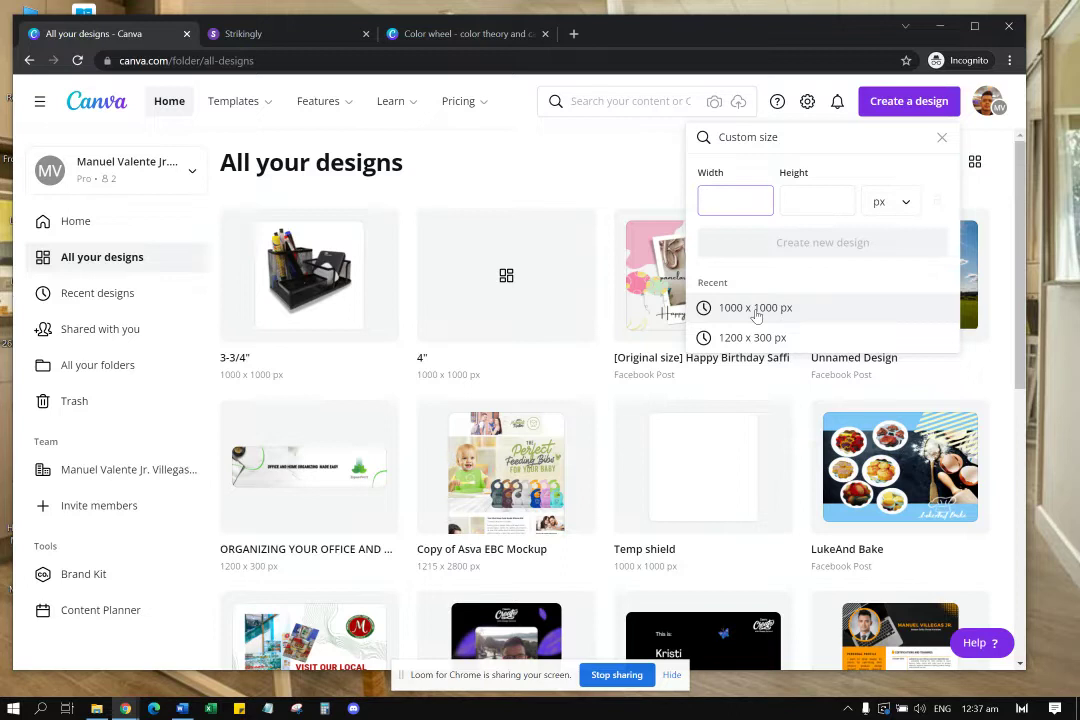
Step: Create a blank design using the recent 1000 x 1000 px custom size
left_click(756, 310)
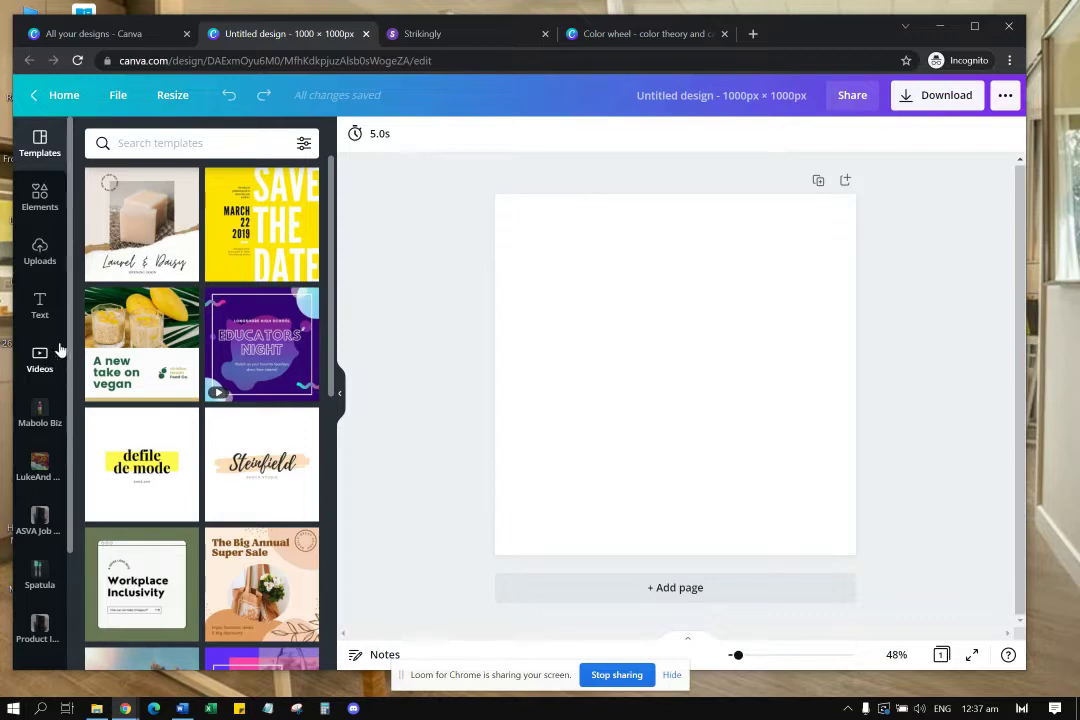
Step: Browse the available templates for the blank design
scroll(258, 348, "down", 5)
scroll(230, 330, "up", 5)
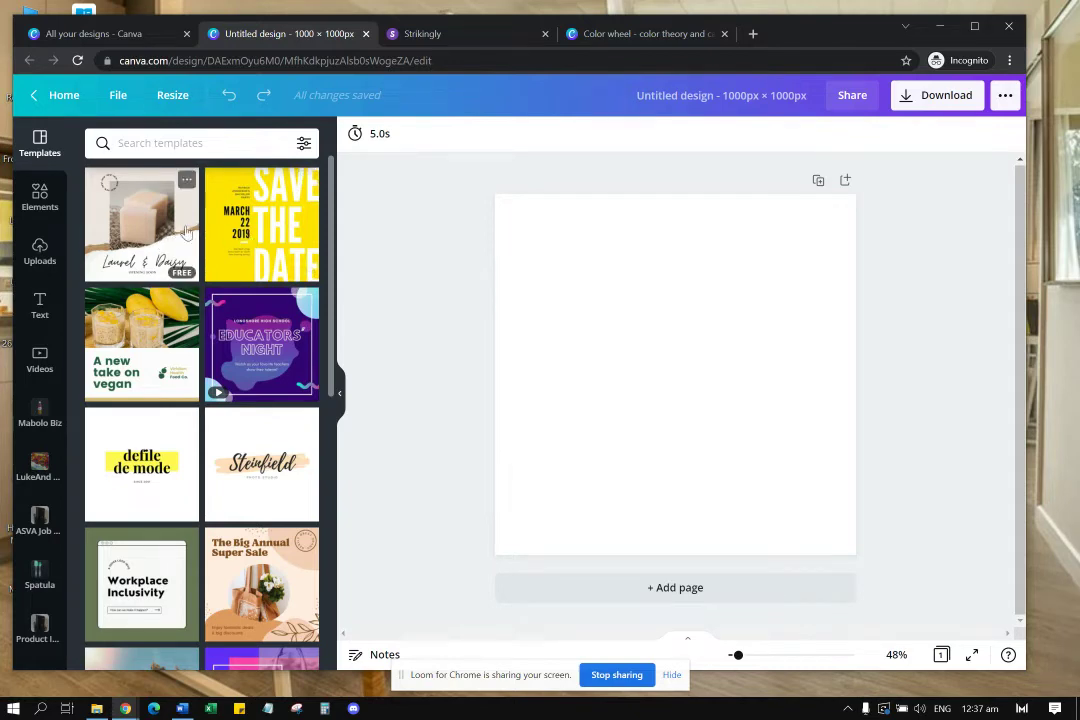
scroll(171, 284, "down", 3)
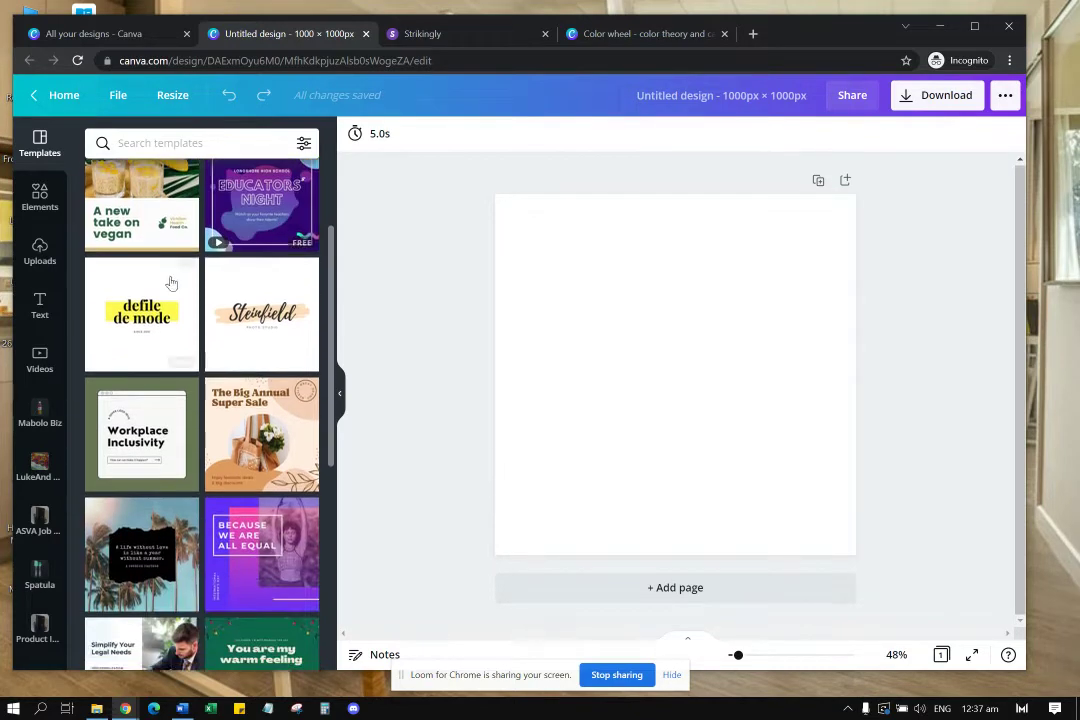
scroll(171, 284, "down", 3)
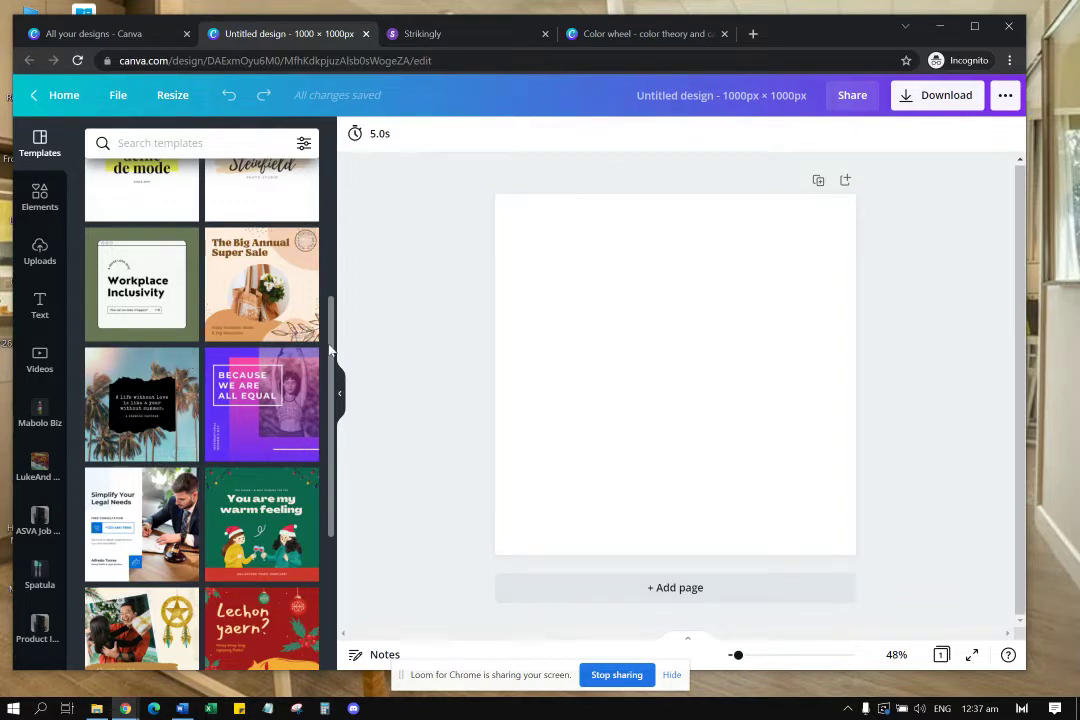
left_click_drag(330, 350, 333, 183)
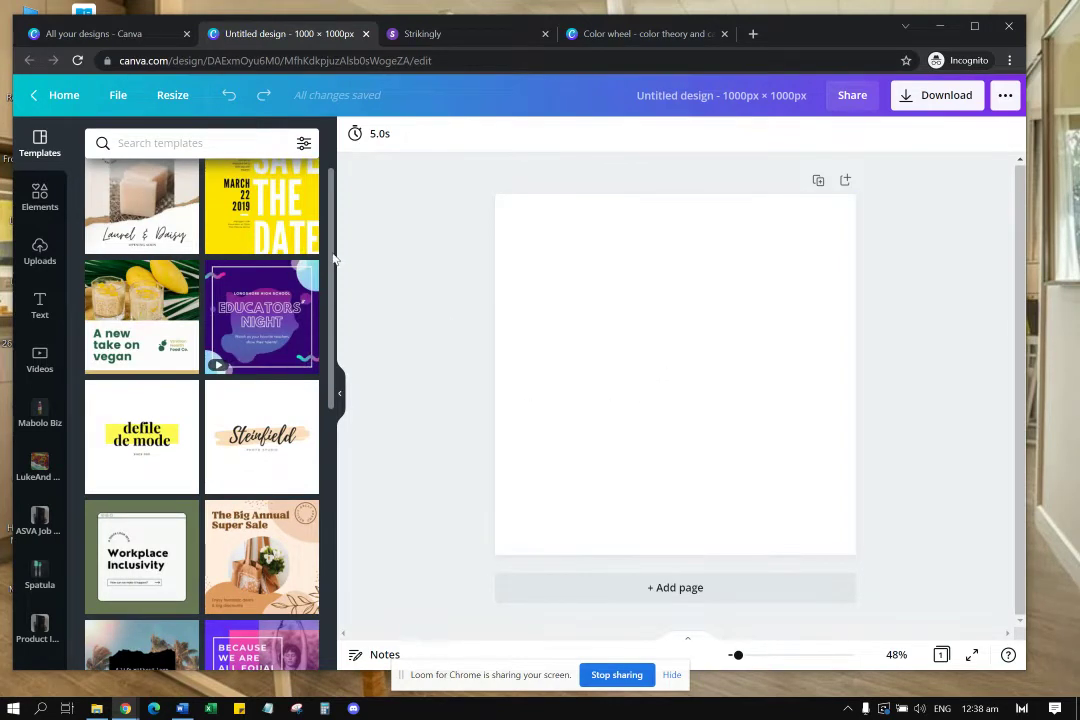
left_click_drag(337, 274, 369, 243)
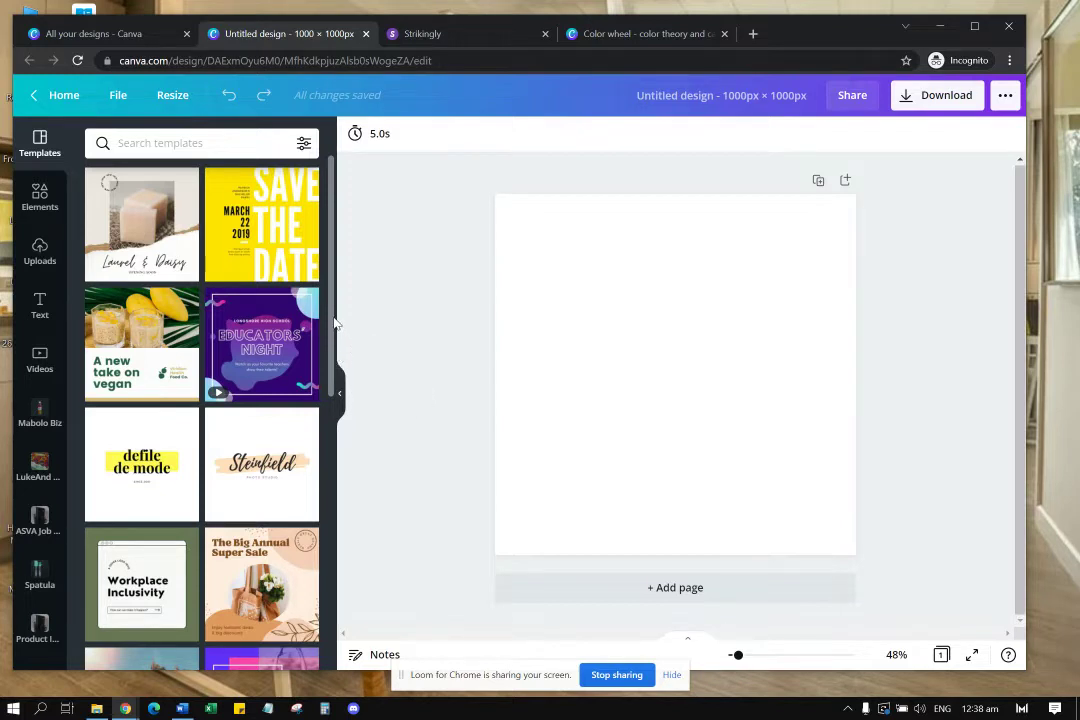
scroll(336, 322, "down", 3)
scroll(337, 322, "up", 3)
scroll(262, 355, "down", 3)
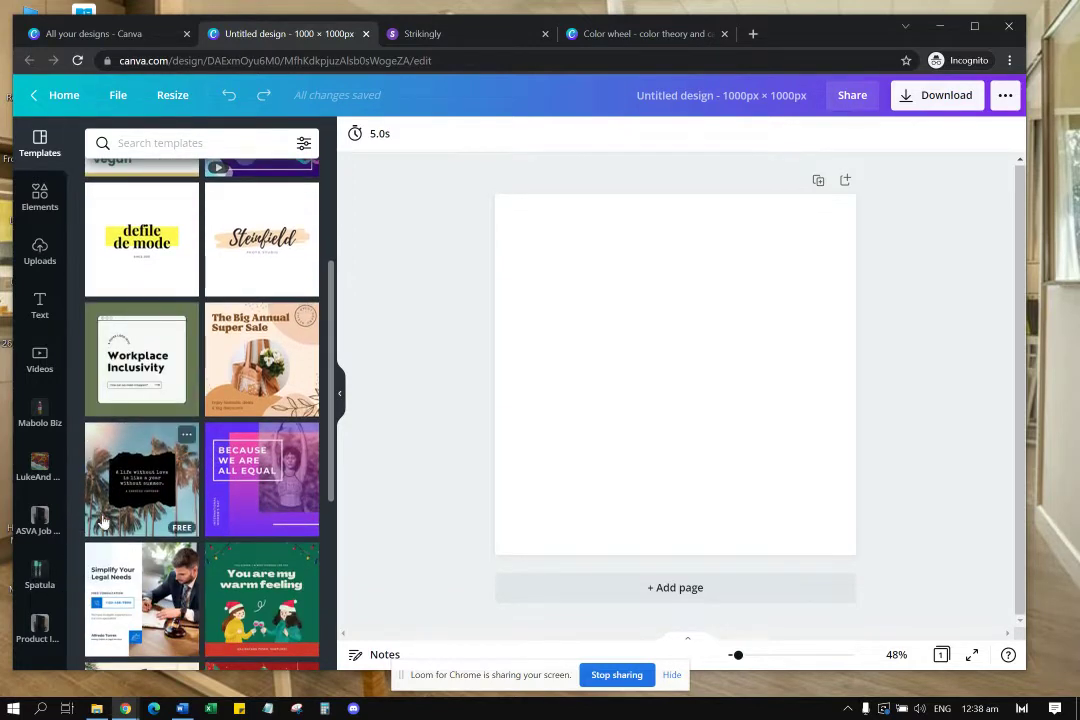
Step: Open the Product Image Creation Demo folder and try its background-free filled organizer image on the page, deleting it again
left_click(40, 630)
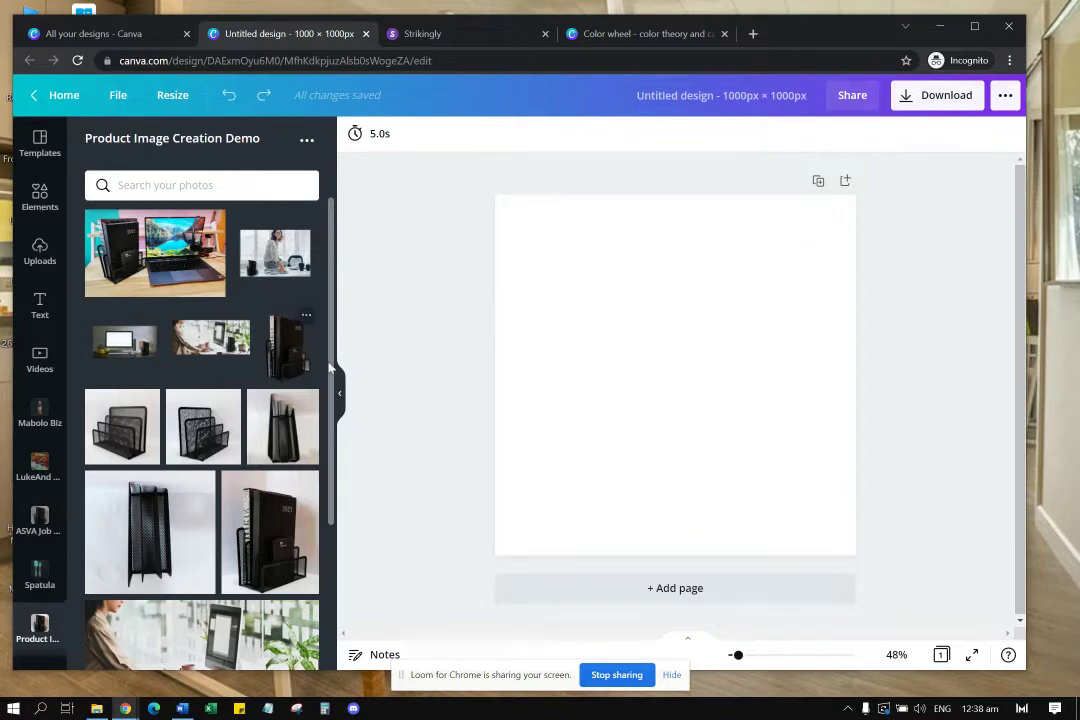
left_click_drag(281, 343, 700, 330)
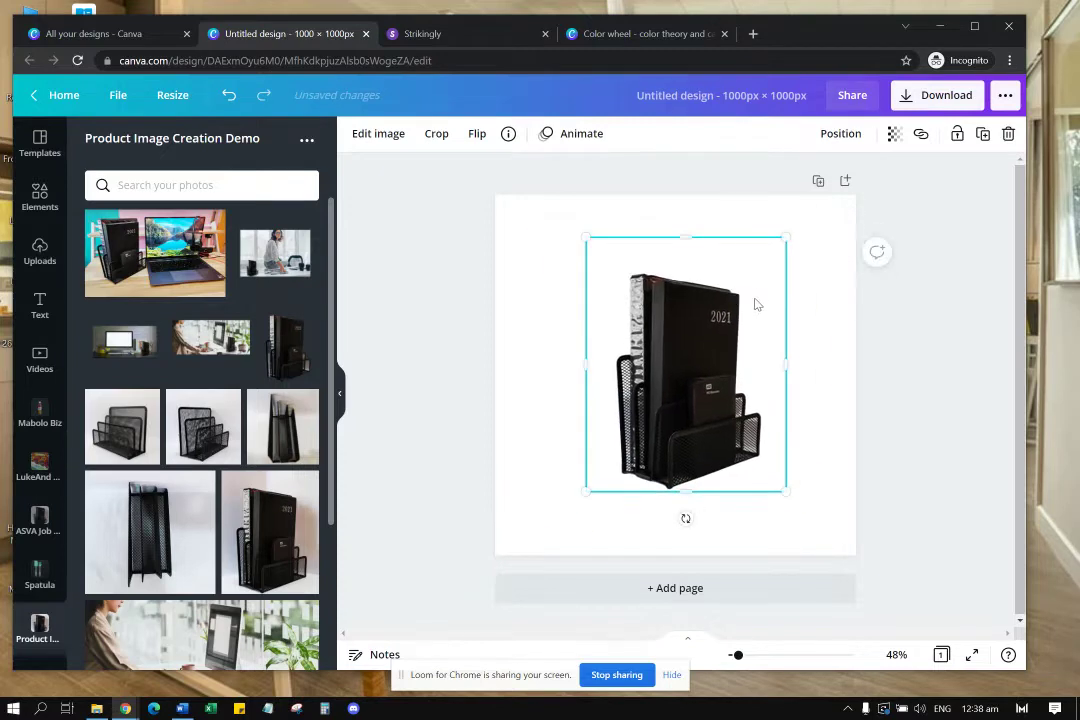
key("Delete")
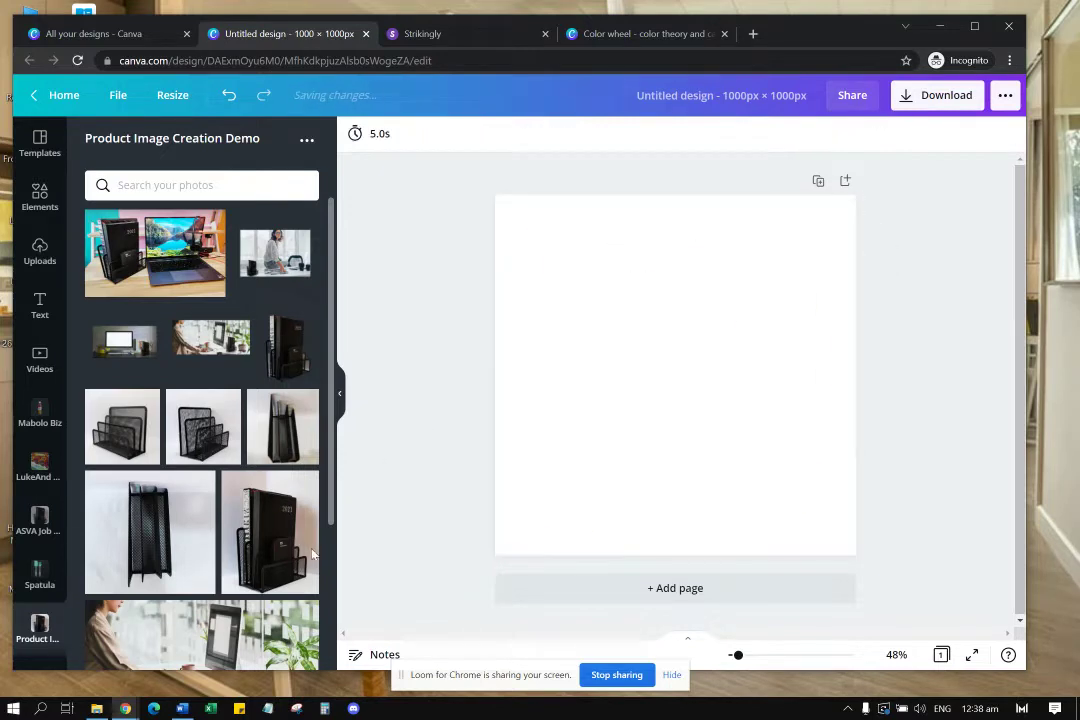
Step: Place the filled organizer photo that still has its background on the page, enlarge it and examine it up close
left_click(272, 560)
left_click_drag(783, 243, 758, 309)
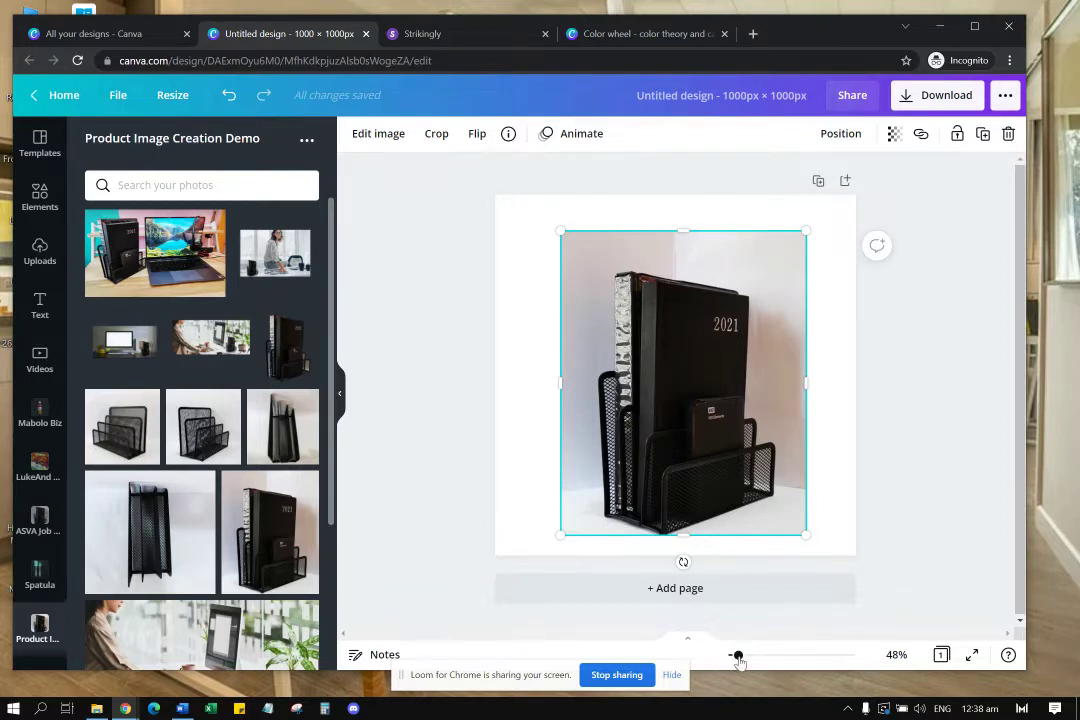
left_click_drag(738, 657, 747, 655)
scroll(780, 320, "up", 1)
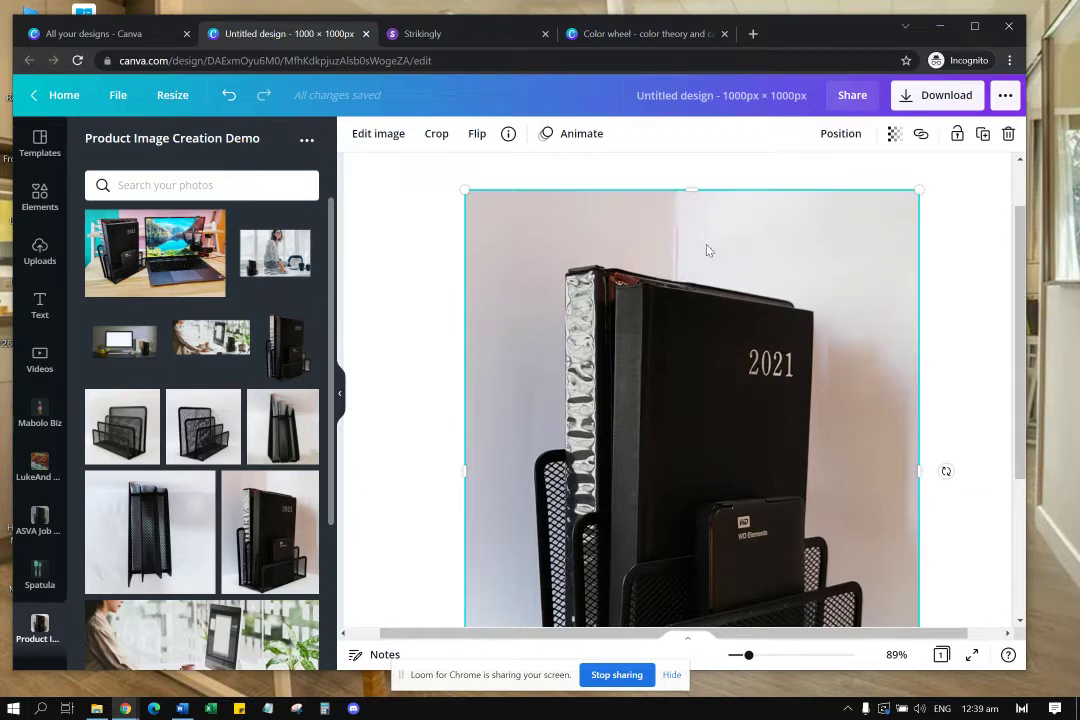
scroll(710, 252, "down", 2)
scroll(730, 262, "up", 2)
scroll(735, 250, "down", 2)
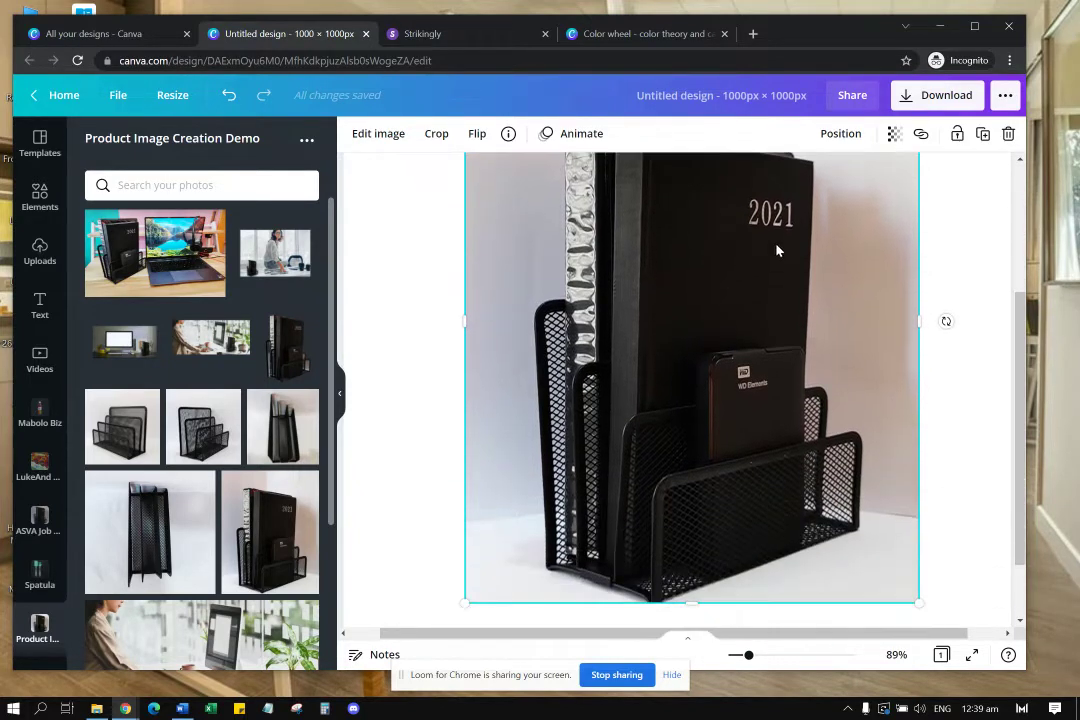
left_click_drag(750, 656, 737, 656)
scroll(832, 338, "up", 1)
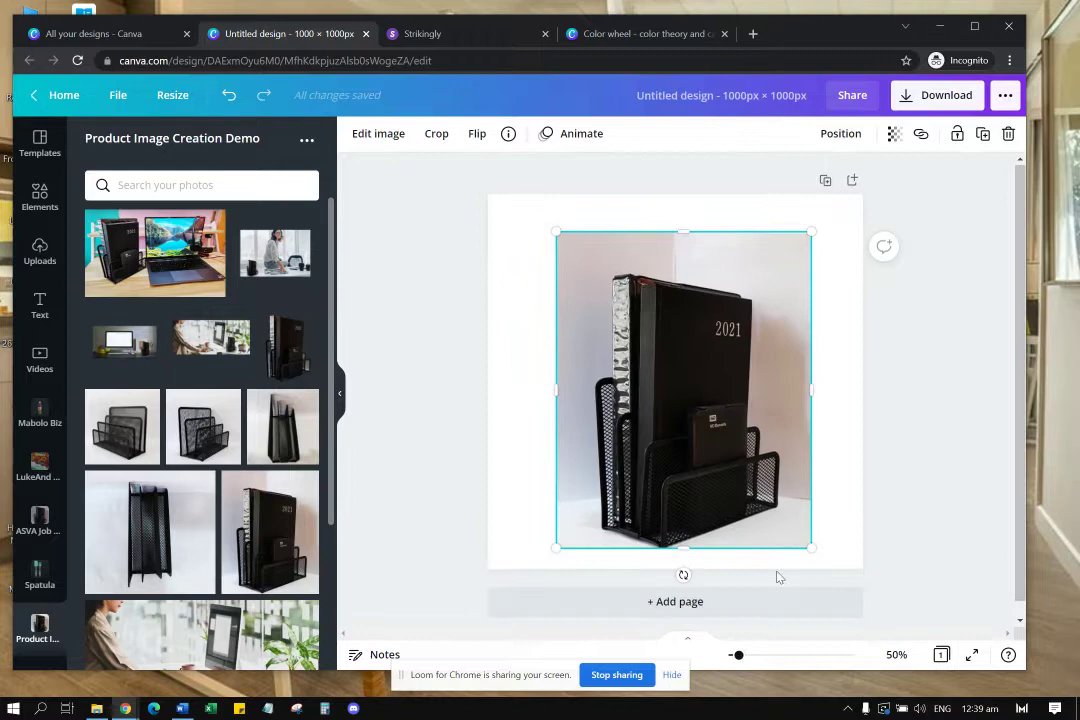
Step: Delete the filled organizer photo from the page
left_click(829, 414)
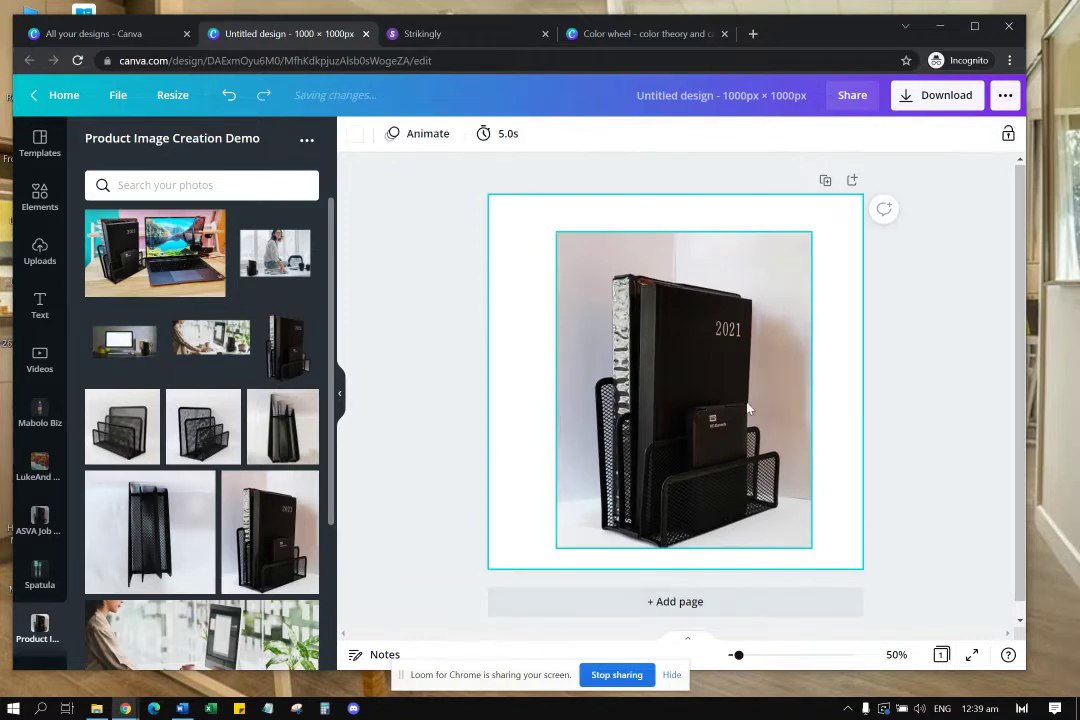
left_click(756, 339)
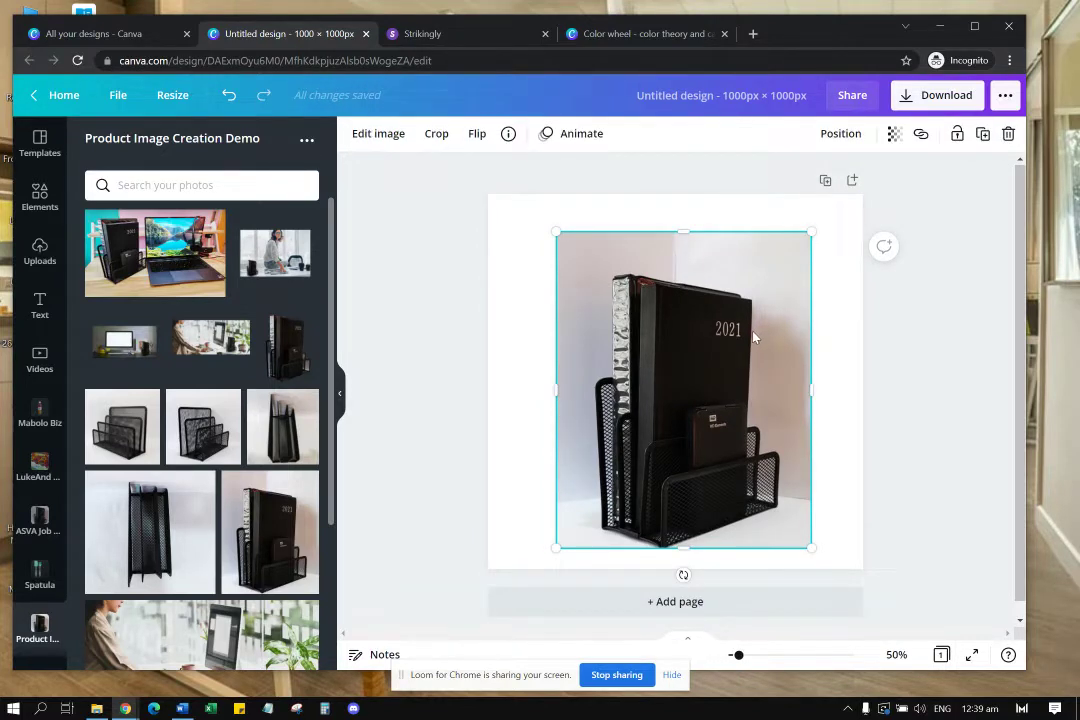
left_click(827, 345)
left_click(760, 347)
key("Delete")
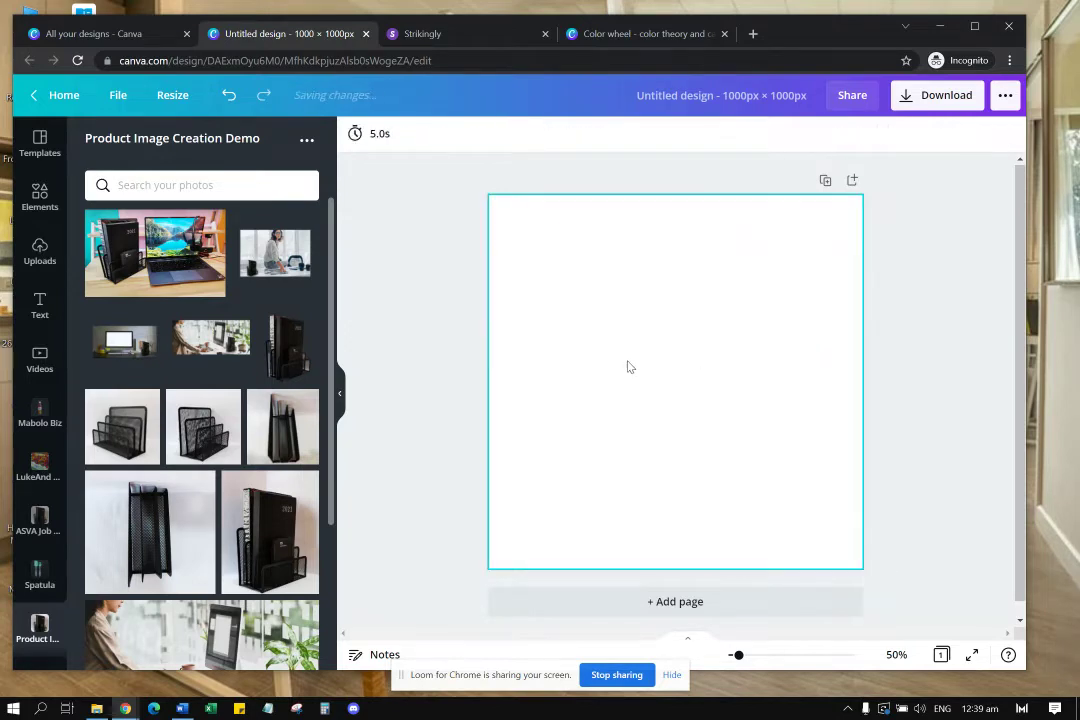
Step: Add the empty mesh organizer photo to the page and remove its background with the Background Remover
left_click(135, 432)
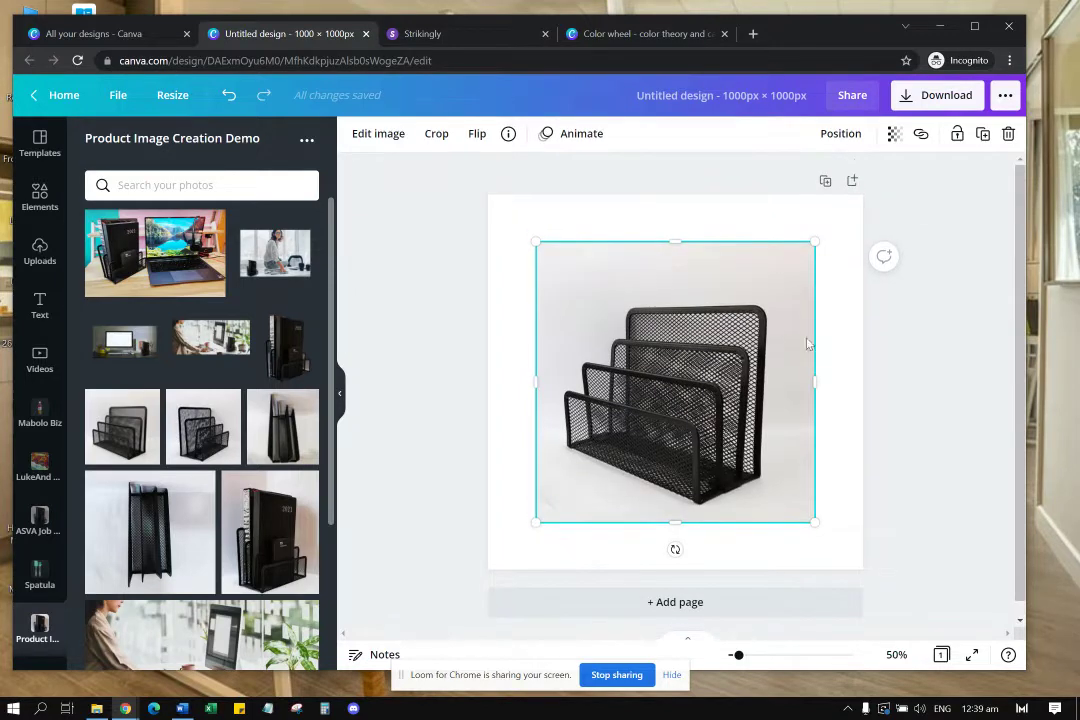
left_click(837, 346)
left_click(718, 369)
left_click(364, 138)
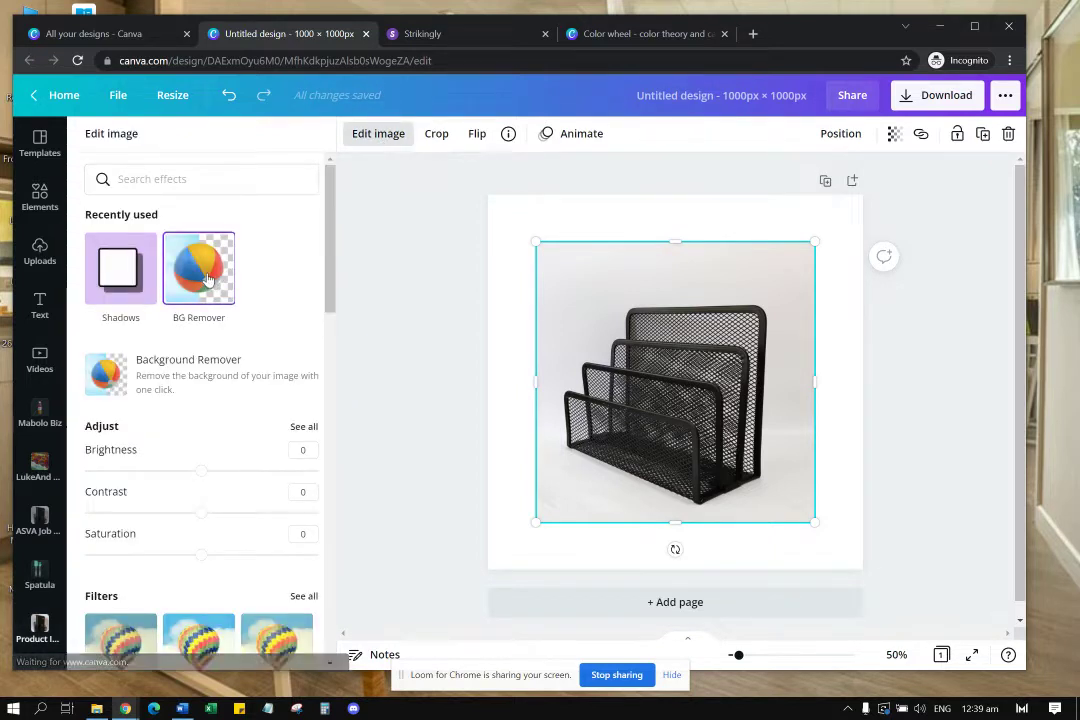
left_click(207, 280)
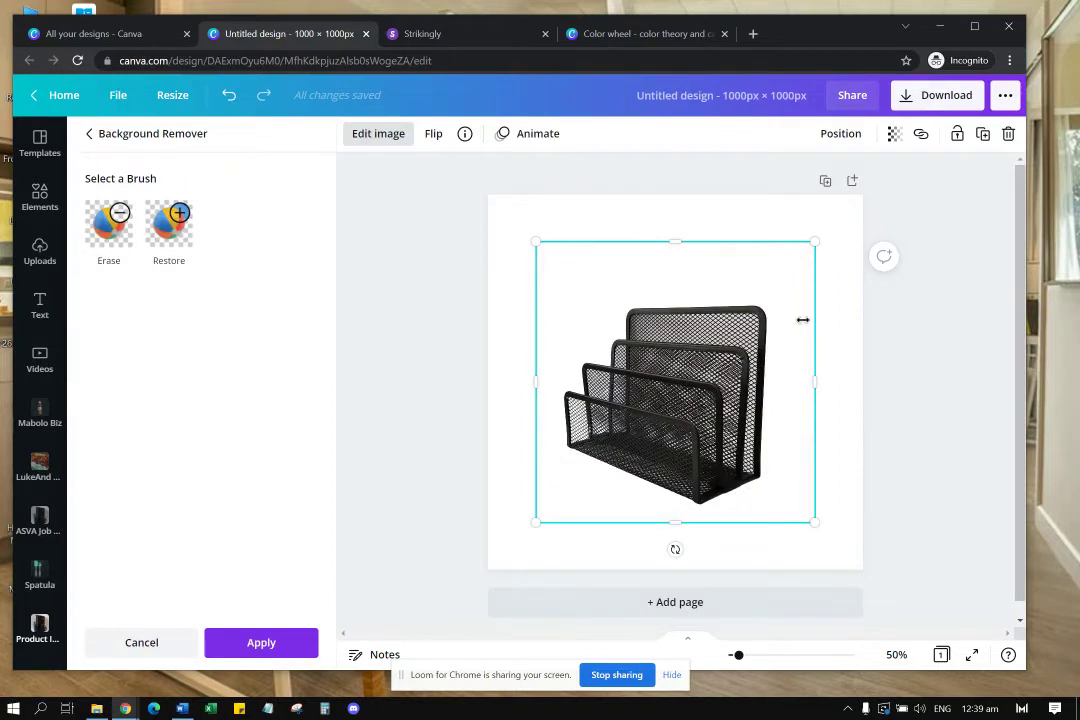
left_click(838, 324)
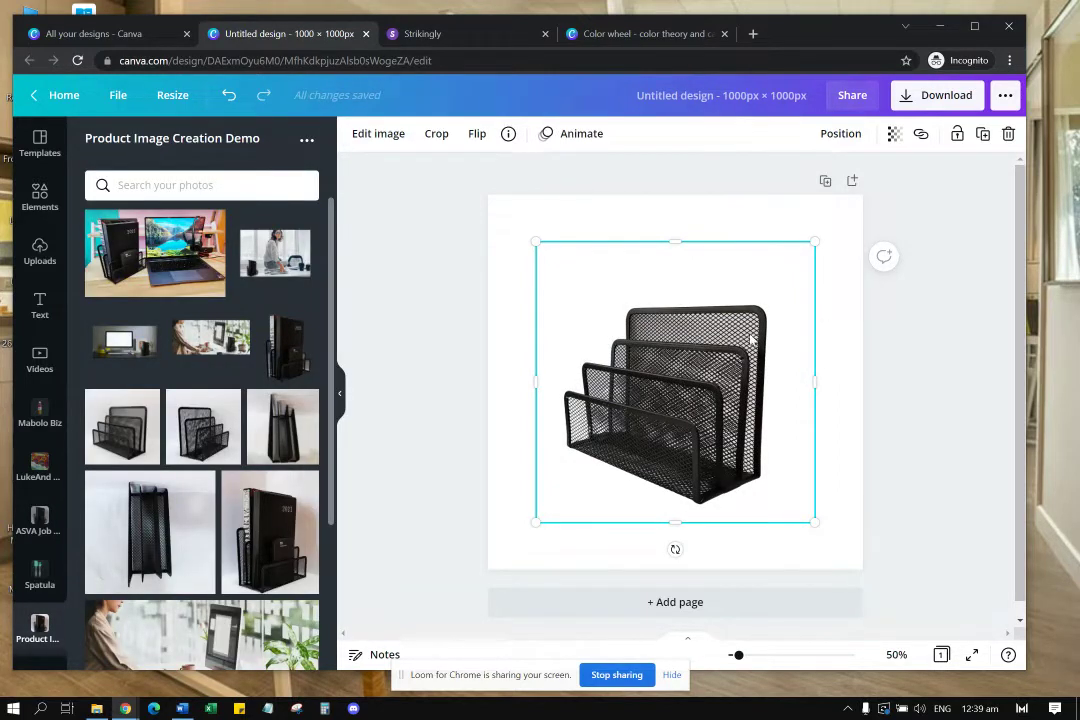
Step: Reposition and enlarge the empty mesh organizer image until it nearly fills page 1
left_click_drag(738, 655, 742, 655)
left_click_drag(696, 469, 659, 519)
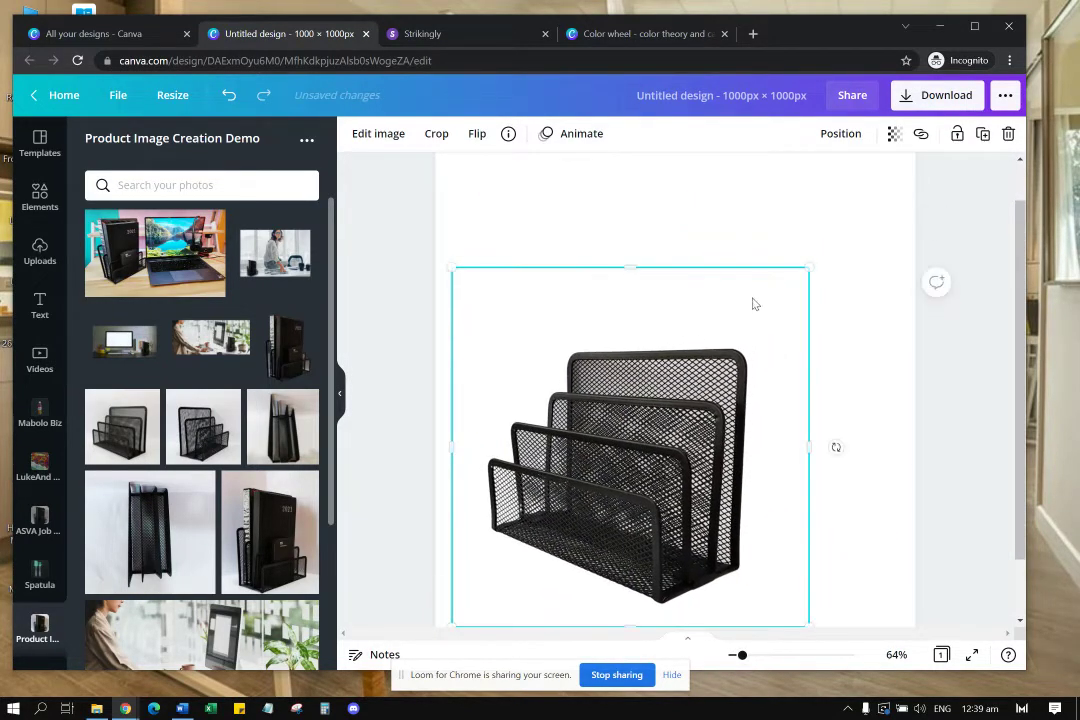
left_click_drag(810, 266, 978, 142)
mouse_move(834, 333)
left_mouse_down()
mouse_move(796, 359)
mouse_move(837, 309)
left_mouse_up()
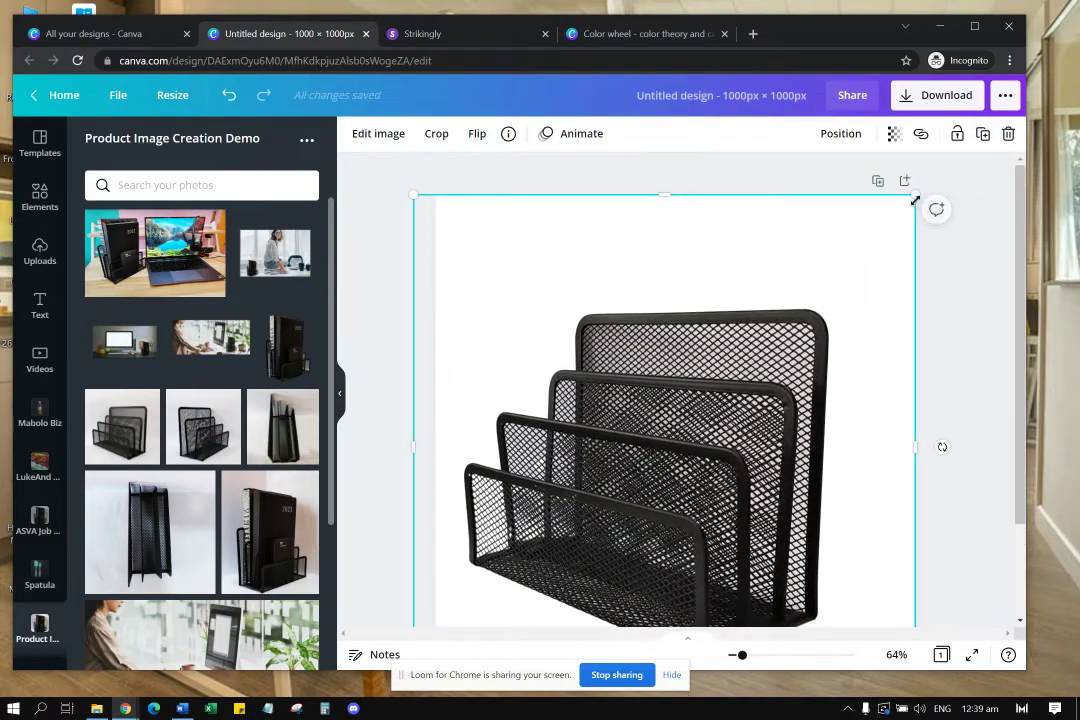
left_click_drag(914, 200, 937, 182)
scroll(957, 290, "down", 3)
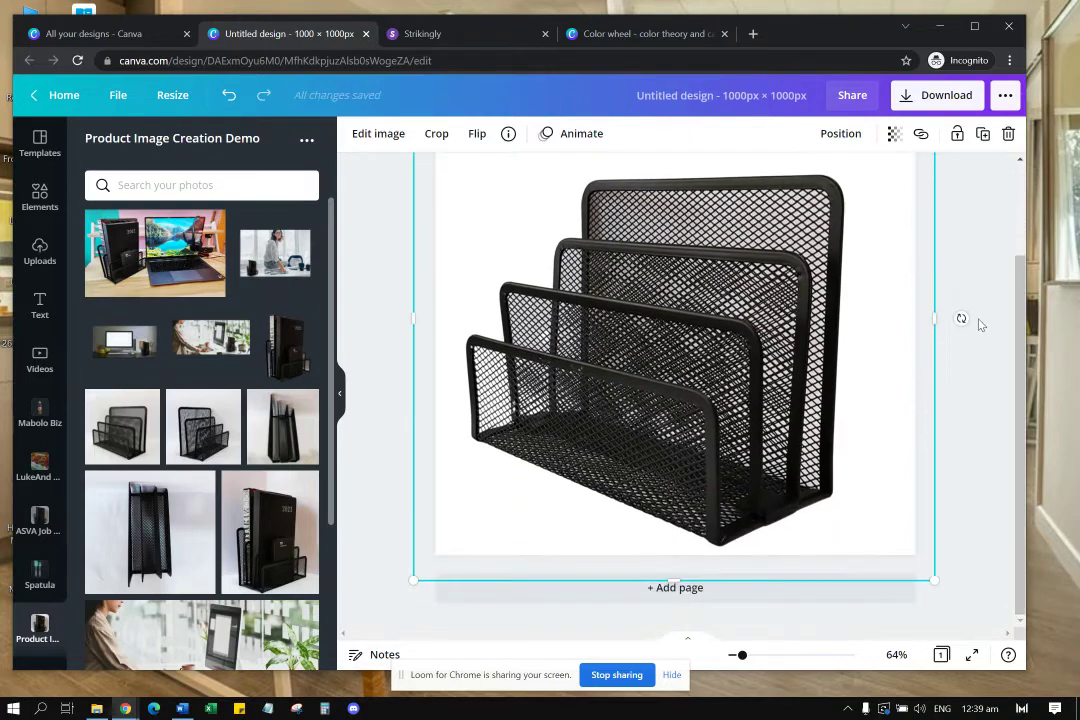
left_click(979, 324)
Step: Add a second page and copy the organizer image from page 1 onto it
left_click(804, 600)
scroll(818, 499, "up", 3)
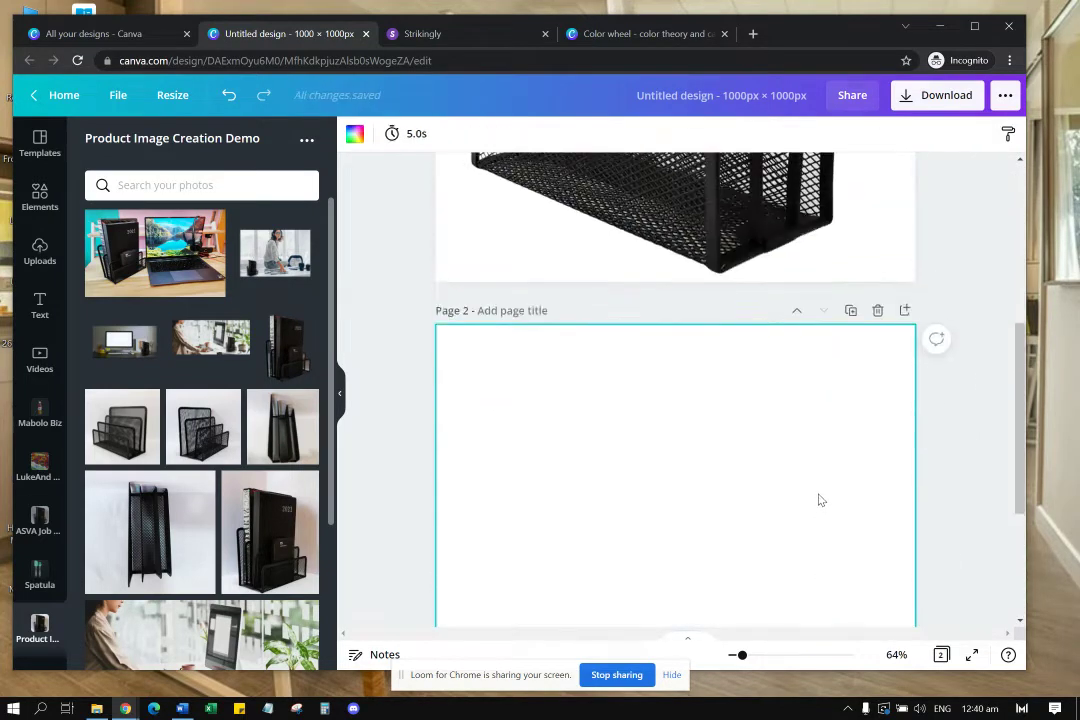
left_click(710, 328)
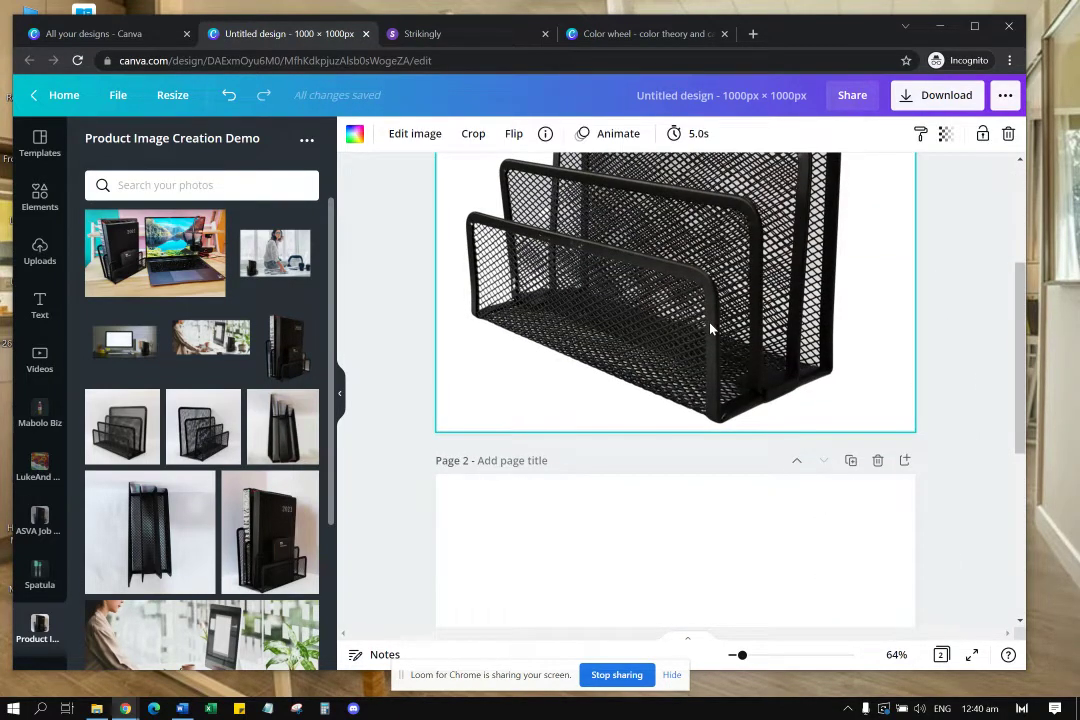
key("ctrl+d")
left_click(678, 277)
right_click(677, 276)
left_click(722, 293)
key("ctrl+v")
scroll(699, 562, "down", 5)
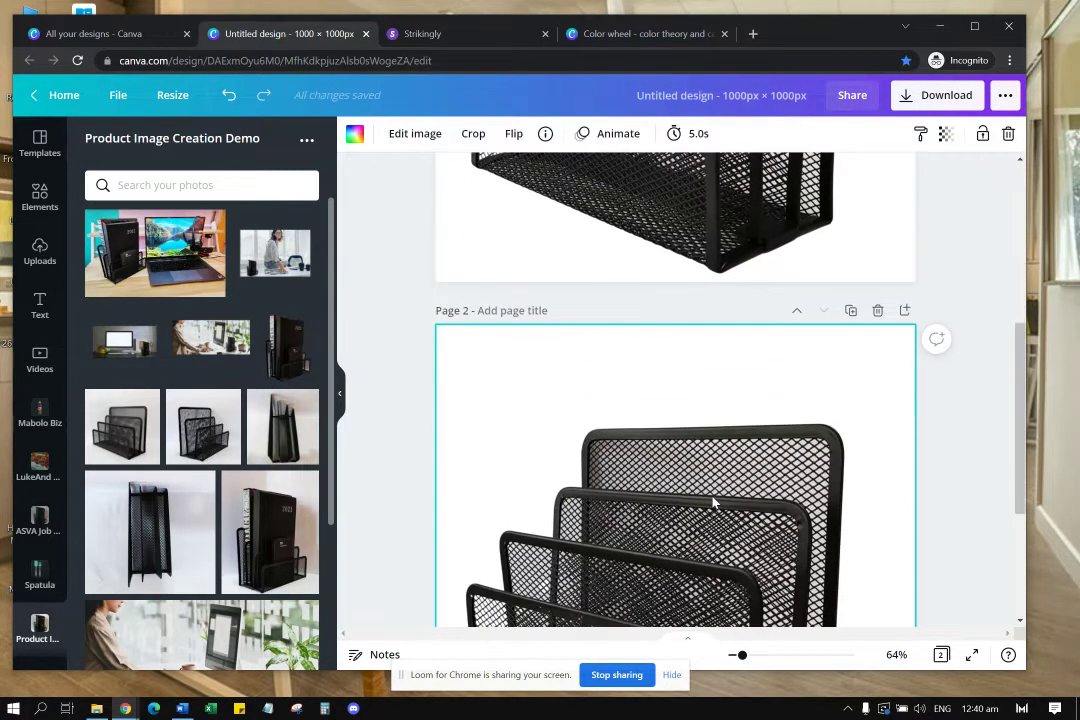
Step: Flip the organizer image on page 2 vertically
left_click_drag(742, 654, 736, 654)
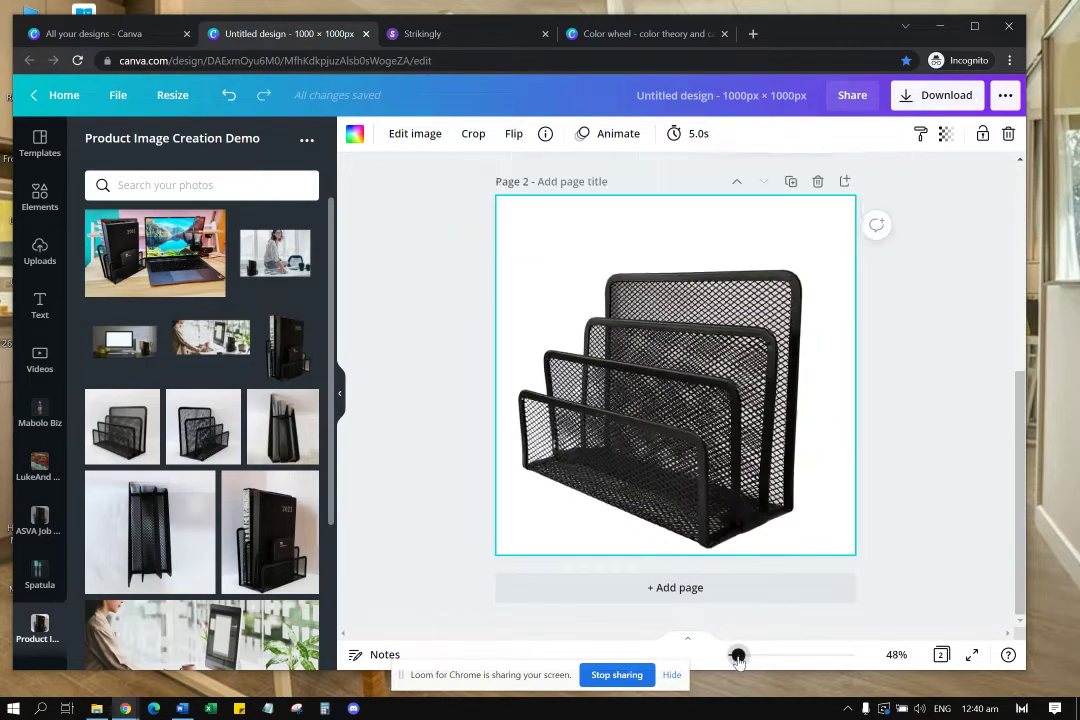
left_click(511, 134)
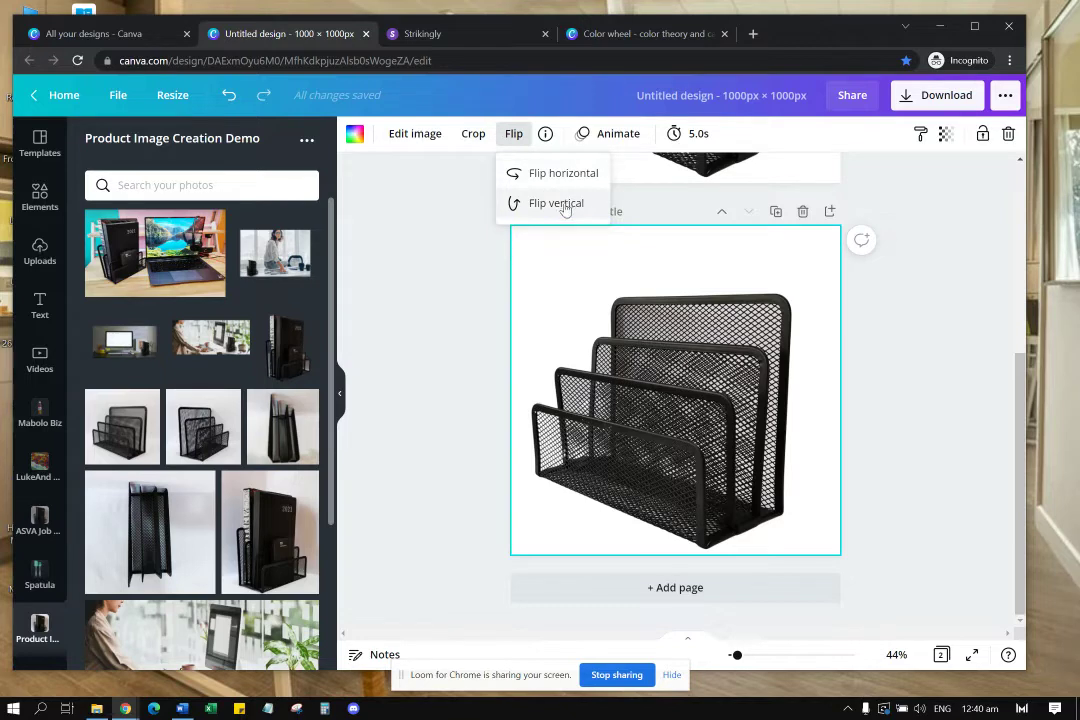
left_click(565, 204)
scroll(723, 294, "up", 3)
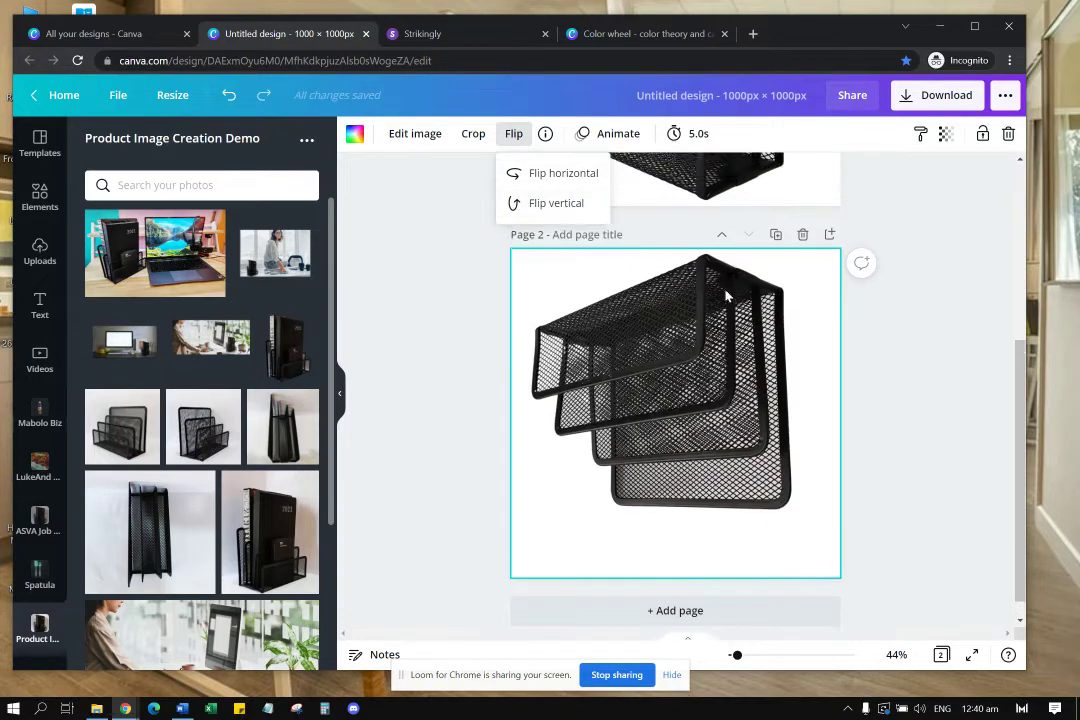
Step: Detach the flipped organizer image from page 2's background and move it up past the page's upper edge
left_click_drag(718, 326, 668, 478)
left_click_drag(661, 489, 654, 438)
left_click(689, 494)
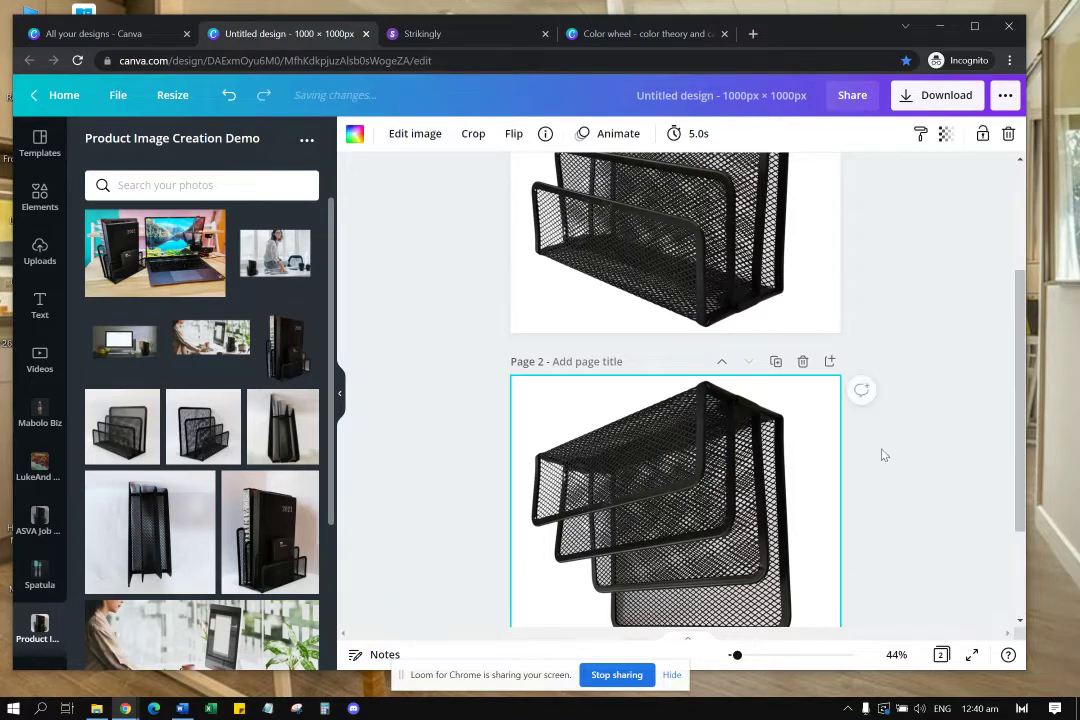
right_click(815, 450)
left_click(886, 636)
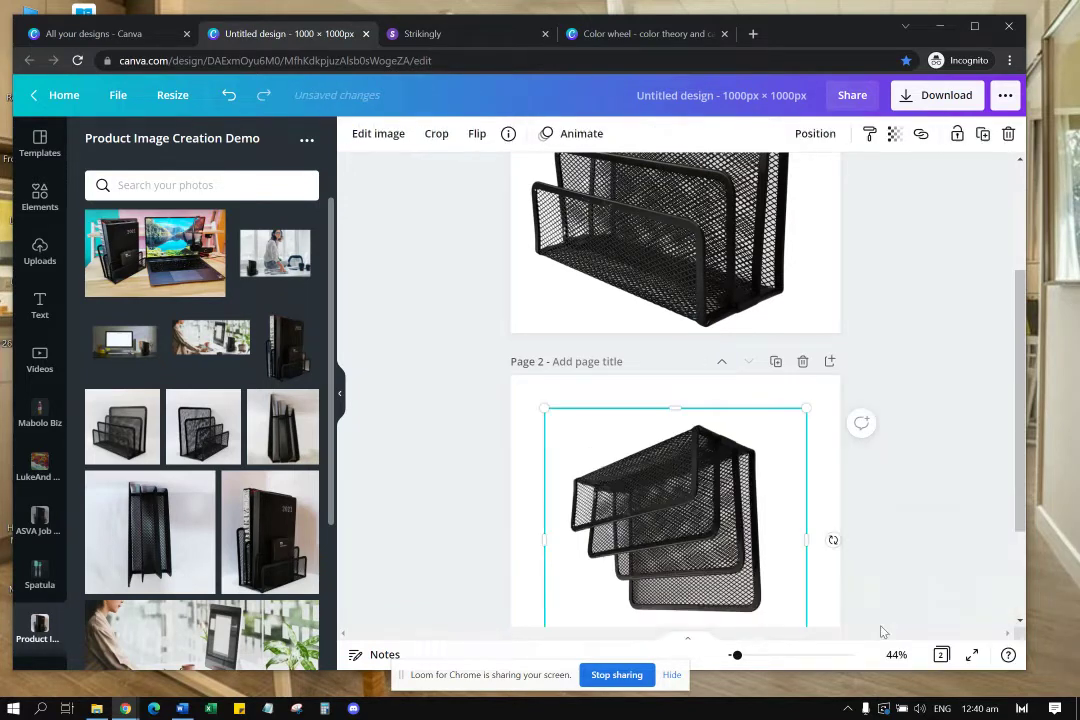
left_click_drag(694, 489, 687, 374)
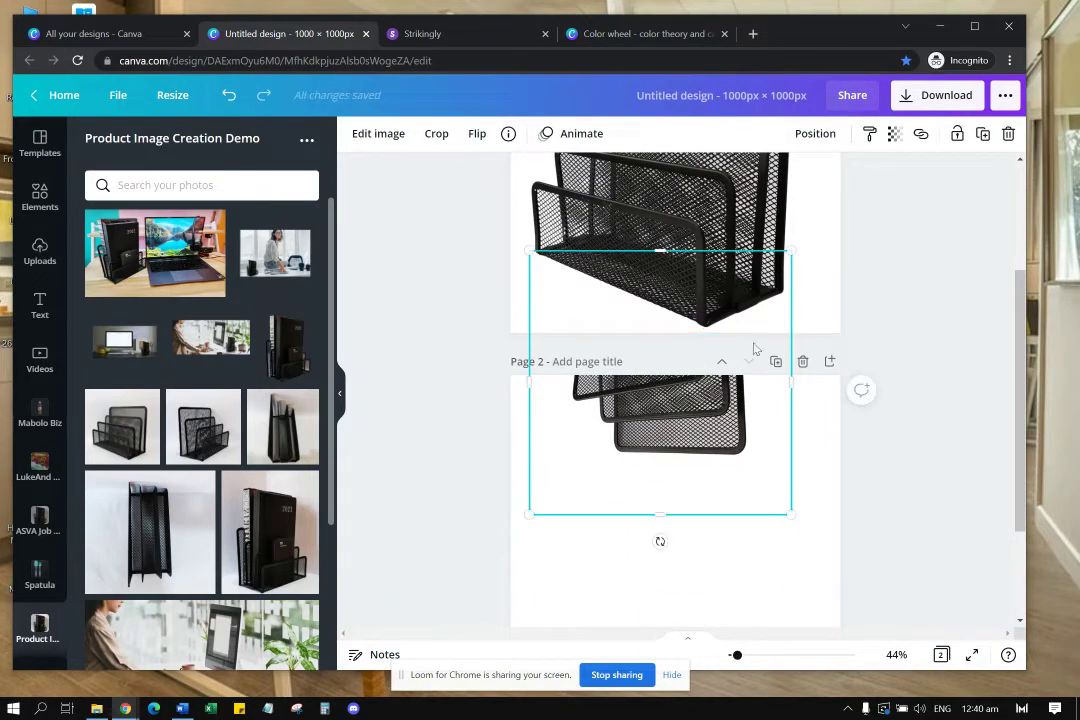
right_click(698, 470)
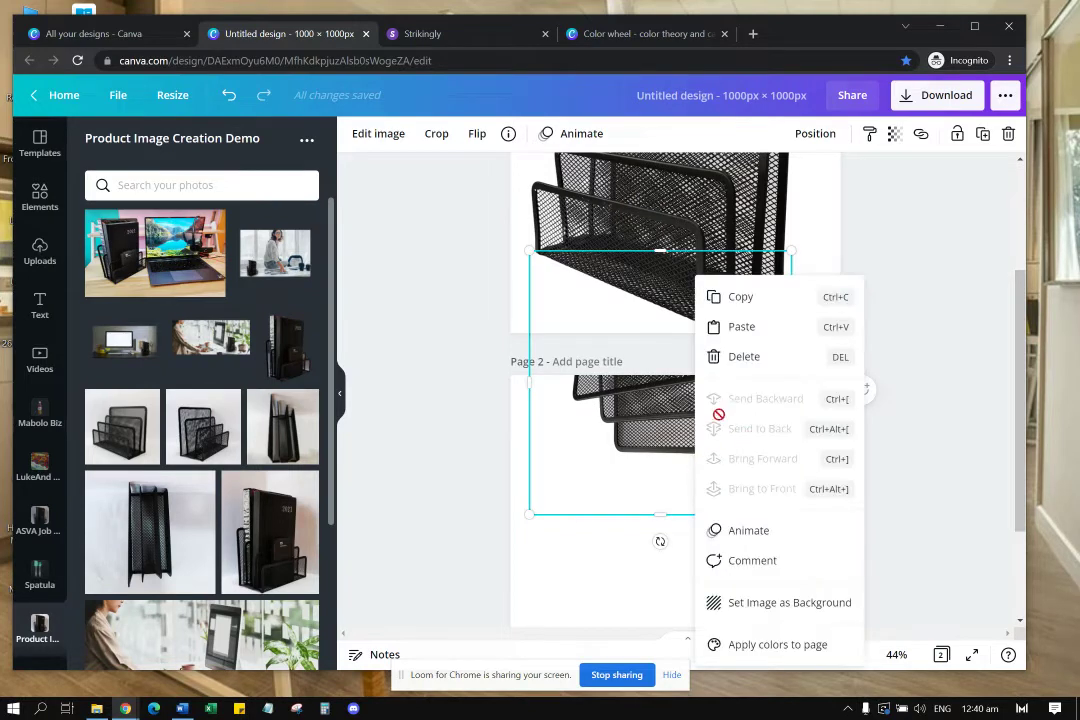
Step: Detach the upright organizer image from page 1's background
left_click(682, 222)
right_click(682, 222)
left_click(771, 410)
Step: Delete the flipped organizer image from page 2
left_click_drag(802, 396, 775, 392)
right_click(776, 398)
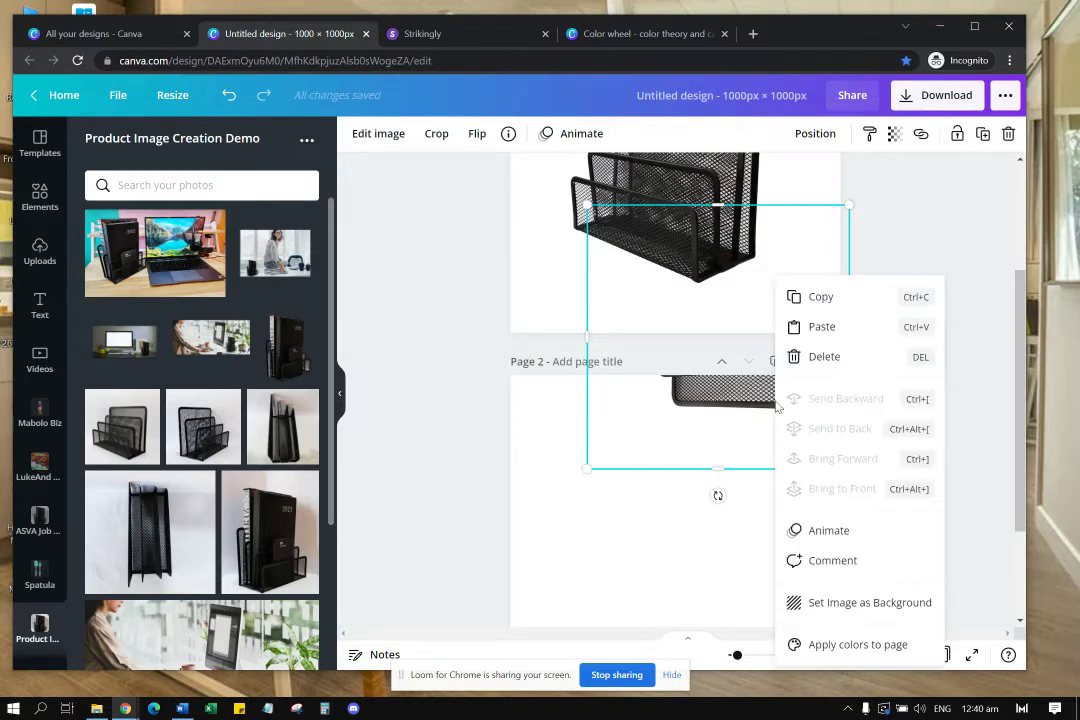
left_click(735, 439)
left_click_drag(714, 352, 741, 443)
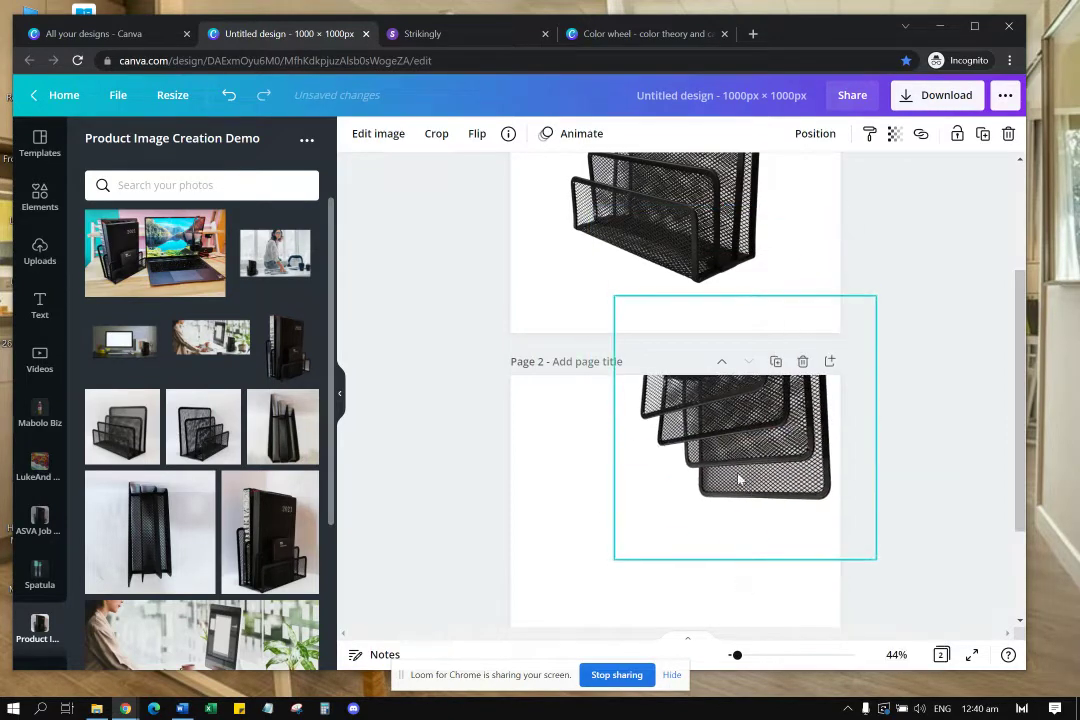
key("Delete")
Step: Copy the upright organizer image on page 1 and paste the duplicate onto the same page
scroll(742, 443, "up", 3)
left_click(684, 426)
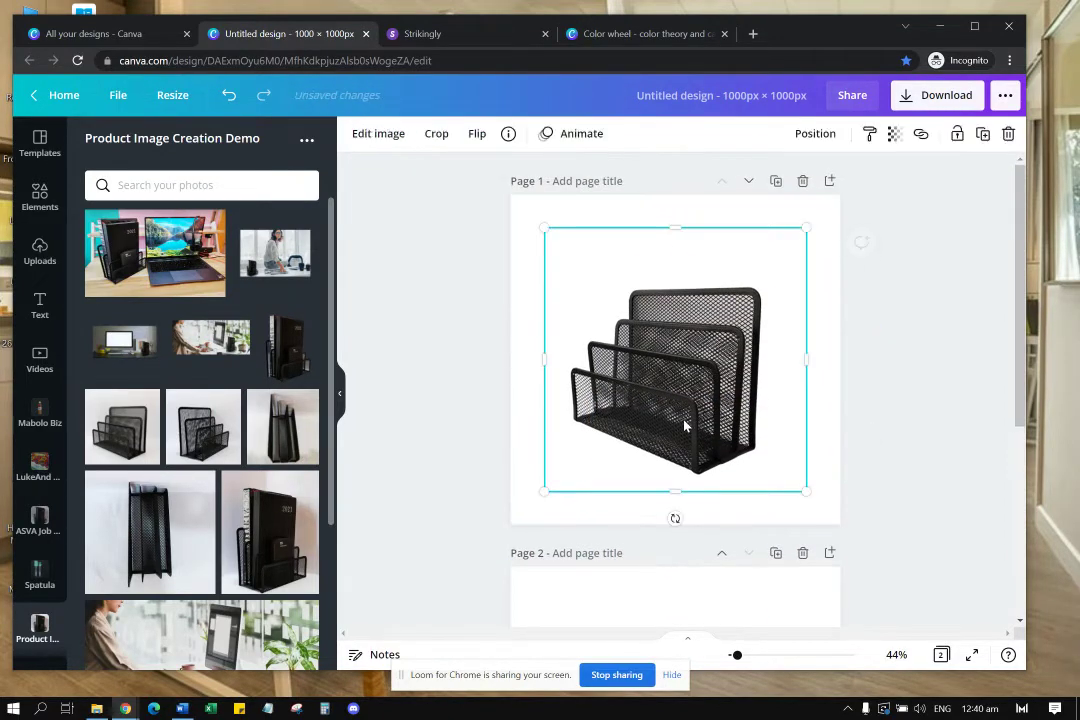
right_click(684, 426)
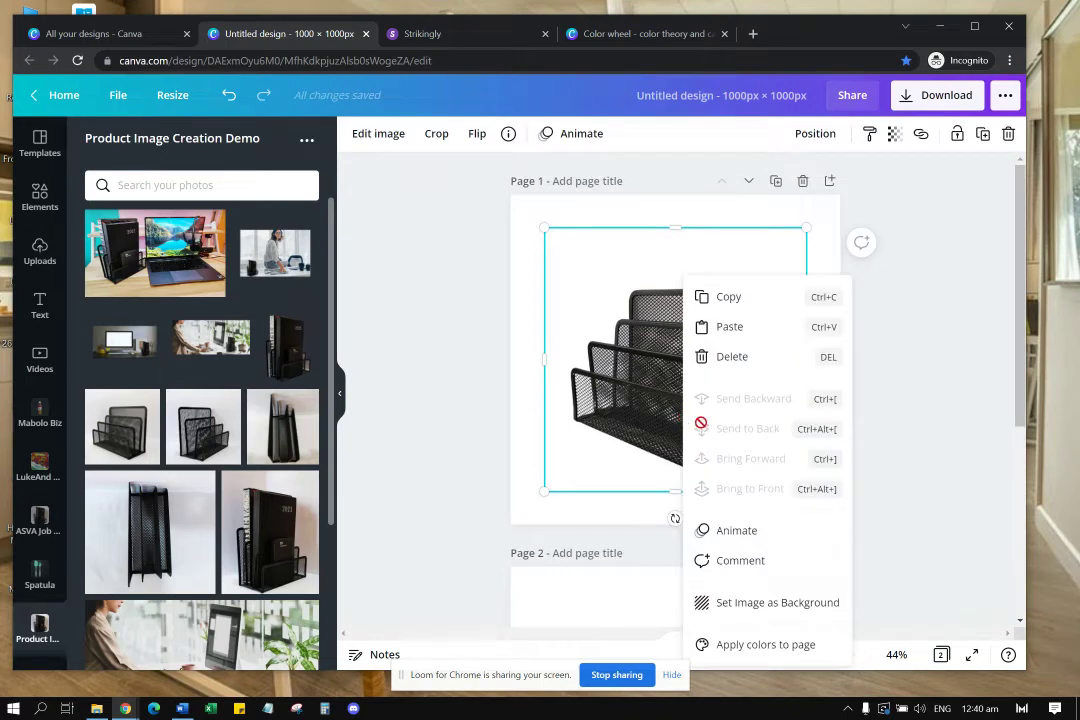
left_click(723, 295)
right_click(725, 388)
left_click(750, 326)
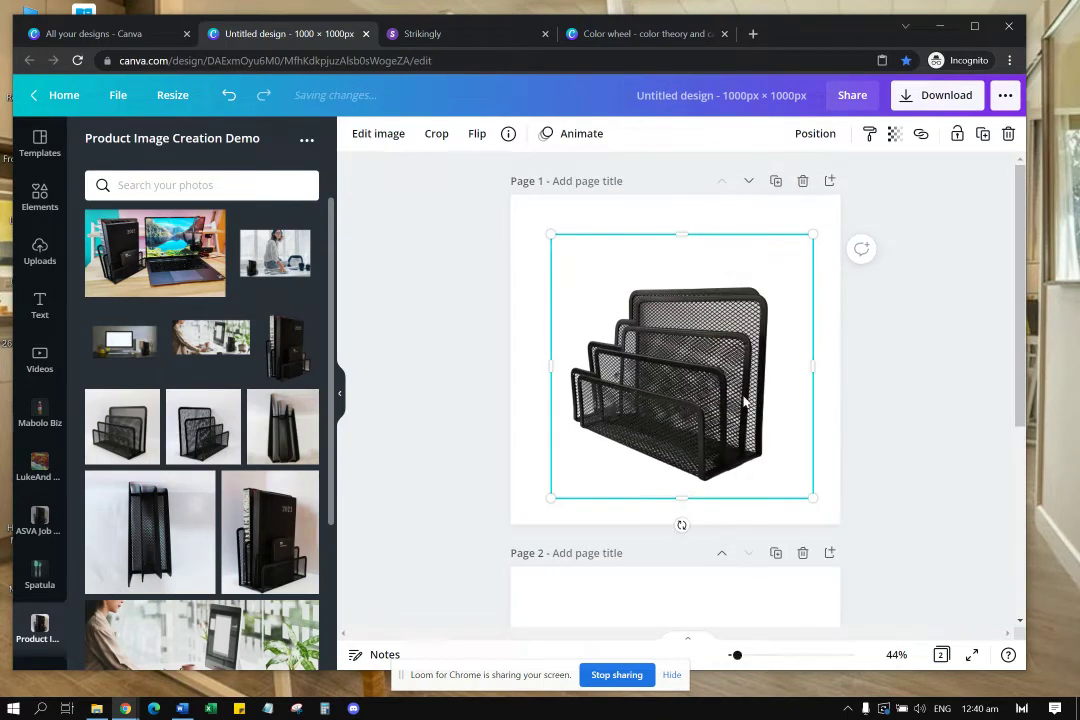
Step: Flip the duplicate organizer vertically and place it below the upright one, with the left edges aligned
left_click(479, 134)
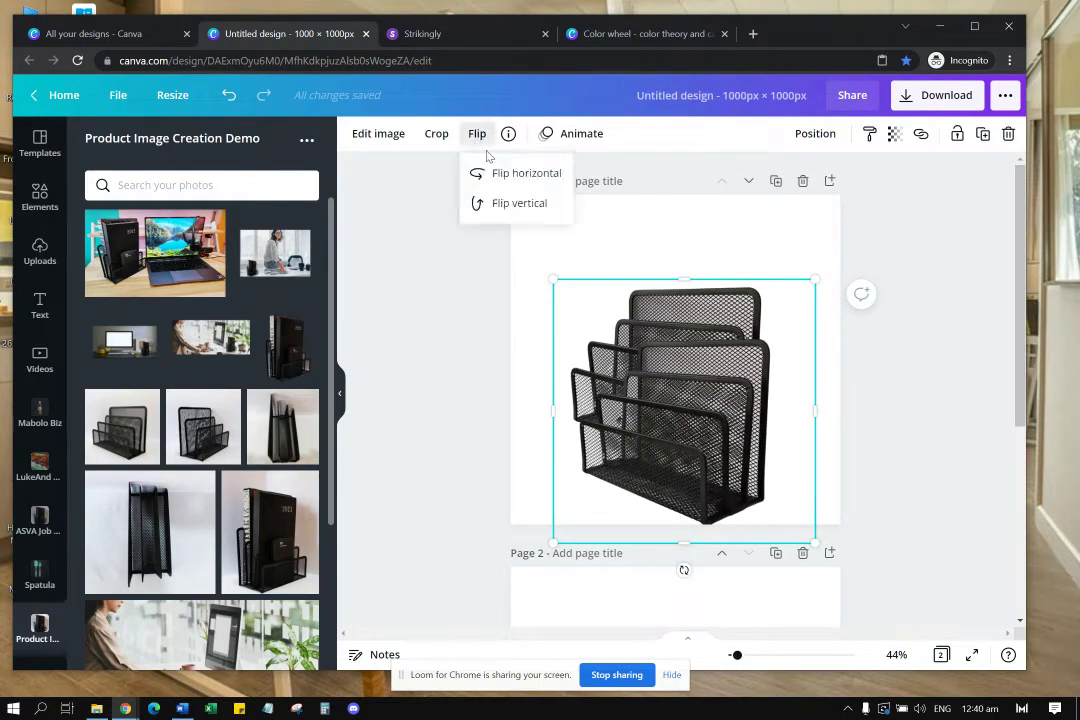
left_click(507, 204)
left_click_drag(697, 383, 686, 449)
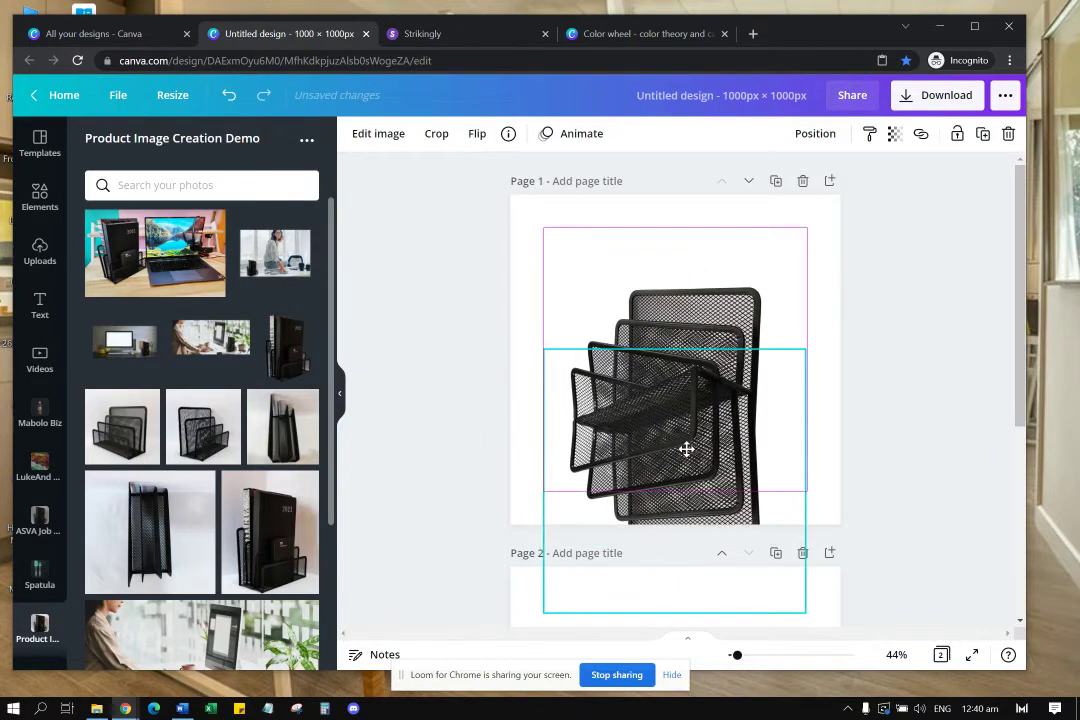
Step: Send the flipped organizer copy backward, behind the upright organizer on page 1
right_click(688, 435)
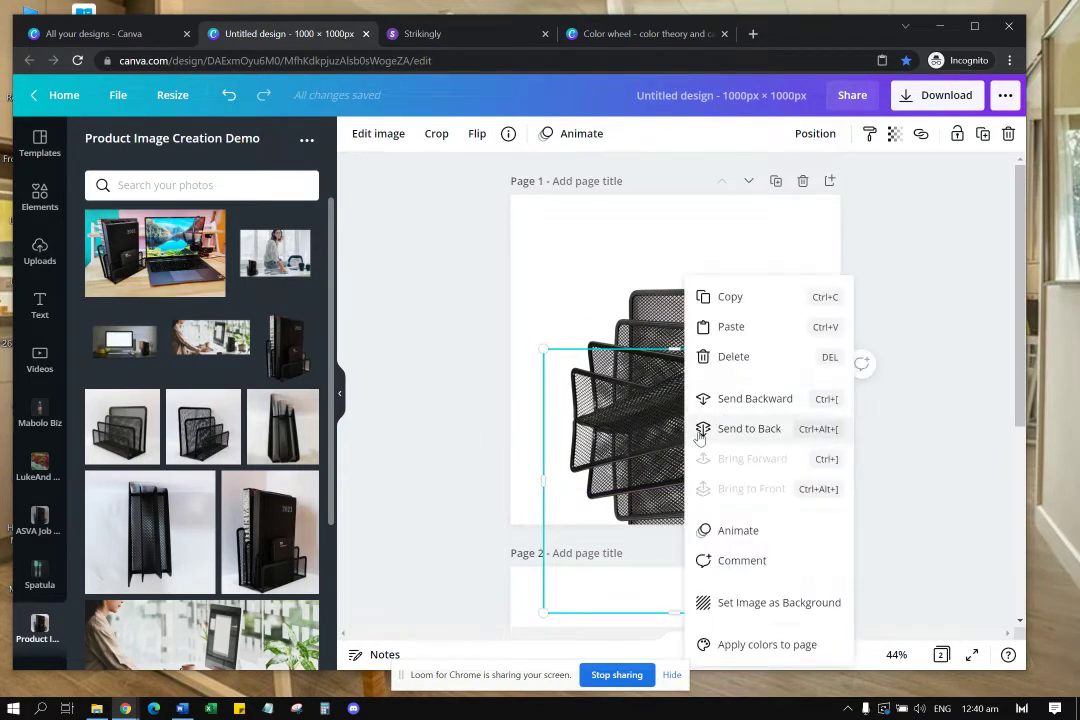
left_click(762, 401)
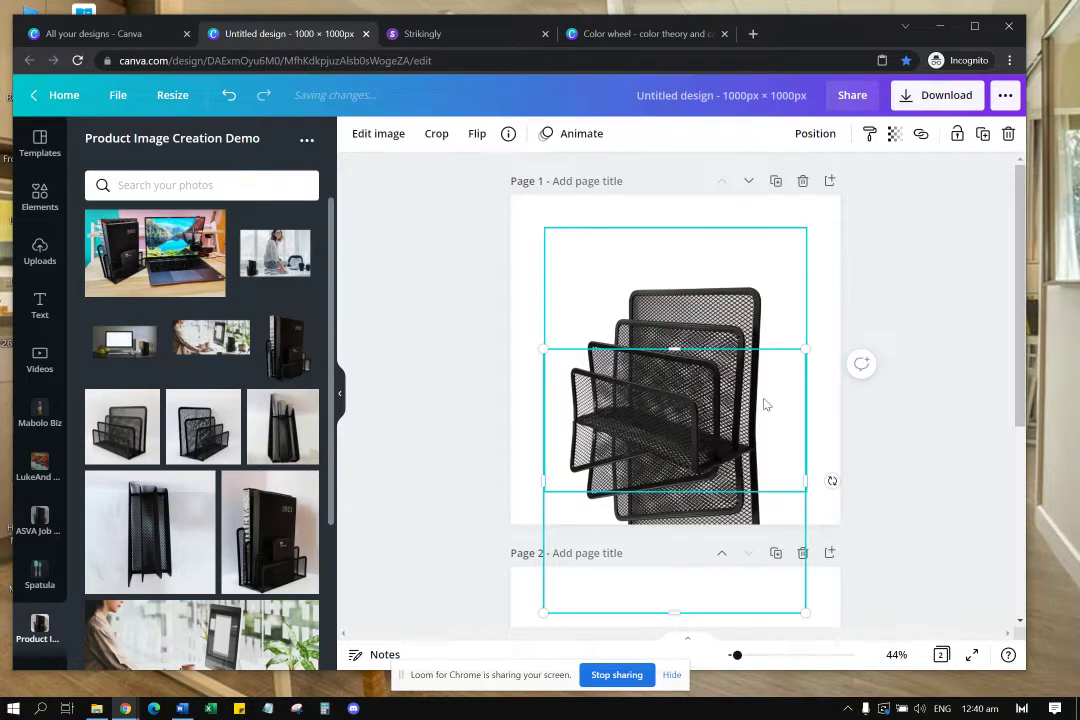
right_click(726, 497)
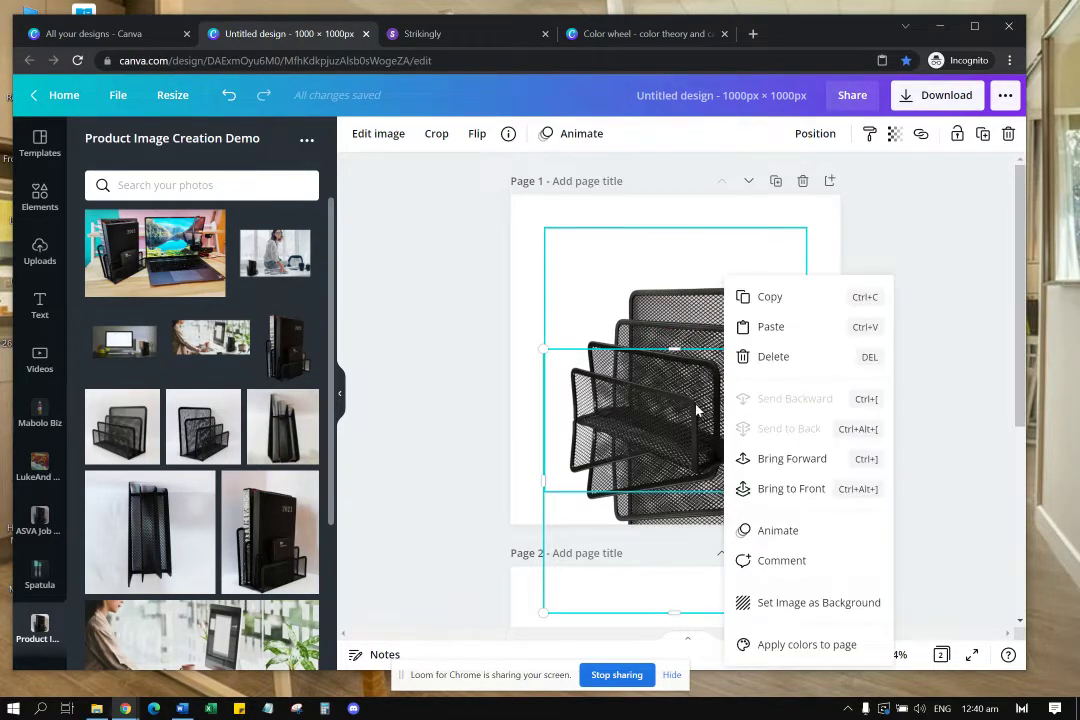
left_click(640, 518)
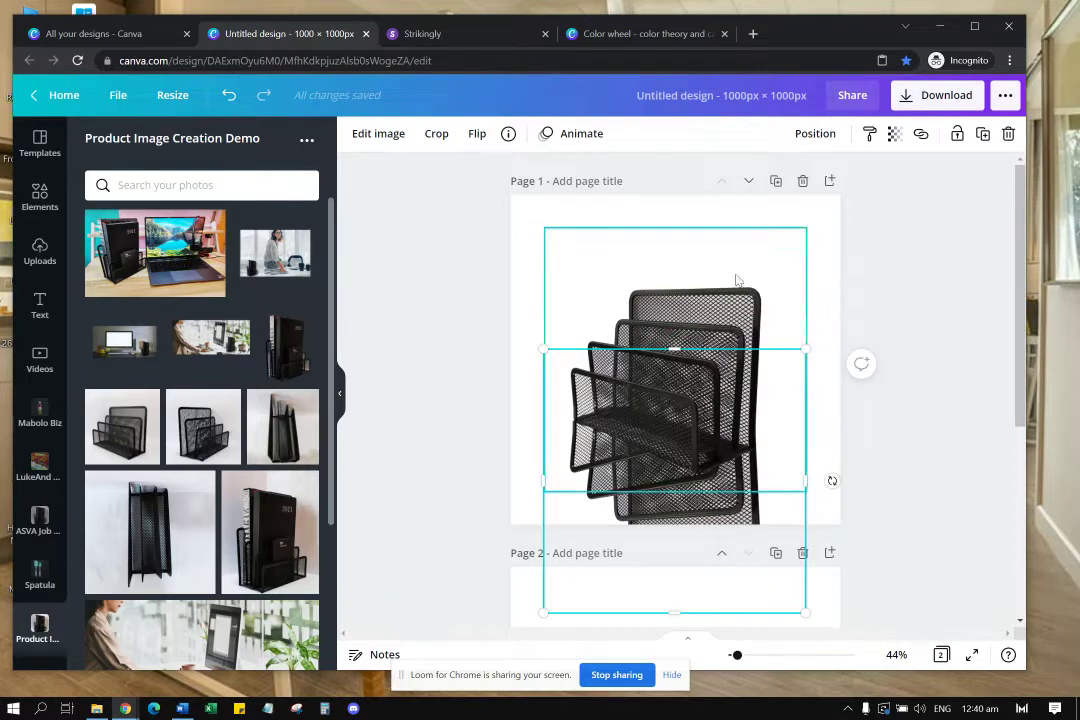
Step: Fade the flipped organizer copy into a reflection by setting its transparency to about 37
left_click(894, 133)
left_click_drag(848, 186, 786, 183)
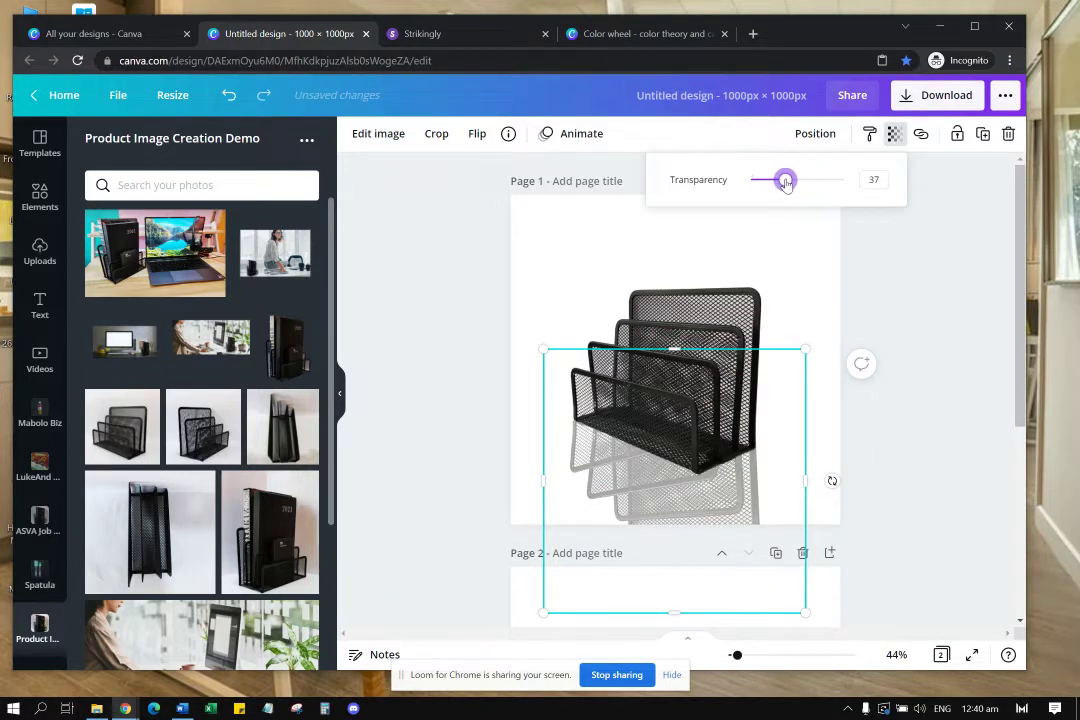
left_click(722, 507)
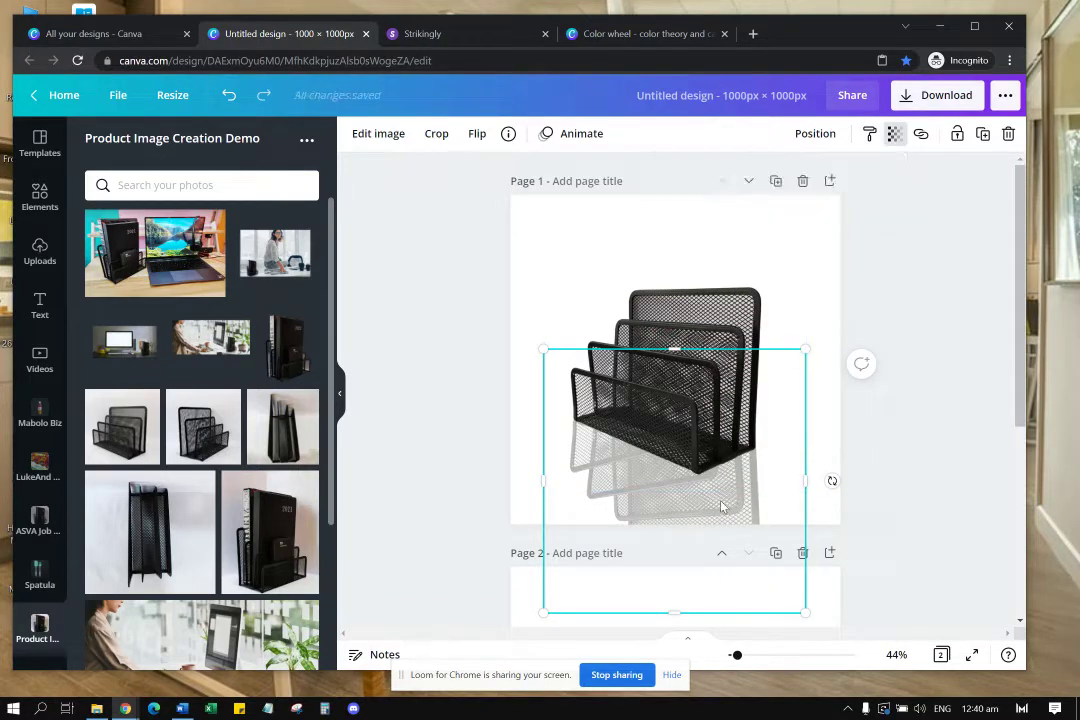
mouse_move(726, 509)
left_mouse_down()
mouse_move(718, 448)
mouse_move(725, 509)
left_mouse_up()
left_click(856, 446)
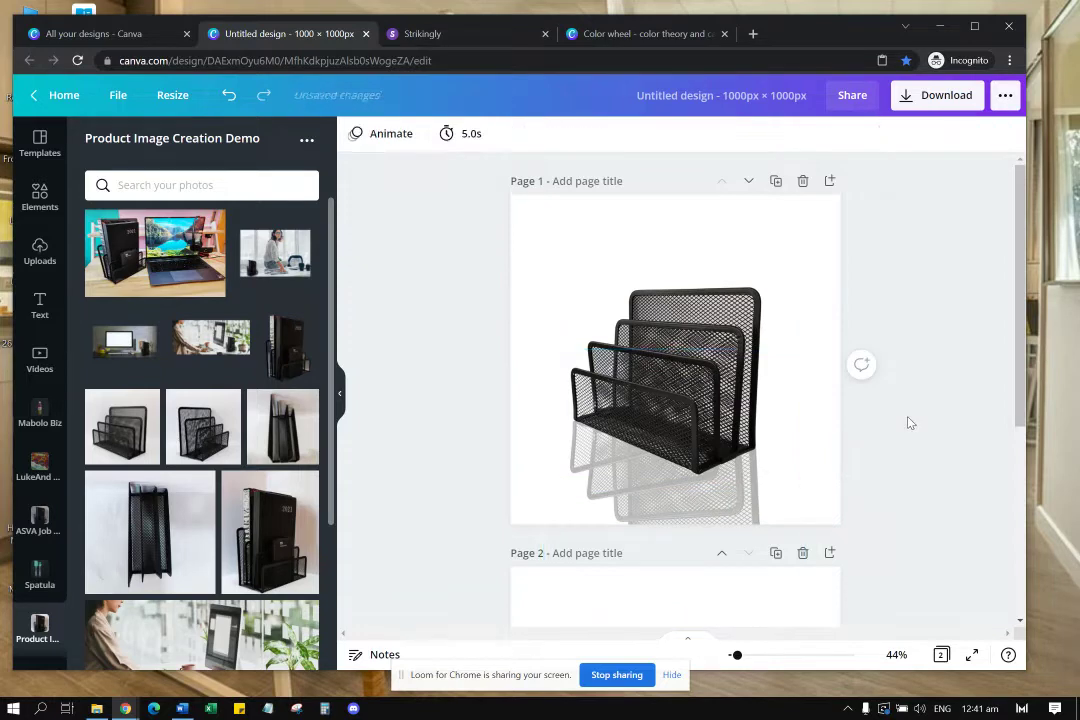
Step: Group the upright organizer and its reflection on page 1
scroll(906, 421, "down", 1)
scroll(897, 410, "up", 1)
left_click(729, 513)
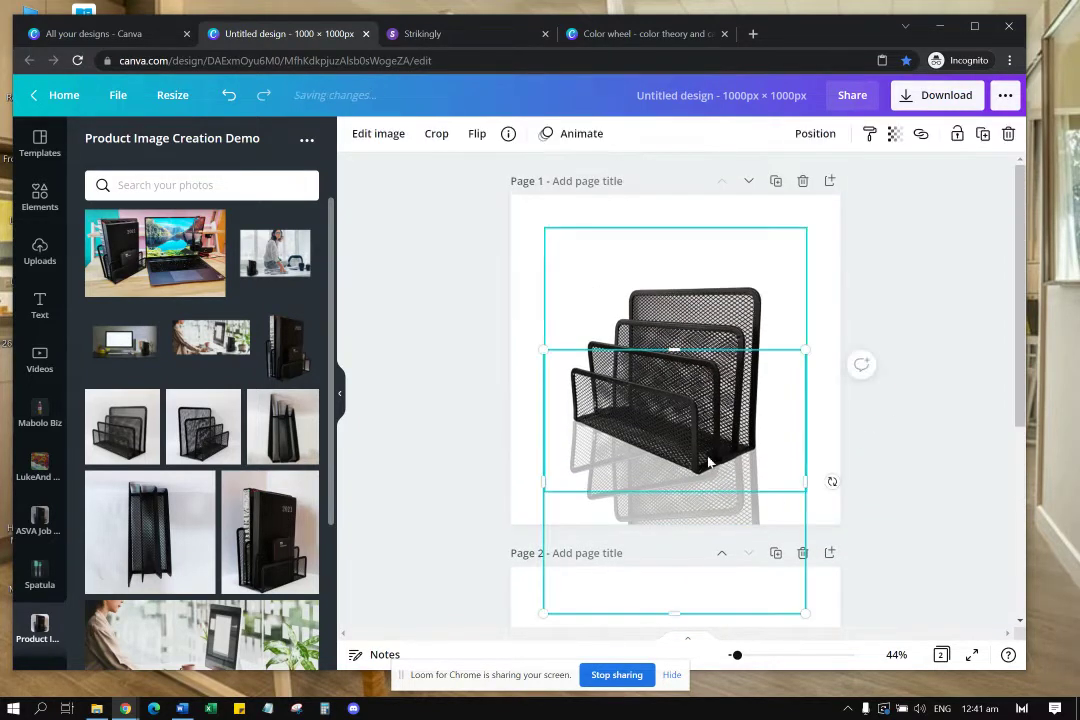
left_click(703, 341, "shift")
left_click(788, 137)
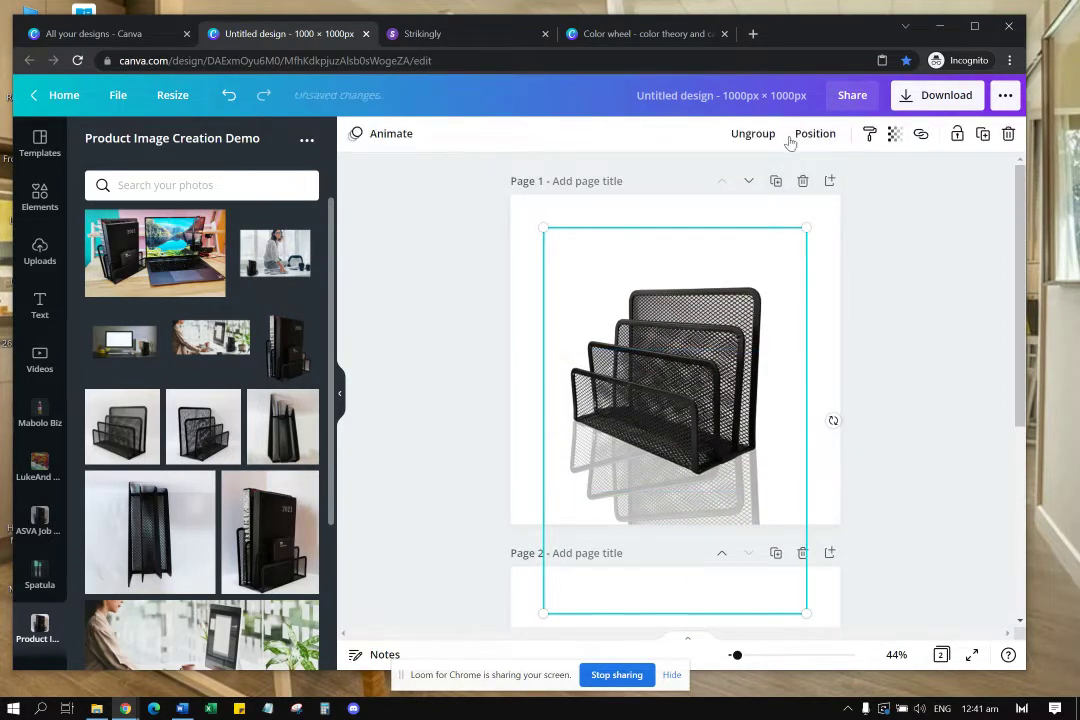
Step: Enlarge the organizer group to about the page's width and move it slightly up on page 1
left_click_drag(795, 226, 849, 193)
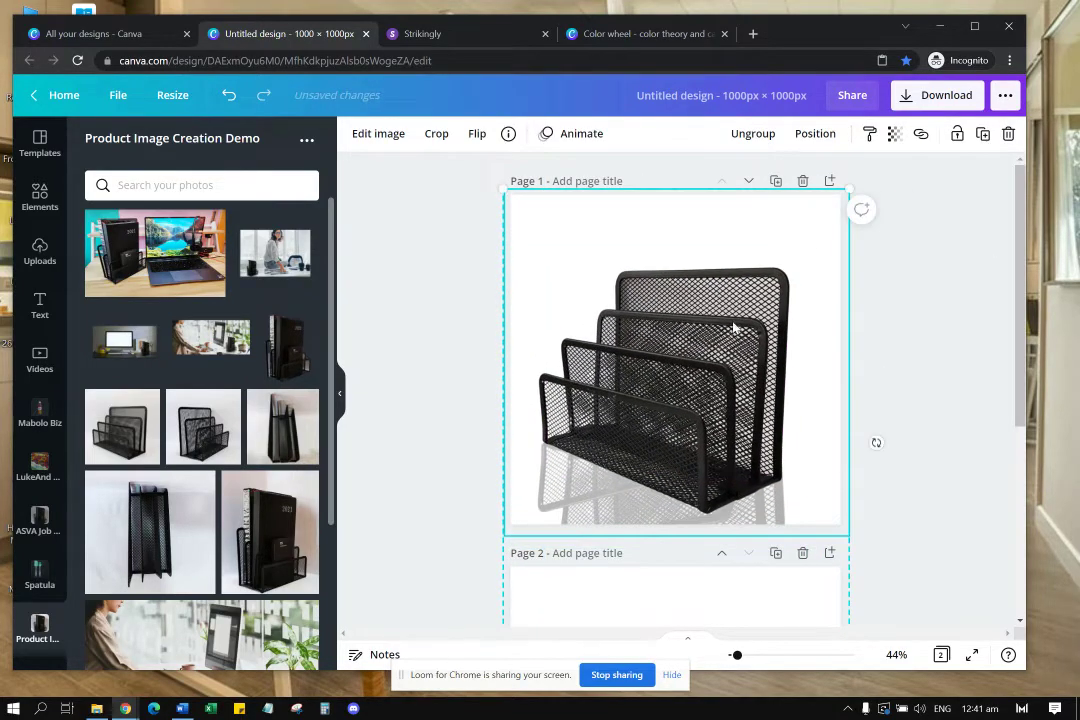
left_click_drag(733, 328, 744, 301)
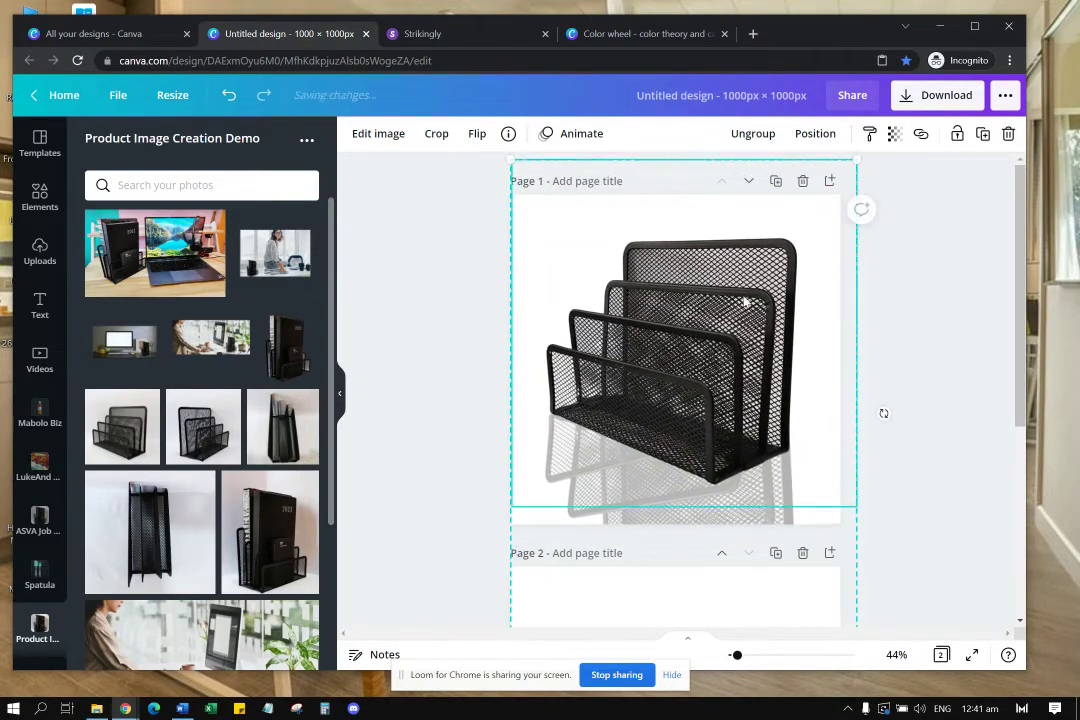
left_click(926, 289)
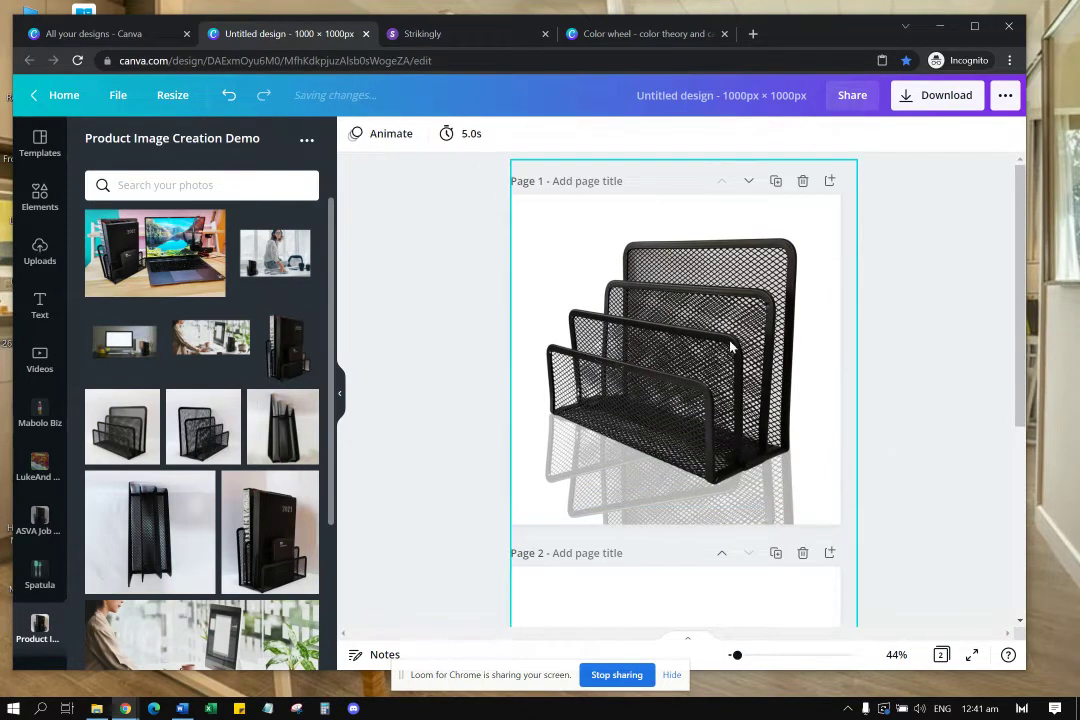
Step: Ungroup the organizer and its reflection on page 1
left_click(750, 275)
left_click(753, 134)
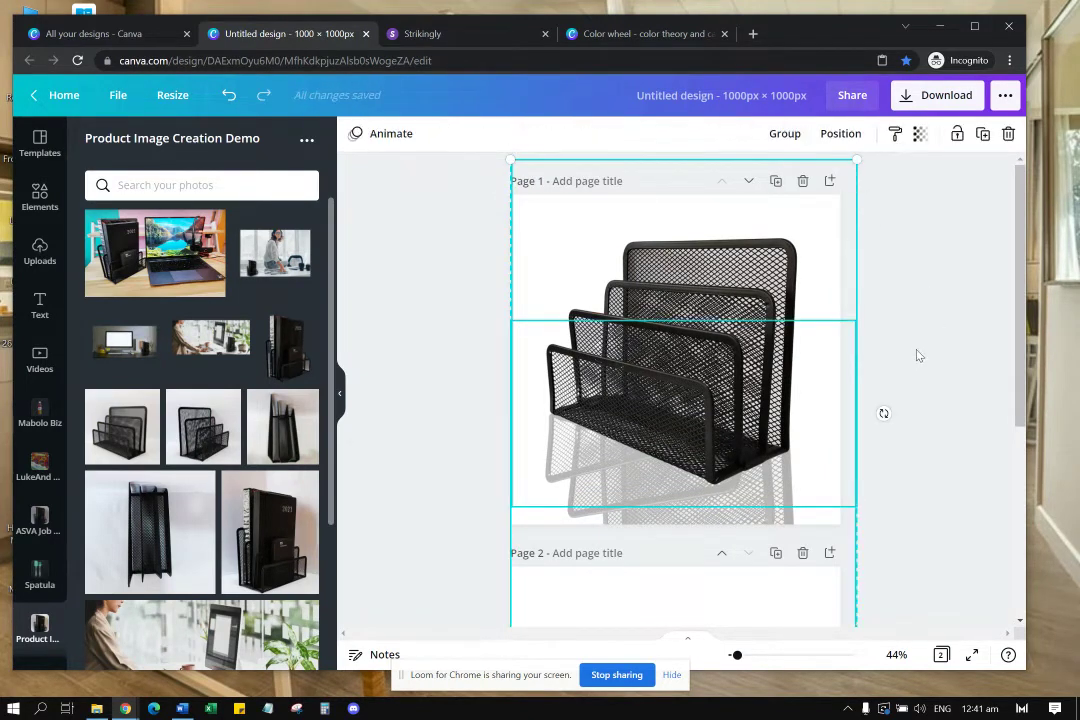
left_click(921, 294)
left_click(745, 383)
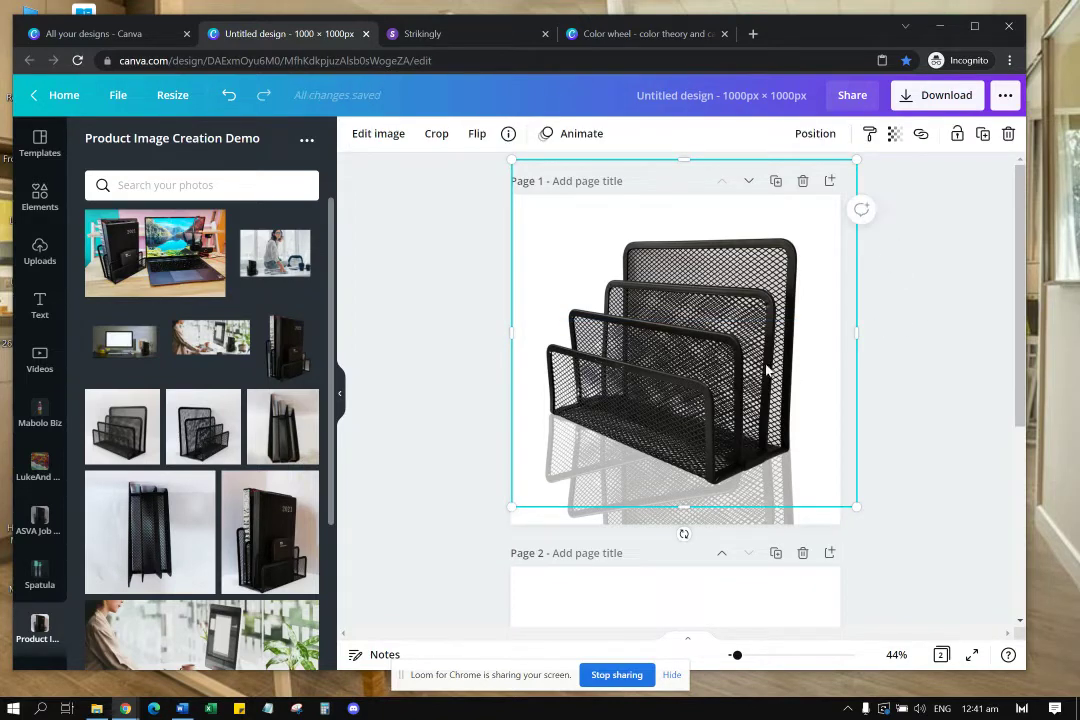
left_click(904, 518)
Step: Set the reflection's transparency to 24
left_click(762, 432)
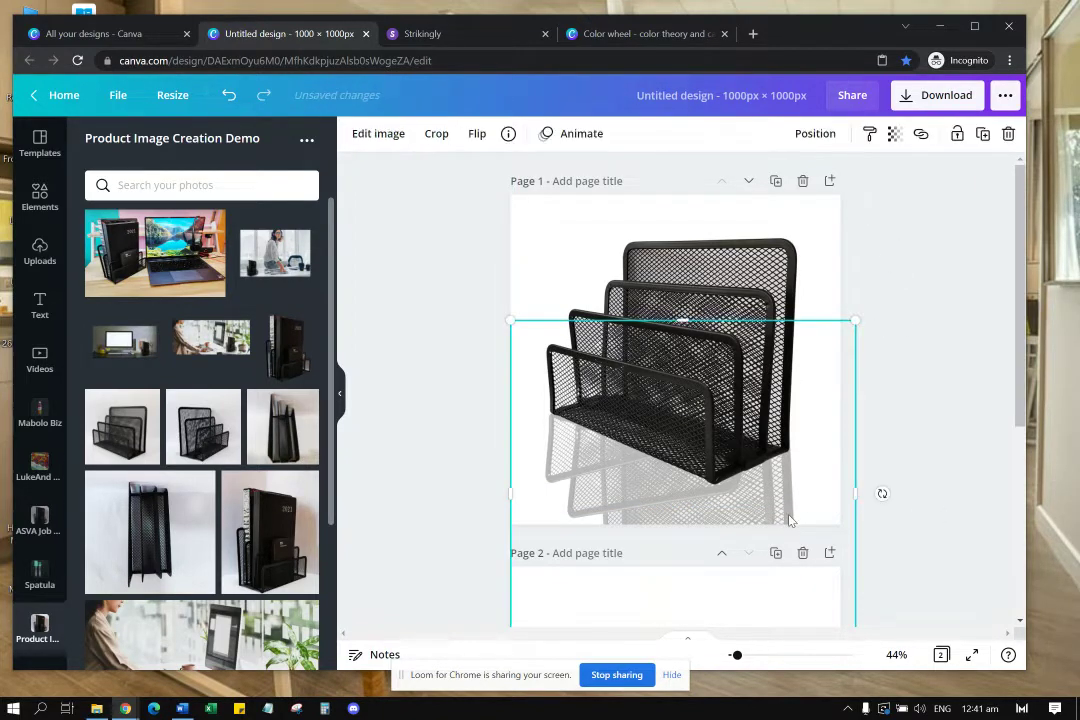
left_click(893, 134)
left_click_drag(779, 187, 773, 185)
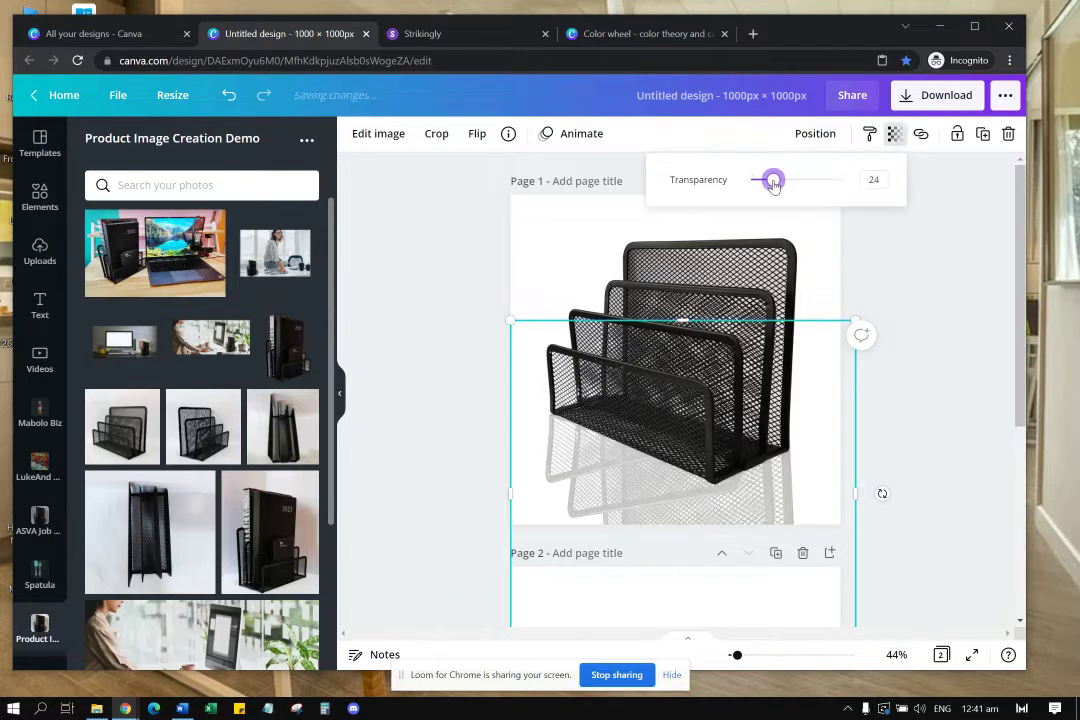
Step: Apply the Drop shadow effect to the upright organizer image
left_click(800, 272)
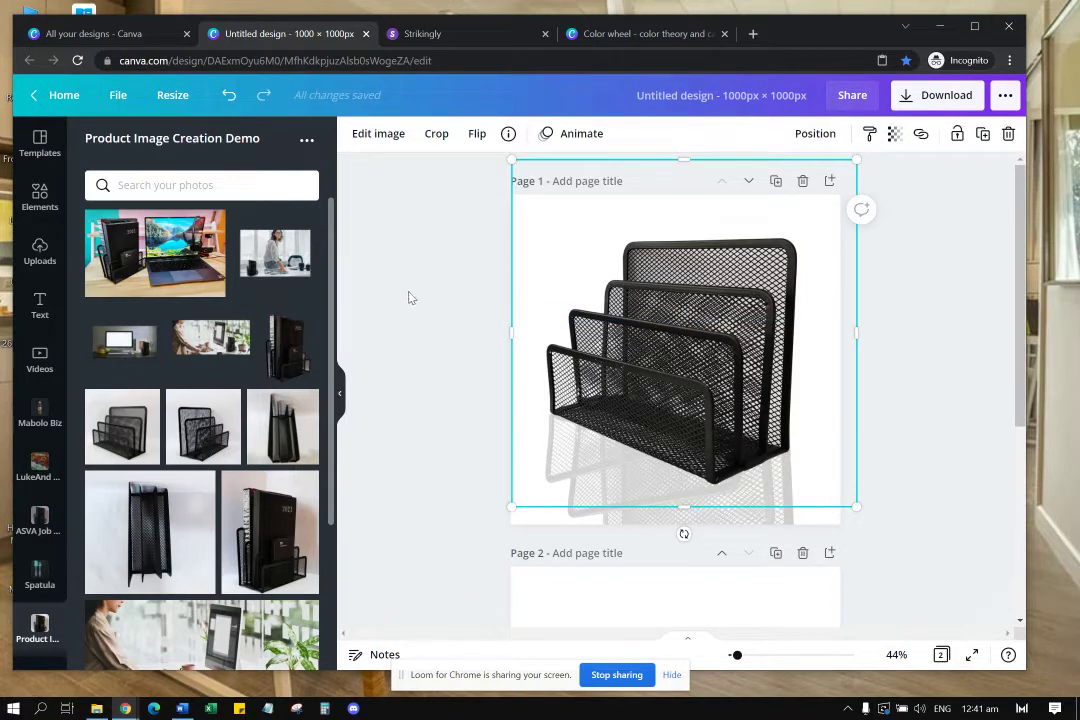
left_click(379, 134)
left_click(233, 285)
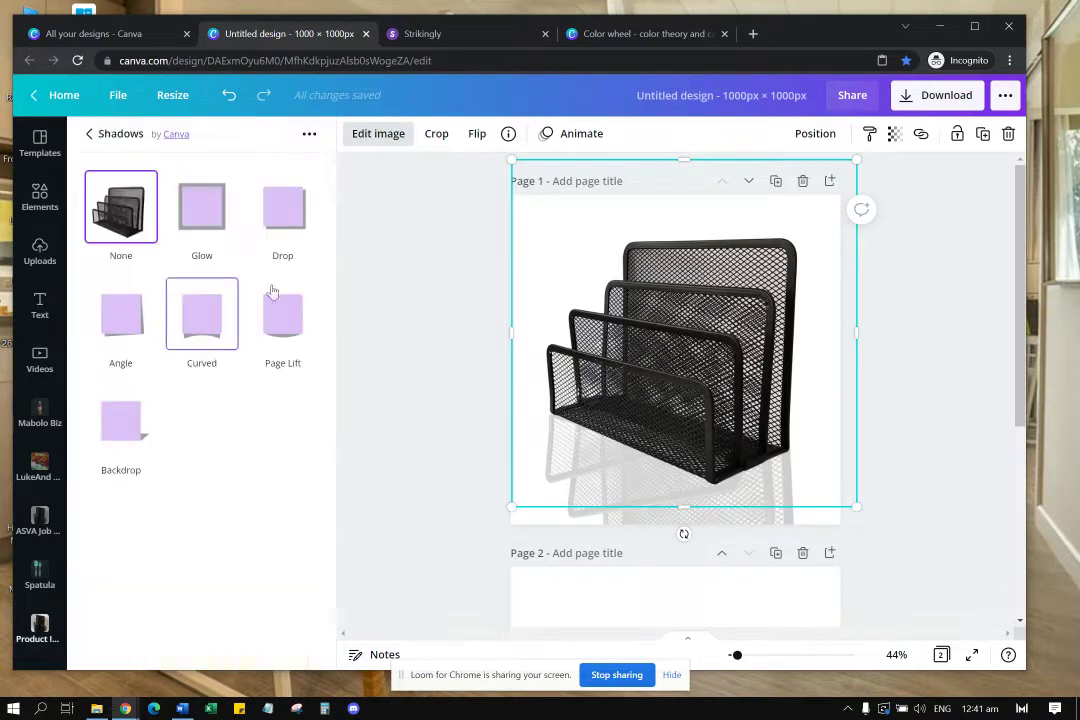
left_click(283, 205)
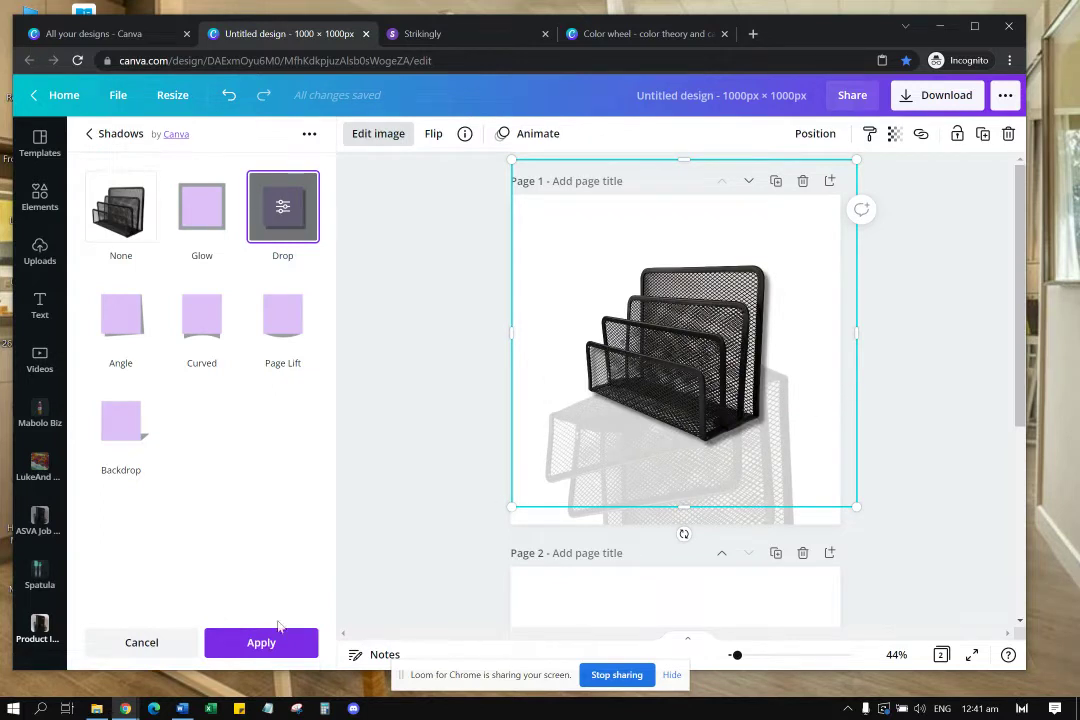
left_click(259, 645)
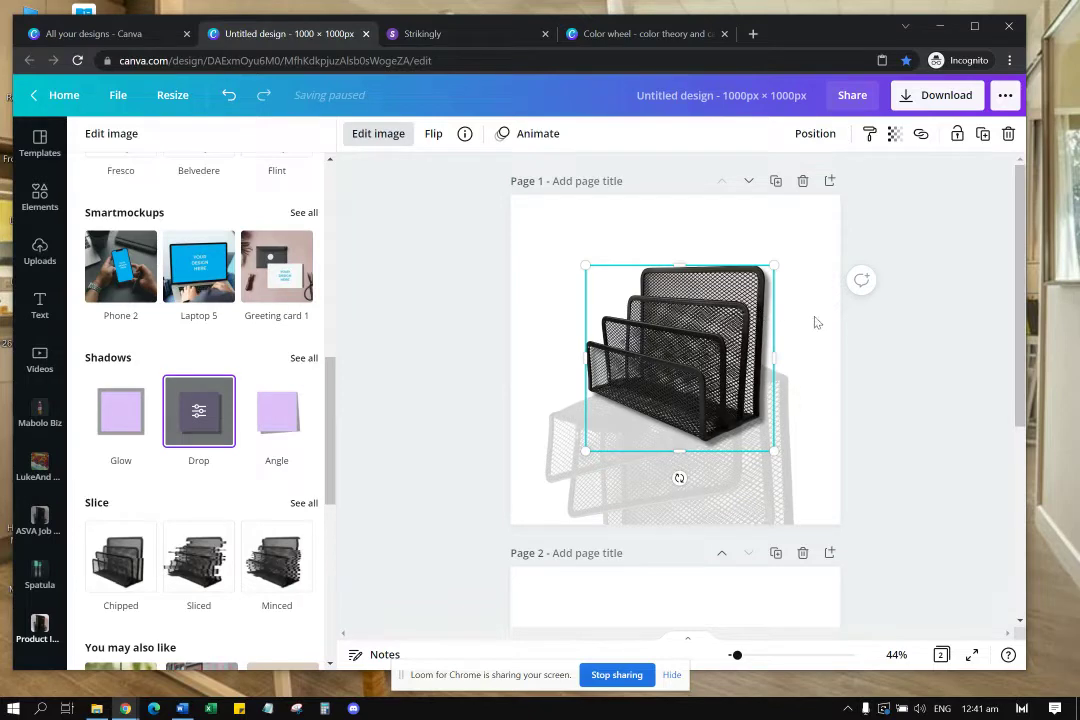
Step: Enlarge the shadowed organizer to fill most of page 1 and position it over its reflection
left_click(713, 357)
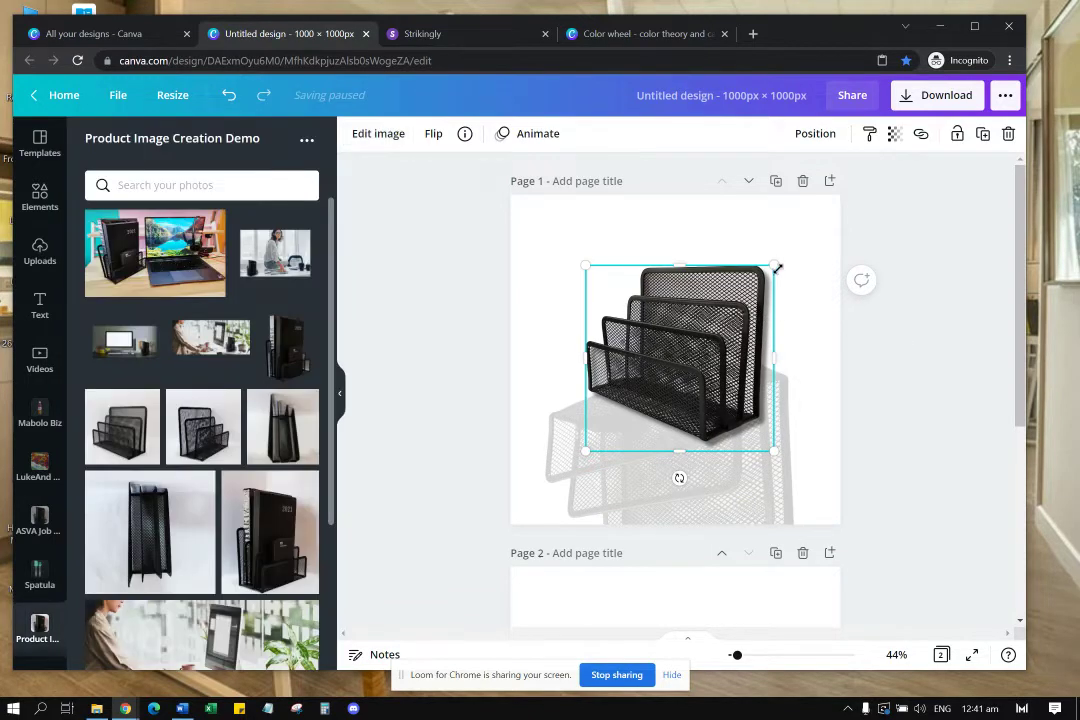
left_click_drag(776, 268, 916, 121)
left_click_drag(767, 282, 747, 333)
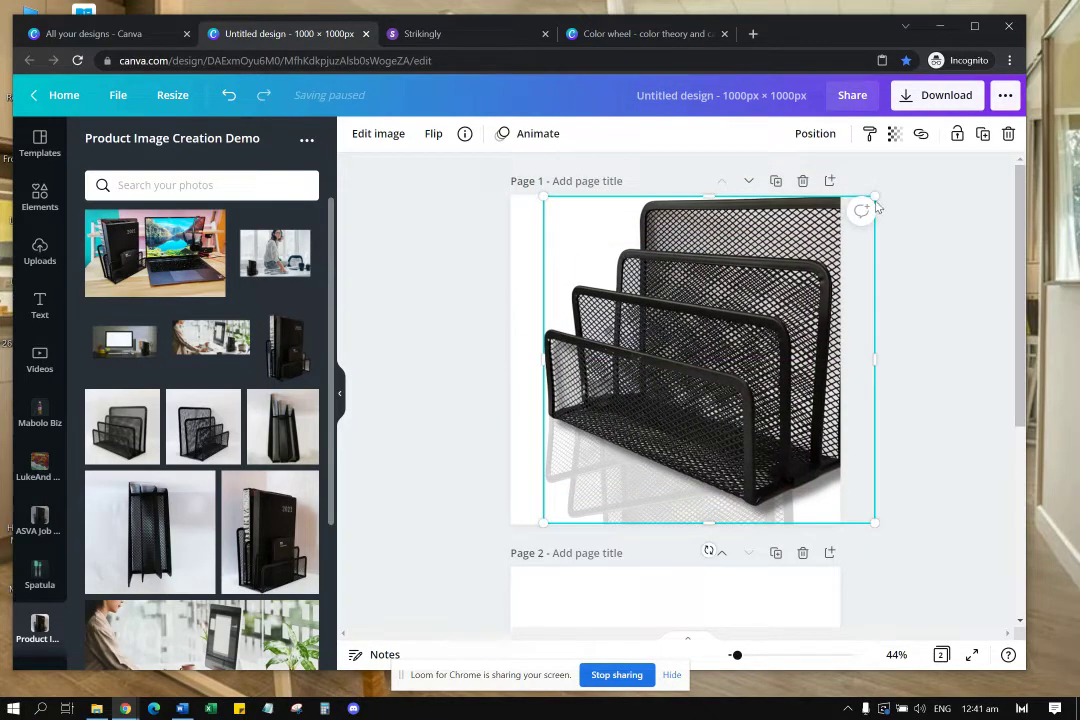
left_click_drag(876, 192, 791, 235)
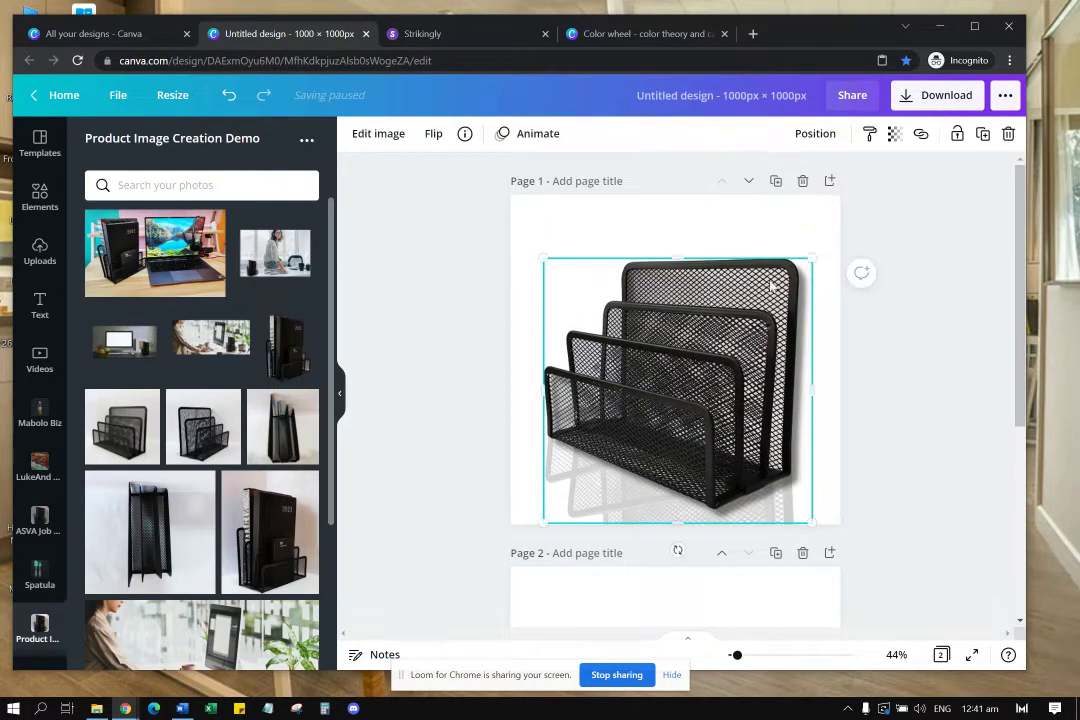
left_click(924, 367)
left_click(673, 423)
left_click_drag(699, 357, 757, 352)
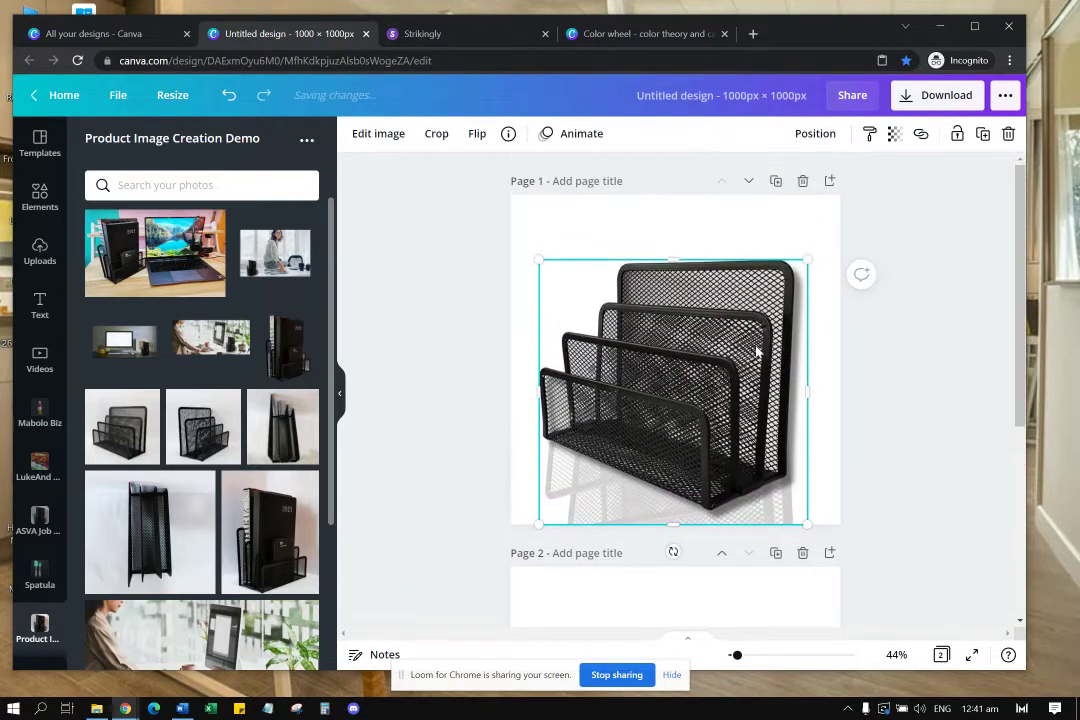
left_click_drag(806, 265, 827, 228)
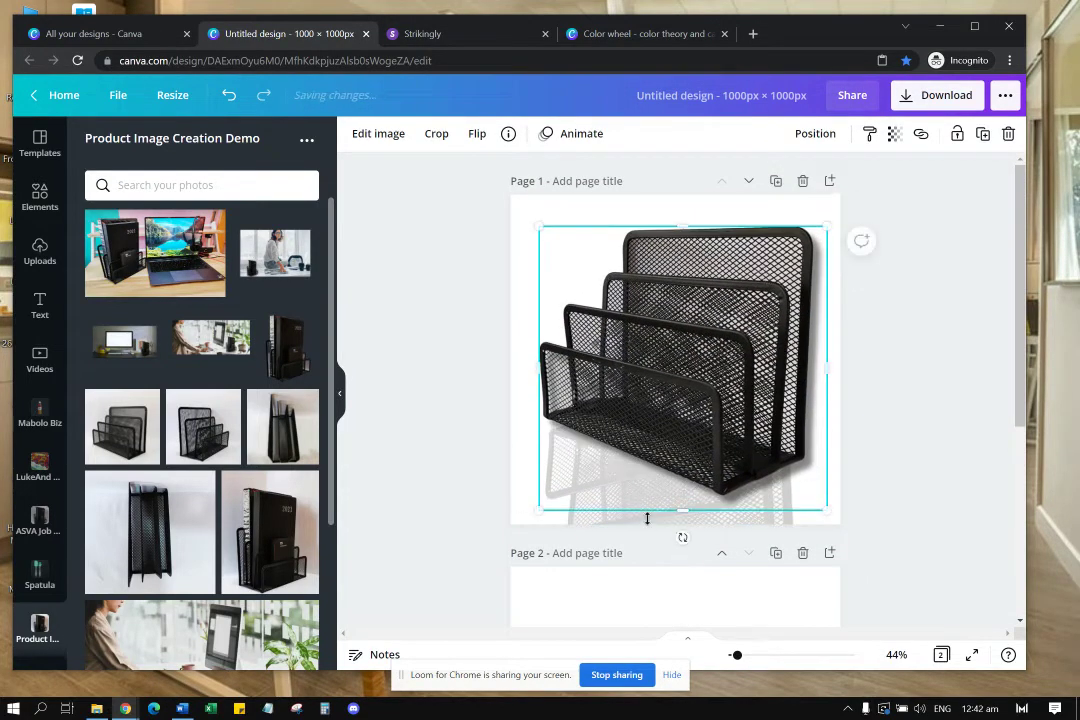
Step: Enlarge the reflection slightly and shift it to line up beneath the organizer's base
left_click(944, 469)
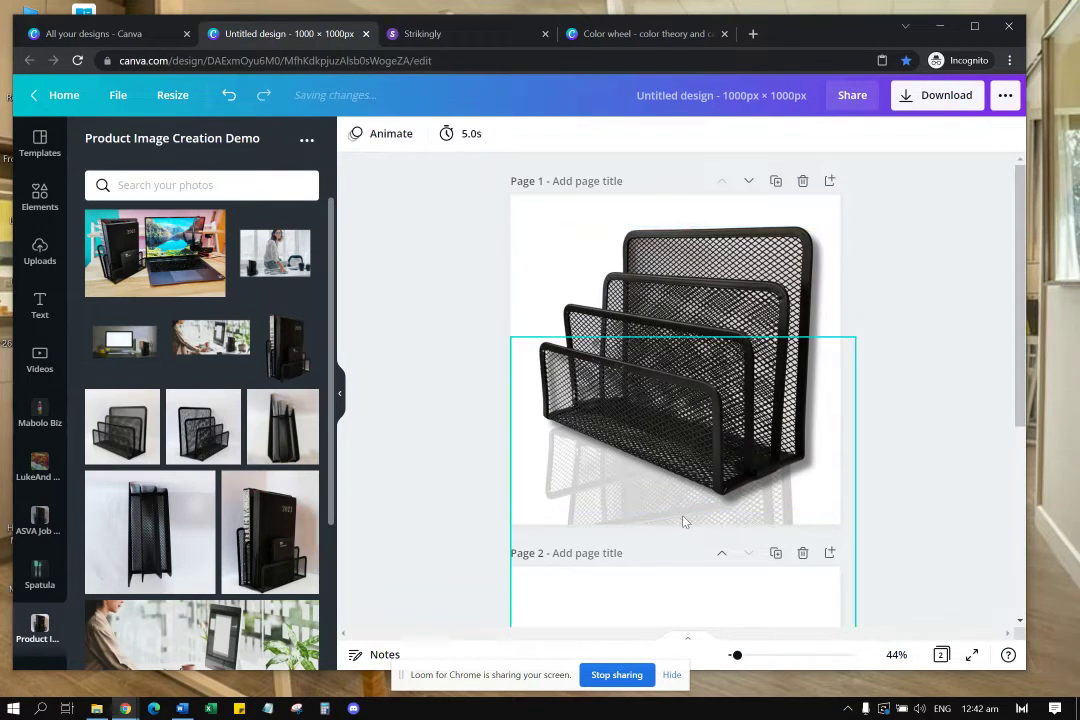
left_click(679, 521)
left_click_drag(858, 347, 873, 321)
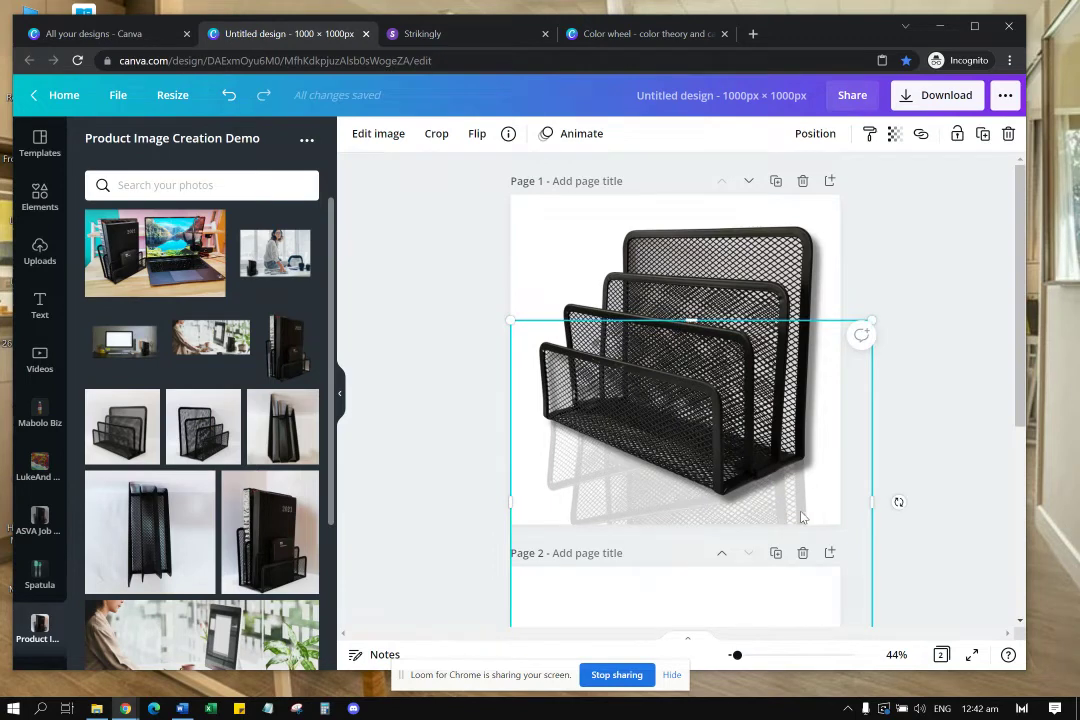
left_click_drag(801, 517, 794, 518)
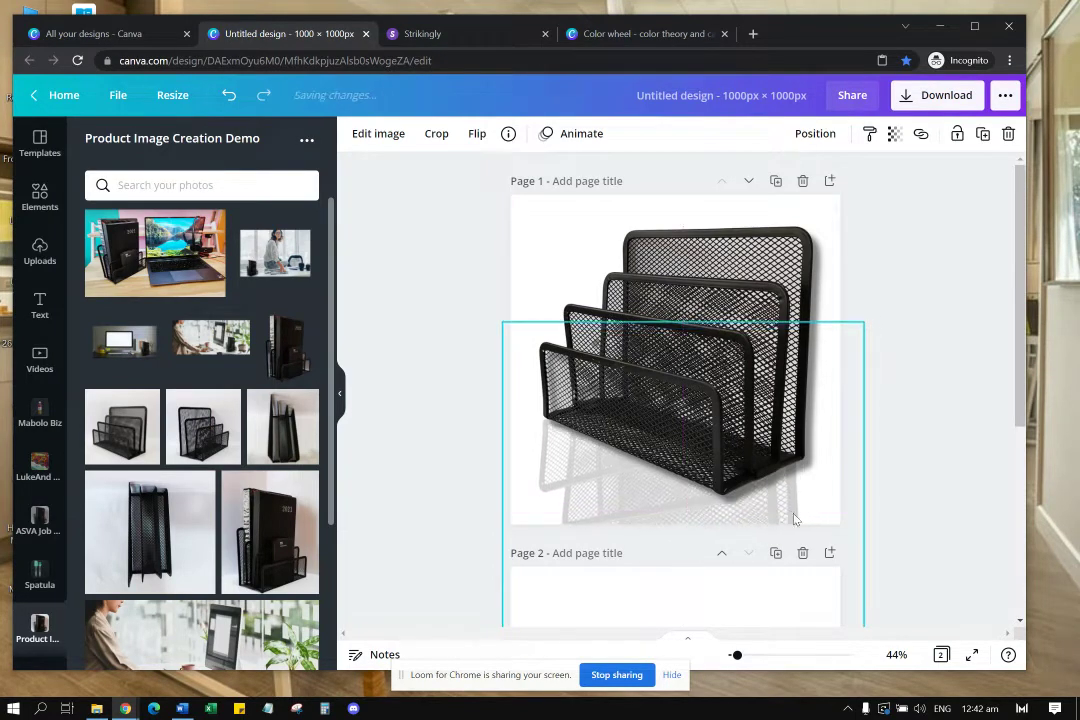
Step: Enlarge the faded reflection slightly and group it with the upright organizer on page 1
left_click_drag(862, 325, 884, 308)
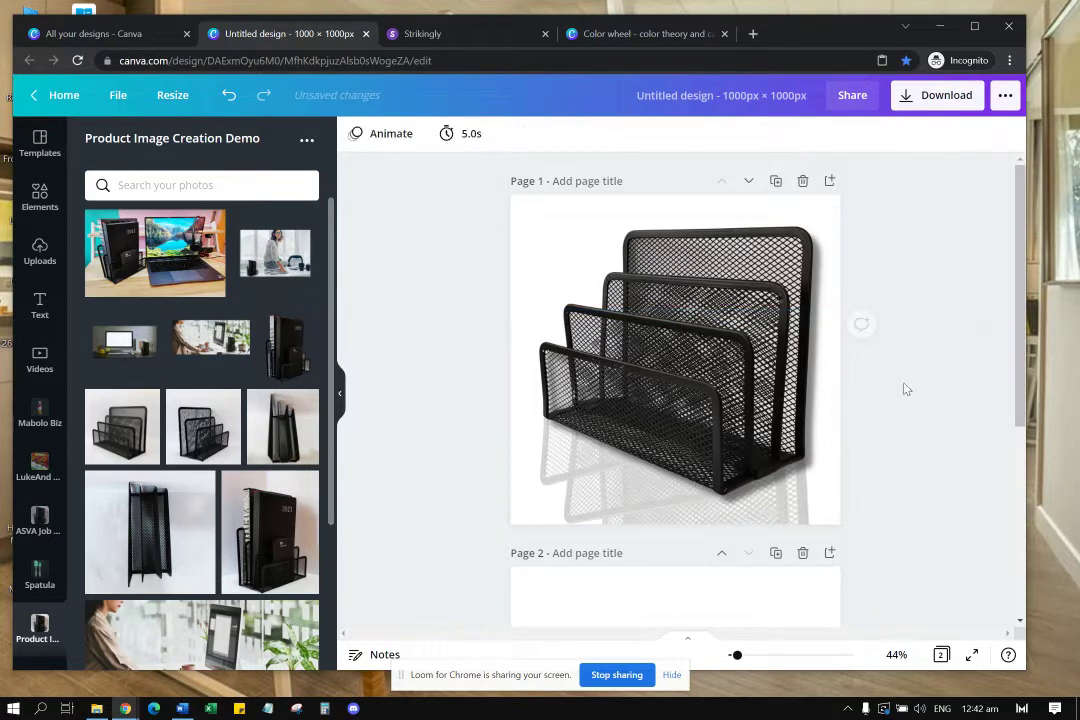
left_click(796, 421)
left_click(812, 519, "shift")
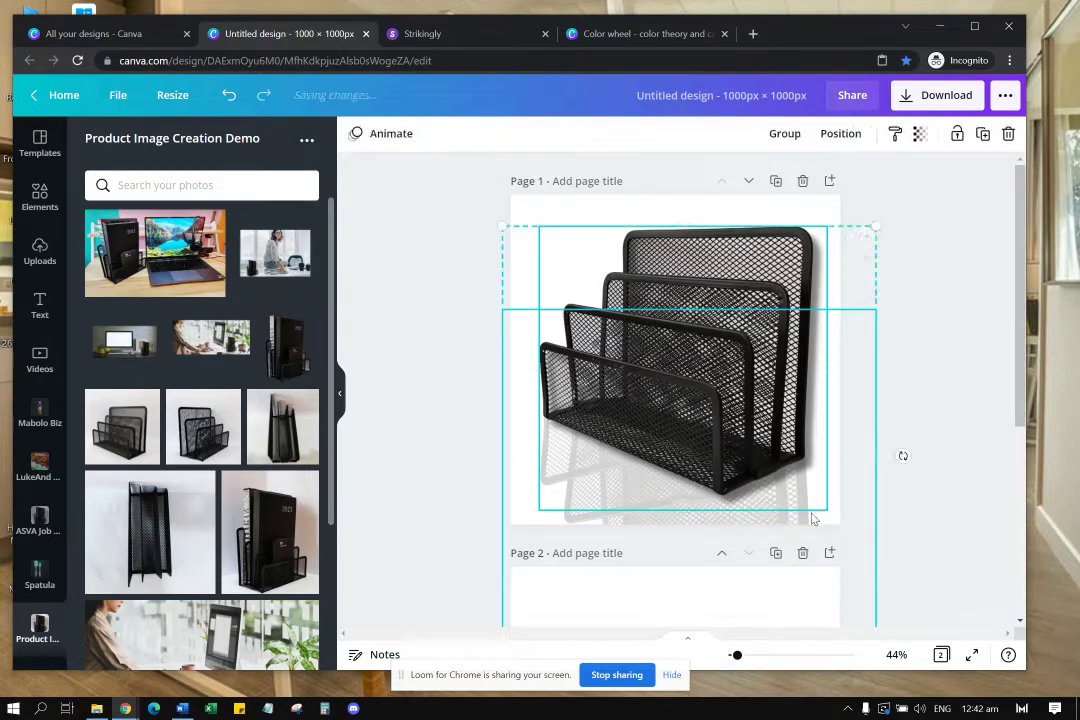
left_click(785, 136)
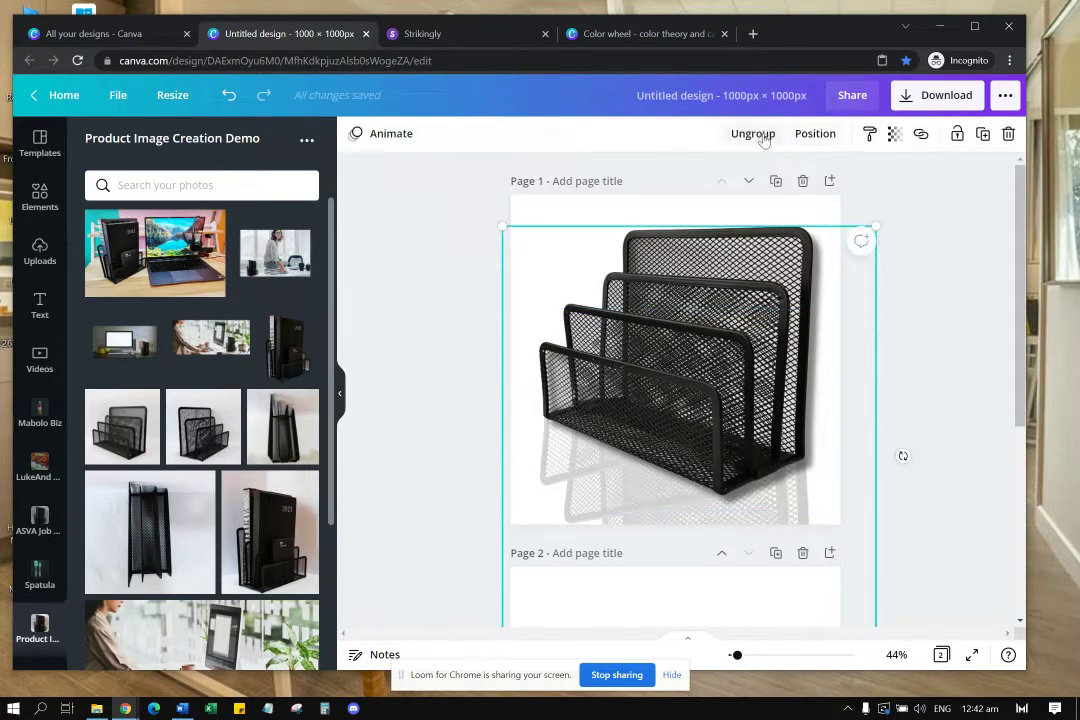
Step: Scale the grouped organizer and reflection down slightly on page 1
left_click(690, 387)
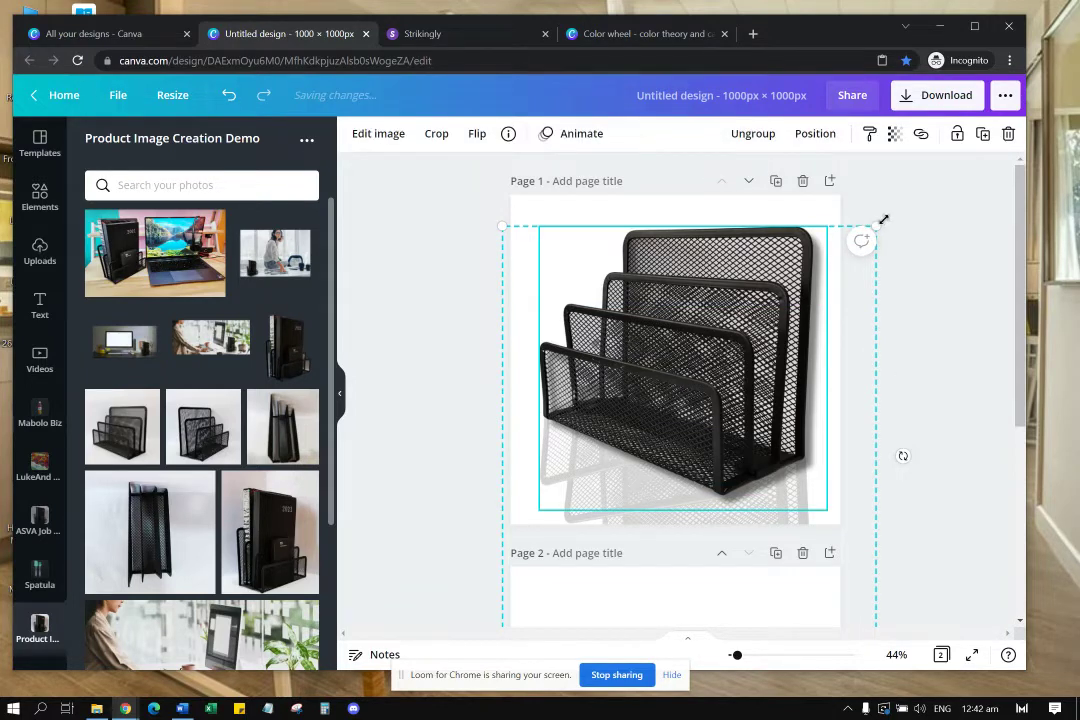
mouse_move(883, 219)
left_mouse_down()
mouse_move(853, 229)
mouse_move(882, 227)
left_mouse_up()
left_click(913, 279)
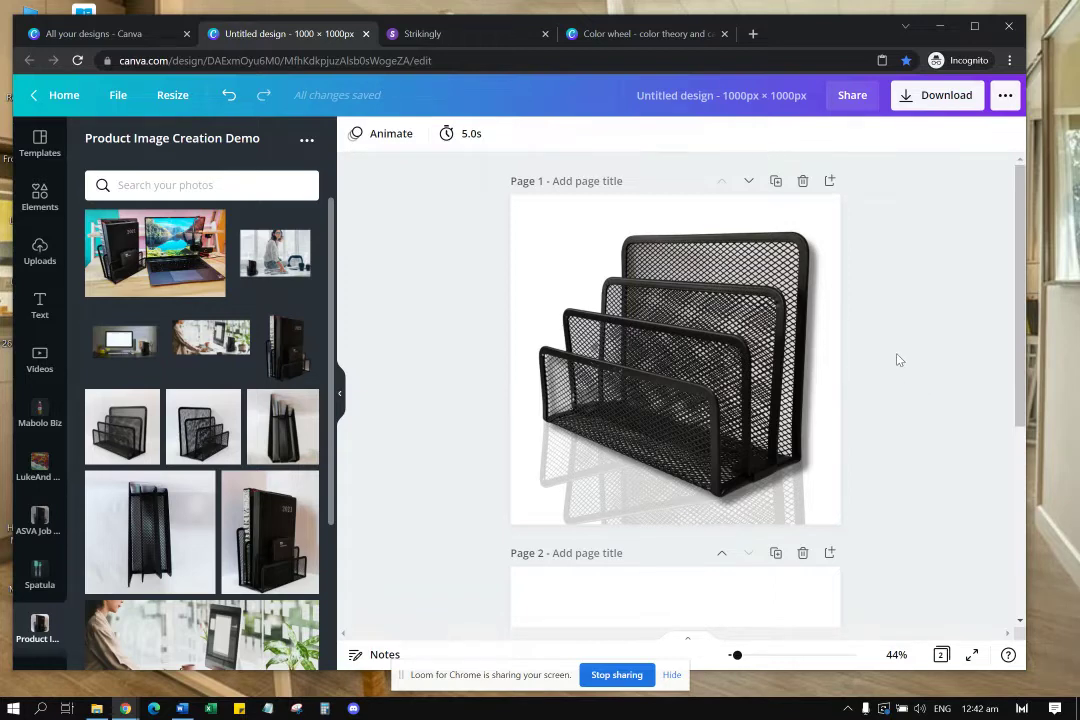
Step: Place the first mesh organizer photo on page 2 and shrink it toward the page's lower left
scroll(899, 362, "down", 2)
scroll(899, 366, "up", 2)
scroll(700, 375, "down", 2)
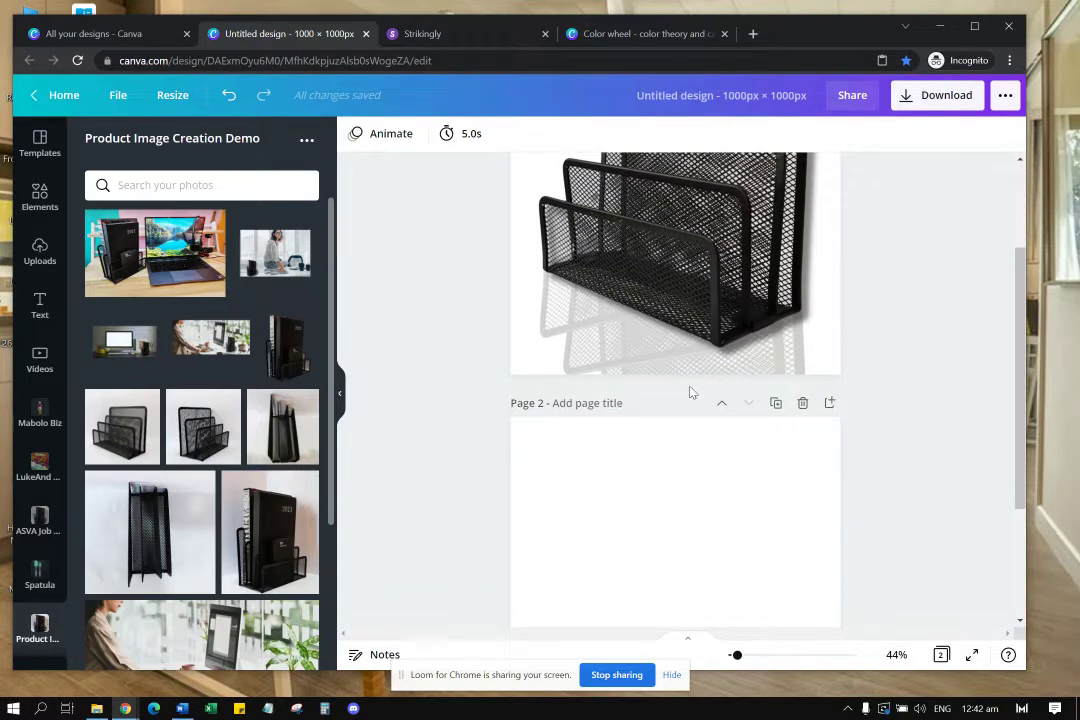
scroll(700, 385, "up", 2)
left_click(138, 455)
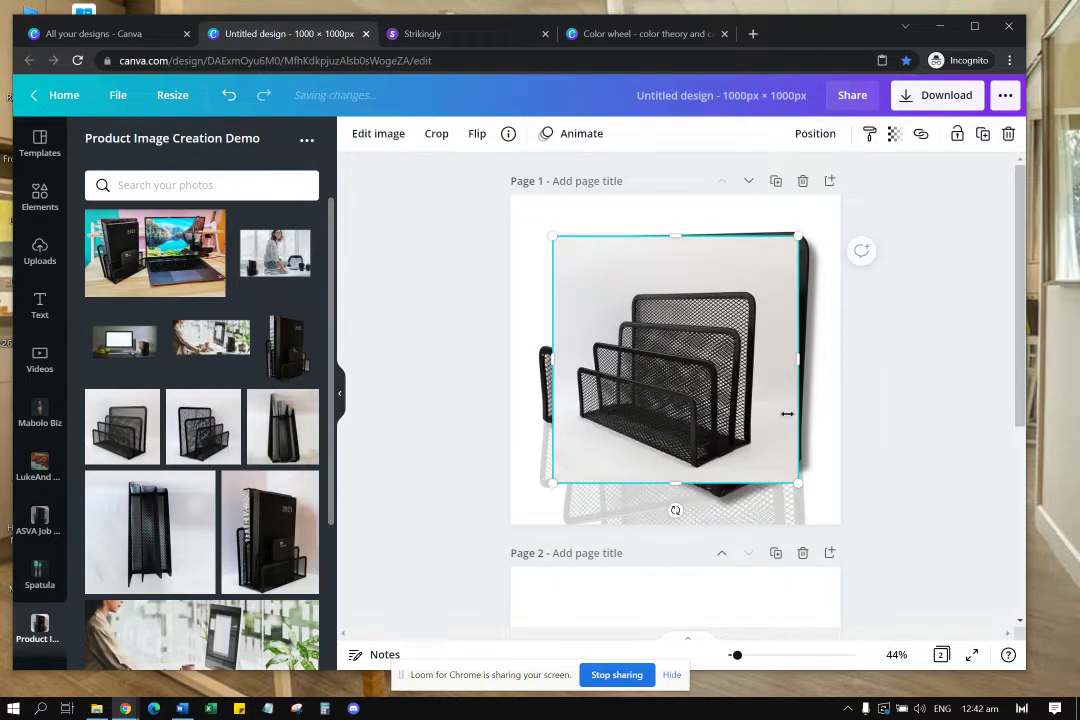
scroll(783, 320, "down", 3)
scroll(732, 228, "up", 1)
left_click_drag(732, 228, 728, 548)
scroll(795, 450, "down", 1)
left_click_drag(757, 355, 748, 384)
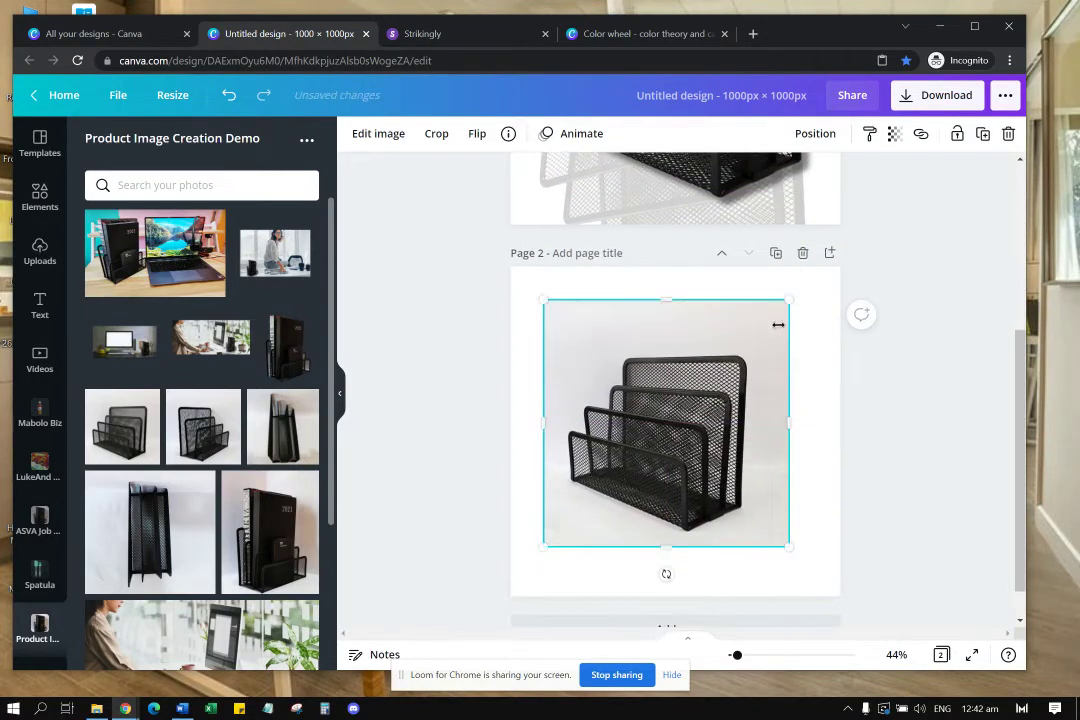
left_click_drag(790, 301, 742, 388)
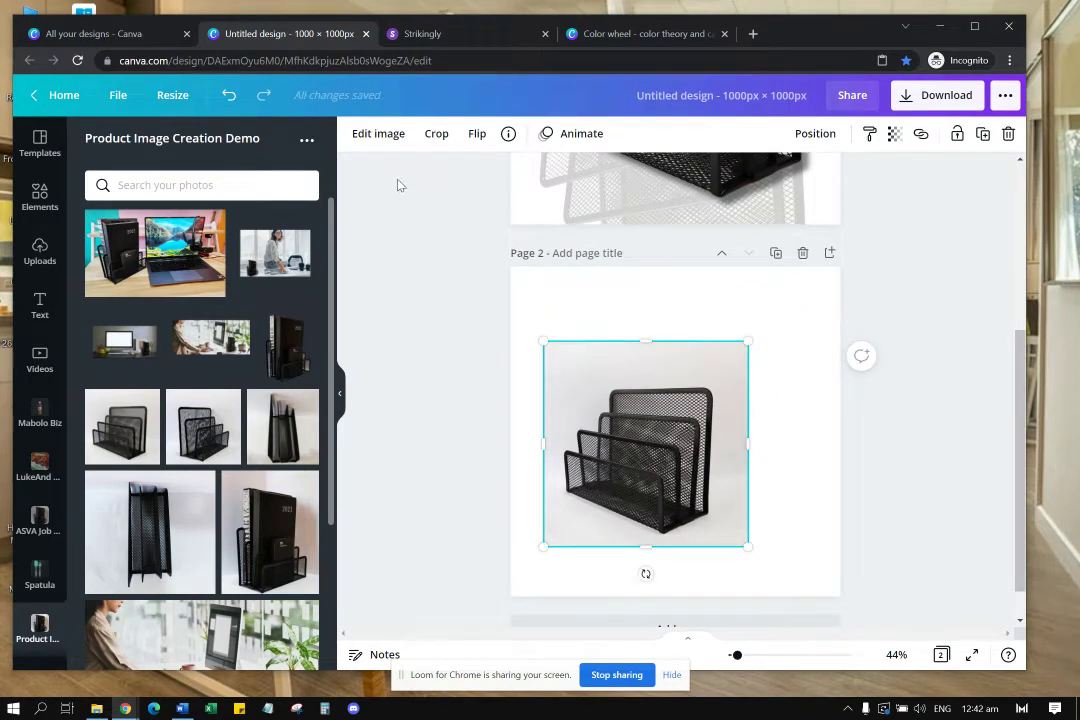
Step: Remove the background from the page 2 photo and place the cutout, about 760 x 765 px, at the page's lower left
left_click(378, 133)
left_click(199, 268)
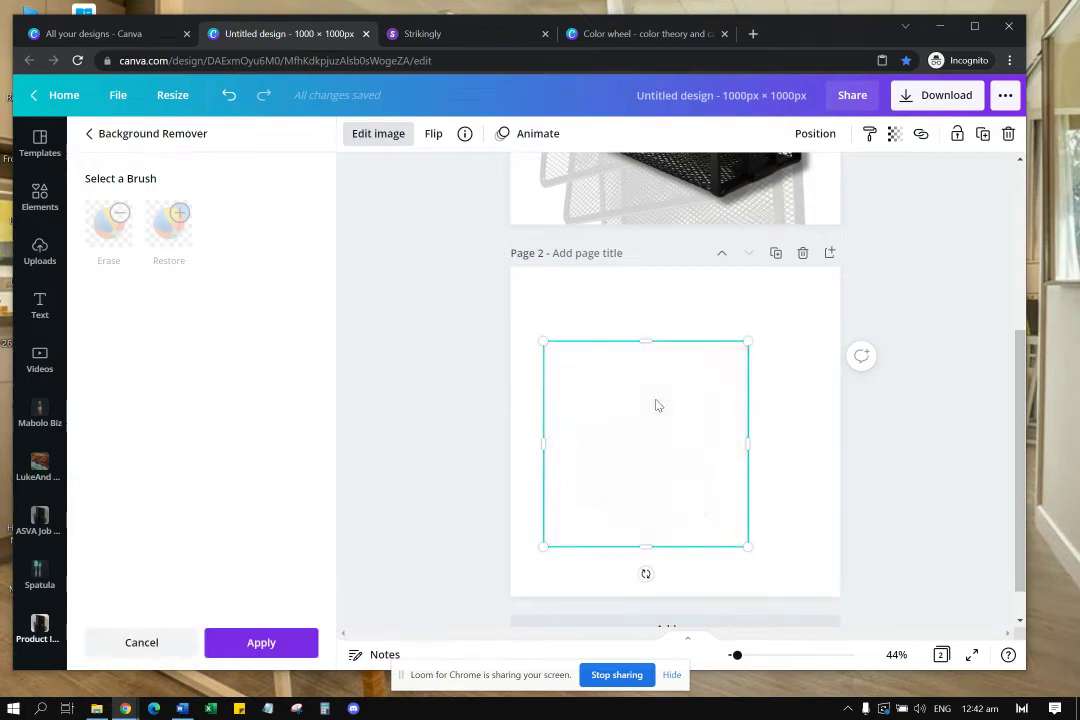
left_click_drag(751, 344, 798, 306)
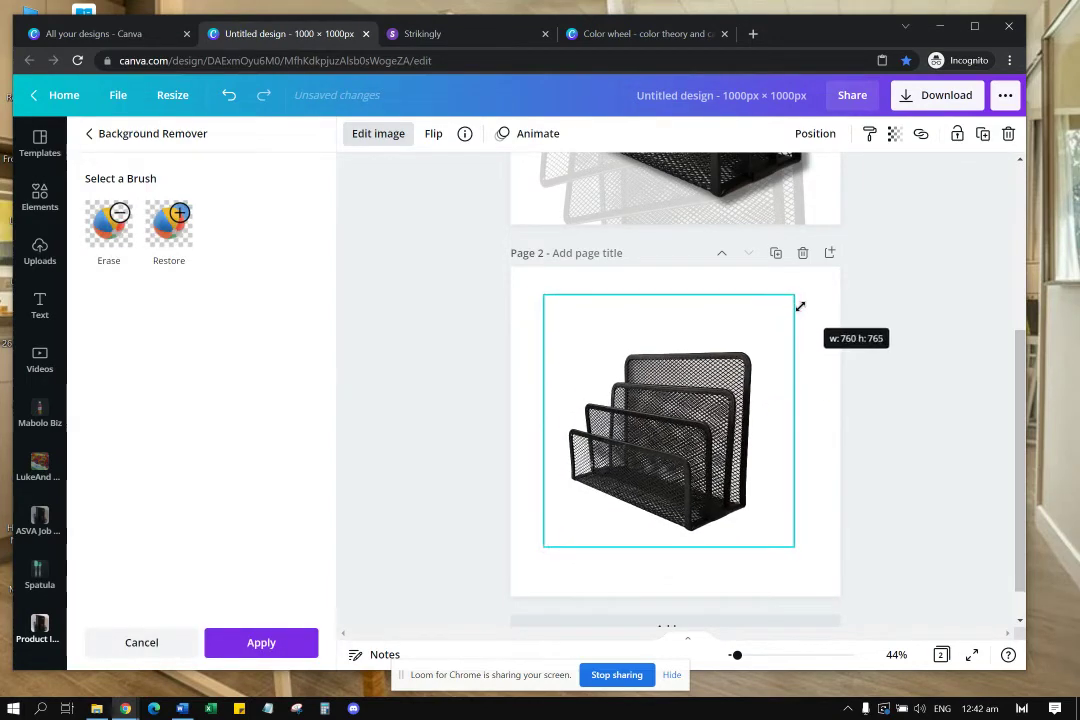
left_click_drag(772, 381, 744, 424)
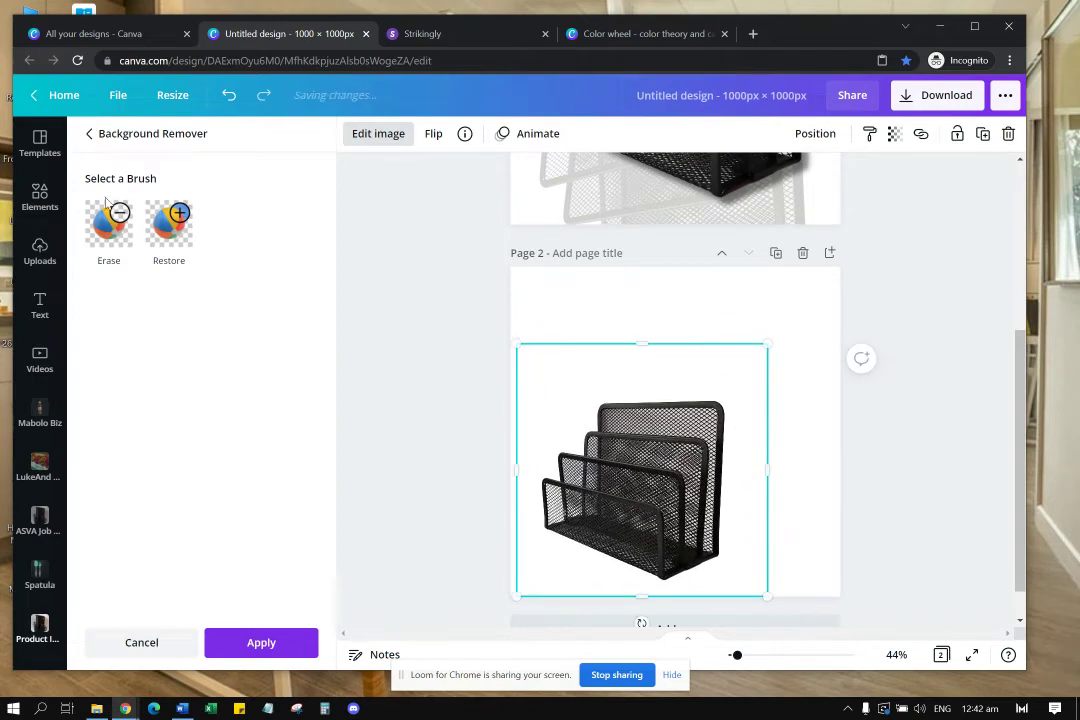
Step: Search the elements for FRAMES and add the circular frame with a thick ring border to page 2
left_click(40, 198)
left_click(210, 145)
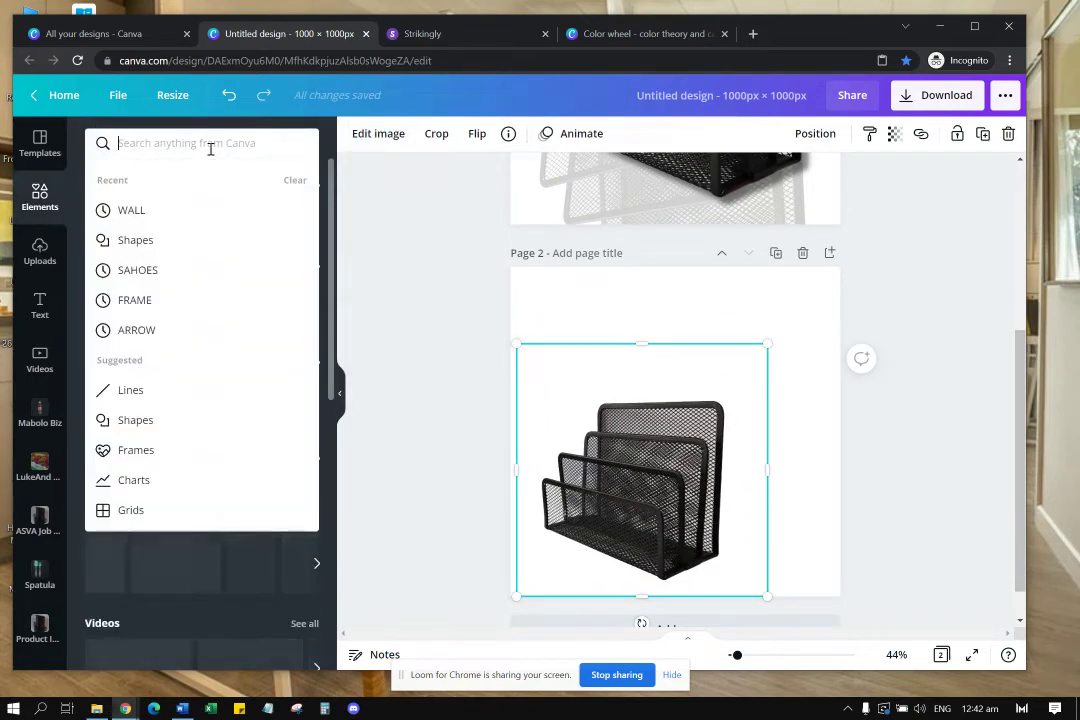
type("FRAMES")
key("Return")
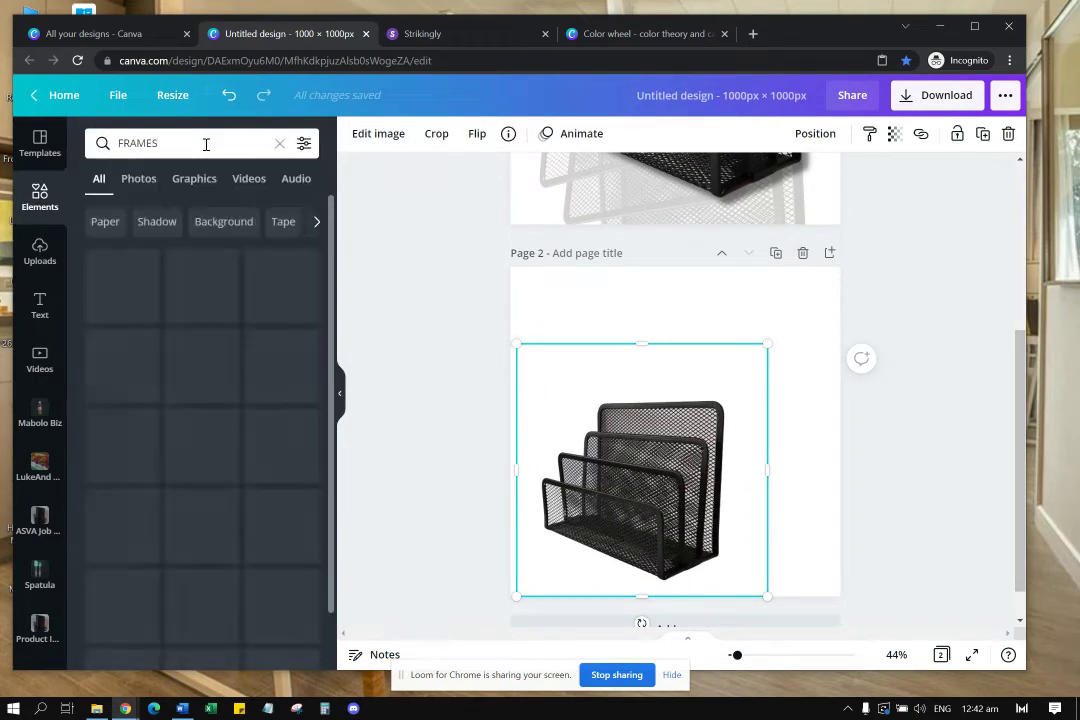
scroll(149, 372, "down", 3)
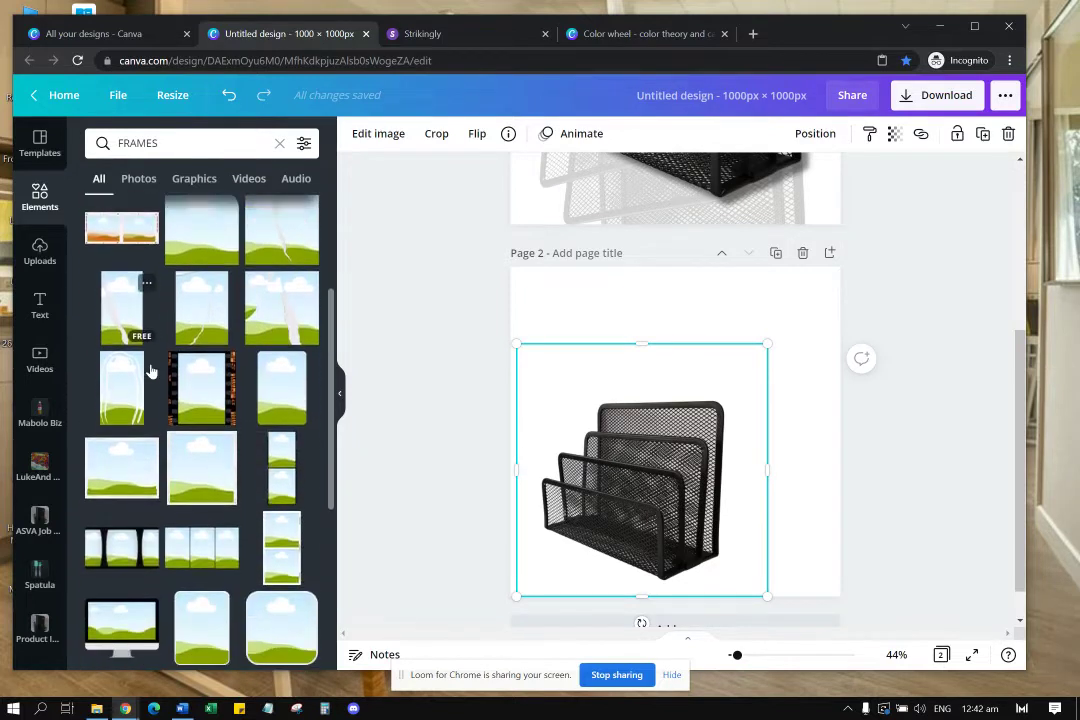
scroll(160, 360, "down", 10)
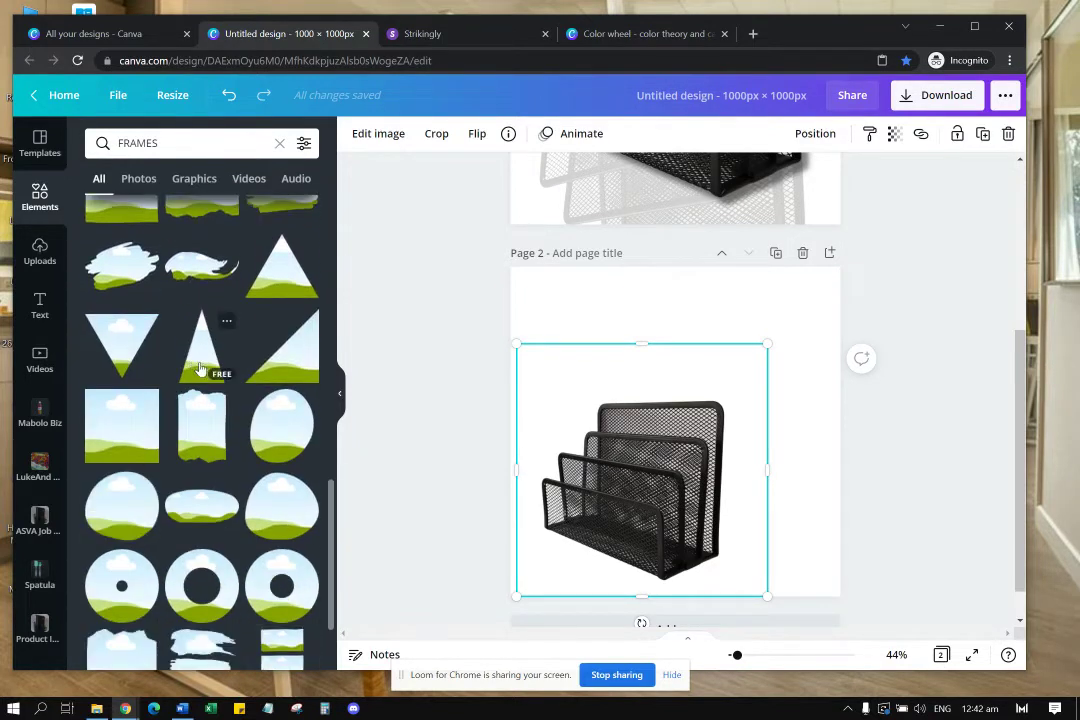
scroll(200, 370, "down", 10)
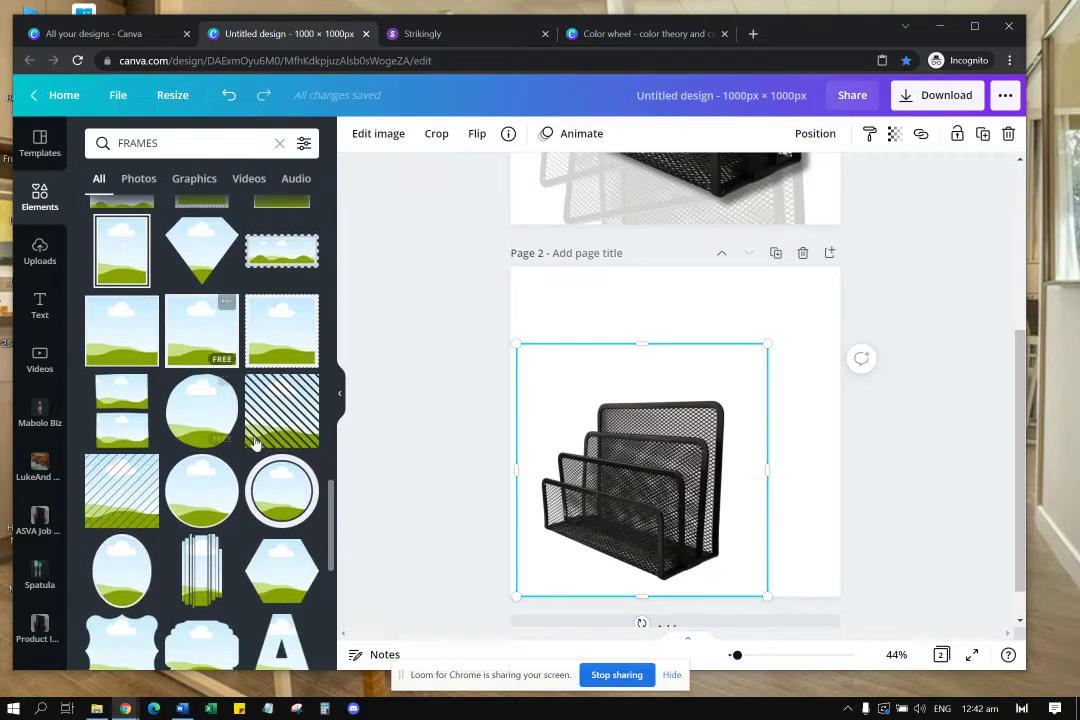
scroll(262, 443, "down", 2)
left_click(268, 435)
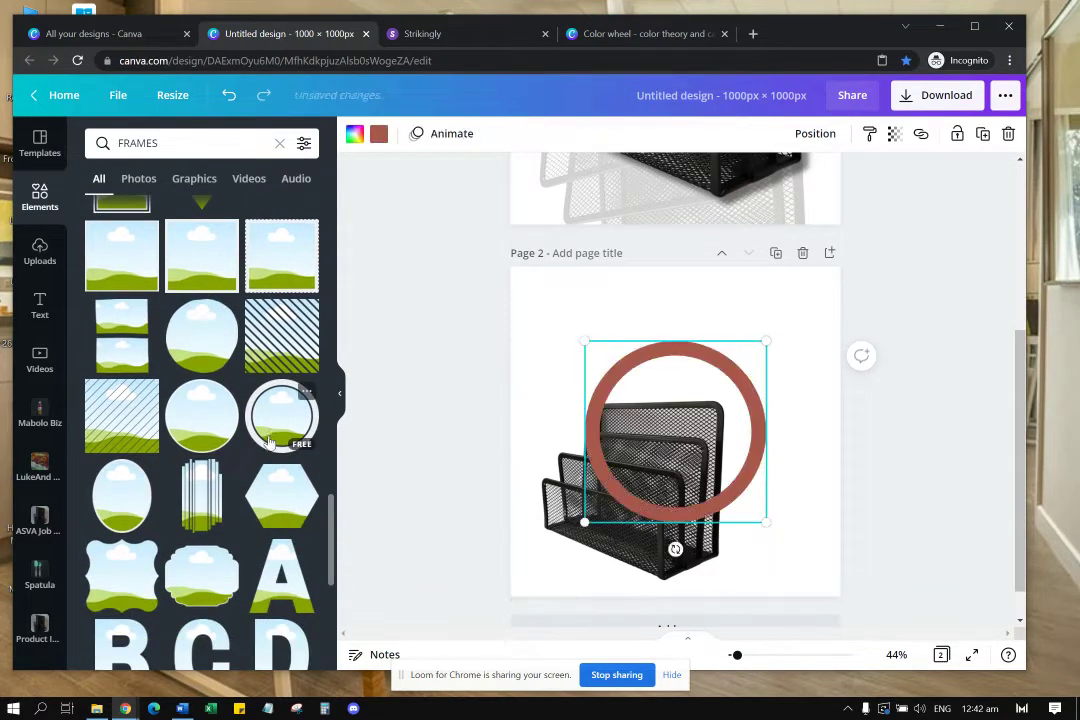
Step: Shrink the circular frame to about a quarter of the page width and place it at page 2's upper left
left_click_drag(765, 340, 692, 396)
left_click_drag(643, 459, 600, 358)
left_click_drag(655, 314, 635, 337)
left_click_drag(598, 376, 602, 362)
left_click(706, 372)
left_click(587, 362)
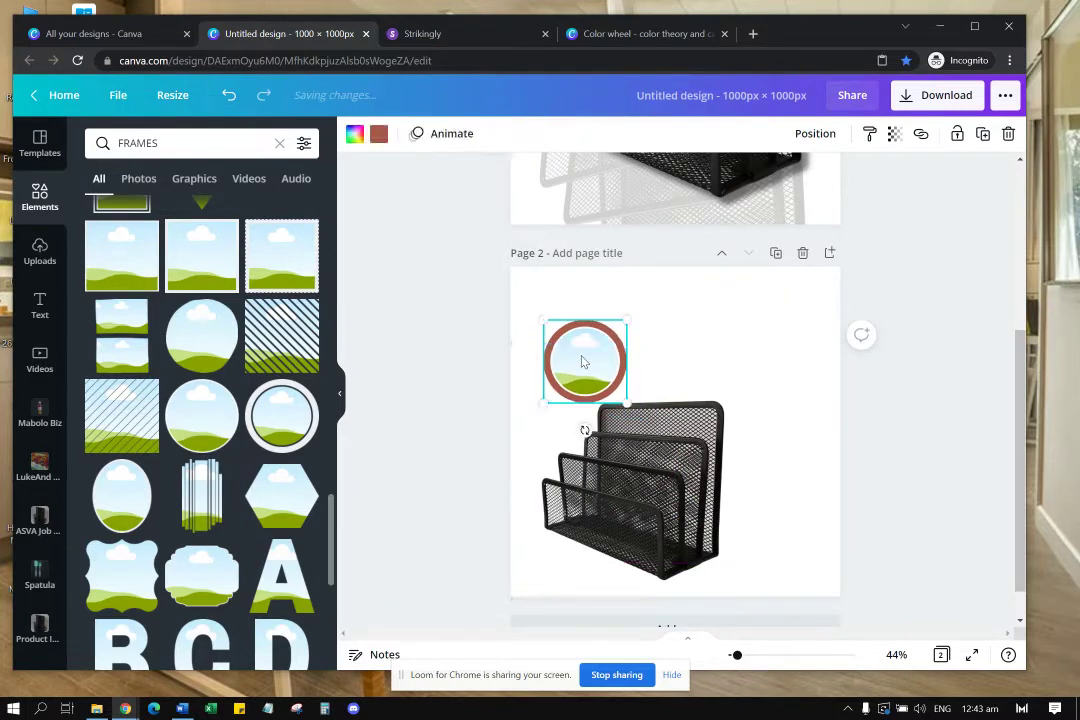
Step: Make two copies of the circular frame on page 2
key("ctrl+d")
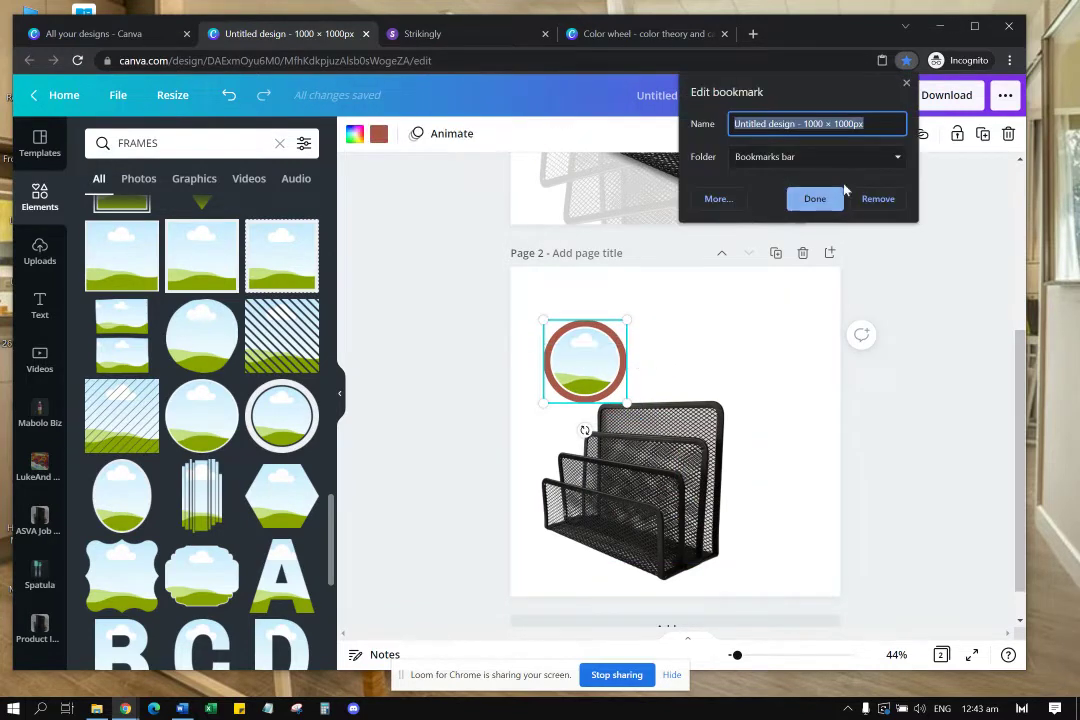
left_click(677, 277)
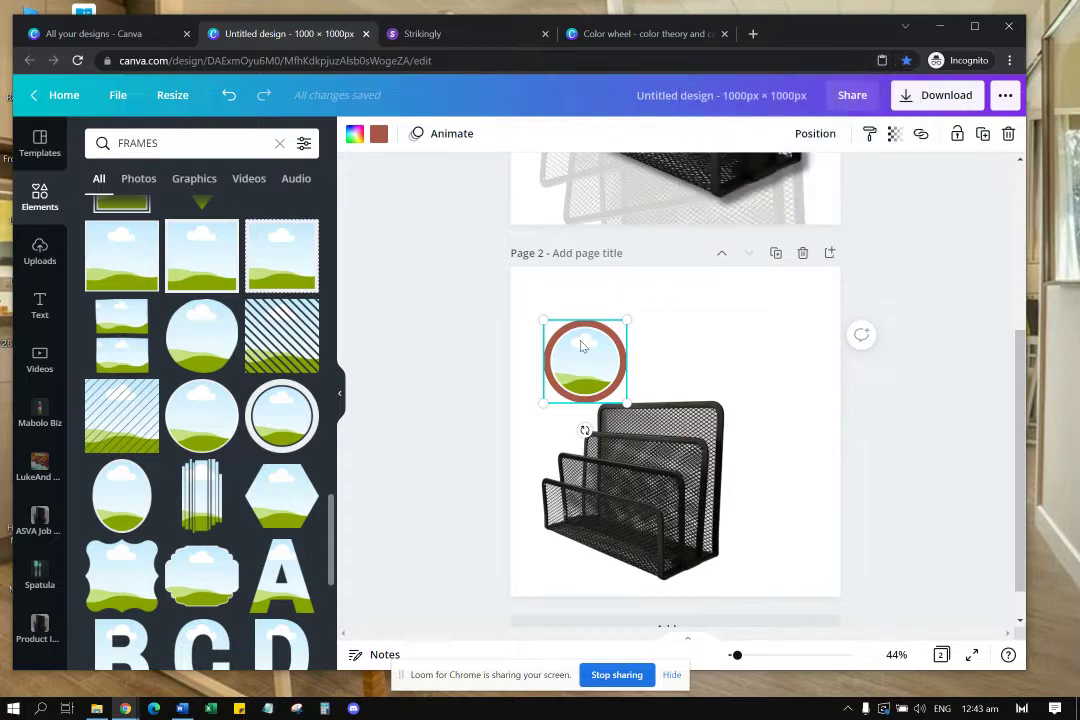
right_click(680, 366)
left_click(716, 326)
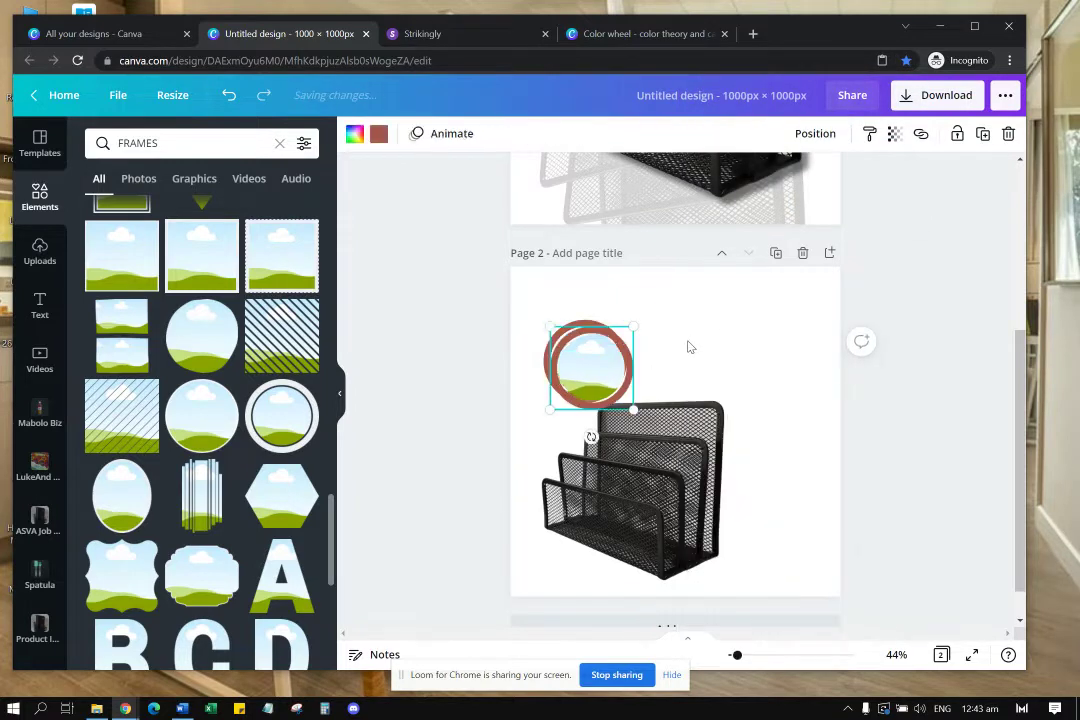
right_click(688, 347)
left_click(726, 387)
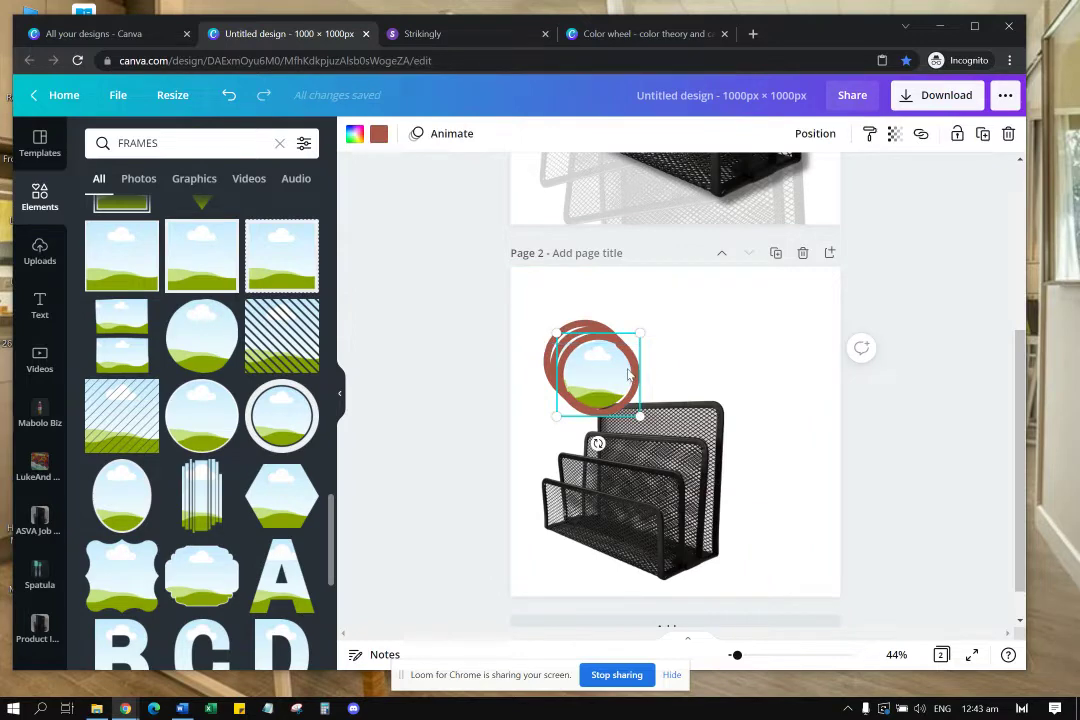
Step: Arrange the three circular frames in a horizontal row above the organizer on page 2
left_click_drag(628, 374, 746, 360)
left_click_drag(602, 352, 750, 355)
left_click_drag(664, 356, 693, 356)
left_click_drag(574, 350, 567, 350)
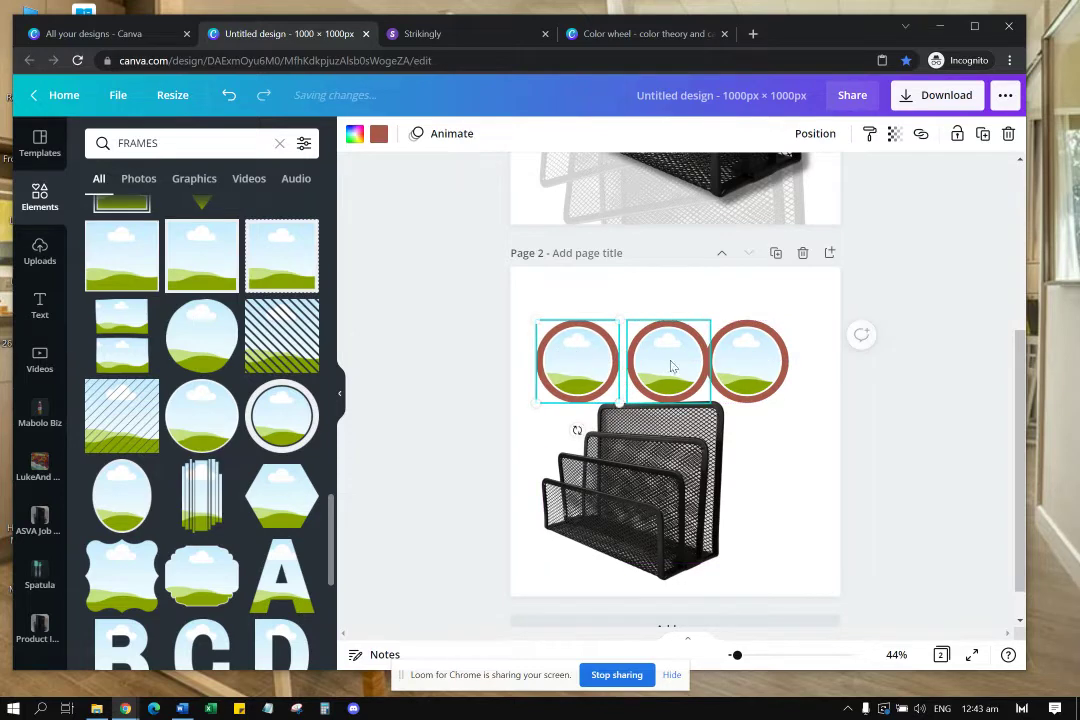
left_click_drag(745, 359, 730, 379)
Step: Shrink the organizer cutout and position it just beneath the row of frames, against page 2's left edge
left_click(682, 453)
left_click_drag(632, 474, 628, 474)
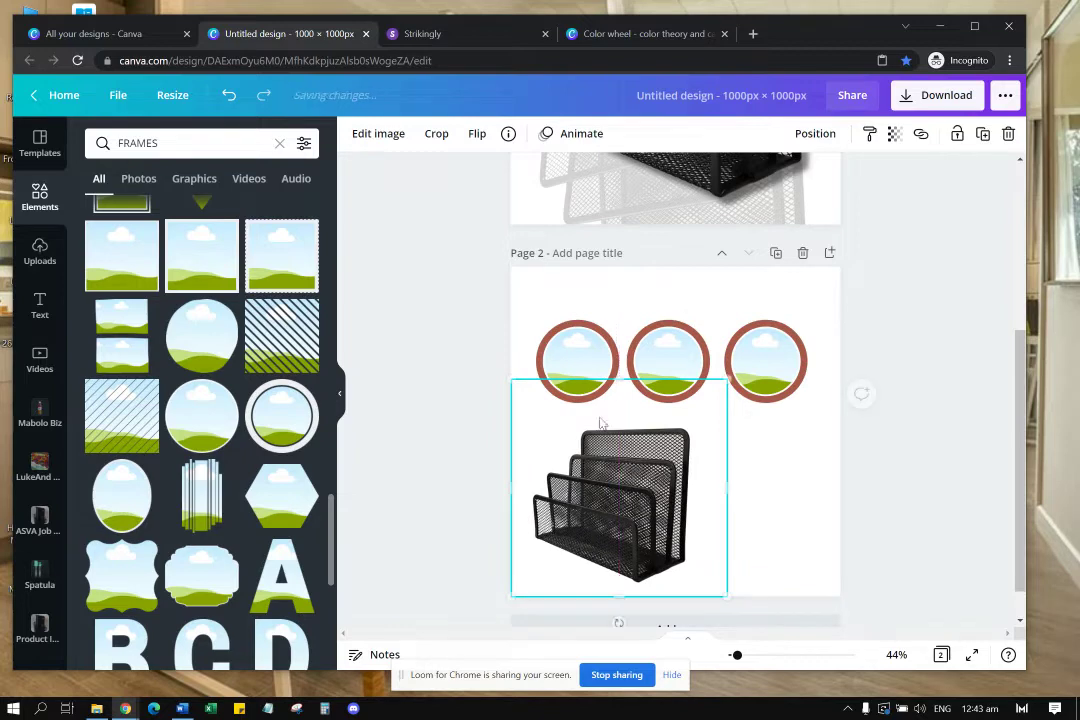
left_click(613, 311)
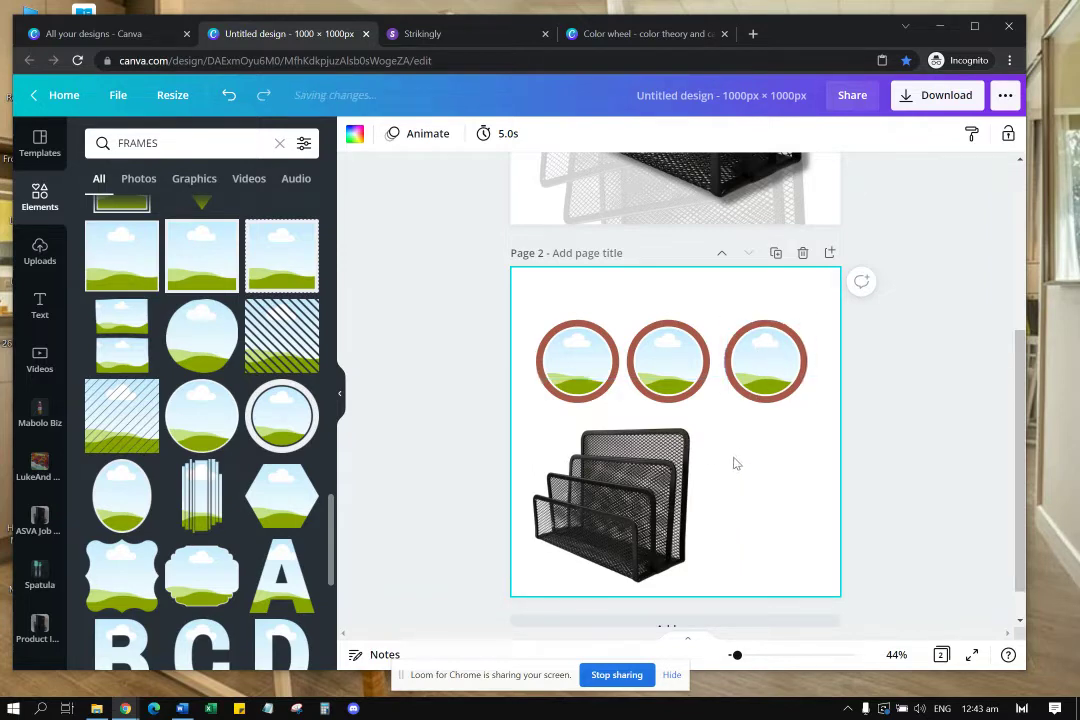
left_click_drag(655, 480, 648, 465)
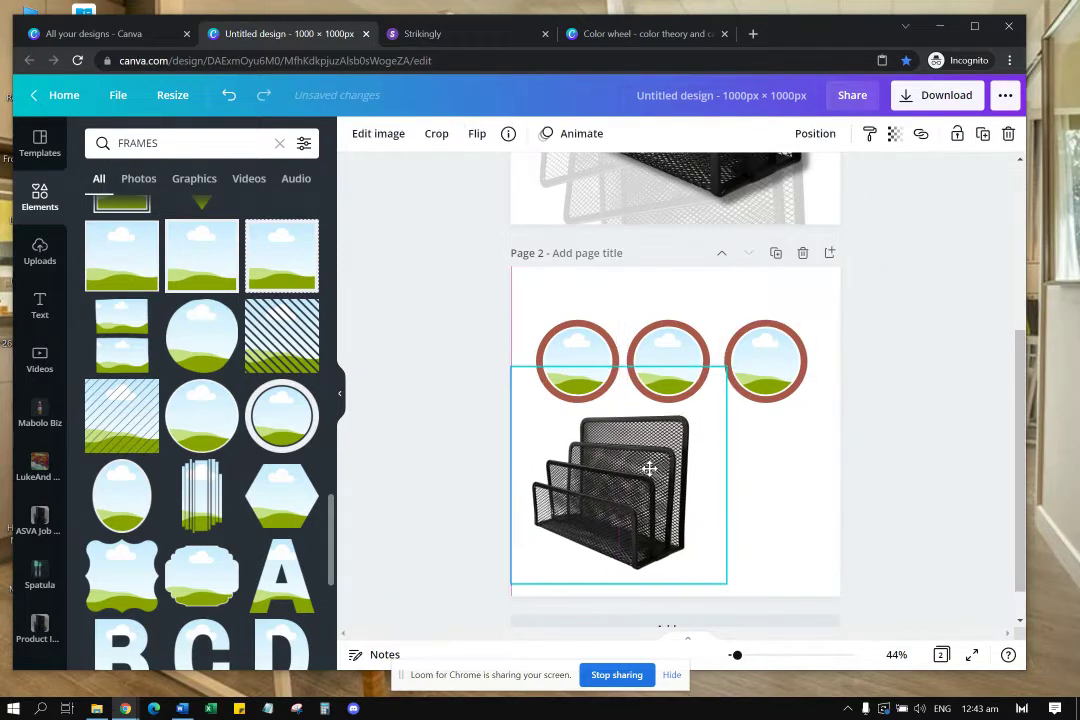
left_click(741, 479)
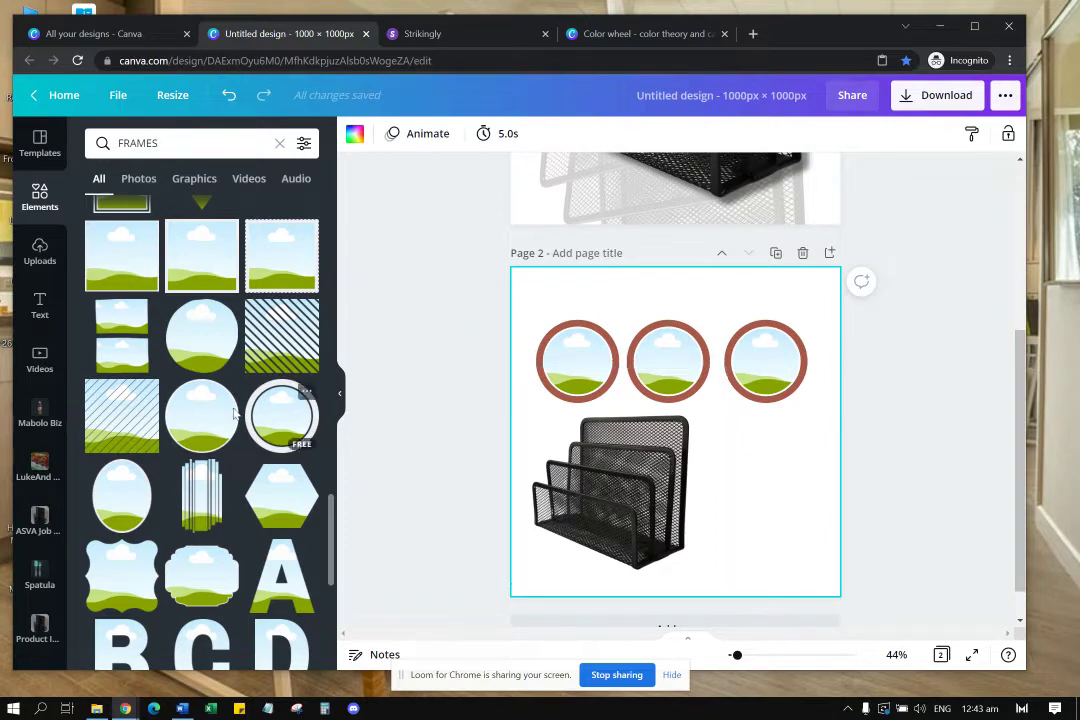
Step: Fill the left circular frame with the first organizer photo and reposition its crop to show the organizer's left part close up
left_click(40, 625)
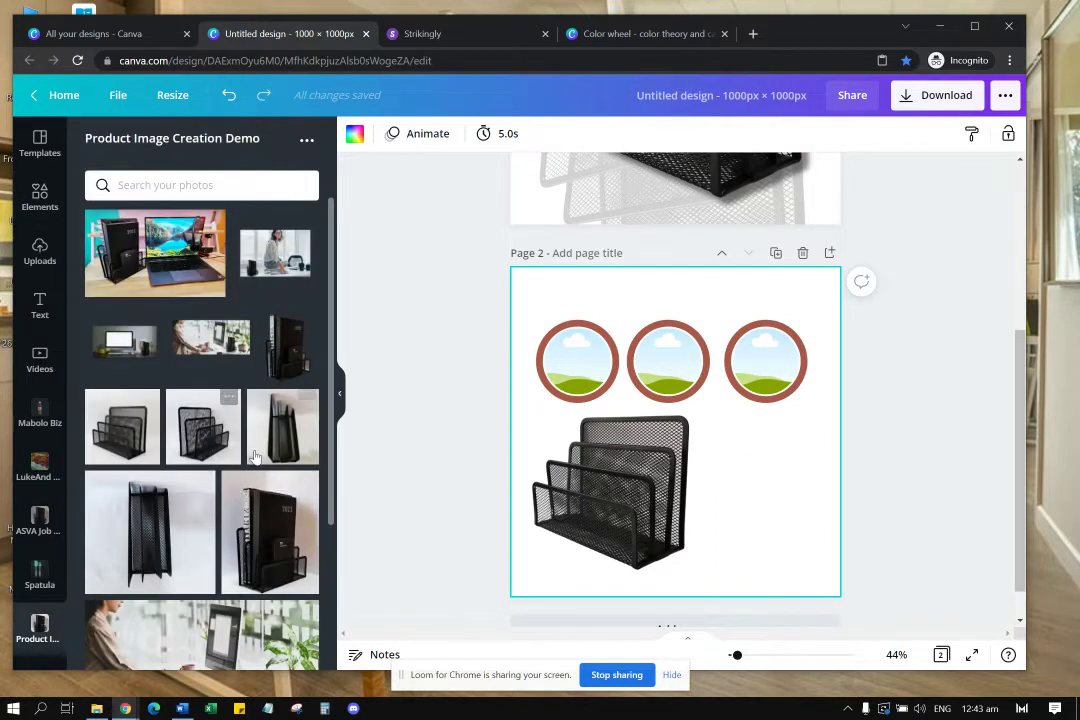
left_click(139, 437)
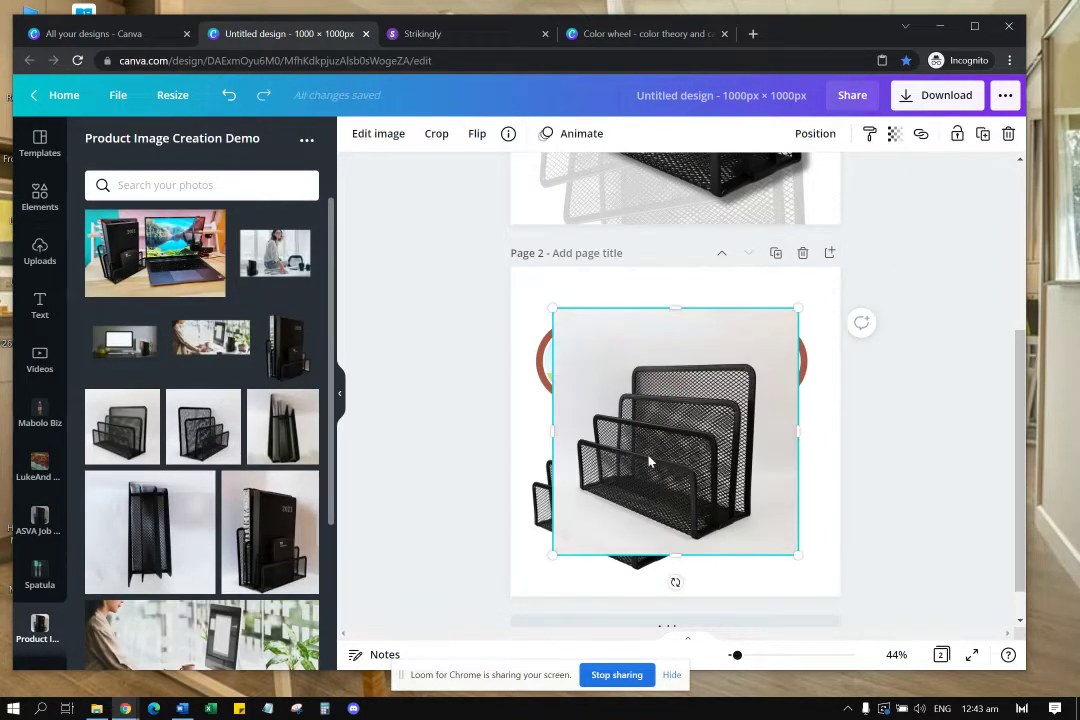
left_click_drag(649, 461, 771, 268)
left_click(575, 367)
double_click(575, 367)
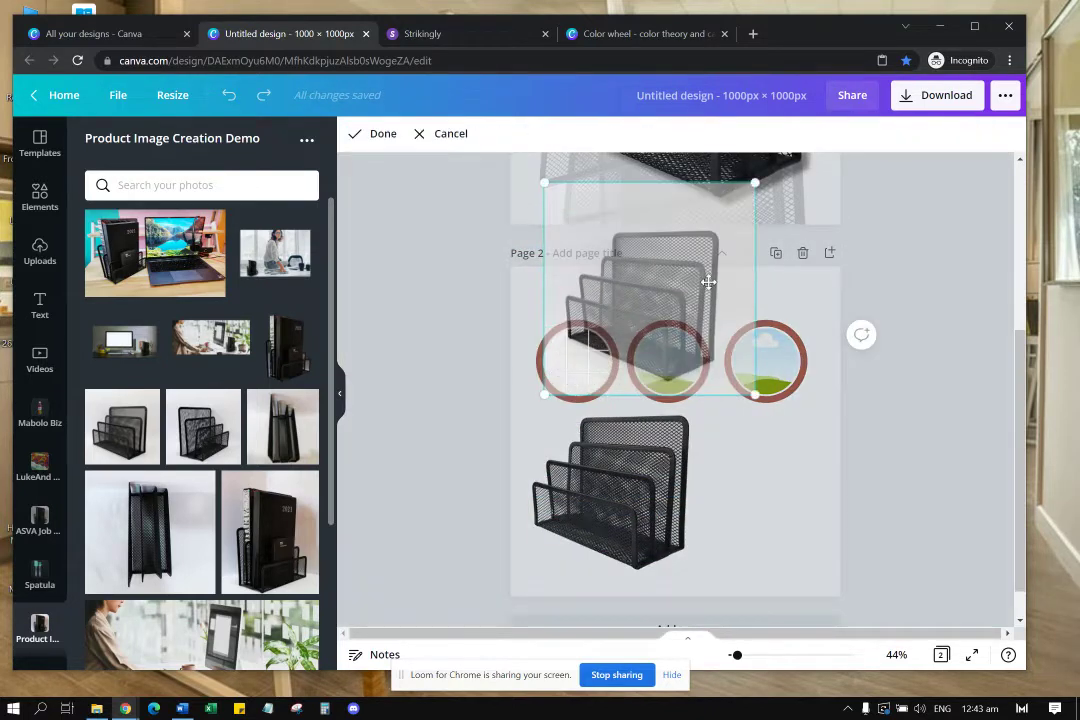
left_click_drag(708, 282, 642, 371)
left_click_drag(639, 384, 653, 401)
left_click(757, 441)
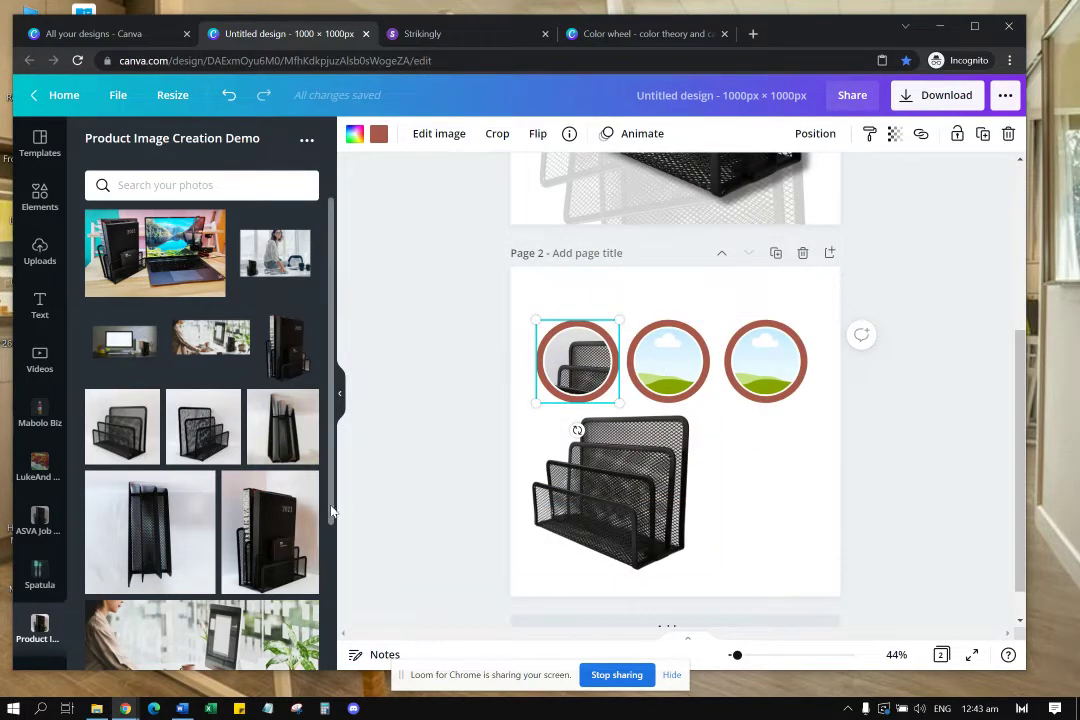
Step: Fill the middle circular frame with the first organizer photo, enlarging and repositioning its crop to show the mesh close up
left_click(120, 422)
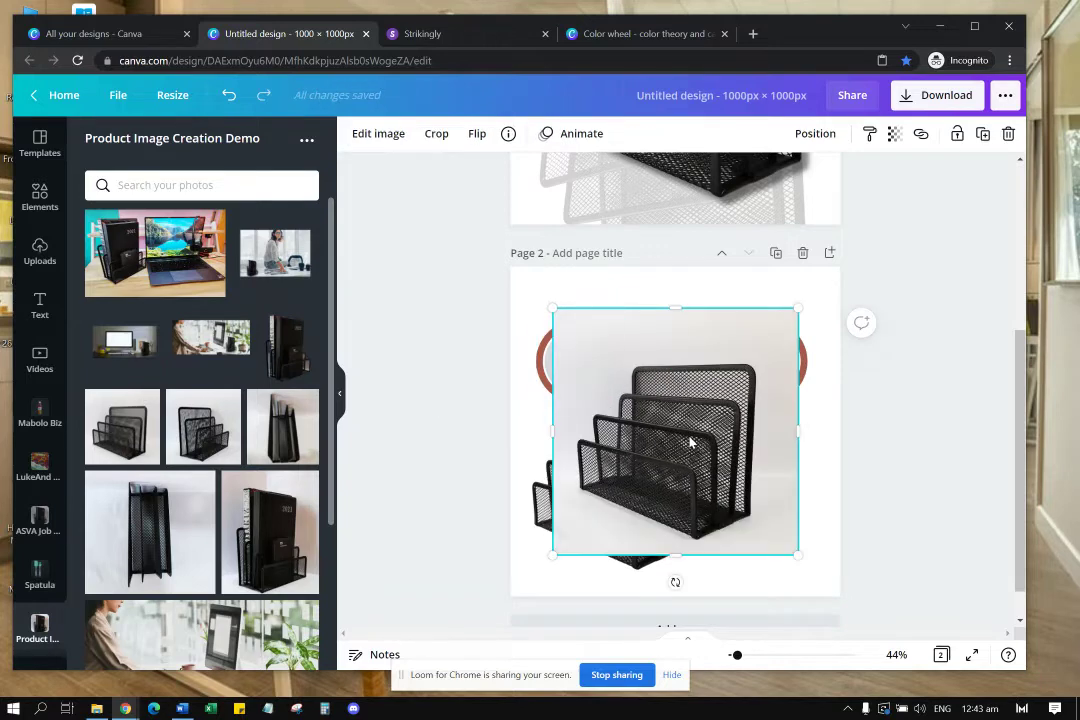
left_click_drag(690, 443, 670, 372)
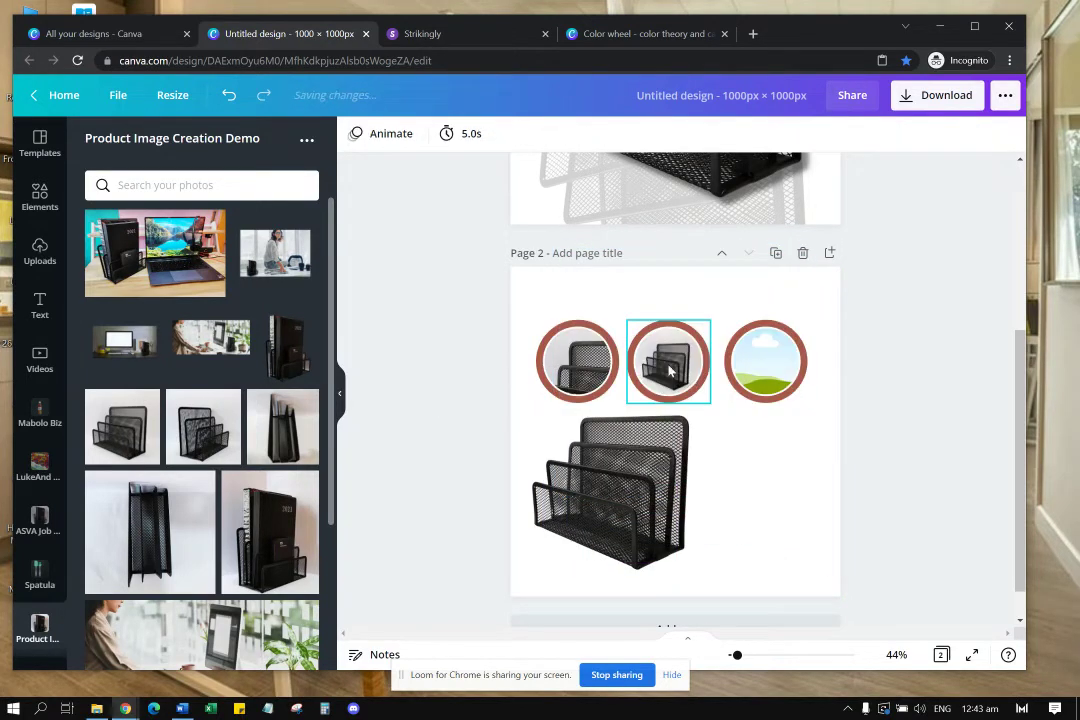
double_click(670, 372)
left_click_drag(701, 326, 878, 152)
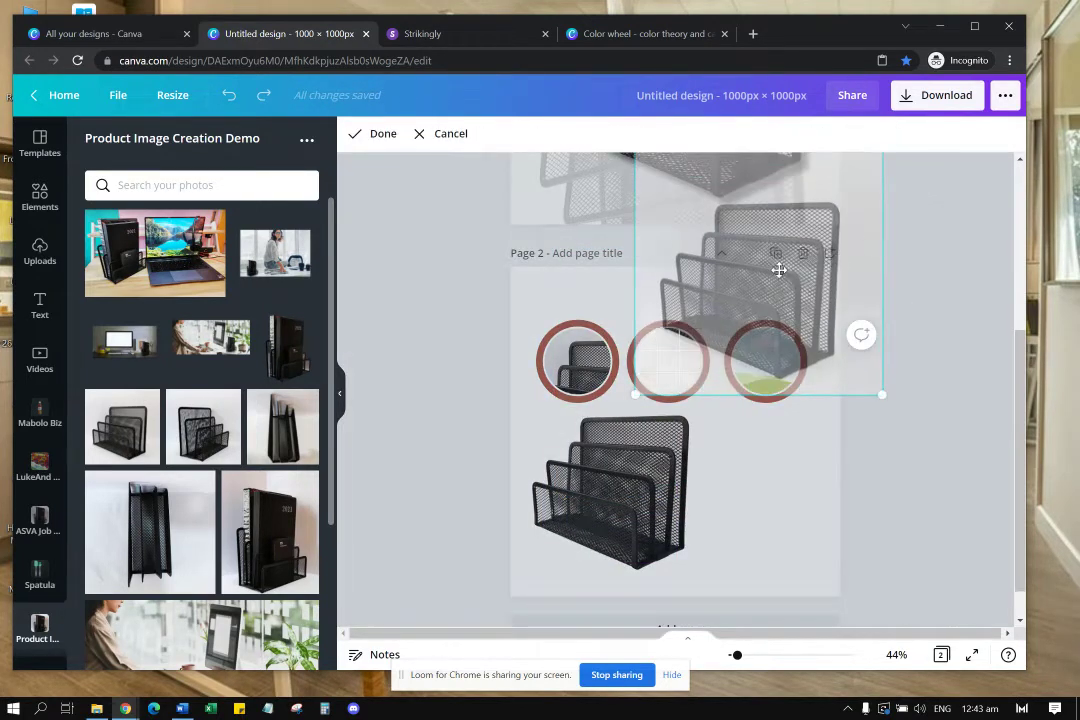
left_click_drag(776, 270, 661, 394)
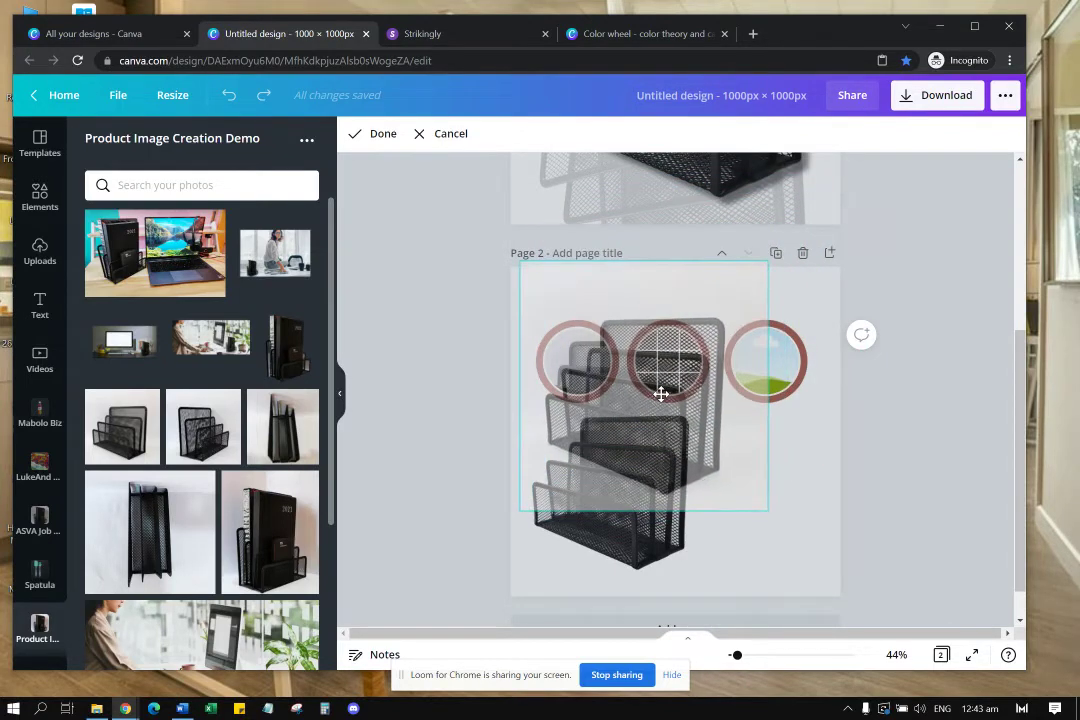
left_click(801, 517)
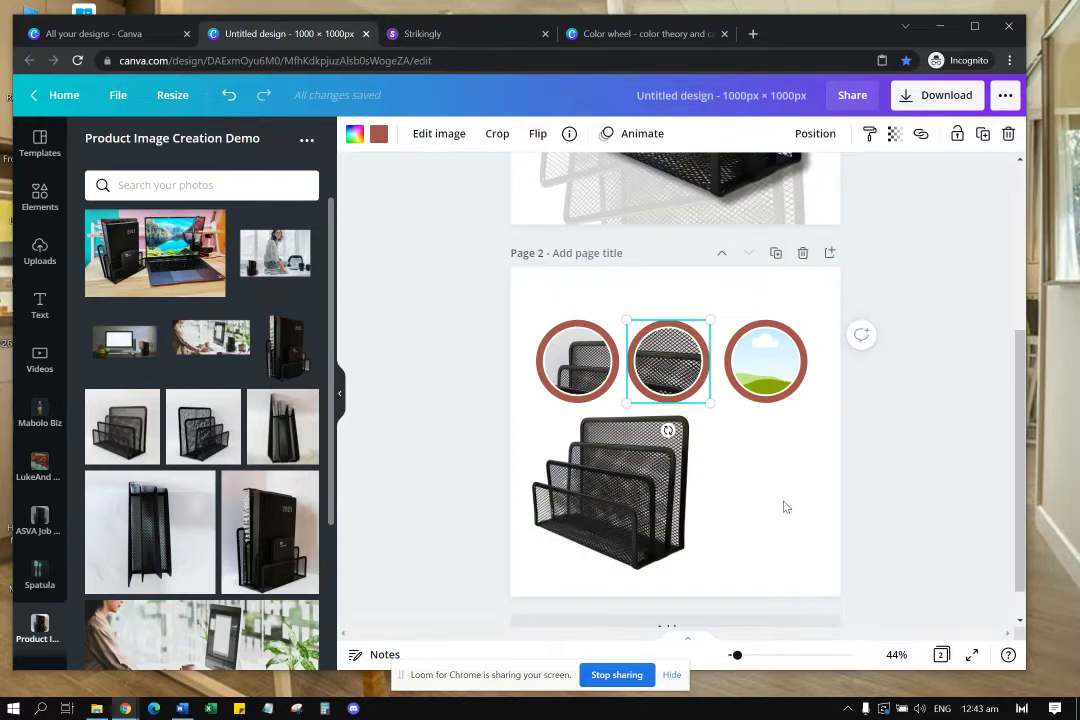
Step: Fill the right circular frame with the first organizer photo, enlarging and repositioning its crop to show the organizer's lower right corner
left_click(125, 440)
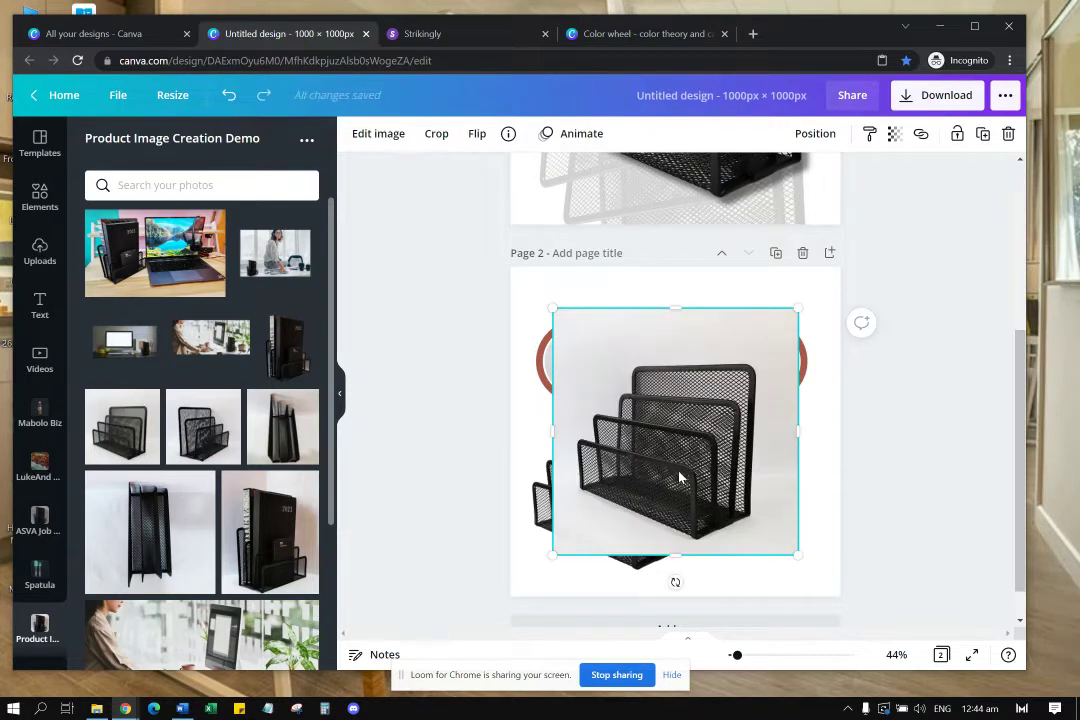
left_click_drag(679, 479, 766, 365)
double_click(775, 380)
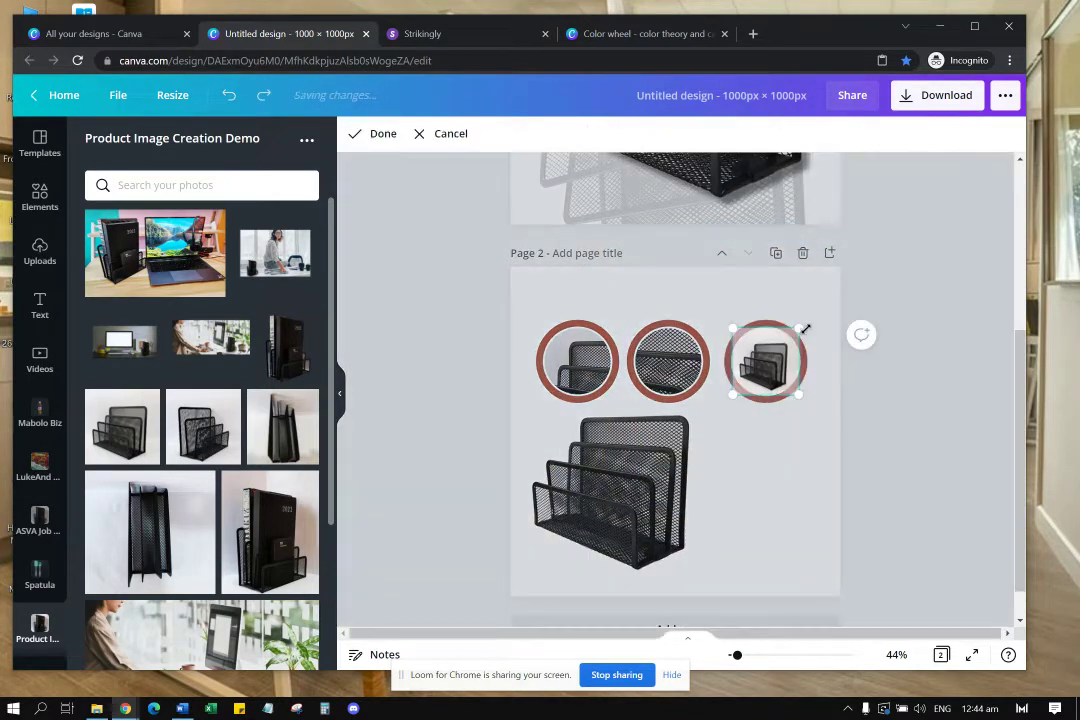
left_click_drag(803, 325, 727, 308)
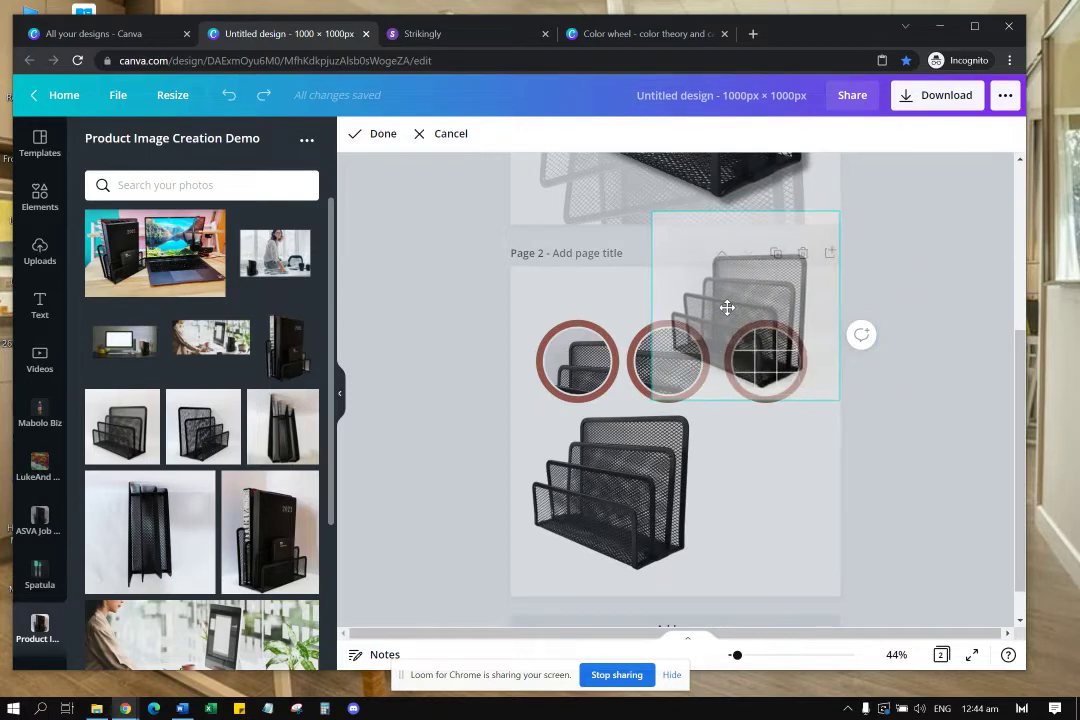
left_click(759, 539)
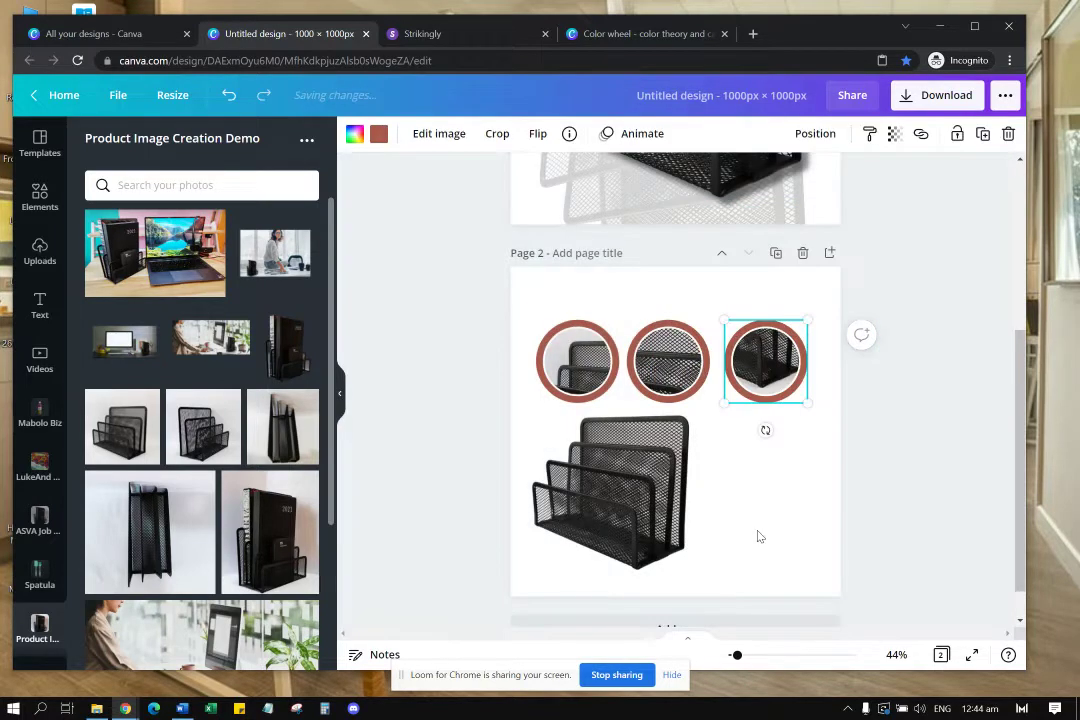
left_click(777, 466)
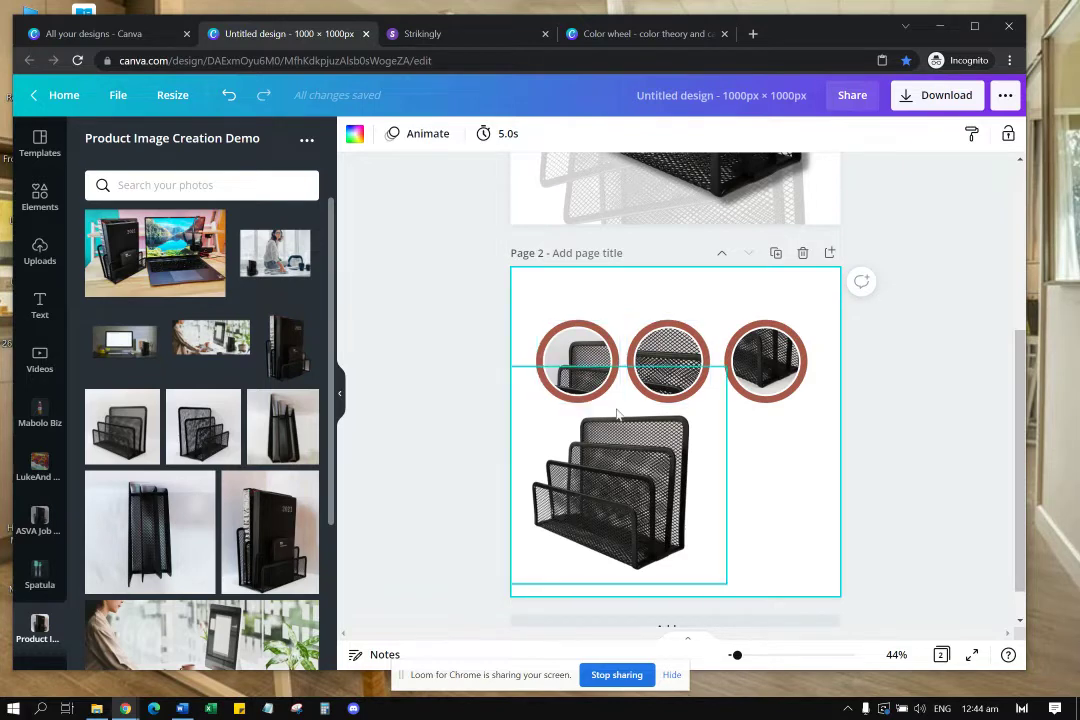
Step: Select the three circular frames on page 2 and copy the hex code #9A829D from the color wheel page
left_click(585, 378)
left_click(655, 392, "shift")
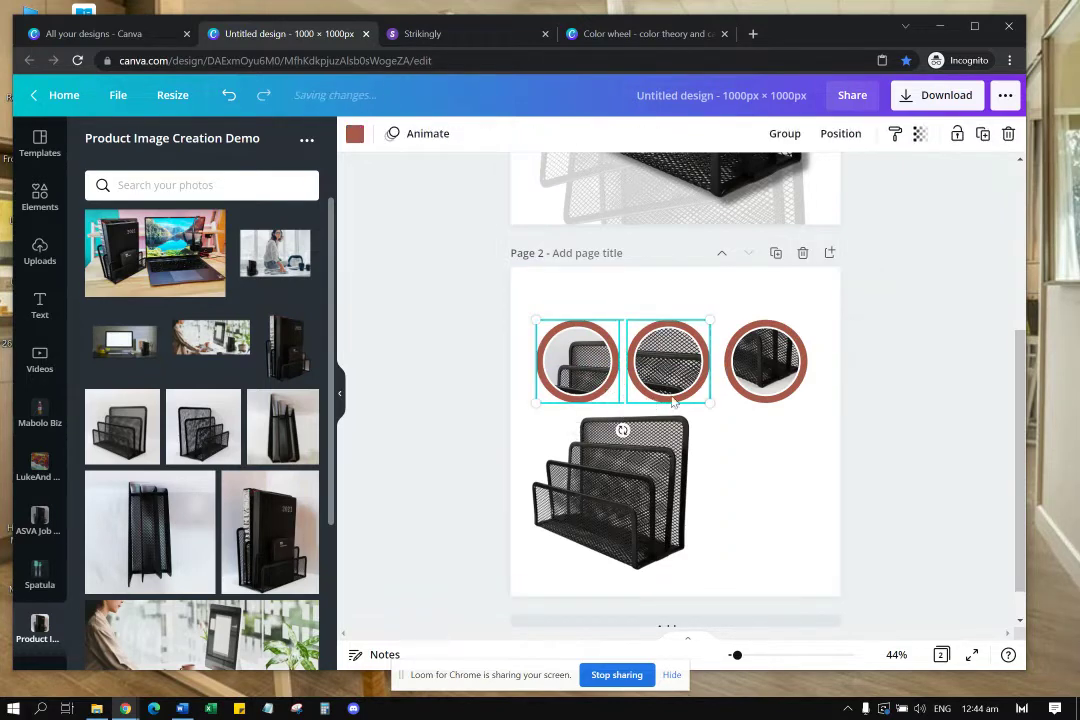
left_click(764, 398, "shift")
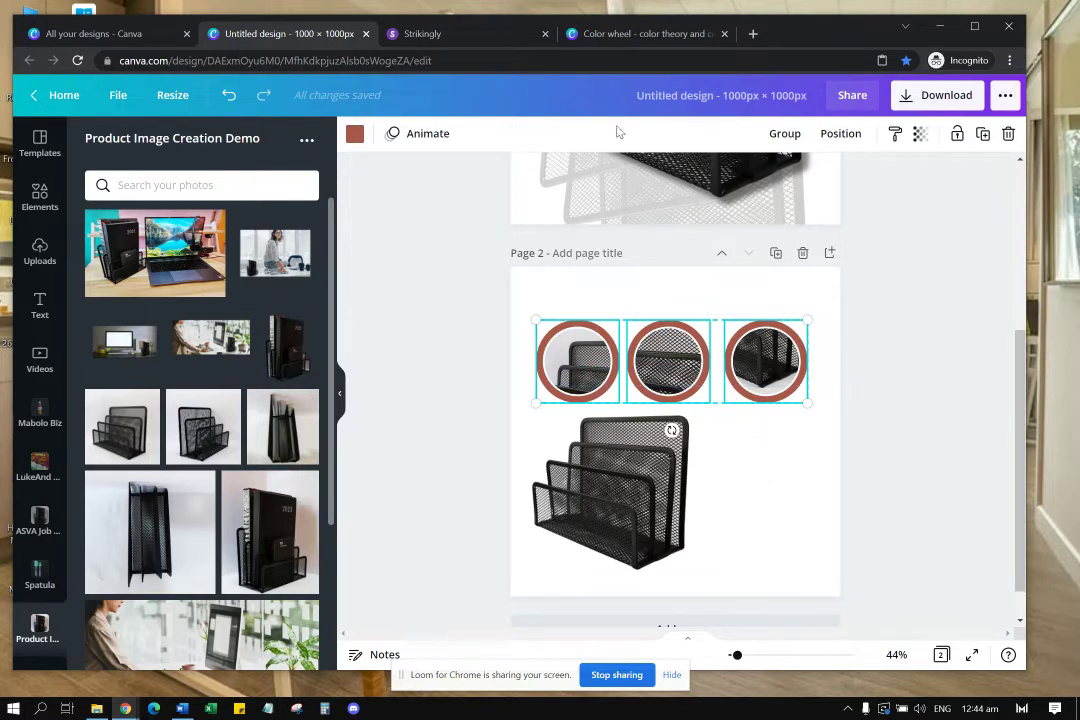
left_click(600, 33)
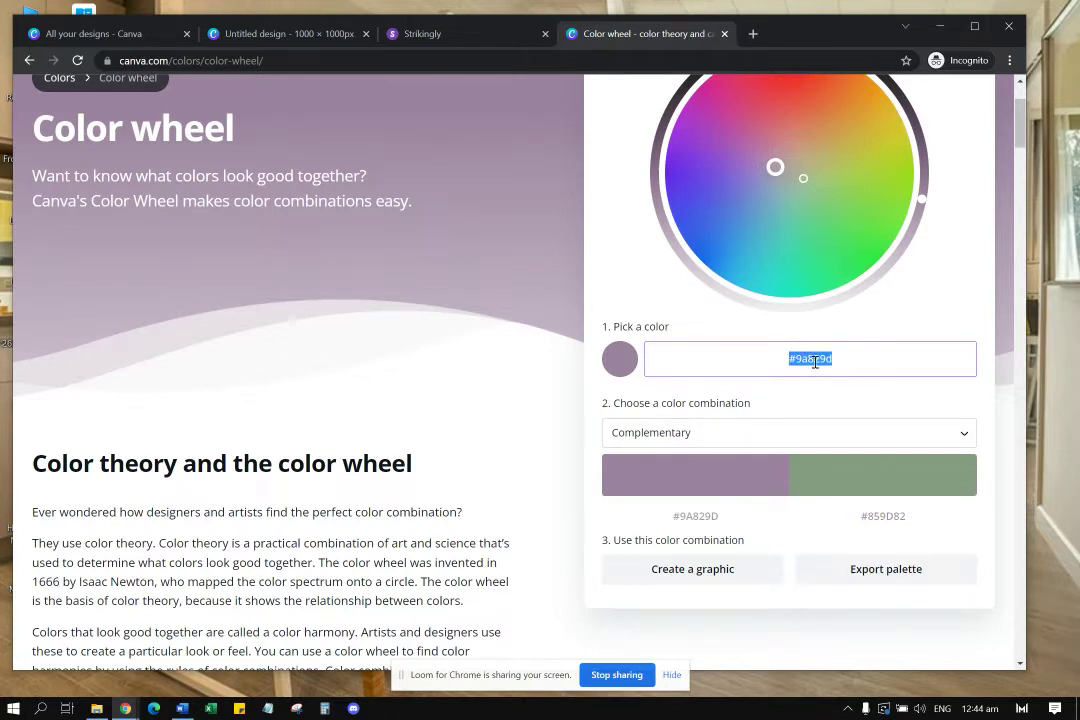
left_click_drag(841, 363, 787, 358)
left_click(454, 40)
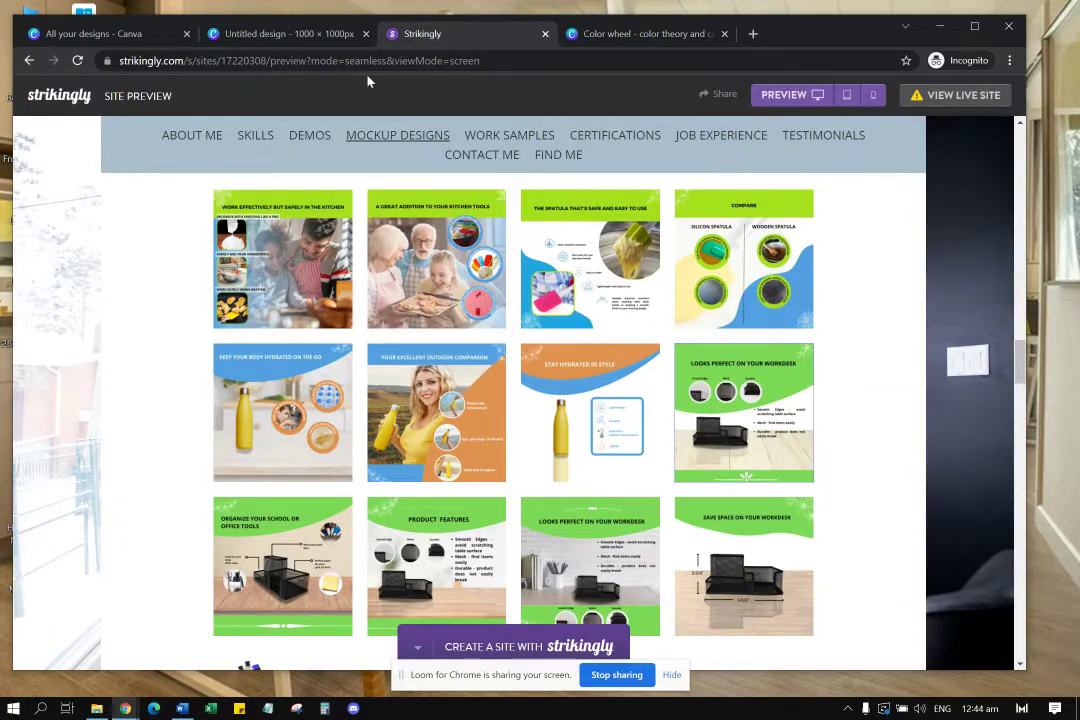
Step: Return to the design and recolor the three circular frames with the custom color #9A829D
left_click(275, 40)
scroll(543, 297, "up", 1)
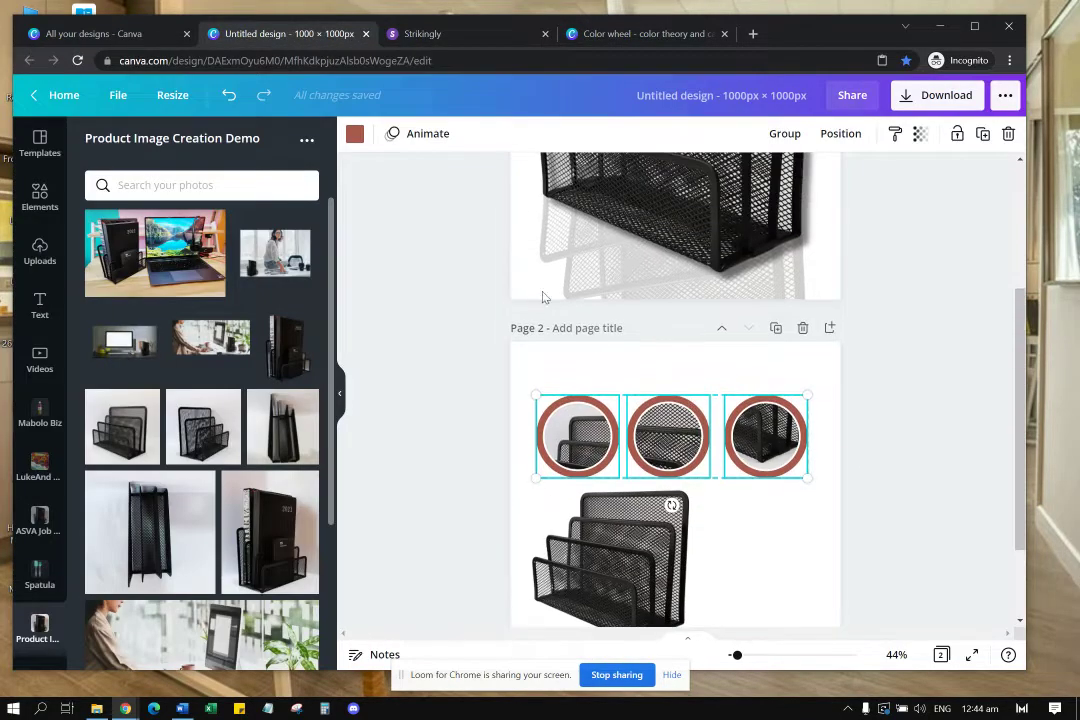
left_click(354, 133)
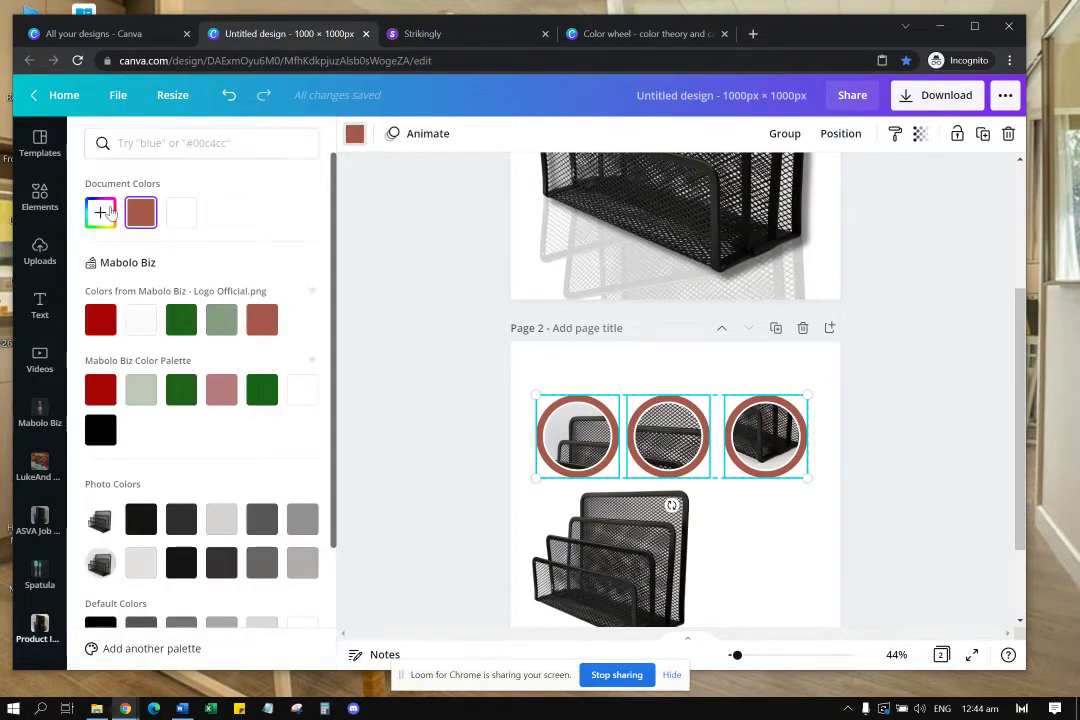
left_click(101, 212)
type("#9A829B")
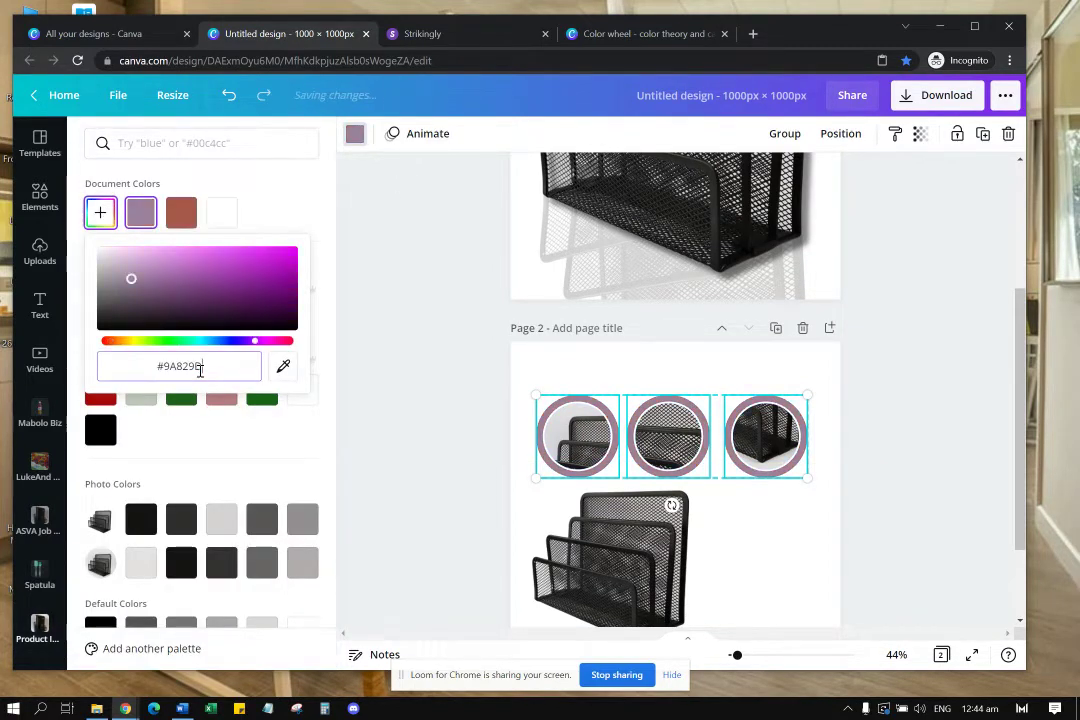
key("Return")
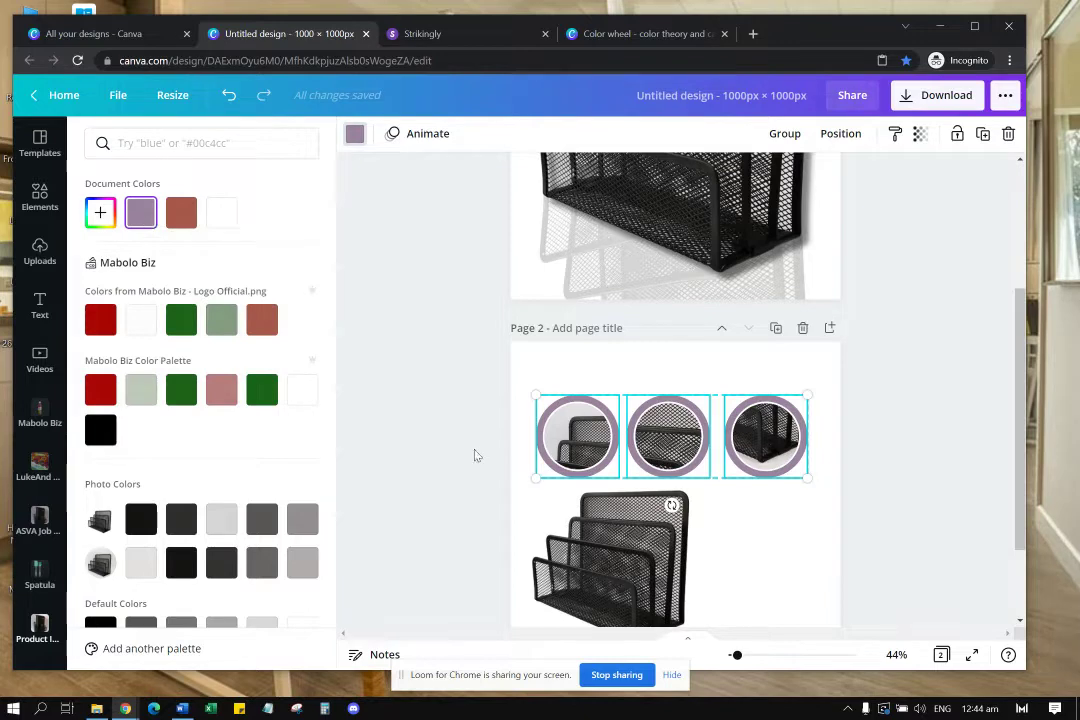
left_click(783, 521)
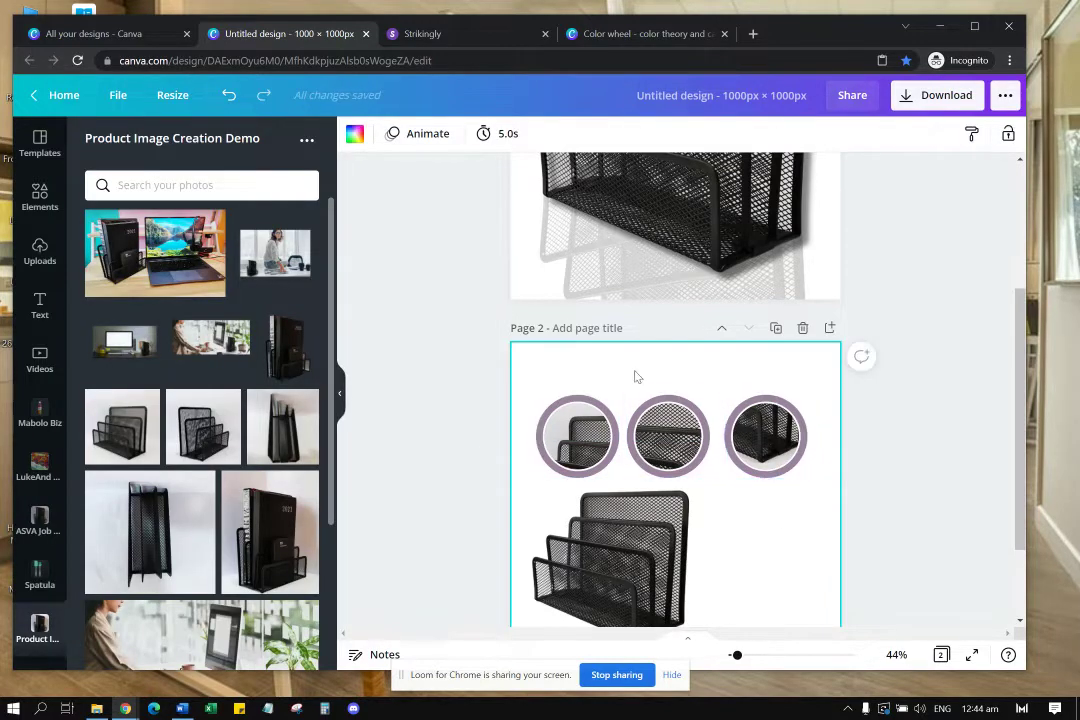
Step: Add a blank page after page 2
scroll(750, 556, "down", 2)
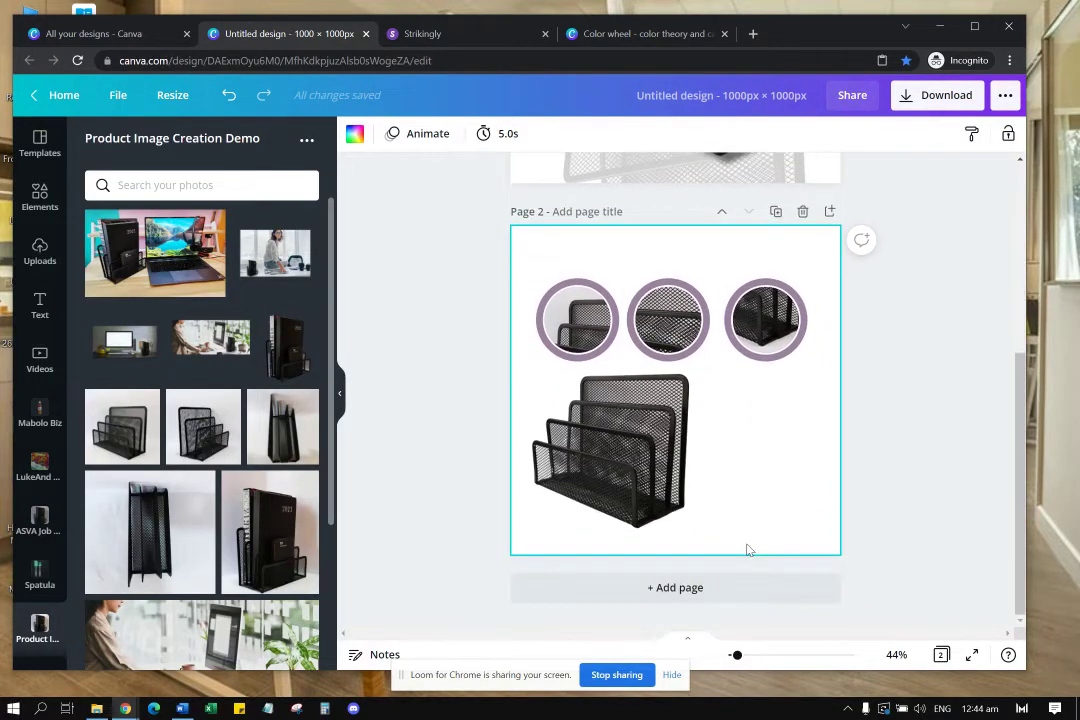
left_click(720, 586)
scroll(717, 441, "up", 5)
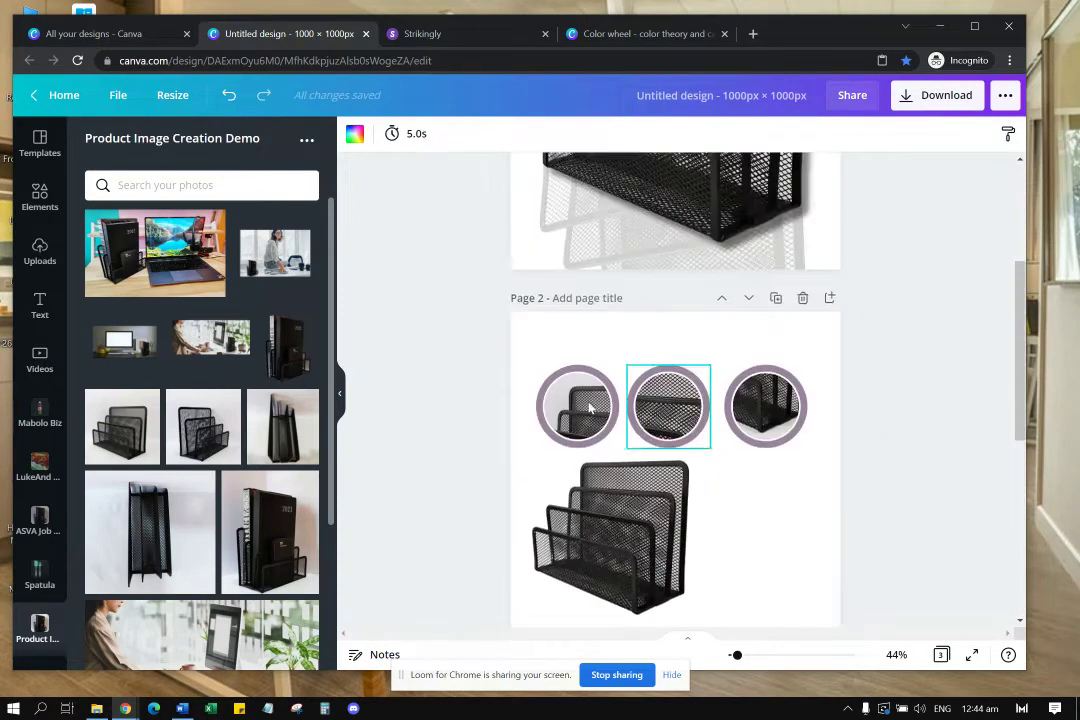
Step: Add a heading text box to page 2 and place it above the circular frames
left_click(44, 308)
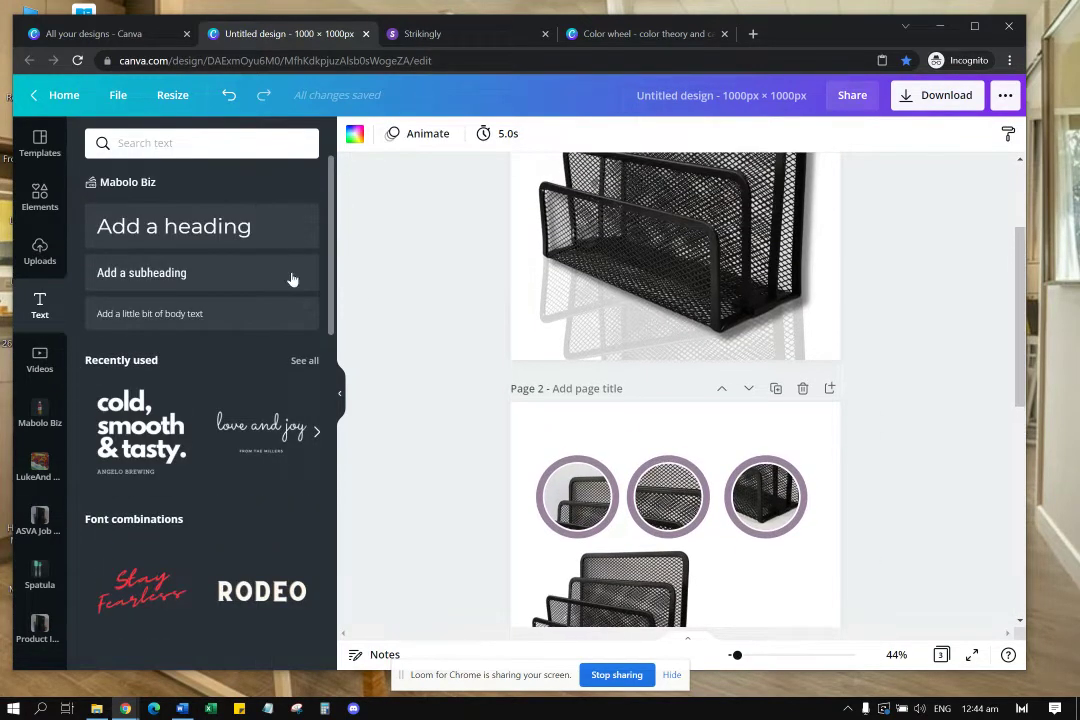
left_click(222, 230)
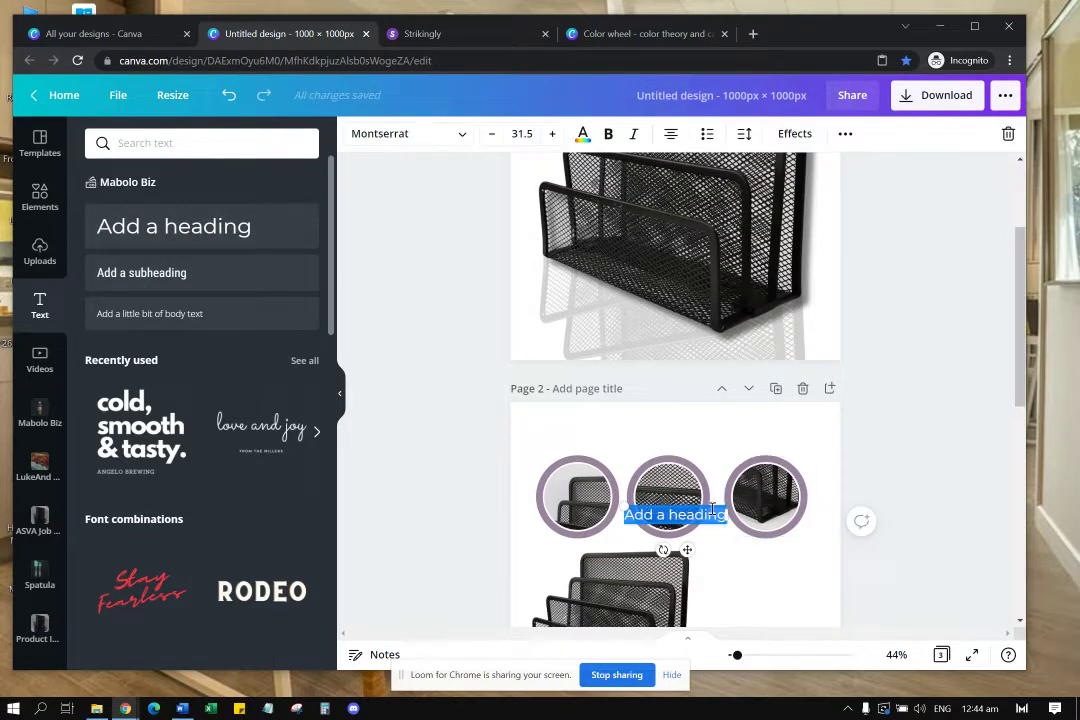
left_click_drag(687, 548, 626, 460)
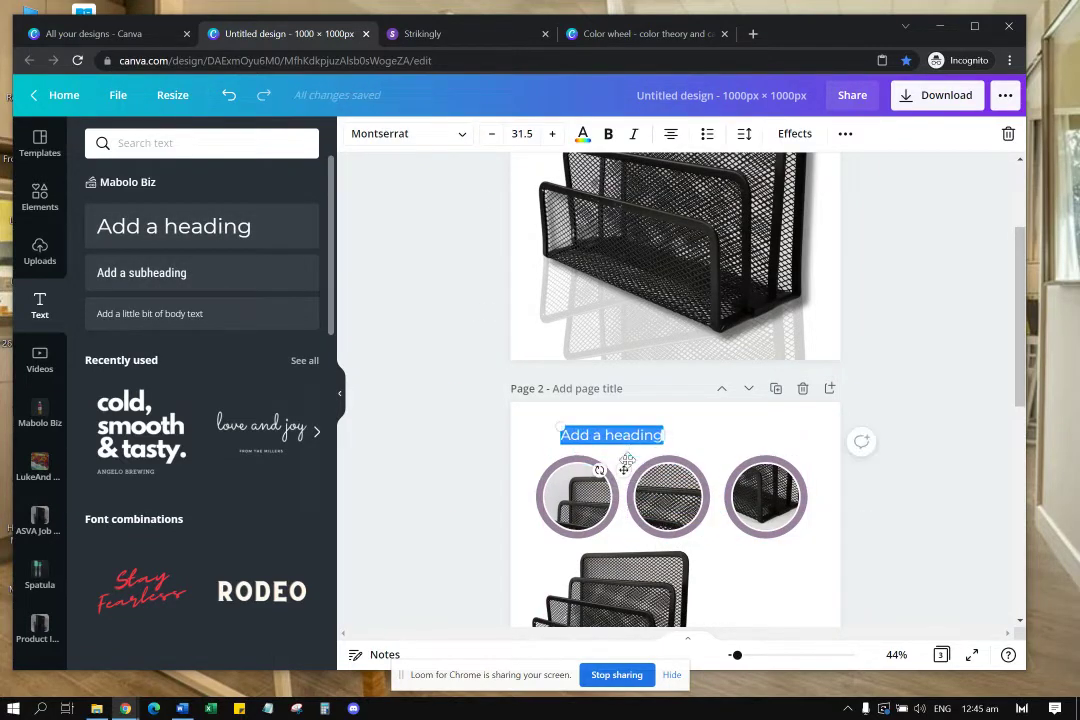
Step: Copy the heading on page 2 and paste two duplicates of it
right_click(627, 437)
left_click(656, 481)
left_click(641, 440)
left_click(688, 443)
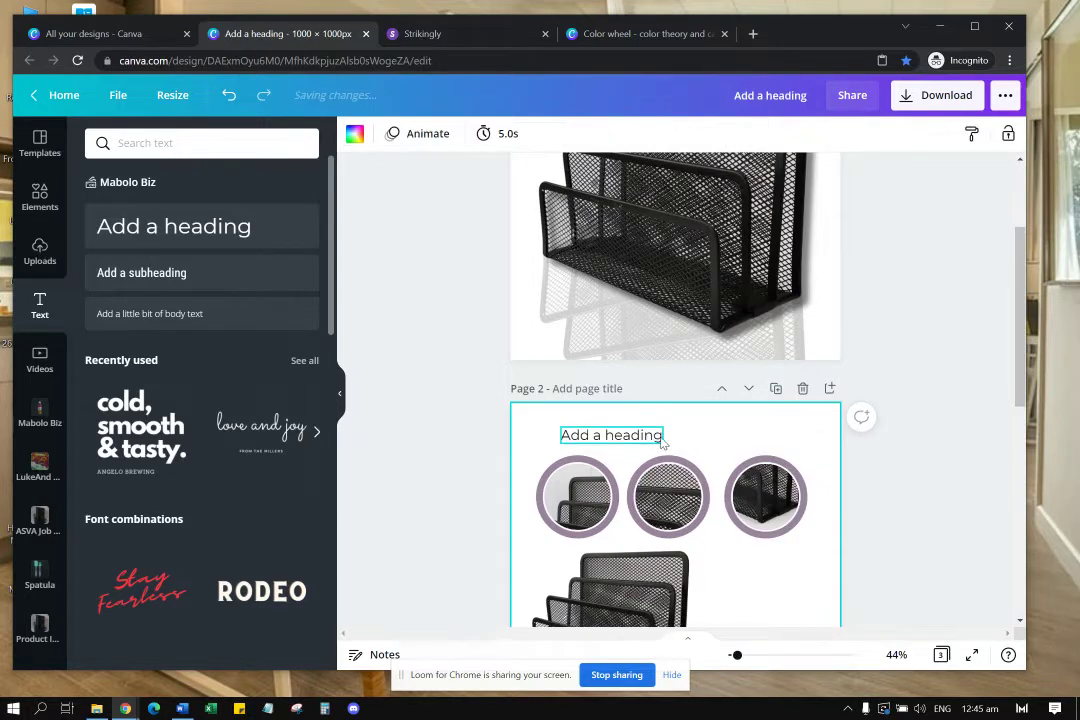
left_click(661, 439)
right_click(661, 439)
left_click(700, 381)
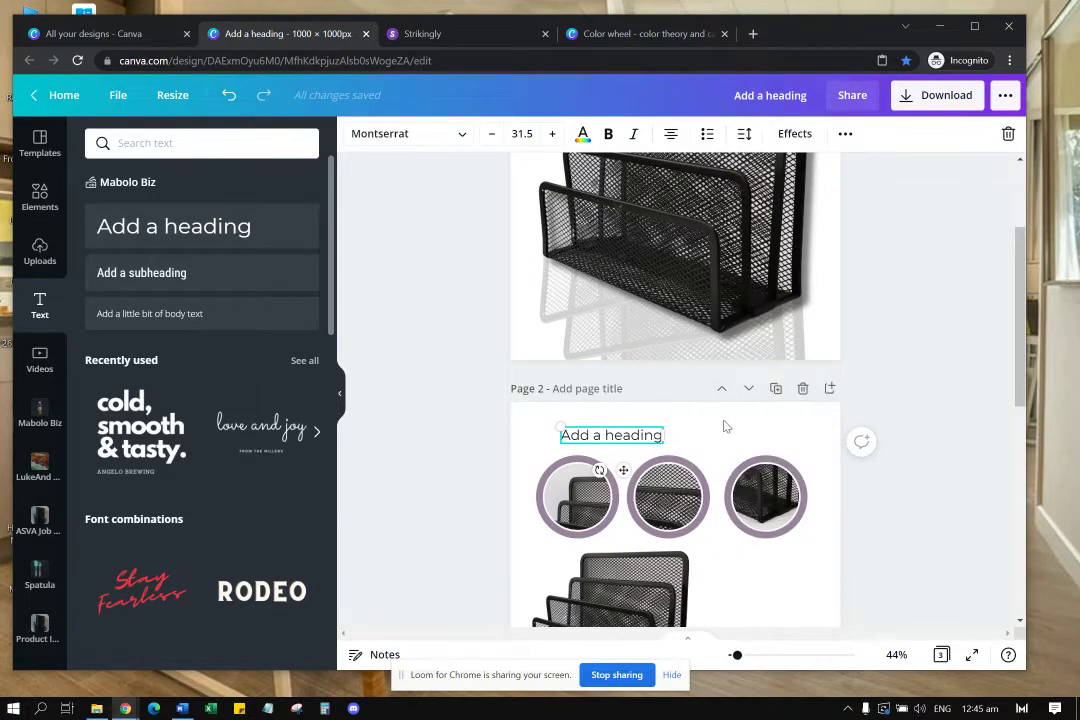
right_click(726, 437)
left_click(760, 481)
left_click(740, 567)
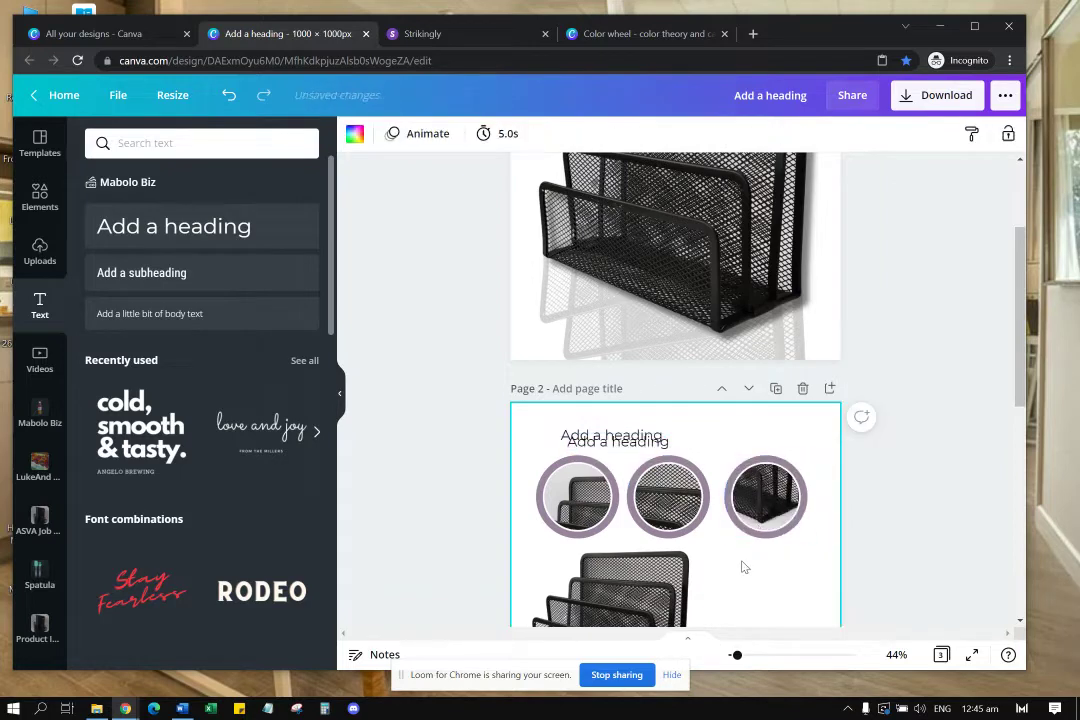
right_click(745, 531)
left_click(787, 582)
Step: Spread the three headings in a row above the left, middle and right circular frames
left_click_drag(636, 483, 768, 477)
left_click_drag(652, 447, 688, 444)
left_click(580, 440)
left_click(578, 450)
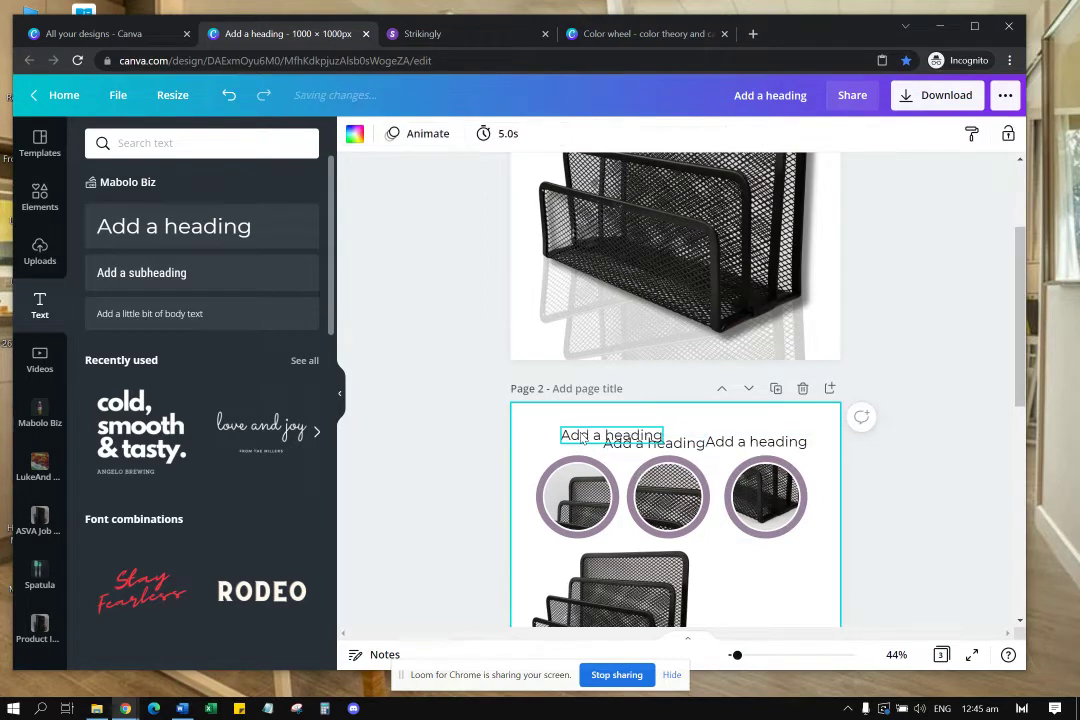
left_click_drag(580, 440, 553, 441)
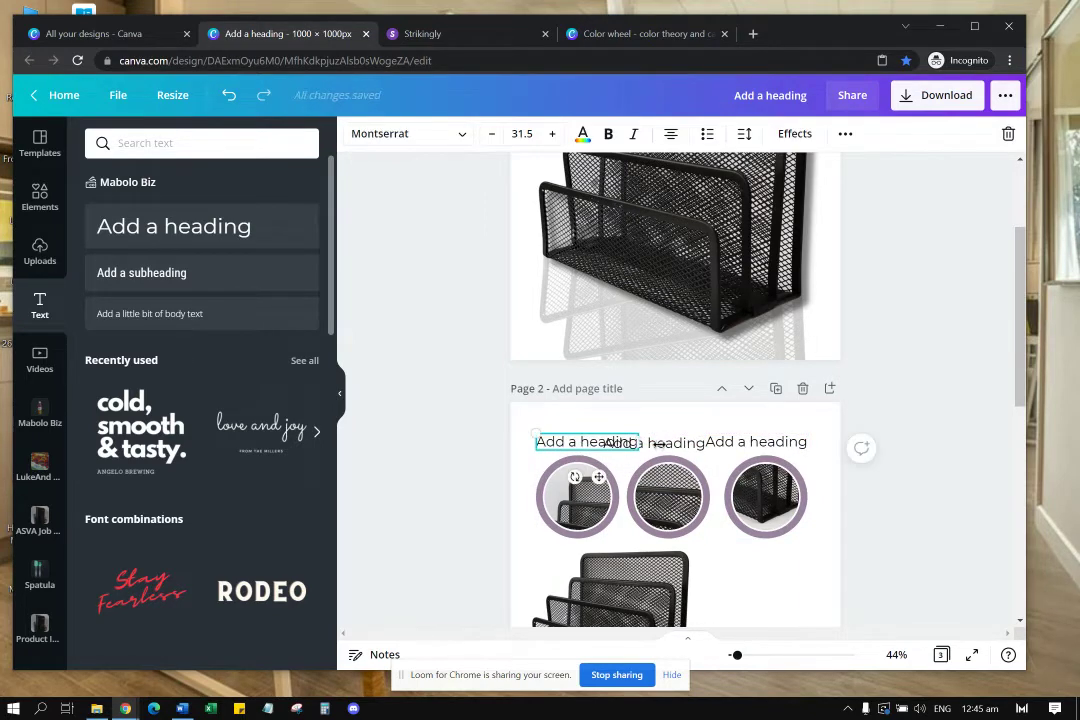
Step: Change the font of all three headings to Montserrat Classic
left_click(582, 443)
left_click(656, 446, "shift")
left_click(739, 446, "shift")
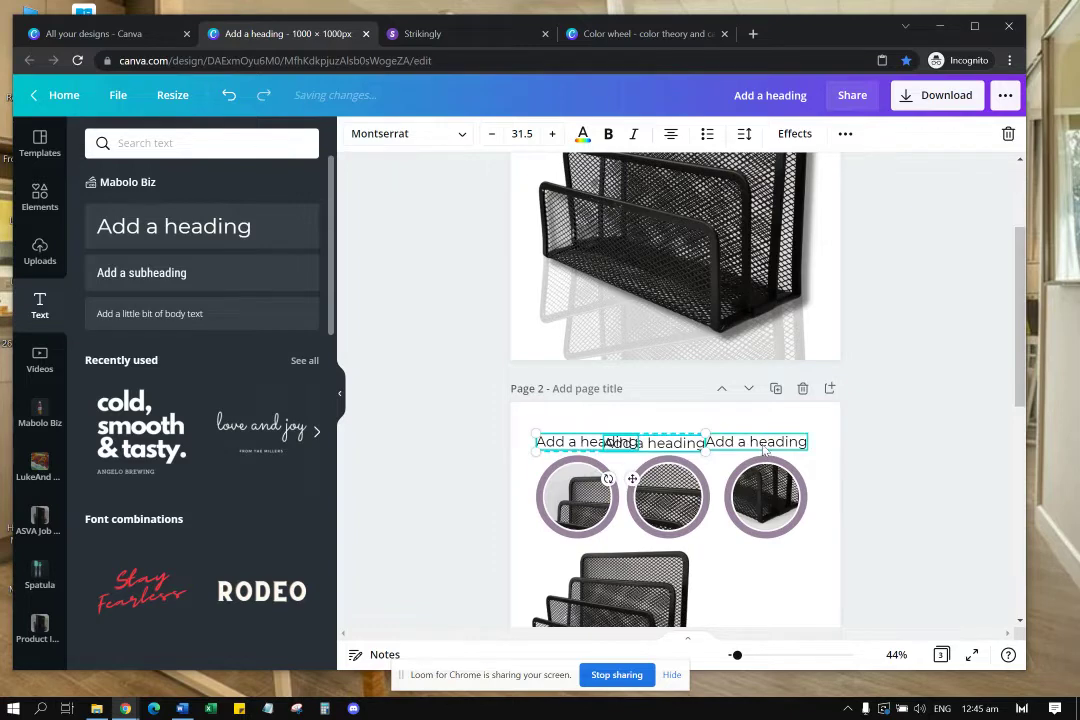
left_click(458, 146)
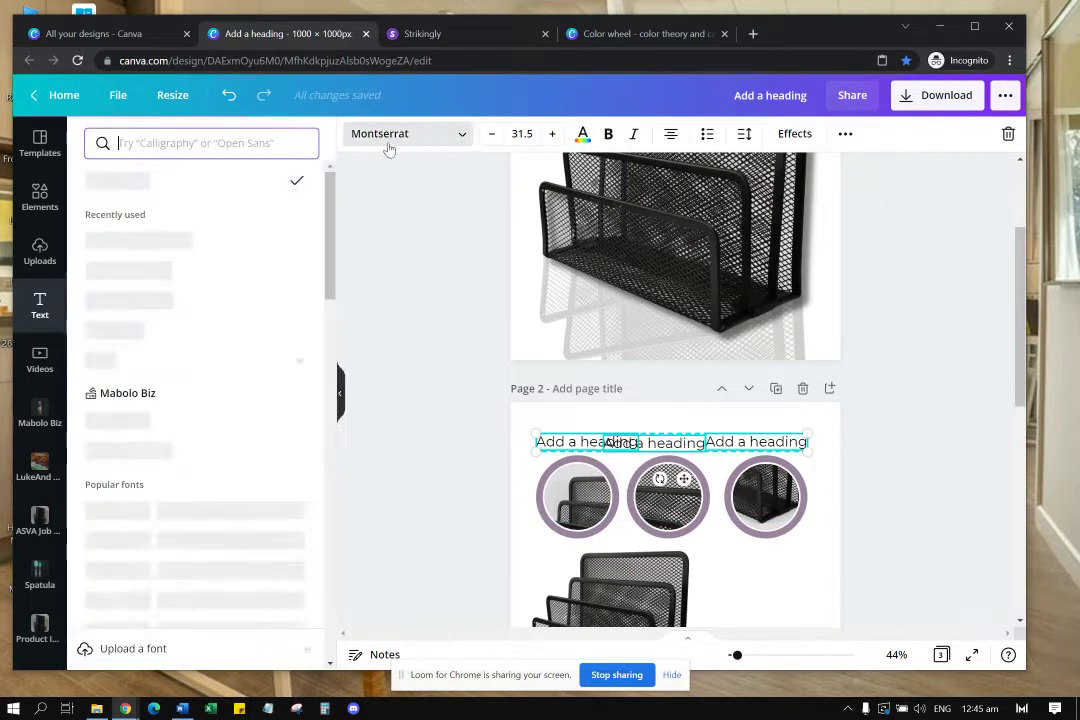
left_click(196, 240)
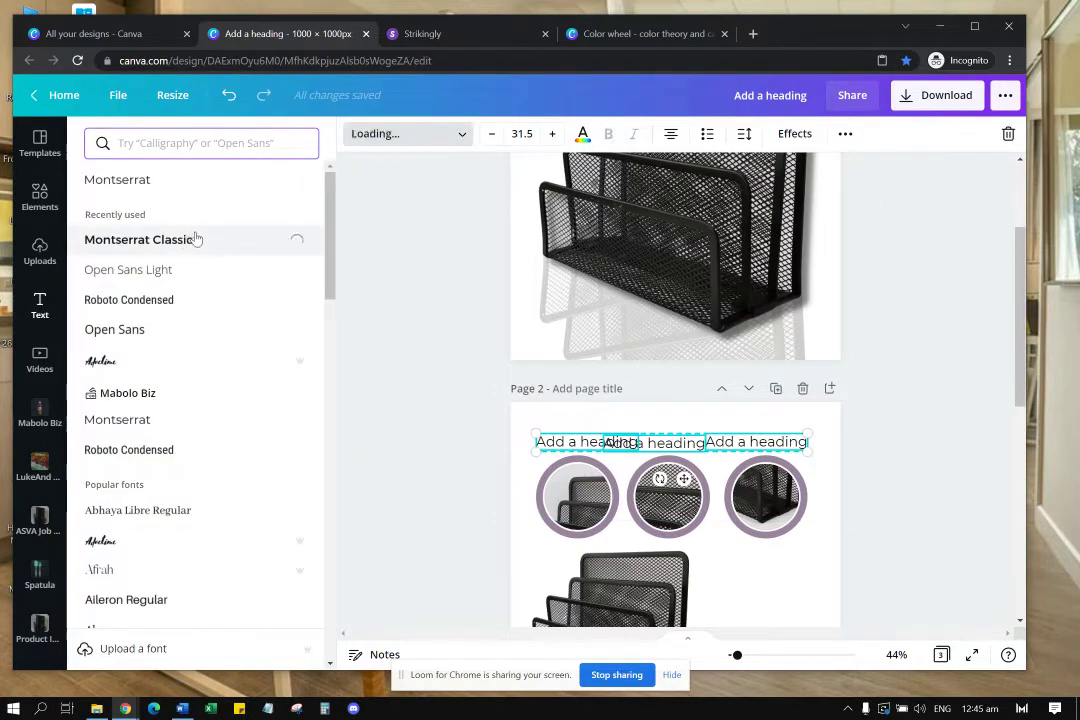
Step: Reduce the font size of the three headings to 19.5
left_click(492, 136)
left_click(492, 136)
left_click(492, 136)
left_click(492, 136)
left_click(492, 136)
left_click(492, 136)
left_click(492, 136)
left_click(492, 136)
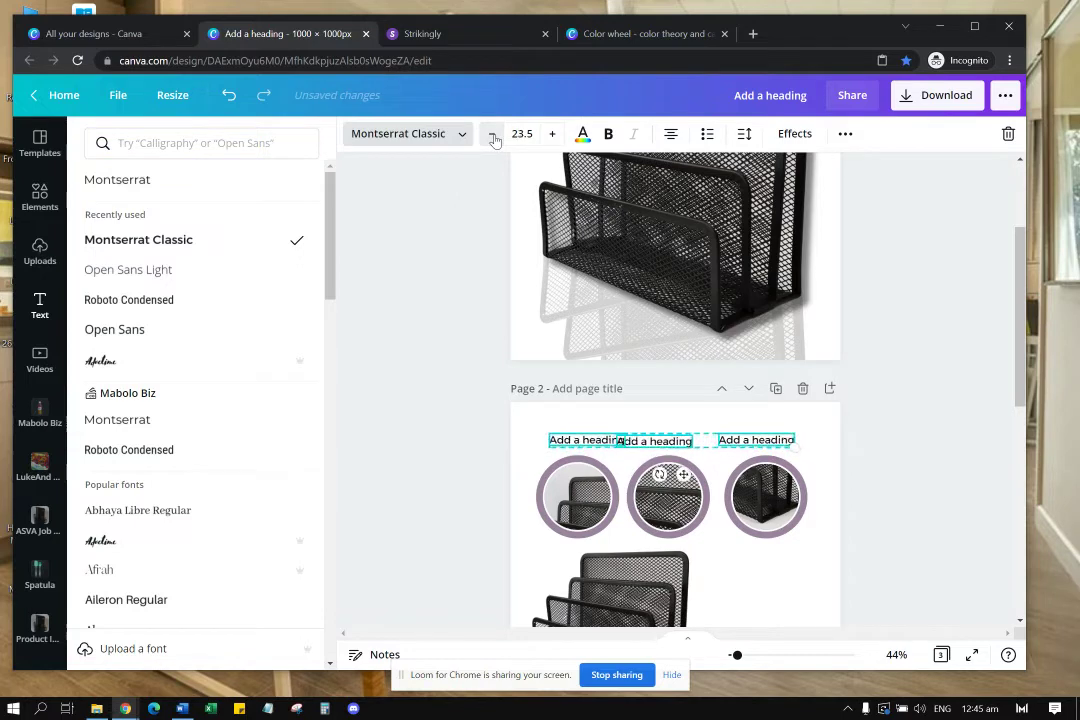
left_click(492, 136)
left_click(492, 136)
left_click(492, 136)
left_click(492, 136)
Step: Switch the three headings to uppercase
left_click(845, 133)
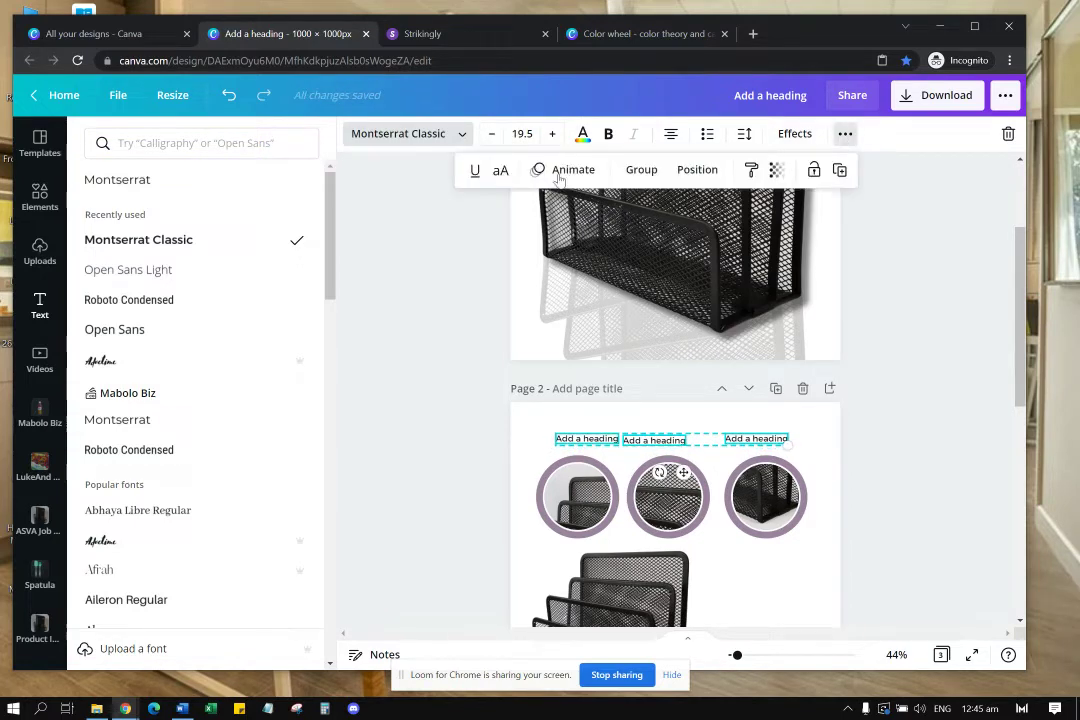
left_click(503, 171)
left_click(740, 569)
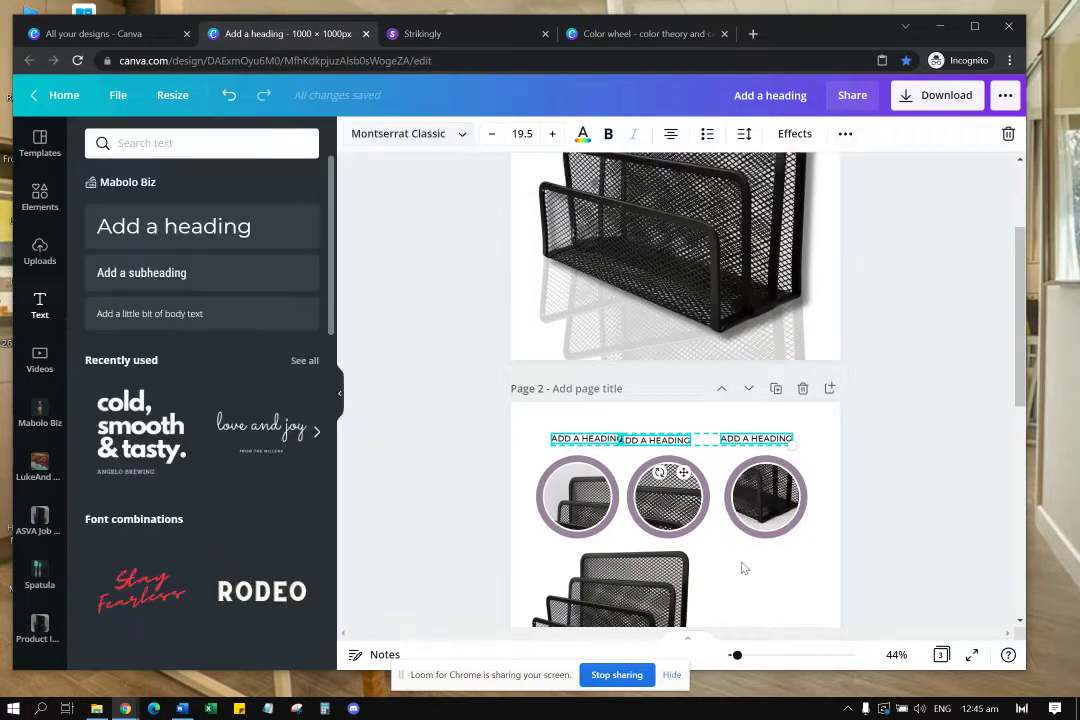
Step: Line up the middle heading with the other two and reword the three headings as SMOOTH EDGES, MESH DESIGN and DURABLE
left_click(742, 557)
left_click_drag(668, 445, 680, 445)
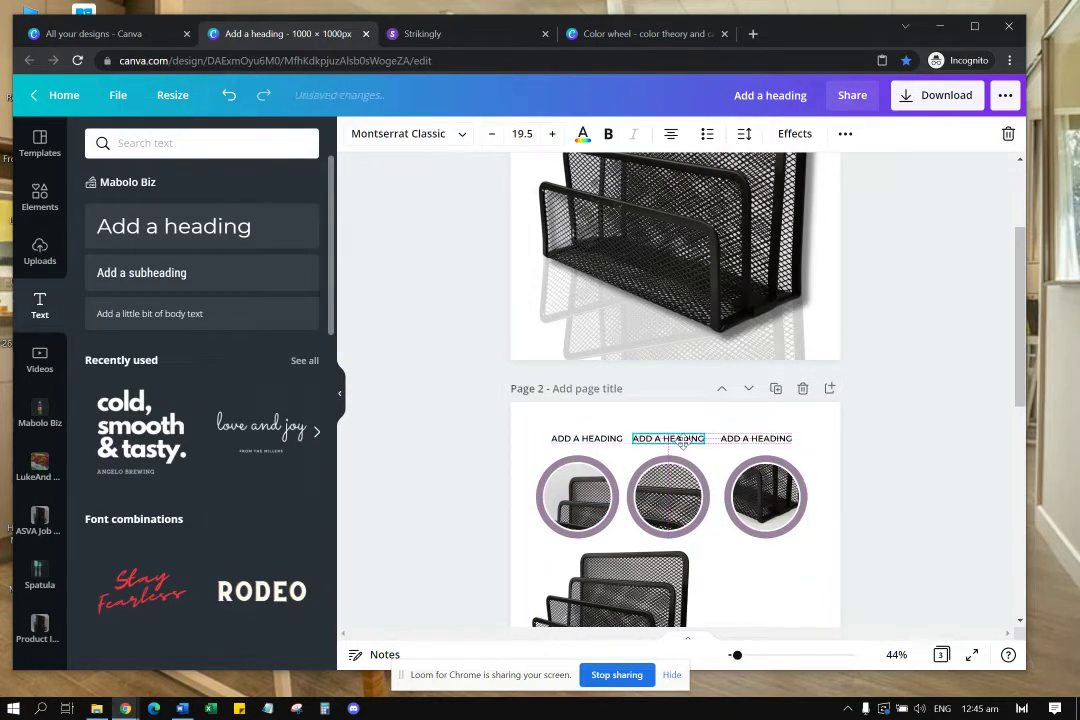
double_click(592, 441)
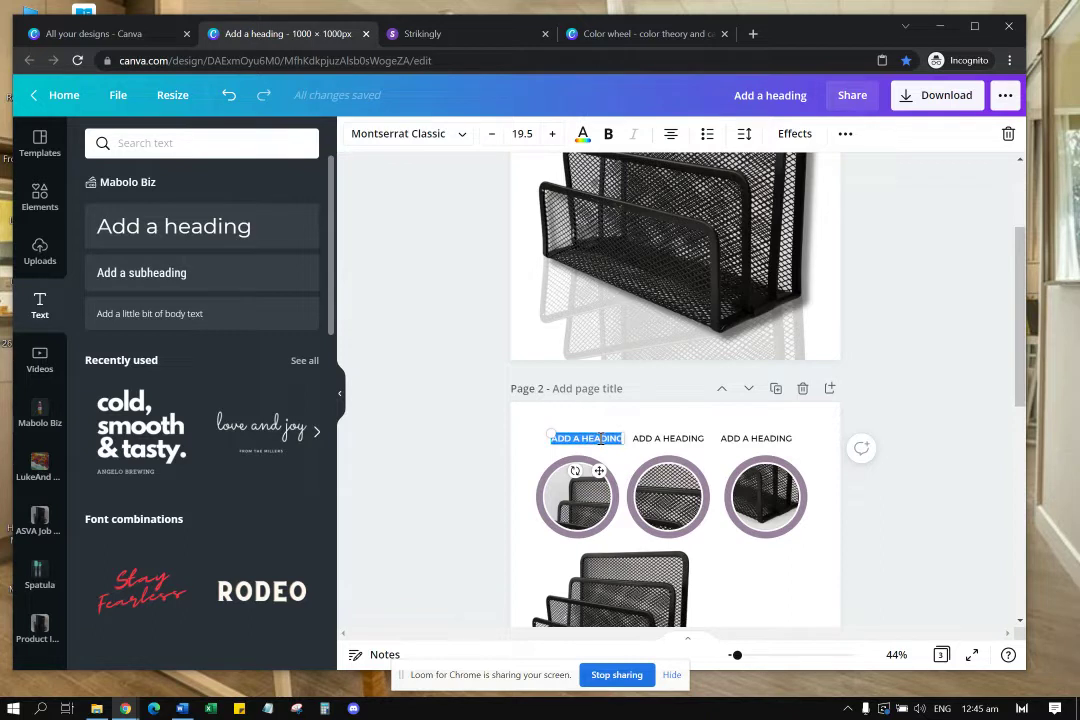
type("SMOOTH ED")
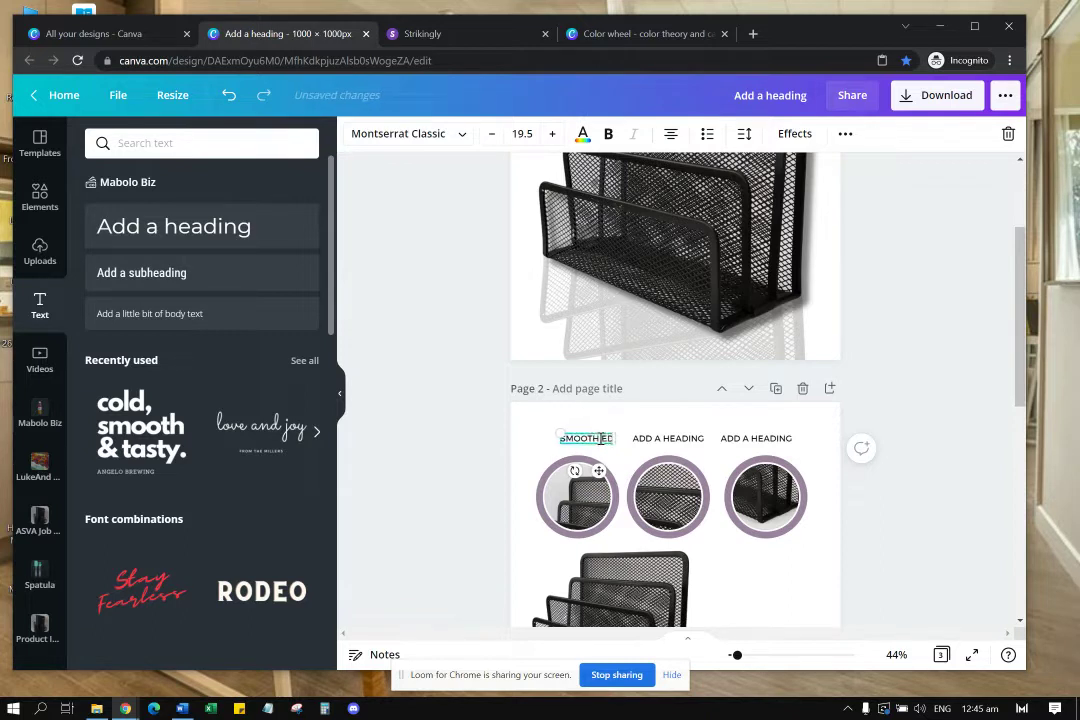
type("GES")
double_click(676, 440)
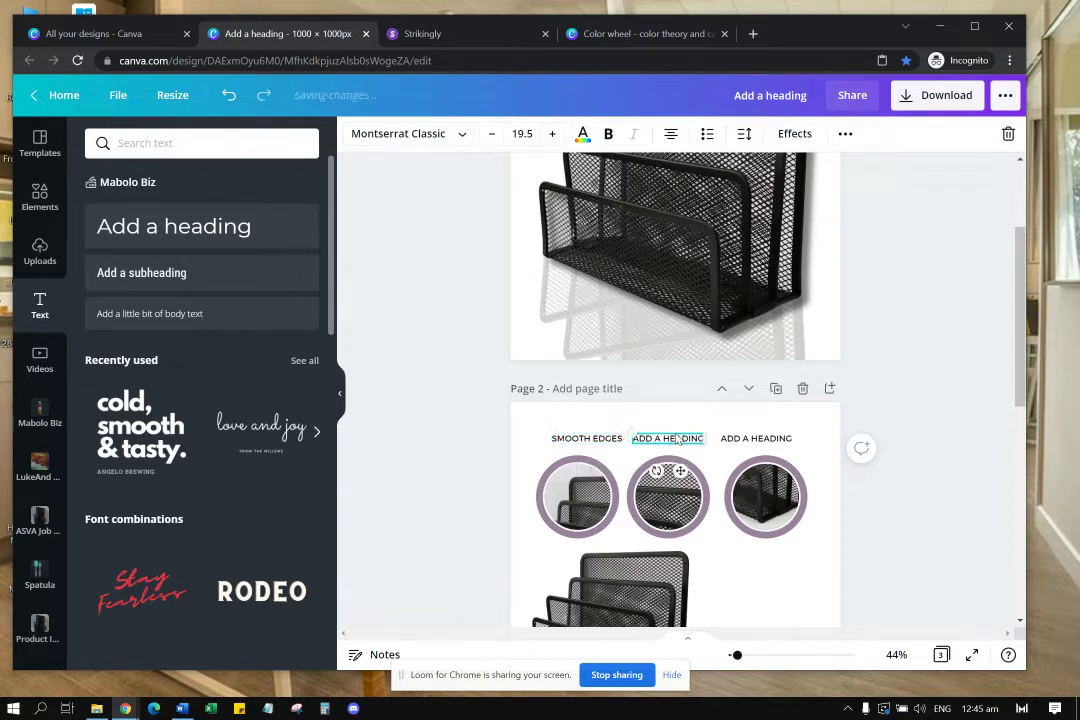
type("MESH DE")
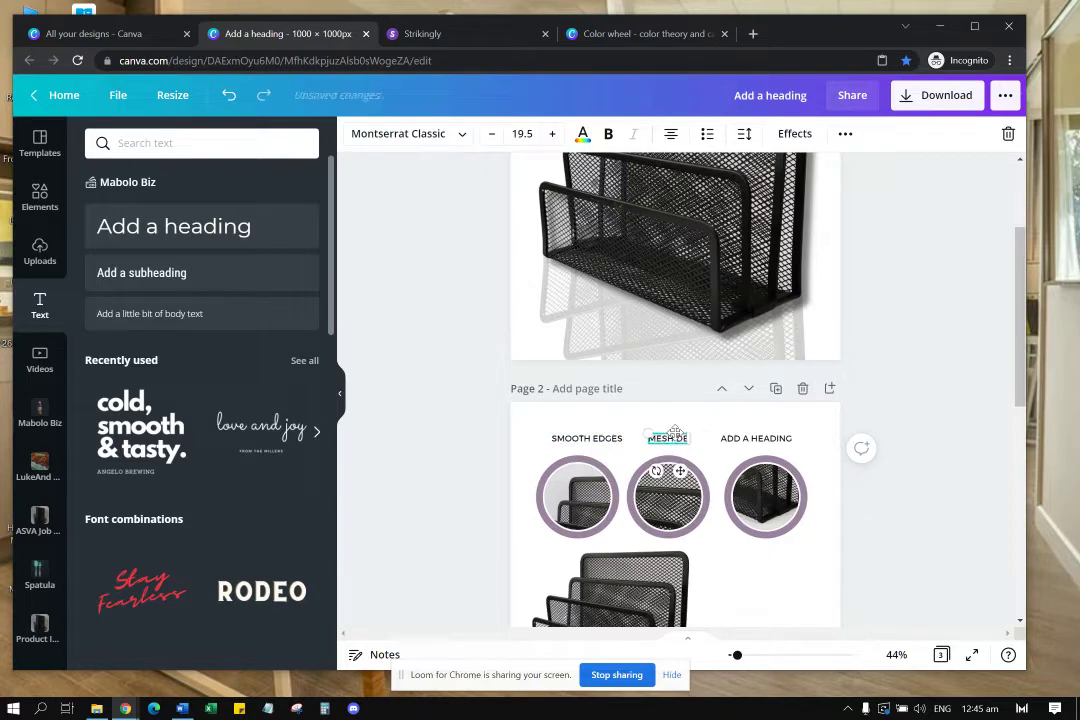
type("MESH DESIGN")
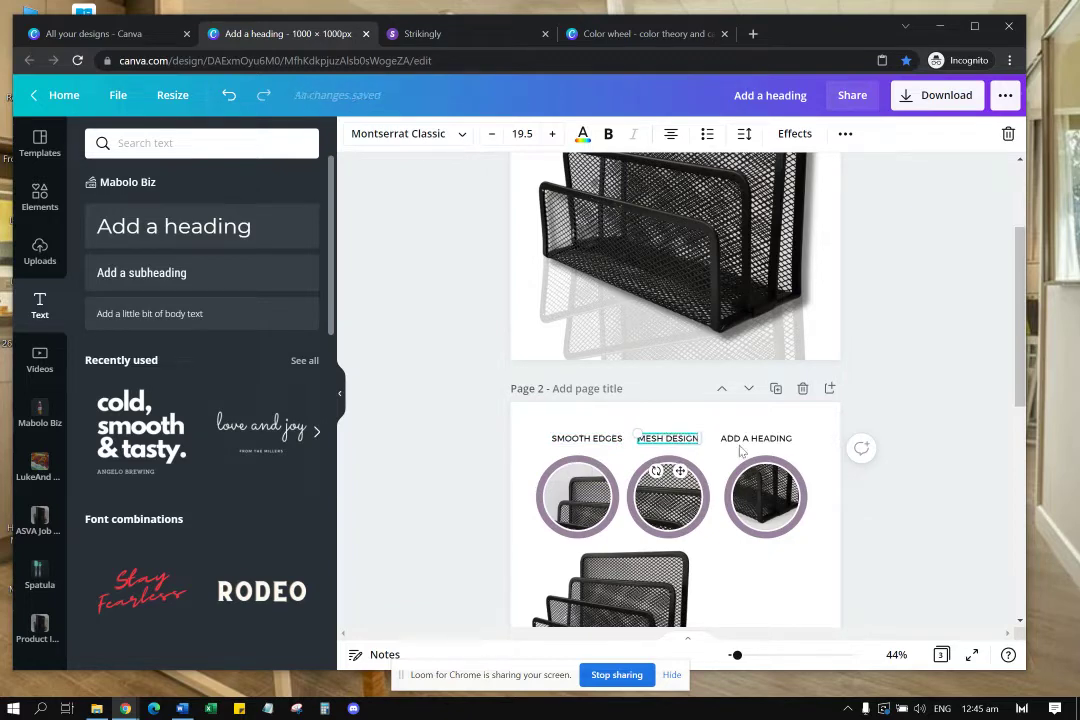
double_click(757, 438)
key("BackSpace")
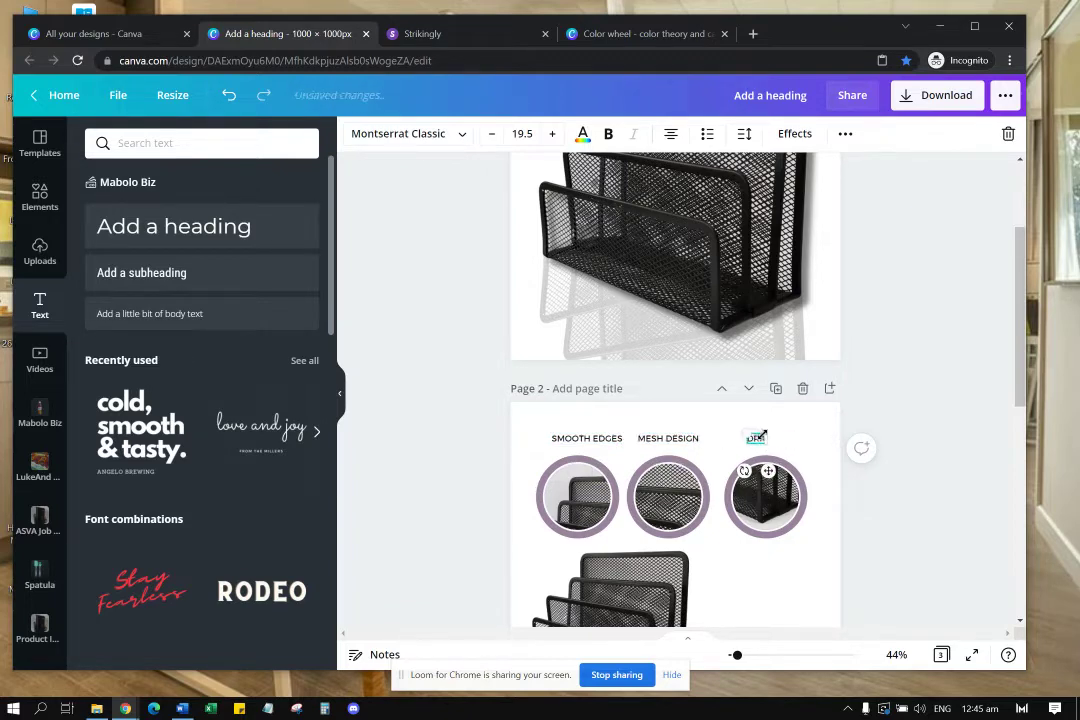
type("DURABL")
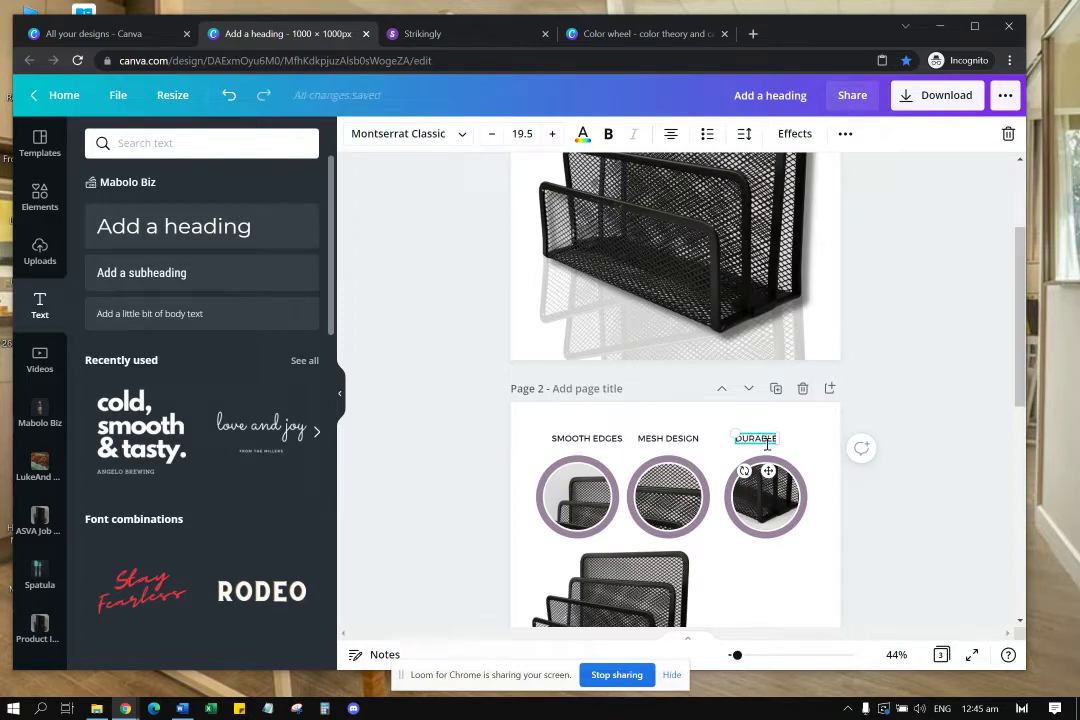
left_click(769, 612)
Step: Reposition the three captions in one row, each centred just above its circular frame
left_click_drag(755, 438, 765, 442)
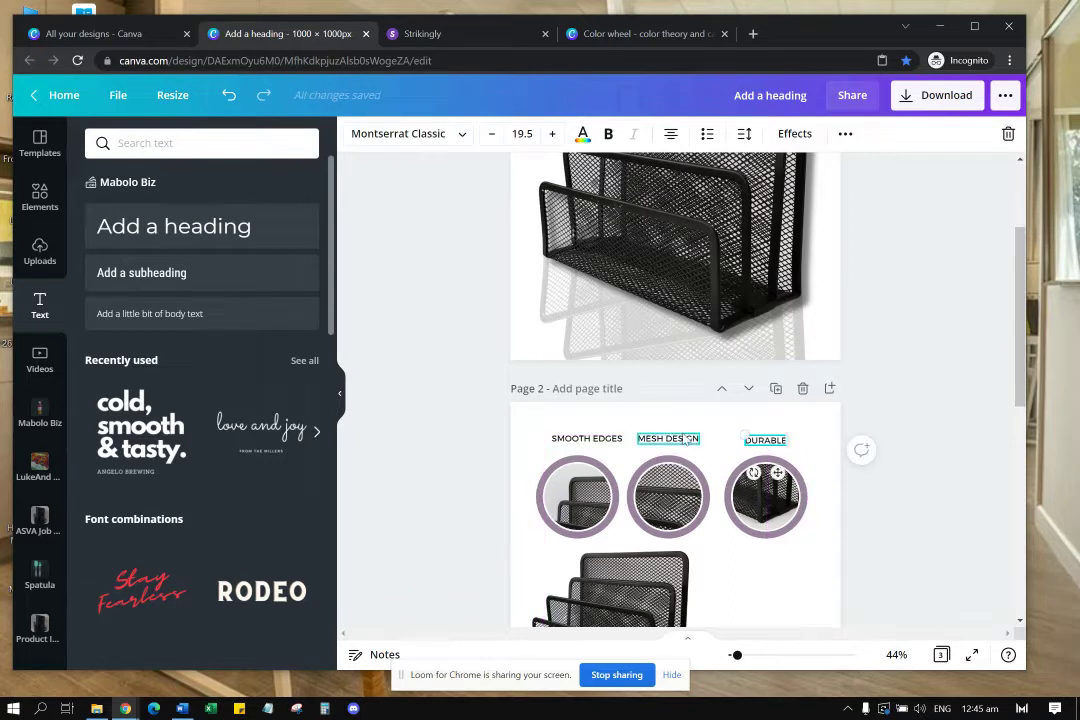
left_click_drag(680, 436, 686, 440)
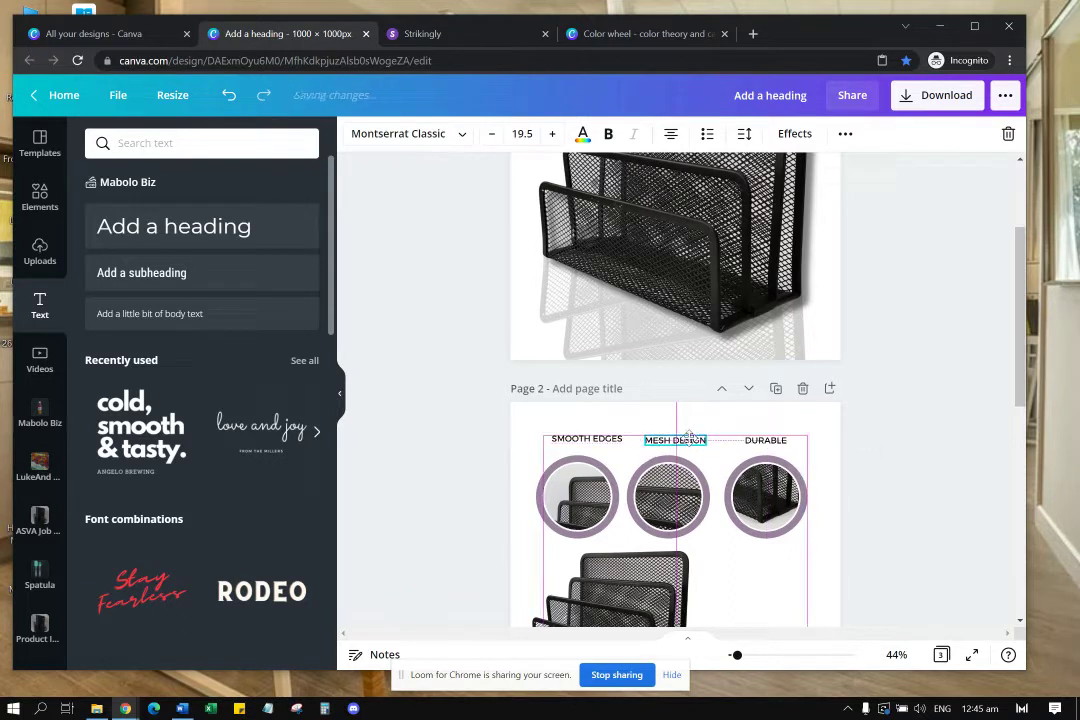
left_click_drag(617, 438, 612, 440)
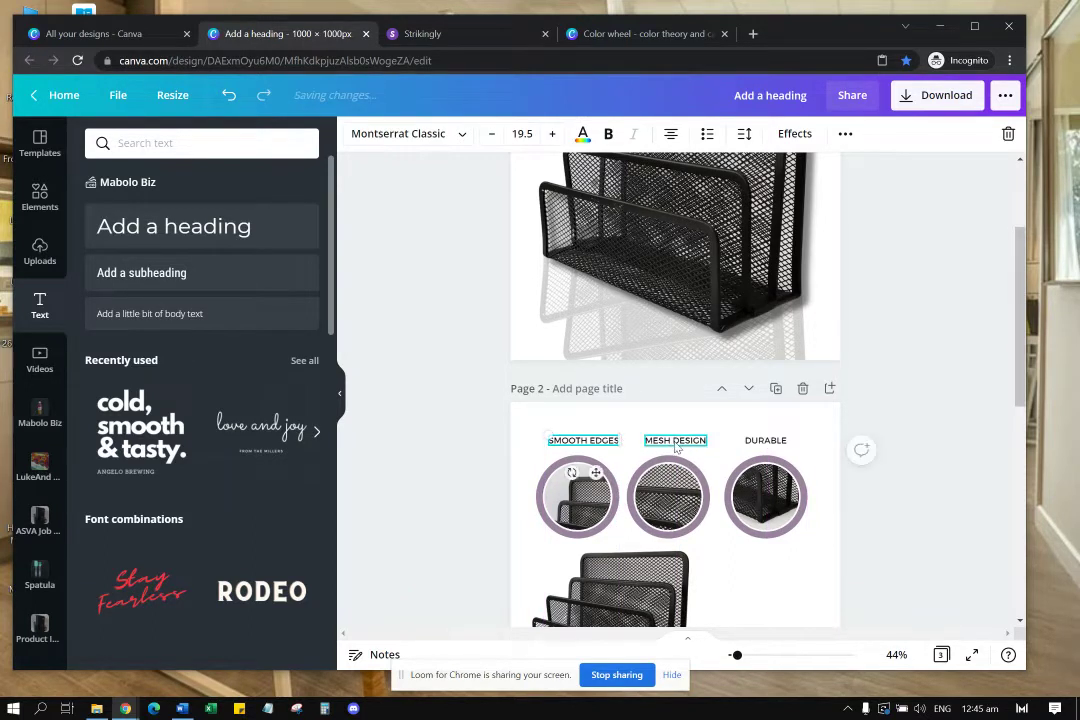
mouse_move(677, 442)
left_mouse_down()
mouse_move(605, 440)
mouse_move(665, 446)
left_mouse_up()
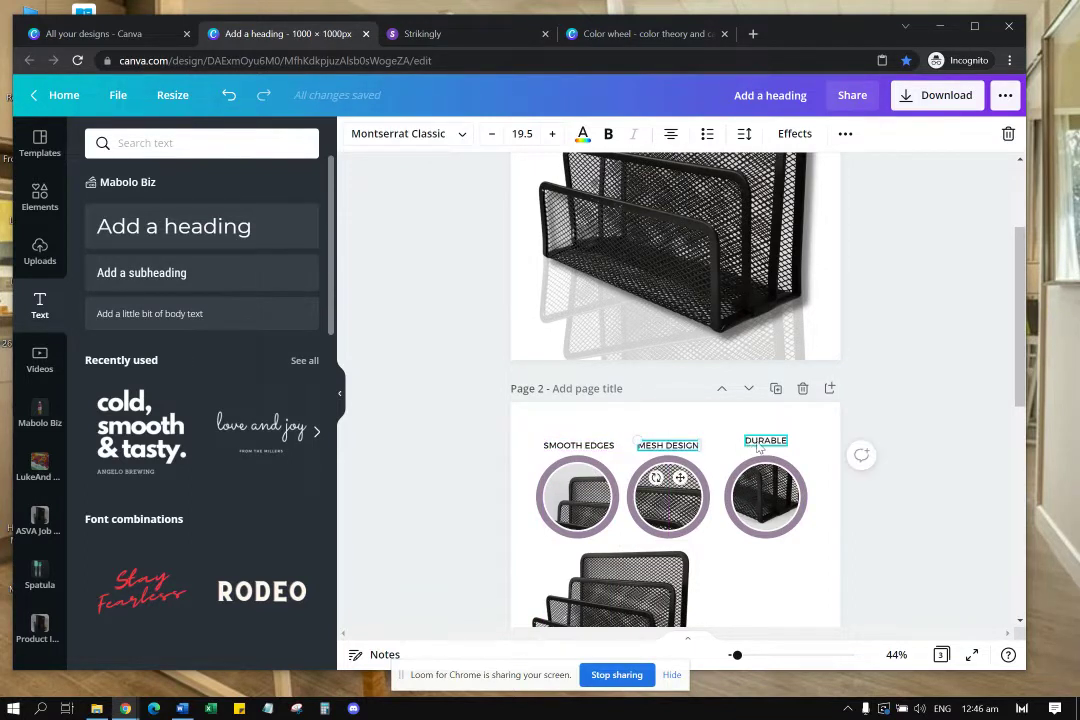
left_click_drag(758, 447, 758, 452)
left_click(810, 572)
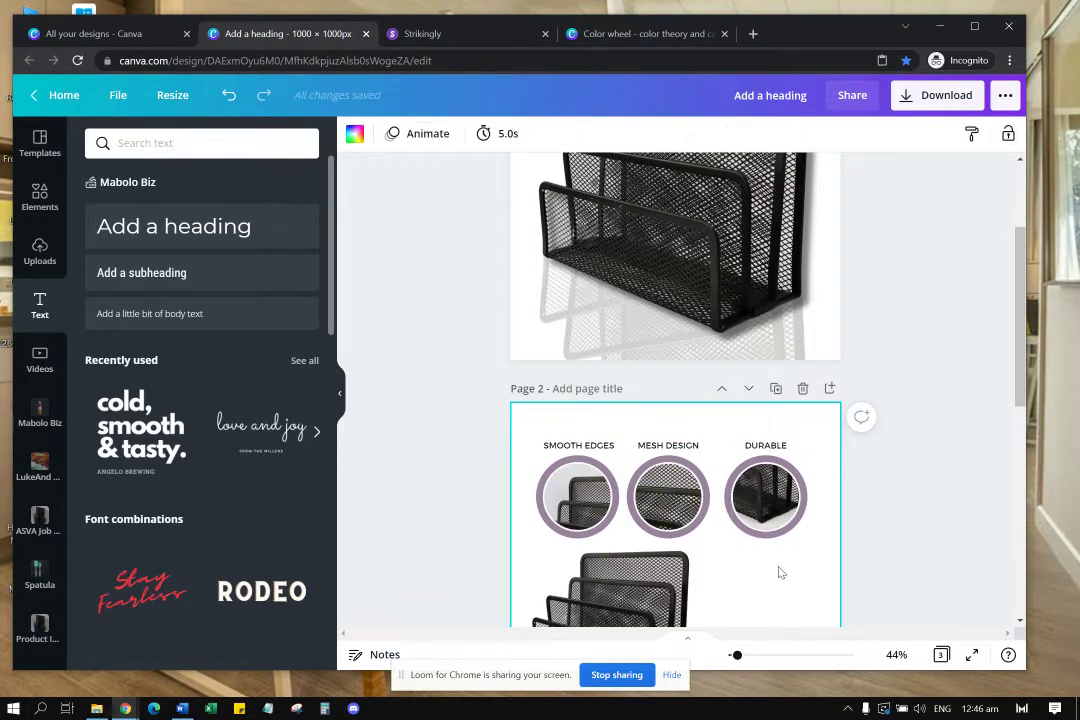
scroll(791, 588, "down", 2)
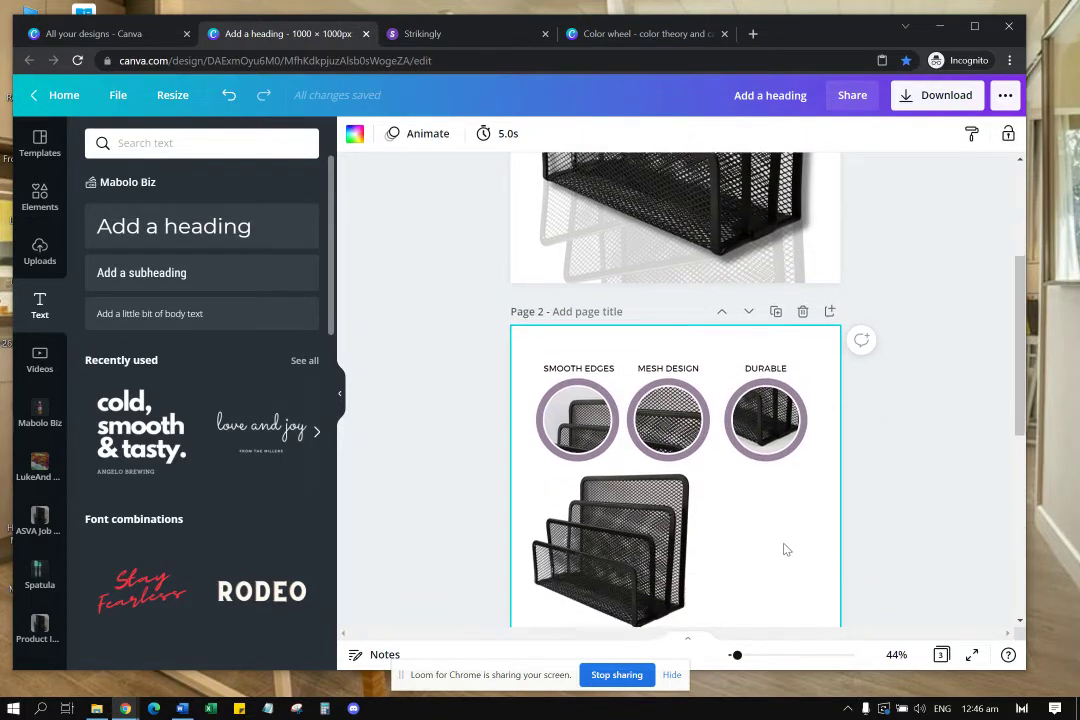
scroll(790, 425, "up", 1)
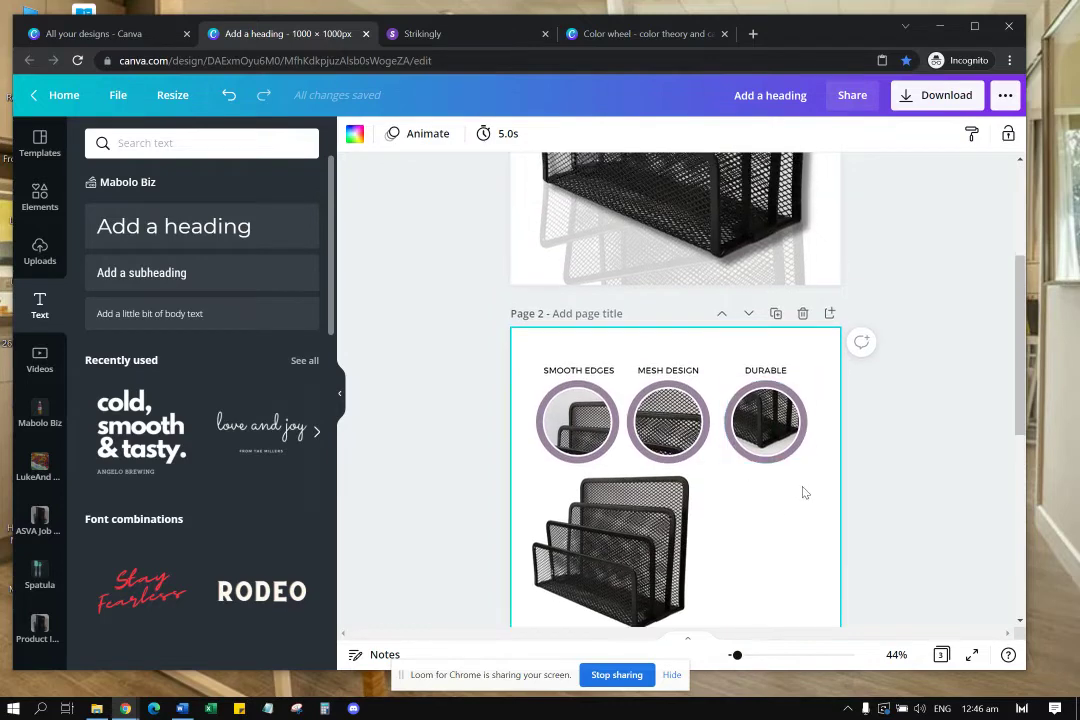
left_click_drag(744, 452, 815, 466)
scroll(815, 466, "up", 3)
scroll(812, 456, "down", 3)
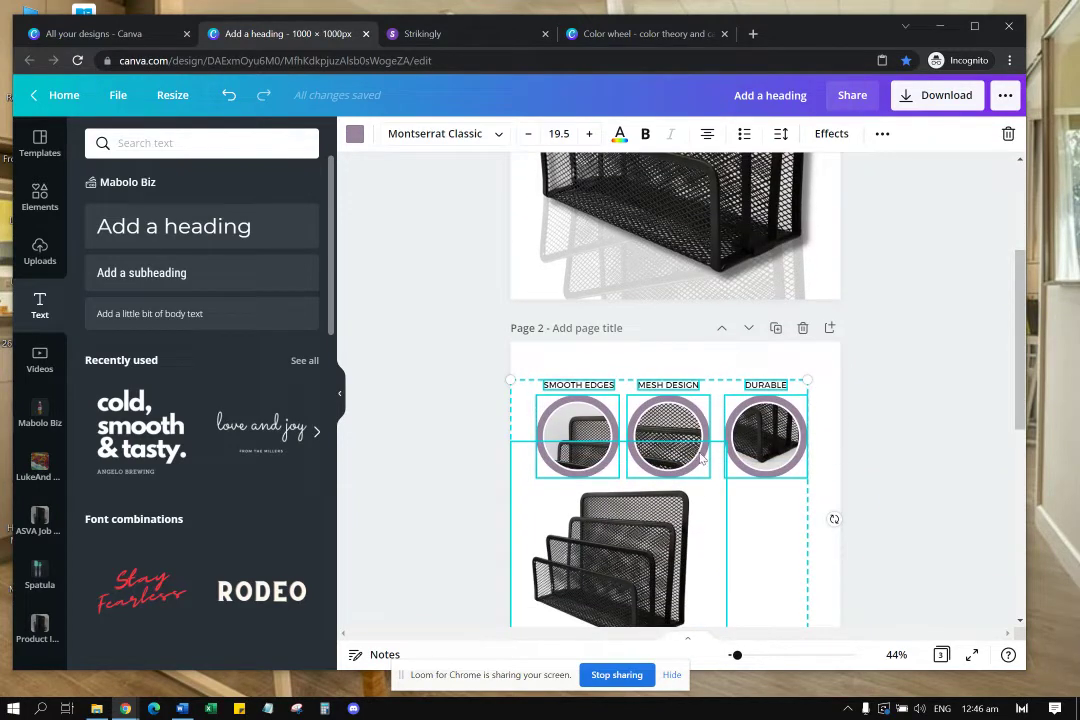
left_click(819, 452)
left_click_drag(540, 364, 822, 461)
left_click(797, 508)
Step: Shrink the organizer cutout so its frame clears the circles, and group the three circular frames with their captions
left_click(678, 518)
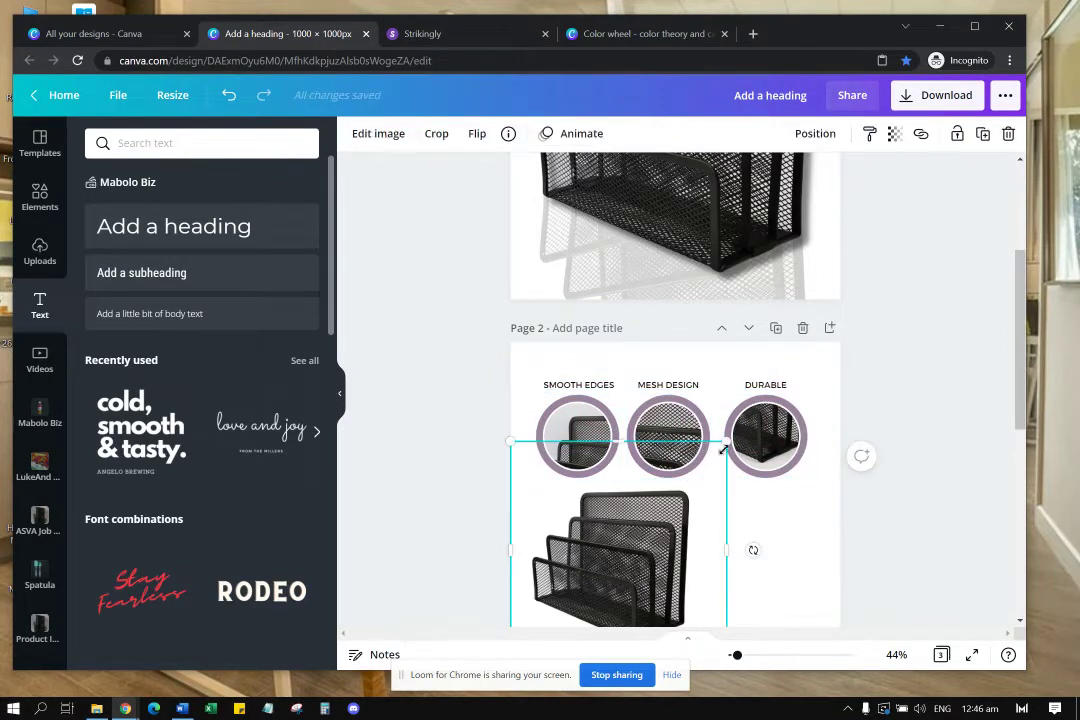
left_click_drag(723, 450, 646, 522)
left_click_drag(794, 495, 526, 382)
left_click(882, 133)
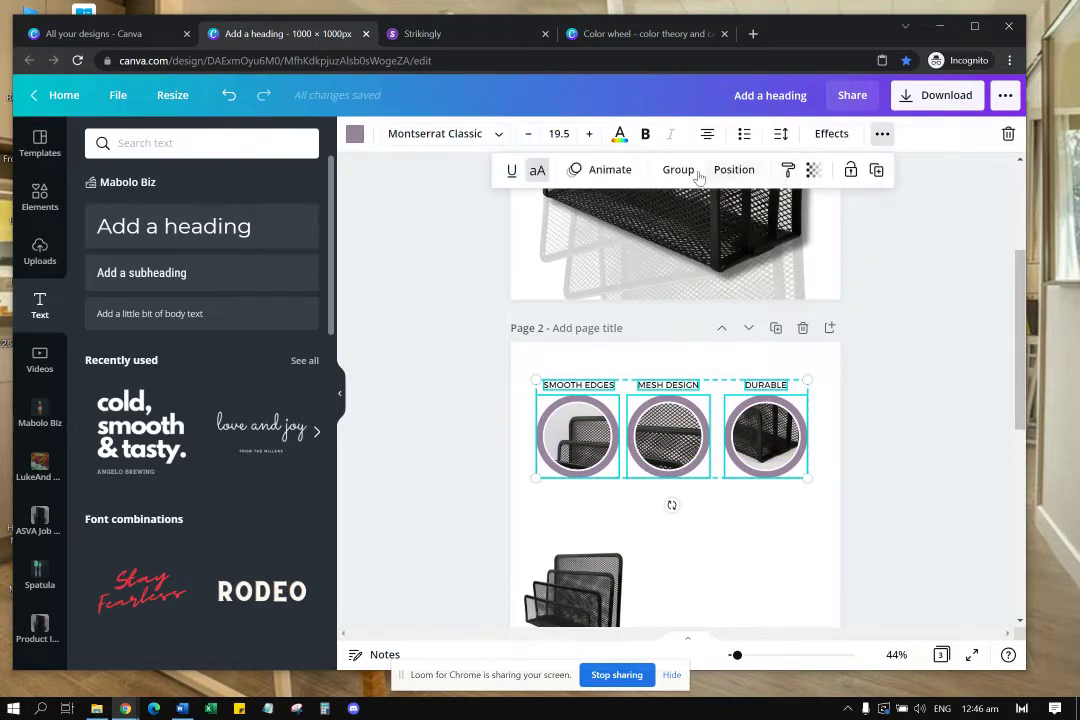
left_click(699, 175)
Step: Scale down the group of captioned circles and enlarge the organizer cutout below to about two thirds of the page width
left_click_drag(805, 381, 756, 410)
left_click(624, 544)
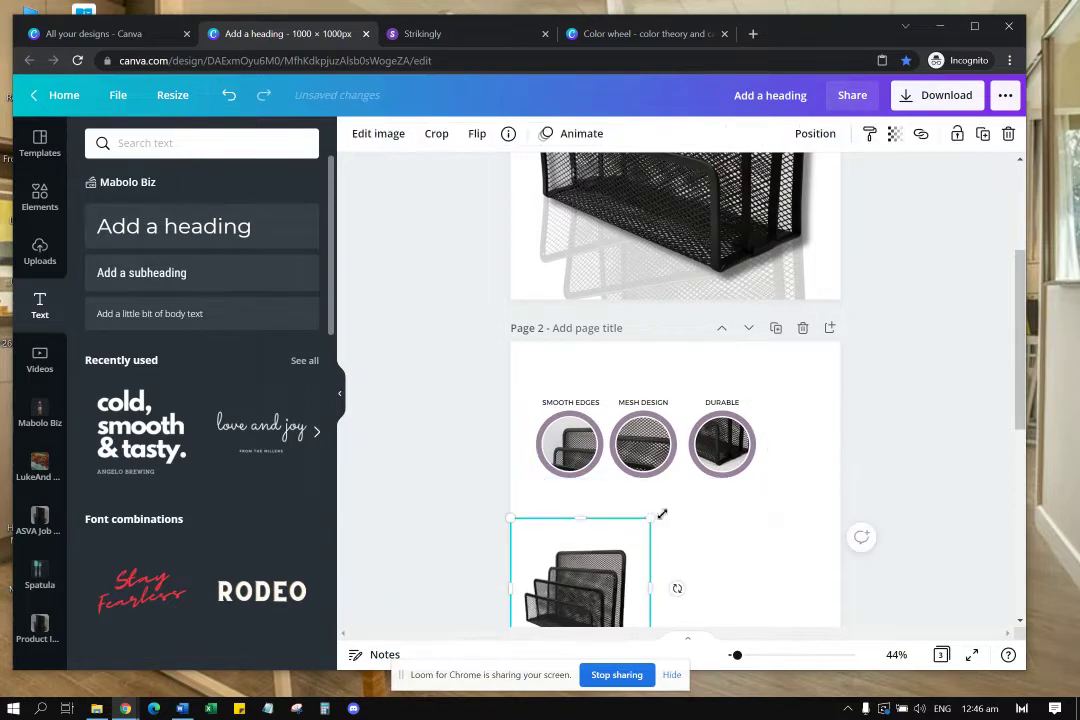
left_click_drag(662, 514, 668, 445)
scroll(750, 499, "down", 2)
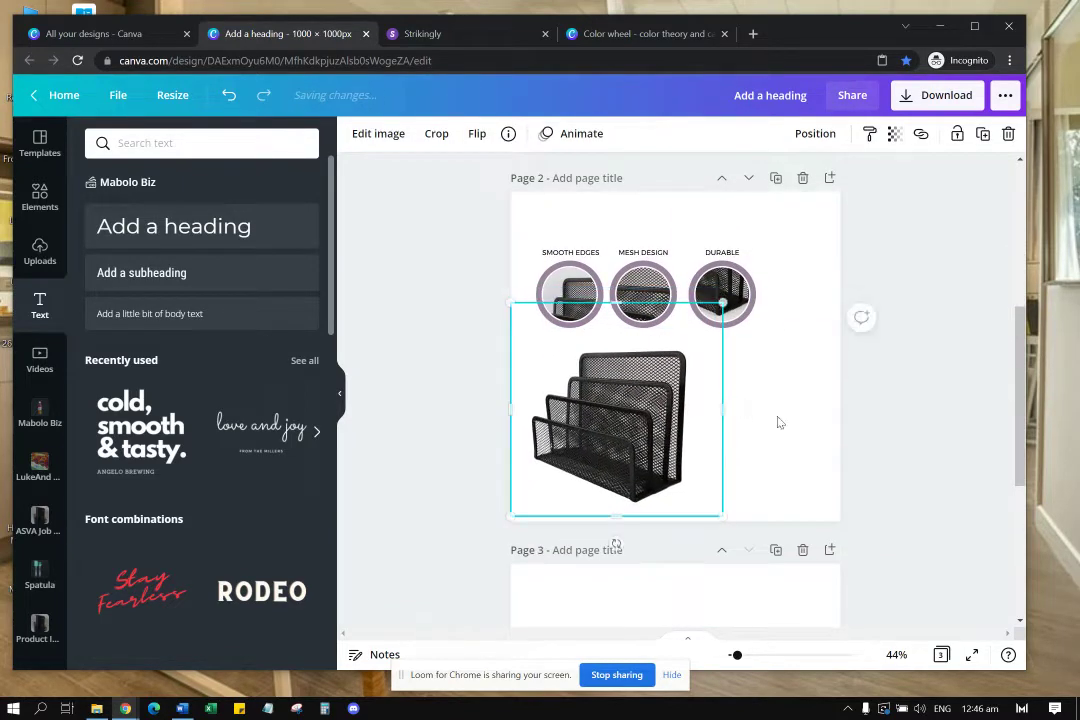
left_click(775, 416)
Step: Move the group of captioned circles right to roughly the page's horizontal centre, and ungroup it
scroll(771, 412, "up", 1)
left_click_drag(716, 375, 764, 380)
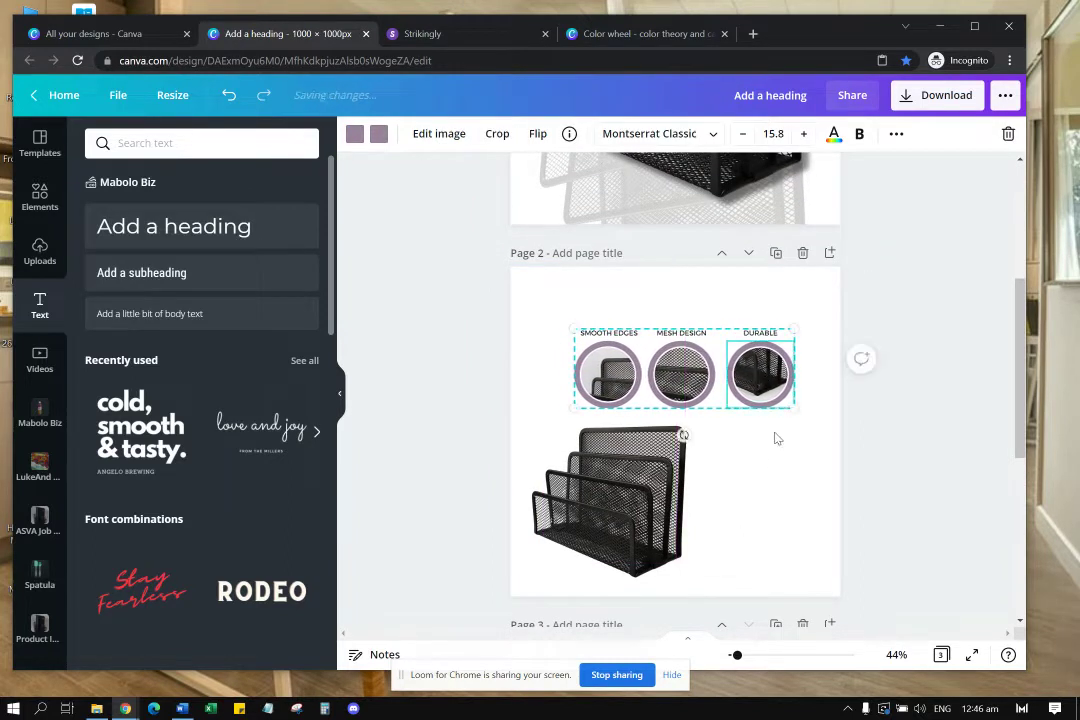
left_click(777, 432)
left_click(760, 379)
left_click(896, 133)
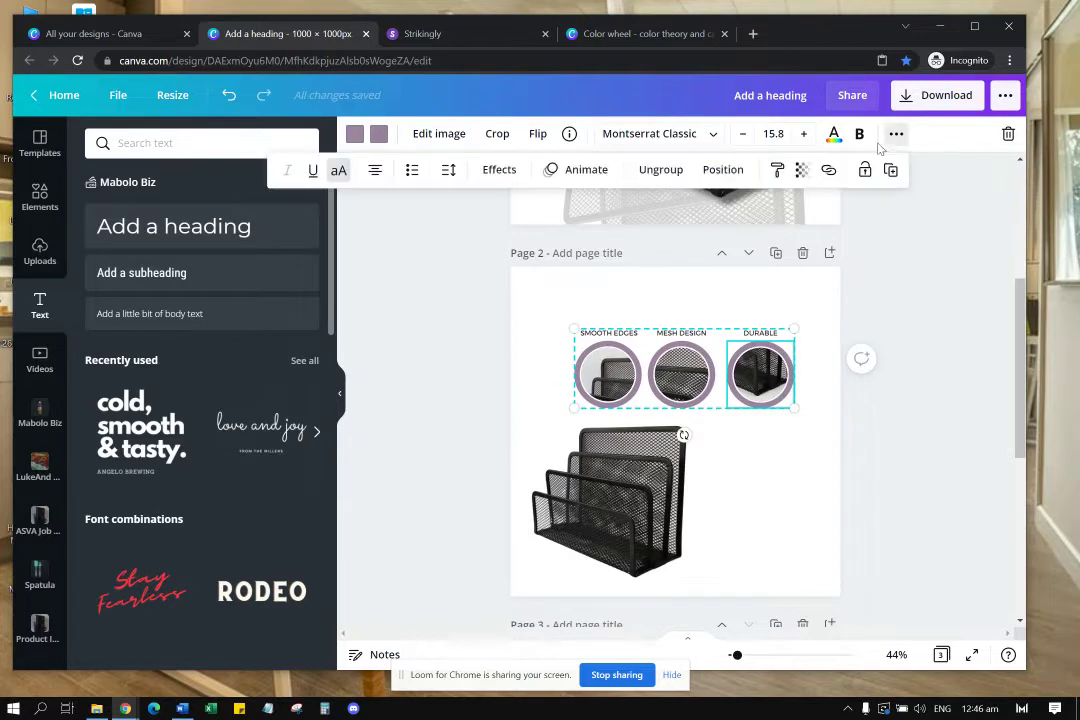
left_click(660, 170)
left_click(786, 446)
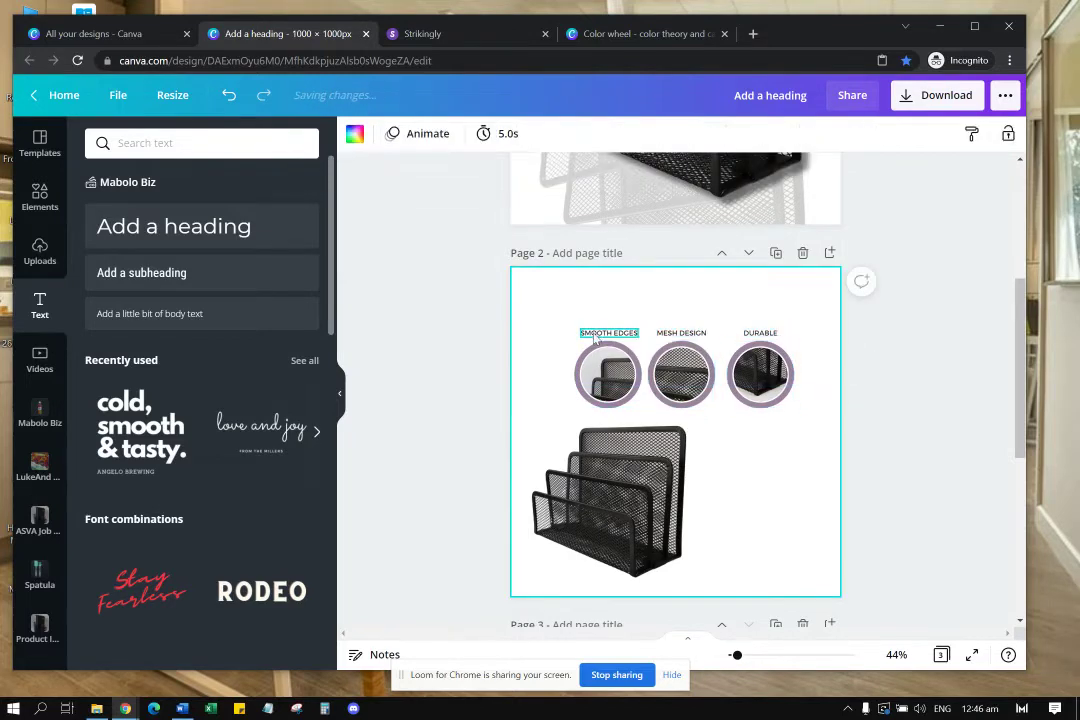
left_click(650, 332)
left_click(670, 333, "shift")
left_click(765, 334, "shift")
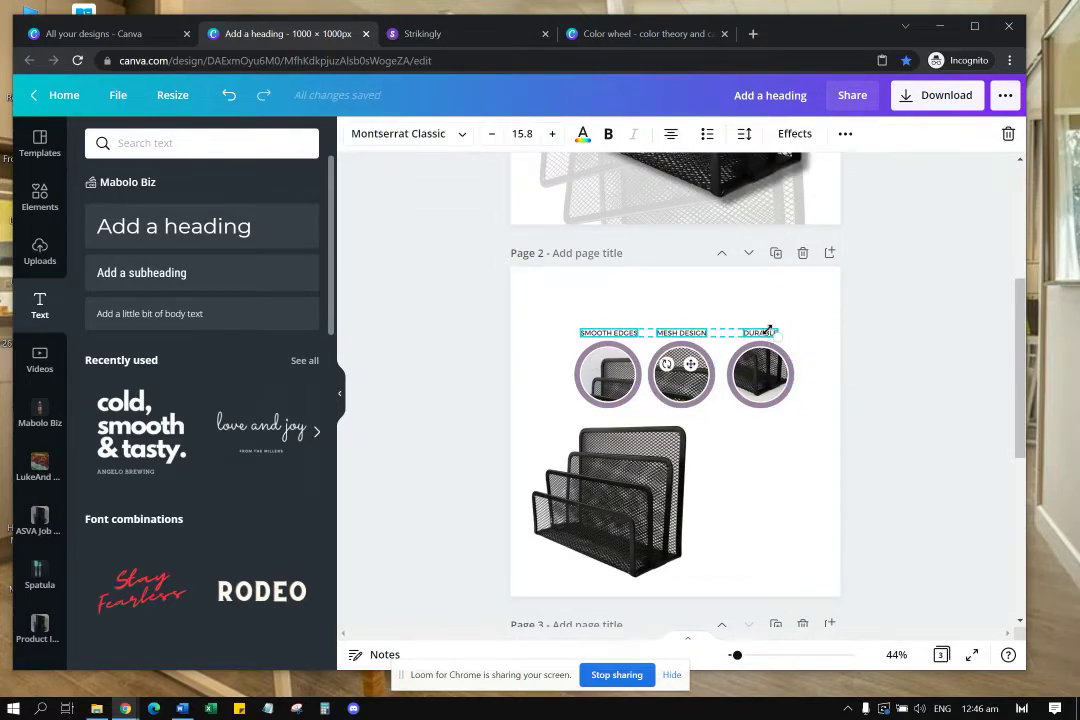
left_click(768, 479)
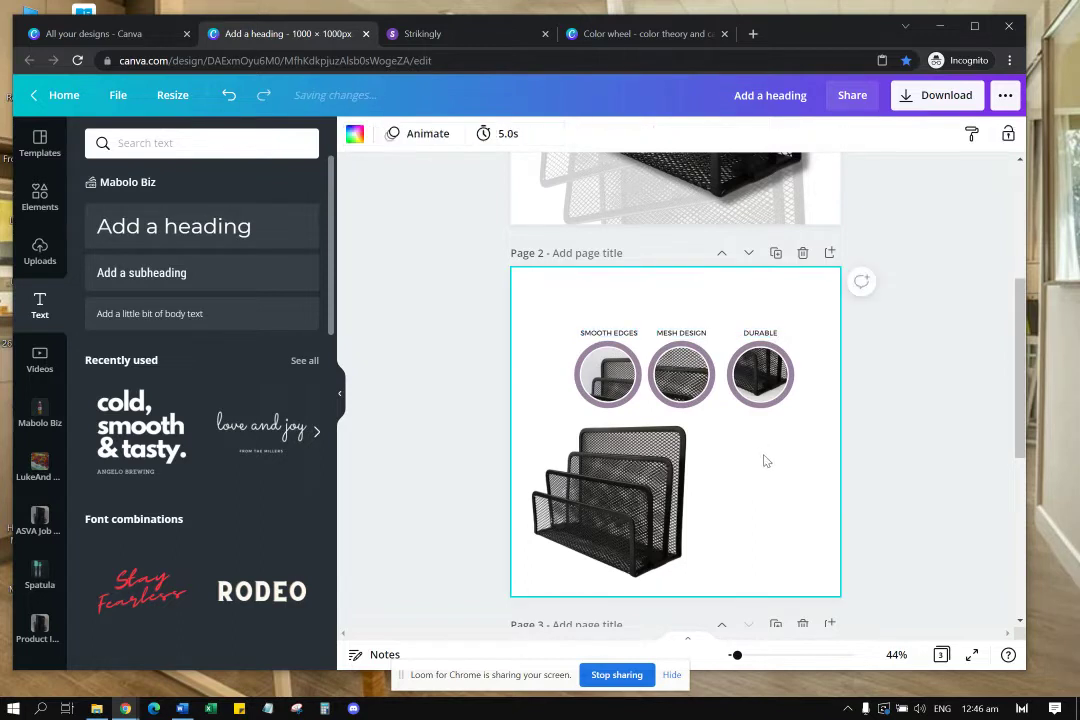
Step: Duplicate the DURABLE caption and place the copy in the empty area to the right of the organizer cutout
left_click(760, 333)
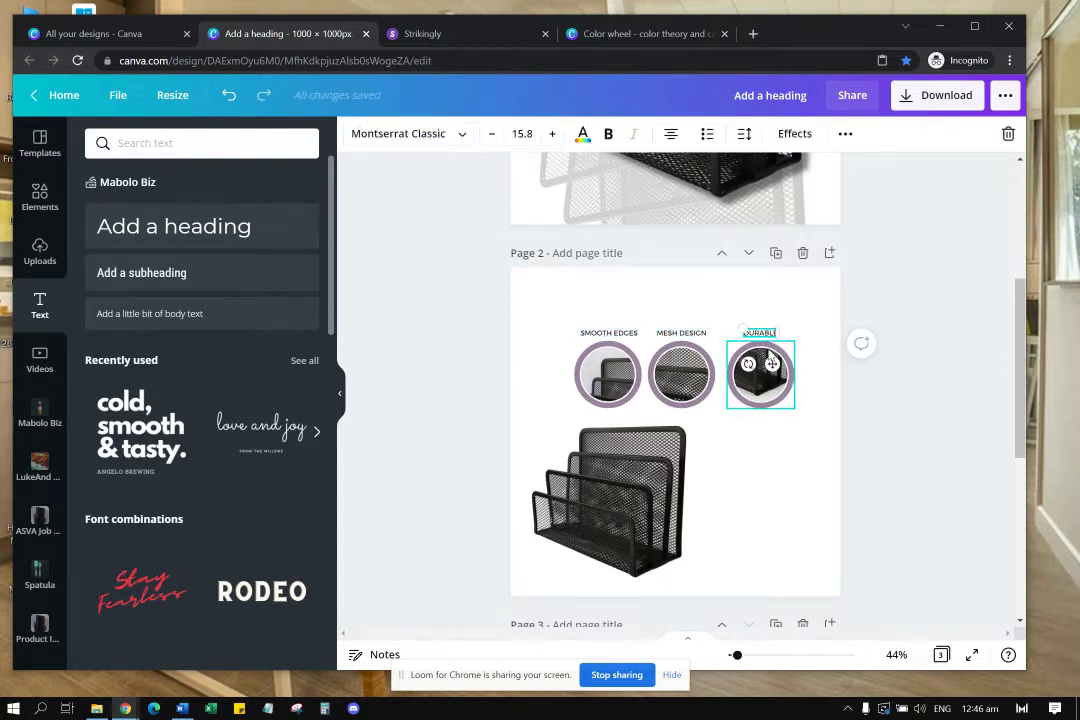
right_click(768, 331)
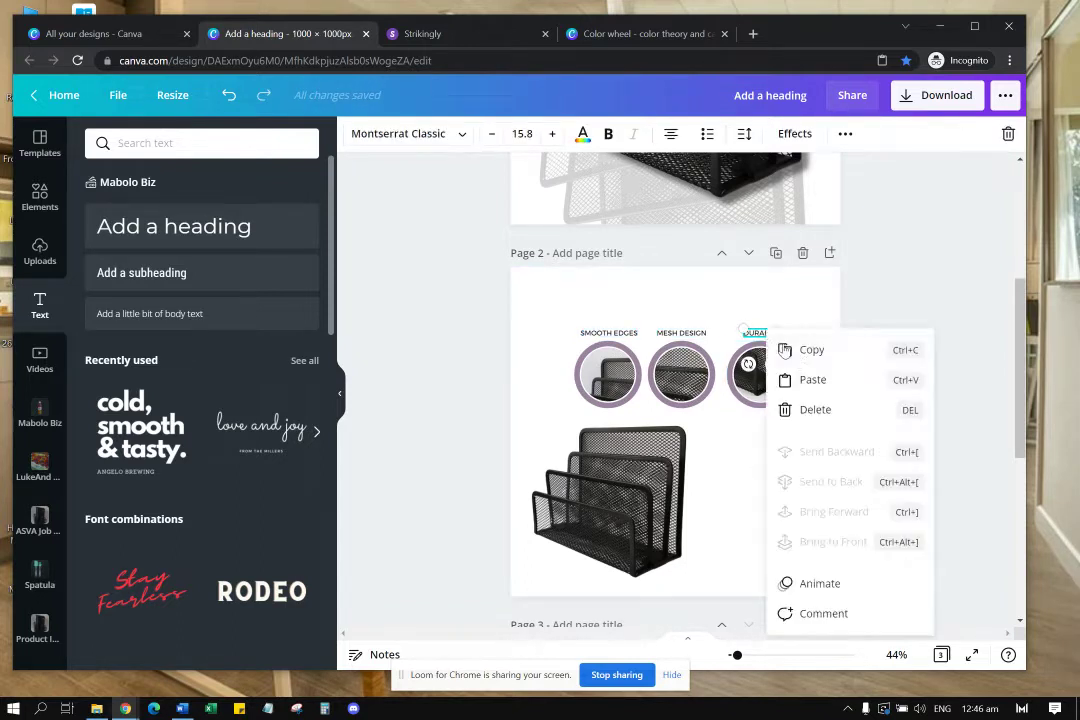
left_click(808, 352)
left_click(750, 472)
right_click(750, 472)
left_click(790, 514)
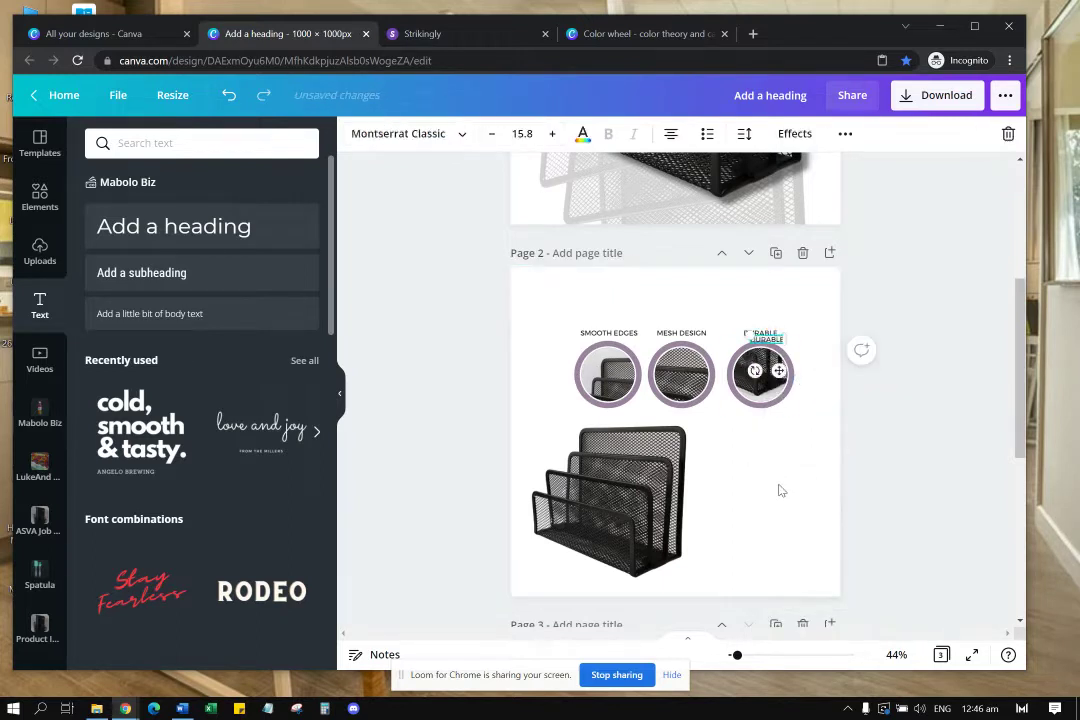
left_click_drag(779, 371, 765, 478)
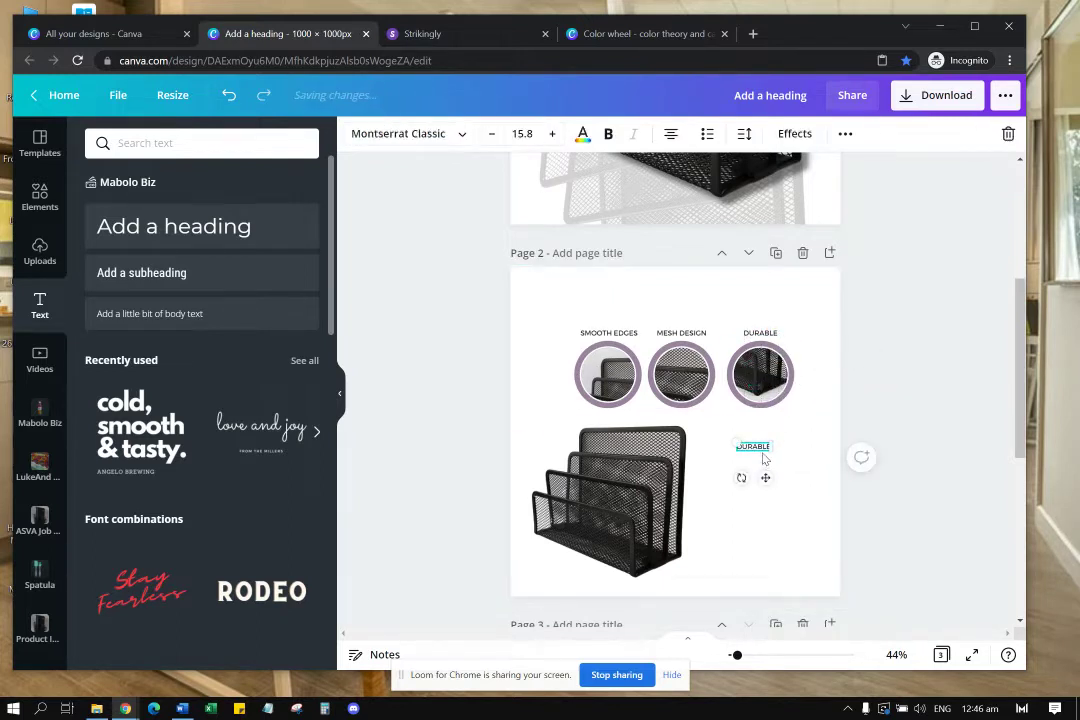
Step: Paste two more copies of the DURABLE caption and stack them below the first copy beside the cutout
right_click(769, 511)
left_click(797, 556)
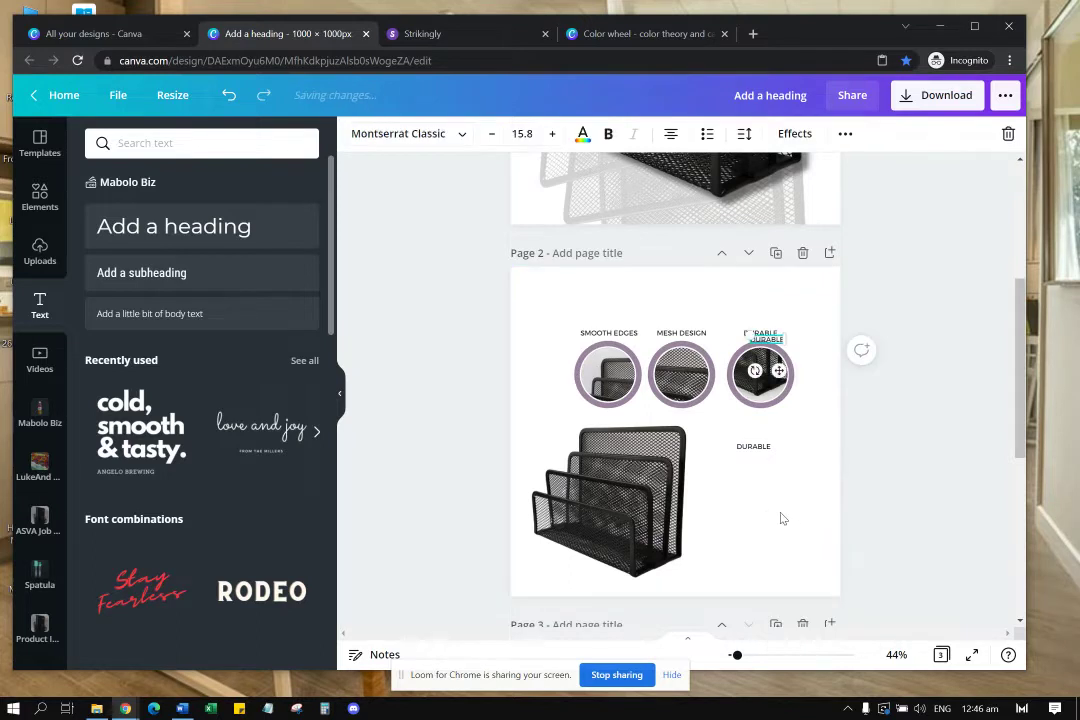
right_click(779, 515)
left_click(812, 564)
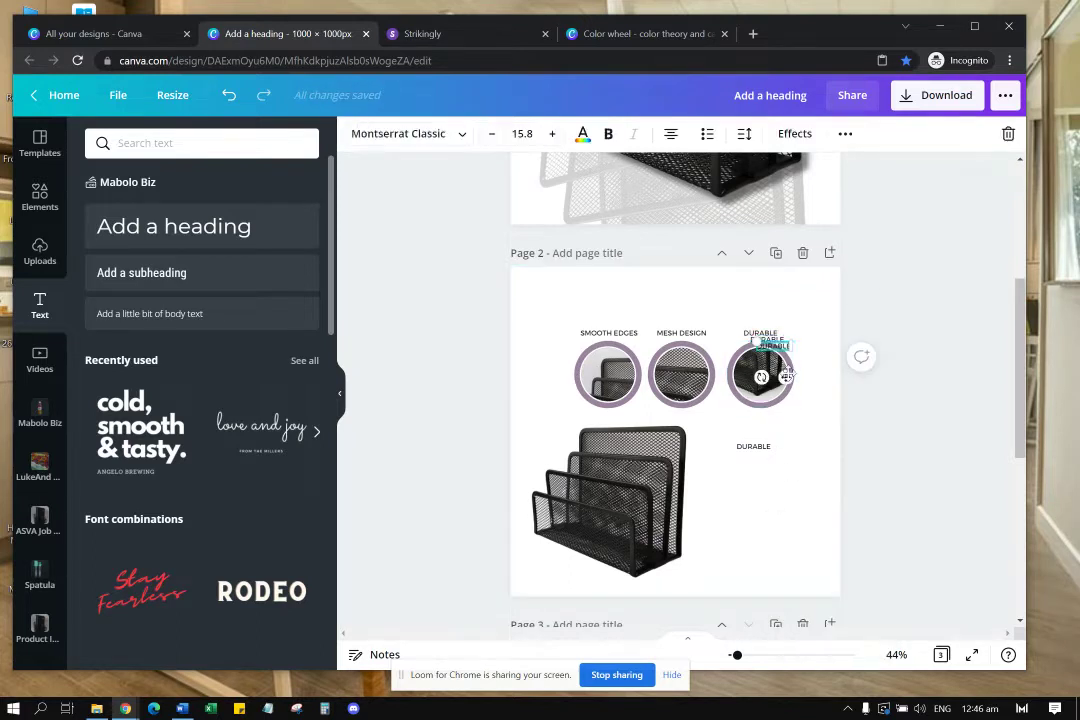
left_click_drag(762, 376, 773, 500)
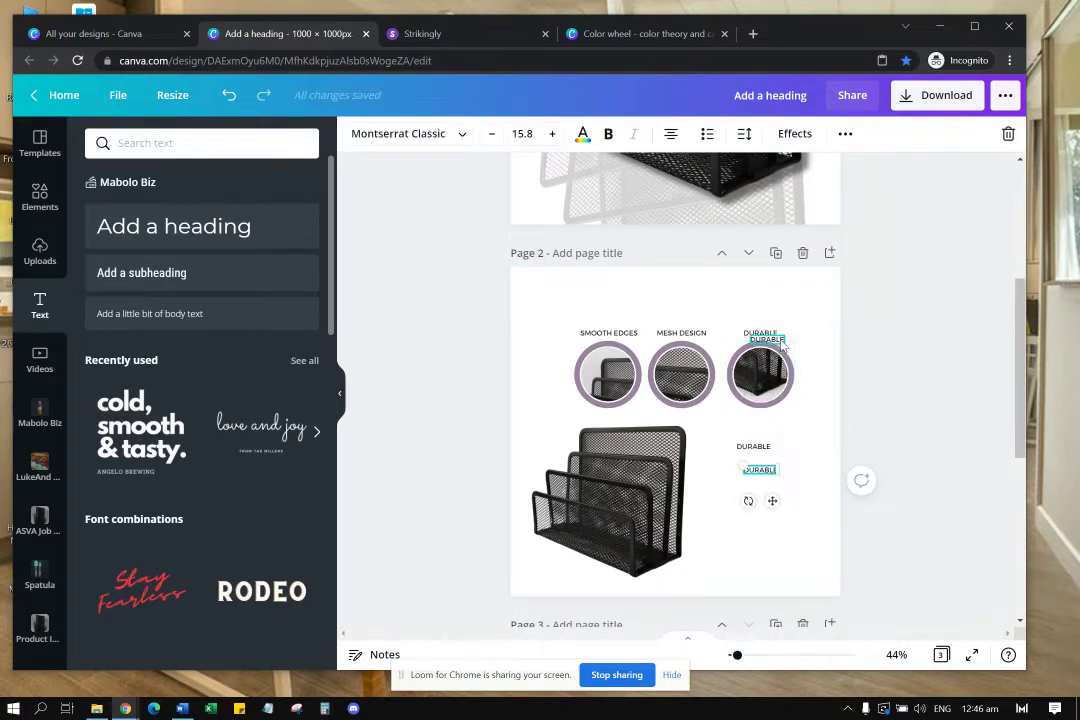
left_click_drag(777, 341, 775, 520)
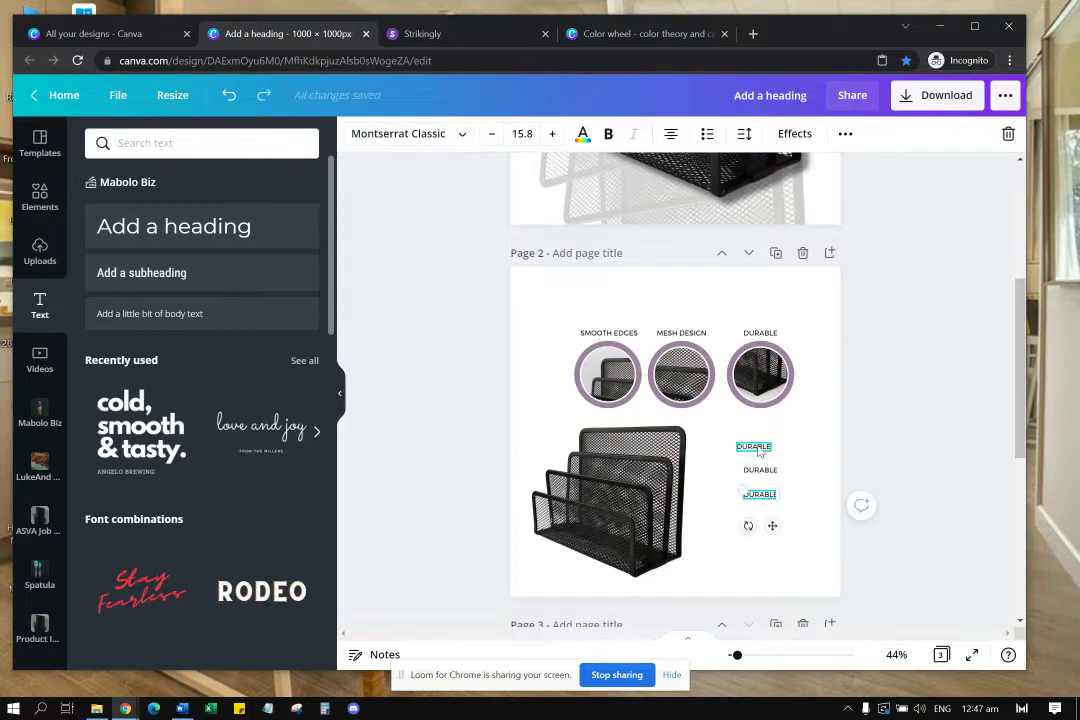
Step: Turn off the uppercase formatting on the three DURABLE text copies beside the organizer cutout
left_click(758, 449)
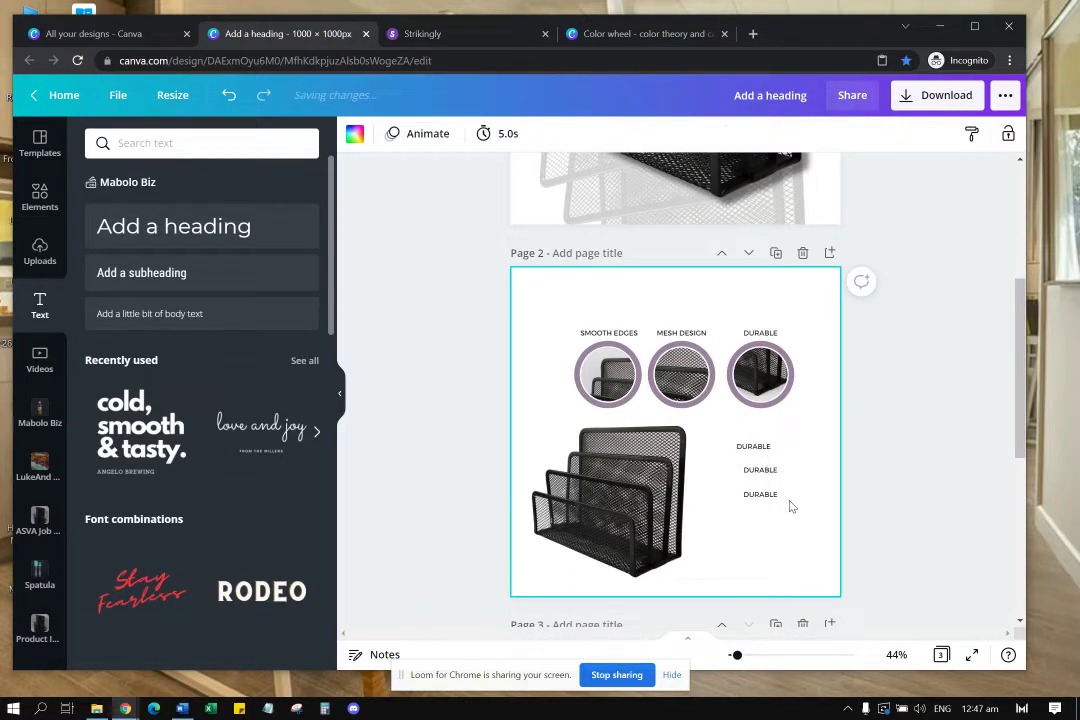
left_click_drag(793, 504, 736, 437)
left_click(845, 134)
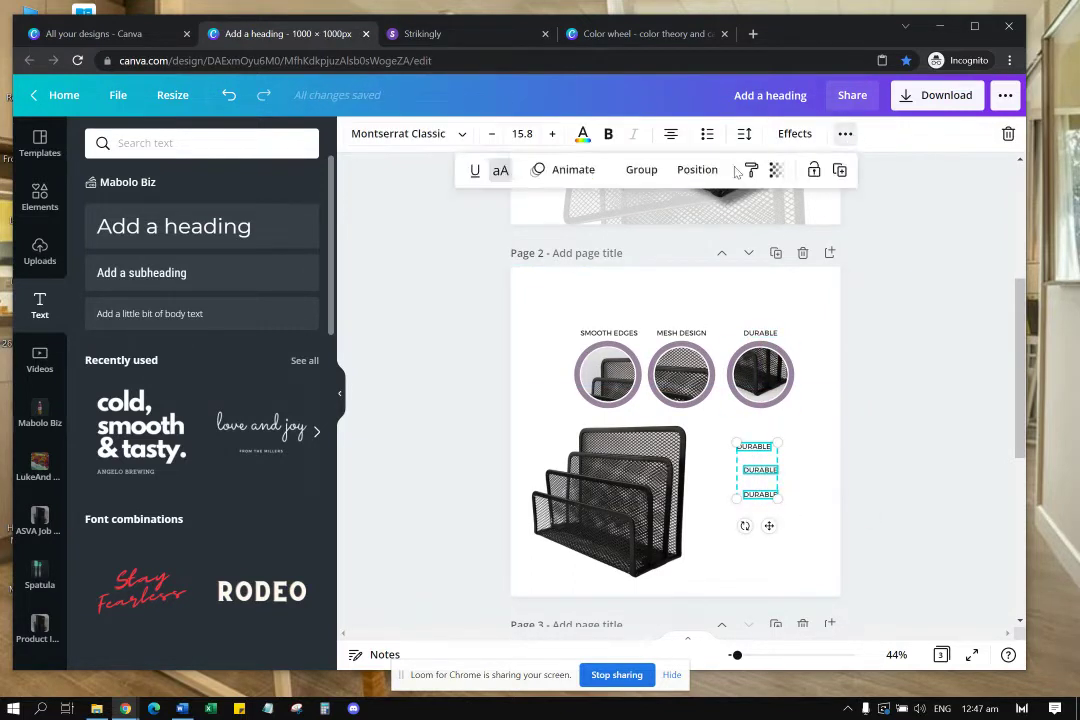
left_click(759, 452)
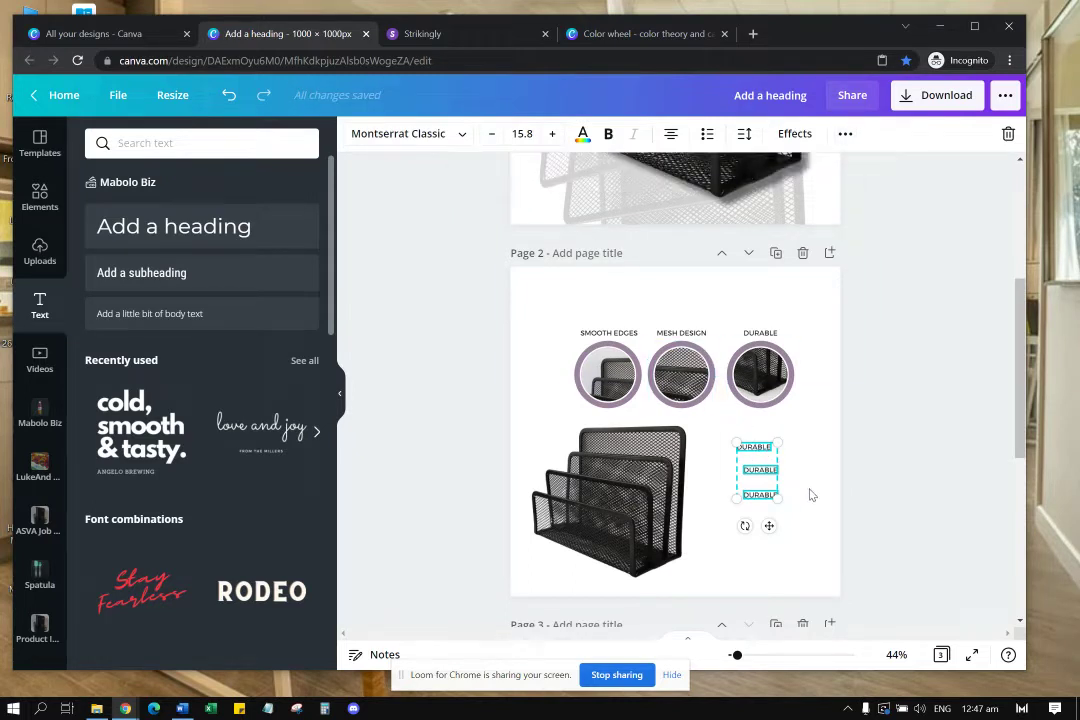
left_click(811, 494)
Step: Replace the uppermost DURABLE copy beside the cutout with "Never scratch work desk surface" and widen its text box to fit two lines
left_click(757, 448)
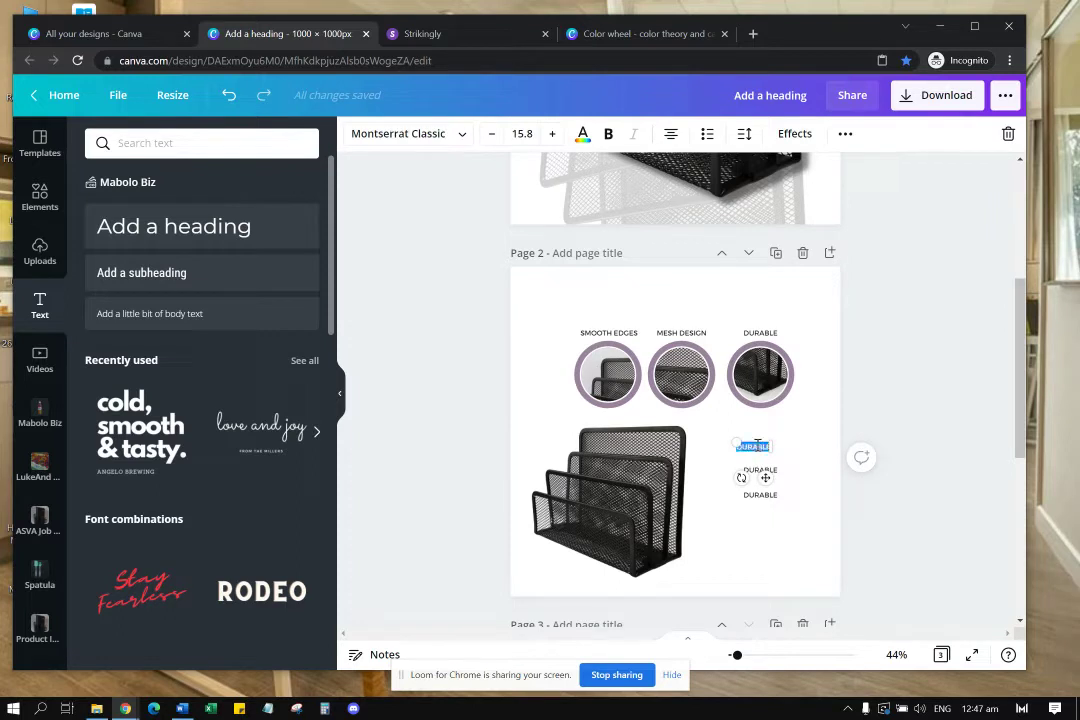
type("du")
type("ratch work desk surface.")
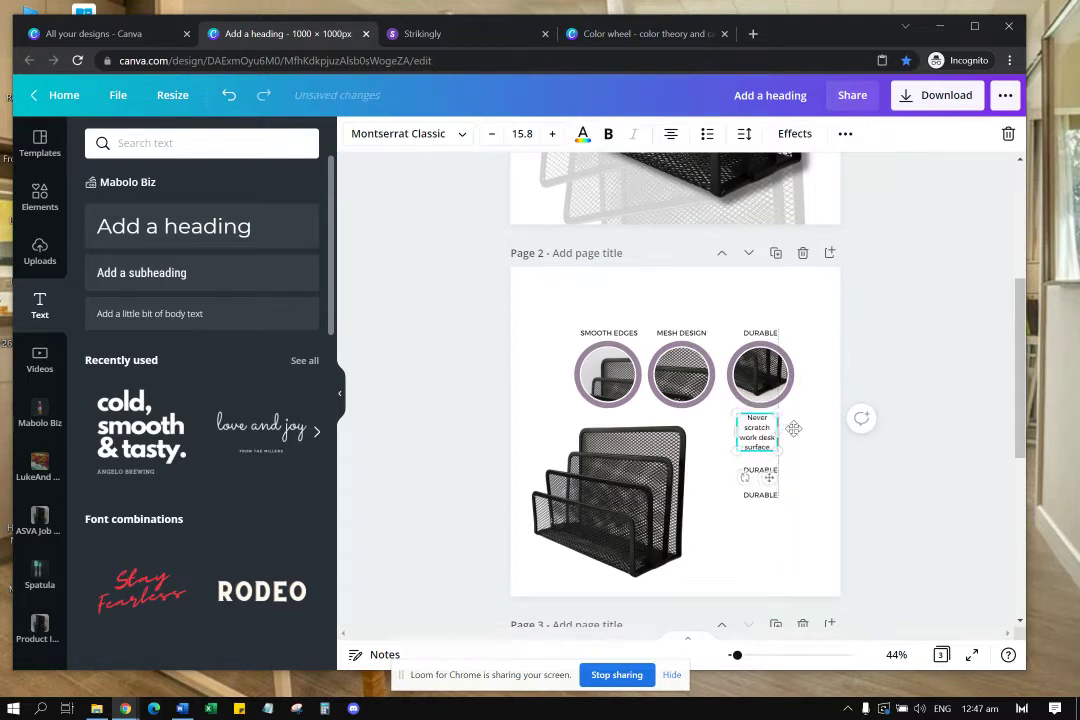
left_click_drag(770, 430, 815, 442)
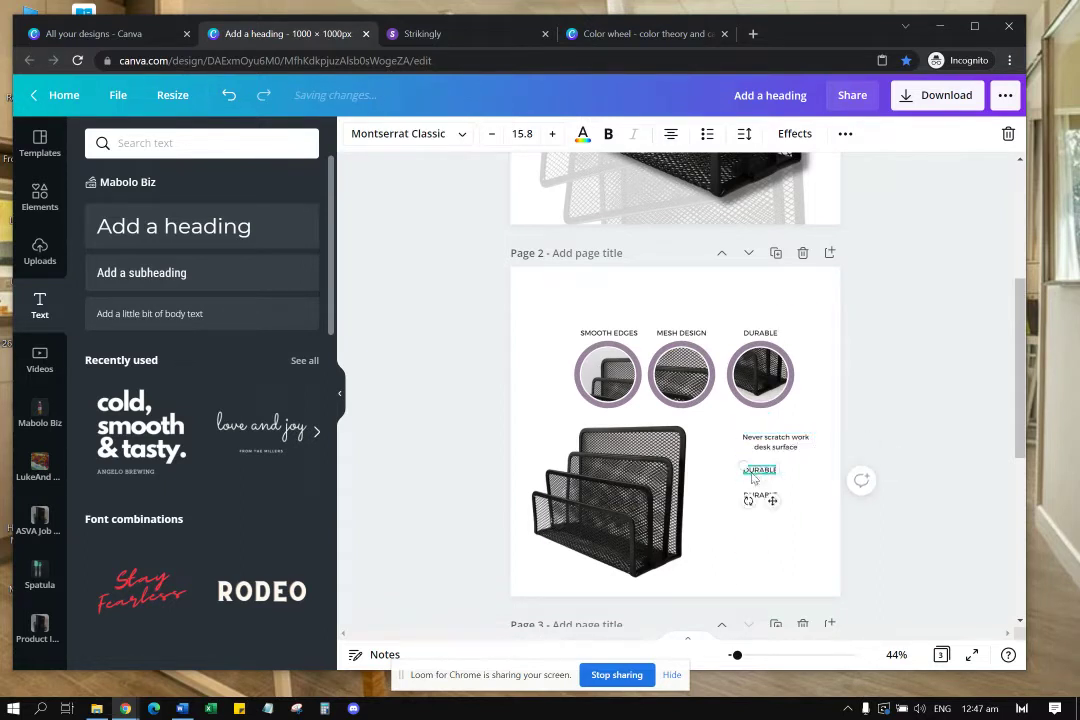
Step: Replace the middle DURABLE copy beside the cutout with "Find documents easily" and widen its text box to fit two lines
double_click(760, 469)
type("Find documen")
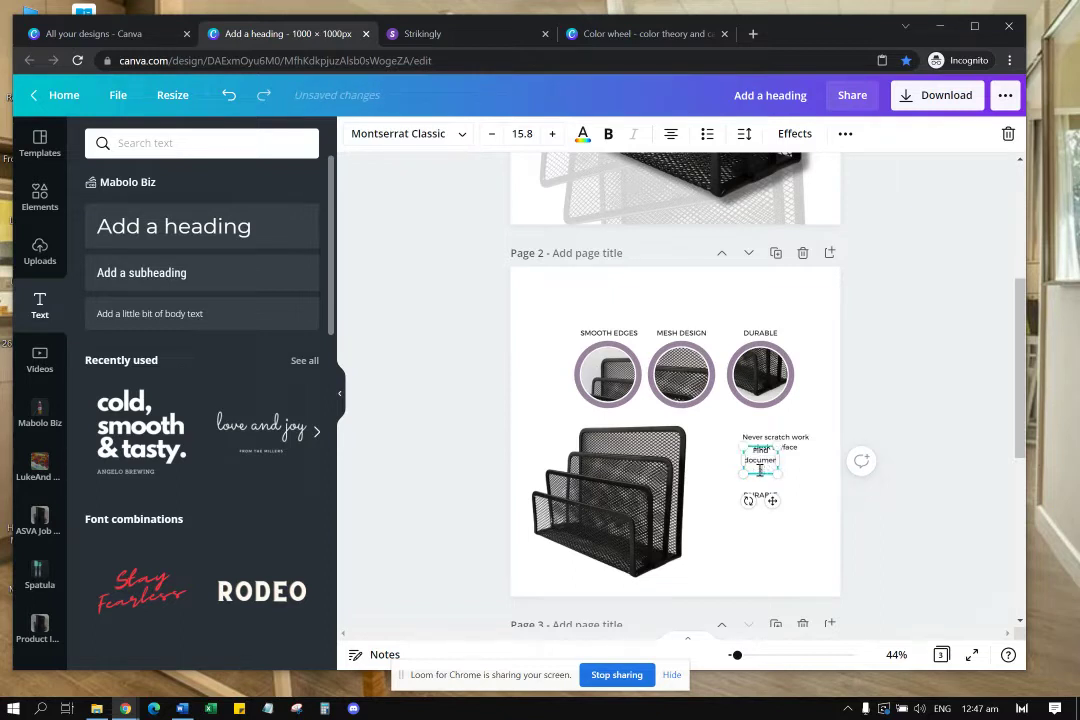
key("BackSpace")
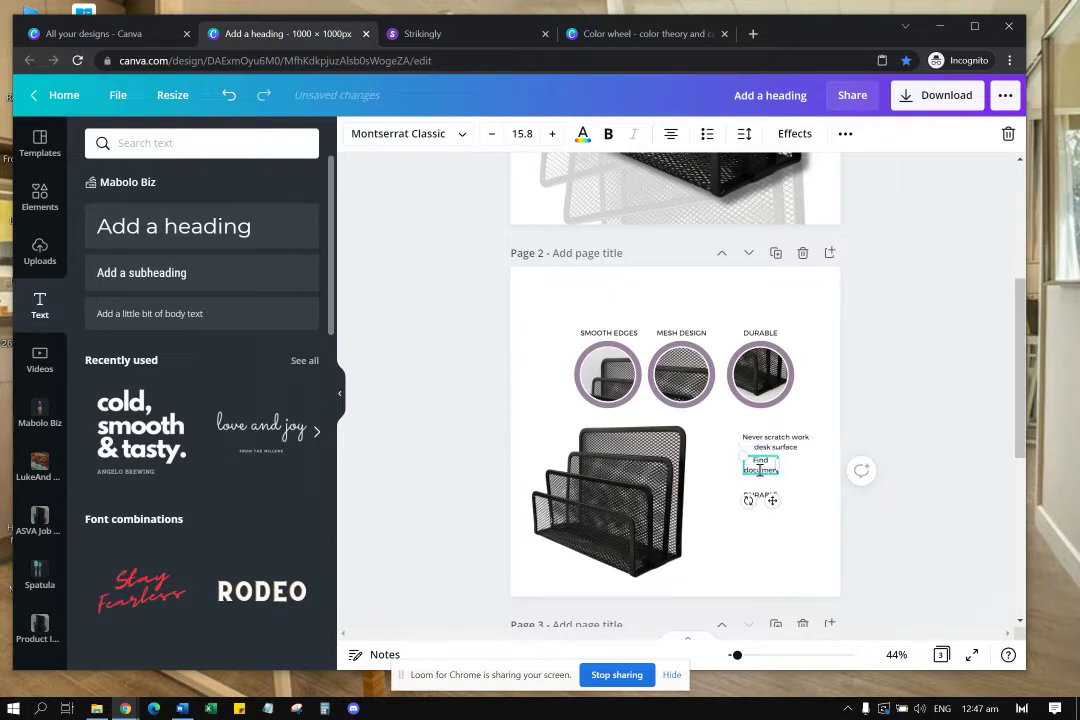
type("t")
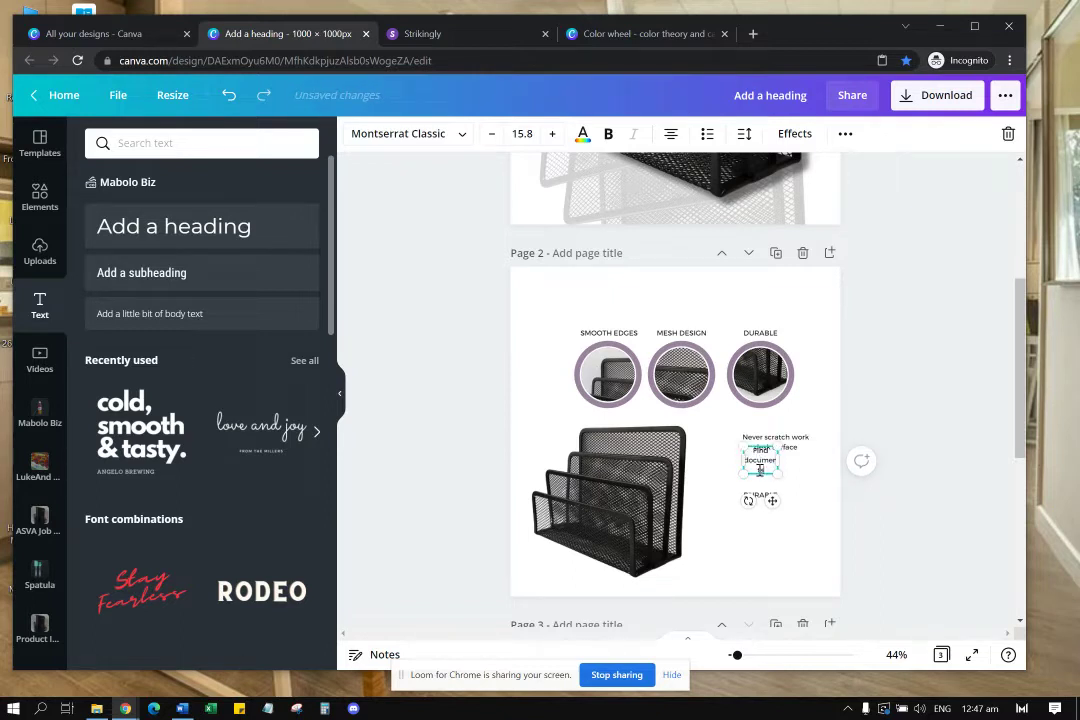
key("BackSpace")
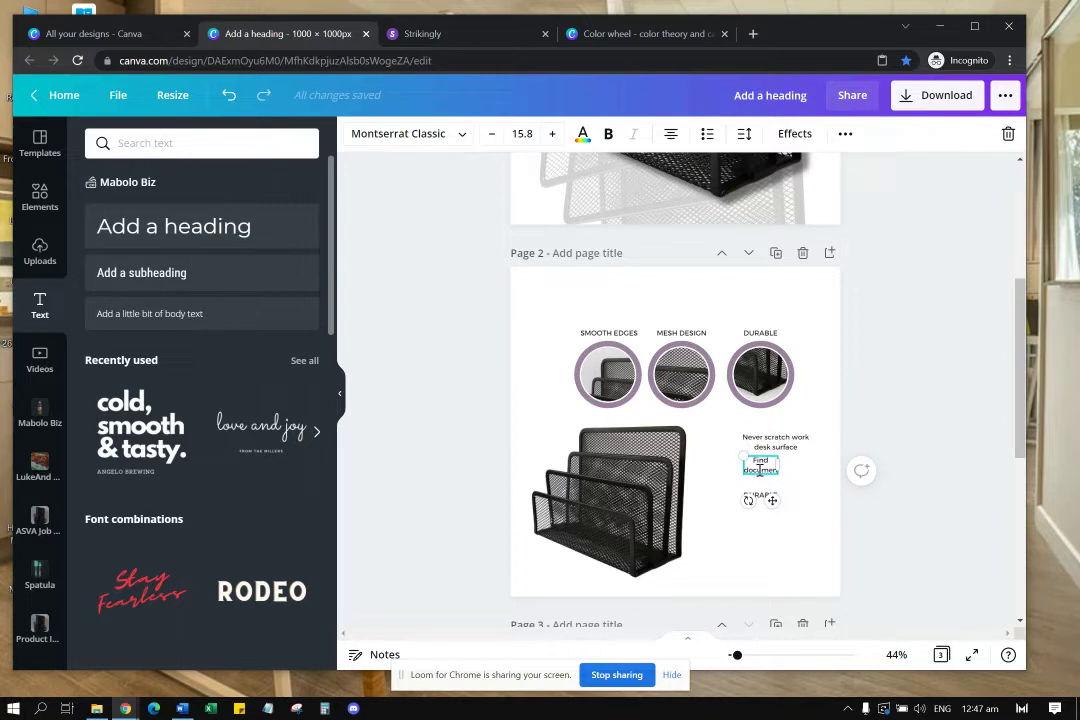
type("ts easily")
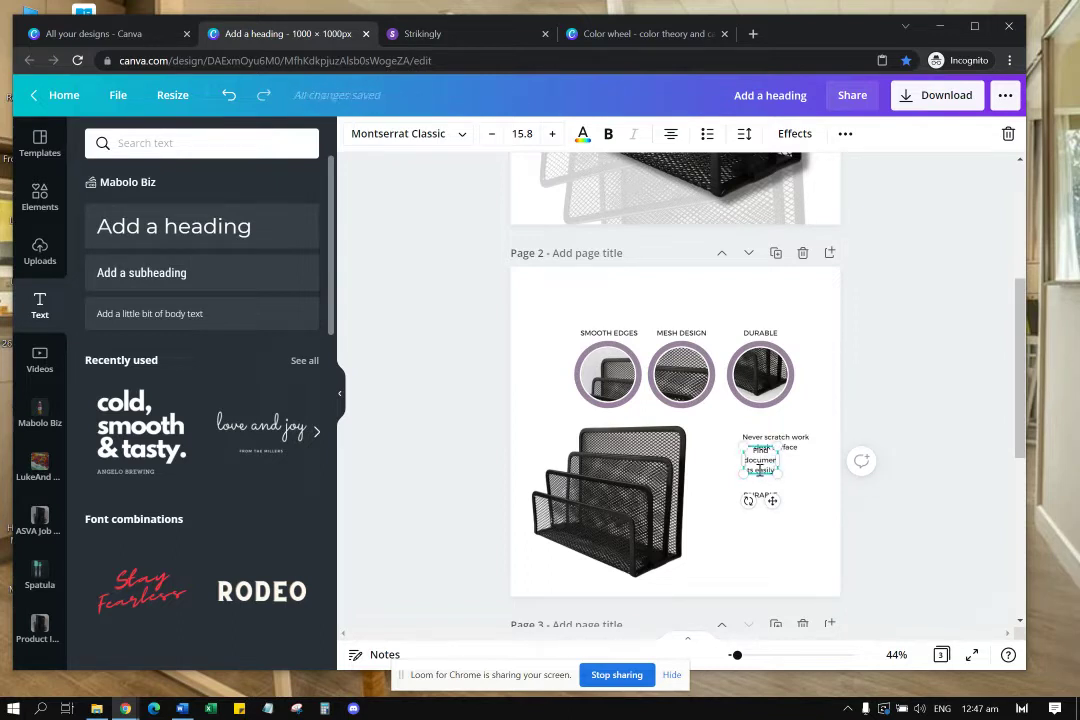
left_click_drag(781, 462, 830, 482)
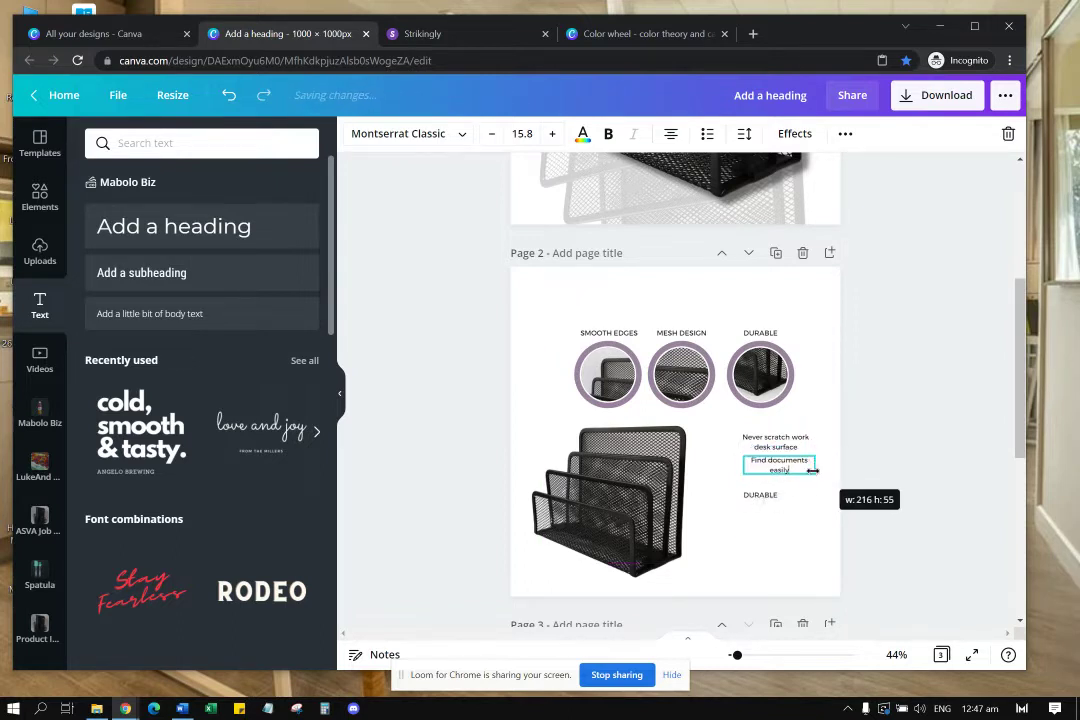
Step: Replace the lowest DURABLE copy beside the cutout with "Product does not break easily" and widen its text box to fit two lines
double_click(755, 496)
double_click(752, 496)
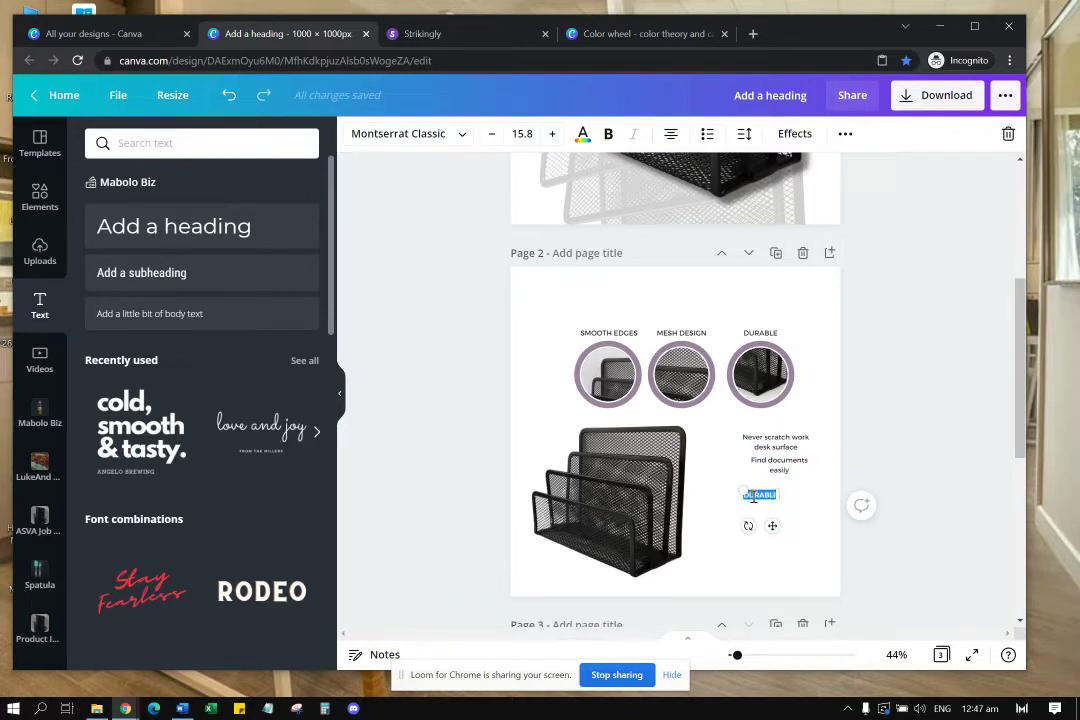
type("Product does ont brea")
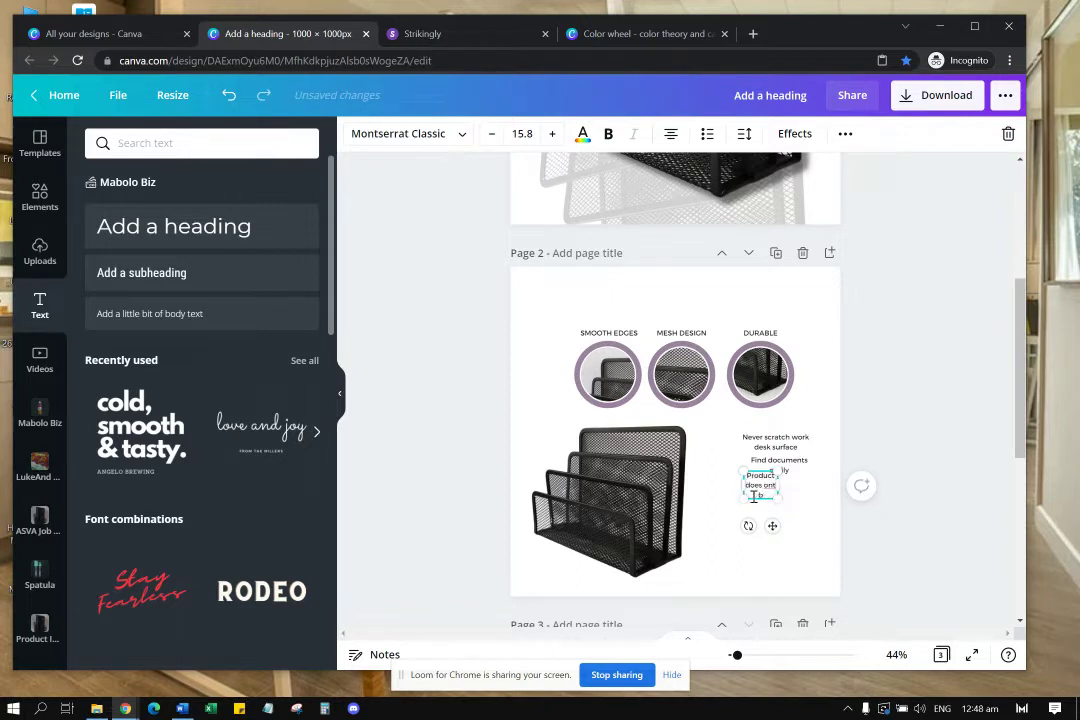
key("BackSpace")
key("BackSpace")
key("BackSpace")
type("not break easily")
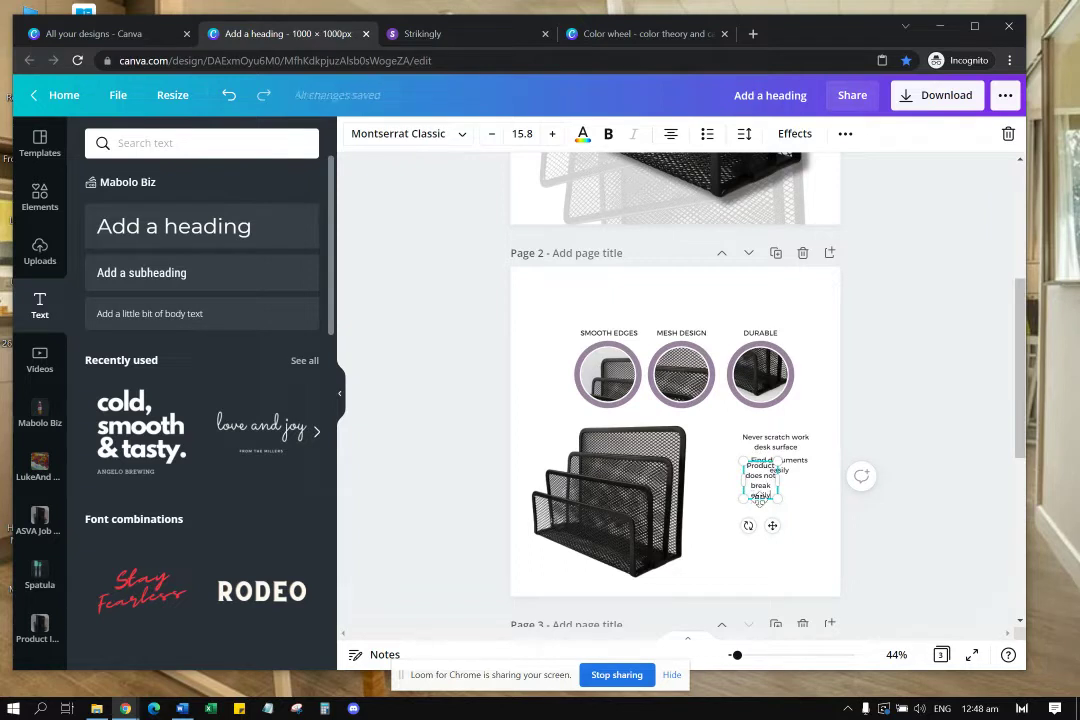
left_click_drag(779, 484, 808, 488)
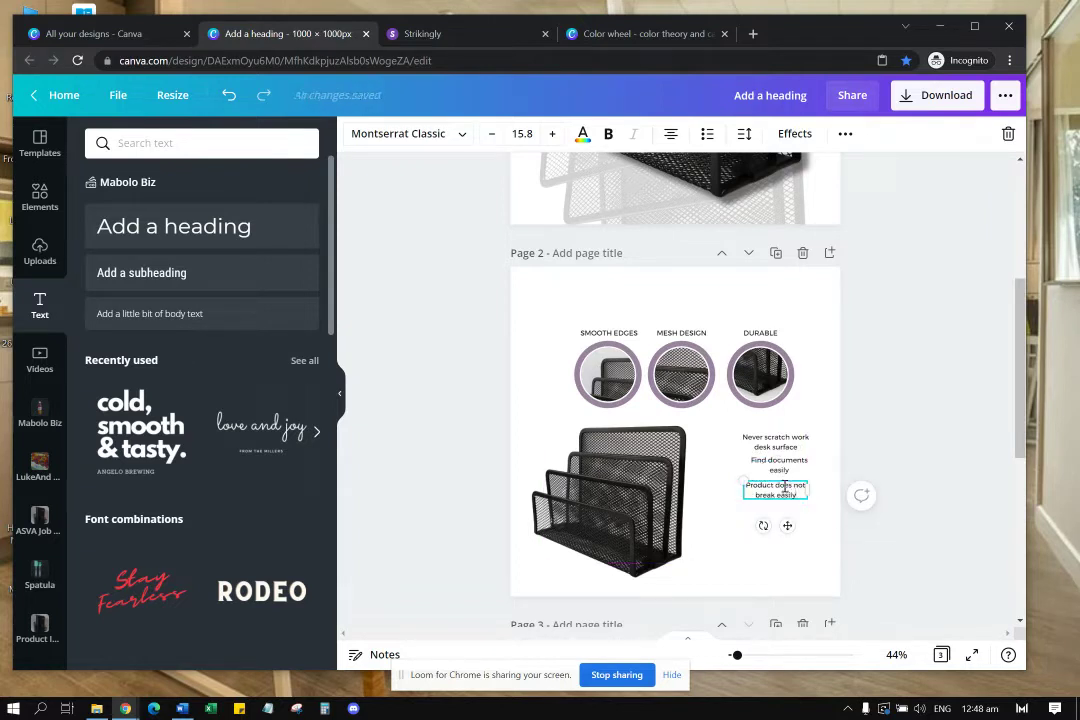
Step: Left-align the text in all three feature descriptions beside the cutout
left_click(787, 463)
left_click(787, 445, "shift")
left_click(790, 489, "shift")
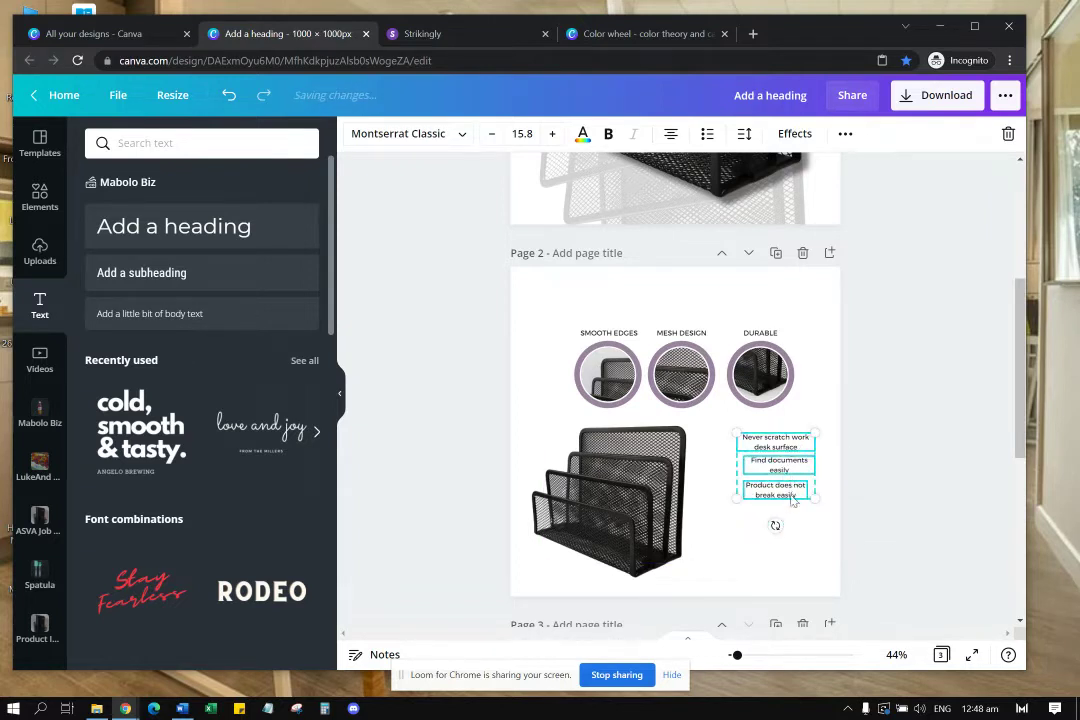
key("ctrl+shift+l")
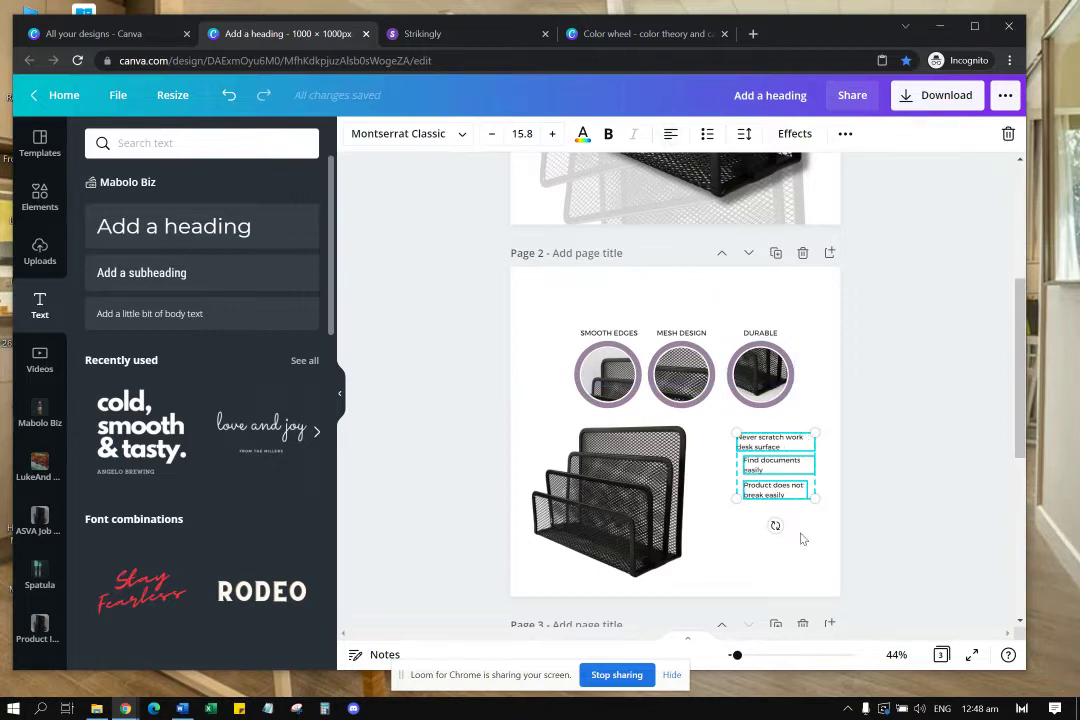
left_click(801, 539)
Step: Line up the left edges of the three feature descriptions and space them further apart vertically
mouse_move(778, 464)
left_mouse_down()
mouse_move(769, 462)
mouse_move(772, 512)
mouse_move(768, 482)
left_mouse_up()
left_click(772, 490)
mouse_move(766, 449)
left_mouse_down()
mouse_move(764, 481)
mouse_move(763, 472)
left_mouse_up()
left_click(788, 543)
left_click(771, 512)
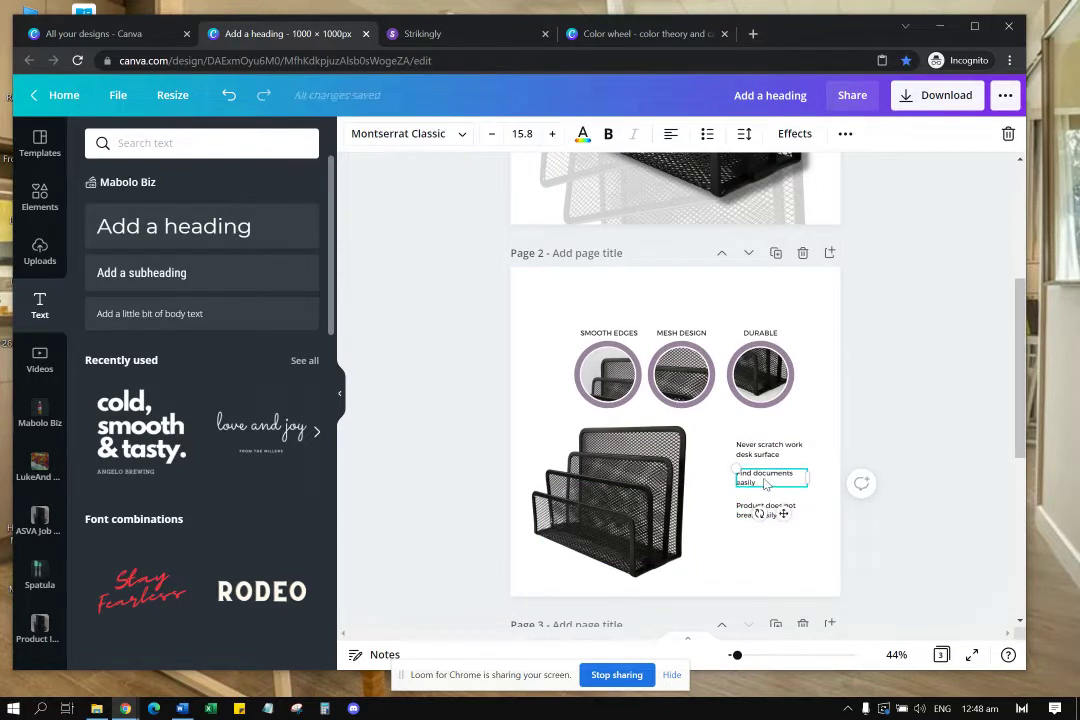
Step: Group the three feature descriptions and move the group slightly up and left, closer to the organizer cutout
left_click_drag(736, 653, 738, 655)
left_click(786, 592)
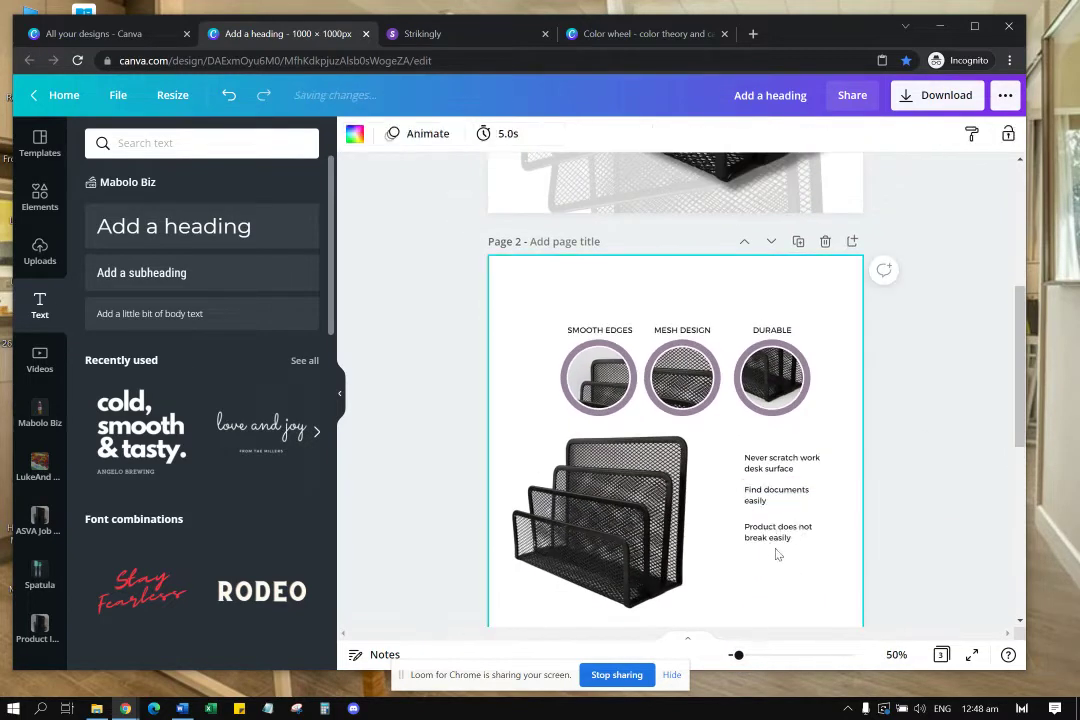
left_click(775, 532)
left_click(768, 498, "shift")
left_click(772, 465, "shift")
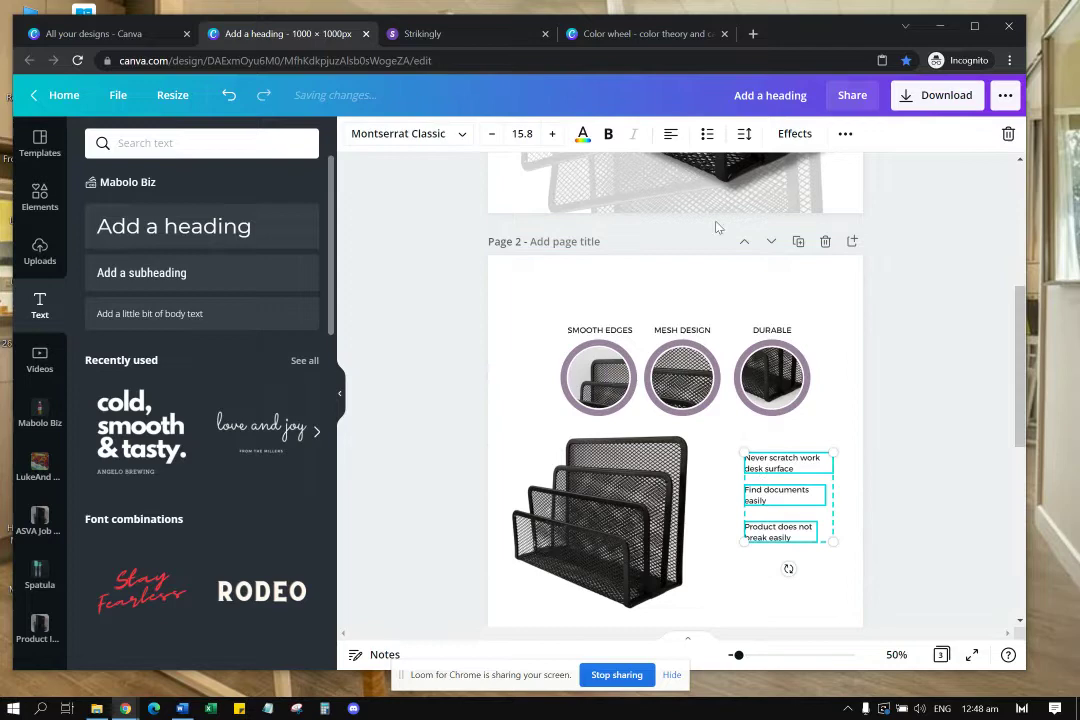
left_click(845, 133)
left_click(645, 169)
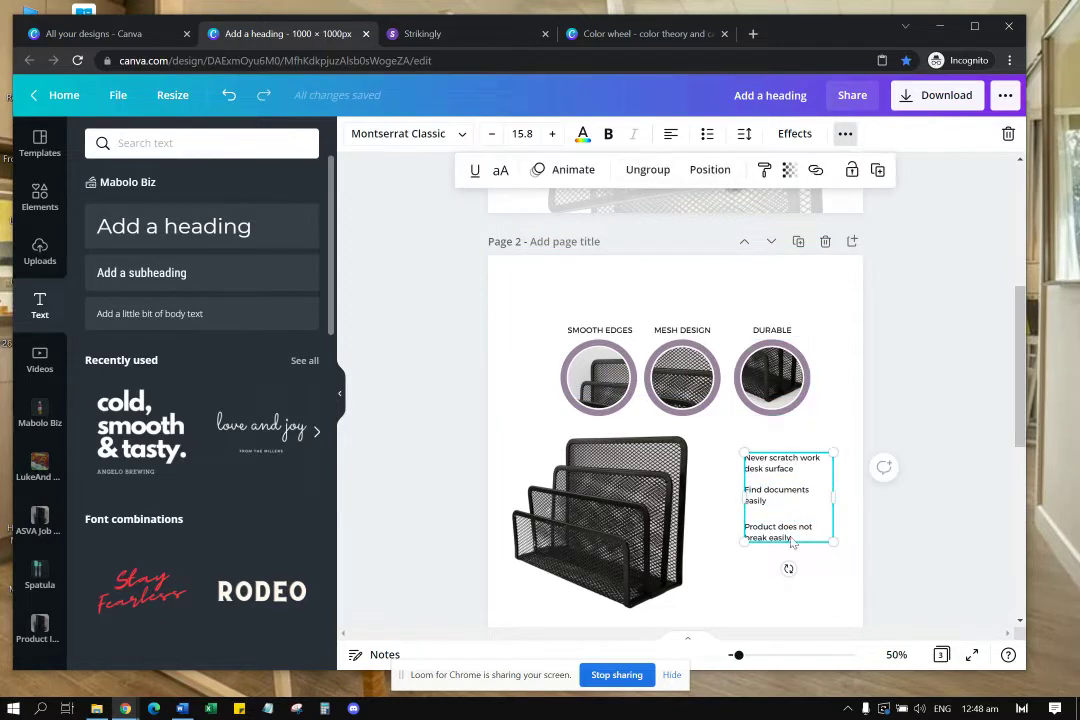
left_click_drag(817, 523, 791, 511)
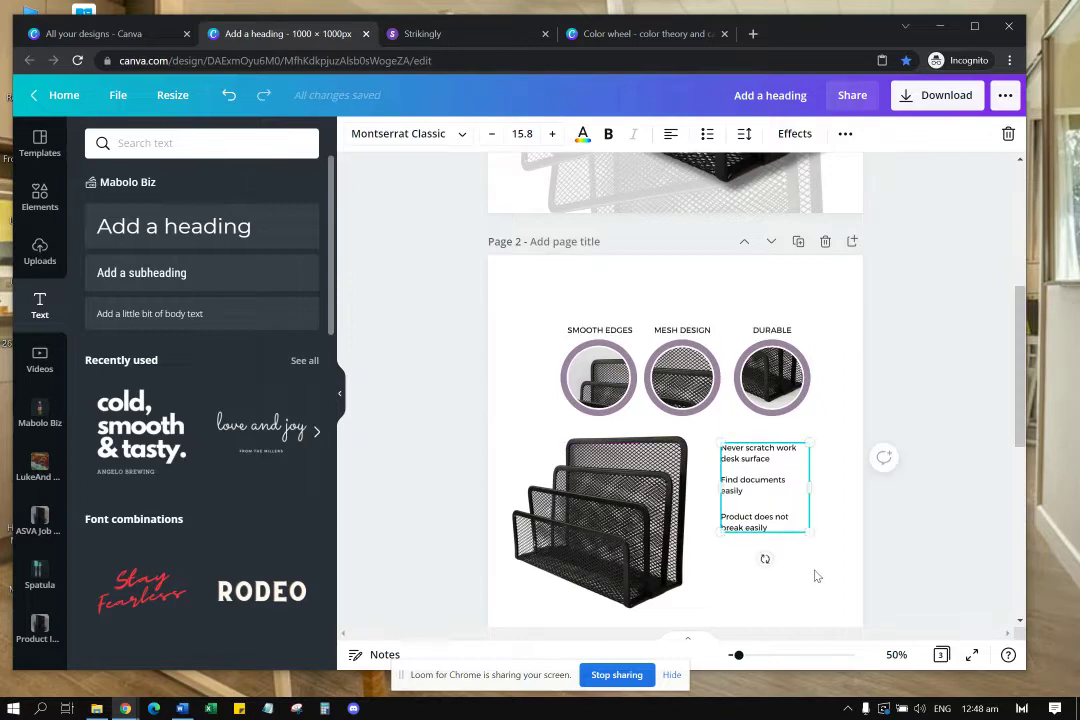
left_click(815, 573)
Step: Scale down the organizer cutout to about half the page width so its frame clears the captioned circles
left_click(774, 380)
left_click_drag(843, 404, 563, 334)
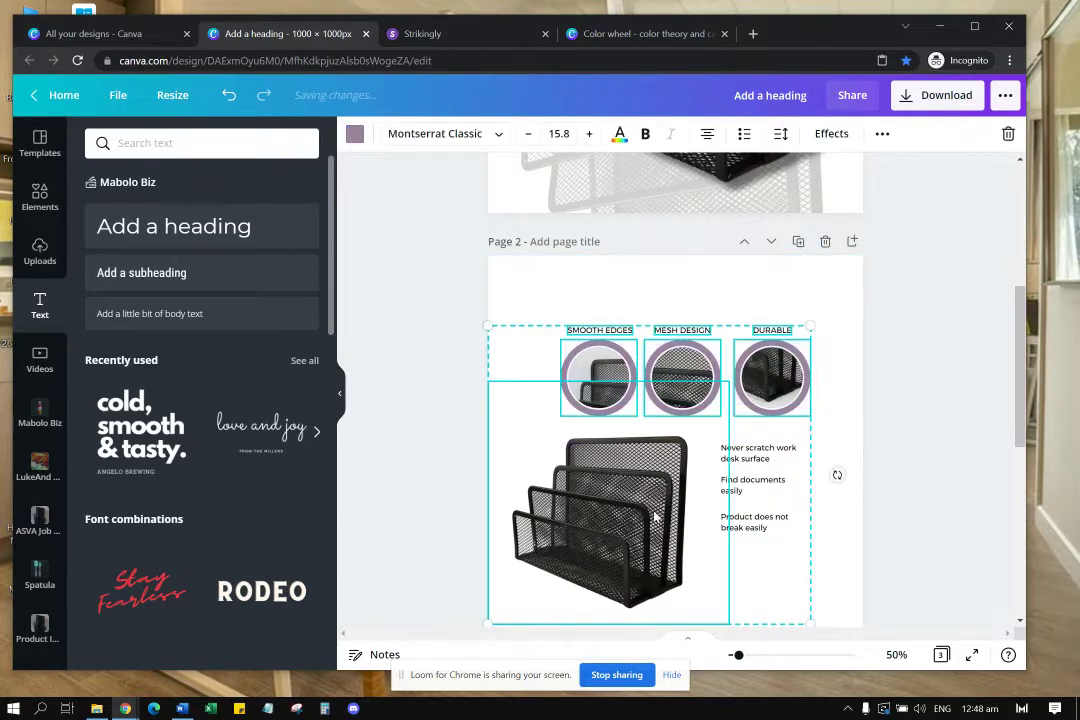
left_click(712, 400)
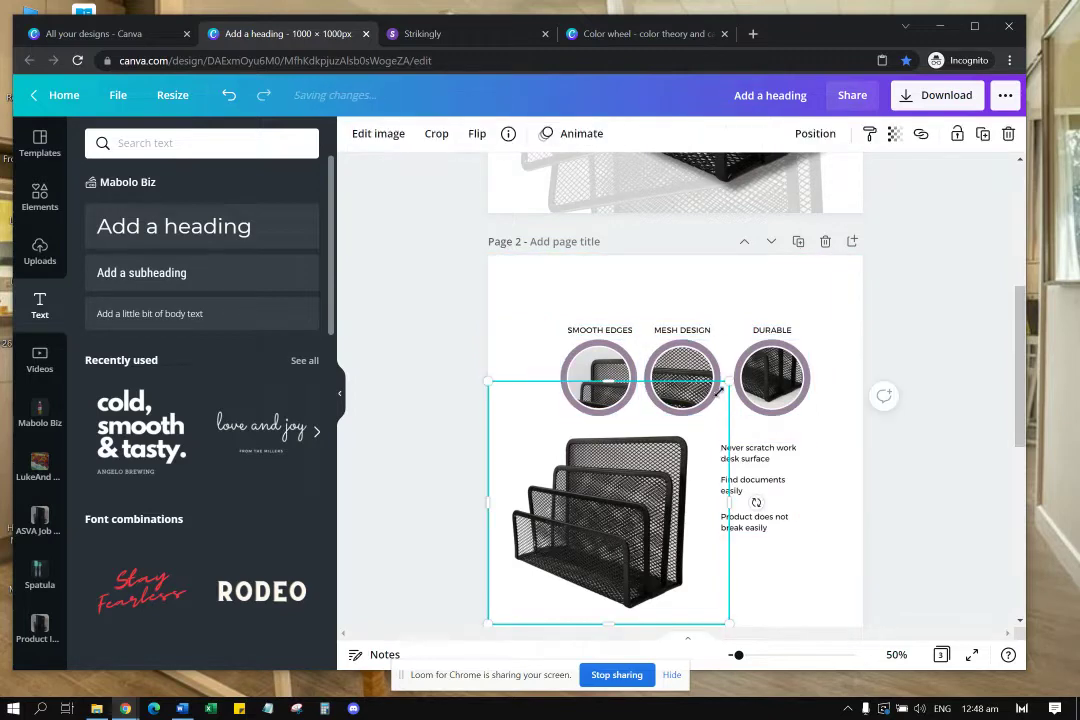
left_click_drag(729, 380, 676, 437)
Step: Group the three captioned circles and scale the group down to about 60% of the page width, shifted left
left_click_drag(825, 433, 800, 415)
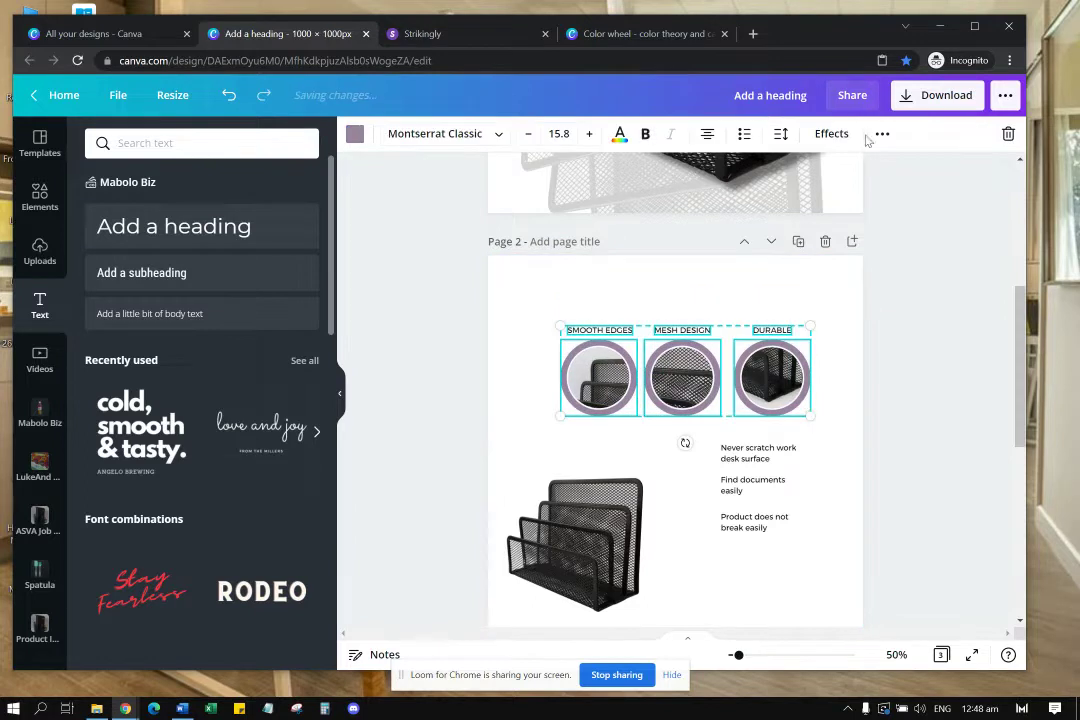
left_click(882, 133)
left_click(688, 175)
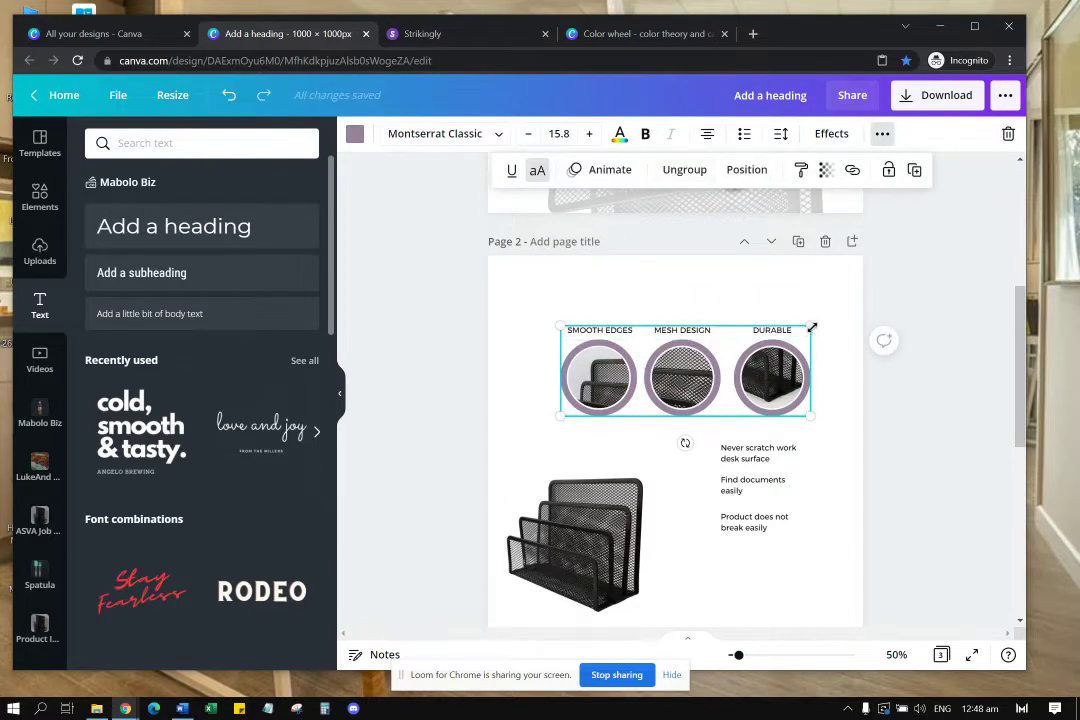
left_click_drag(812, 327, 737, 360)
Step: Enlarge the organizer cutout to about 60% of the page width and position it beside the feature descriptions
left_click(632, 442)
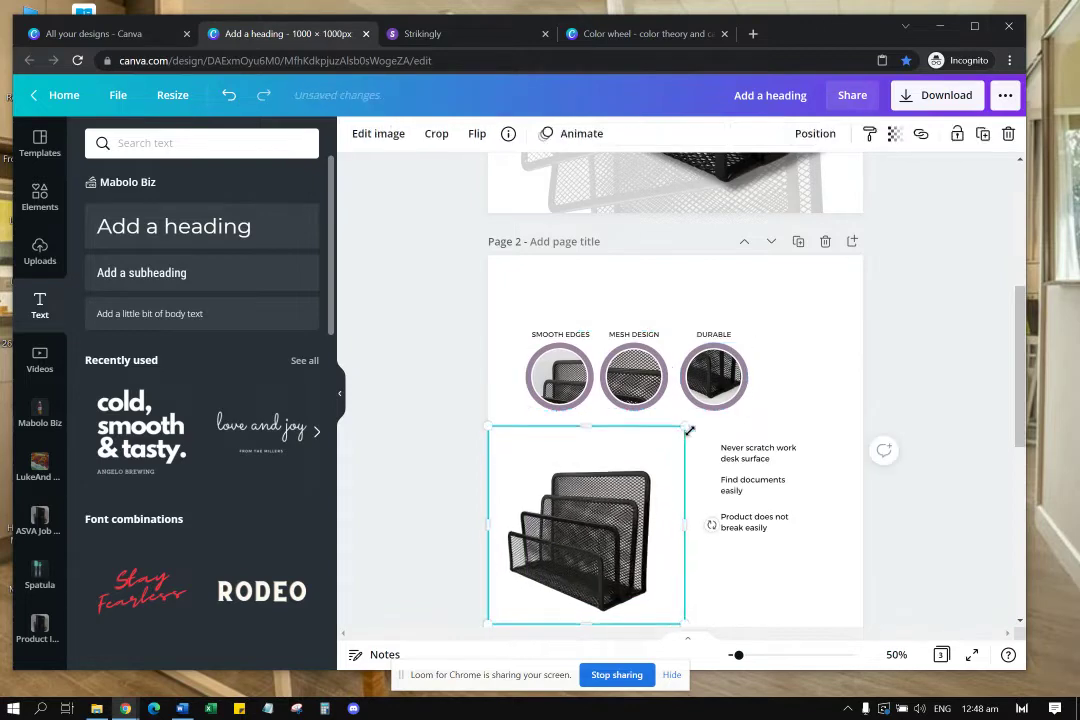
left_click_drag(690, 430, 701, 419)
mouse_move(651, 506)
left_mouse_down()
mouse_move(656, 485)
mouse_move(656, 501)
left_mouse_up()
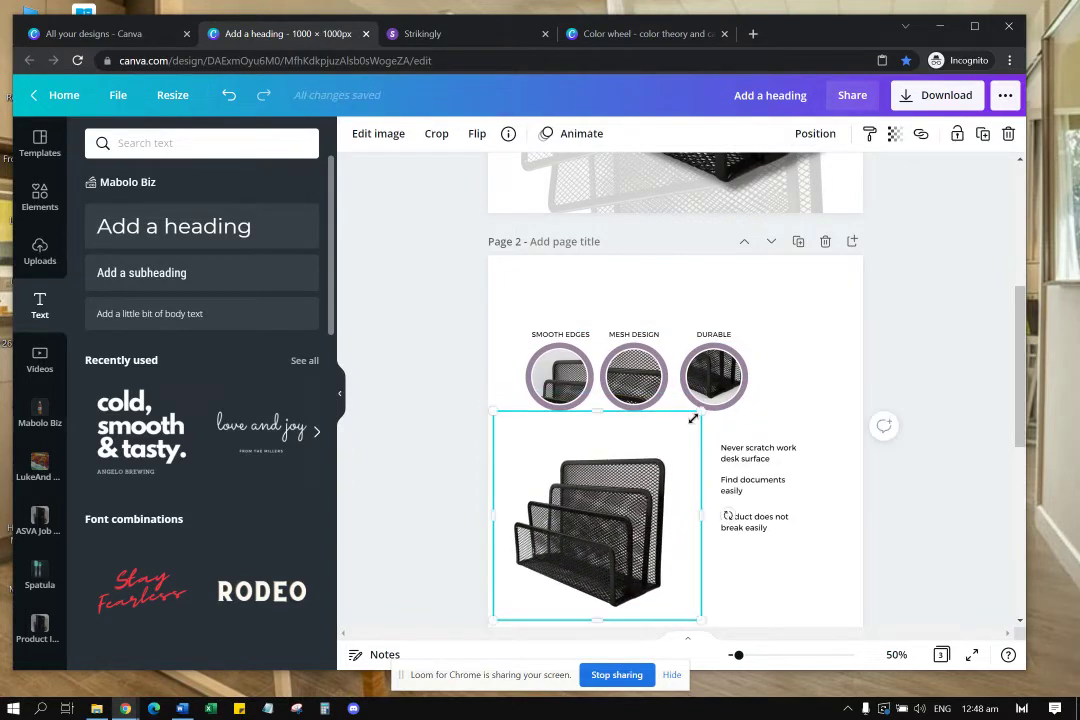
left_click_drag(698, 414, 716, 396)
left_click_drag(663, 482, 670, 492)
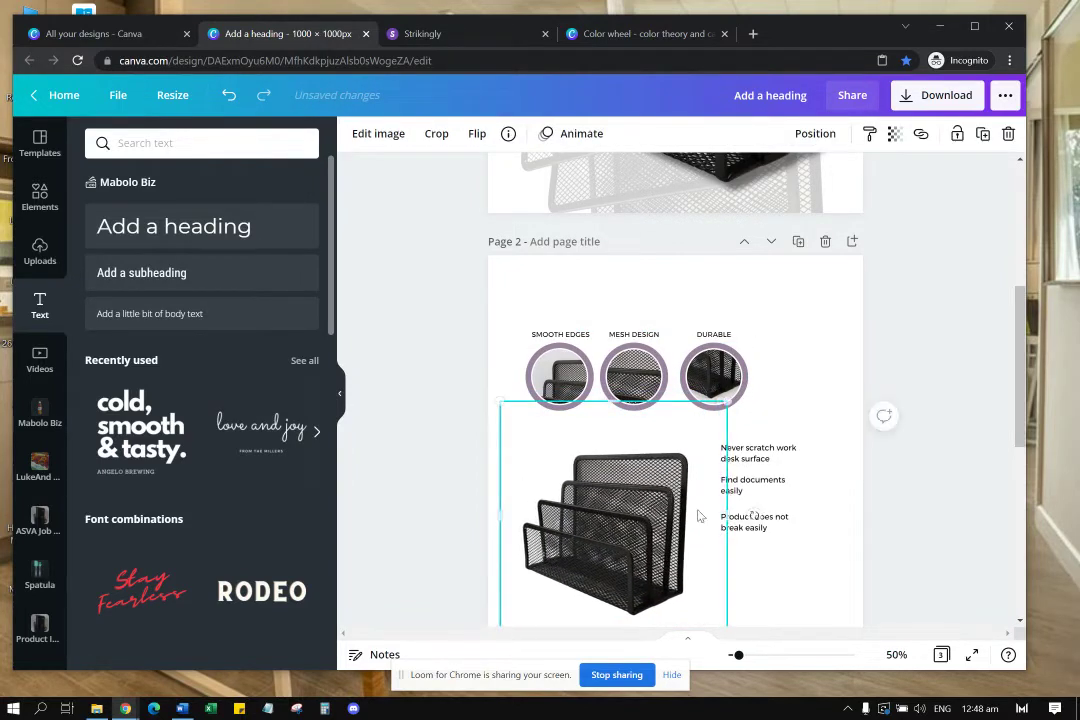
left_click(795, 557)
Step: Nudge the organizer cutout slightly up and left, and lower the group of captioned circles to just above it
scroll(822, 506, "down", 1)
scroll(818, 510, "up", 1)
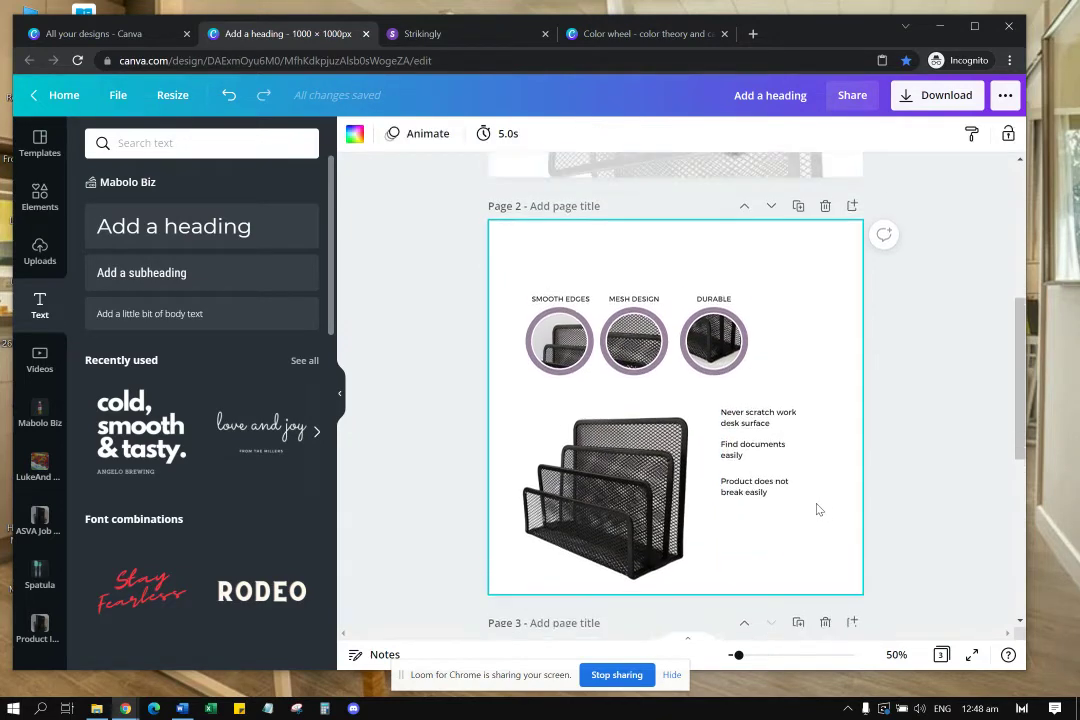
scroll(818, 510, "up", 1)
left_click(646, 506)
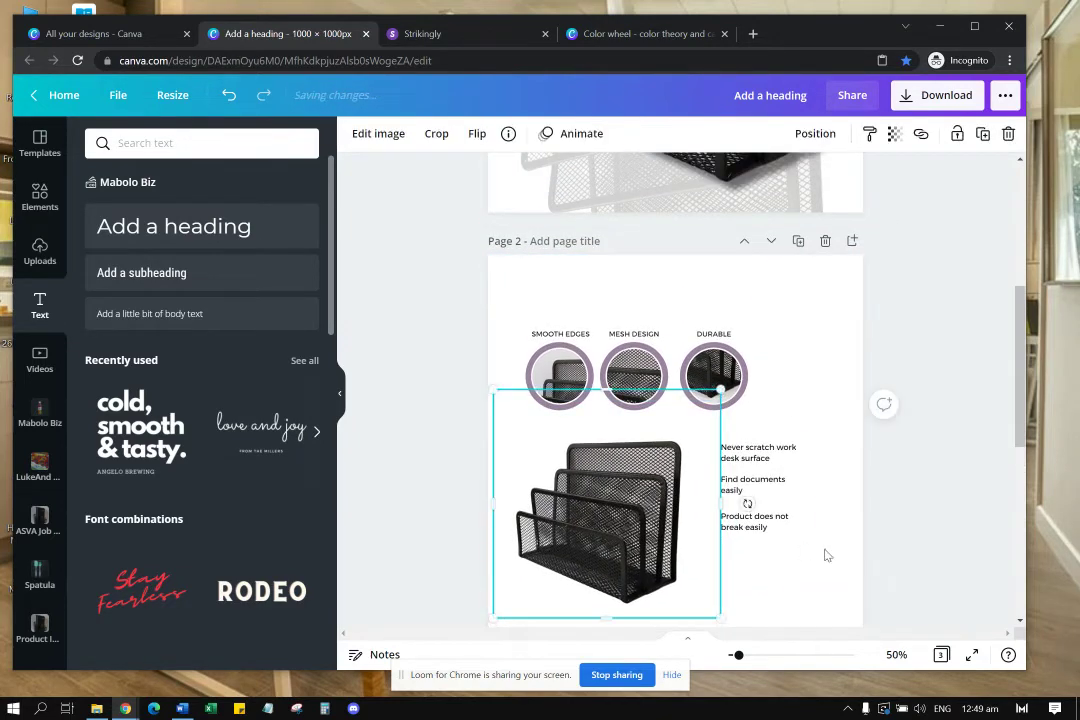
left_click(827, 555)
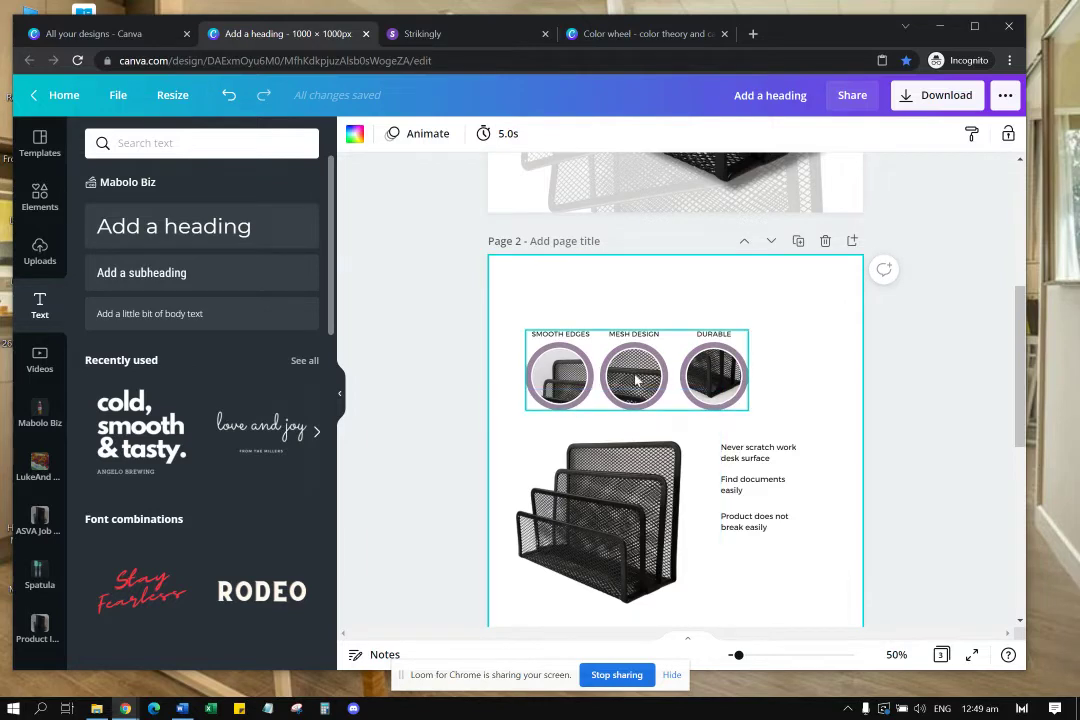
left_click_drag(634, 376, 634, 395)
left_click(792, 403)
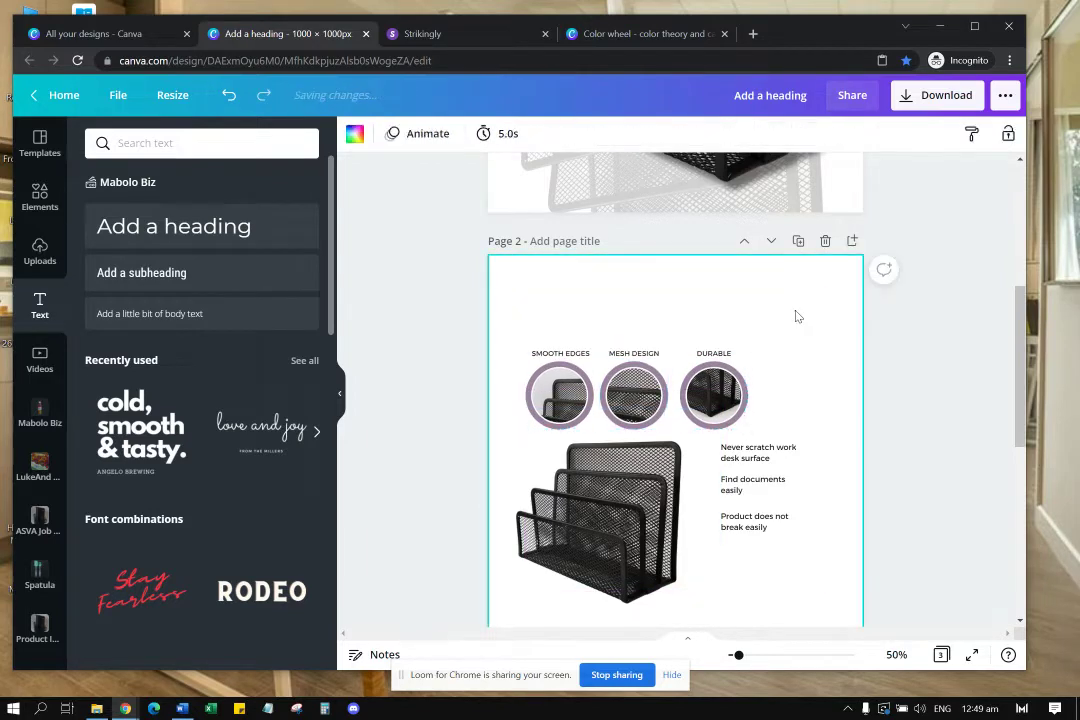
Step: Add the headline text "ORGANIZE YOUR DOCUMENTS LIKE A PRO" to page 2 and place it above the captioned circles
key("t")
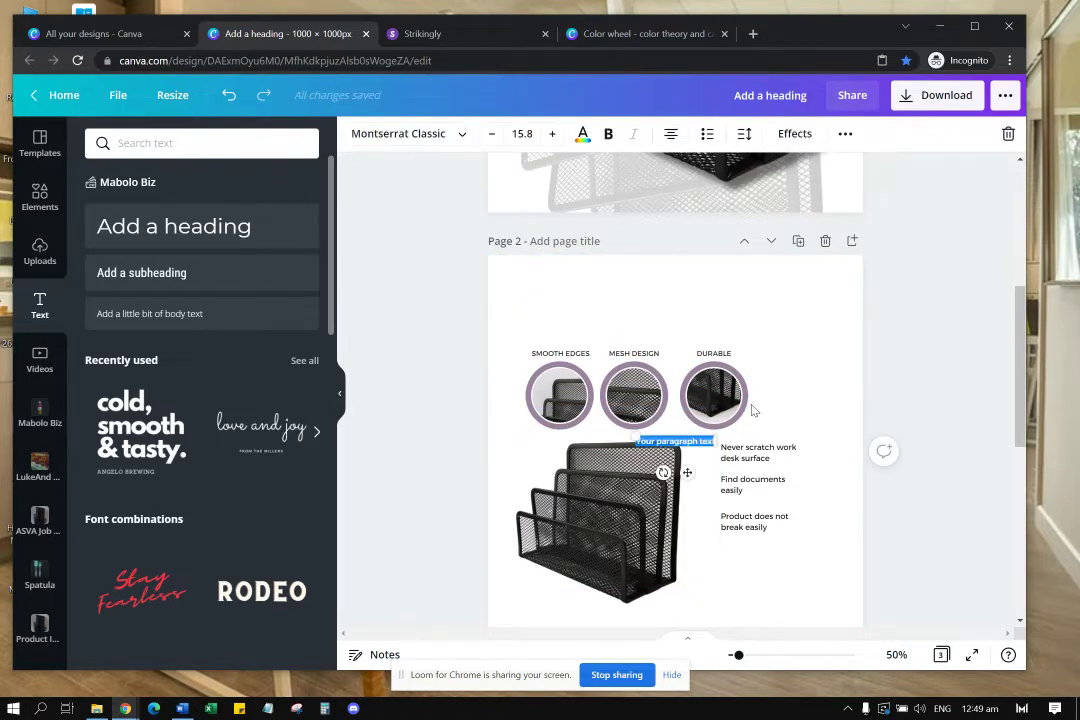
key("BackSpace")
key("BackSpace")
key("BackSpace")
type("THE EC")
key("BackSpace")
type("XC")
key("BackSpace")
type("ORGAN")
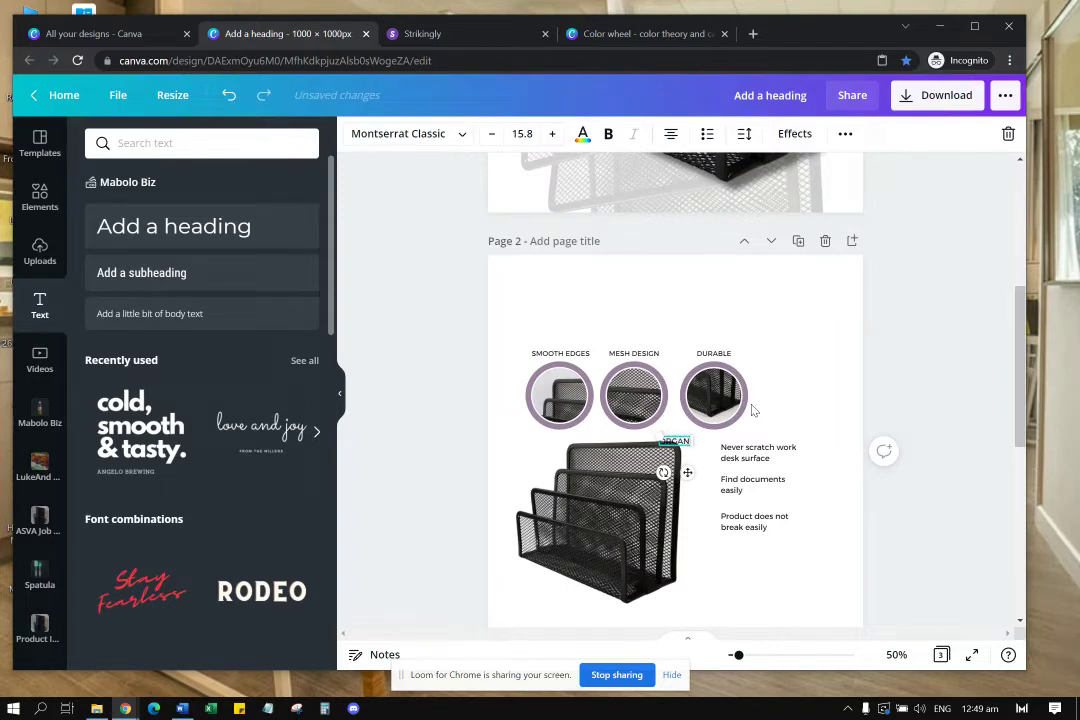
type("IZE YOUR DO")
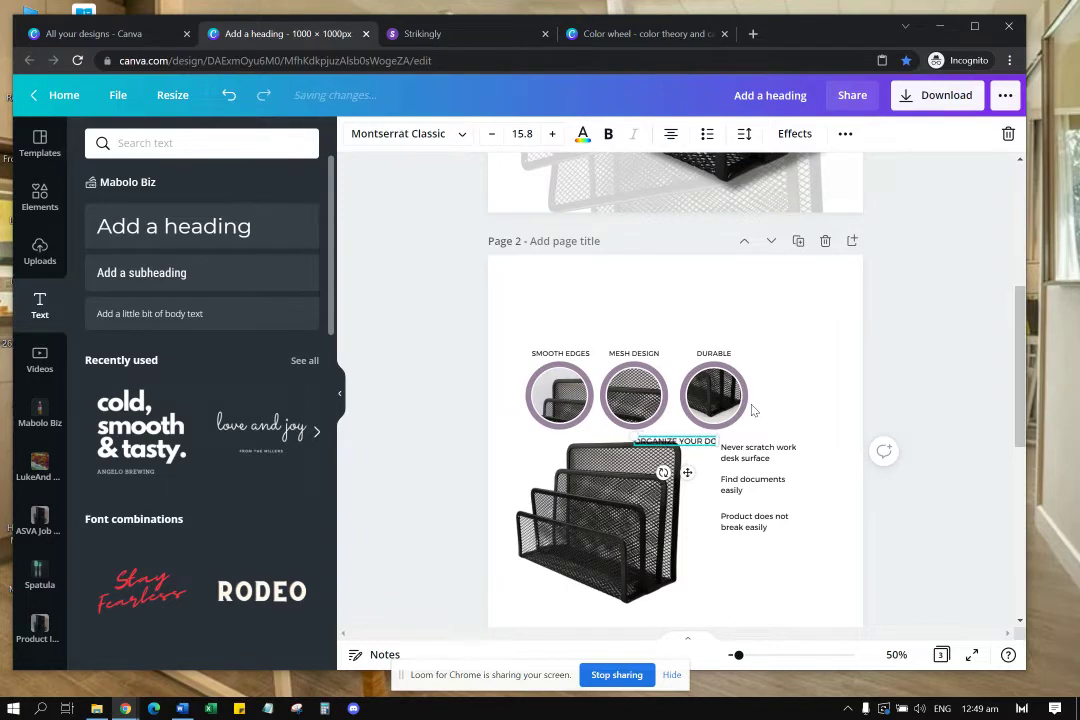
type("CUMENTS LIKE A PRO")
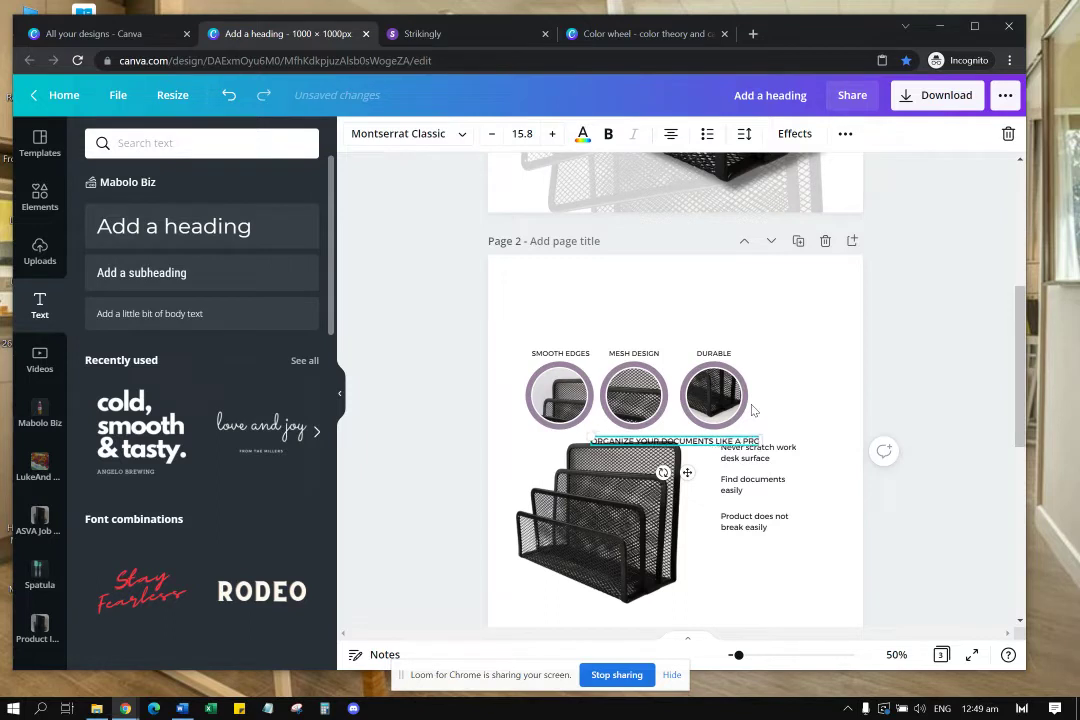
left_click_drag(687, 472, 643, 322)
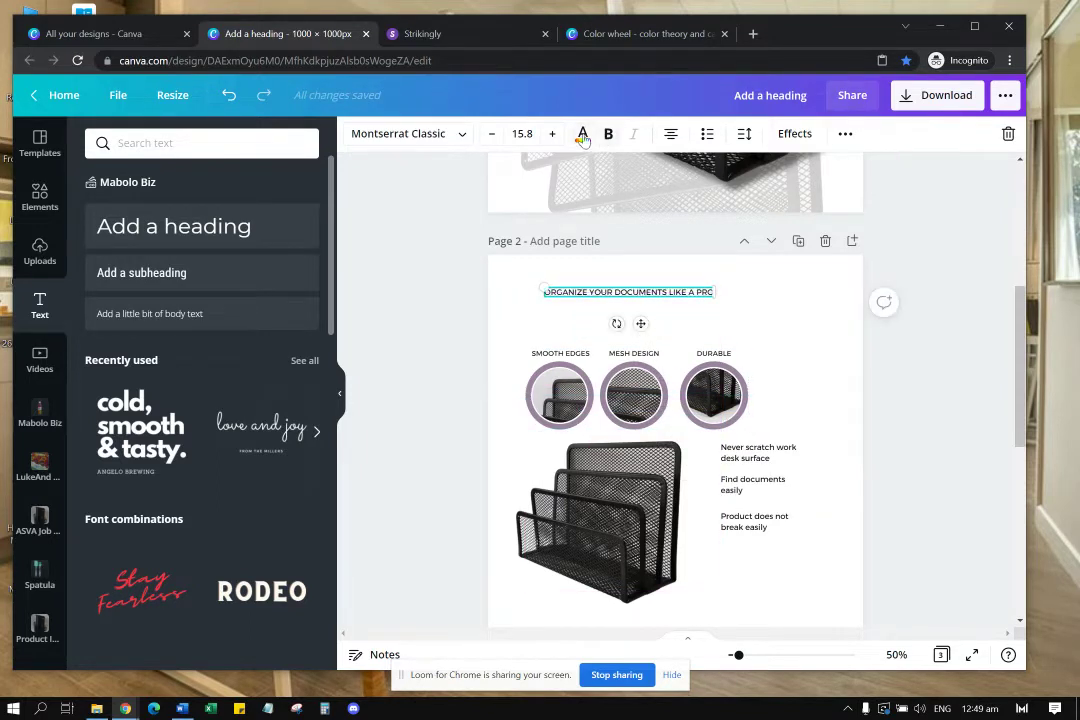
Step: Set the headline's font size to 21.8 and center it horizontally near the top of page 2
left_click(551, 134)
left_click(551, 134)
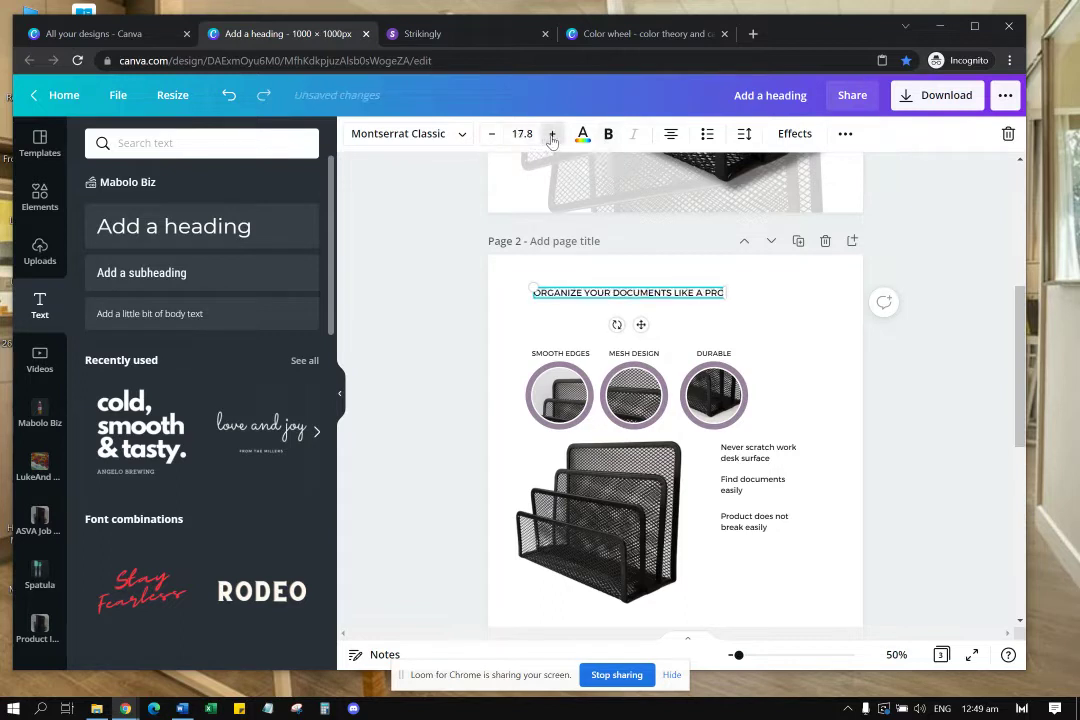
left_click(551, 134)
left_click(551, 134)
left_click(551, 134)
left_click(551, 134)
left_click(834, 353)
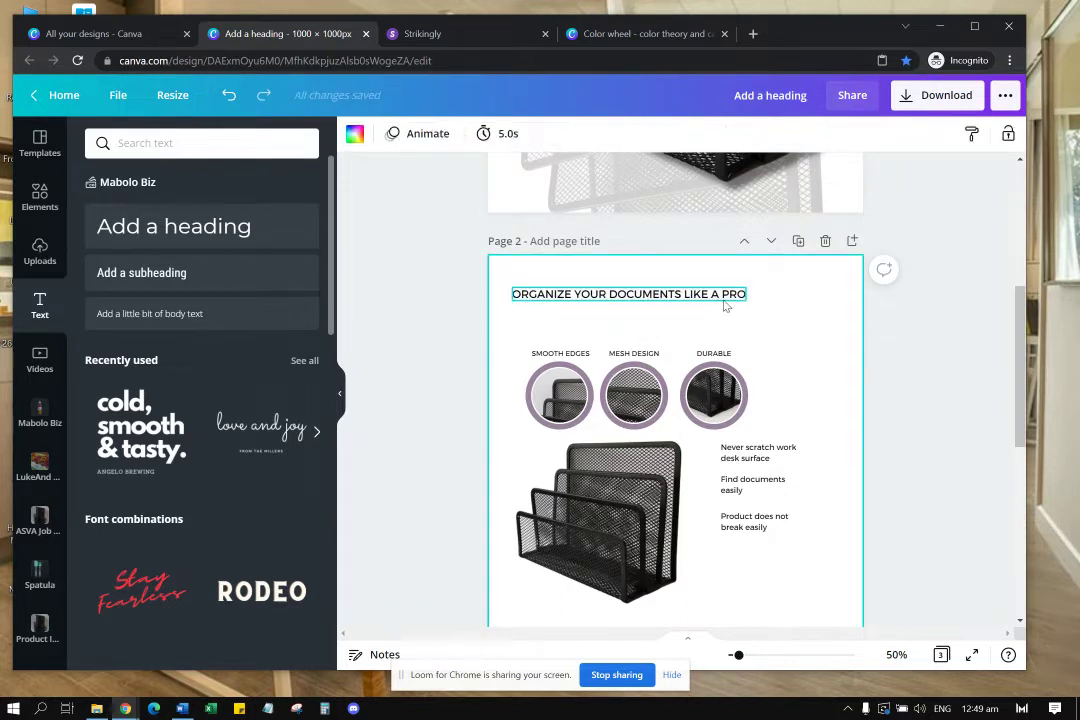
left_click_drag(726, 301, 767, 306)
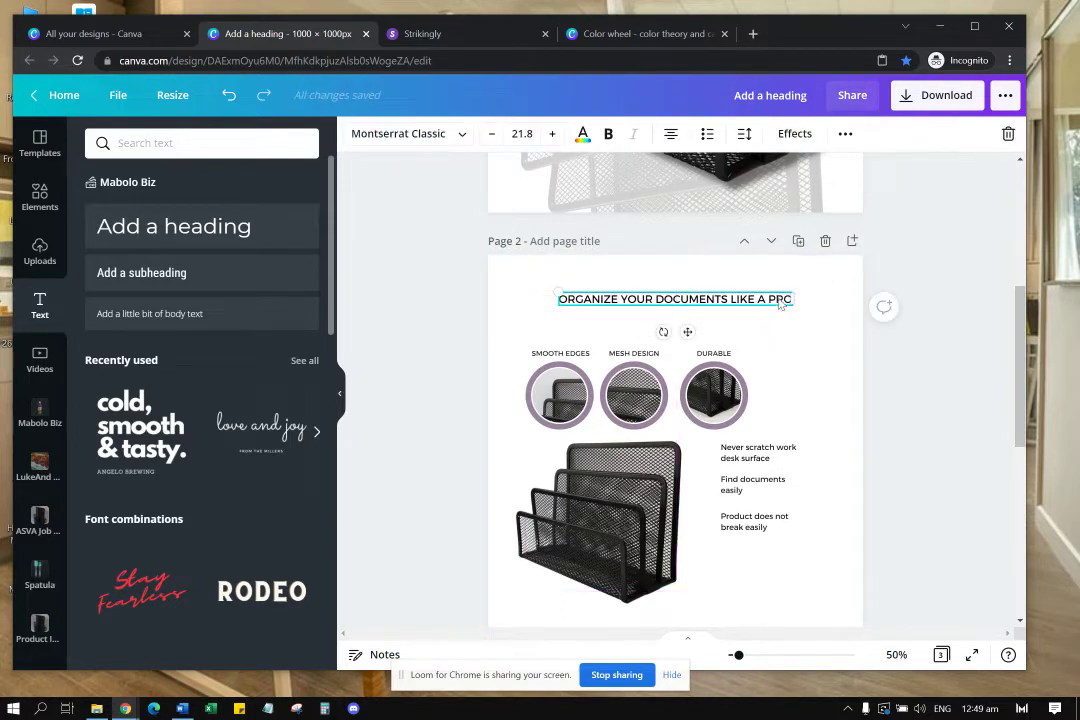
left_click(796, 321)
left_click(778, 304)
left_click(815, 302)
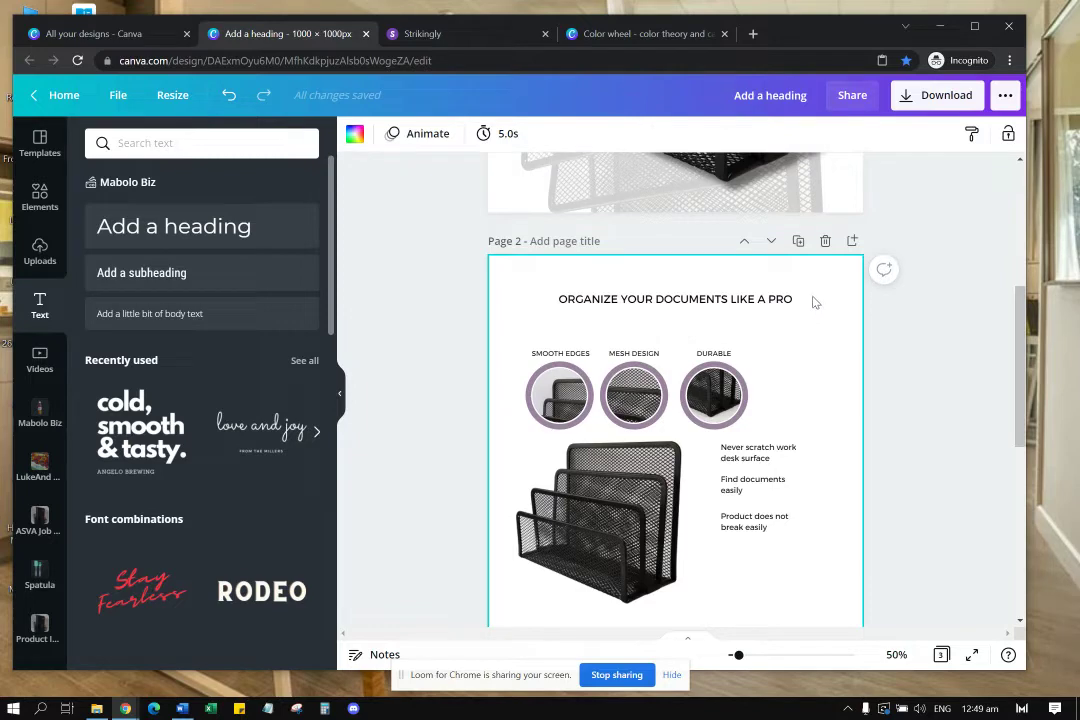
key("shift+r")
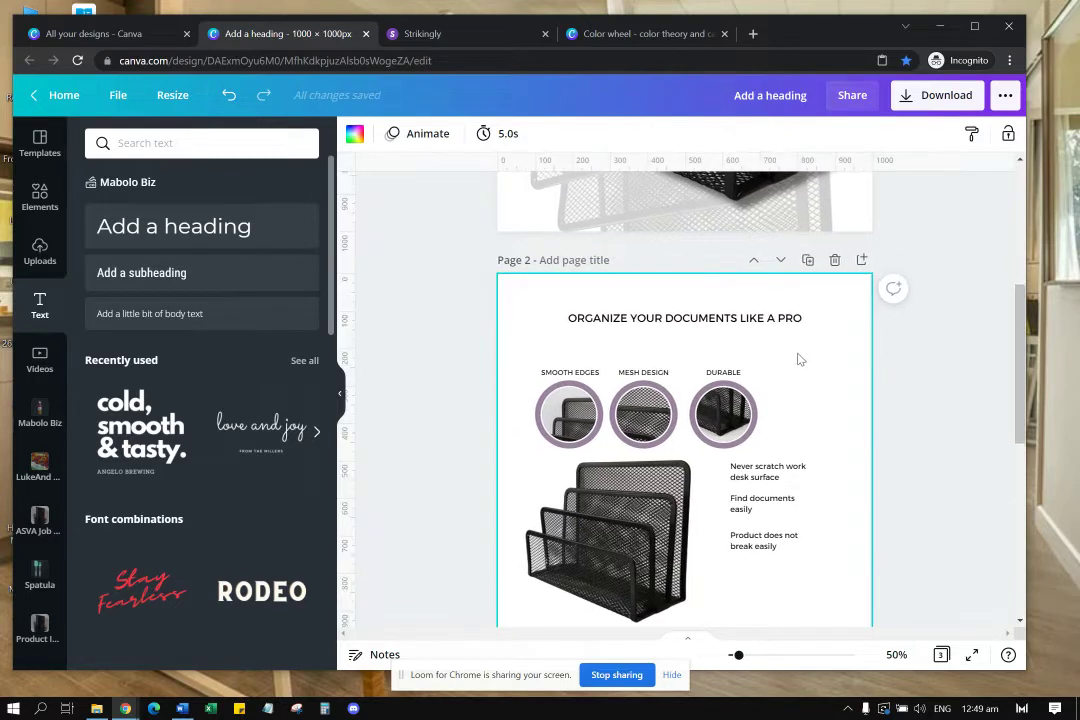
scroll(796, 345, "down", 3)
key("shift+r")
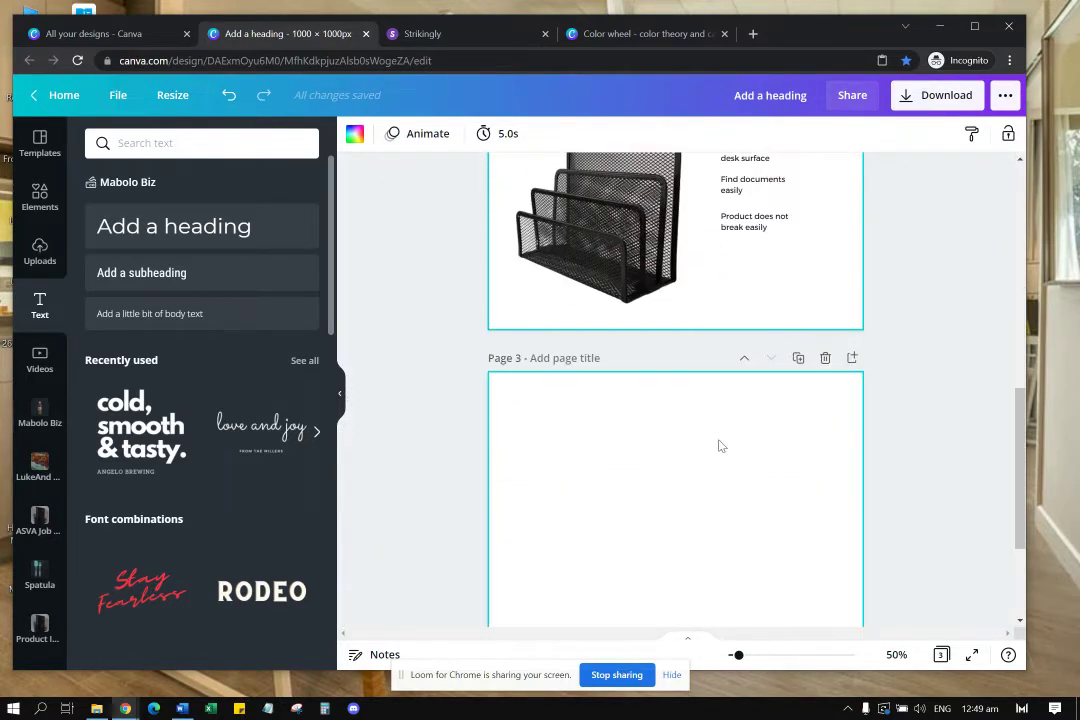
left_click(718, 444)
left_click(200, 138)
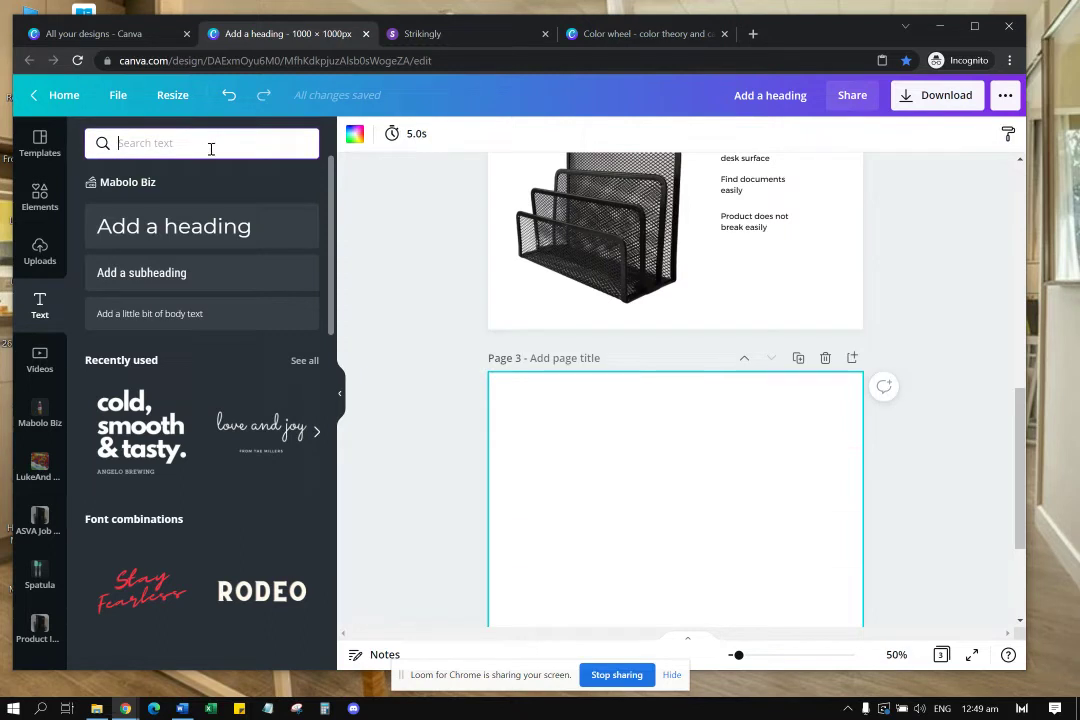
type("R")
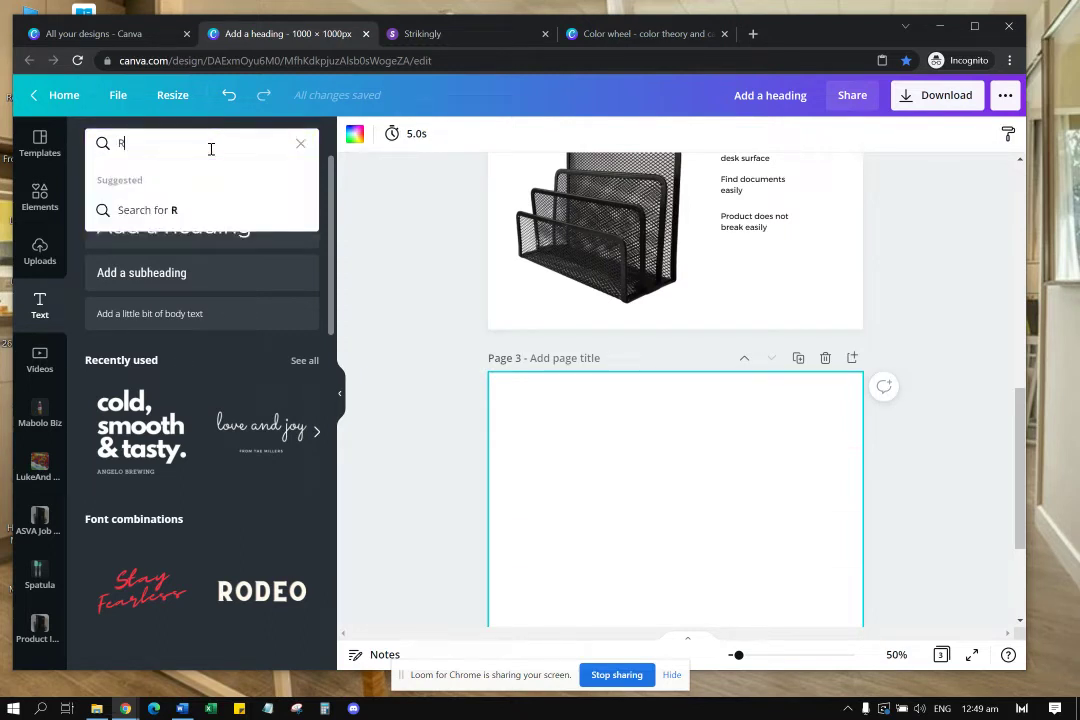
key("BackSpace")
type("REC")
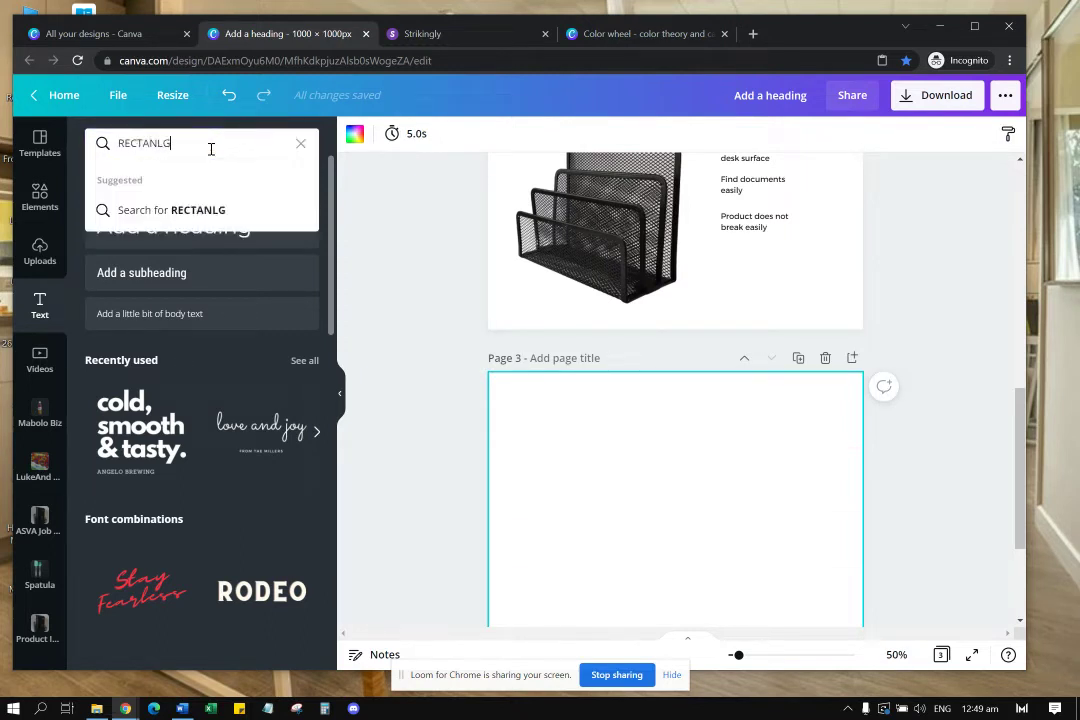
type("TANGLE")
key("Return")
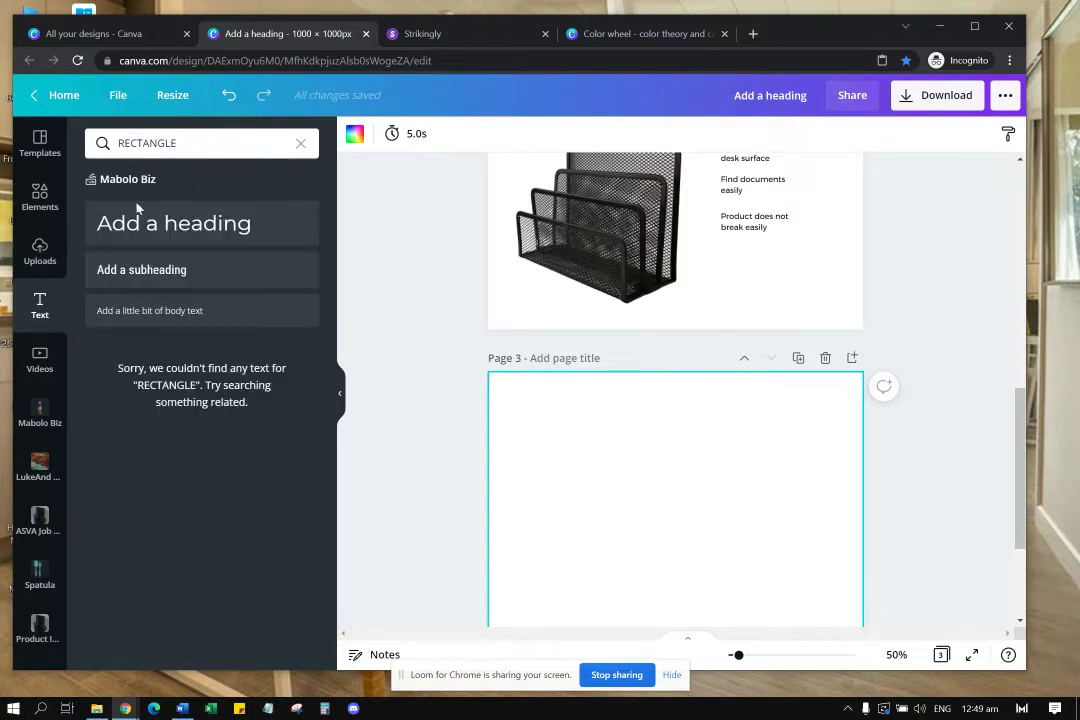
Step: Search the graphic elements for RECTANGLE and add the plain solid square to page 3
left_click(40, 195)
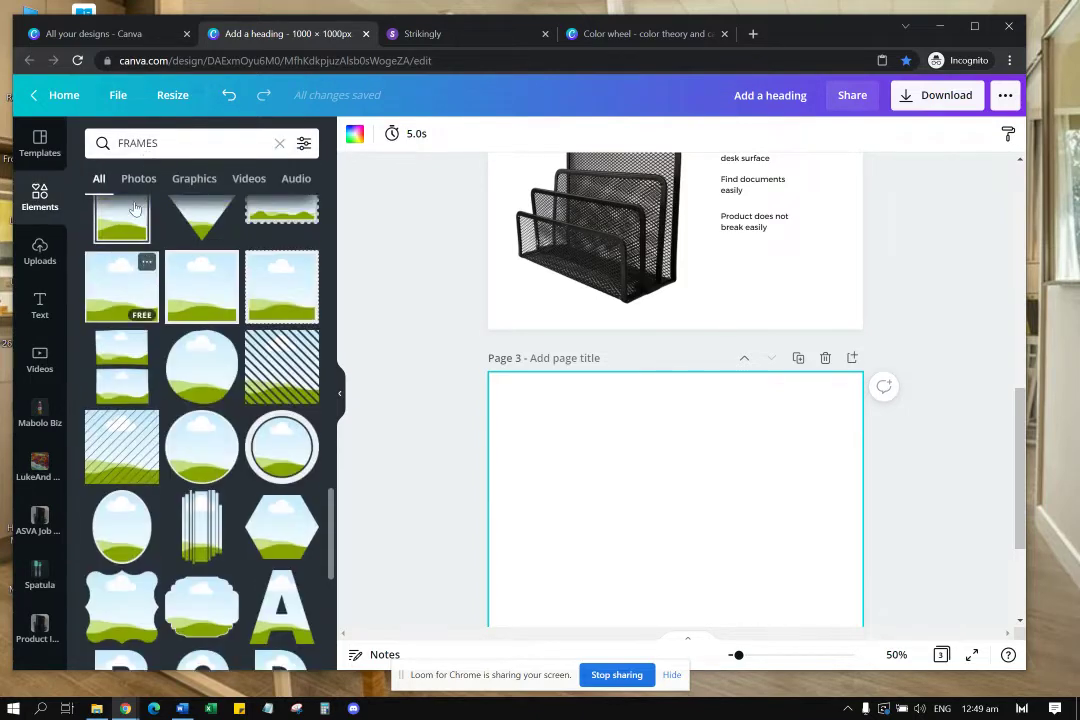
scroll(130, 190, "up", 1)
left_click_drag(174, 141, 120, 139)
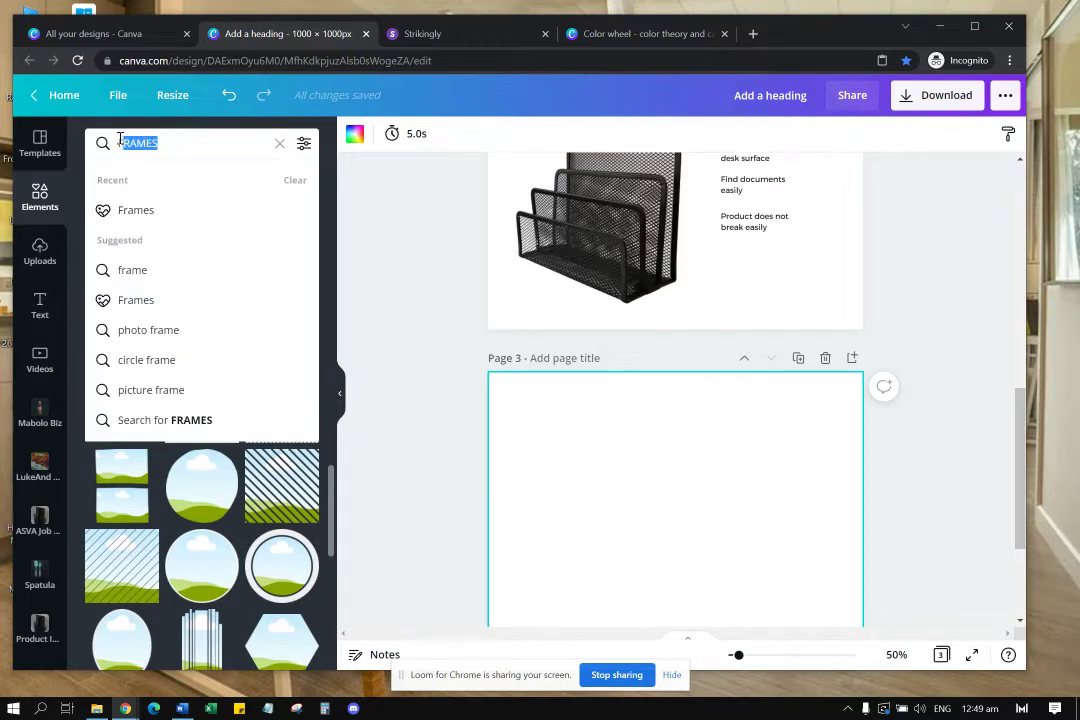
type("RECTANGLE")
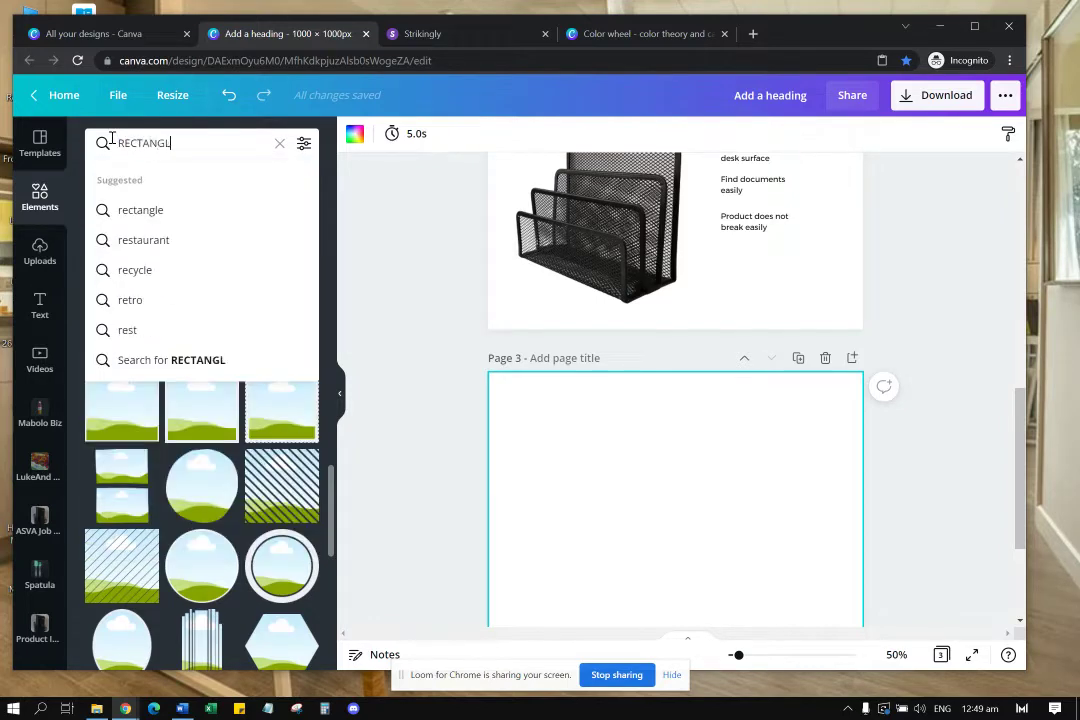
key("Return")
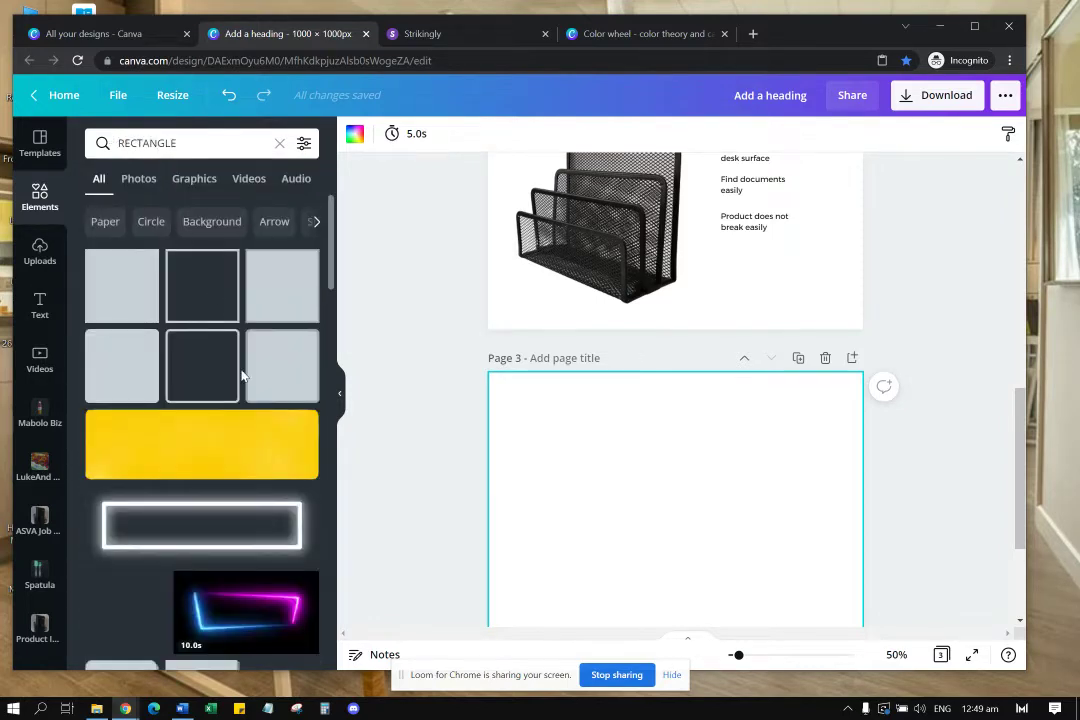
scroll(194, 335, "down", 1)
scroll(137, 241, "up", 1)
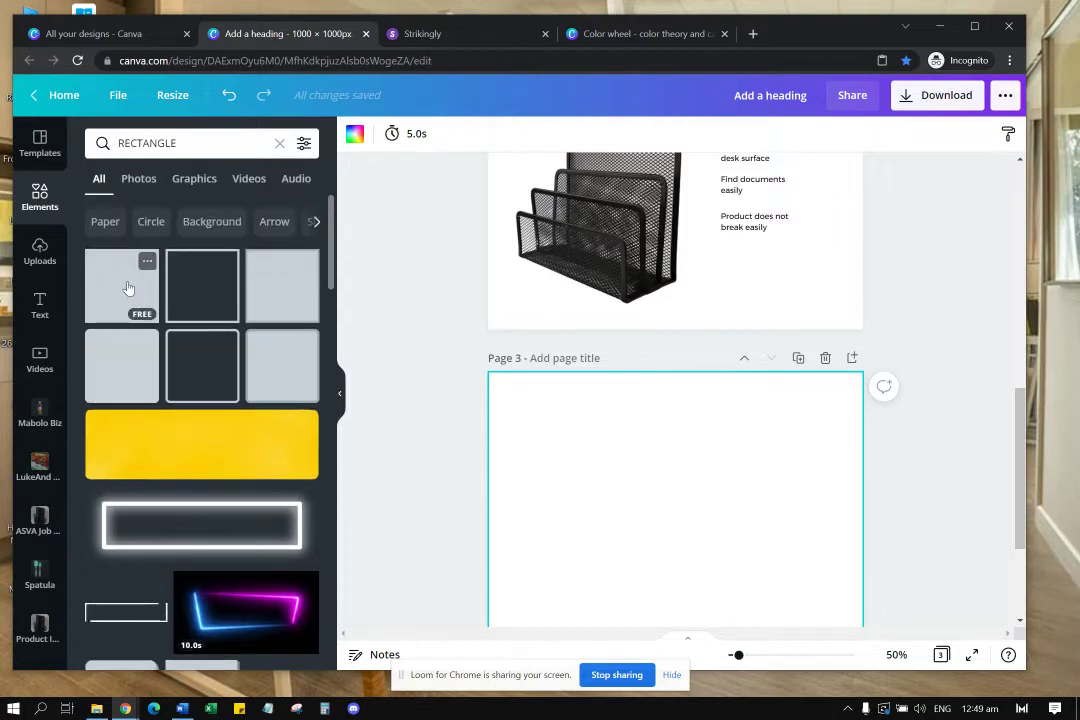
left_click(125, 287)
Step: Reshape the square into a full-width band, about a fifth of the page high, atop page 3 and fill it with the document's mauve
scroll(671, 468, "down", 1)
scroll(672, 469, "up", 1)
left_click_drag(674, 457, 591, 420)
left_click_drag(694, 436, 860, 432)
left_click_drag(680, 497, 683, 448)
left_click(355, 133)
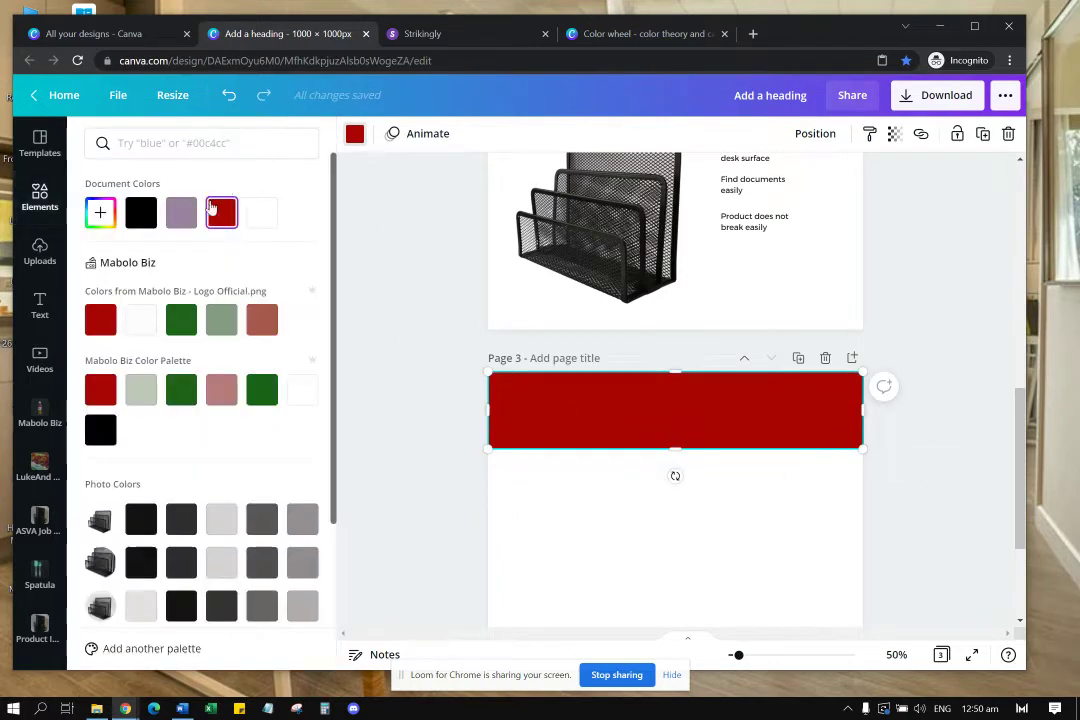
left_click(190, 214)
Step: Move the mauve band to the top edge of page 2 and send it behind the headline
scroll(694, 517, "up", 5)
scroll(694, 517, "down", 2)
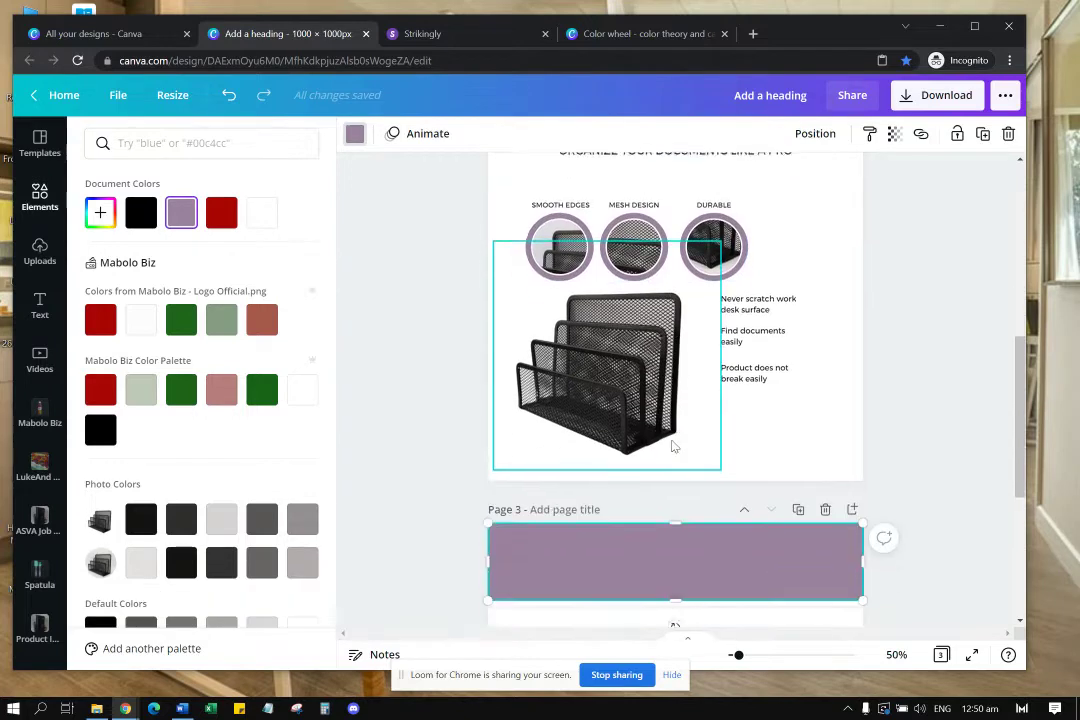
scroll(694, 517, "up", 2)
scroll(694, 517, "down", 3)
left_click_drag(699, 547, 724, 286)
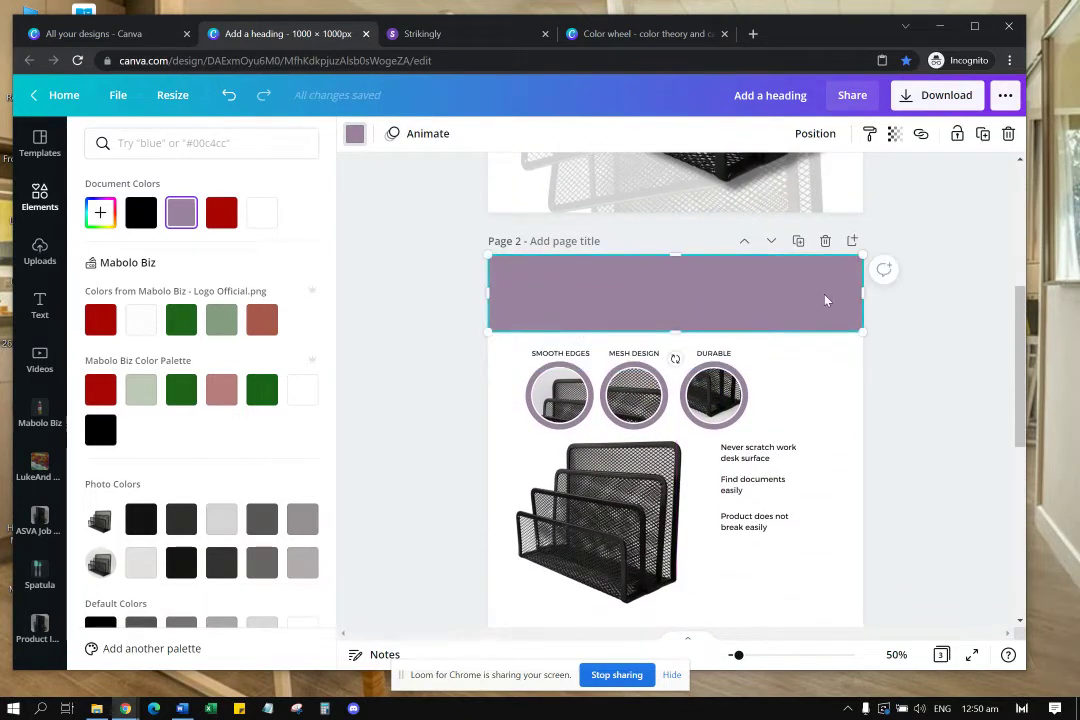
right_click(824, 299)
left_click(836, 417)
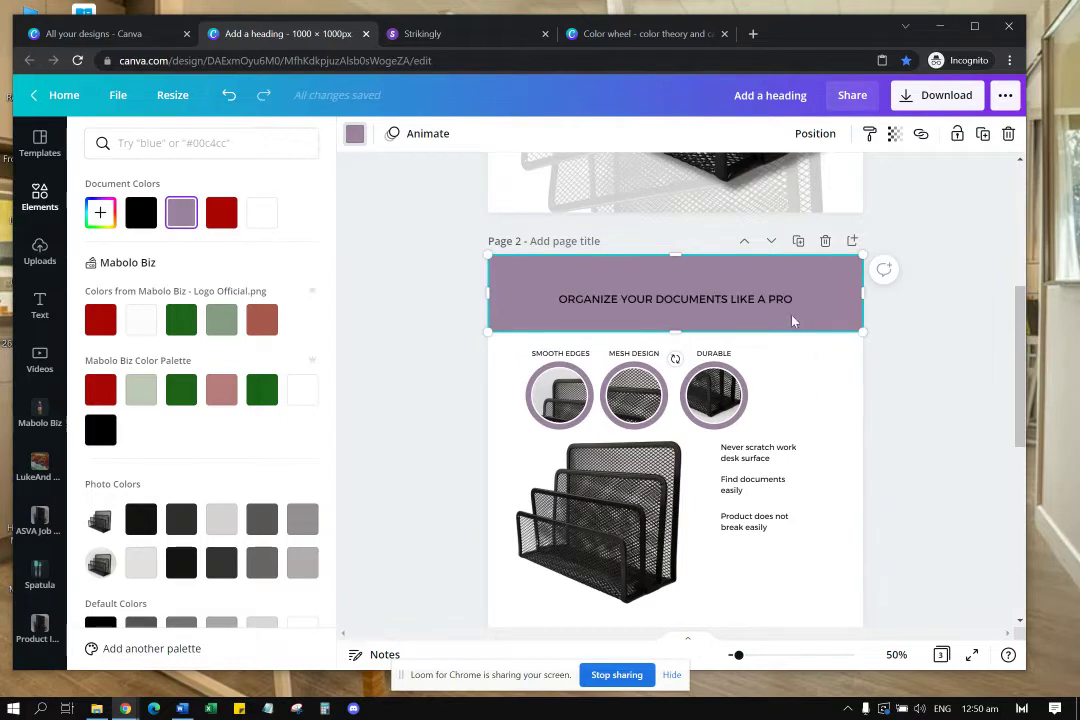
left_click(828, 363)
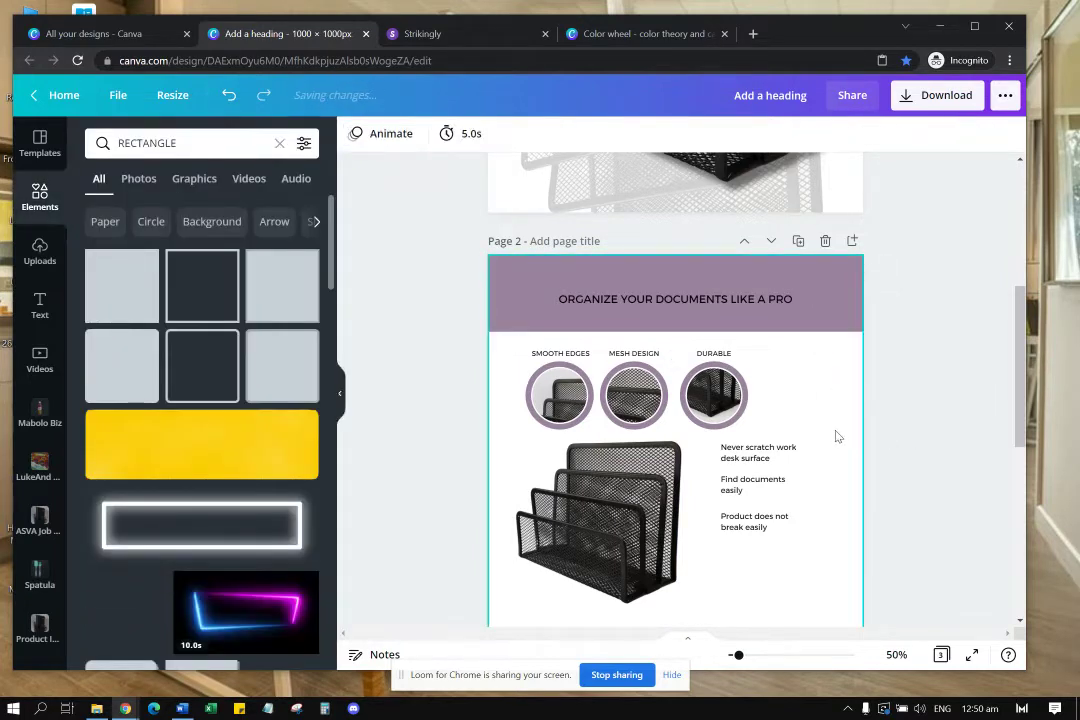
Step: Increase the font size of the headline on the mauve band by three points
scroll(836, 436, "down", 1)
scroll(824, 436, "up", 2)
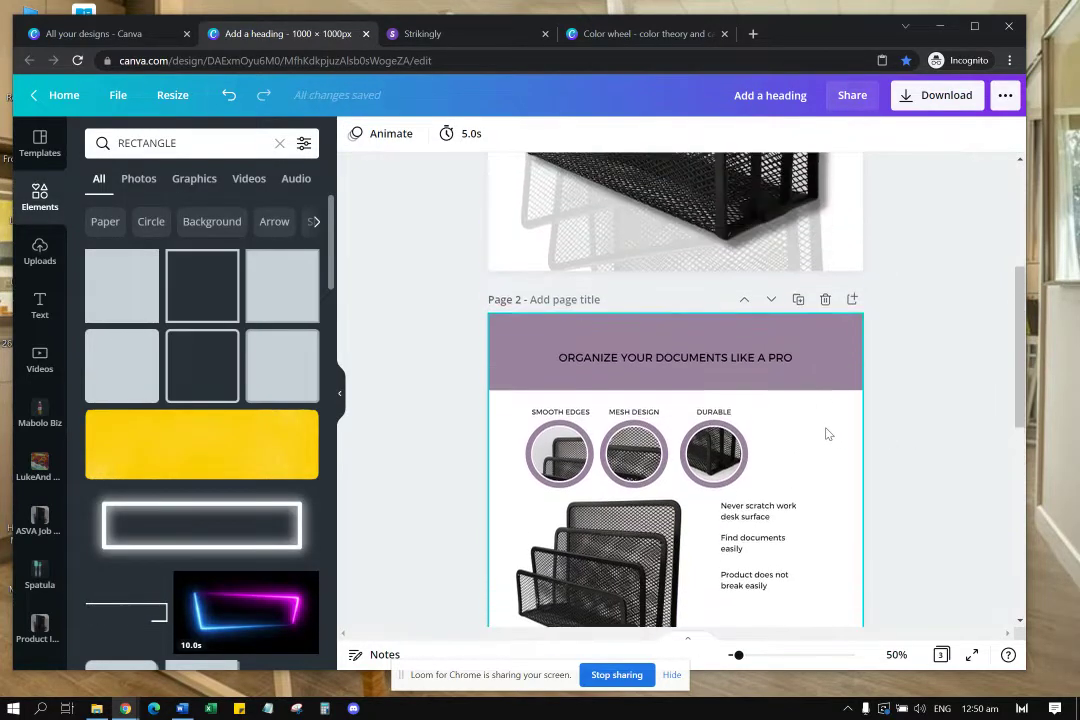
scroll(815, 441, "down", 1)
scroll(815, 441, "up", 1)
double_click(767, 376)
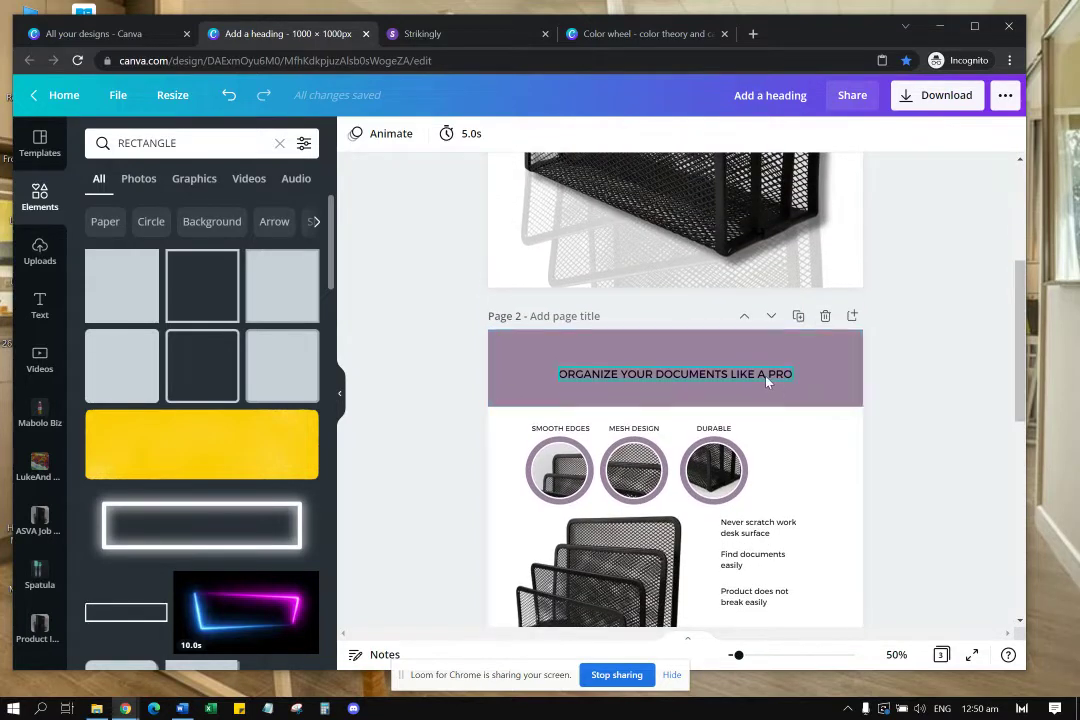
left_click(551, 133)
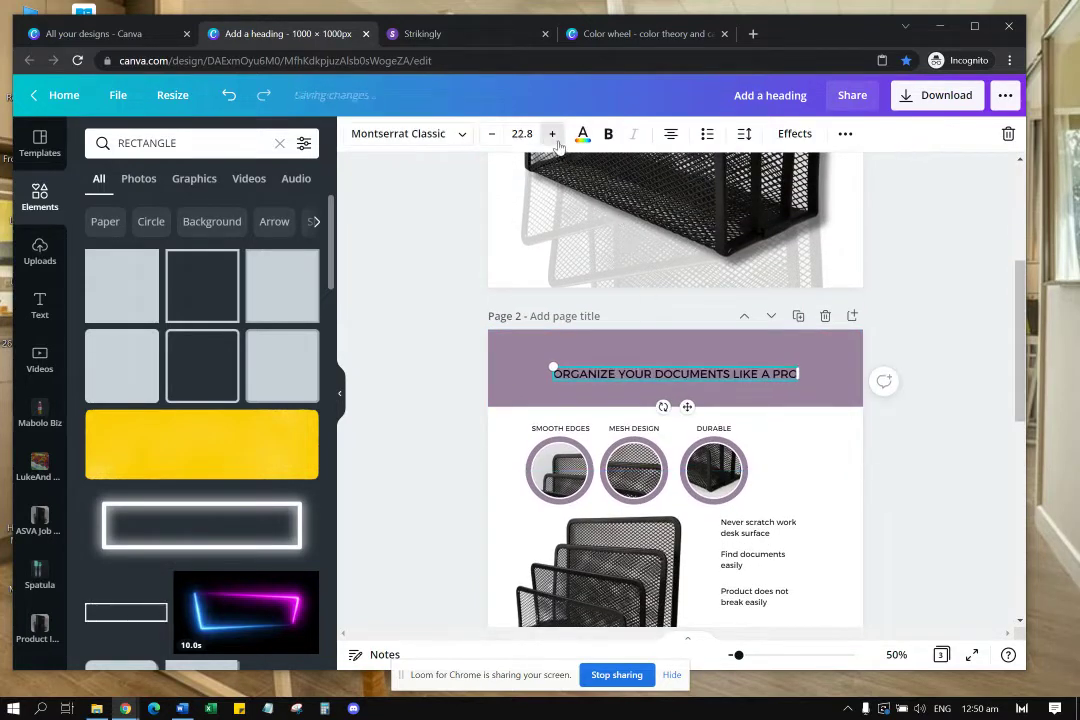
left_click(551, 133)
left_click(551, 133)
left_click(794, 422)
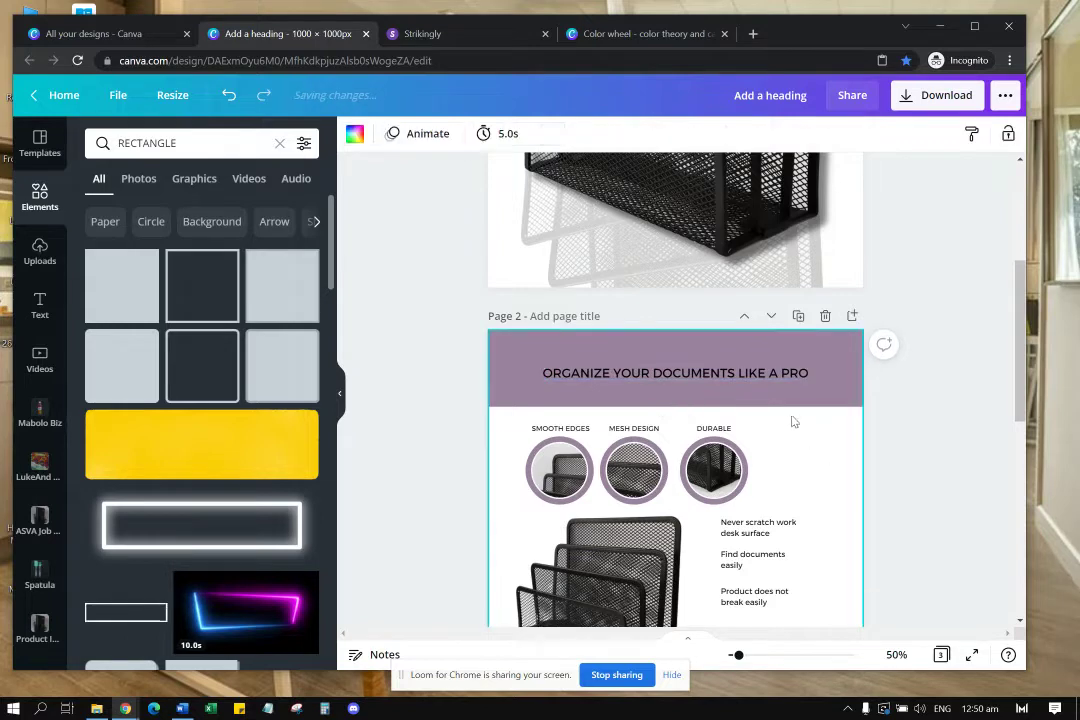
Step: Search the graphic elements for FLOWER and add the upright line-drawn floral branch to page 2
left_click_drag(222, 142, 157, 143)
type("FLOS")
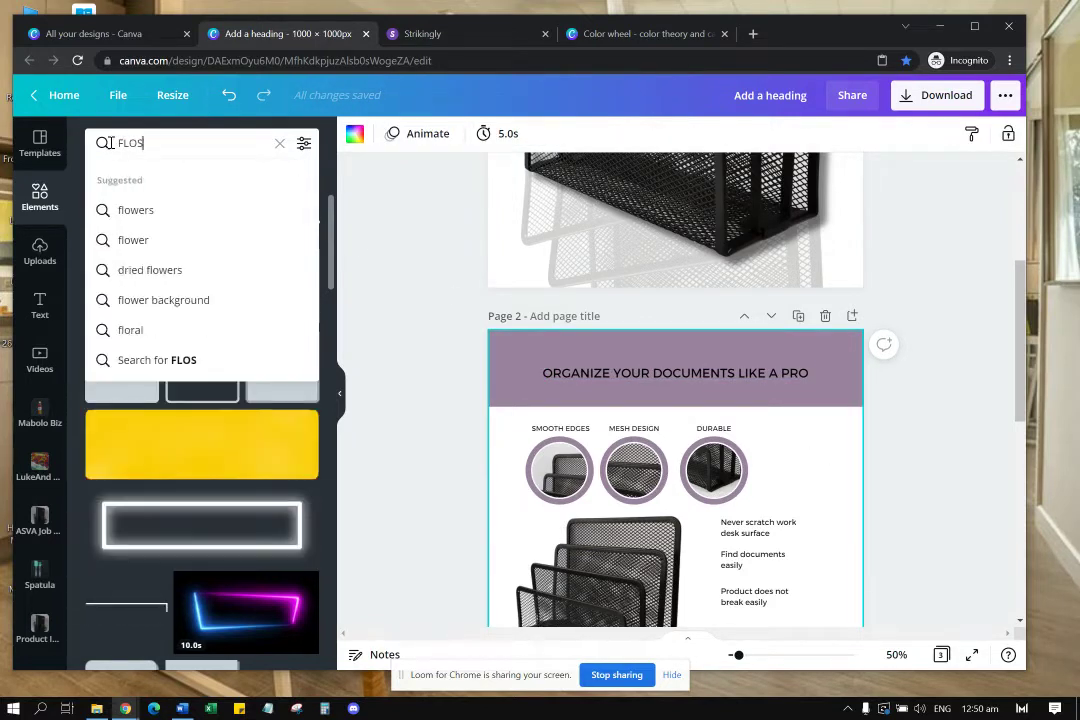
key("BackSpace")
type("WER")
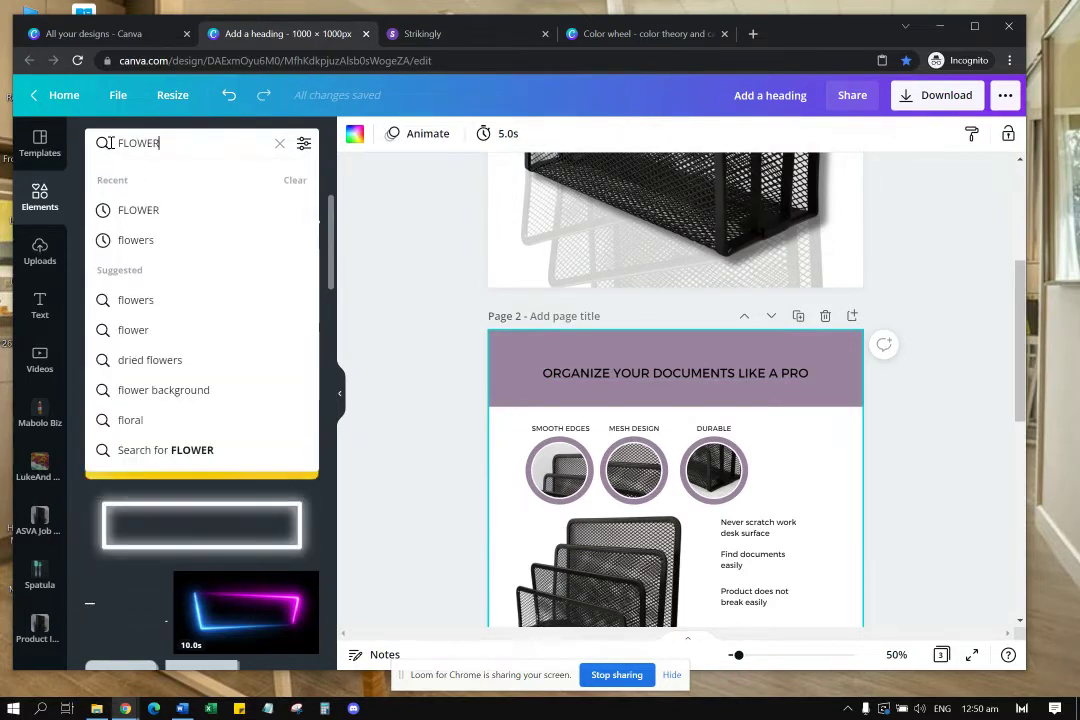
key("Return")
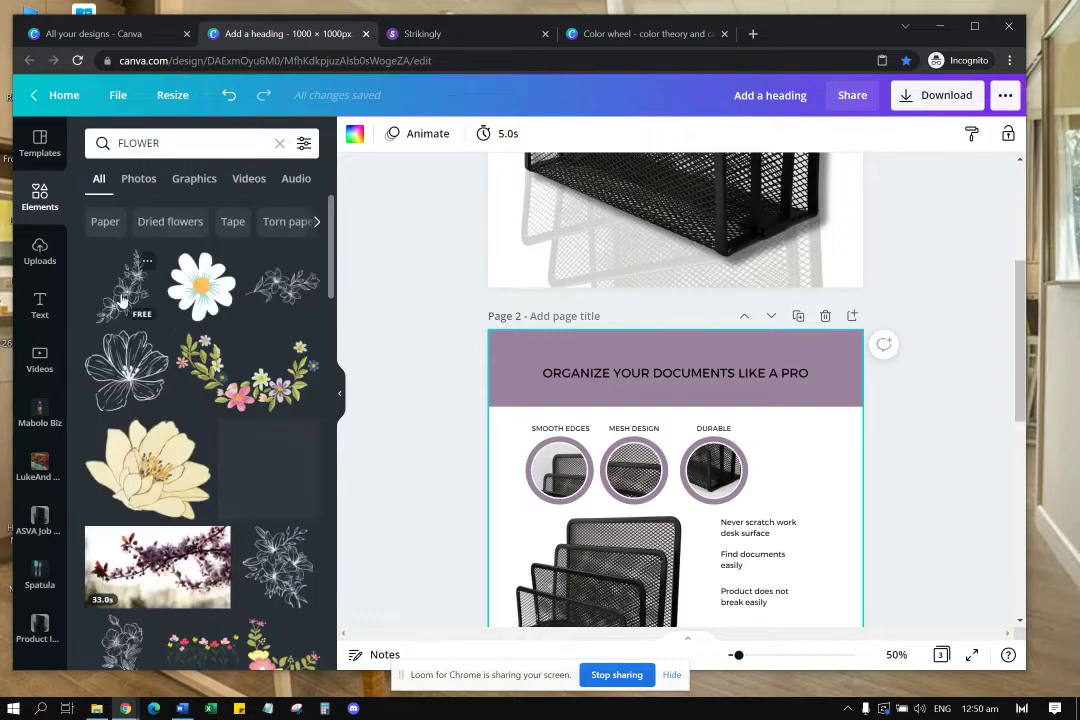
left_click(152, 287)
Step: Shrink the floral branch, tilt it clockwise and fit it into the upper-left corner of the mauve band, beside the headline
left_click_drag(648, 476, 535, 371)
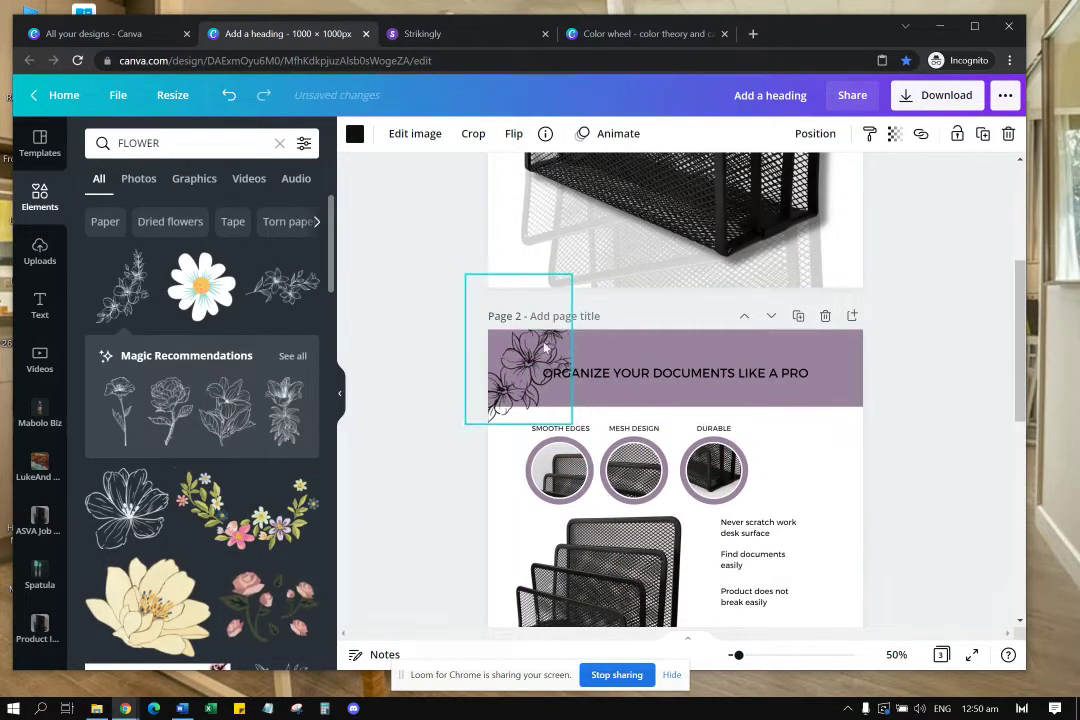
left_click_drag(571, 273, 520, 352)
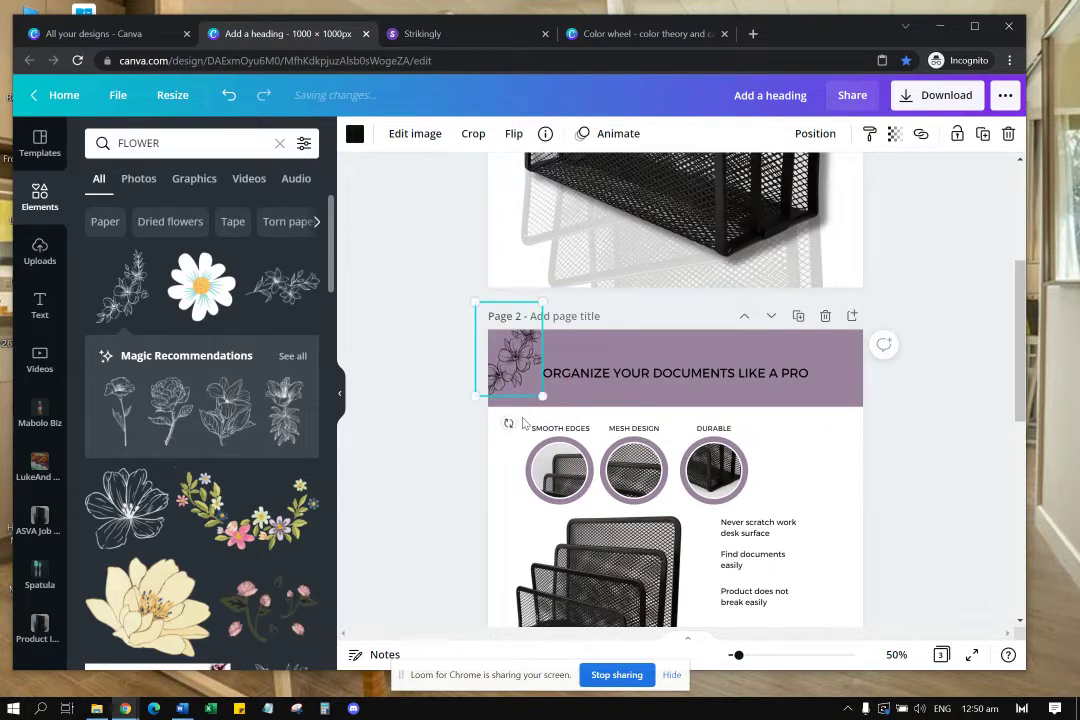
left_click_drag(502, 416, 477, 418)
left_click_drag(502, 374, 500, 370)
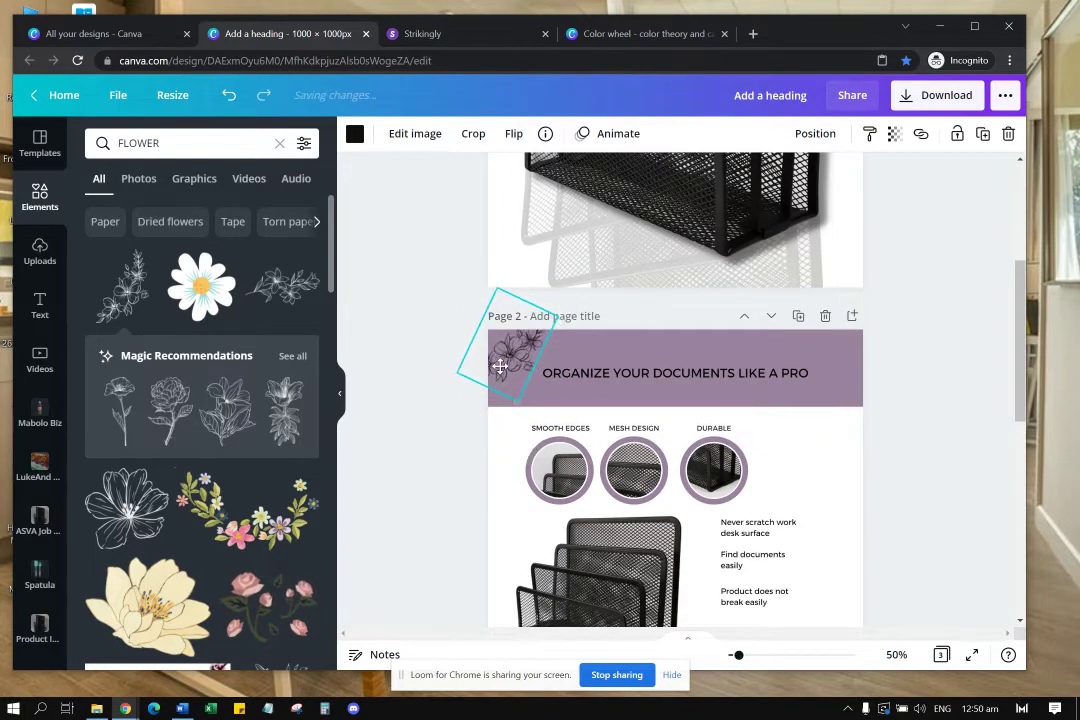
Step: Recolor the floral branch and the headline on the mauve band of page 2 to white
left_click(355, 135)
left_click(260, 212)
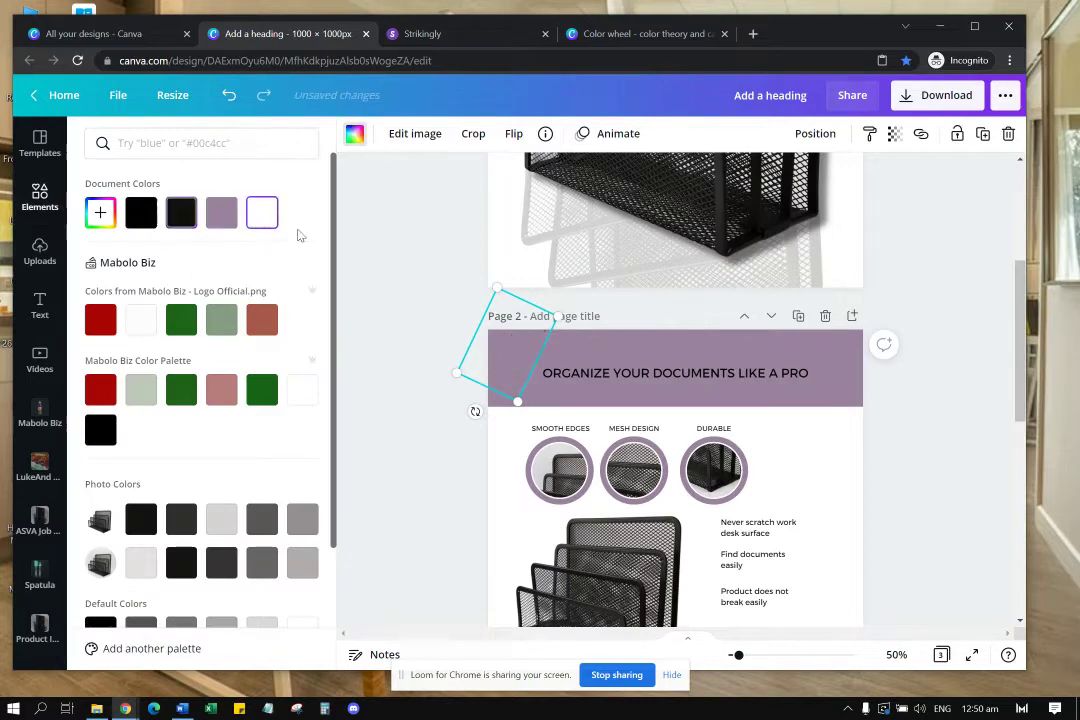
double_click(730, 373)
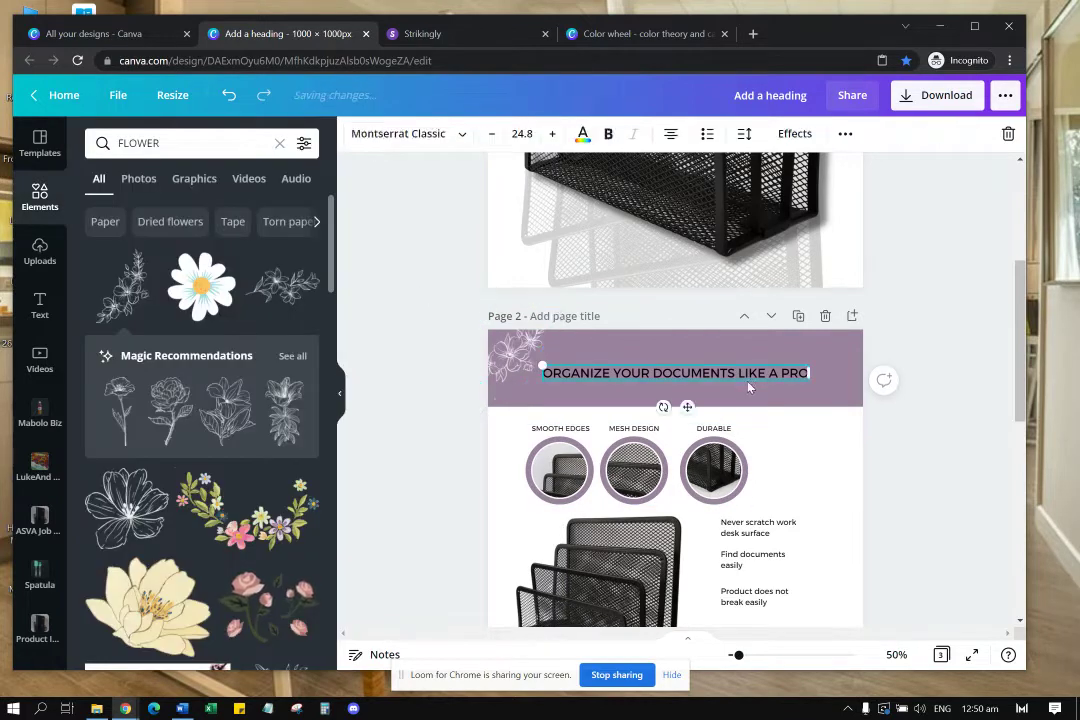
left_click(583, 135)
left_click(222, 212)
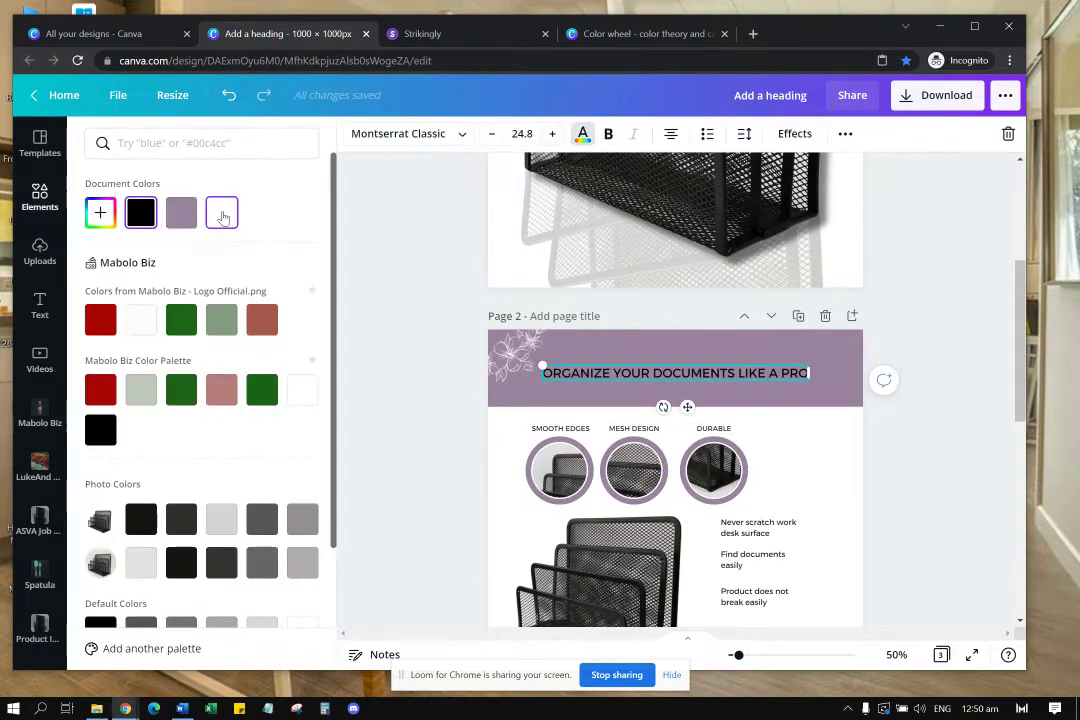
left_click(945, 419)
Step: Search the elements for TABLE TOP and add the photo of a pale wooden tabletop with a blurred room behind it to page 2
scroll(945, 419, "up", 2)
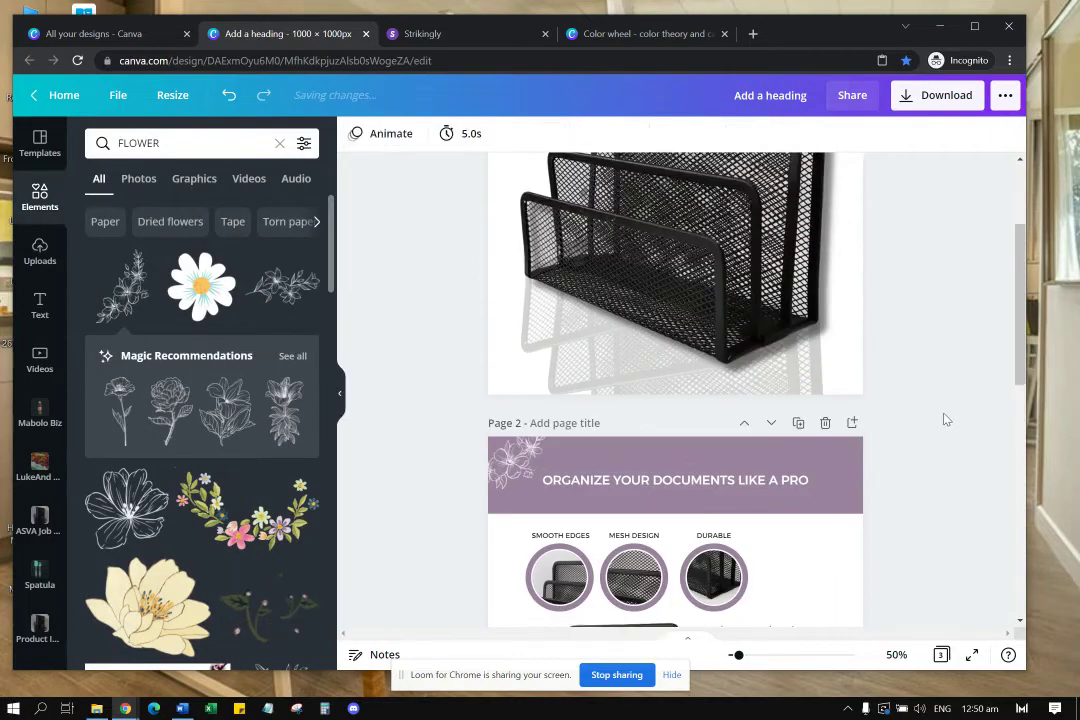
scroll(940, 418, "down", 3)
scroll(940, 421, "down", 1)
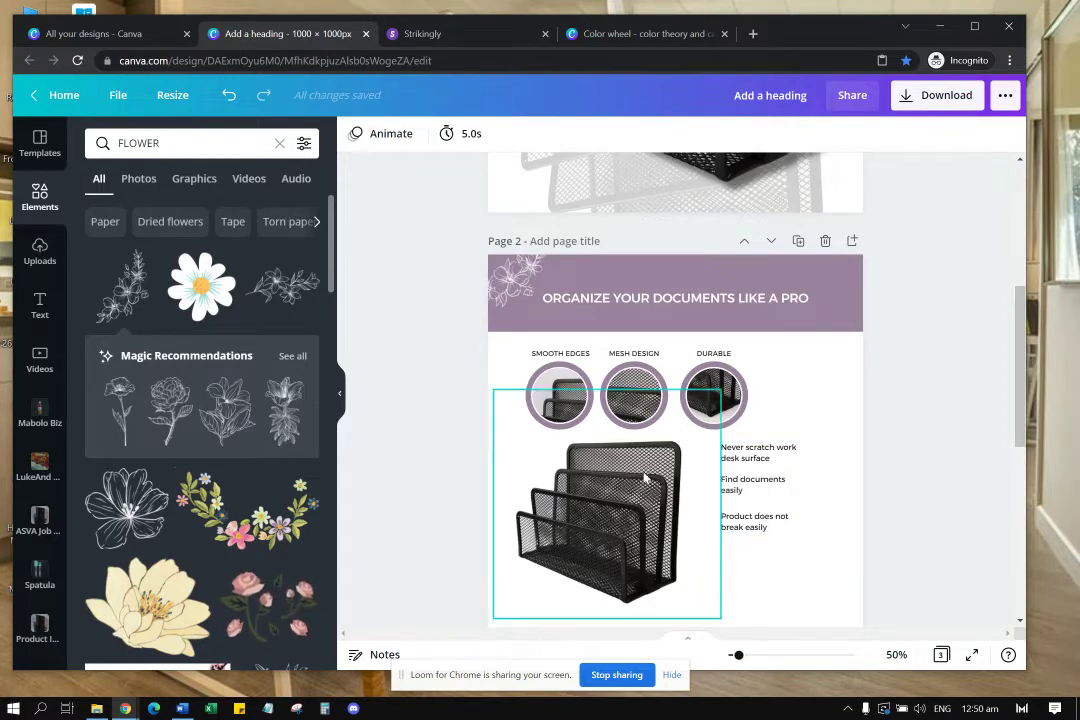
left_click(172, 143)
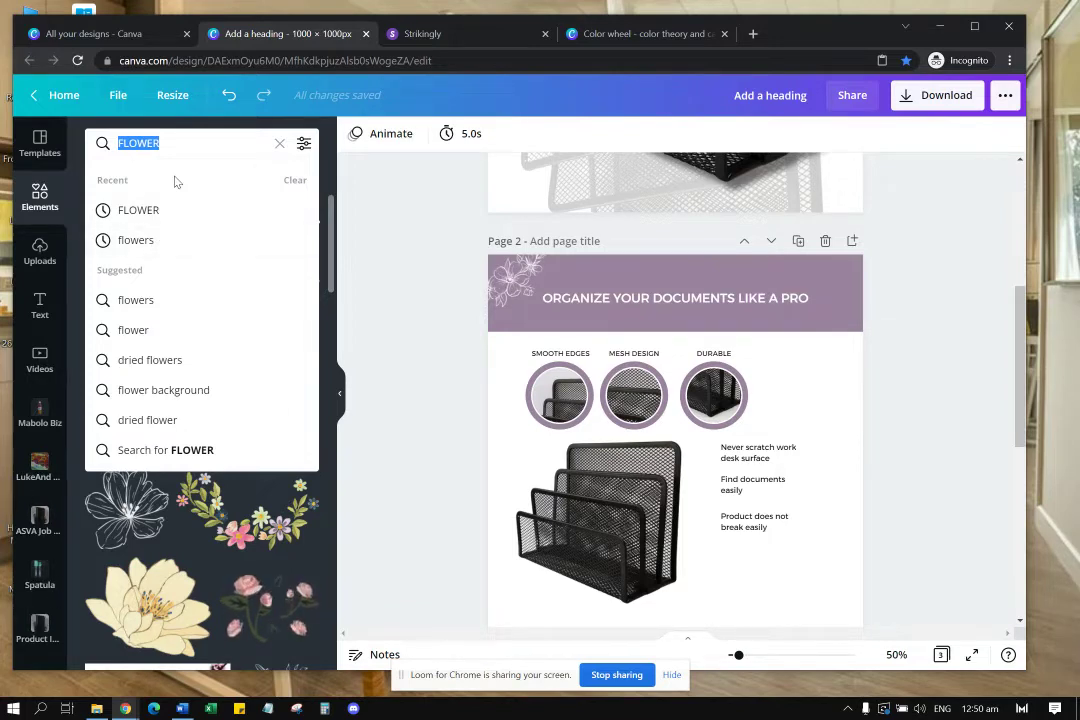
type("TABLE TOP")
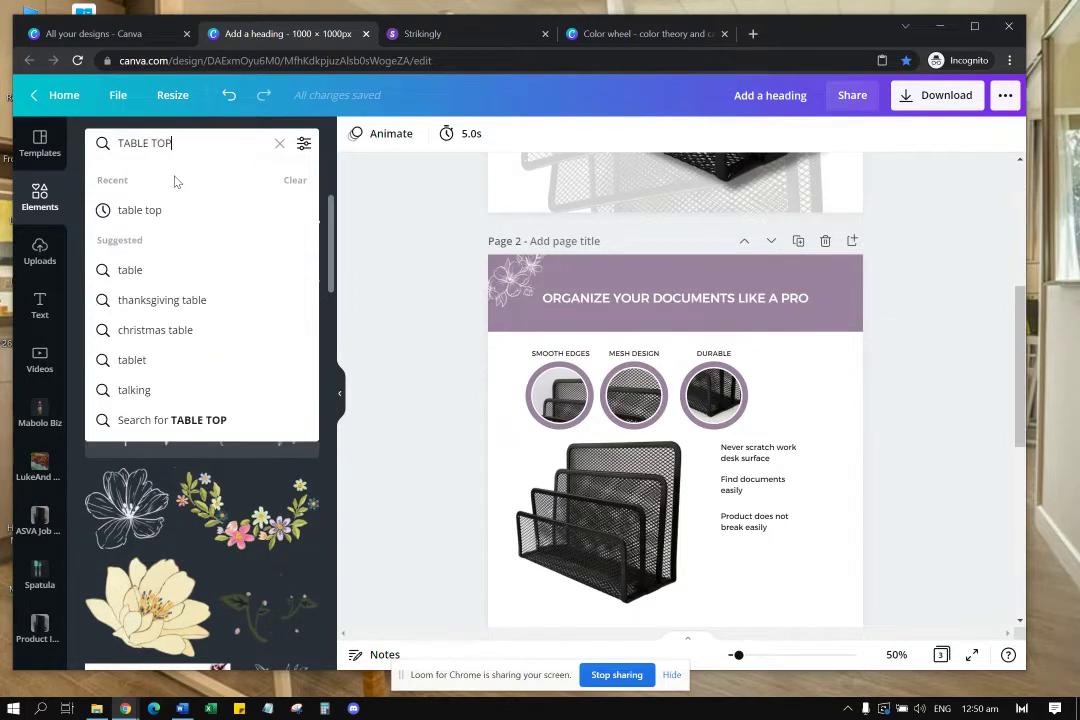
key("Return")
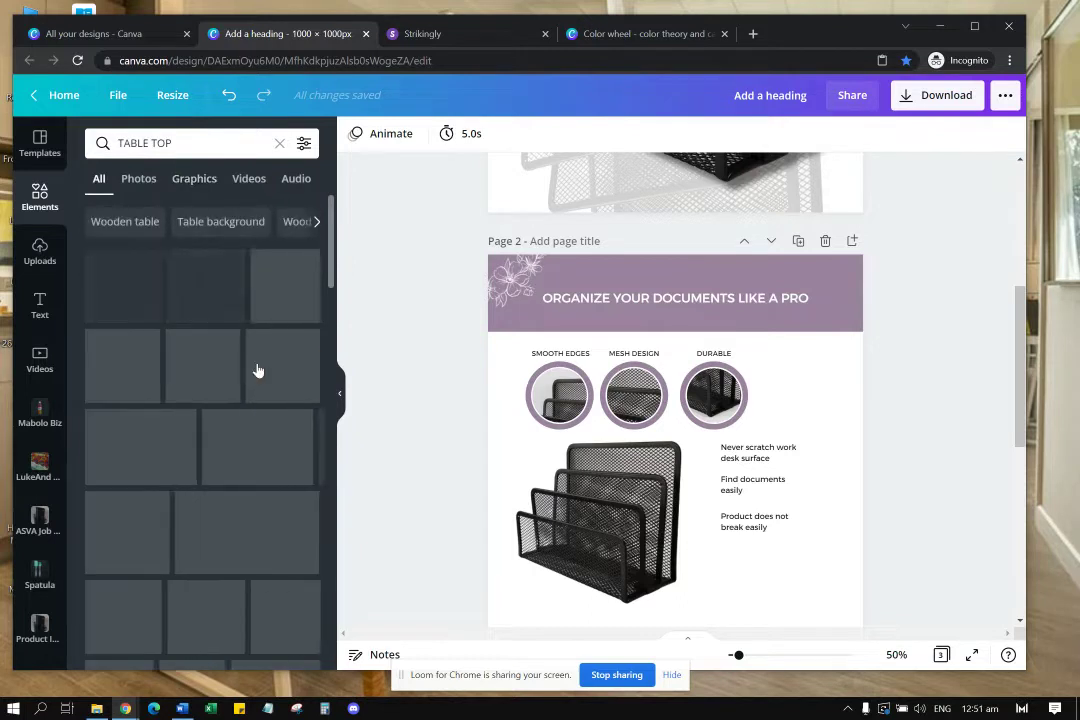
scroll(155, 340, "down", 2)
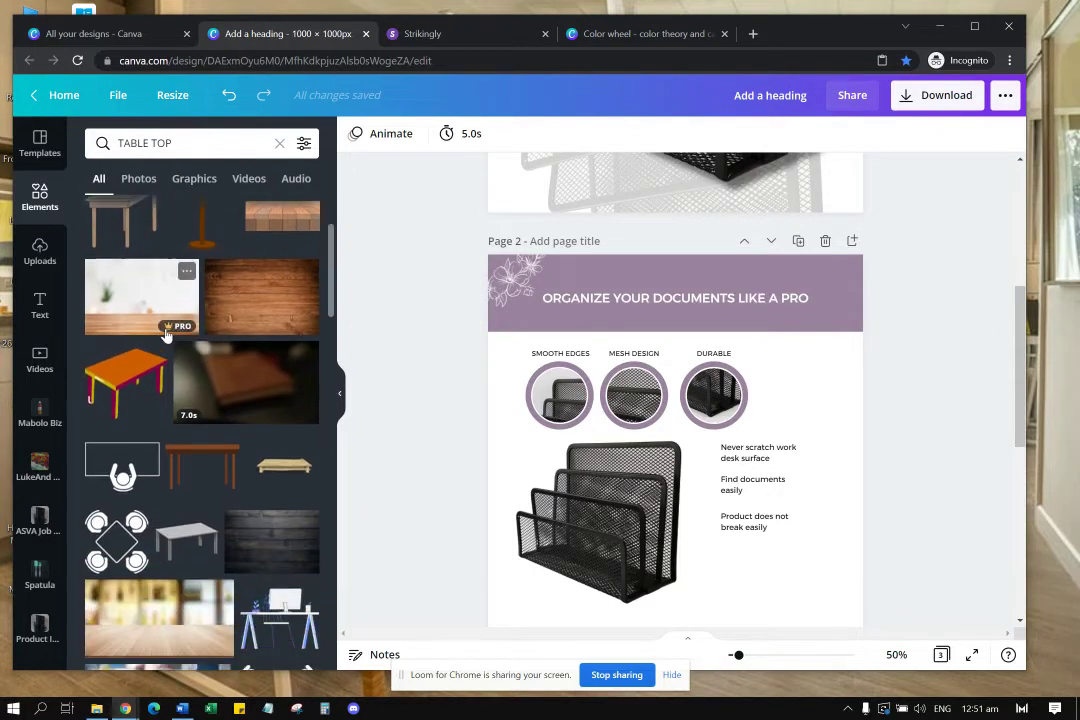
scroll(173, 330, "down", 8)
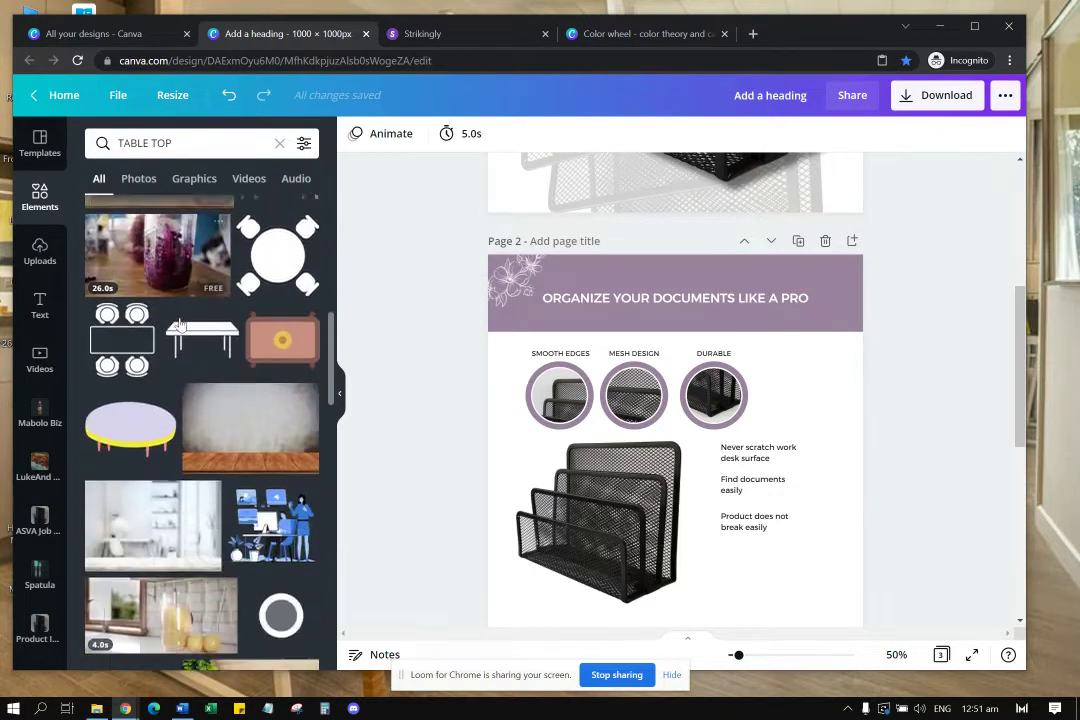
scroll(180, 323, "down", 5)
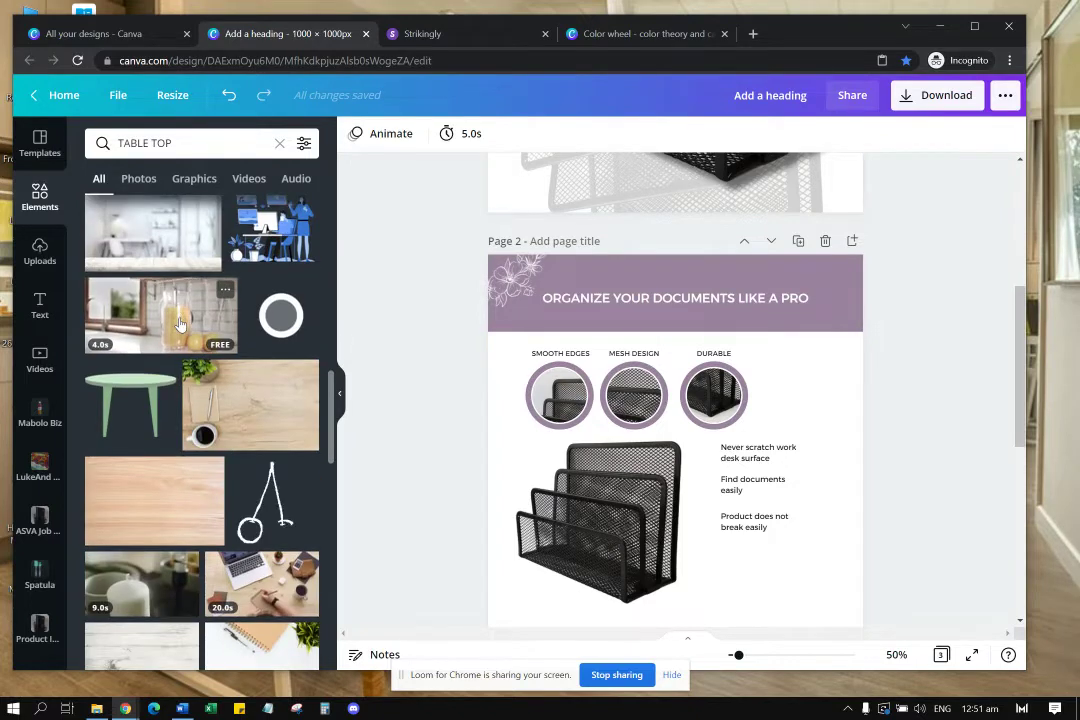
scroll(200, 360, "down", 5)
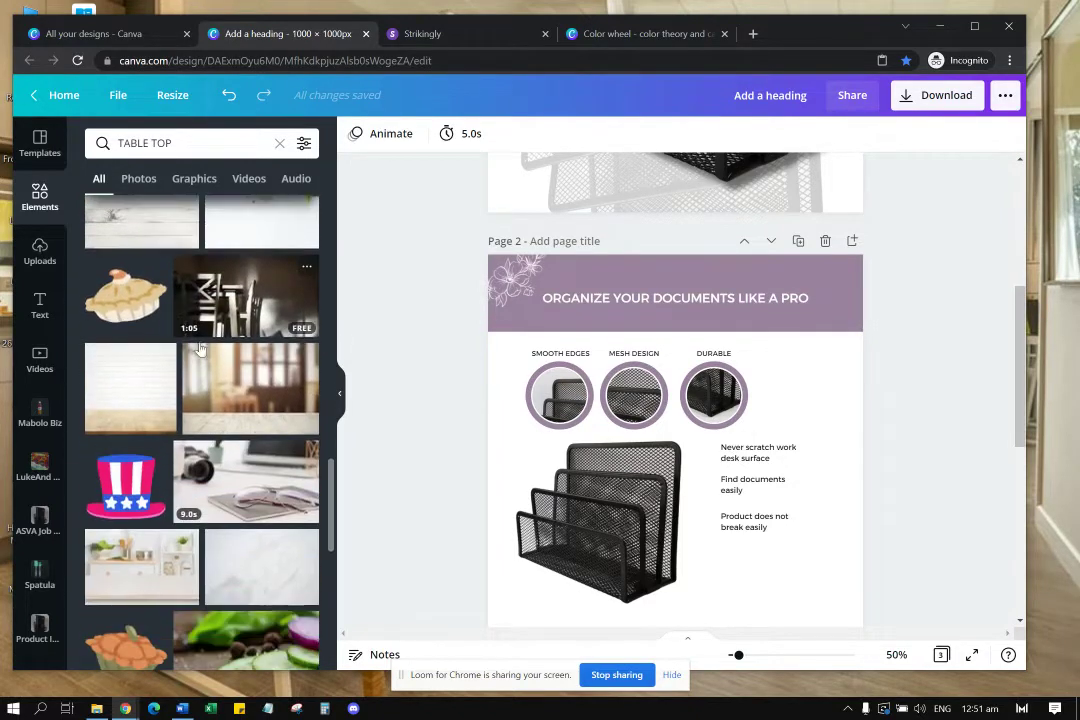
left_click(240, 403)
Step: Send the tabletop photo to the back and enlarge it to fill page 2 behind the organizer, captions and band
right_click(656, 463)
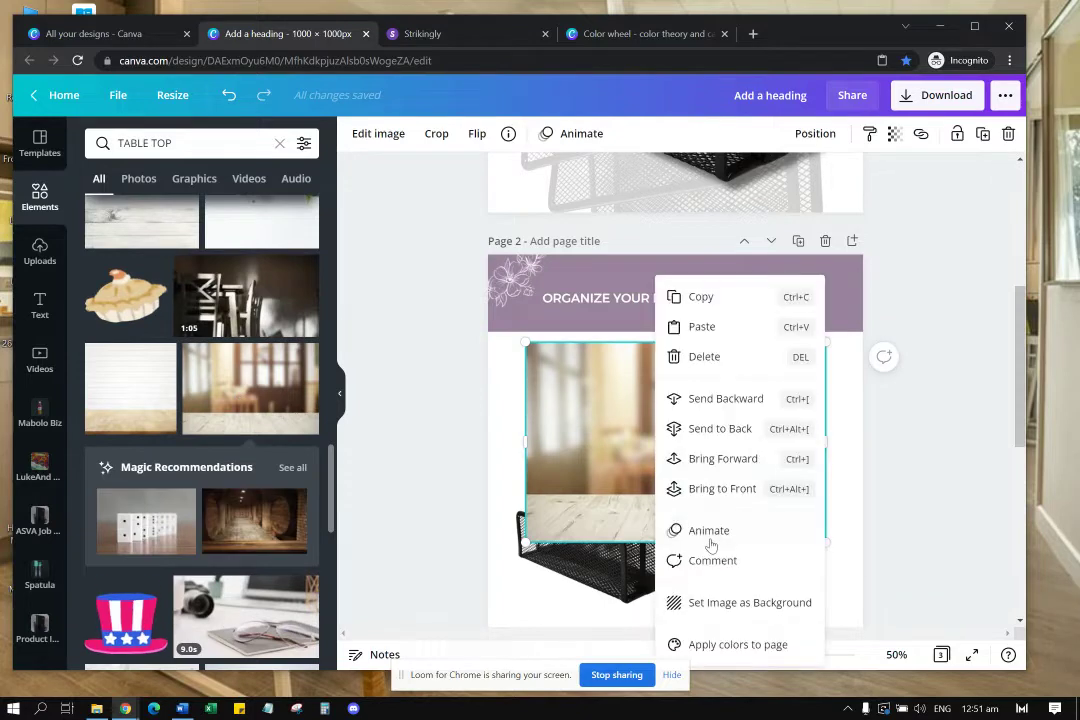
left_click(736, 429)
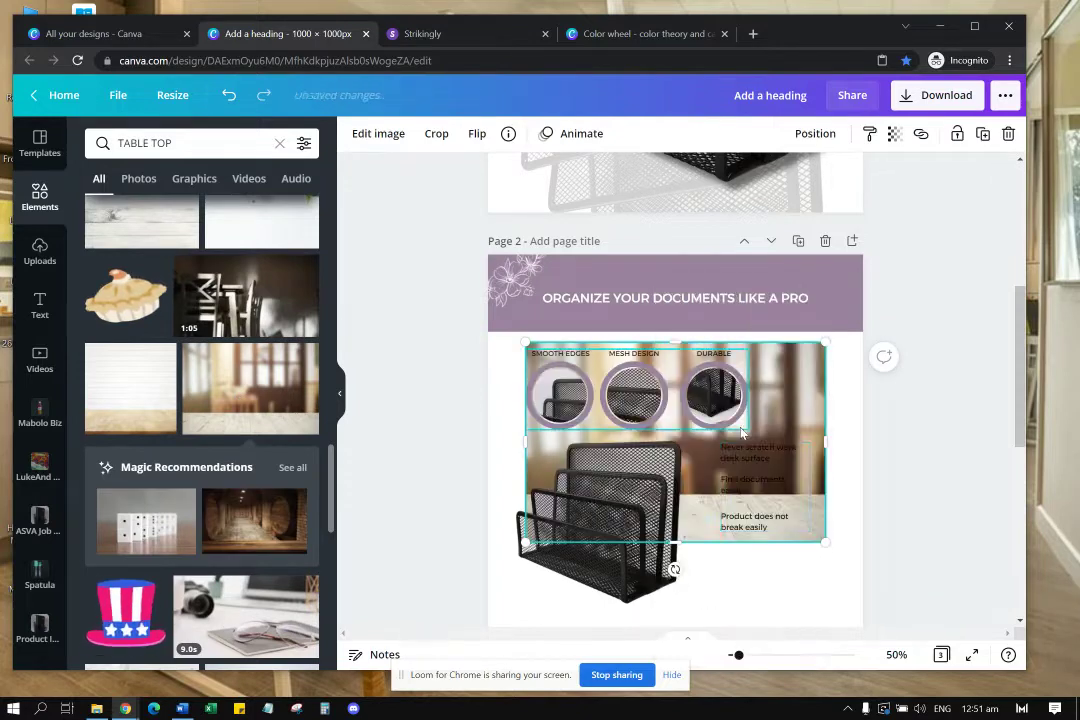
left_click_drag(682, 347, 643, 335)
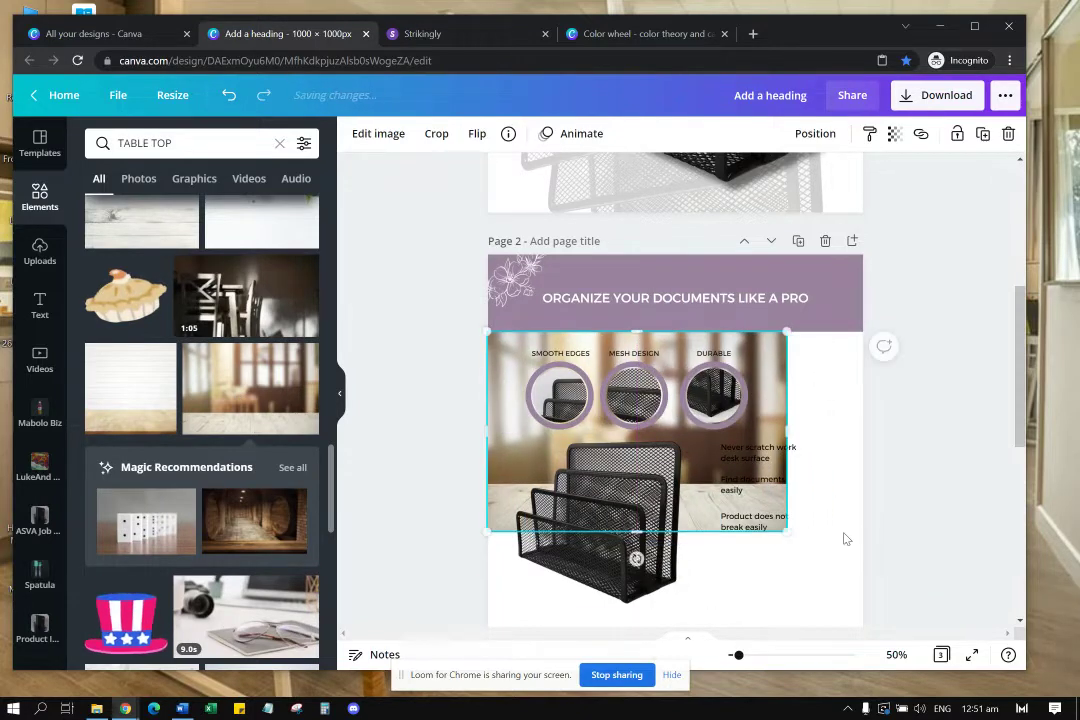
left_click_drag(793, 533, 1027, 689)
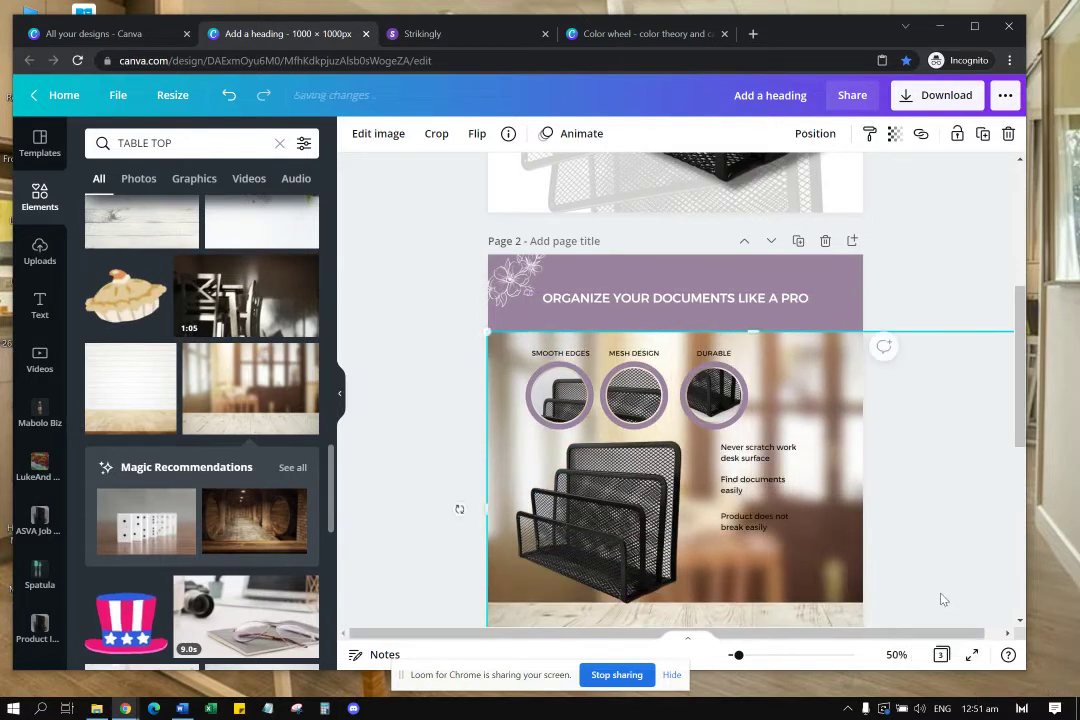
mouse_move(932, 583)
left_mouse_down()
mouse_move(825, 471)
mouse_move(947, 595)
mouse_move(997, 623)
mouse_move(920, 570)
left_mouse_up()
scroll(916, 535, "down", 1)
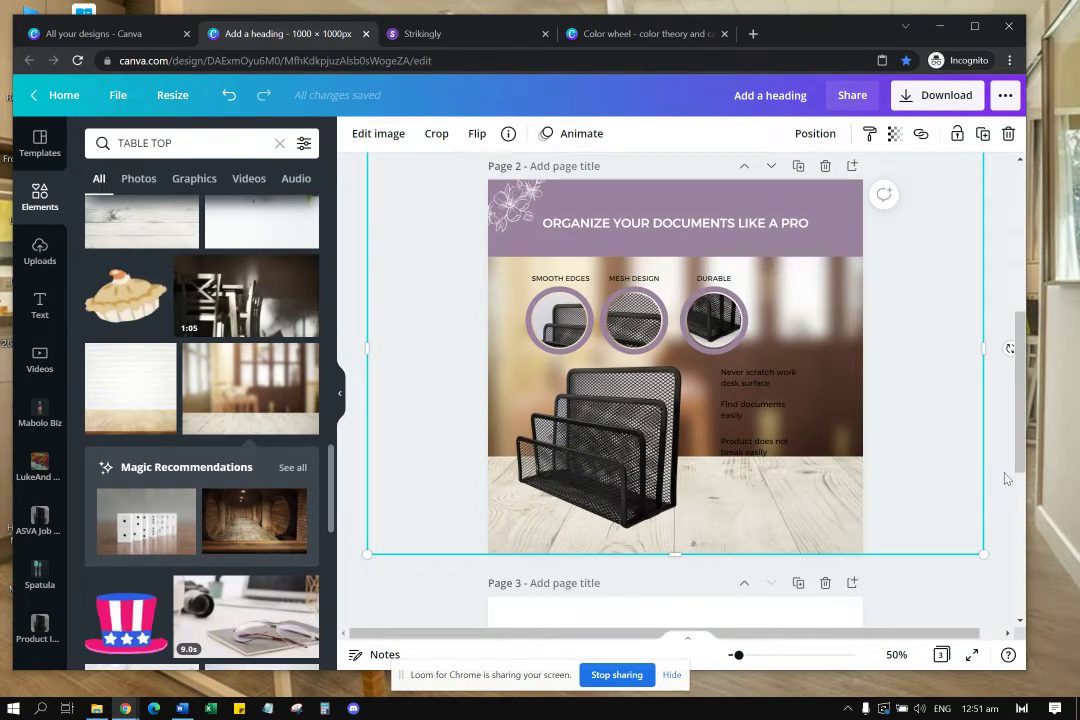
left_click(1007, 479)
Step: Lower the opacity of the tabletop background photo on page 2 so it looks faded
left_click(810, 287)
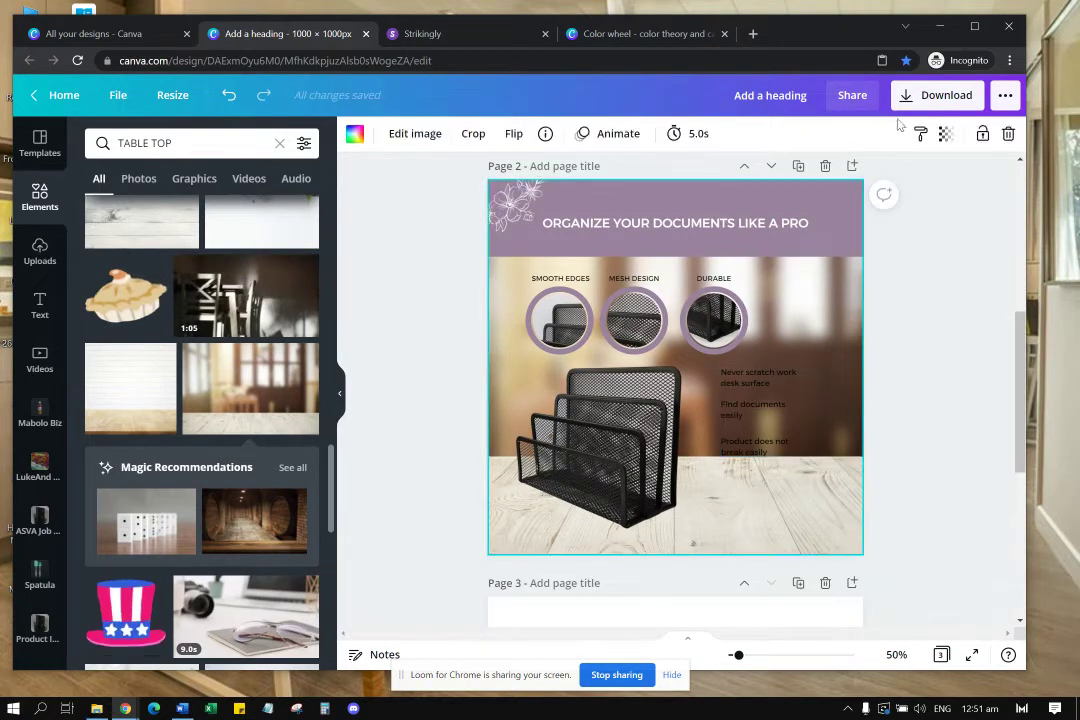
left_click(945, 134)
left_click_drag(891, 181, 846, 181)
left_click(958, 346)
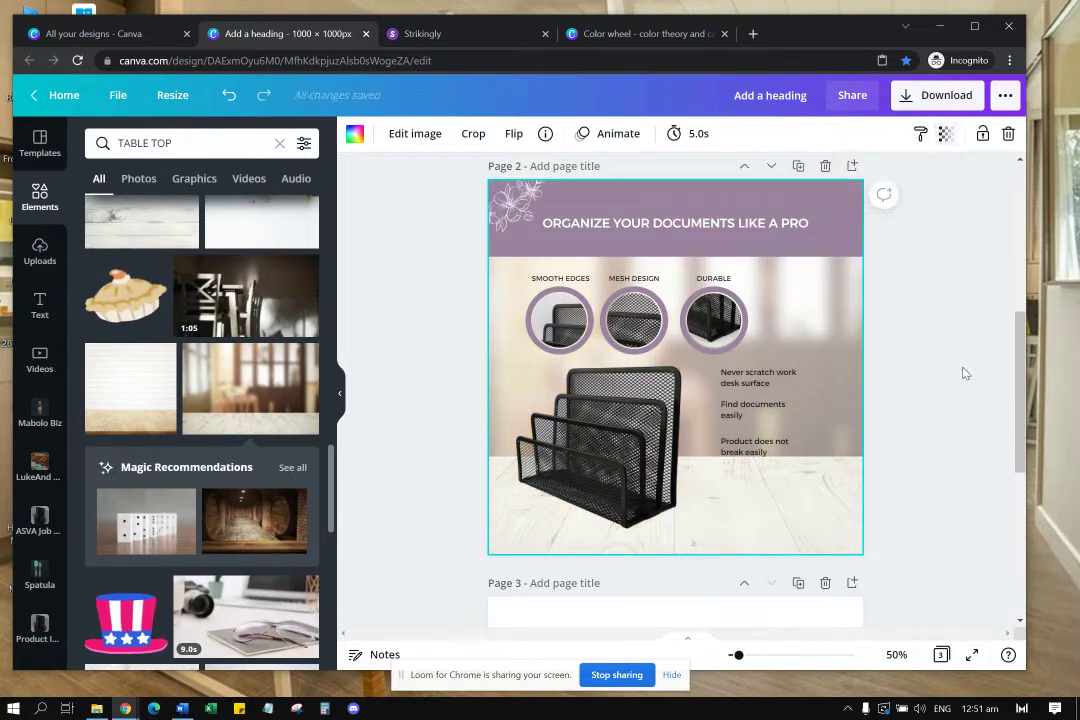
Step: Set the font size of the "Find documents easily" description to 19.8
mouse_move(788, 406)
left_mouse_down()
mouse_move(805, 393)
mouse_move(789, 416)
left_mouse_up()
left_click(886, 406)
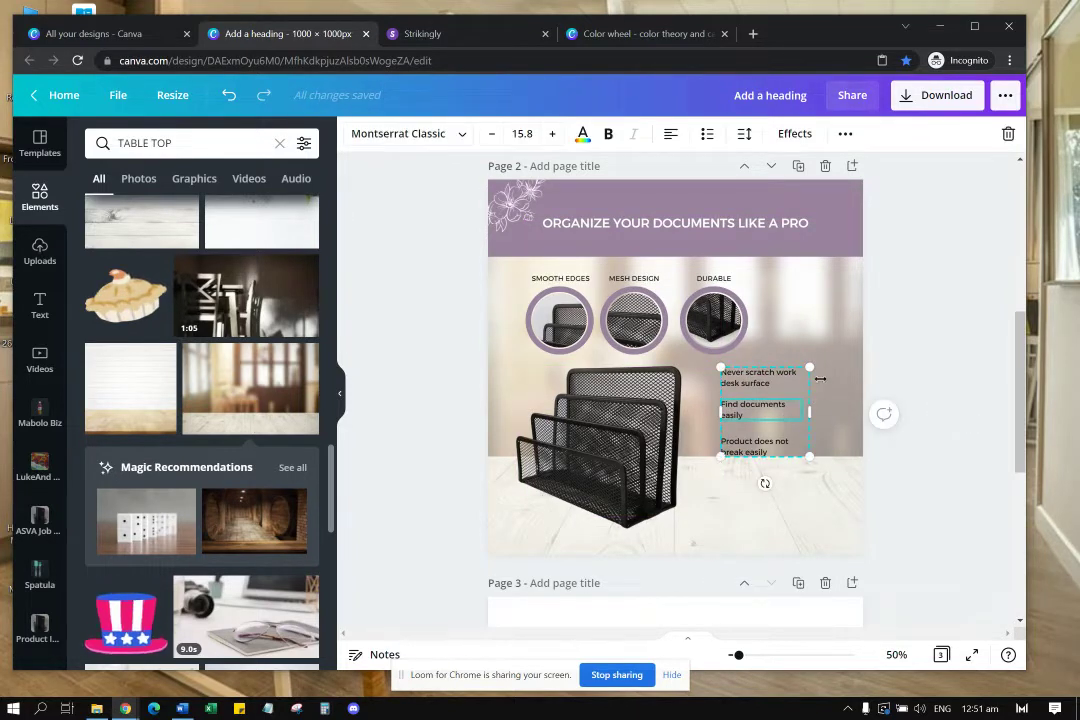
left_click(552, 134)
left_click(552, 134)
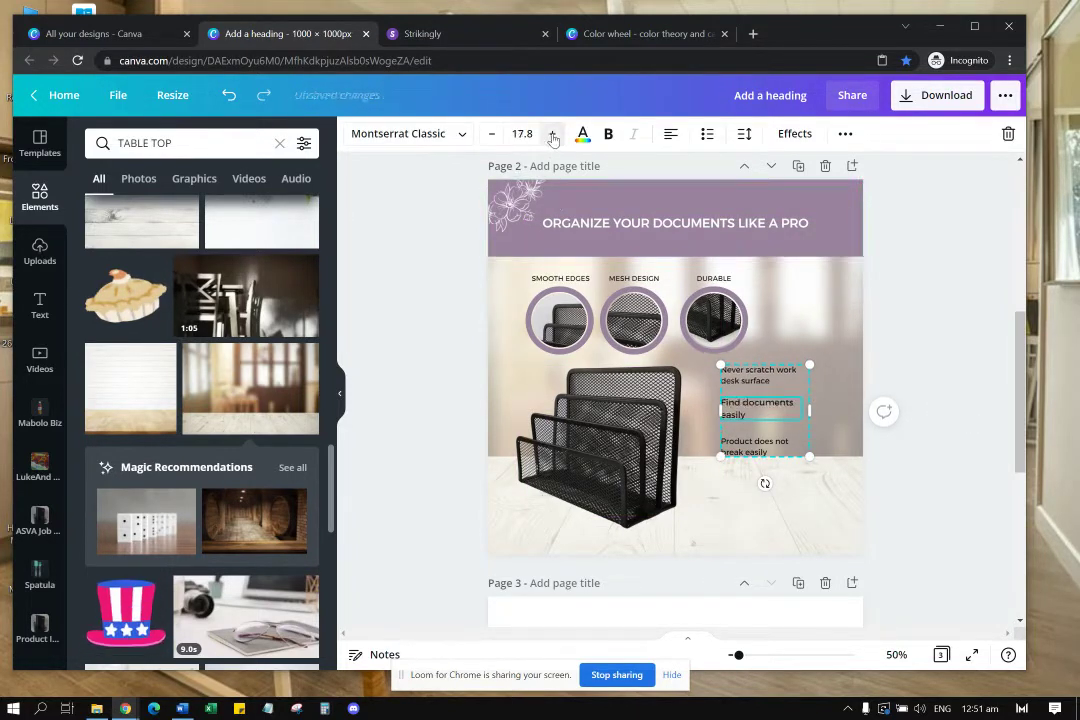
left_click(552, 134)
left_click(552, 134)
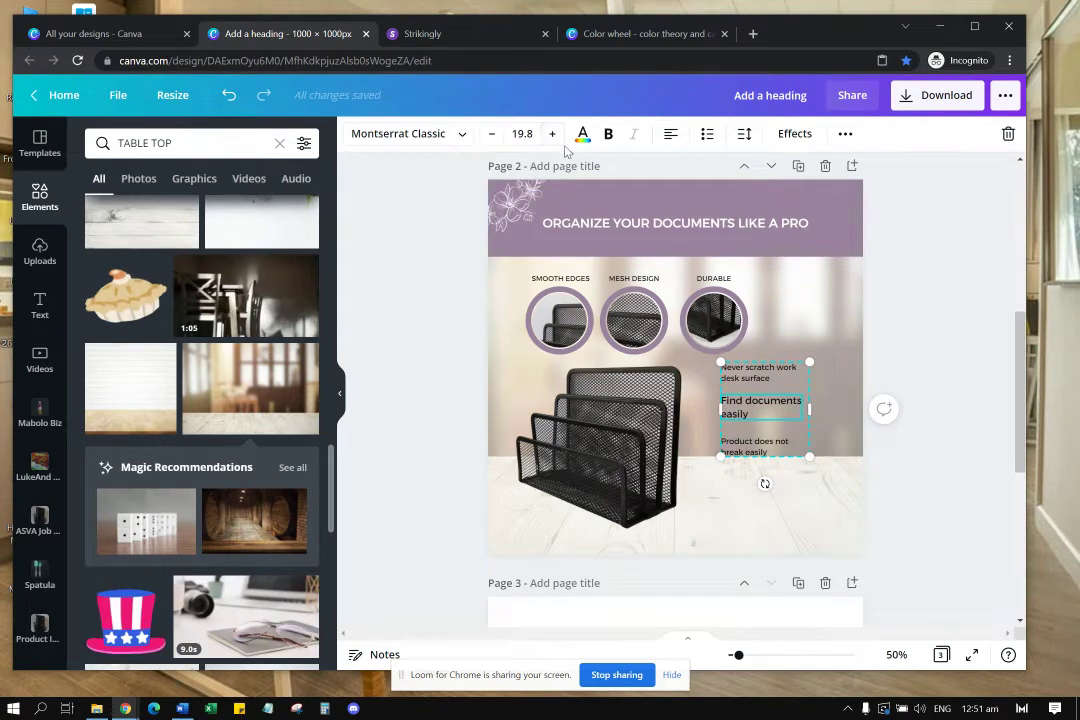
left_click(946, 384)
Step: Set the font size of the "Never scratch work desk surface" description to 19.8
double_click(788, 374)
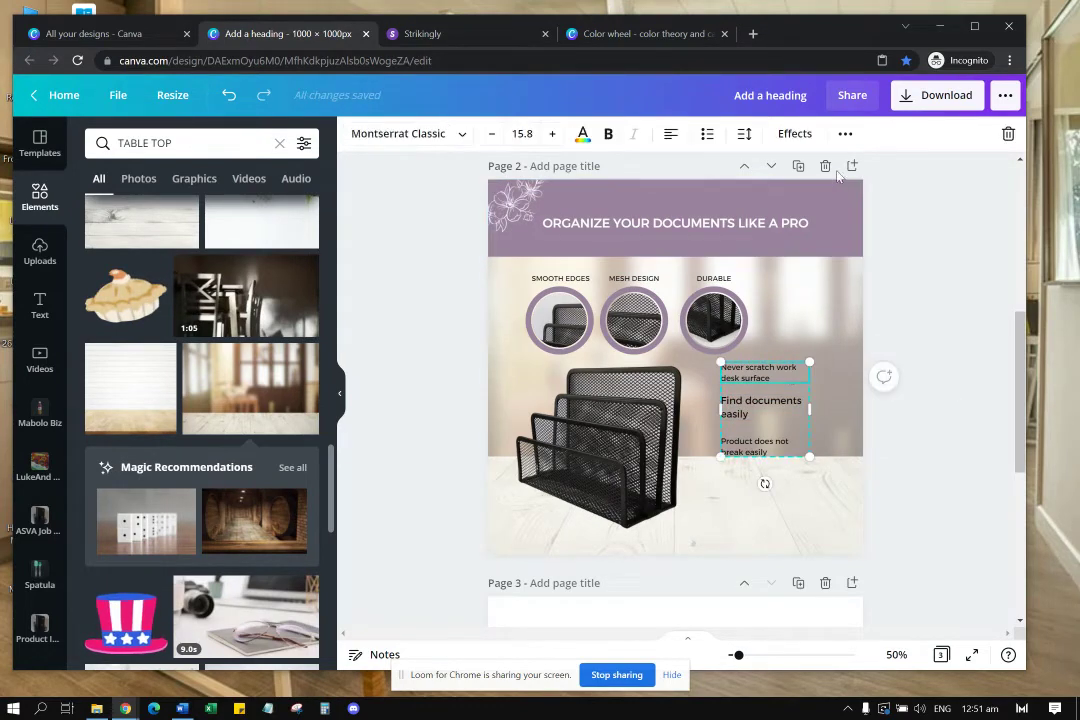
left_click(761, 405)
left_click(782, 375)
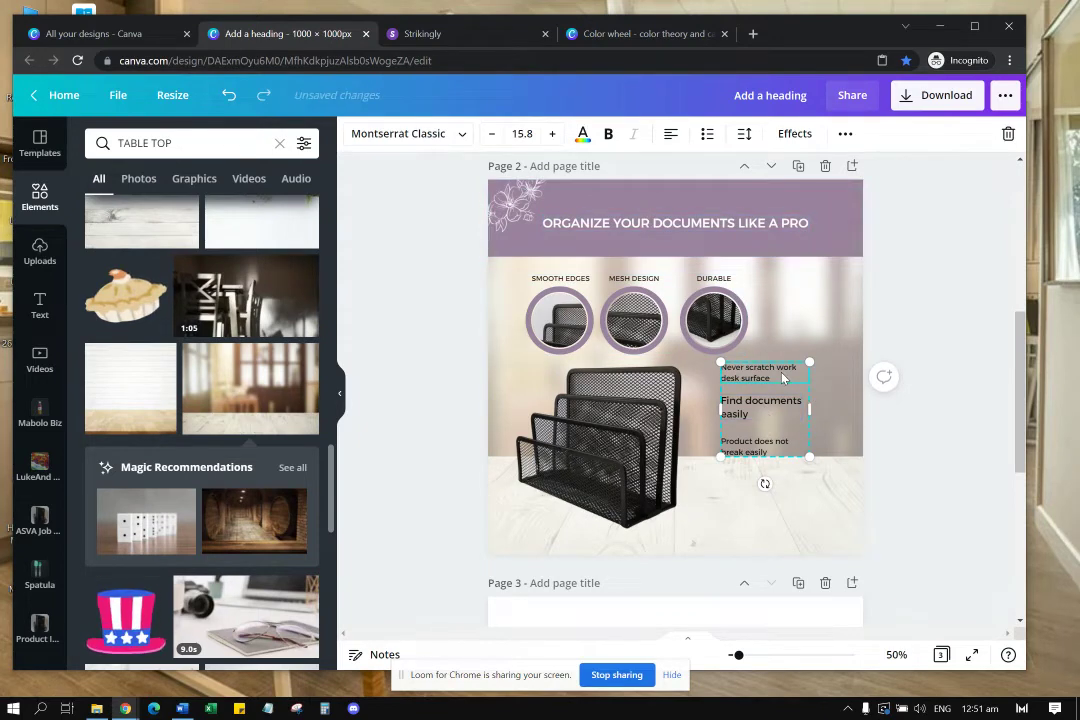
left_click(556, 140)
left_click(556, 140)
left_click(556, 140)
left_click(556, 140)
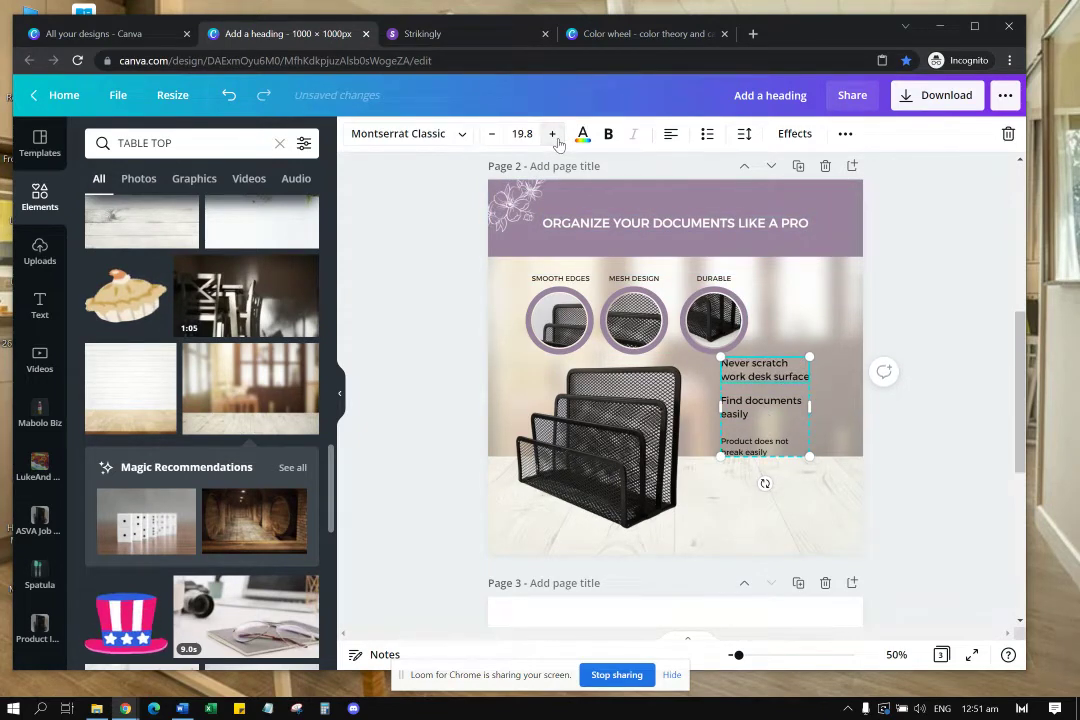
Step: Set the "Product does not break easily" description to font size 19.8 and move the description group down, clear of the DURABLE circle
left_click(745, 441)
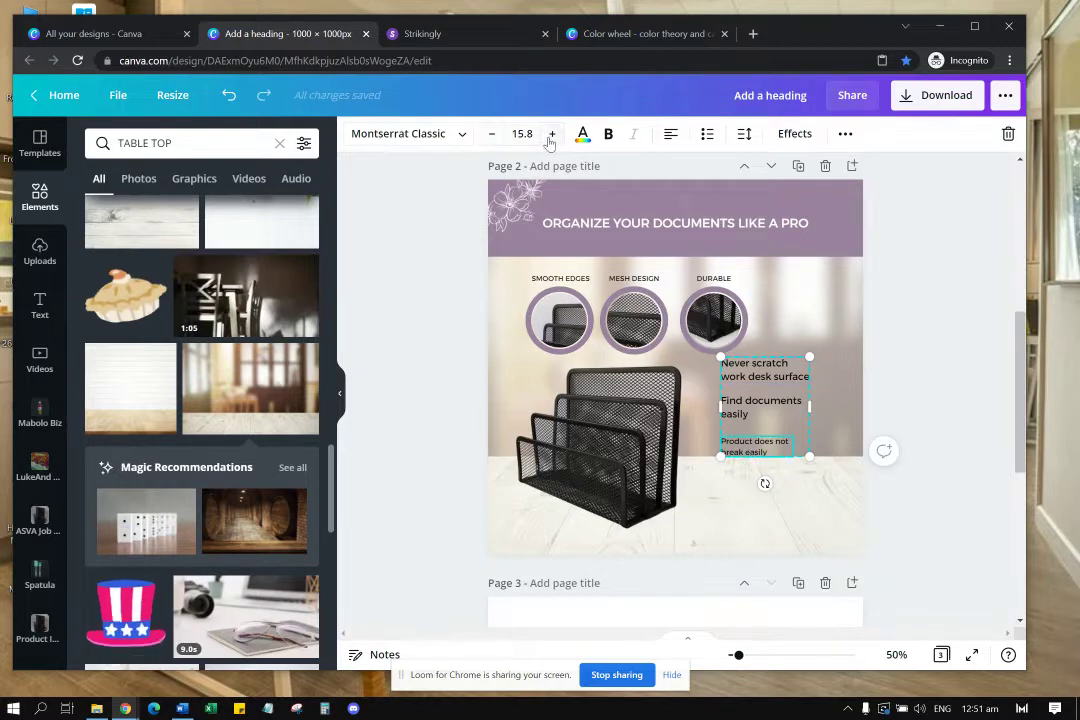
left_click(551, 136)
left_click(551, 136)
left_click(551, 136)
left_click(551, 136)
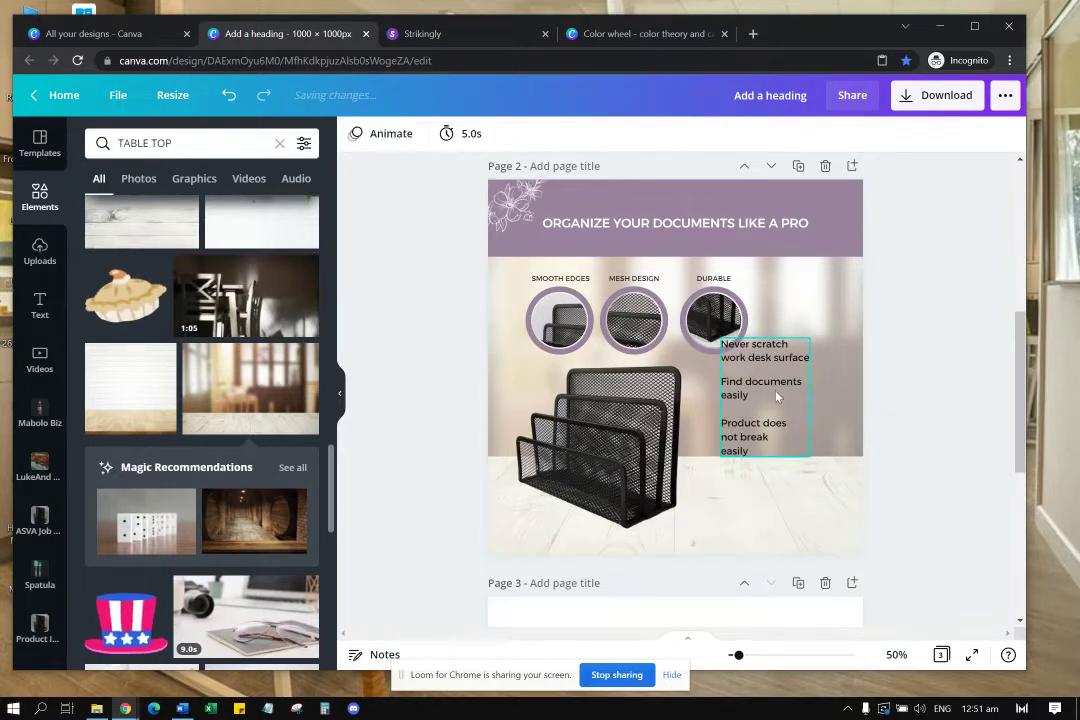
left_click_drag(776, 390, 775, 430)
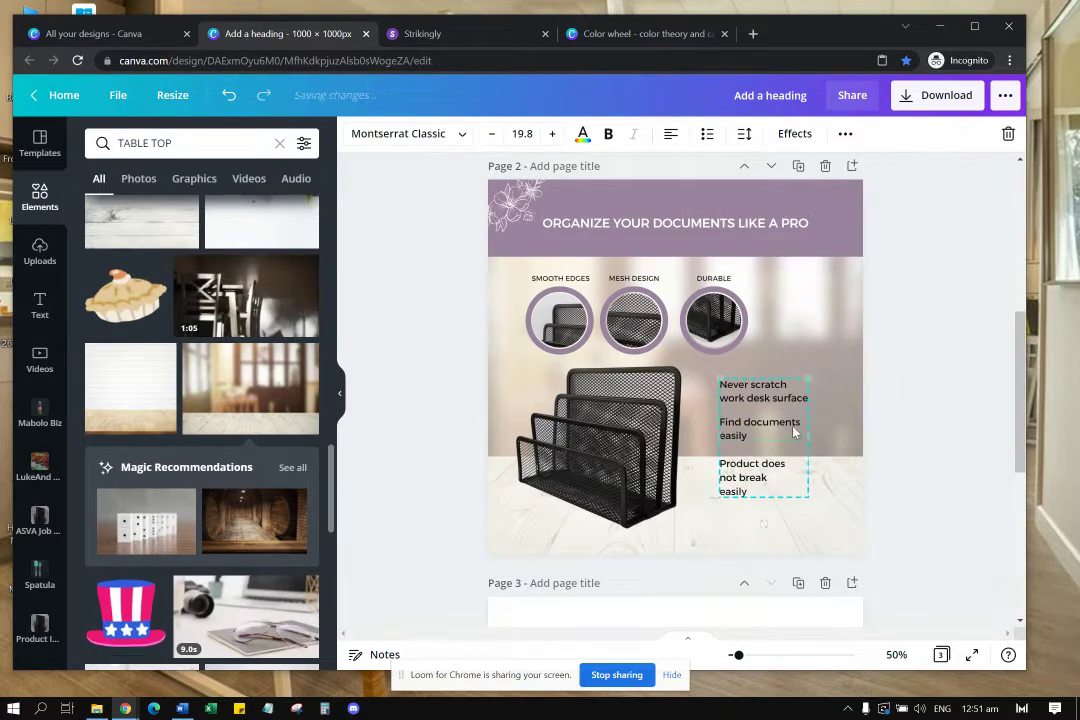
left_click(922, 371)
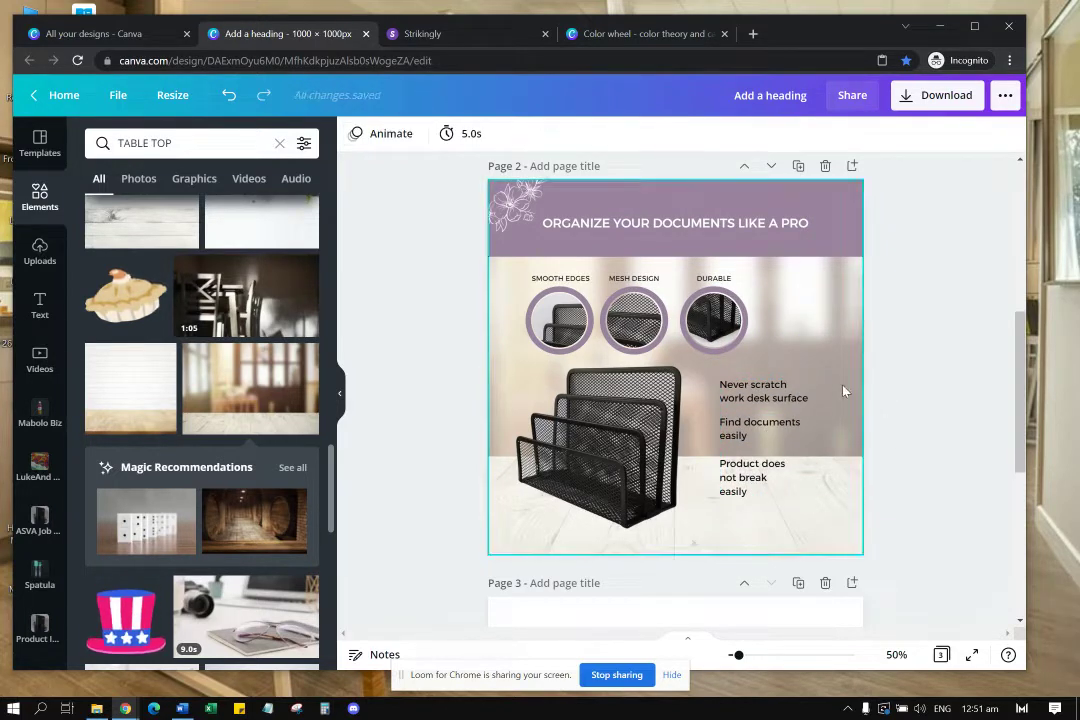
Step: Enlarge the background photo within its crop and shift it so the tabletop's back edge sits higher behind the organizer
left_click(821, 506)
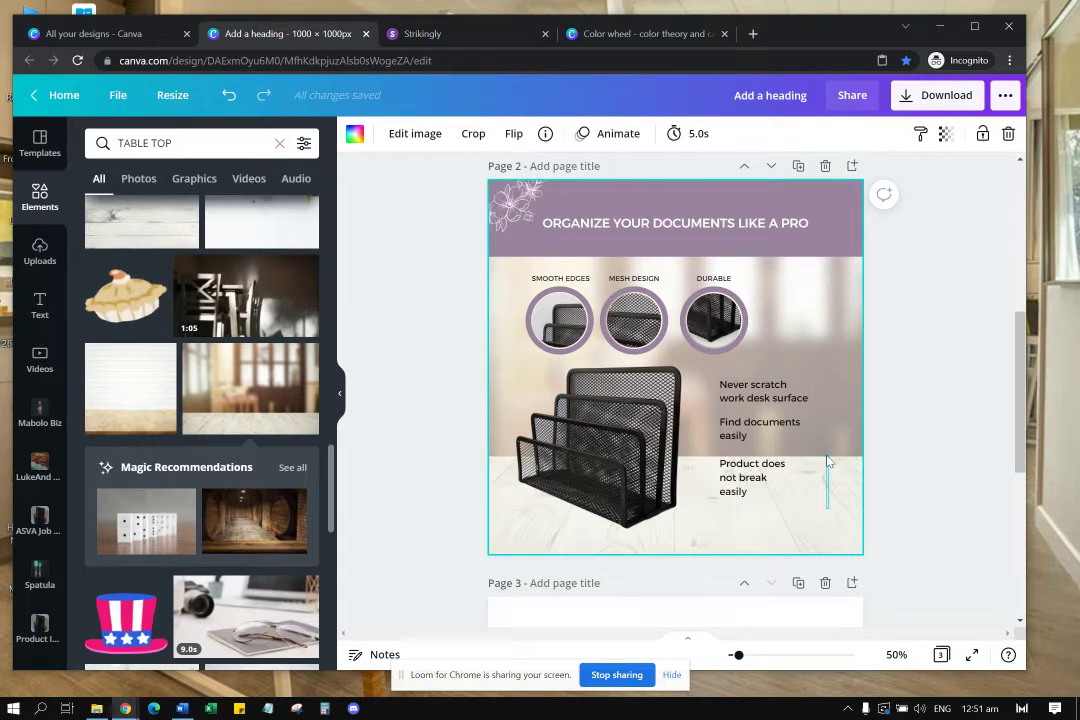
double_click(812, 520)
left_click_drag(823, 499, 816, 445)
left_click_drag(922, 470, 912, 449)
left_click_drag(966, 556, 1036, 640)
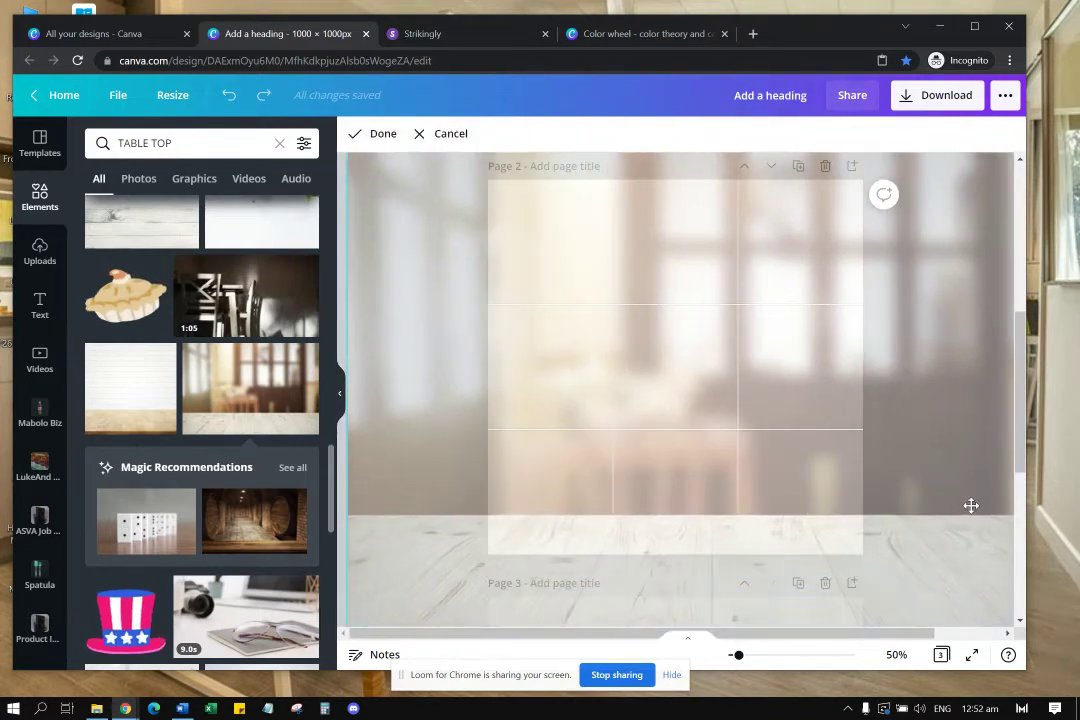
left_click_drag(971, 506, 890, 387)
left_click_drag(1004, 587, 1060, 633)
left_click_drag(926, 427, 866, 277)
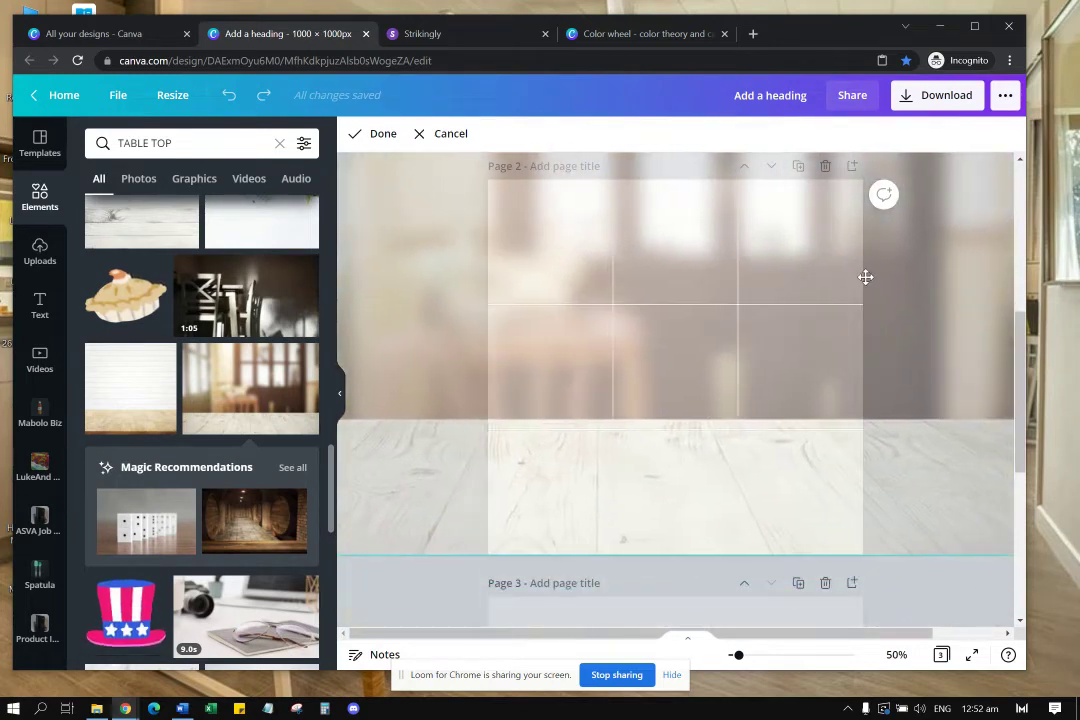
key("Return")
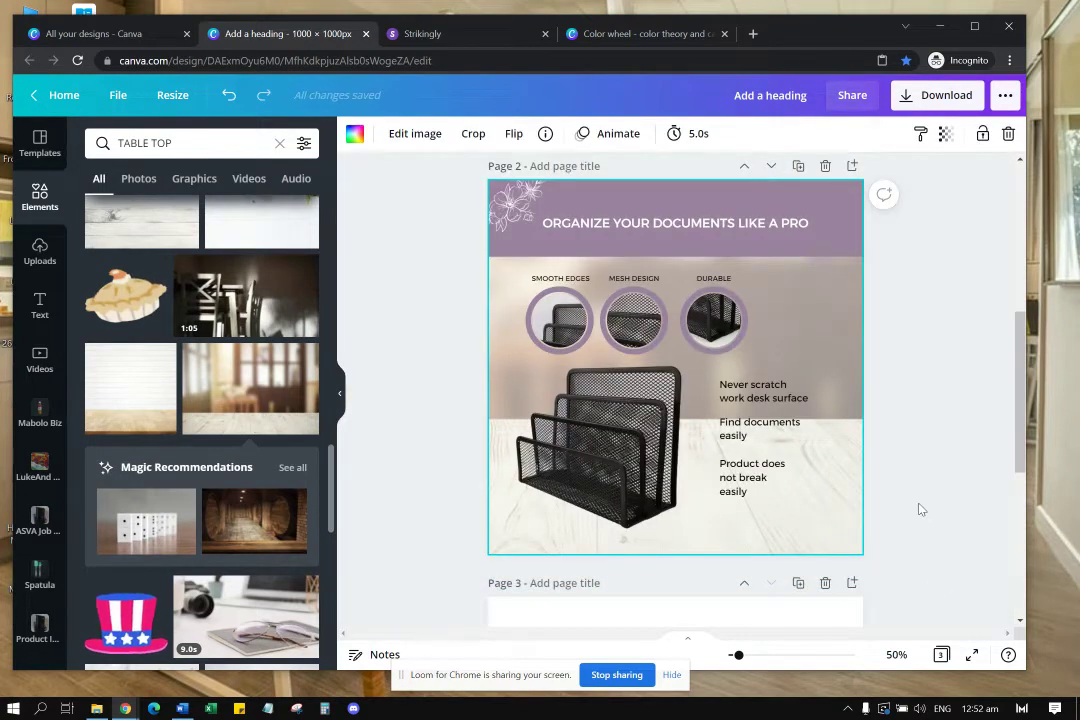
key("Escape")
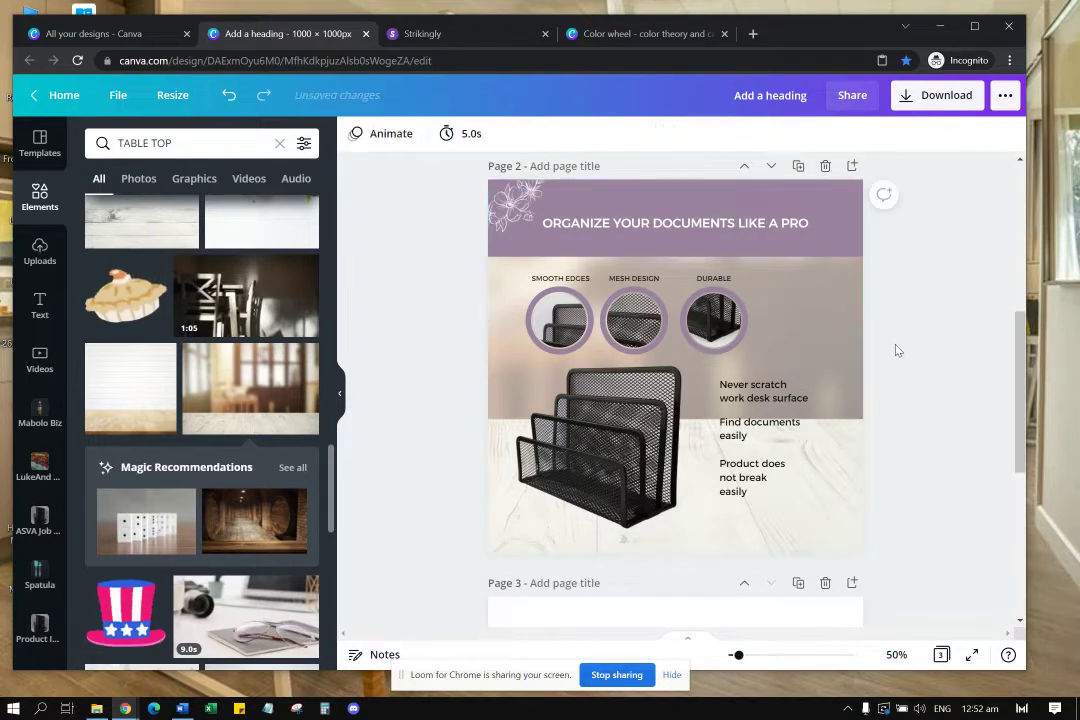
Step: Move the description group down onto the tabletop area beside the organizer on page 2
left_click_drag(787, 436, 787, 449)
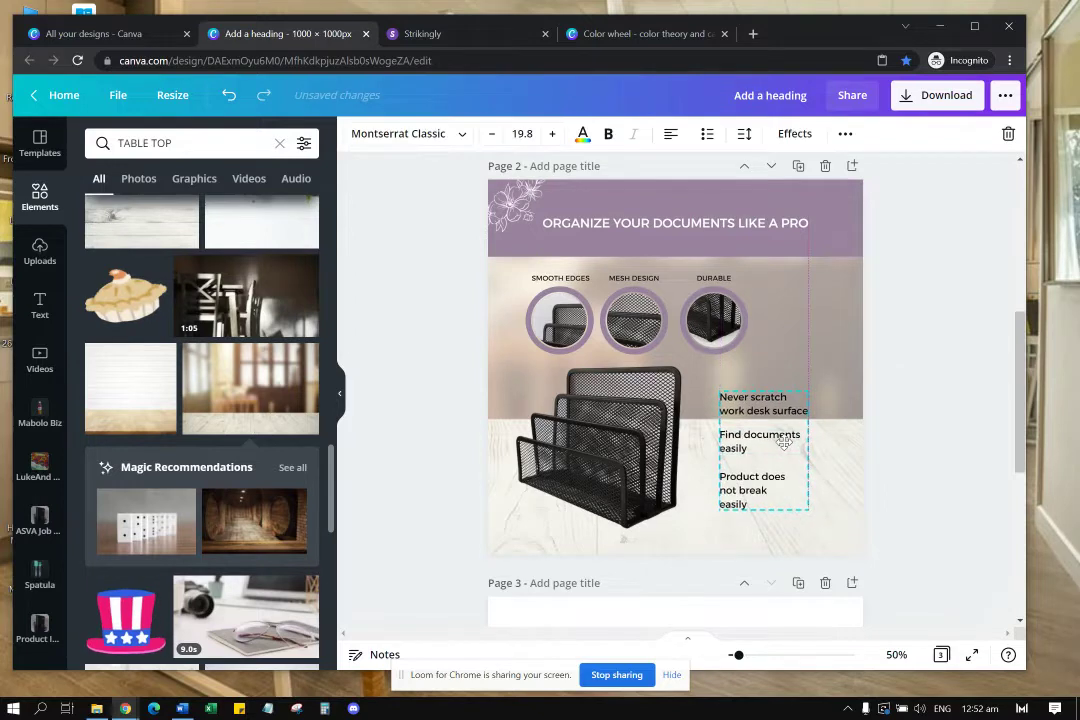
left_click(921, 431)
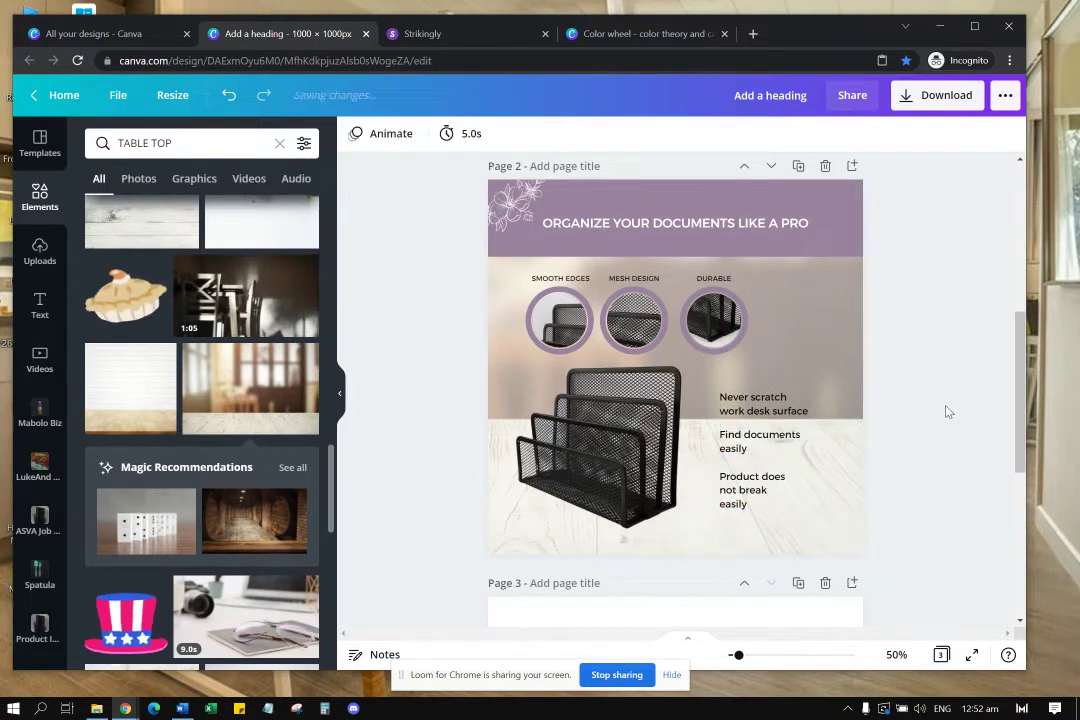
left_click_drag(786, 430, 777, 457)
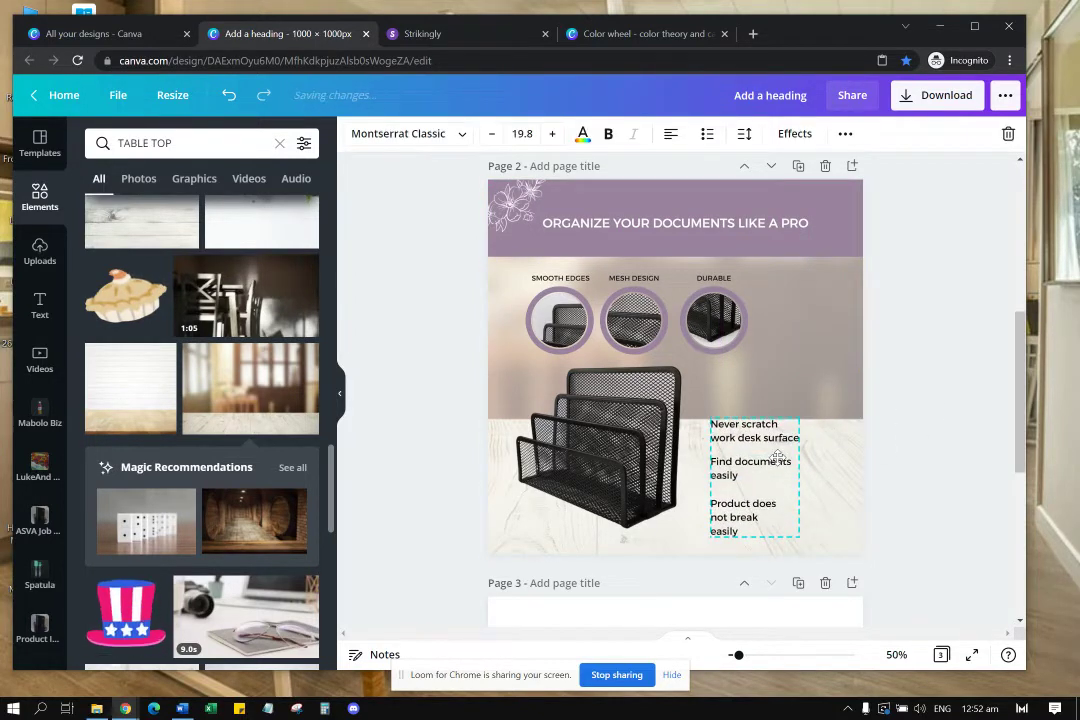
left_click(947, 444)
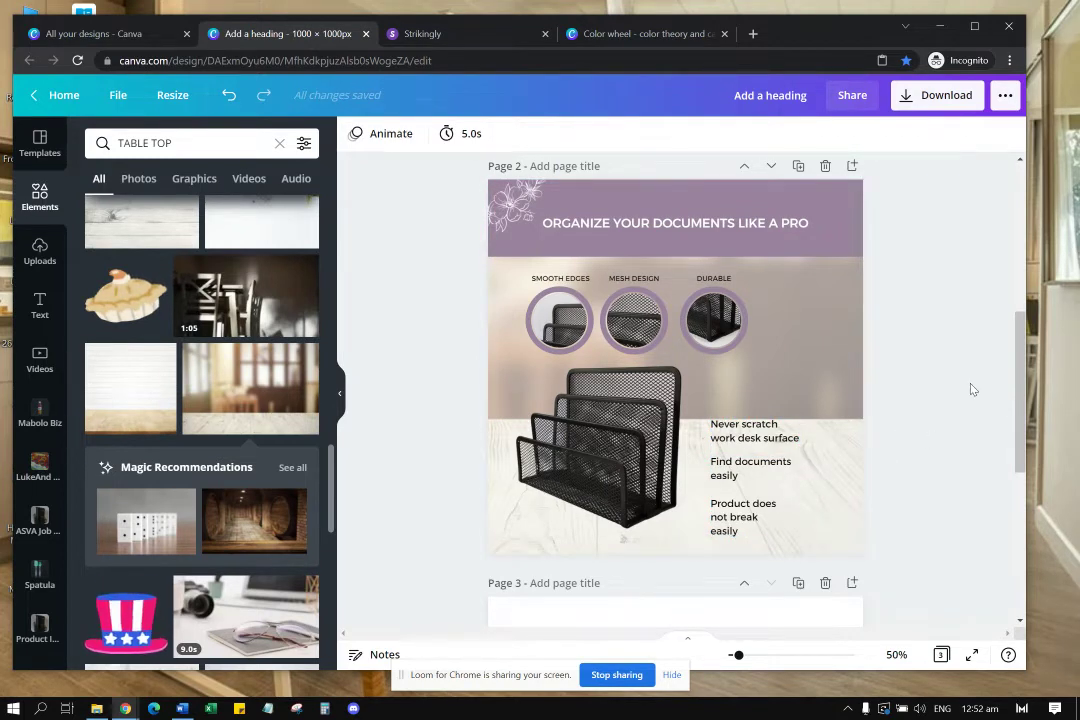
scroll(970, 389, "down", 2)
scroll(970, 389, "up", 2)
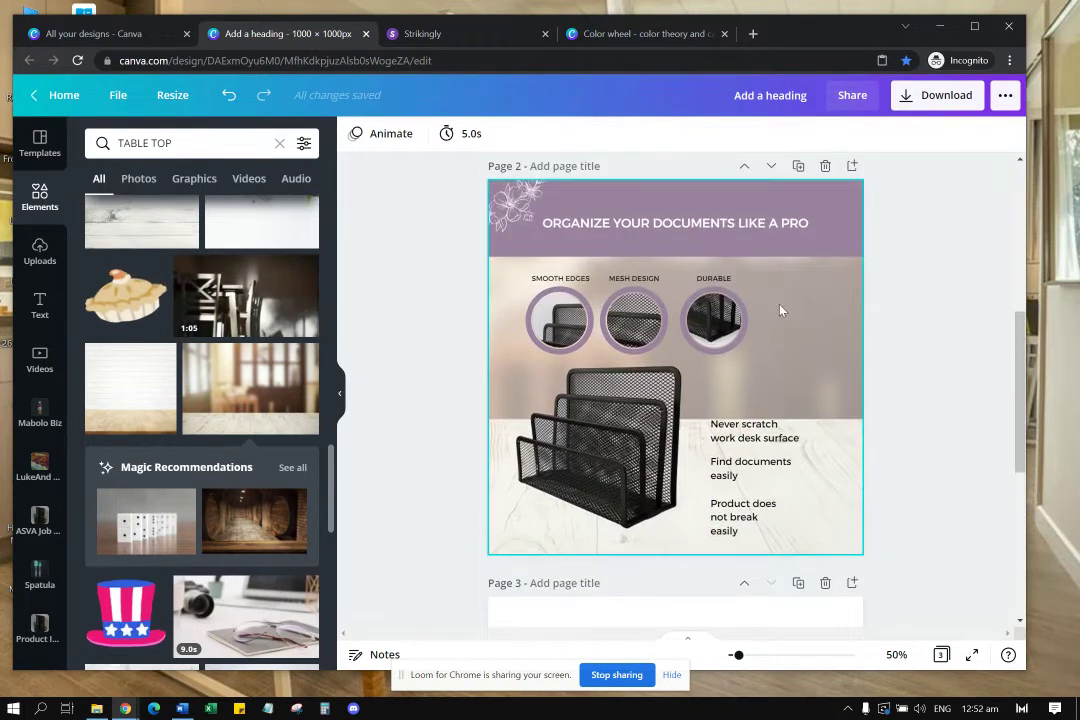
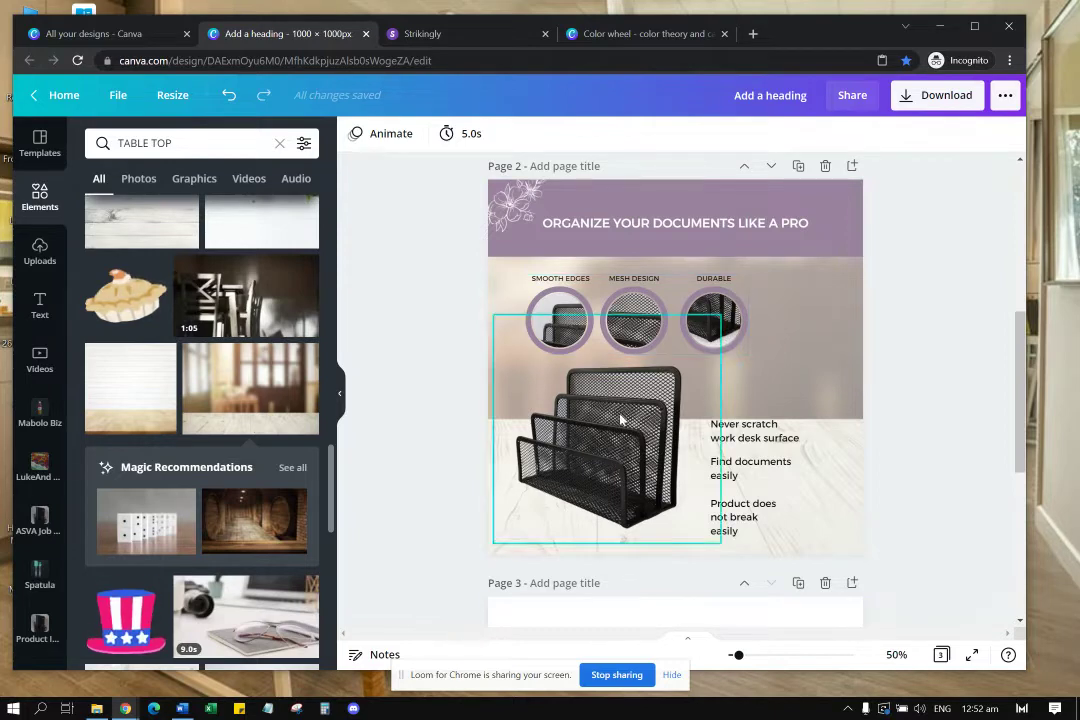
left_click_drag(740, 660, 748, 655)
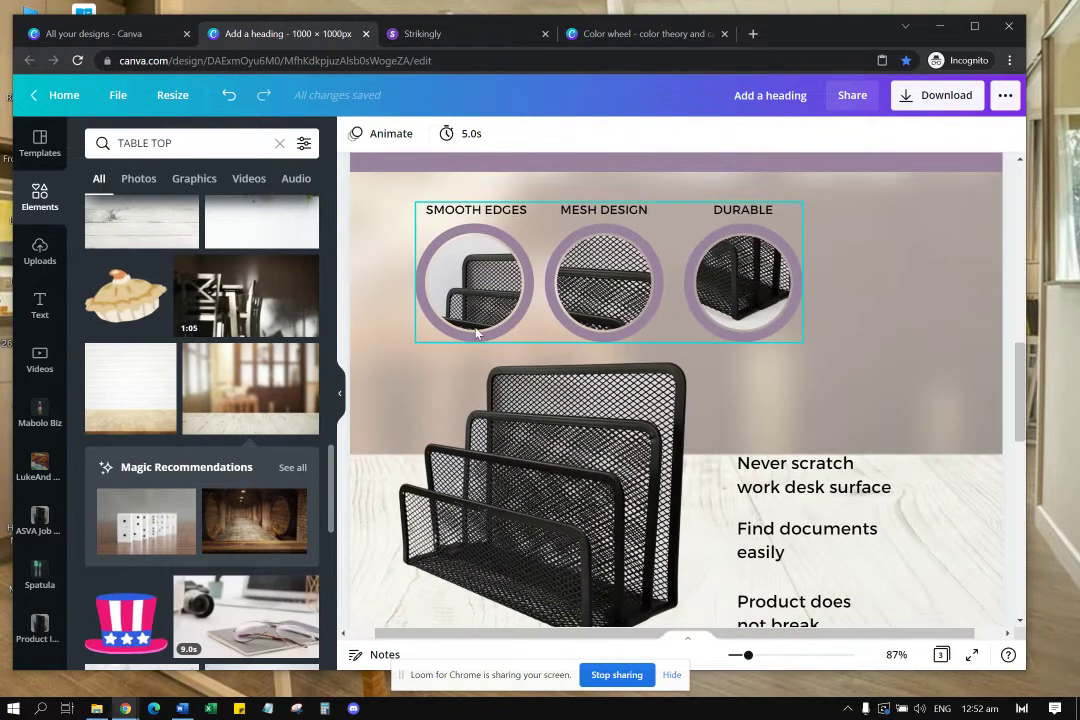
scroll(770, 310, "down", 2)
scroll(771, 325, "up", 1)
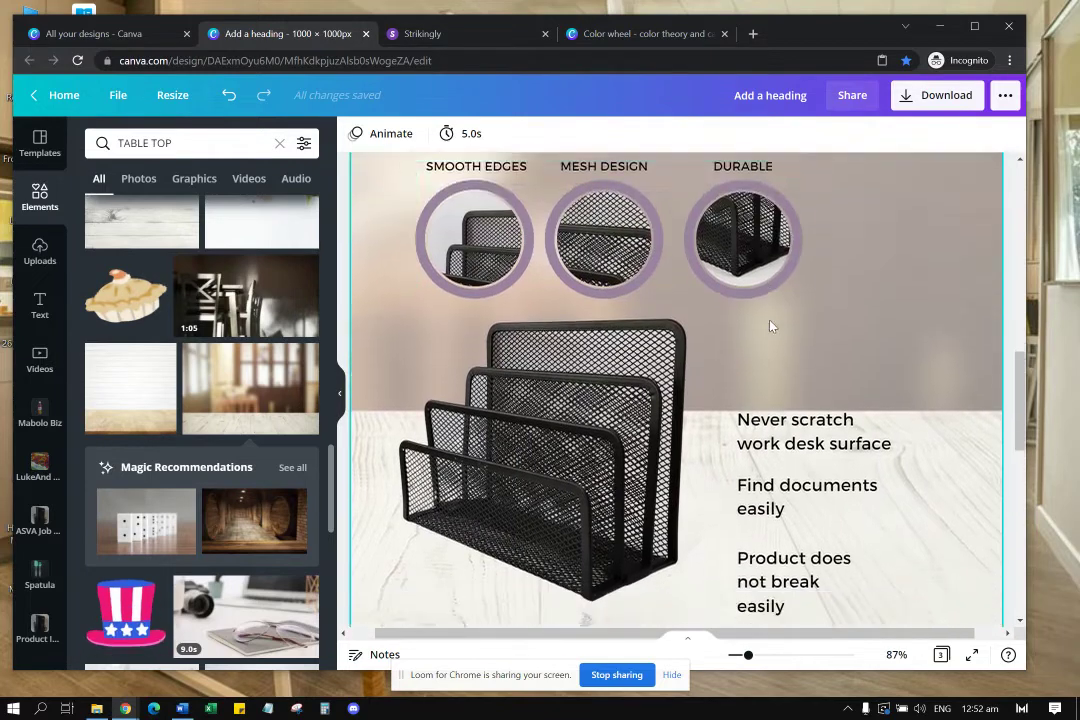
scroll(776, 494, "down", 4)
left_click_drag(751, 648, 745, 655)
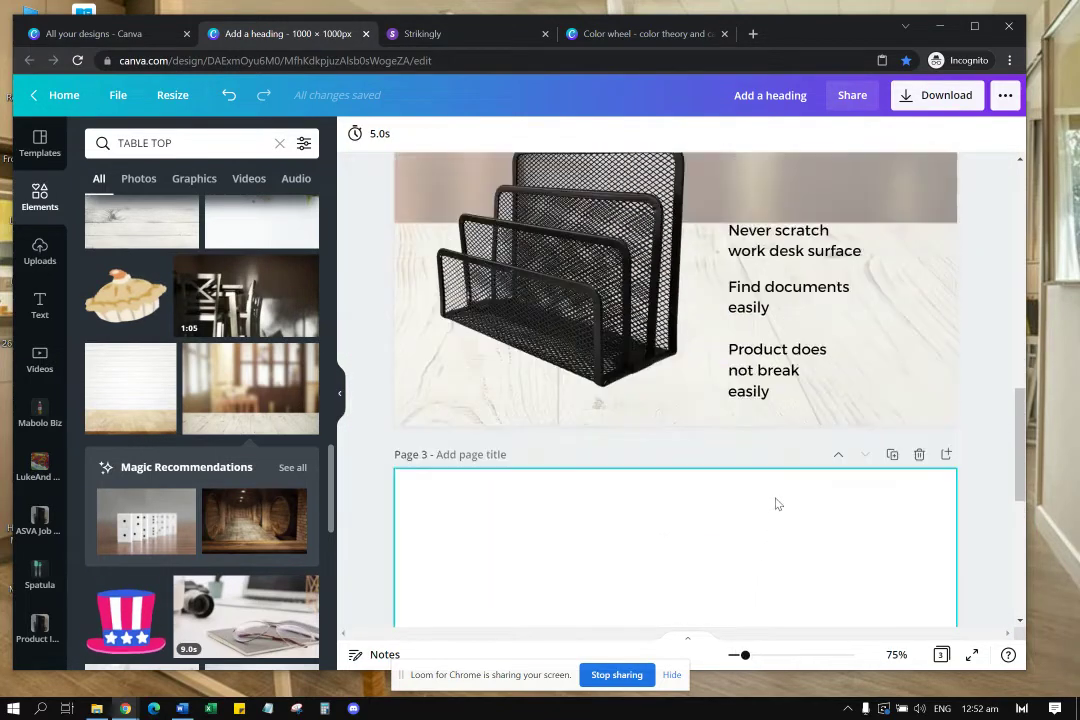
Step: Group the purple headline band, its heading text and the flower drawing on page 2
scroll(774, 503, "up", 4)
left_click(810, 312)
left_click(797, 281)
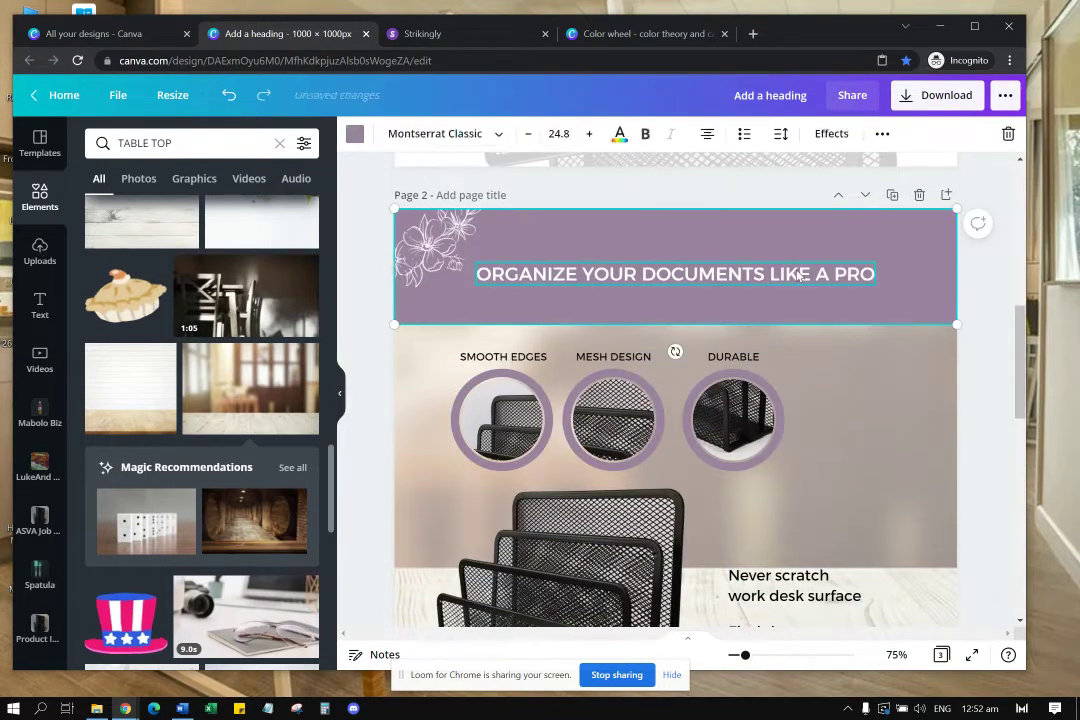
left_click(882, 134)
left_click(684, 170)
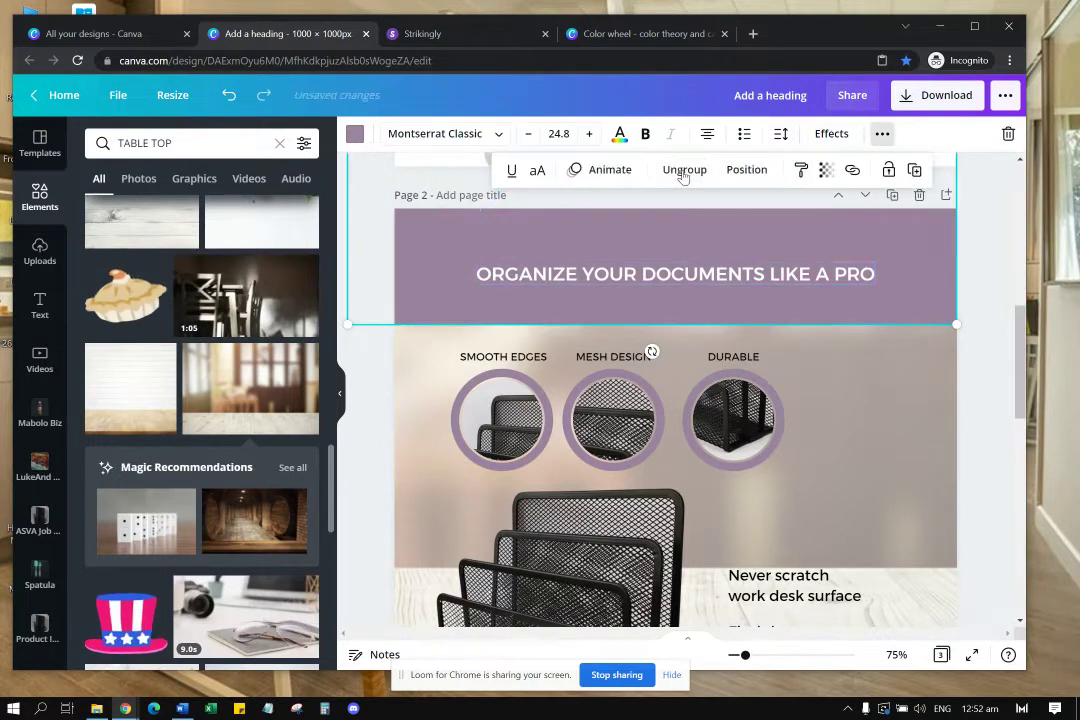
Step: Copy the grouped headline band from page 2 and paste it onto blank page 3
right_click(889, 266)
left_click(796, 318)
scroll(740, 380, "down", 5)
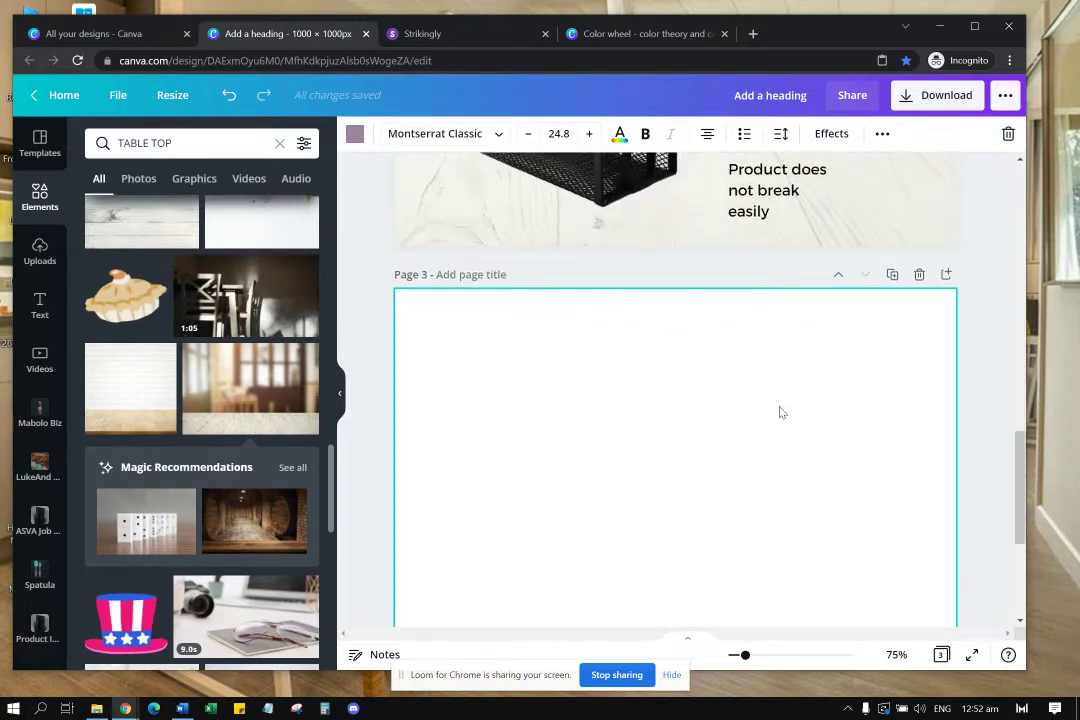
left_click(762, 407)
key("ctrl+v")
left_click(825, 464)
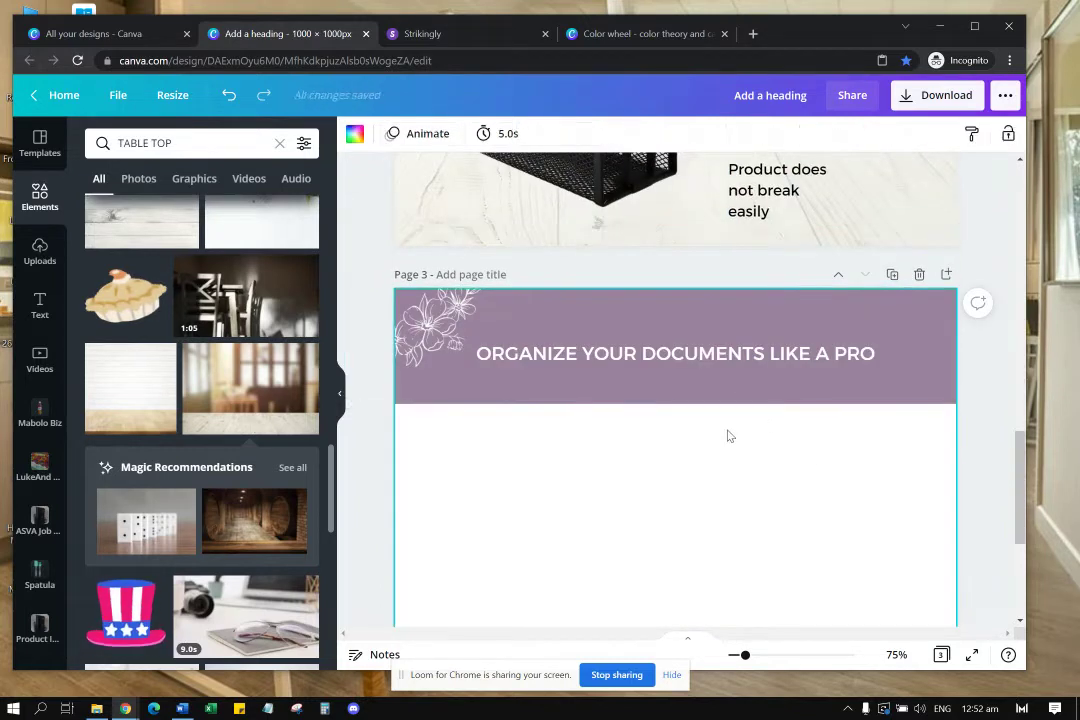
Step: Copy the organizer photo from page 2 to page 3 and place it in the left half below the headline band
scroll(720, 470, "down", 1)
left_click_drag(745, 655, 739, 655)
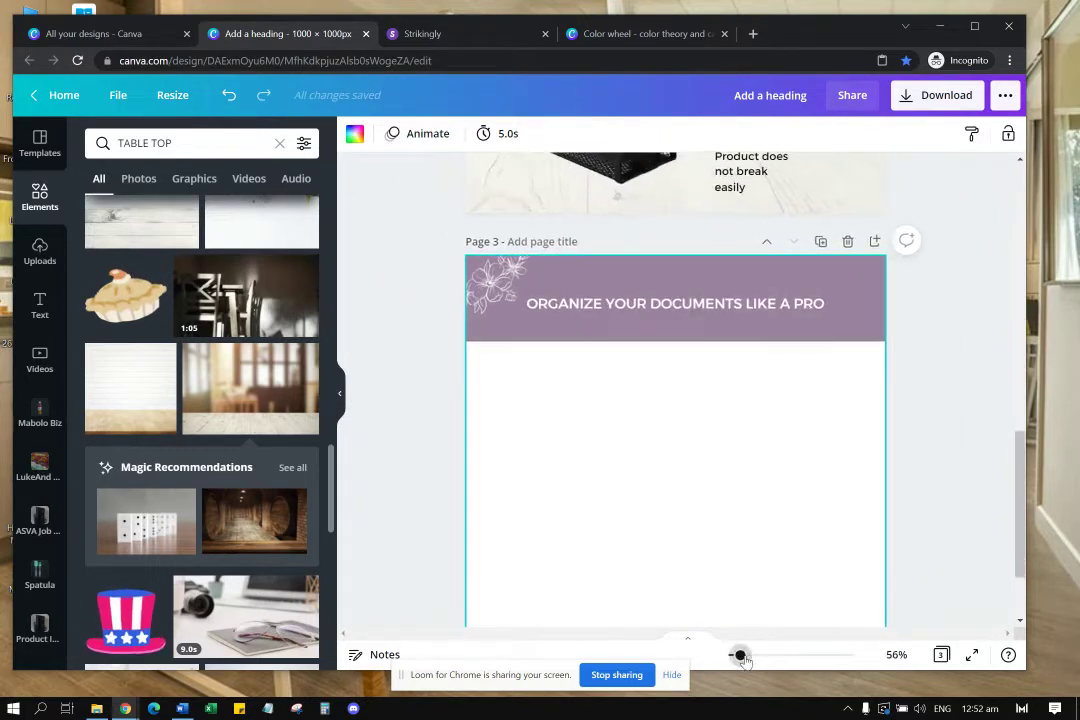
left_click(950, 428)
scroll(948, 425, "up", 3)
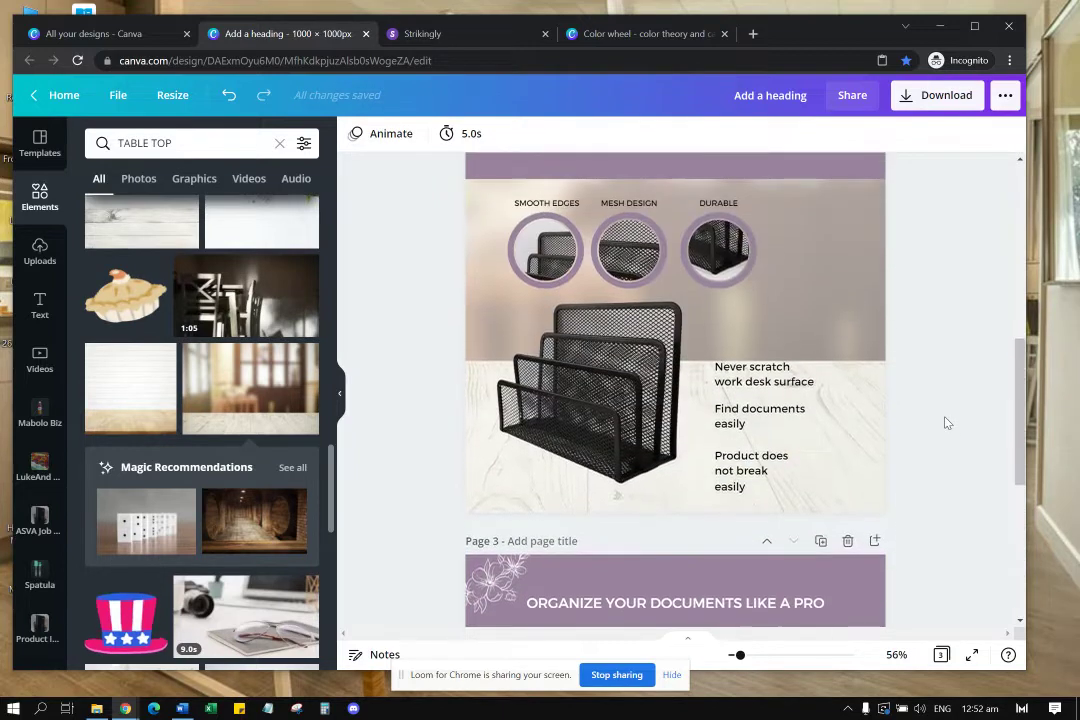
scroll(946, 424, "down", 1)
left_click(622, 241)
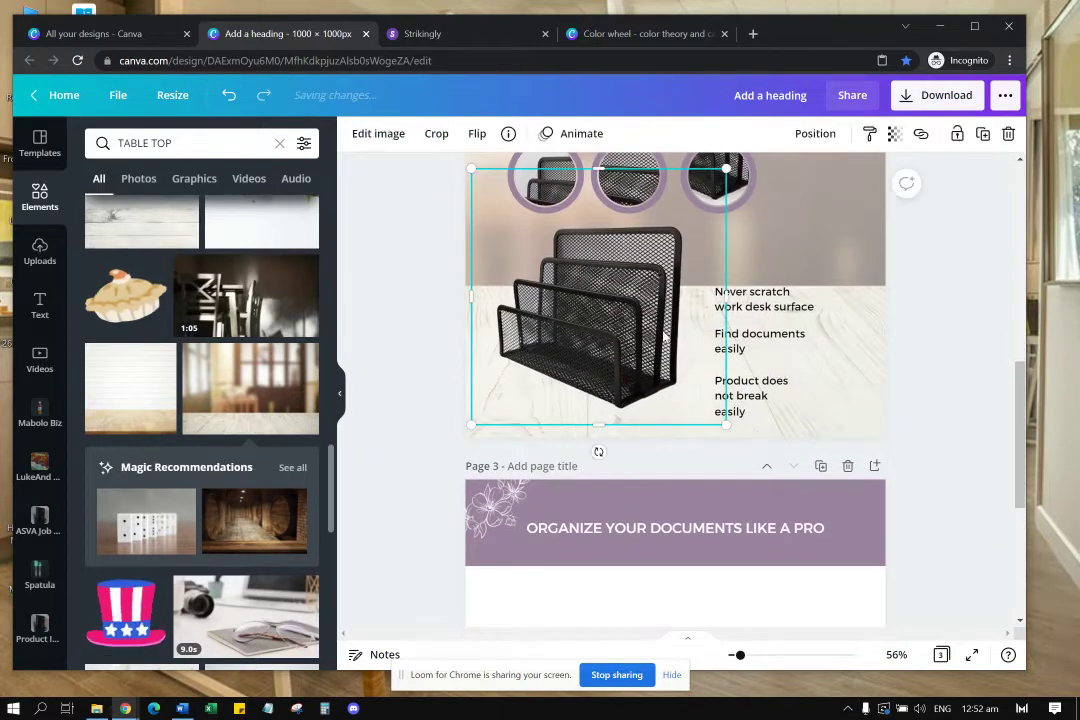
scroll(684, 366, "down", 4)
key("ctrl+v")
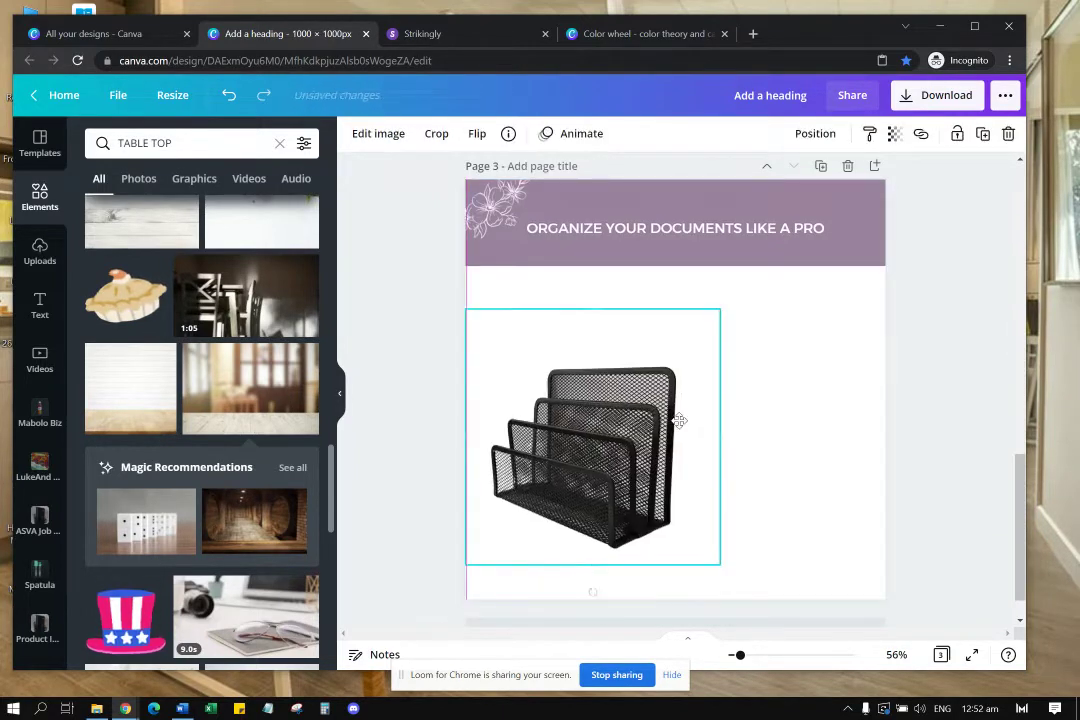
left_click(811, 352)
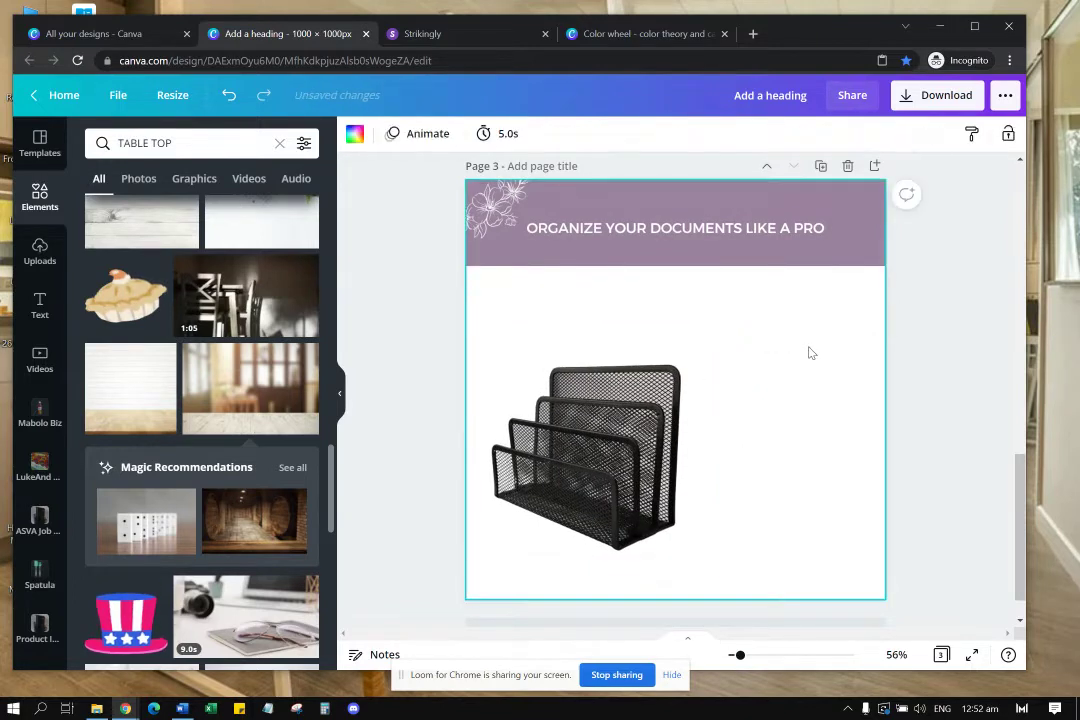
Step: Search the elements library for "durable"
scroll(200, 350, "up", 5)
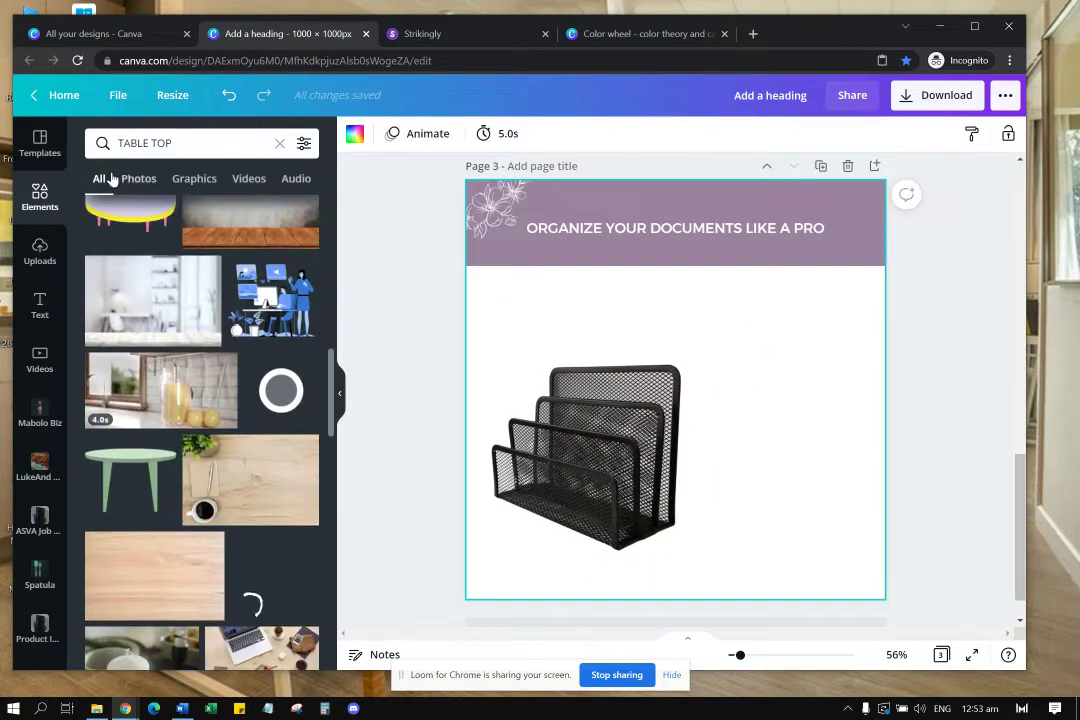
left_click(124, 140)
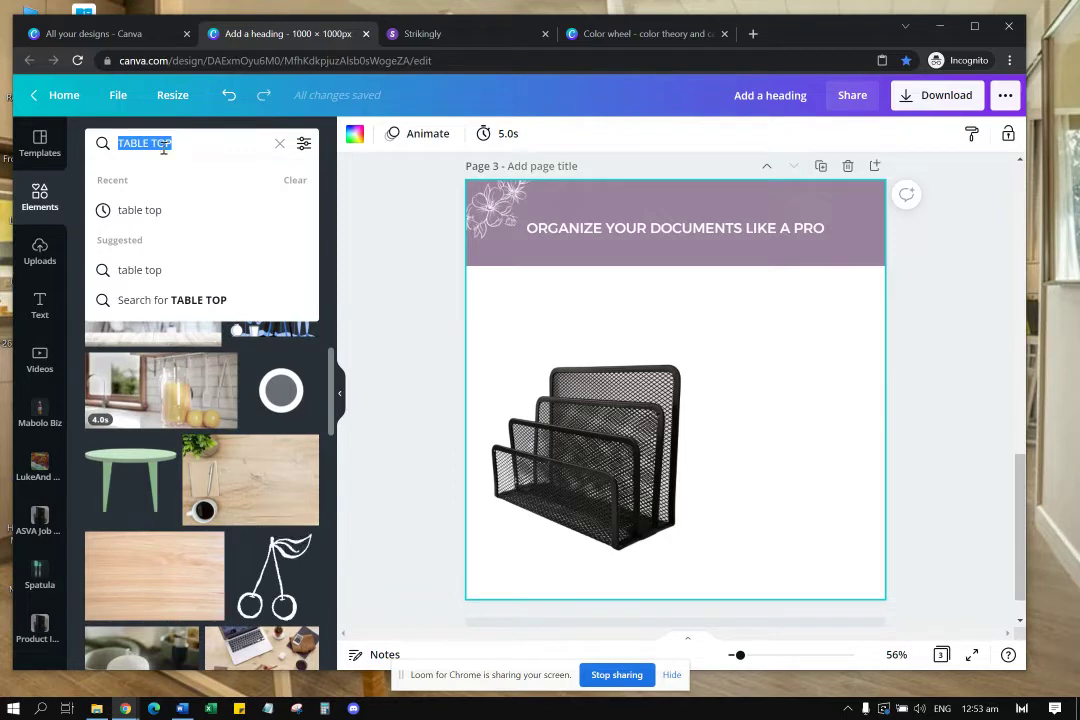
type("DURA")
key("BackSpace")
key("BackSpace")
key("BackSpace")
key("BackSpace")
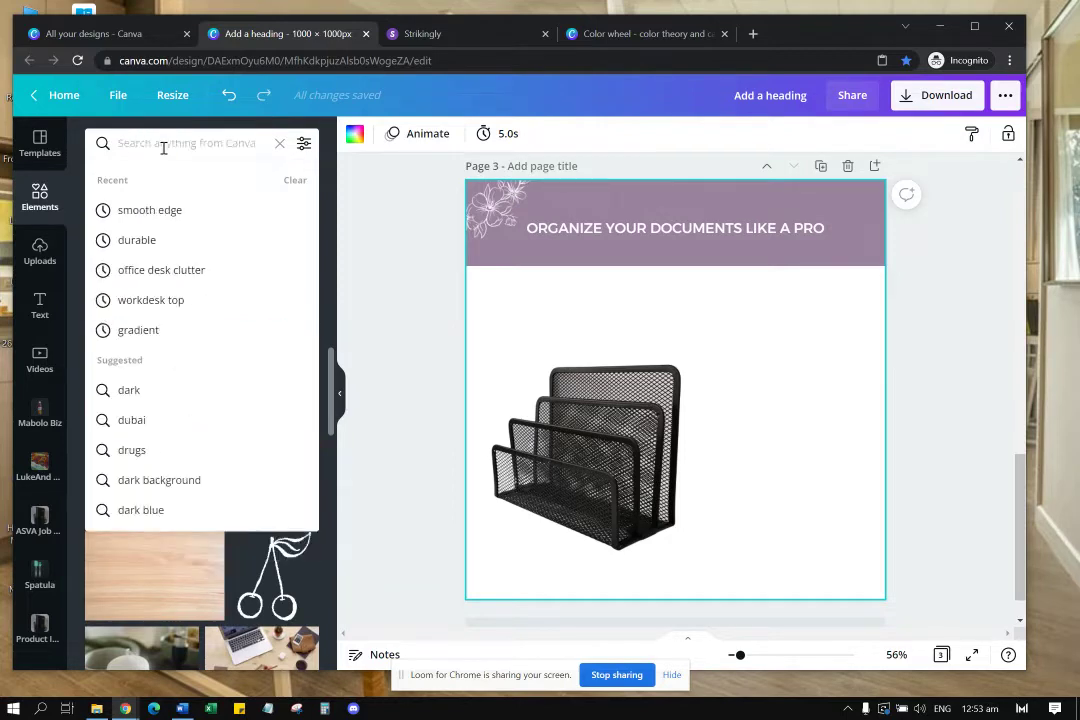
type("durable")
key("Return")
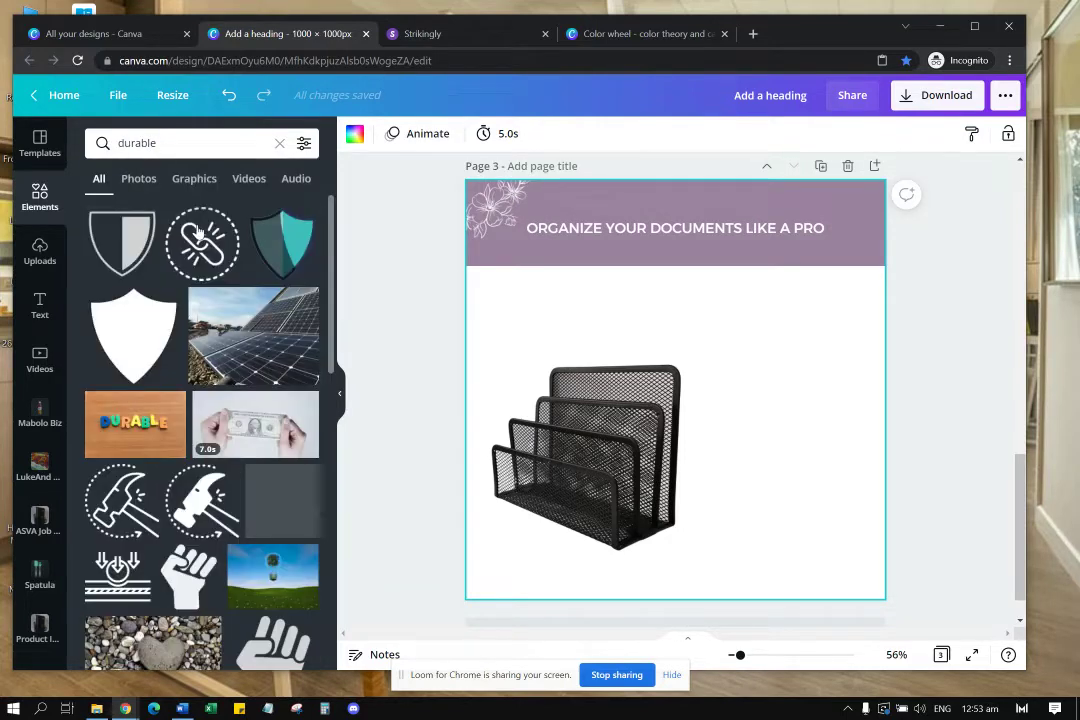
Step: Add the solid hammer icon to page 3, place it above and right of the organizer, and recolor it in the band's purple
left_click(208, 497)
left_click_drag(757, 304, 764, 348)
left_click_drag(738, 376, 749, 343)
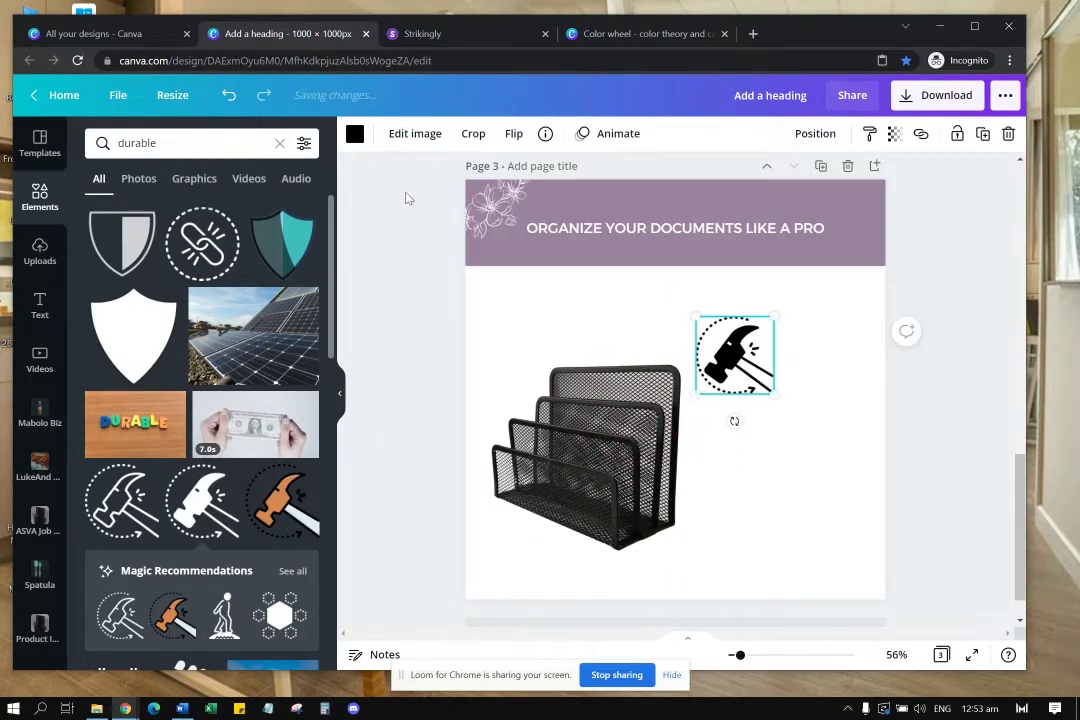
left_click(355, 134)
left_click(181, 212)
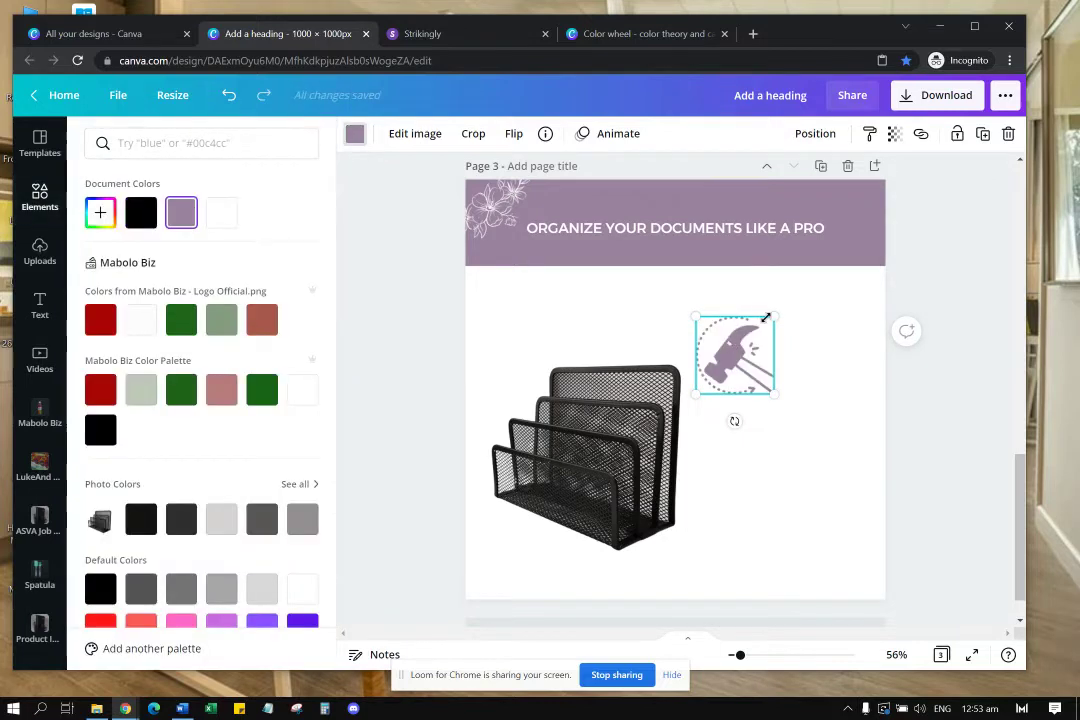
Step: Shrink the hammer icon and move it up under the headline band, shifting the organizer photo slightly up and left
left_click_drag(773, 317, 769, 328)
mouse_move(612, 426)
left_mouse_down()
mouse_move(616, 386)
mouse_move(609, 406)
left_mouse_up()
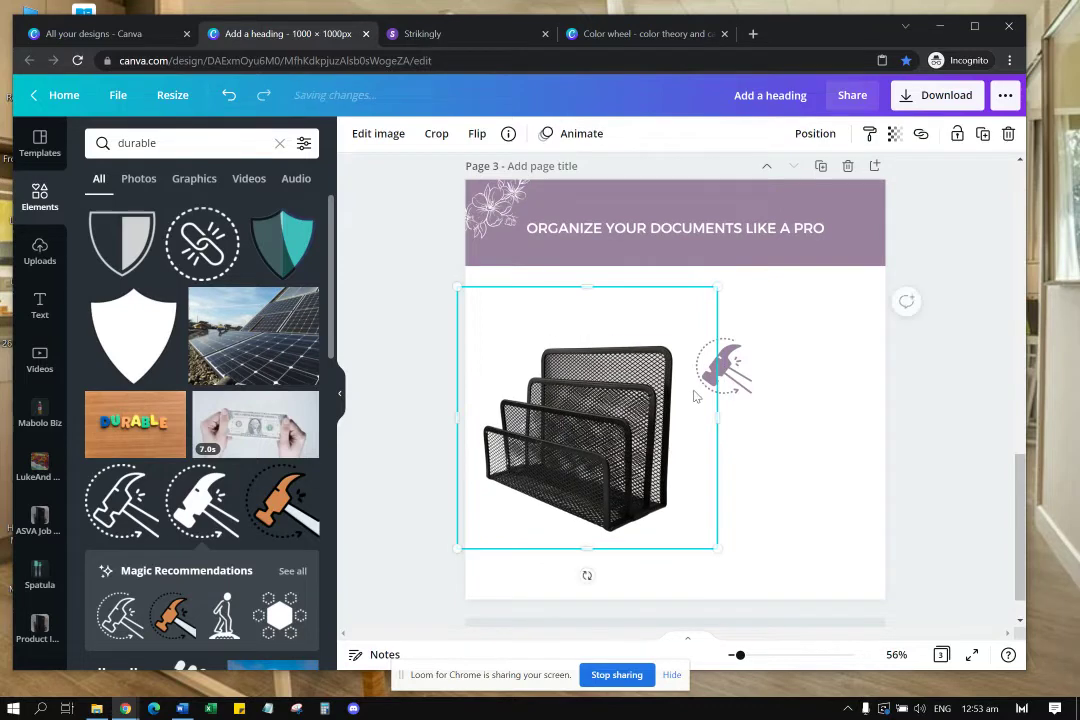
left_click_drag(713, 360, 722, 325)
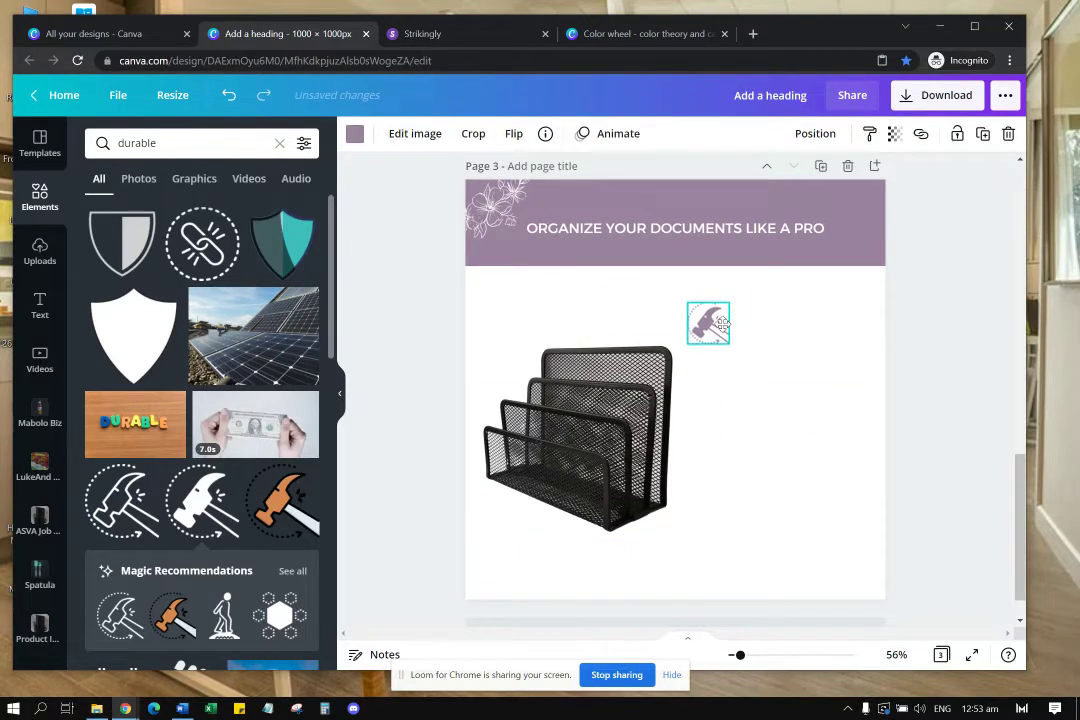
Step: Search the elements library for "lightweight"
left_click(155, 143)
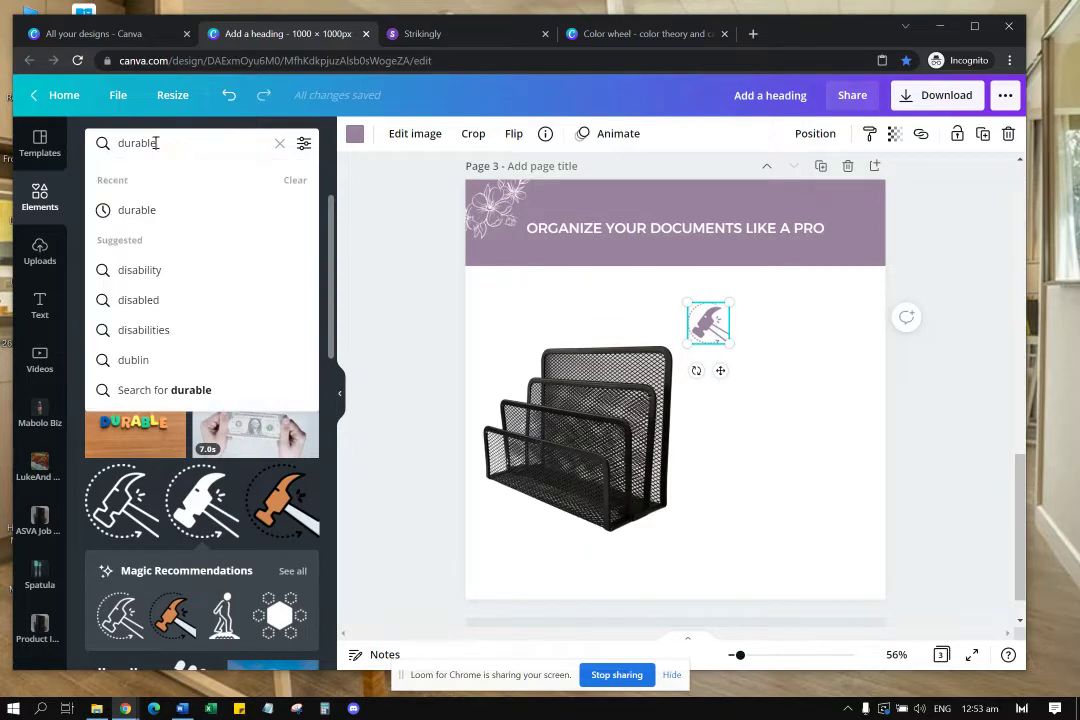
key("BackSpace")
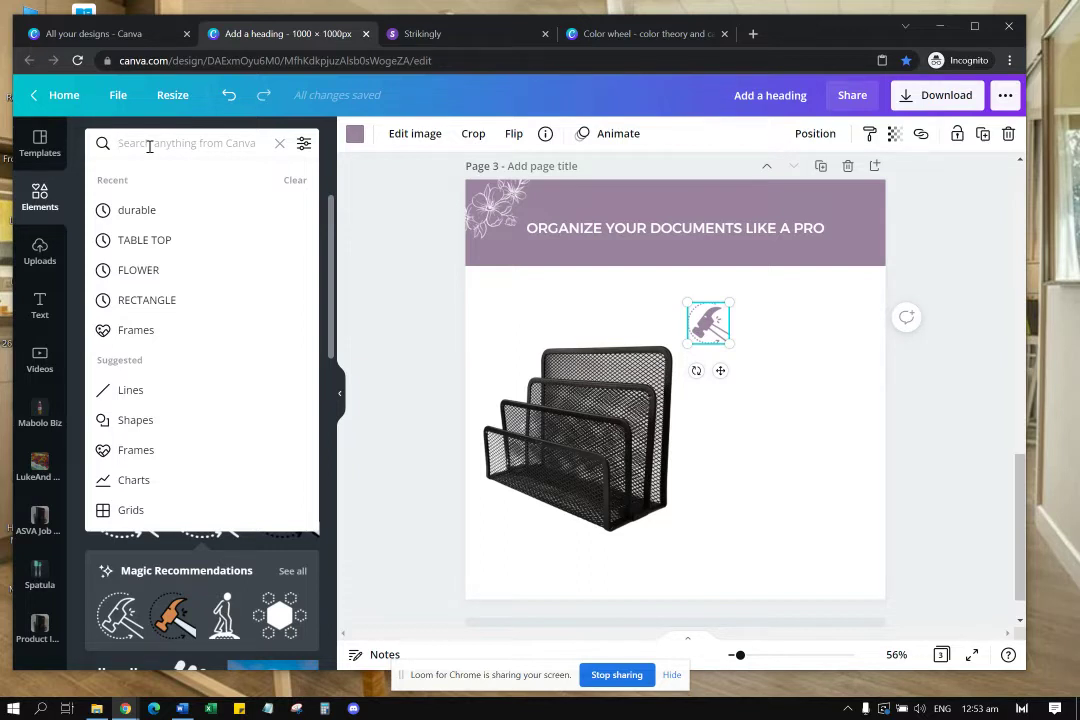
type("light")
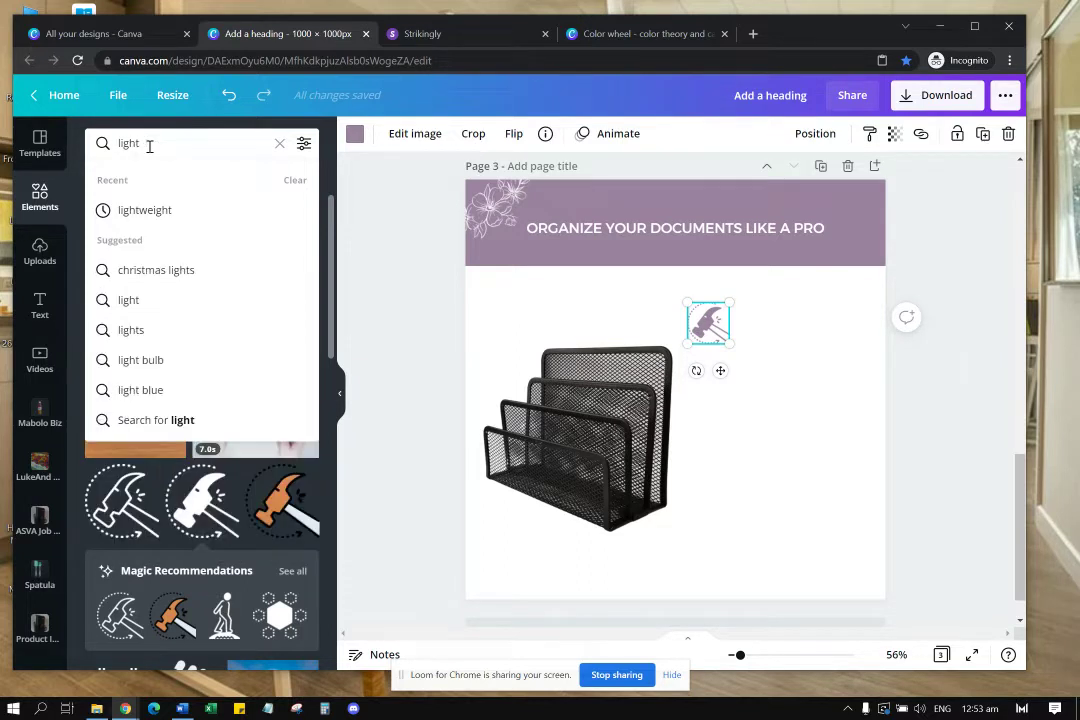
left_click(160, 212)
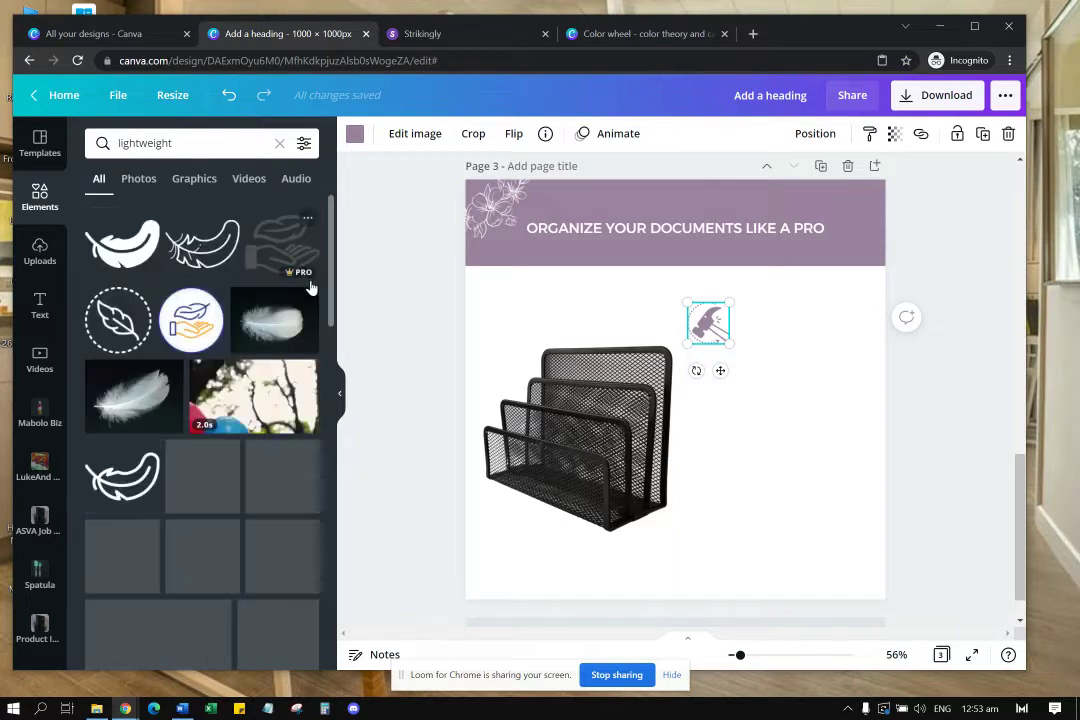
Step: Add the solid feather icon to page 3, shrink it below the hammer icon, and recolor it in the band's purple
left_click(146, 263)
left_click_drag(688, 376, 764, 405)
left_click_drag(838, 372, 732, 380)
left_click(180, 215)
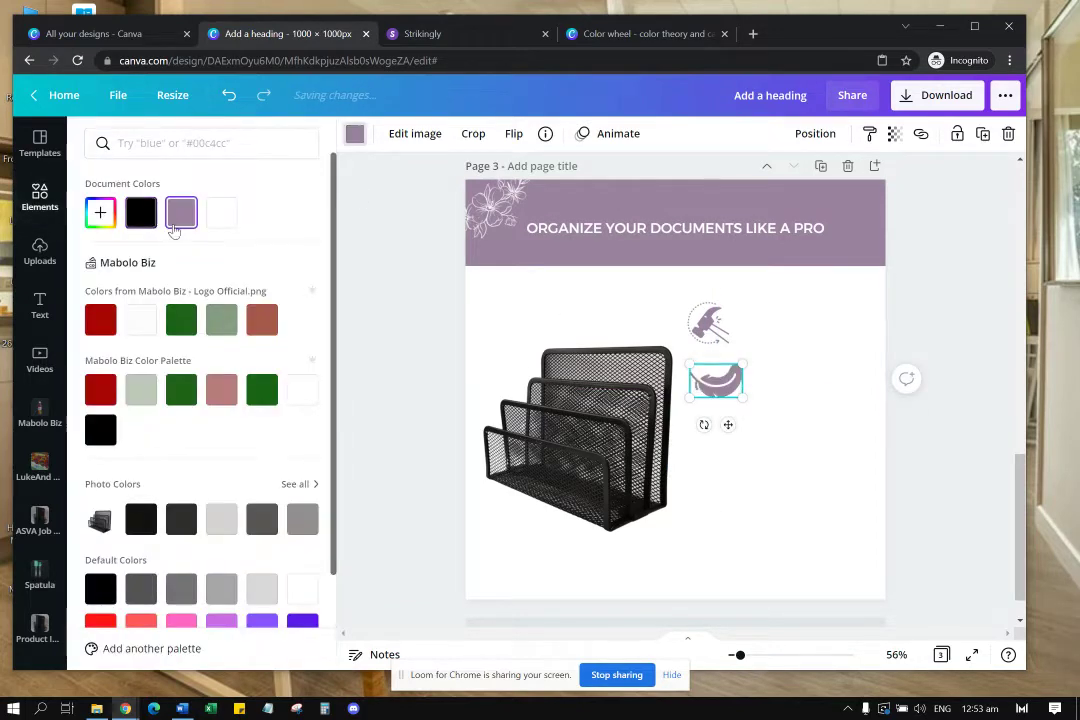
Step: Shrink the feather icon slightly more and align it directly beneath the hammer icon
left_click(722, 384)
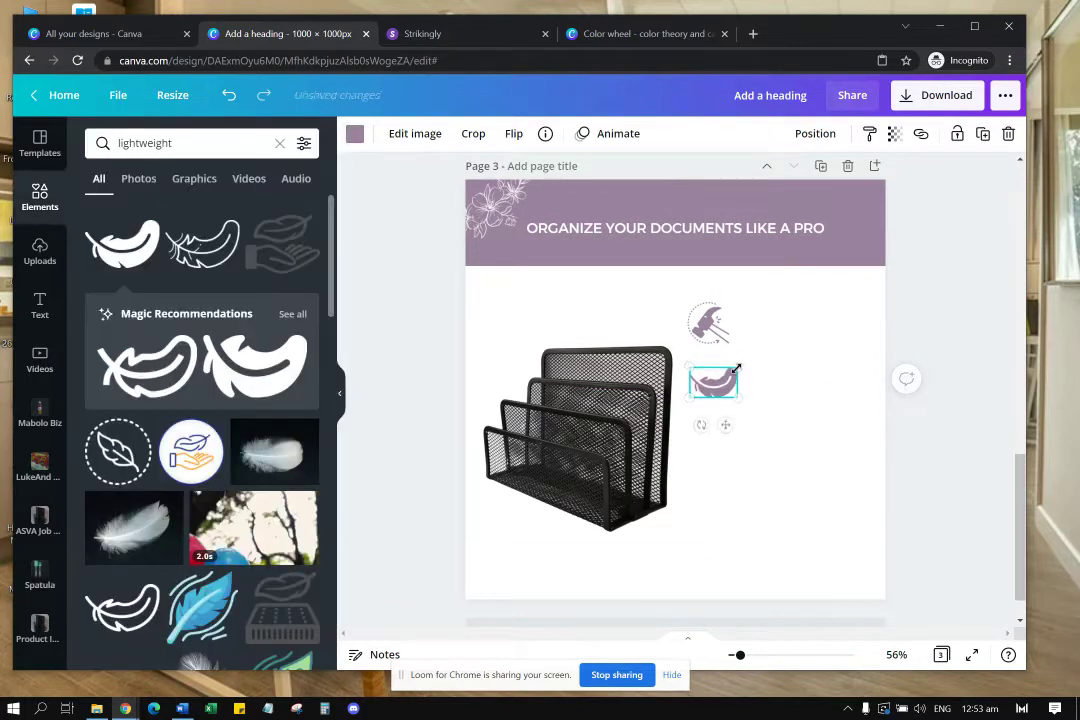
left_click(782, 425)
left_click_drag(725, 397, 720, 384)
Step: Search the elements library for "easy clean"
left_click(189, 154)
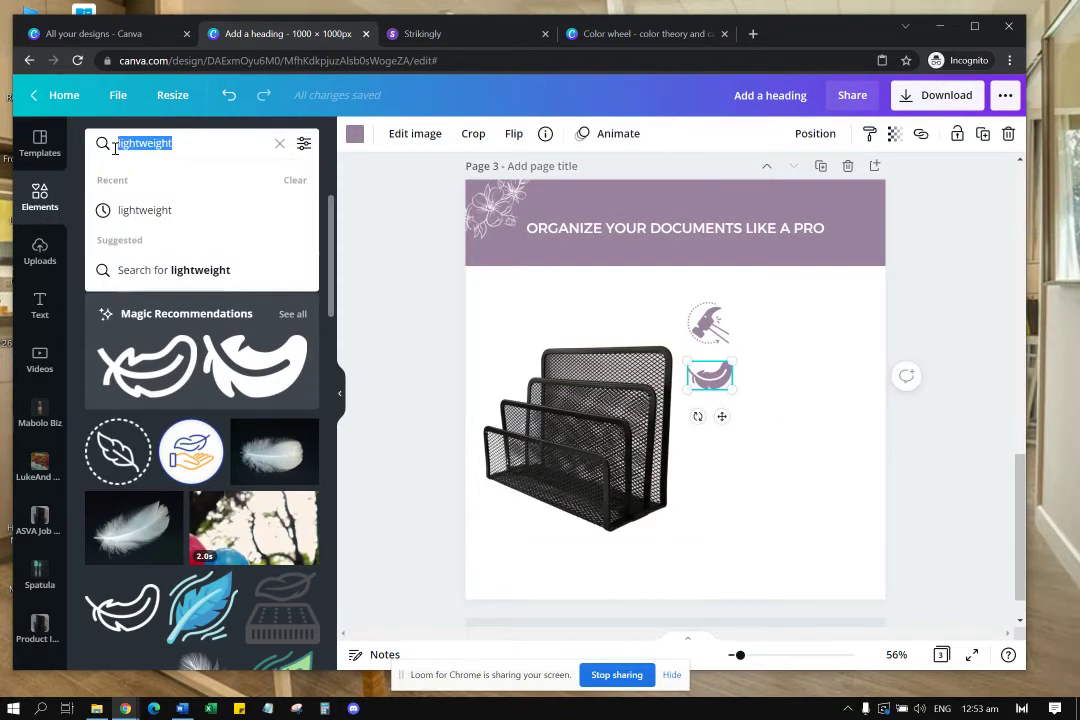
type("eas")
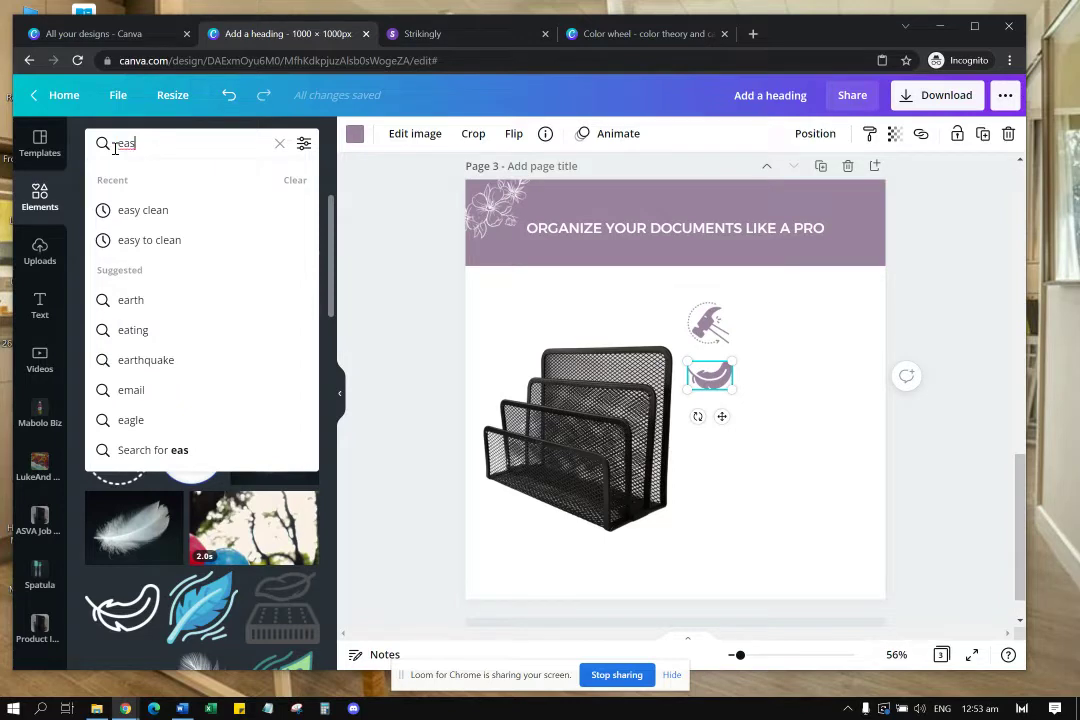
left_click(140, 209)
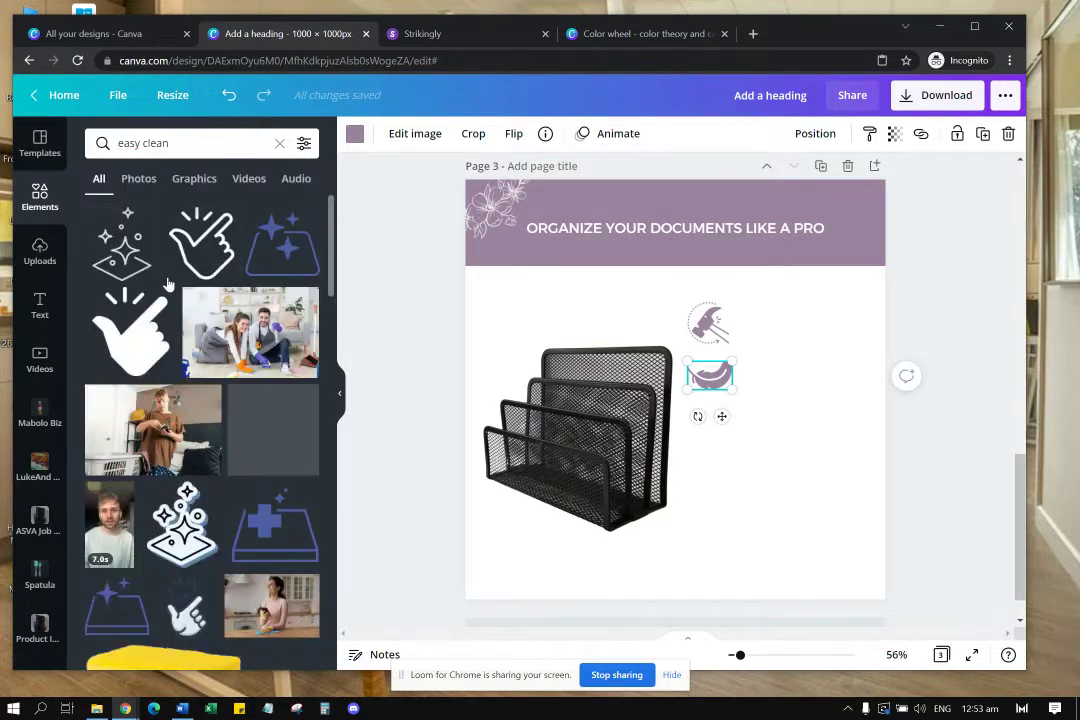
Step: Add the outlined sparkling-surface icon to page 3, shrink it beneath the feather icon, and recolor it in the band's purple
left_click(127, 250)
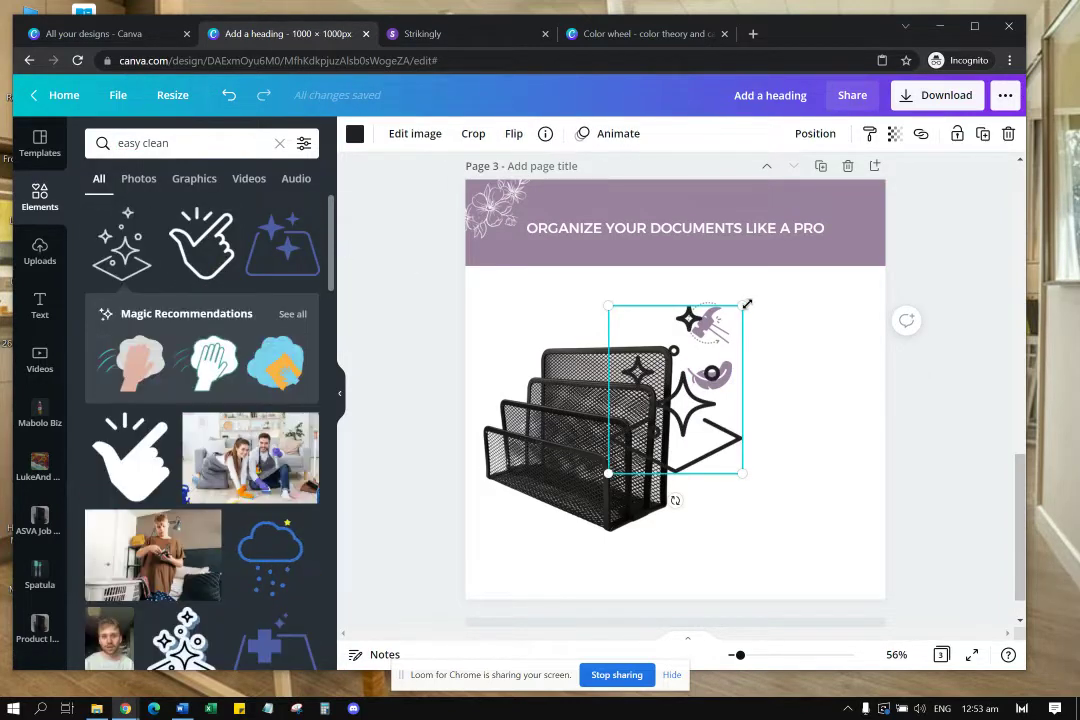
left_click_drag(742, 306, 742, 443)
left_click_drag(748, 387, 722, 440)
left_click(355, 133)
left_click(221, 212)
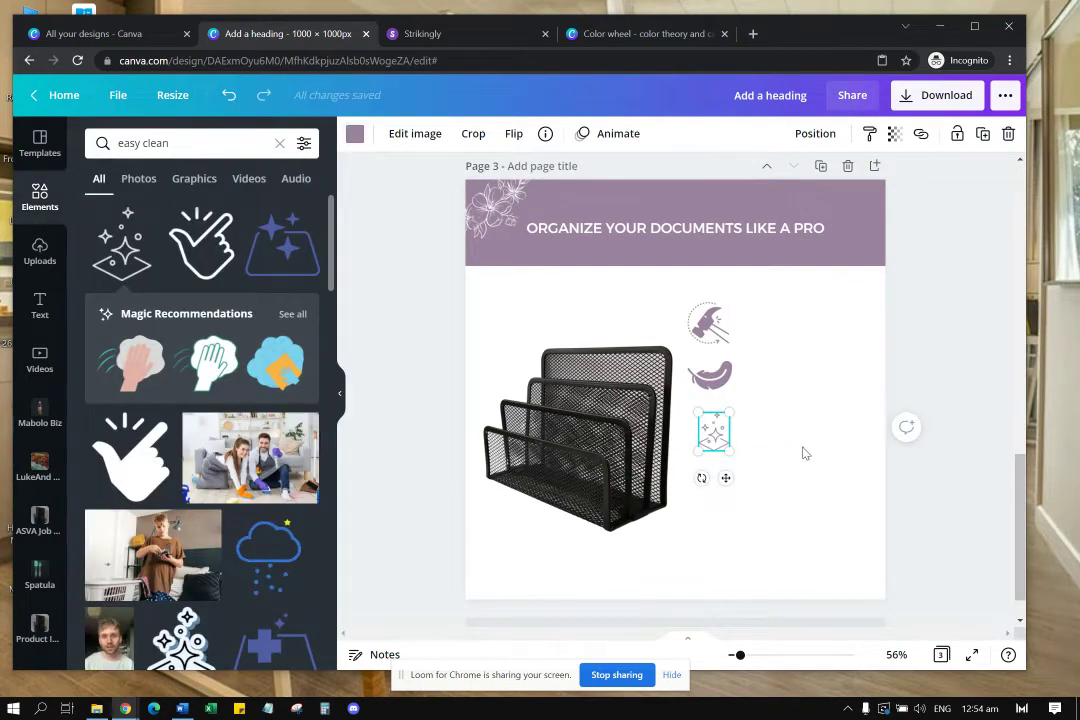
left_click(804, 452)
Step: Search the elements library for "smooth edge"
left_click(192, 147)
type("smoo")
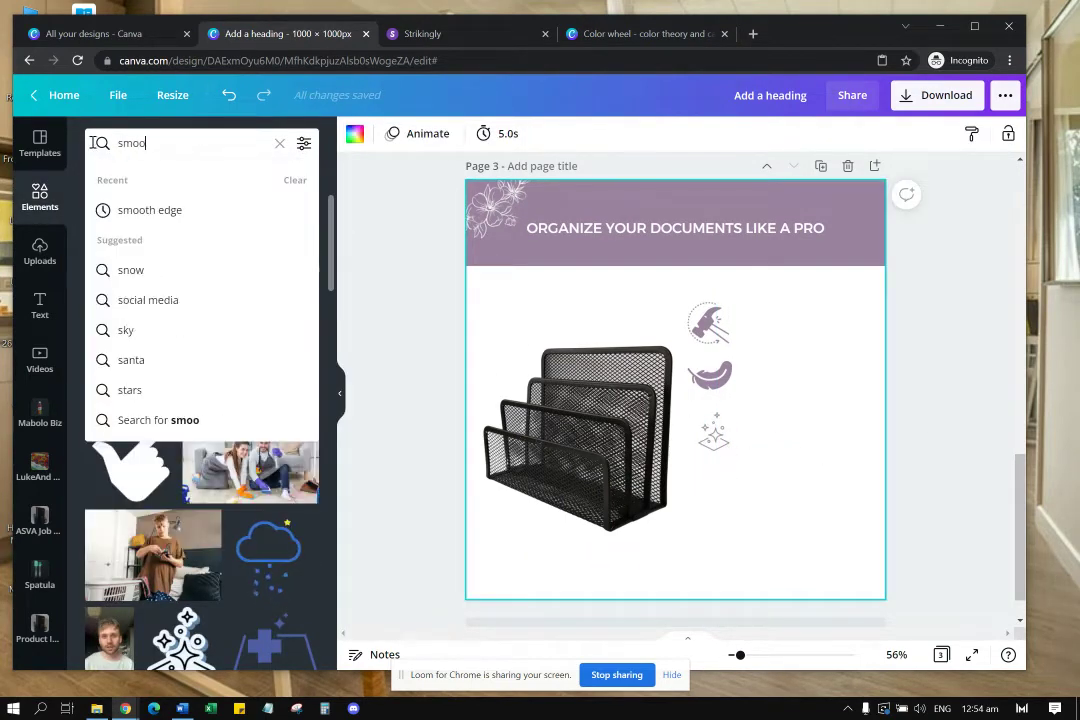
type("th edge")
key("Return")
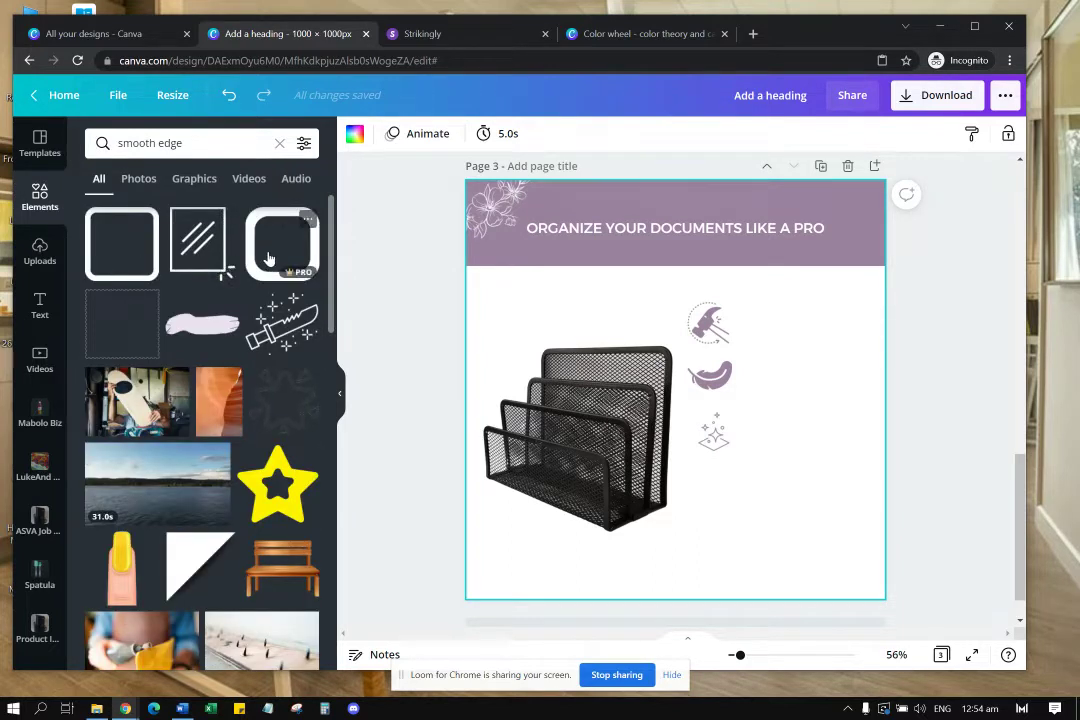
Step: Add the thick rounded-square outline, shrink it beneath the sparkle icon, and make the feather icon slightly smaller
left_click(282, 243)
left_click_drag(750, 328, 692, 378)
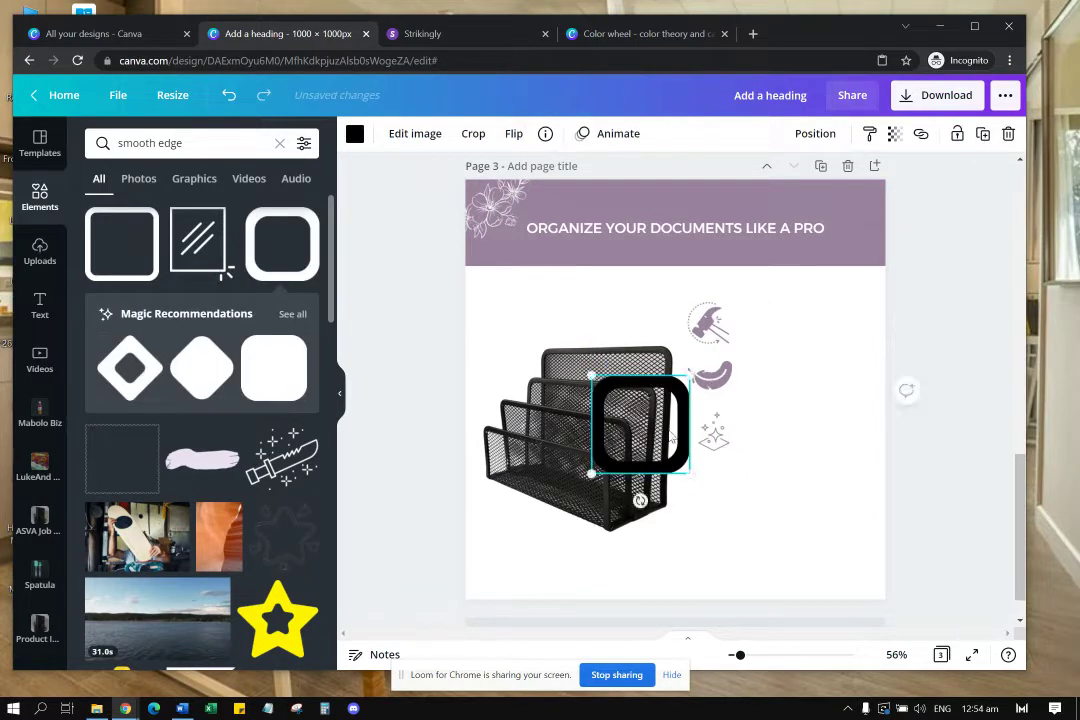
left_click_drag(642, 425, 737, 501)
left_click_drag(783, 443, 724, 481)
left_click(785, 405)
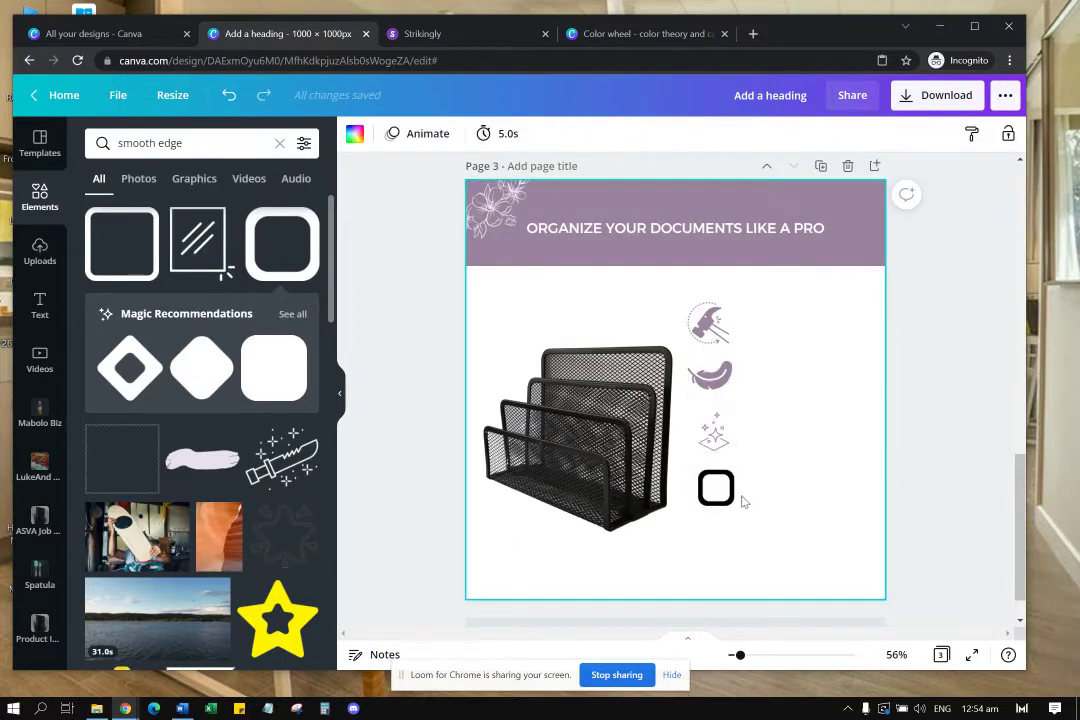
left_click(714, 384)
left_click_drag(692, 363, 696, 368)
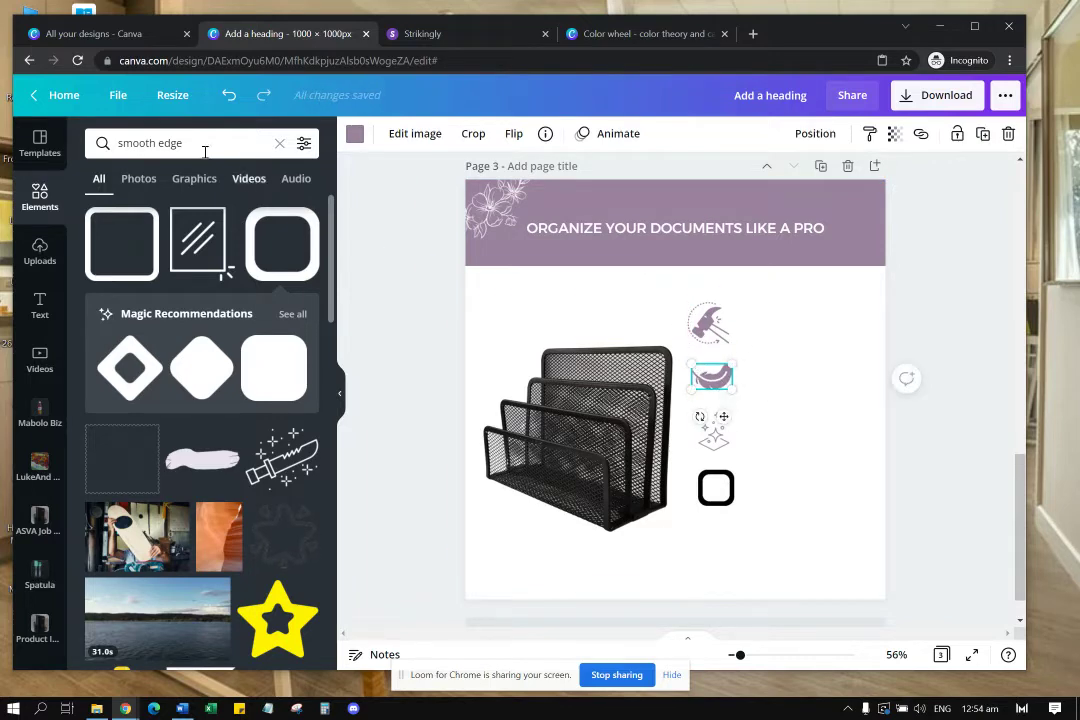
Step: Search the elements library for "mesh design"
left_click_drag(205, 150, 120, 142)
type("mesh desgi")
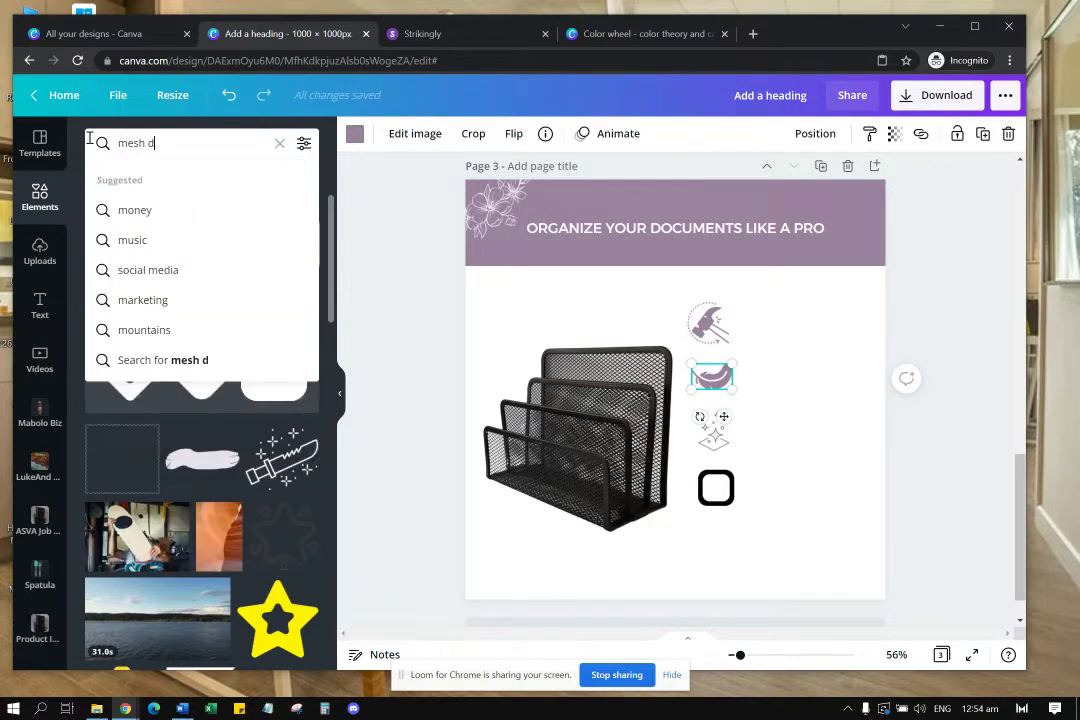
key("BackSpace")
key("BackSpace")
type("ign")
key("Return")
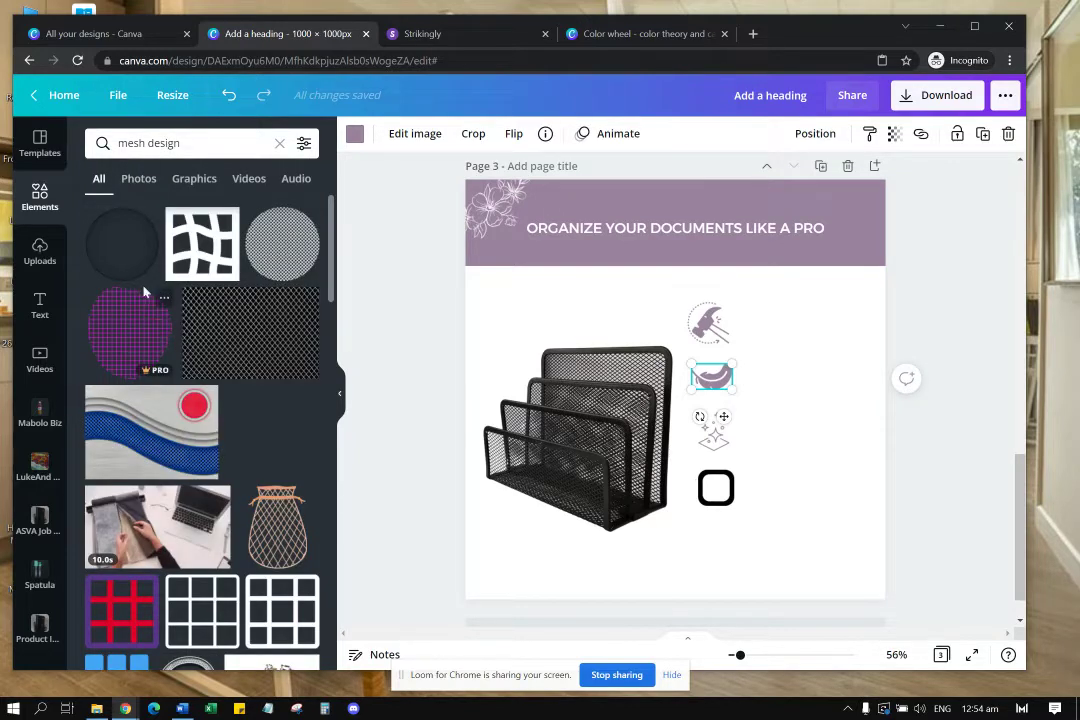
Step: Add the thin-lined three-by-three grid graphic and shrink it to icon size beneath the rounded-square icon
scroll(280, 278, "down", 3)
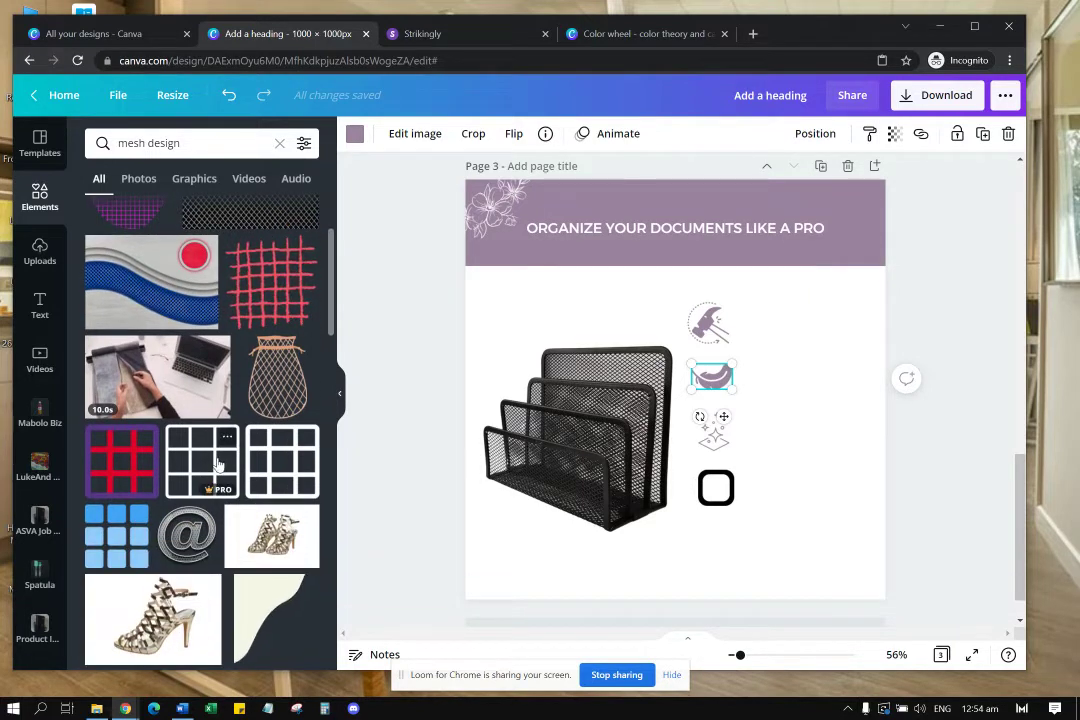
left_click(218, 463)
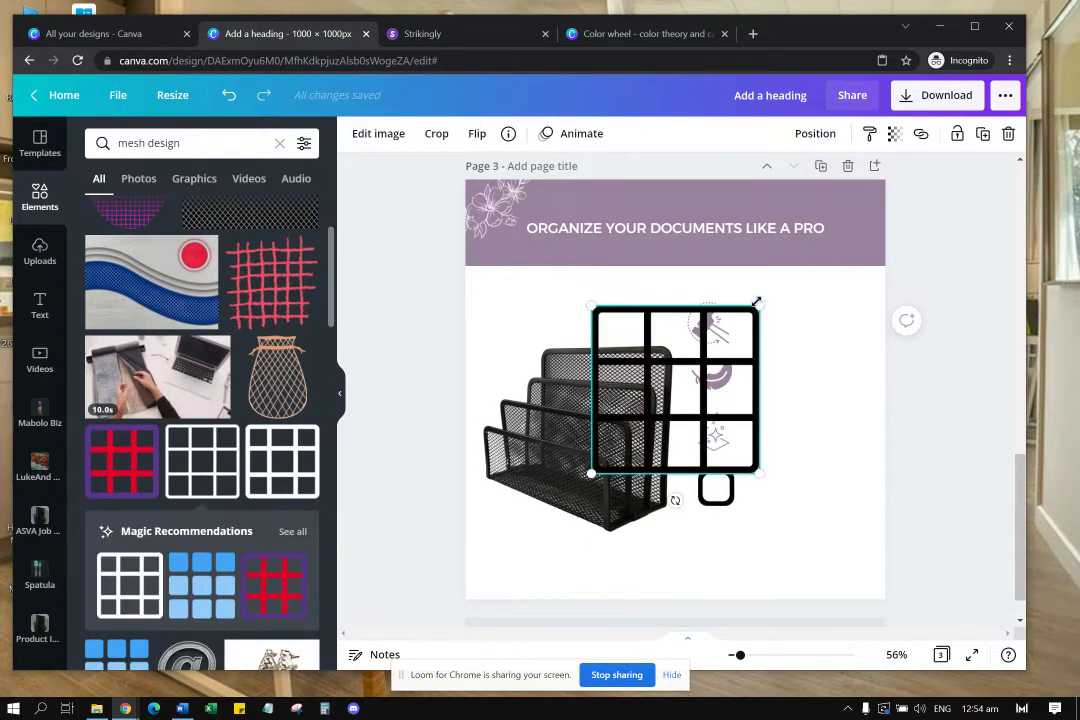
left_click_drag(755, 306, 676, 398)
left_click_drag(635, 435, 731, 551)
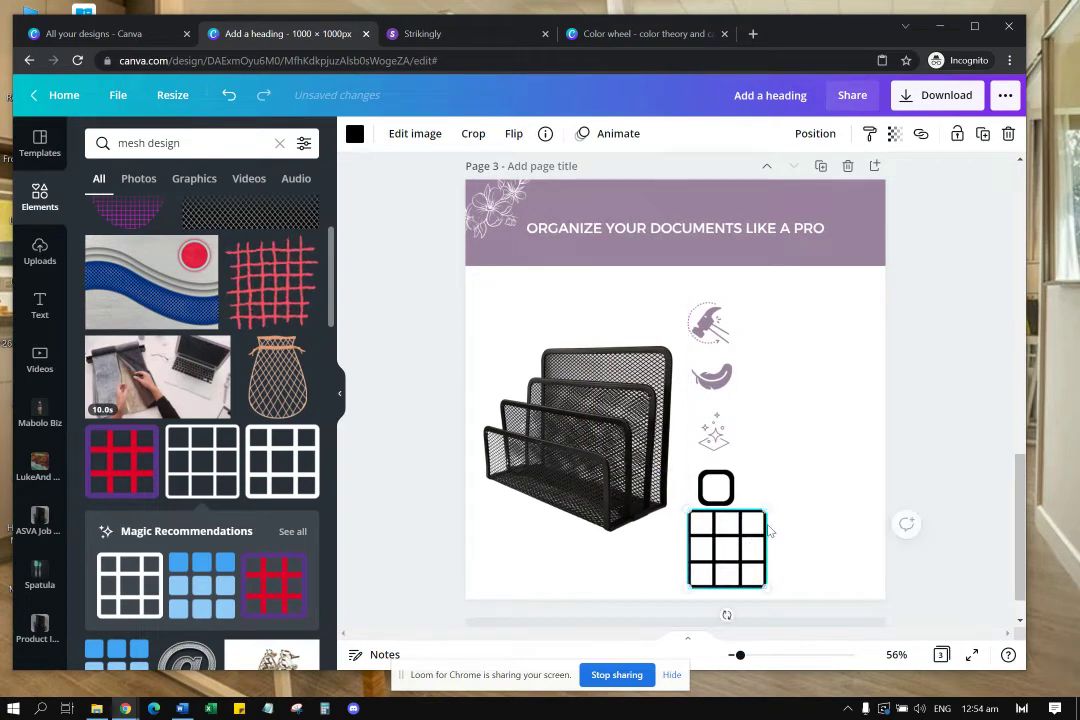
left_click_drag(767, 511, 737, 544)
mouse_move(732, 545)
left_mouse_down()
mouse_move(725, 553)
mouse_move(731, 542)
left_mouse_up()
Step: Recolor the rounded-square and grid icons in the band's purple and shrink the grid icon slightly
left_click(725, 497)
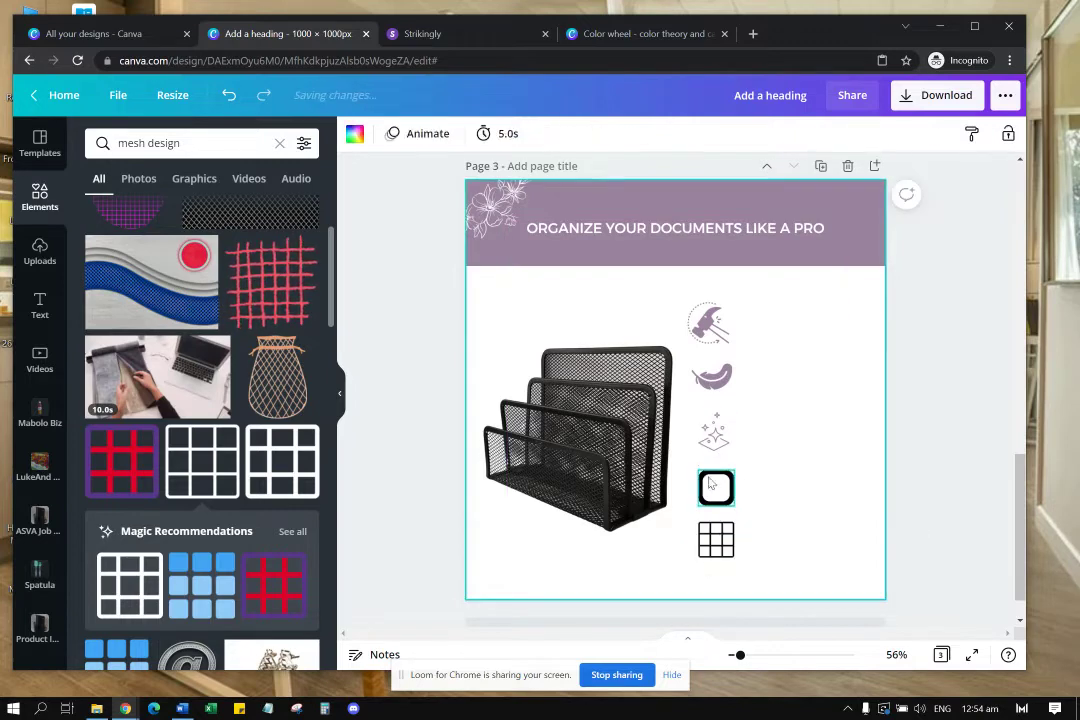
left_click(355, 133)
left_click(181, 212)
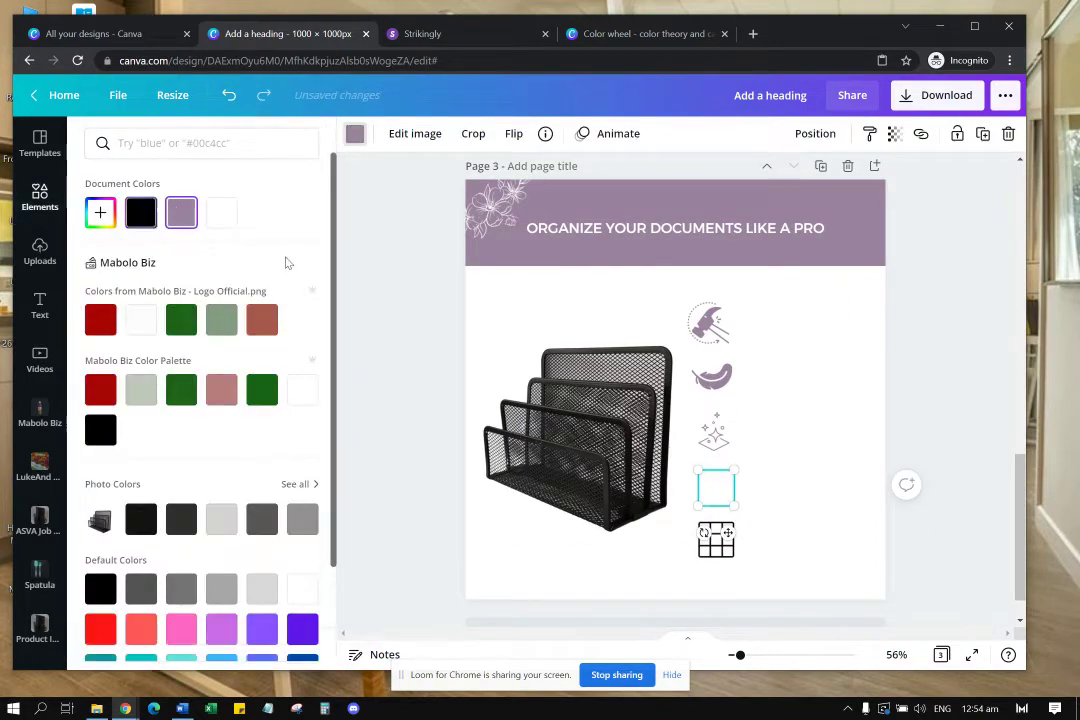
left_click(709, 552)
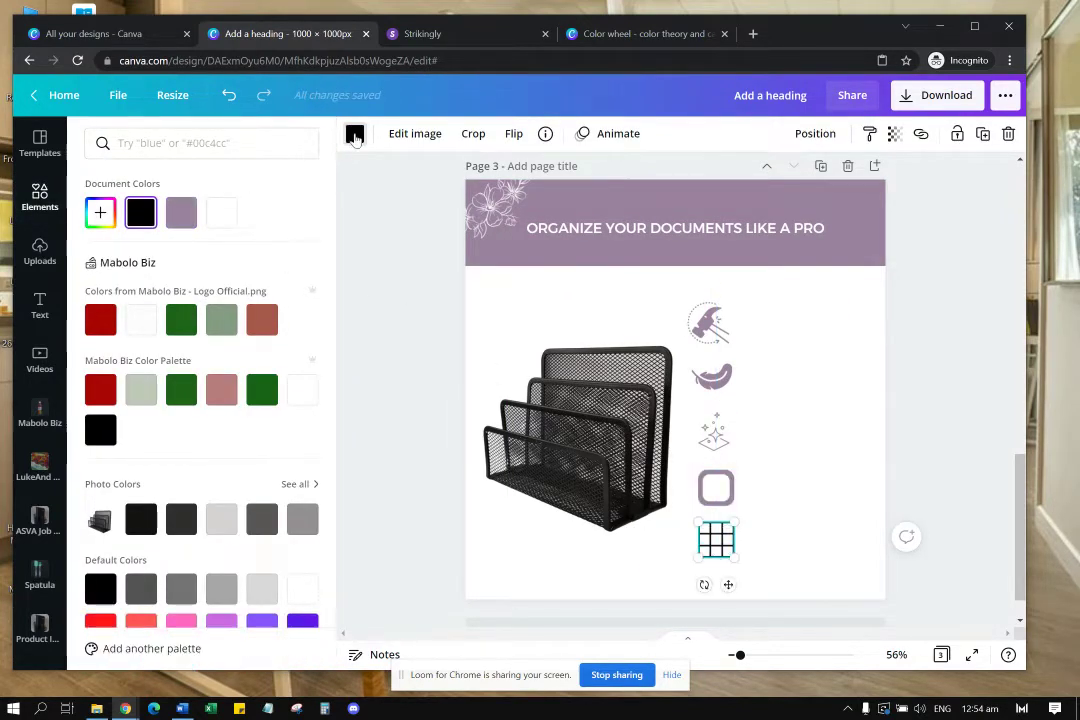
left_click(355, 134)
left_click(355, 133)
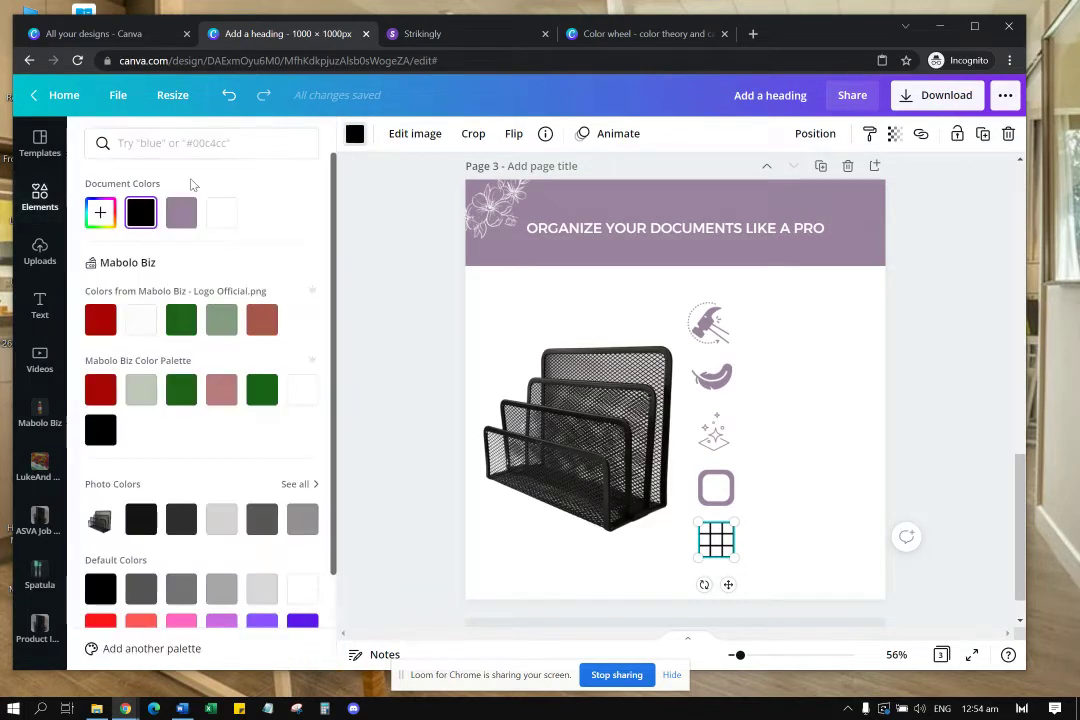
left_click(181, 212)
left_click(733, 524)
left_click_drag(735, 522, 730, 526)
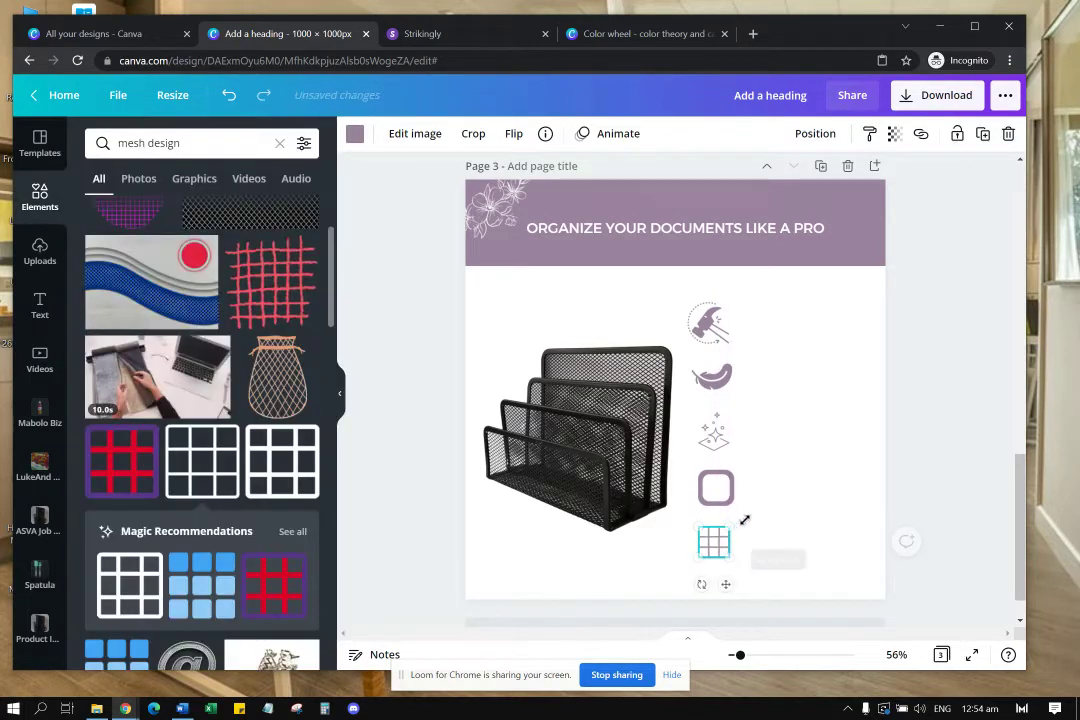
left_click(770, 450)
Step: Shrink the hammer icon slightly and shift the feather icon into line beneath it
left_click(727, 325)
left_click_drag(723, 387, 720, 388)
left_click(719, 440)
left_click(709, 322)
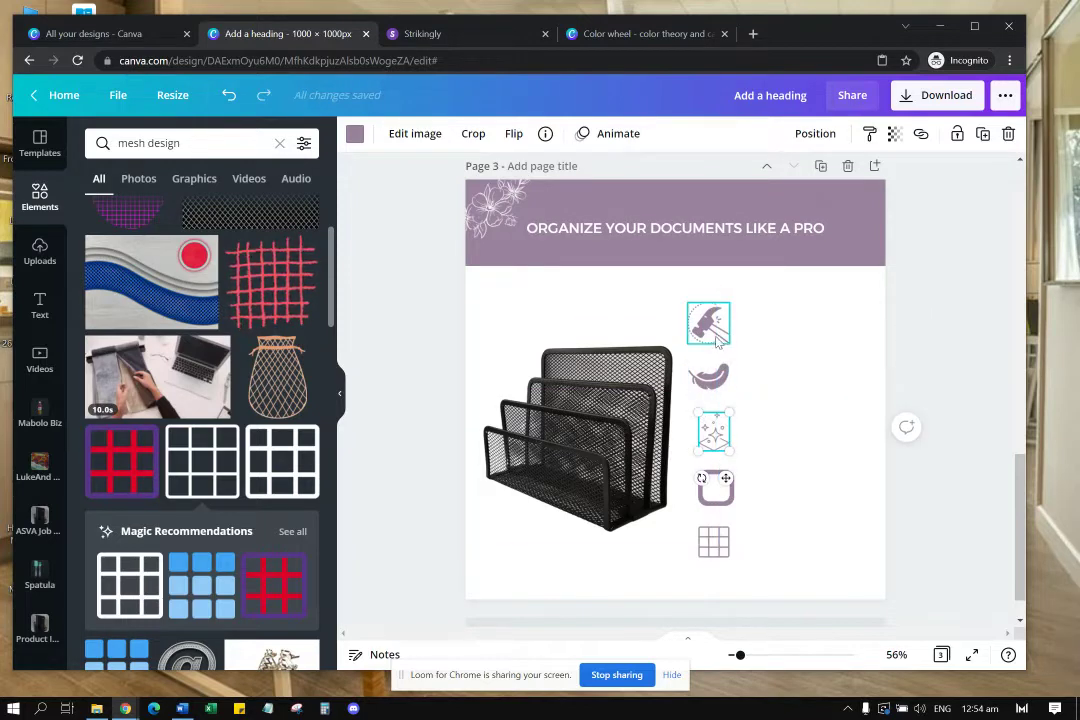
left_click_drag(730, 305, 724, 312)
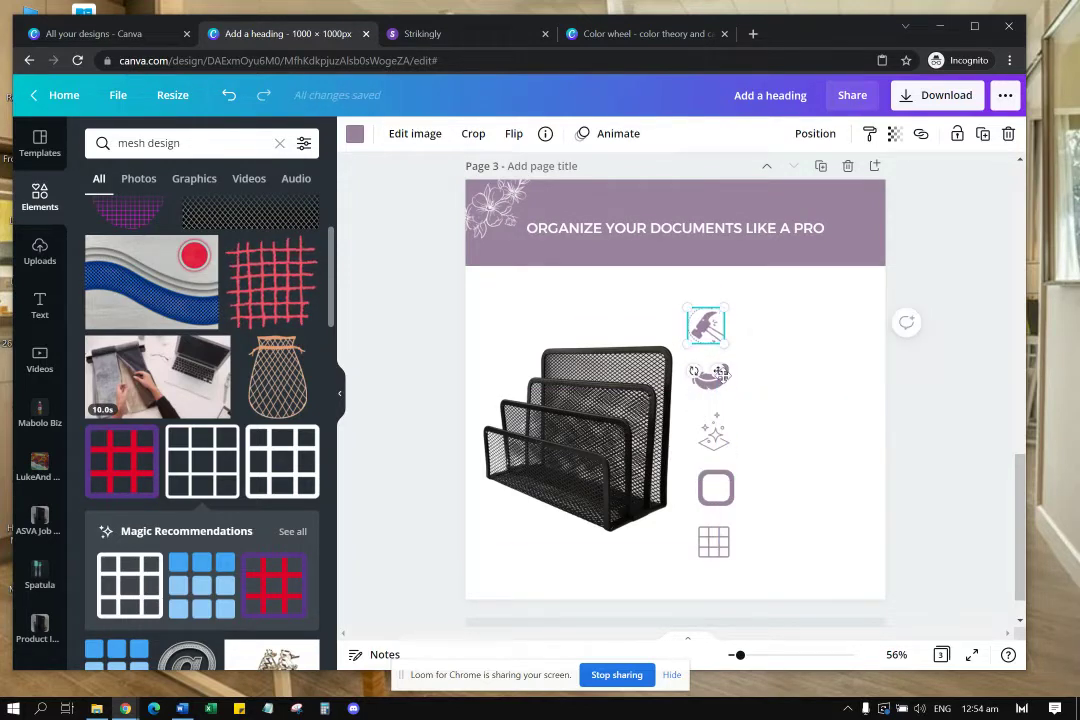
Step: Shrink the rounded-square icon slightly and align the feather, sparkle, rounded-square and grid icons in a tighter column beneath the hammer
left_click(726, 380)
left_click(713, 433)
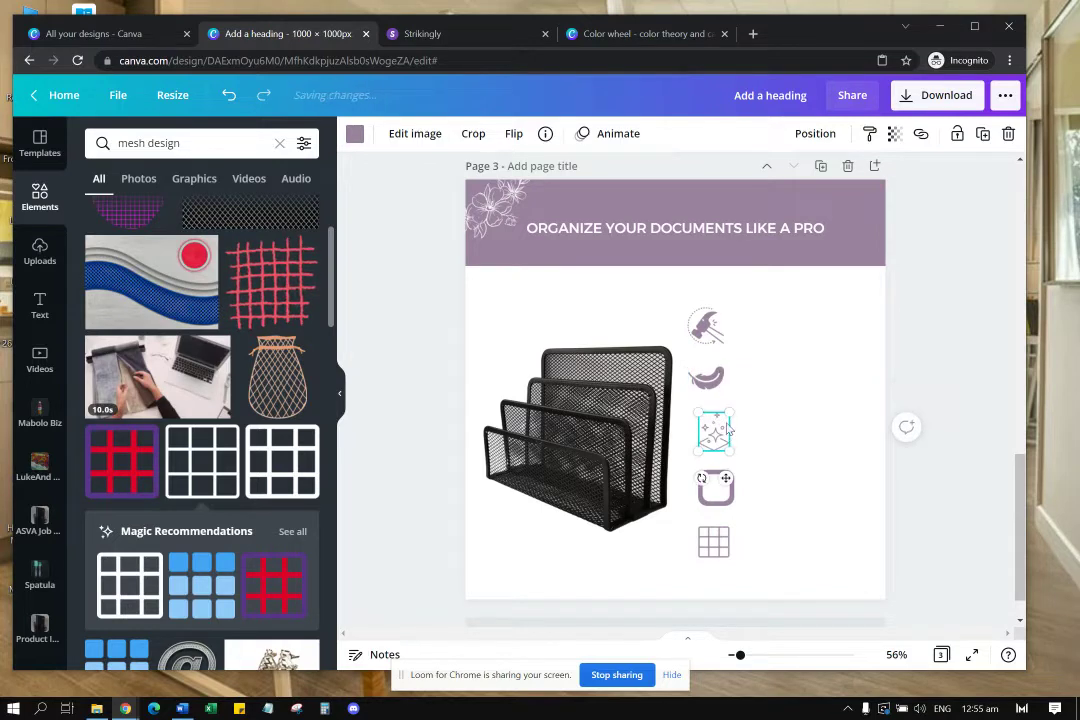
left_click(715, 487)
left_click_drag(720, 490, 714, 483)
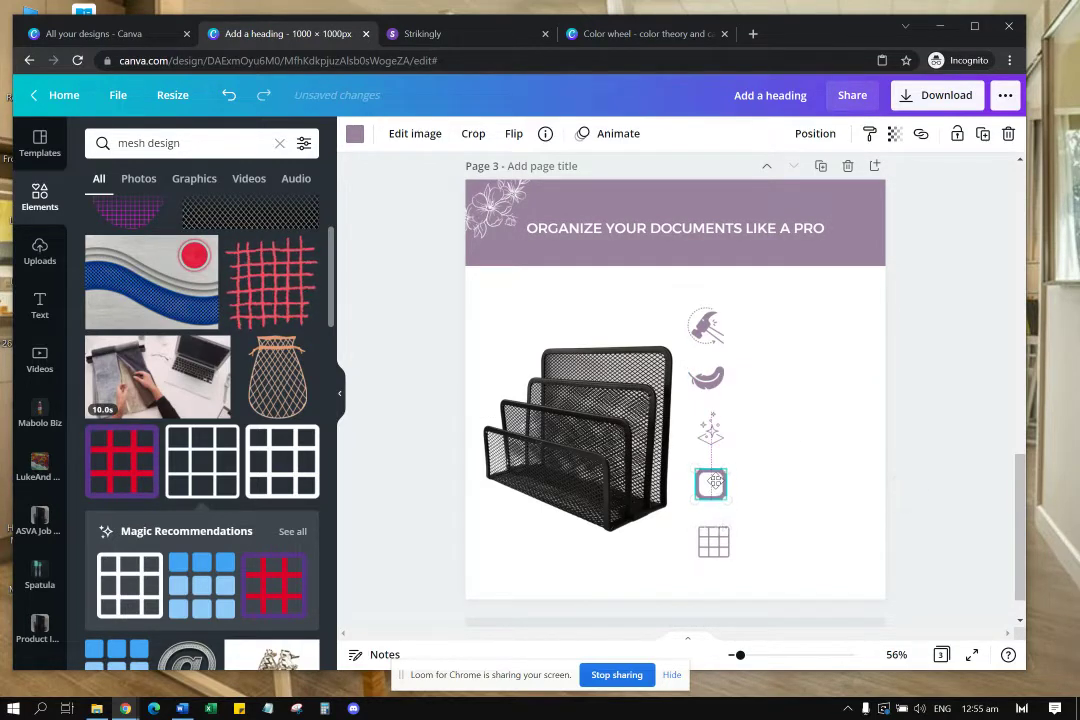
left_click(714, 541)
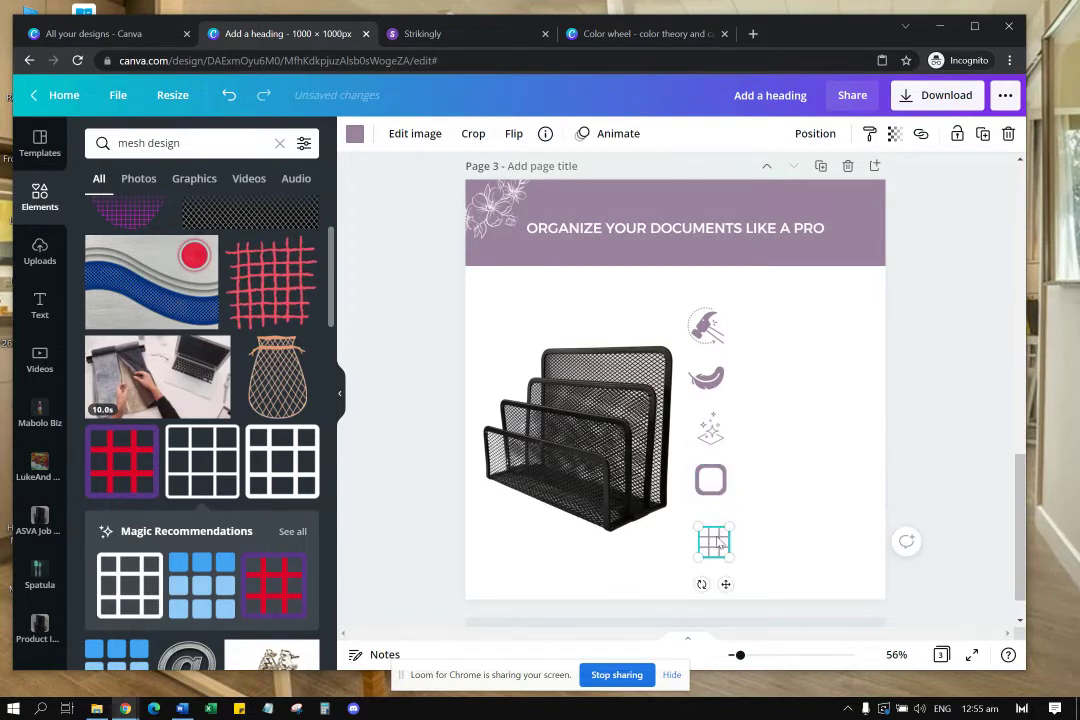
left_click_drag(714, 541, 715, 522)
left_click(828, 432)
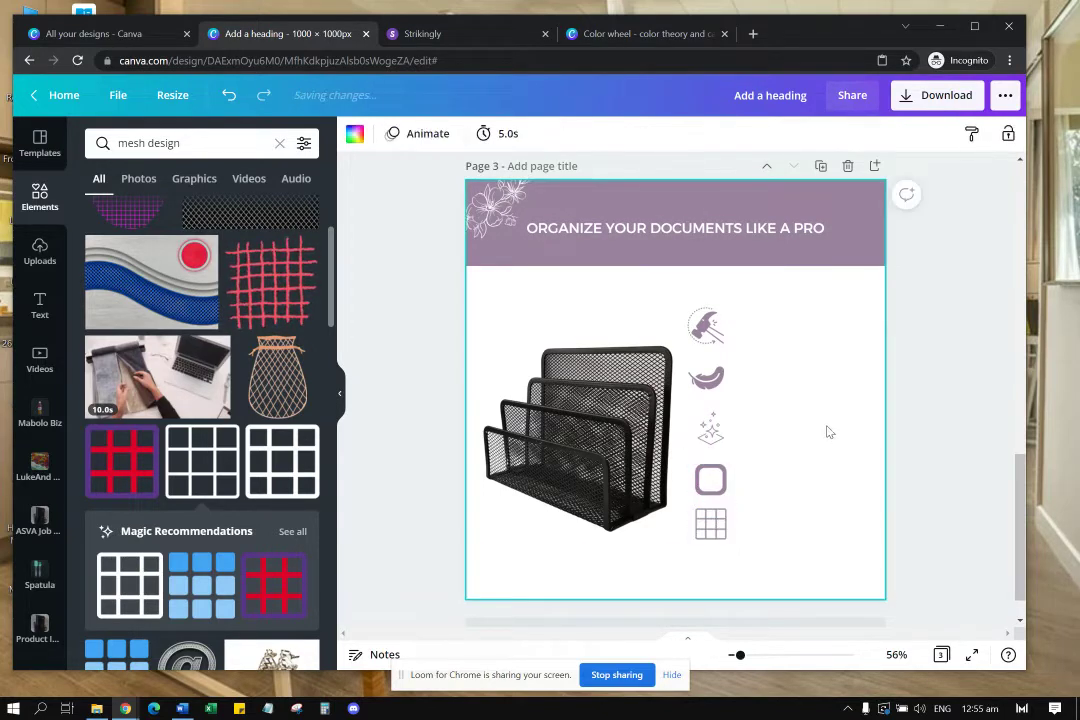
Step: Make the sparkle icon slightly smaller and move it up a little within the icon column
left_click_drag(719, 438, 711, 430)
left_click(796, 442)
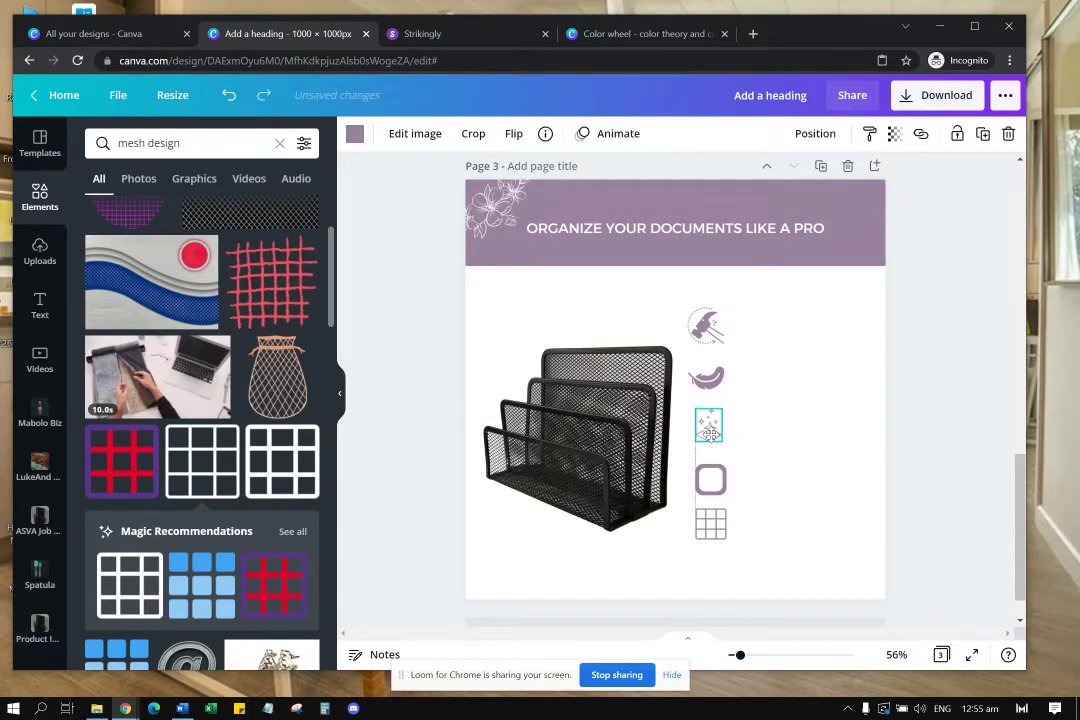
left_click(793, 402)
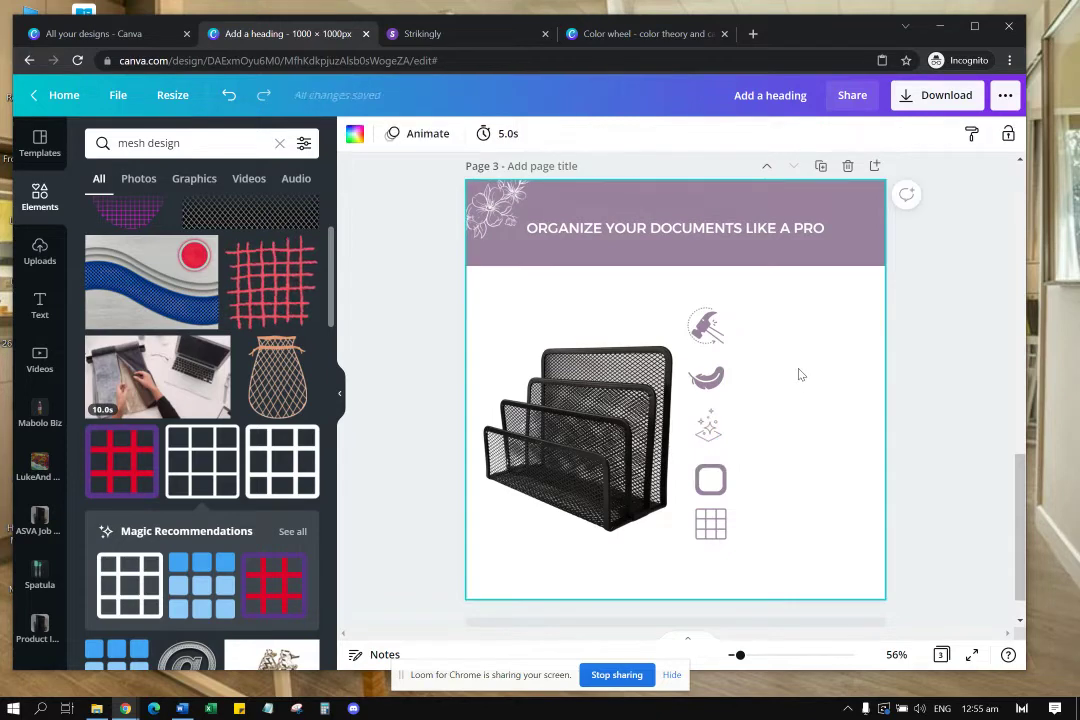
Step: Add a text box beside the hammer and feather icons and clear its placeholder text
key("t")
left_click_drag(689, 421, 777, 385)
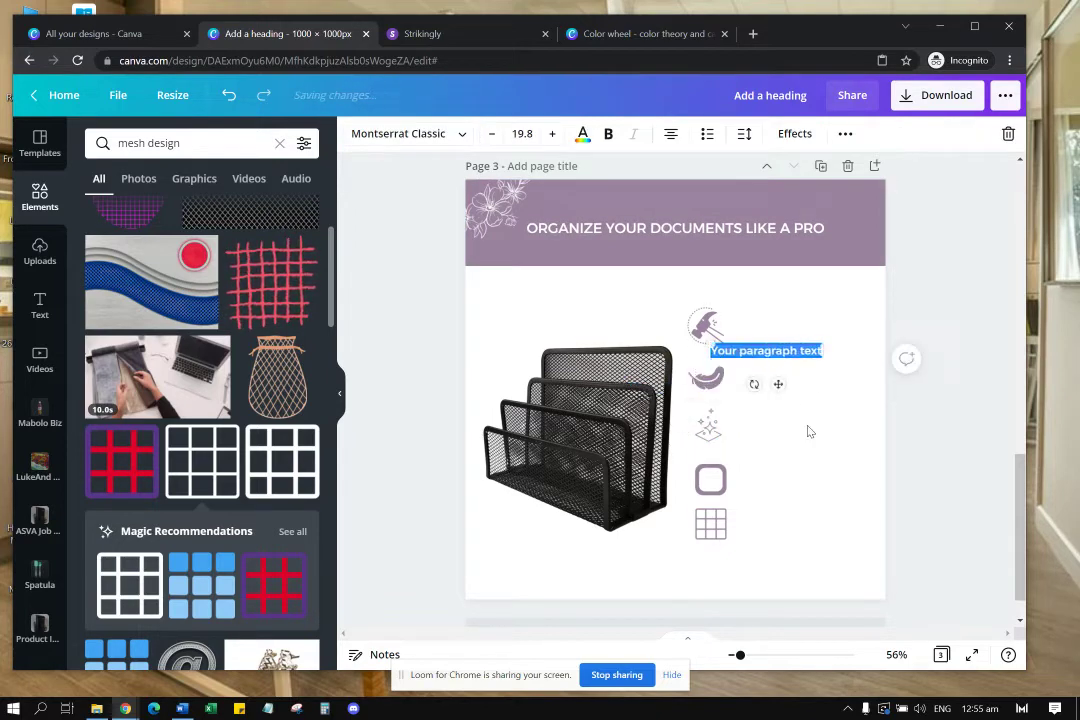
key("BackSpace")
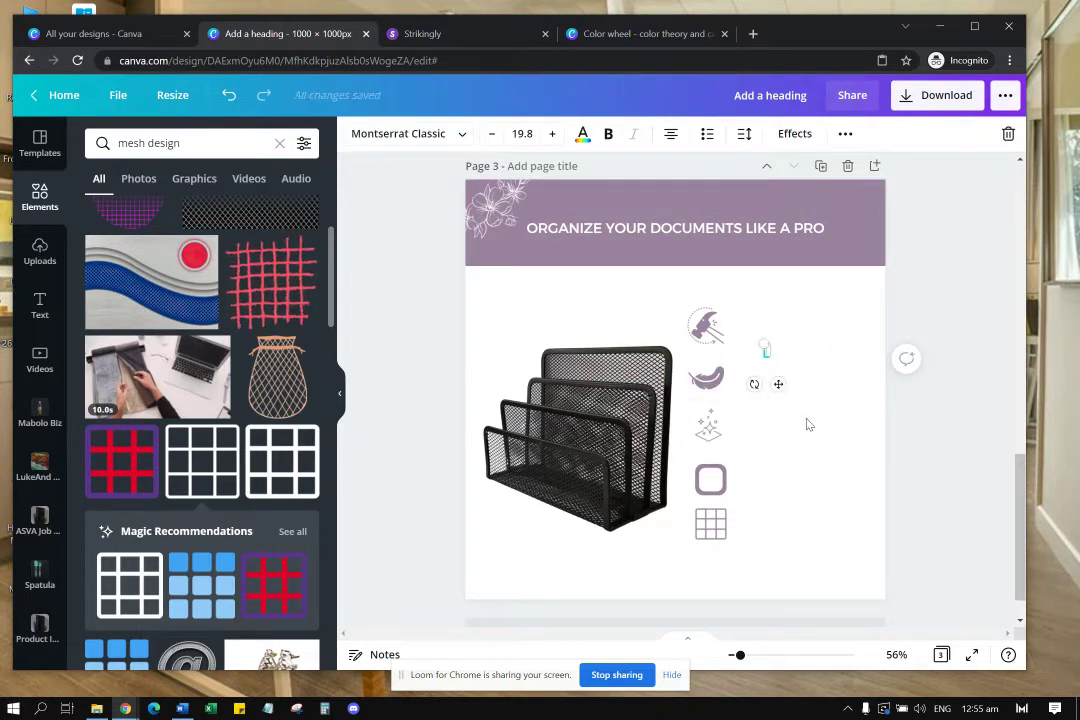
Step: Add a text box next to the hammer icon on page 3 and colour its text black
key("t")
left_click_drag(683, 423, 795, 370)
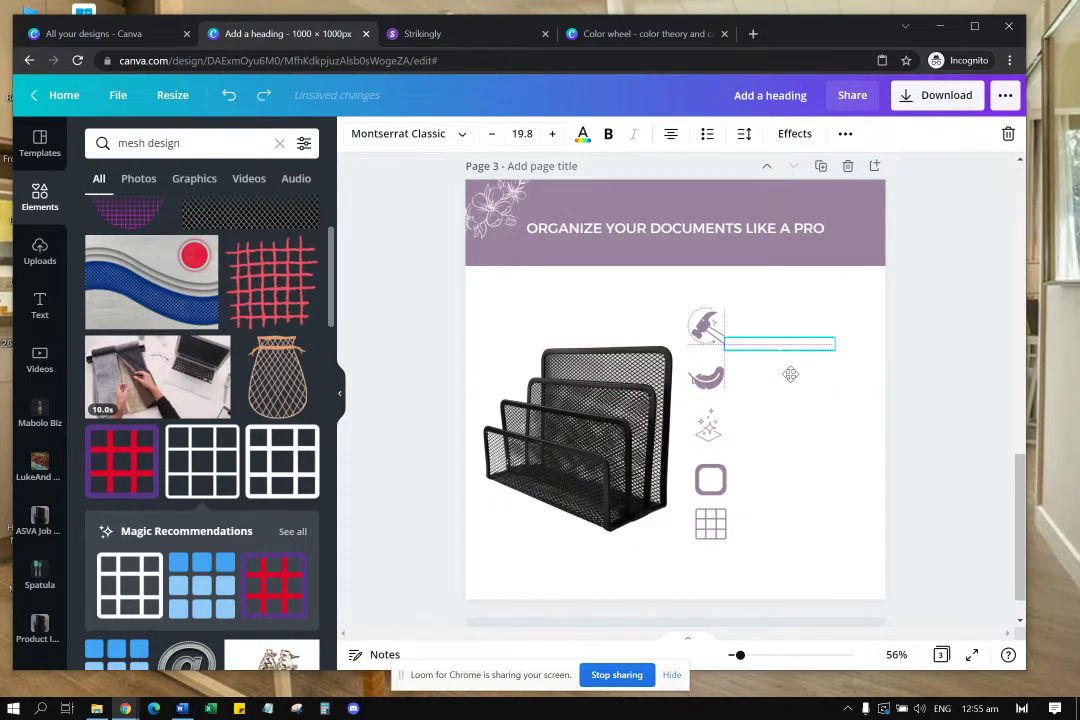
left_click(805, 425)
left_click(800, 345)
double_click(800, 340)
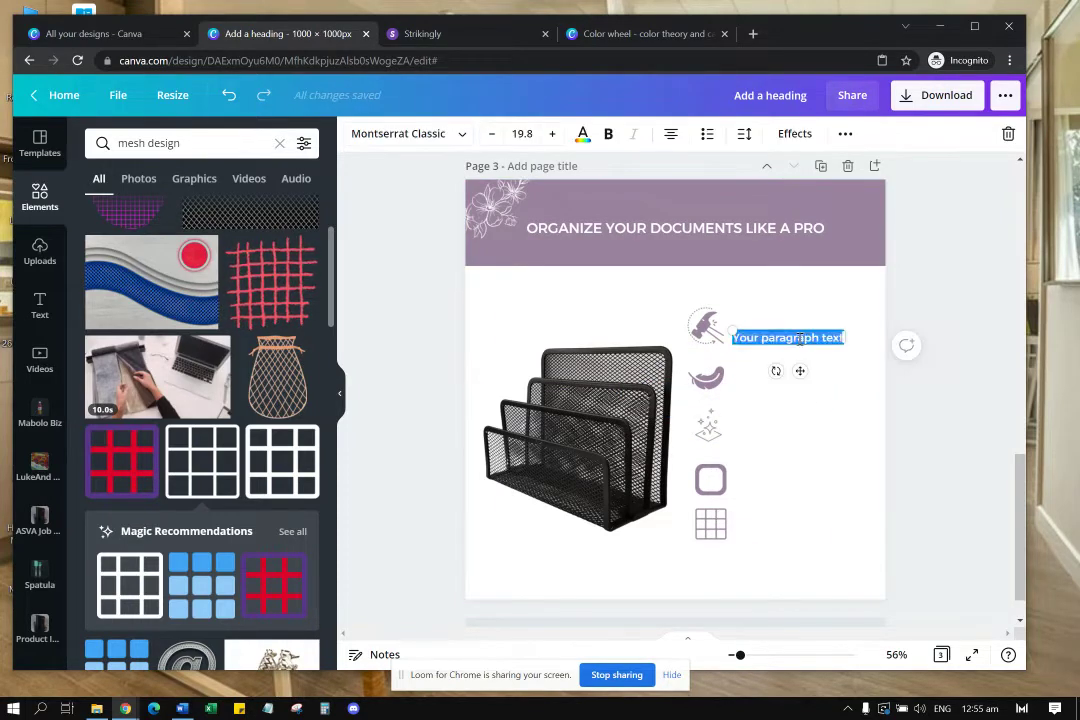
left_click(583, 135)
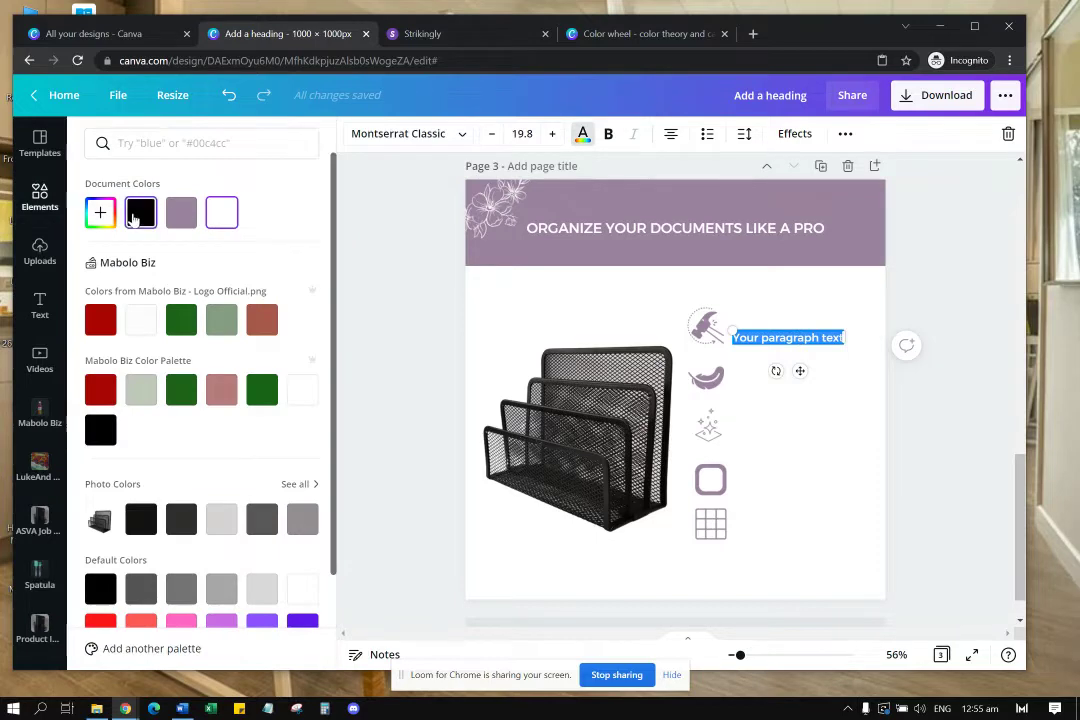
left_click(135, 218)
left_click(827, 359)
Step: Duplicate the black placeholder text four times and place one text beside each of the five icons
left_click(818, 342)
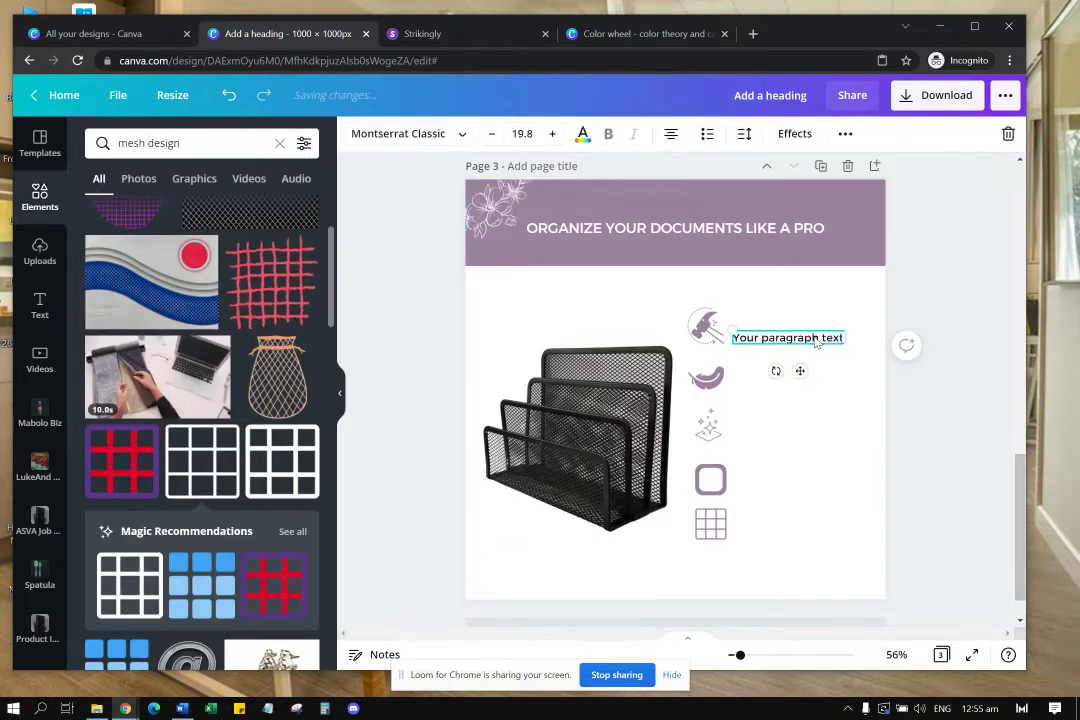
right_click(818, 342)
left_click(810, 422)
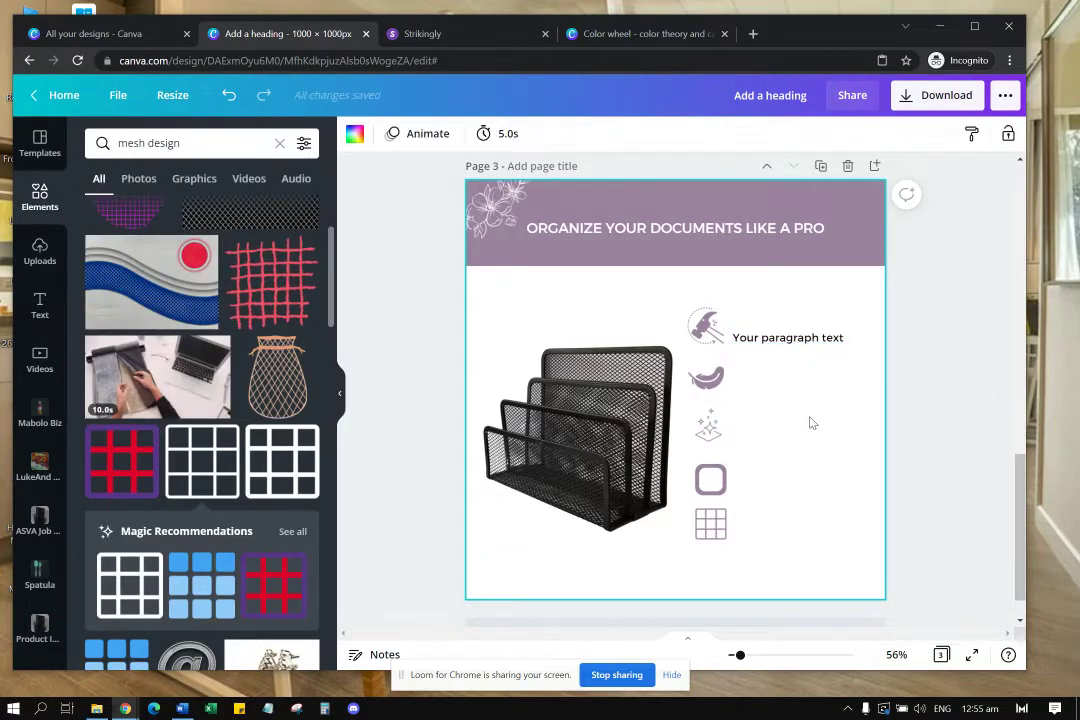
key("ctrl+v")
key("ctrl+v")
key("ctrl+v")
key("ctrl+v")
left_click_drag(820, 405, 815, 559)
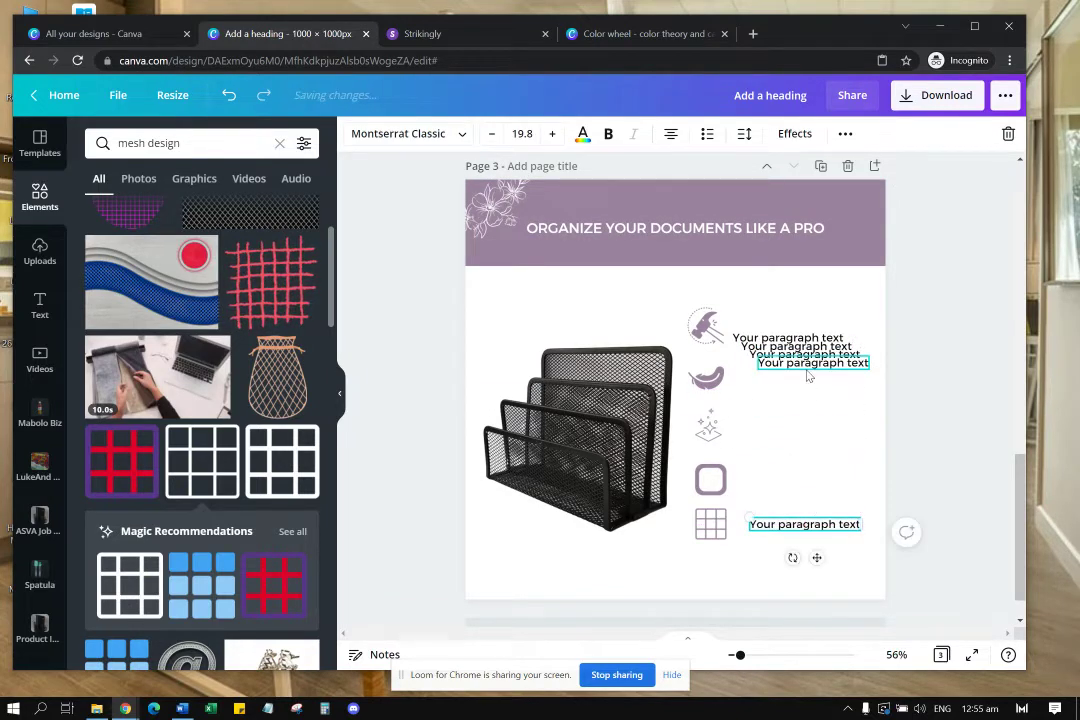
left_click_drag(810, 376, 793, 446)
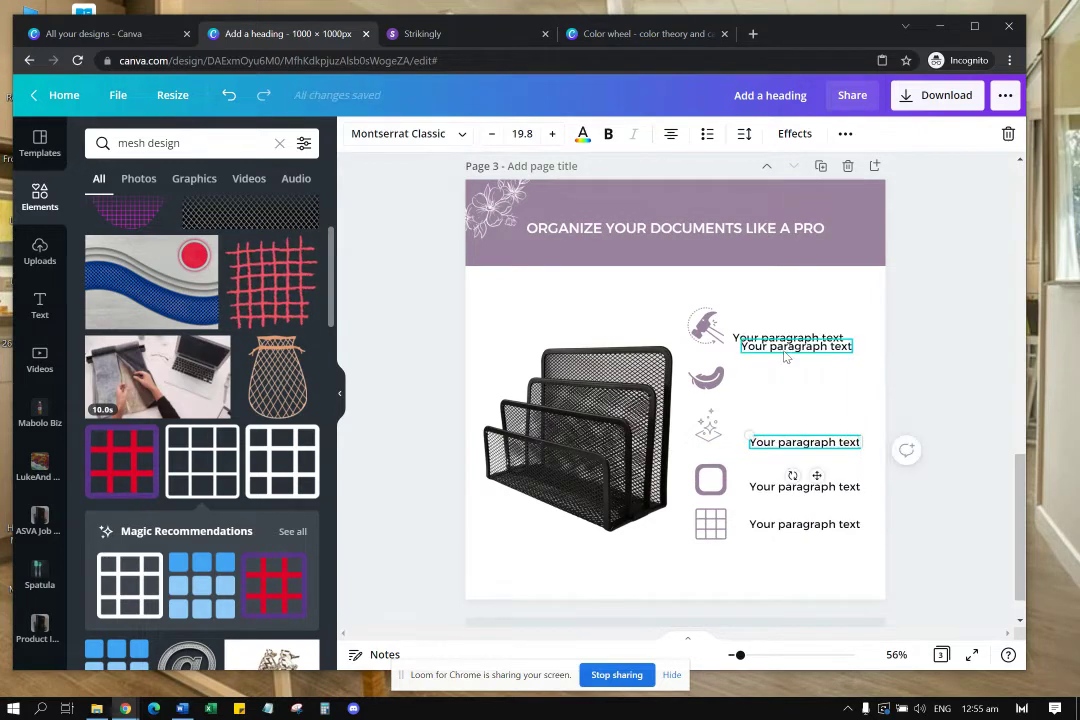
left_click_drag(787, 350, 794, 389)
left_click_drag(790, 338, 801, 326)
Step: Replace the five placeholder texts, from top to bottom, with Durable, Lightweight, Easy to clean, Smooth Edges and Mesh design
double_click(803, 326)
type("Durable")
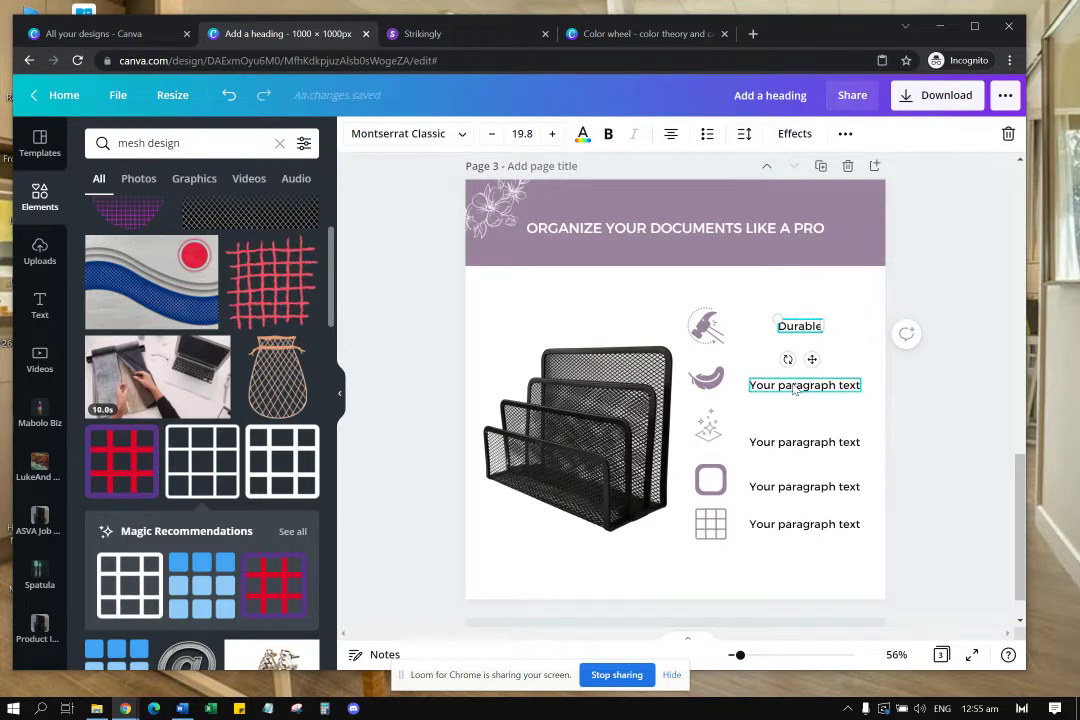
double_click(794, 389)
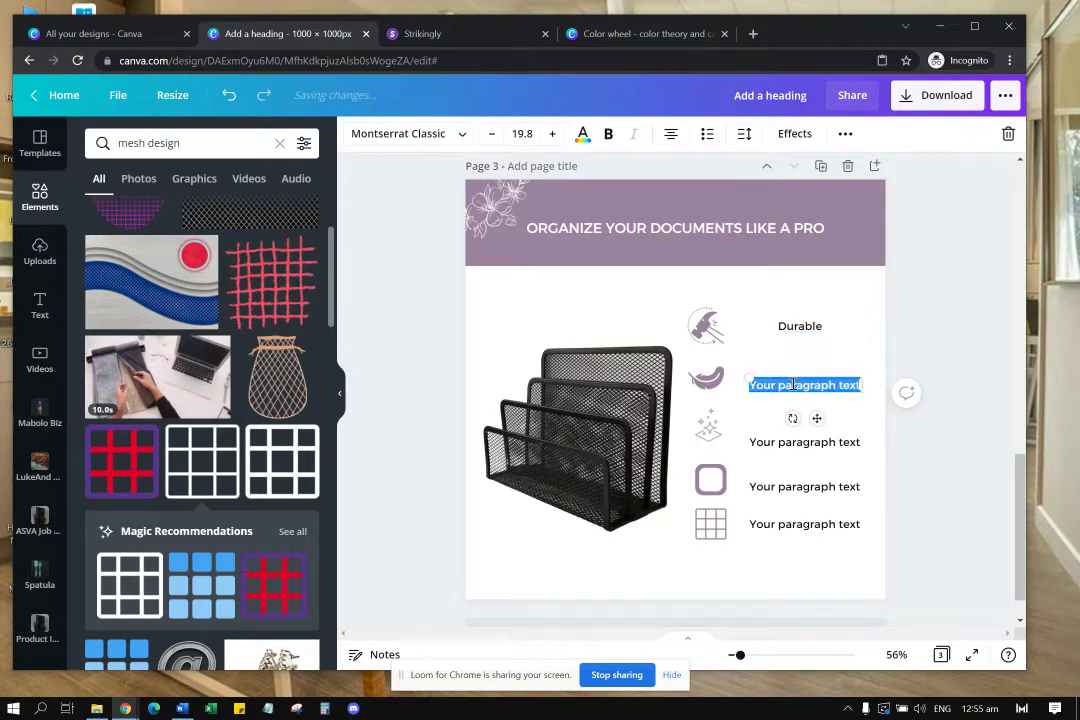
type("Lightweight")
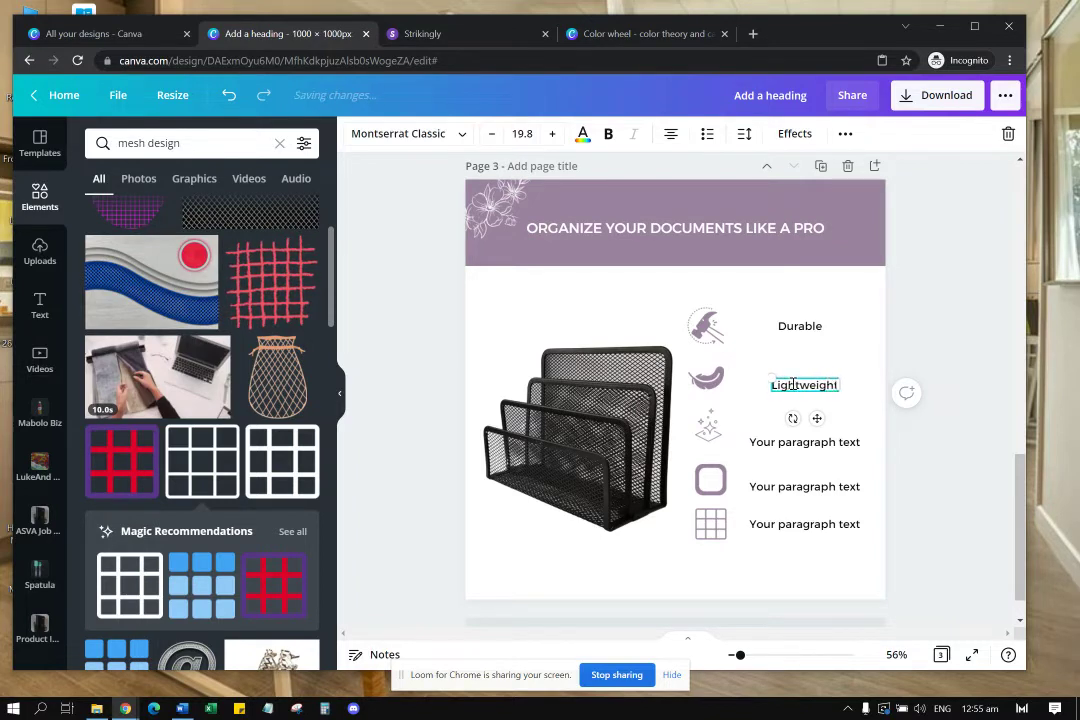
double_click(816, 441)
type("Easy to clean")
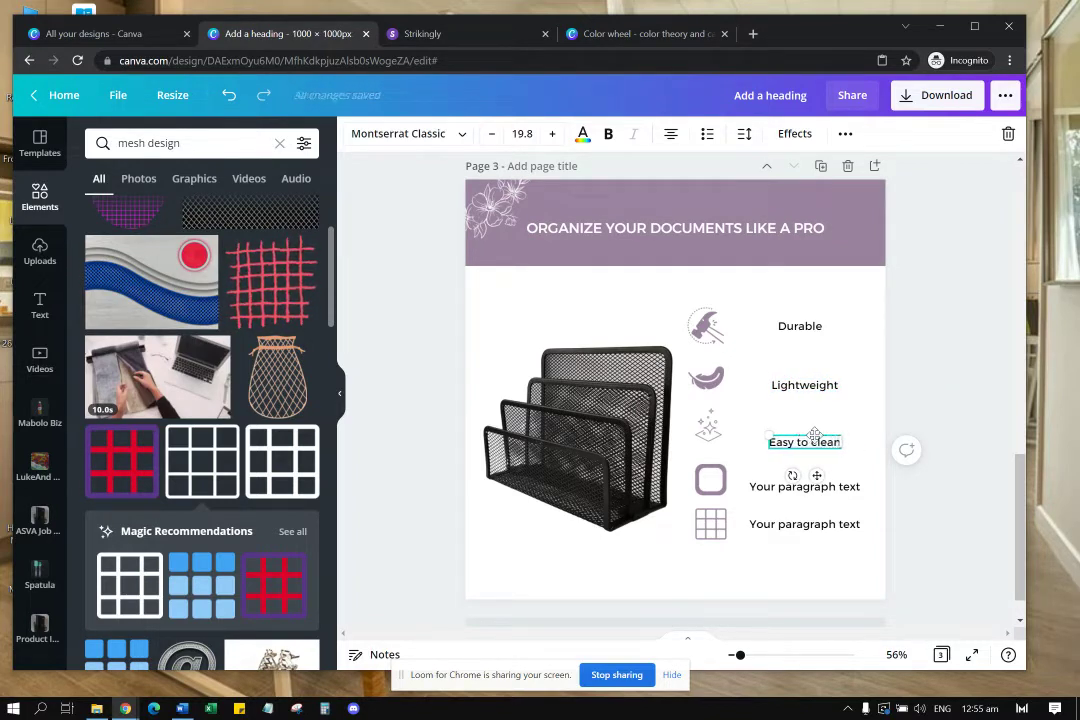
double_click(808, 487)
type("Smooth Edges")
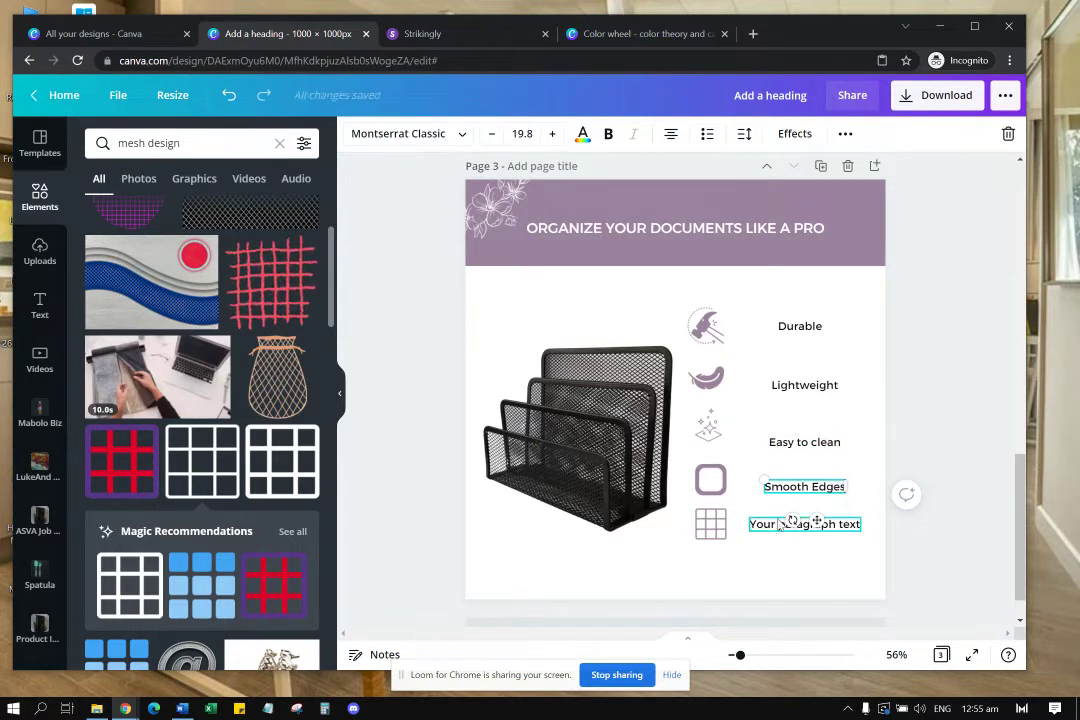
left_click(792, 521)
left_click(792, 521)
type("Mesh design")
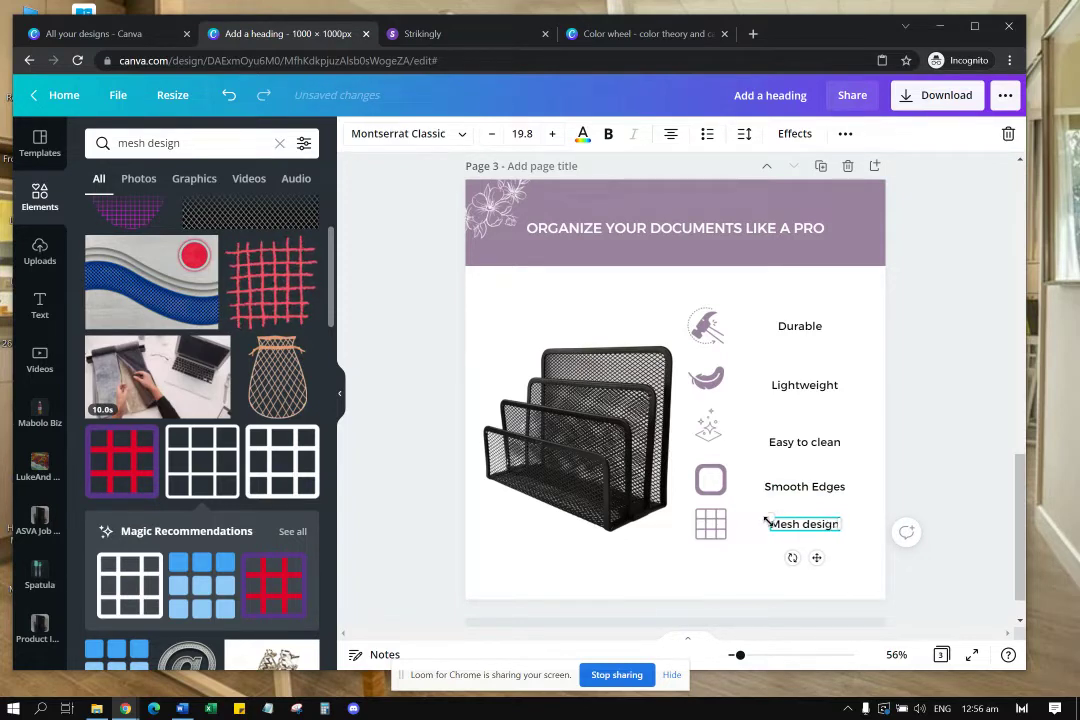
Step: Left-align the text of all five feature labels
left_click(798, 490)
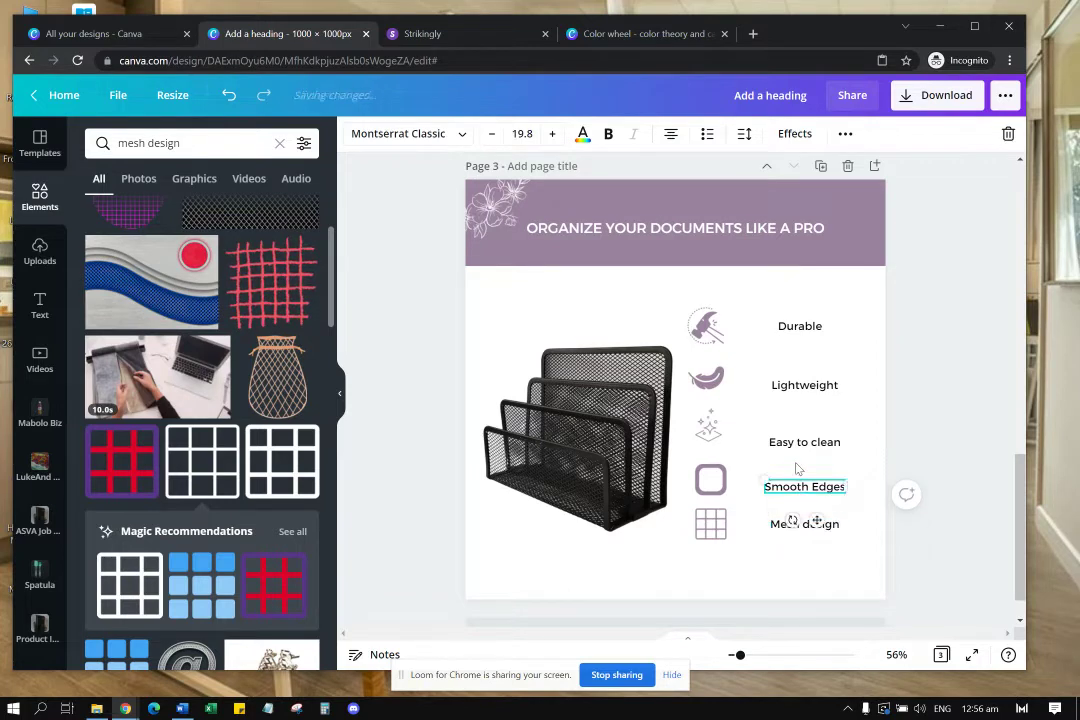
left_click(799, 443, "shift")
left_click(848, 552)
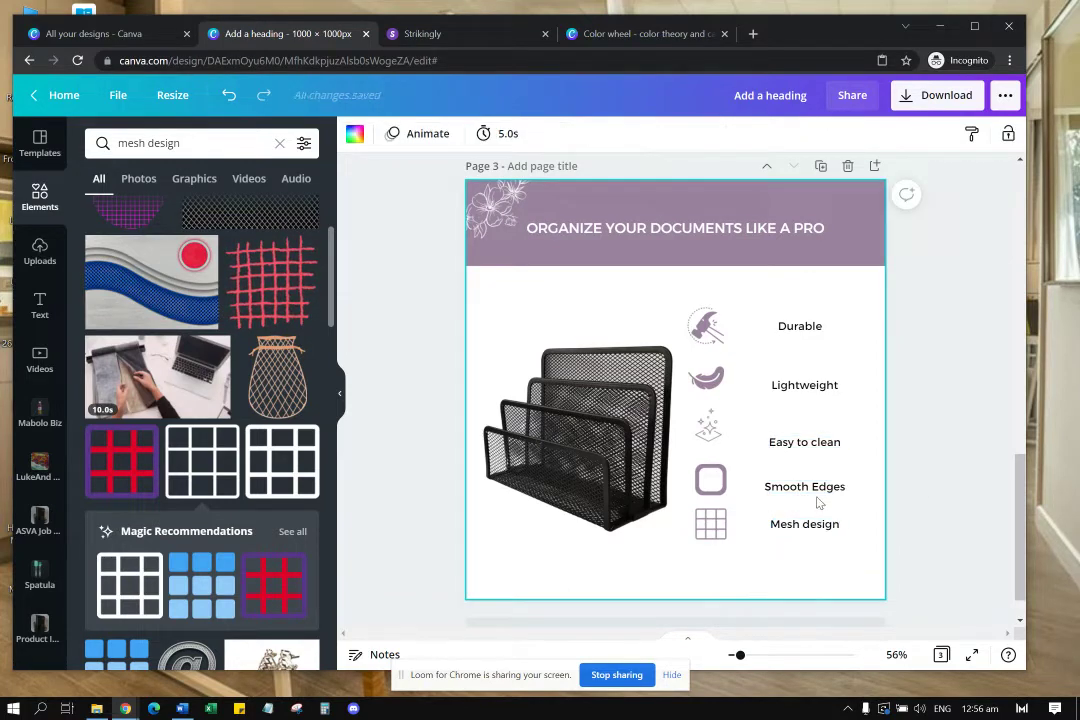
left_click_drag(769, 300, 846, 554)
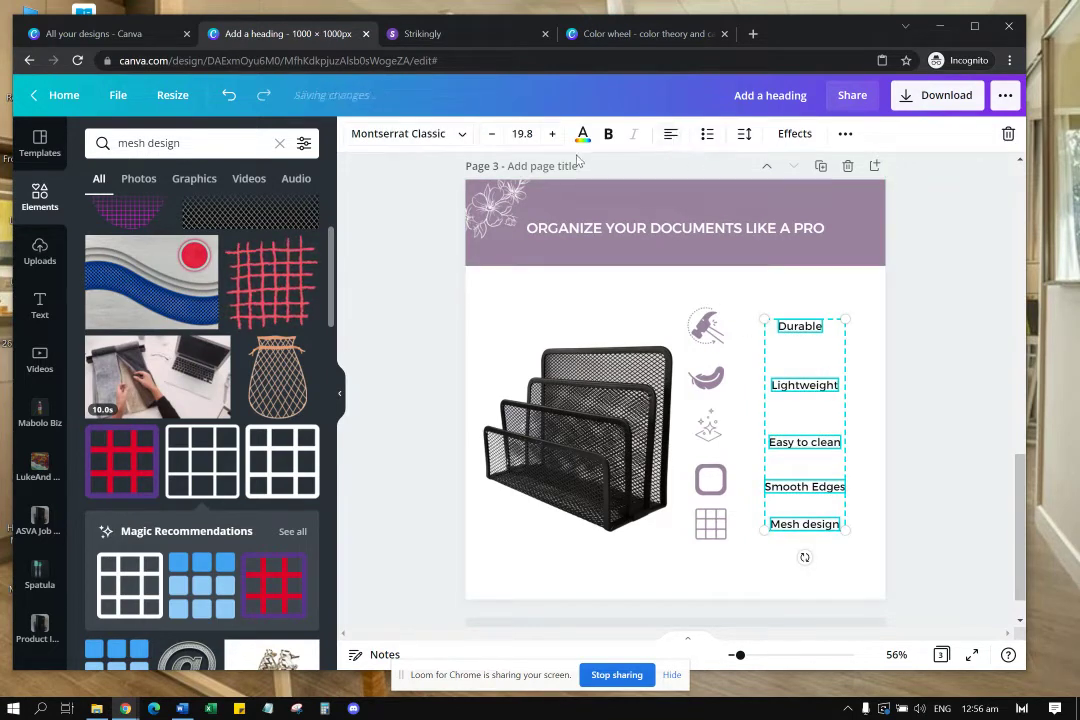
left_click(819, 421)
Step: Move the five feature labels closer to their icons, level with each icon and lined up along their left edges
left_click_drag(815, 446, 796, 436)
left_click_drag(811, 487, 796, 481)
left_click_drag(810, 524, 790, 526)
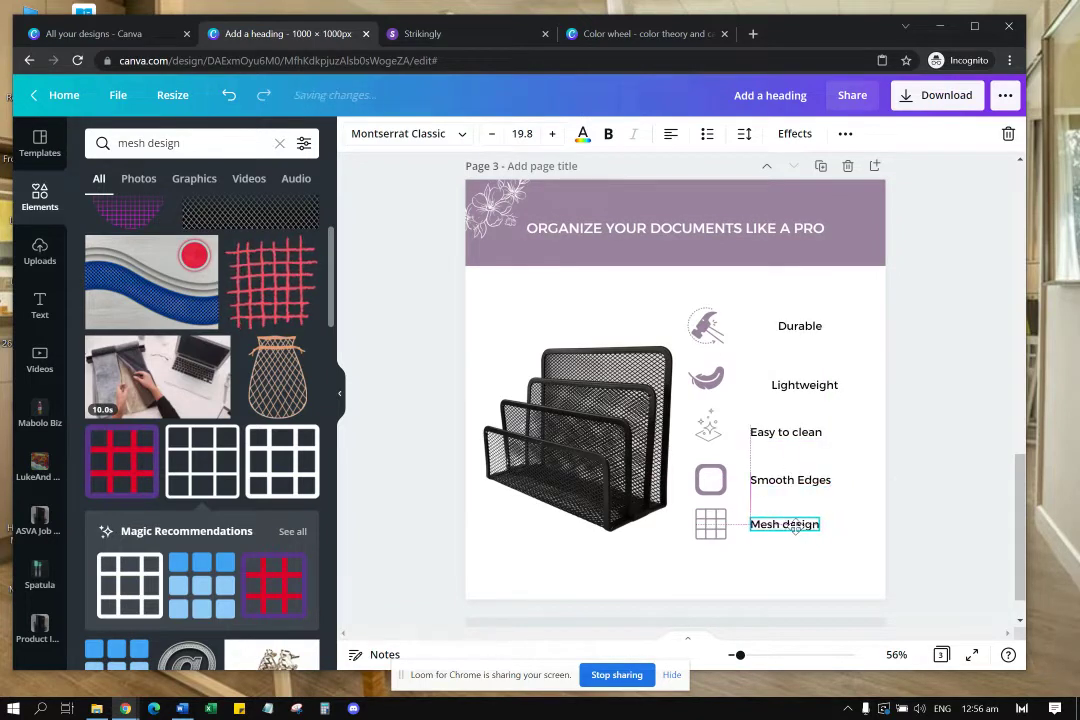
left_click_drag(815, 389, 793, 383)
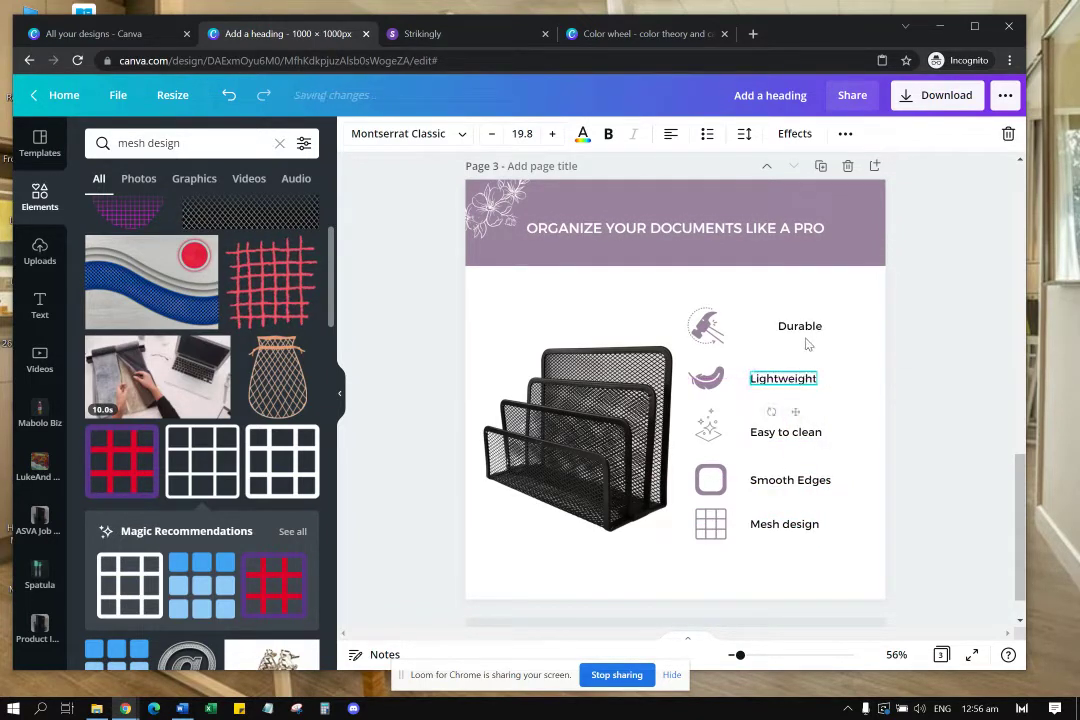
left_click_drag(806, 334, 773, 334)
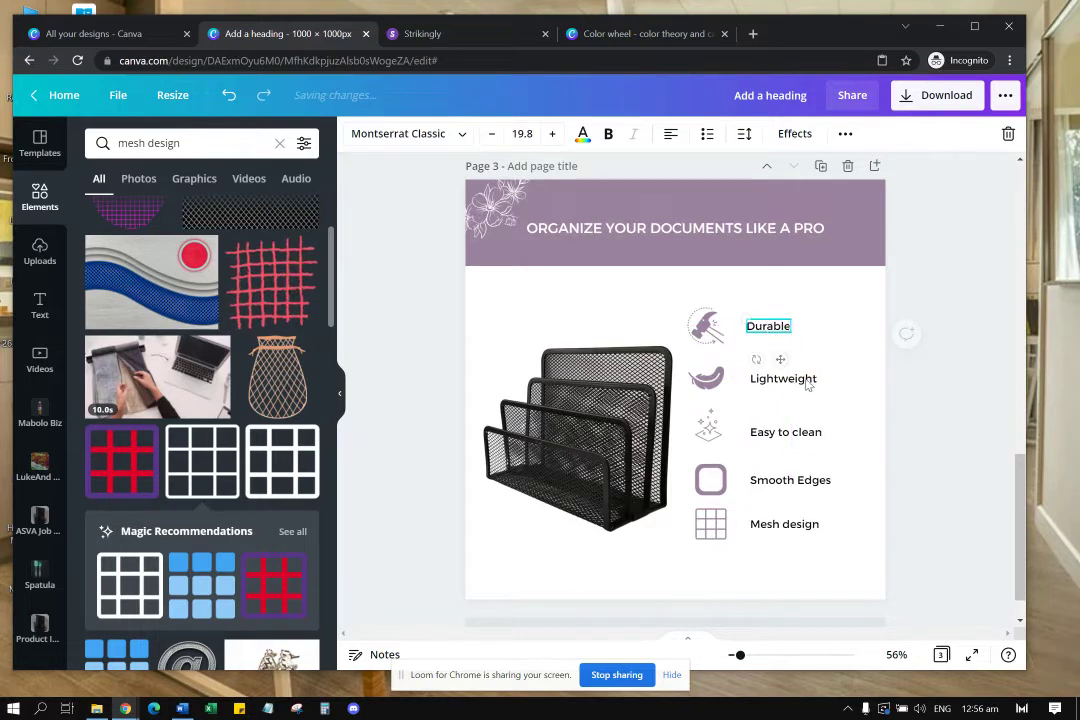
left_click(845, 448)
Step: Shift the organizer photo, icons and labels together slightly down and to the right on the page
left_click_drag(863, 568, 735, 326)
mouse_move(637, 316)
left_mouse_down()
mouse_move(597, 313)
mouse_move(651, 325)
left_mouse_up()
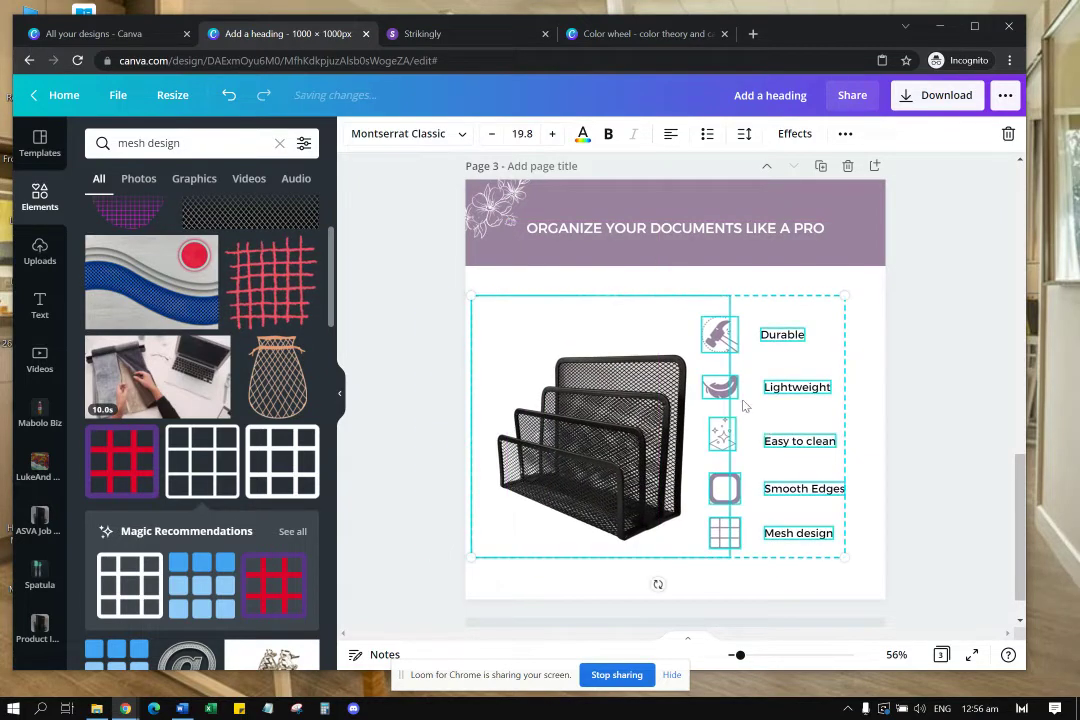
left_click(813, 587)
Step: Move the organizer photo clear of the icons and group the five icons with their labels
left_click(586, 482)
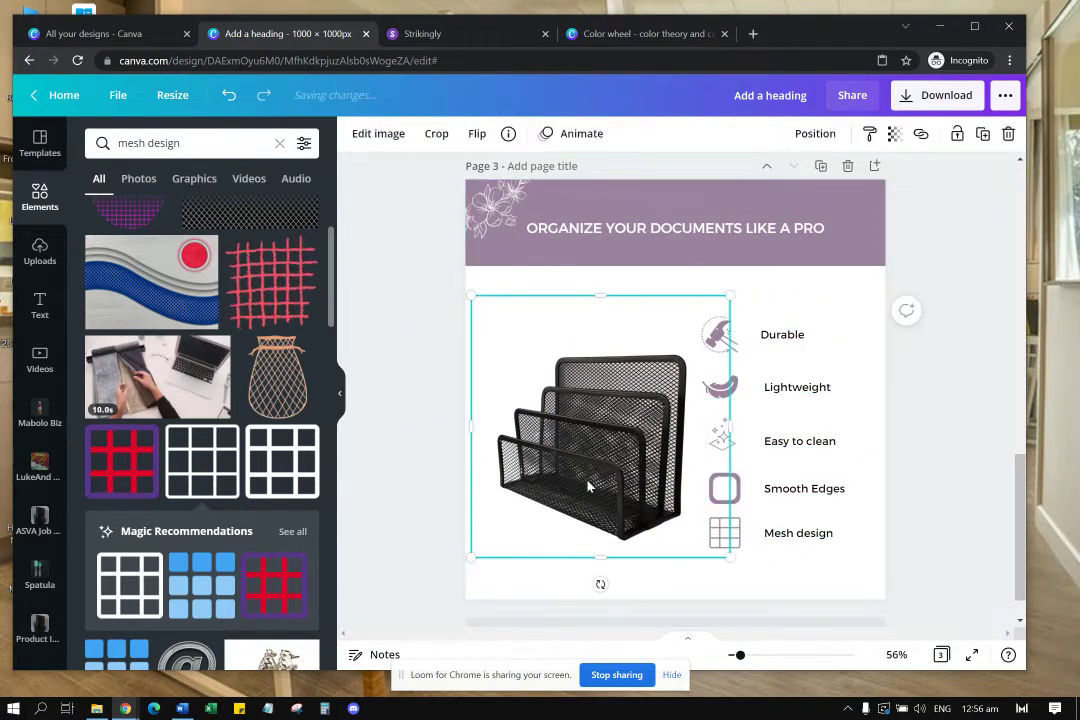
left_click_drag(586, 482, 533, 472)
left_click_drag(855, 580, 697, 305)
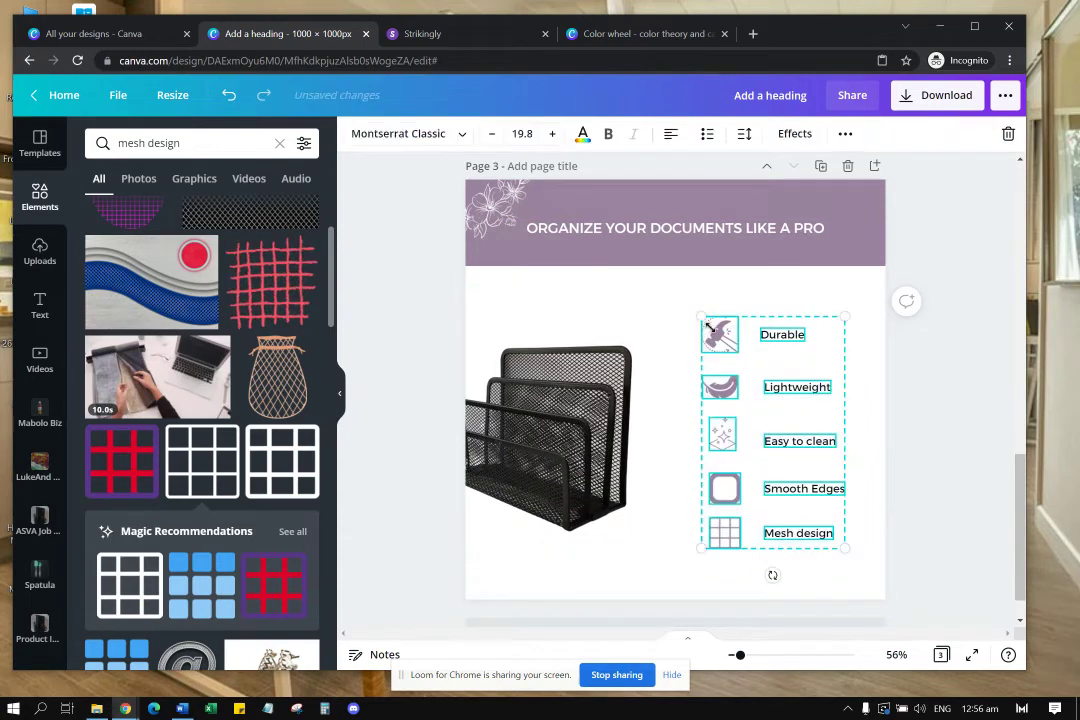
left_click(845, 134)
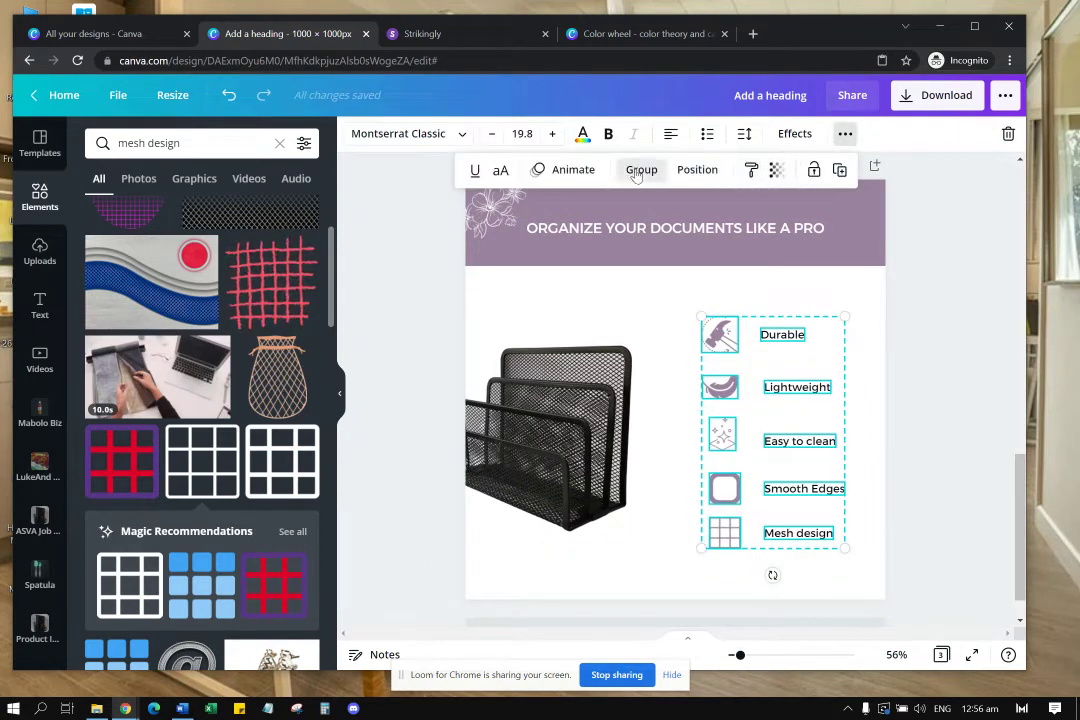
left_click(636, 171)
Step: Shrink the icon-and-label group to a text size of 15.6 and reposition it with the organizer photo beside it
left_click_drag(845, 317, 809, 369)
left_click_drag(591, 410, 638, 409)
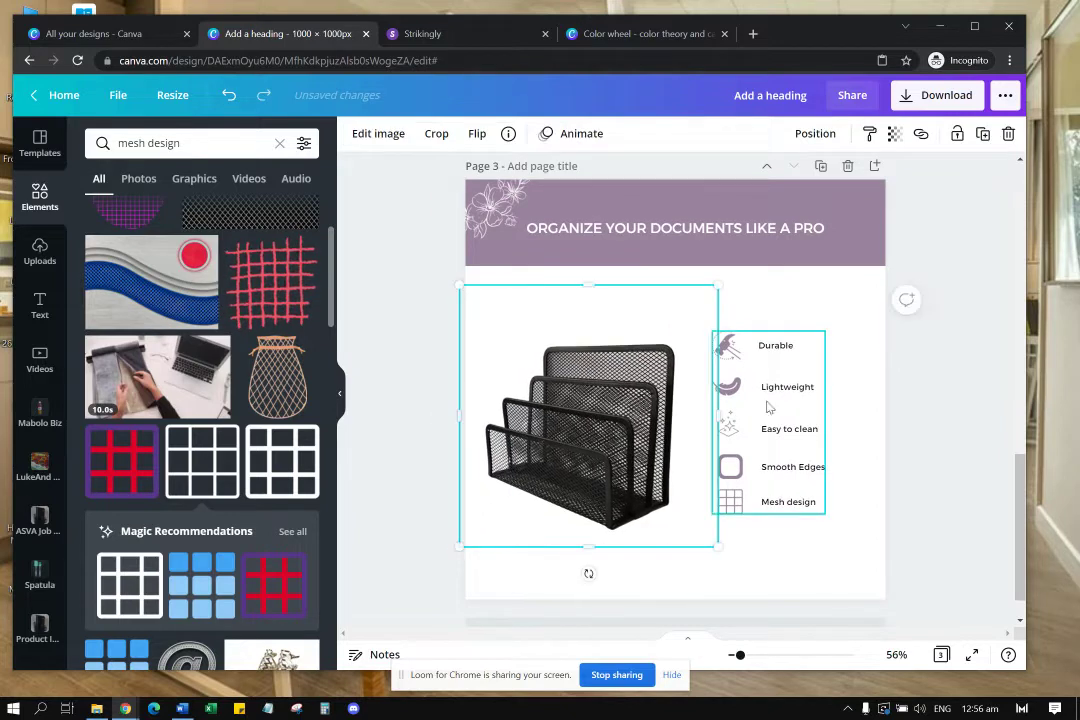
left_click_drag(768, 407, 767, 401)
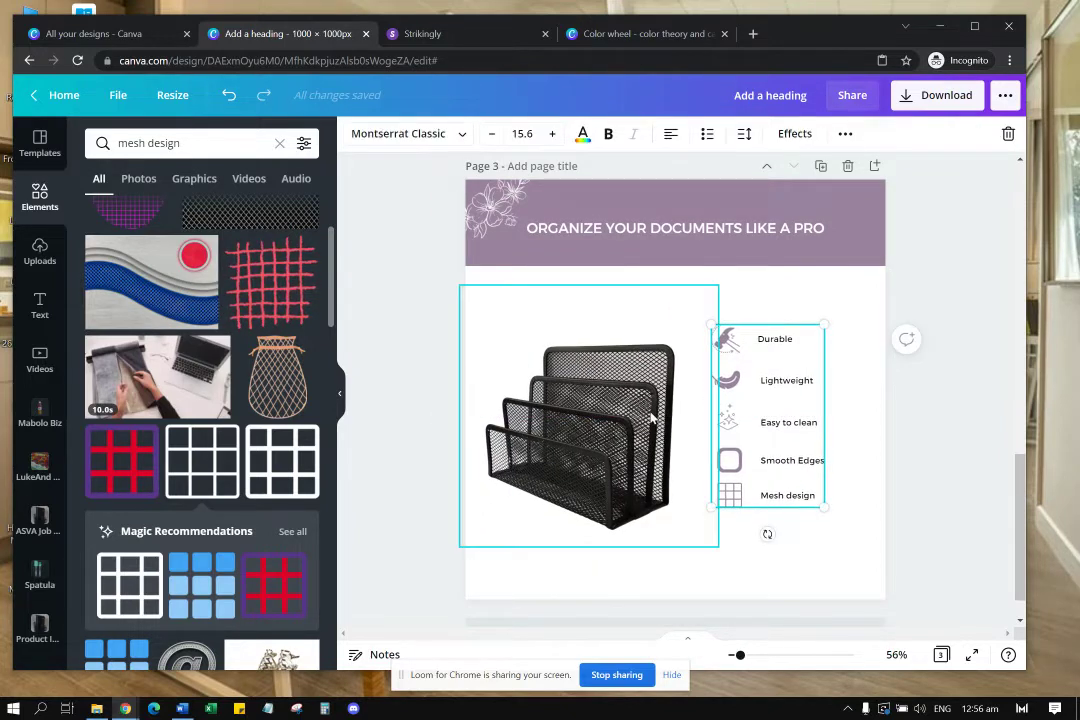
Step: Enlarge the organizer photo slightly and scale the icon-and-label group to a text size of 16.6, centring it vertically beside the photo
left_click(678, 323)
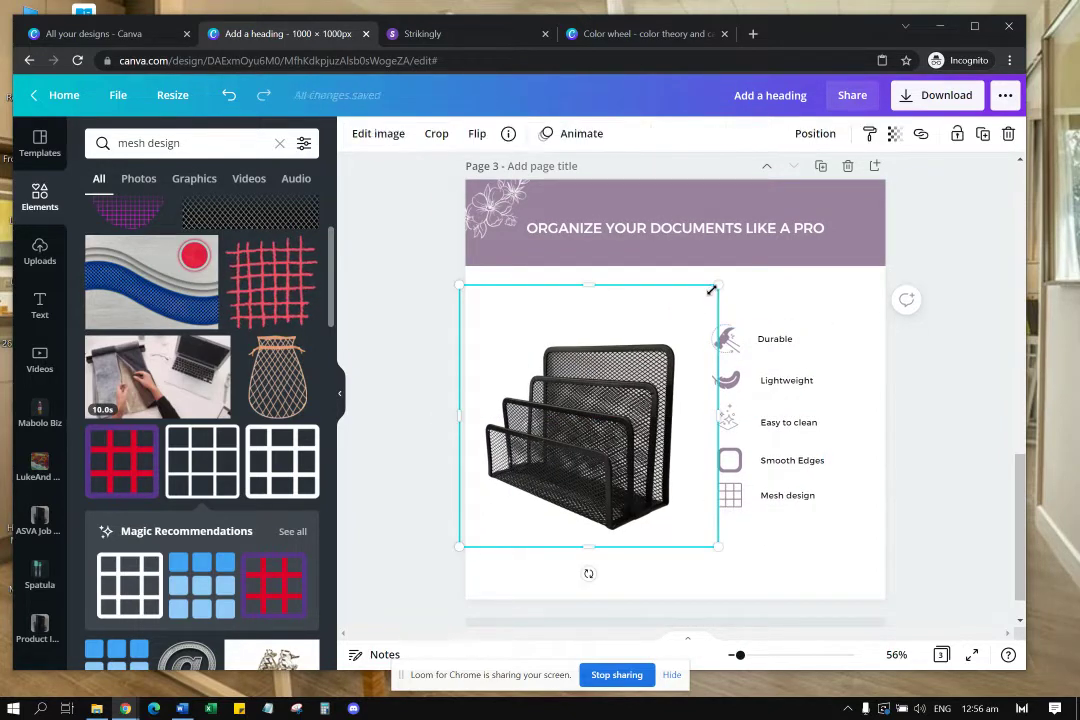
left_click_drag(712, 291, 731, 273)
mouse_move(649, 358)
left_mouse_down()
mouse_move(643, 345)
mouse_move(648, 377)
left_mouse_up()
left_click_drag(767, 382, 777, 394)
left_click_drag(834, 336, 844, 325)
left_click_drag(785, 366, 792, 371)
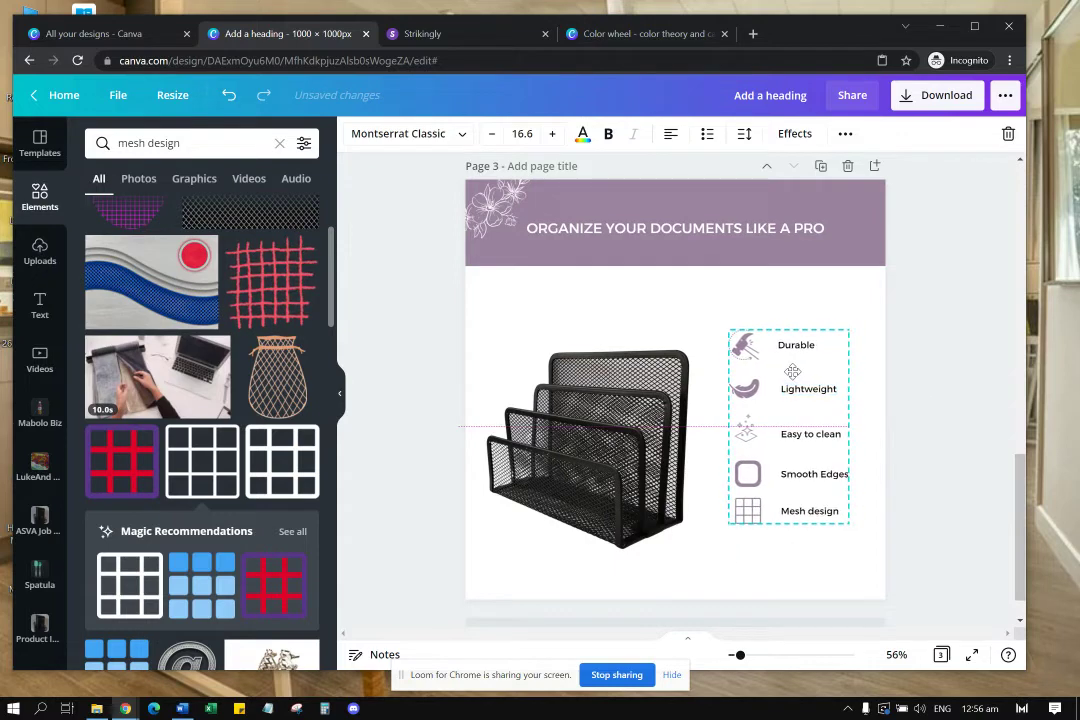
Step: Enlarge the organizer photo a little more and adjust its vertical position beside the feature list
left_click_drag(646, 400, 646, 384)
left_click_drag(742, 554, 747, 561)
left_click_drag(641, 476, 641, 492)
left_click(803, 550)
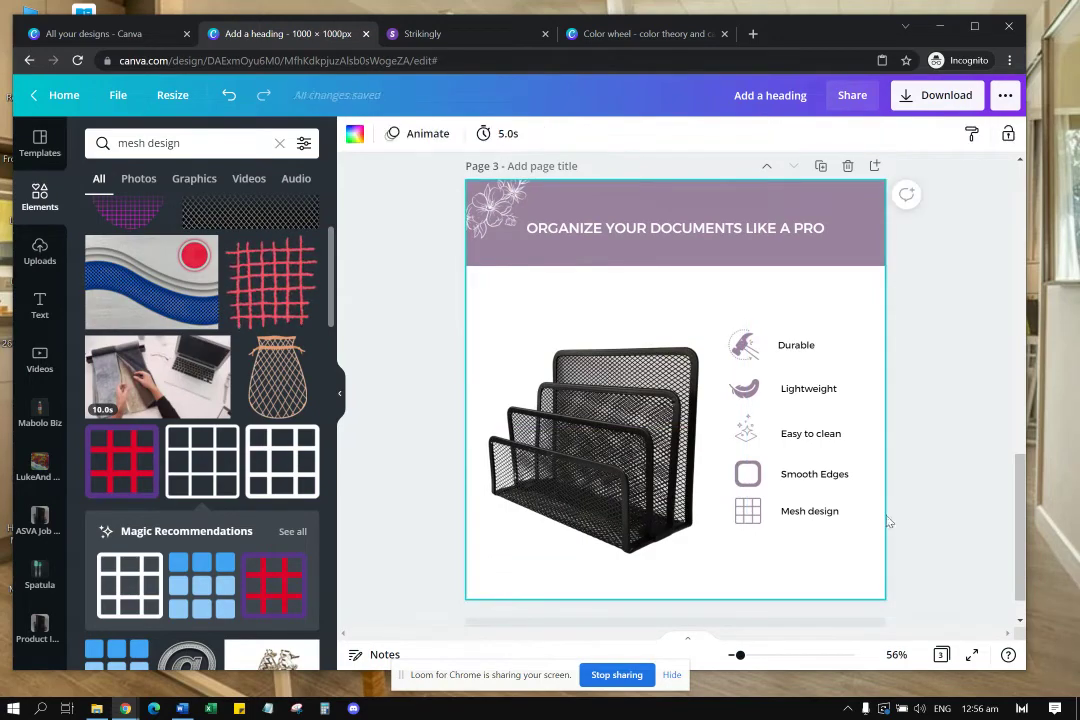
Step: Try page 2's blurred room and wooden desk photo as the background of page 3
scroll(898, 457, "up", 4)
scroll(904, 444, "down", 4)
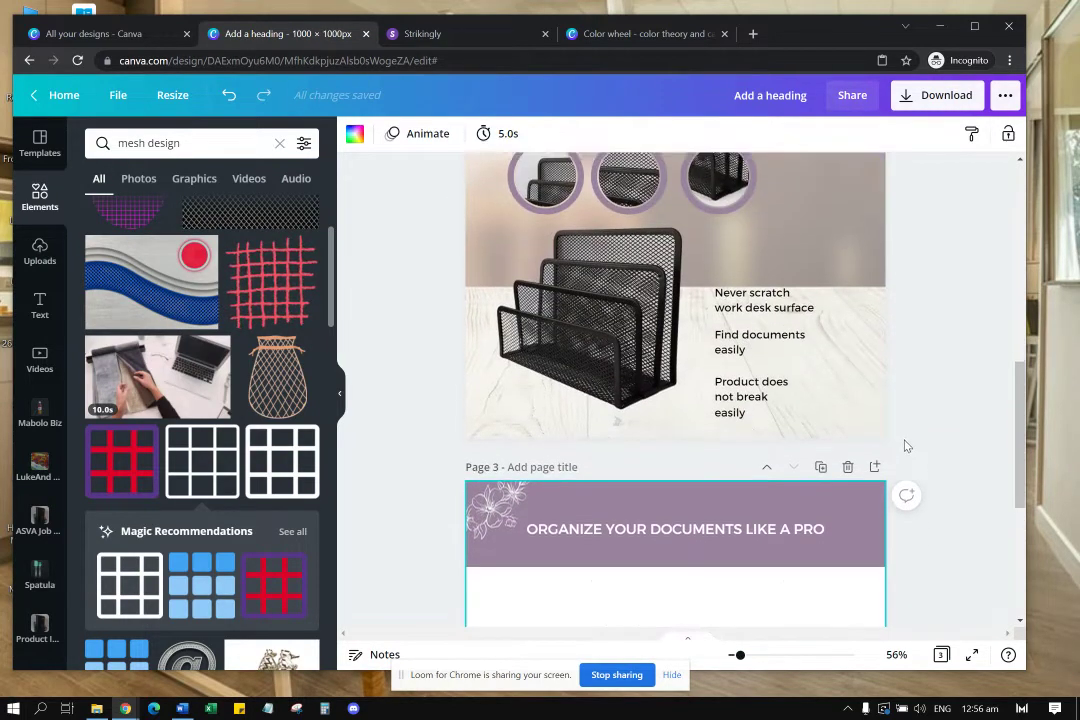
scroll(846, 340, "up", 3)
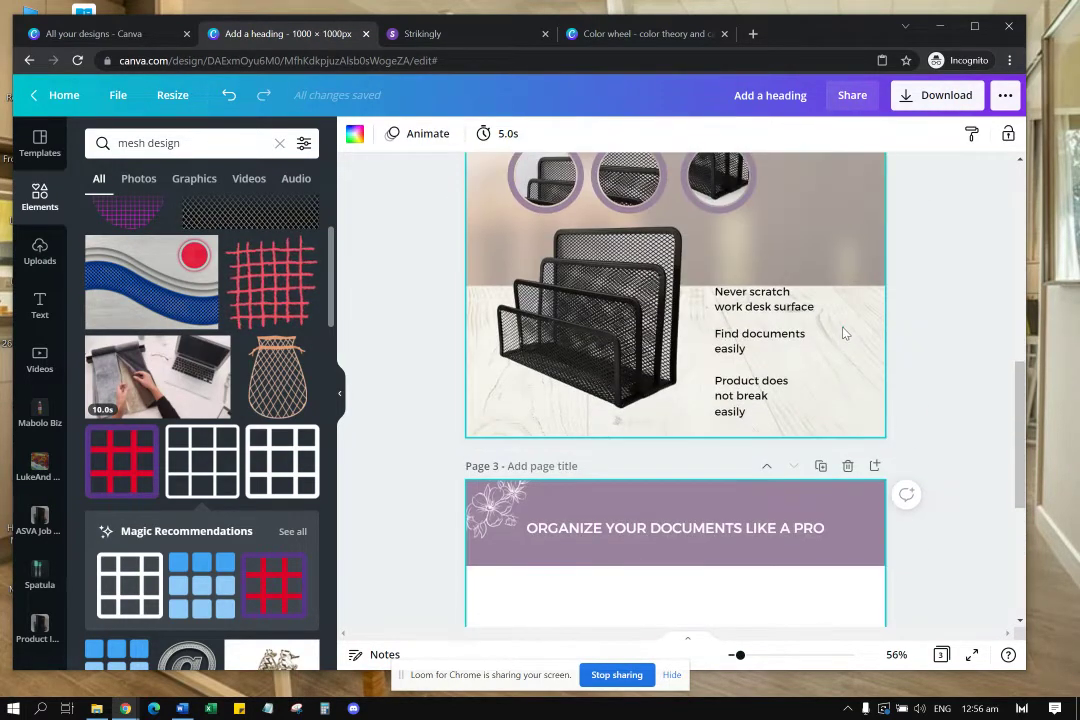
left_click(844, 333)
key("ctrl+c")
scroll(843, 333, "down", 4)
left_click(777, 531)
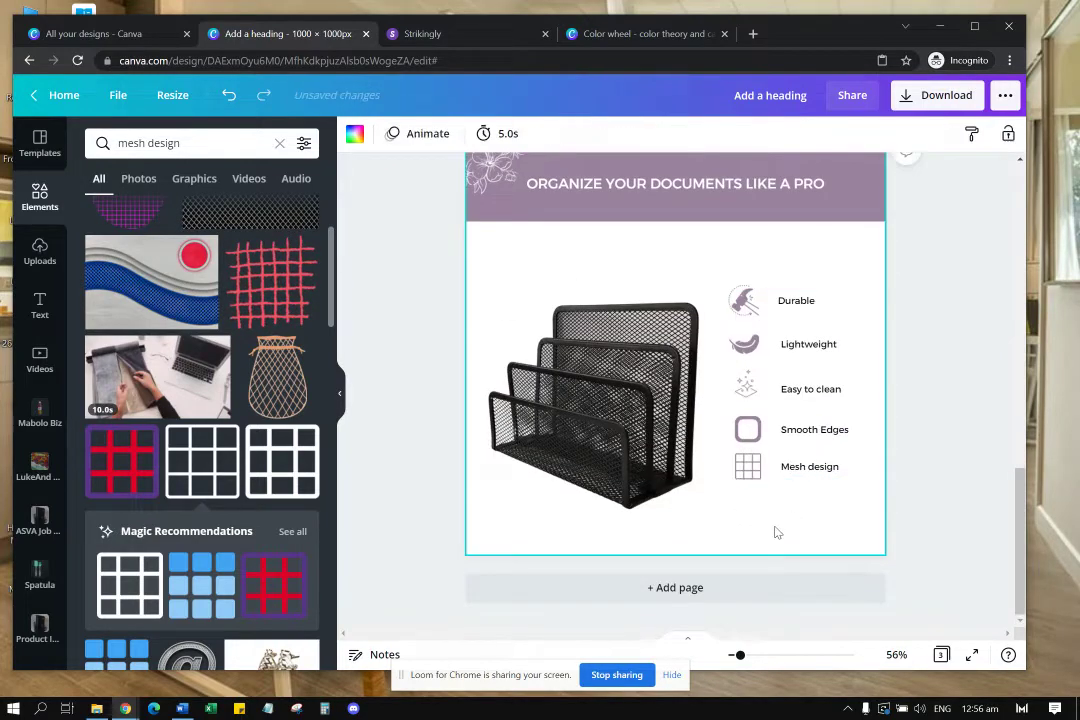
key("ctrl+v")
scroll(840, 458, "up", 3)
scroll(869, 442, "down", 3)
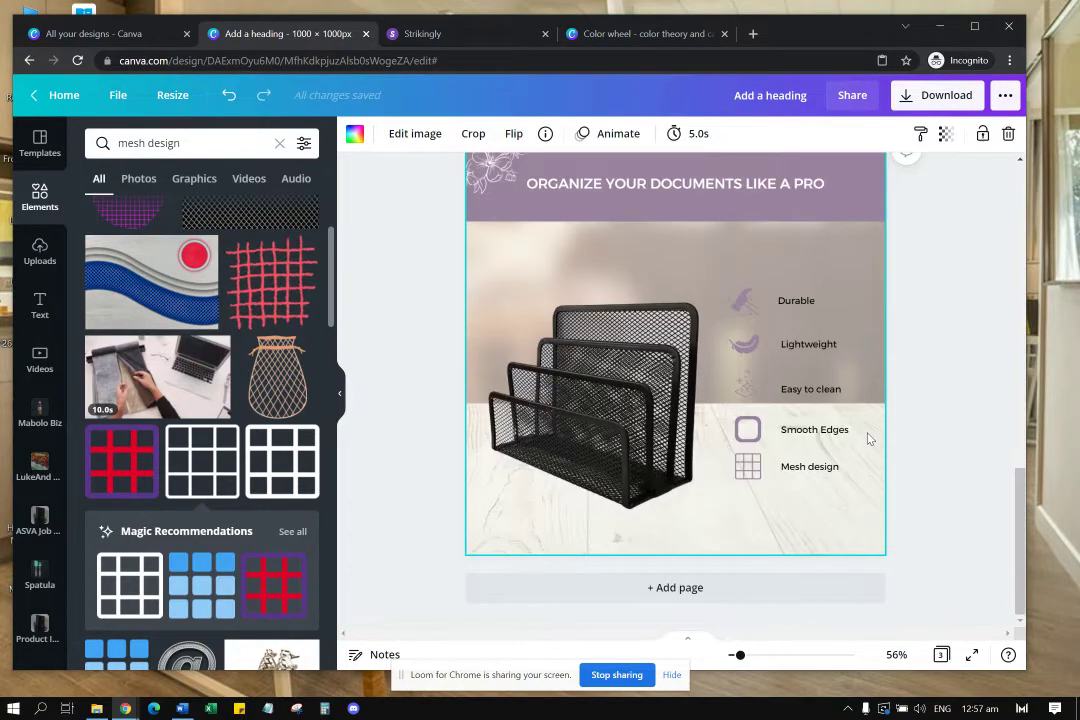
Step: Remove the pasted background photo from page 3
scroll(869, 439, "up", 2)
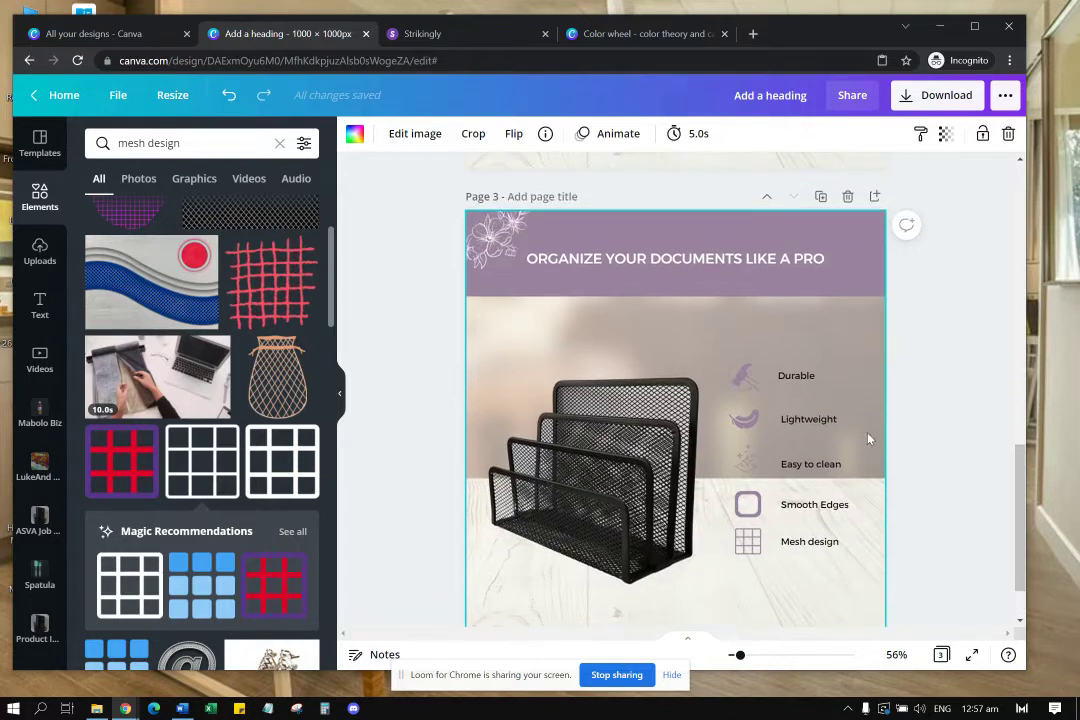
scroll(869, 439, "up", 2)
scroll(869, 461, "down", 1)
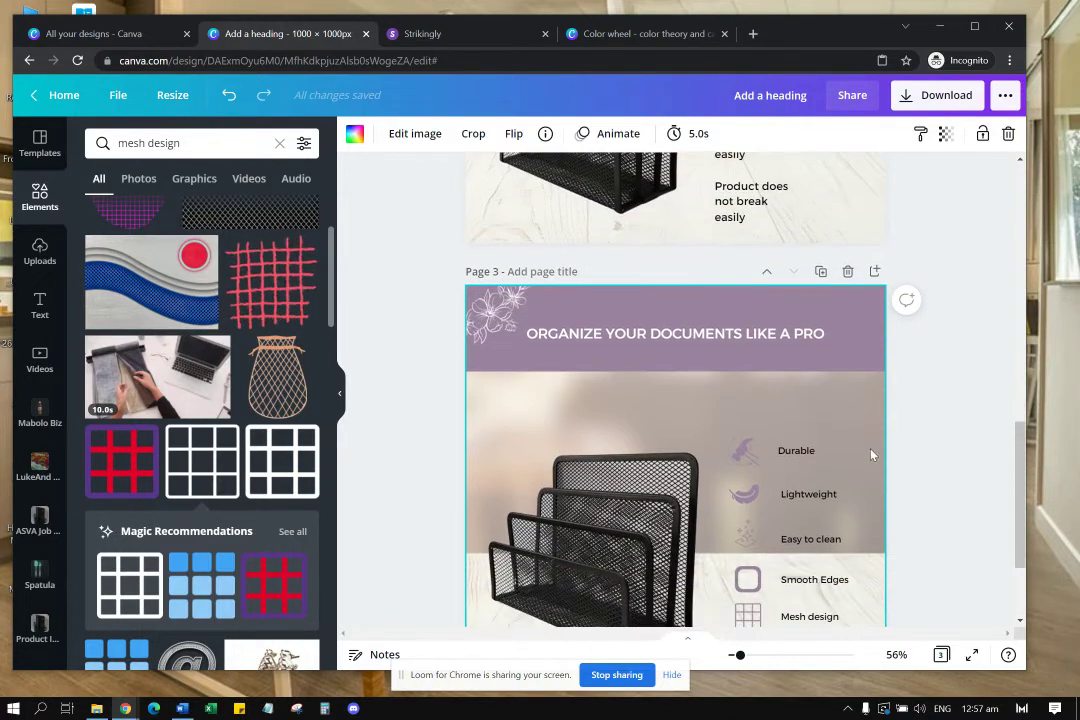
key("Delete")
scroll(899, 448, "down", 2)
scroll(938, 434, "up", 4)
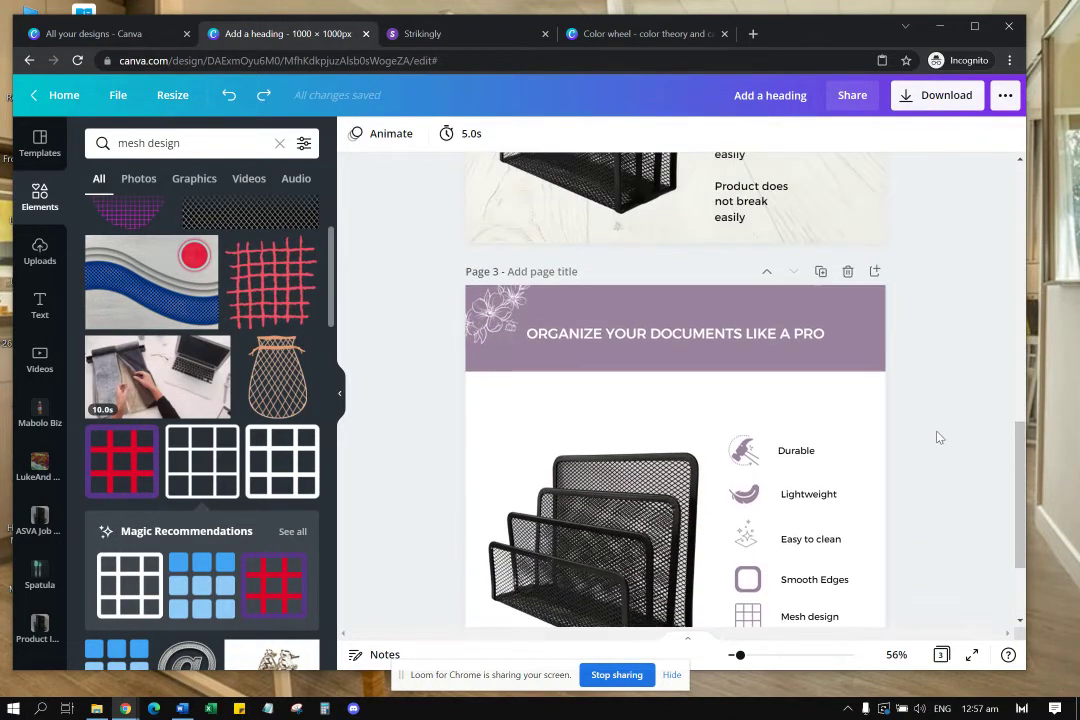
Step: Move page 2's three-line benefit text group slightly up and right beside the organizer
scroll(930, 433, "down", 2)
scroll(716, 498, "up", 4)
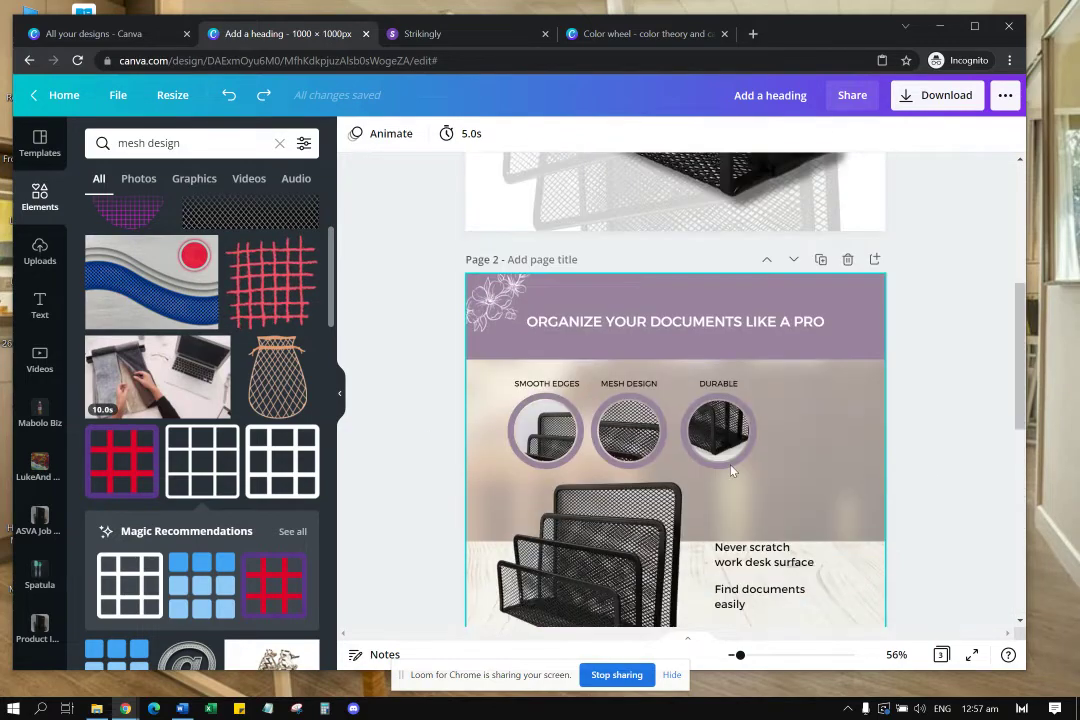
scroll(733, 466, "down", 2)
left_click(838, 369)
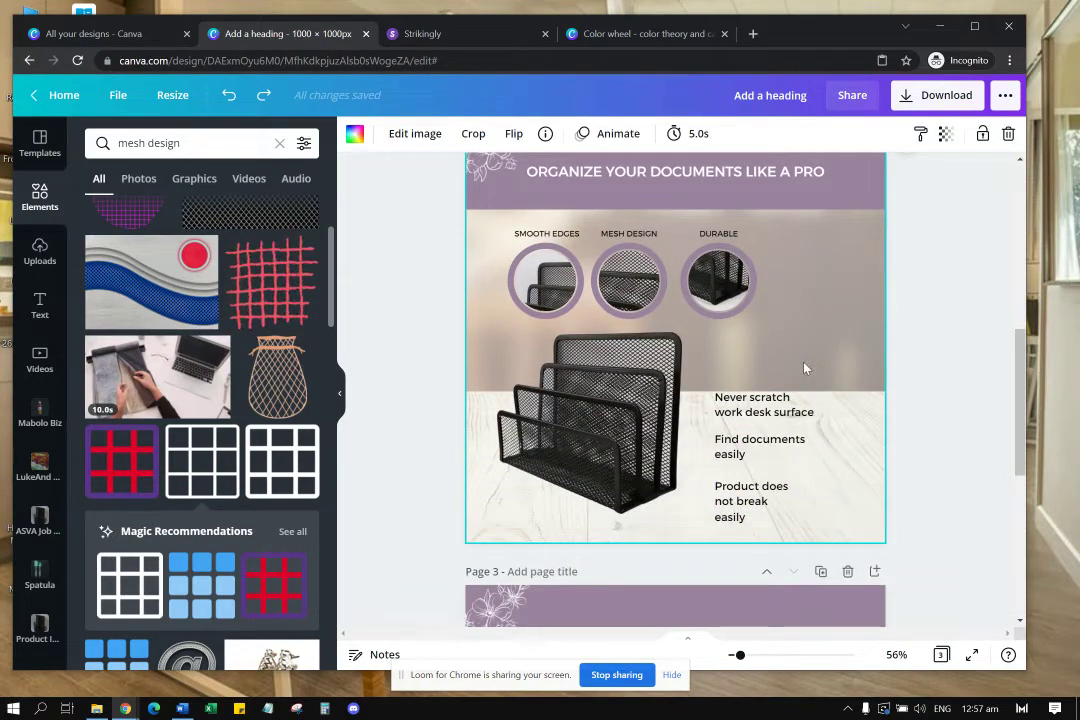
scroll(806, 372, "down", 4)
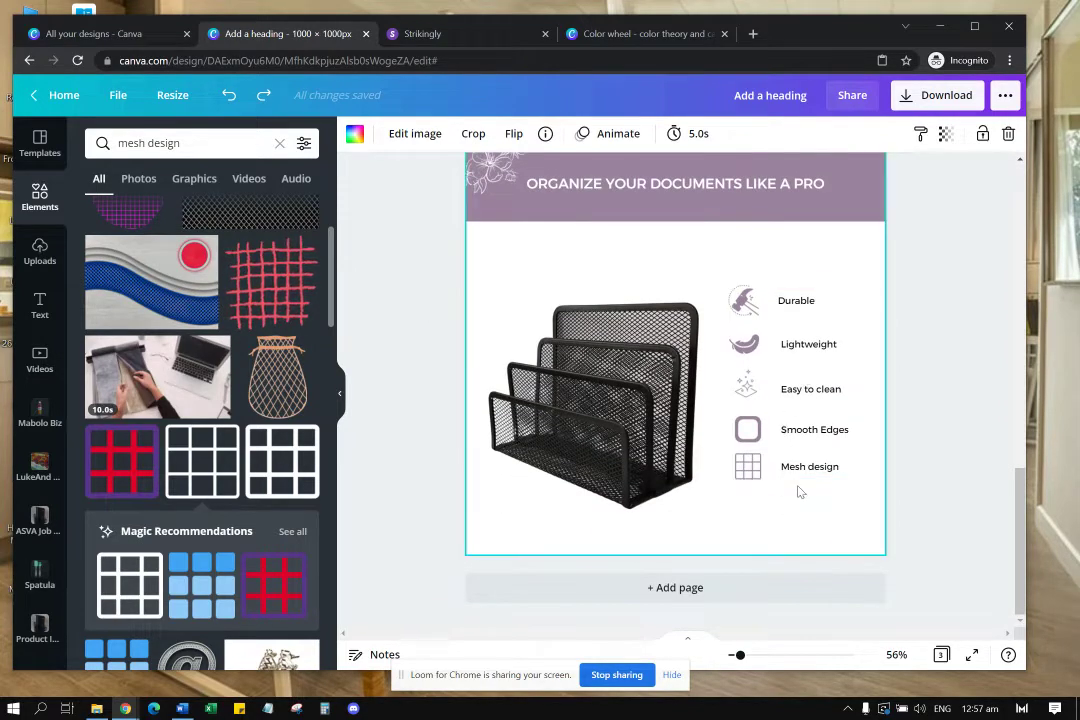
scroll(802, 500, "up", 5)
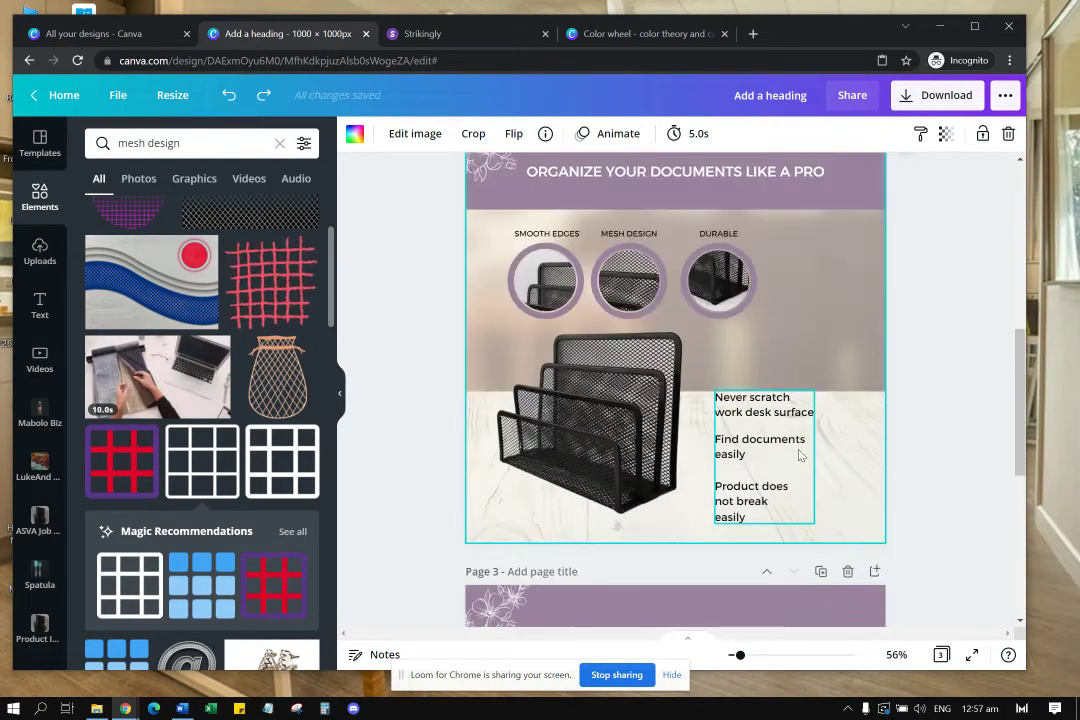
left_click_drag(802, 449, 808, 404)
left_click(853, 439)
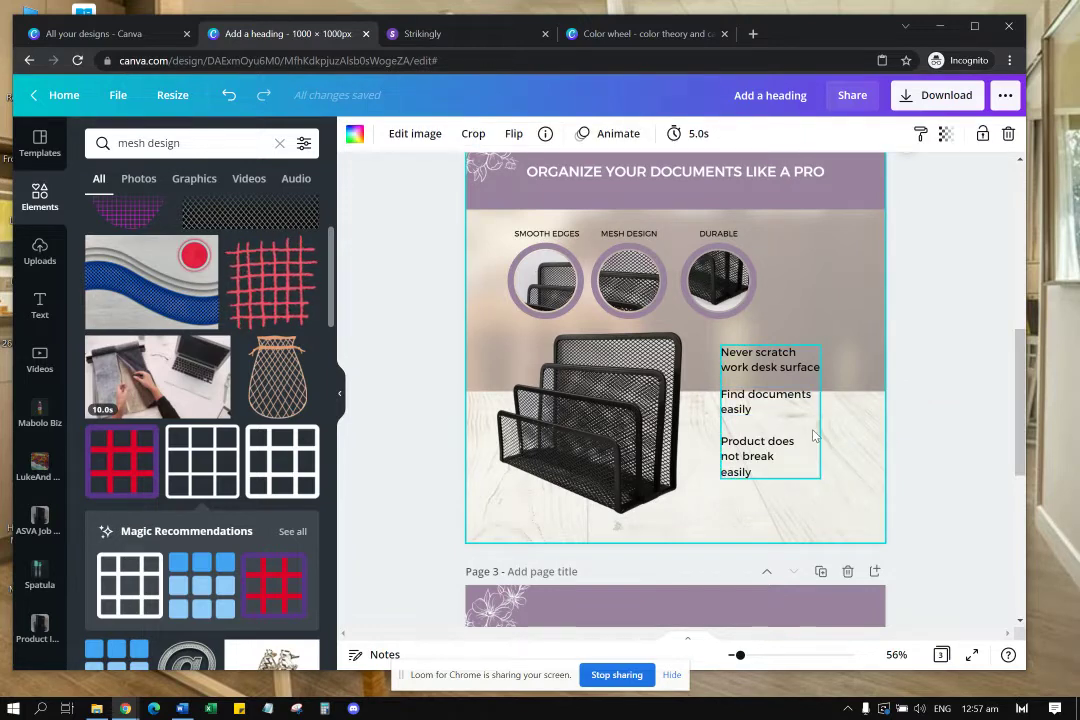
mouse_move(813, 436)
left_mouse_down()
mouse_move(825, 433)
mouse_move(805, 445)
left_mouse_up()
left_click(857, 445)
left_click(930, 412)
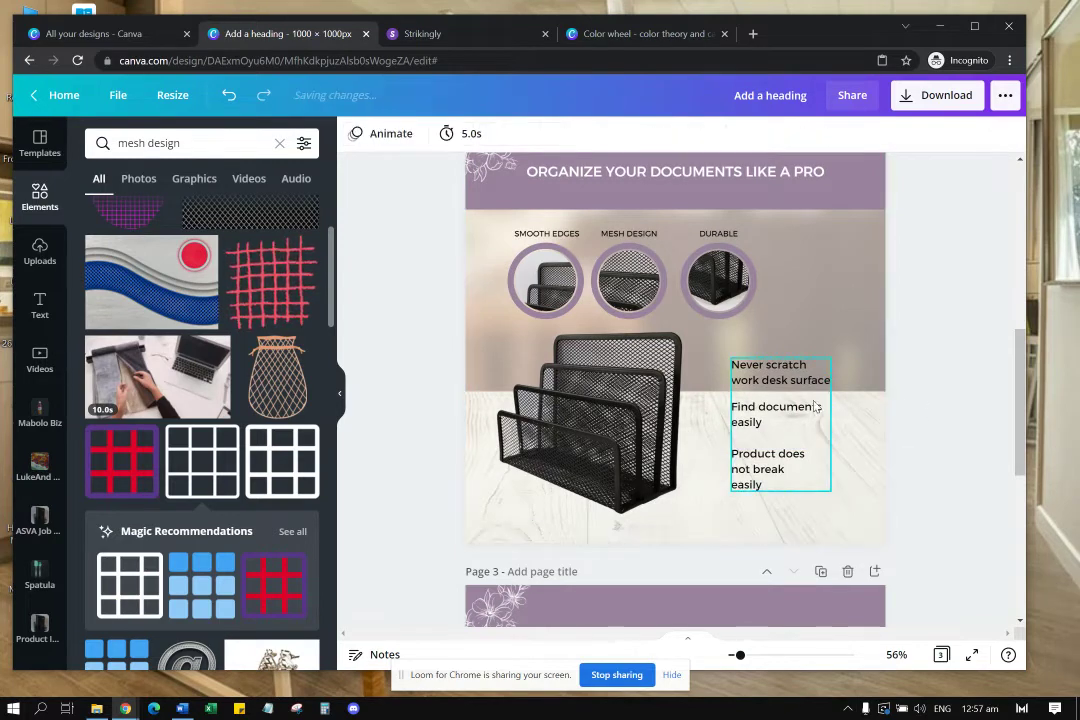
Step: Nudge page 3's organizer photo slightly right and place a copy below it, rotated about 180 degrees and flipped to form a reflection
scroll(935, 395, "down", 3)
scroll(933, 395, "down", 5)
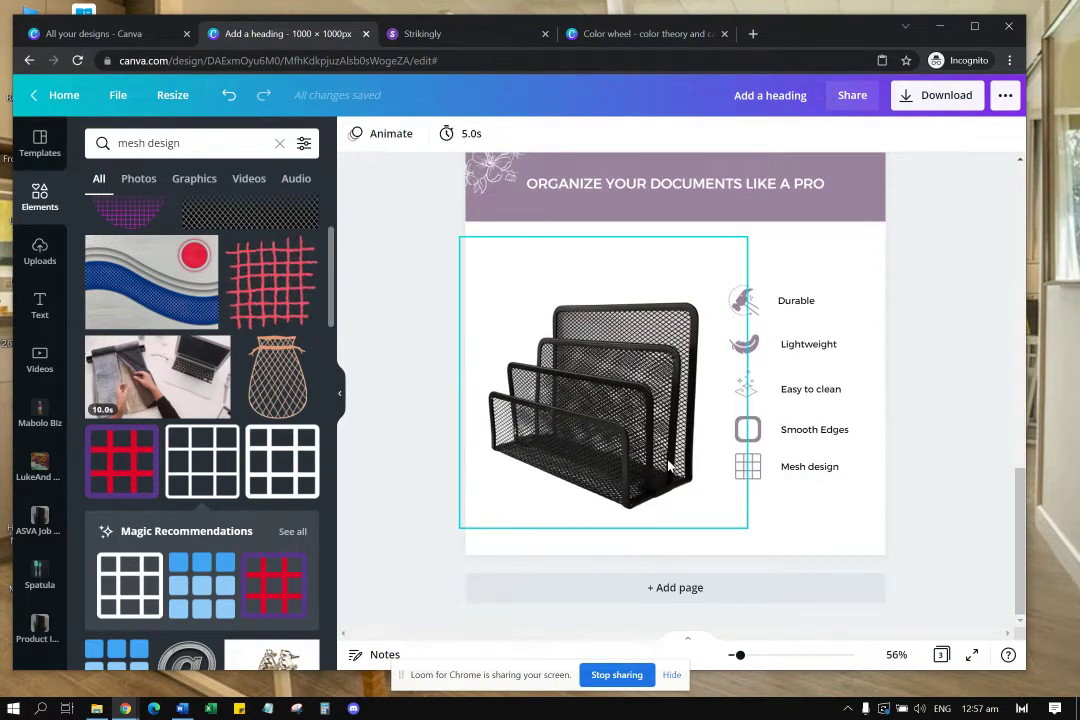
left_click_drag(669, 447, 677, 453)
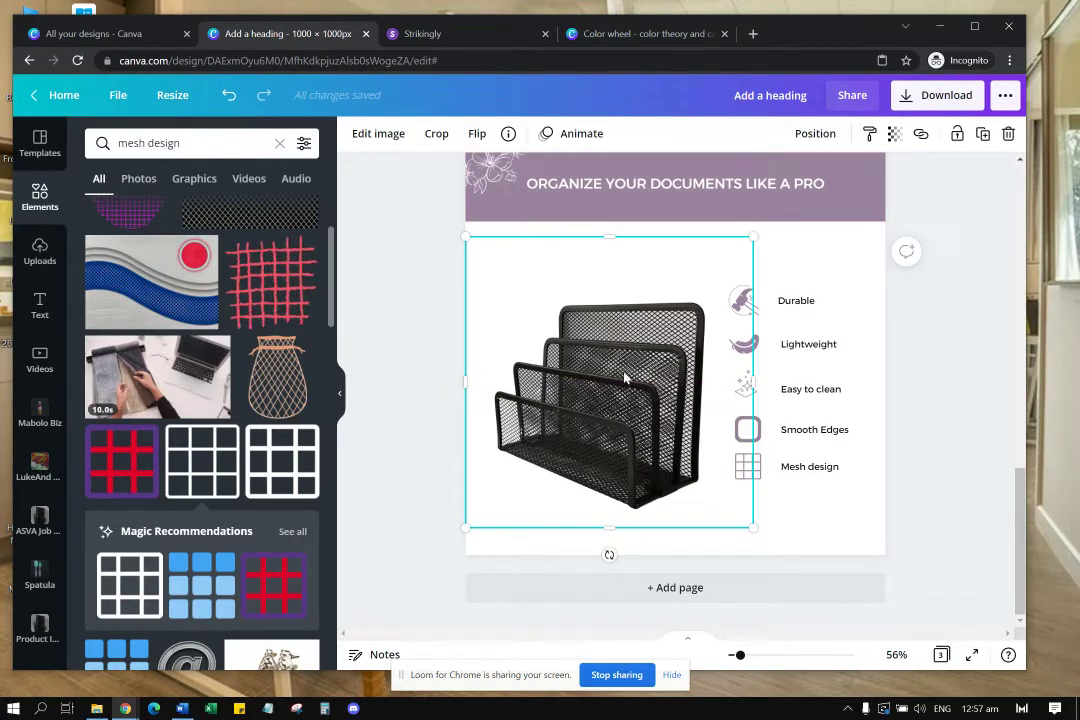
left_click_drag(624, 392, 621, 420)
left_click_drag(609, 580, 605, 255)
left_click_drag(629, 397, 619, 441)
left_click(479, 138)
left_click(505, 176)
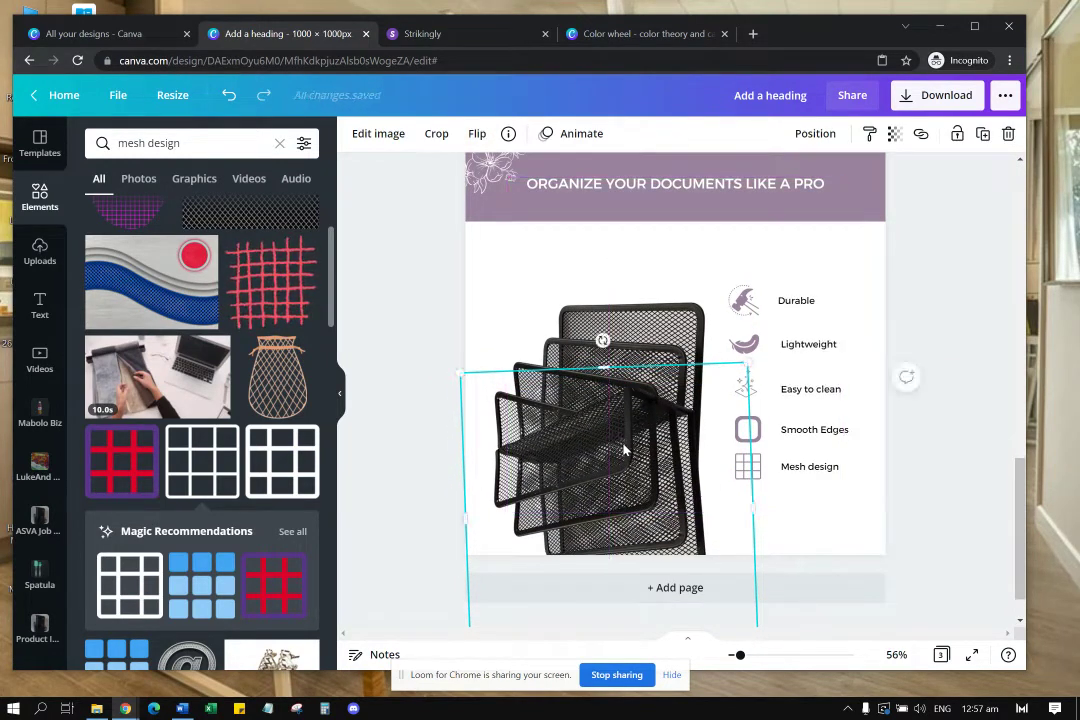
Step: Send the flipped organizer copy backward until it sits behind the upright photo
right_click(624, 450)
left_click(691, 406)
right_click(667, 485)
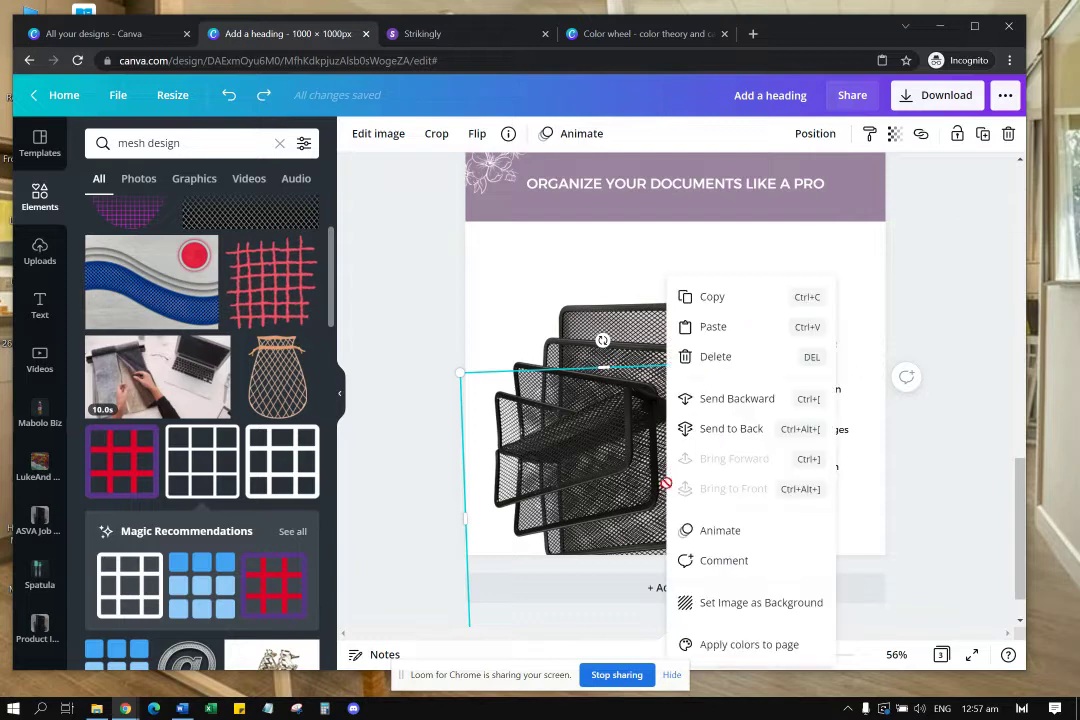
left_click(715, 400)
right_click(638, 448)
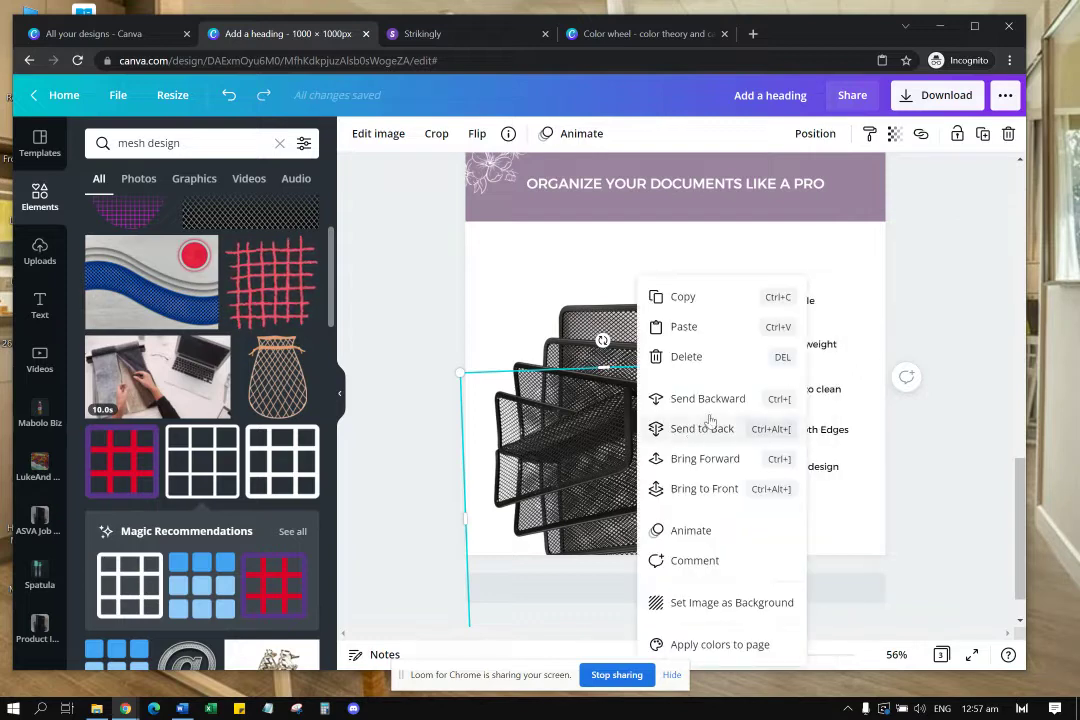
left_click(716, 405)
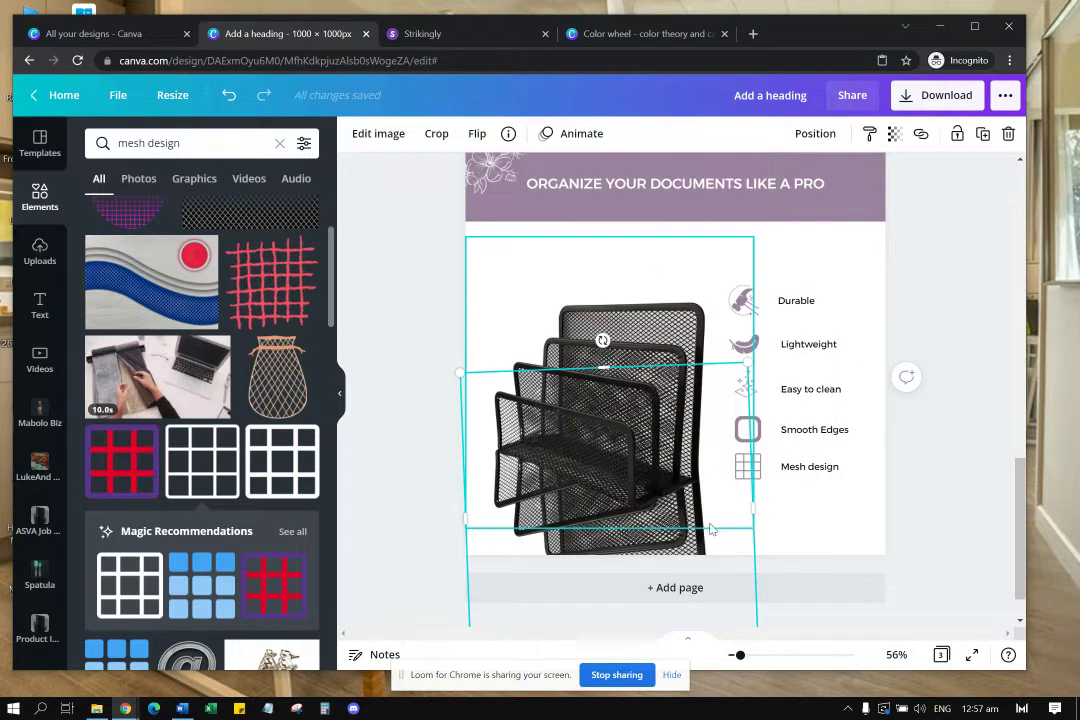
Step: Set the transparency of the flipped organizer copy to 30
left_click(894, 133)
left_click_drag(843, 182, 779, 186)
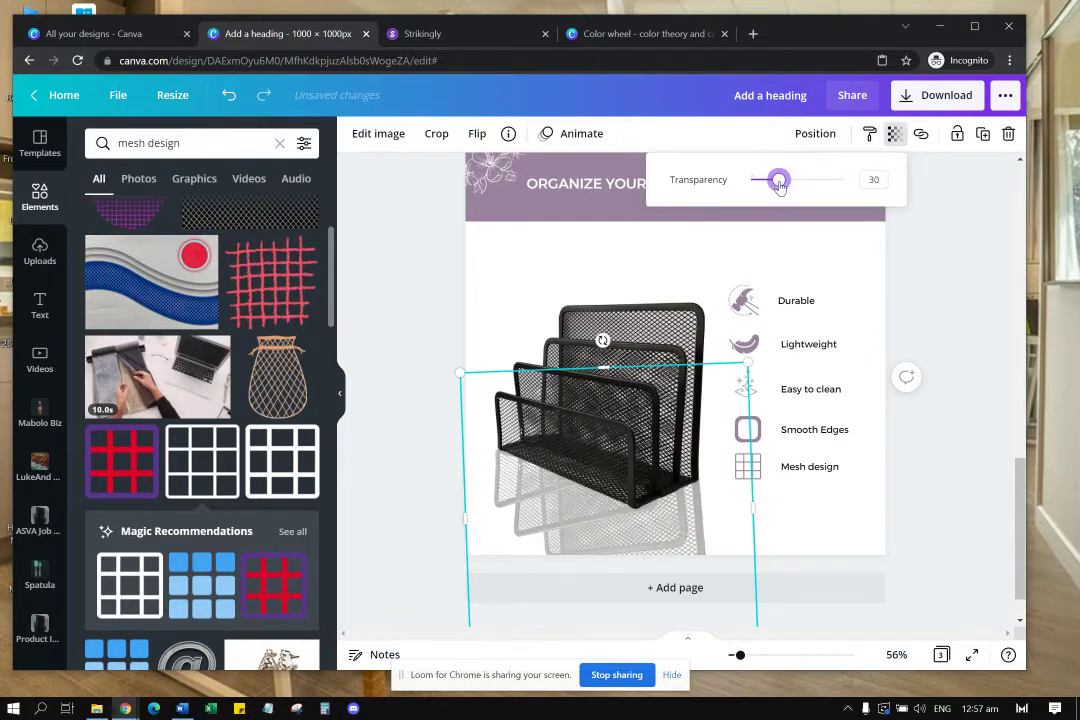
left_click(838, 515)
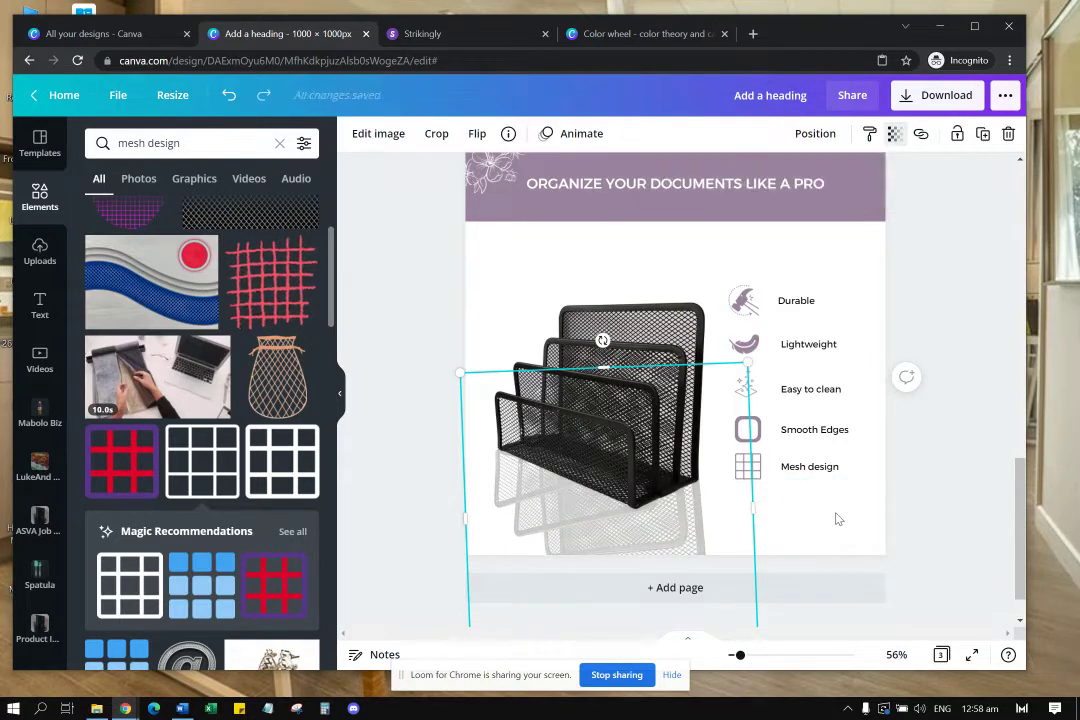
Step: Try a Drop shadow on the upright organizer photo on page 3
left_click(580, 369)
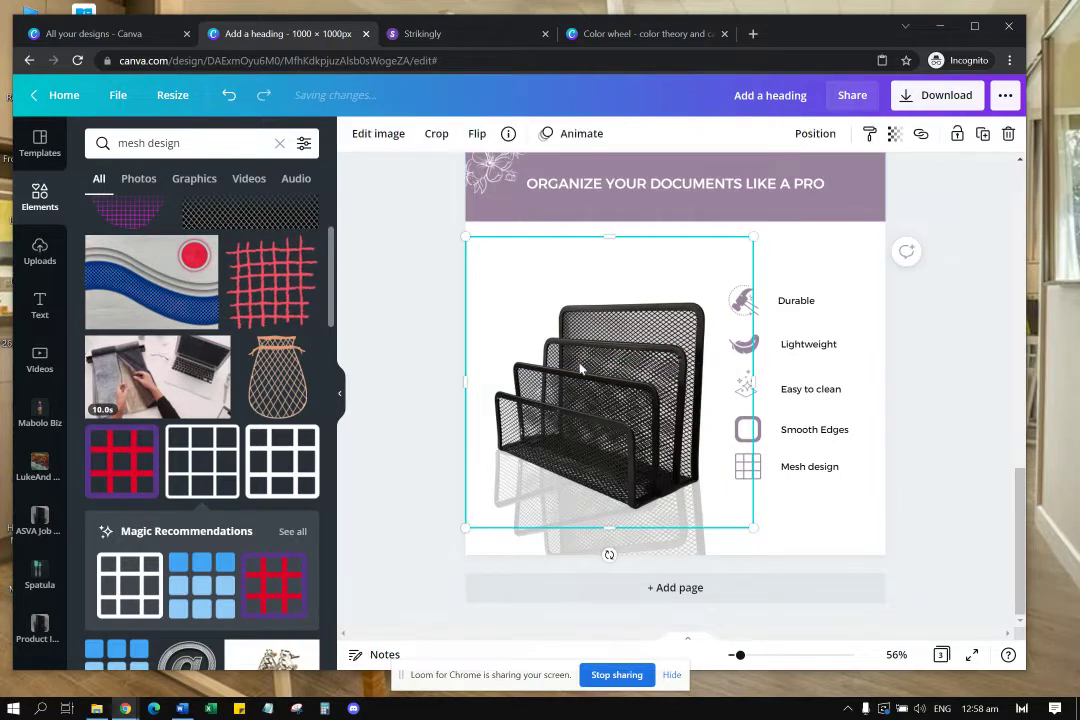
left_click(378, 134)
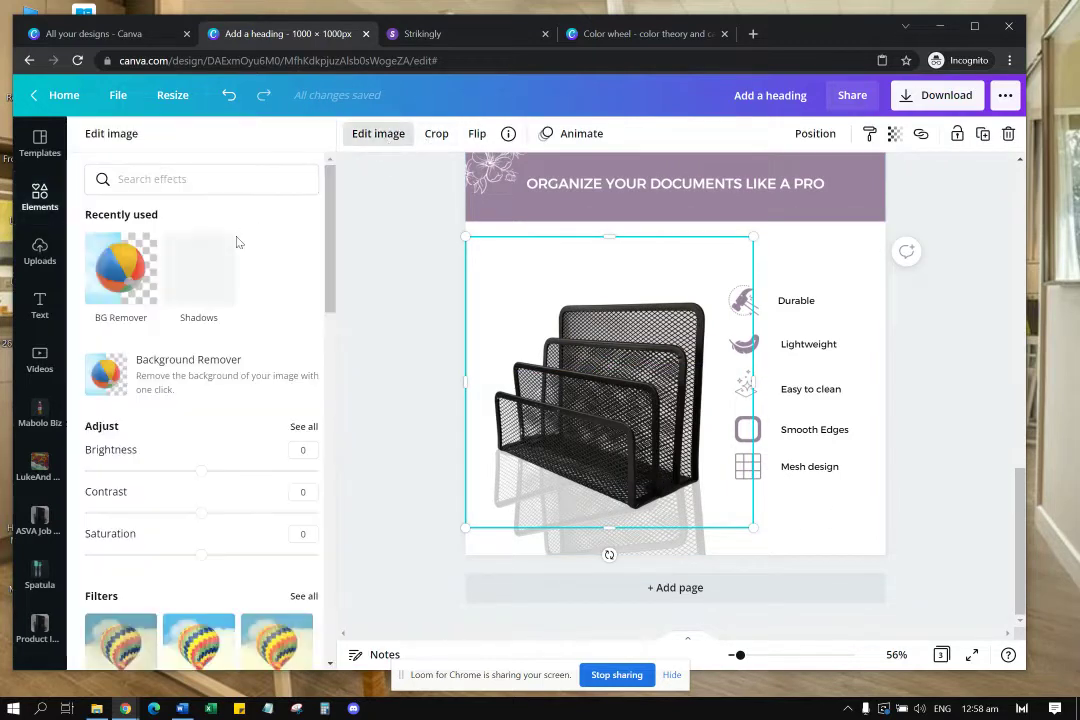
left_click(198, 268)
left_click(283, 207)
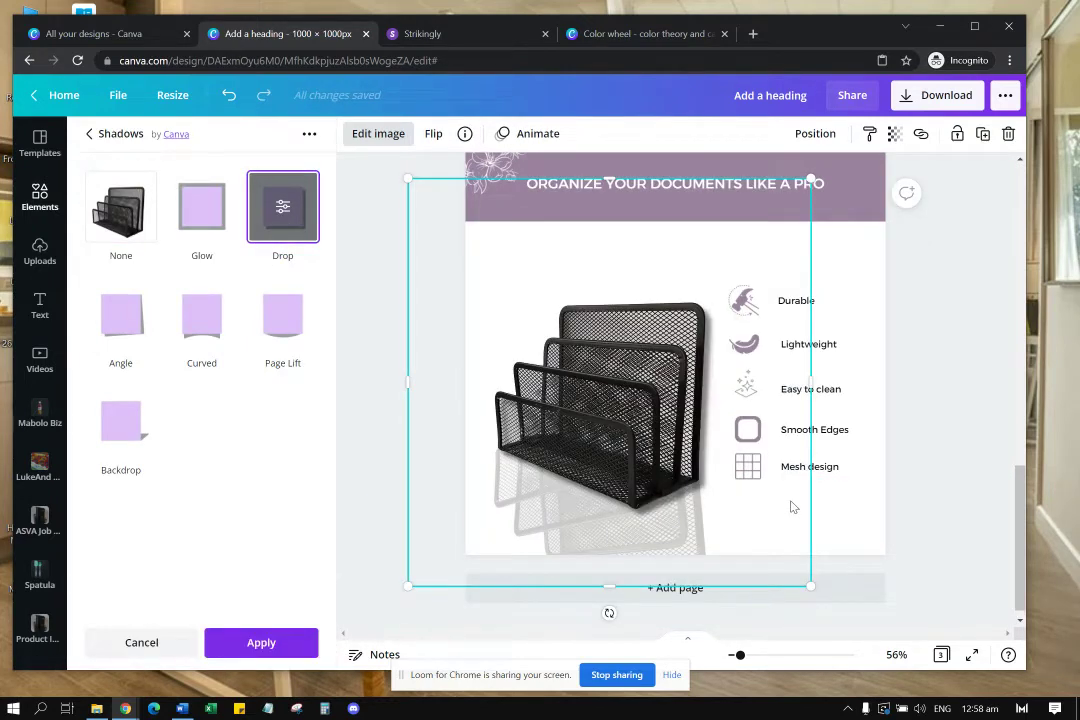
left_click(262, 641)
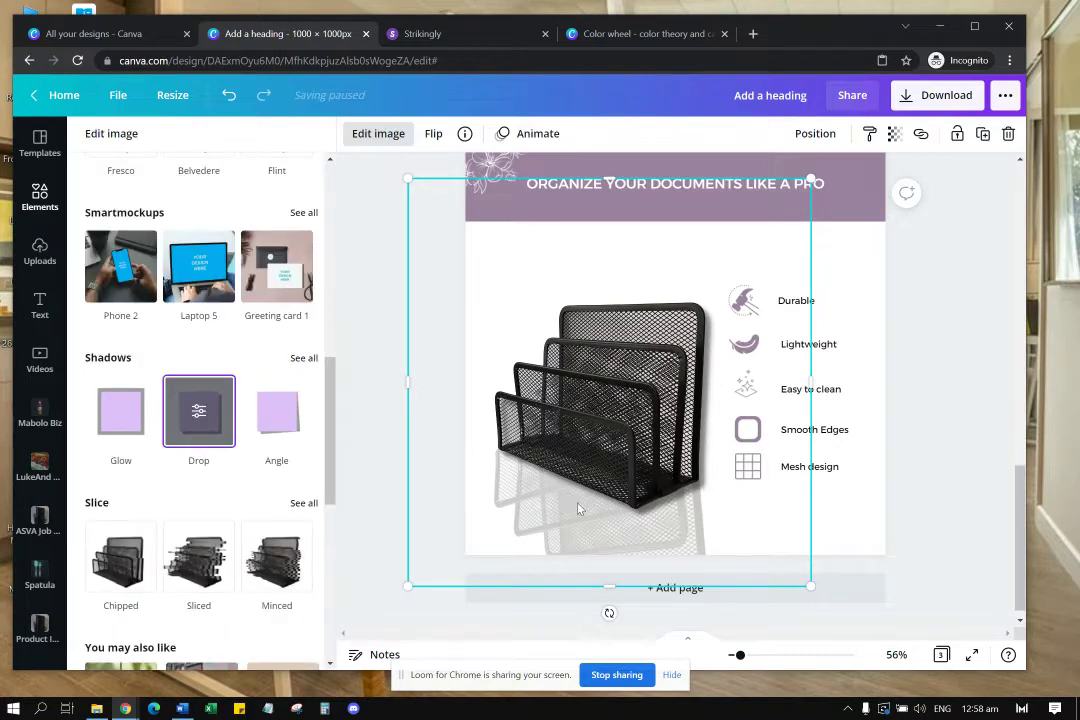
left_click(871, 544)
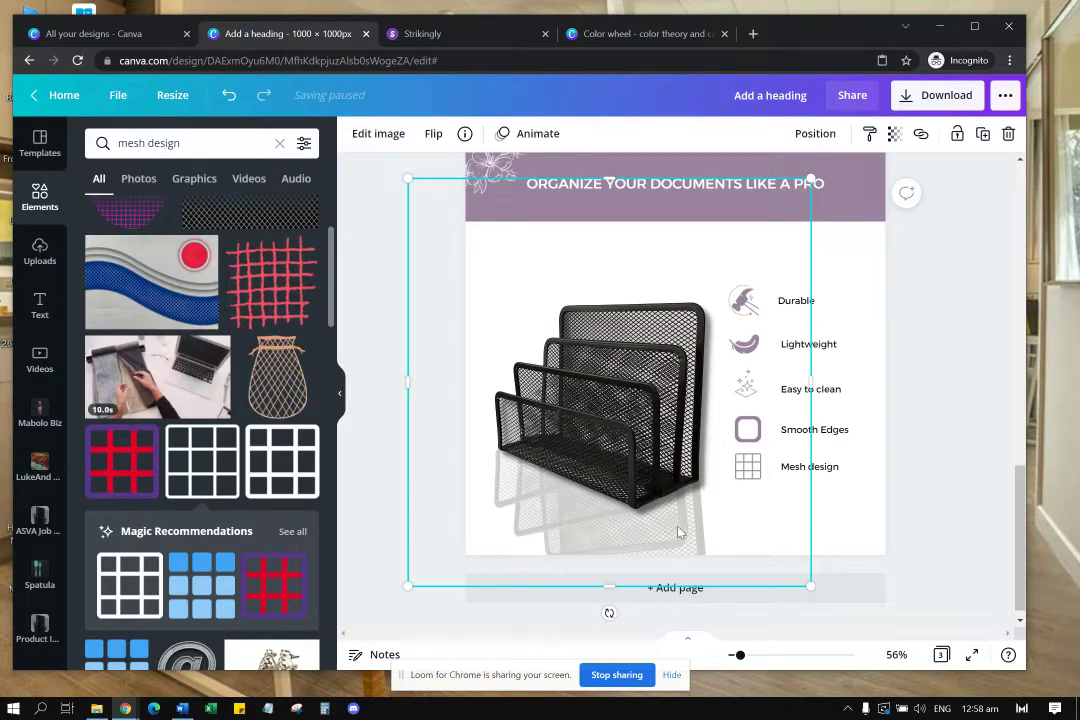
Step: Try grouping the shadowed organizer photo with its faded reflection, and undo the change
key("Delete")
left_click(655, 386)
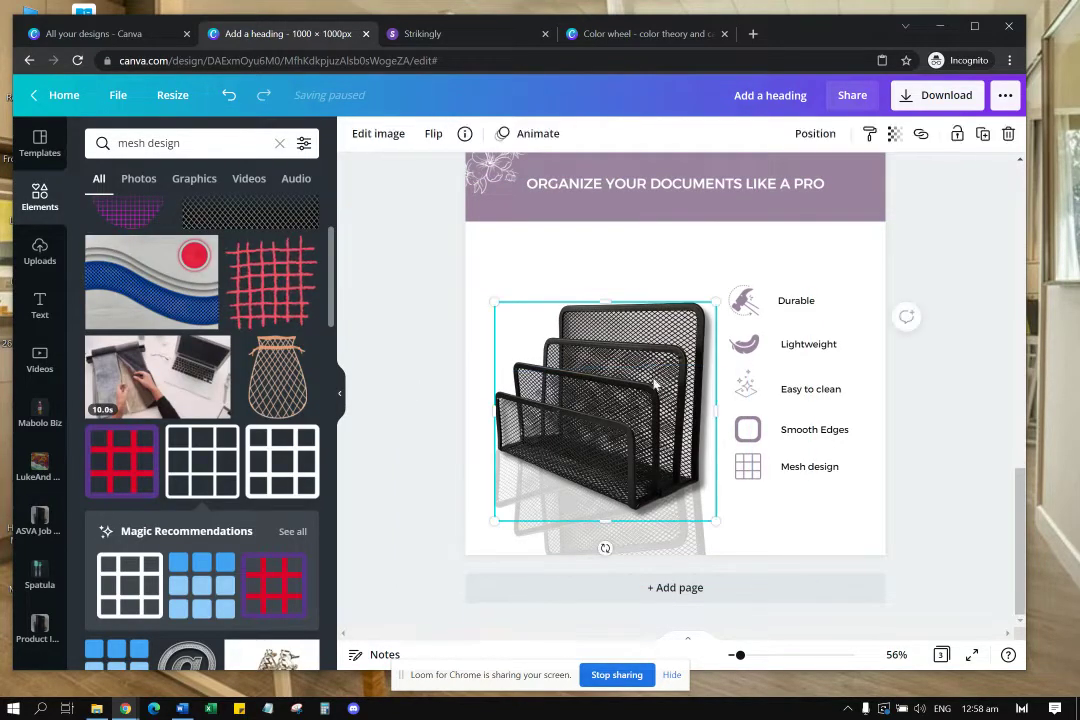
left_click(672, 545, "shift")
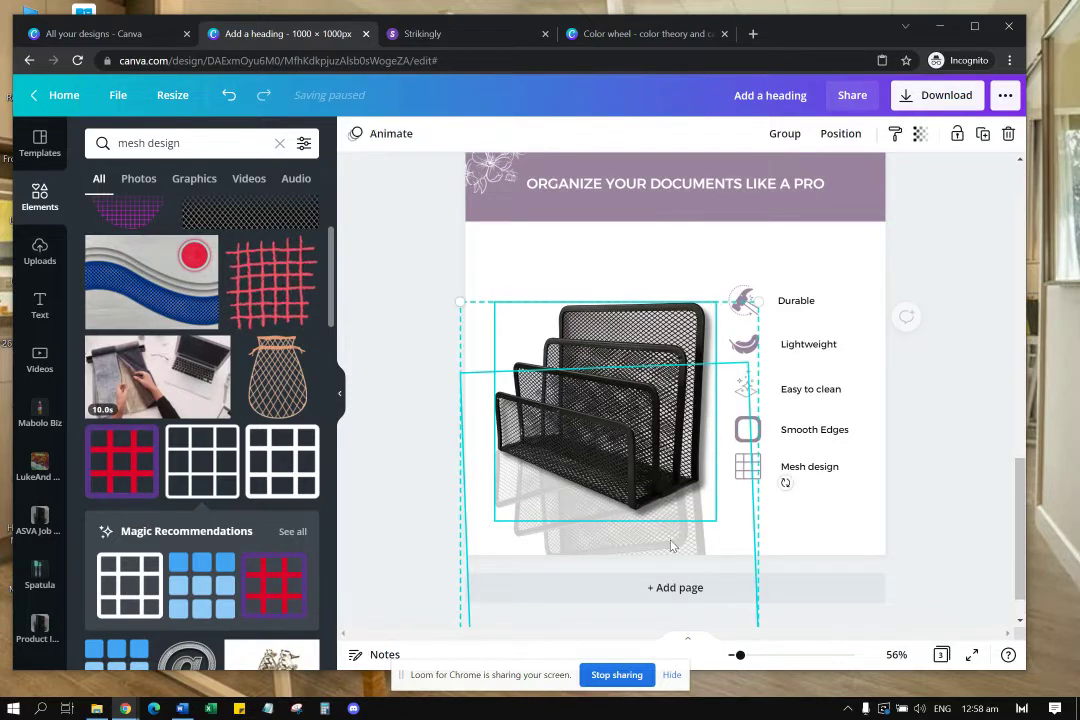
left_click(785, 133)
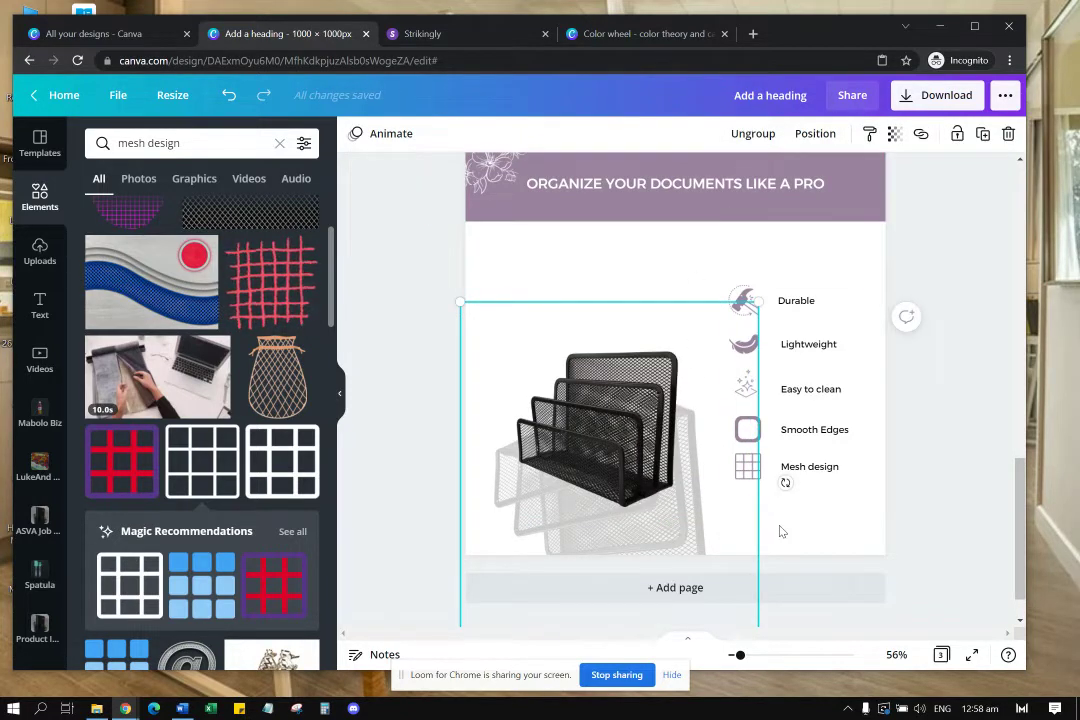
left_click(668, 470)
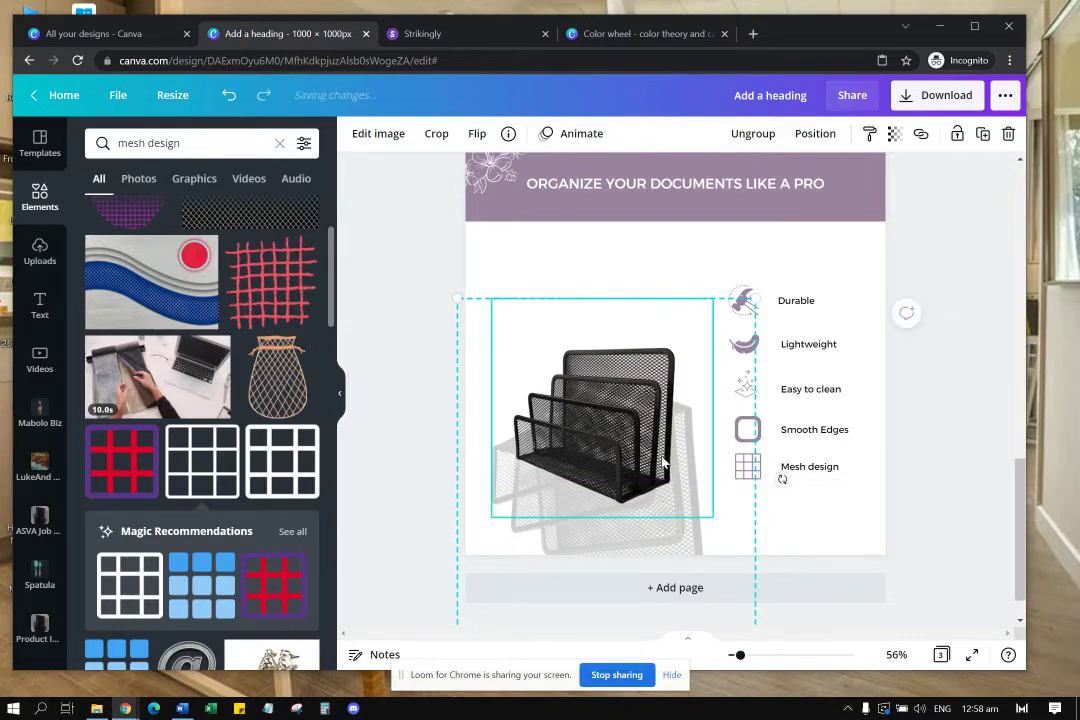
key("ctrl+z")
key("ctrl+z")
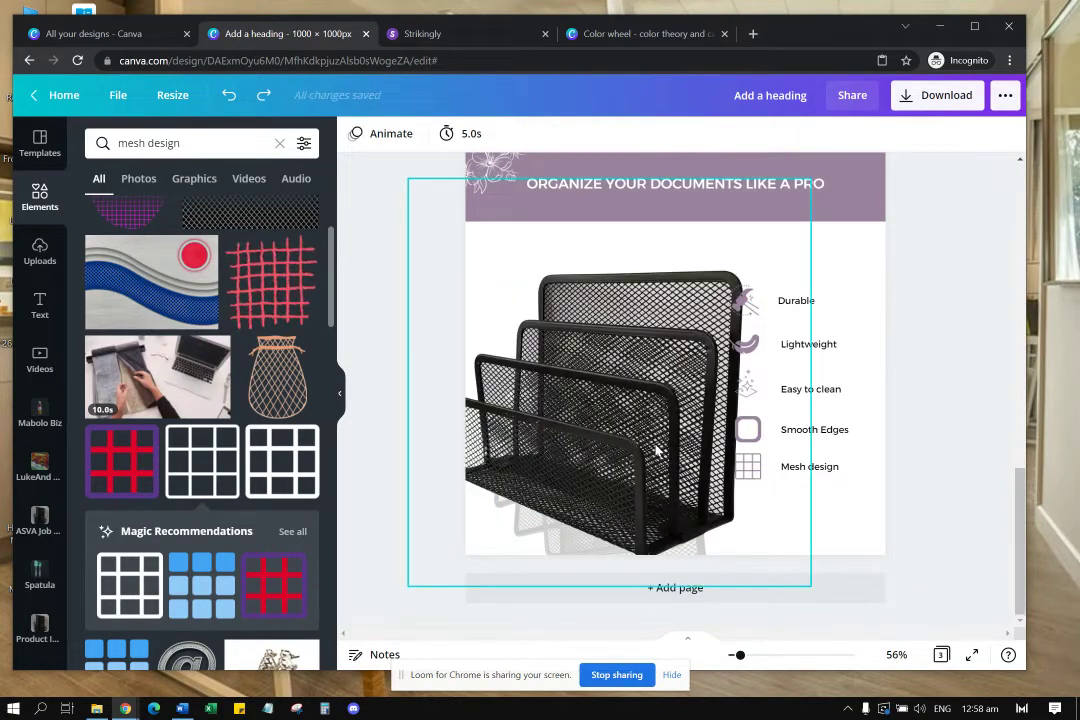
Step: Scale down the upright organizer photo and reposition it so its base lines up with the reflection
left_click(656, 450)
left_click_drag(811, 179, 694, 297)
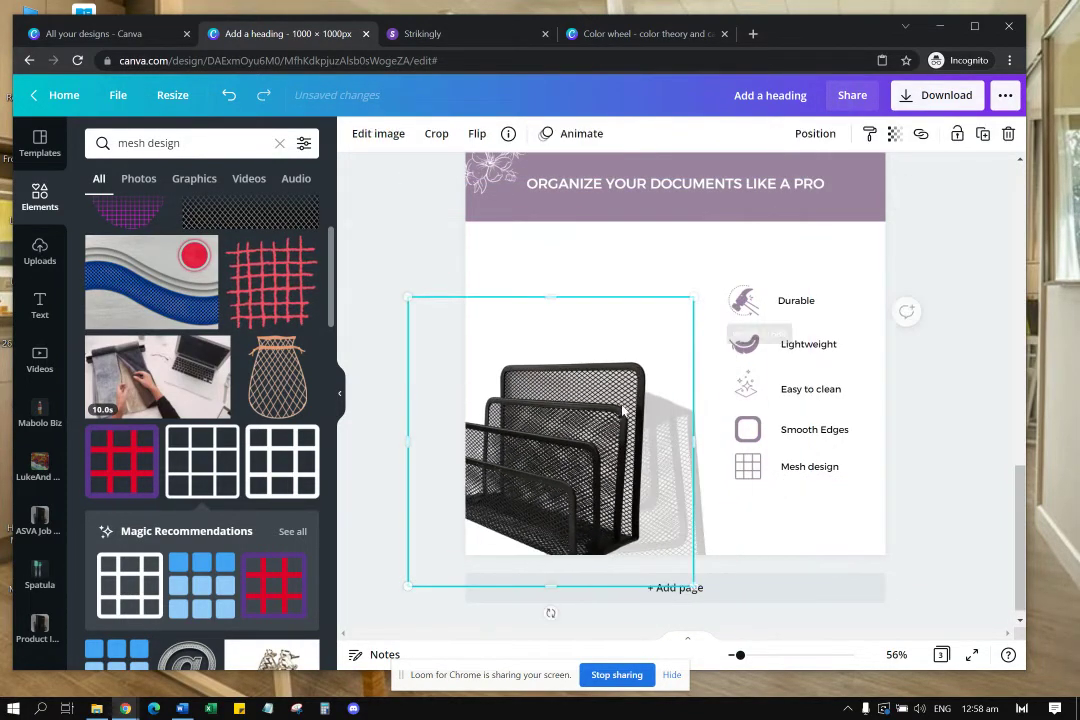
left_click_drag(604, 419, 653, 362)
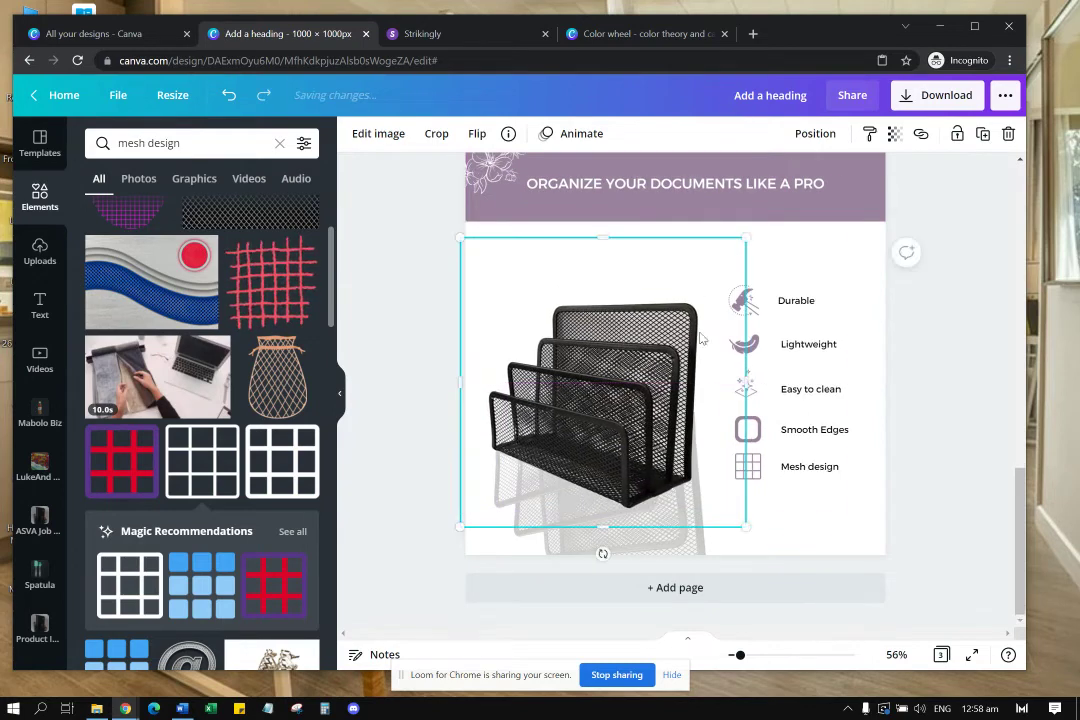
left_click_drag(748, 242, 759, 227)
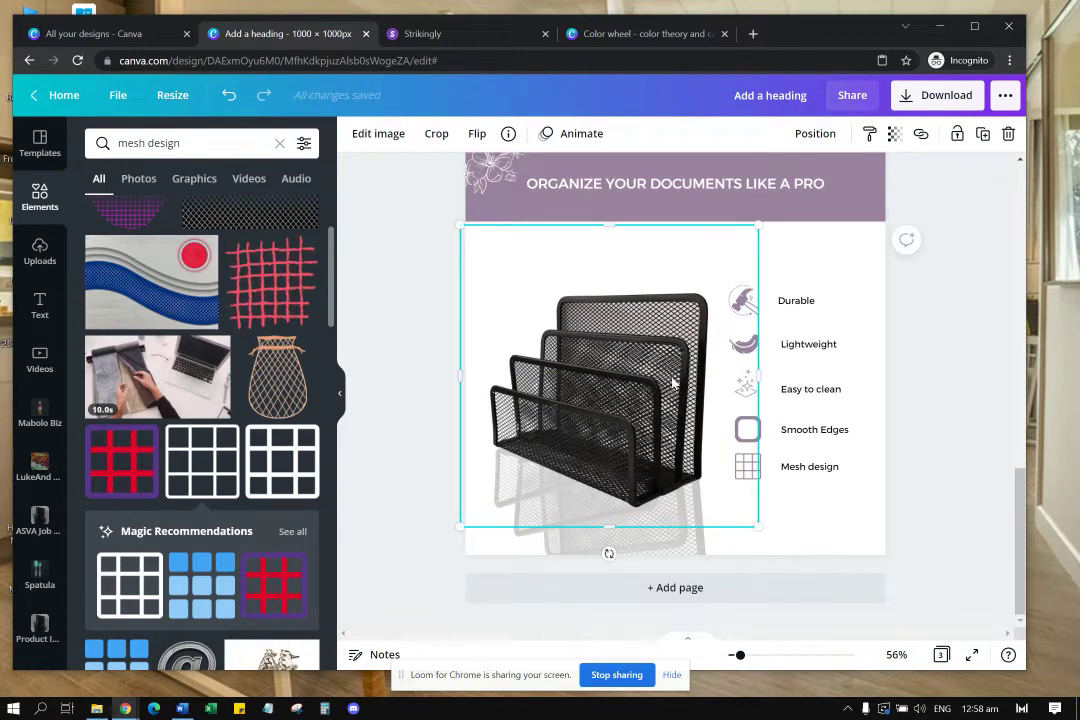
Step: Temporarily group the organizer photo with its reflection to shift both slightly up and left together
left_click(698, 547, "shift")
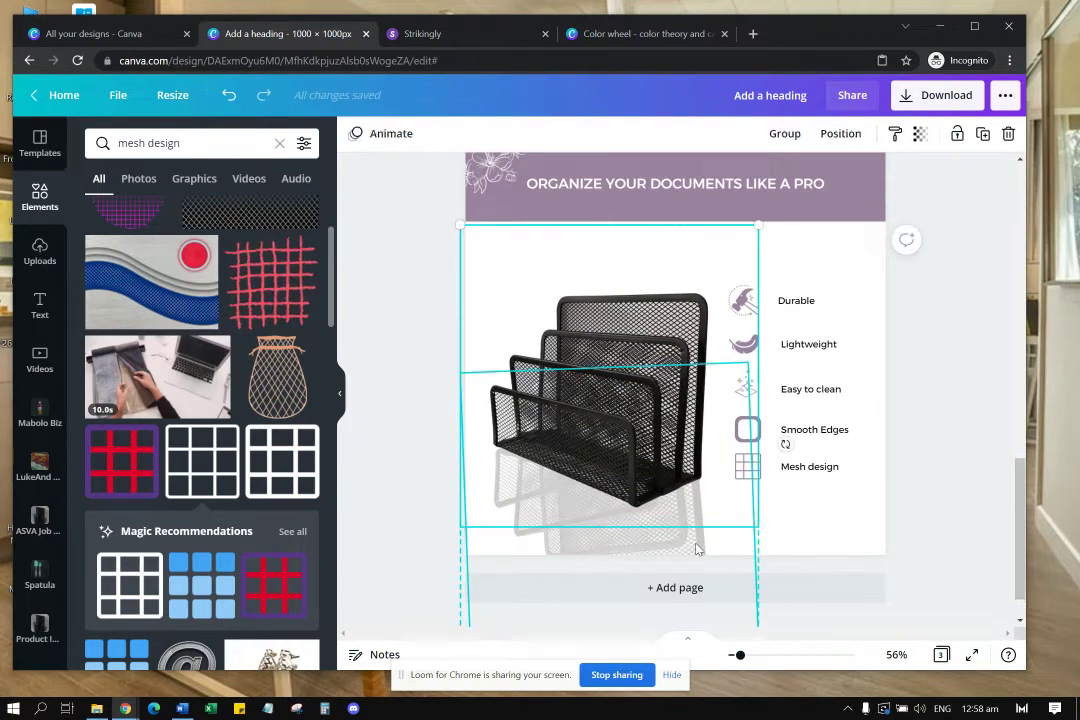
left_click(782, 137)
left_click(802, 532)
mouse_move(661, 443)
left_mouse_down()
mouse_move(668, 432)
mouse_move(653, 444)
left_mouse_up()
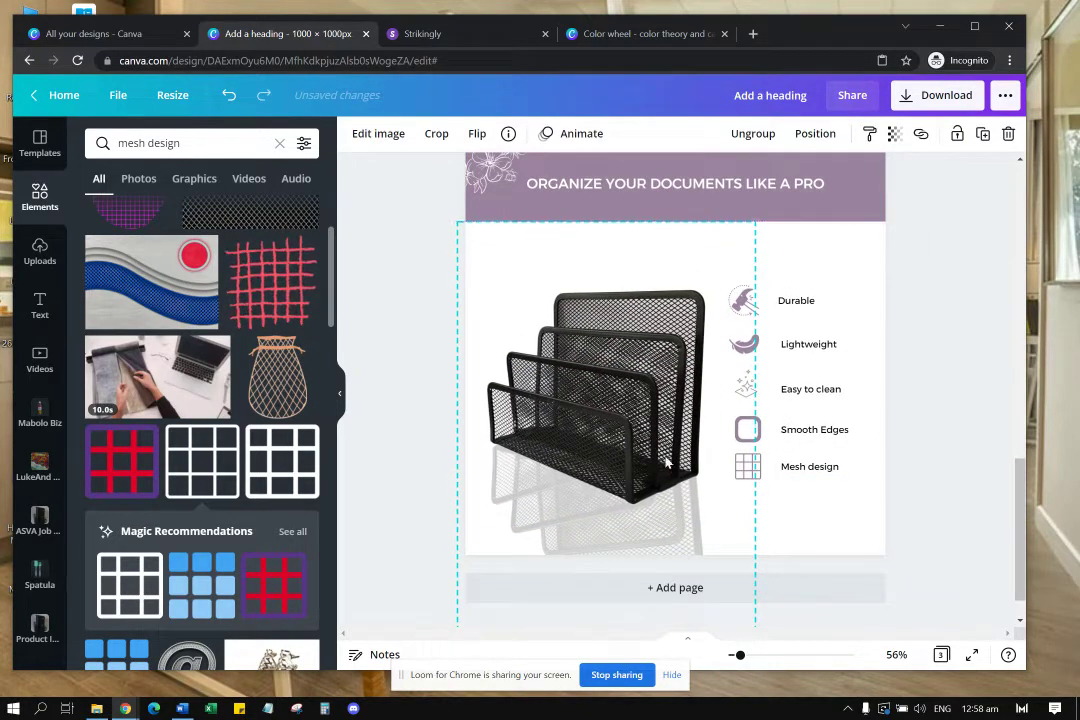
left_click(761, 136)
left_click(805, 519)
Step: Apply the Drop shadow effect to the ungrouped upright organizer photo, and select its faded reflection
left_click(643, 446)
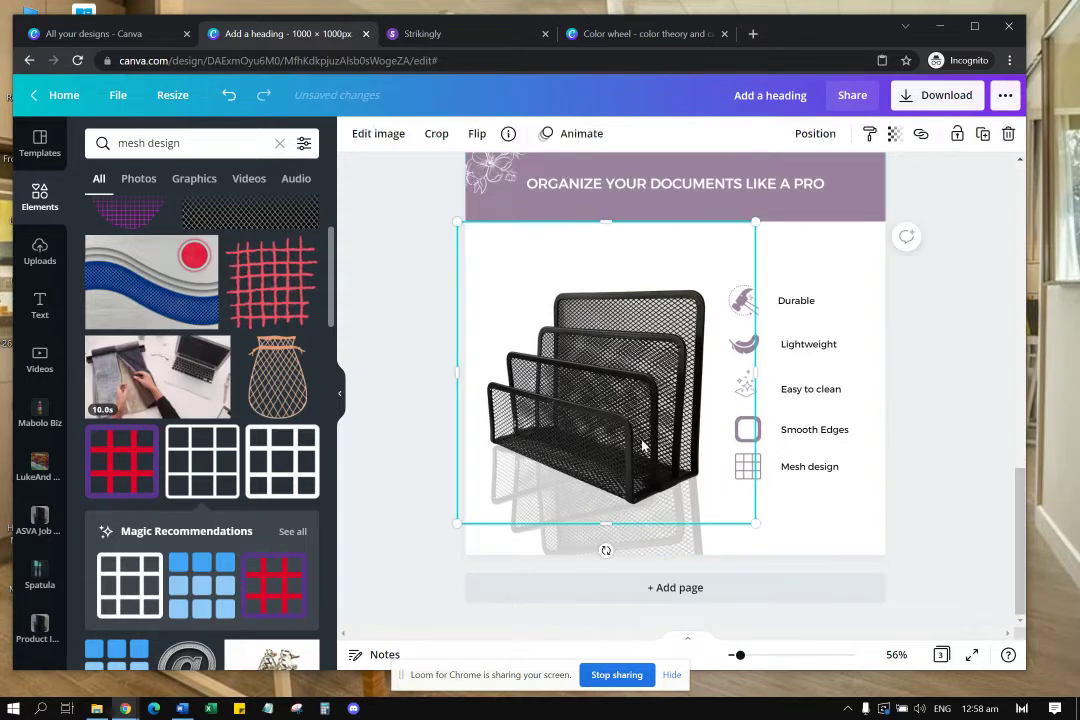
left_click(378, 133)
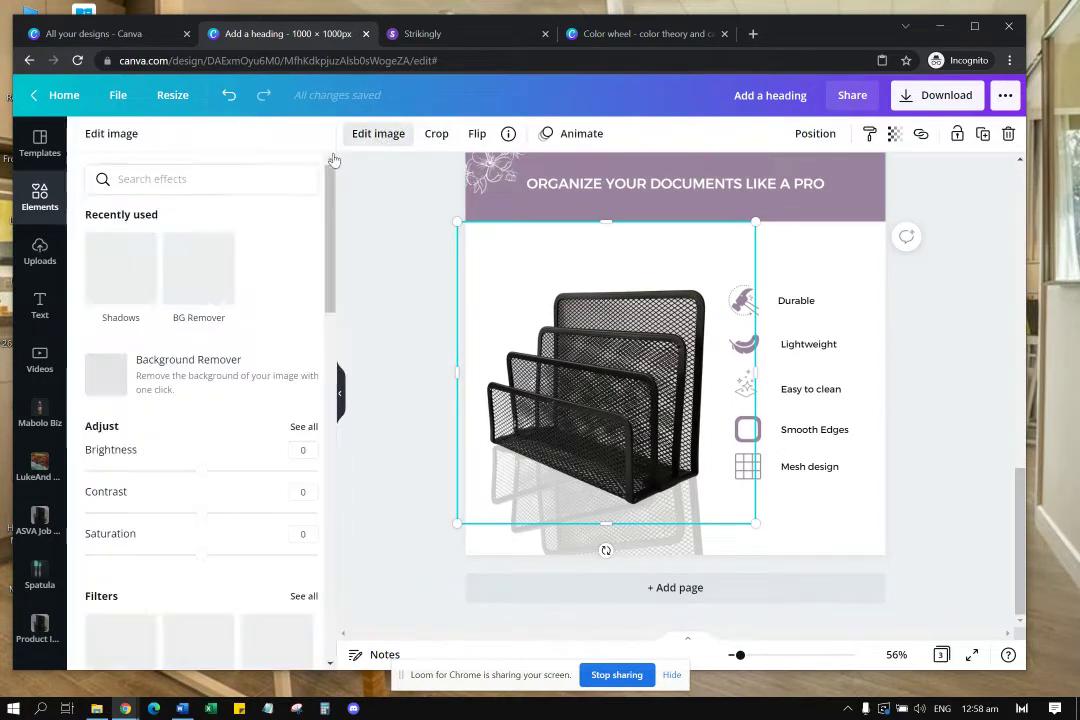
left_click(150, 272)
left_click(283, 207)
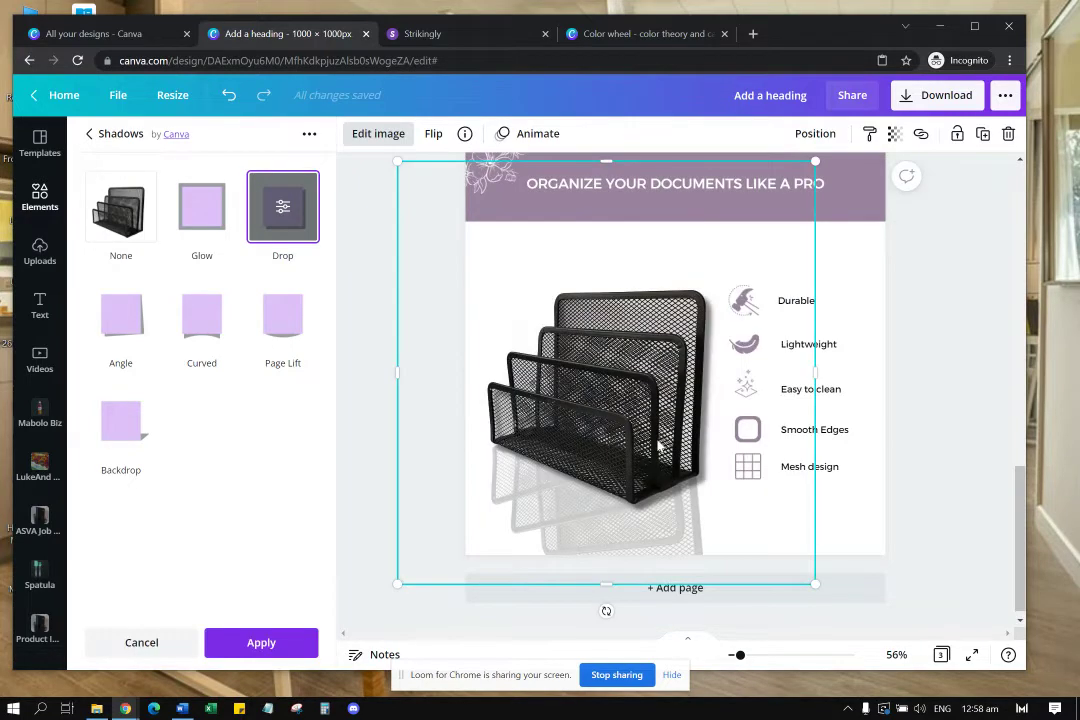
left_click(289, 645)
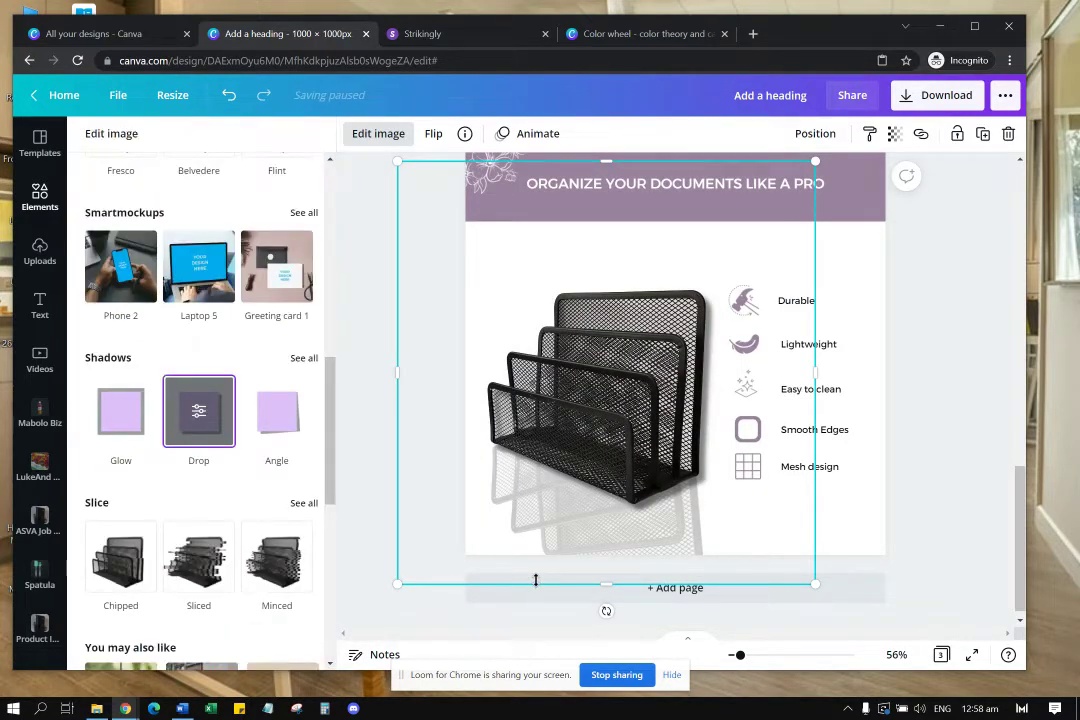
left_click(780, 527)
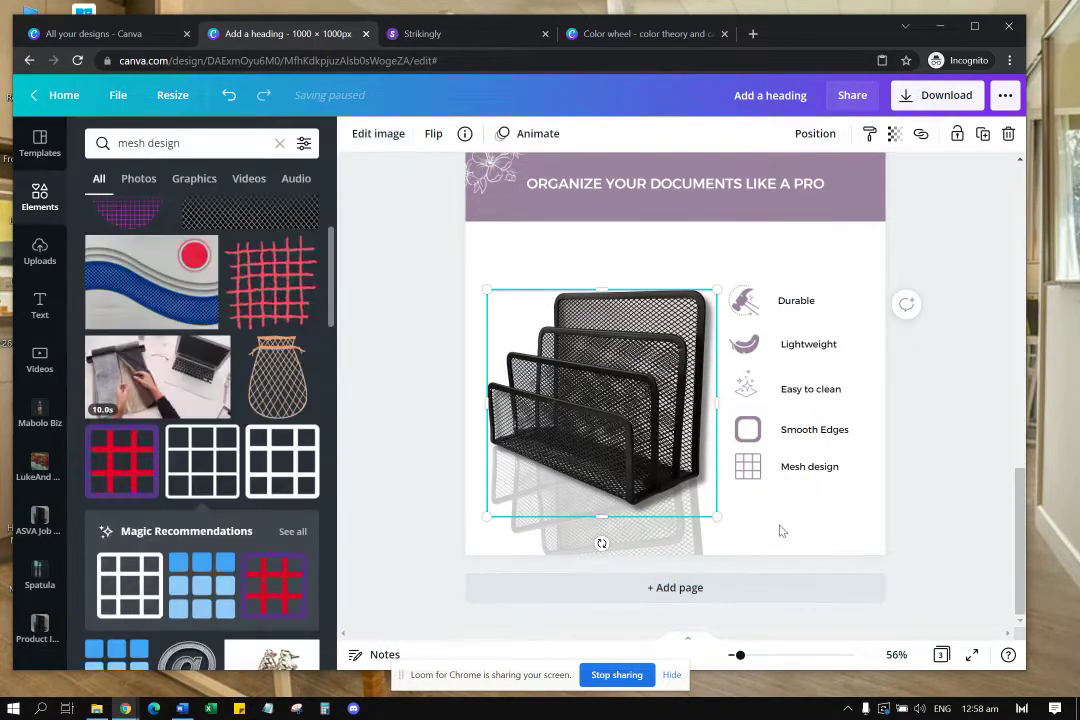
left_click(776, 525)
left_click(697, 529)
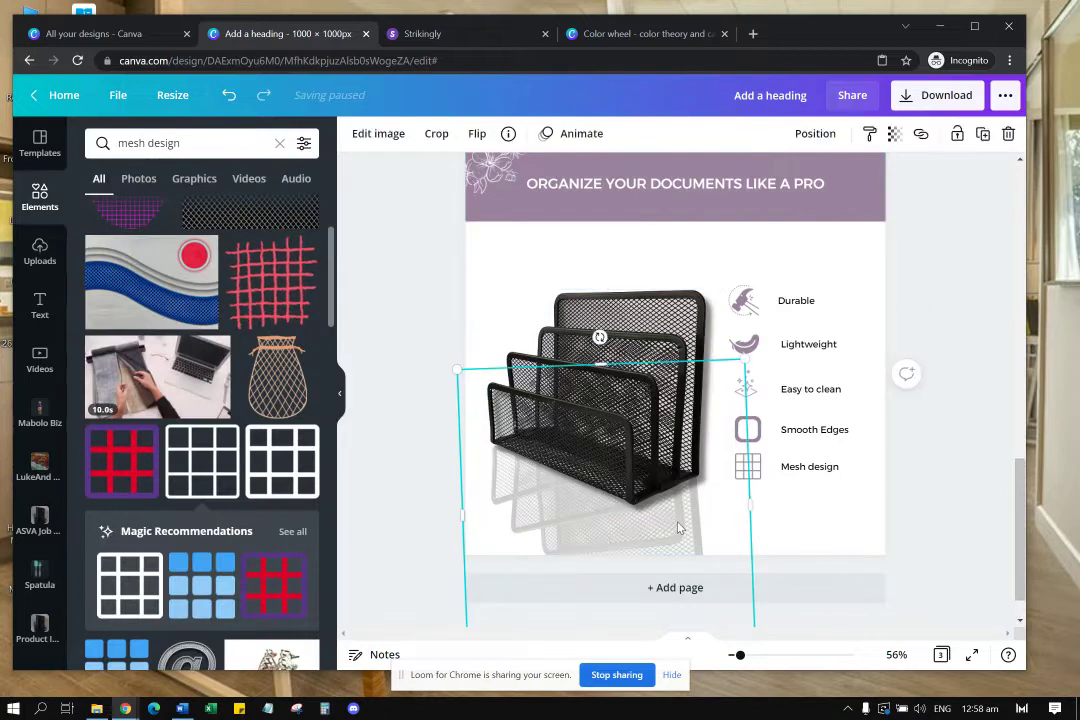
Step: Try grouping the shadowed organizer photo with its faded reflection, and ungroup the two
left_click(653, 342, "shift")
left_click(784, 133)
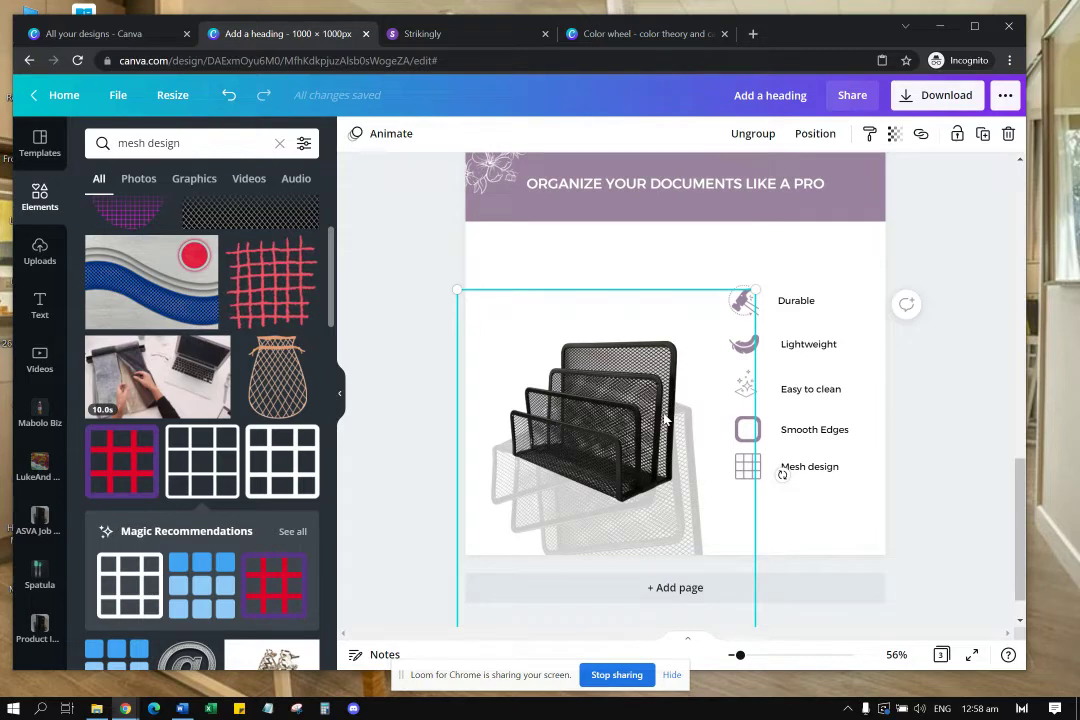
left_click(750, 133)
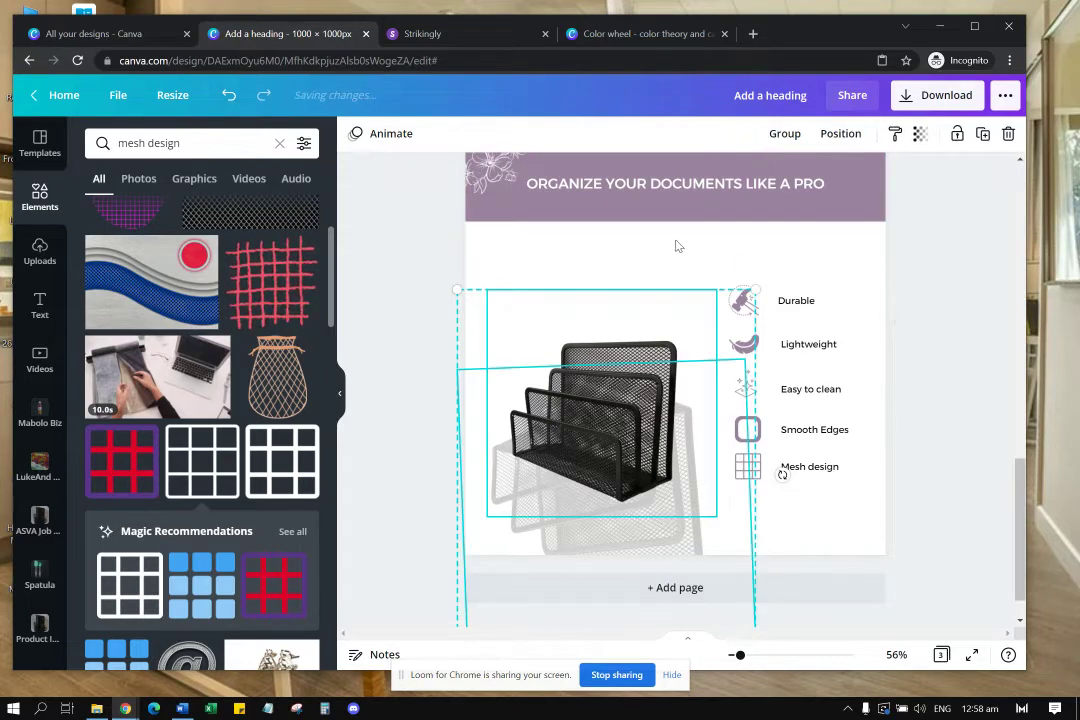
Step: Enlarge the upright organizer photo and reposition it so its base lines up with the reflection
left_click(622, 462)
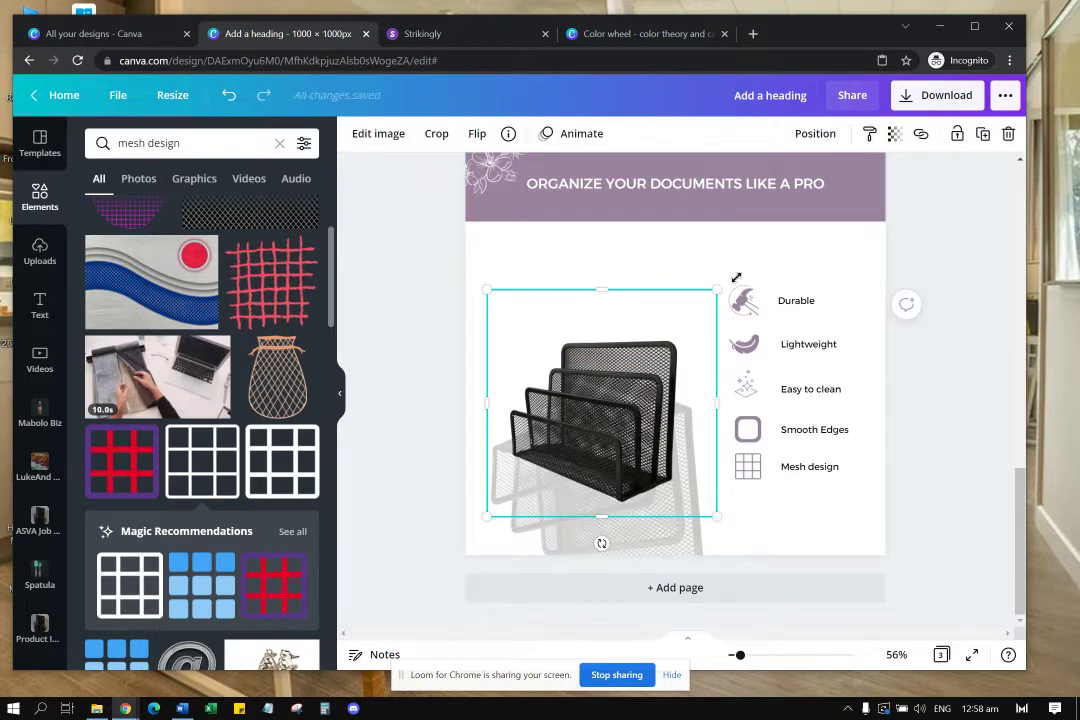
left_click_drag(717, 289, 757, 251)
left_click_drag(643, 347, 616, 345)
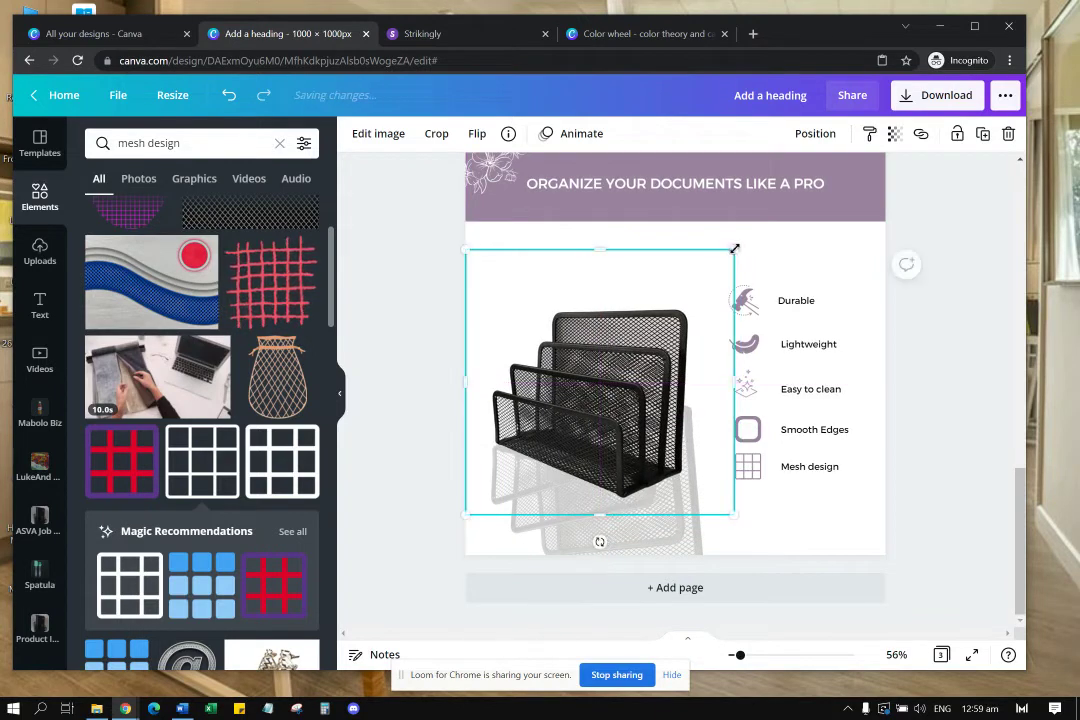
left_click_drag(735, 249, 767, 226)
left_click_drag(605, 342, 600, 354)
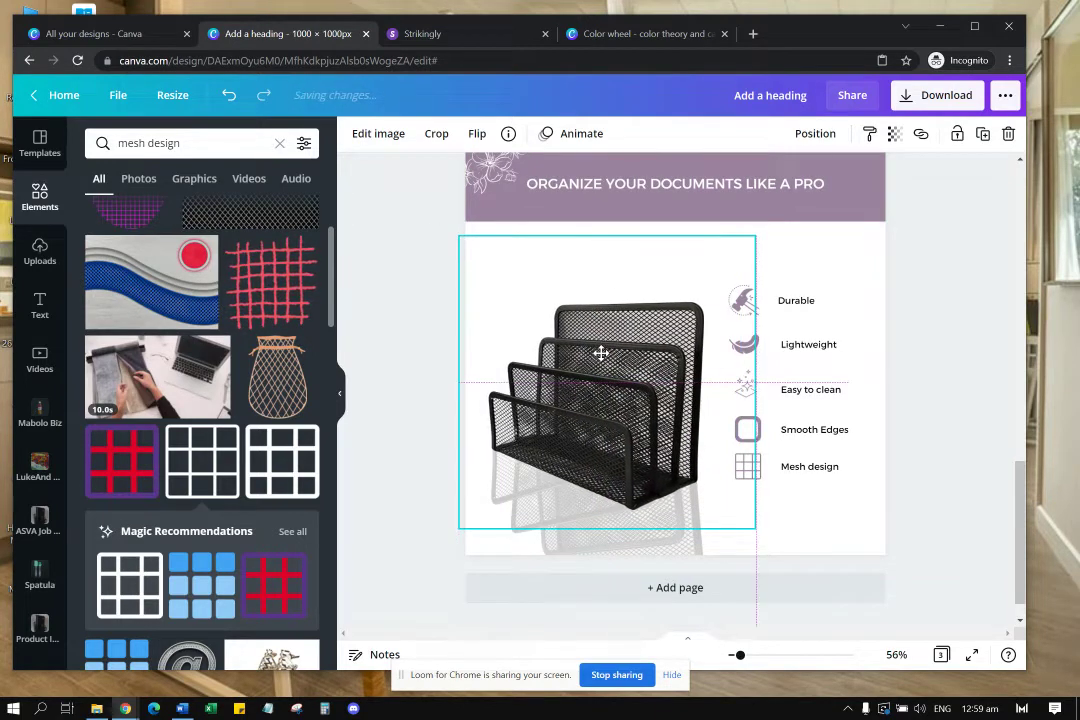
left_click_drag(757, 238, 761, 233)
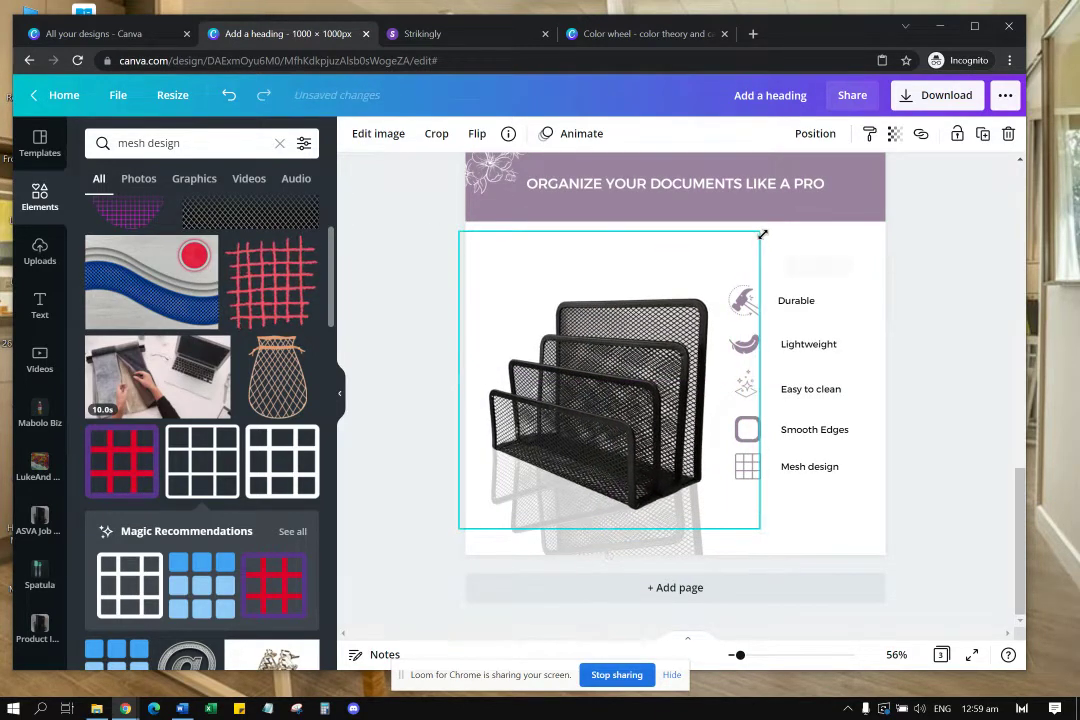
Step: Apply the Drop shadow effect to the enlarged upright organizer photo
left_click(378, 133)
left_click(111, 205)
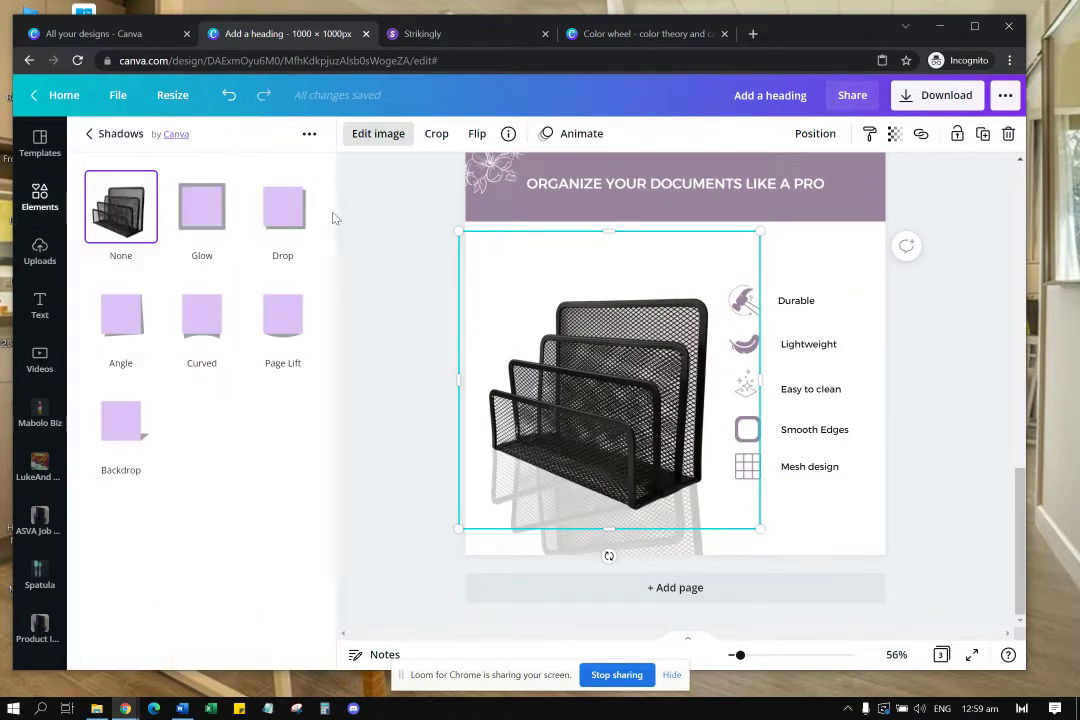
left_click(268, 210)
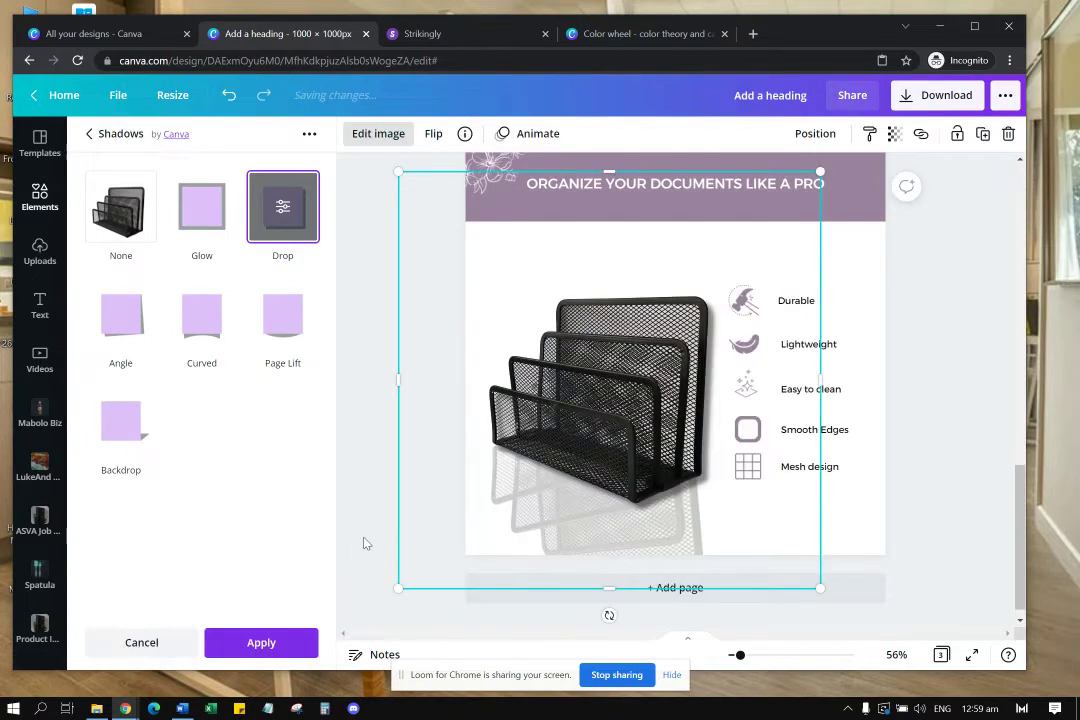
left_click(282, 647)
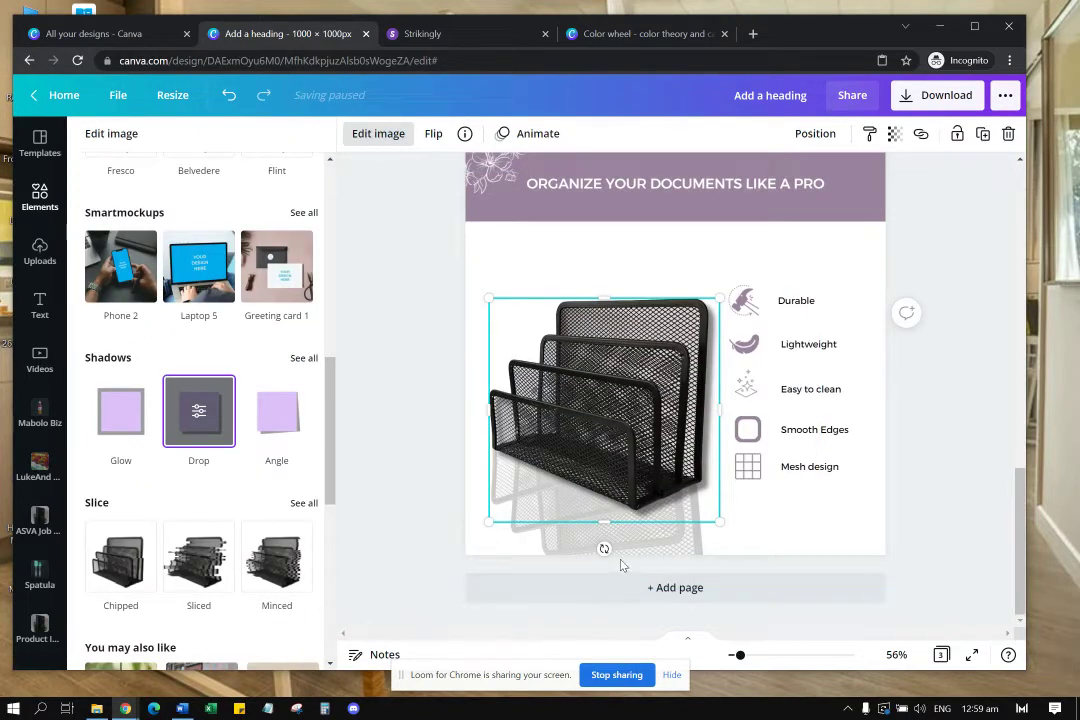
left_click(786, 535)
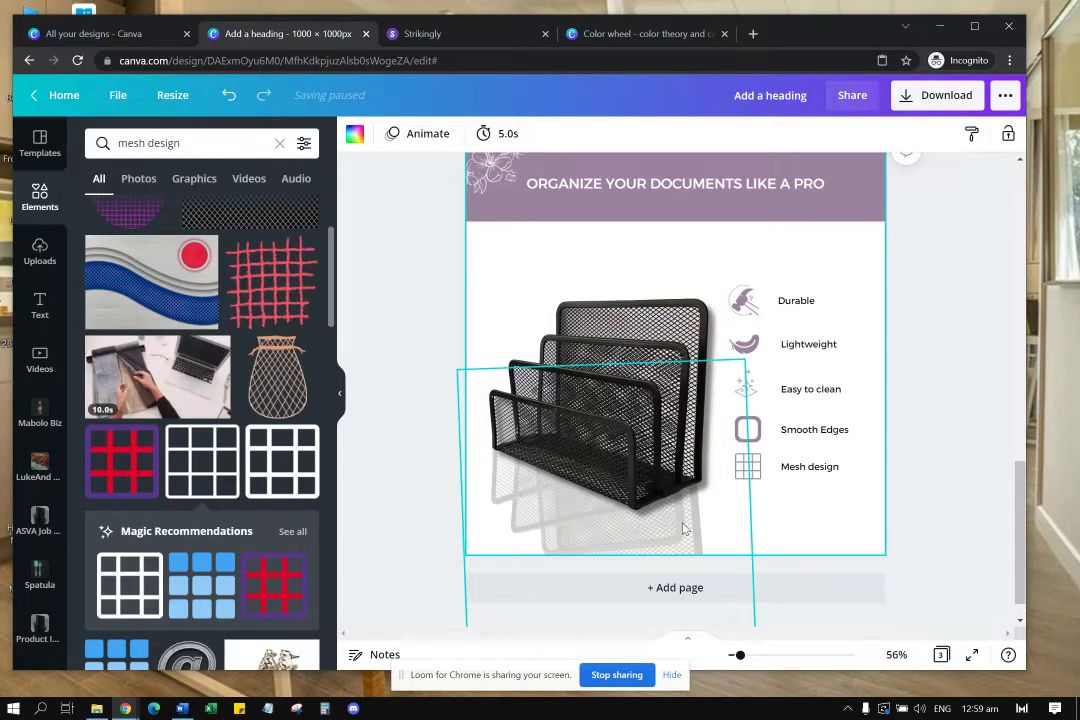
Step: Enlarge the faded reflection slightly and group it with the shadowed organizer photo
mouse_move(685, 529)
left_mouse_down()
mouse_move(697, 526)
mouse_move(684, 527)
left_mouse_up()
left_click_drag(741, 363, 757, 352)
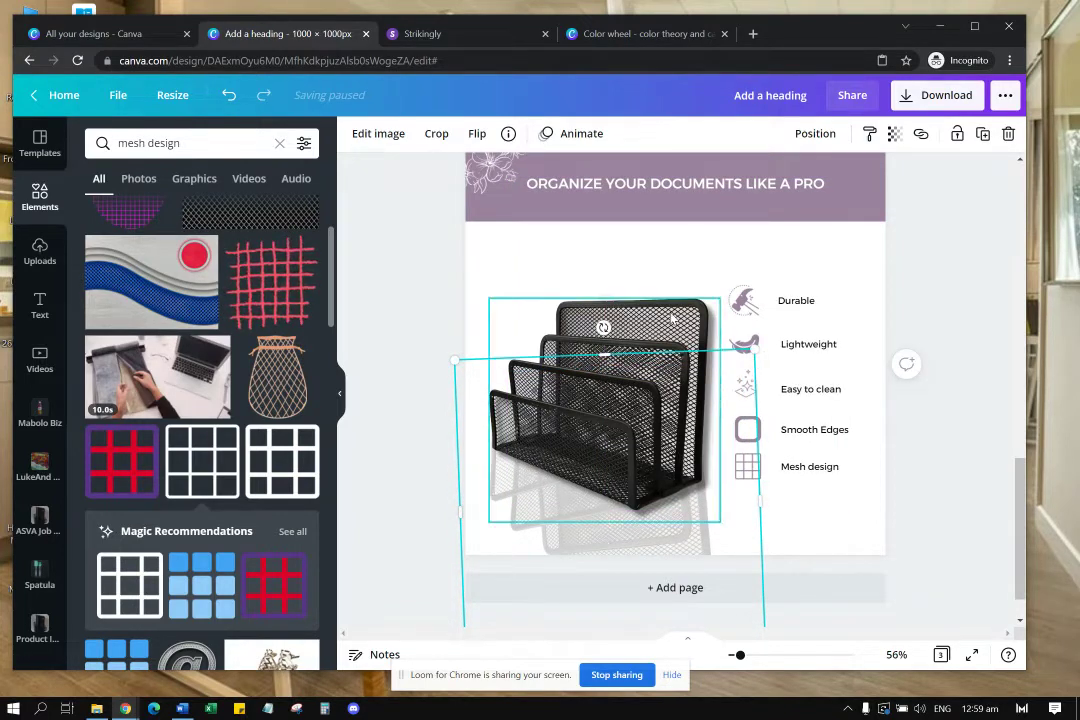
left_click(674, 322)
left_click(690, 547, "shift")
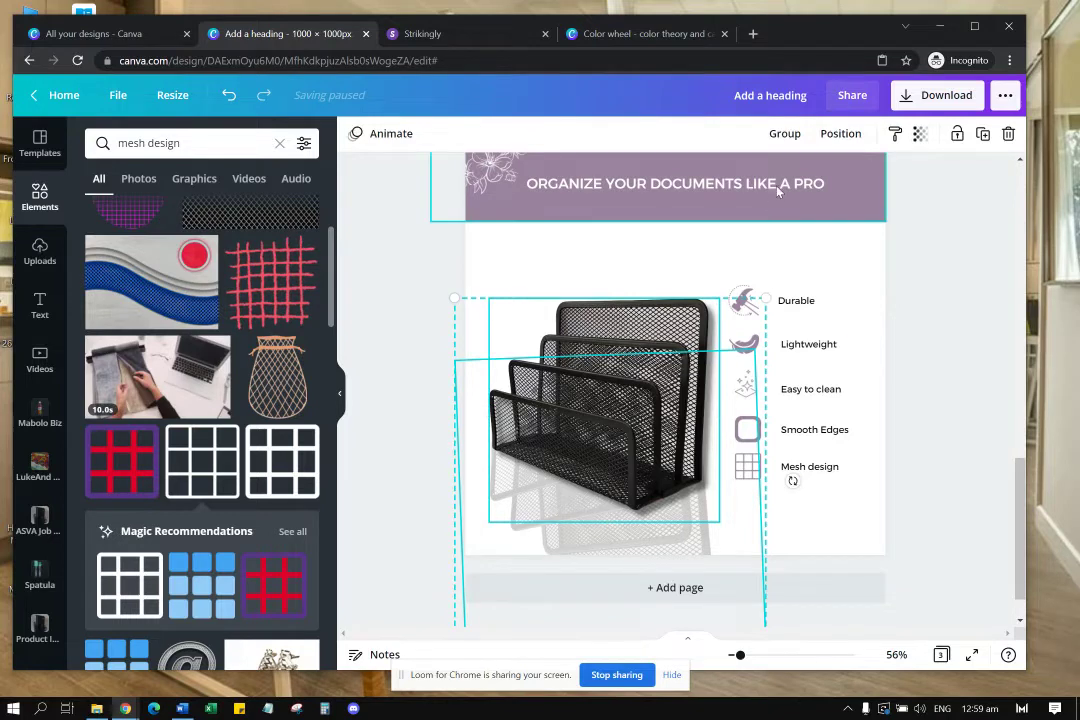
left_click(784, 133)
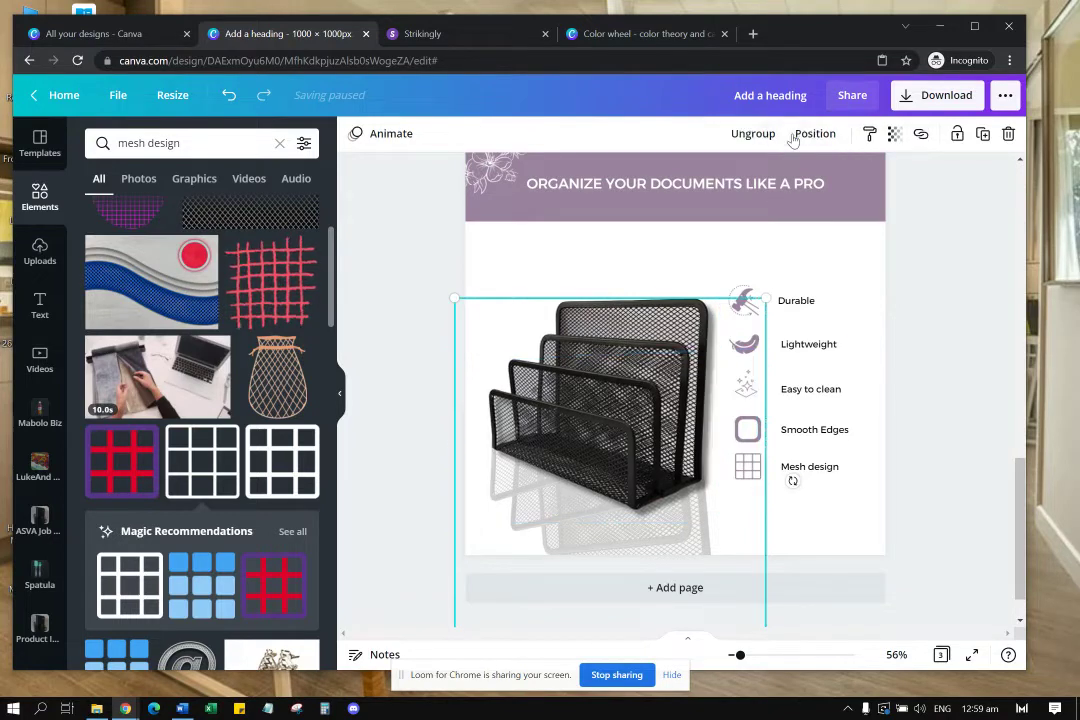
Step: Move the grouped organizer photo and reflection slightly up on page 3
left_click(849, 525)
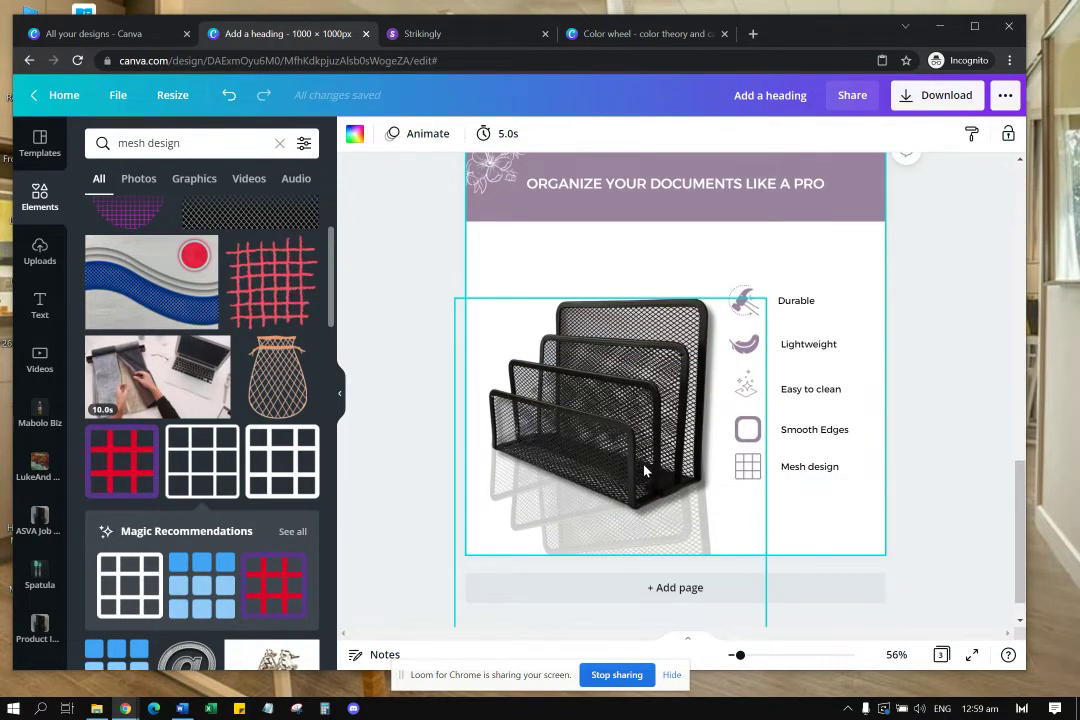
mouse_move(645, 463)
left_mouse_down()
mouse_move(651, 427)
mouse_move(644, 455)
mouse_move(645, 445)
left_mouse_up()
left_click(826, 509)
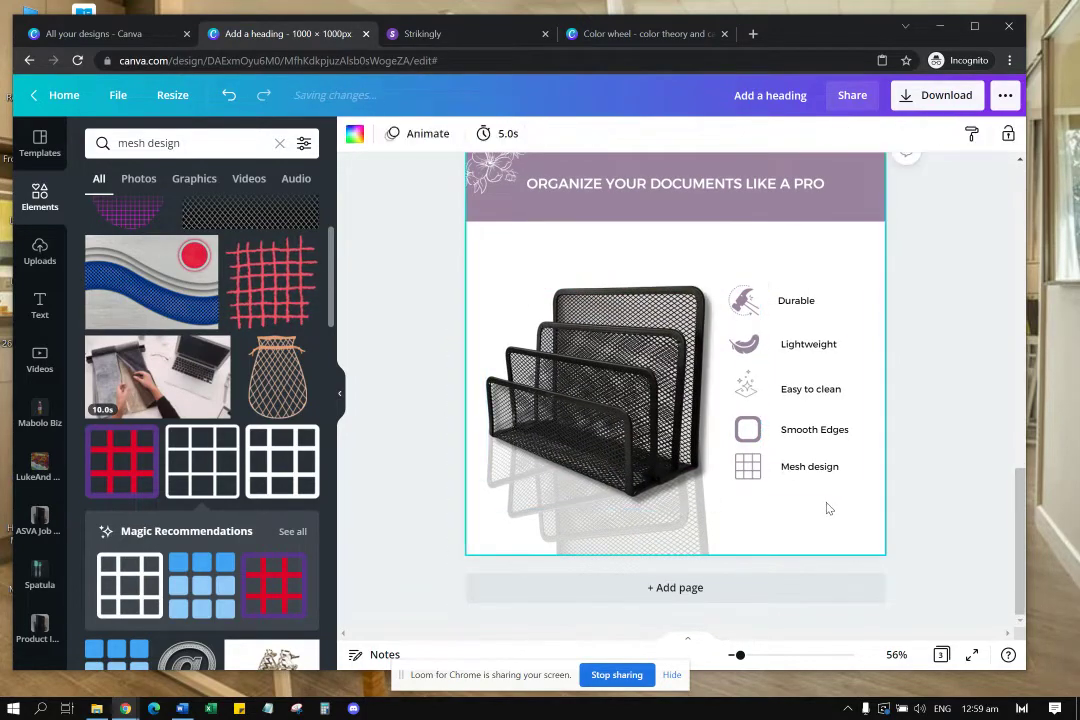
Step: Examine pages 2 and 3, comparing their backgrounds, organizer photos and feature text layouts
scroll(837, 511, "up", 5)
scroll(832, 490, "down", 2)
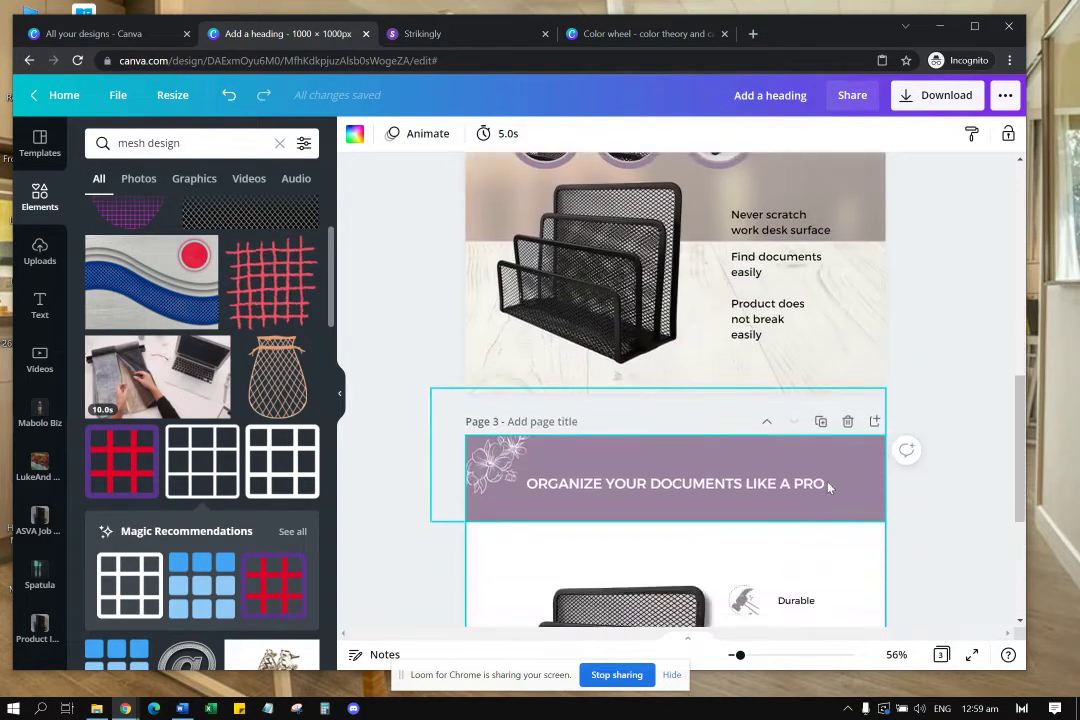
scroll(830, 488, "up", 3)
scroll(828, 488, "down", 2)
scroll(800, 460, "up", 2)
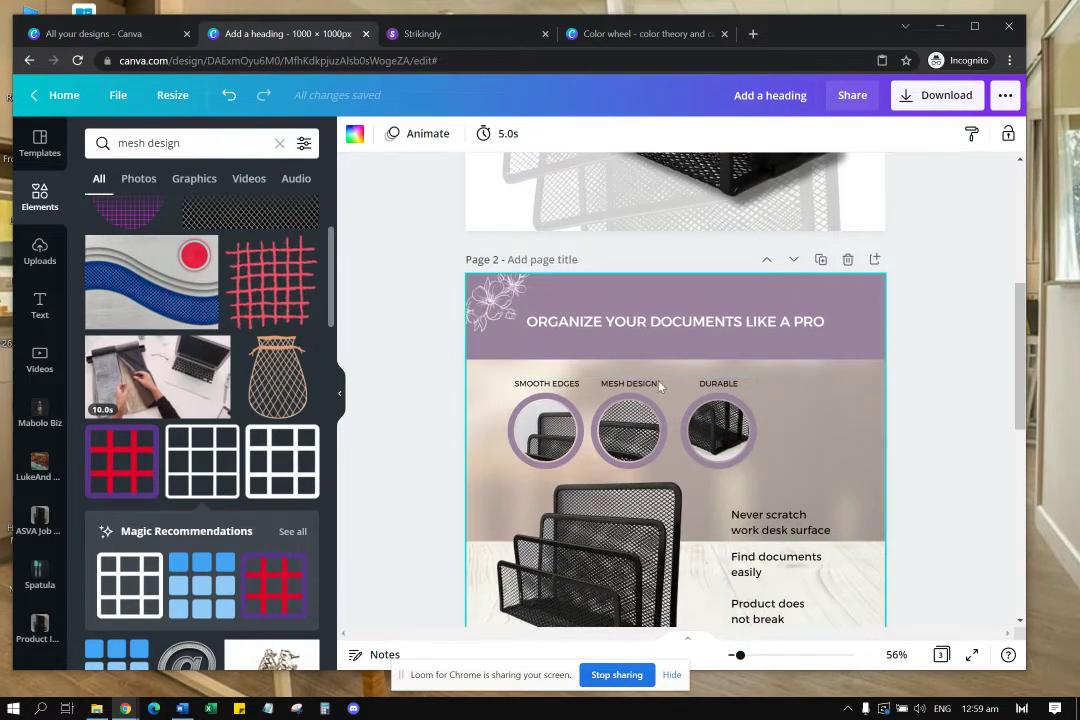
scroll(805, 428, "down", 3)
scroll(808, 422, "down", 3)
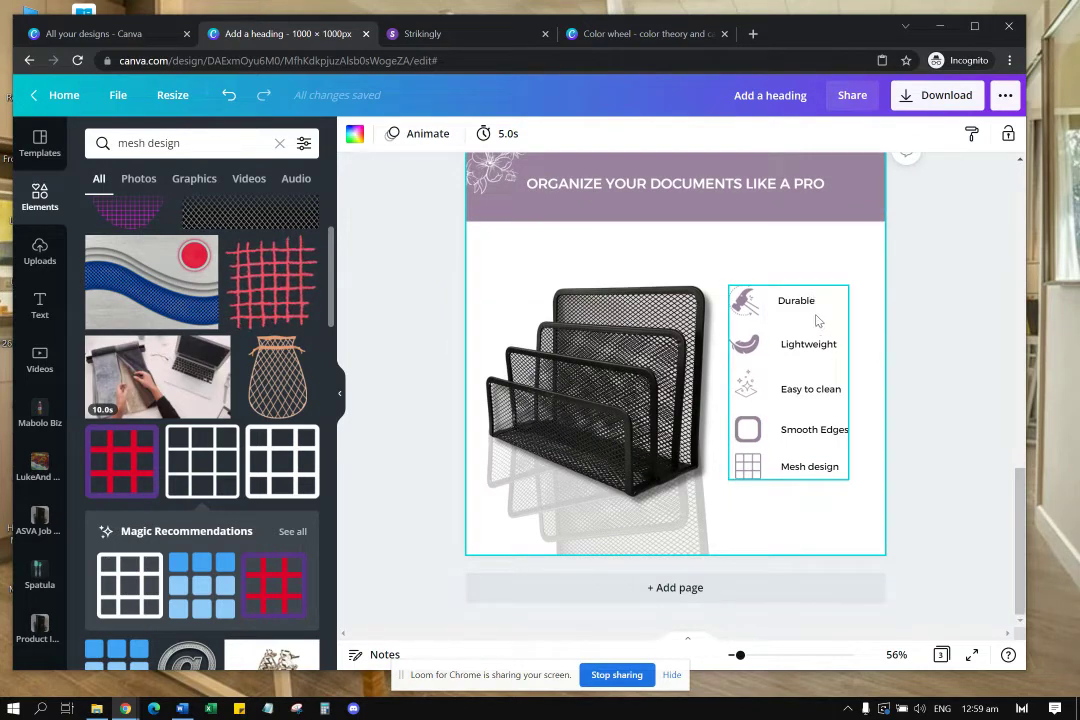
scroll(772, 314, "up", 2)
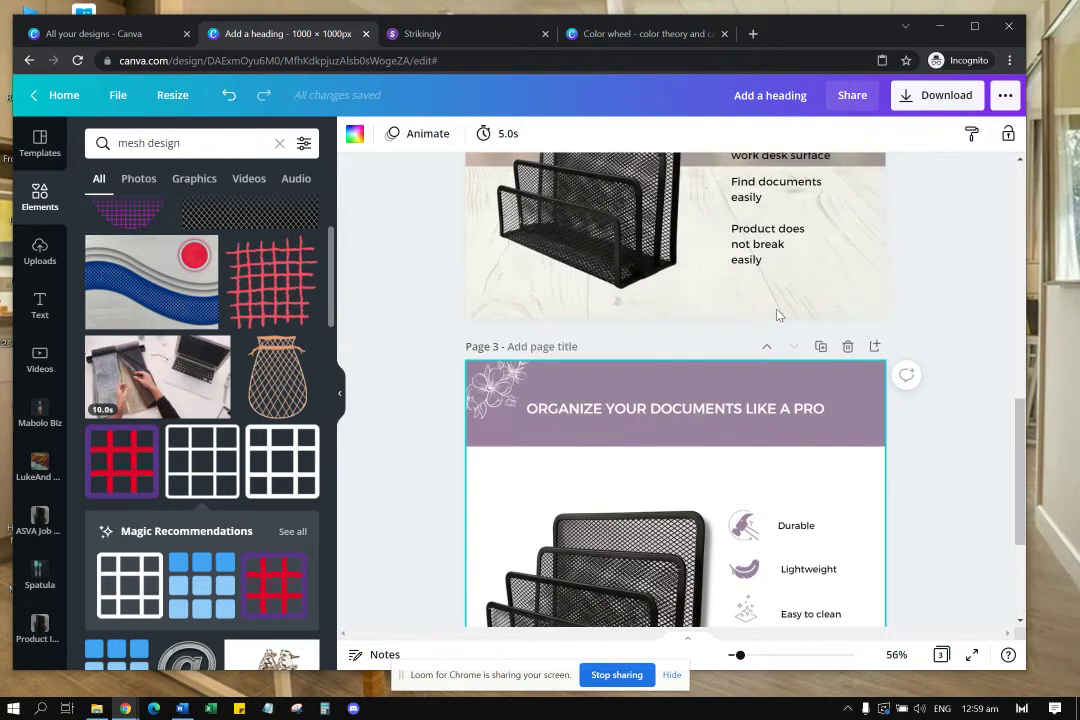
scroll(770, 340, "down", 2)
scroll(767, 366, "down", 1)
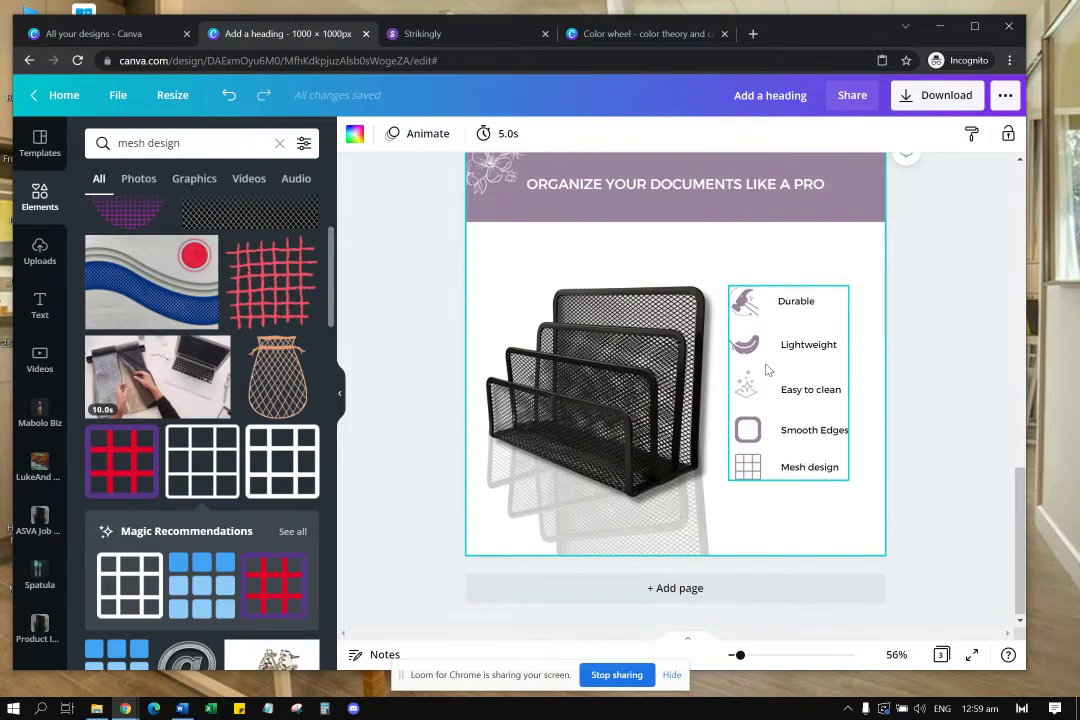
scroll(768, 367, "up", 2)
scroll(770, 368, "down", 2)
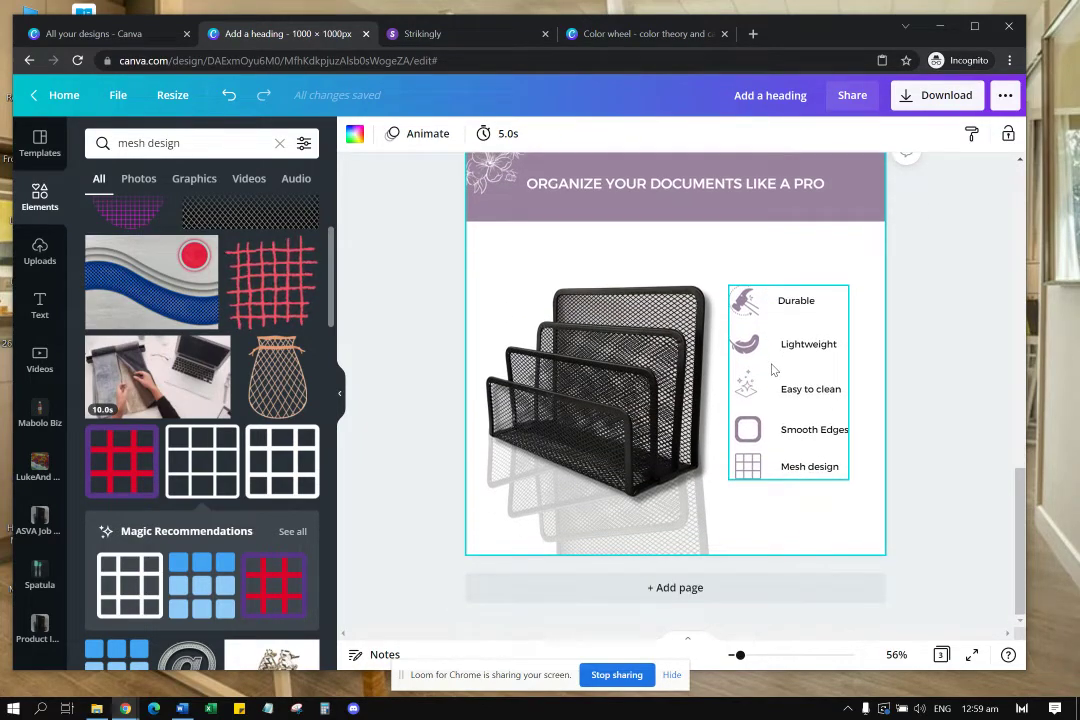
scroll(851, 384, "up", 5)
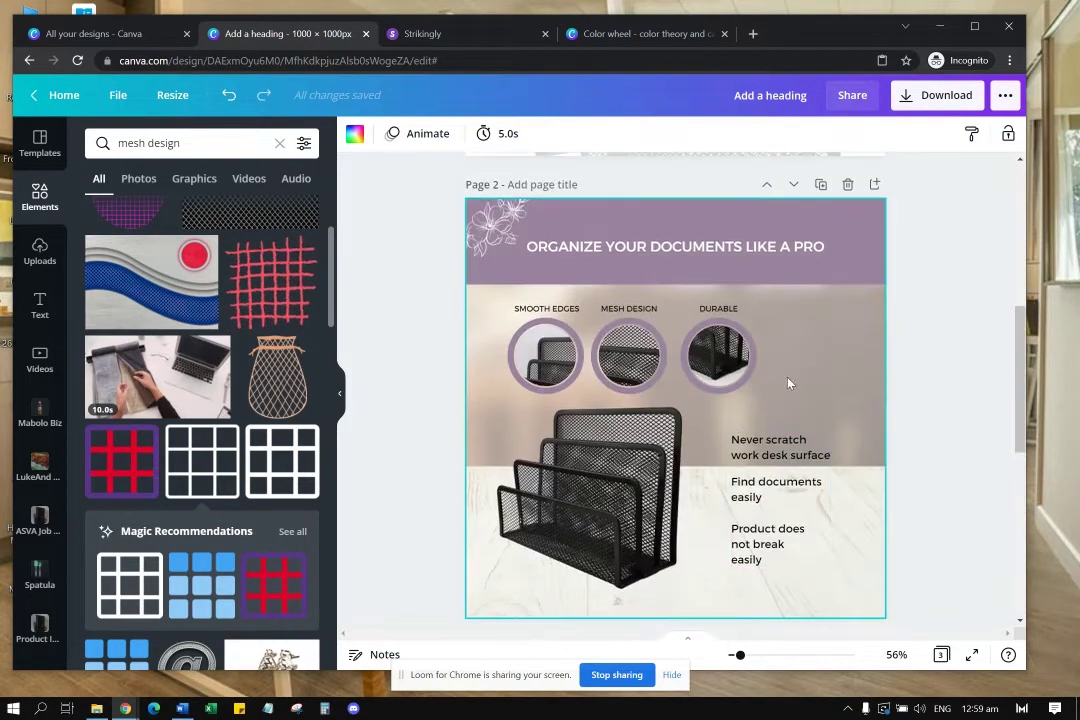
Step: Shift the grouped benefit text beside the organizer on page 2 slightly up and left
left_click(795, 462)
left_click_drag(795, 462, 789, 446)
scroll(856, 328, "down", 2)
scroll(856, 328, "up", 1)
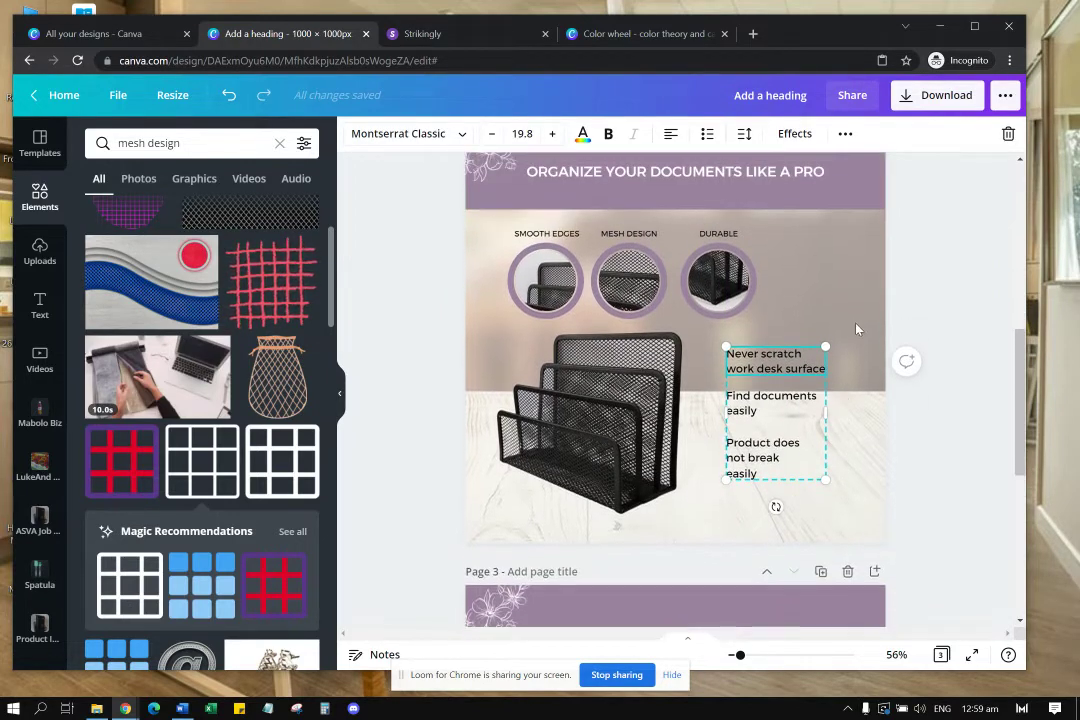
Step: Try page 2 without its background photo, compare it with page 3, and undo the deletion
left_click(842, 304)
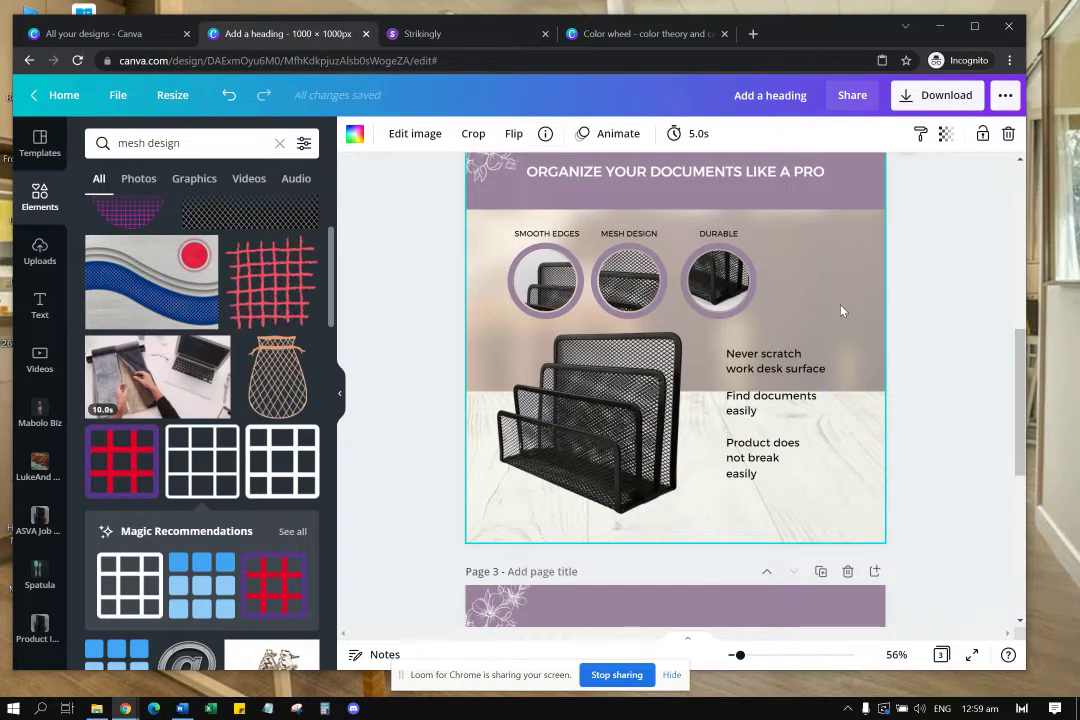
key("Delete")
scroll(668, 430, "down", 5)
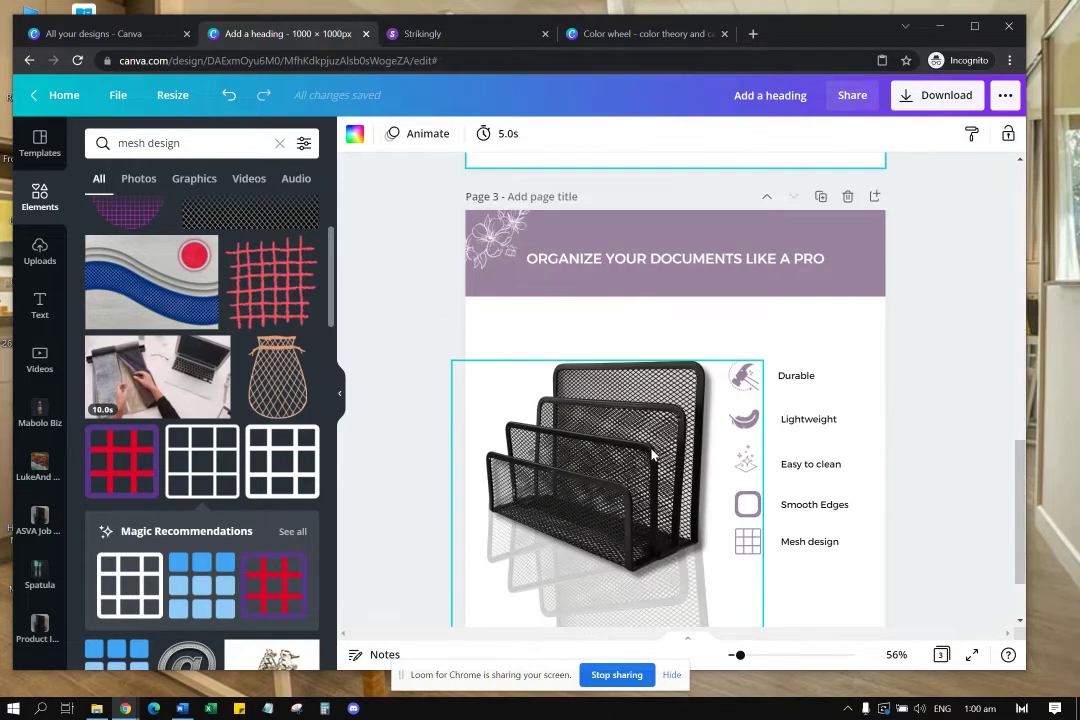
scroll(652, 455, "up", 5)
left_click(677, 443)
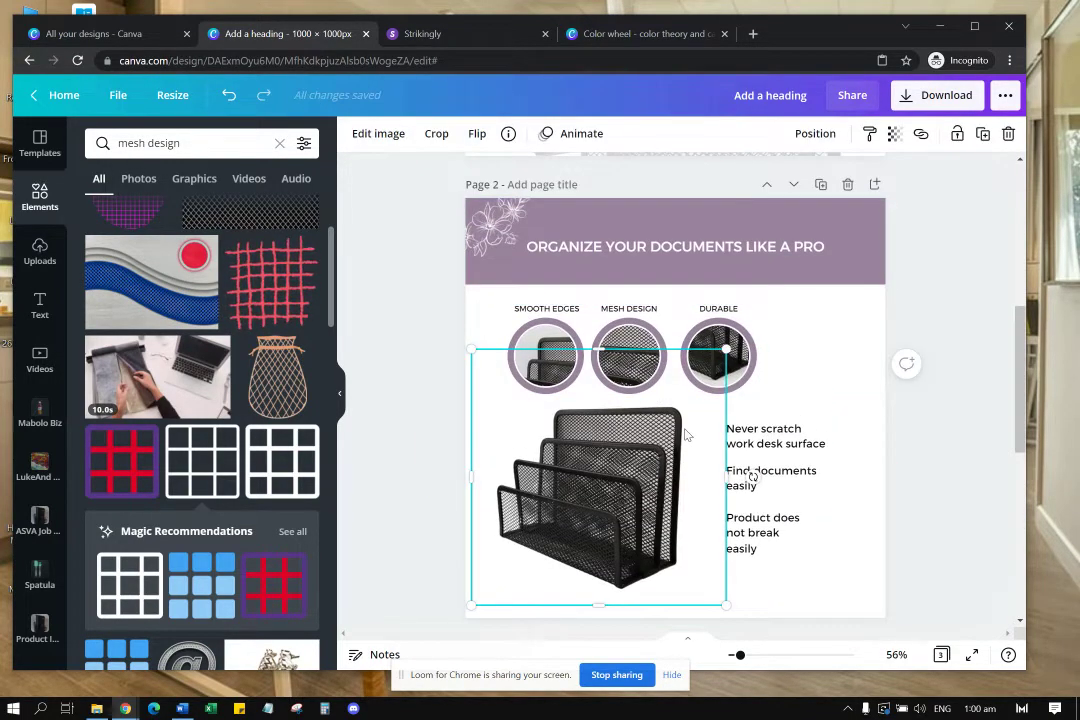
scroll(687, 432, "down", 3)
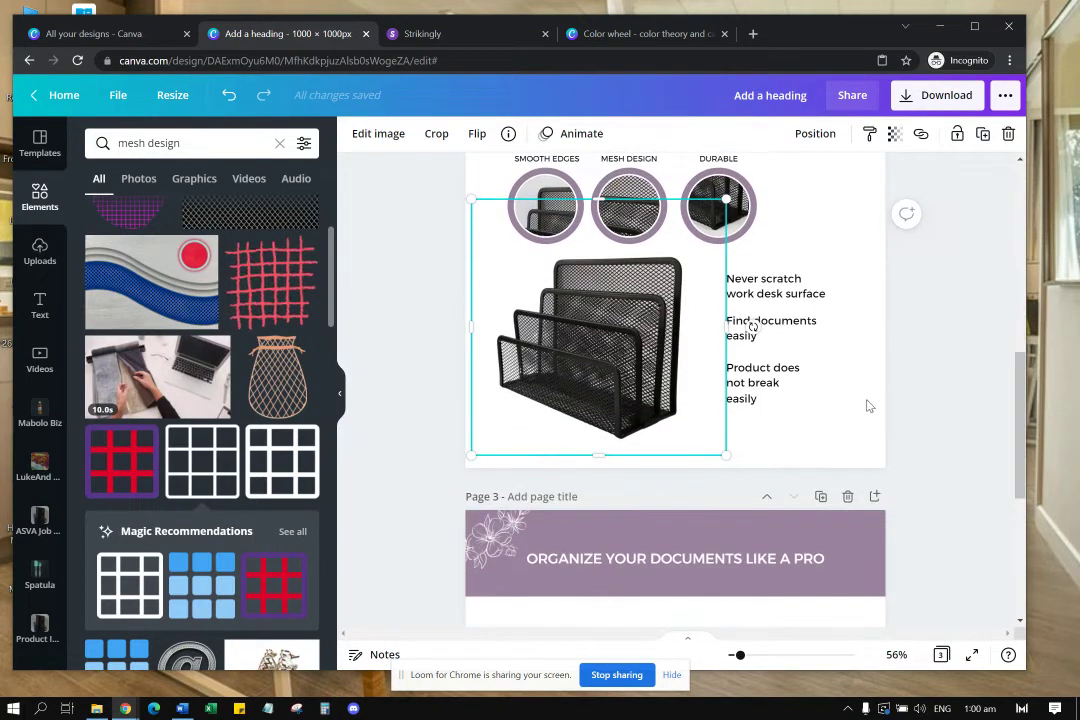
left_click(868, 405)
key("ctrl+z")
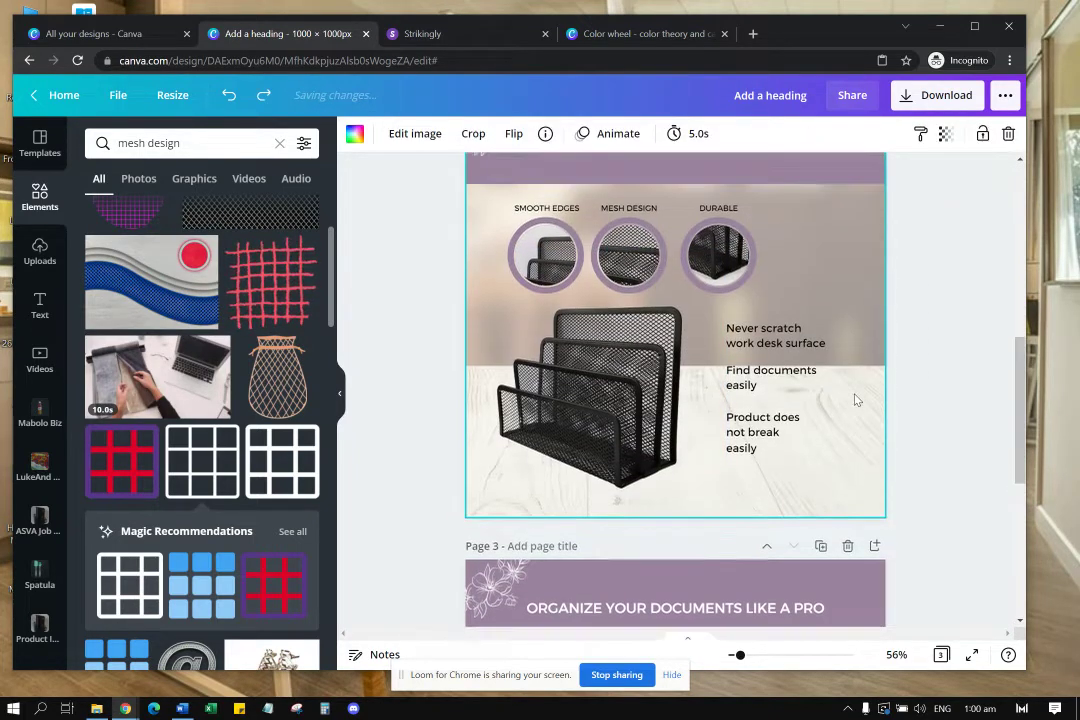
Step: Set the page 2 background photo's transparency to 30 and nudge the benefit text group further up and left
left_click(944, 133)
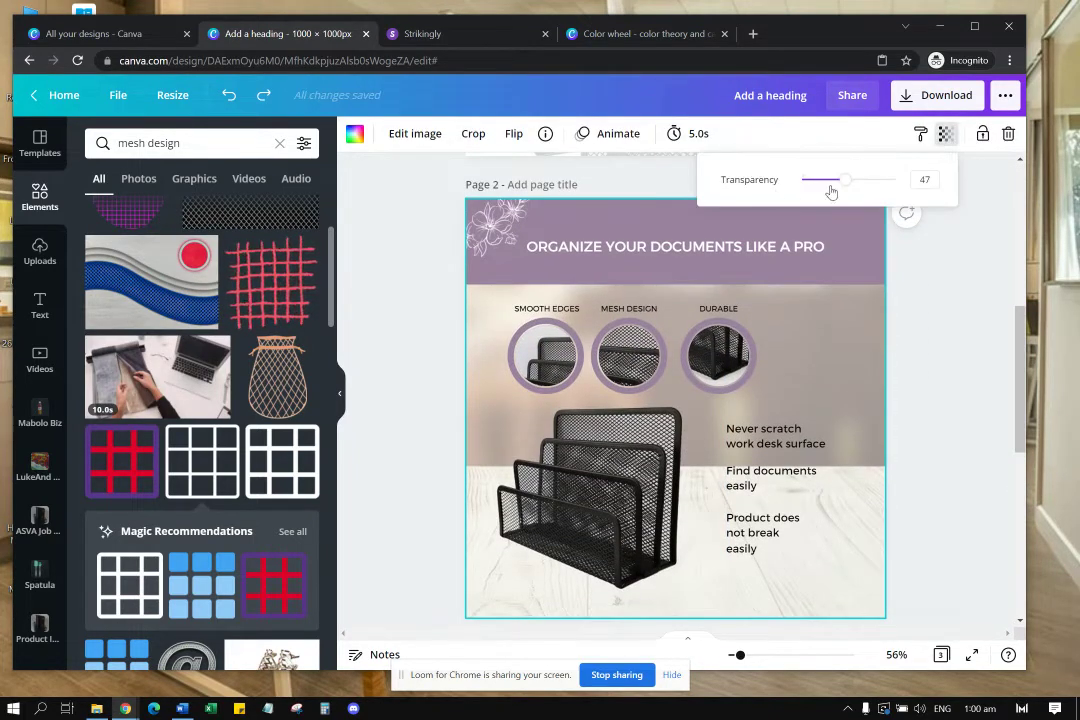
mouse_move(842, 182)
left_mouse_down()
mouse_move(820, 180)
mouse_move(829, 181)
left_mouse_up()
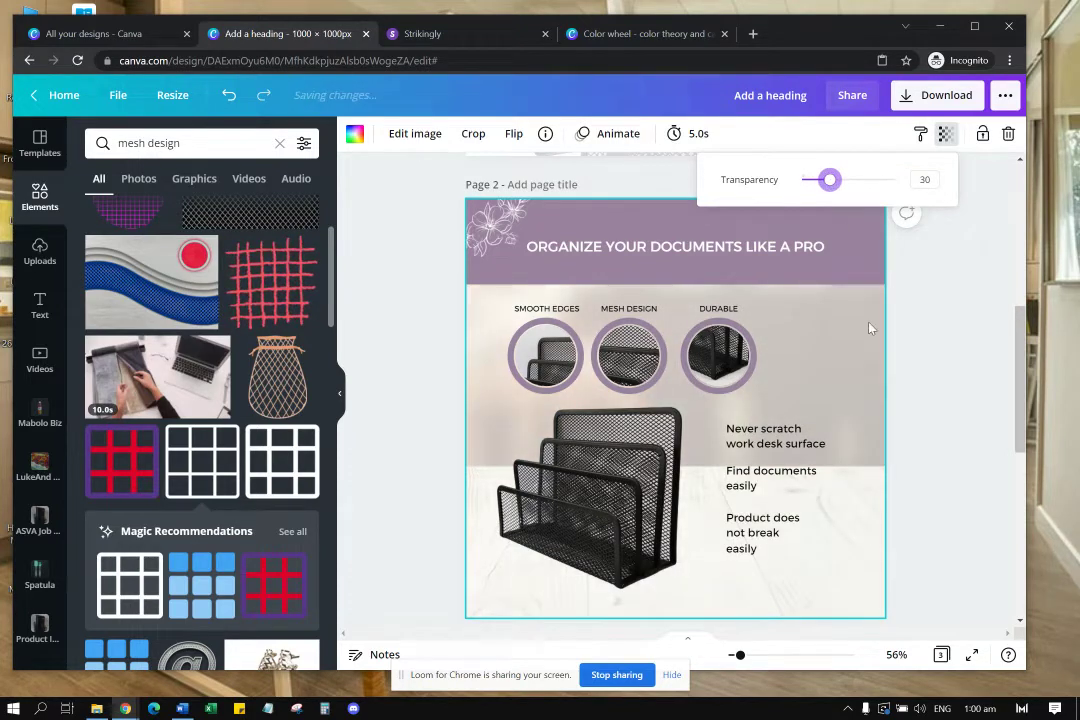
scroll(945, 352, "down", 3)
left_click(788, 246)
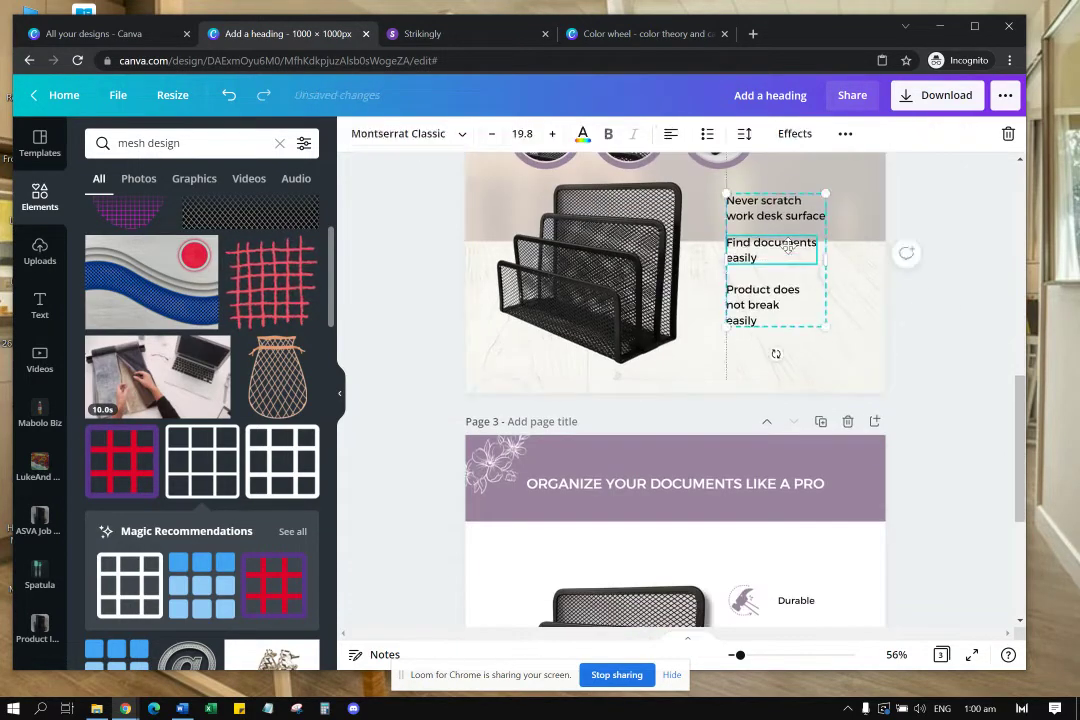
left_click(955, 289)
scroll(967, 303, "up", 3)
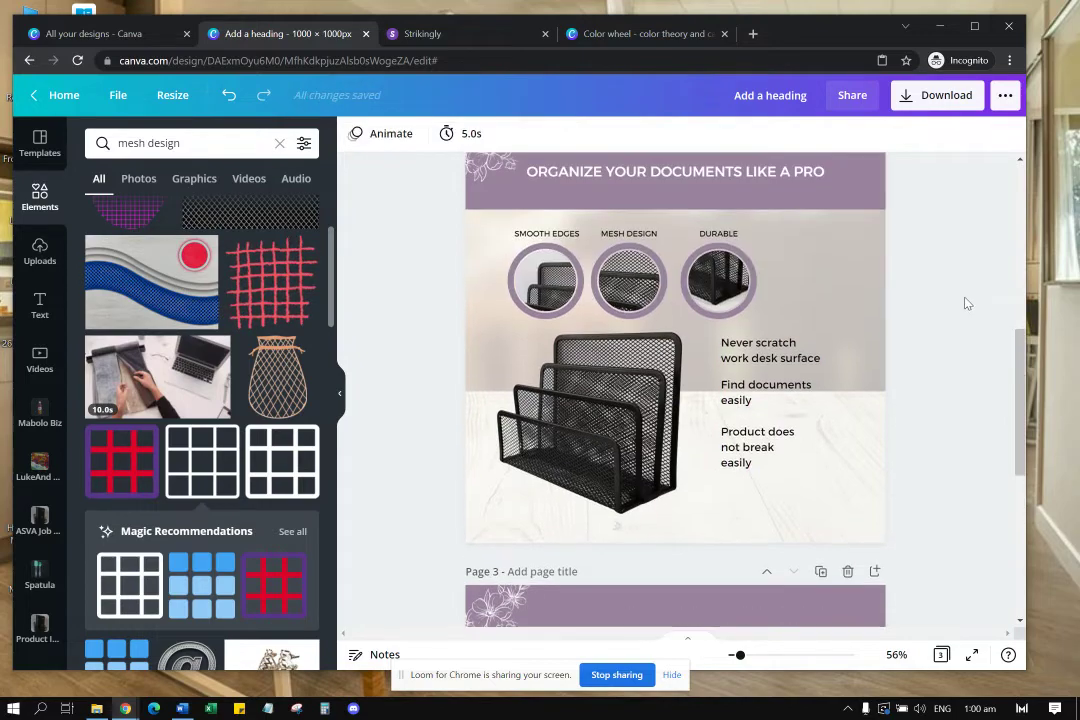
Step: Copy the faded background photo from page 2 and paste it as the background of page 3
scroll(965, 307, "down", 4)
scroll(914, 311, "up", 1)
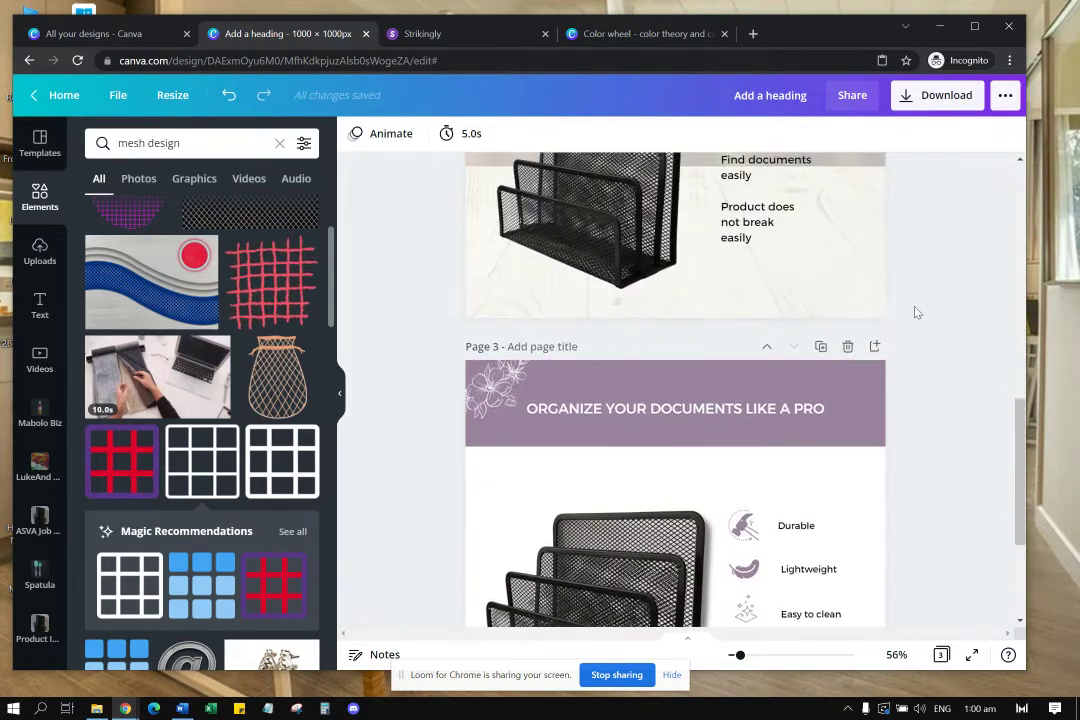
left_click(853, 292)
scroll(864, 429, "down", 3)
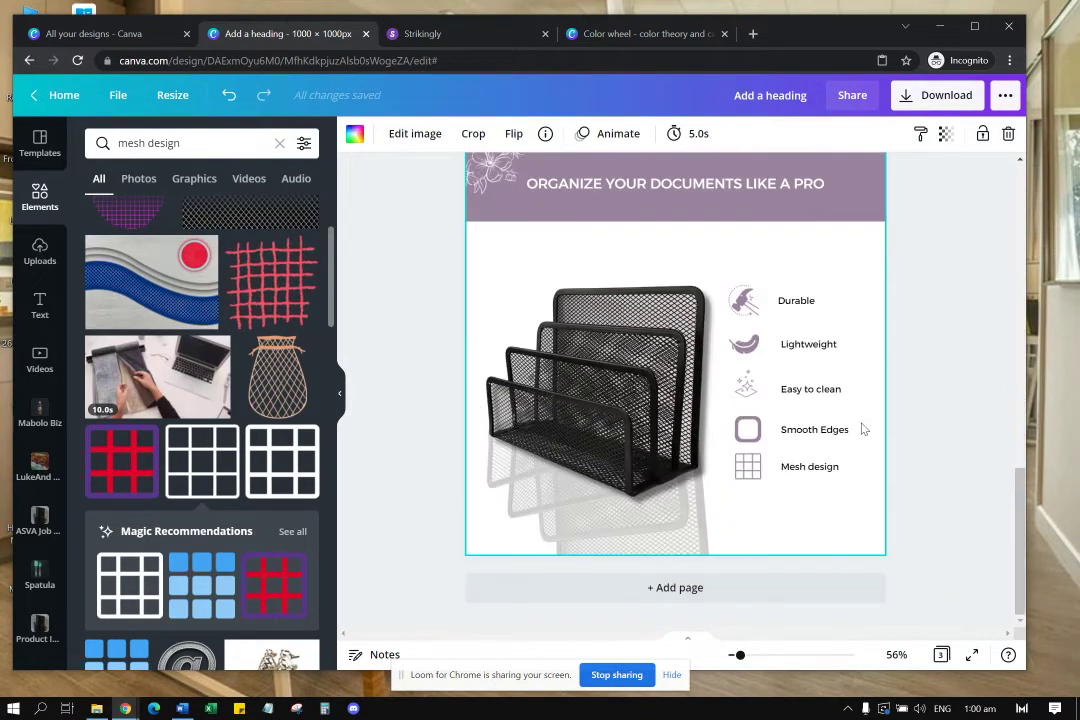
key("ctrl+v")
left_click(950, 441)
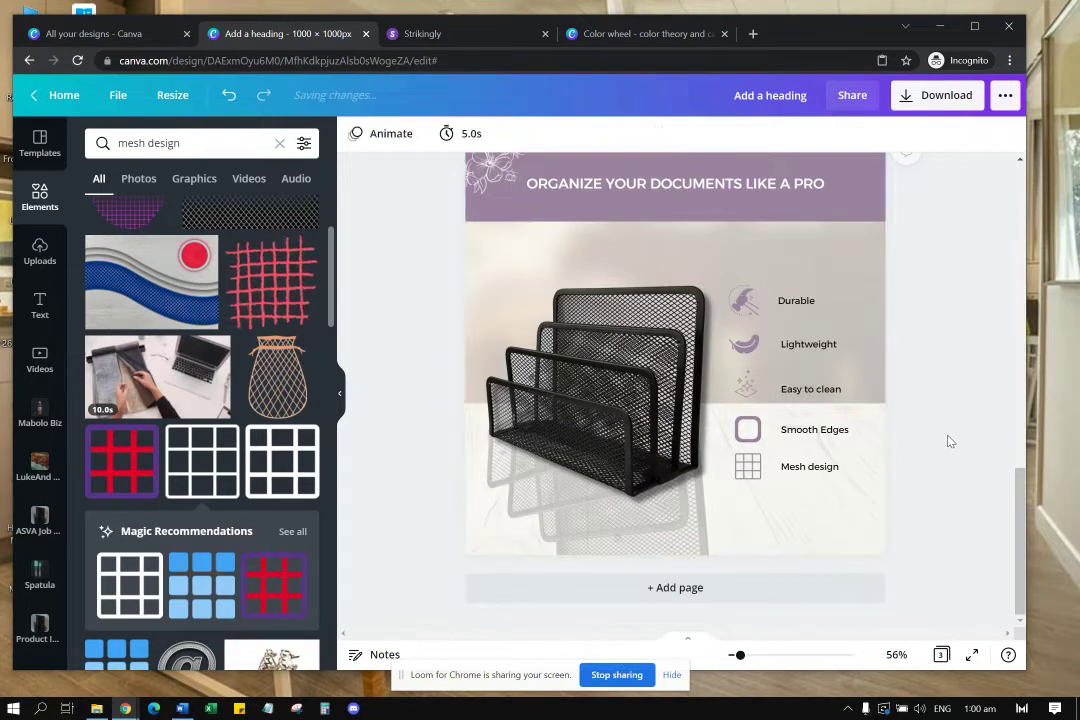
Step: Undo the background photo pasted on page 3 and compare the page with page 2
left_click(778, 443)
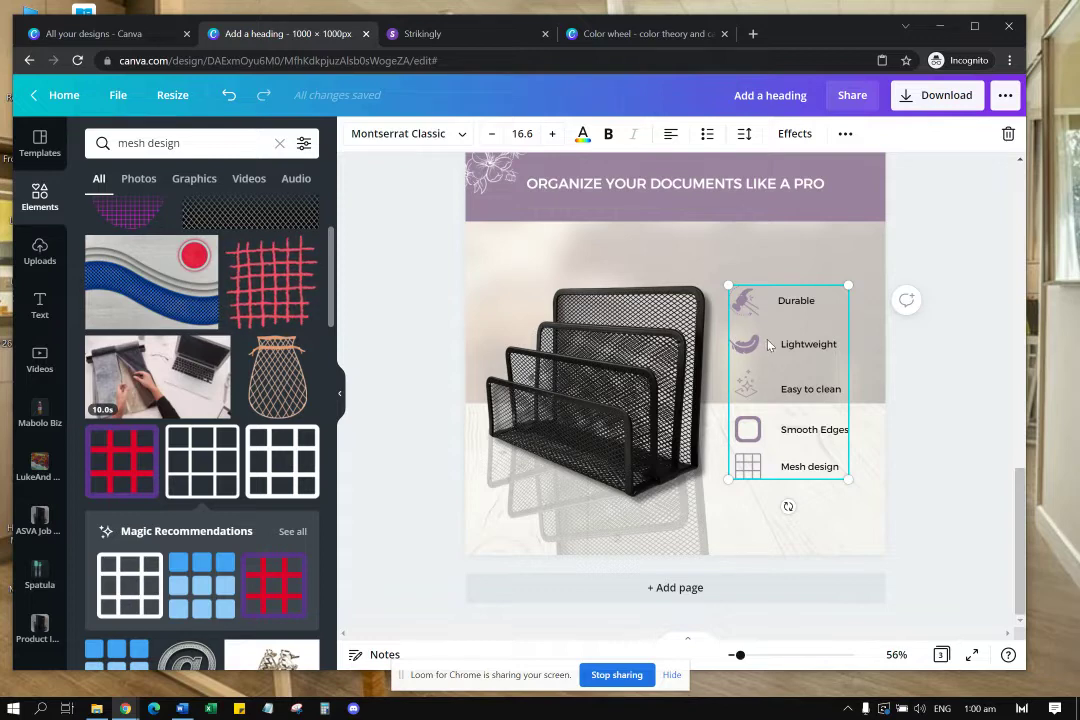
key("ctrl+z")
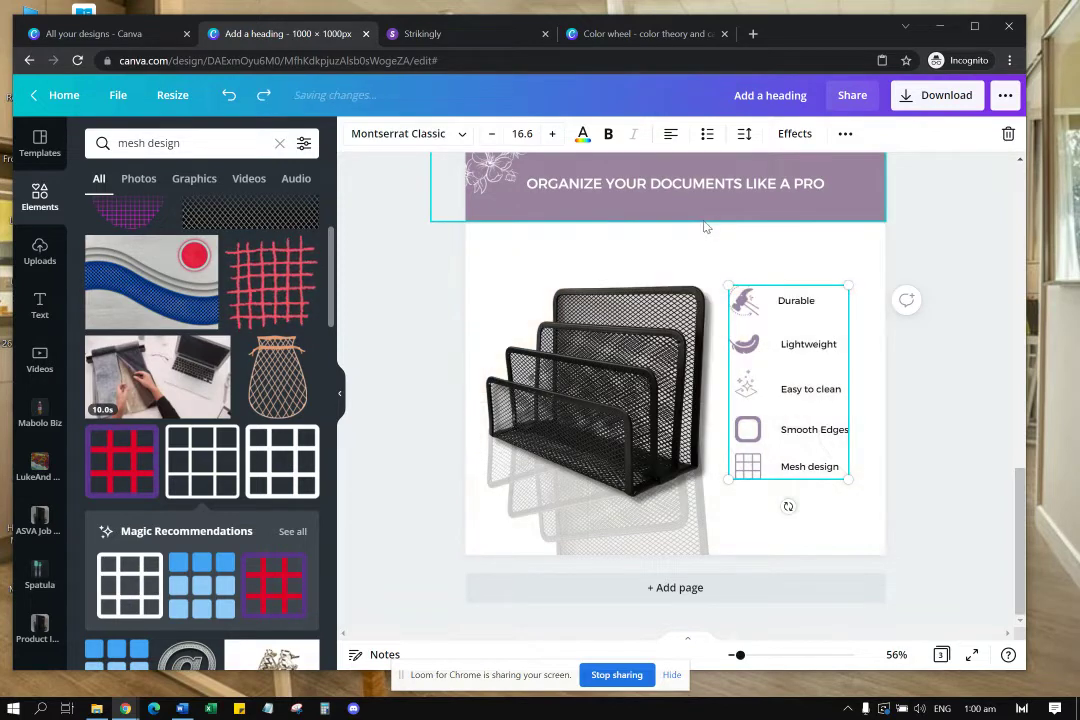
left_click(932, 400)
scroll(926, 393, "up", 3)
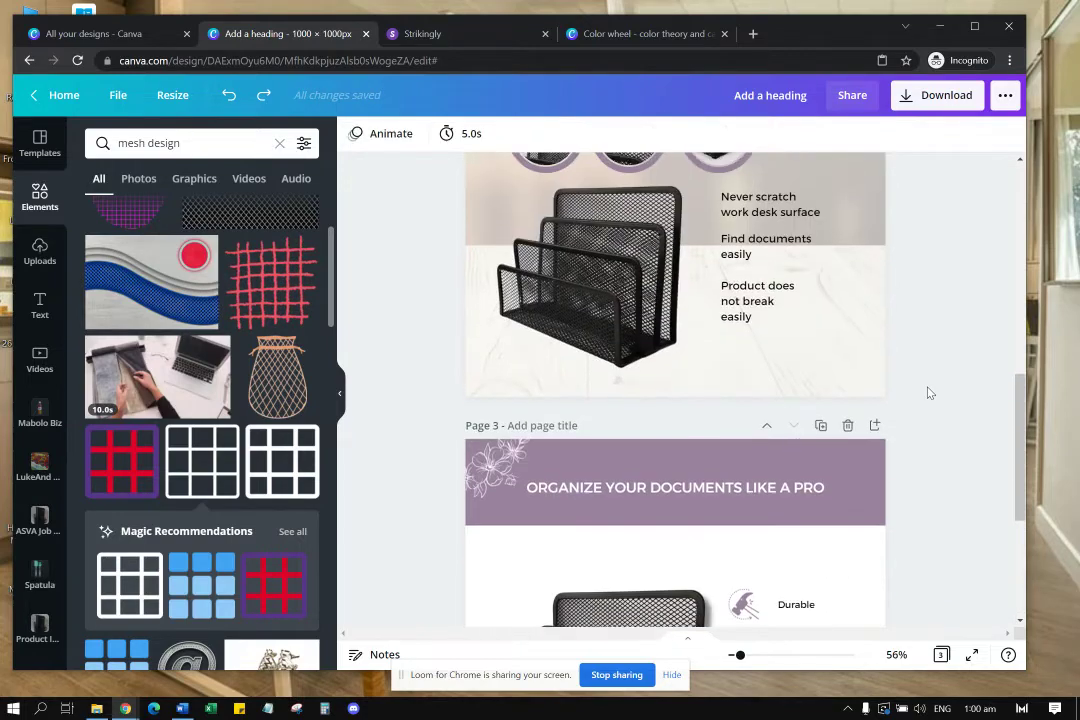
scroll(926, 393, "down", 3)
Step: Add a fourth page and copy the grouped purple floral header from page 3 onto it
left_click(798, 583)
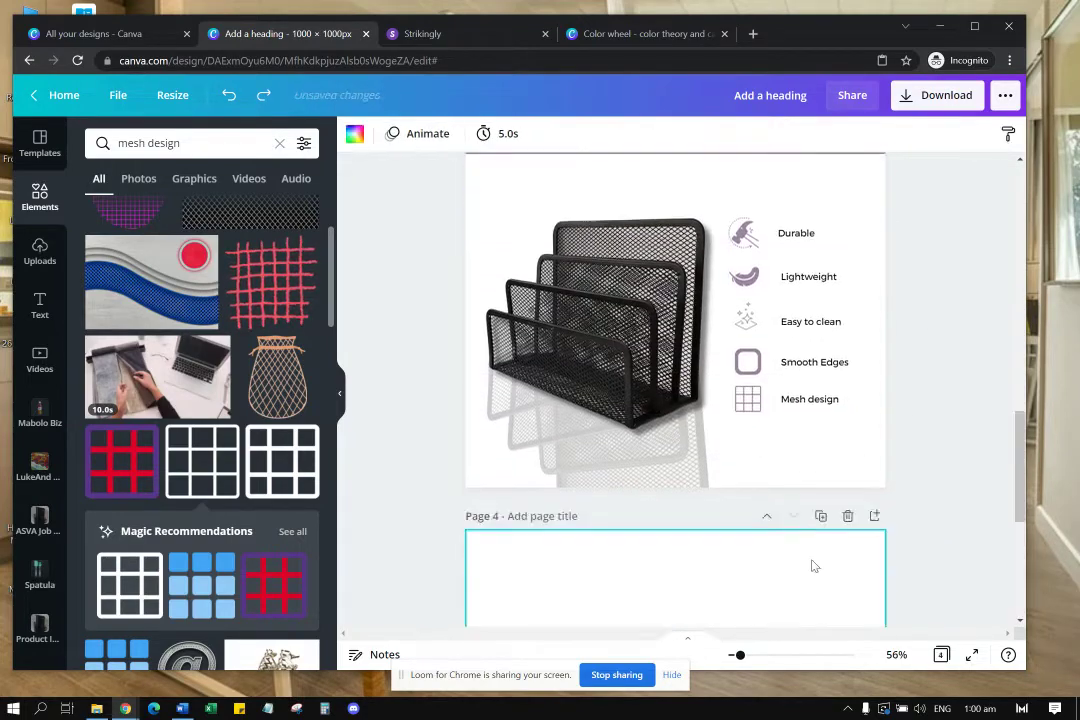
scroll(810, 350, "up", 3)
scroll(790, 272, "up", 2)
left_click(818, 325)
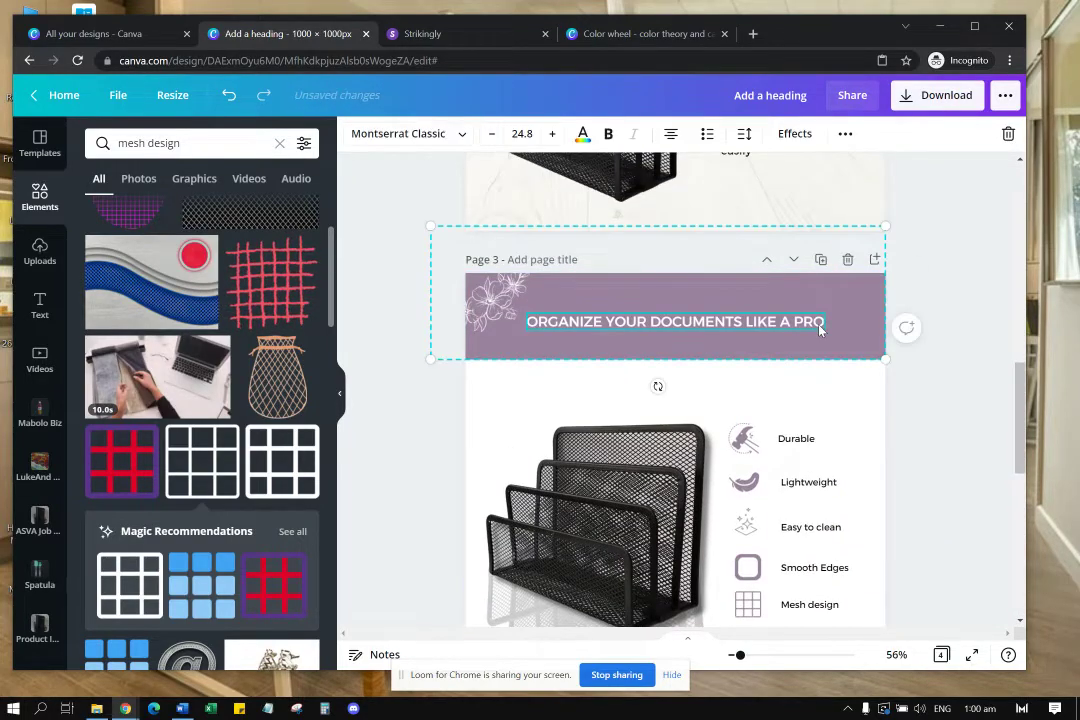
key("ctrl+c")
scroll(840, 360, "down", 5)
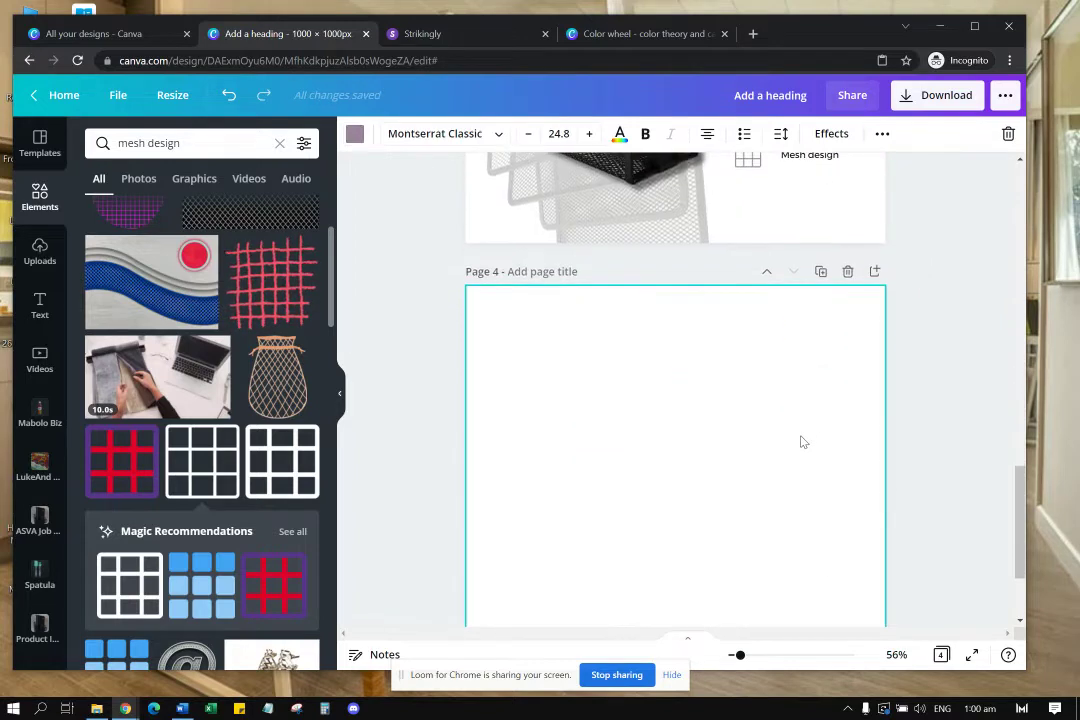
key("ctrl+v")
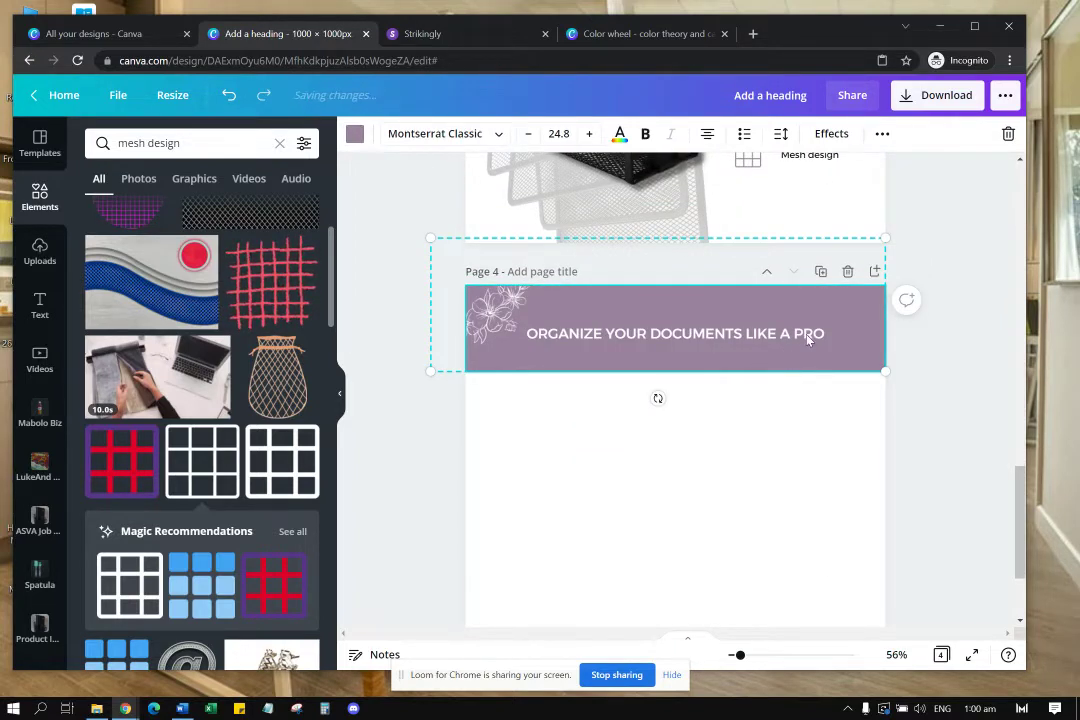
Step: Ungroup the header on page 4 and replace its heading text with "AVOID OFFICE CLUTTER"
left_click(882, 136)
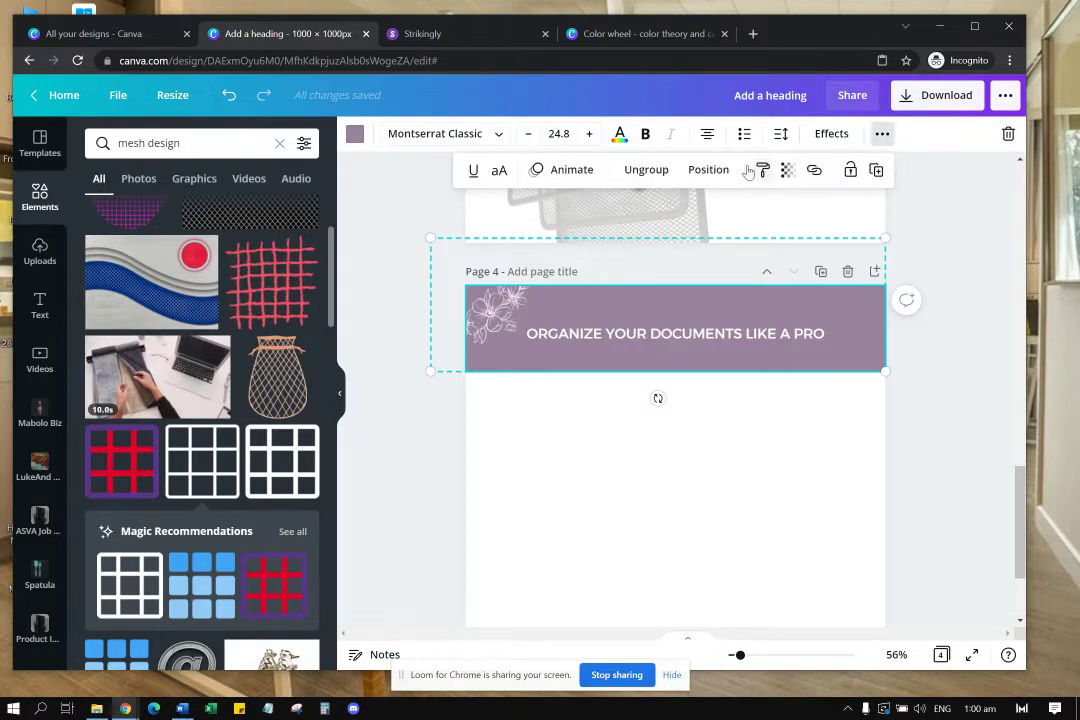
left_click(647, 170)
left_click(752, 416)
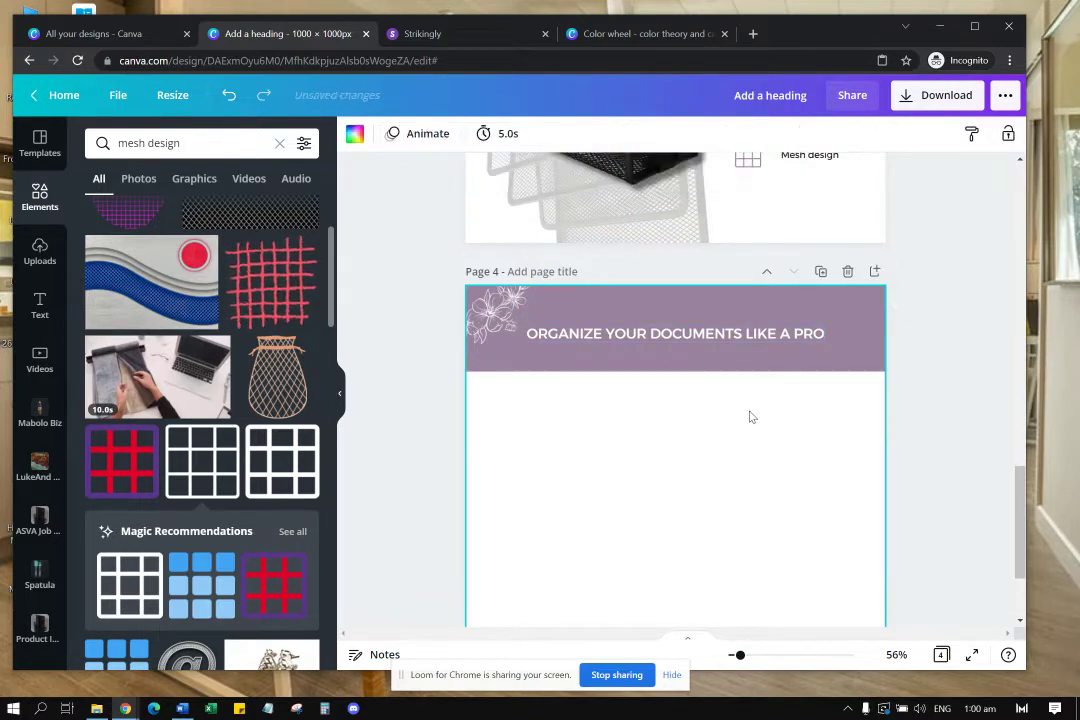
left_click(748, 342)
left_click(775, 333)
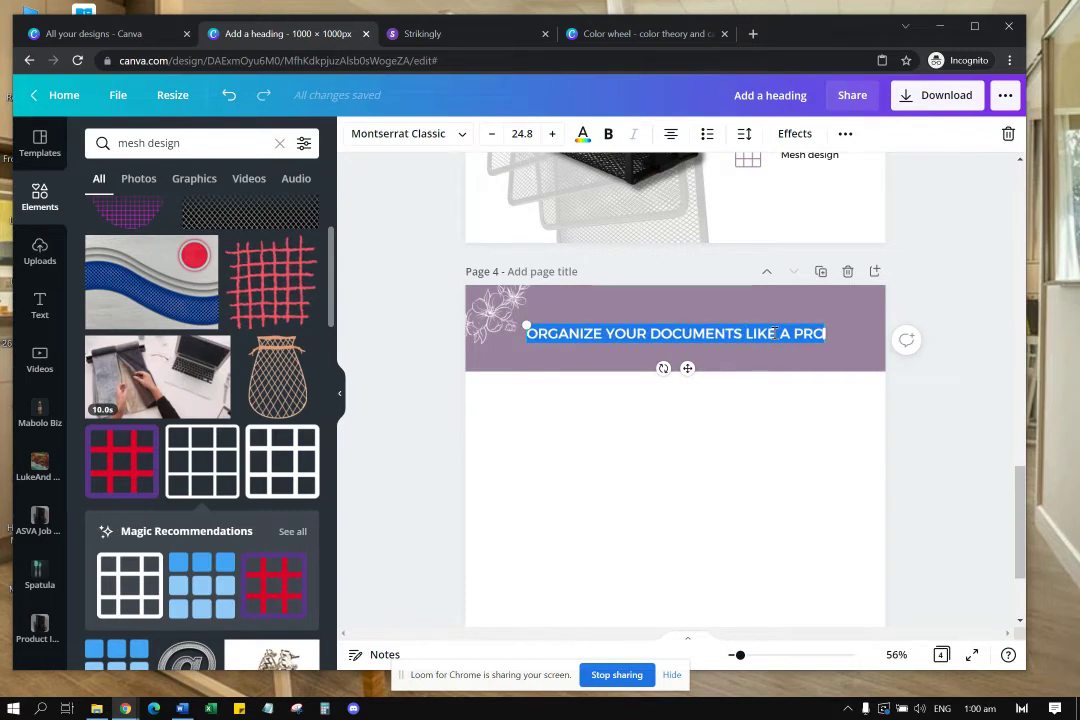
type("AV")
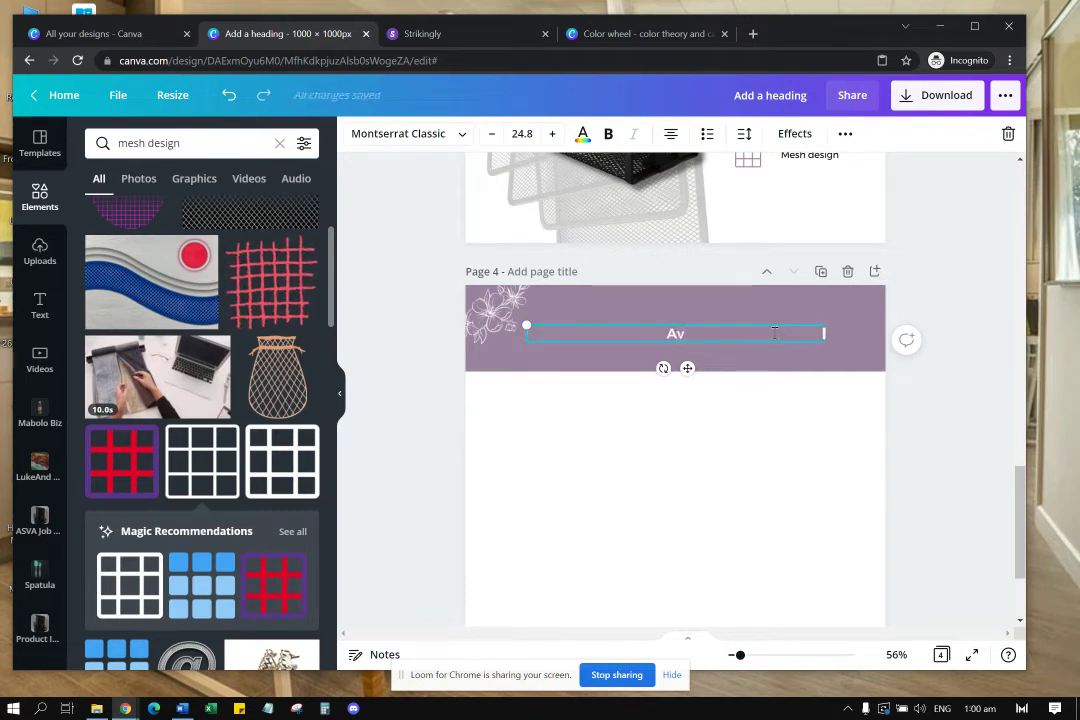
type("OID OFFICE CLUTTER")
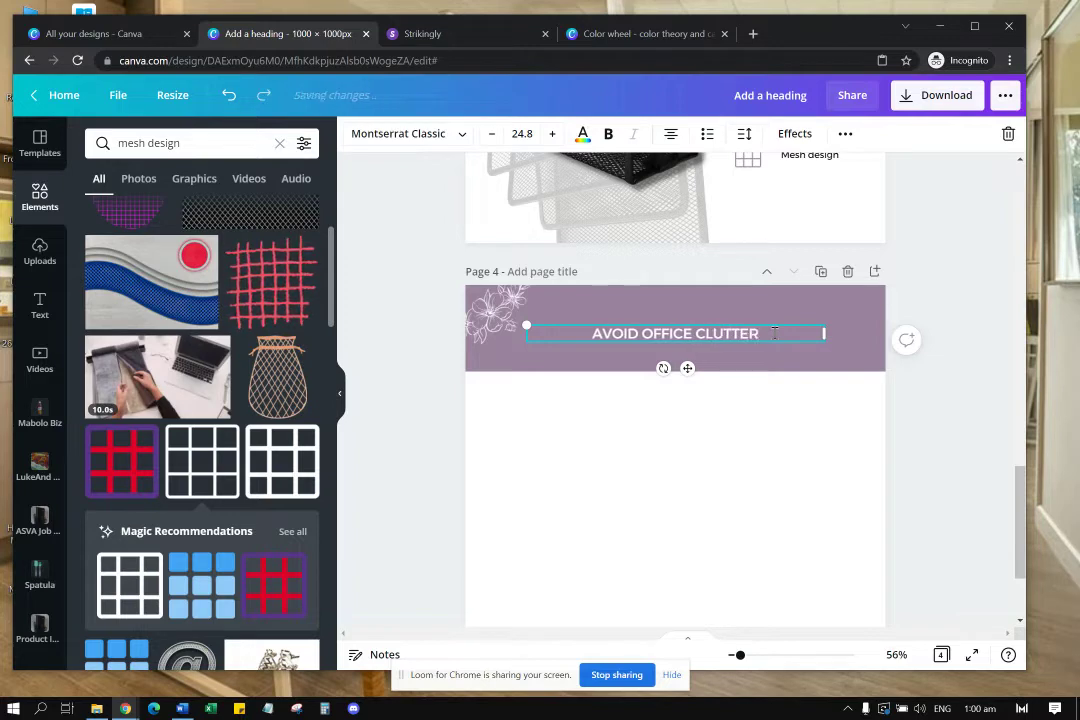
left_click(826, 448)
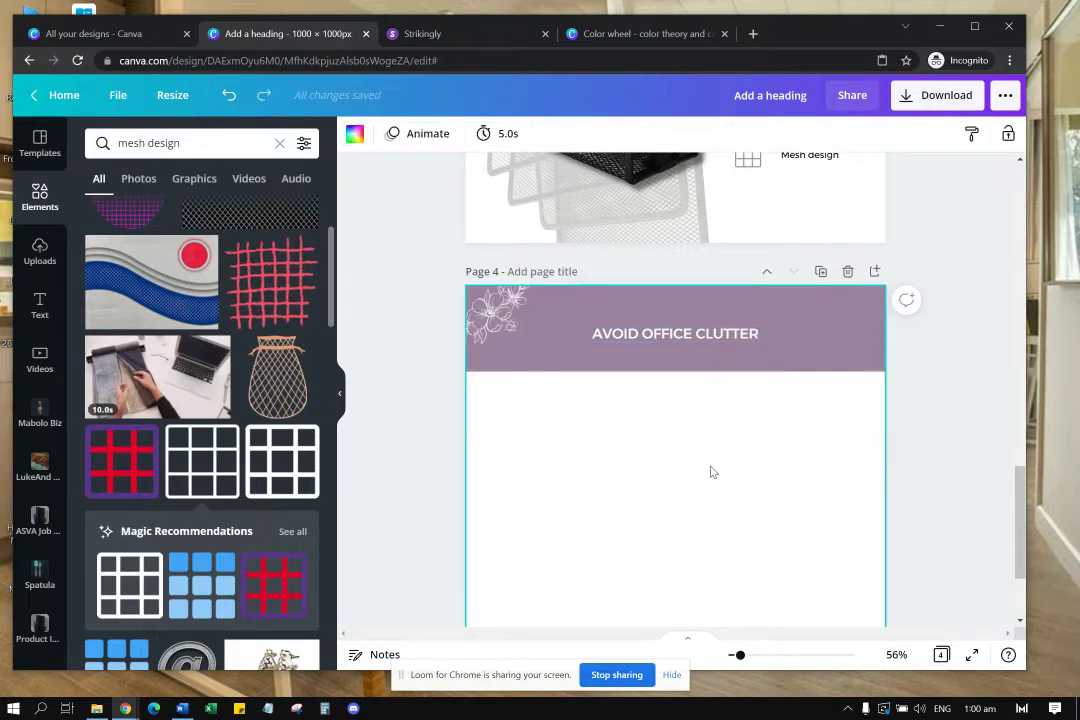
Step: Search the elements library for "FRAMES" and look through the first results for a photo frame
scroll(714, 471, "up", 3)
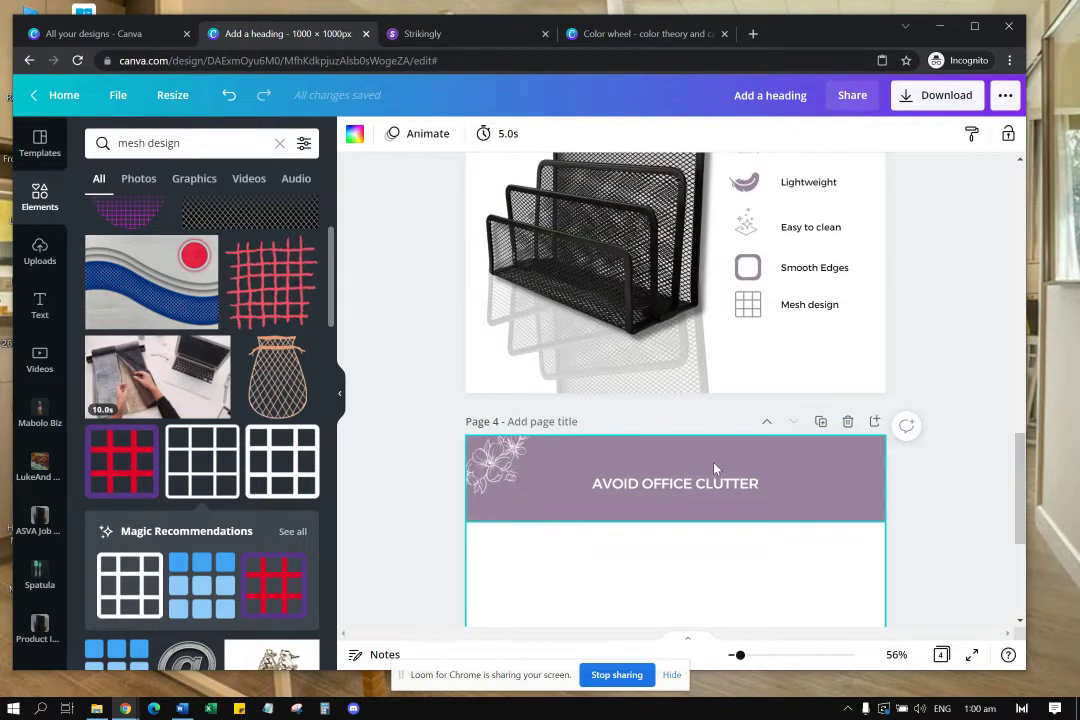
scroll(706, 475, "down", 4)
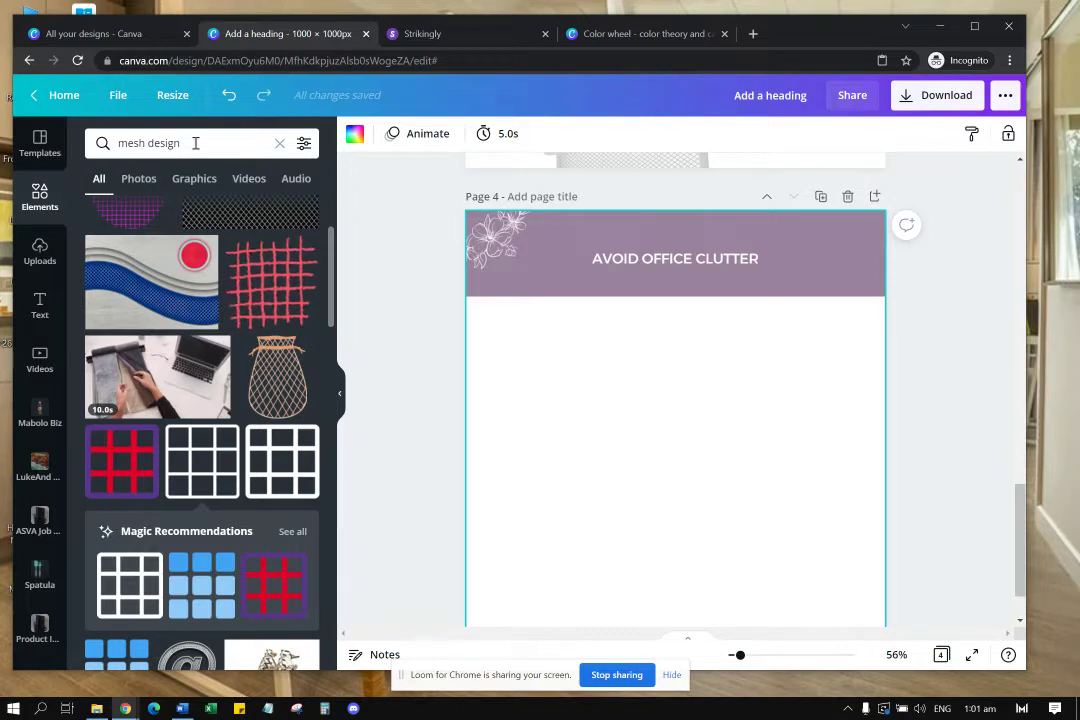
left_click(114, 143)
type("FRAMES")
key("Return")
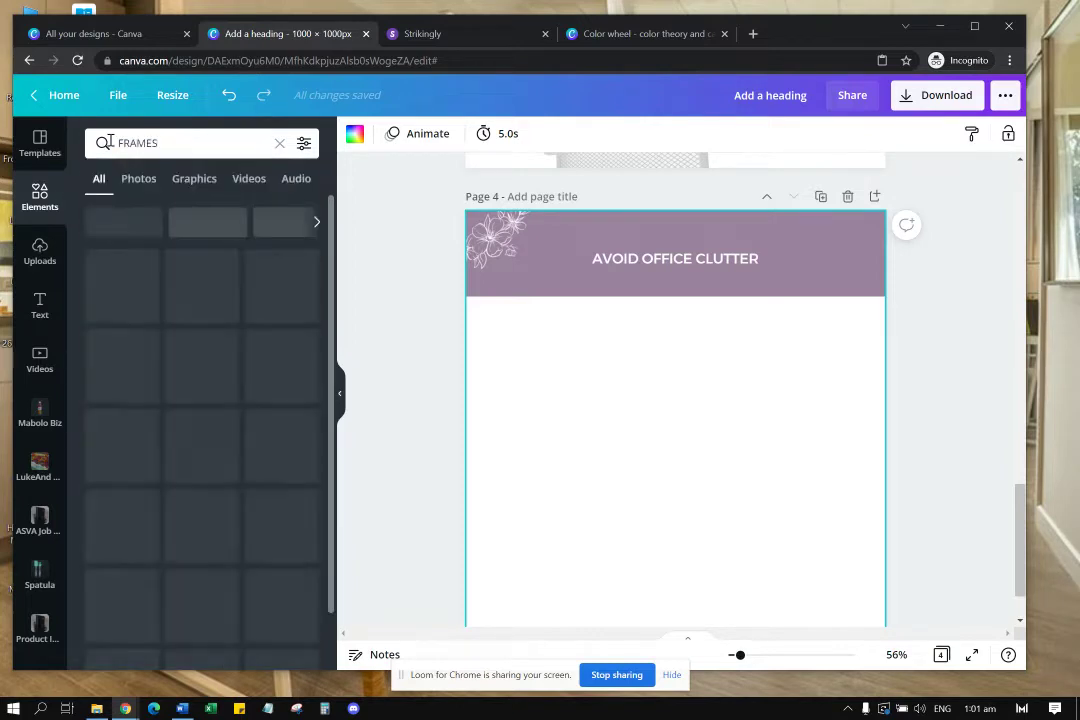
scroll(203, 340, "down", 5)
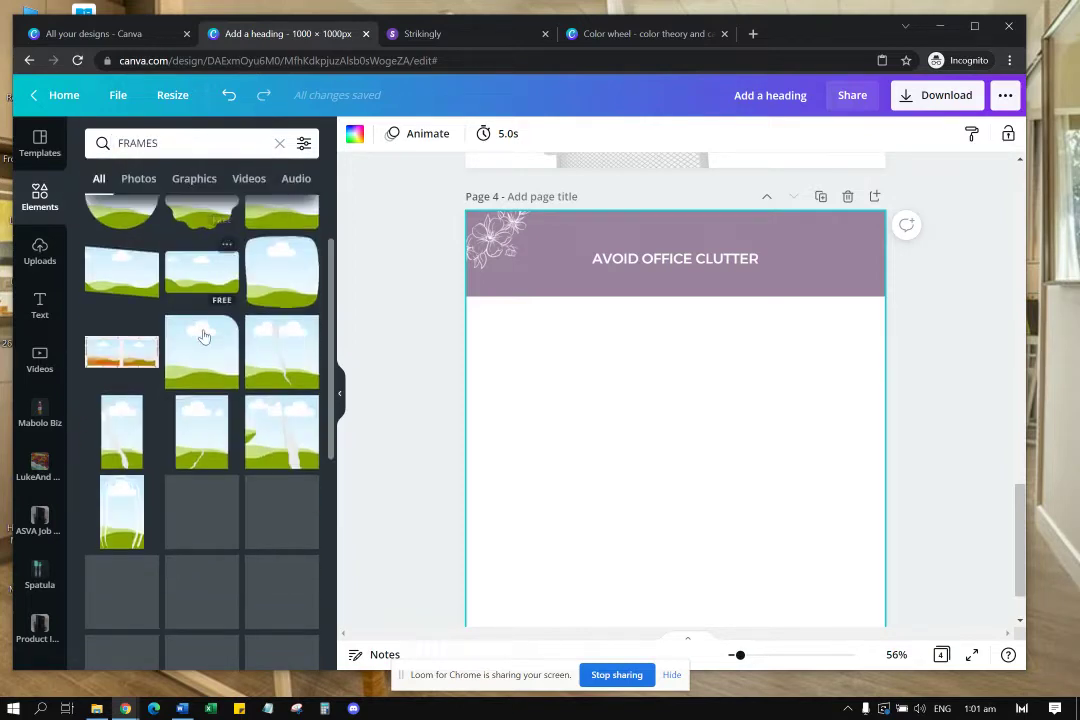
scroll(207, 335, "down", 3)
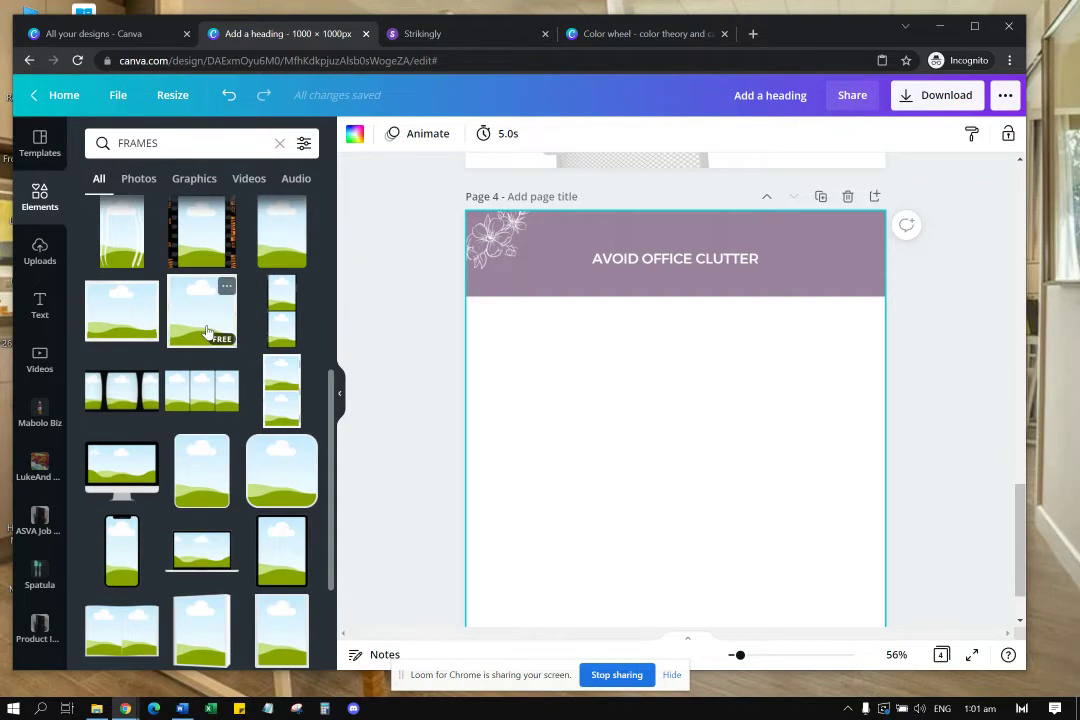
Step: Try a bordered landscape photo frame on page 4 with its colour options, and delete the frame
left_click(152, 330)
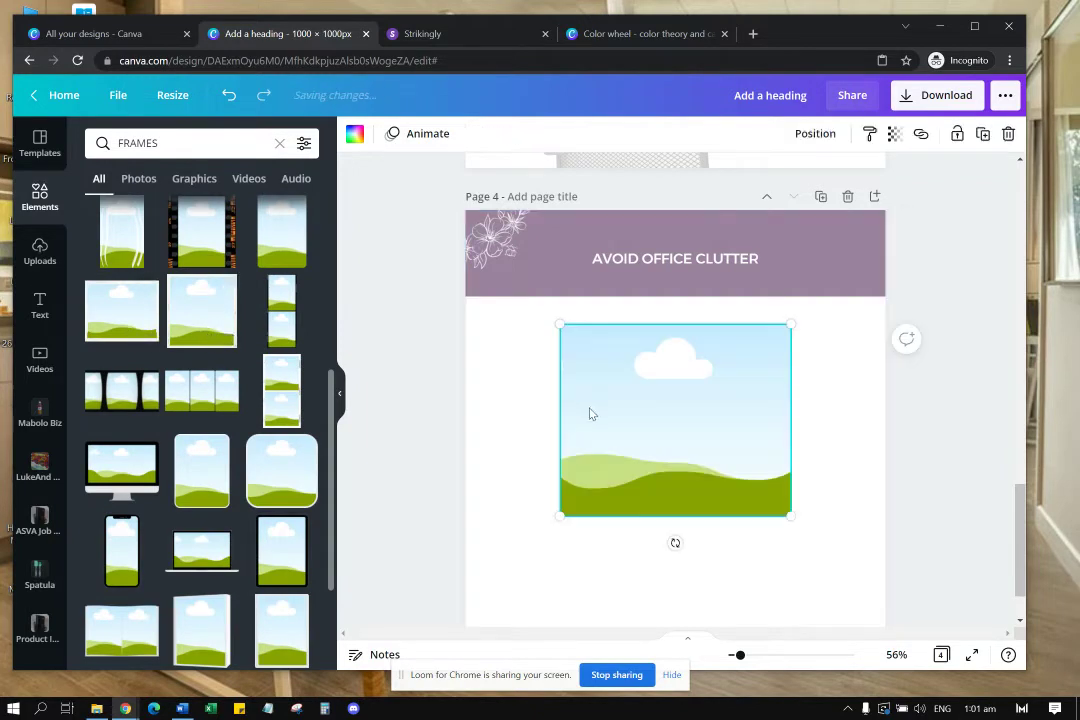
left_click(355, 137)
left_click_drag(580, 362, 586, 357)
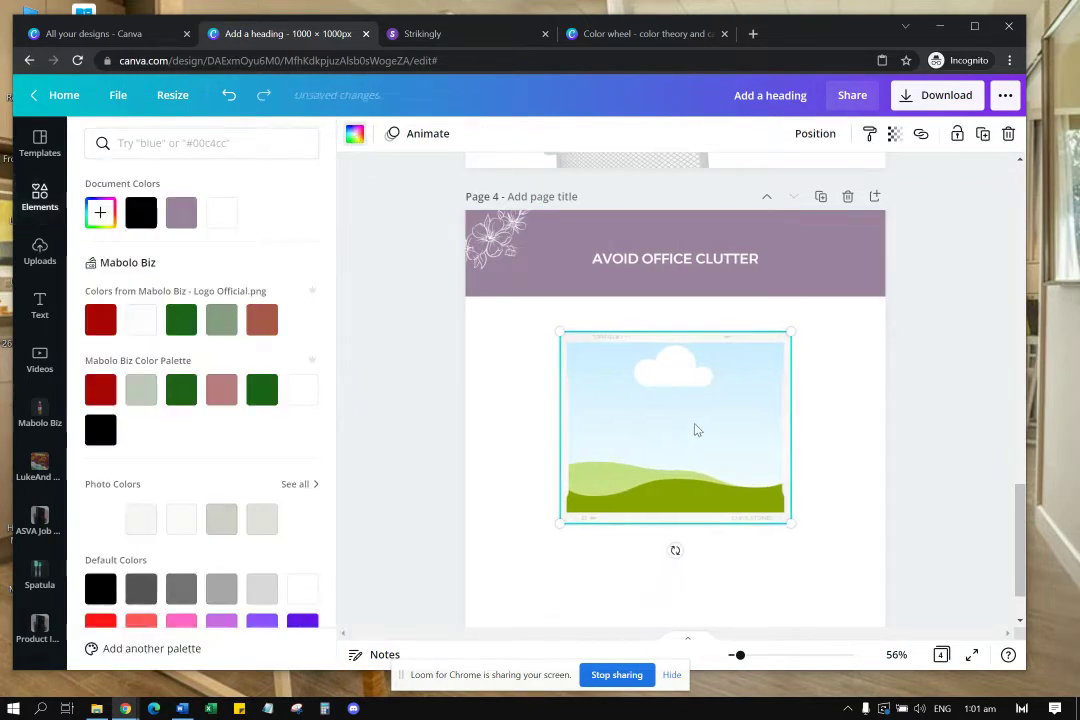
key("Delete")
Step: Examine the further frame designs in the search results for one that suits page 4
scroll(202, 355, "down", 10)
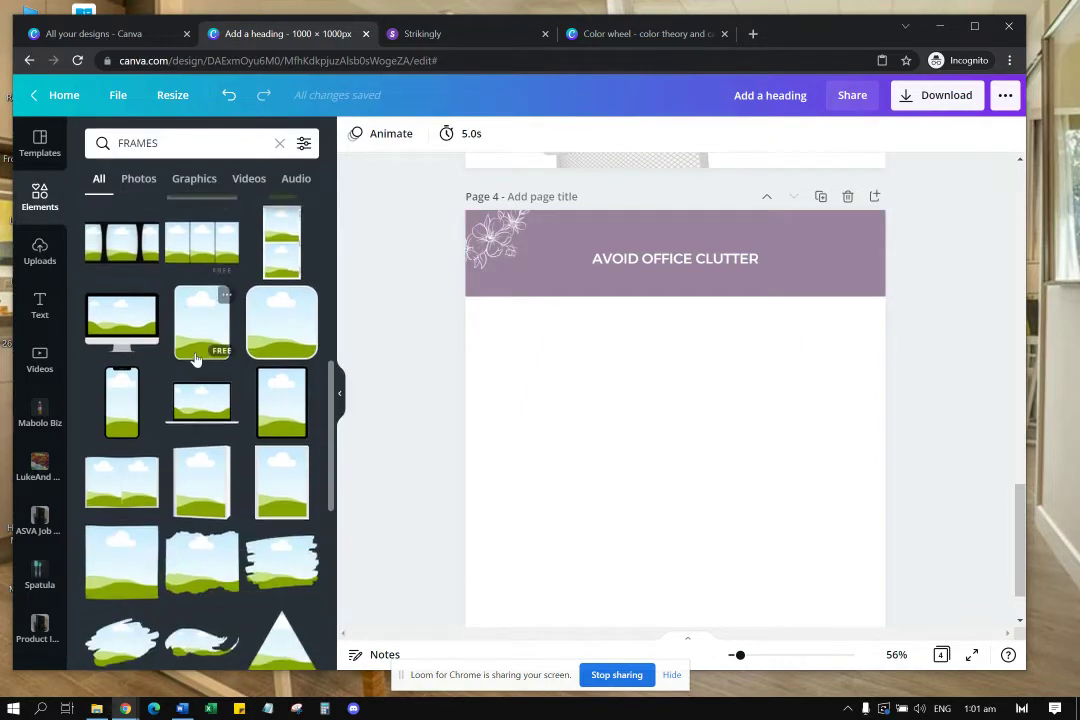
scroll(197, 366, "down", 10)
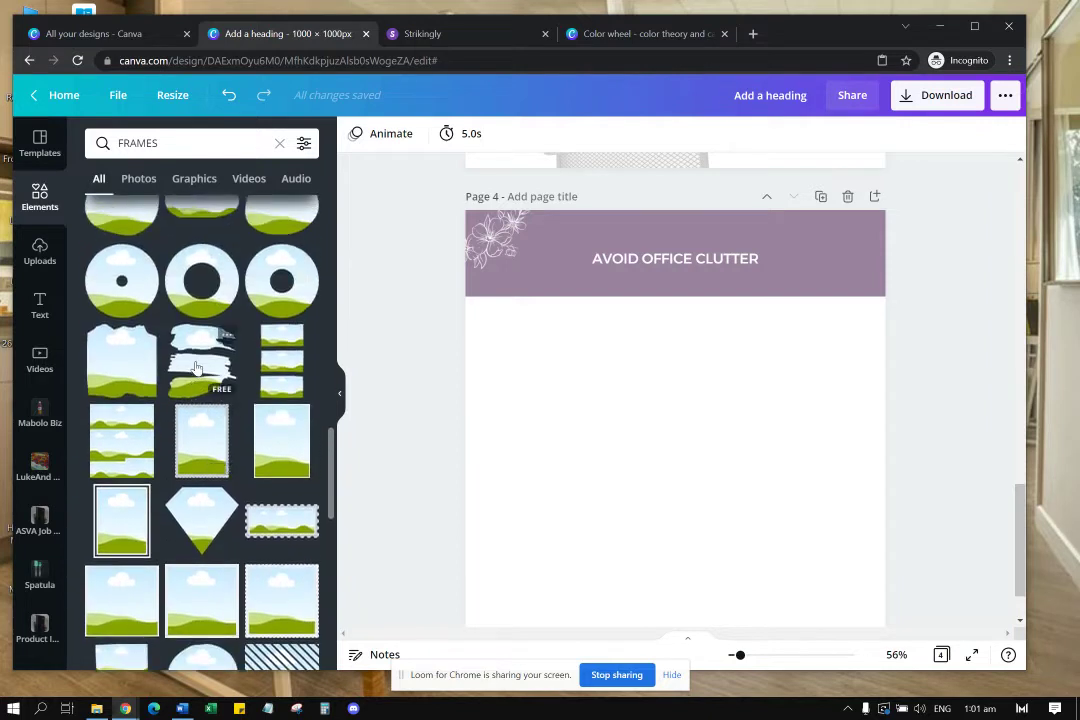
scroll(196, 372, "down", 12)
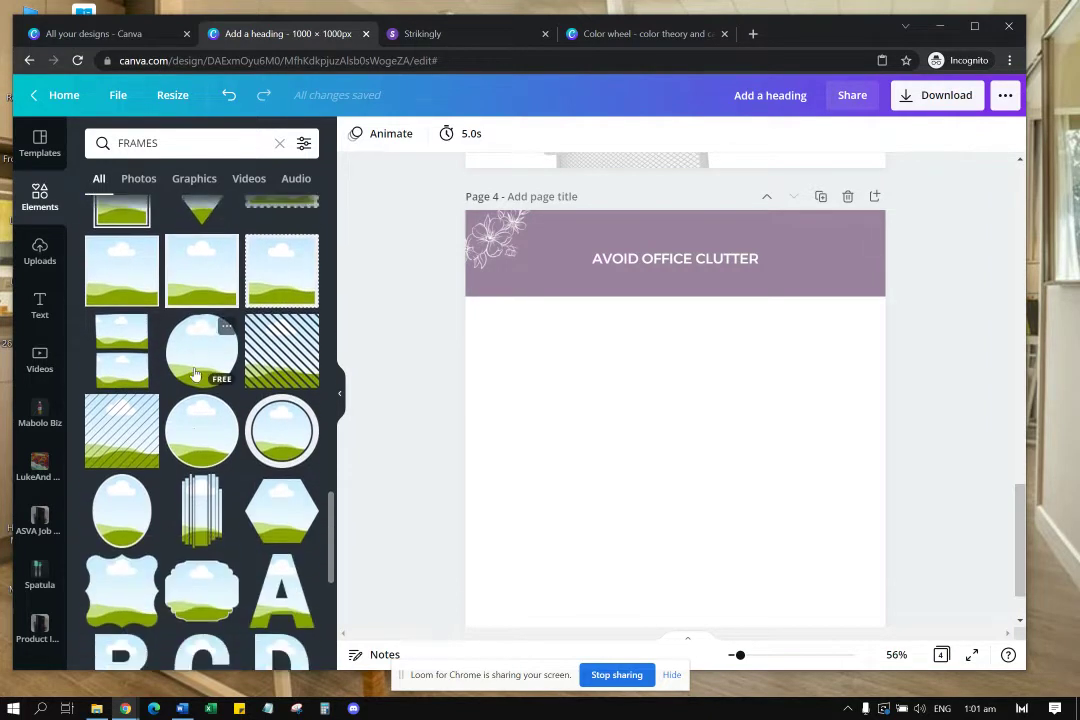
scroll(193, 381, "down", 10)
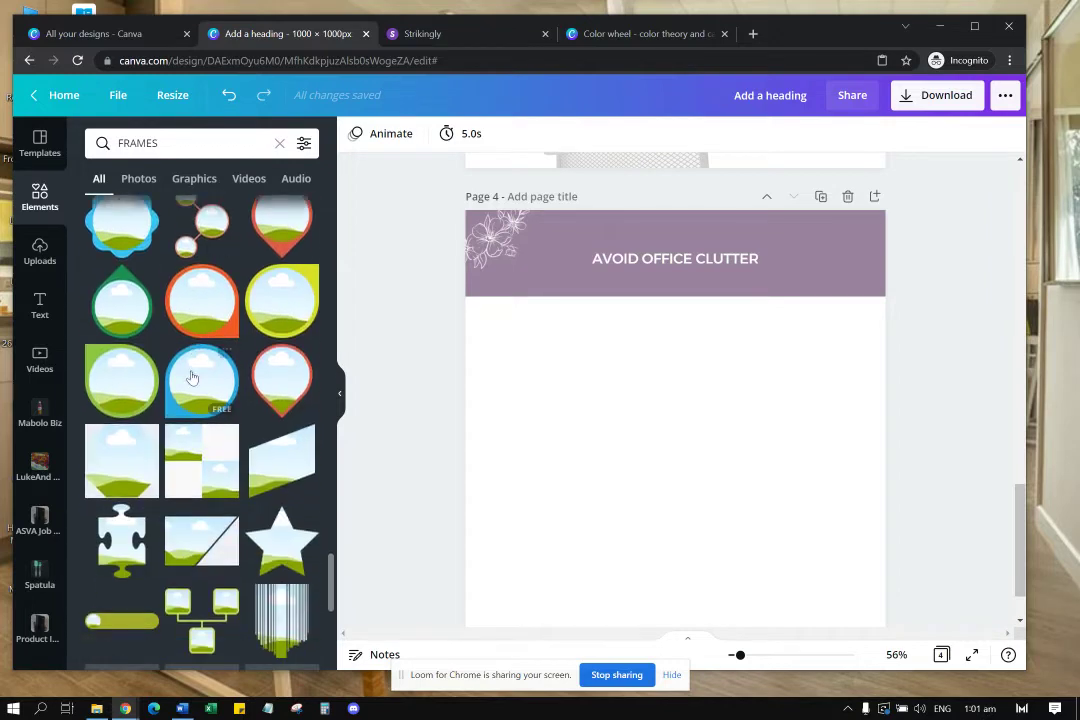
scroll(193, 376, "down", 1)
scroll(196, 373, "down", 3)
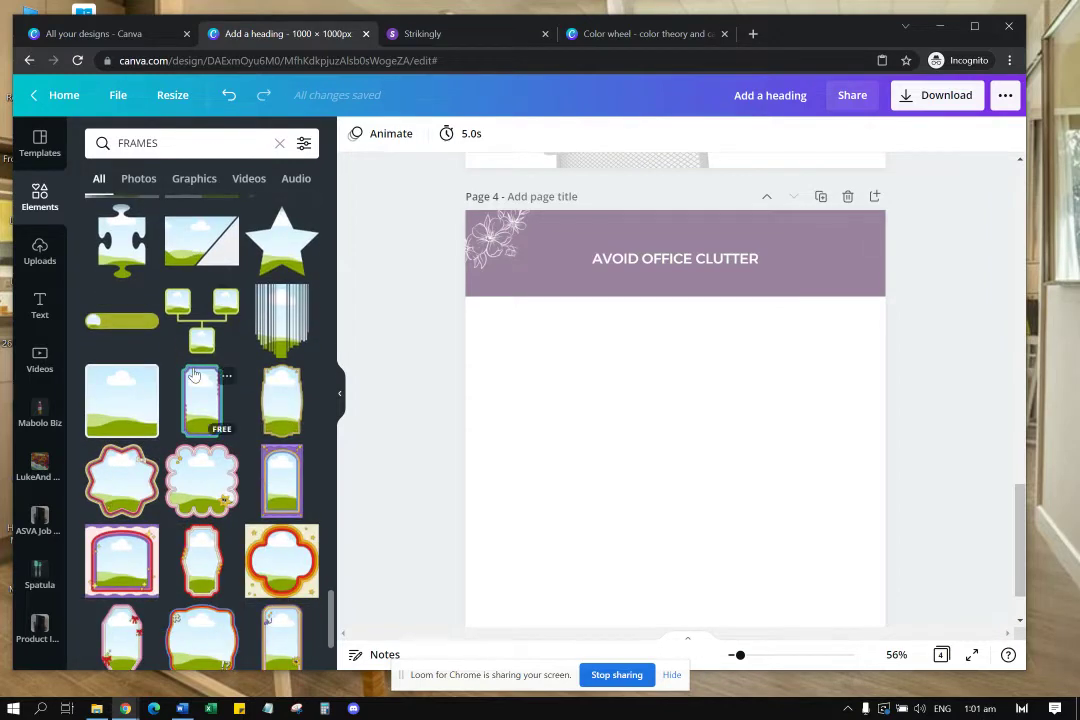
scroll(195, 375, "down", 3)
scroll(194, 384, "down", 4)
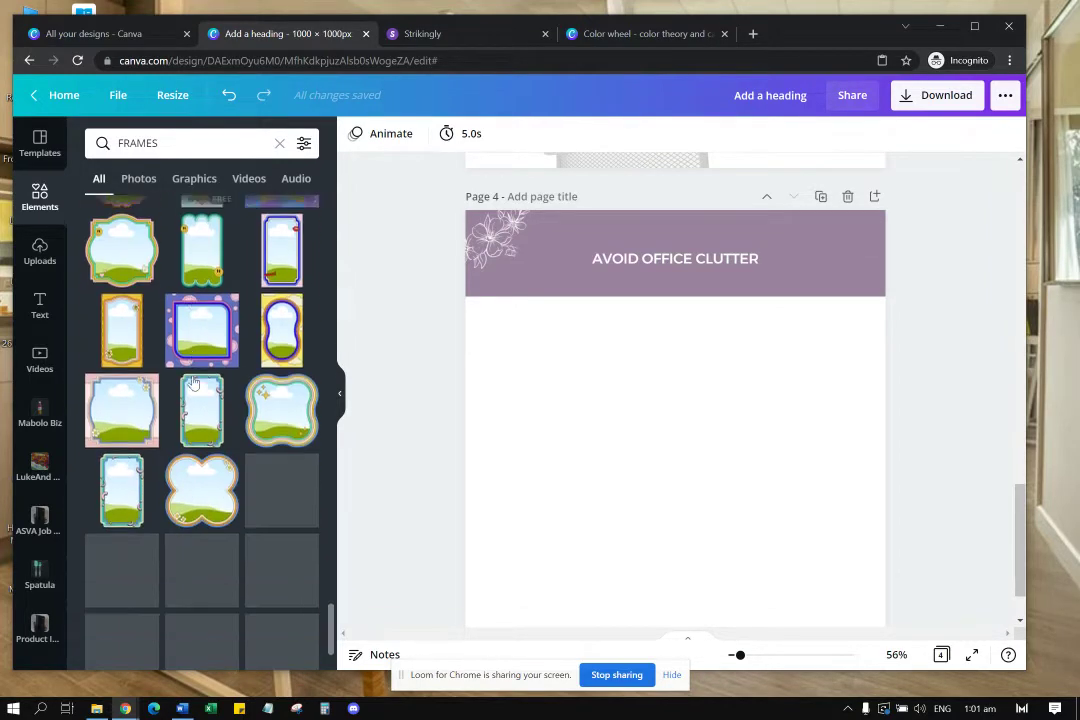
scroll(194, 383, "down", 5)
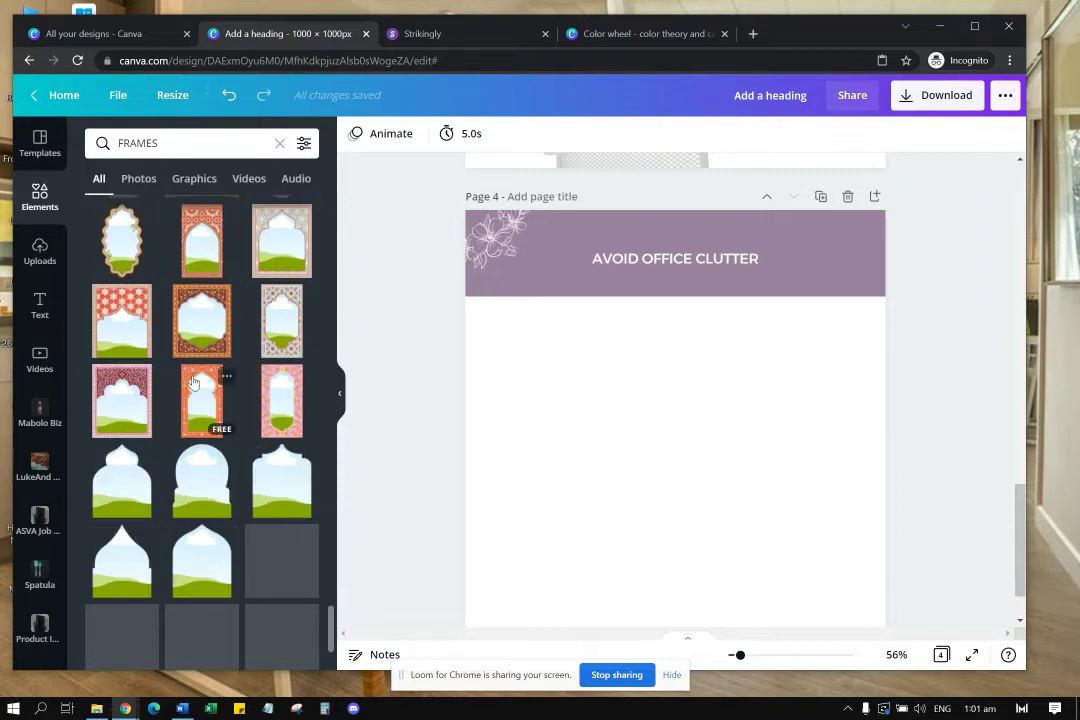
scroll(194, 383, "down", 6)
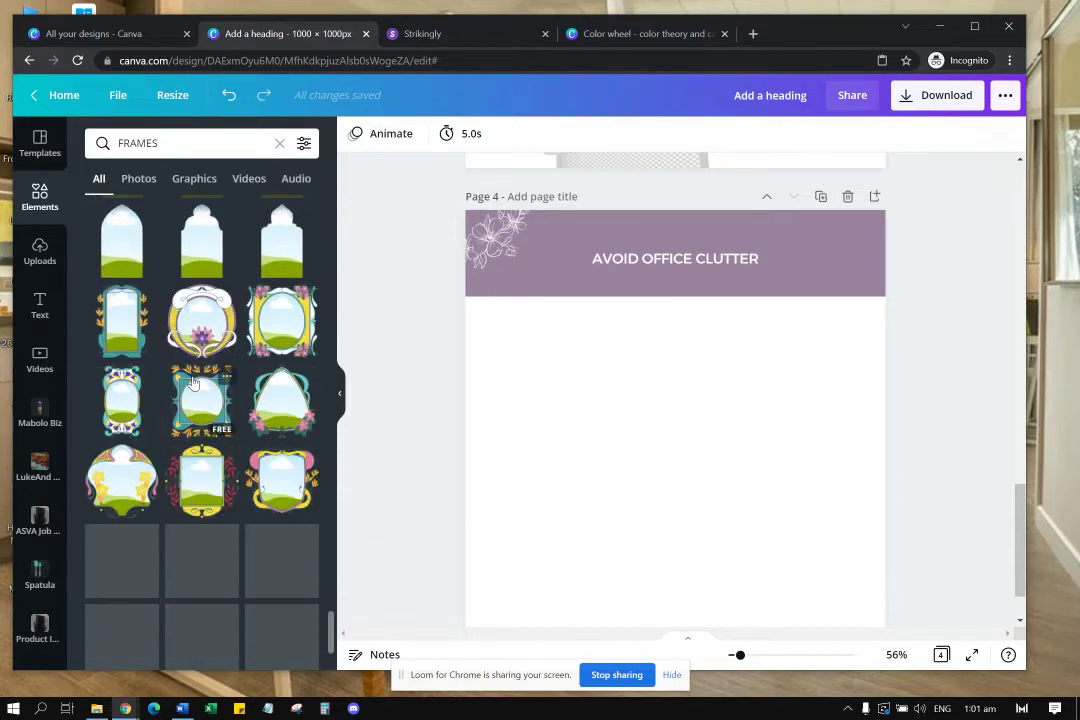
scroll(193, 383, "down", 3)
scroll(192, 391, "down", 3)
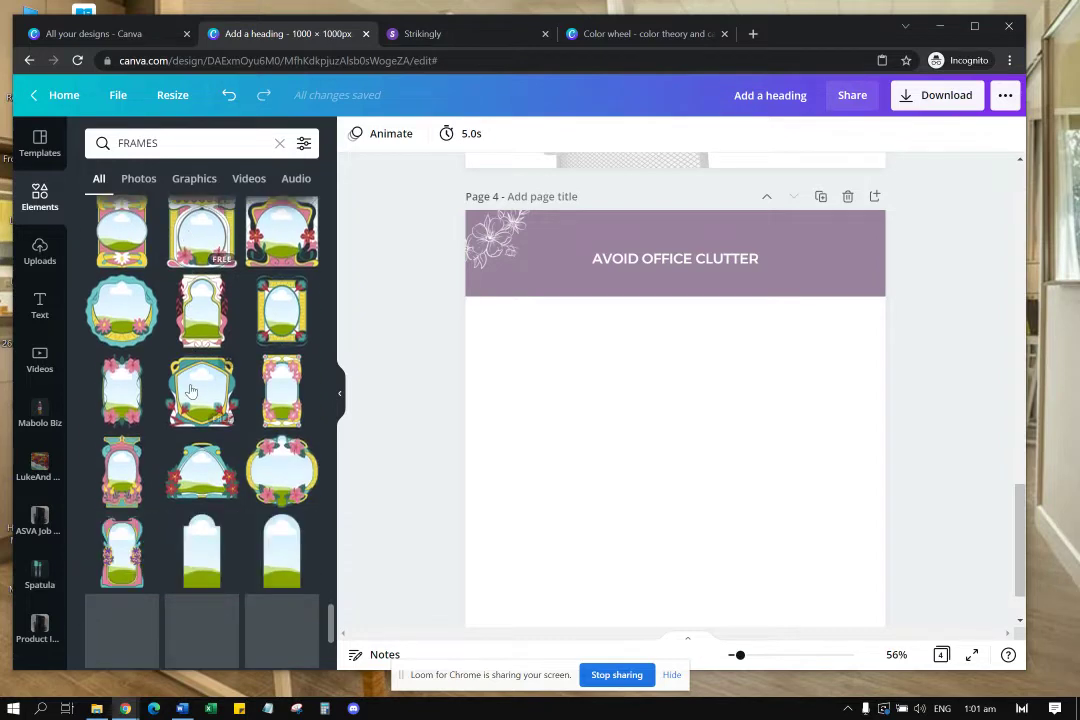
scroll(192, 391, "down", 6)
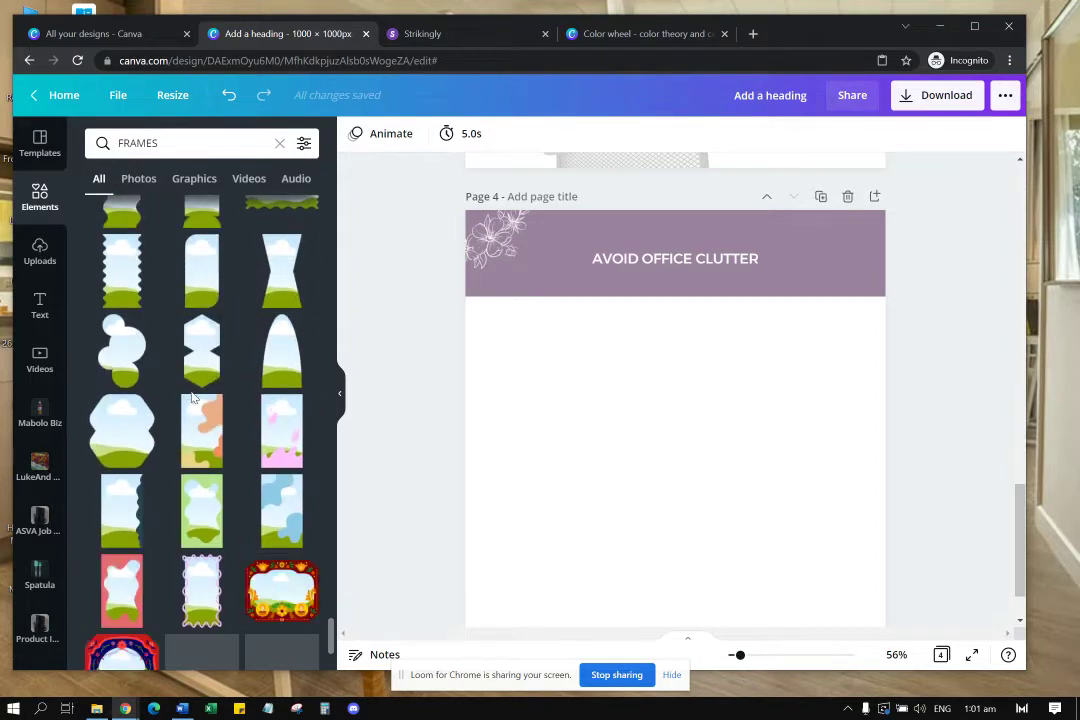
scroll(192, 399, "down", 5)
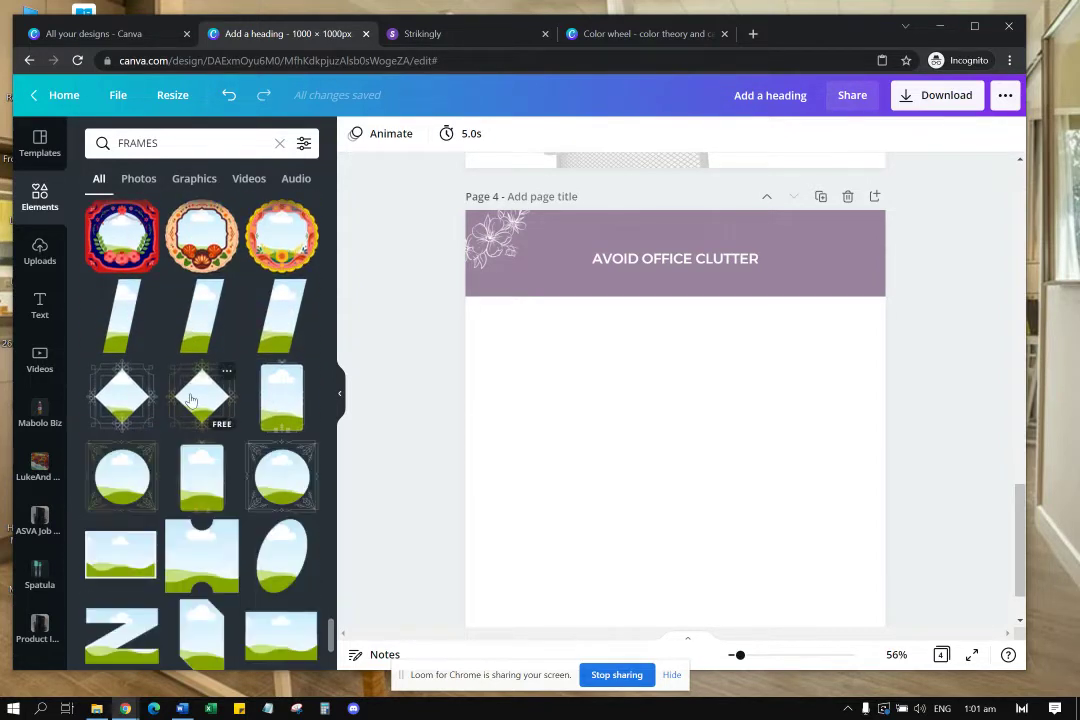
Step: Try a white-bordered rectangular frame on page 4 with the header's purple as its colour, and delete the frame
left_click(140, 558)
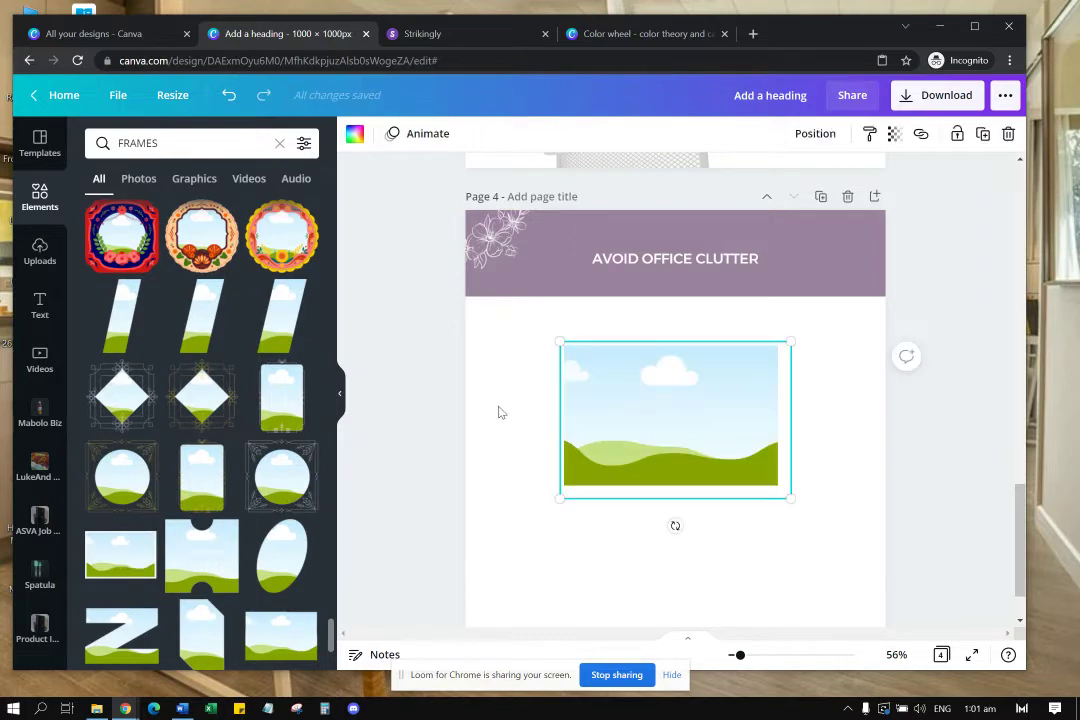
left_click(354, 133)
left_click(182, 213)
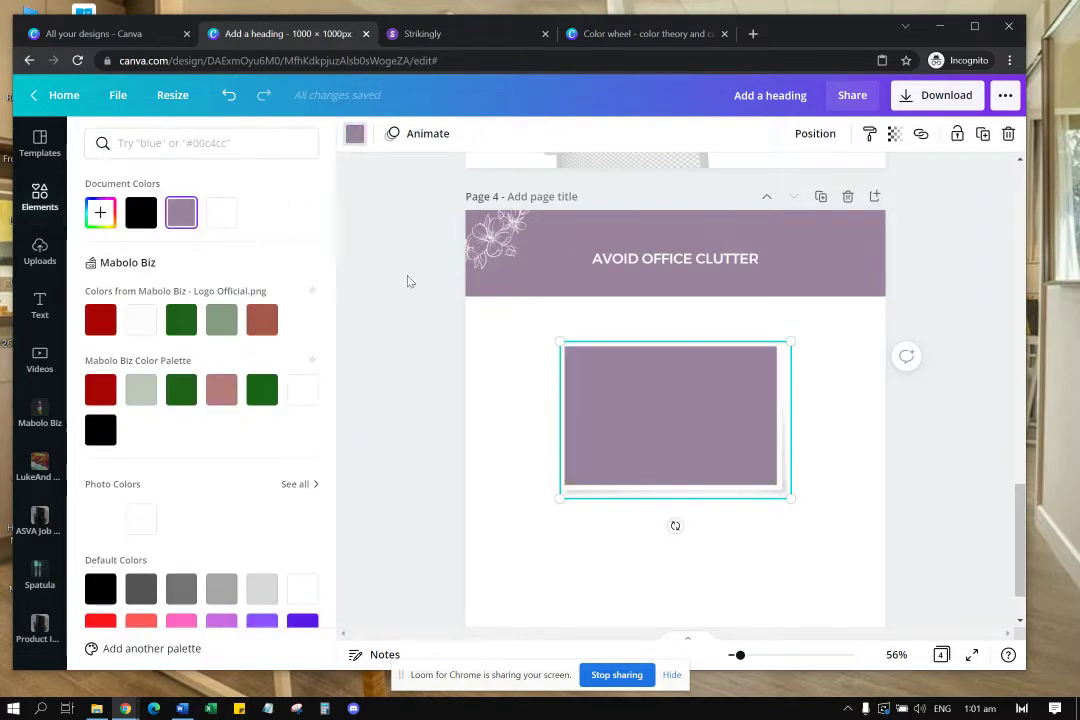
left_click(763, 404)
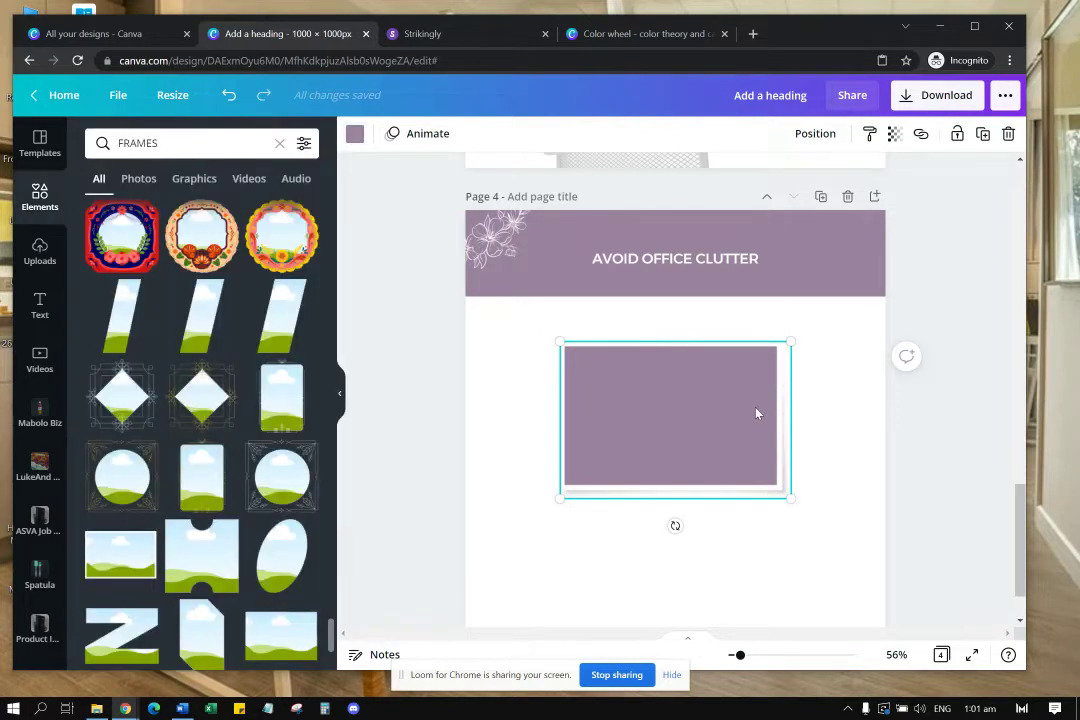
key("Delete")
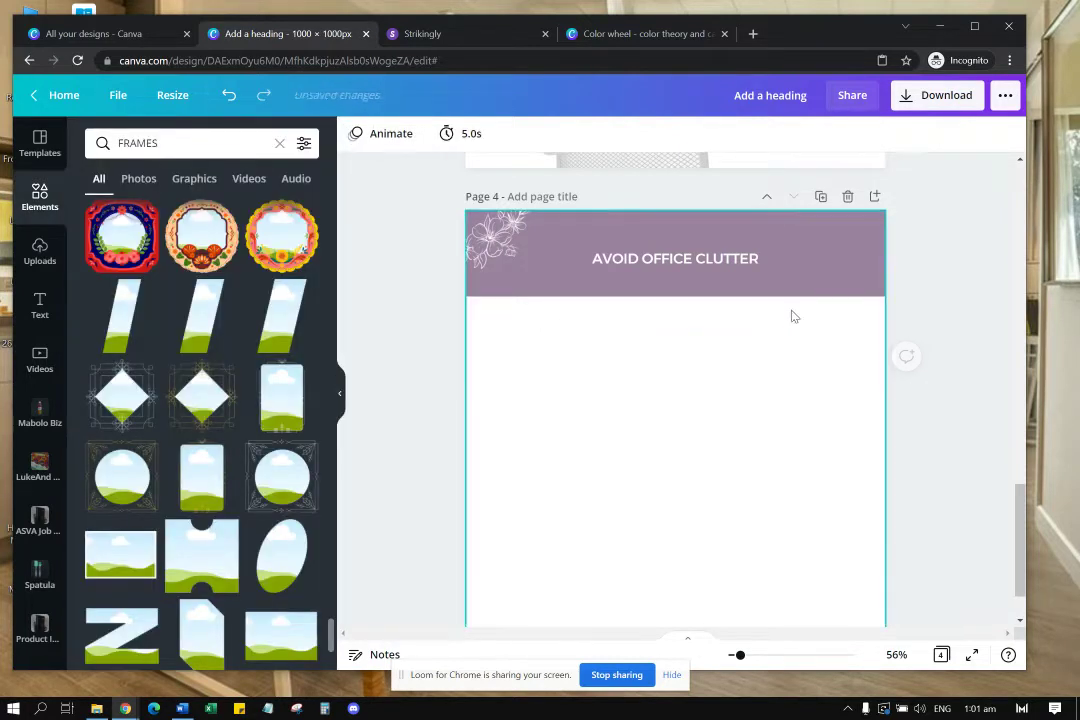
Step: Look further down the "FRAMES" results for a simple bordered photo frame that suits page 4
scroll(229, 420, "down", 5)
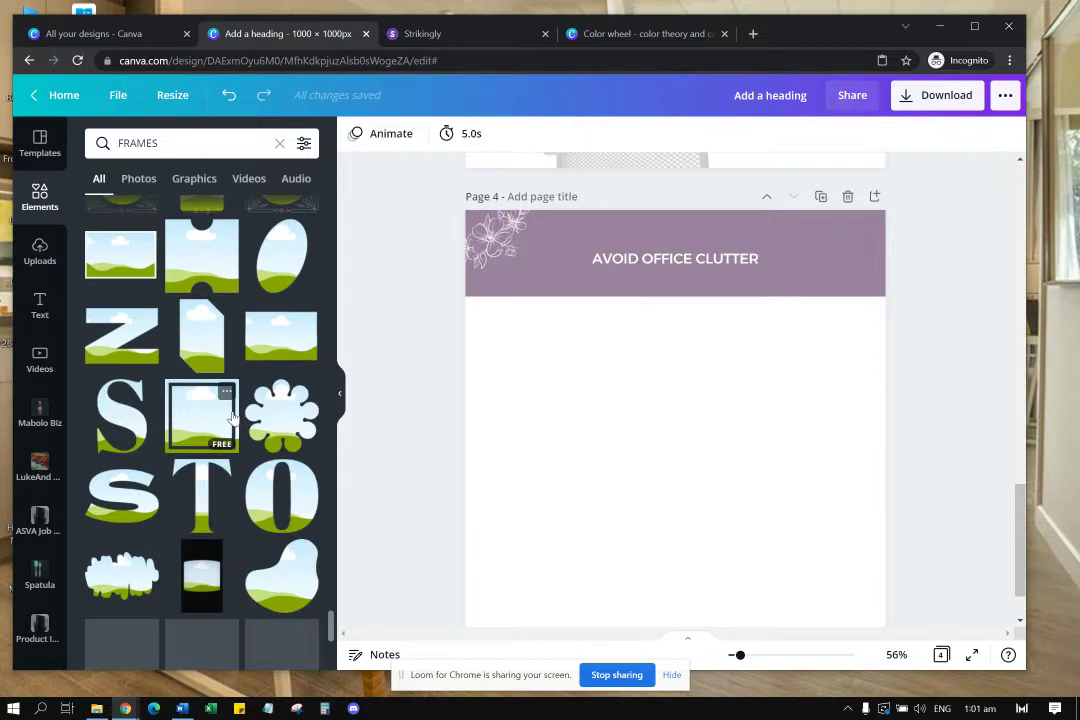
scroll(229, 418, "down", 5)
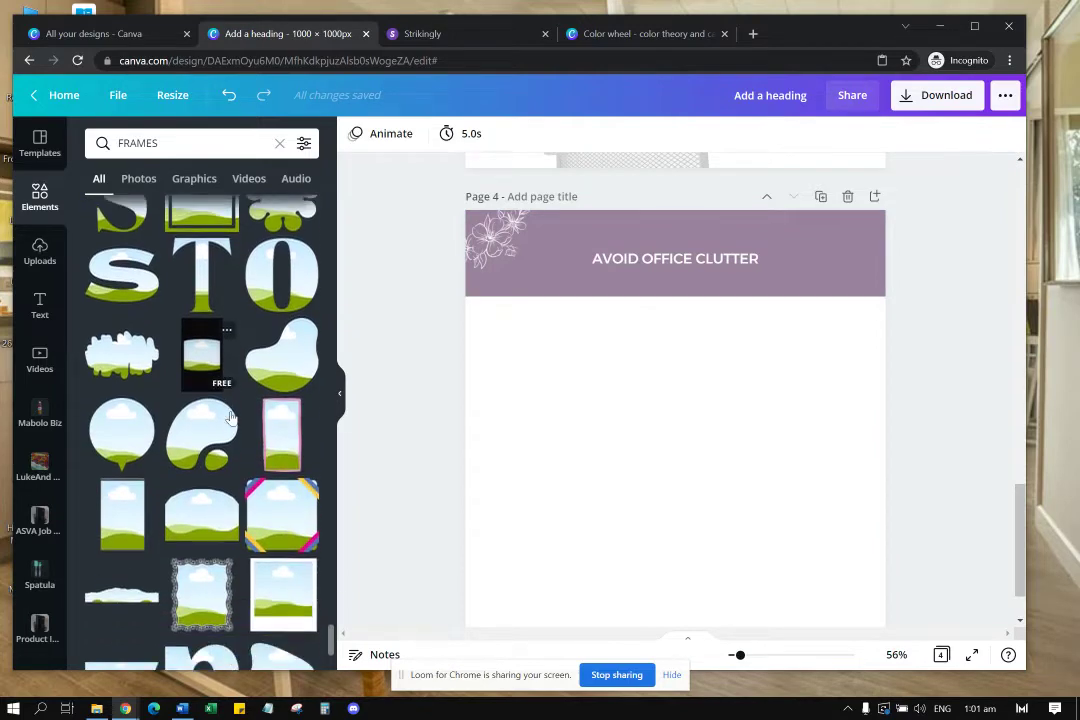
scroll(229, 413, "down", 3)
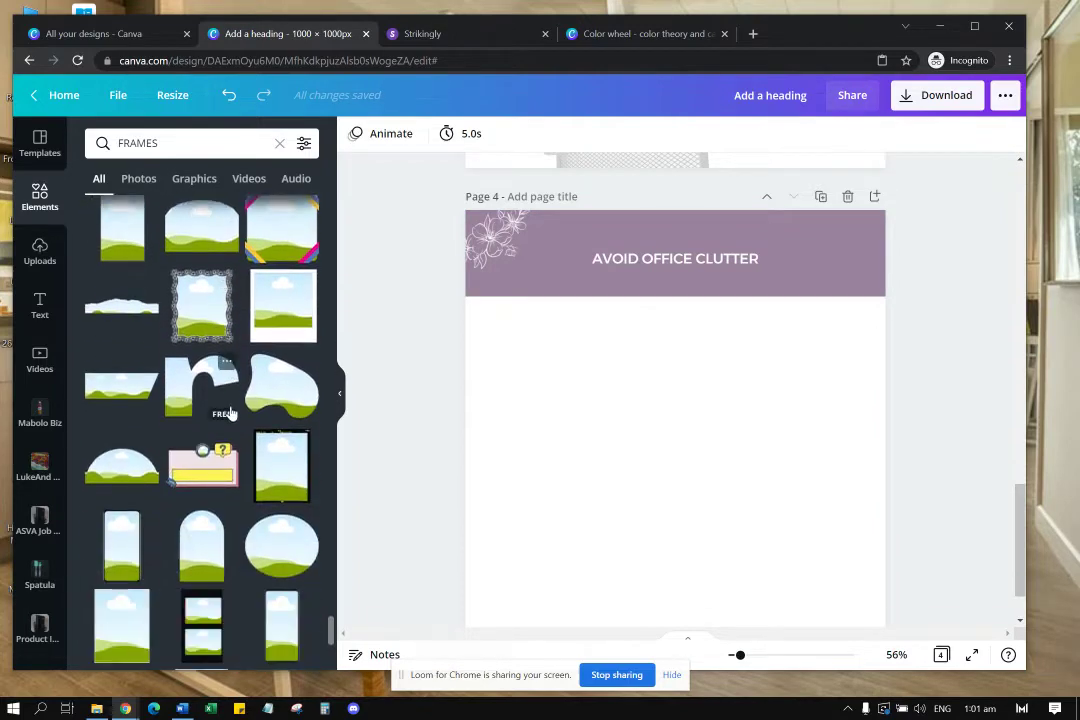
scroll(229, 413, "down", 3)
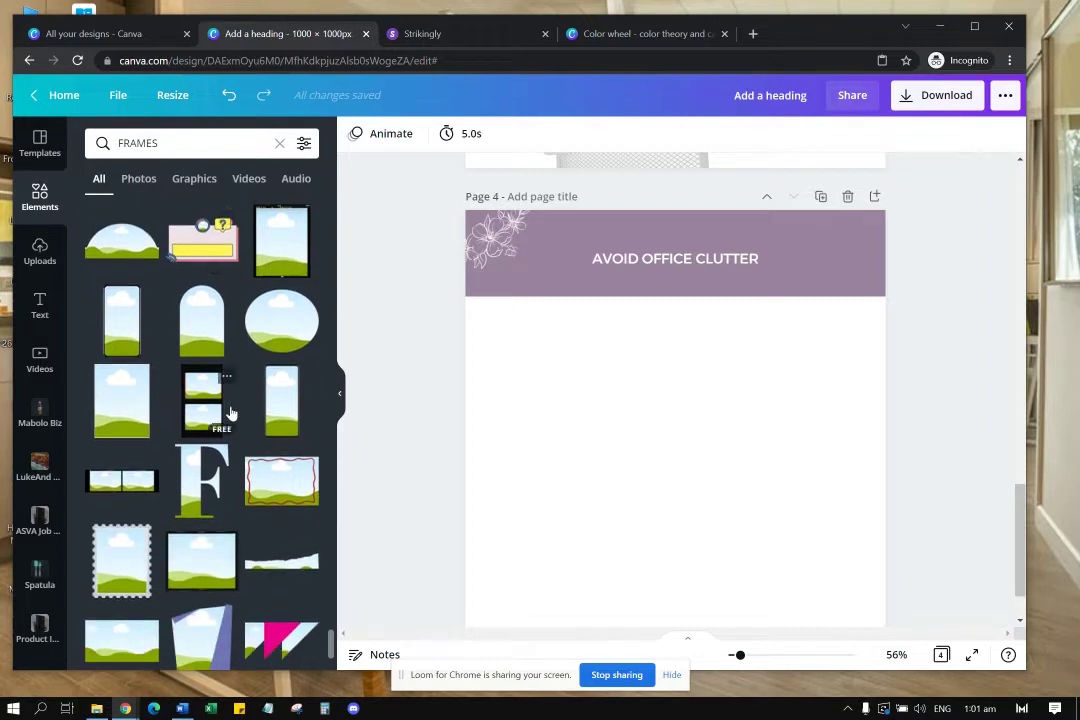
scroll(180, 466, "down", 2)
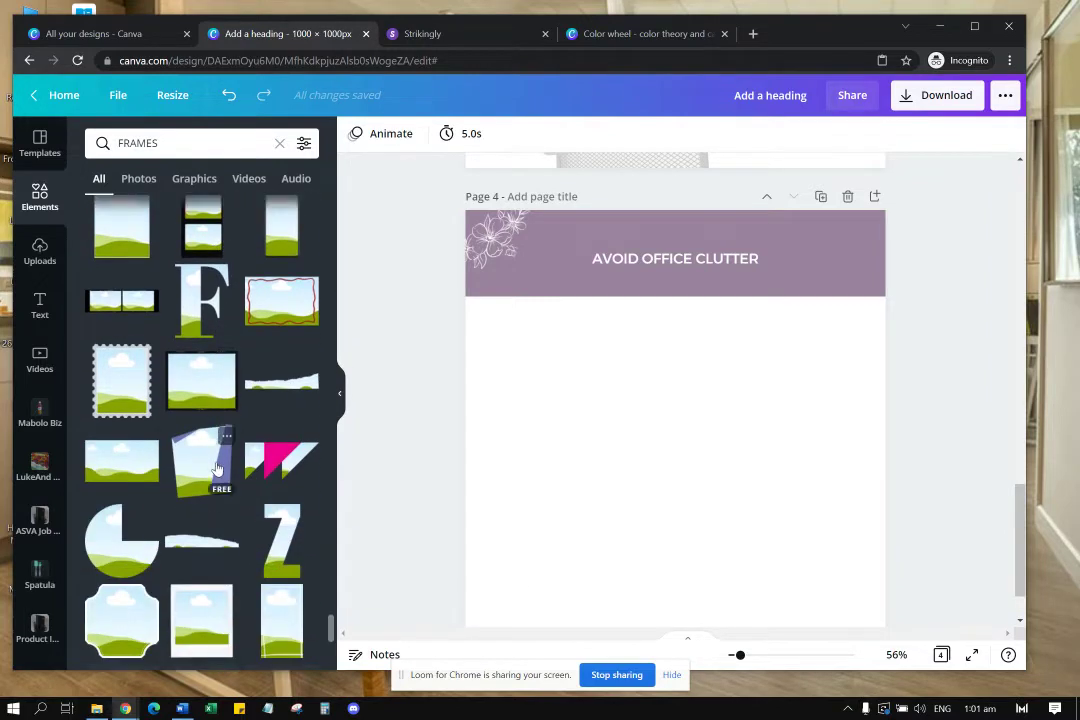
scroll(145, 462, "down", 3)
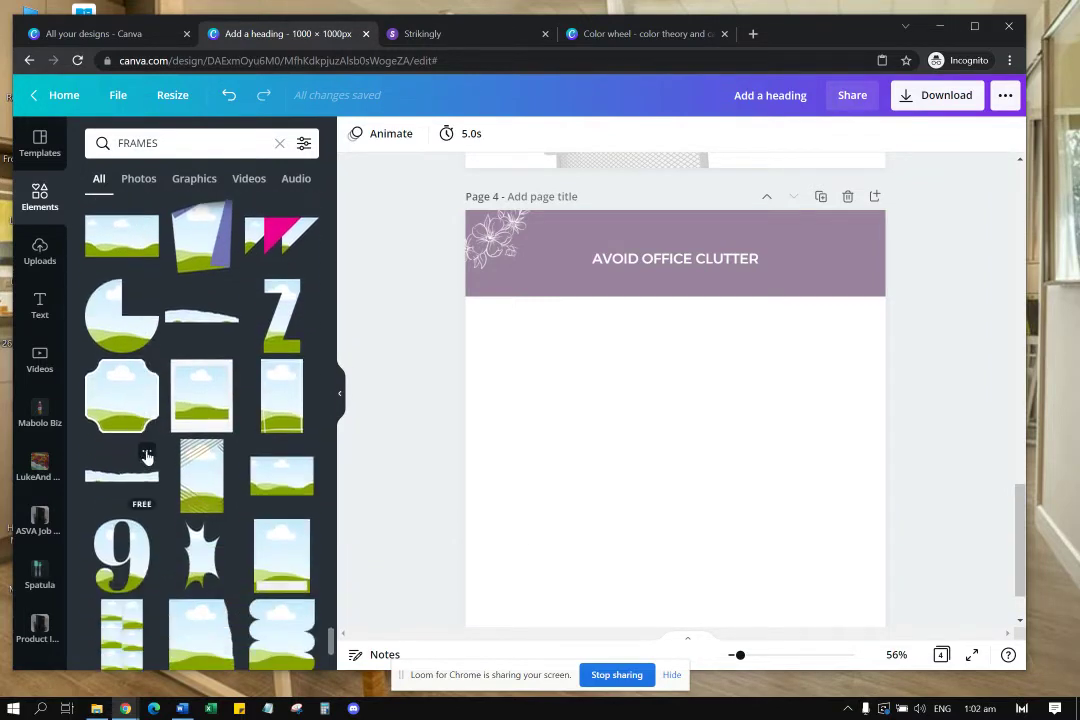
scroll(145, 462, "down", 3)
scroll(147, 457, "down", 7)
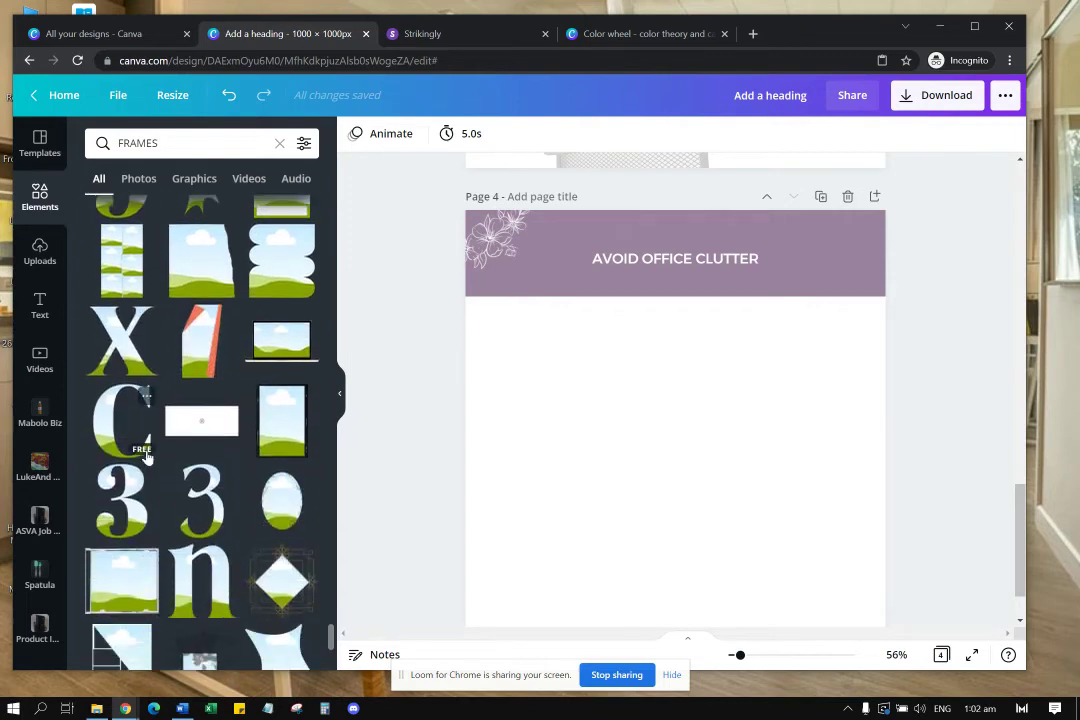
scroll(145, 459, "down", 5)
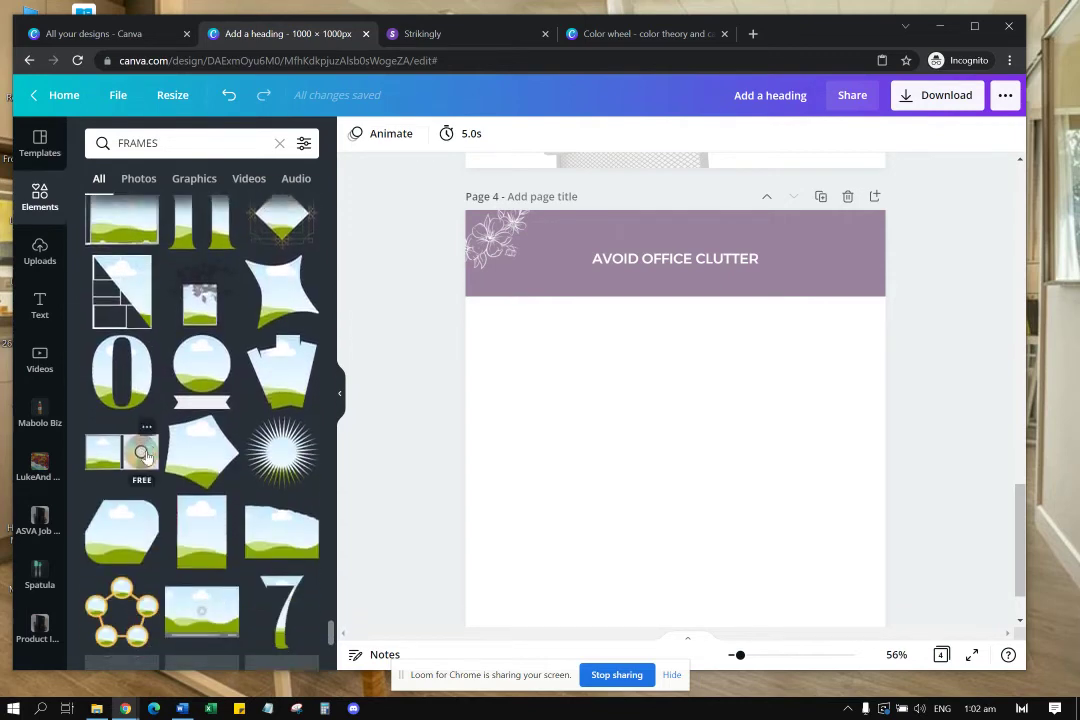
scroll(145, 457, "up", 5)
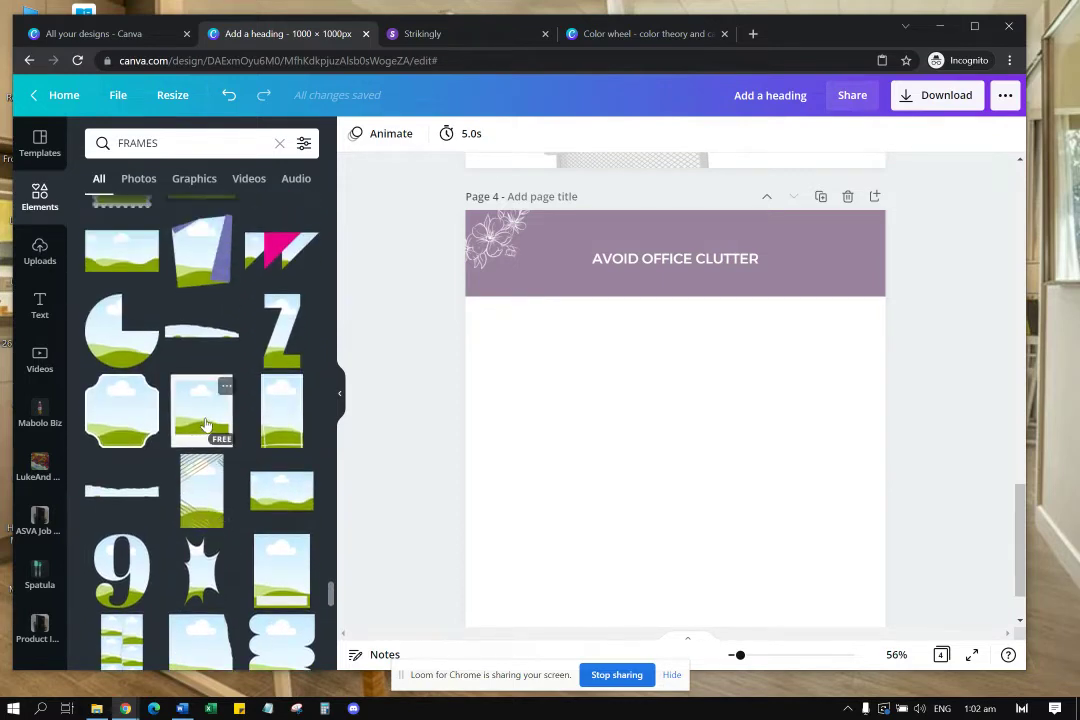
Step: Try a white Polaroid-style photo frame on page 4, and delete the frame
left_click(205, 425)
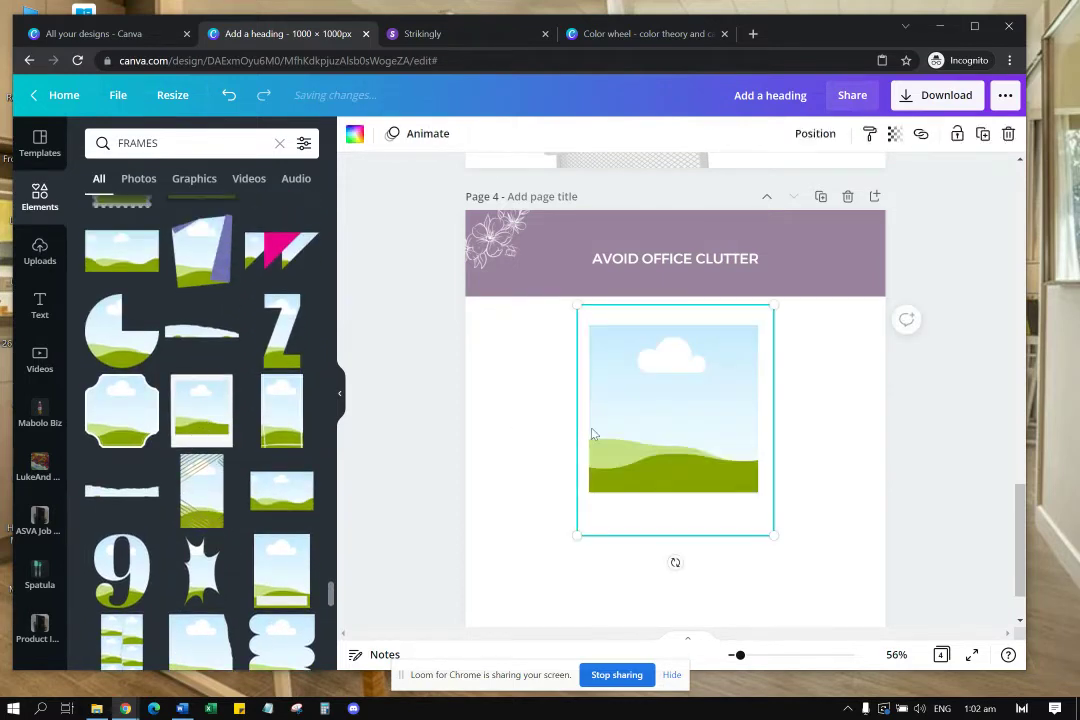
key("Delete")
left_click(765, 495)
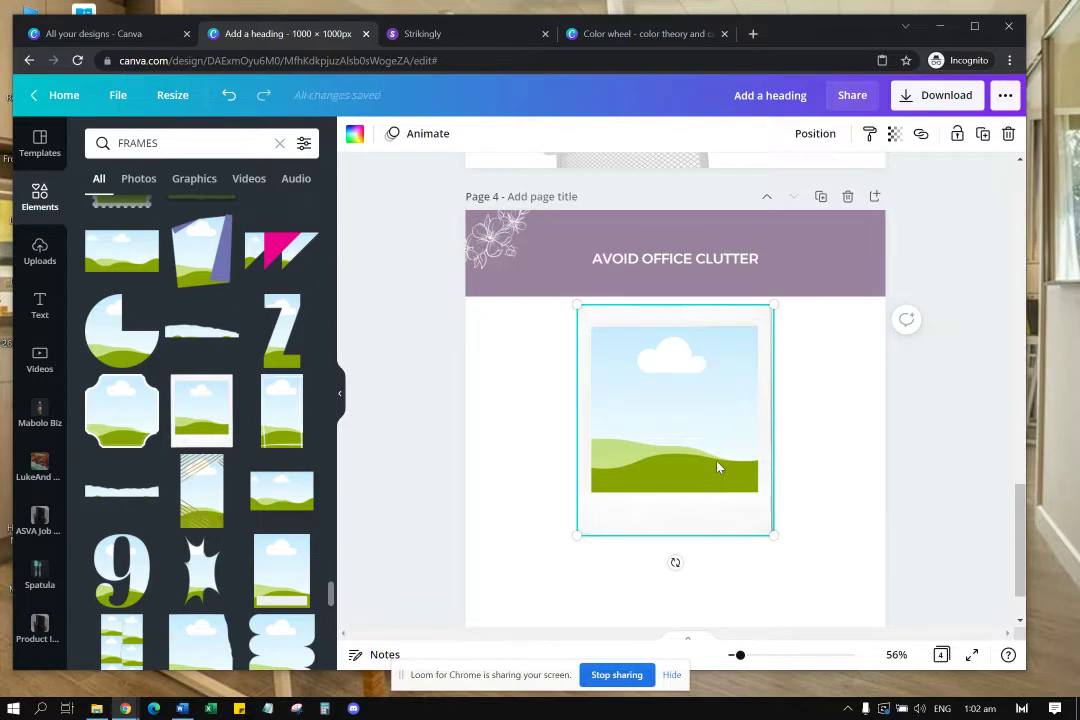
key("Delete")
Step: Try another Polaroid-style frame with a side shadow on page 4 in the header's purple, and delete the frame
scroll(252, 502, "up", 3)
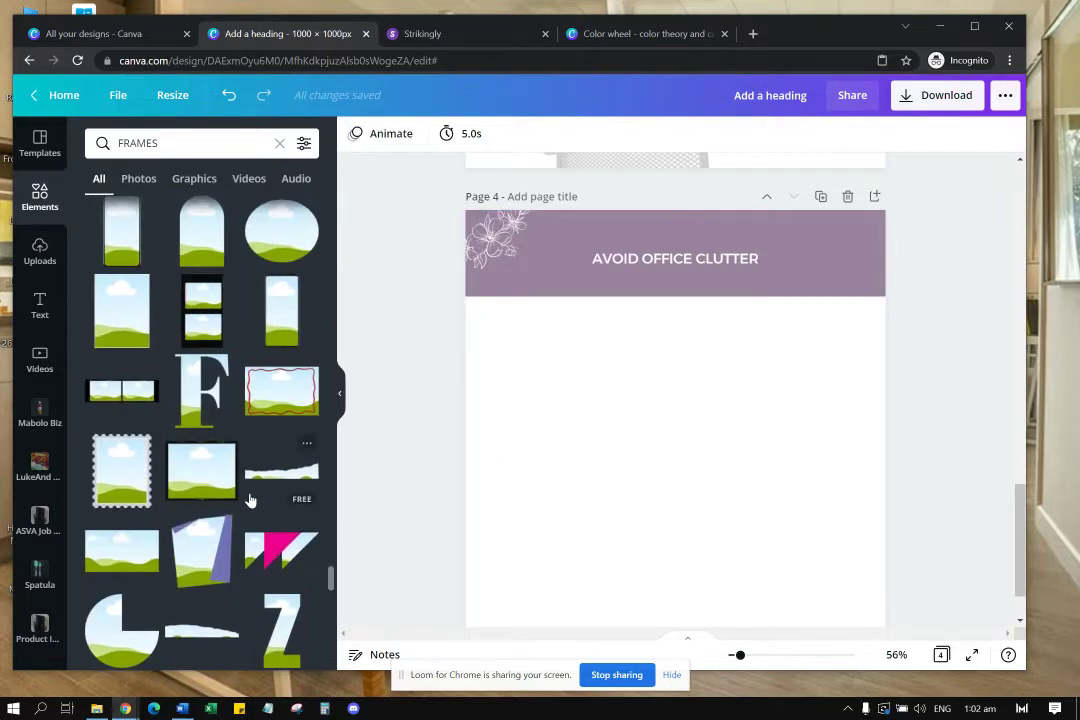
scroll(250, 501, "up", 3)
scroll(192, 513, "up", 1)
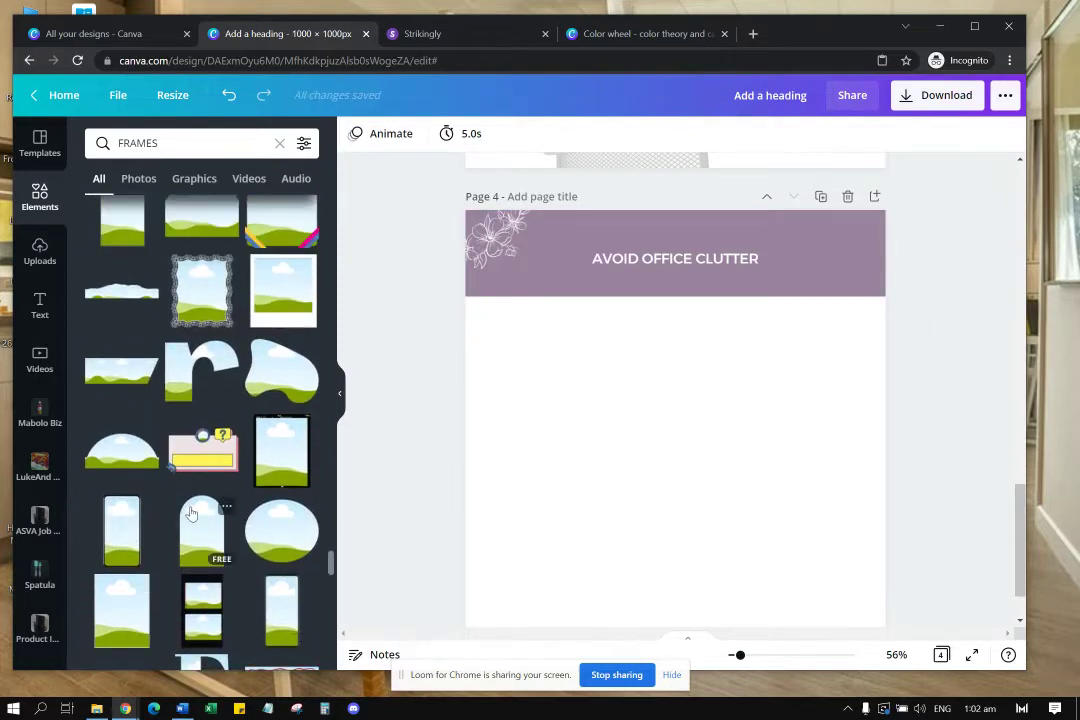
scroll(200, 513, "up", 3)
left_click(294, 513)
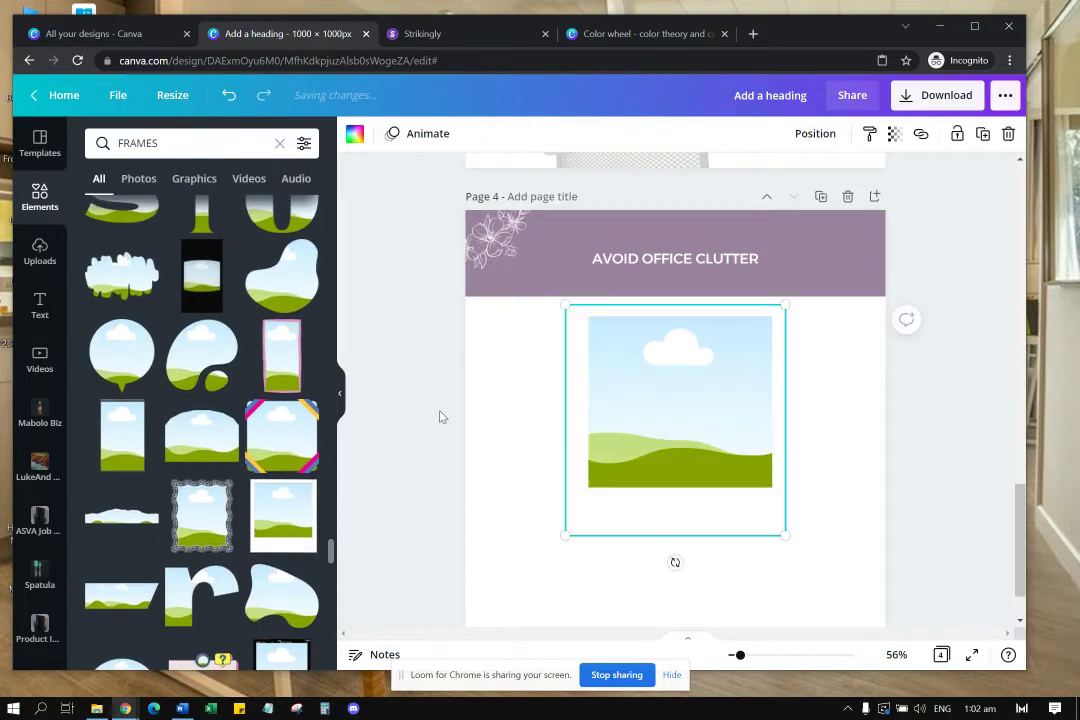
left_click(354, 133)
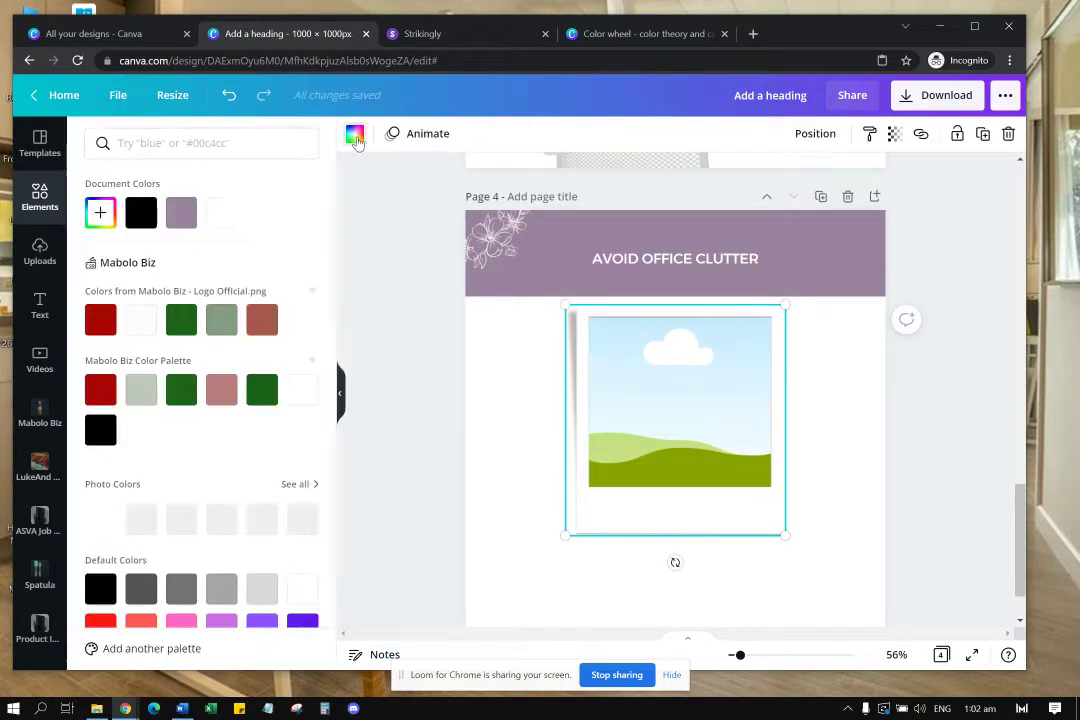
left_click(183, 213)
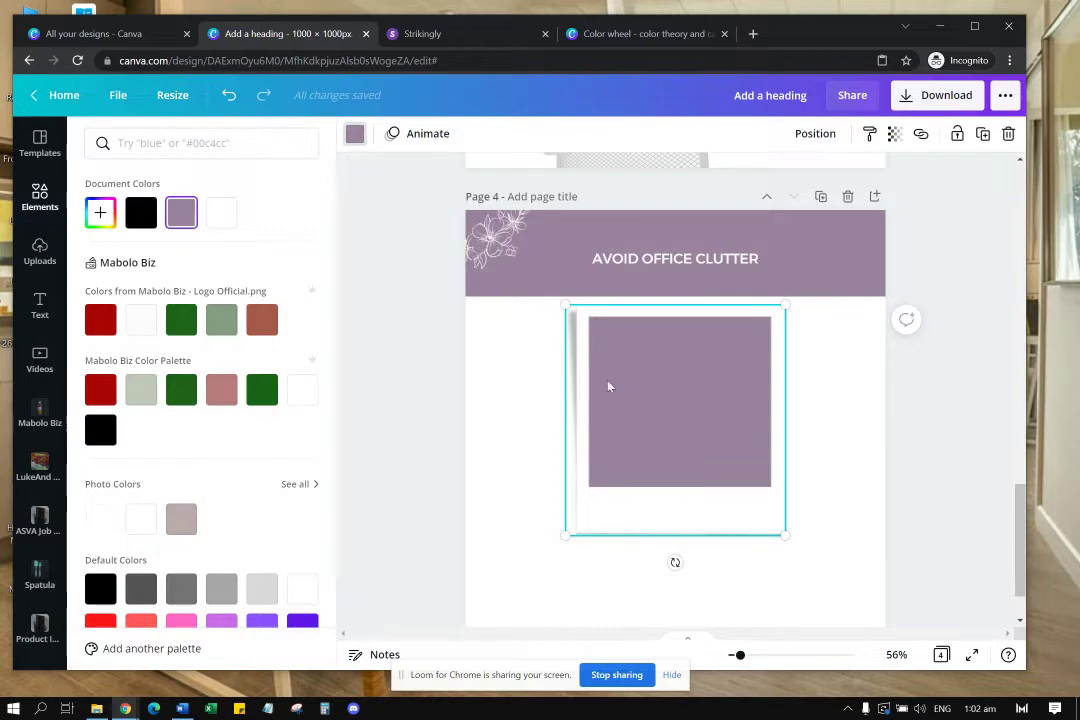
key("Delete")
Step: Try a landscape frame with a soft shadow on page 4 in the header's purple, and delete the frame
scroll(226, 386, "up", 3)
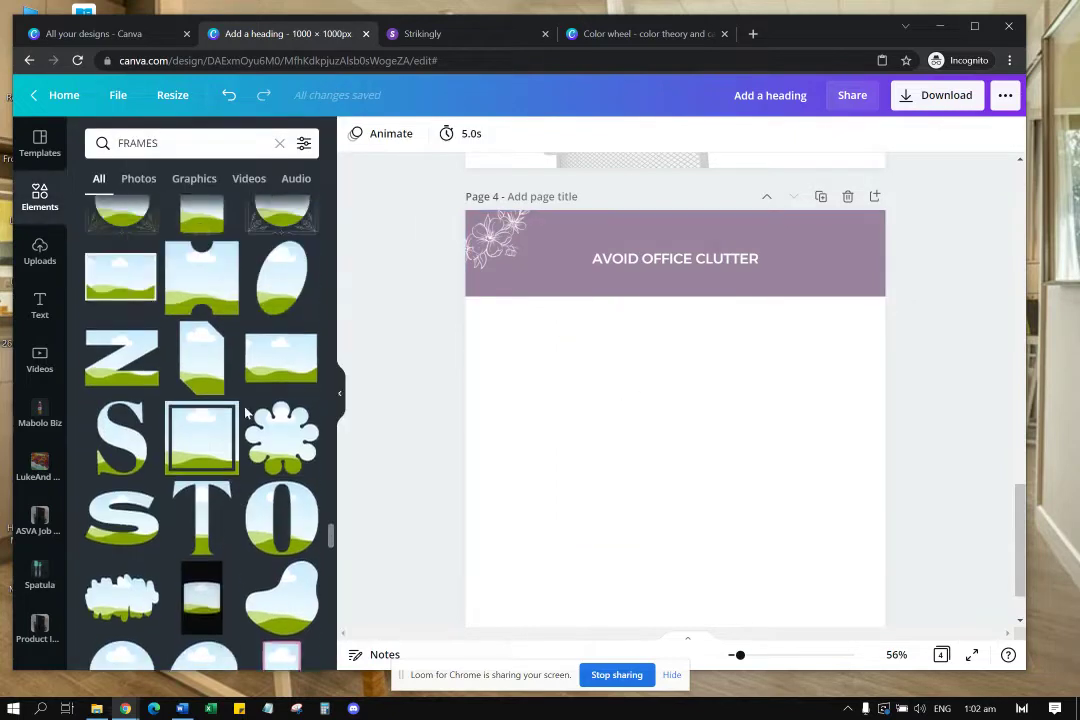
left_click(275, 335)
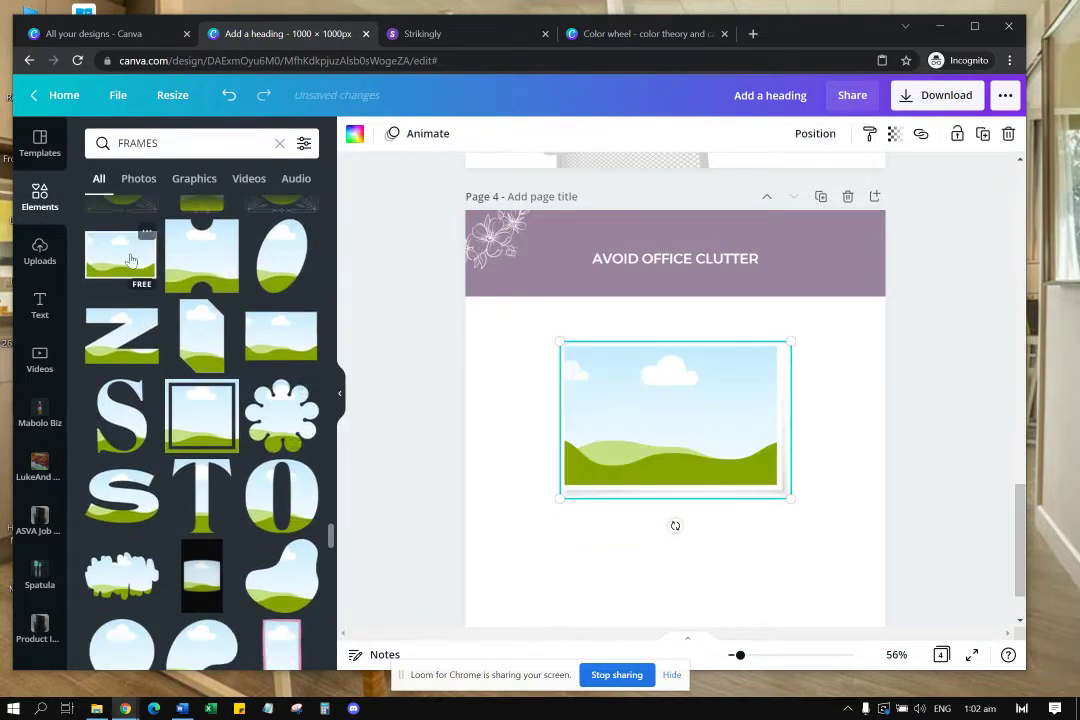
left_click(354, 135)
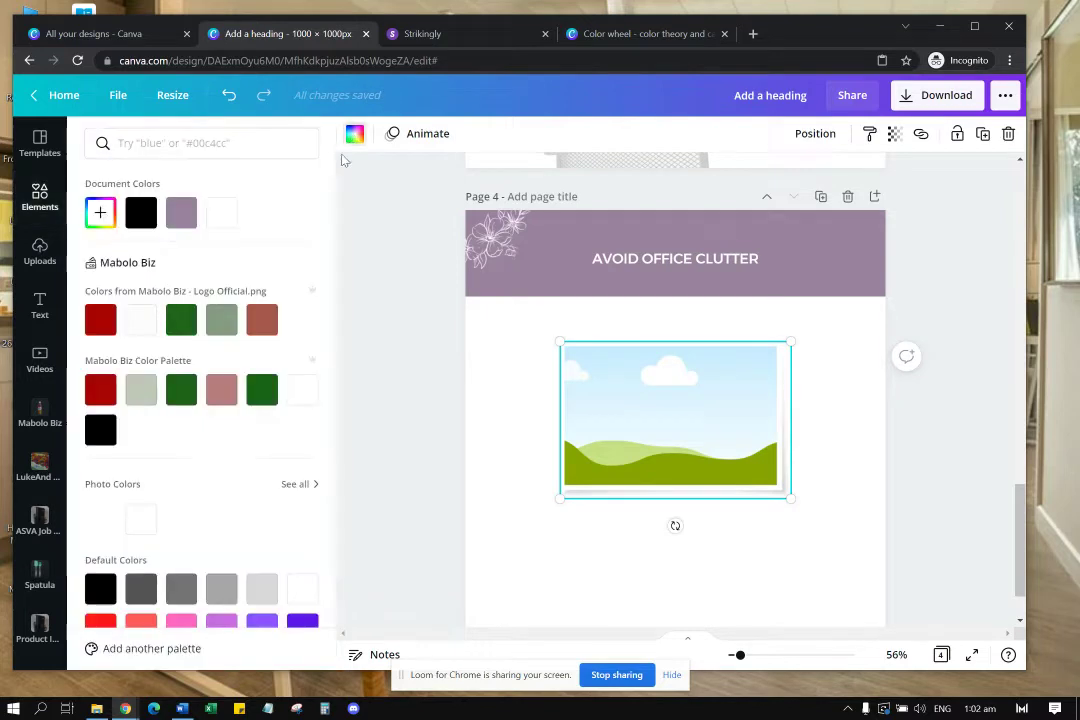
left_click(190, 222)
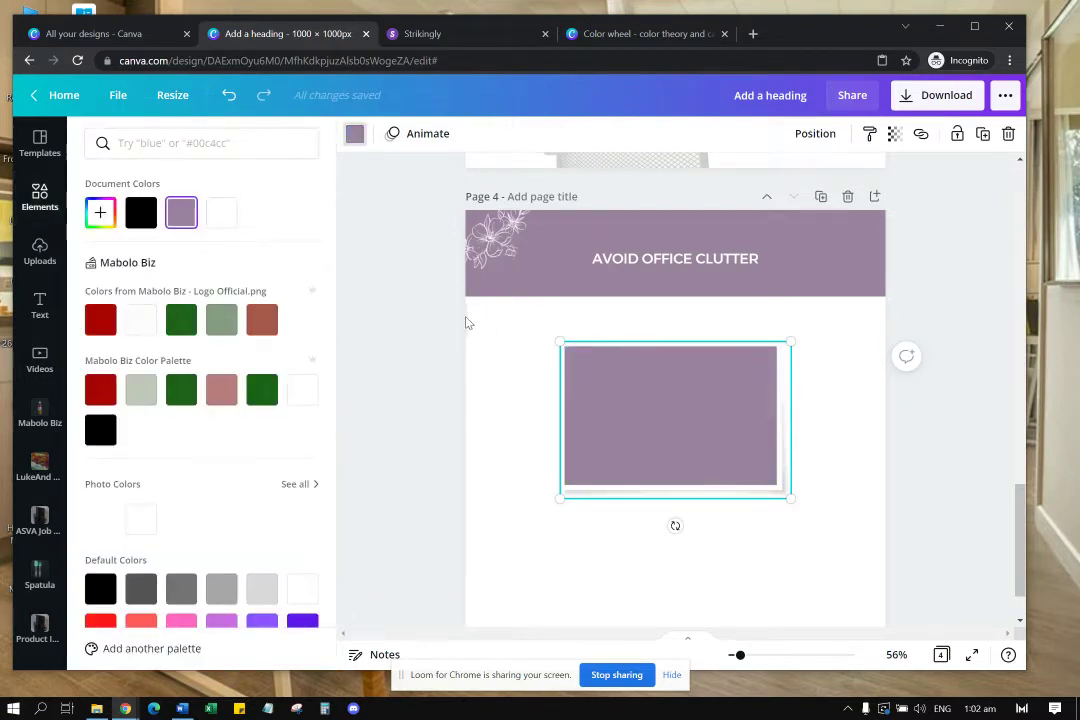
key("Delete")
Step: Look back through the earlier frame results and examine the details of the rounded-corner square frame with border
scroll(229, 354, "down", 5)
scroll(233, 360, "up", 3)
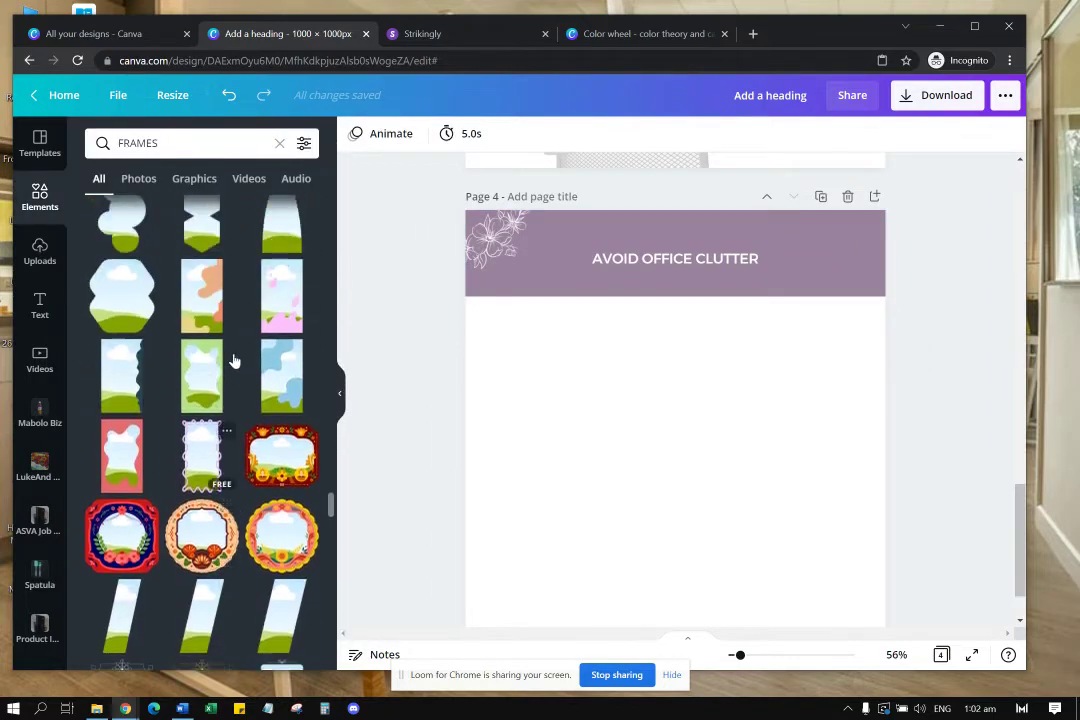
scroll(233, 360, "up", 10)
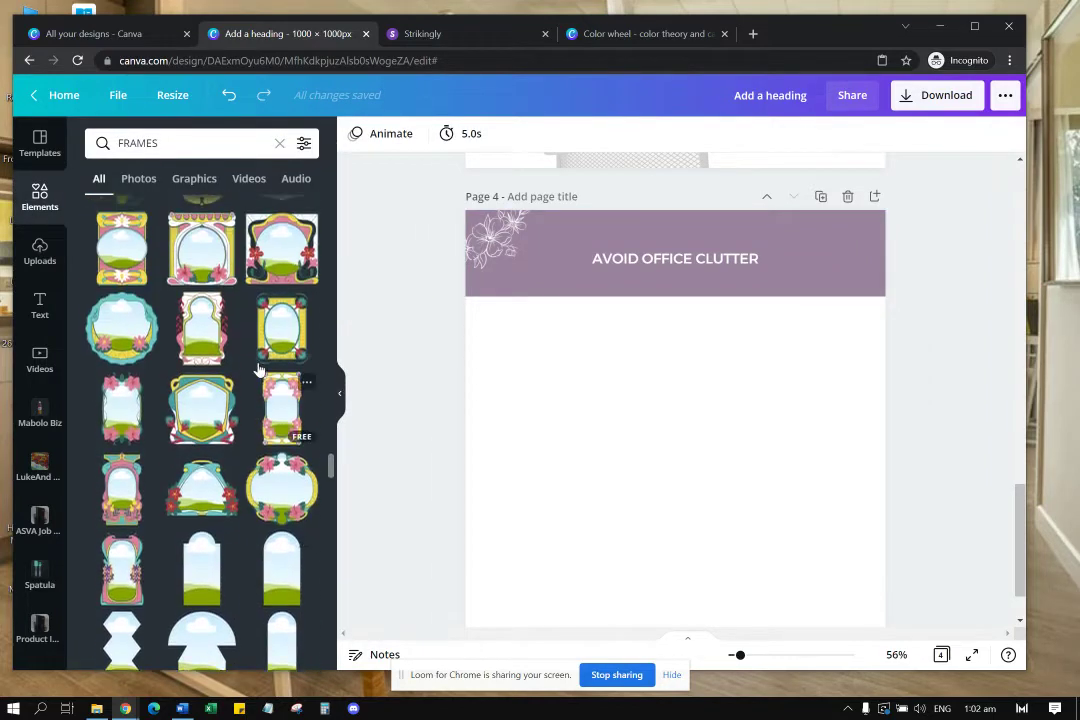
scroll(275, 410, "up", 4)
left_click_drag(330, 450, 333, 234)
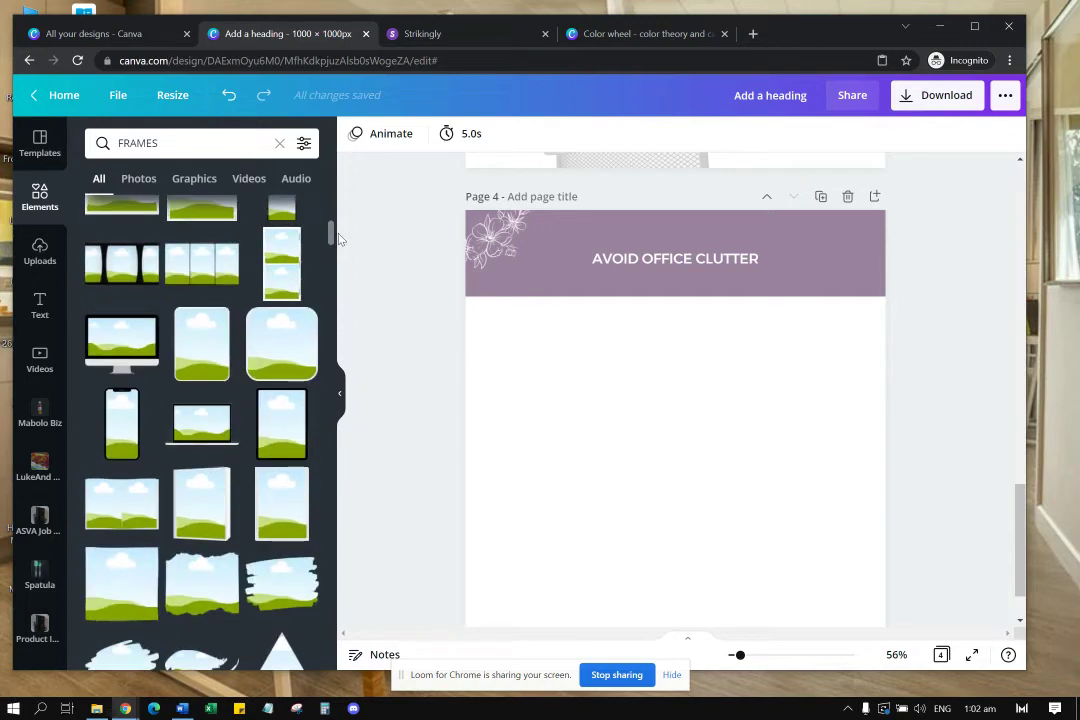
left_click(307, 321)
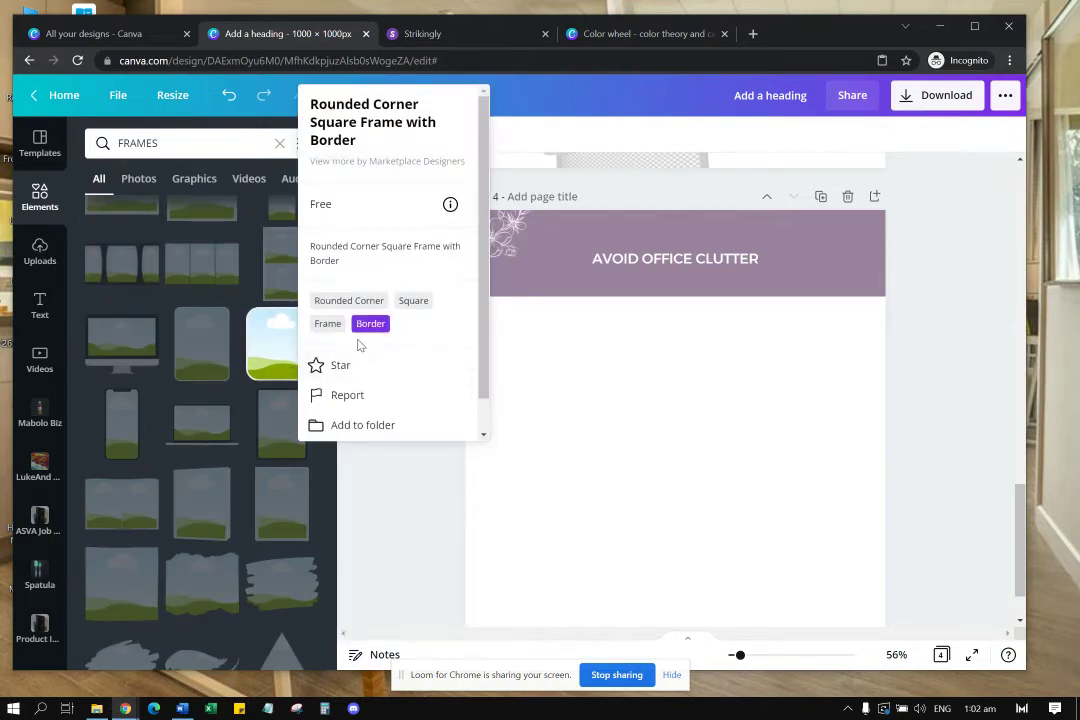
scroll(385, 380, "down", 1)
left_click(377, 476)
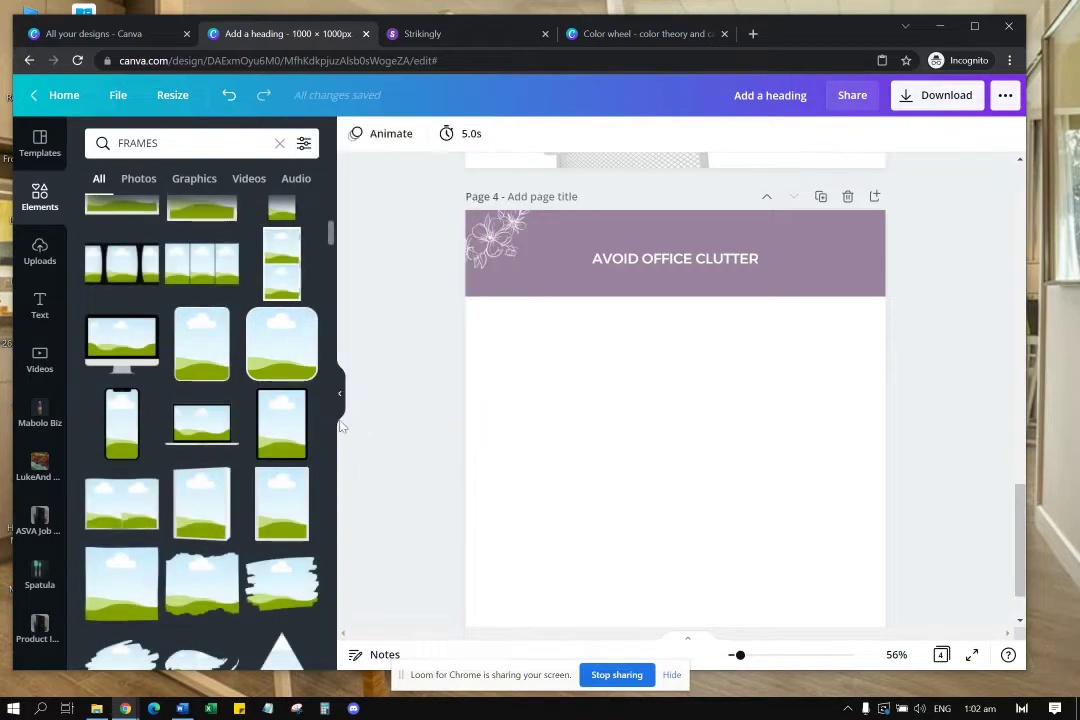
scroll(288, 362, "up", 1)
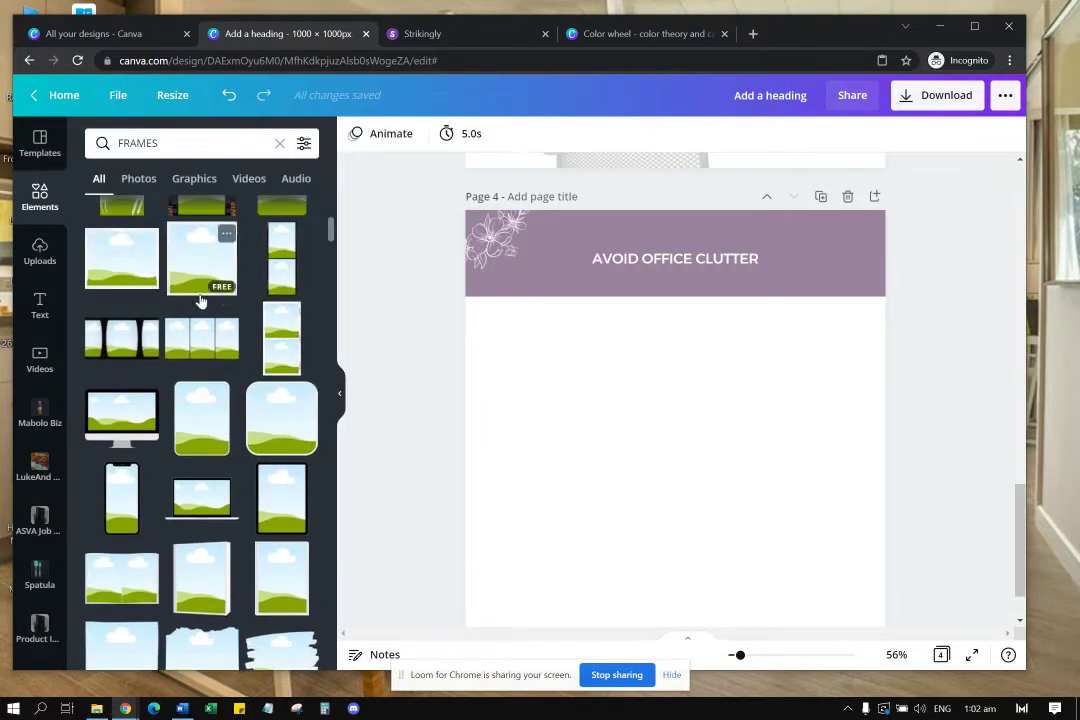
Step: Add the rounded-corner square frame with border to page 4, shrink it and tilt it slightly counterclockwise
left_click(301, 430)
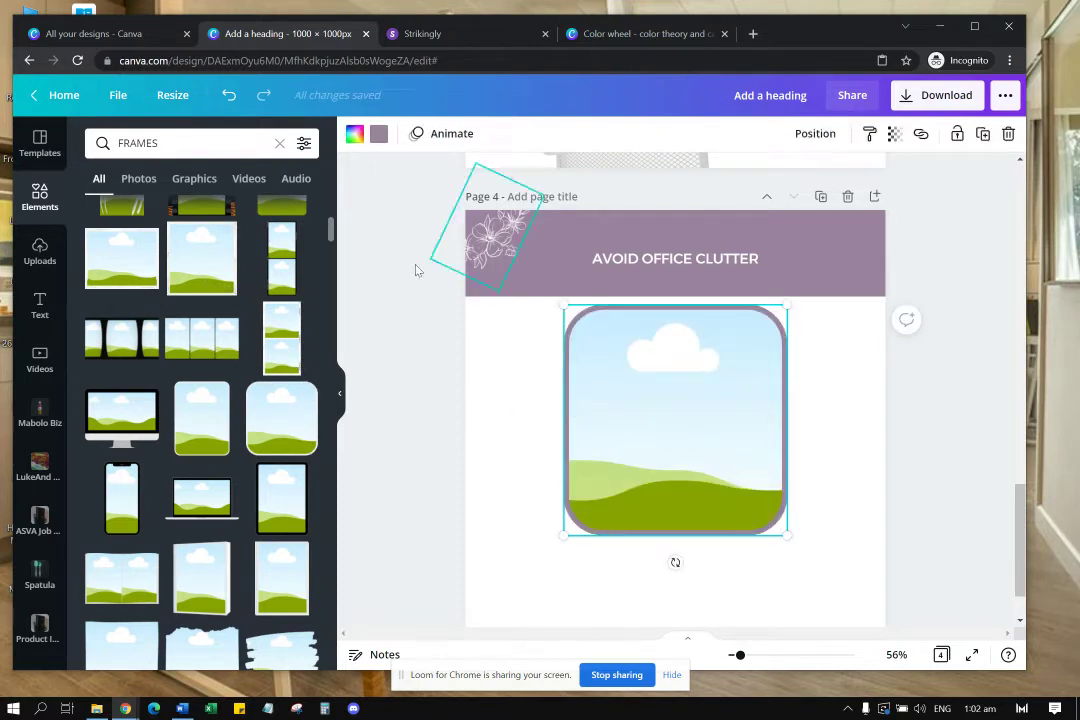
left_click(378, 135)
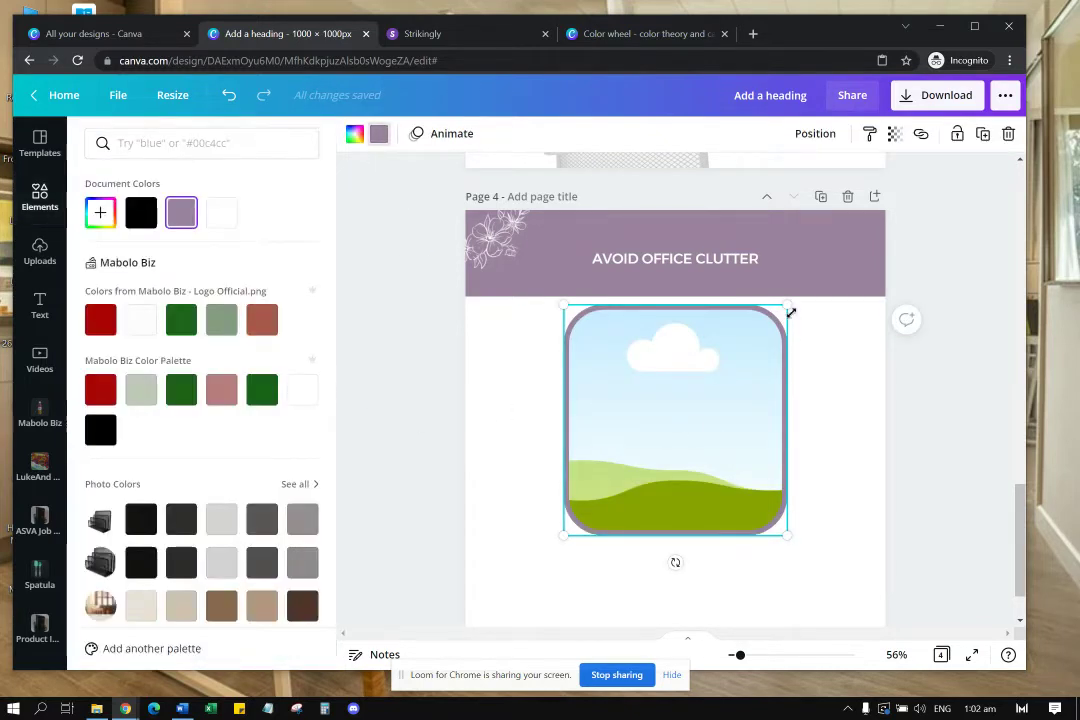
left_click_drag(790, 313, 733, 362)
left_click_drag(651, 562, 678, 556)
left_click_drag(663, 516, 633, 496)
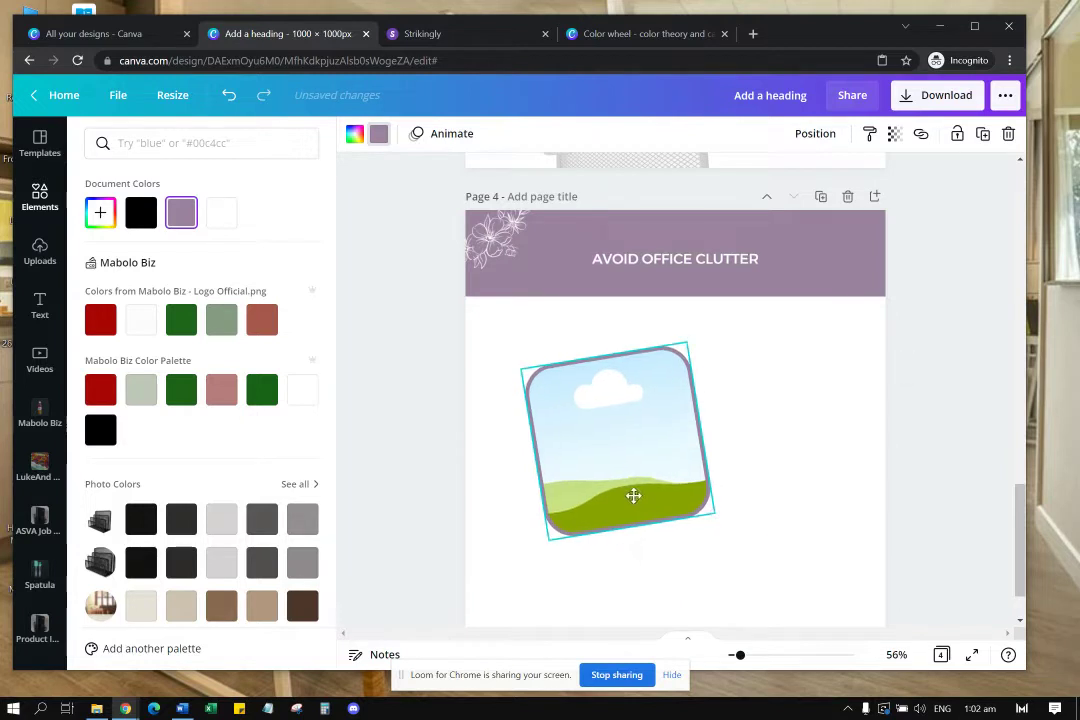
Step: Resize the tilted frame to about half the page width, place it left of centre below the header, and keep its border purple
left_click_drag(687, 343, 786, 299)
left_click_drag(707, 378, 696, 413)
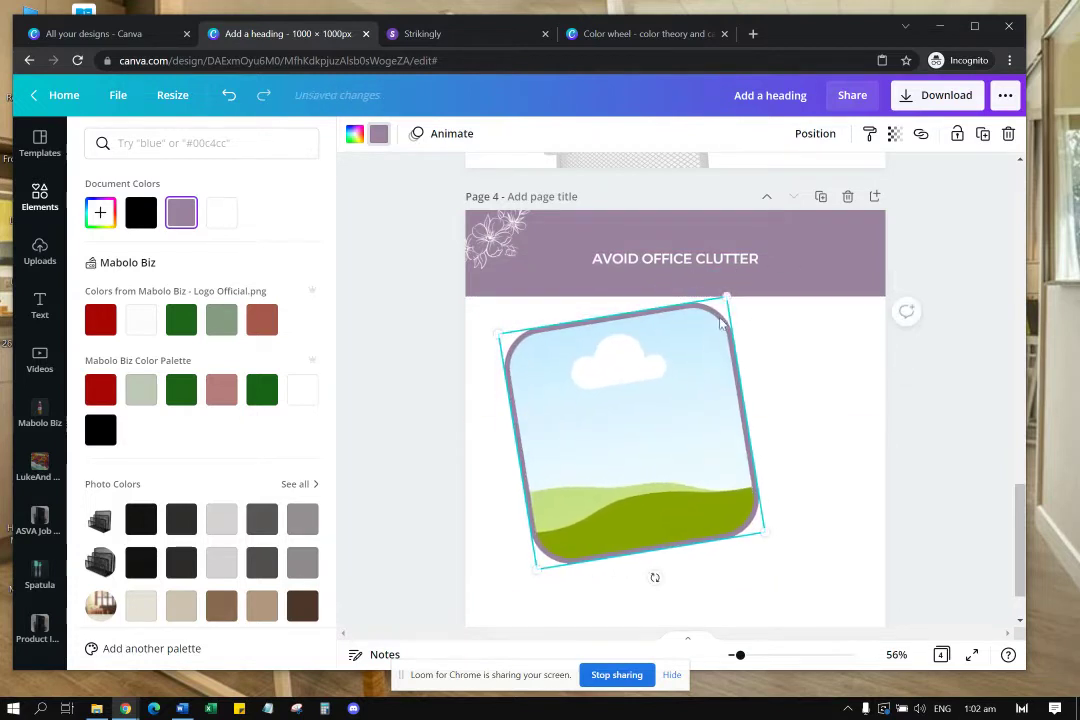
left_click_drag(727, 297, 688, 354)
left_click_drag(639, 432, 640, 409)
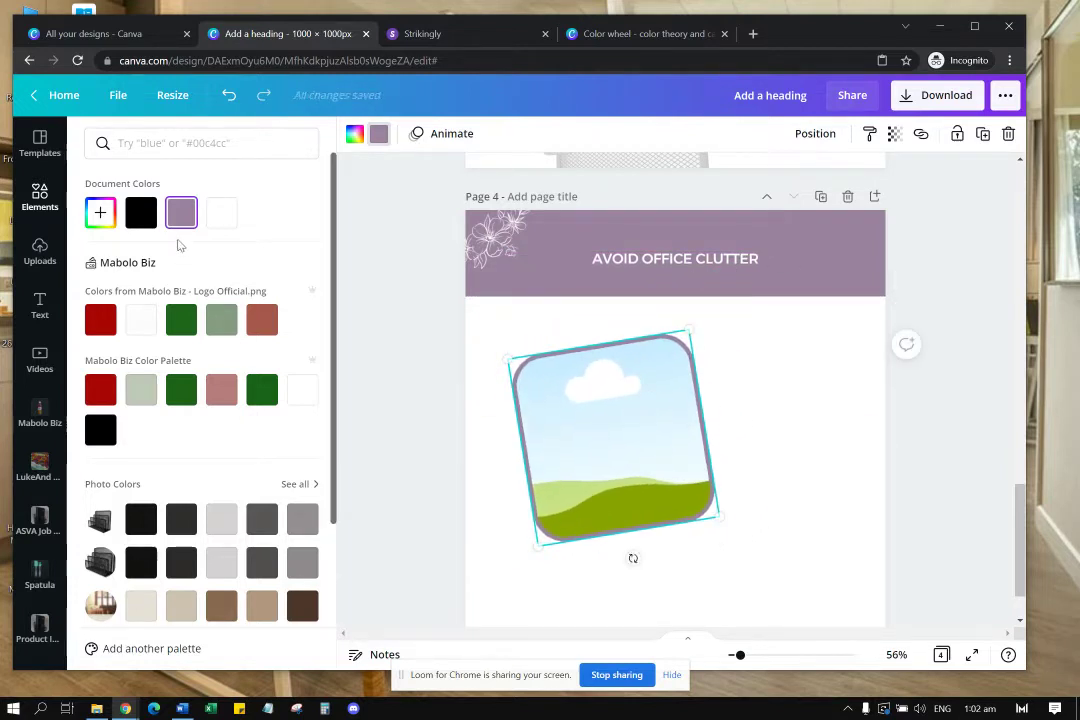
left_click(182, 223)
Step: Duplicate the tilted frame, tilt the copy clockwise and place it at the page's lower right, overlapping the first frame
key("ctrl+d")
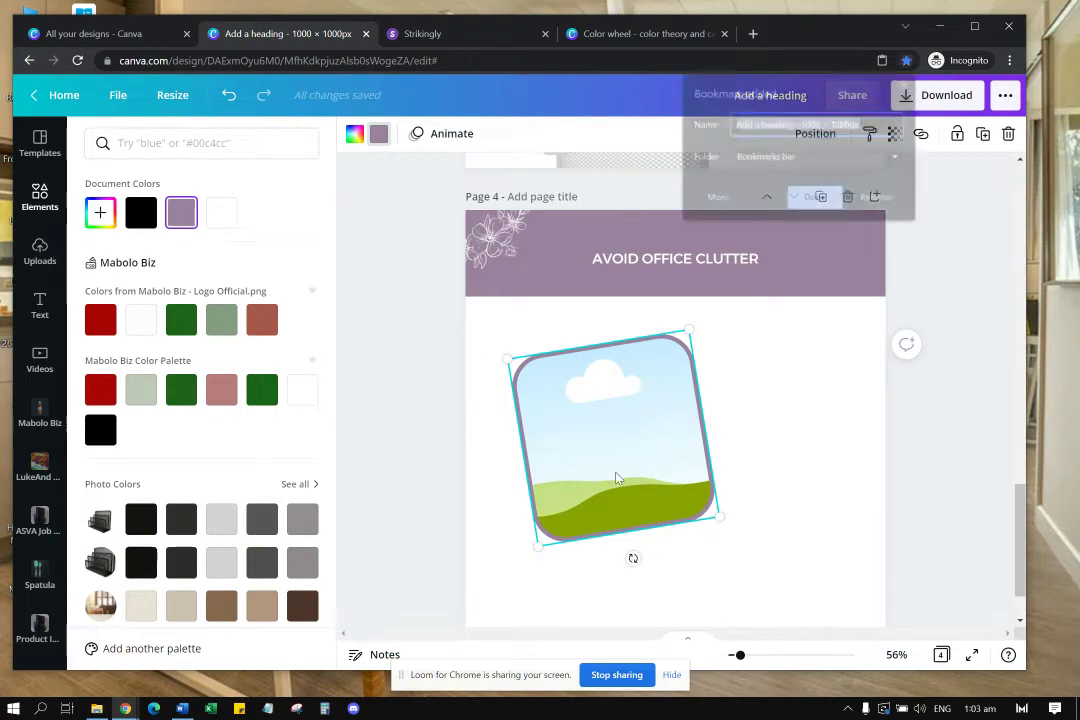
right_click(611, 456)
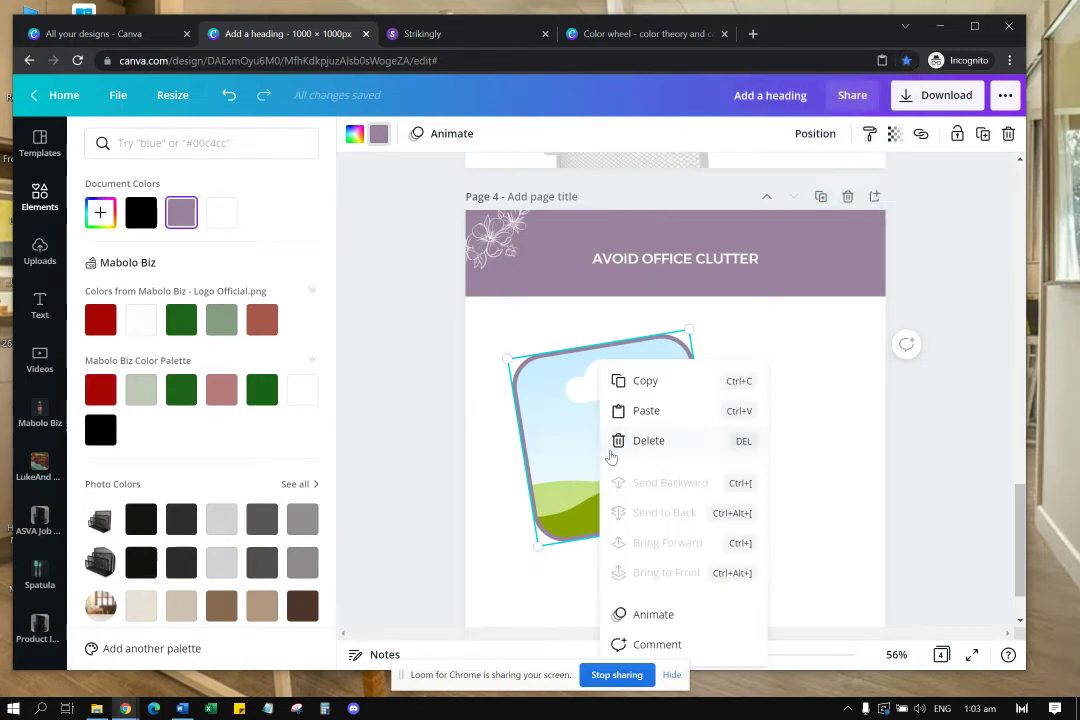
left_click(646, 411)
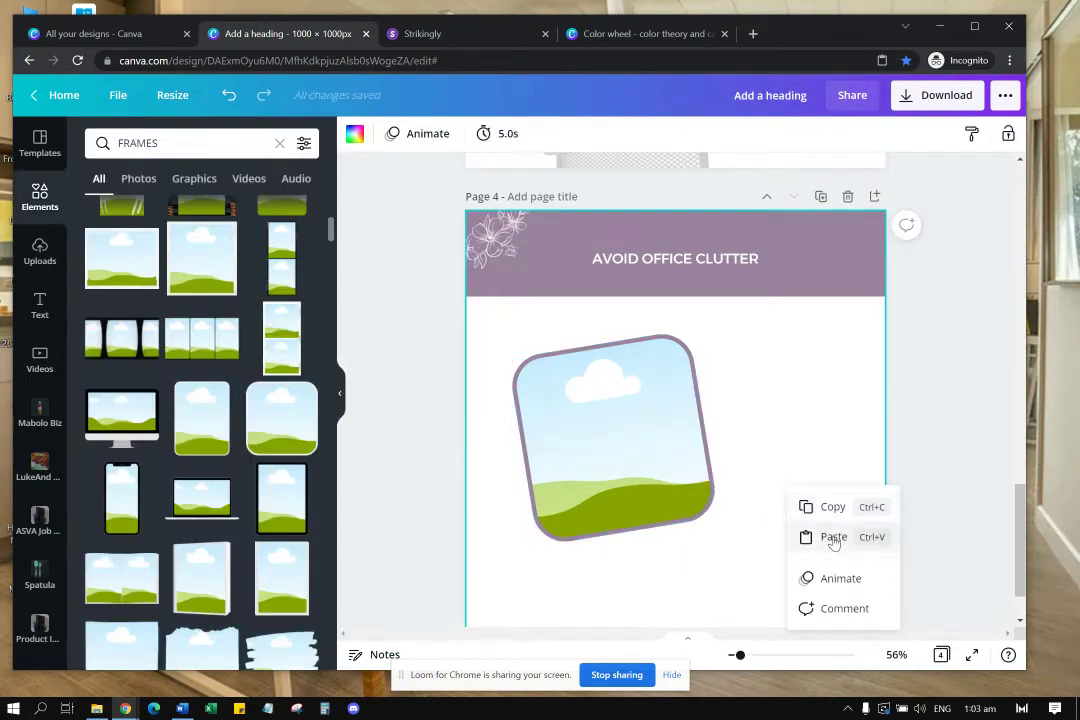
left_click(819, 550)
left_click_drag(704, 410, 817, 454)
left_click_drag(759, 598, 720, 598)
left_click_drag(736, 531, 747, 549)
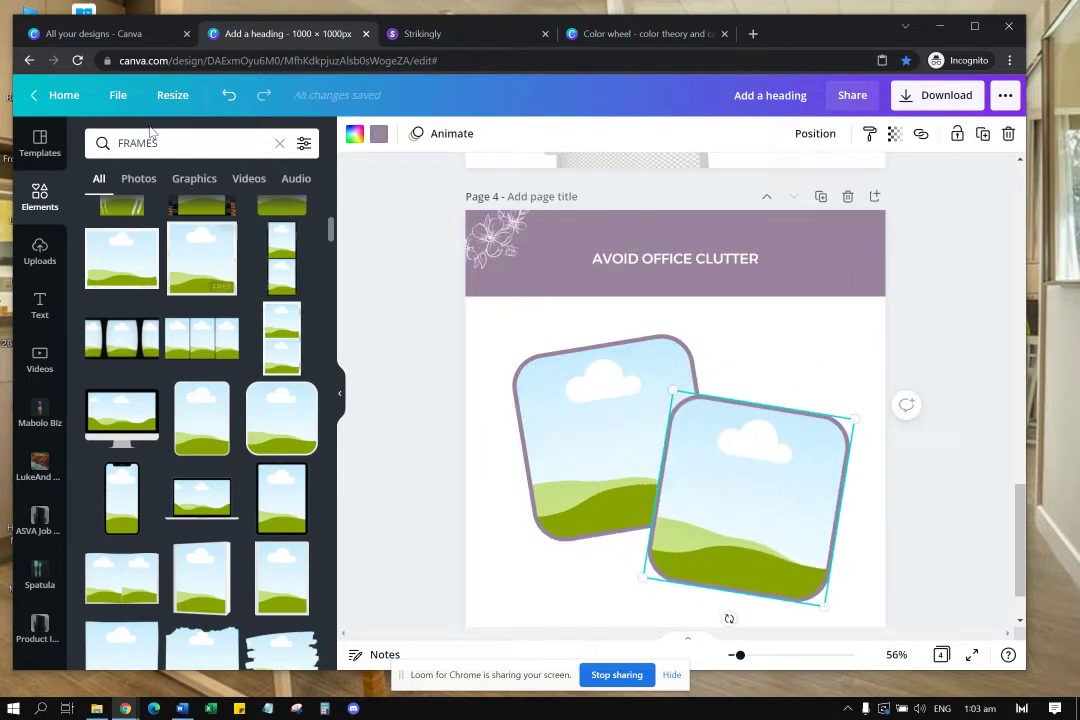
Step: Search the elements for ARROW and add the thick white arrow that curves down to the left to page 4
left_click(103, 145)
type("ARROW")
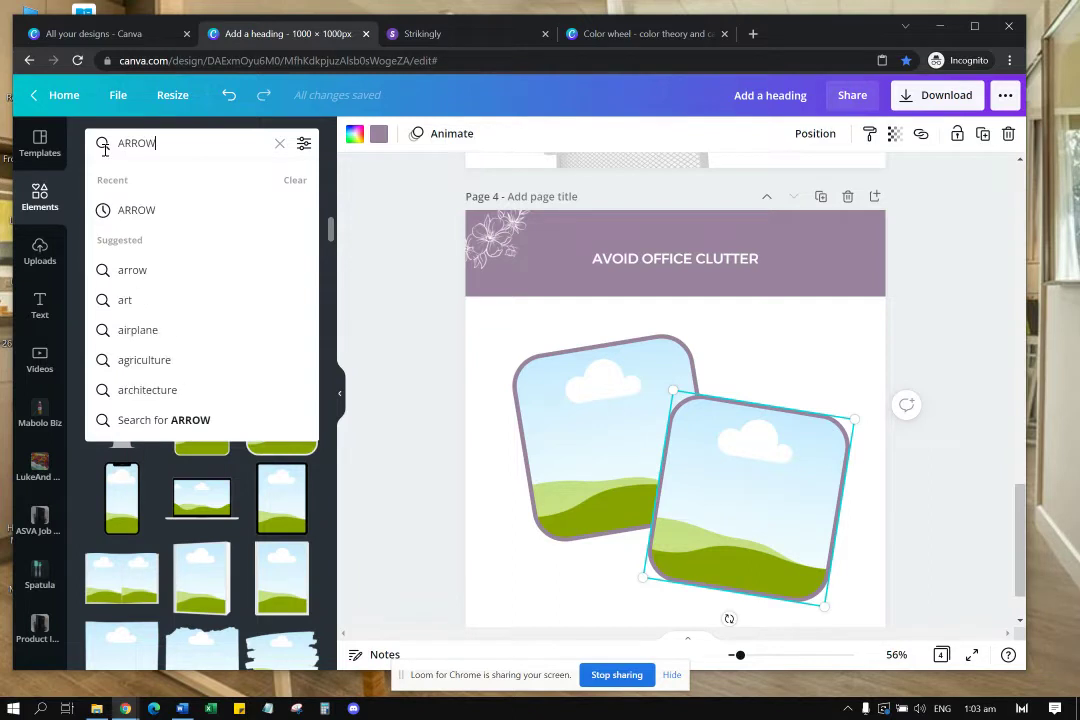
key("Return")
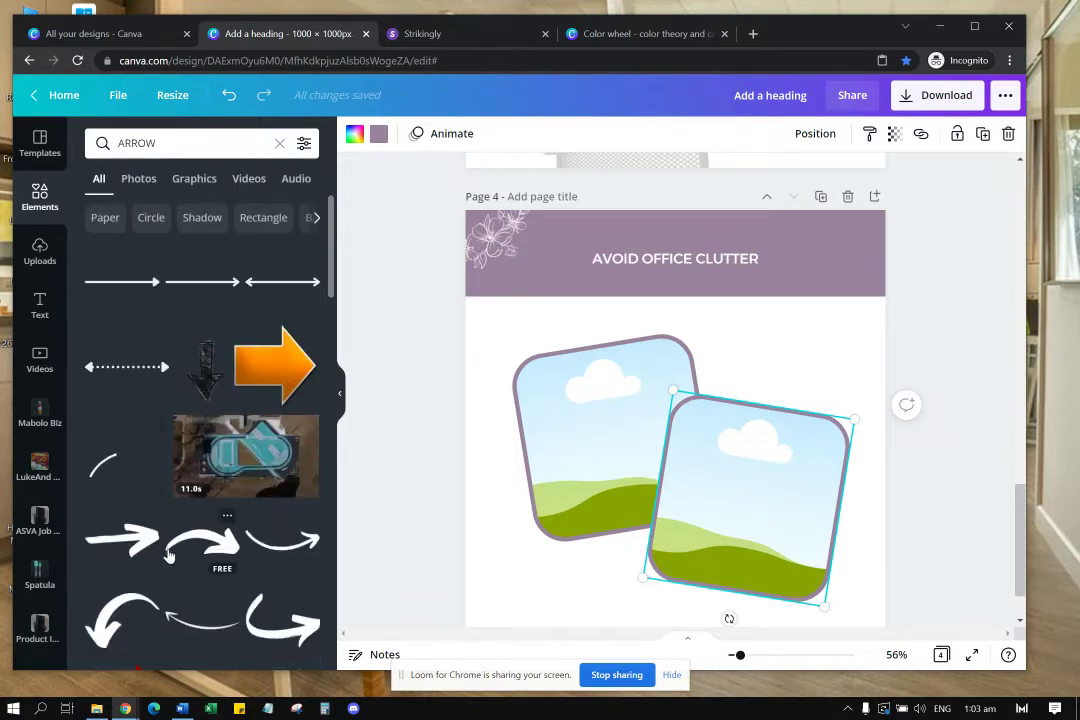
scroll(170, 545, "down", 3)
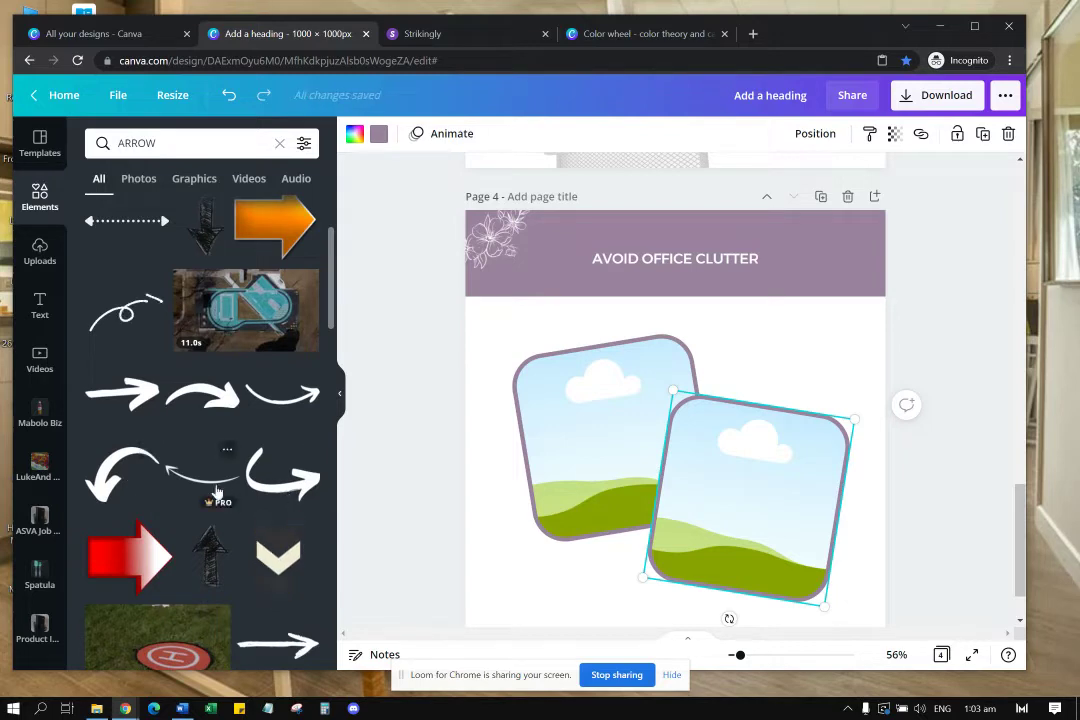
left_click(124, 471)
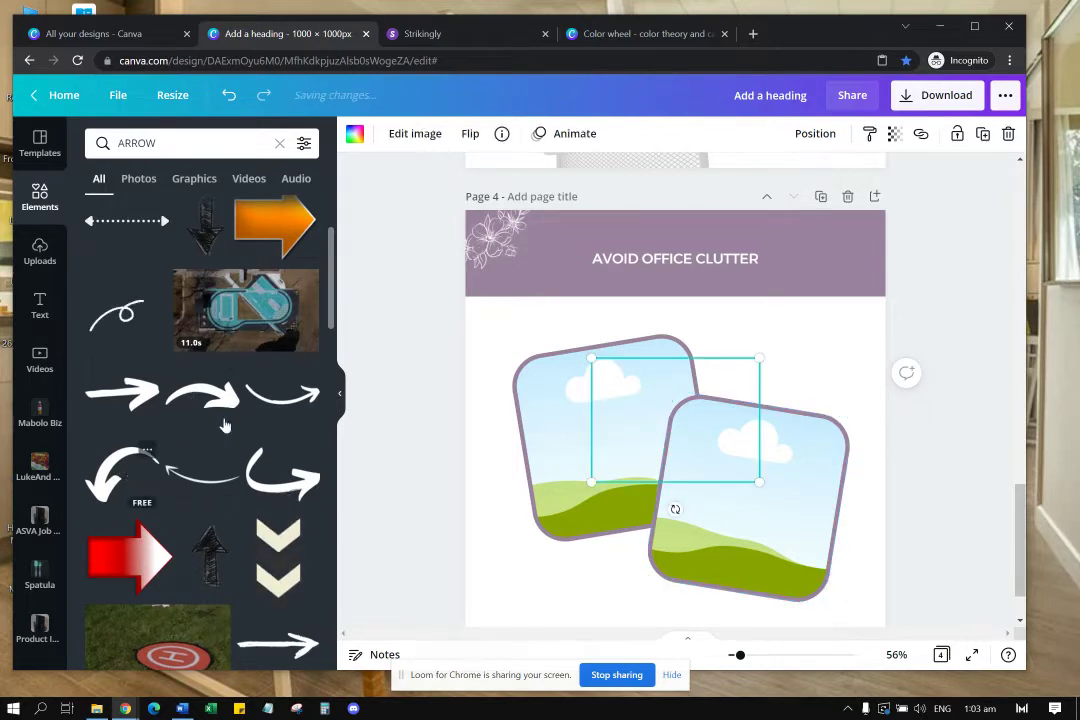
Step: Flip the curved arrow horizontally, shift it toward the second frame and recolour it with the document's purple
left_click(513, 135)
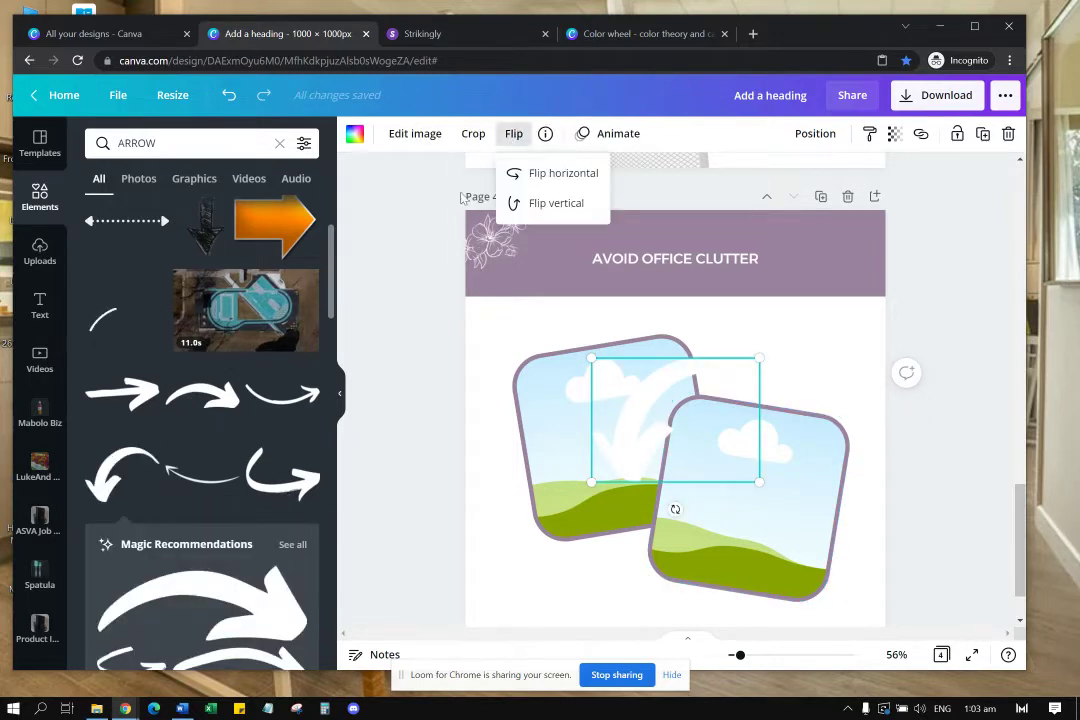
left_click(550, 175)
left_click_drag(684, 389, 737, 380)
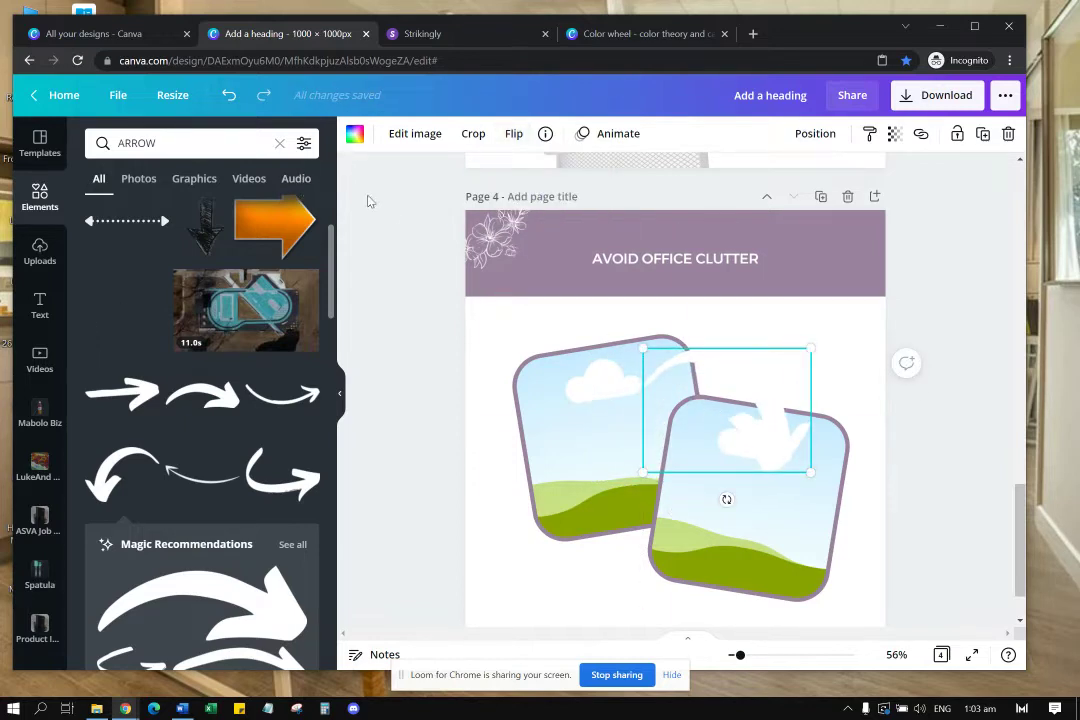
left_click(354, 136)
left_click(181, 213)
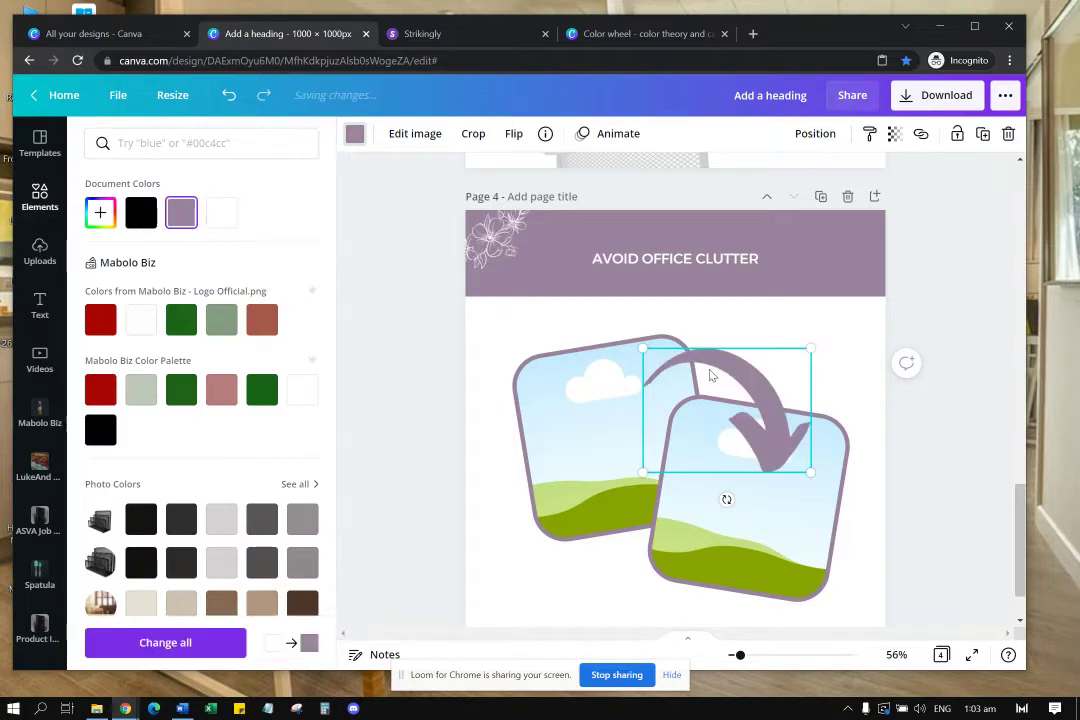
Step: Shrink the purple arrow to bridge the two frames and nudge the second frame slightly to the right
left_click_drag(643, 358, 687, 381)
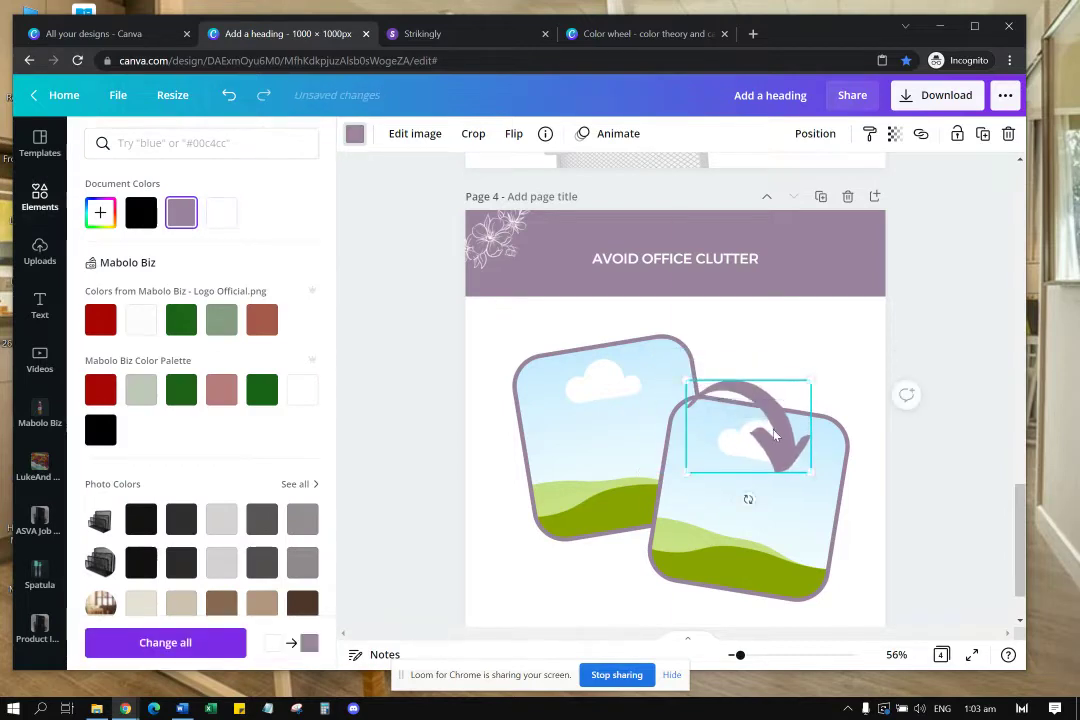
left_click_drag(774, 431, 762, 406)
left_click_drag(824, 493, 843, 497)
left_click(843, 397)
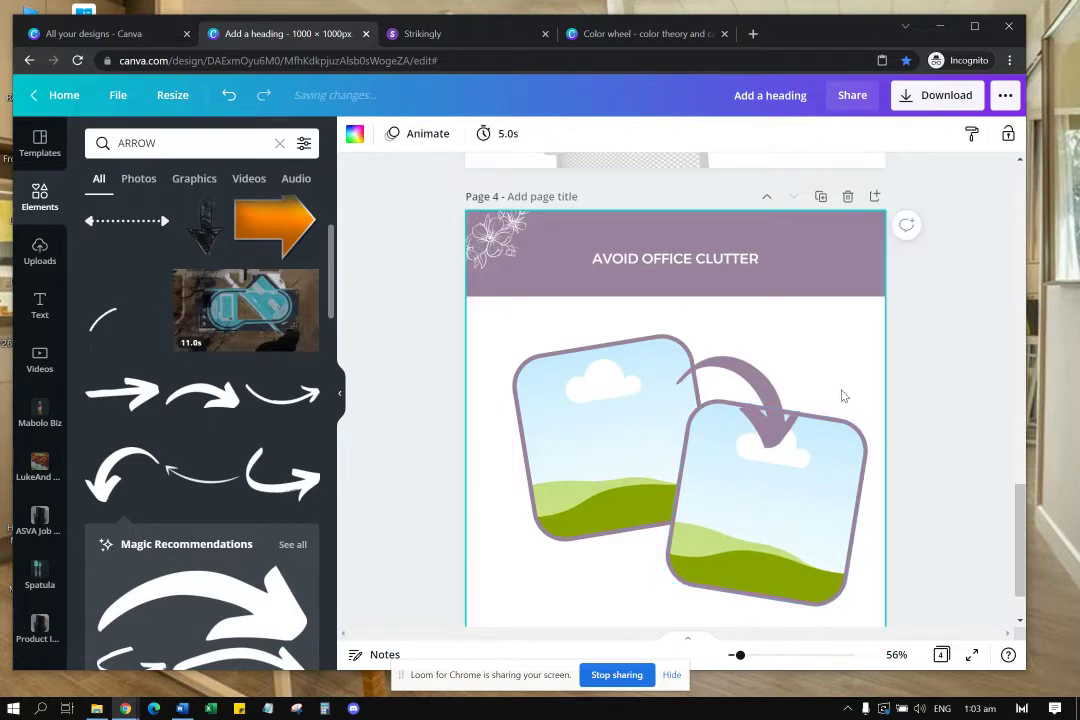
Step: Copy the complementary green #859D82 from the Color wheel page and apply it to the first frame's border
left_click(625, 34)
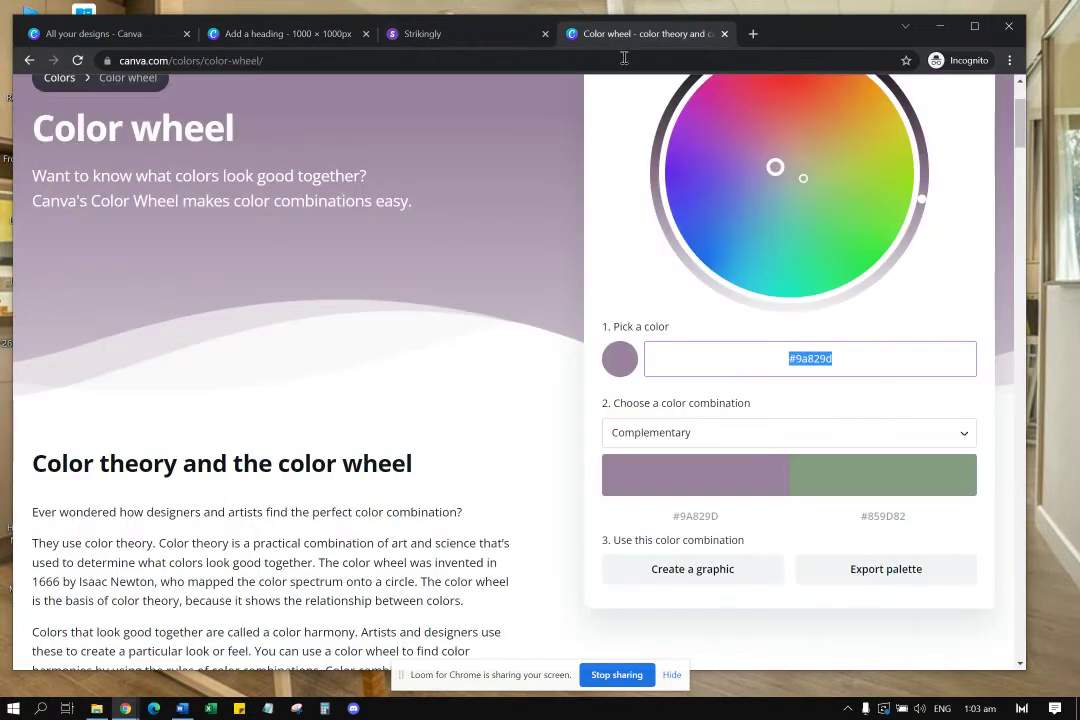
left_click(882, 519)
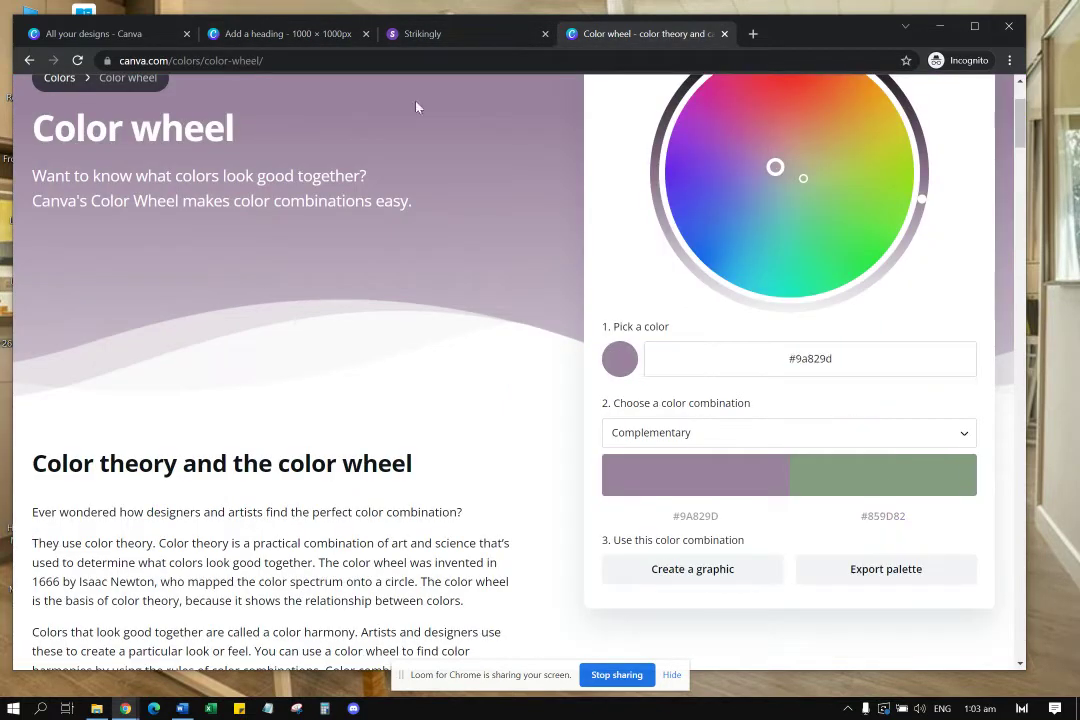
left_click(295, 34)
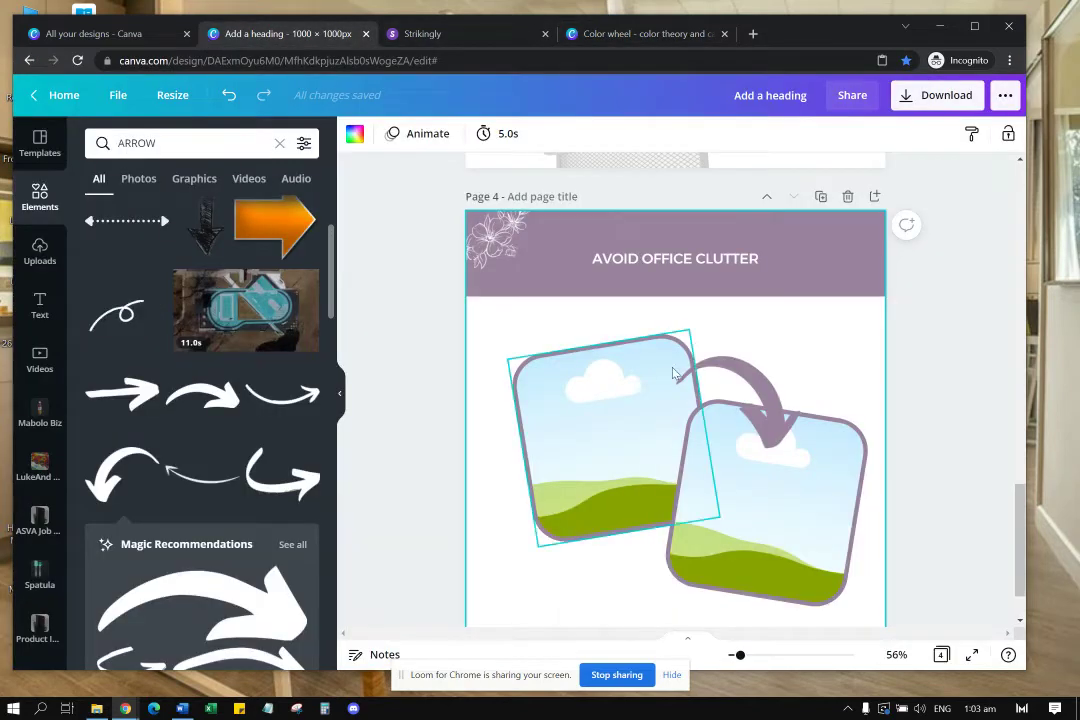
left_click(620, 340)
left_click(384, 140)
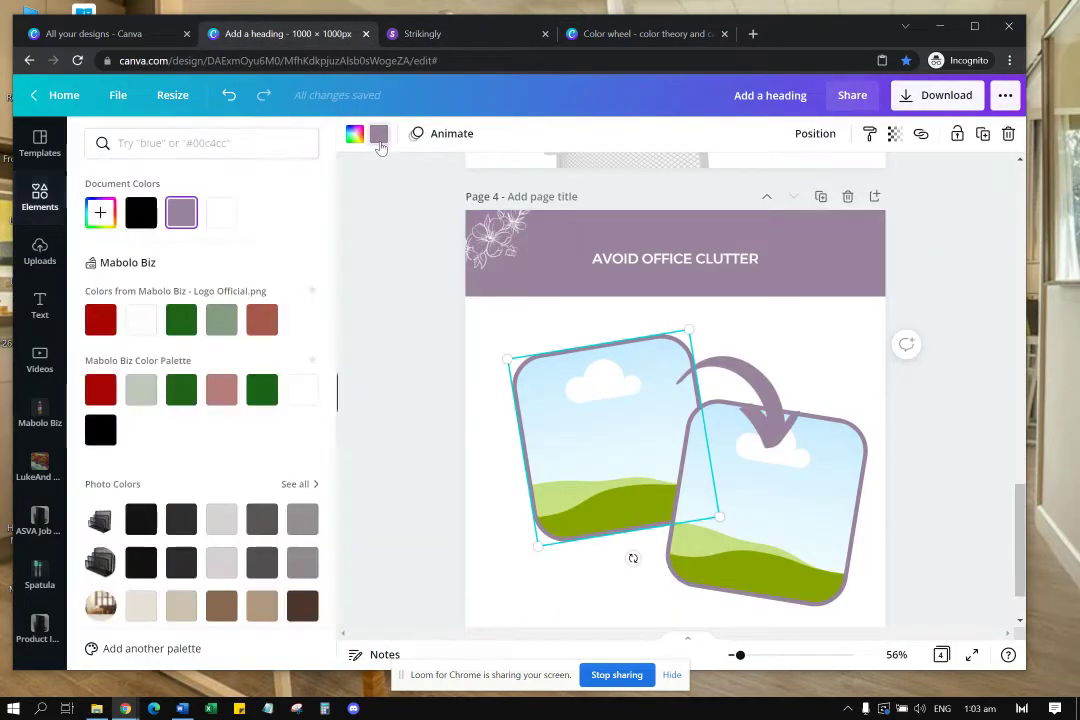
left_click(102, 213)
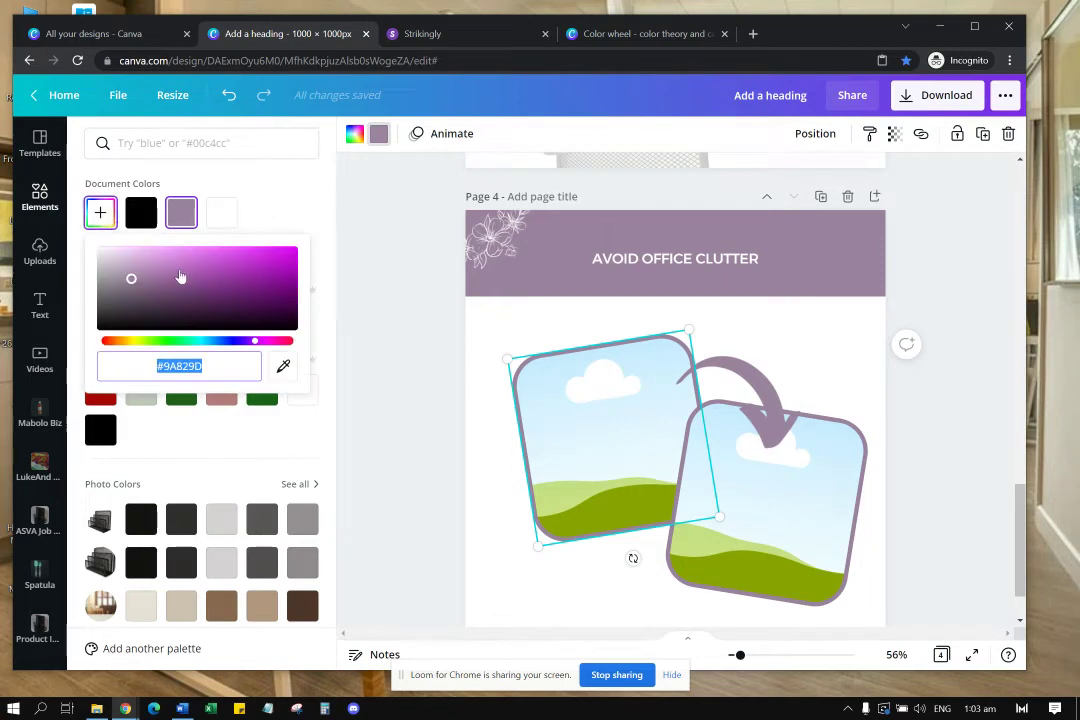
type("#859D82")
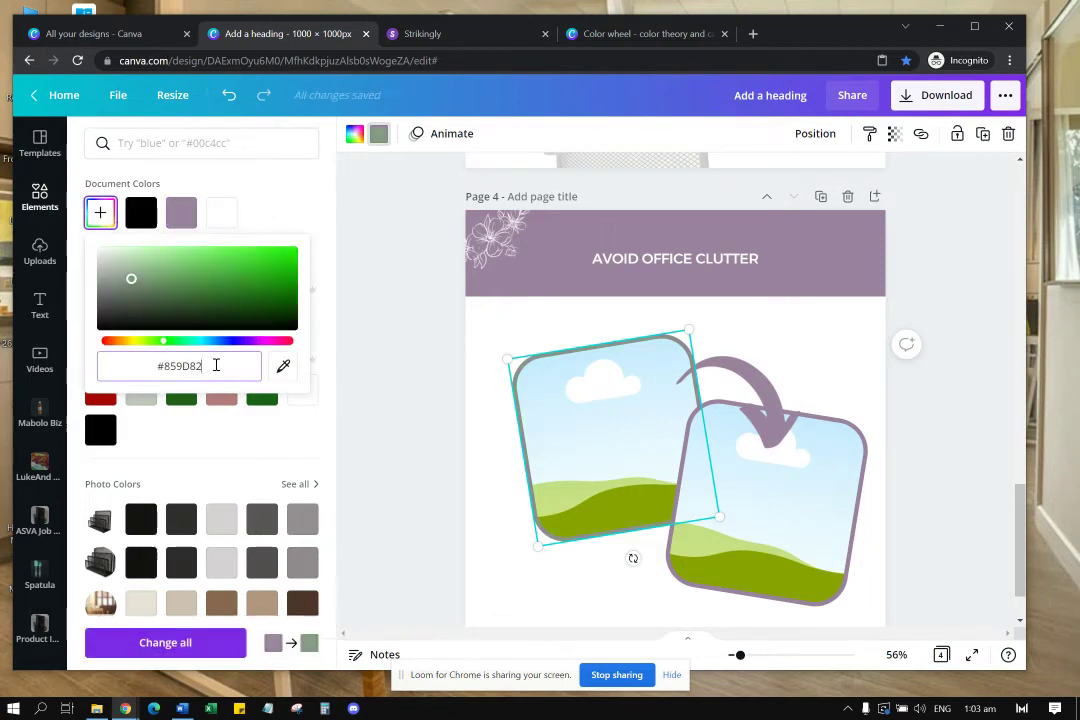
key("Return")
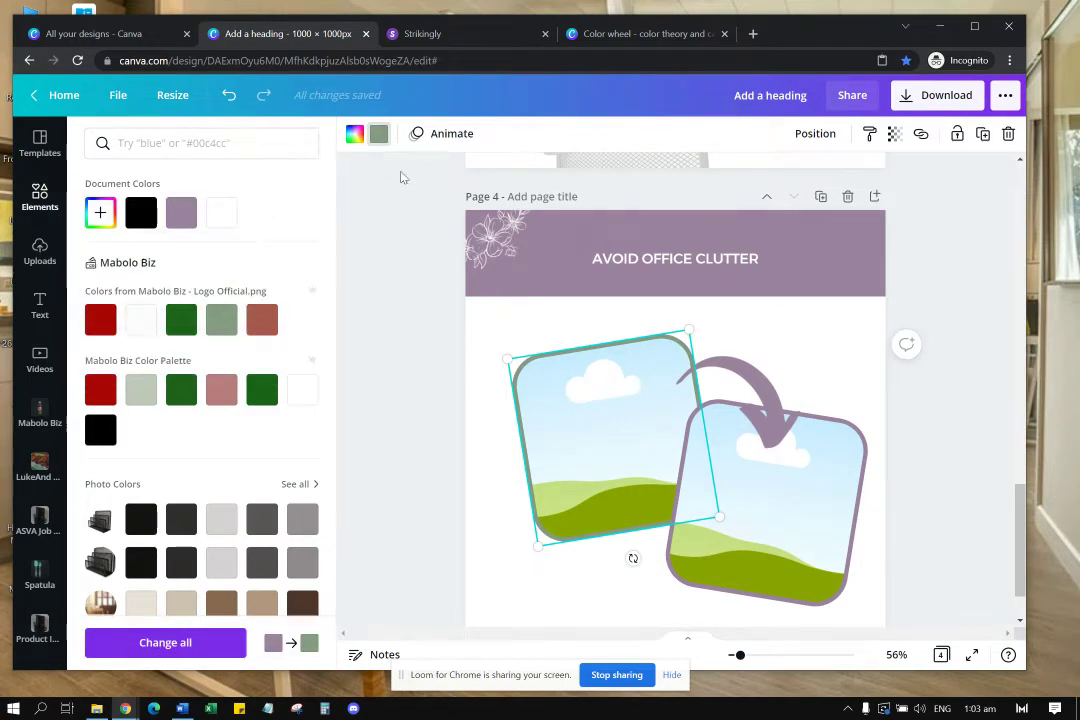
left_click(720, 420)
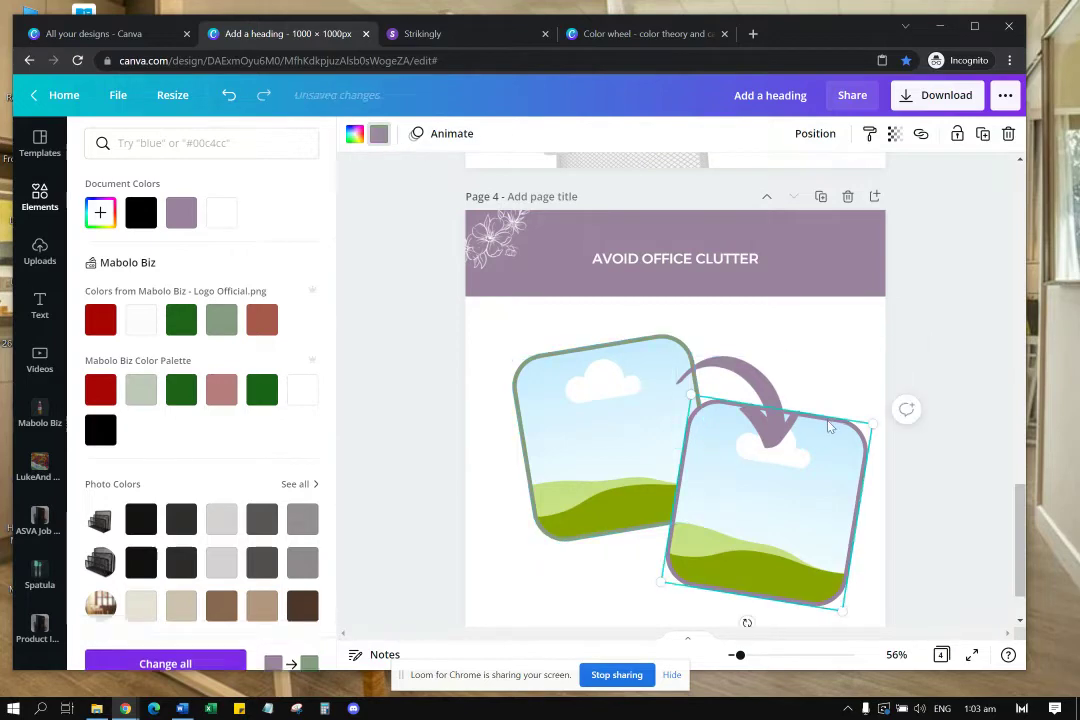
left_click(378, 133)
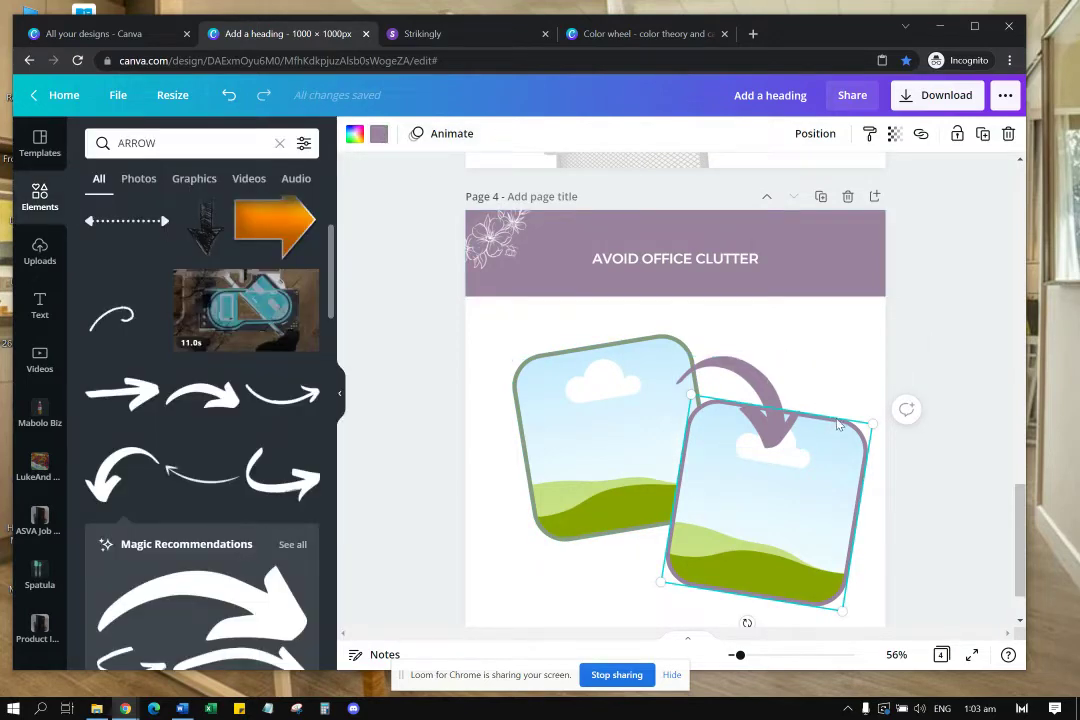
left_click(843, 387)
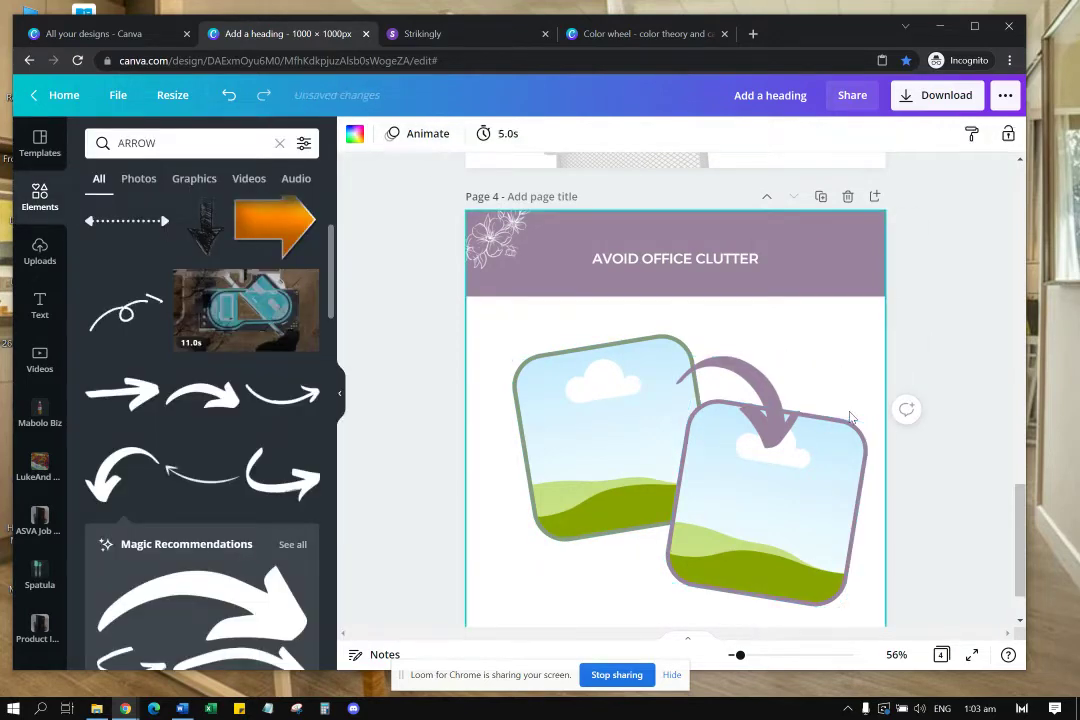
left_click(352, 134)
left_click(182, 213)
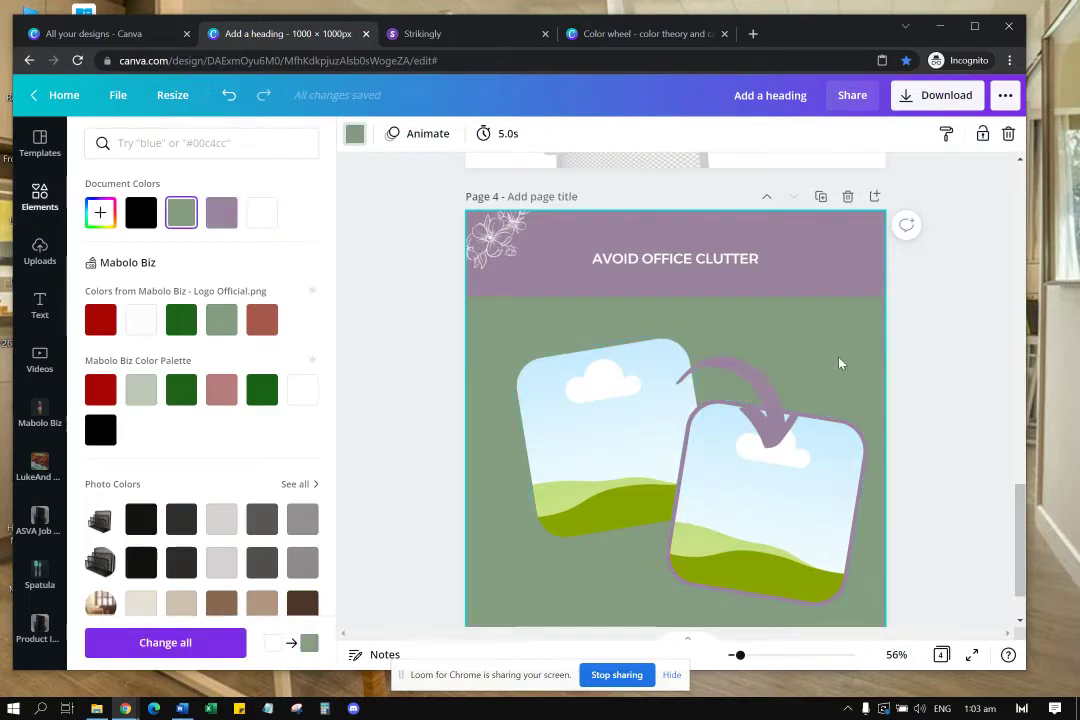
scroll(830, 350, "down", 1)
scroll(843, 372, "up", 1)
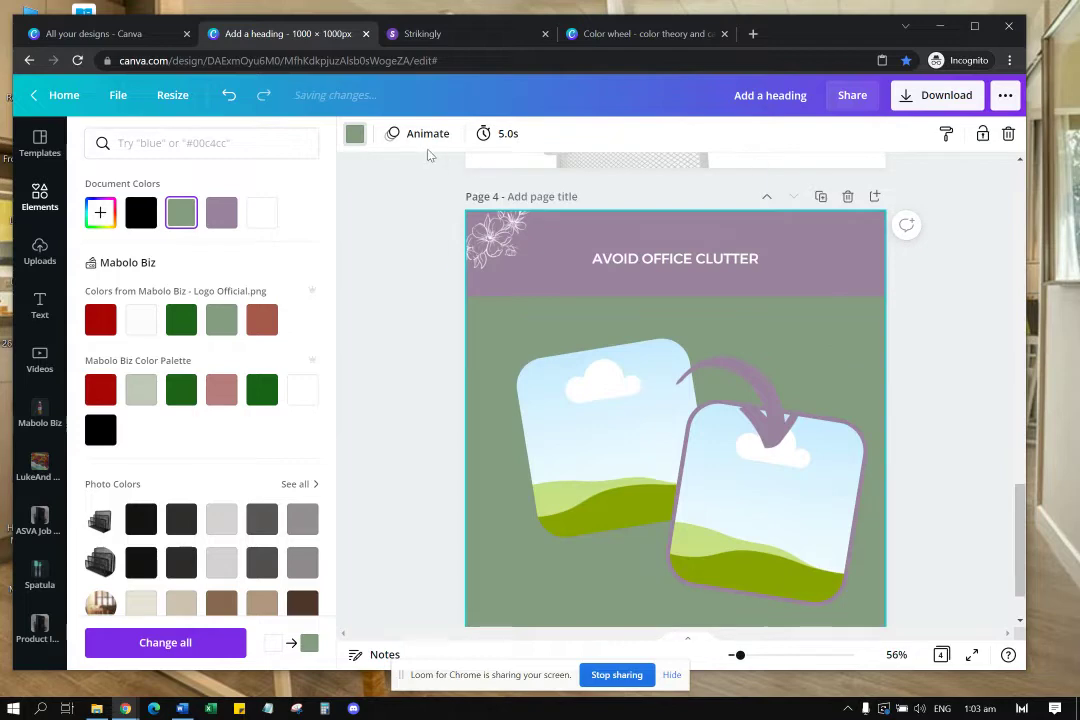
left_click(355, 134)
left_click(355, 134)
left_click(262, 213)
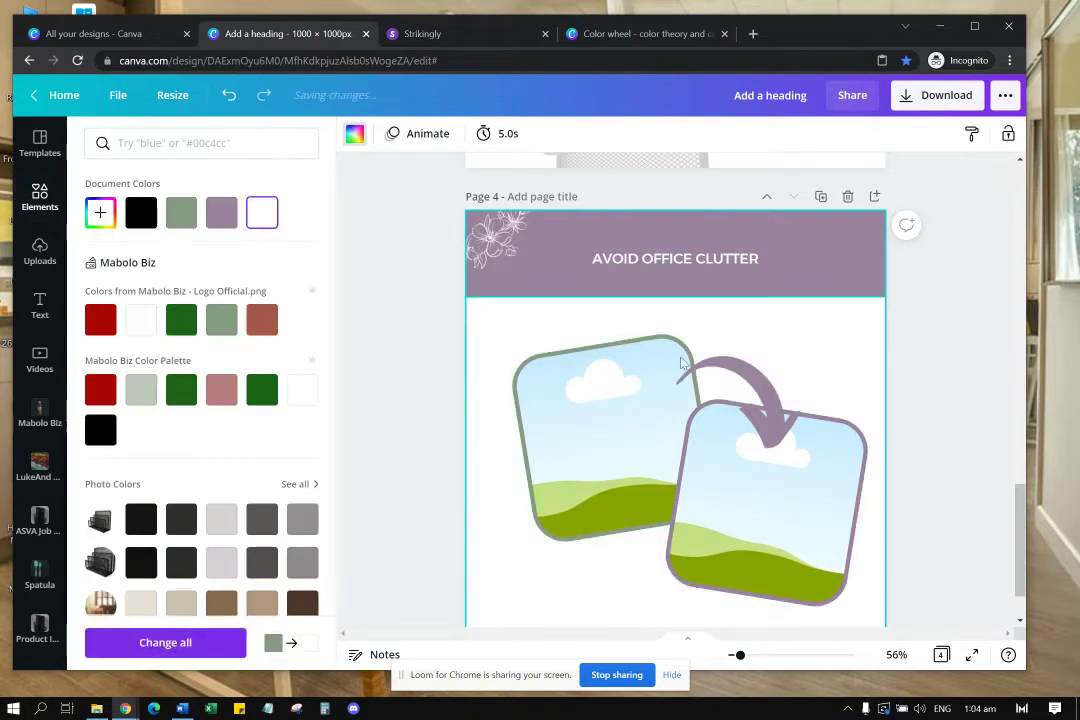
Step: Change the second frame's border to the same green as the first frame's border
left_click(857, 474)
left_click(378, 136)
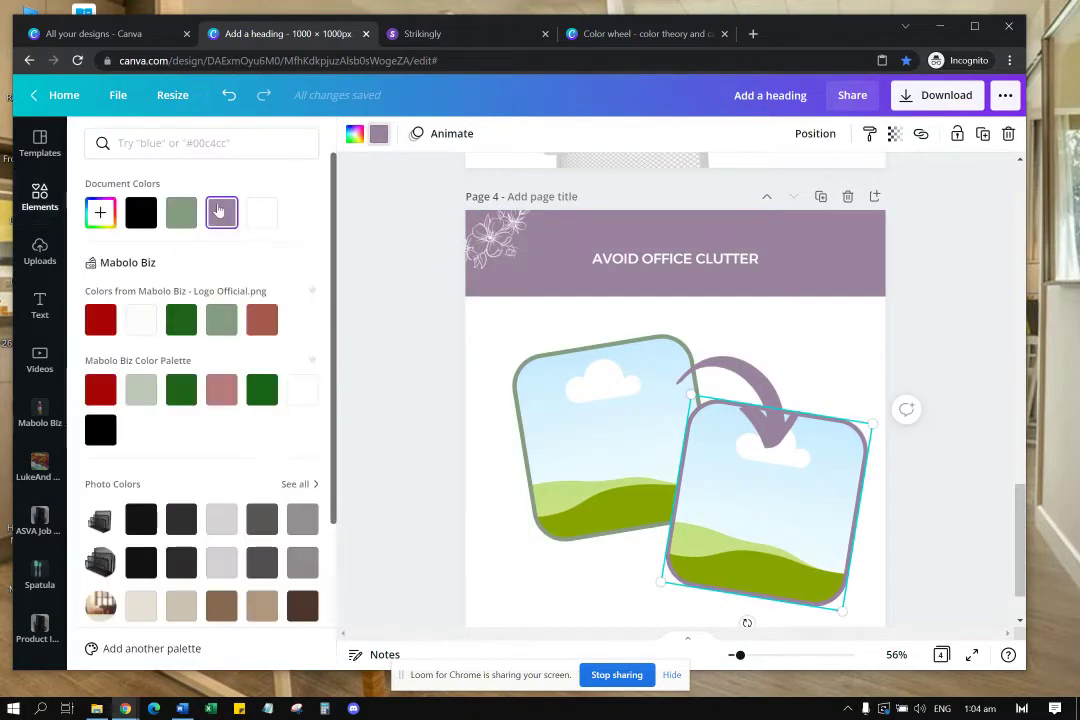
left_click(181, 212)
left_click(935, 359)
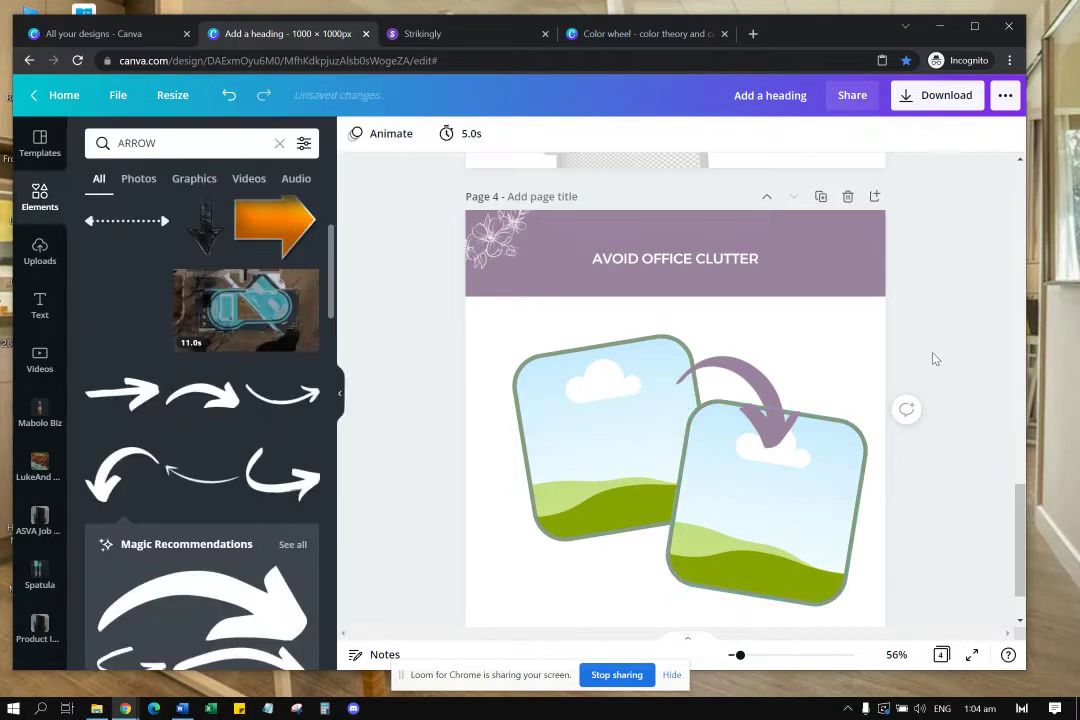
Step: Enlarge both tilted frames on page 4 slightly from their upper right corners
scroll(938, 353, "down", 1)
scroll(938, 354, "up", 2)
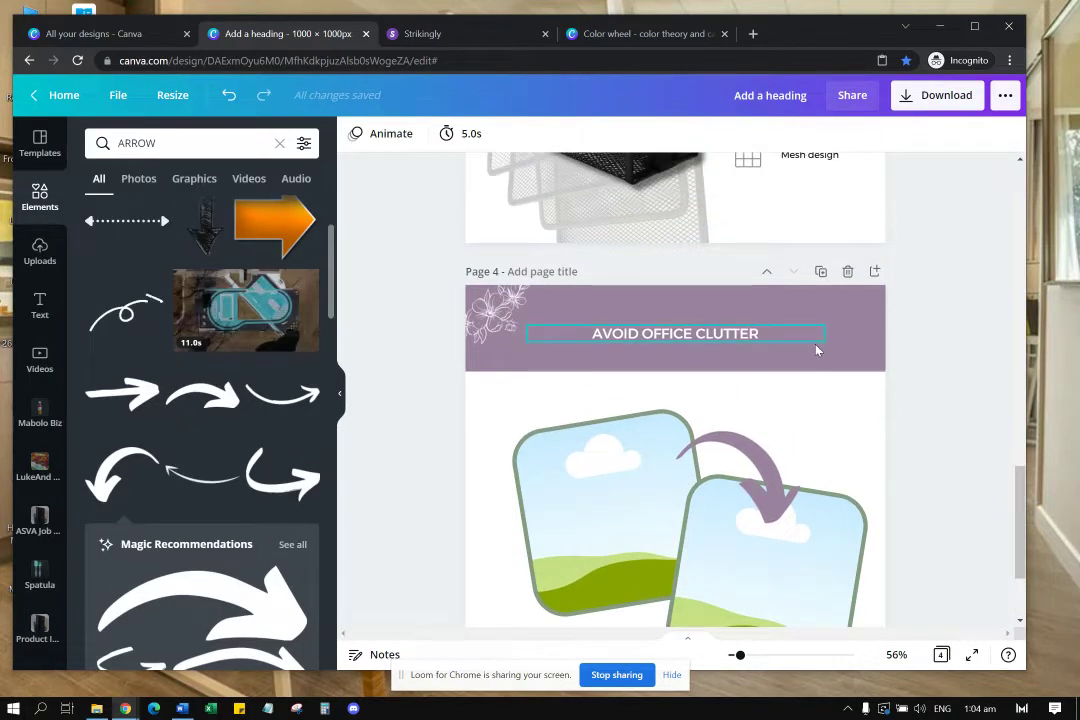
scroll(688, 300, "down", 2)
left_click(629, 336)
left_click_drag(689, 256, 706, 238)
left_click(851, 373)
left_click_drag(882, 342, 899, 329)
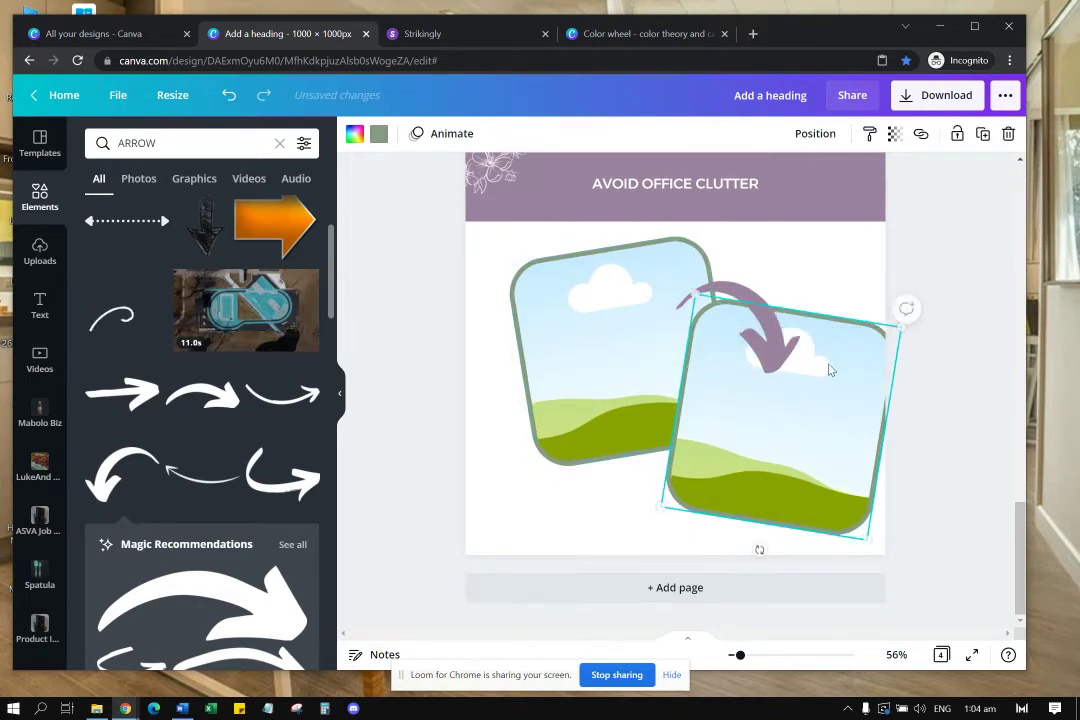
Step: Spread the two frames within the page, the first up and left, the second lower right, and move the arrow to link their upper edges
left_click_drag(828, 368, 800, 368)
left_click_drag(615, 329, 598, 323)
left_click_drag(782, 399, 793, 409)
left_click_drag(746, 303, 755, 279)
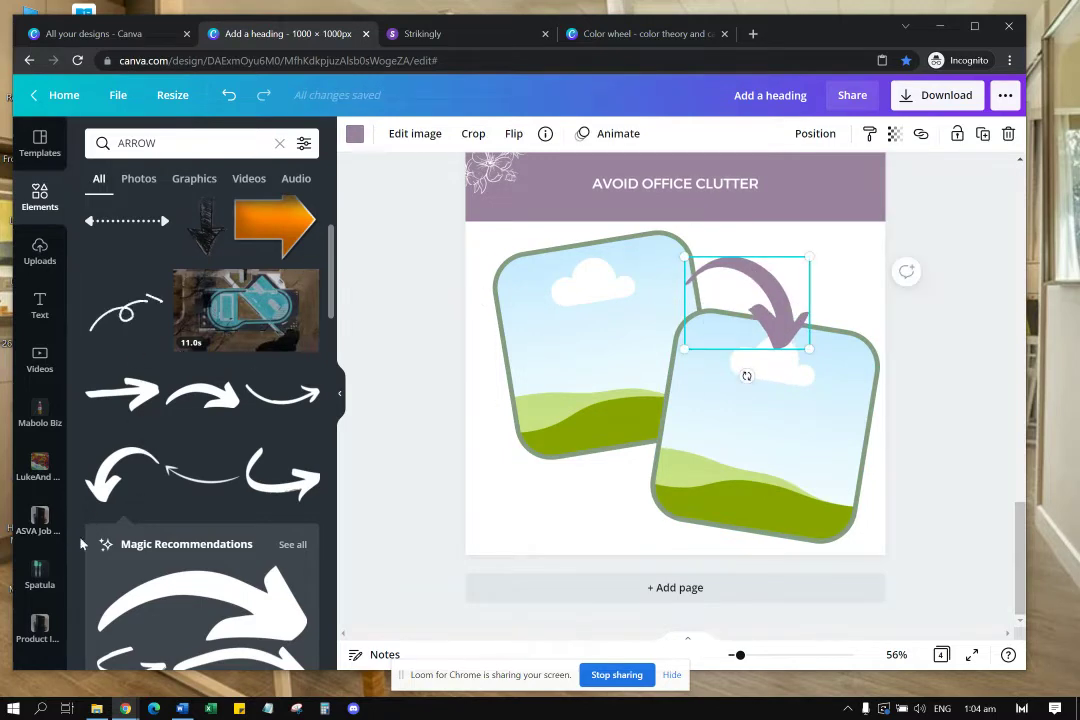
Step: Fill the first frame with the cluttered desk photo from the Product Image Creation Demo folder
left_click(40, 627)
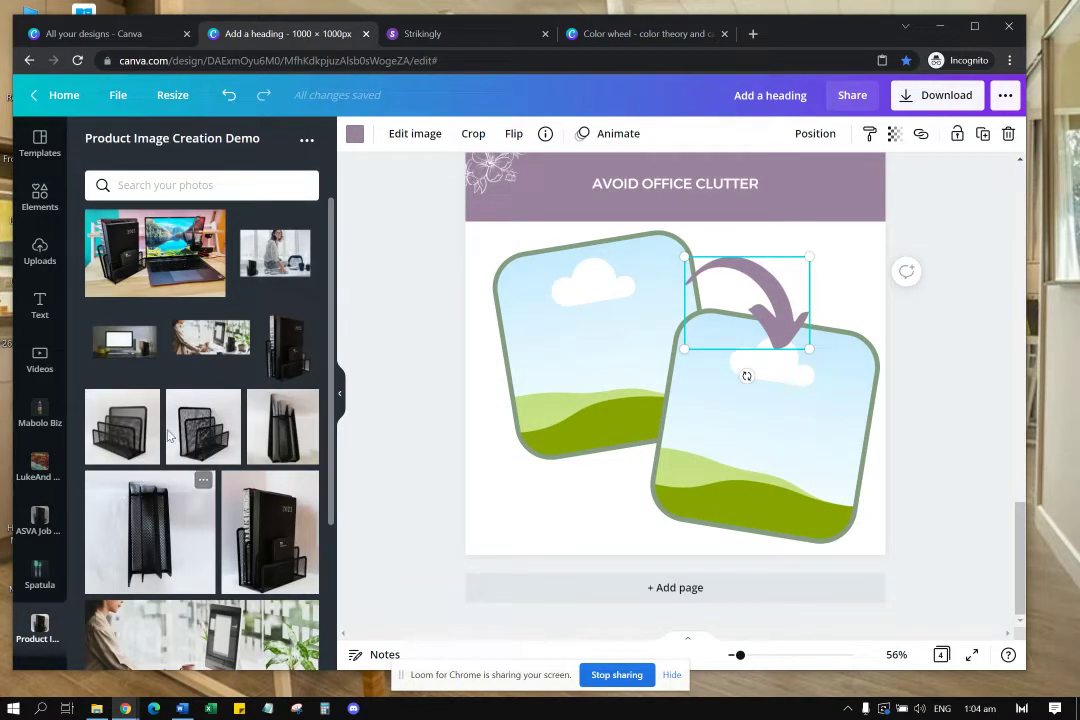
scroll(175, 415, "down", 3)
scroll(176, 414, "up", 3)
scroll(180, 400, "down", 2)
left_click_drag(225, 622, 560, 340)
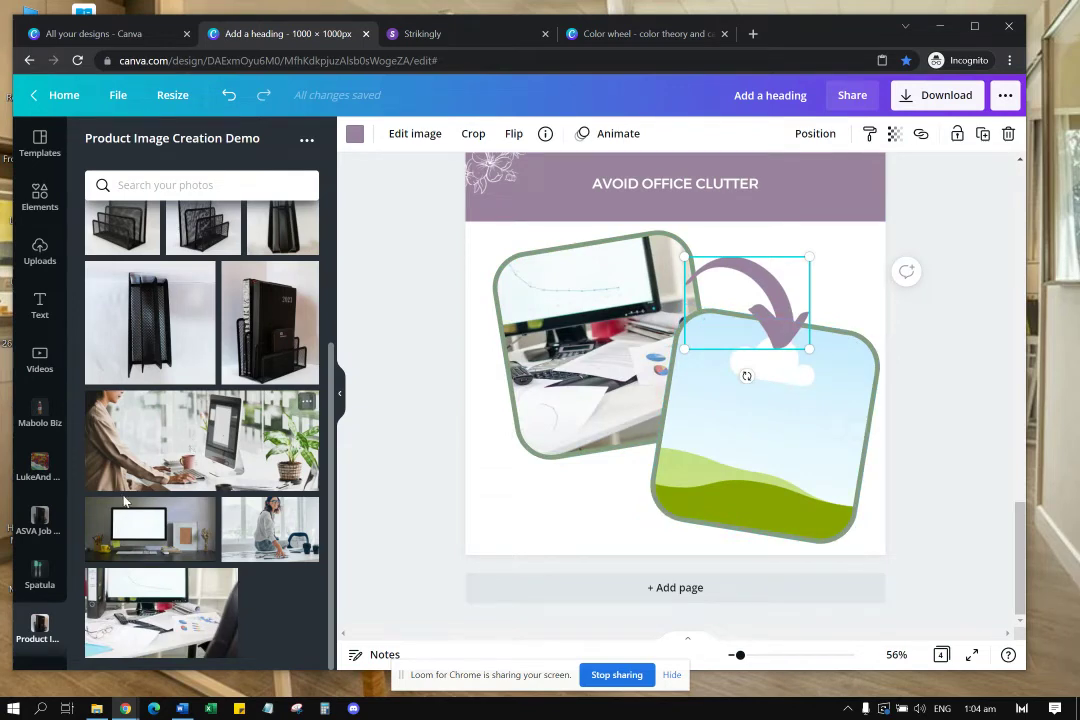
Step: Fill the second frame with the organizer and laptop photo from the ASVA Job Application folder, shifting its crop to show the whole organizer
left_click(40, 520)
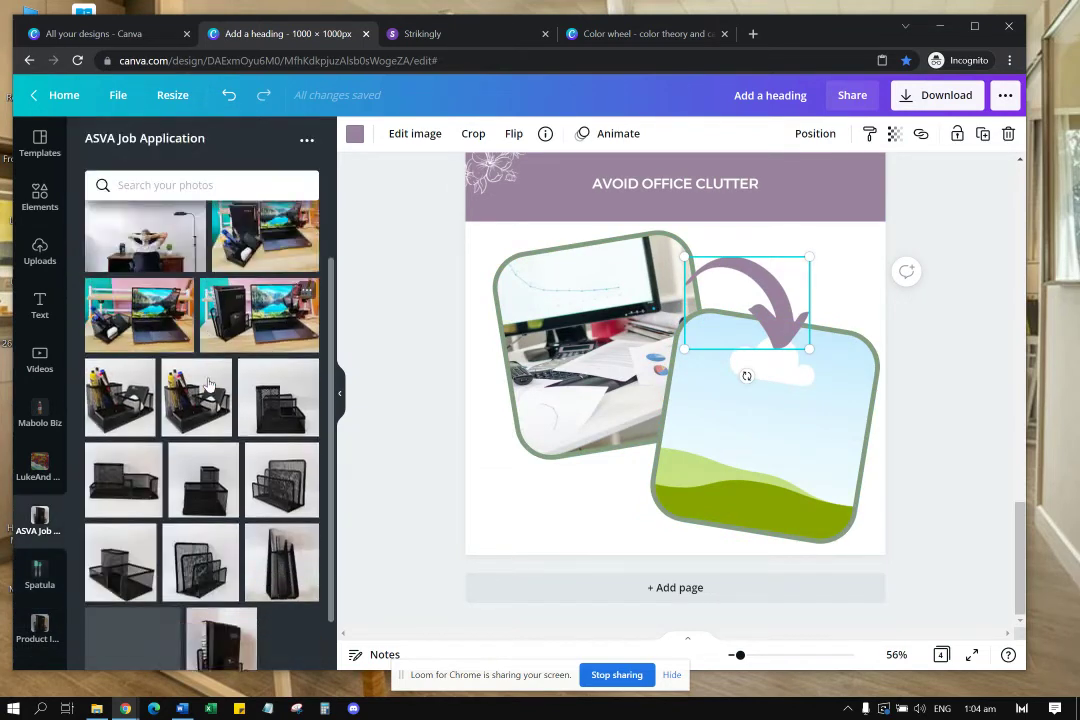
scroll(207, 386, "down", 1)
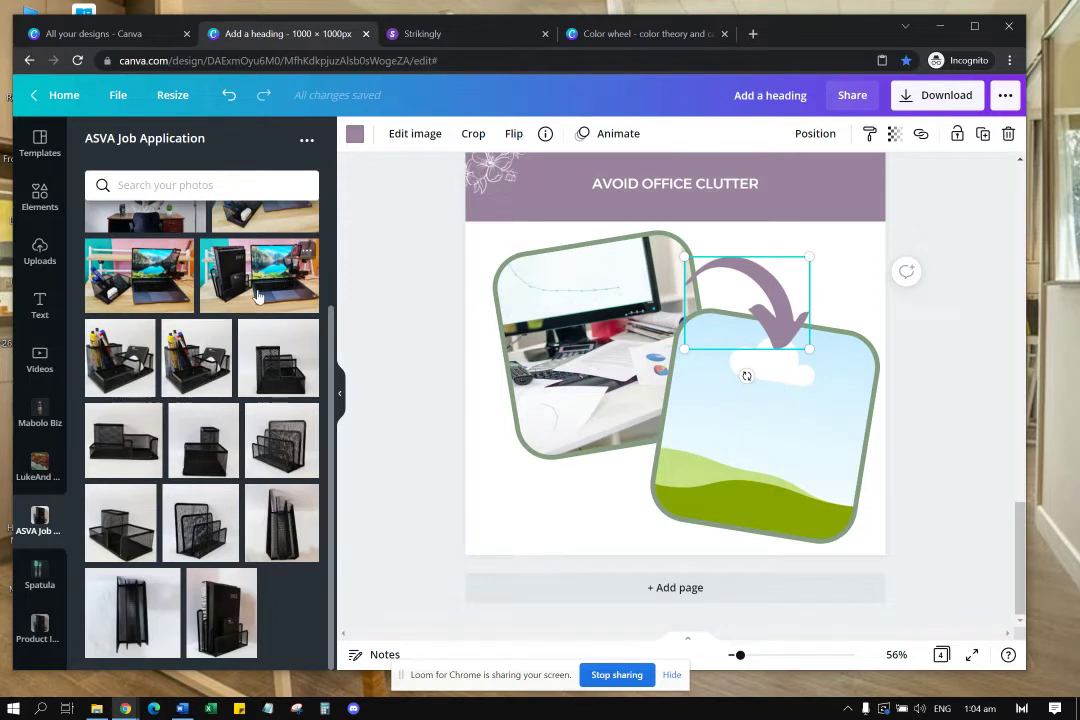
left_click_drag(258, 297, 760, 425)
double_click(815, 417)
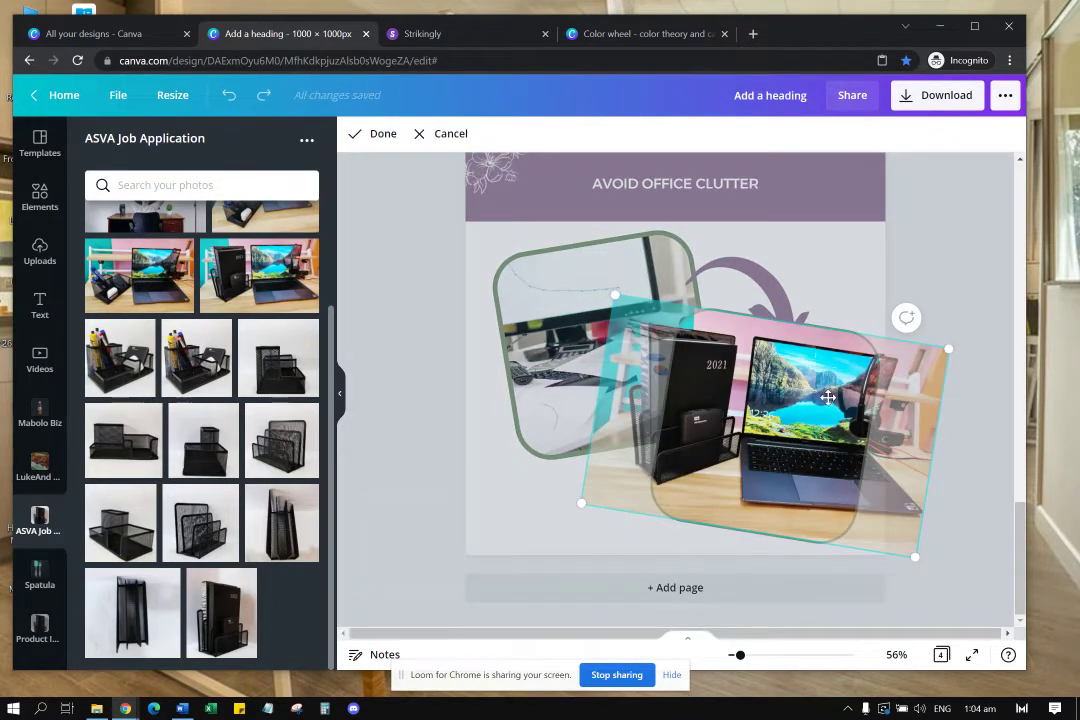
left_click_drag(828, 397, 874, 422)
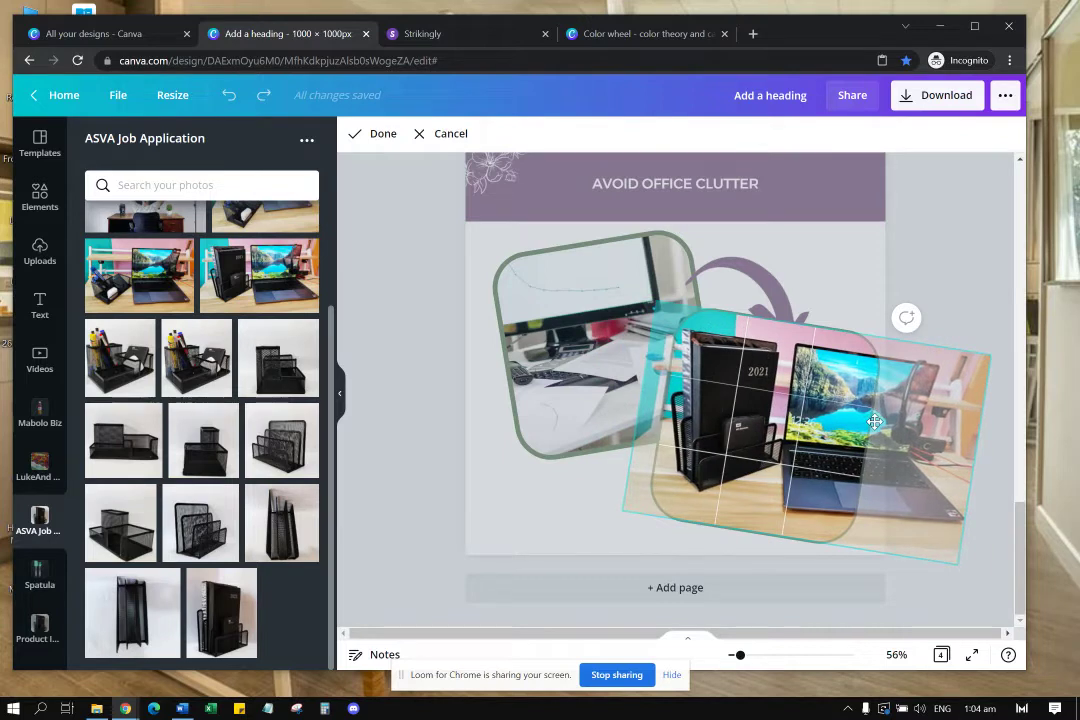
left_click(980, 315)
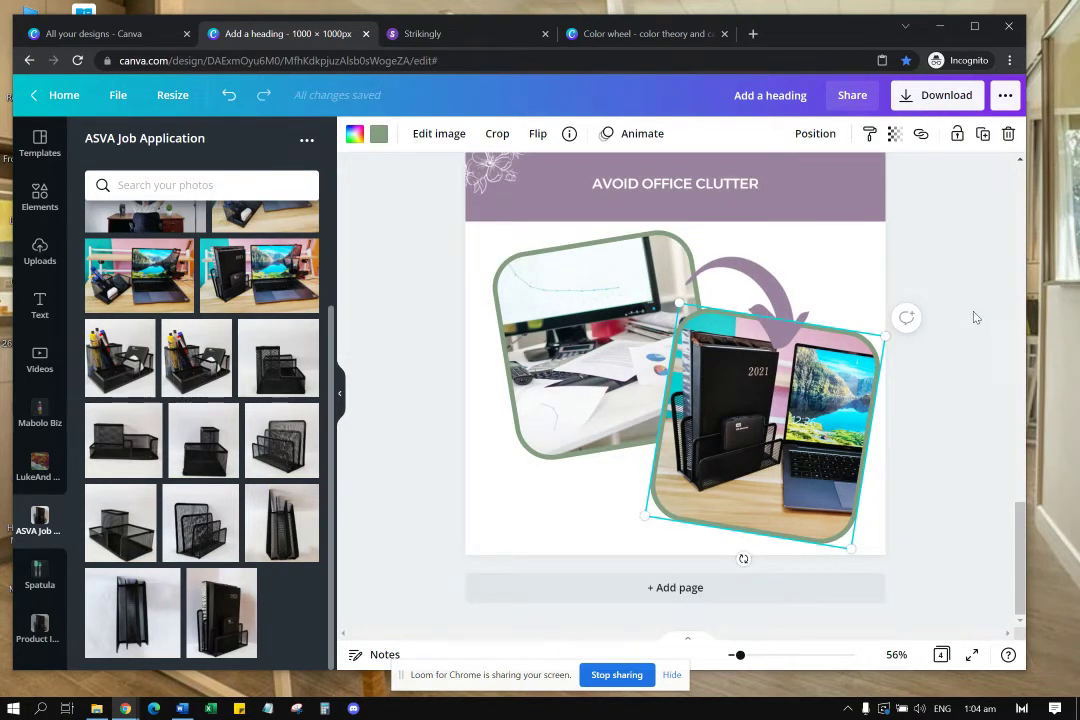
left_click(972, 308)
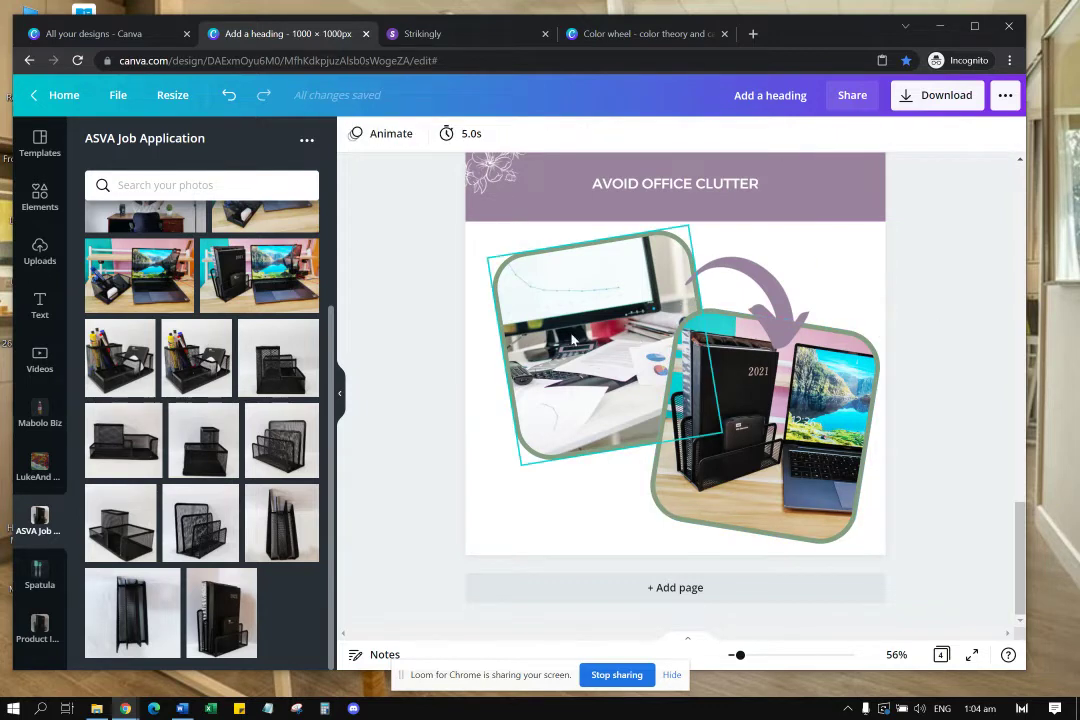
Step: Search the elements library for FRAMES
scroll(668, 346, "up", 1)
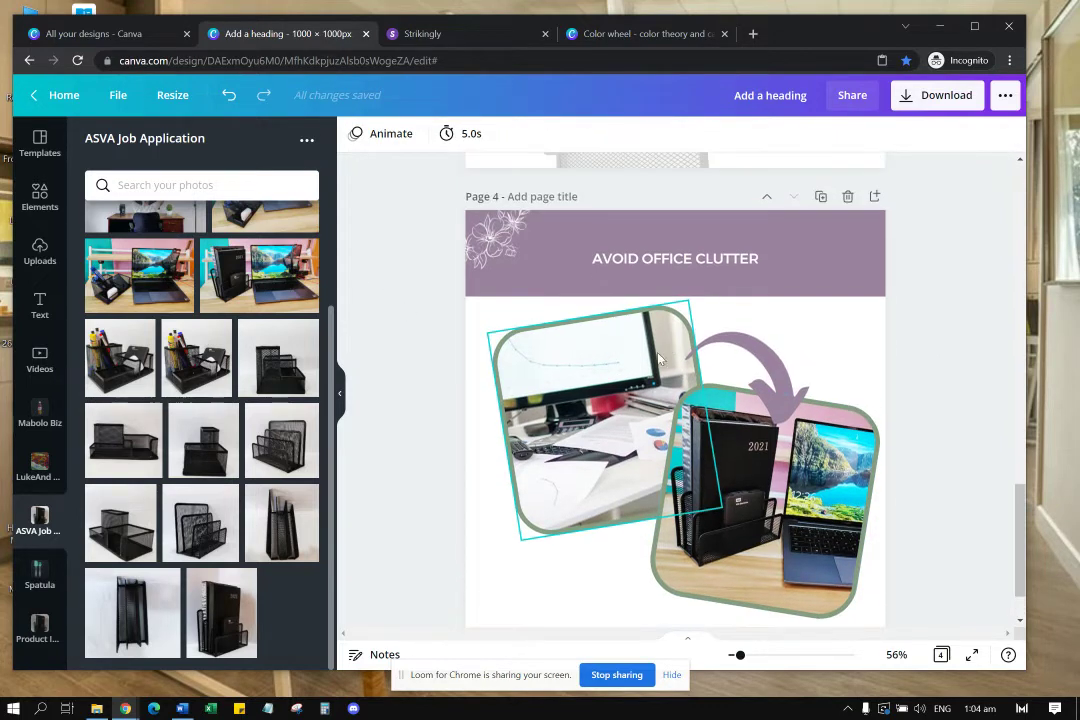
scroll(668, 346, "up", 2)
scroll(87, 219, "up", 3)
key("Escape")
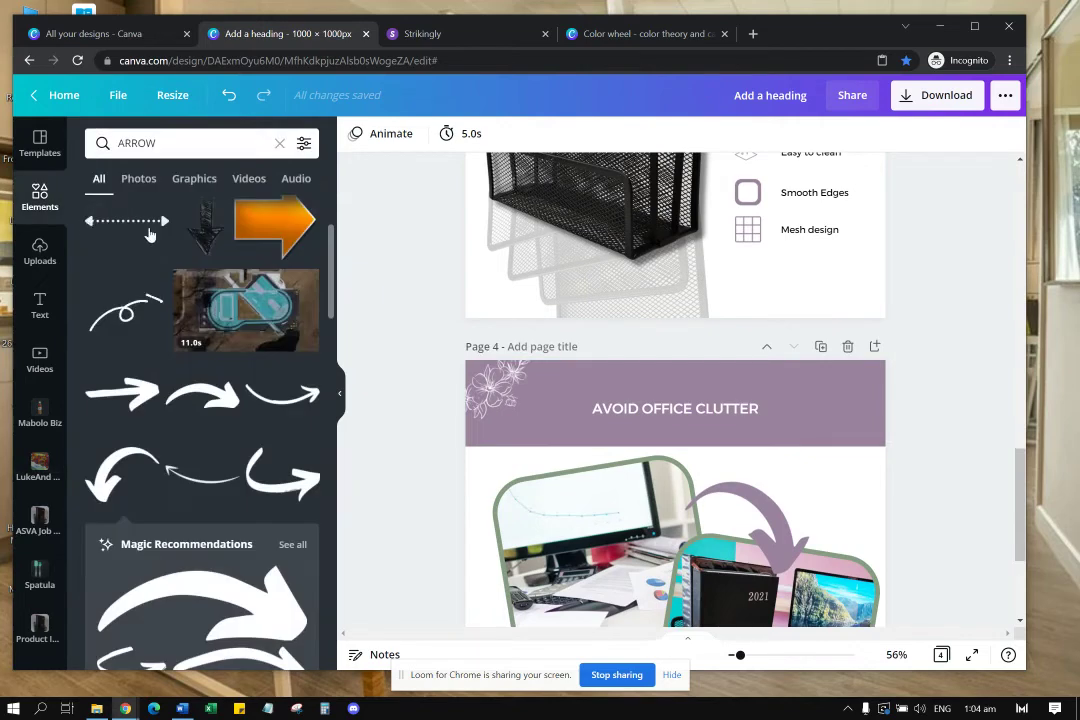
left_click(101, 143)
type("FREAME")
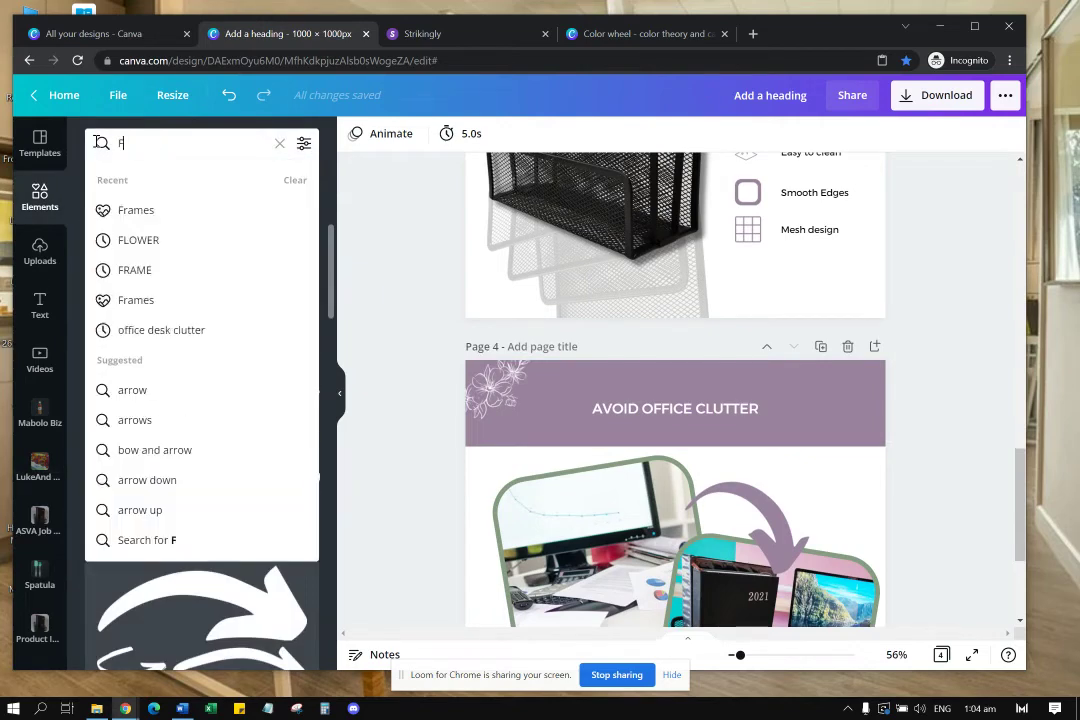
key("BackSpace")
key("BackSpace")
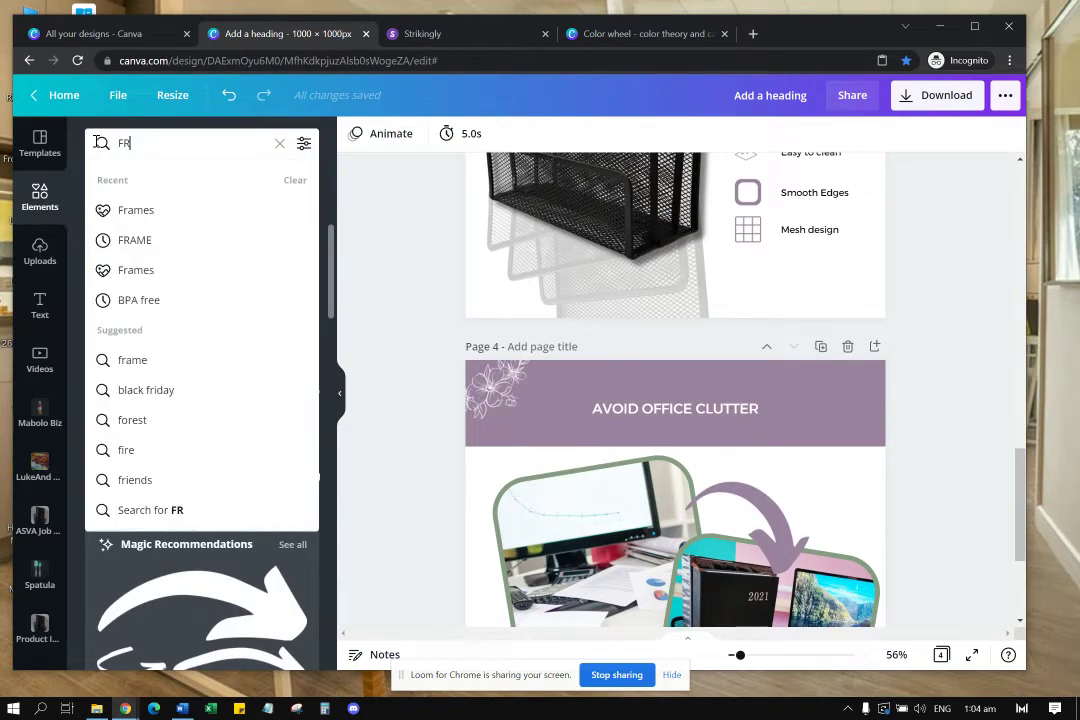
type("AMES")
key("Return")
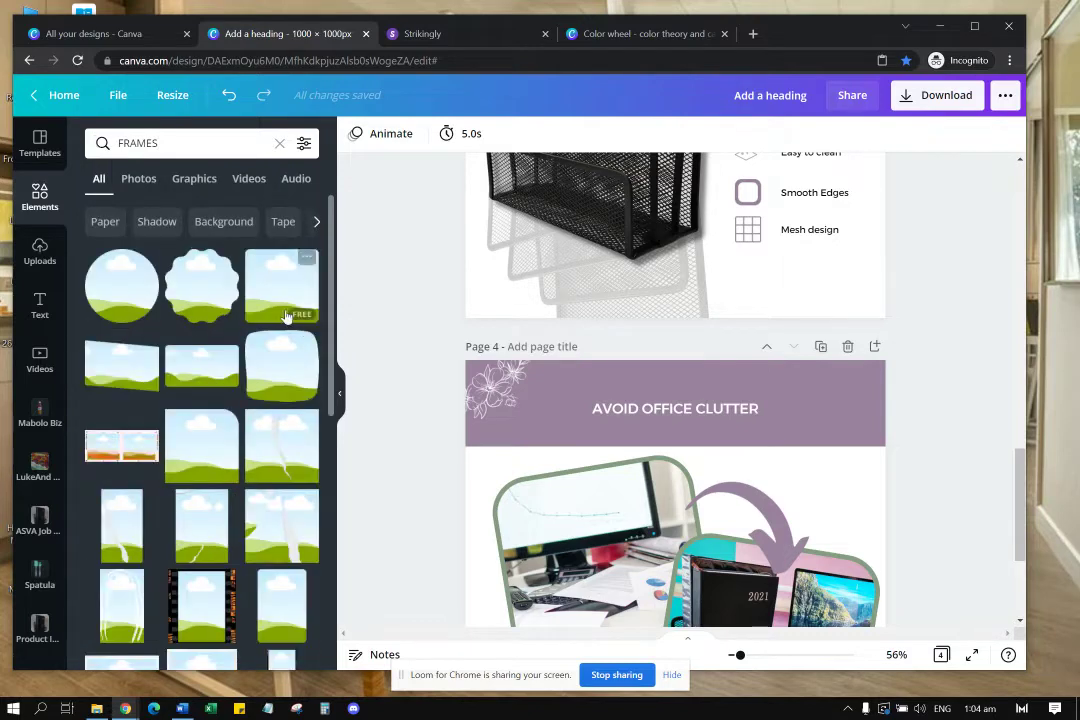
Step: Duplicate page 4 and delete both photo frames with their green borders from the copy, keeping the header and arrow
left_click(860, 438)
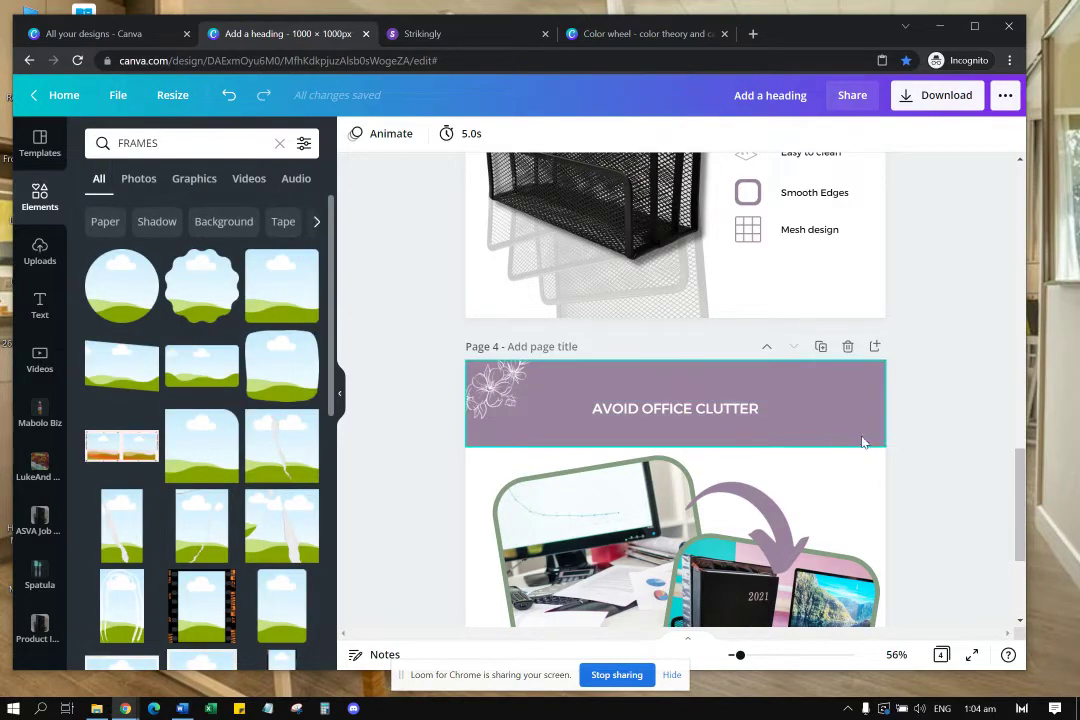
left_click(821, 347)
left_click(632, 474)
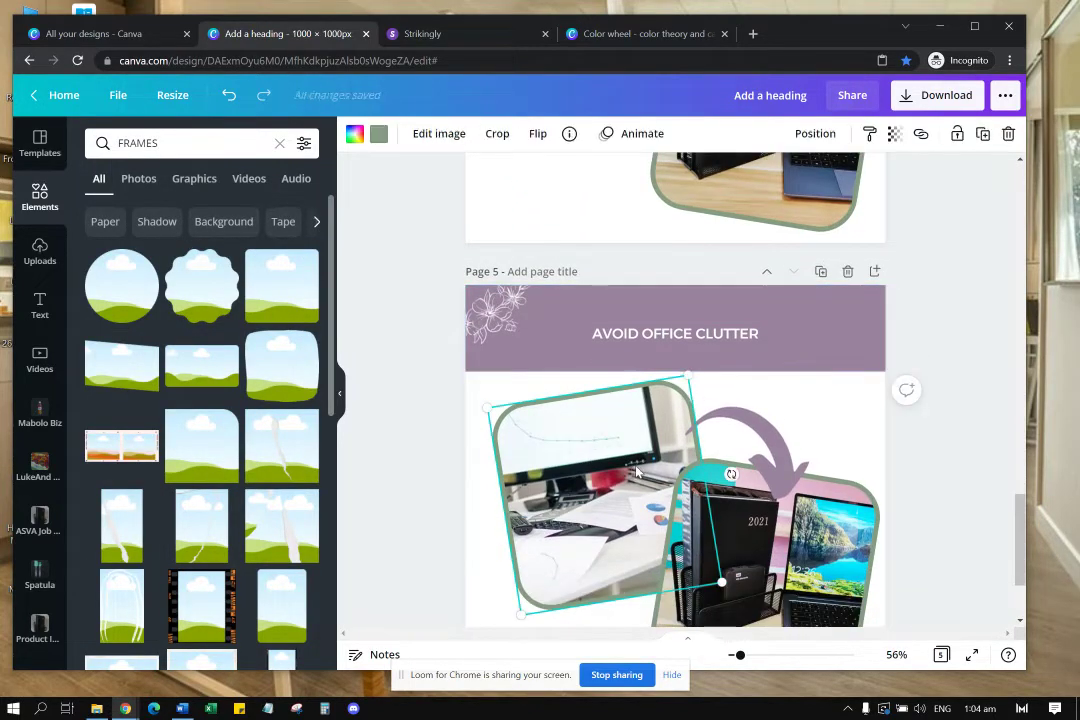
key("Delete")
left_click(731, 535)
key("Delete")
left_click(640, 495)
key("Delete")
left_click(762, 533)
key("Delete")
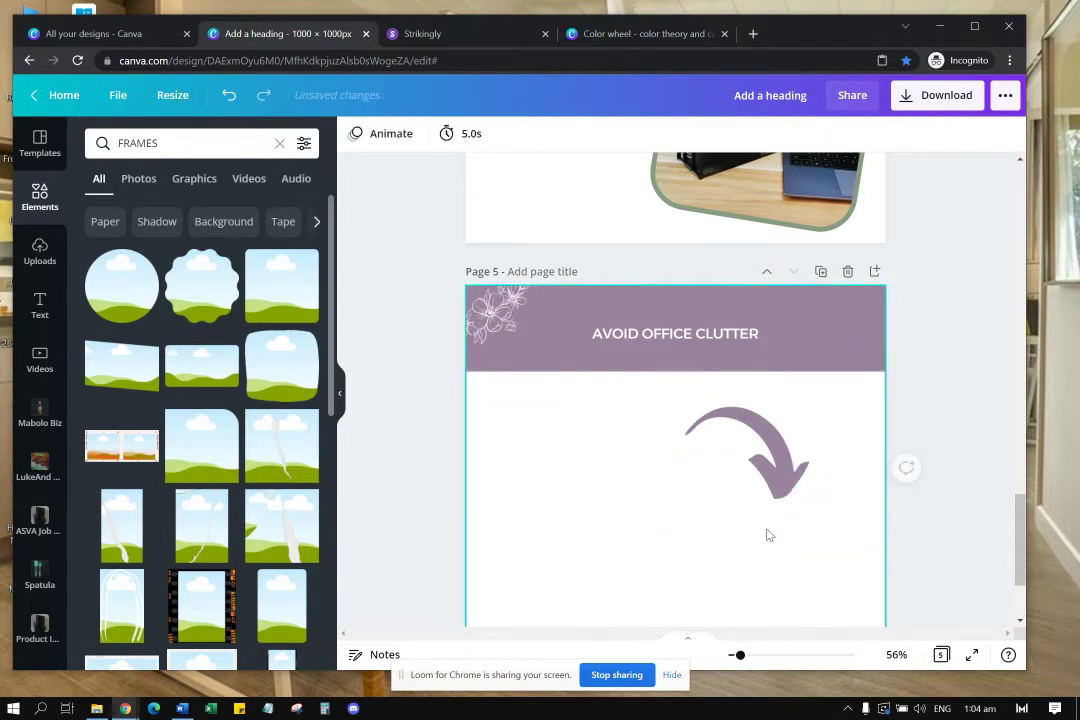
Step: Add the slanted landscape frame below the header on page 5 and shift the arrow slightly right
left_click(137, 378)
left_click_drag(578, 504, 537, 498)
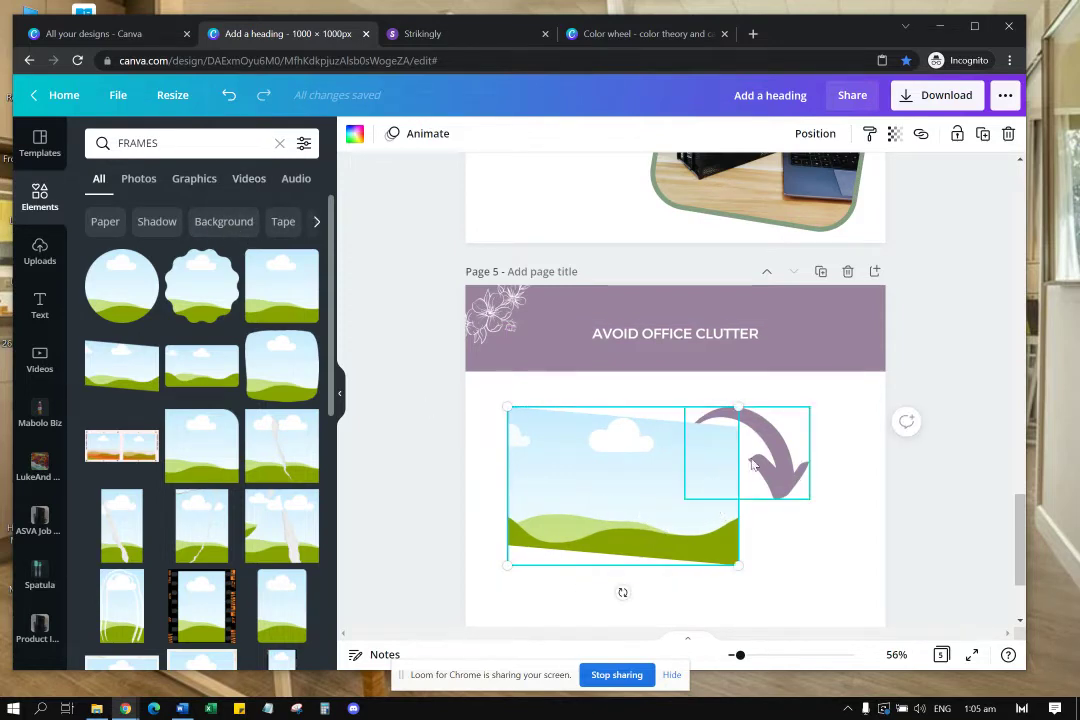
left_click_drag(784, 454, 796, 451)
left_click(557, 522)
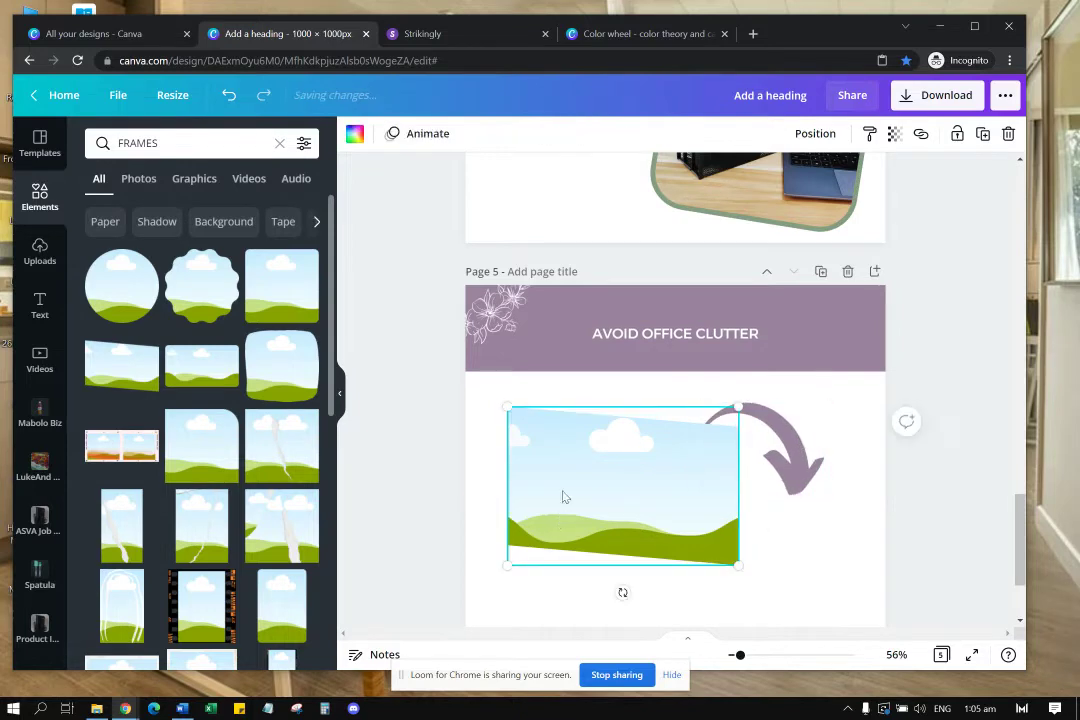
scroll(284, 435, "down", 1)
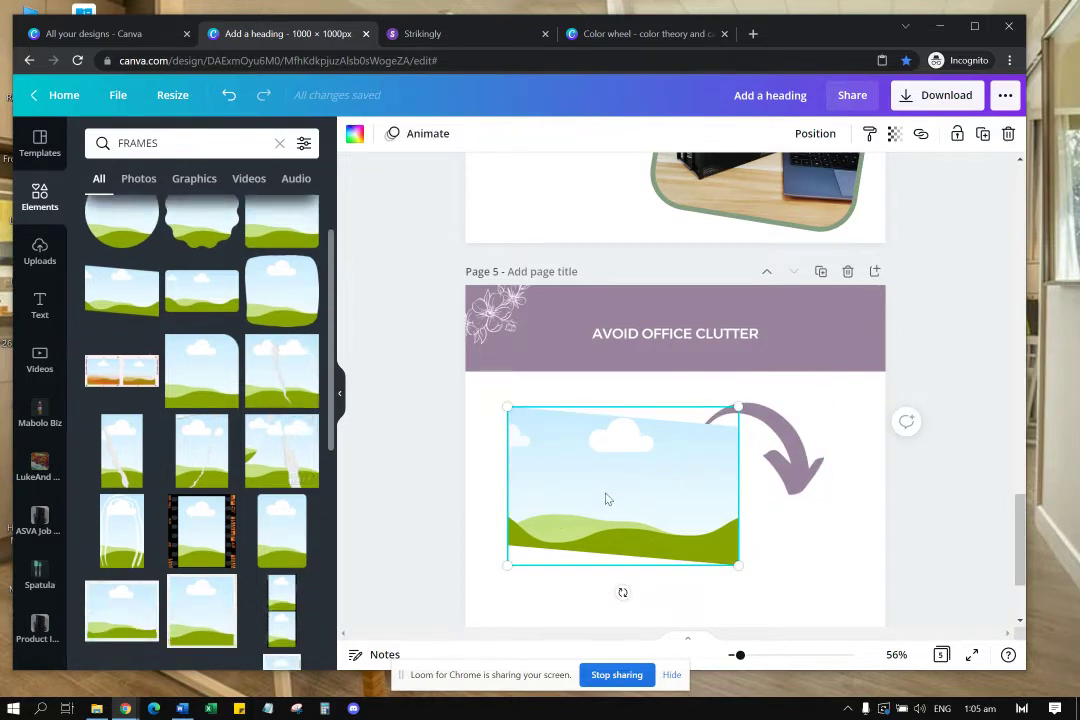
Step: Duplicate the slanted frame on page 5
key("ctrl+d")
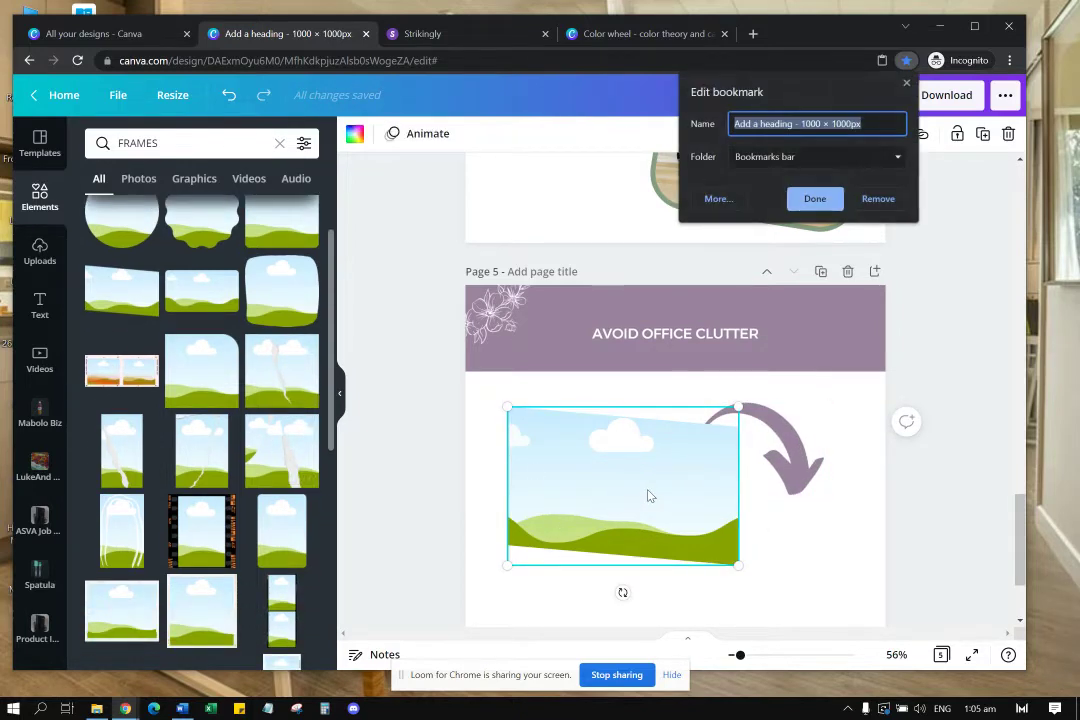
left_click(906, 84)
right_click(617, 534)
left_click(672, 382)
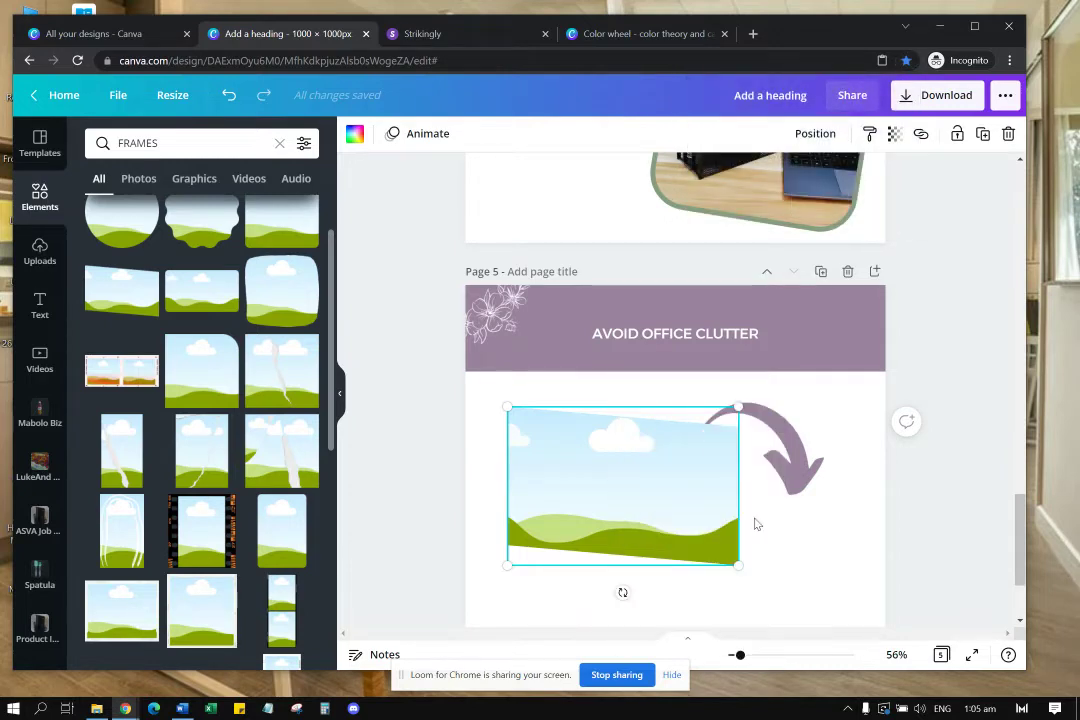
right_click(803, 583)
left_click(848, 573)
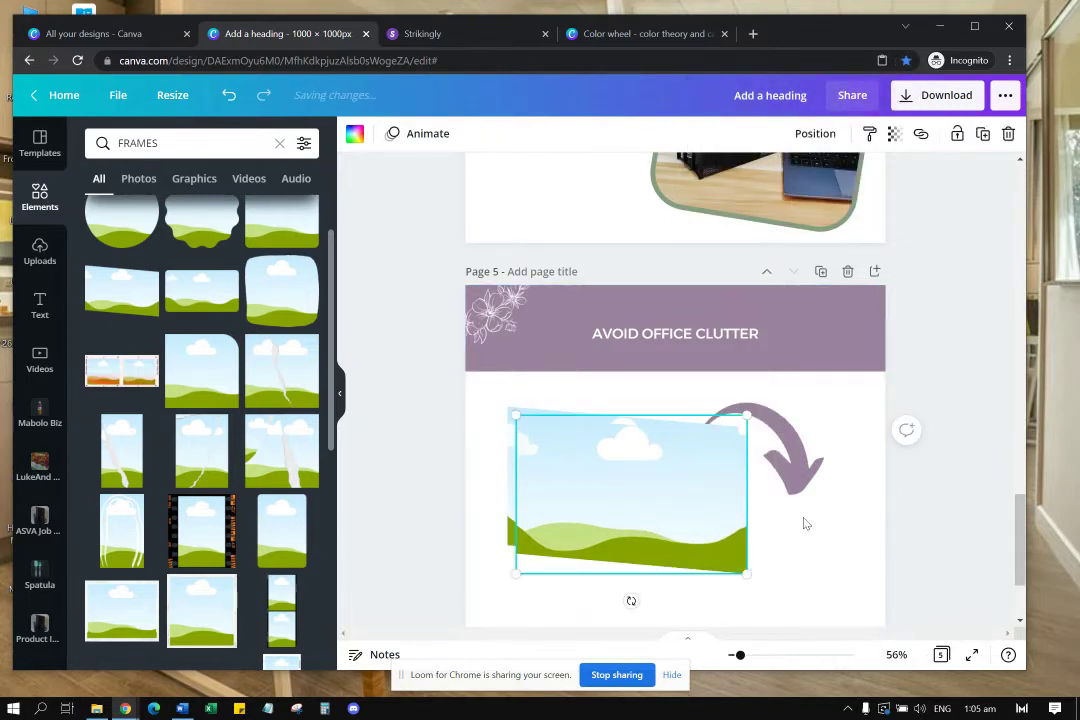
Step: Place the duplicate frame below and to the right of the first one, overlapping its lower corner
scroll(680, 458, "down", 1)
left_click_drag(680, 458, 796, 506)
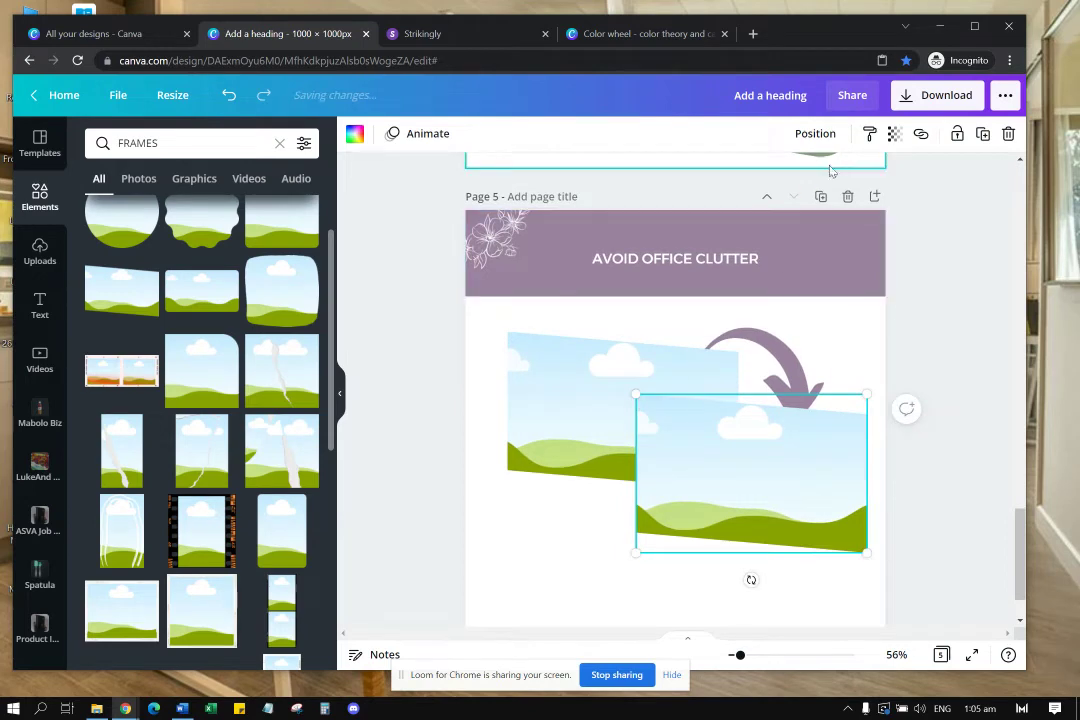
left_click(815, 133)
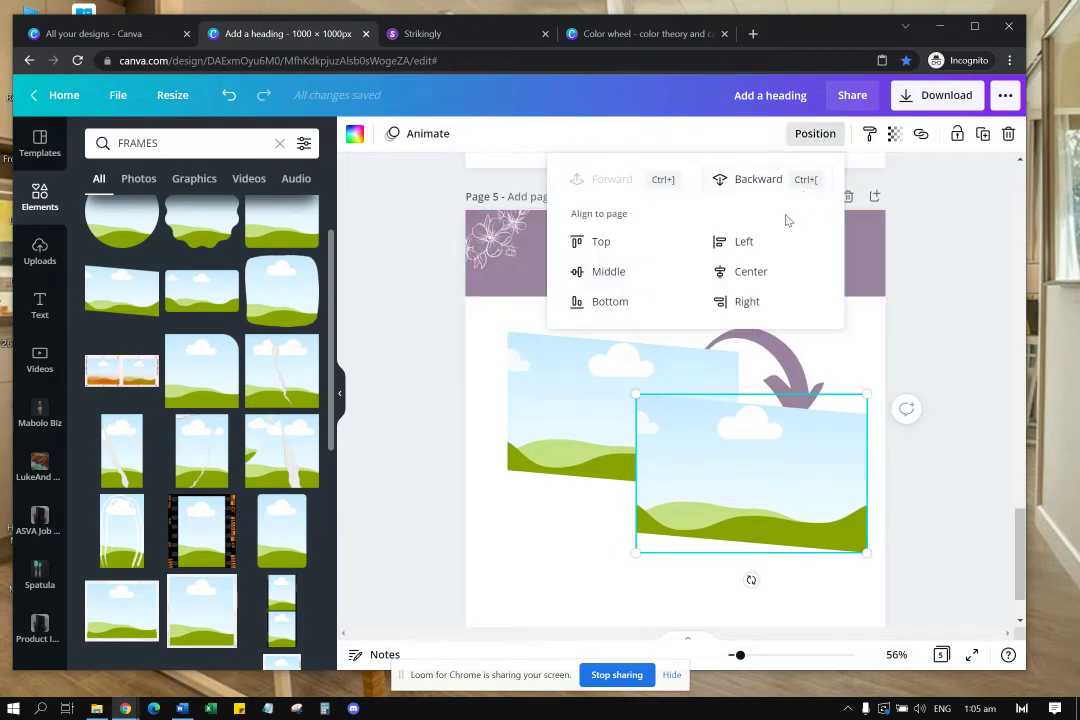
left_click_drag(745, 451, 721, 468)
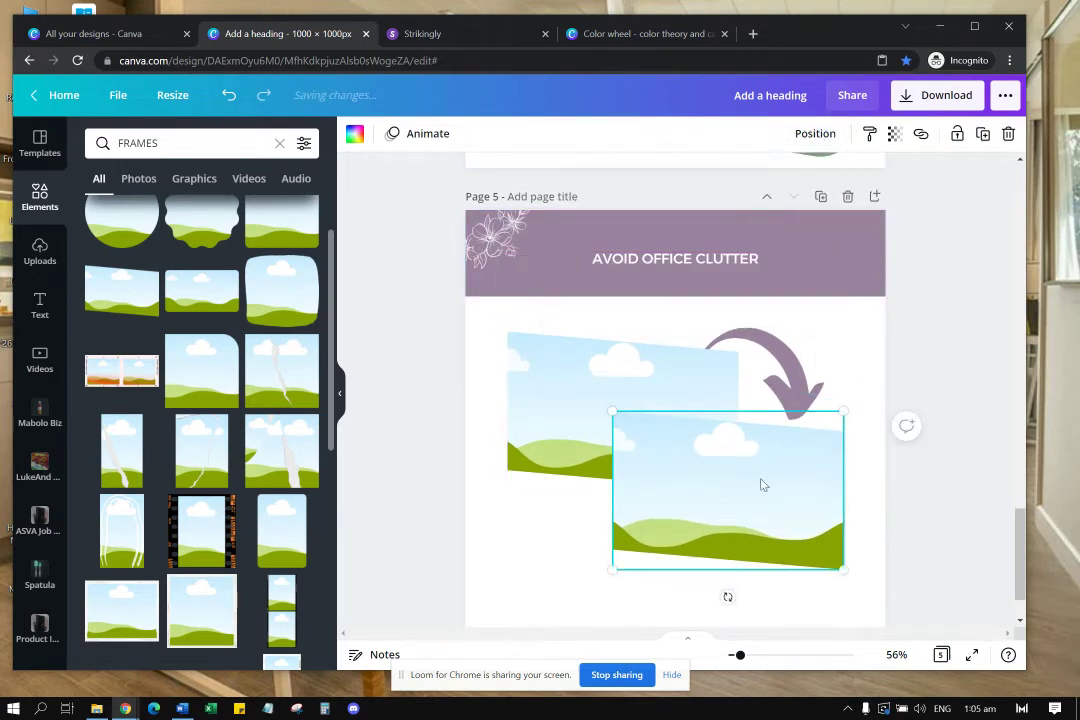
left_click_drag(825, 507, 832, 521)
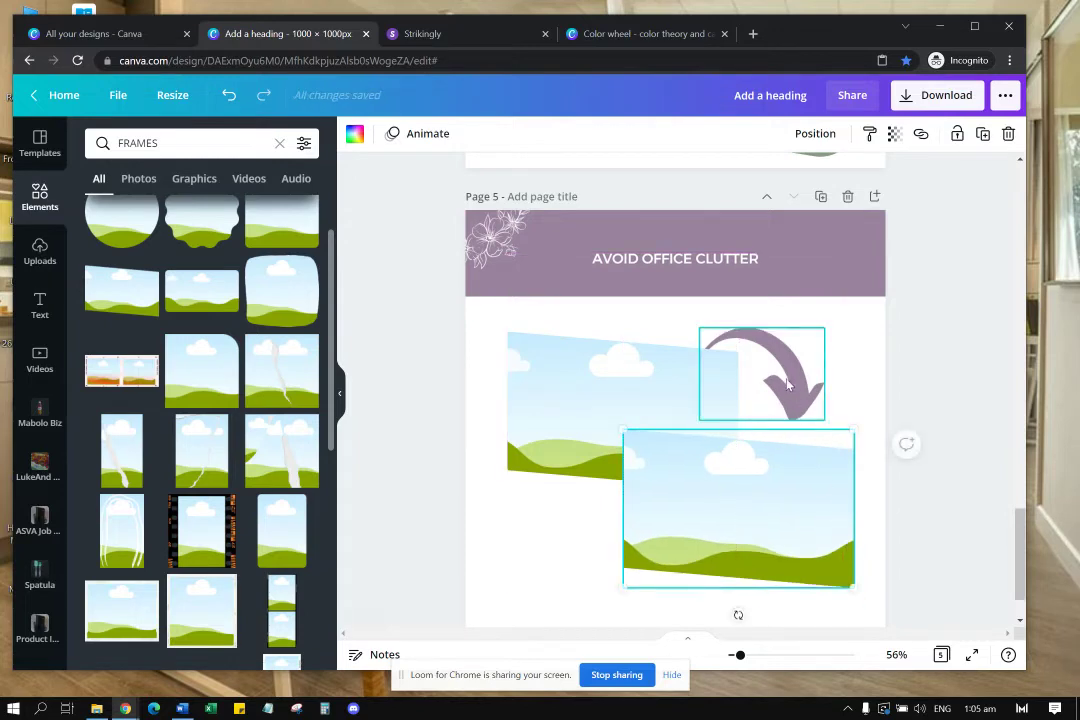
Step: Bring the arrow in front of both slanted frames and place it so it curves from the first frame's right edge onto the second
left_click(795, 403)
left_click_drag(795, 403, 805, 397)
right_click(805, 362)
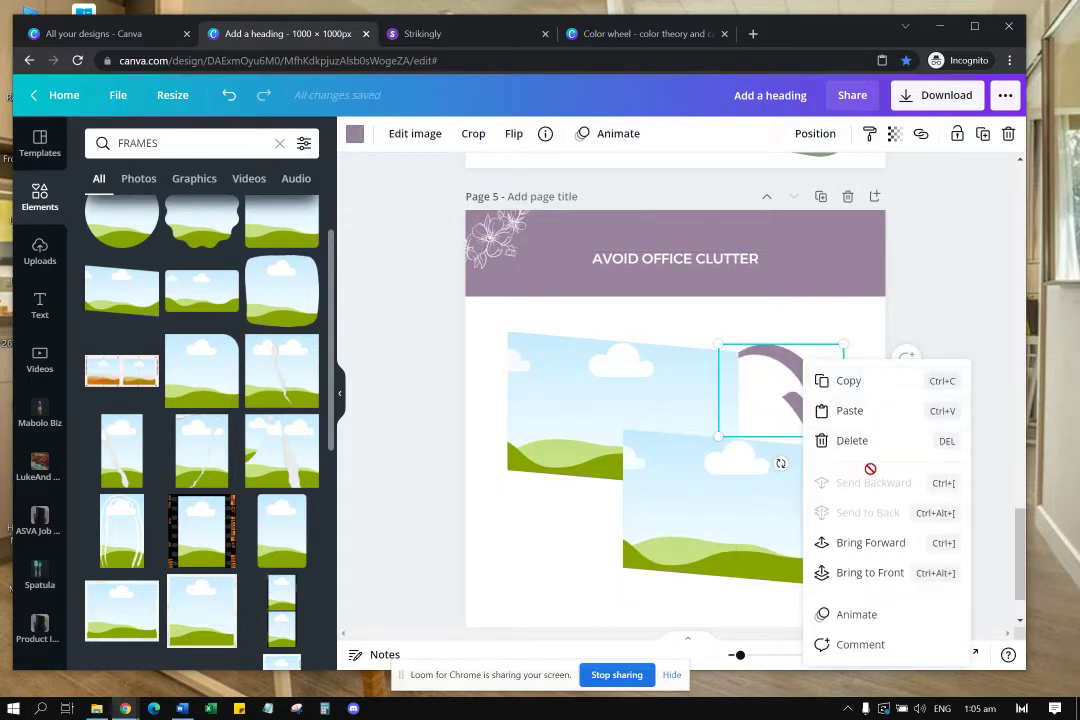
left_click(870, 542)
left_click_drag(815, 415, 802, 420)
left_click_drag(824, 511, 823, 517)
right_click(810, 432)
left_click(851, 482)
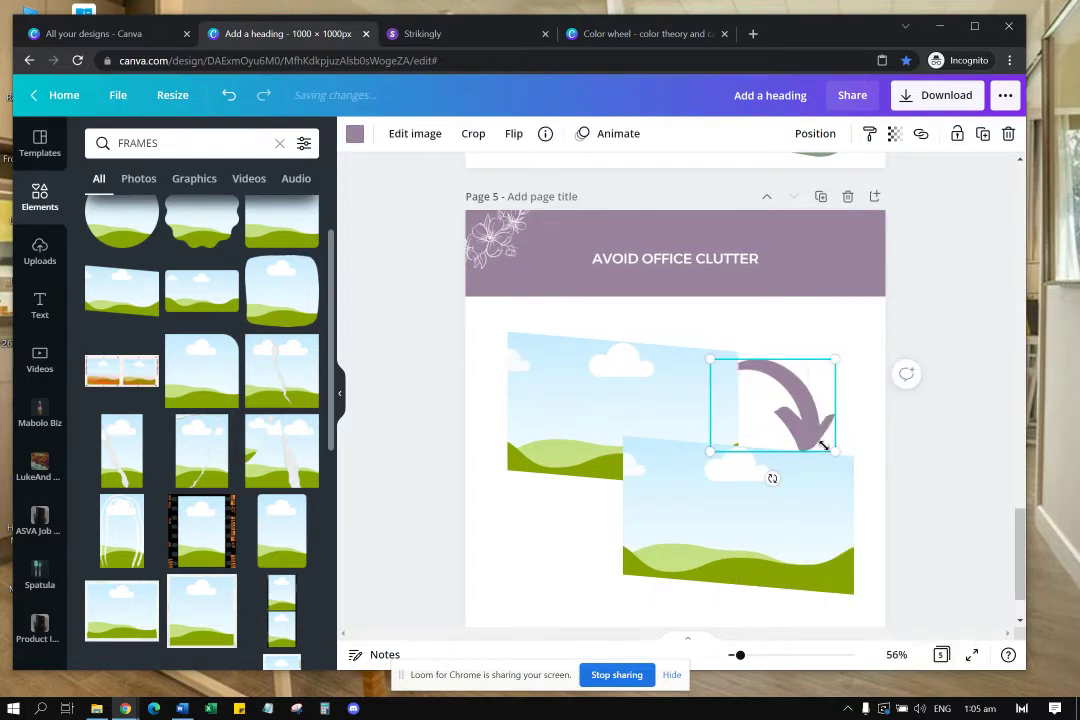
right_click(825, 443)
left_click(880, 541)
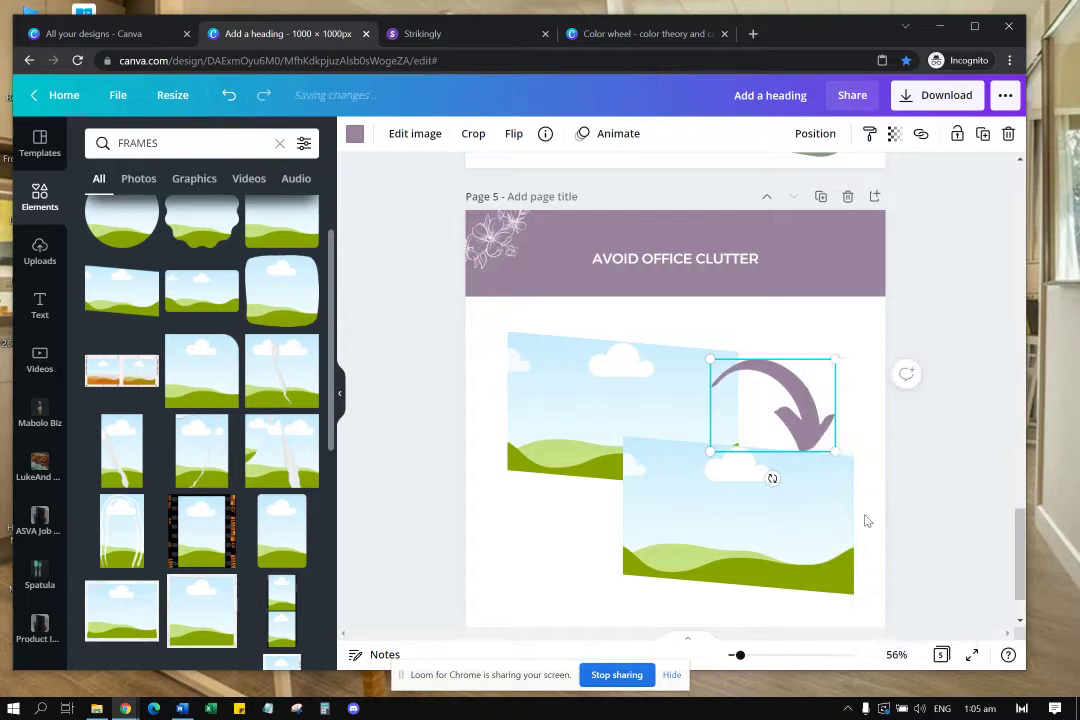
right_click(813, 424)
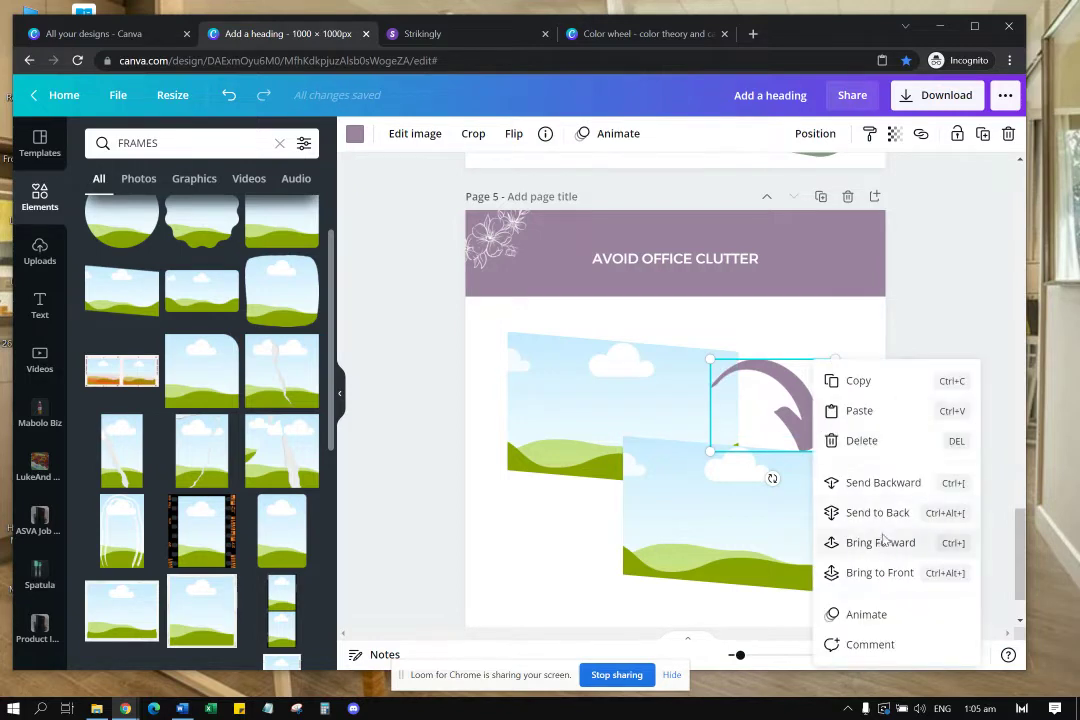
left_click(861, 545)
left_click_drag(805, 418, 807, 432)
left_click(776, 361)
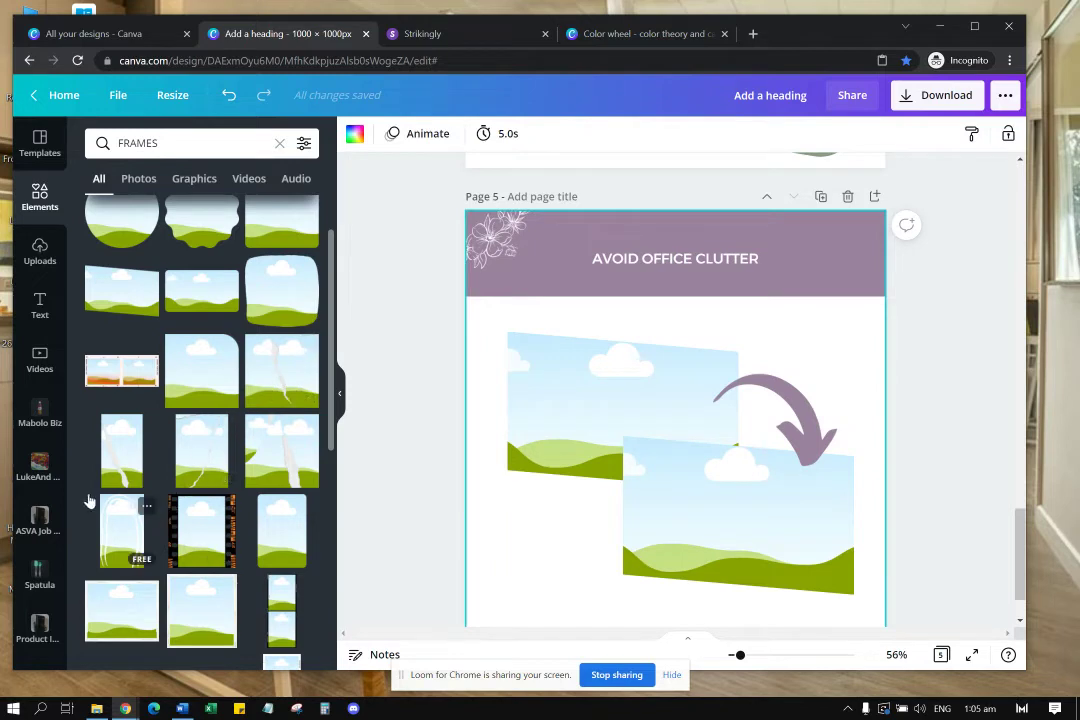
Step: Fill the first slanted frame with the cluttered desk photo from the Product Image Creation Demo folder and nudge it slightly down and right
left_click(42, 628)
left_click(40, 628)
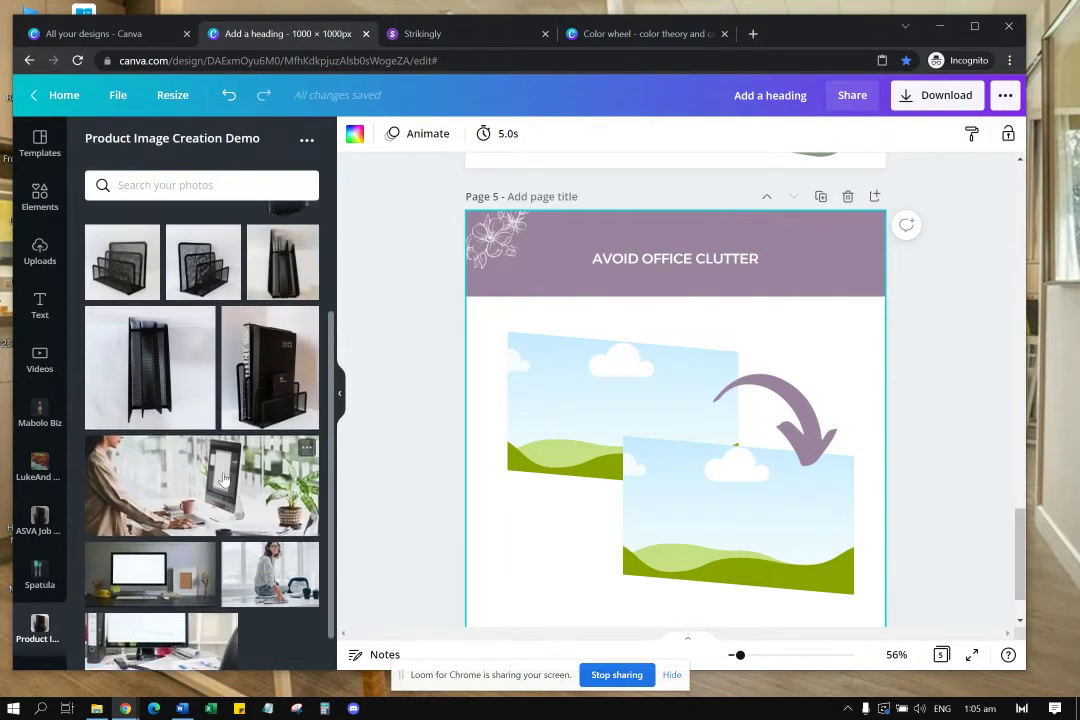
scroll(163, 643, "down", 5)
left_click_drag(163, 643, 500, 415)
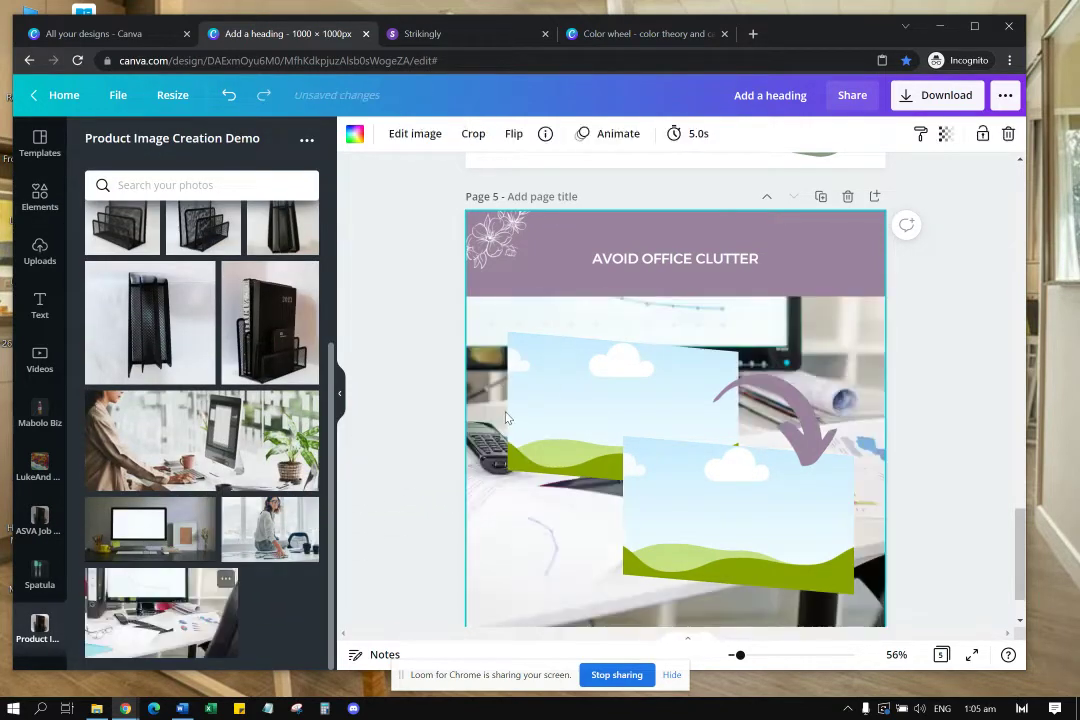
left_click_drag(823, 342, 708, 410)
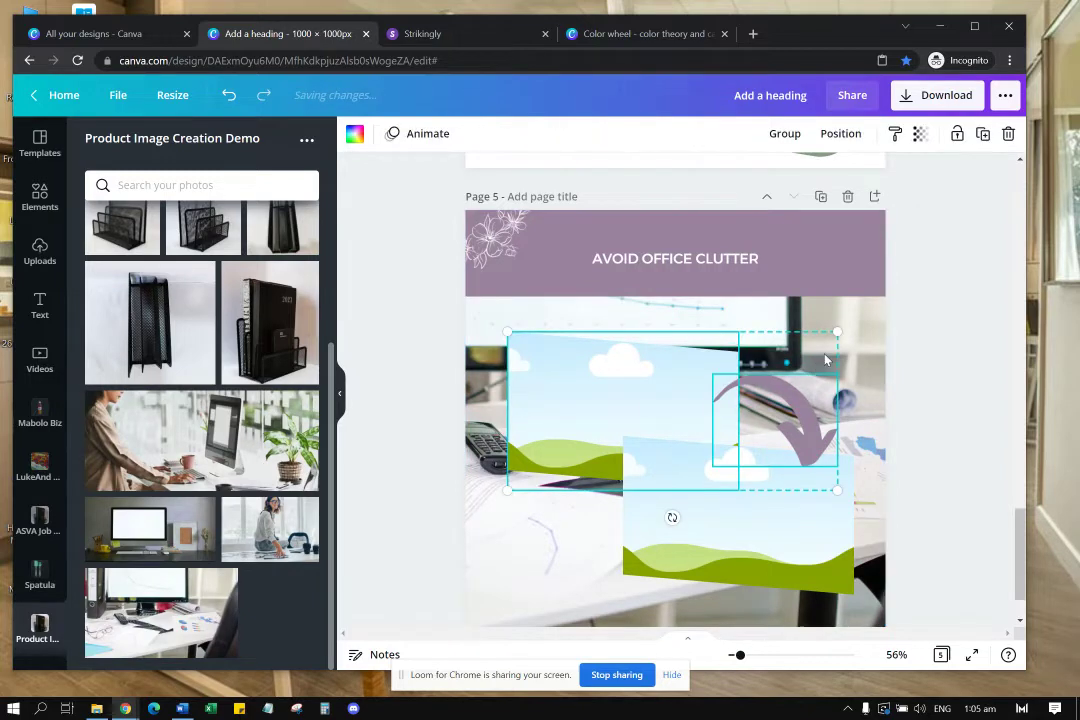
right_click(838, 342)
right_click(866, 323)
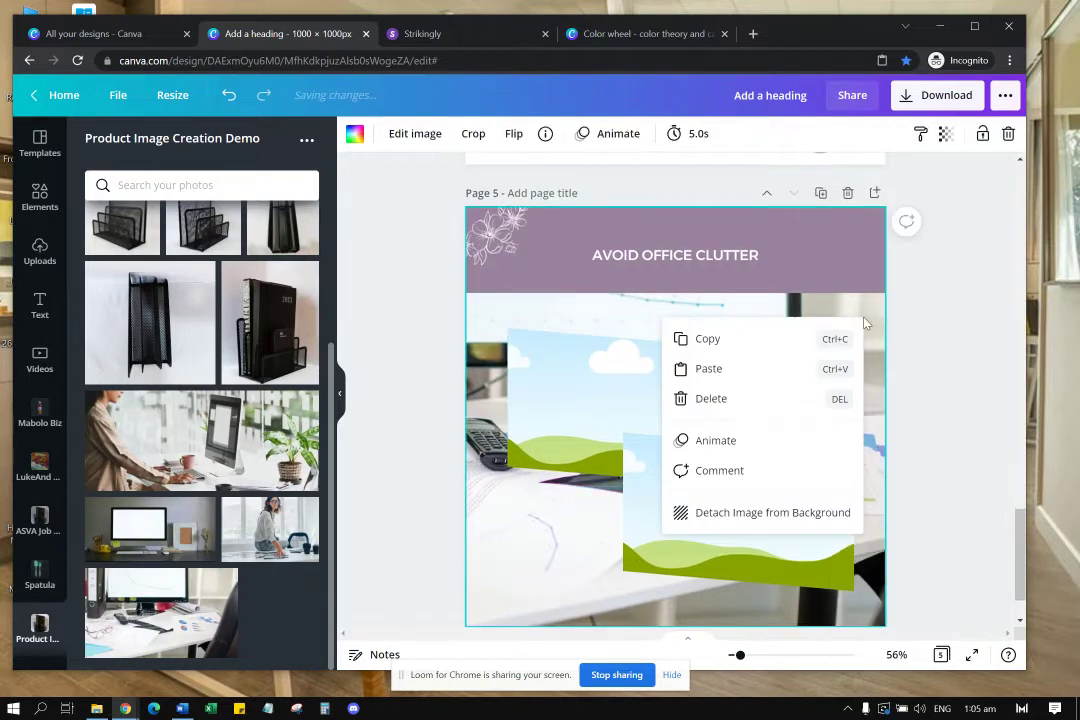
left_click(757, 513)
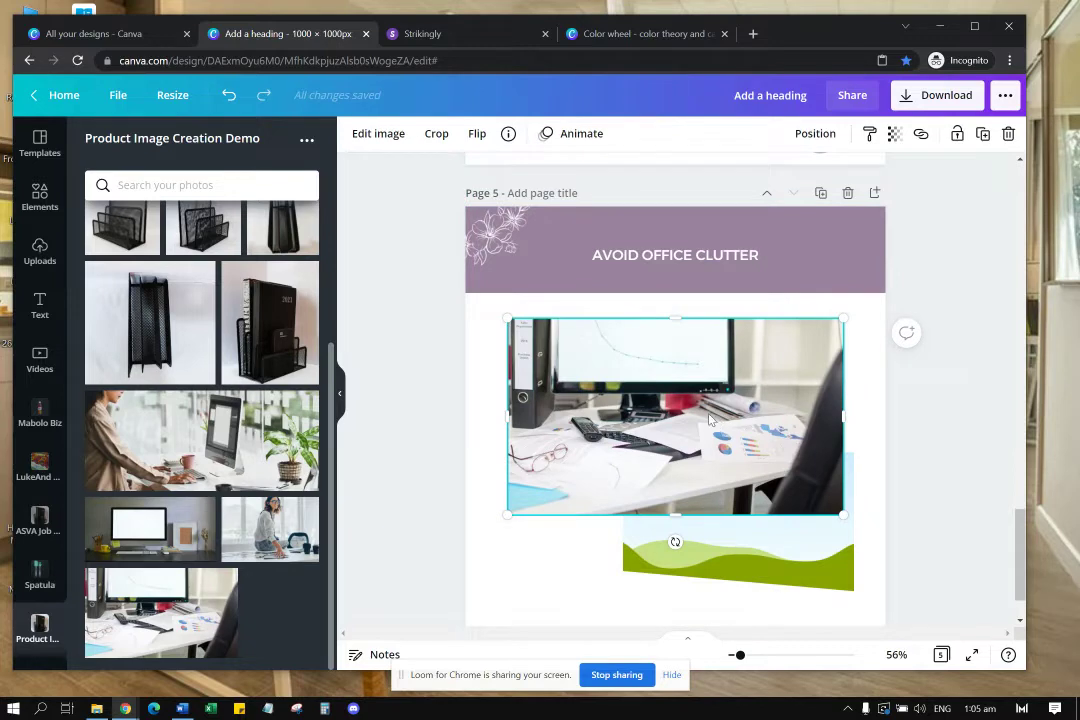
key("ctrl+z")
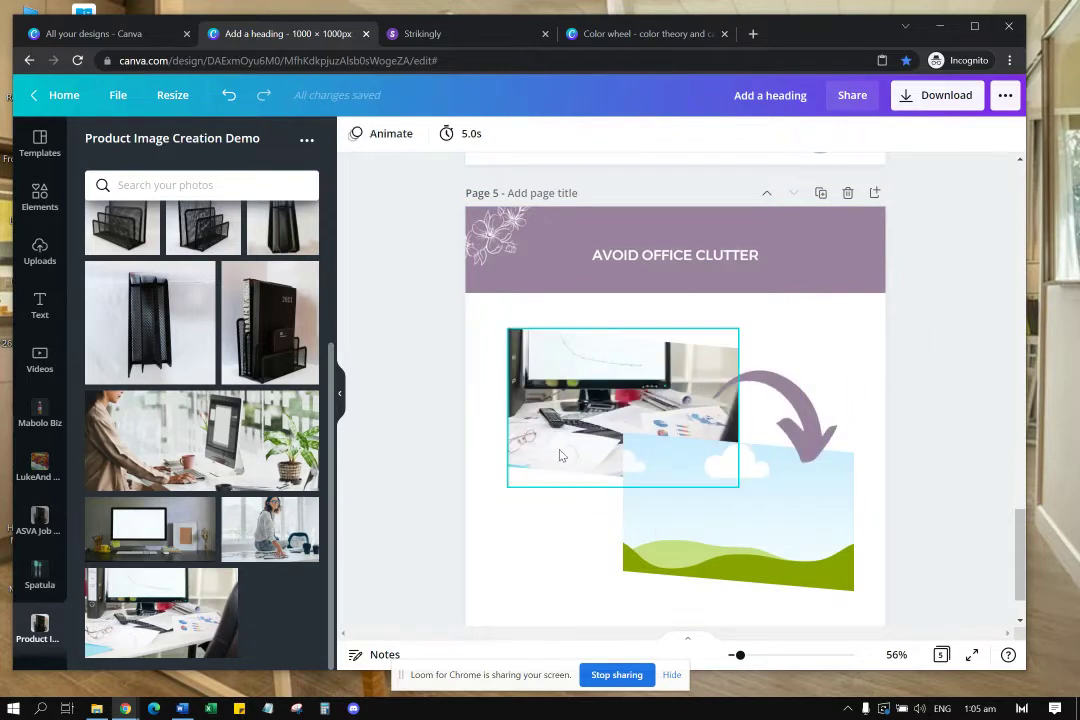
left_click_drag(563, 455, 572, 446)
left_click(795, 354)
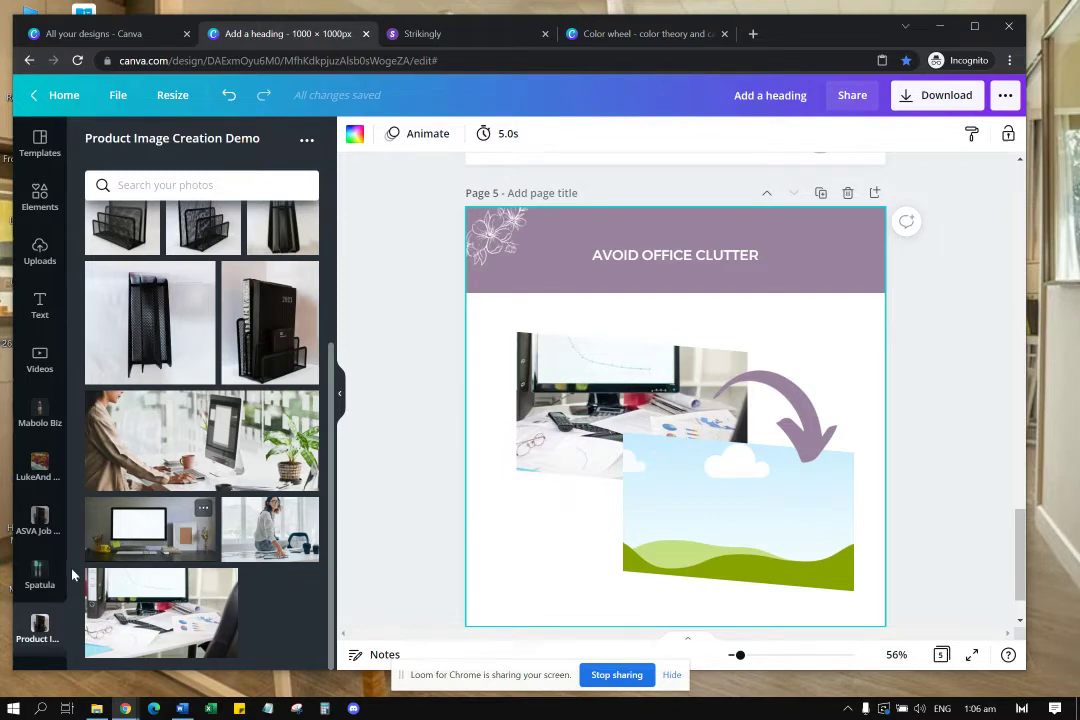
Step: Fill the second slanted frame with the black organizer and laptop photo from the ASVA Job Application folder
left_click(40, 520)
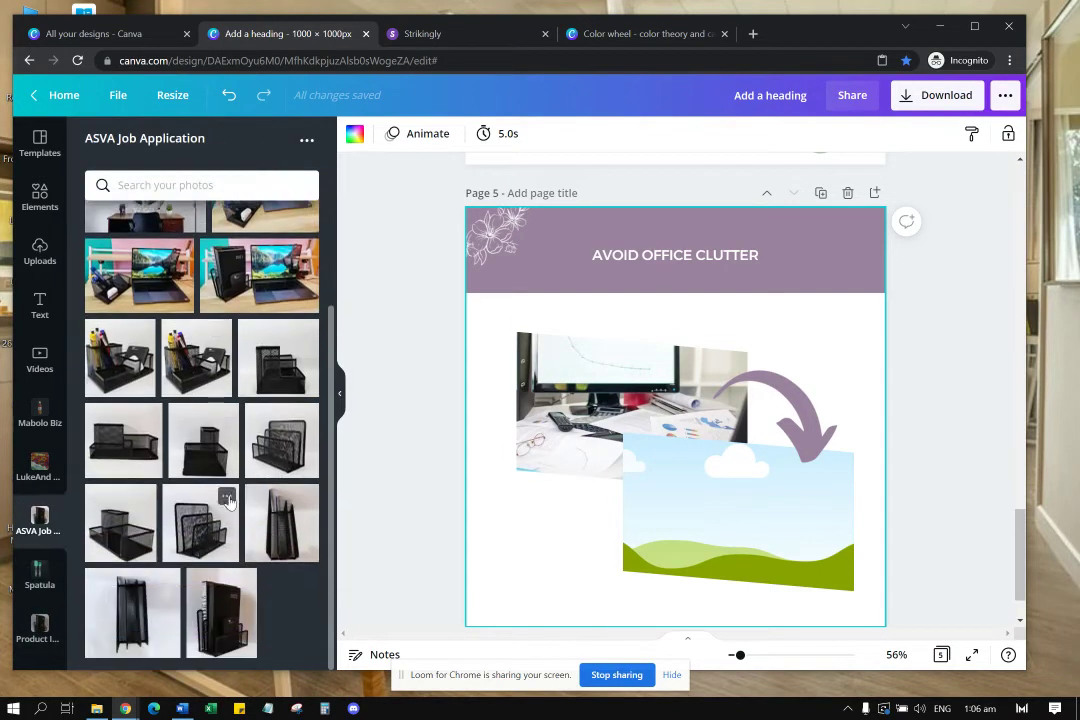
scroll(229, 502, "up", 3)
left_click_drag(265, 330, 745, 480)
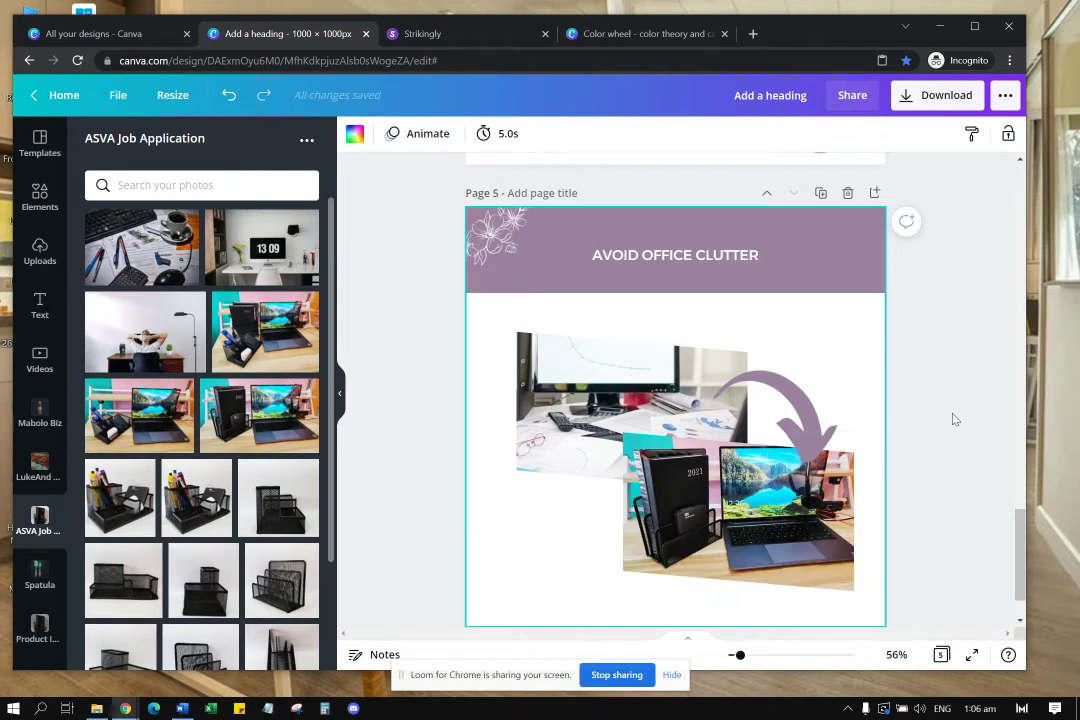
left_click(923, 418)
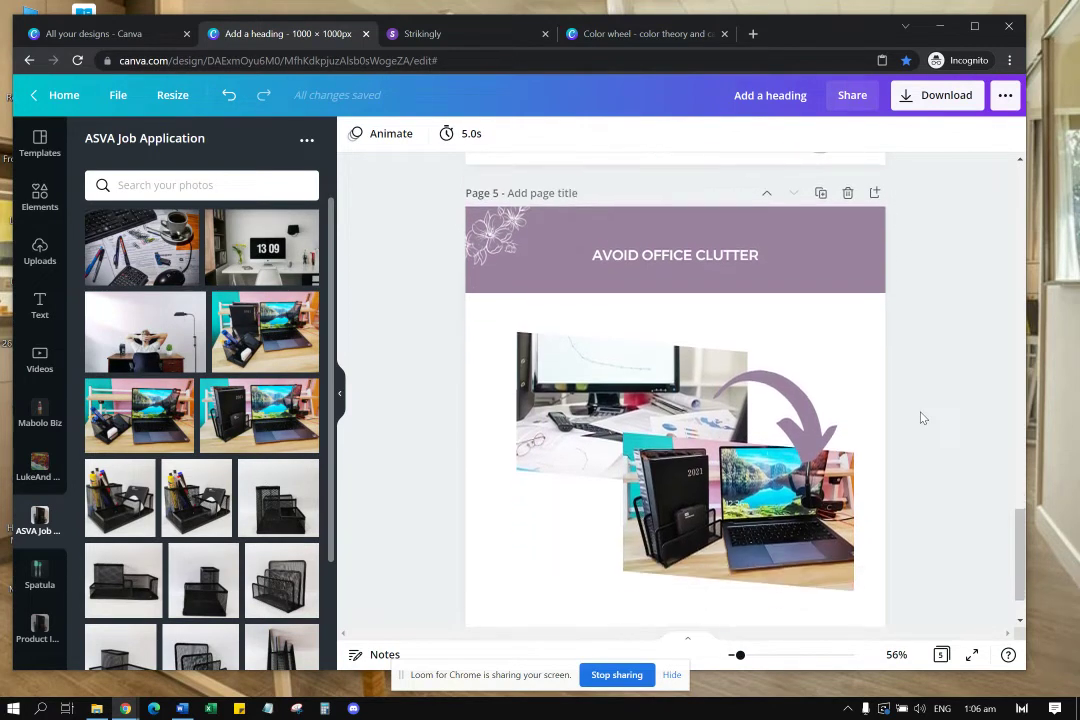
scroll(923, 418, "down", 1)
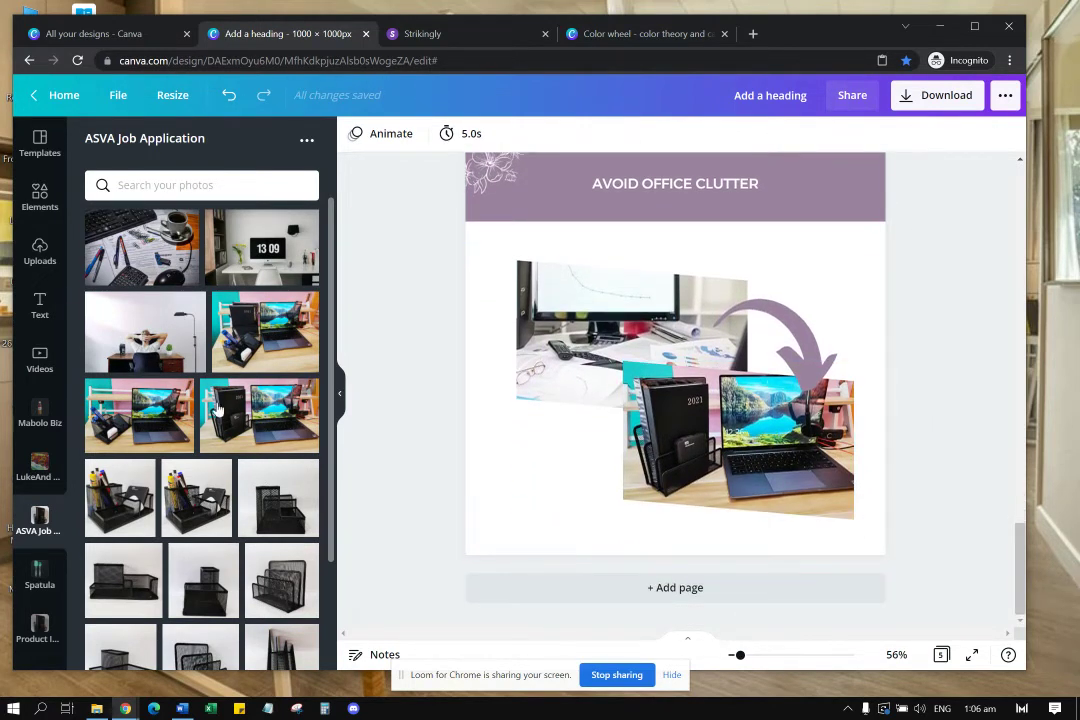
scroll(766, 430, "up", 2)
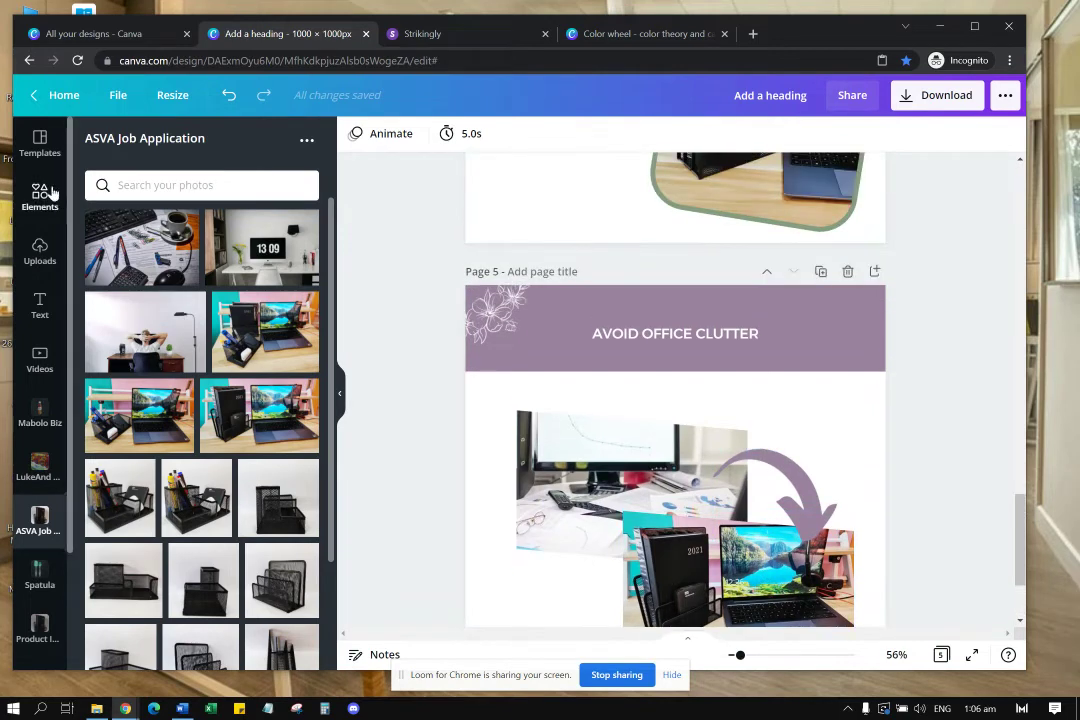
Step: Try a thin-bordered portrait frame from the frame elements on page 5 and delete it
left_click(45, 195)
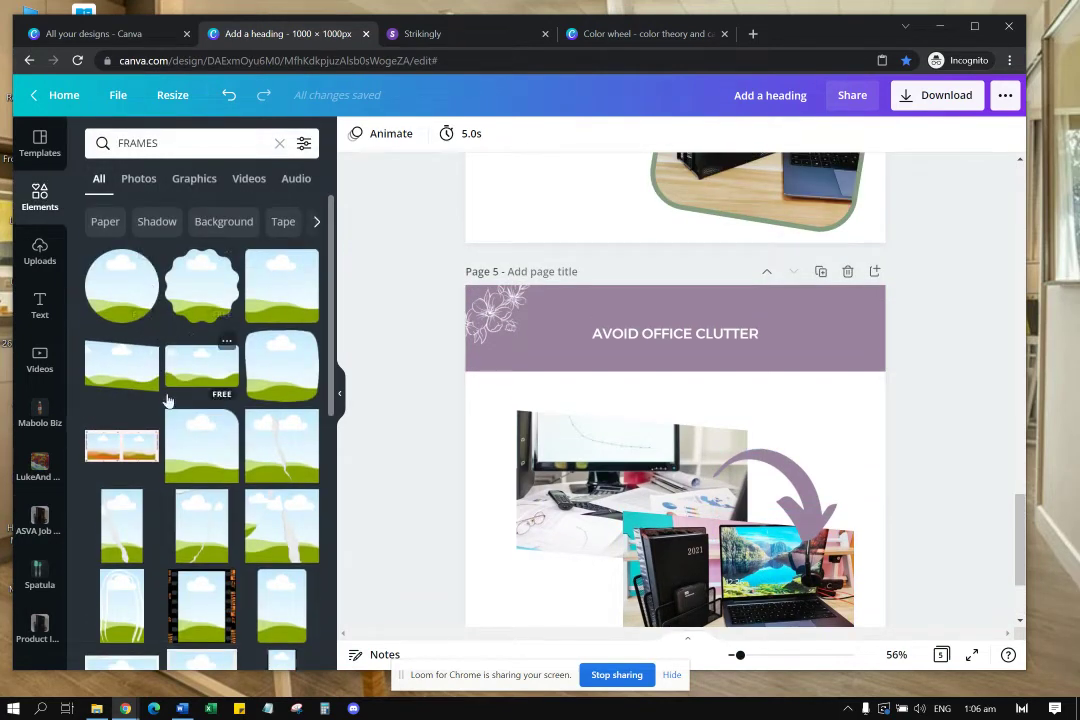
scroll(168, 400, "down", 10)
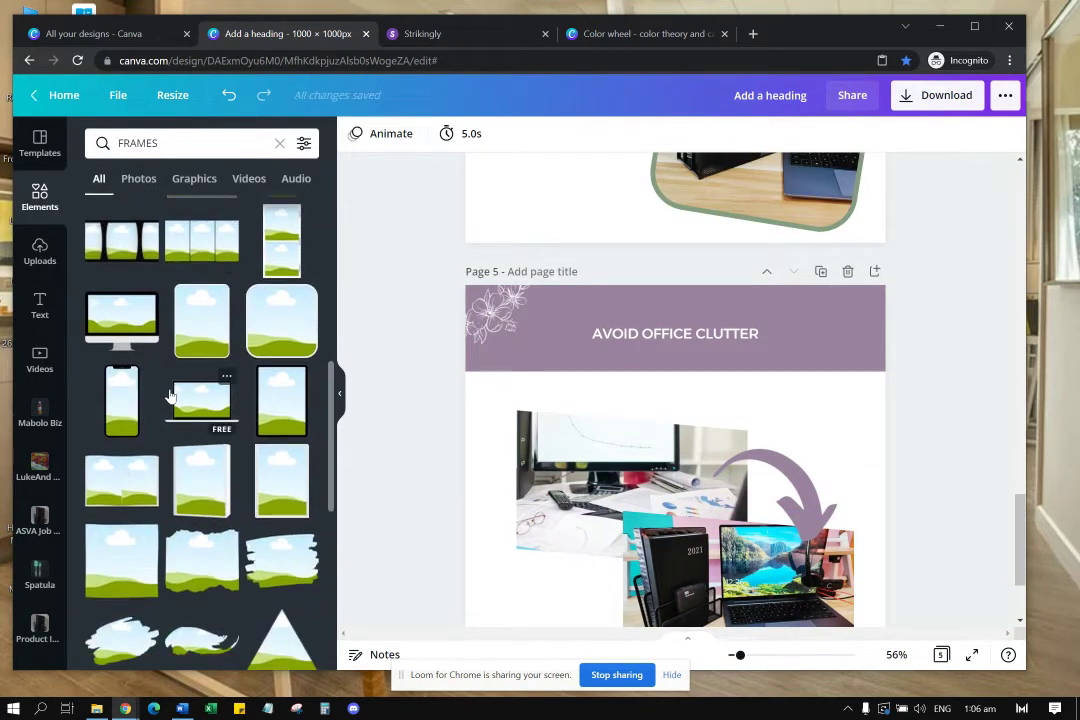
scroll(170, 395, "down", 15)
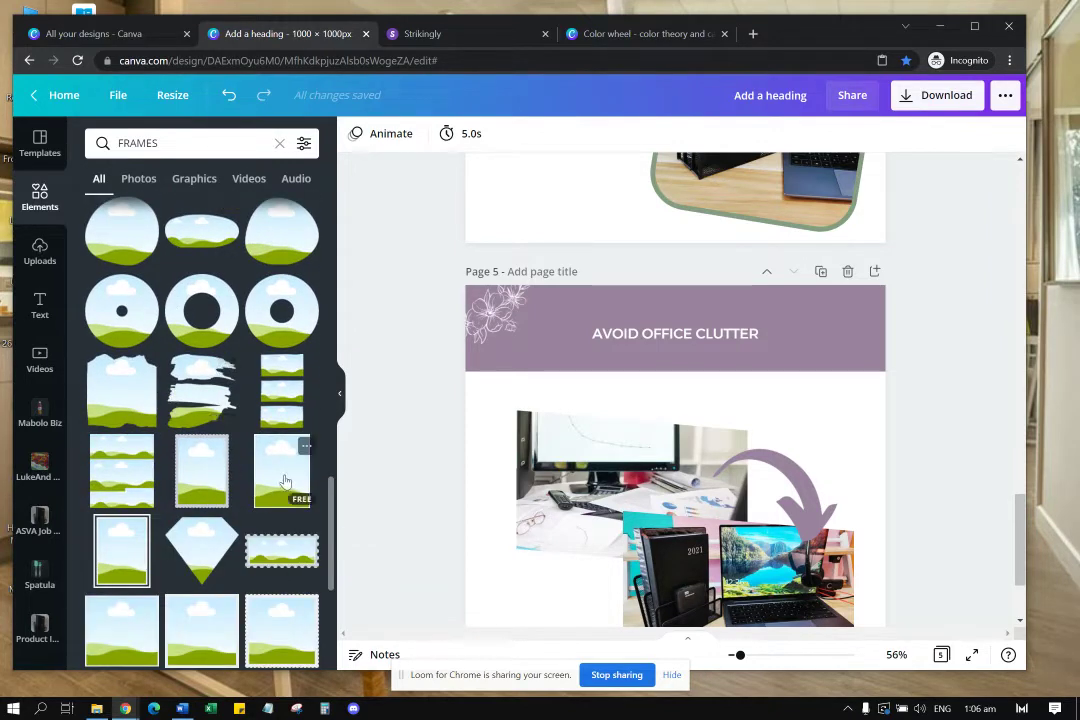
left_click(285, 482)
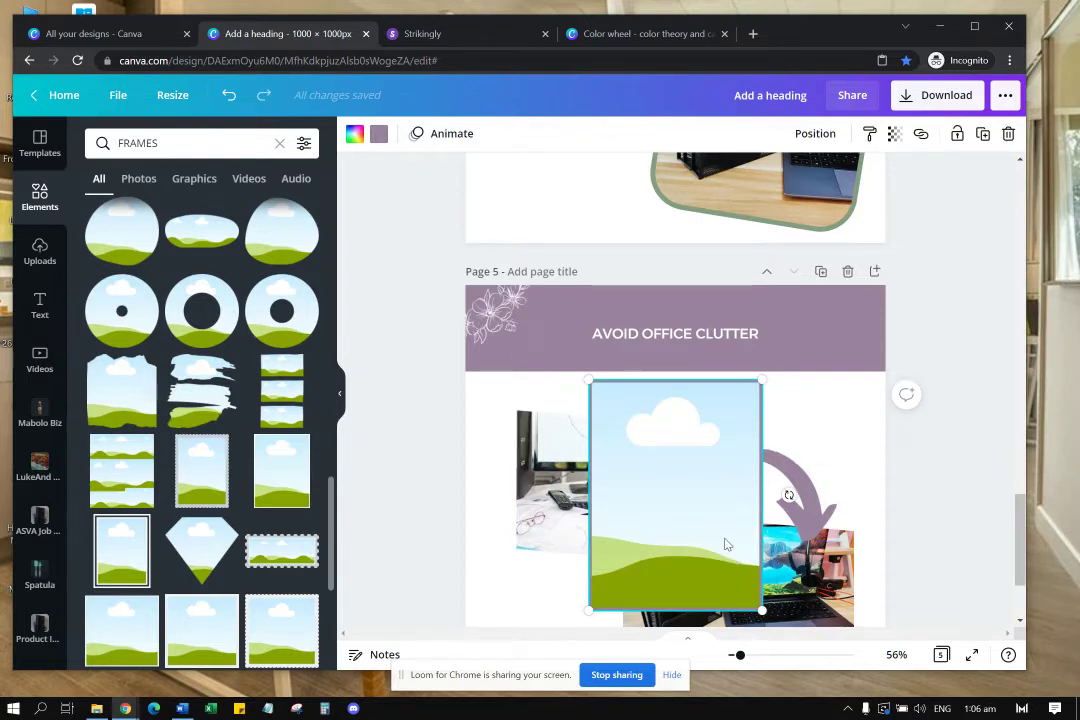
key("Delete")
Step: Try a white-bordered landscape frame on page 5 in the document's muted purple and delete it
scroll(195, 465, "down", 10)
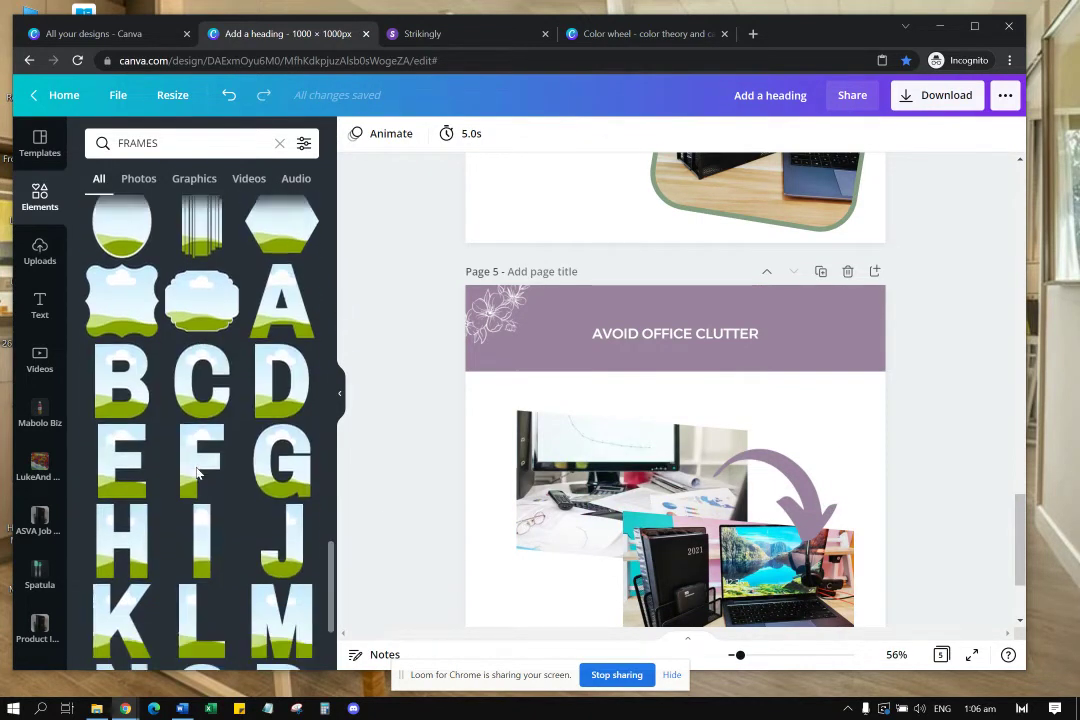
scroll(200, 478, "down", 5)
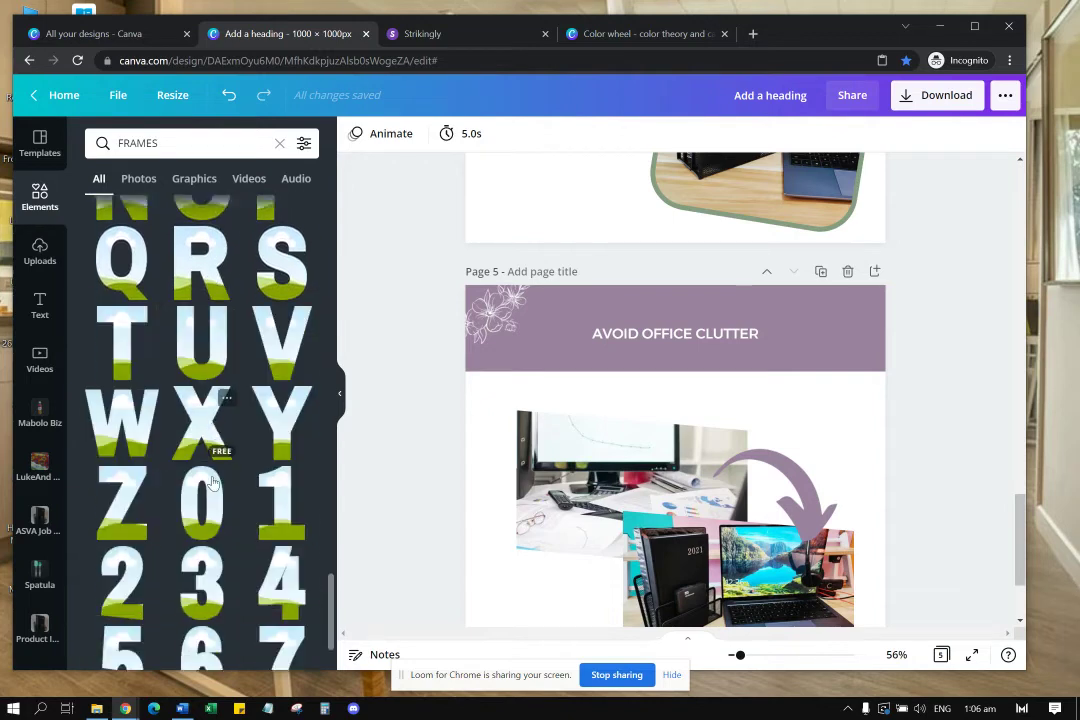
scroll(213, 483, "down", 8)
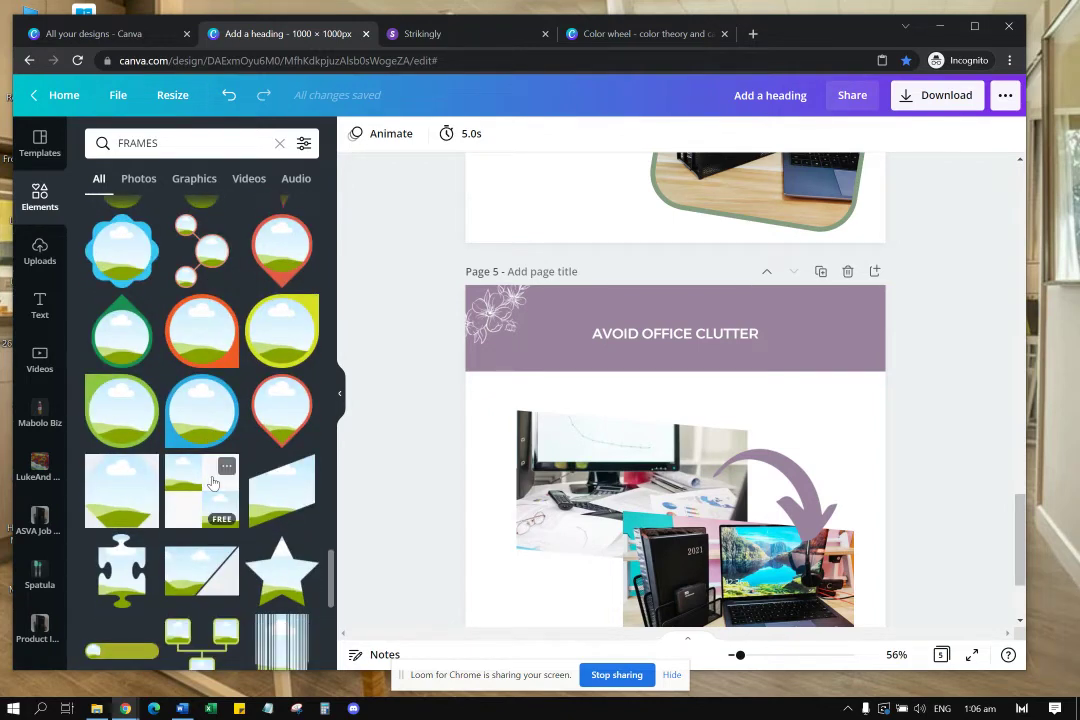
scroll(213, 483, "down", 3)
scroll(213, 483, "down", 10)
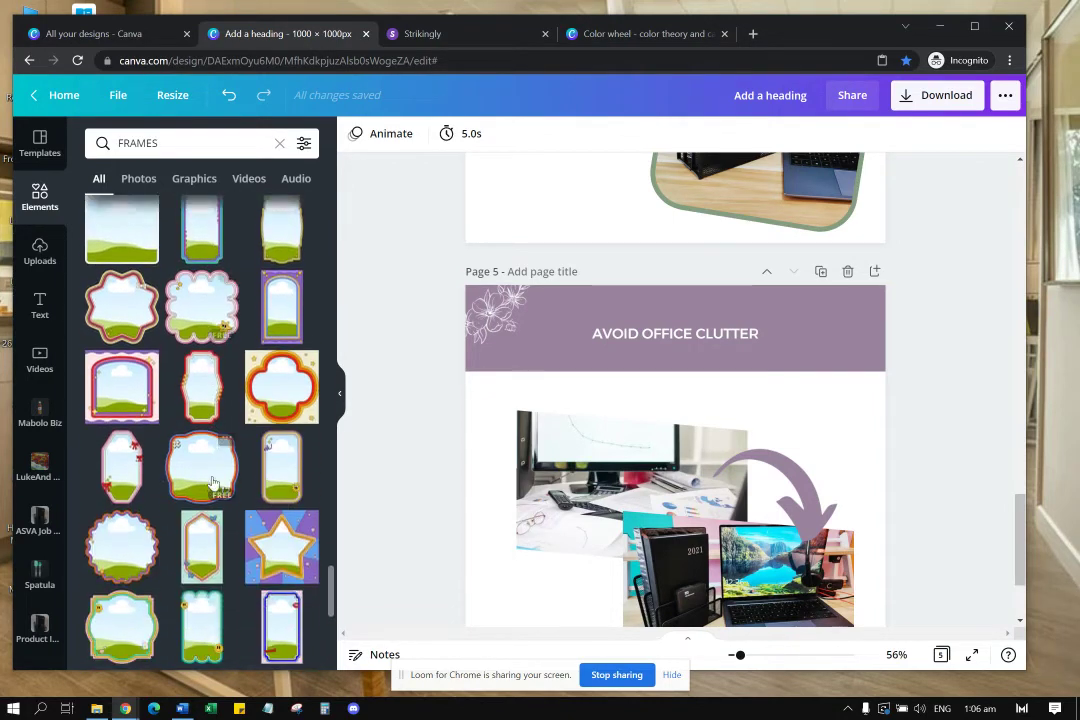
scroll(213, 483, "down", 10)
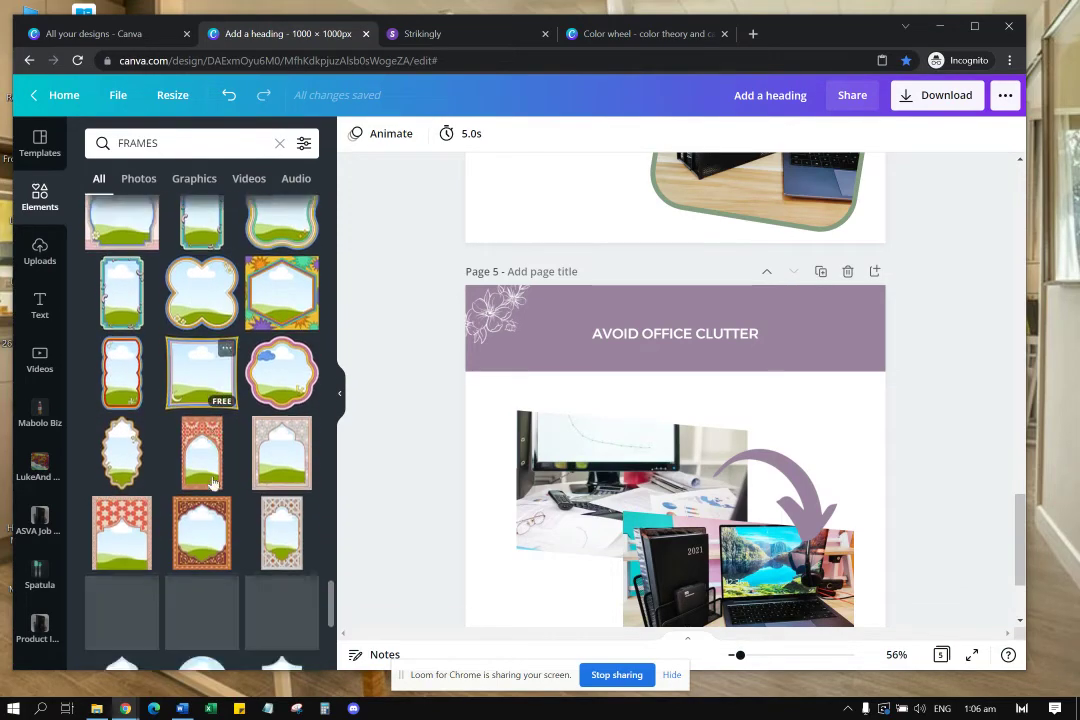
scroll(213, 483, "down", 10)
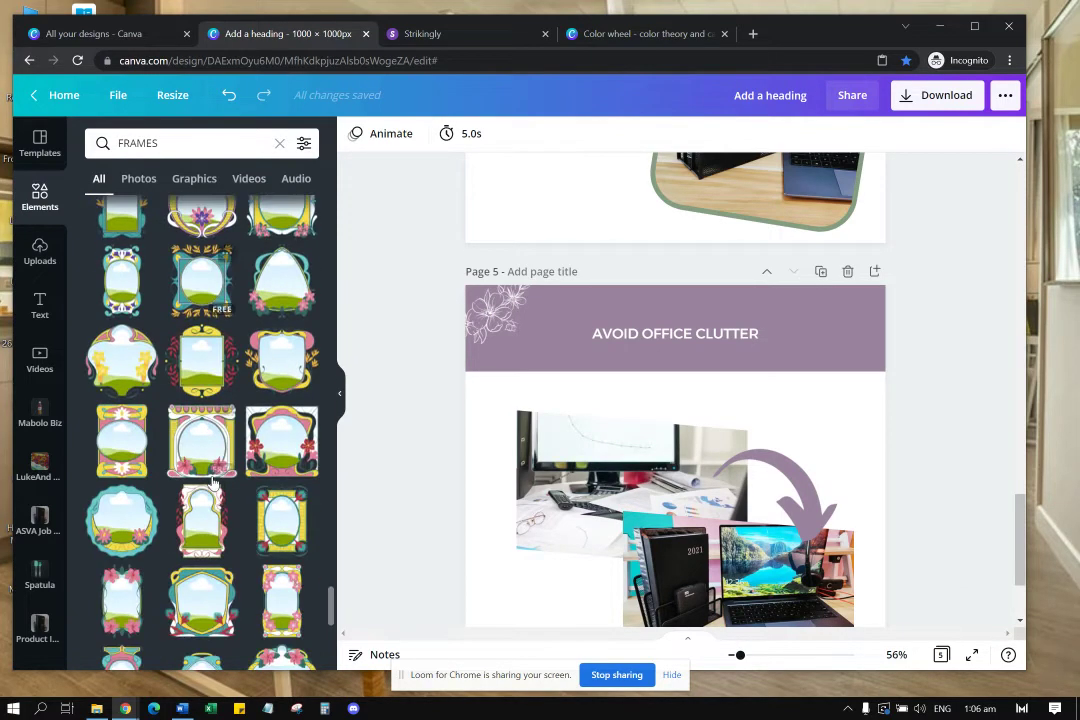
scroll(213, 483, "down", 10)
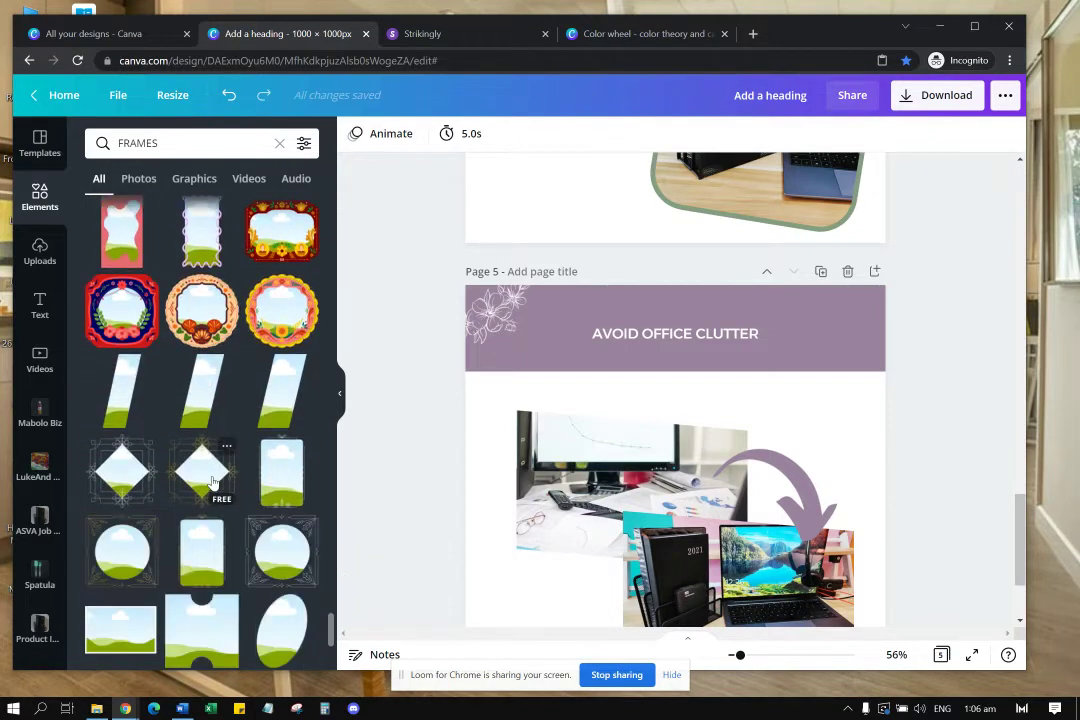
scroll(212, 483, "down", 3)
left_click(118, 405)
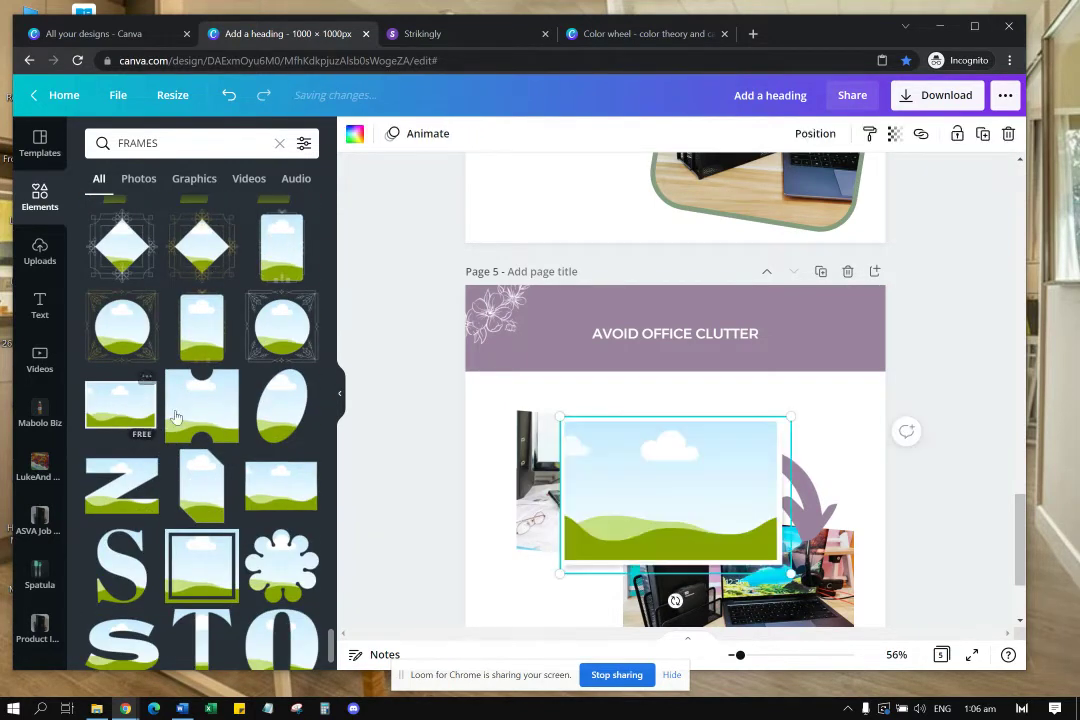
left_click(352, 138)
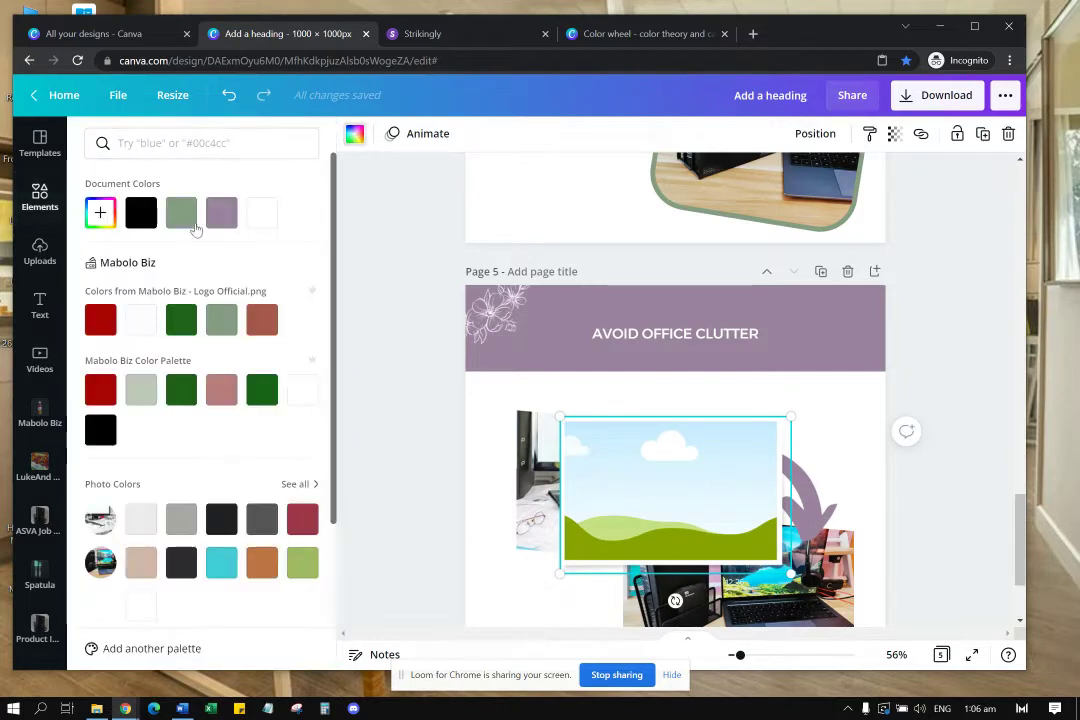
left_click(222, 213)
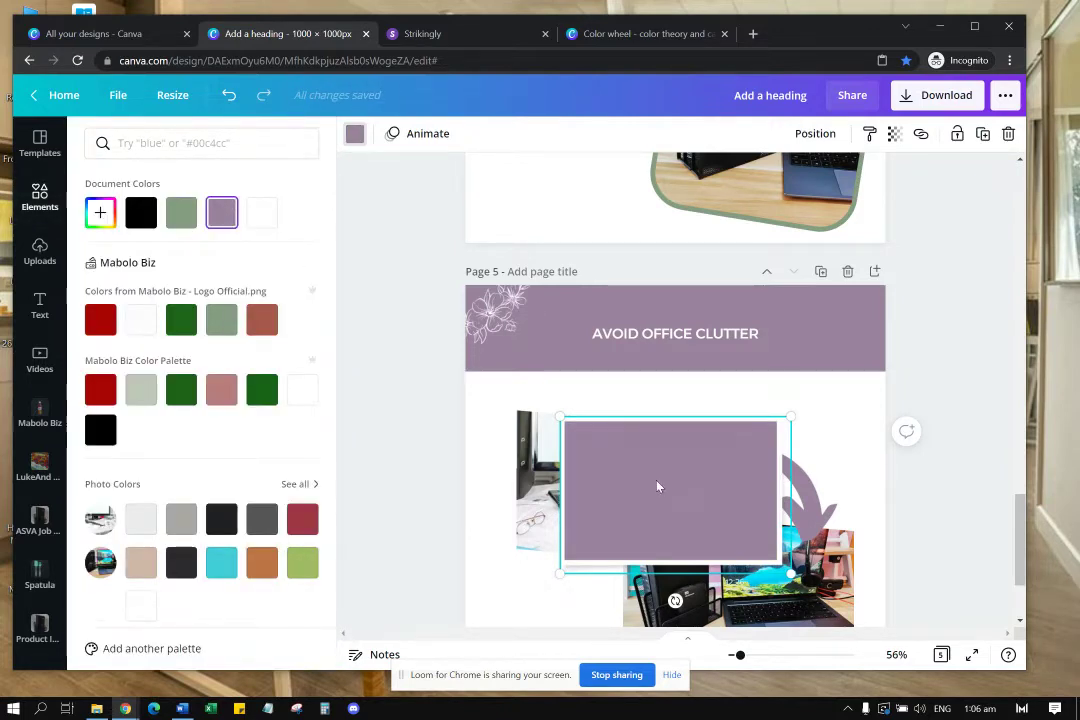
key("Delete")
Step: Remove both slanted photo frames from page 5, keeping the header and the curved arrow
left_click(683, 436)
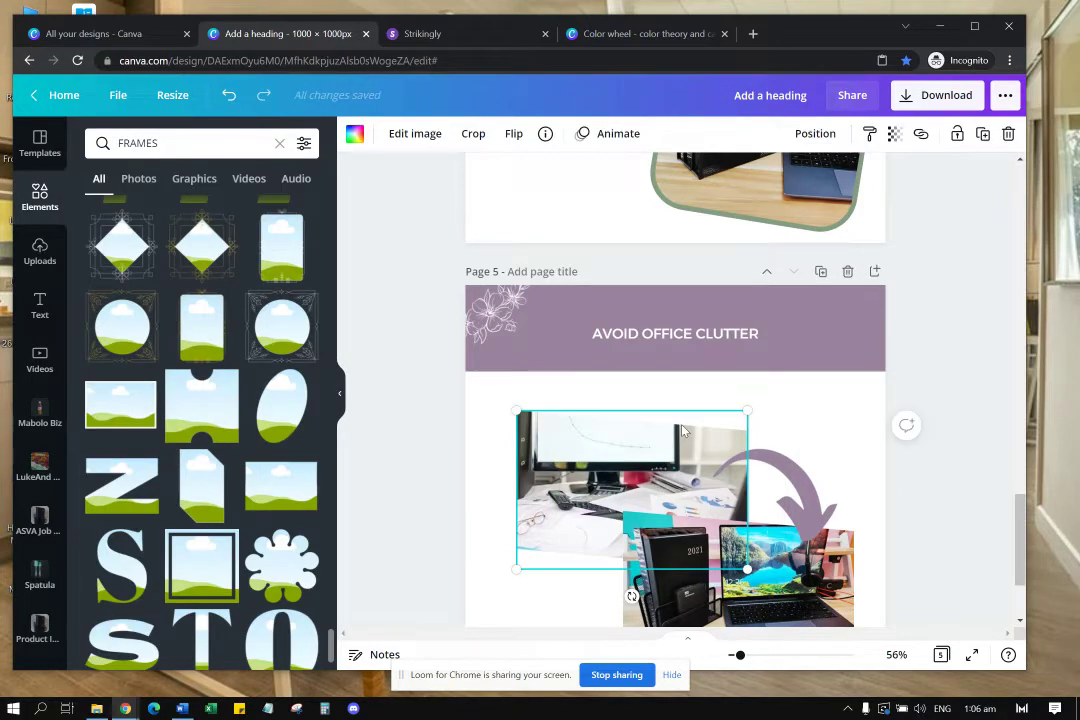
key("ctrl+z")
key("ctrl+z")
key("ctrl+z")
key("ctrl+z")
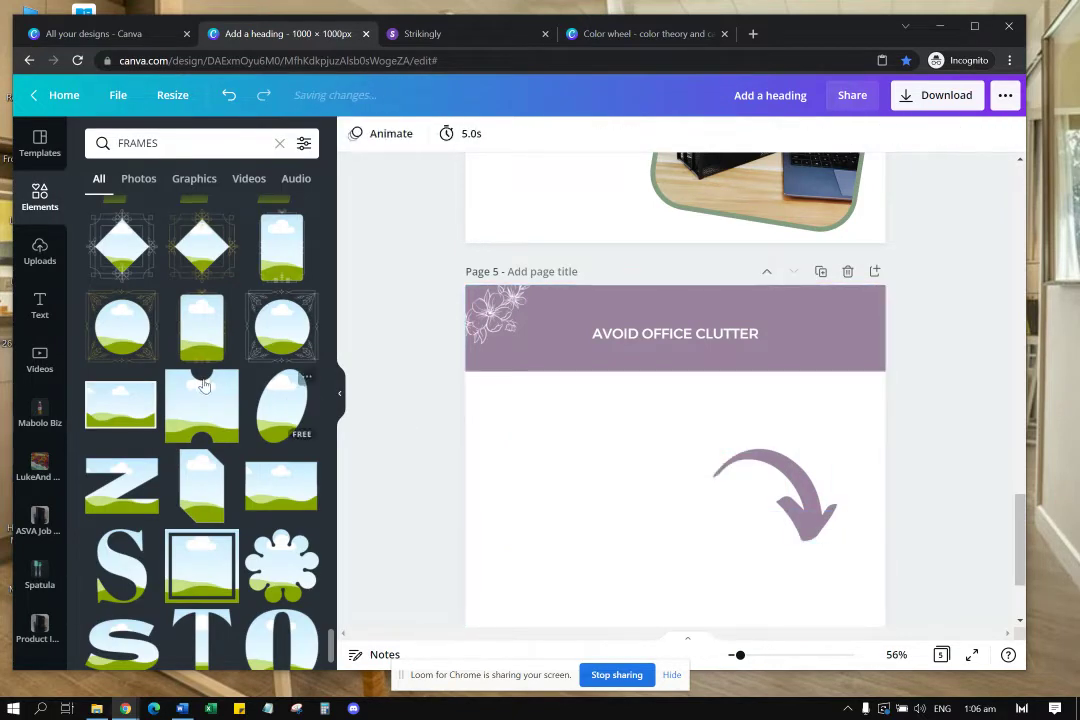
Step: Add the white-bordered landscape frame to page 5 and fill it with the black organizer and laptop photo from the ASVA Job Application folder
left_click(203, 385)
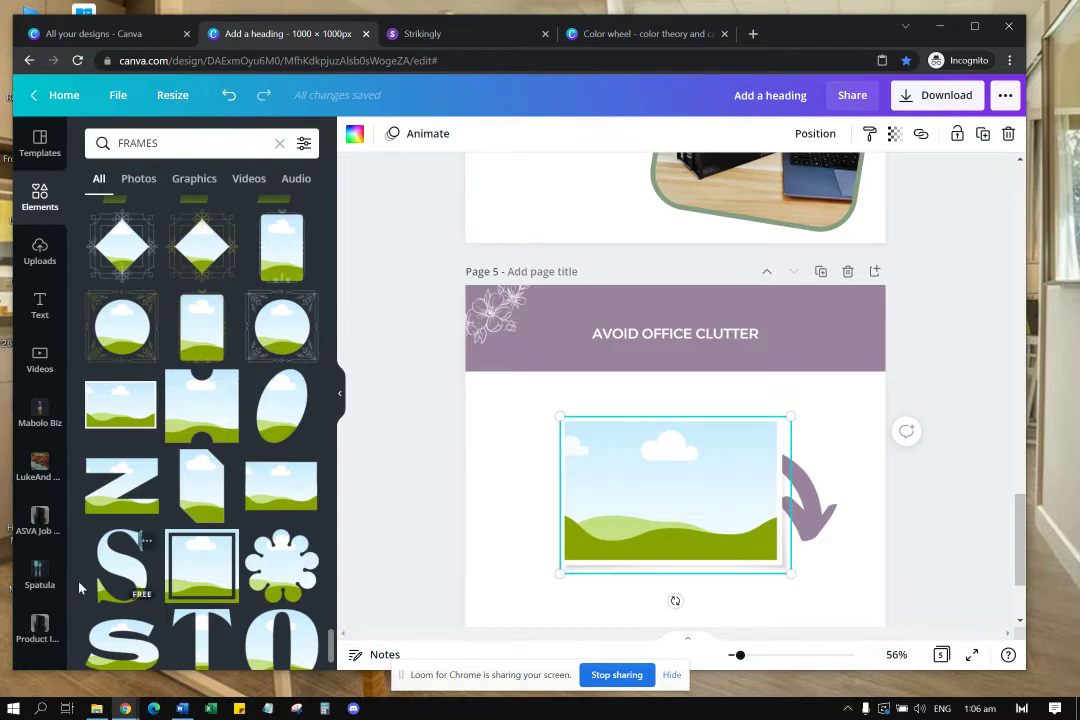
left_click(38, 520)
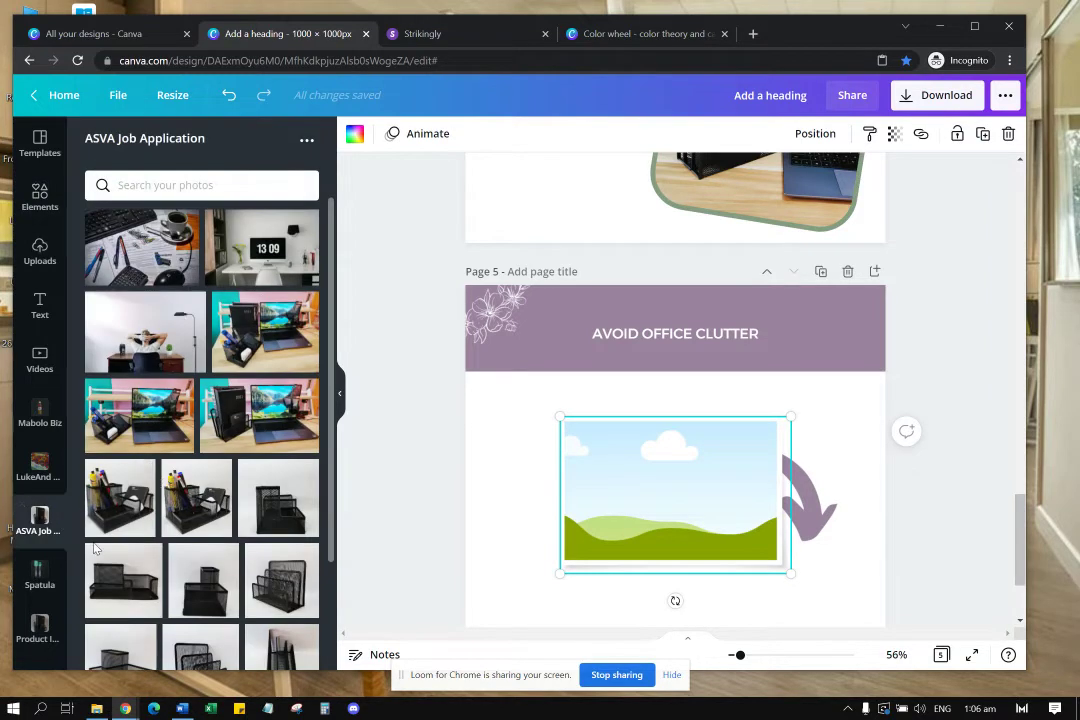
scroll(180, 450, "down", 2)
left_click_drag(288, 370, 664, 487)
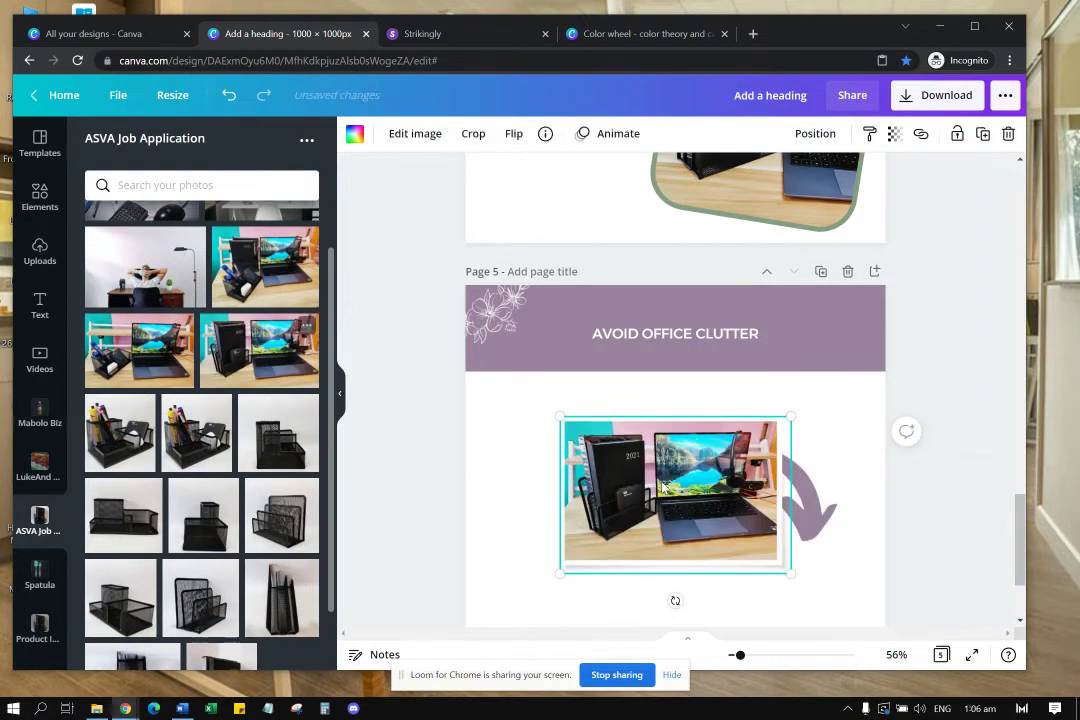
Step: Try the document's muted purple on the slightly reduced landscape frame, and delete the frame with its photo
left_click(355, 135)
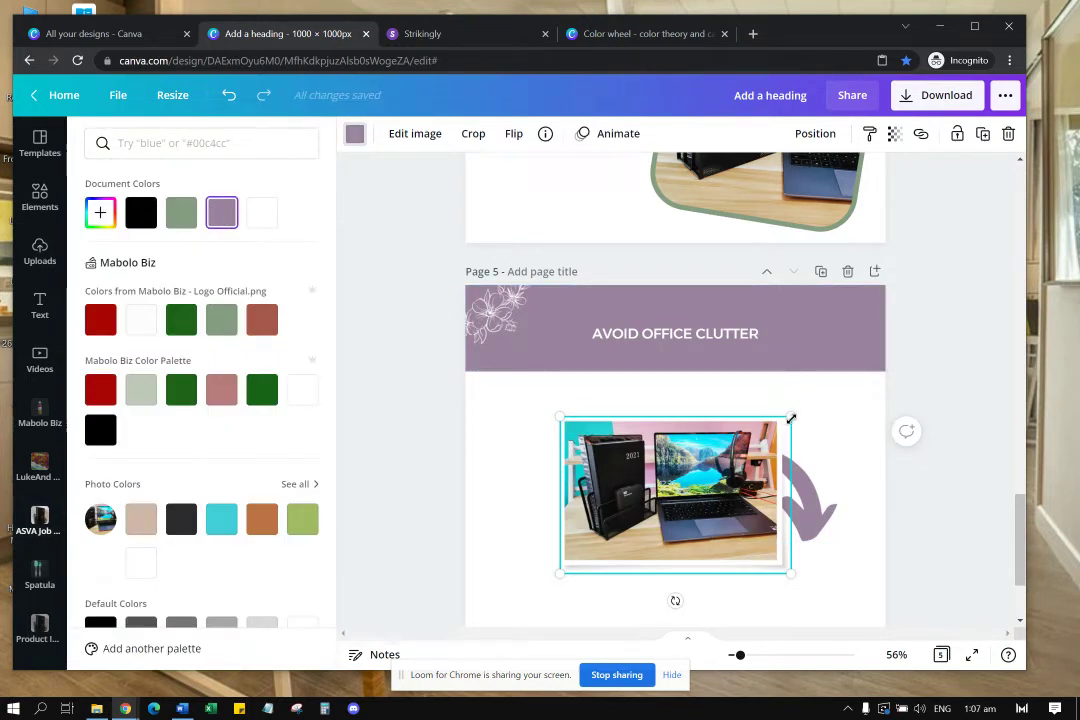
left_click_drag(791, 419, 786, 421)
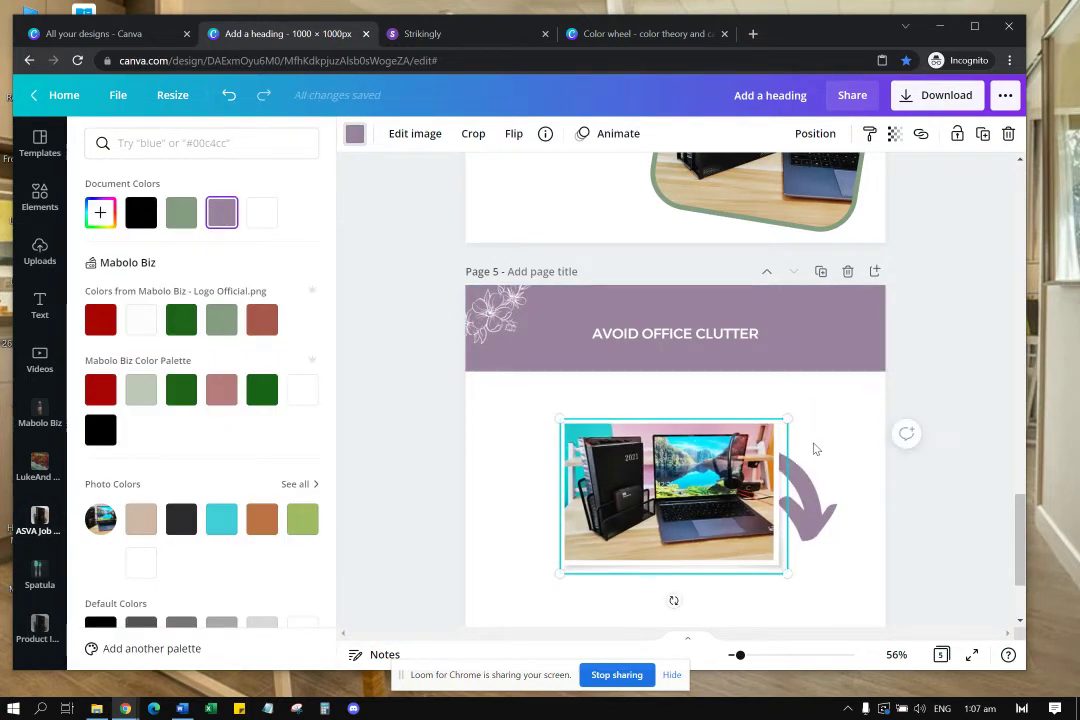
left_click(724, 464)
key("Delete")
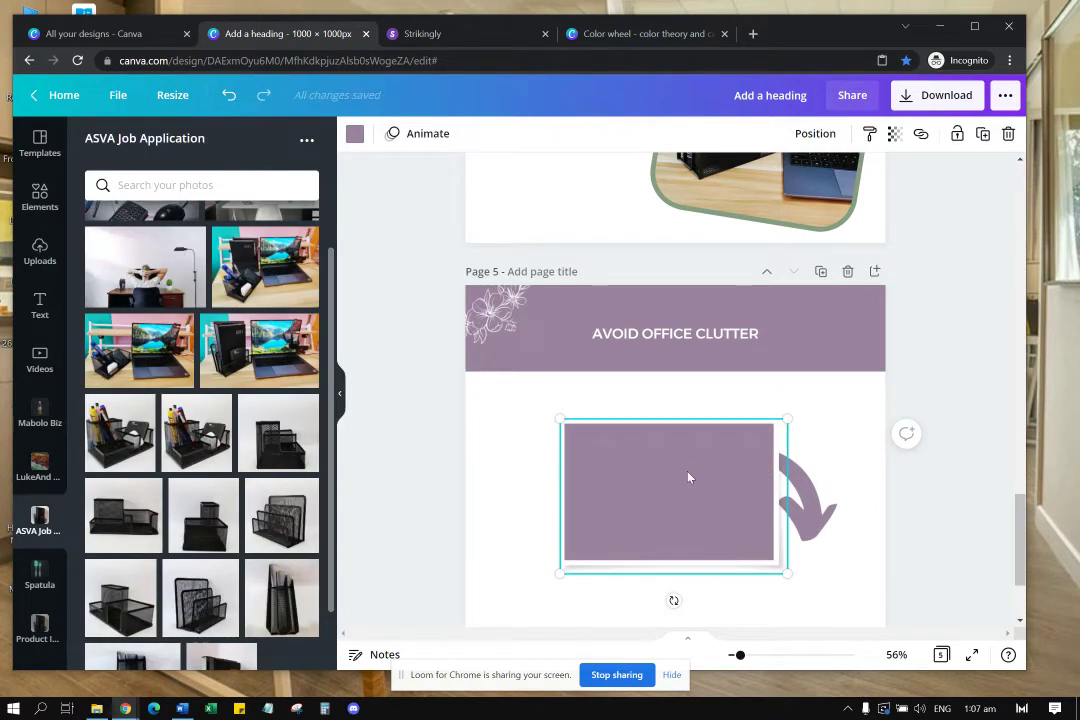
key("Delete")
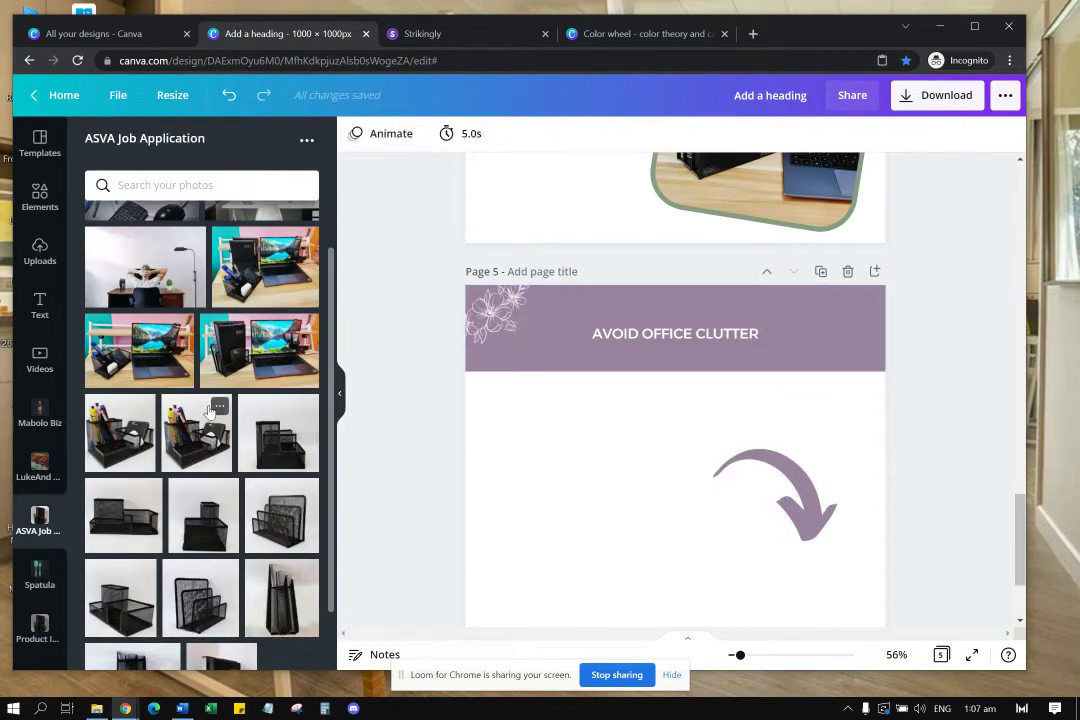
scroll(158, 447, "down", 1)
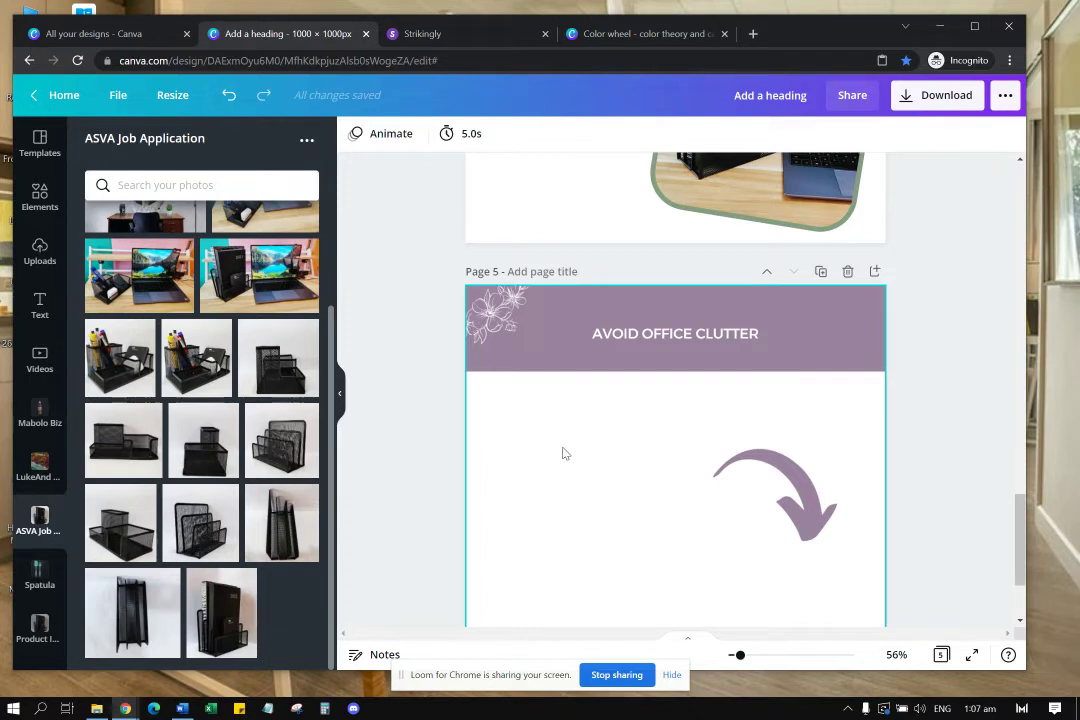
left_click(614, 447)
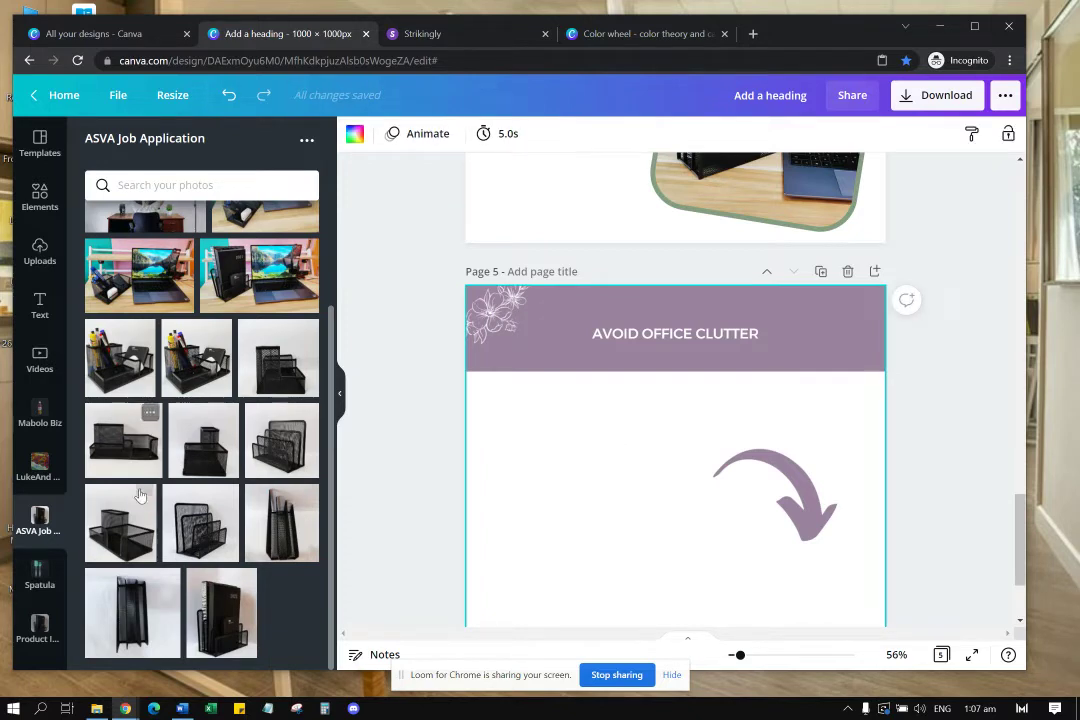
scroll(140, 496, "up", 1)
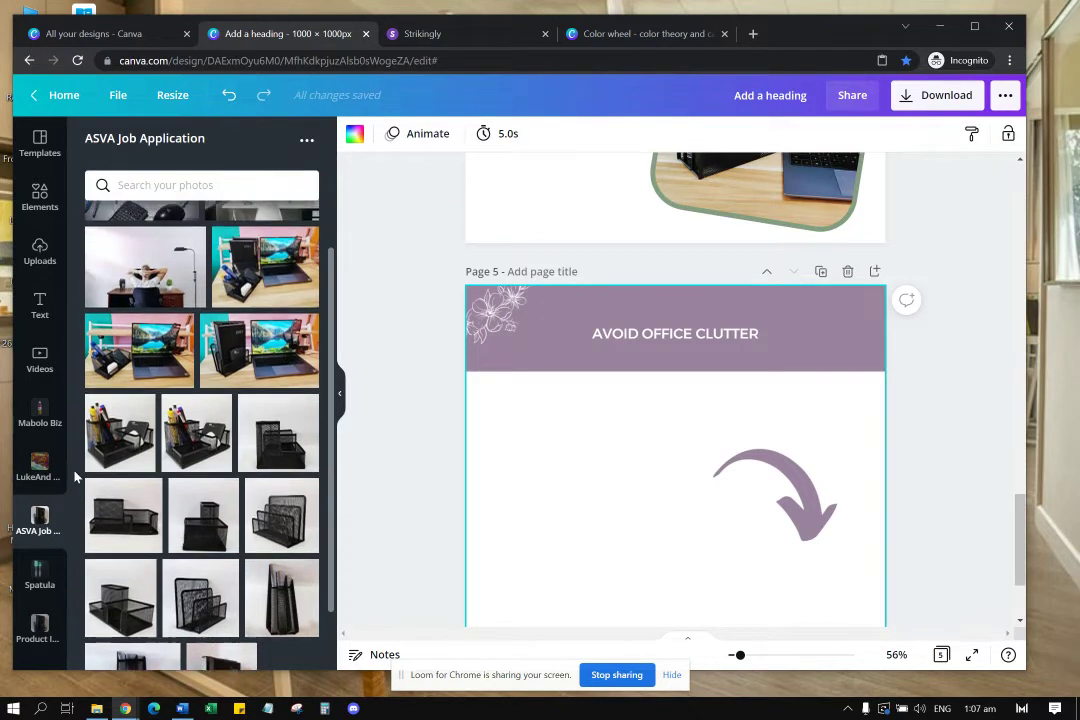
Step: Look through the frame elements for another frame shape to hold the desk photos on page 5
left_click(40, 198)
scroll(218, 346, "down", 10)
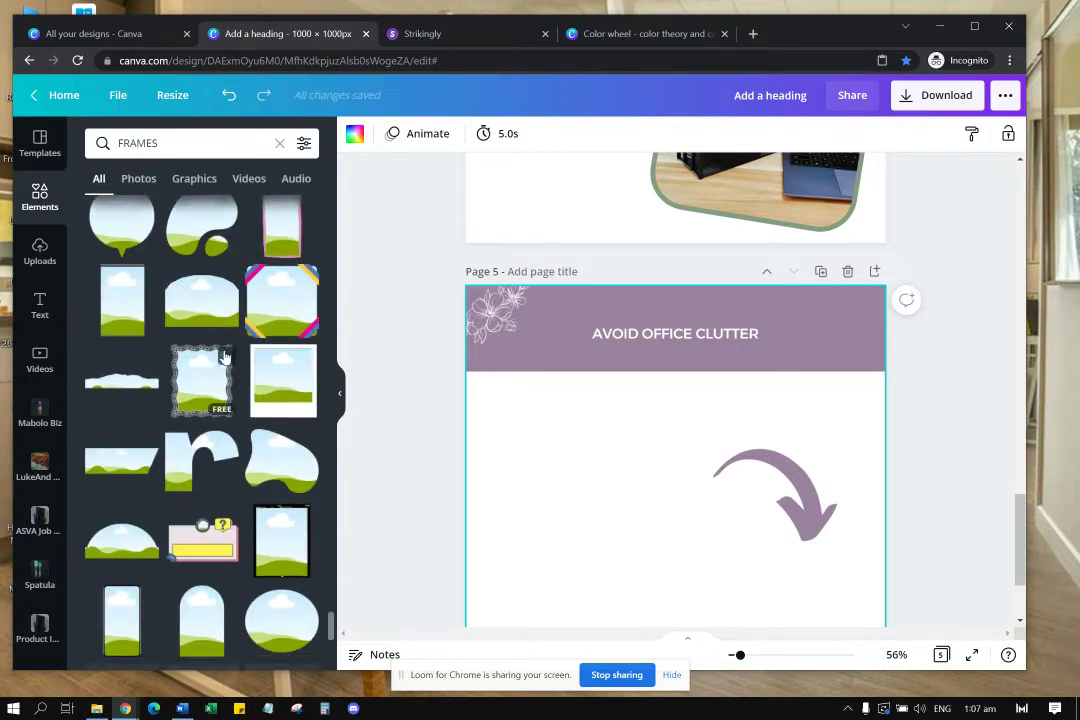
scroll(225, 357, "up", 3)
scroll(228, 329, "up", 1)
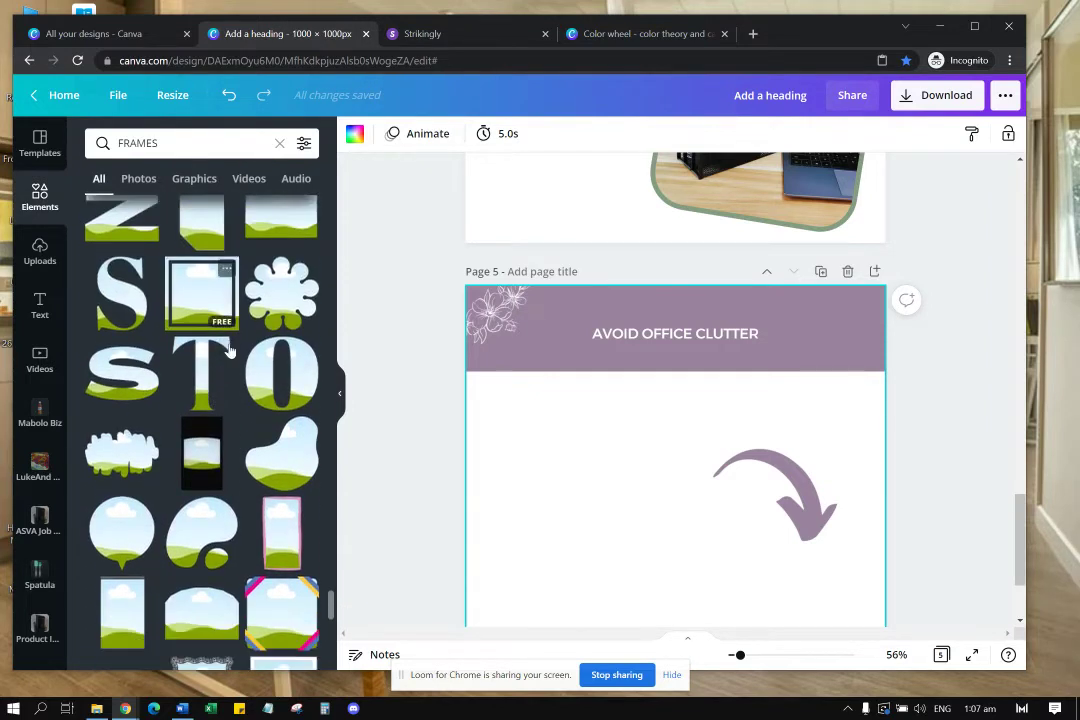
scroll(232, 348, "down", 5)
scroll(232, 348, "down", 4)
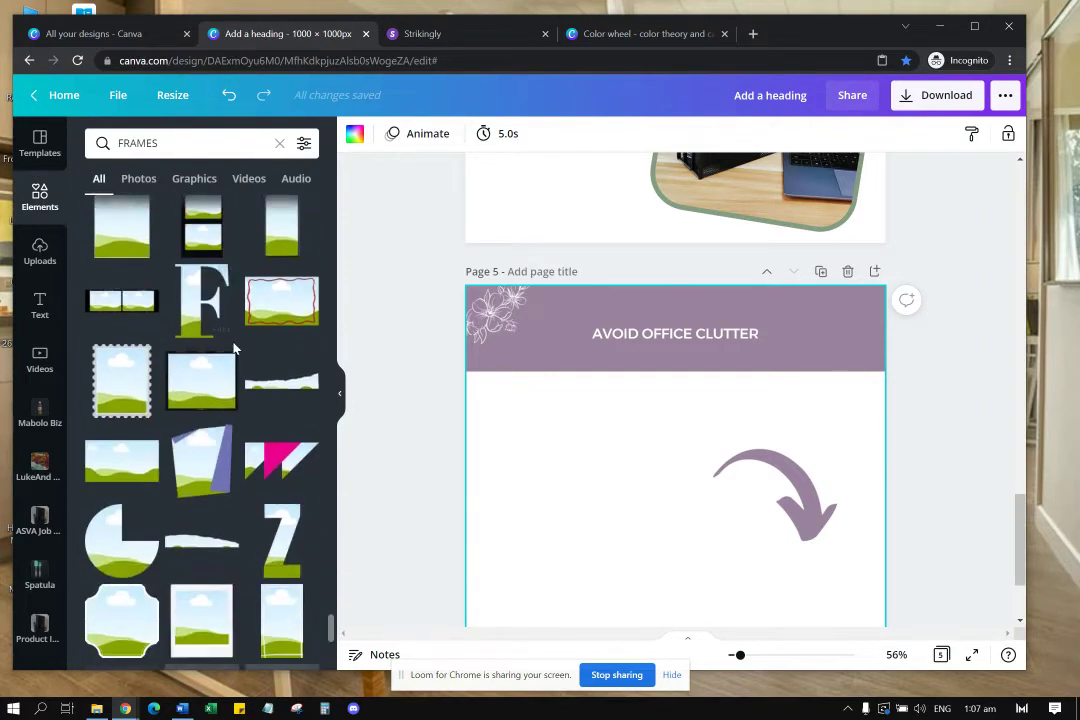
scroll(228, 352, "down", 3)
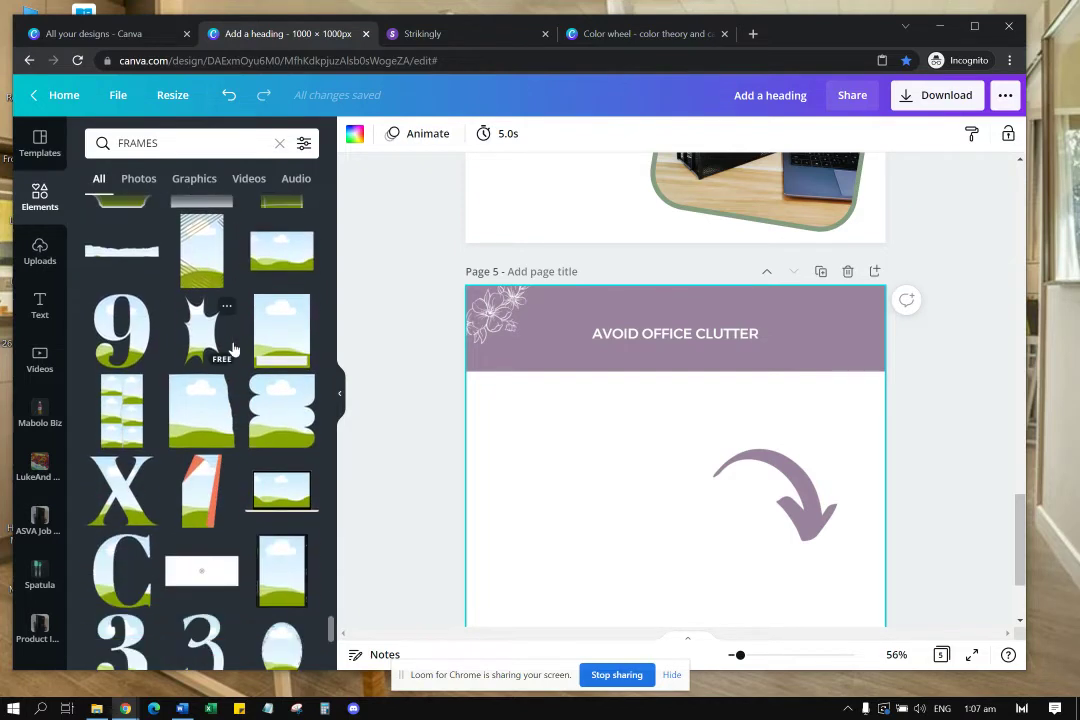
scroll(228, 352, "up", 3)
Step: Filter the frame results to horizontal orientation
left_click(304, 143)
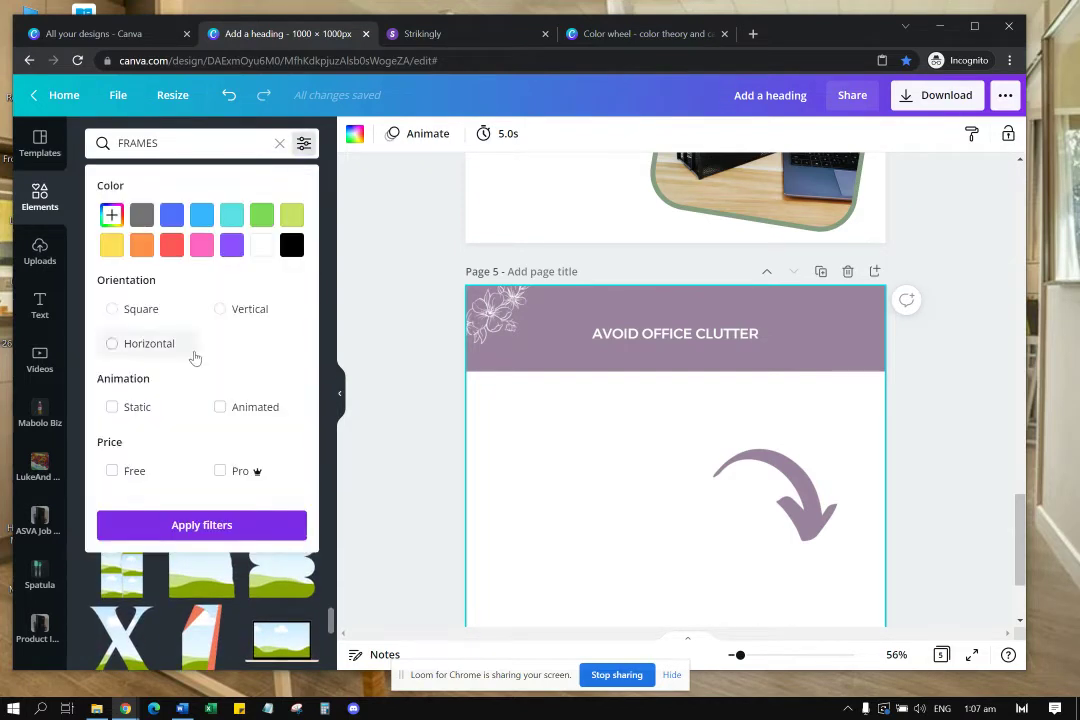
left_click(113, 344)
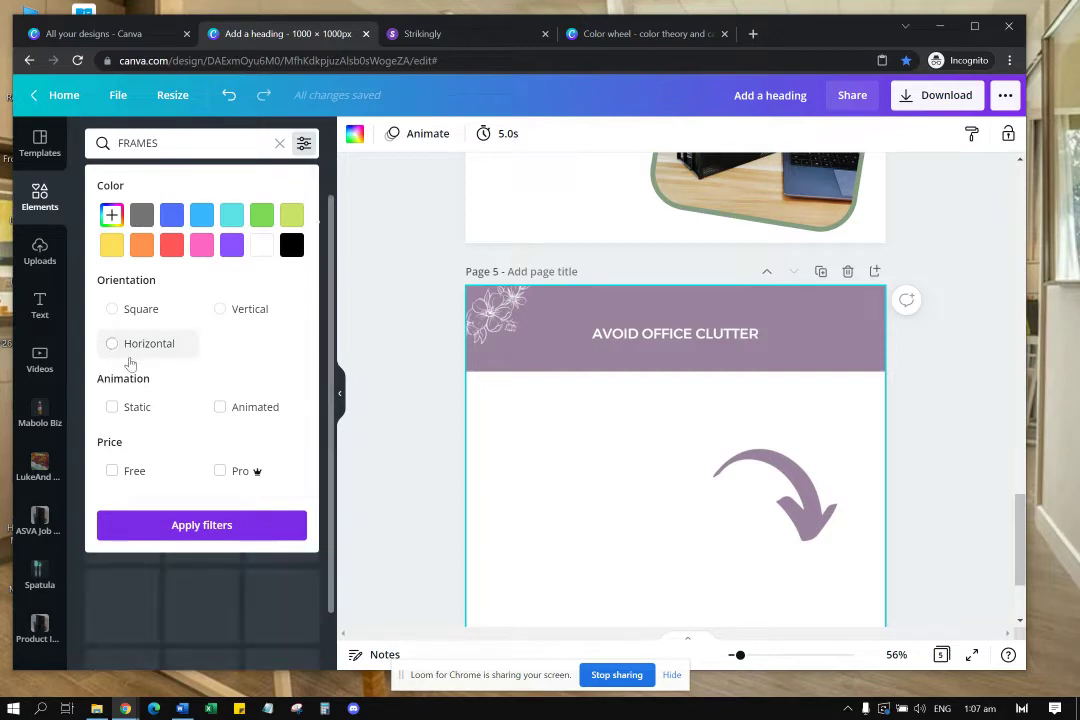
left_click(241, 524)
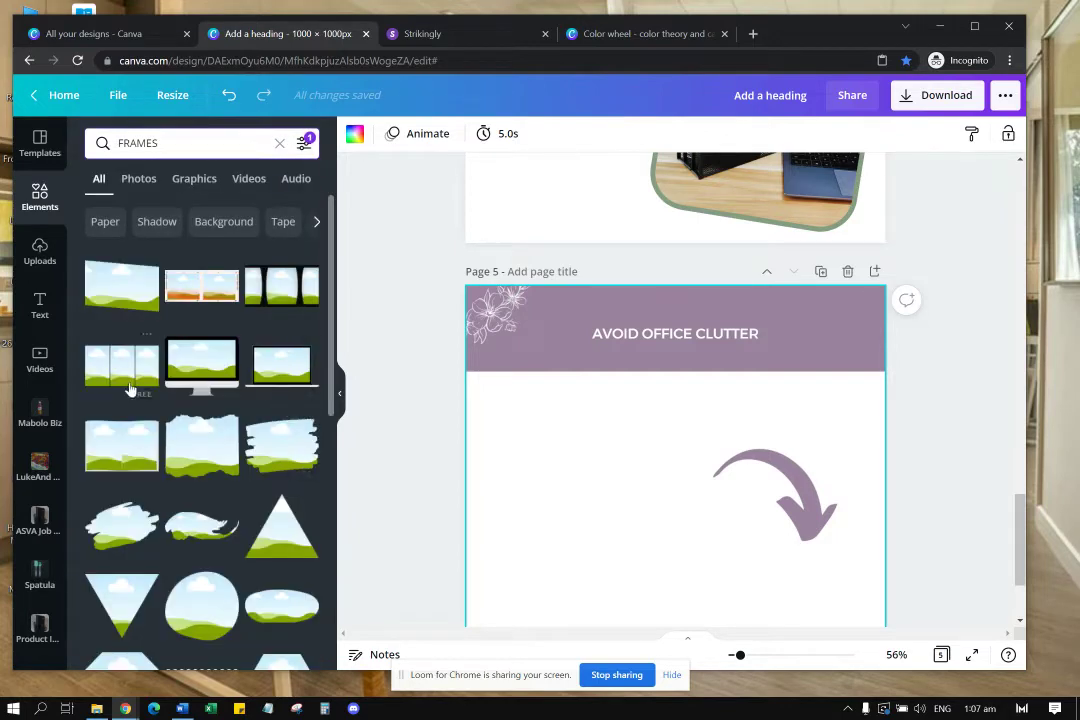
Step: Add the wide stamp-style frame with scalloped edges to page 5 below the header
scroll(132, 395, "down", 3)
scroll(130, 400, "up", 3)
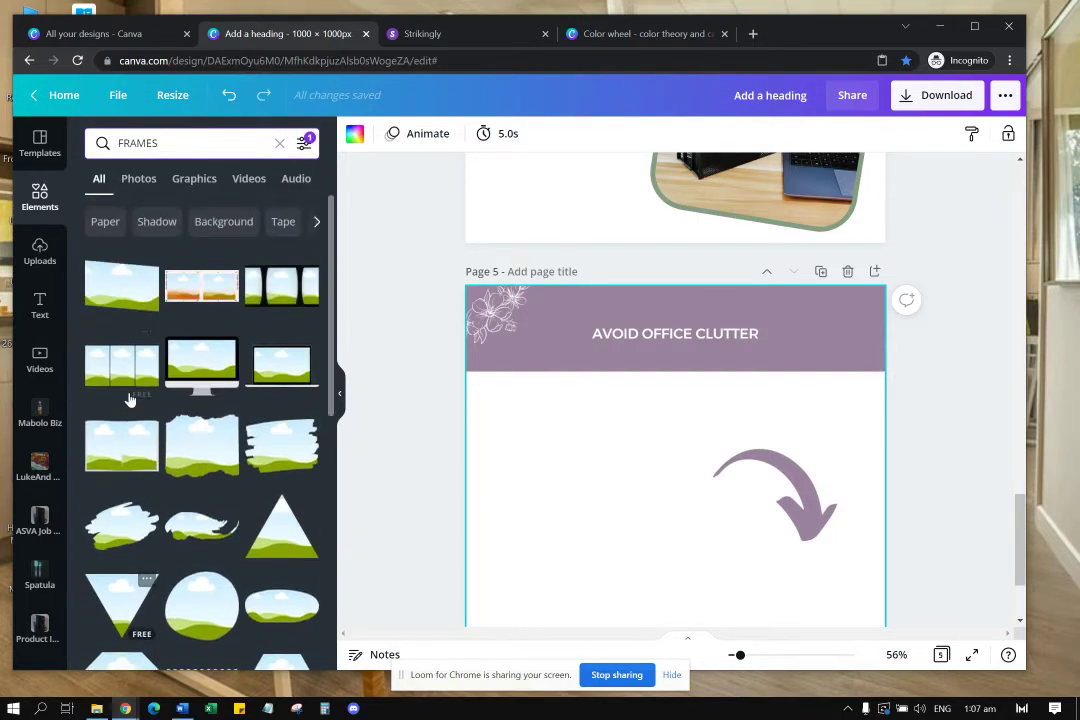
scroll(130, 400, "down", 2)
left_click(202, 538)
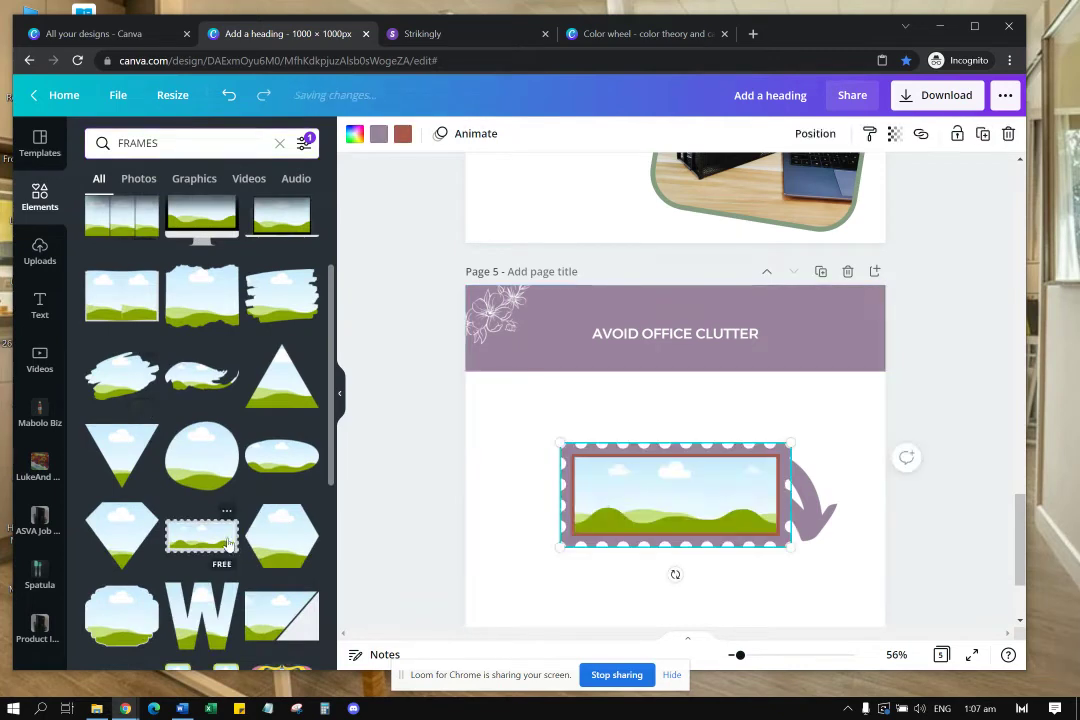
Step: Enlarge the stamp frame below the header and recolour its inner border with the document's sage green
left_click_drag(597, 468, 549, 467)
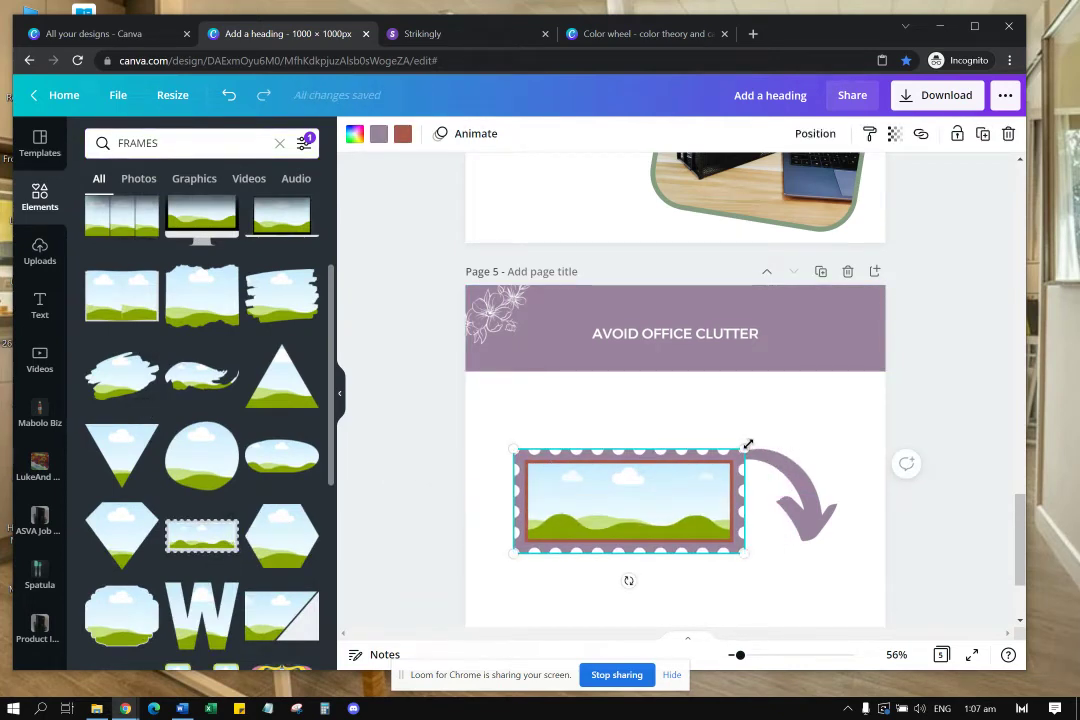
left_click_drag(748, 443, 810, 419)
left_click(403, 137)
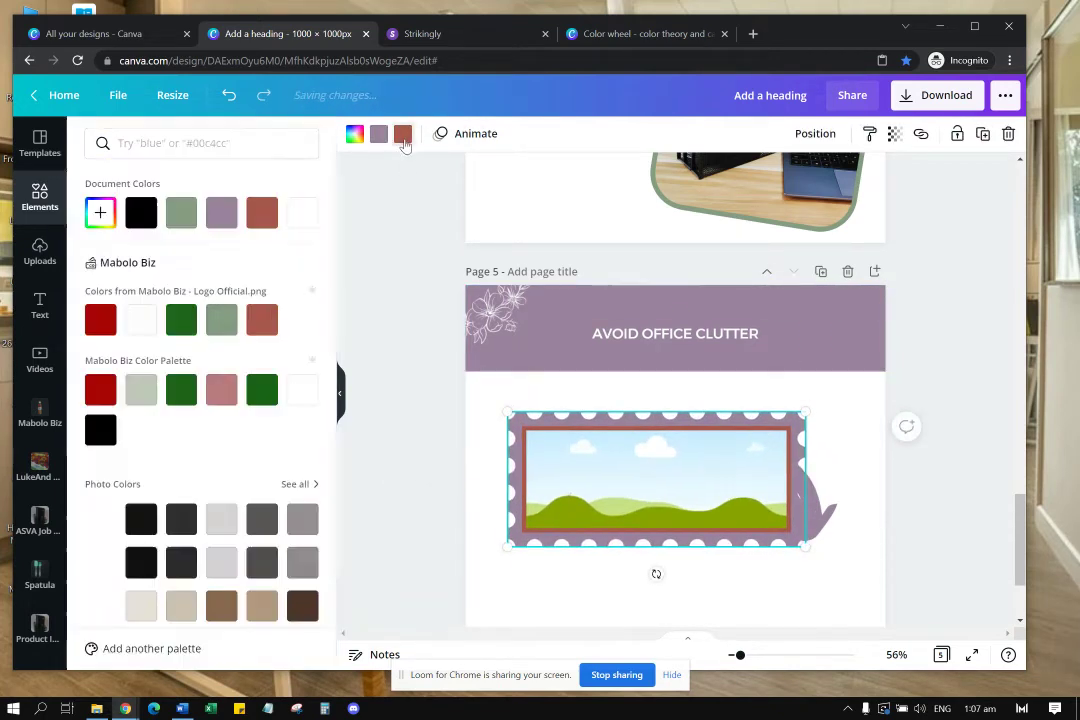
left_click(181, 212)
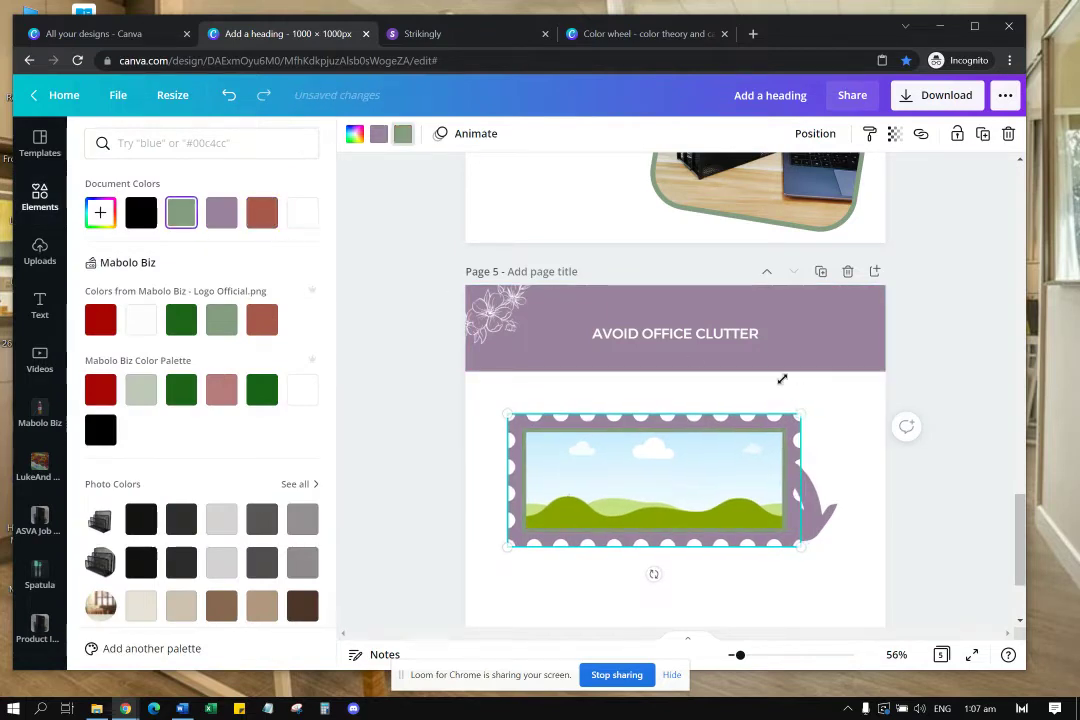
Step: Tilt the stamp frame slightly counterclockwise and enlarge it further so it nearly spans the page width
left_click_drag(782, 379, 777, 391)
left_click_drag(646, 575, 656, 576)
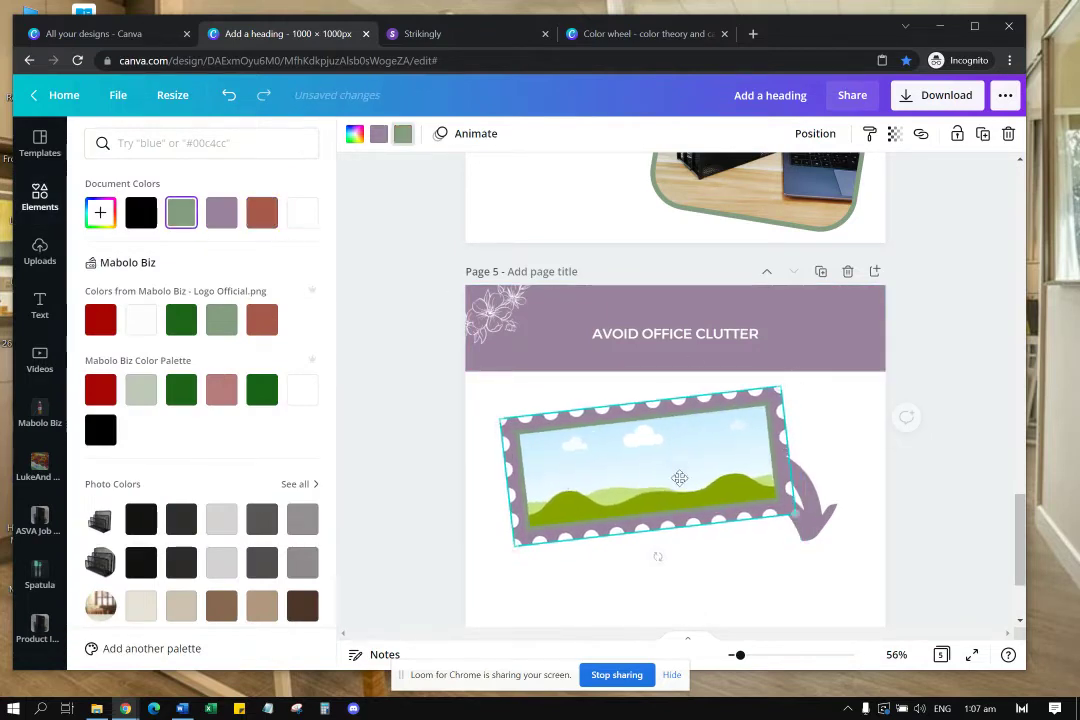
left_click_drag(776, 386, 825, 347)
Step: Duplicate the tilted stamp frame, rotate the copy to a clockwise tilt and stagger it below the first frame
right_click(712, 420)
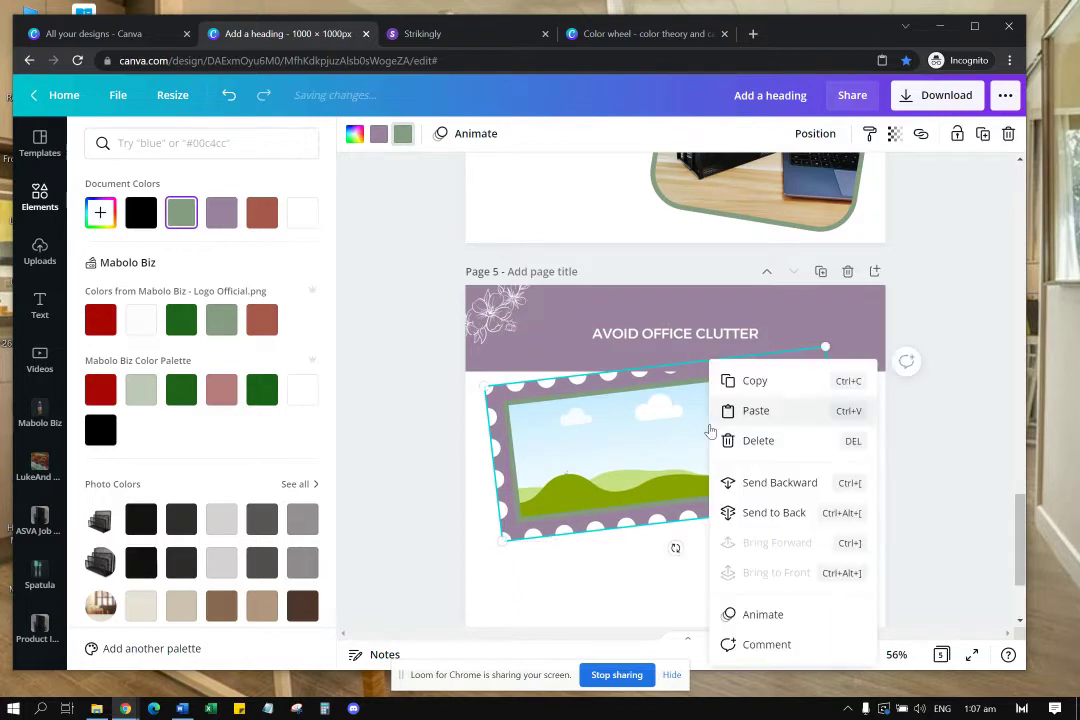
left_click(757, 410)
right_click(712, 578)
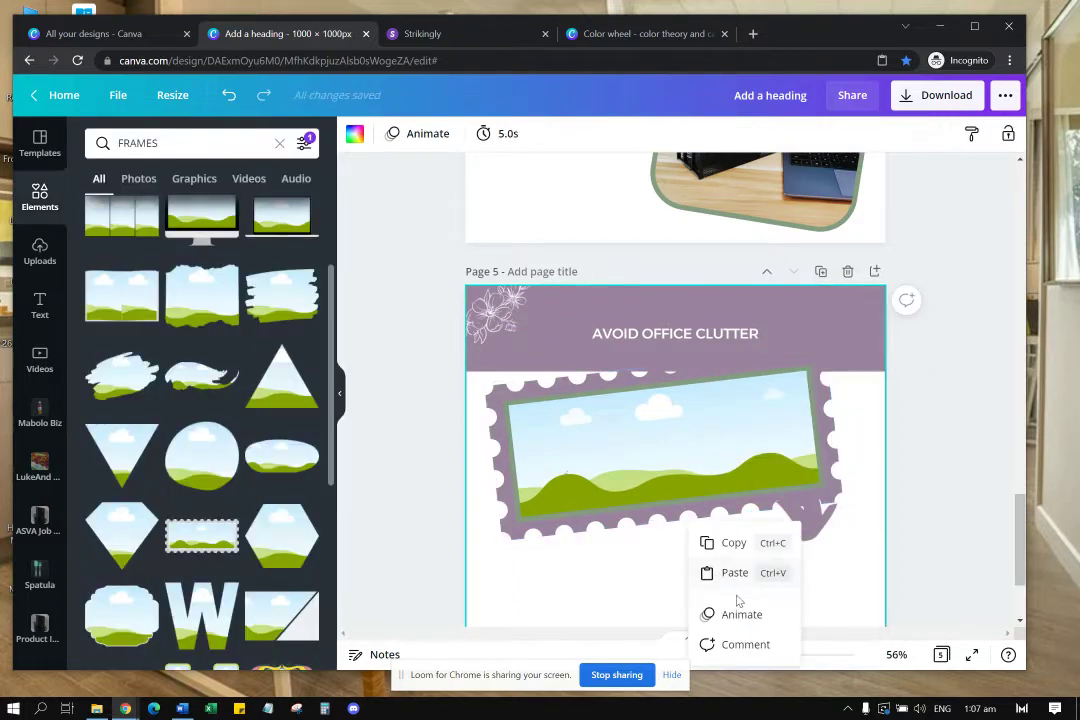
left_click(735, 572)
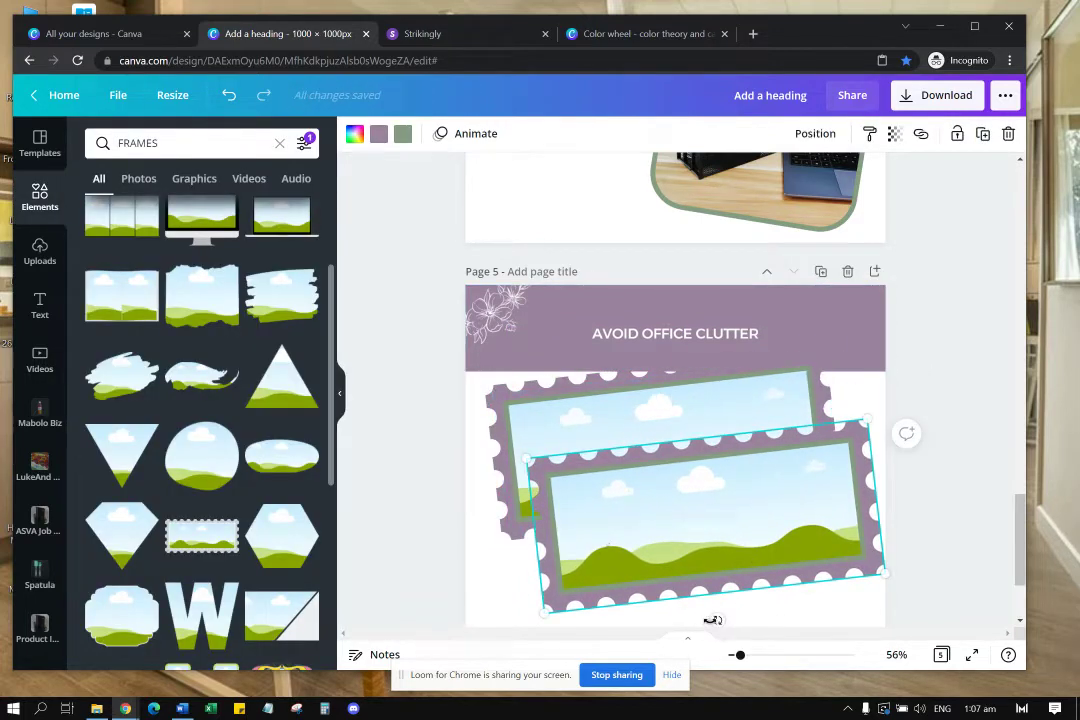
left_click_drag(712, 620, 692, 608)
left_click_drag(742, 558, 746, 597)
left_click_drag(775, 462, 704, 460)
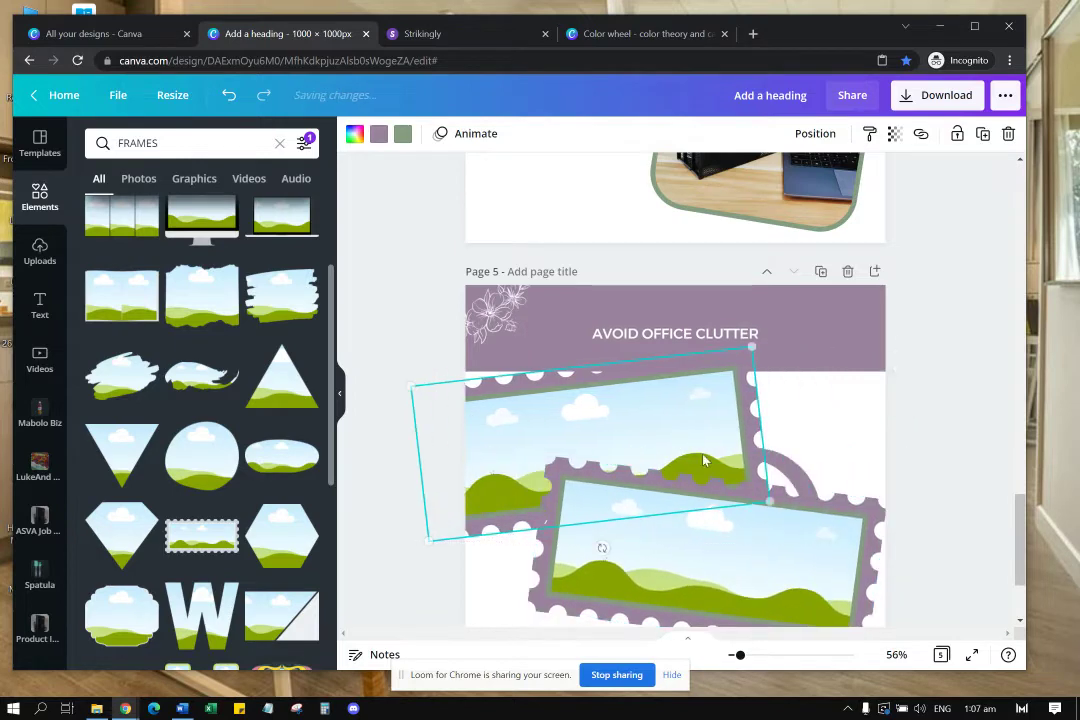
Step: Move the curved arrow up beside the upper frame and recolour it with the document's sage green
left_click(800, 442)
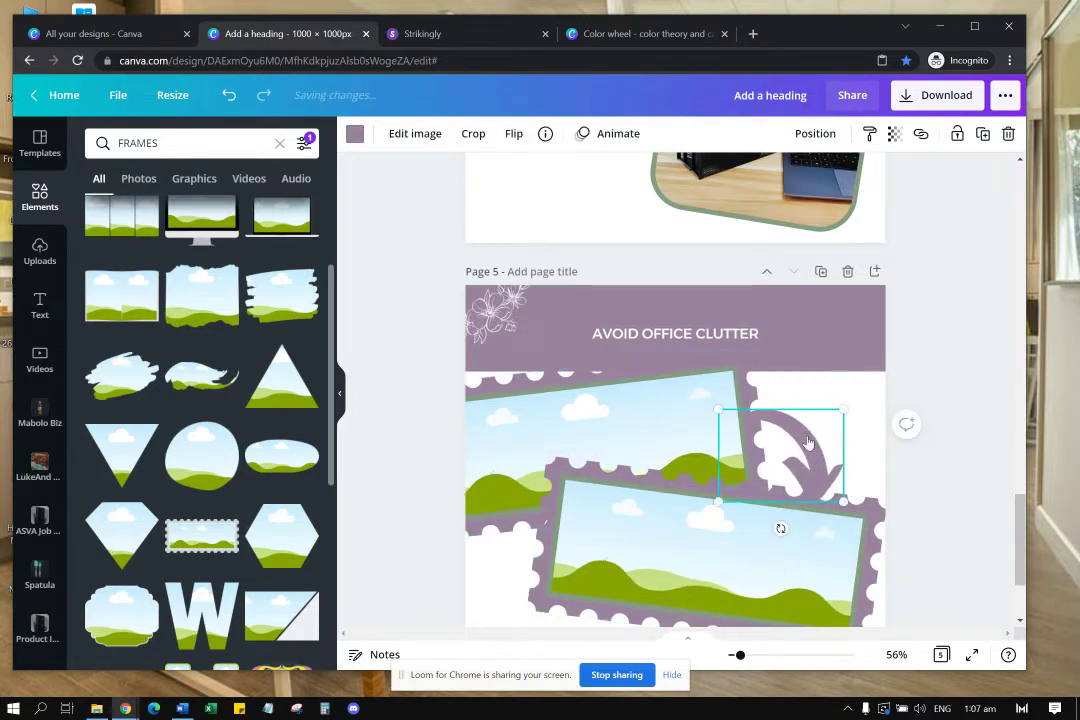
right_click(808, 442)
left_click(792, 428)
left_click(355, 133)
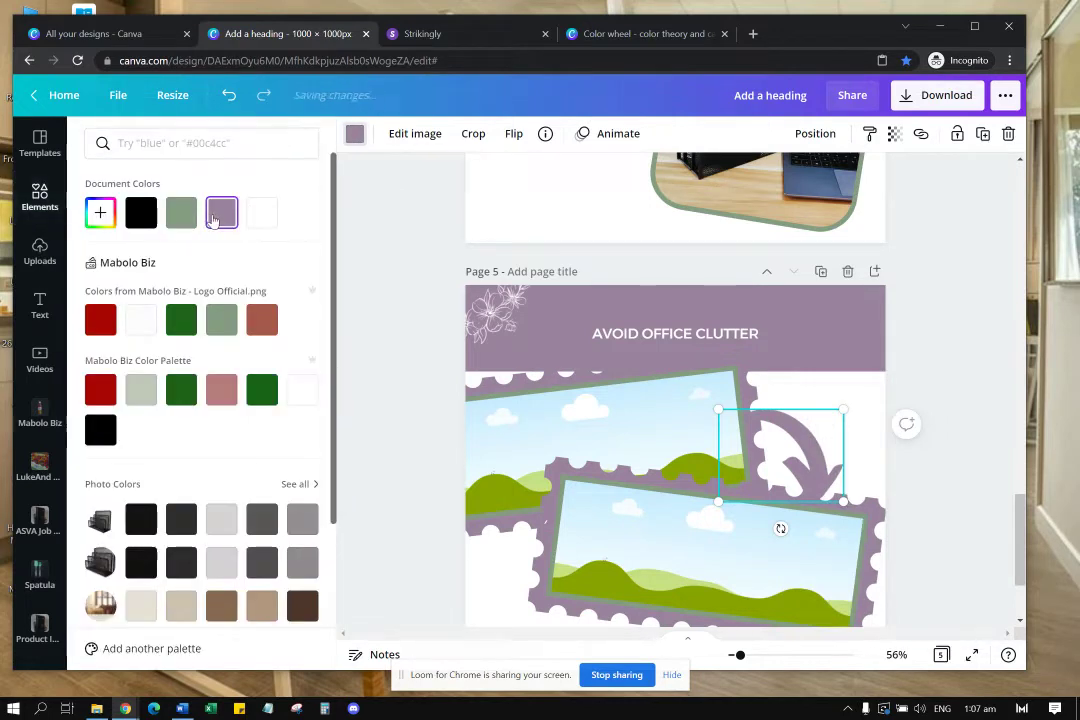
left_click(181, 212)
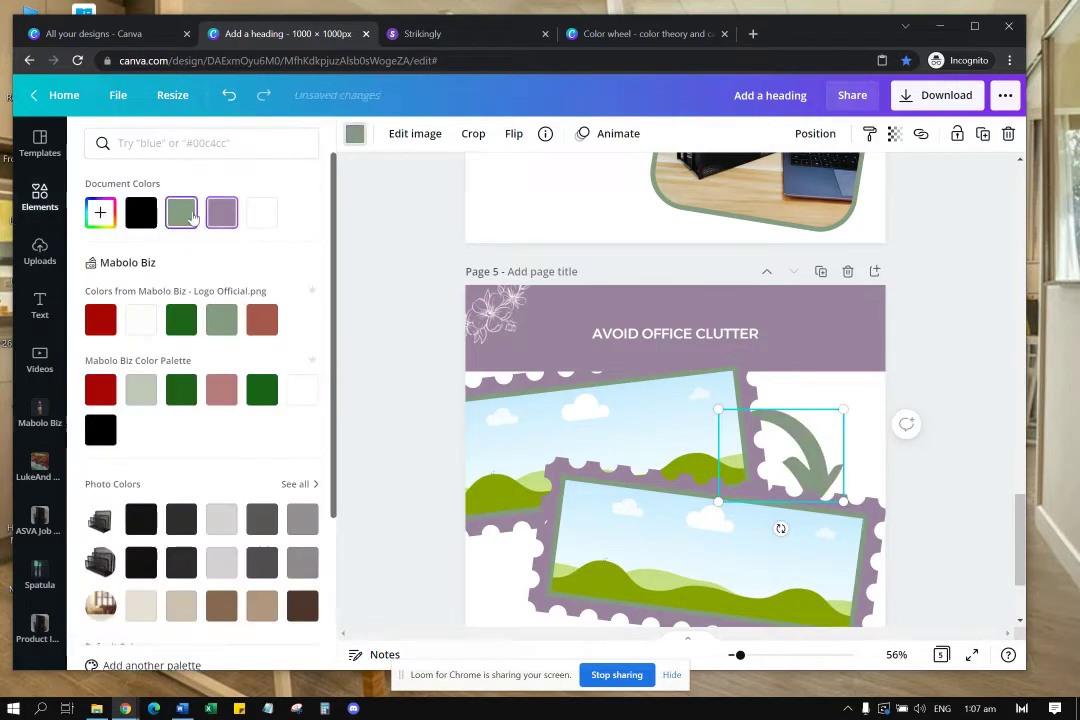
Step: Bring the curved arrow in front of both stamp frames and shift it slightly down and to the right
right_click(797, 436)
left_click(798, 545)
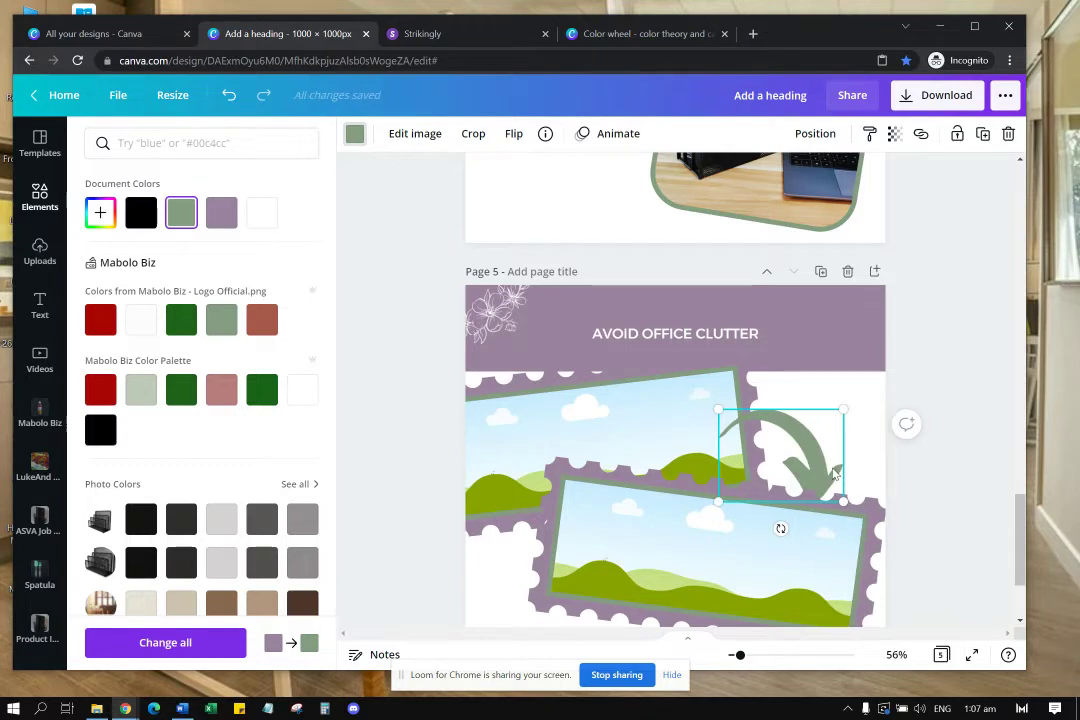
right_click(833, 470)
left_click(880, 545)
left_click_drag(803, 428, 812, 450)
Step: Reduce the upper stamp frame and move it to the right so it lies fully on the page
left_click(689, 407)
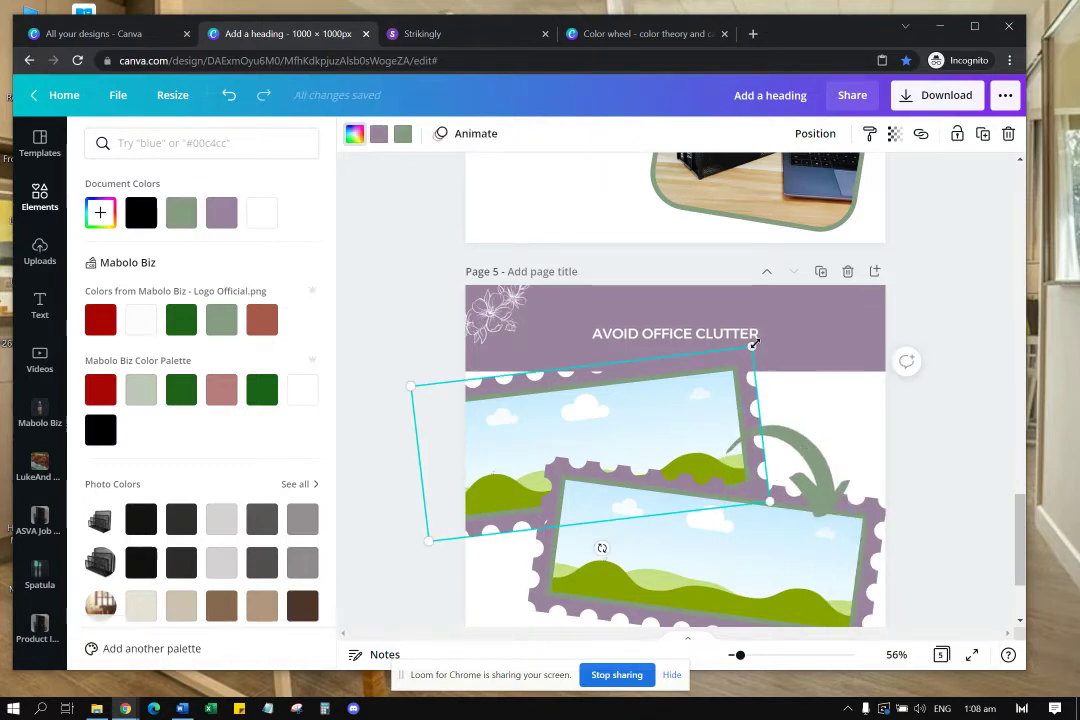
left_click_drag(751, 346, 707, 376)
left_click_drag(673, 427, 742, 421)
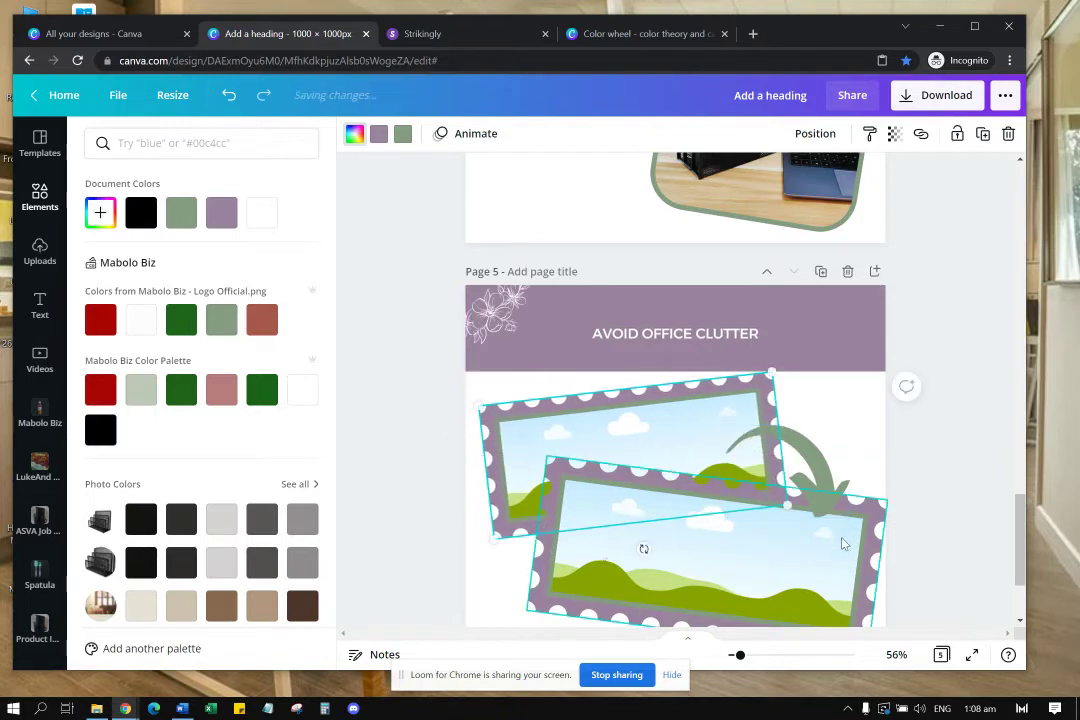
Step: Reduce the lower stamp frame and arrange both frames so the lower one slightly overlaps the upper one's corner
left_click_drag(841, 543, 832, 553)
scroll(815, 525, "down", 2)
left_click_drag(803, 456, 803, 473)
left_click_drag(541, 333, 601, 364)
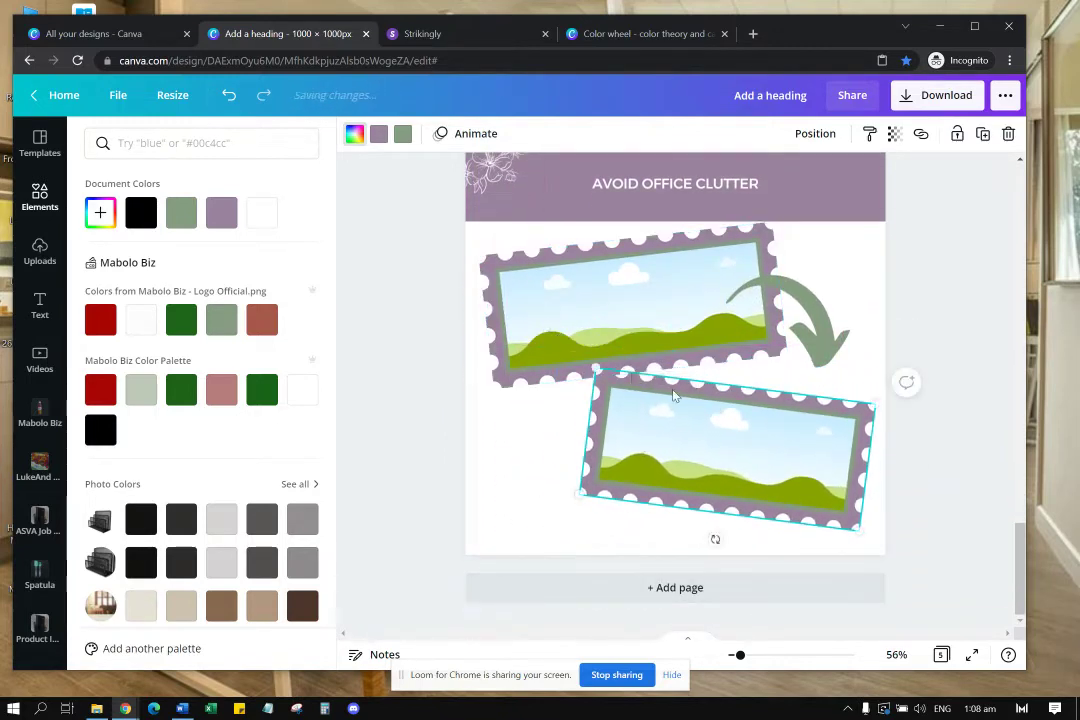
left_click_drag(679, 391, 675, 373)
left_click_drag(721, 322, 720, 332)
Step: Fill the lower stamp frame with the photo of the mesh organizer beside the laptop and adjust its crop
left_click(641, 415)
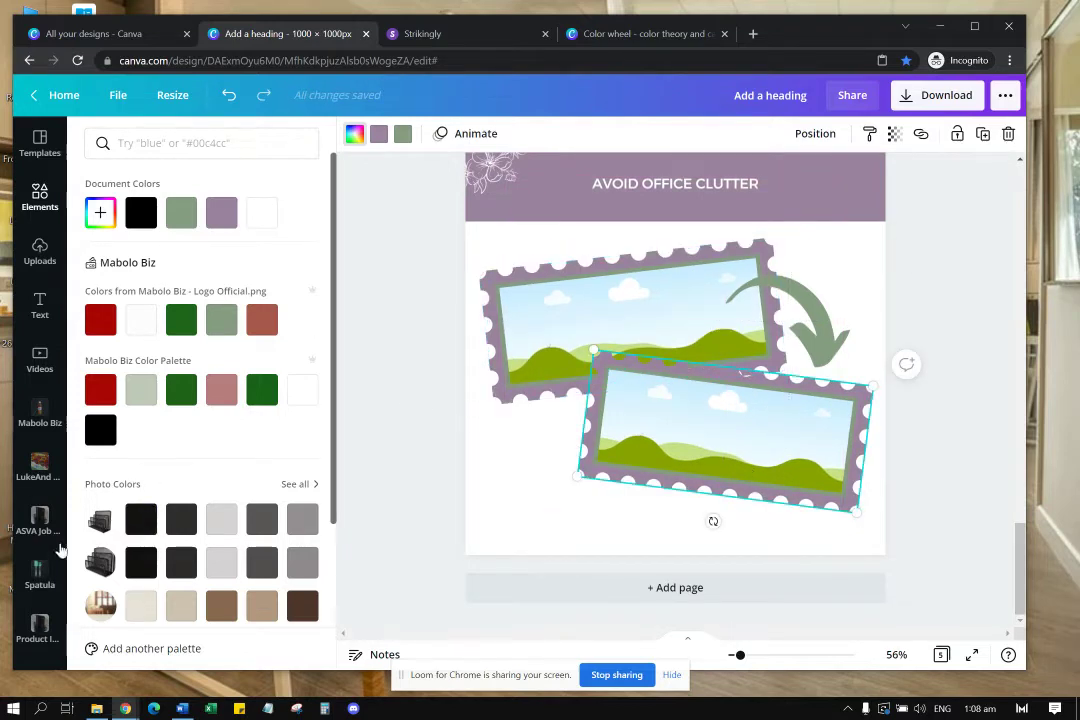
left_click(40, 522)
left_click_drag(260, 352, 720, 435)
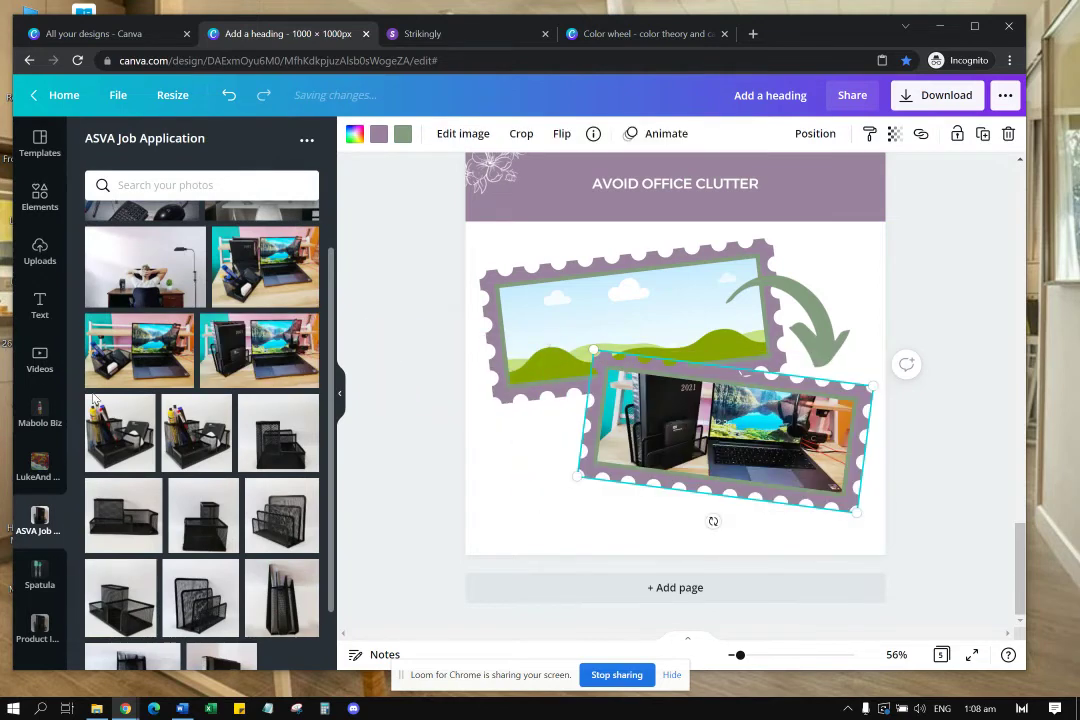
double_click(694, 435)
left_click_drag(692, 431, 676, 444)
left_click(678, 551)
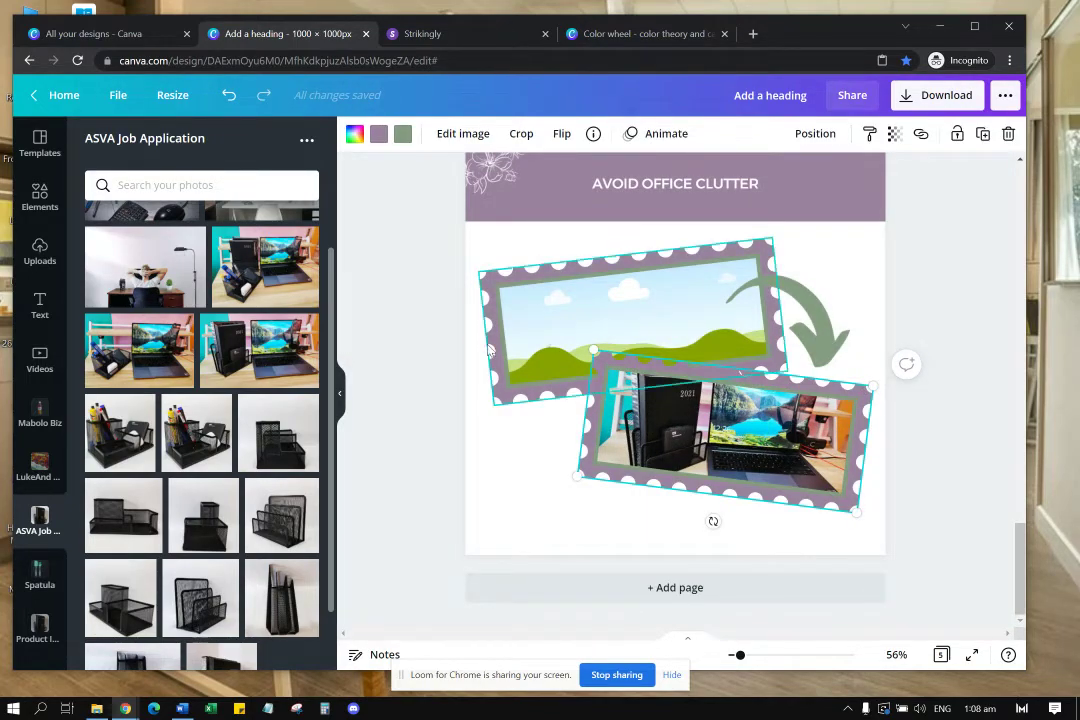
Step: Fill the upper stamp frame with the cluttered office desk photo from the Product Image Creation Demo folder
scroll(200, 520, "down", 2)
left_click(45, 627)
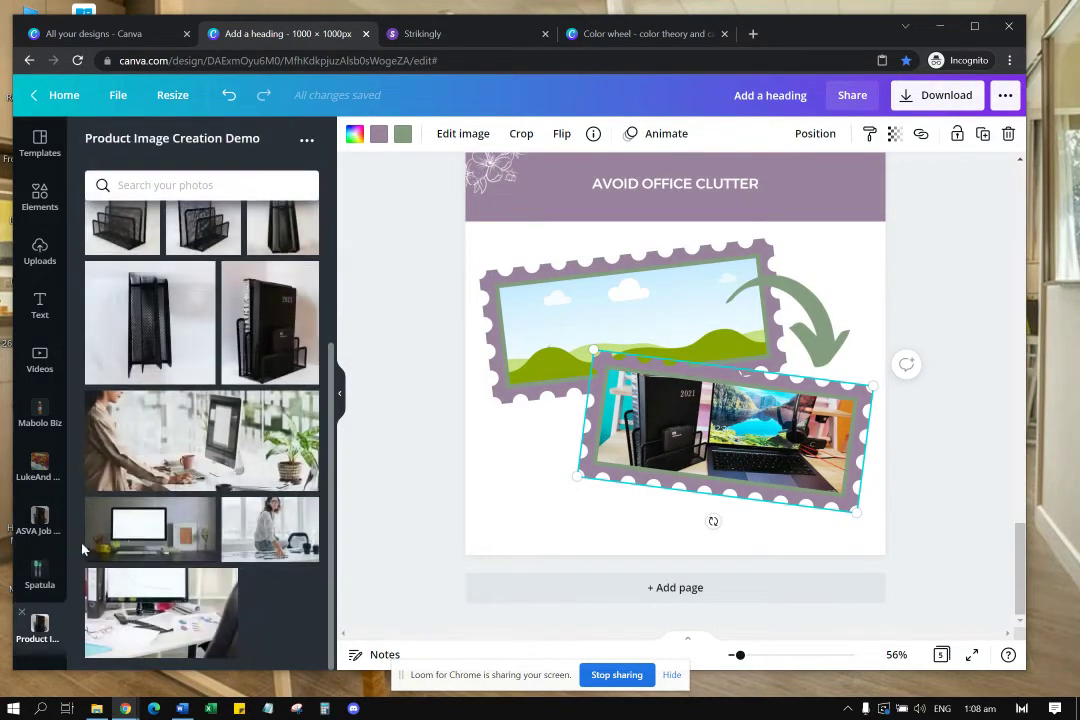
left_click_drag(182, 626, 650, 340)
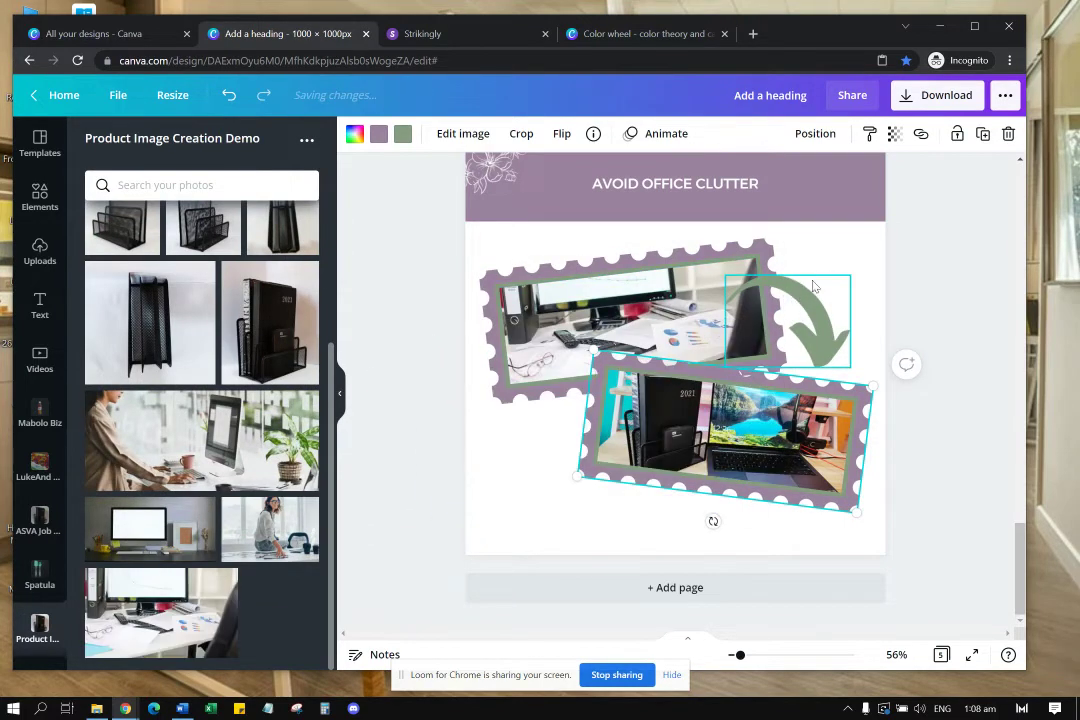
Step: Recolour the curved arrow black and position it to lead from the cluttered desk photo to the organizer photo
left_click_drag(814, 304, 822, 321)
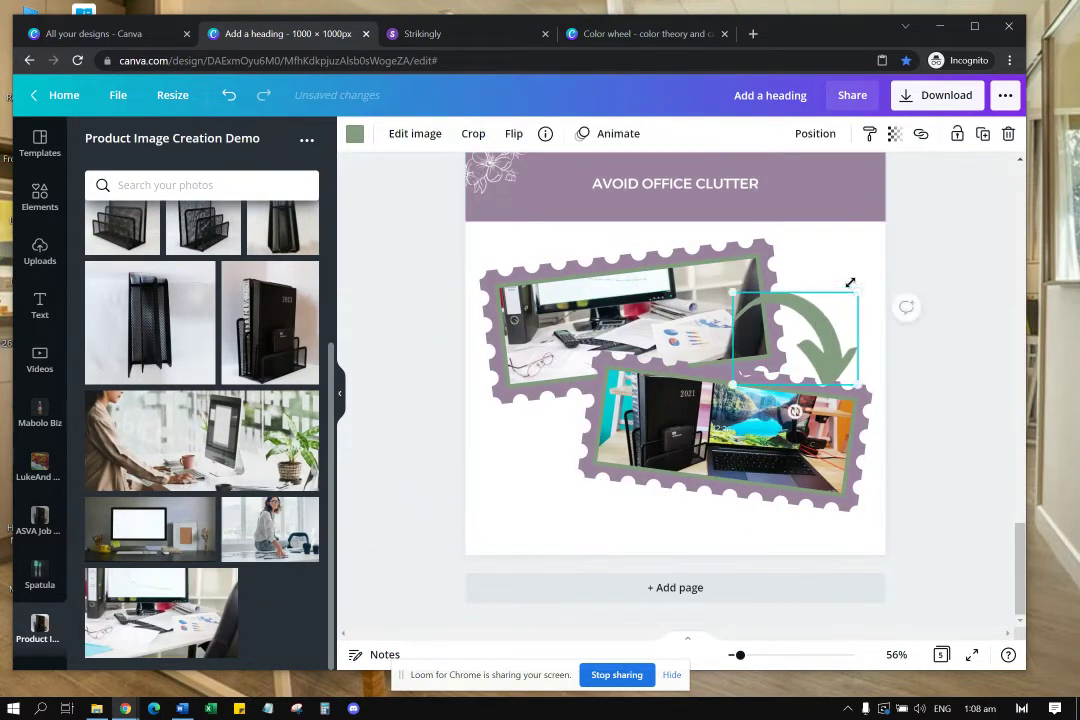
left_click(967, 295)
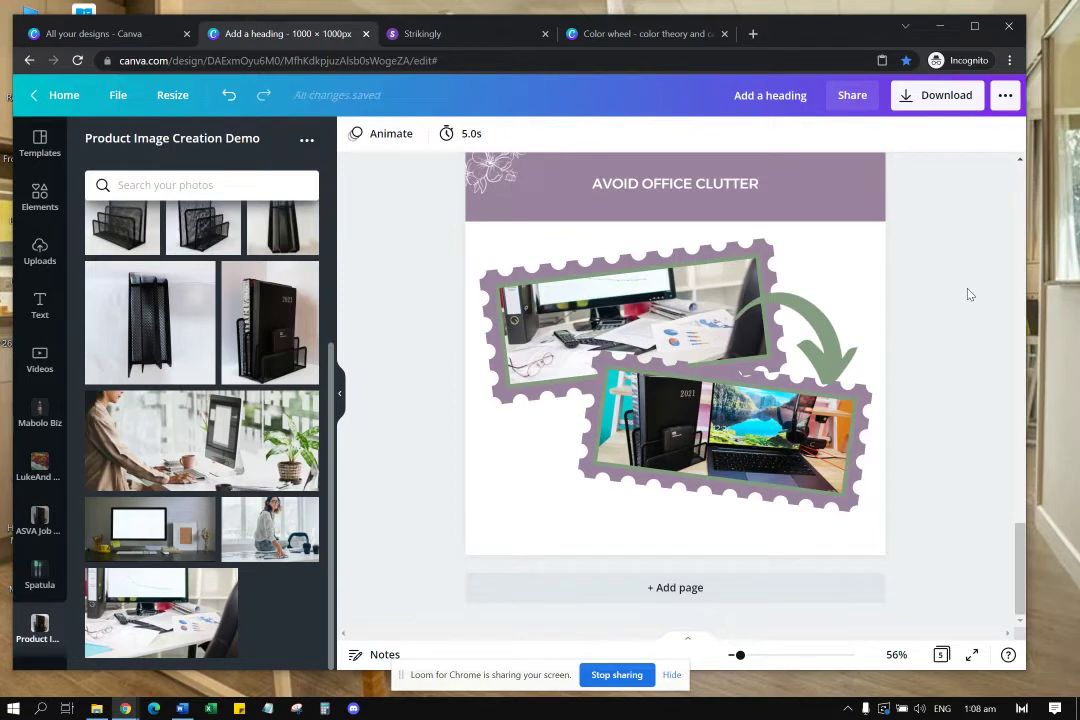
left_click(844, 309)
left_click(355, 135)
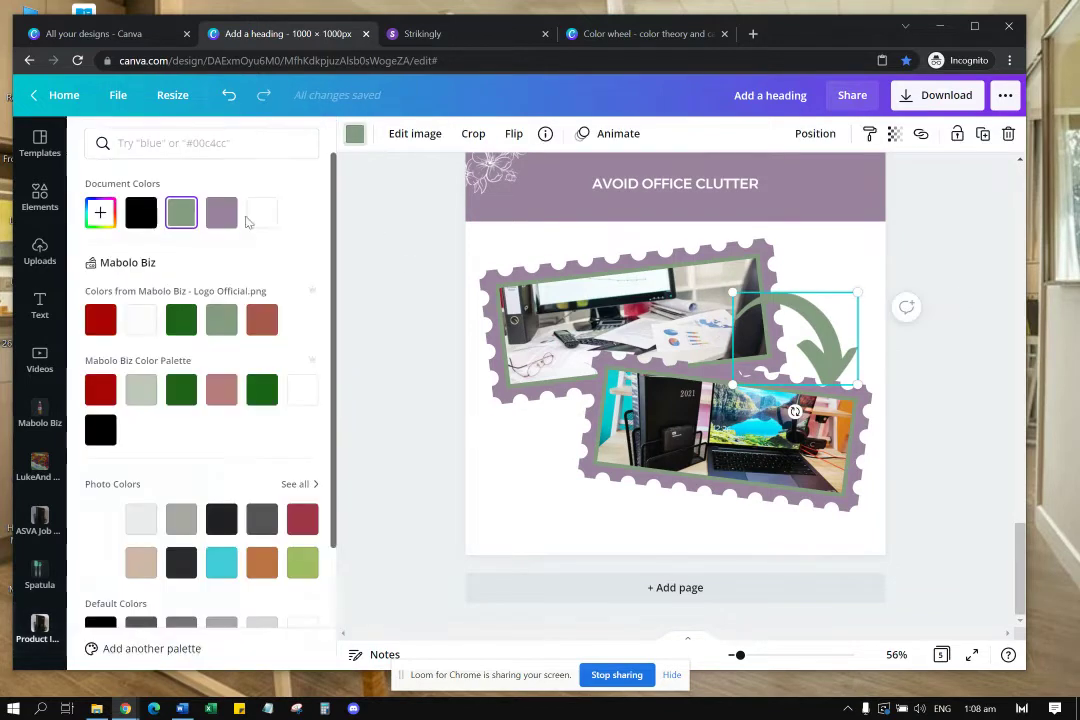
left_click(141, 212)
left_click_drag(843, 357, 828, 367)
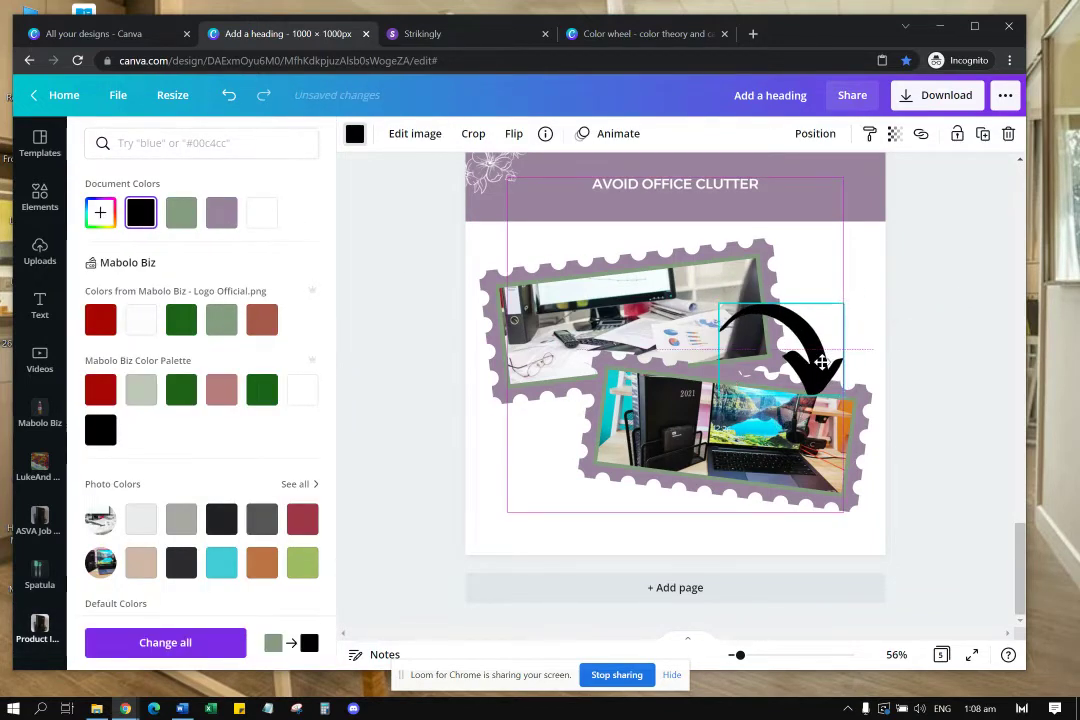
left_click(947, 358)
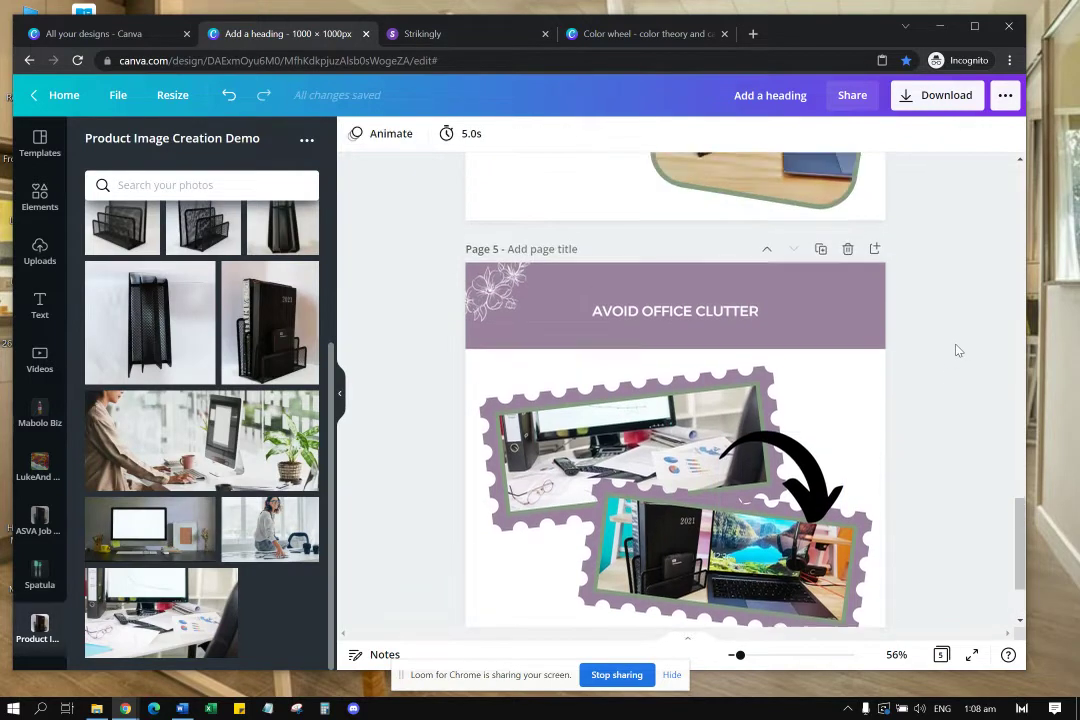
Step: Shift the upper stamp frame right and the lower one slightly left to balance them on page 5
scroll(970, 370, "up", 3)
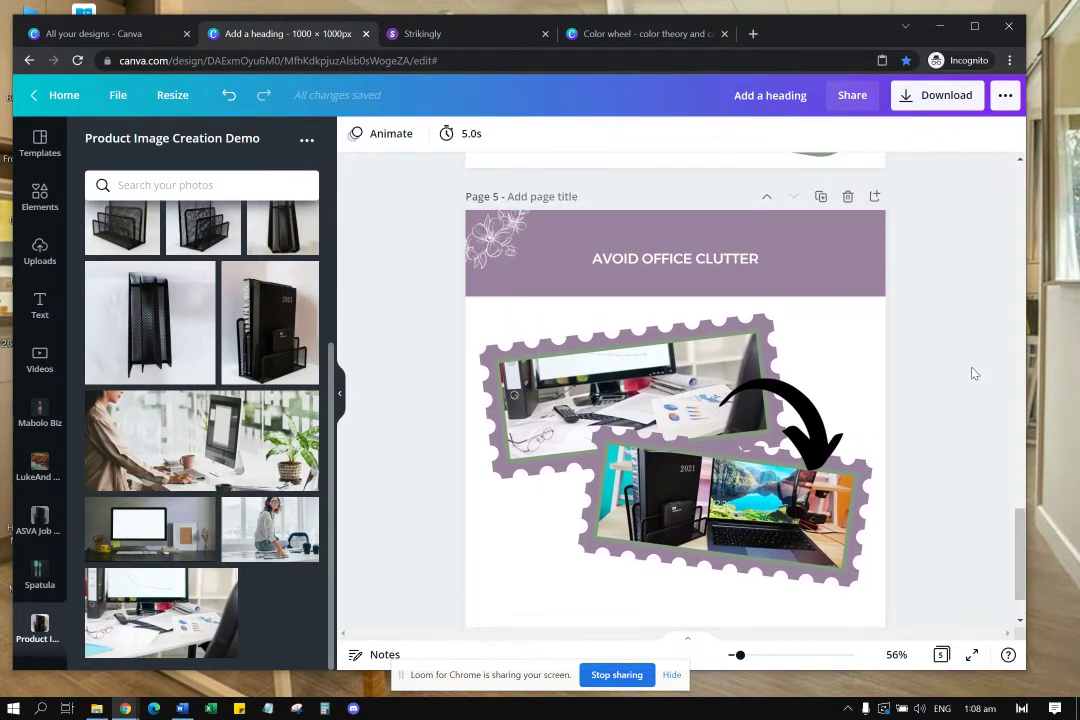
scroll(970, 375, "down", 2)
left_click(647, 385)
left_click_drag(647, 387, 668, 384)
left_click_drag(836, 488, 829, 488)
left_click(855, 441)
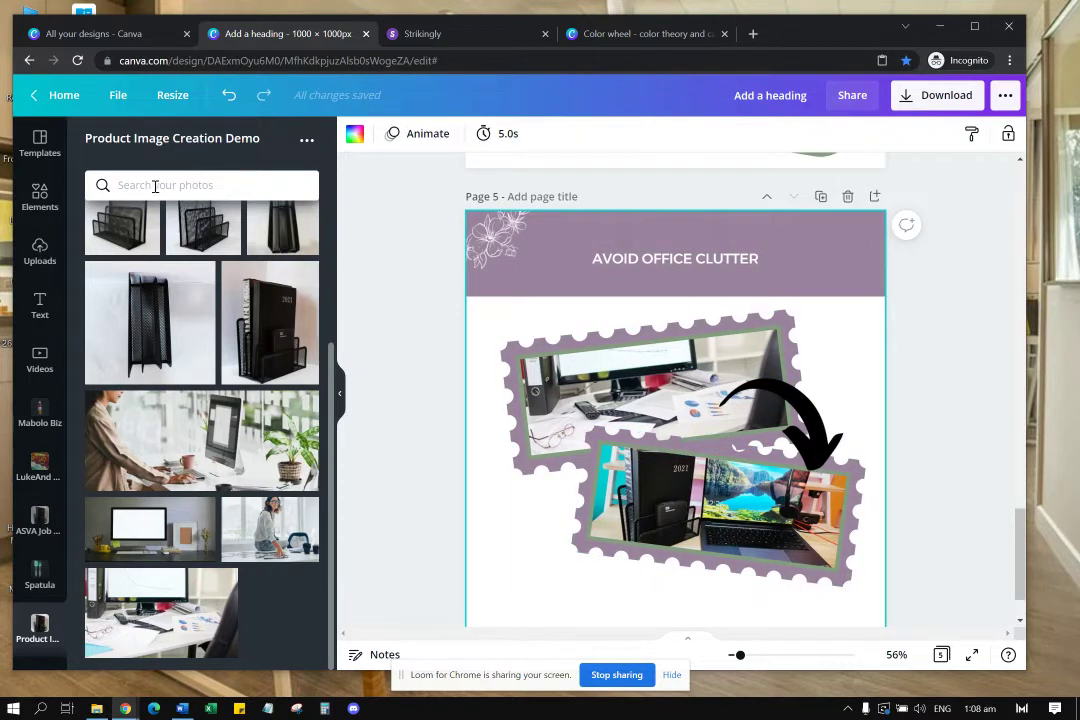
Step: Delete page 4, the "AVOID OFFICE CLUTTER" version with the rounded green frames
left_click(40, 195)
scroll(350, 250, "up", 5)
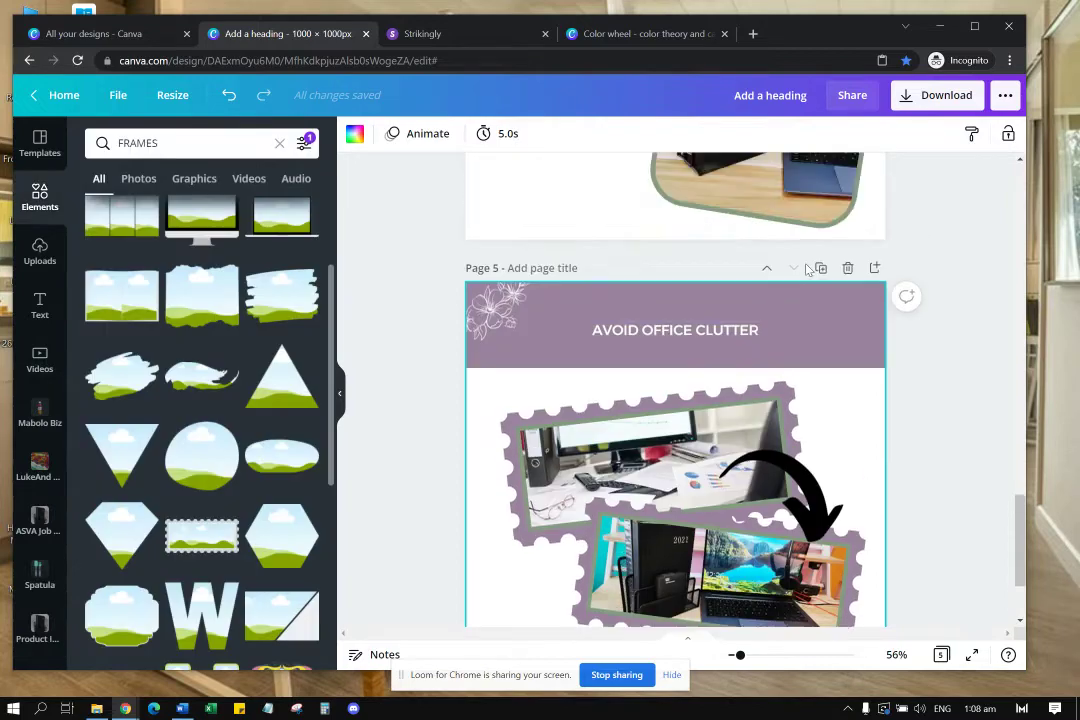
scroll(700, 250, "up", 3)
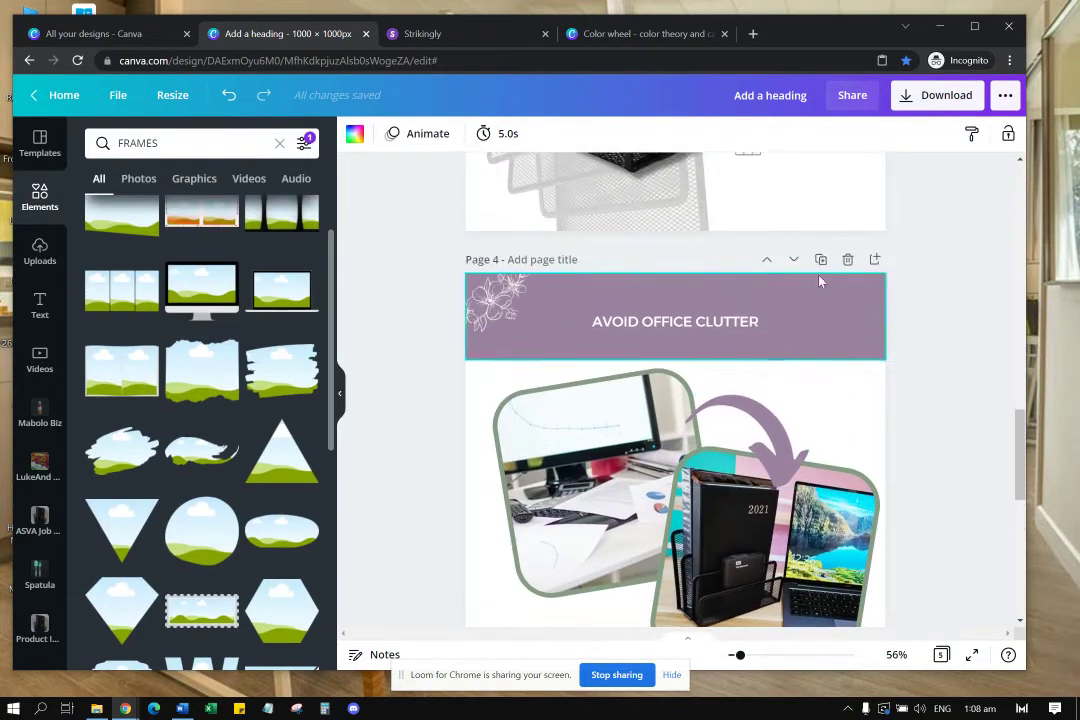
left_click(847, 259)
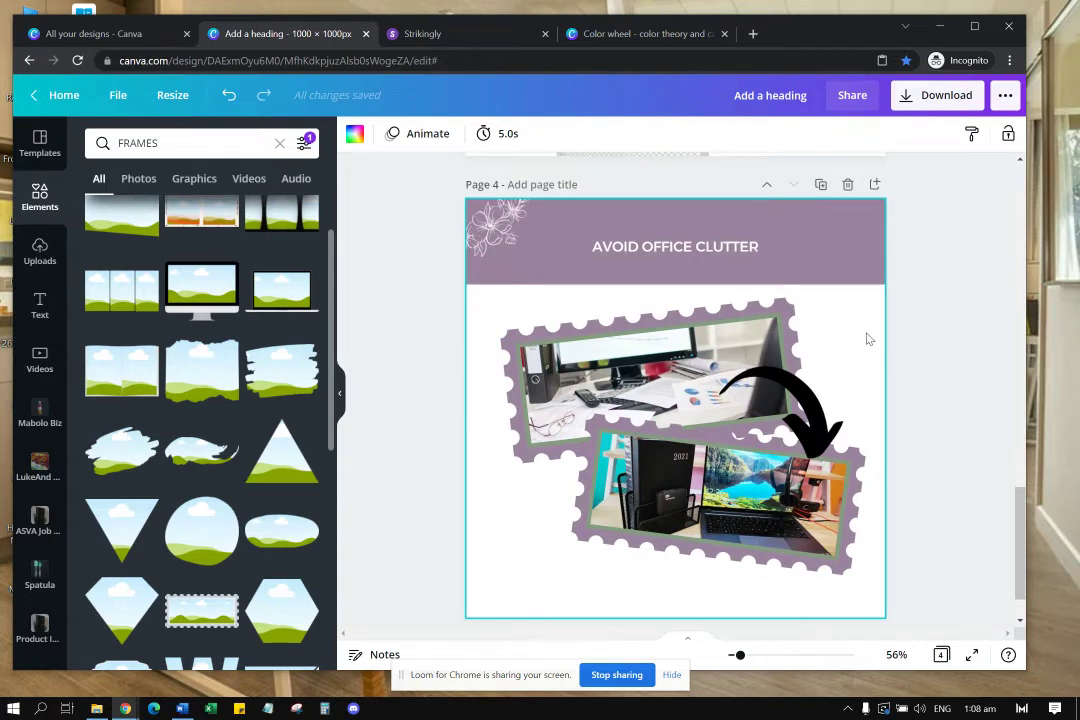
Step: Search the elements for "TABLE TOP" in place of the frames search
scroll(168, 290, "up", 3)
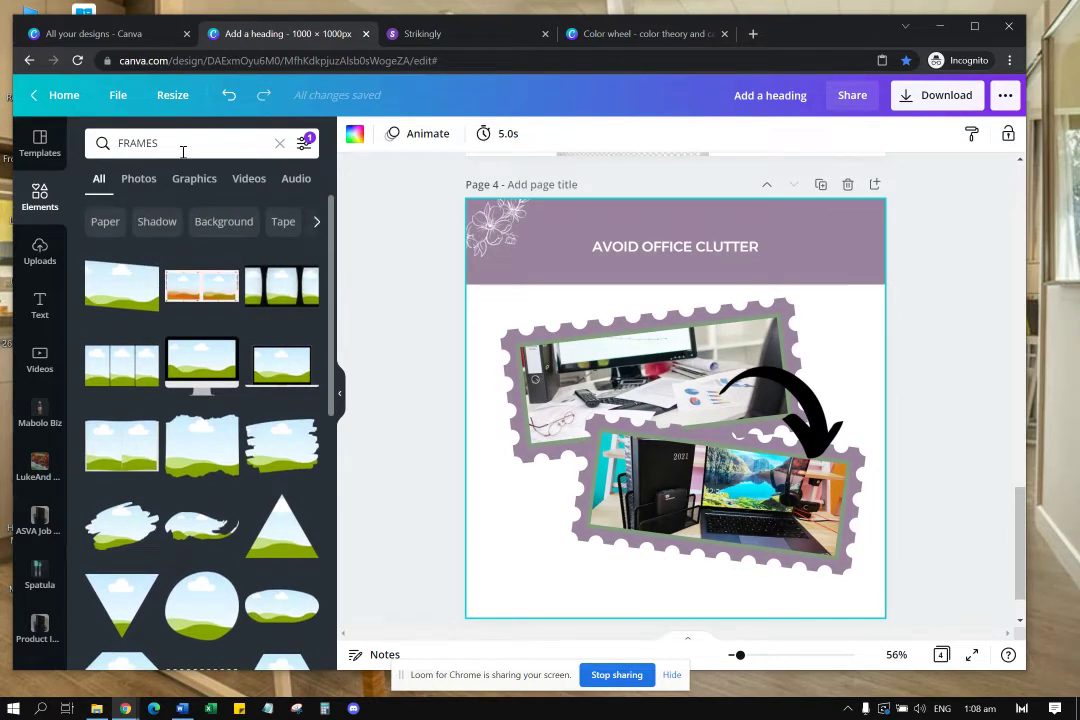
left_click(113, 143)
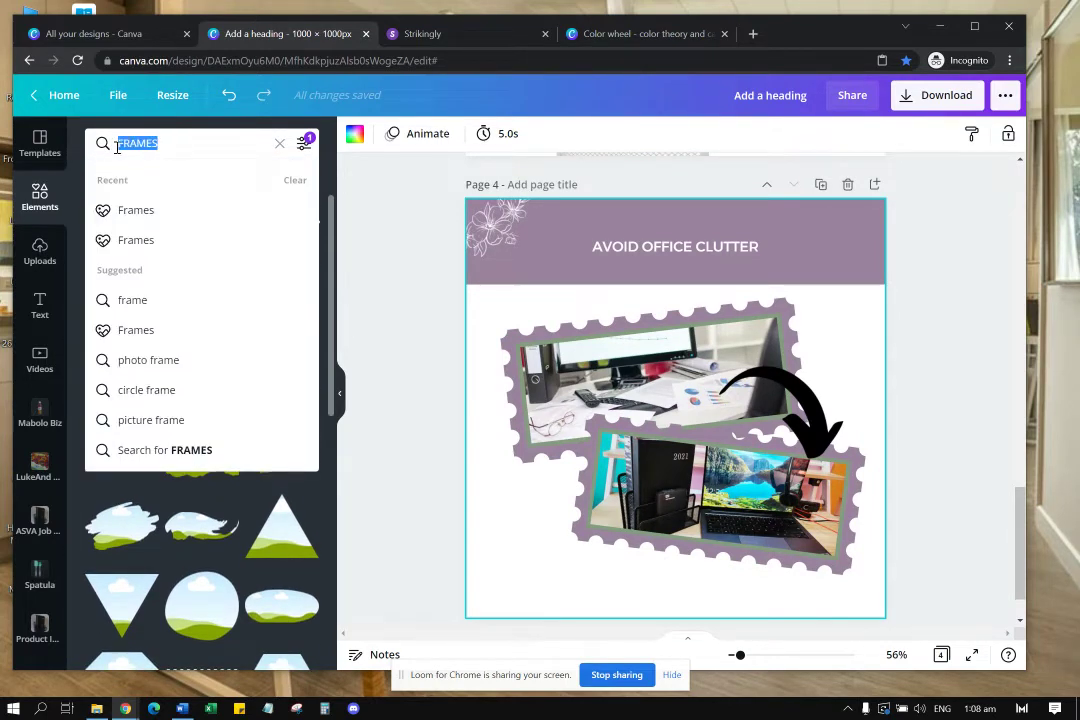
type("T")
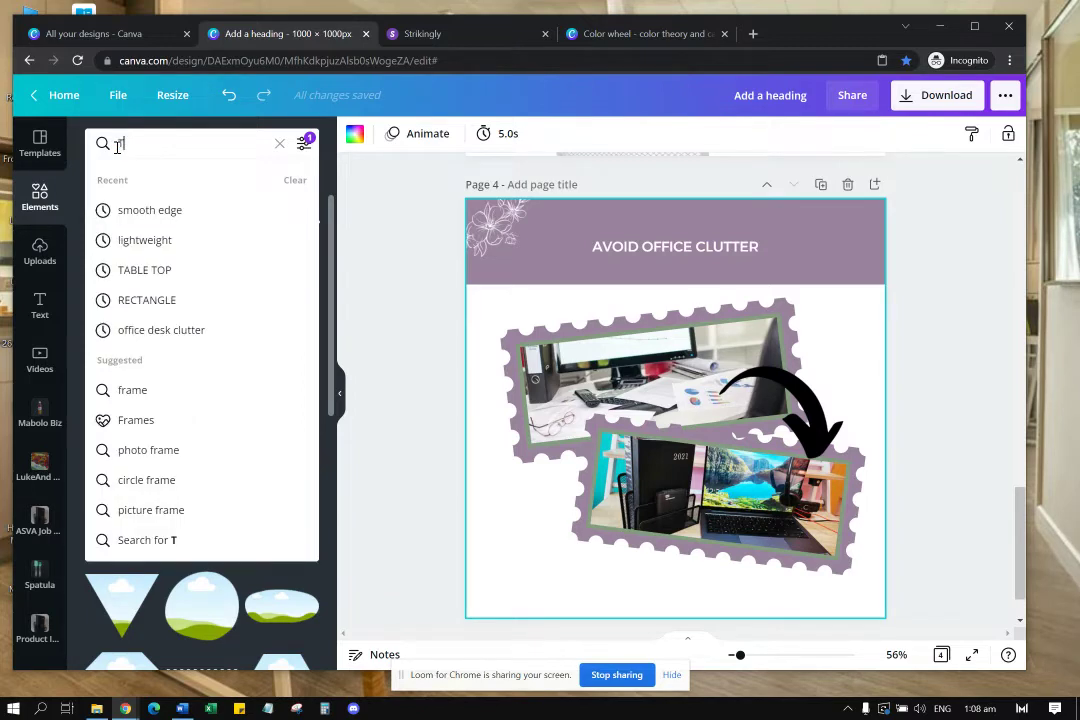
key("BackSpace")
type("TABLE TOP")
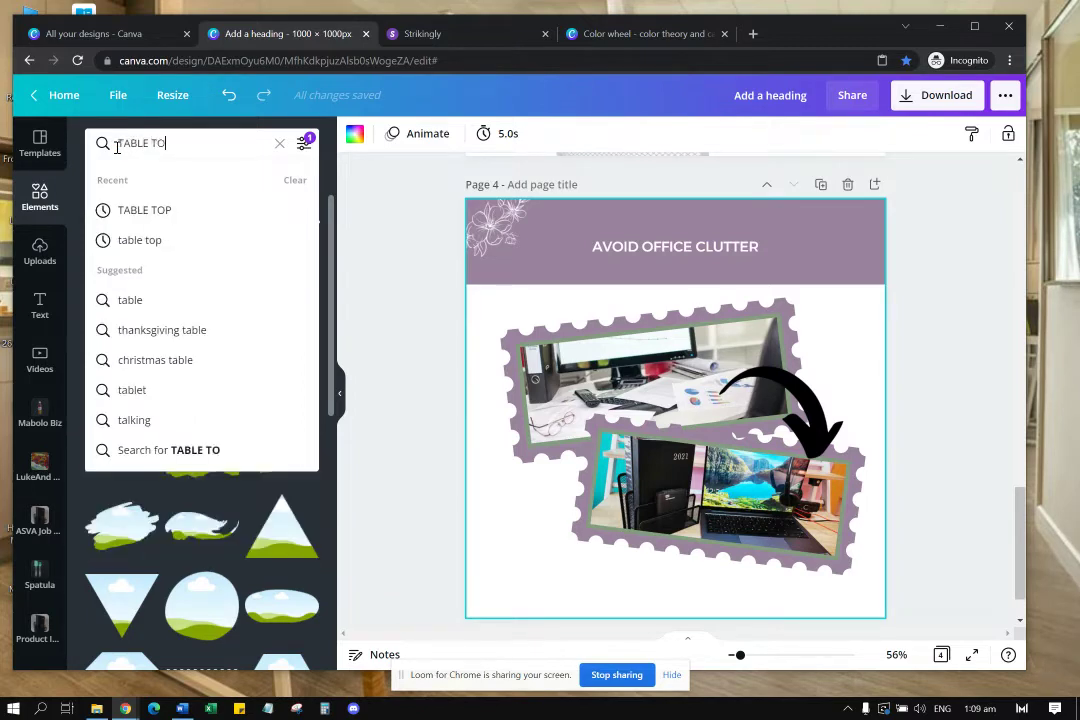
key("Return")
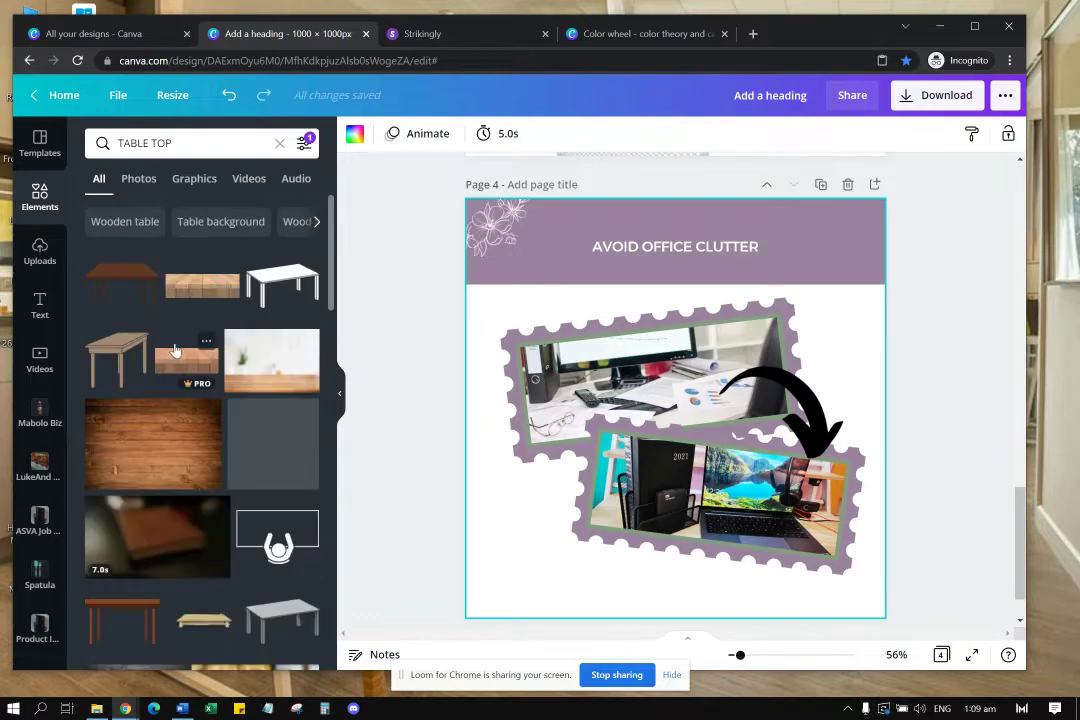
Step: Add the blurred white office photo with a white wooden tabletop from the photo results and send it to the back of page 4
scroll(156, 300, "down", 1)
left_click(138, 178)
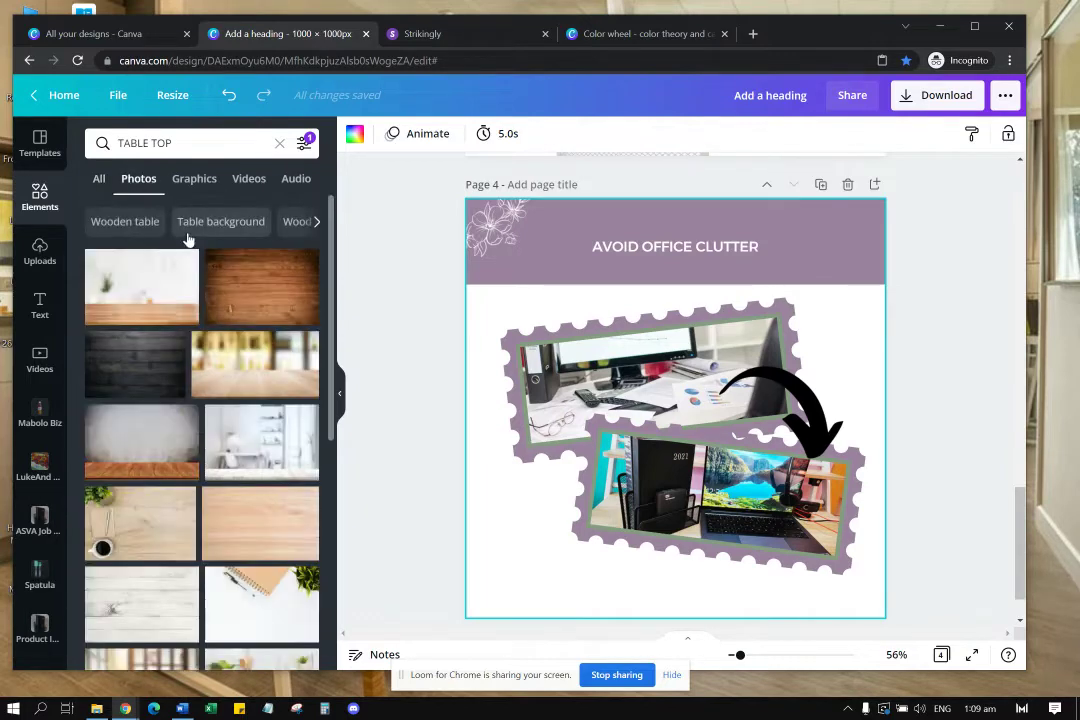
scroll(259, 430, "down", 2)
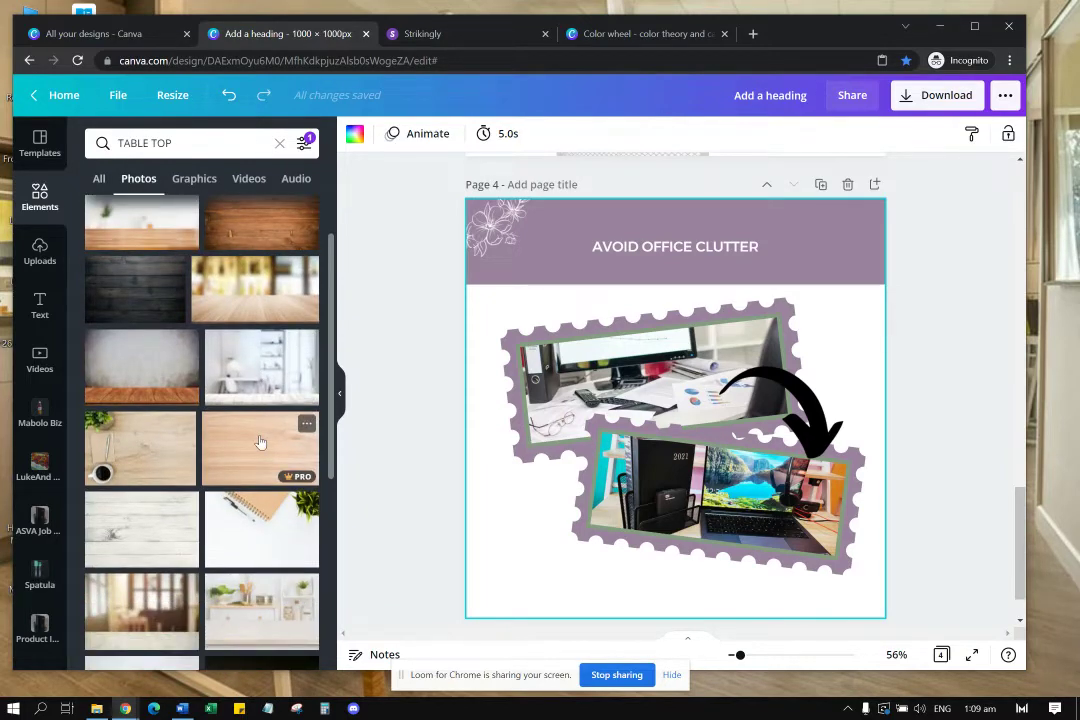
left_click(265, 385)
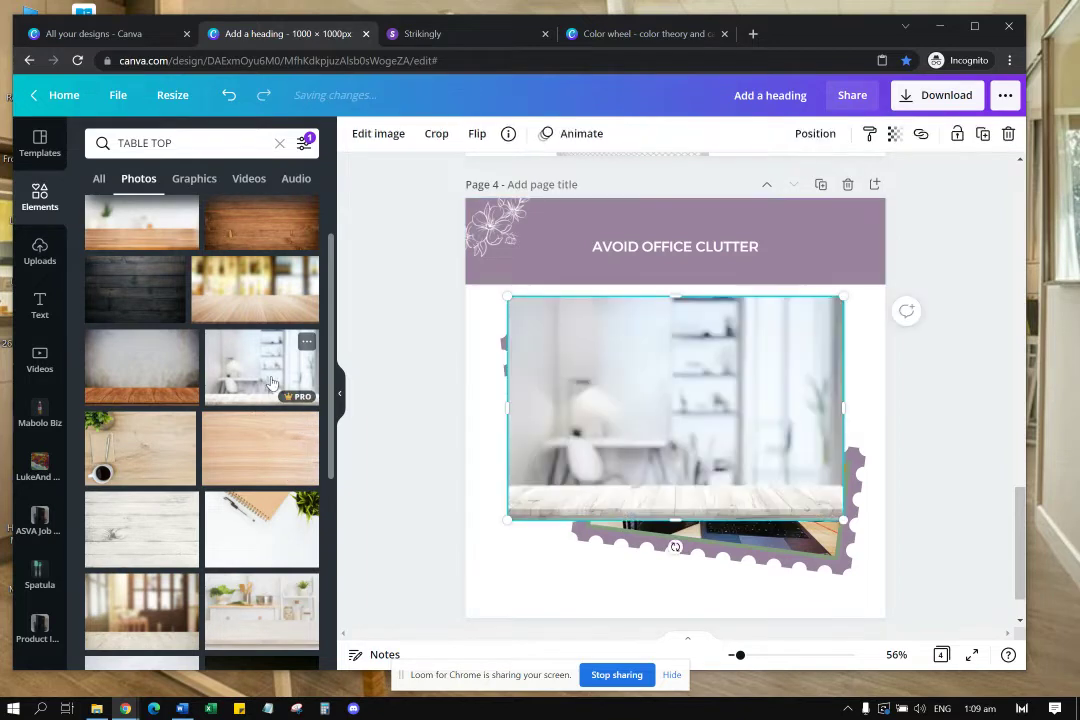
right_click(588, 338)
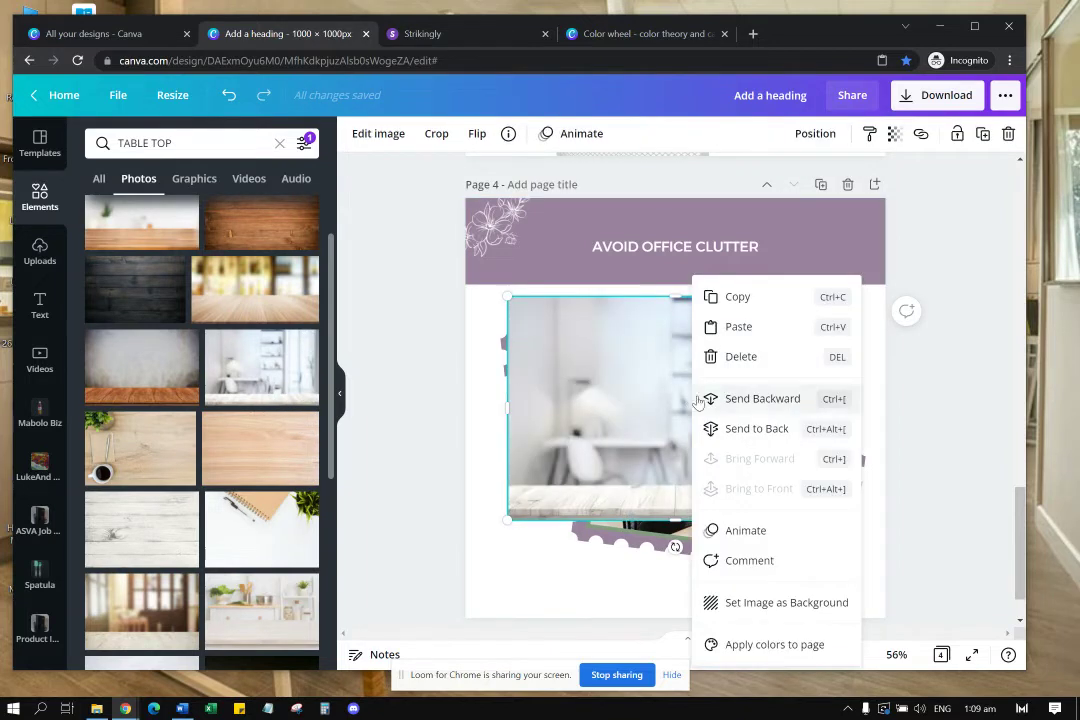
left_click(752, 429)
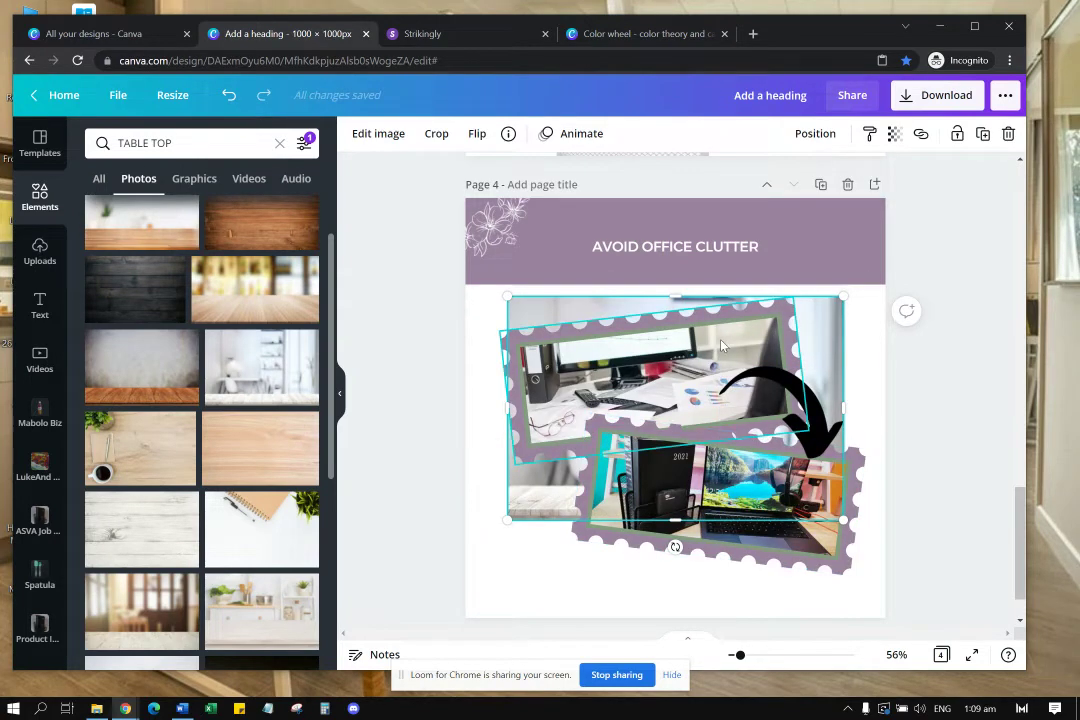
Step: Enlarge and position the office photo to fill the area below the purple header on page 4
left_click_drag(844, 298, 878, 287)
left_click_drag(843, 336, 801, 348)
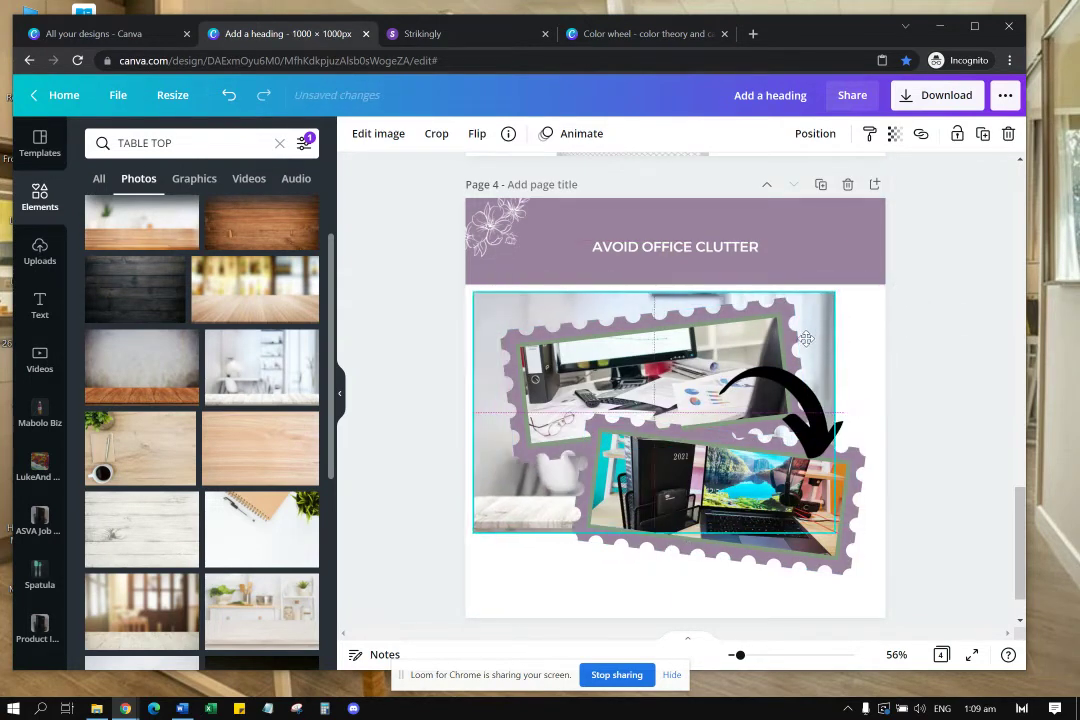
left_click_drag(829, 536, 982, 628)
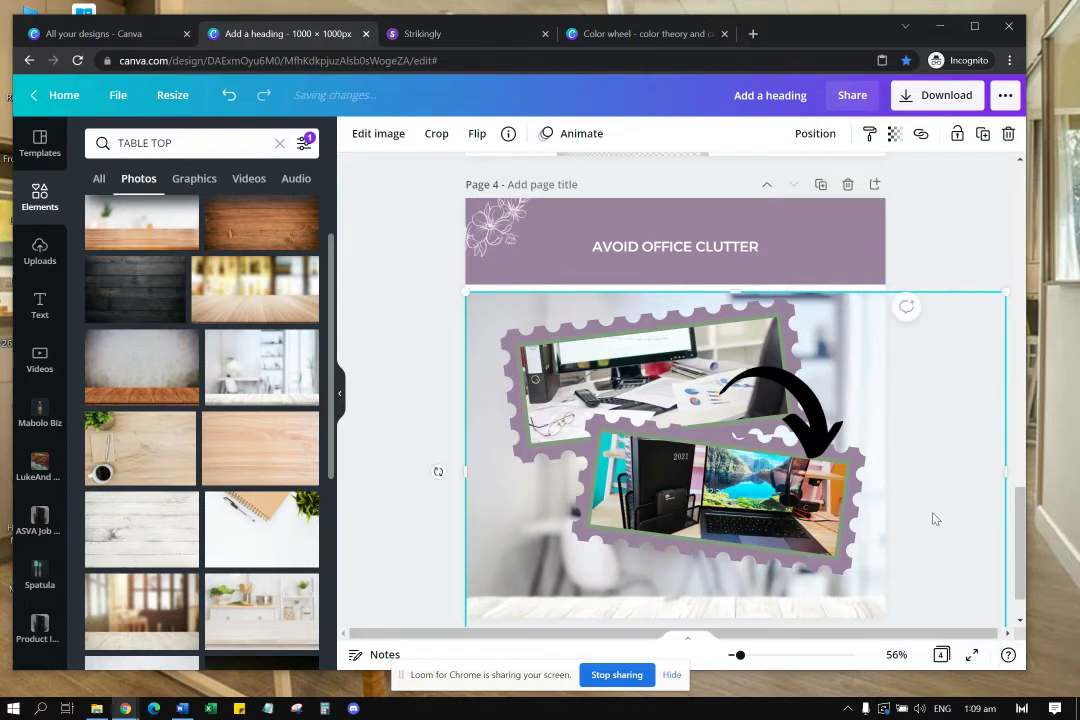
Step: Set the office background photo's transparency to 54
left_click(894, 133)
left_click(828, 181)
left_click_drag(828, 181, 804, 182)
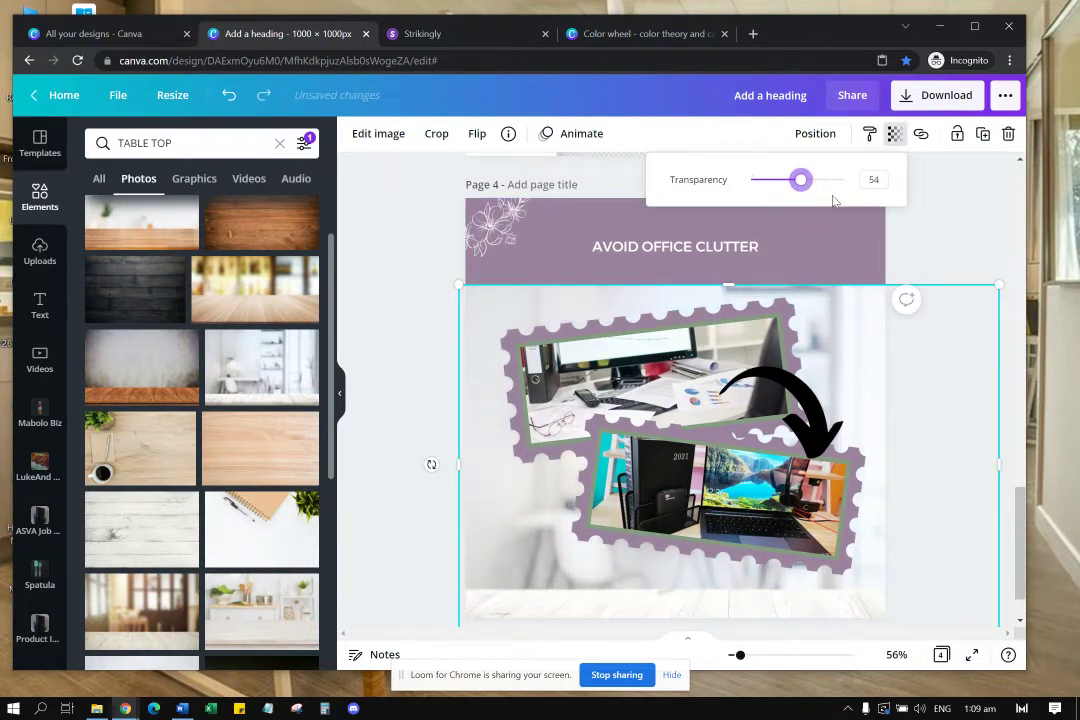
left_click(956, 257)
scroll(954, 258, "down", 1)
left_click(949, 194)
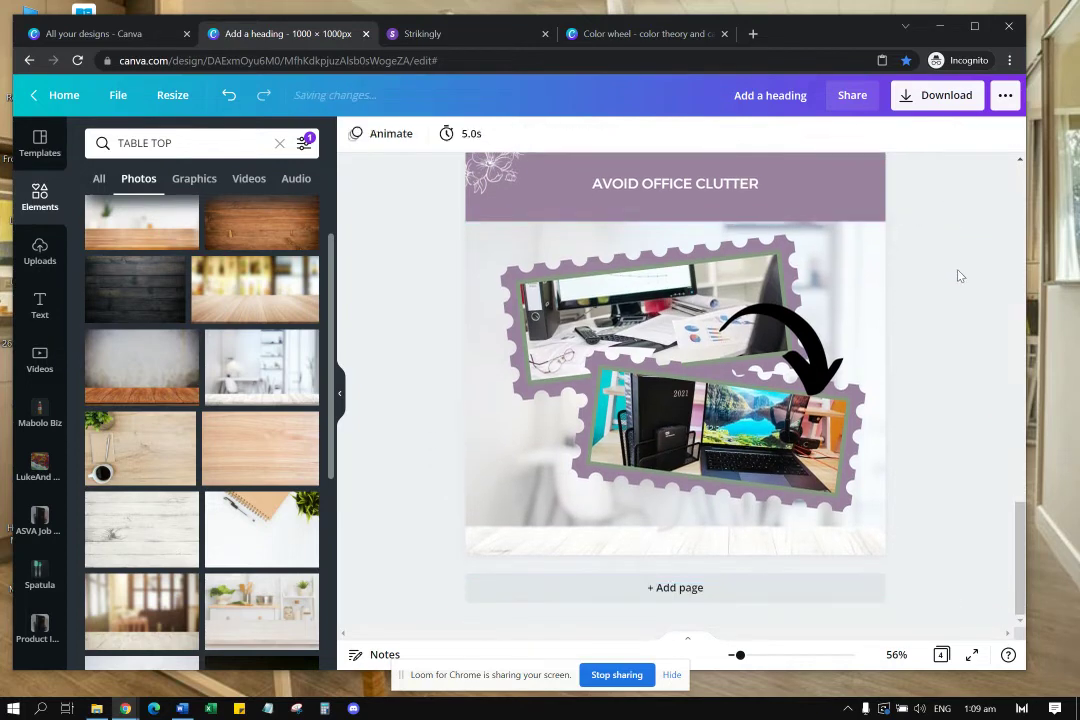
Step: Shift the lower stamp frame with the organizer photo slightly right on page 4
scroll(960, 276, "up", 1)
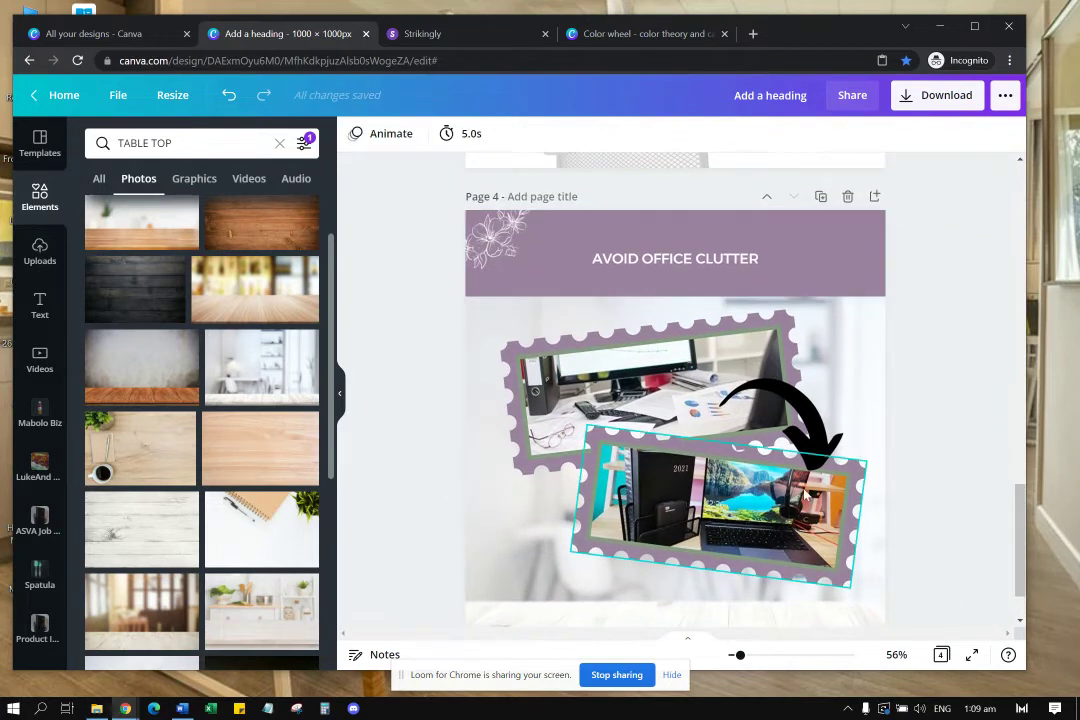
mouse_move(806, 493)
left_mouse_down()
mouse_move(796, 500)
mouse_move(806, 507)
left_mouse_up()
left_click(955, 460)
scroll(952, 463, "down", 1)
Step: Check the mesh organizer features page and add a blank page 5 after the "AVOID OFFICE CLUTTER" page
scroll(930, 435, "up", 3)
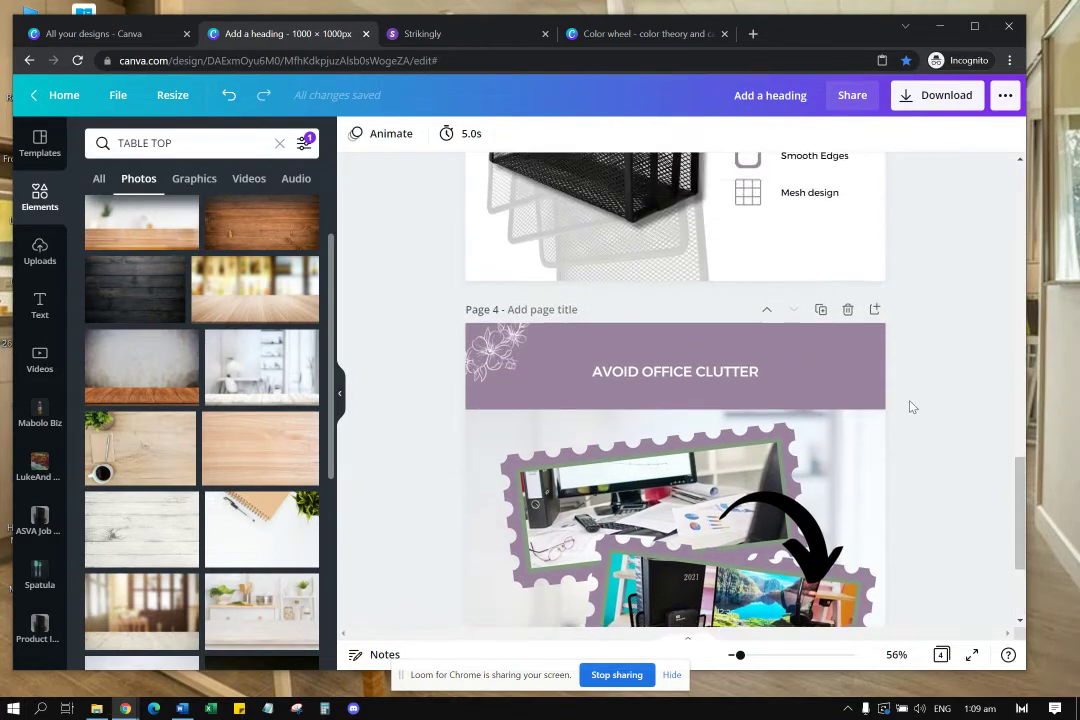
scroll(912, 407, "up", 8)
scroll(834, 369, "down", 6)
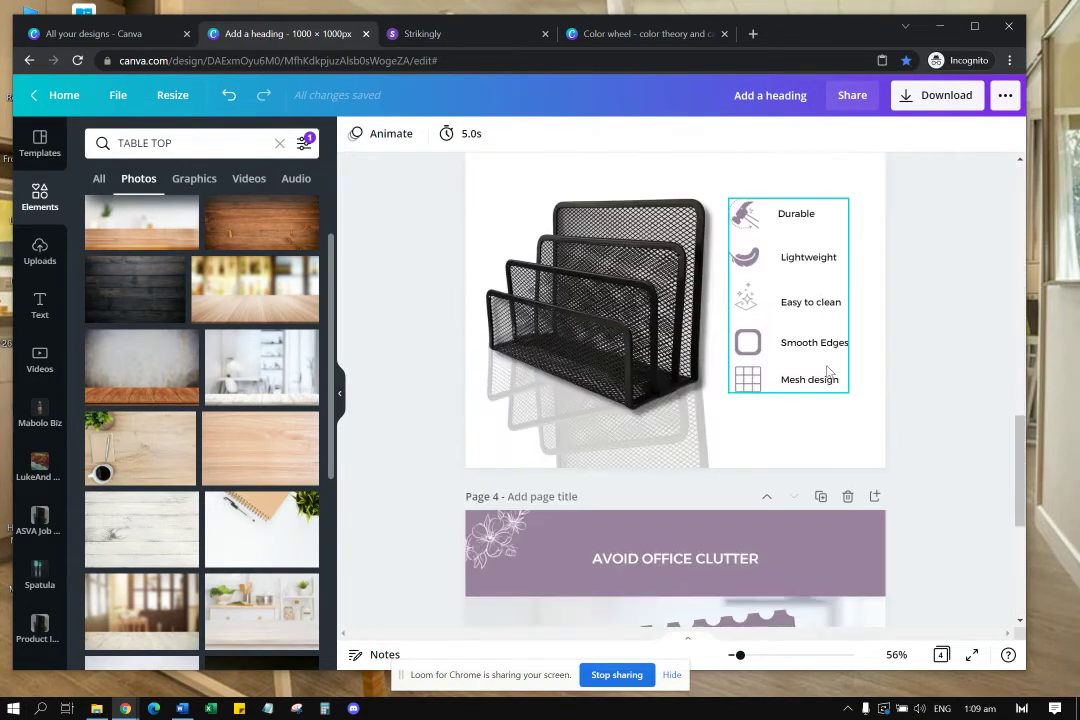
scroll(827, 372, "down", 4)
left_click(772, 588)
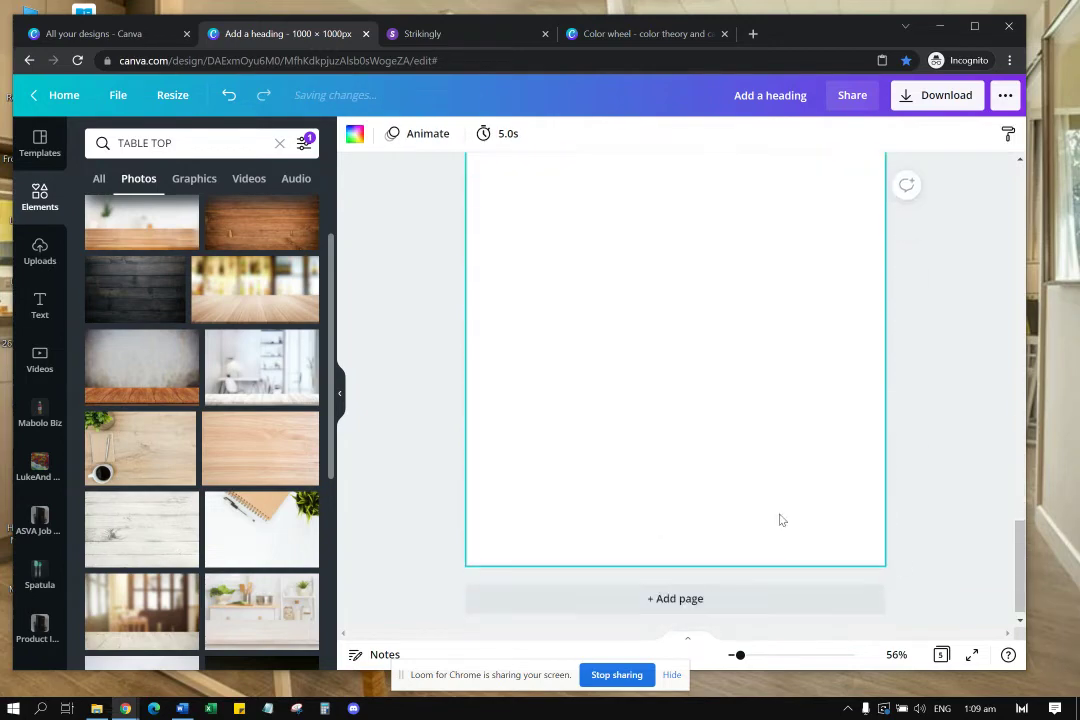
Step: Copy the purple header band from page 4 and paste it at the top of page 5
scroll(772, 400, "up", 5)
left_click(772, 205)
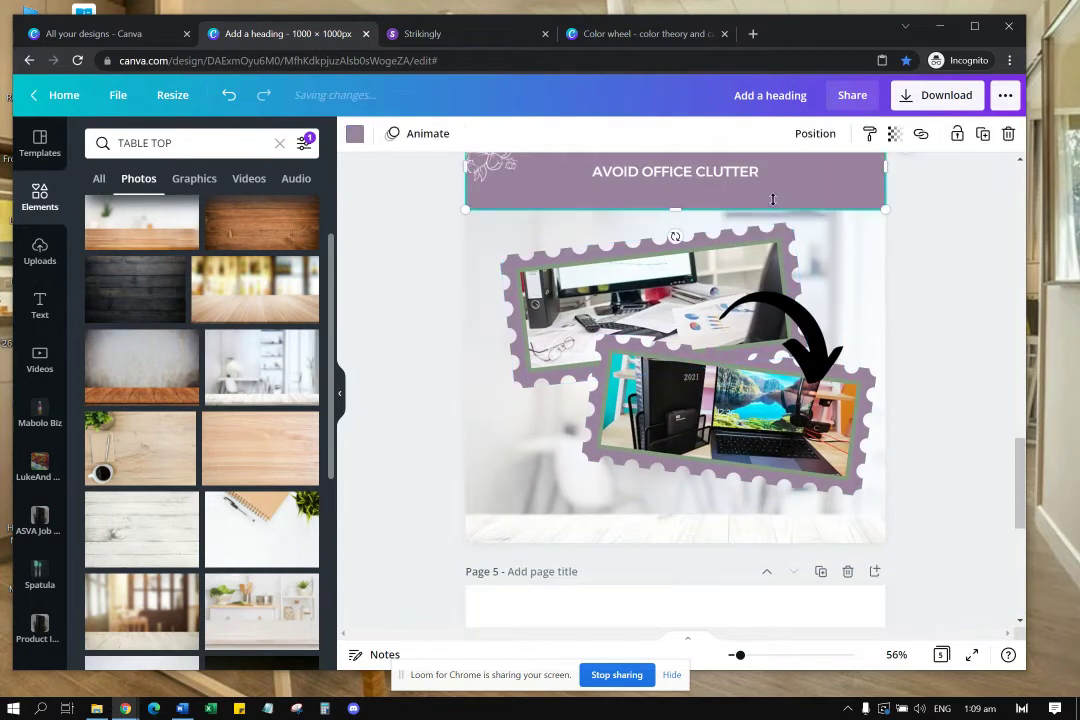
key("ctrl+c")
scroll(700, 390, "down", 3)
key("ctrl+v")
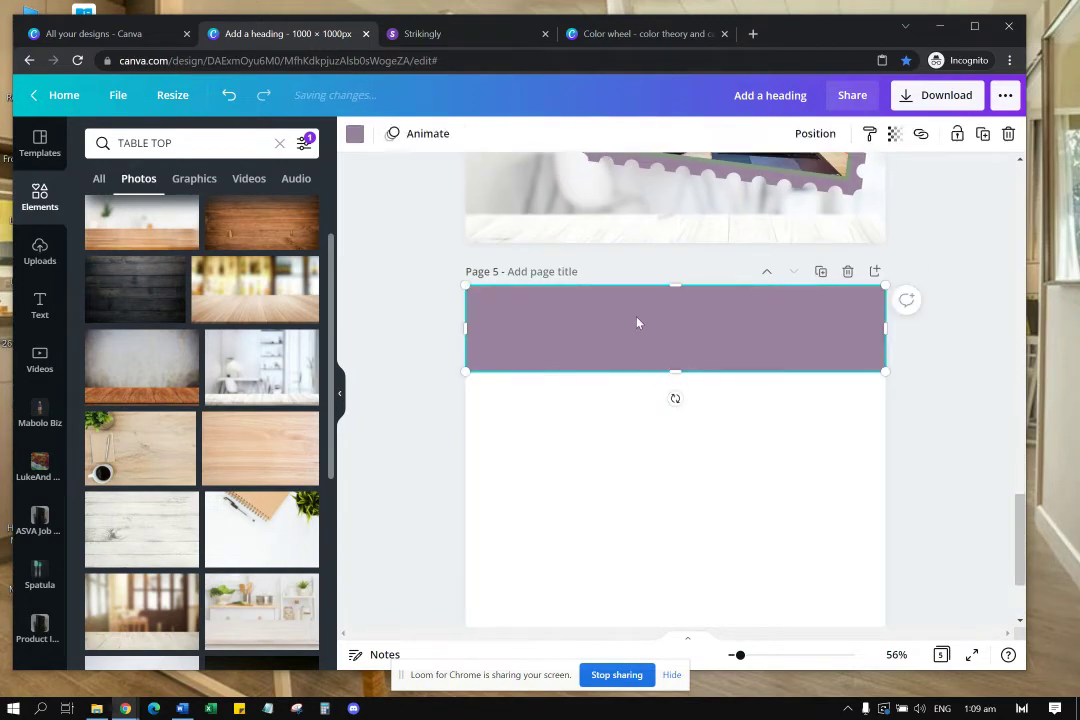
Step: Delete the pasted purple header band from page 5
scroll(650, 380, "up", 2)
left_click_drag(684, 481, 692, 460)
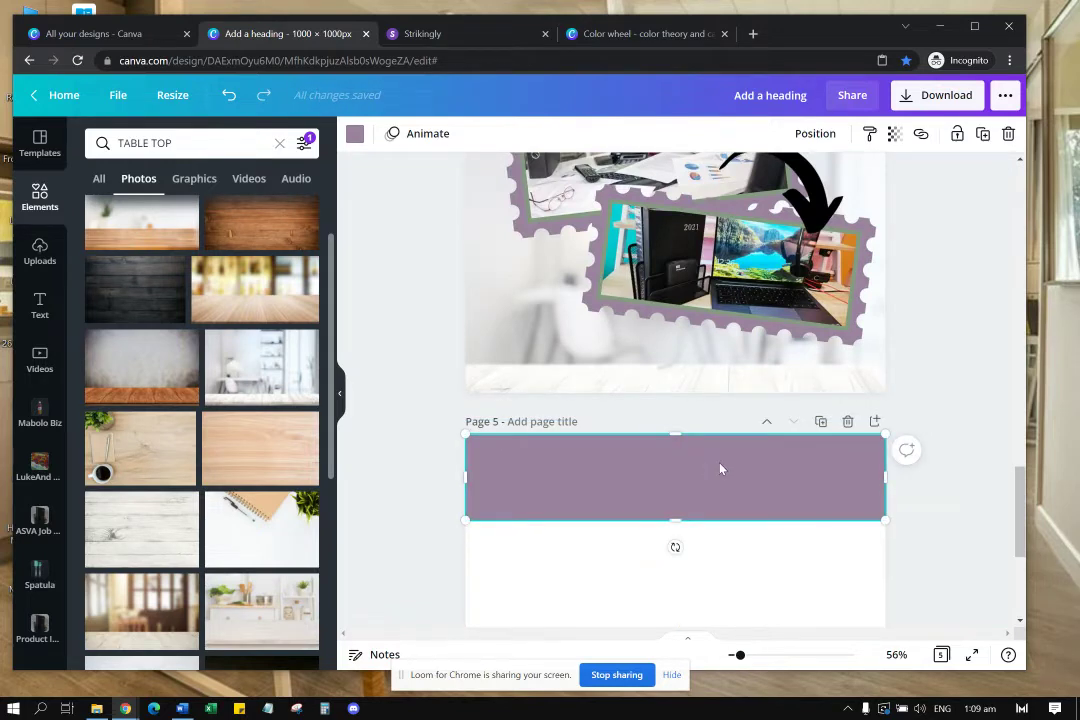
key("Delete")
Step: Revisit the headers of the earlier pages and paste the purple header band onto the top of page 5 again
scroll(720, 465, "up", 5)
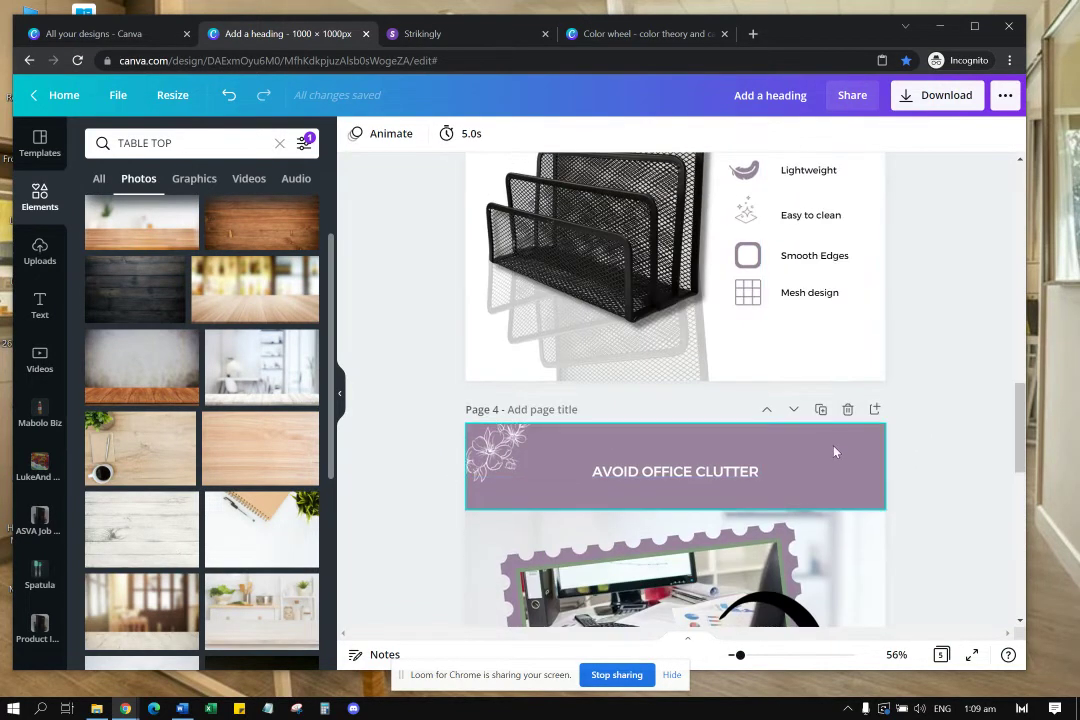
left_click(828, 461)
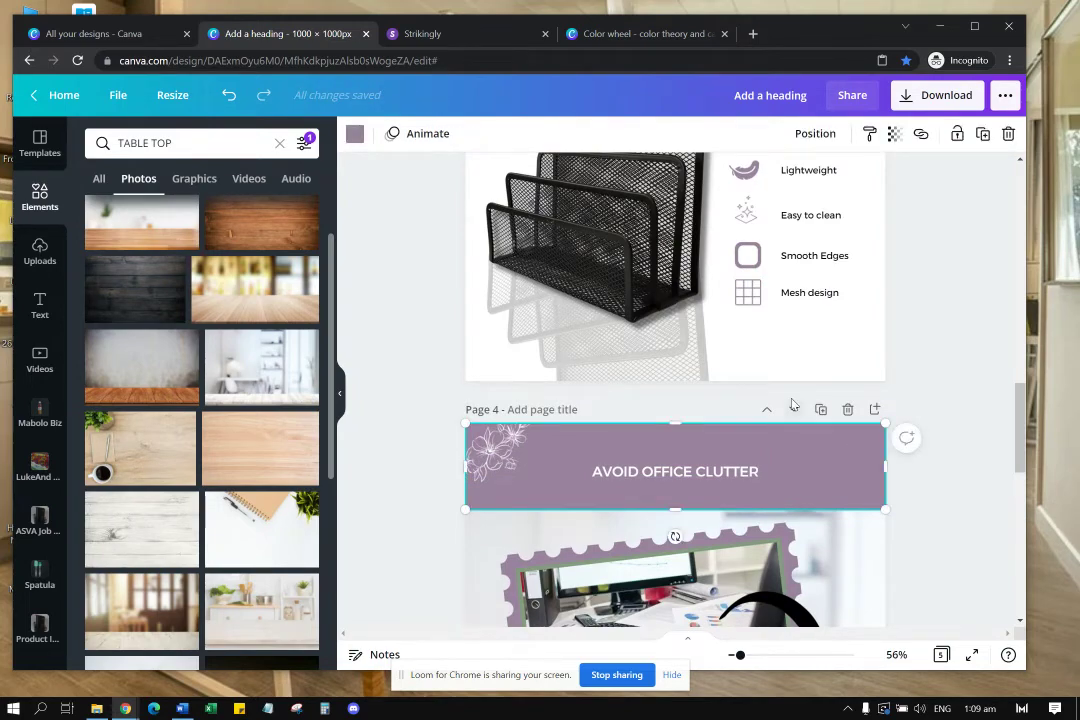
scroll(830, 430, "up", 4)
left_click(836, 360)
scroll(838, 362, "down", 8)
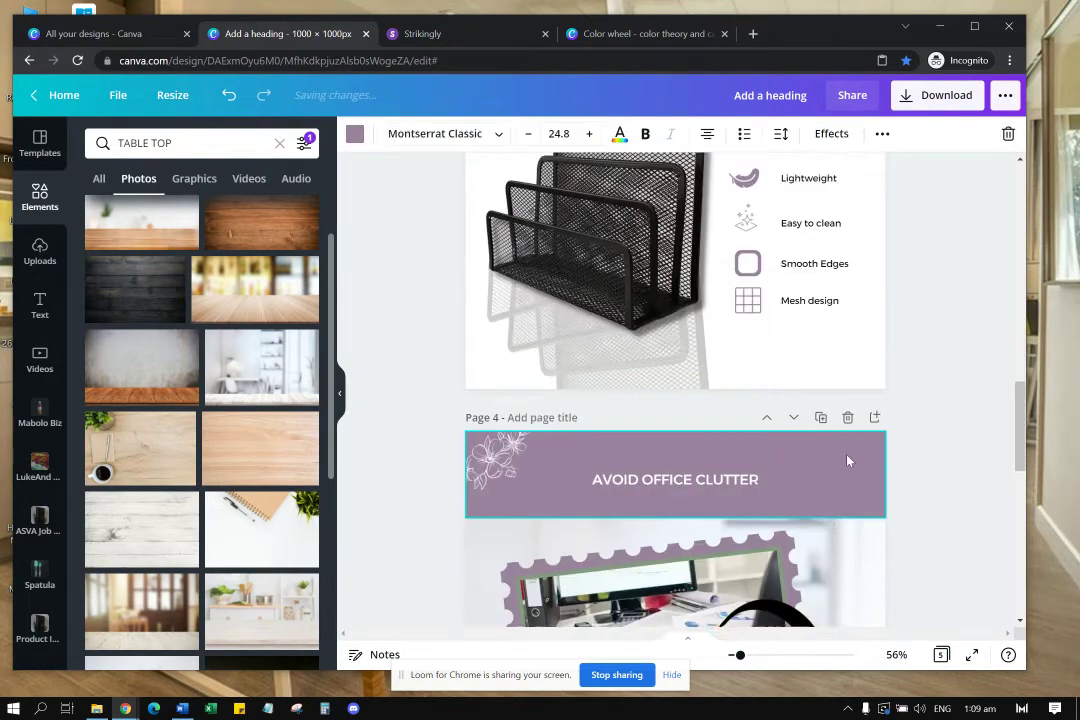
key("ctrl+v")
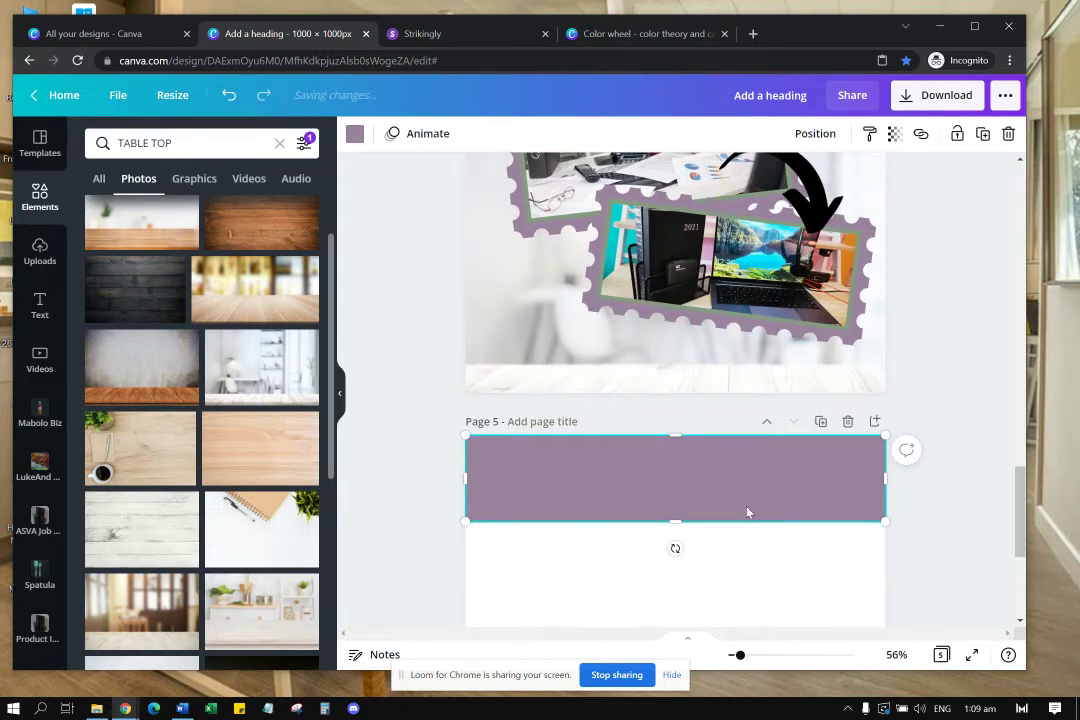
Step: Add a heading to page 5 in the Montserrat Classic font with uppercase lettering
left_click(680, 605)
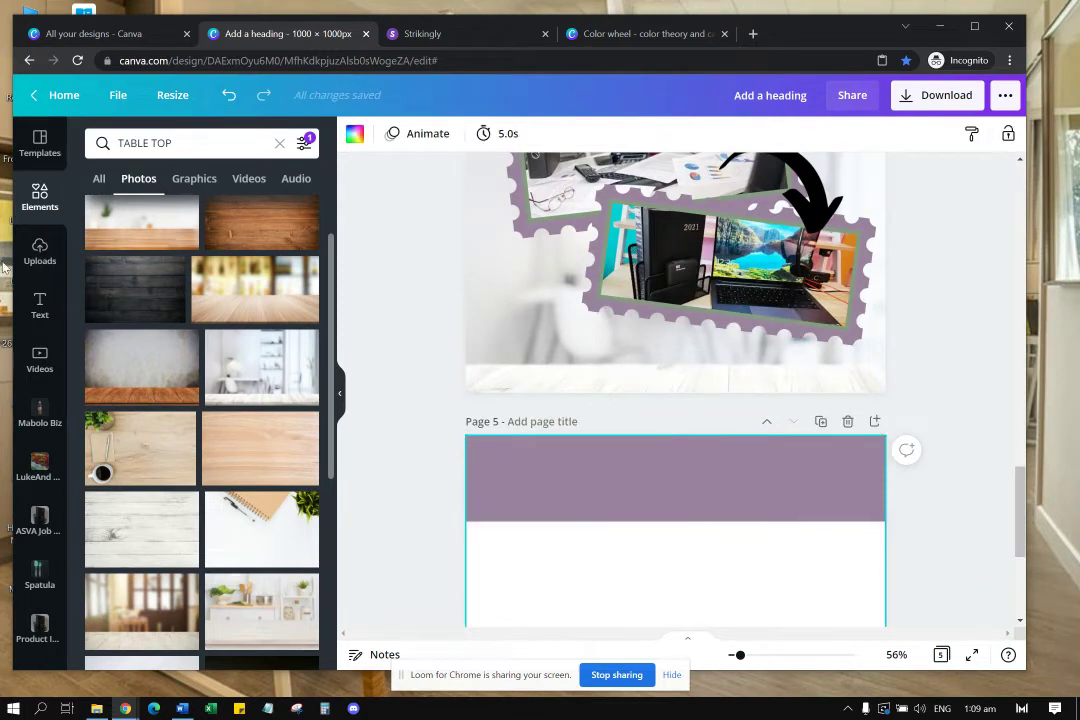
left_click(40, 310)
left_click(224, 229)
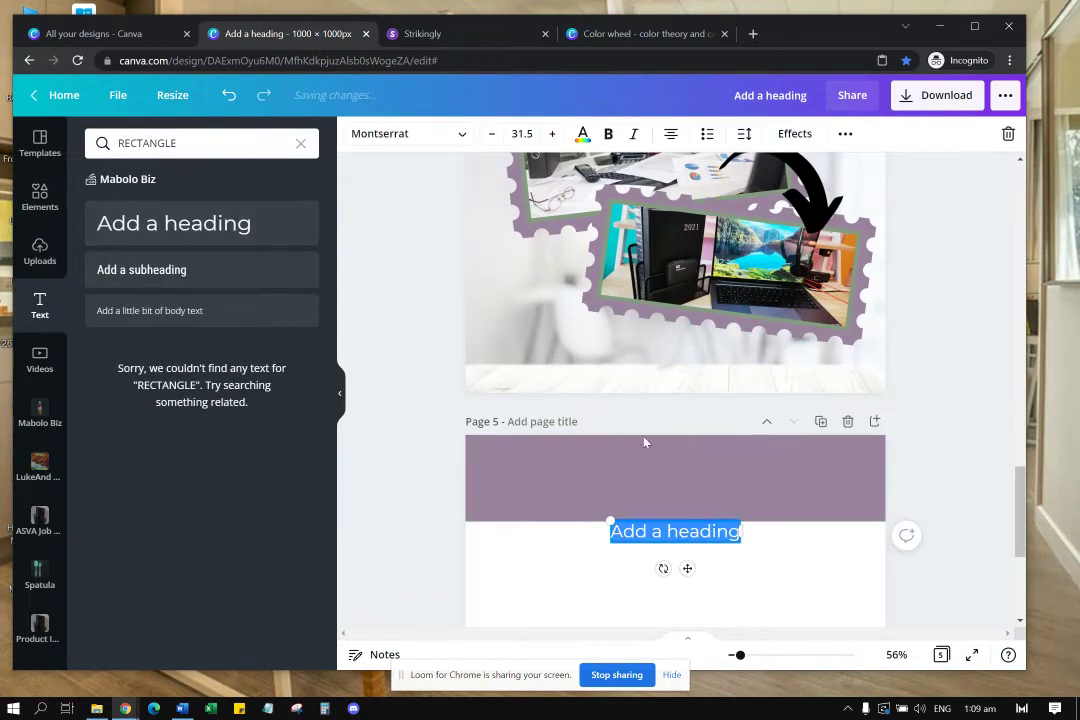
left_click(461, 135)
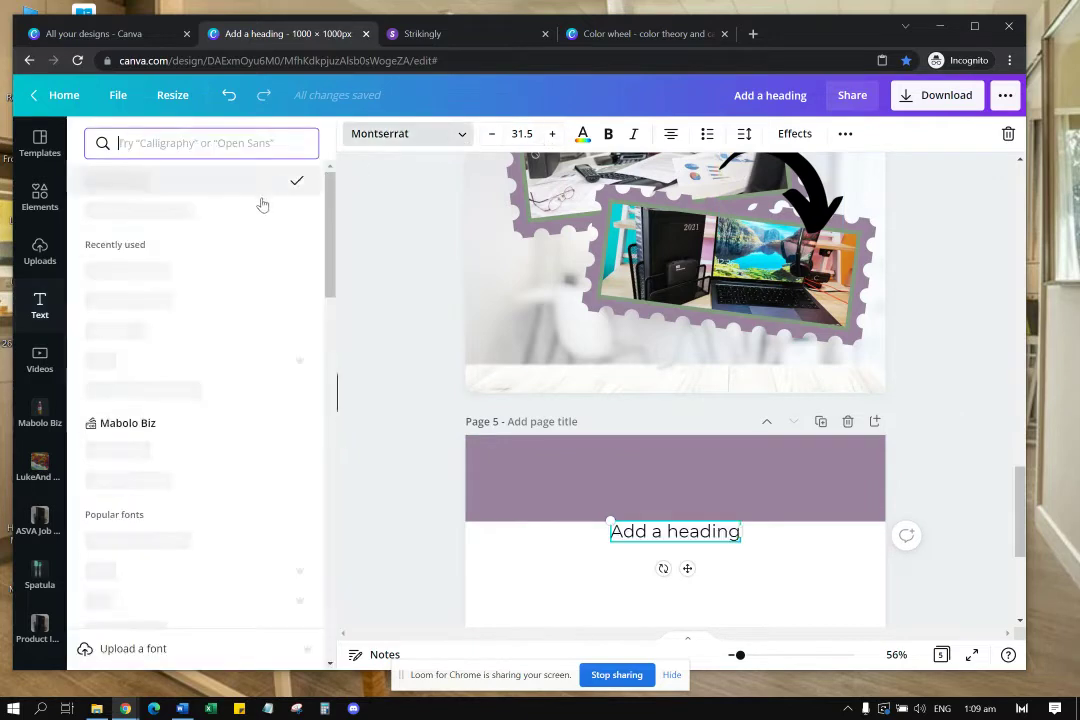
left_click(150, 210)
left_click(845, 140)
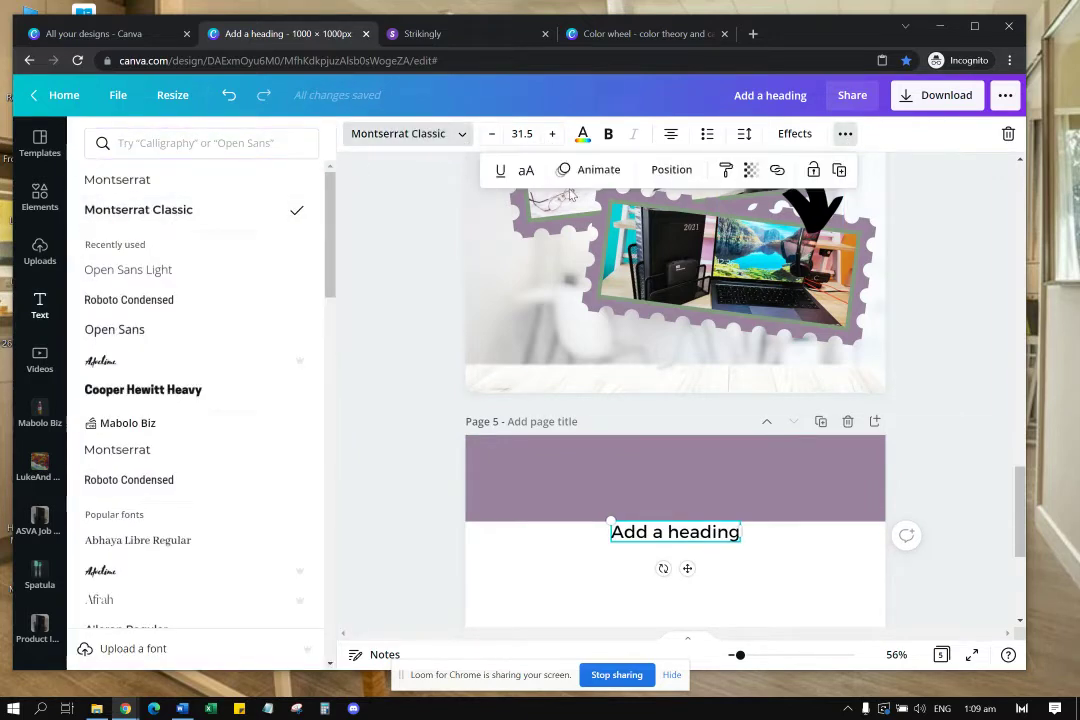
left_click(525, 169)
Step: Replace the placeholder heading on page 5 with "ORGANIZE YOUR FILES WITHOUT TAKING TOO MUCH WORK DESK SPACE"
left_click(693, 530)
double_click(693, 530)
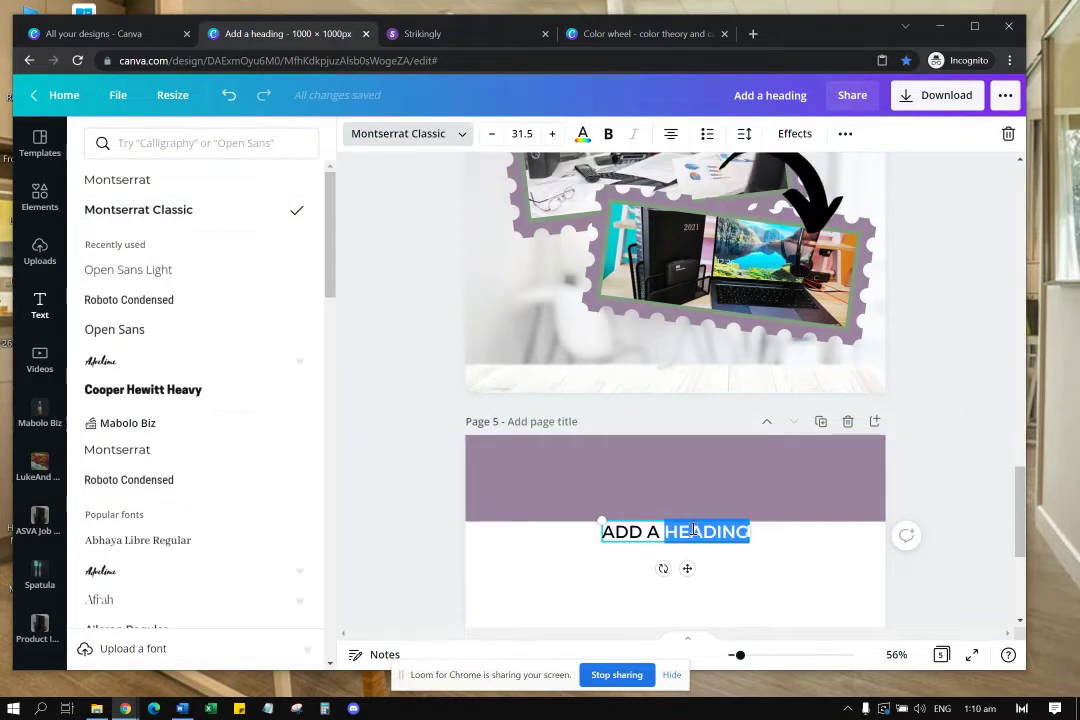
key("BackSpace")
key("BackSpace")
key("BackSpace")
key("BackSpace")
key("BackSpace")
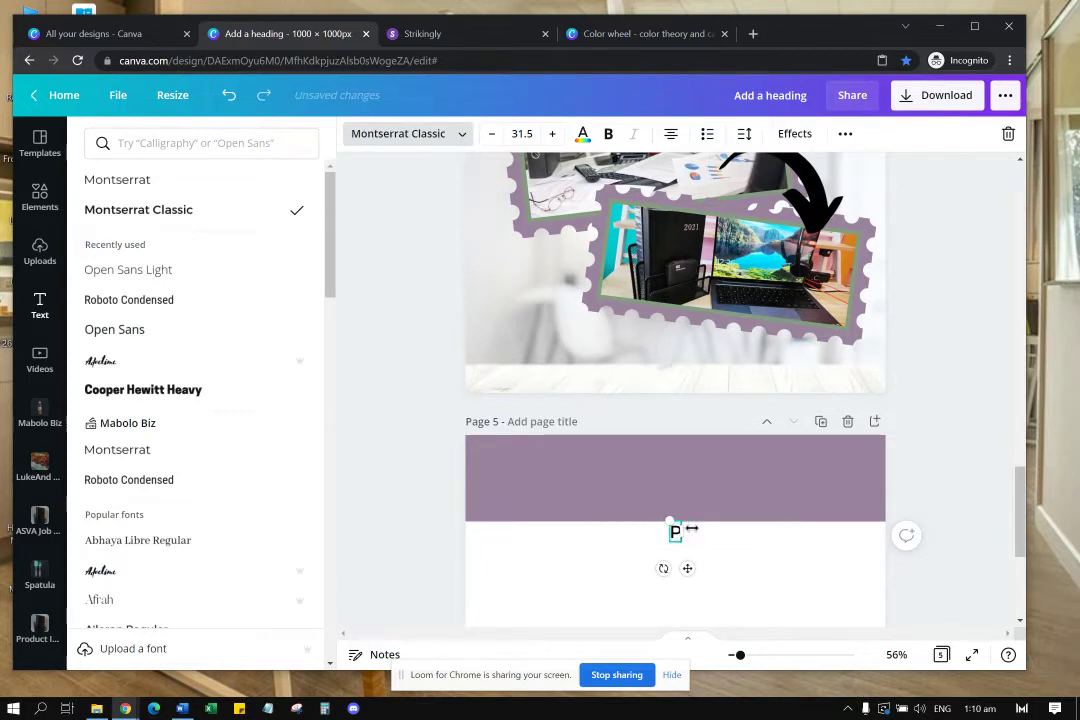
key("BackSpace")
key("BackSpace")
type("A")
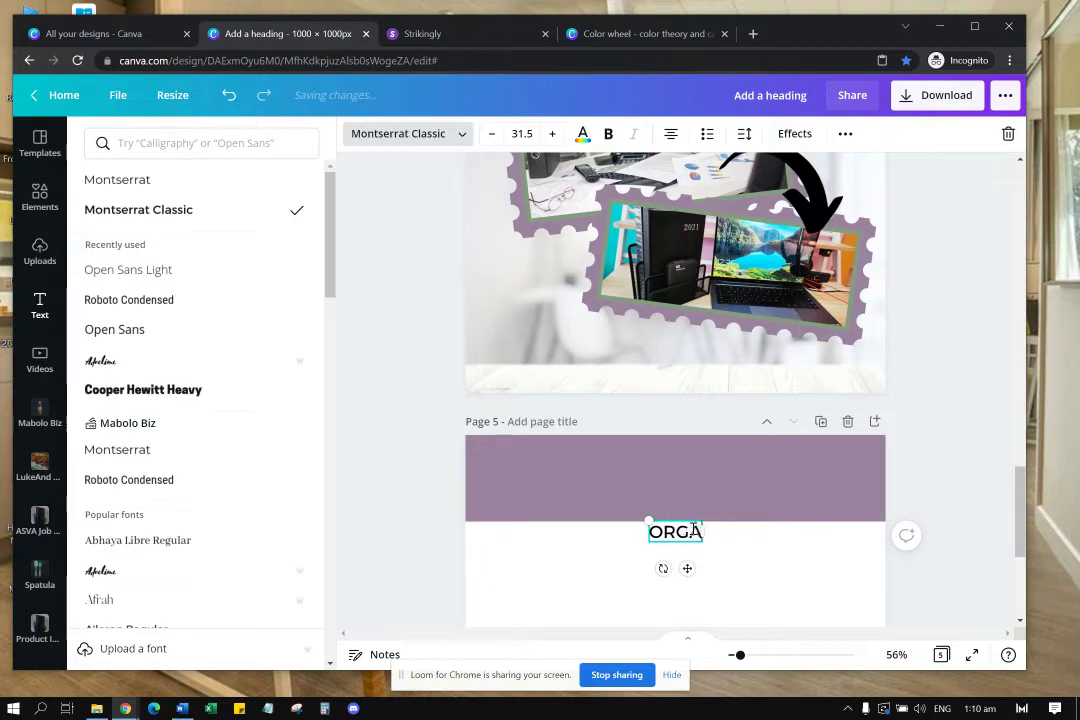
type("NIZE YOUR FILES WI")
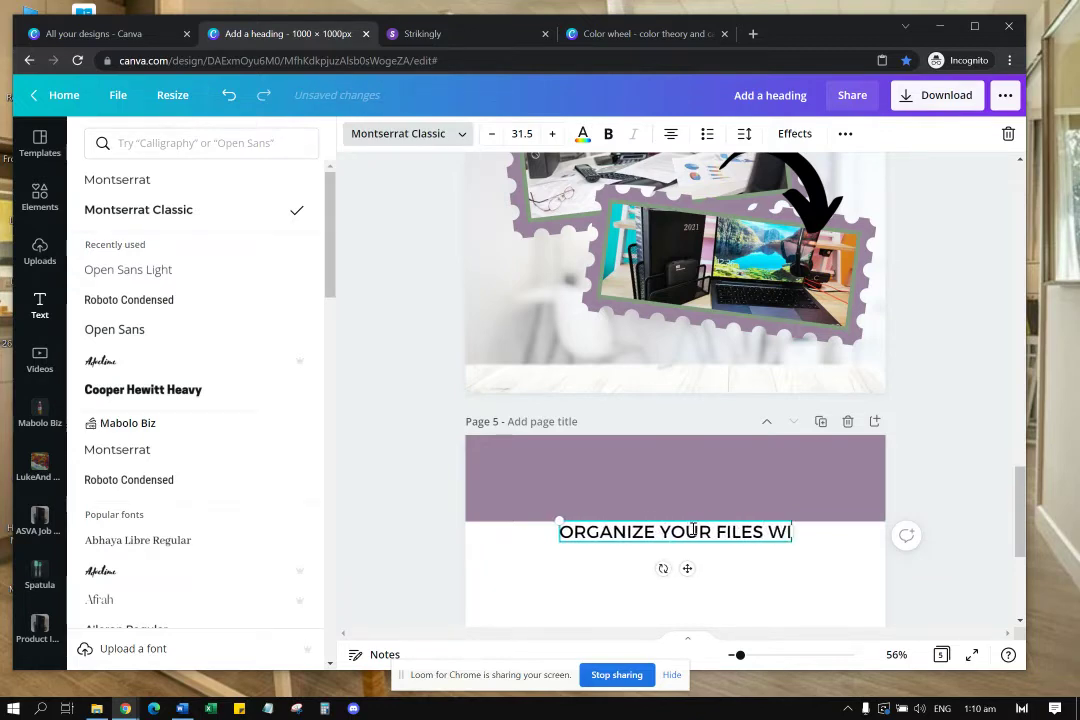
type("THOUT TAKING TOO")
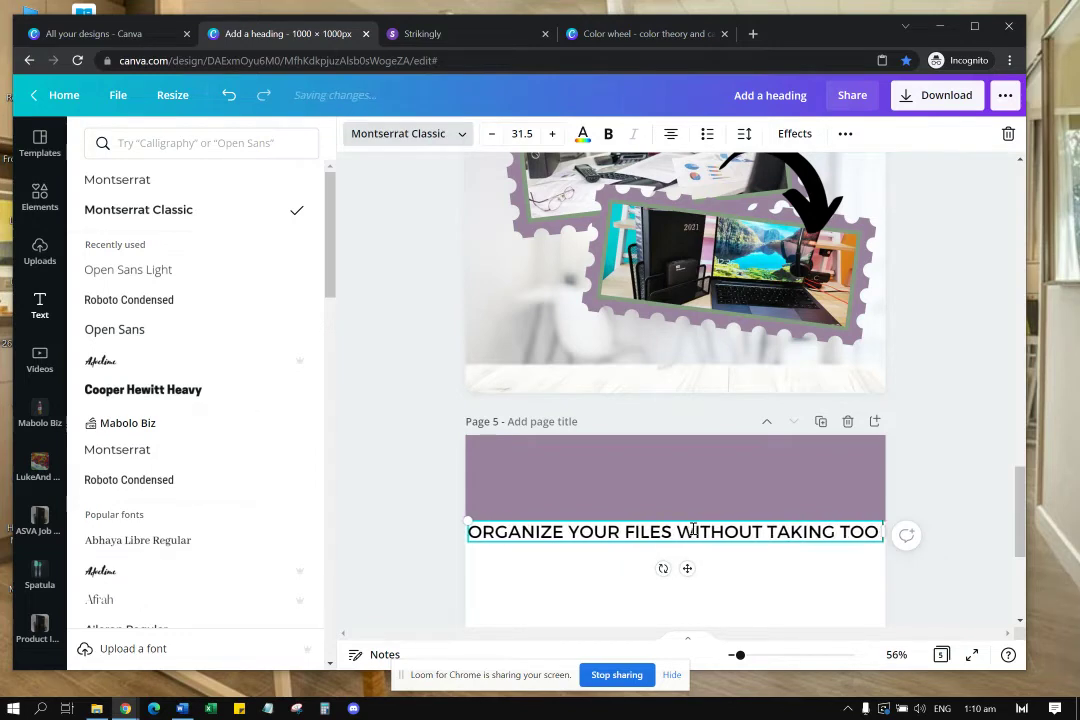
type(" MUCH DE")
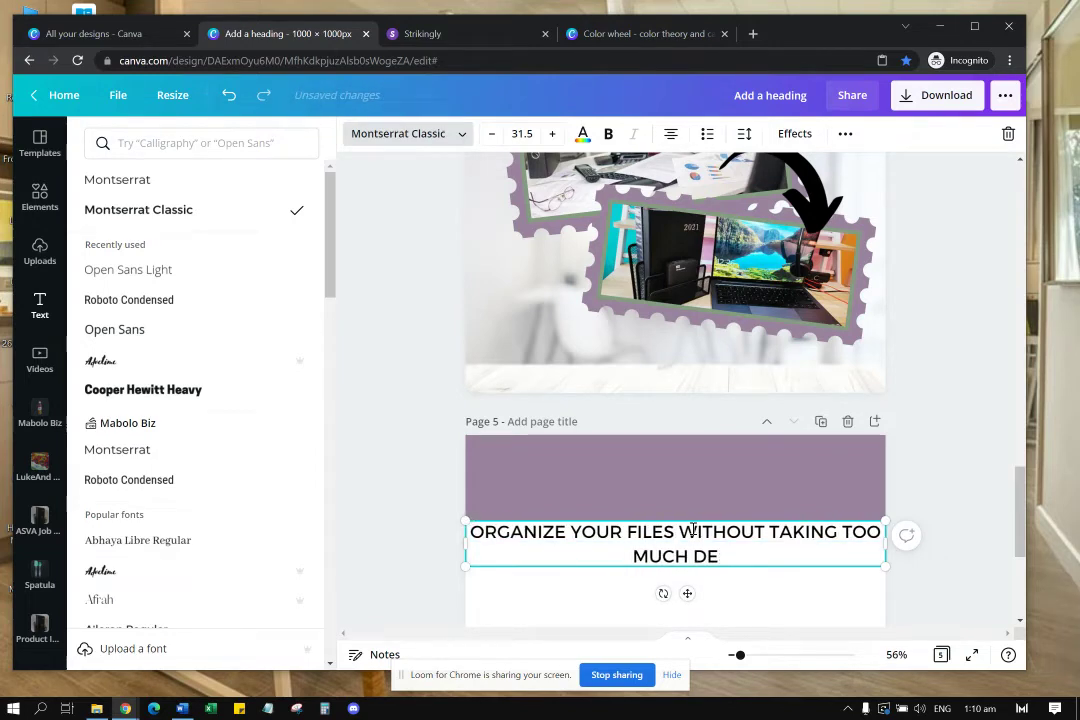
key("BackSpace")
key("BackSpace")
type("WORK DESK")
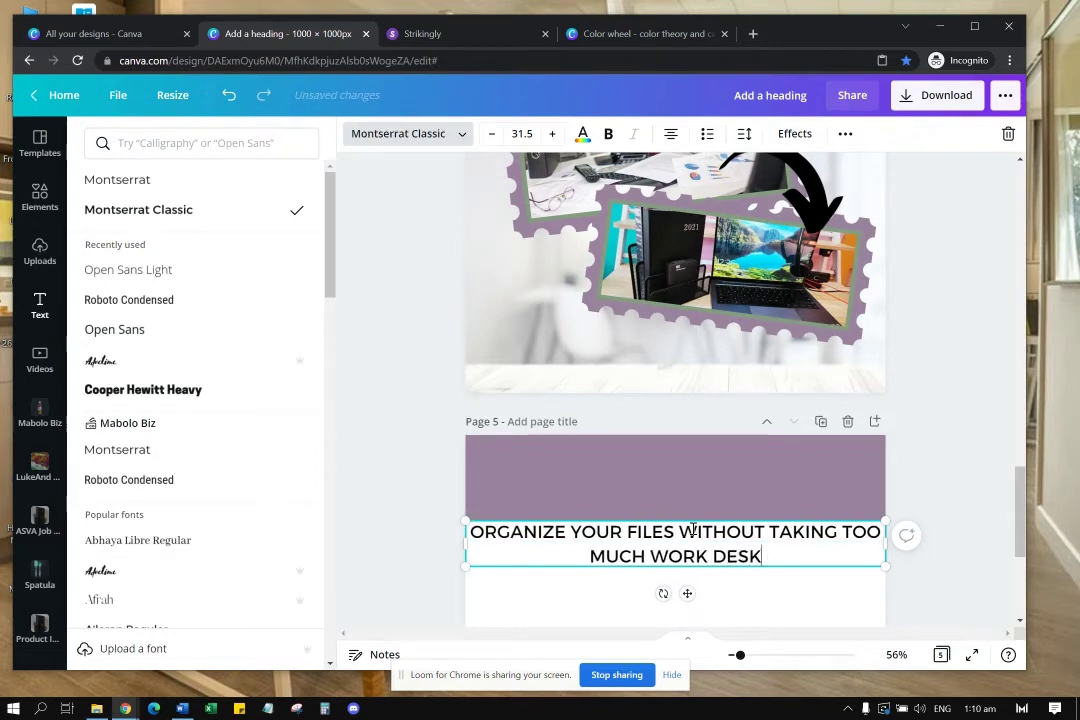
type(" SPACE")
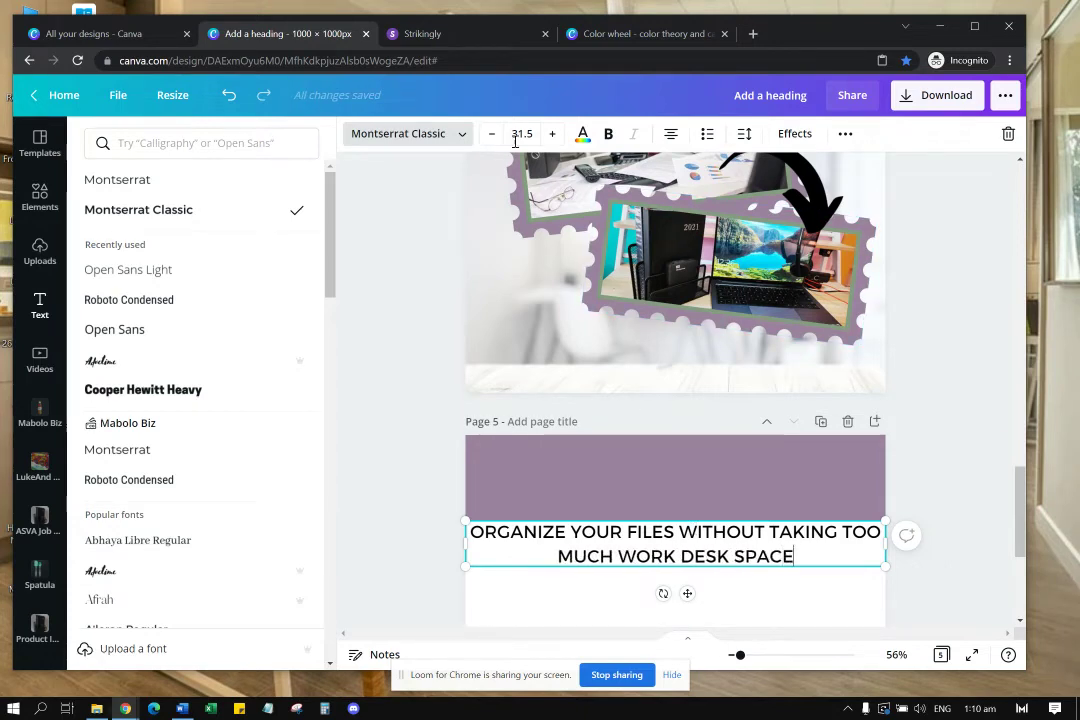
Step: Reduce the page 5 heading's font size to 23.5
left_click(492, 136)
left_click(492, 136)
left_click(492, 136)
left_click(492, 136)
left_click(492, 136)
left_click(492, 136)
left_click(492, 136)
left_click(492, 136)
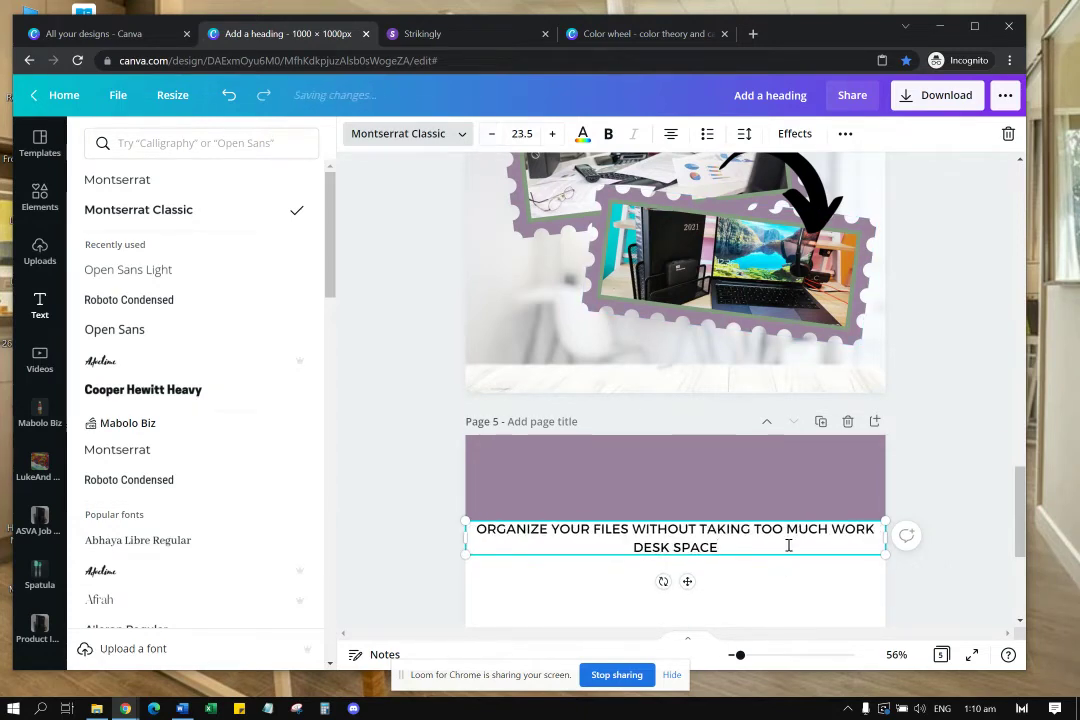
Step: Move the heading onto the purple banner of page 5 and color its text white
left_click_drag(692, 544, 692, 522)
left_click(696, 520)
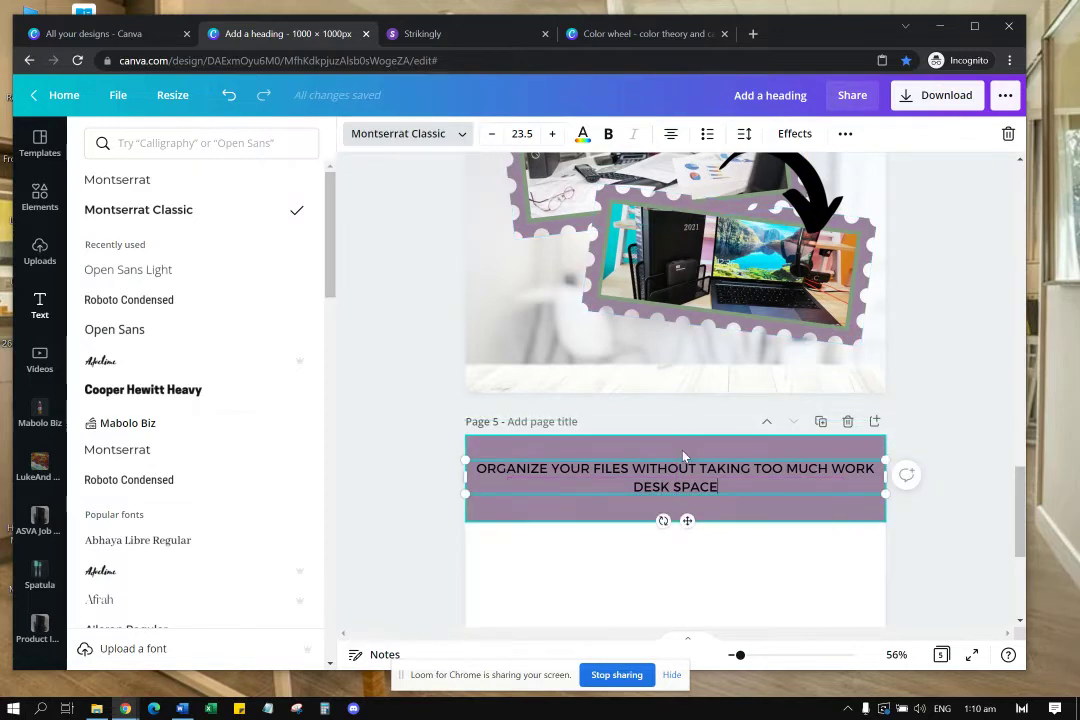
left_click(582, 133)
left_click(262, 212)
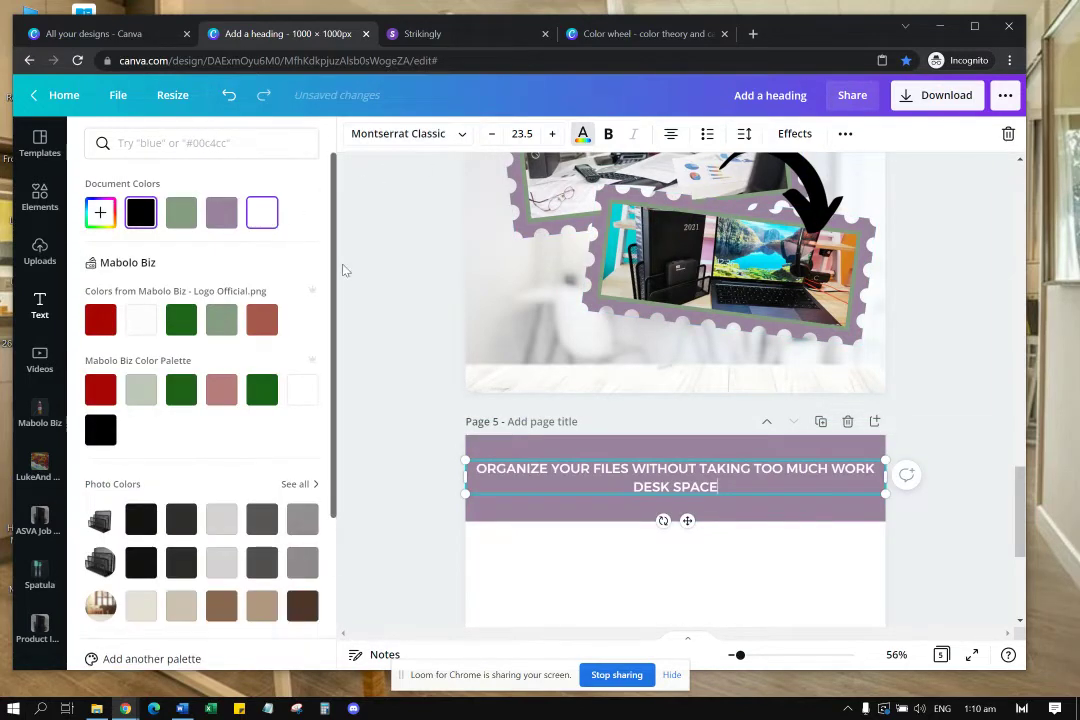
left_click(788, 581)
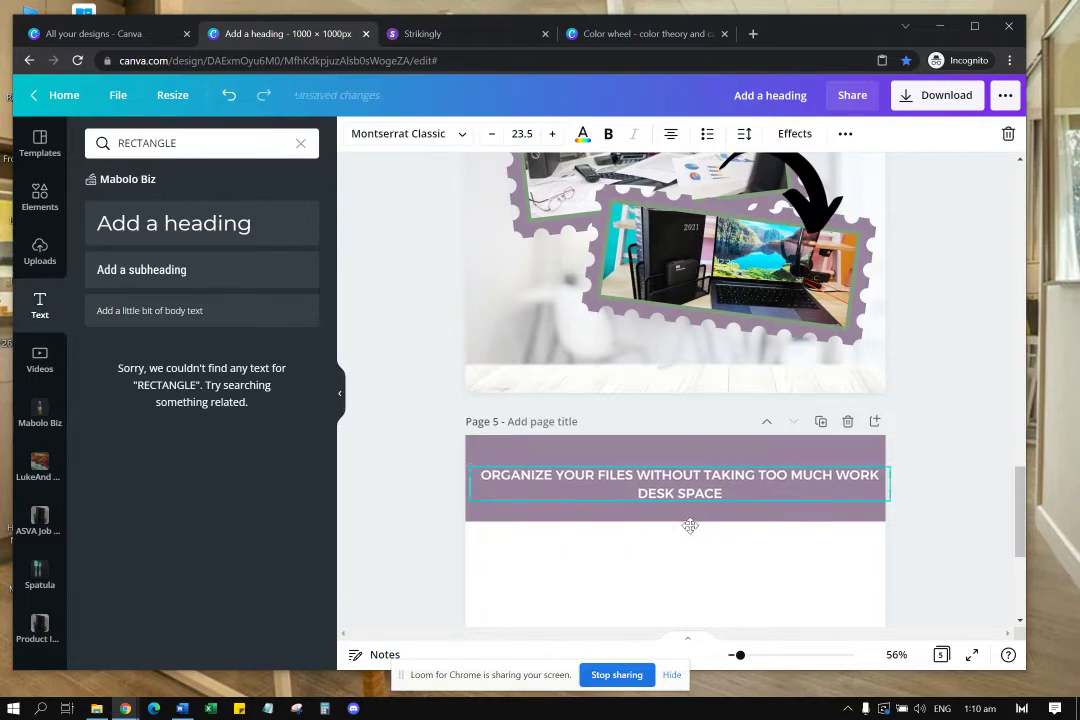
left_click(810, 583)
Step: Copy the white floral graphic from page 4's banner into the upper-left corner of page 5's banner
scroll(521, 404, "up", 4)
left_click(521, 404)
scroll(521, 404, "down", 2)
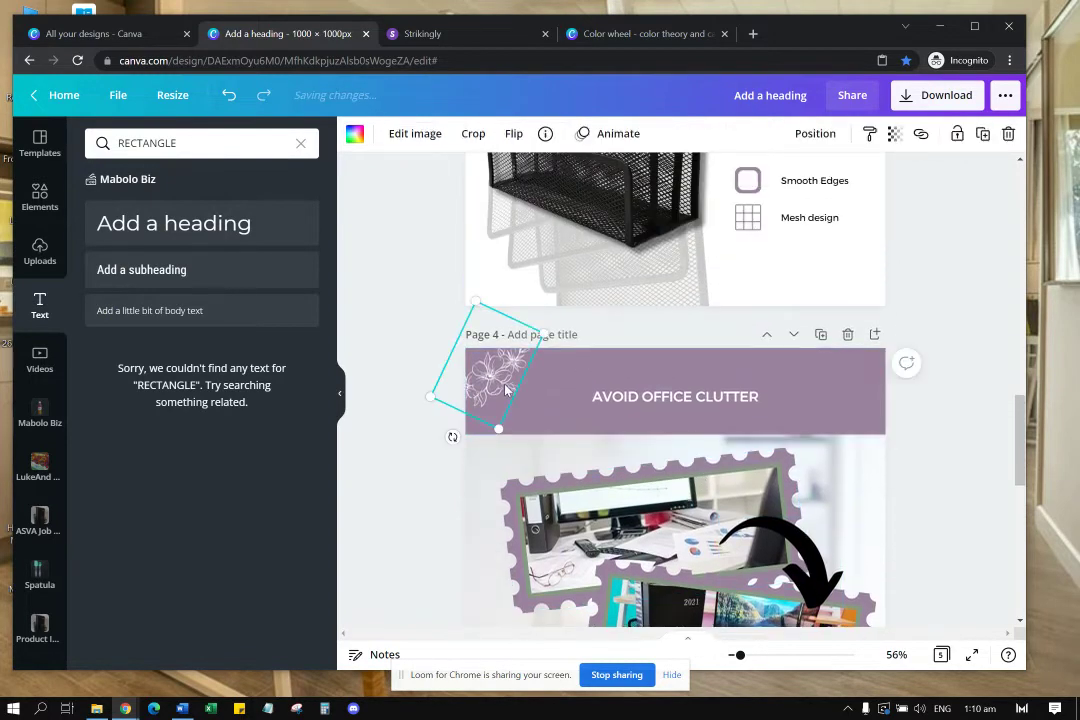
scroll(570, 510, "down", 5)
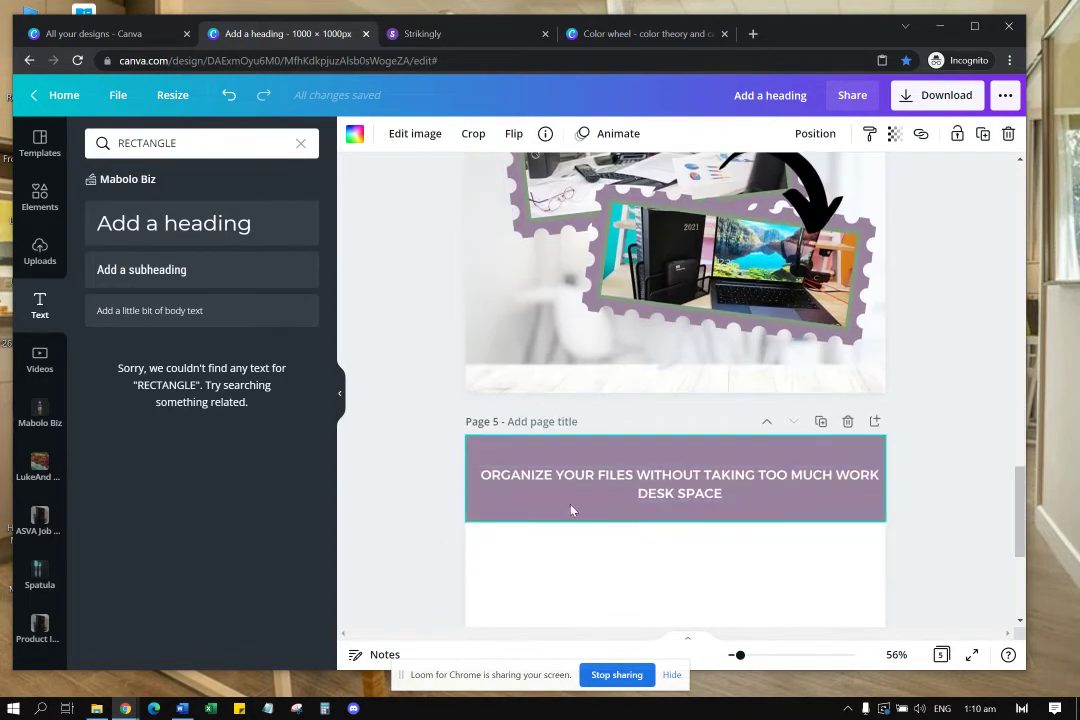
key("ctrl+v")
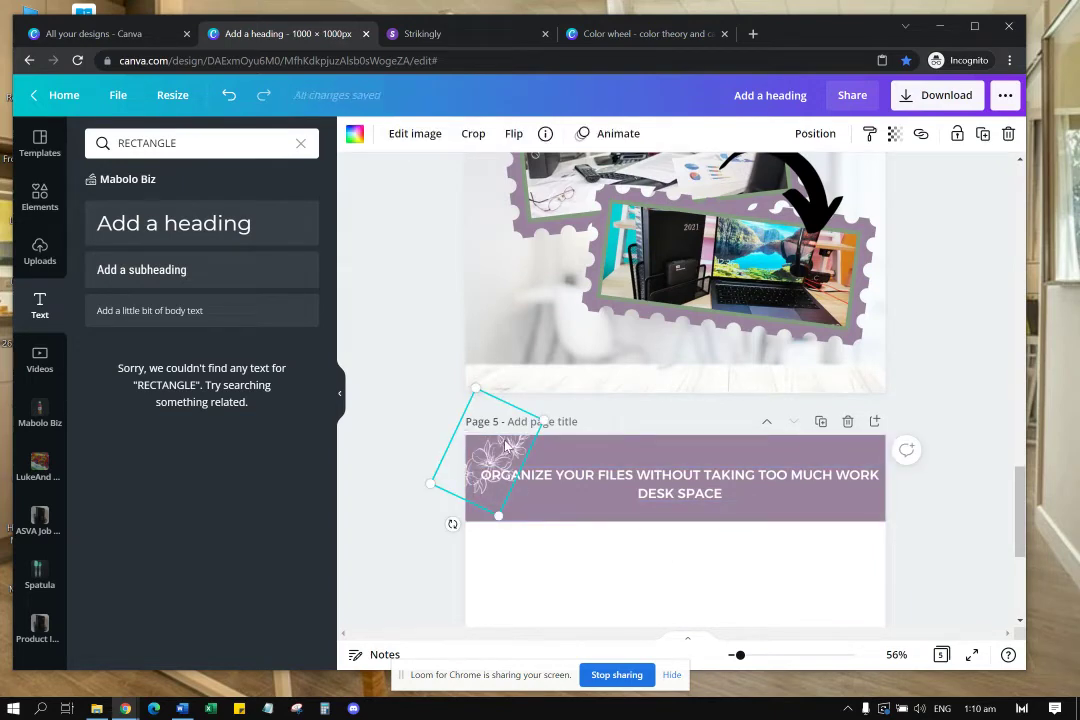
left_click_drag(507, 446, 500, 444)
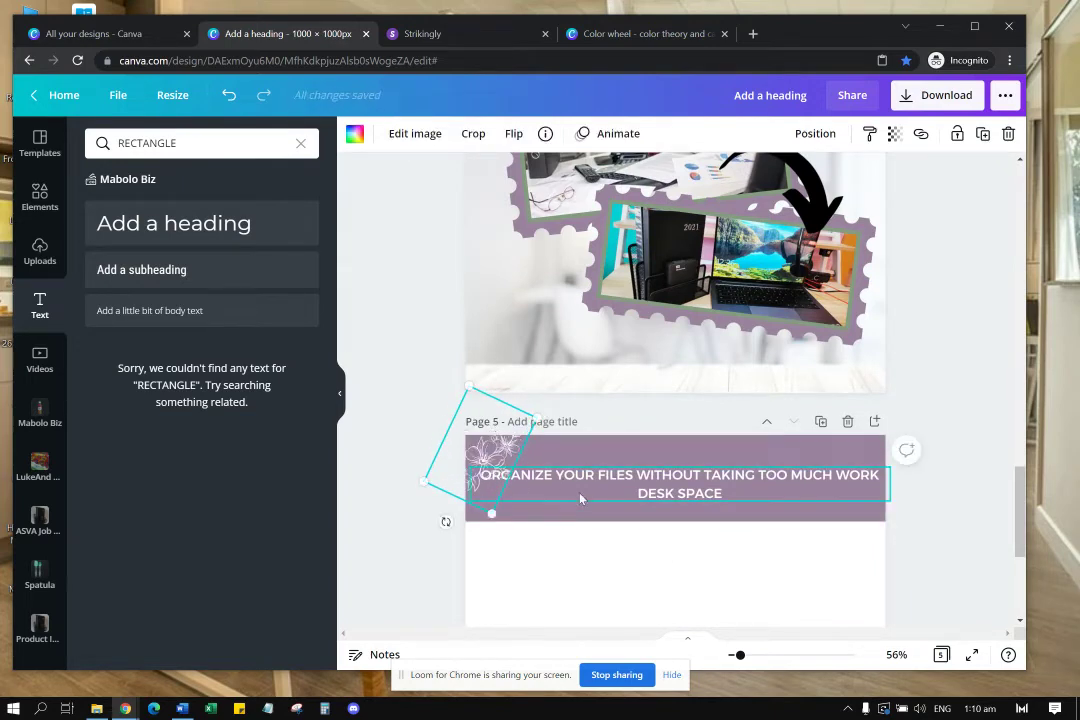
Step: Break the page 5 heading after "TAKING" so that it clears the floral graphic
left_click(651, 496)
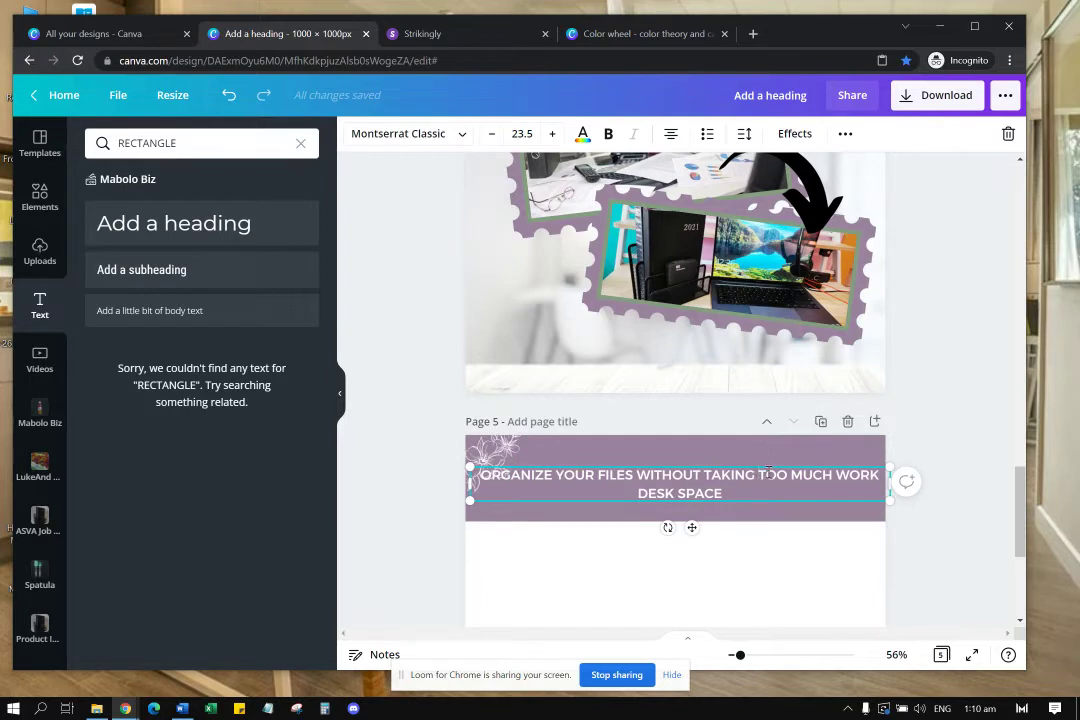
key("Return")
left_click(786, 598)
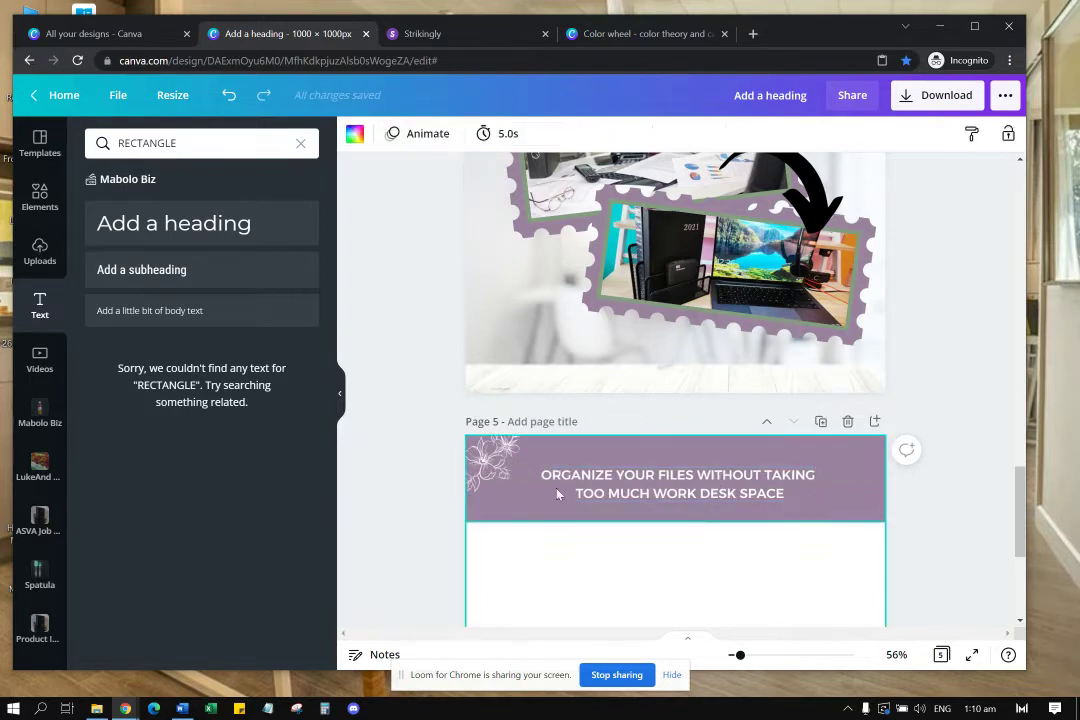
Step: Copy the black mesh file organizer image from page 2 onto page 5 and place it below the banner
scroll(802, 563, "down", 2)
scroll(800, 511, "up", 2)
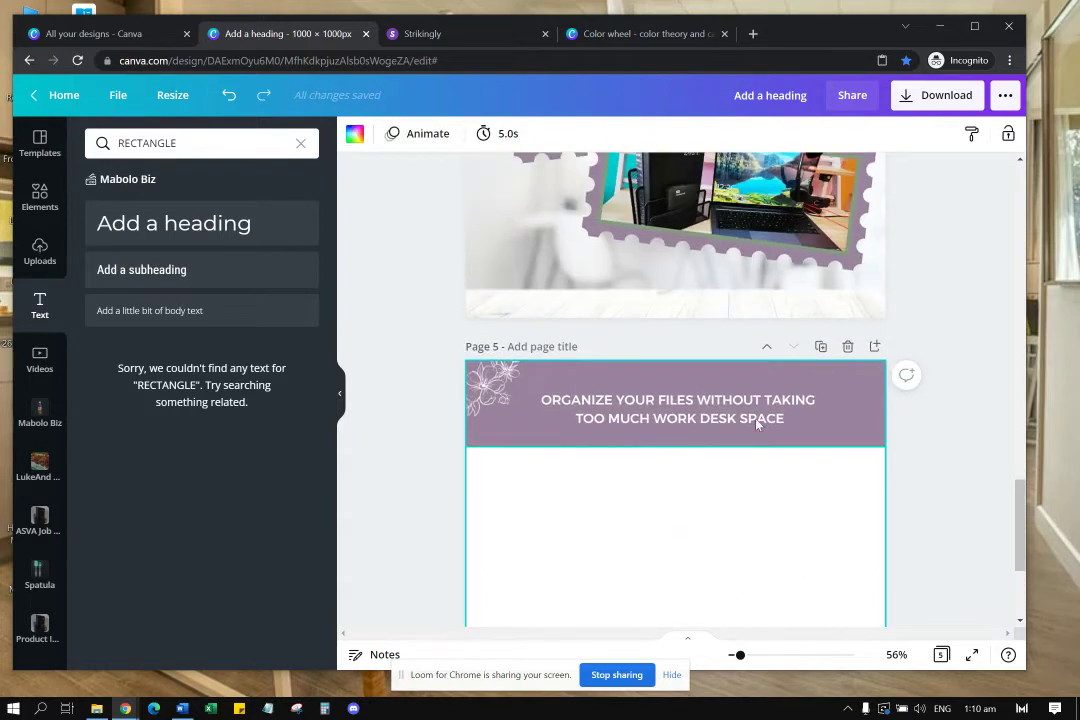
scroll(820, 499, "up", 5)
scroll(731, 506, "up", 10)
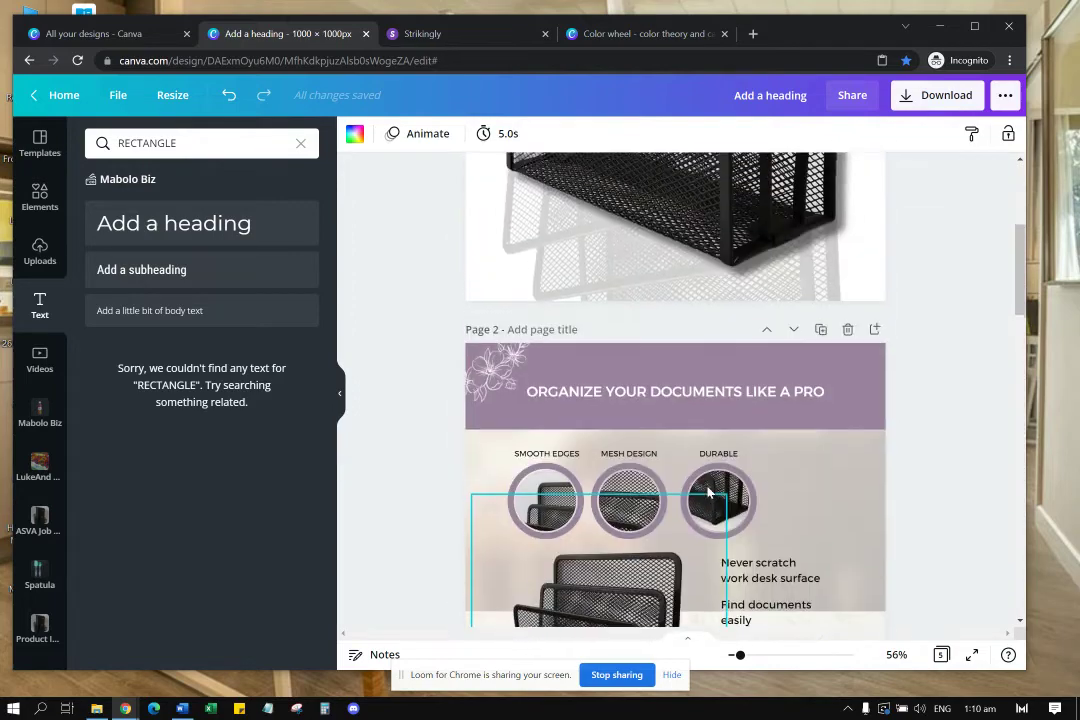
scroll(668, 449, "down", 3)
left_click(668, 449)
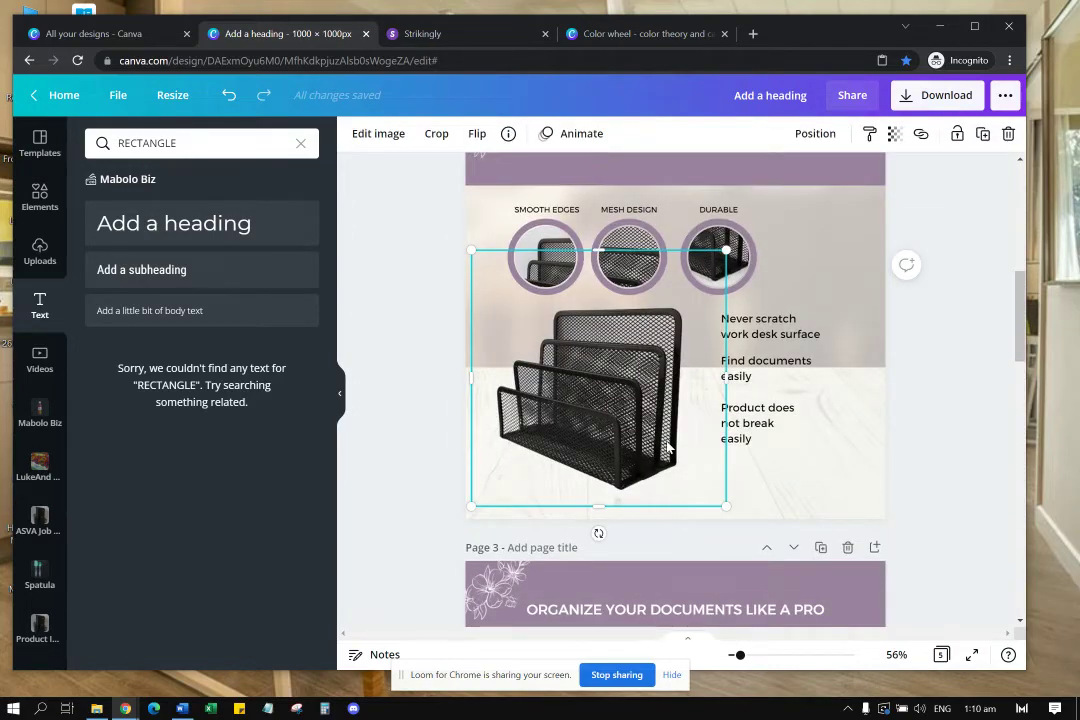
scroll(668, 449, "down", 12)
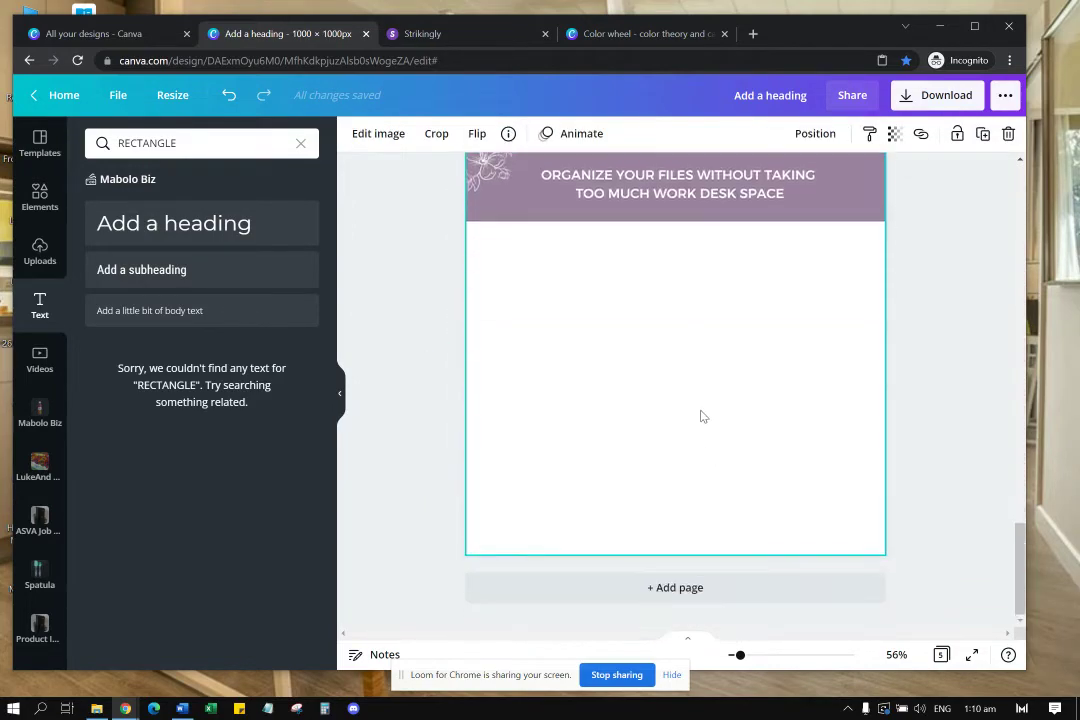
key("ctrl+v")
left_click_drag(677, 373, 718, 335)
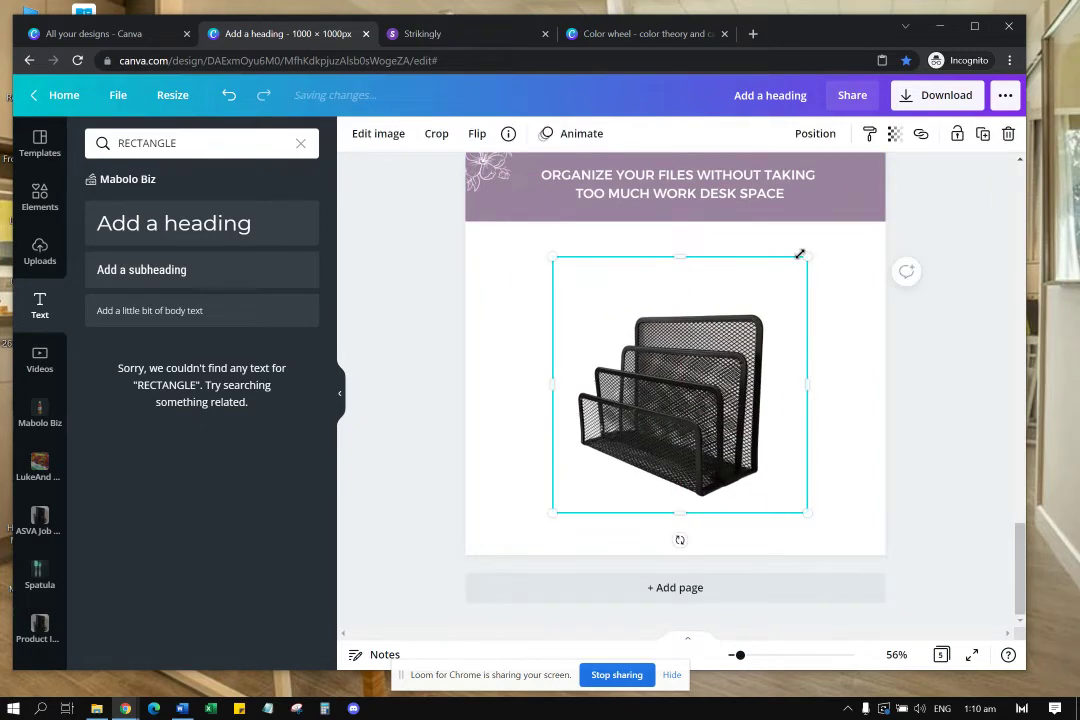
Step: Enlarge the file organizer image slightly and center it in the white area of page 5
left_click_drag(802, 255, 832, 226)
left_click_drag(770, 333, 748, 321)
left_click_drag(814, 224, 844, 199)
left_click_drag(792, 283, 779, 300)
left_click_drag(822, 229, 797, 259)
left_click_drag(719, 318, 734, 313)
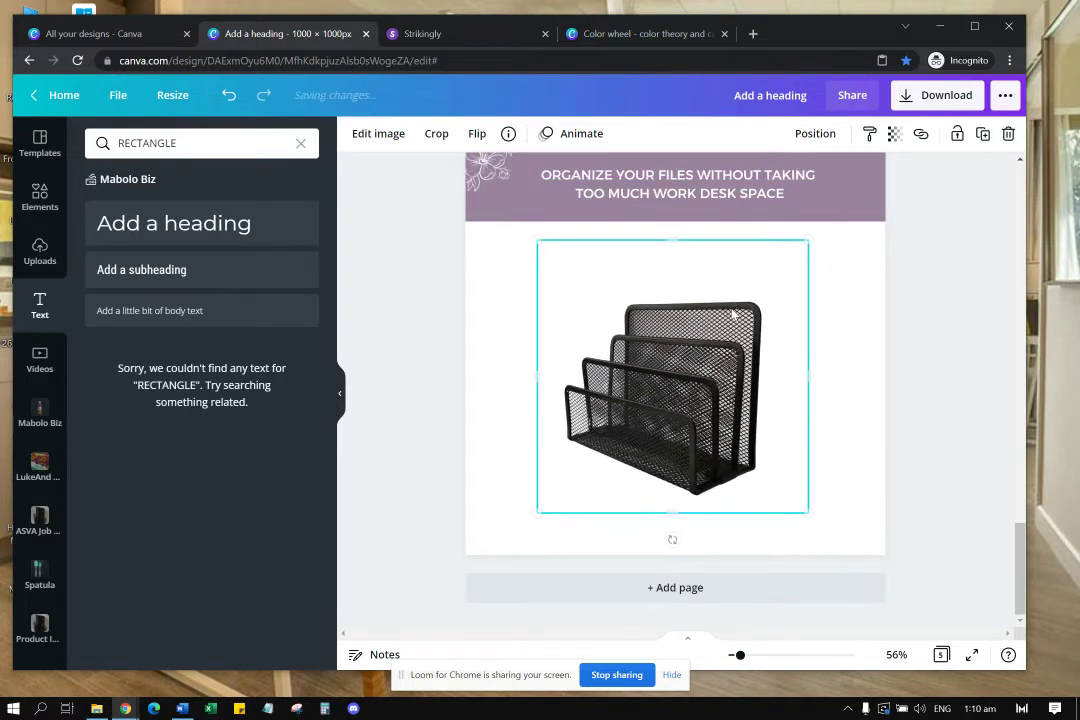
left_click(832, 381)
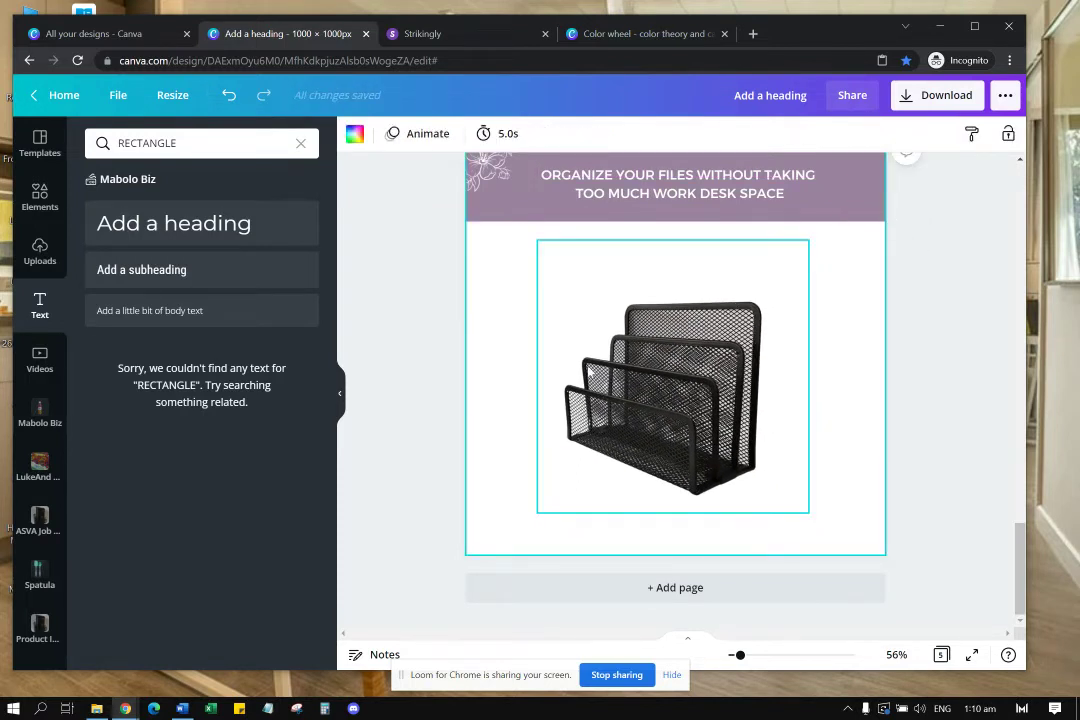
Step: Search the design elements for "LINES" in photos and all media types, and clear the search
left_click(40, 143)
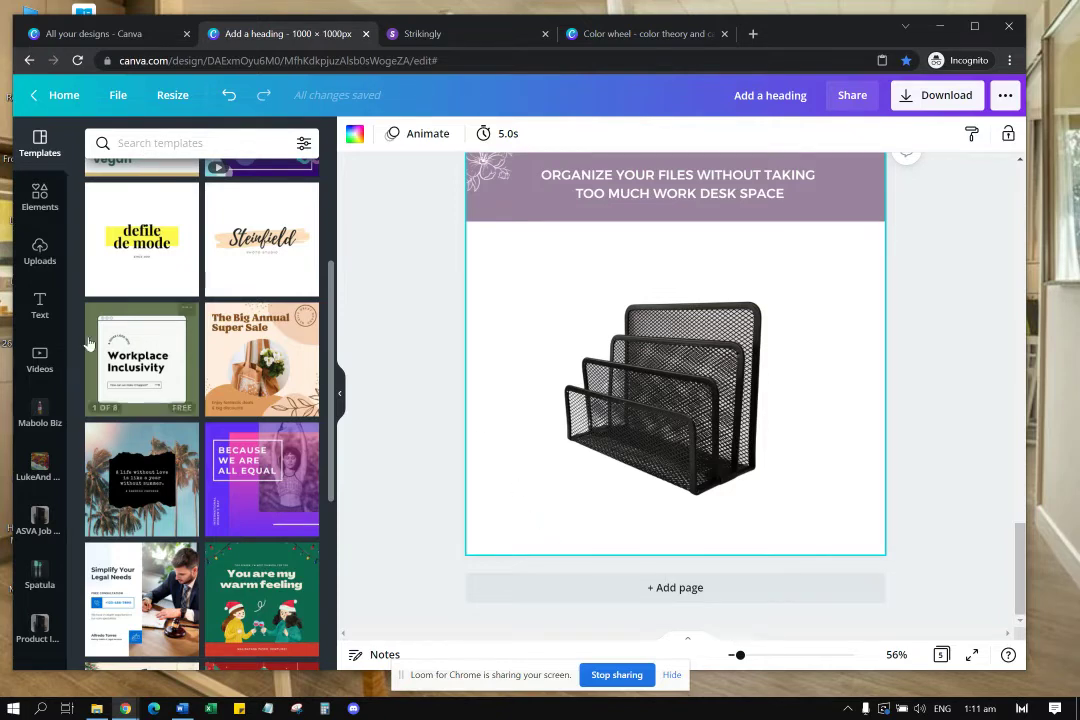
left_click(40, 198)
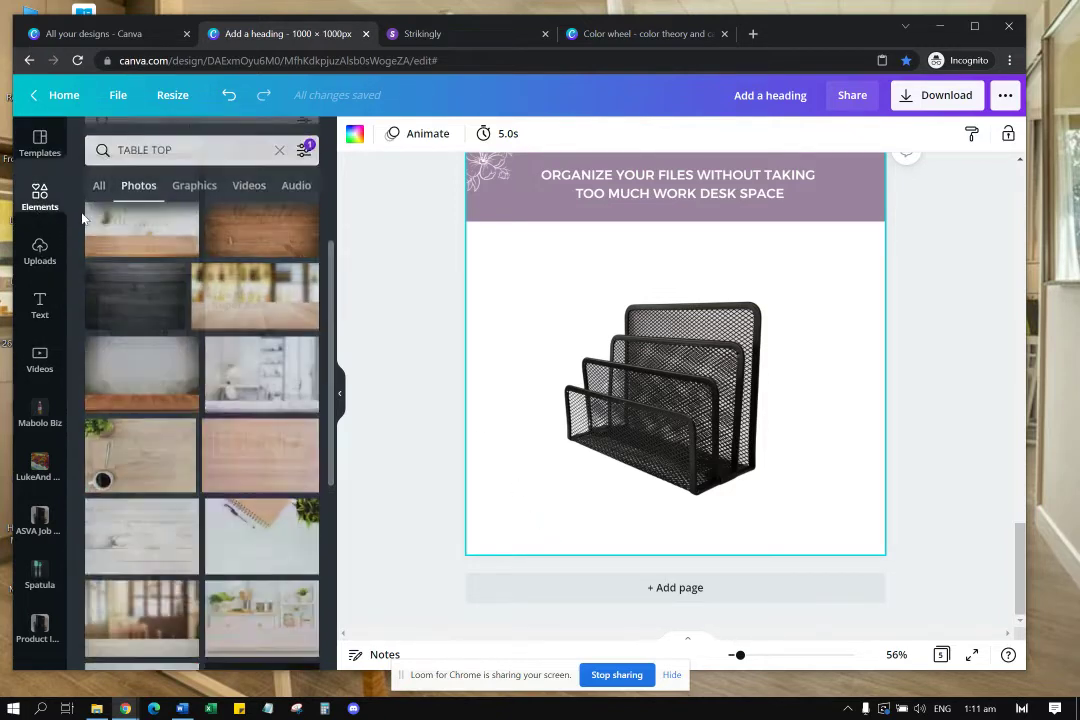
left_click(109, 142)
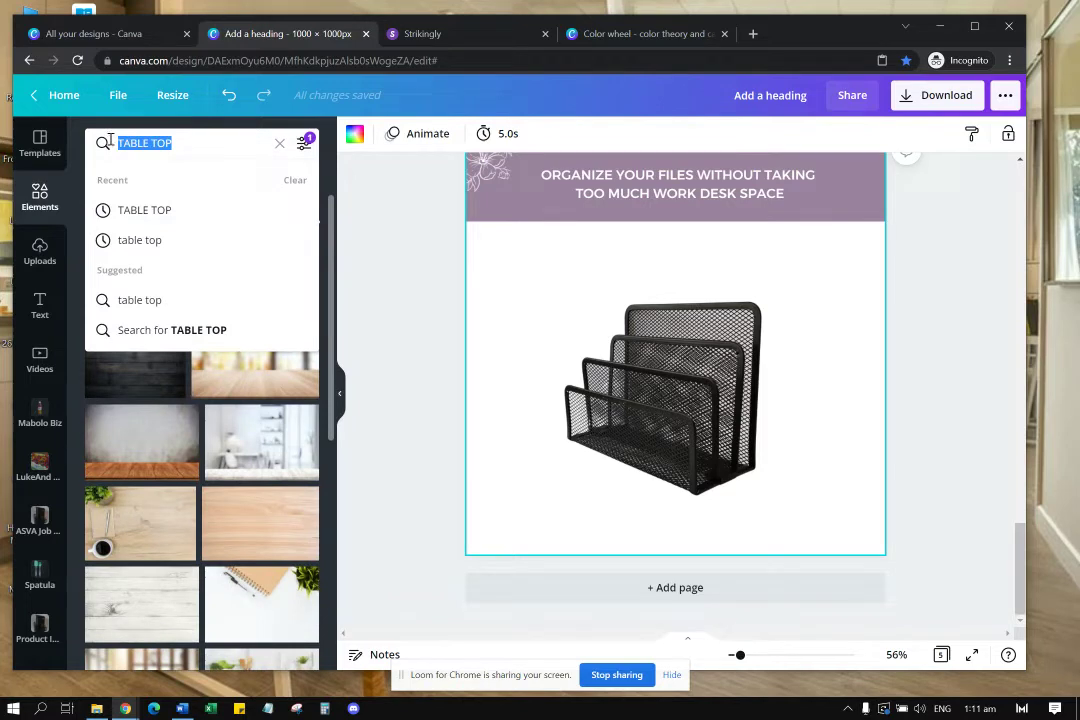
type("LINES")
key("Return")
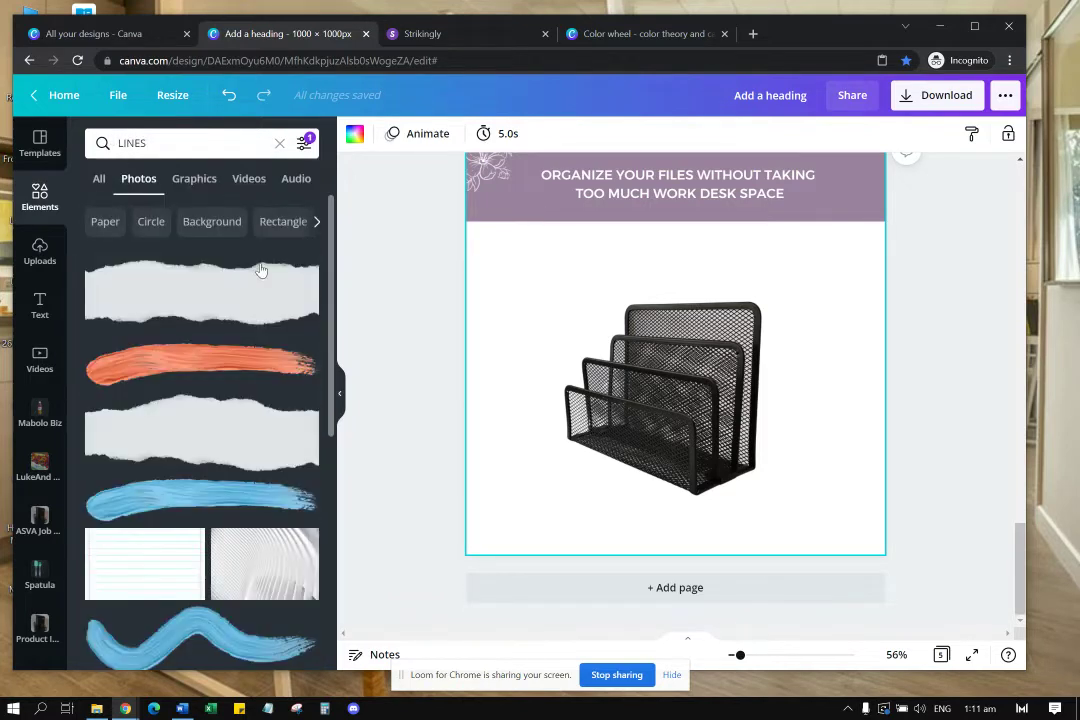
left_click(99, 178)
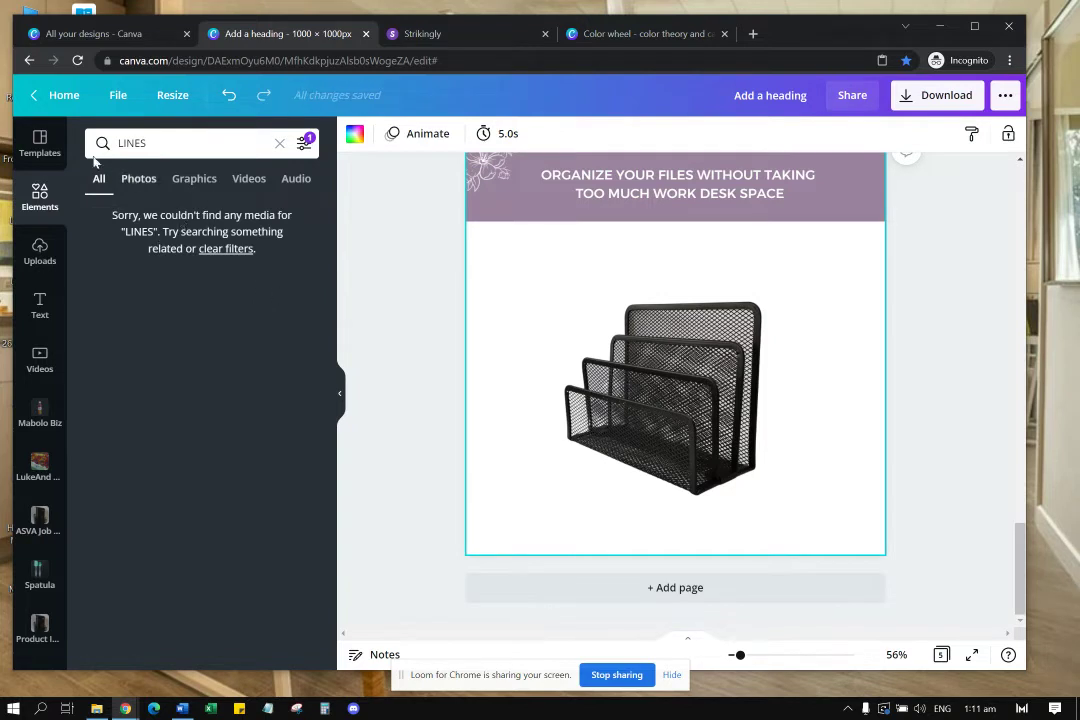
left_click(281, 146)
left_click(339, 393)
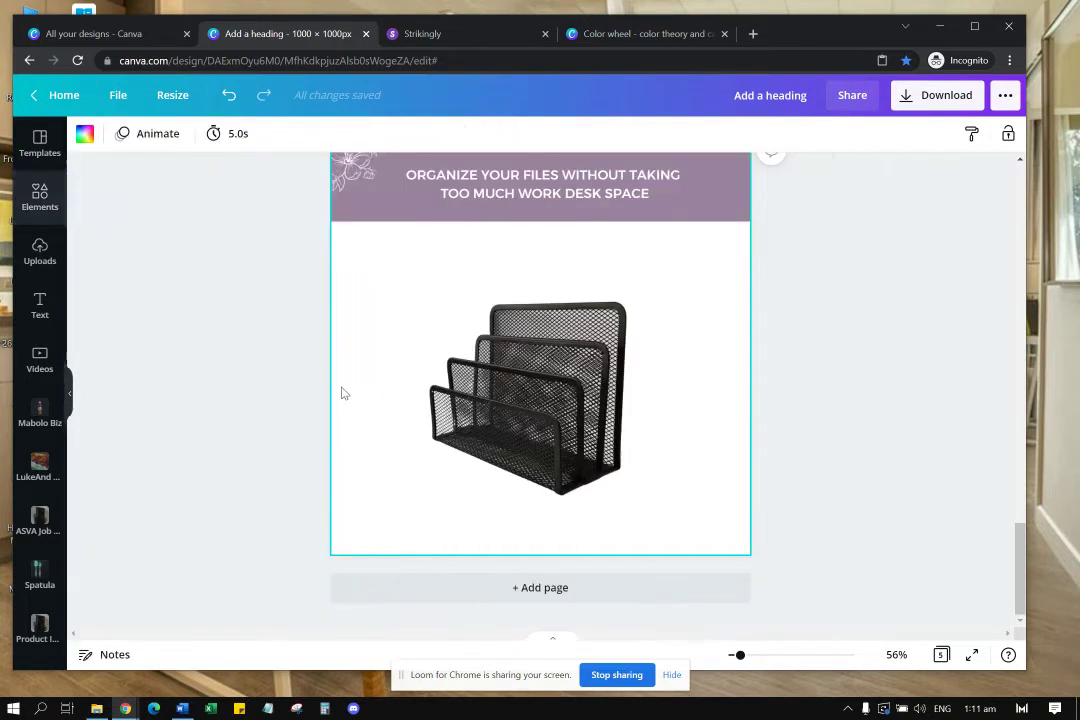
Step: Search the design elements for "lines" and show the Lines results
left_click(436, 320)
left_click(697, 335)
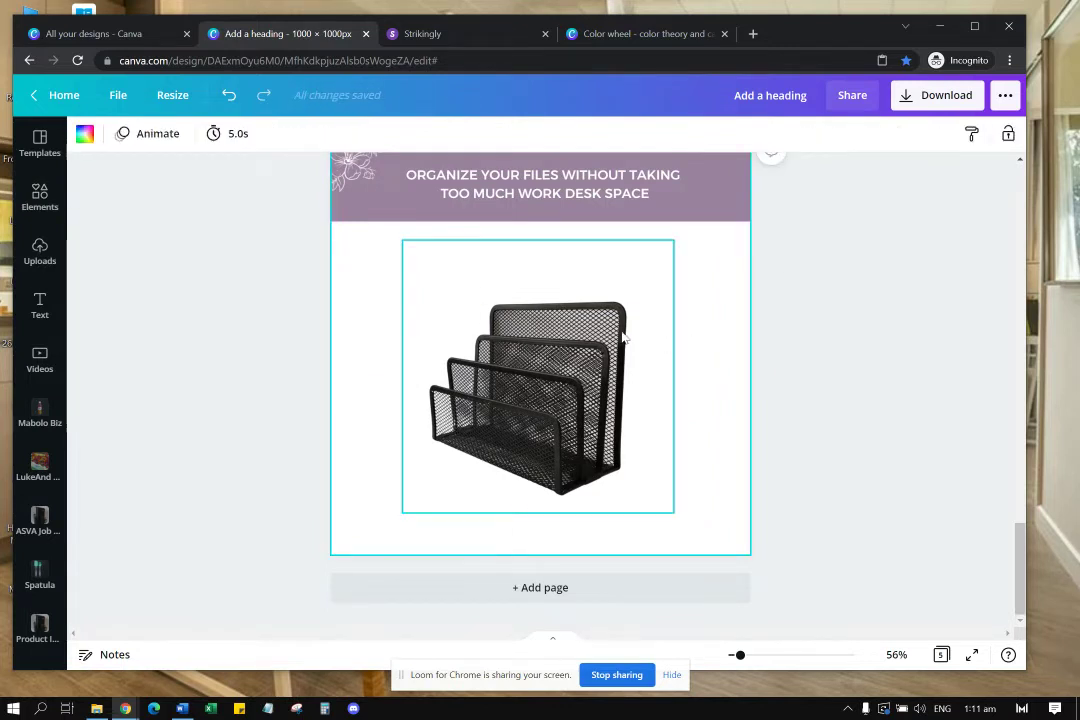
left_click(41, 198)
left_click(159, 146)
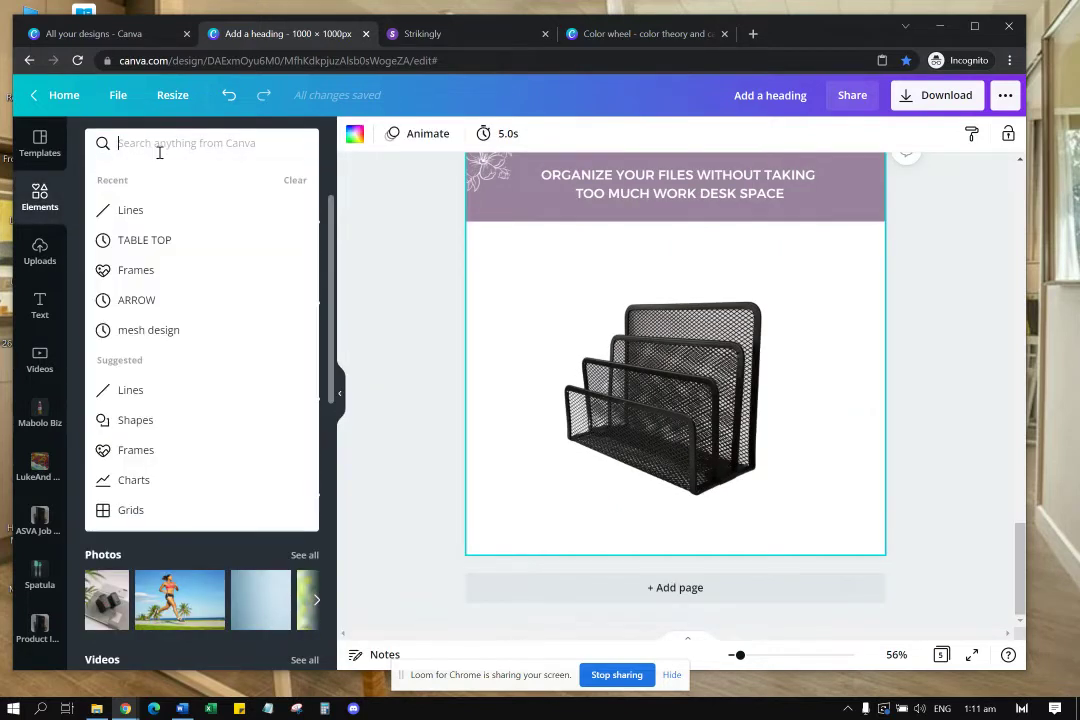
type("lin")
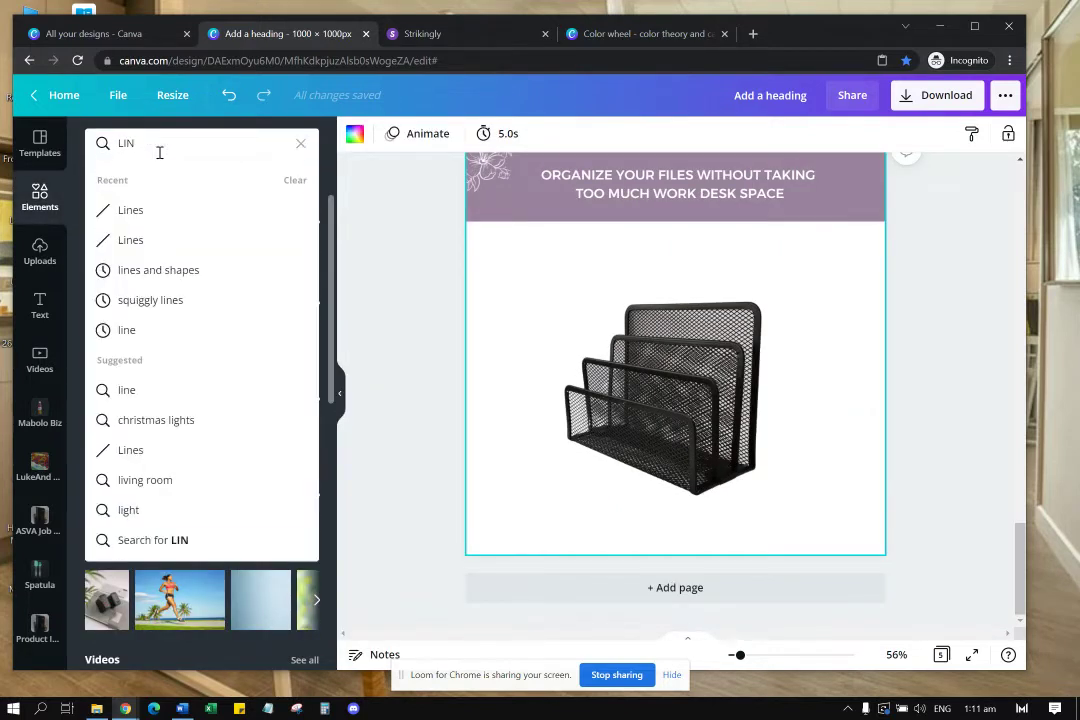
key("BackSpace")
key("BackSpace")
key("BackSpace")
type("lines")
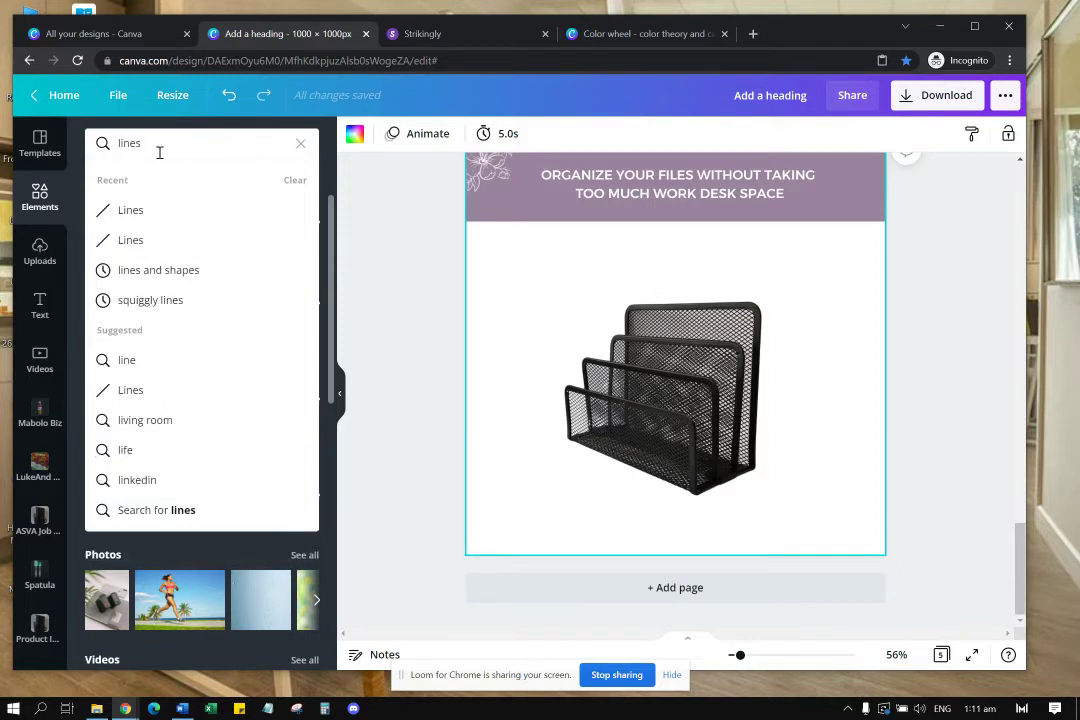
left_click(163, 212)
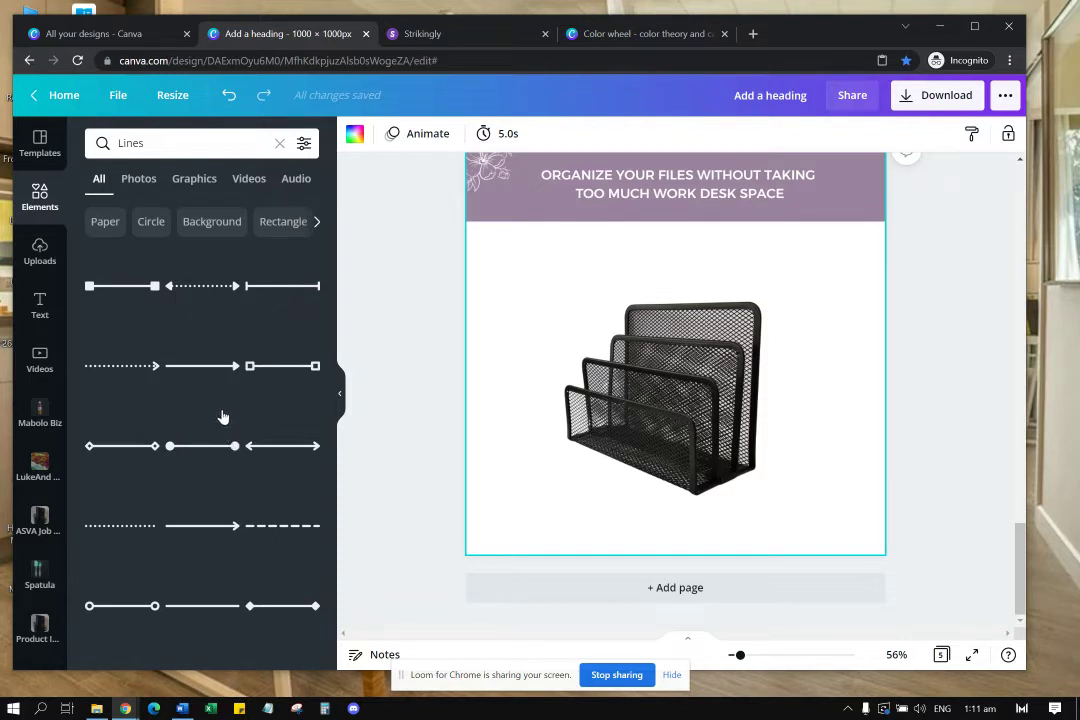
Step: Try a line with bars at both ends below the file organizer and color it black
left_click(270, 291)
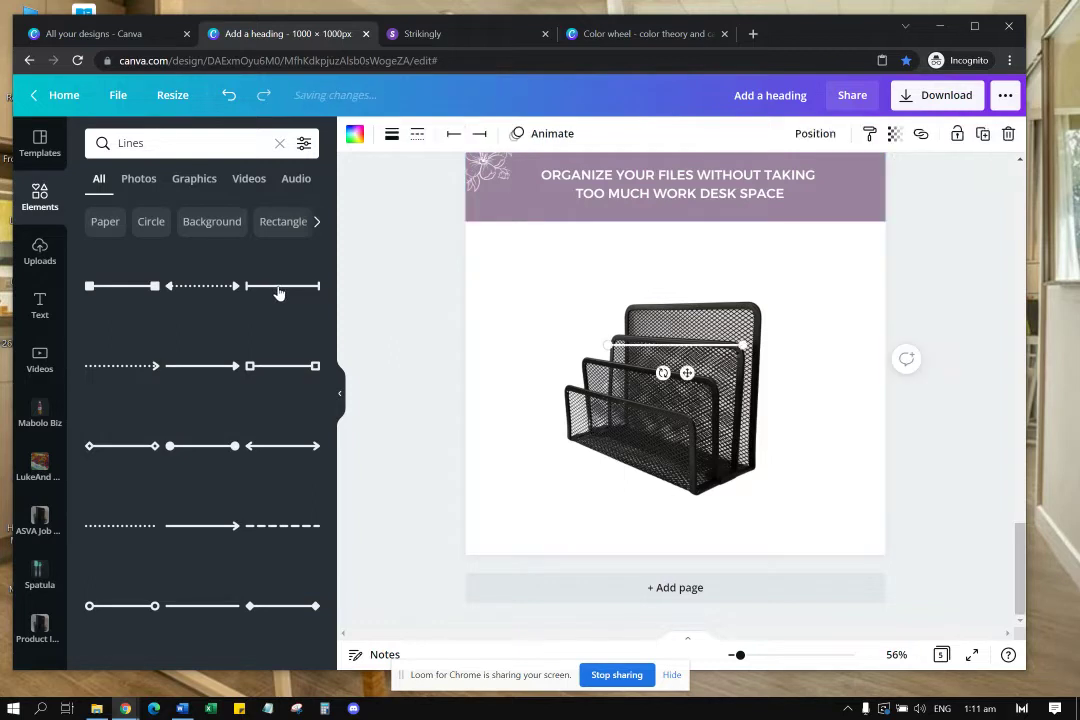
left_click_drag(648, 349, 536, 478)
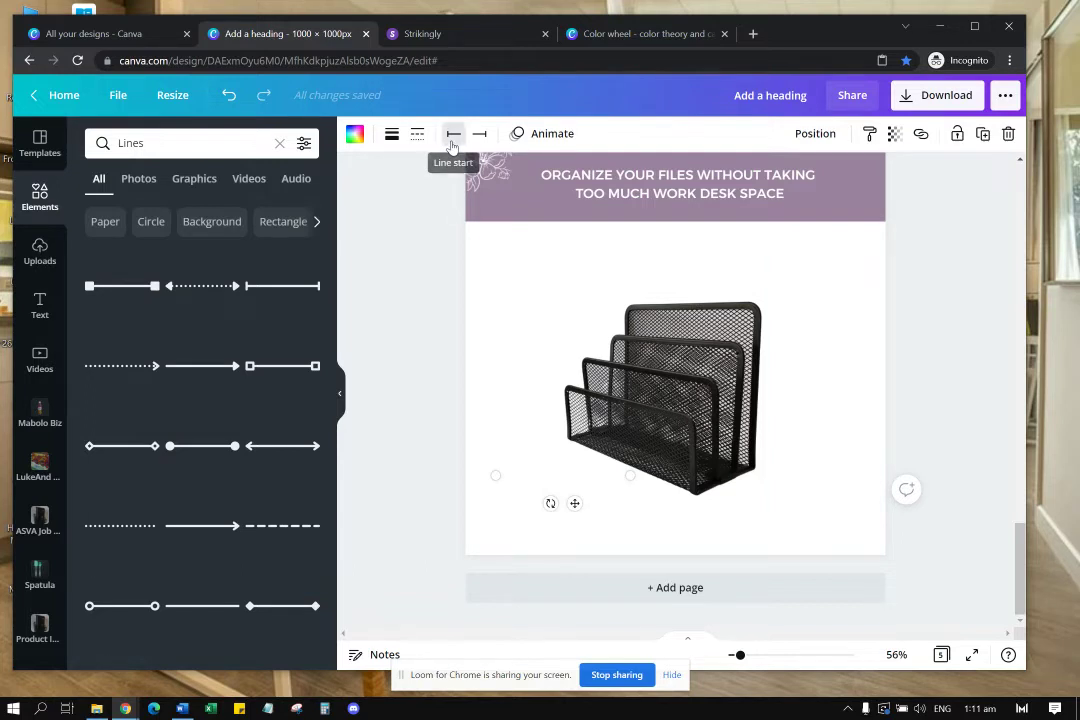
left_click(452, 140)
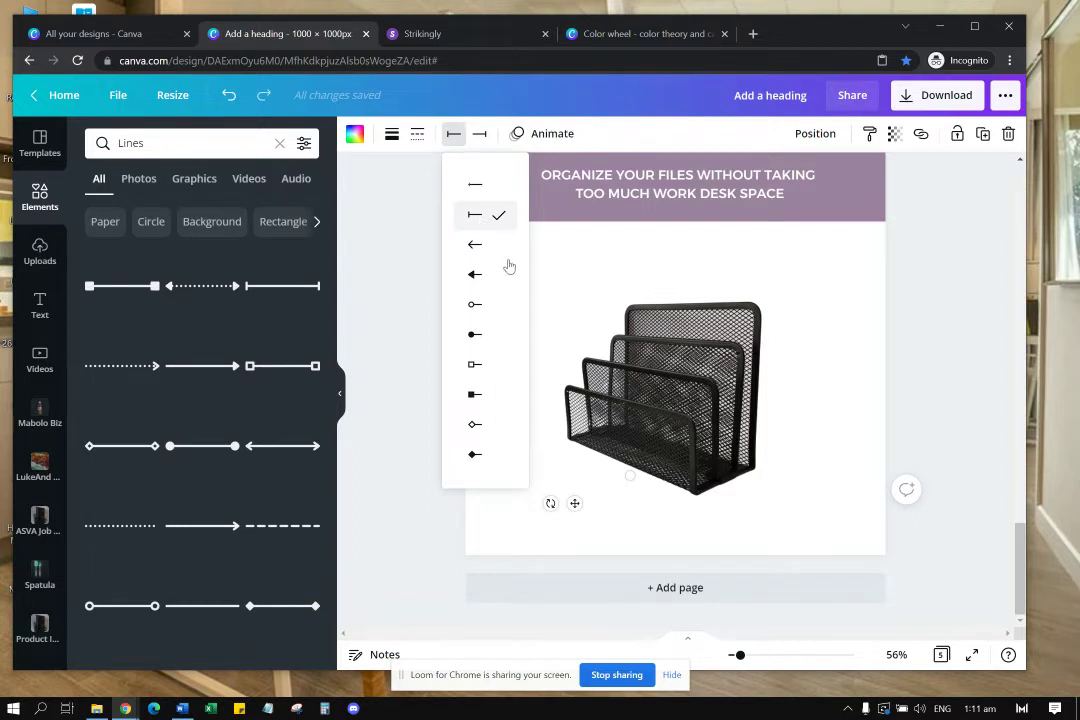
left_click(808, 410)
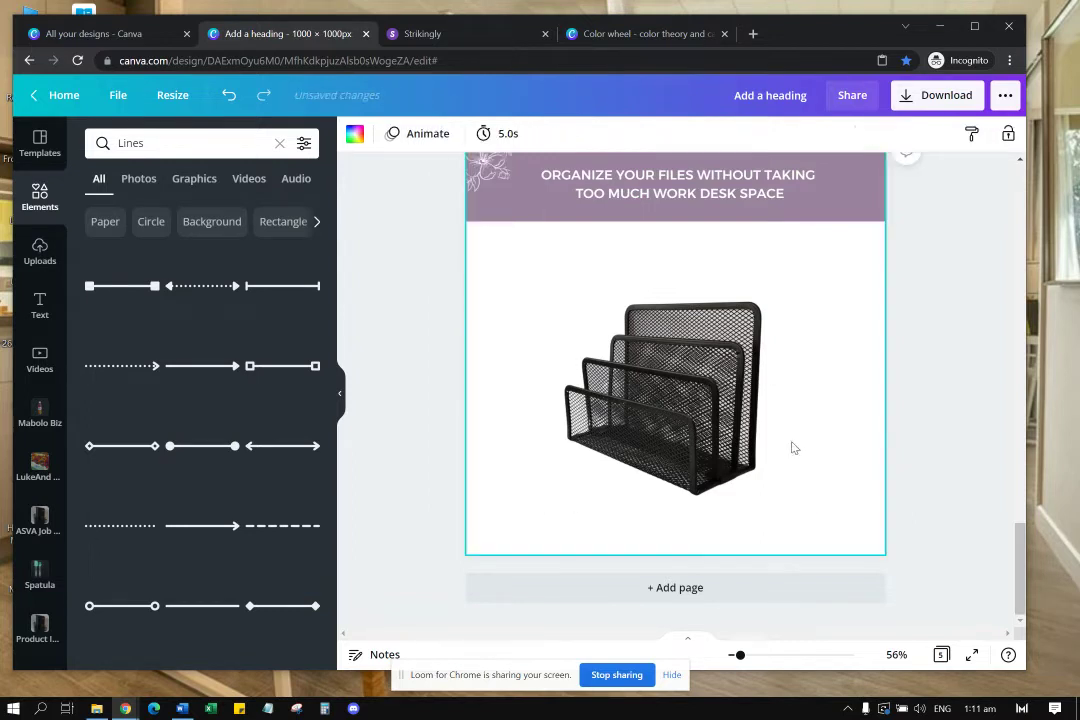
left_click(607, 476)
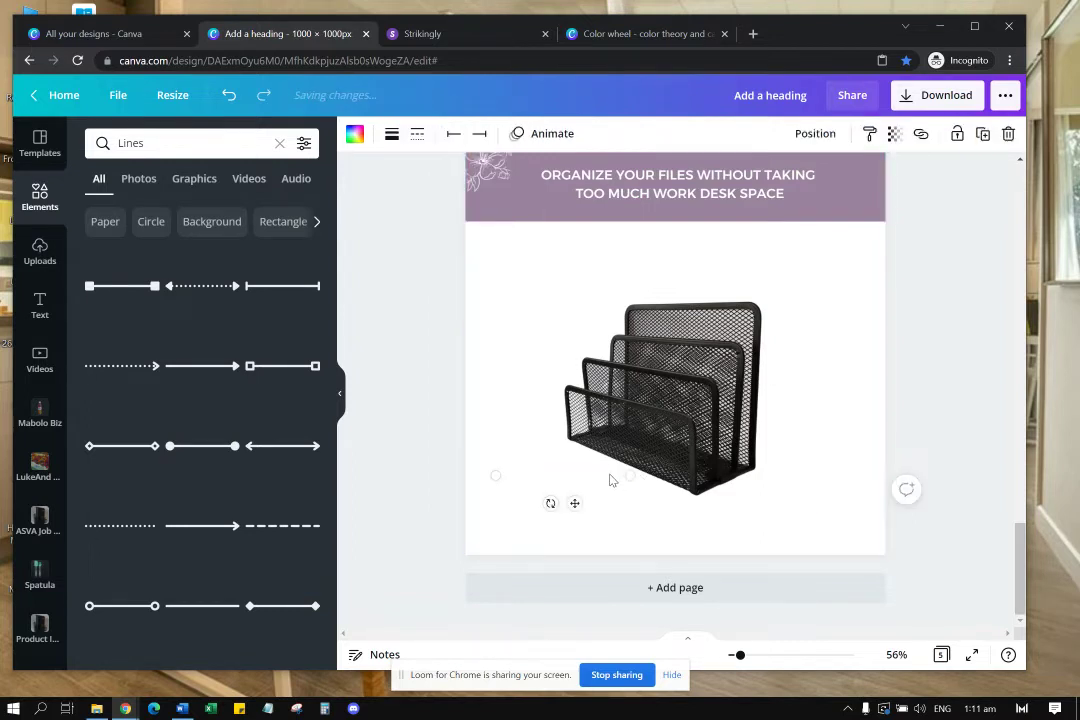
left_click(353, 134)
left_click(140, 213)
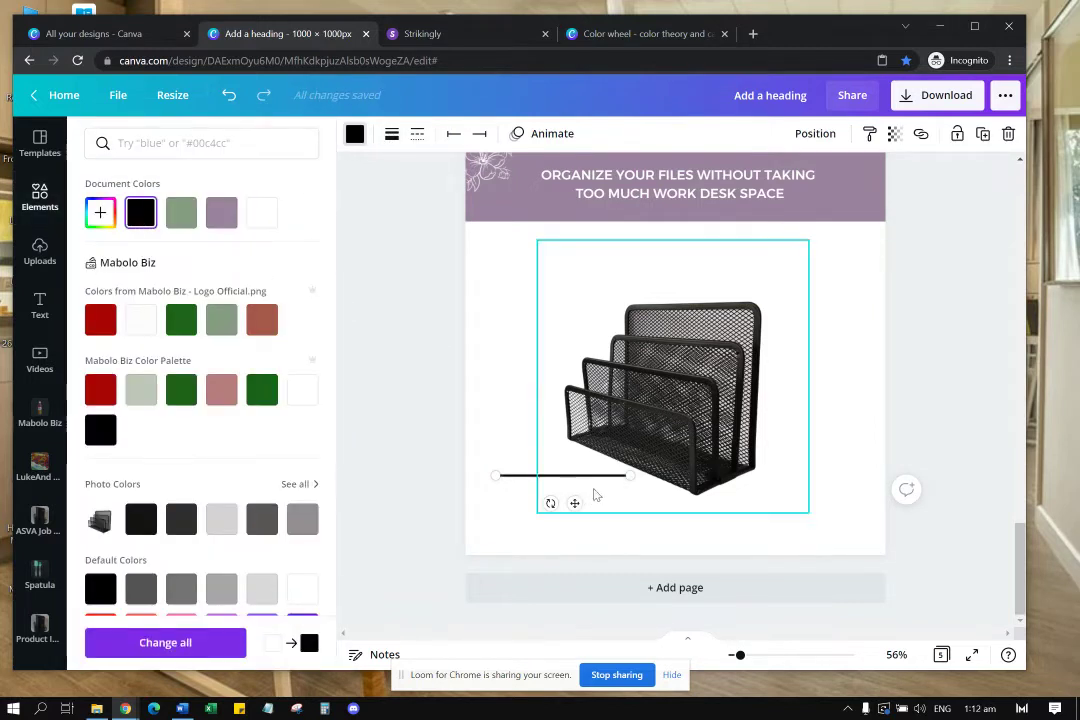
Step: Check the line start options, shift the double-barred black line beneath the organizer, and delete it
left_click(453, 134)
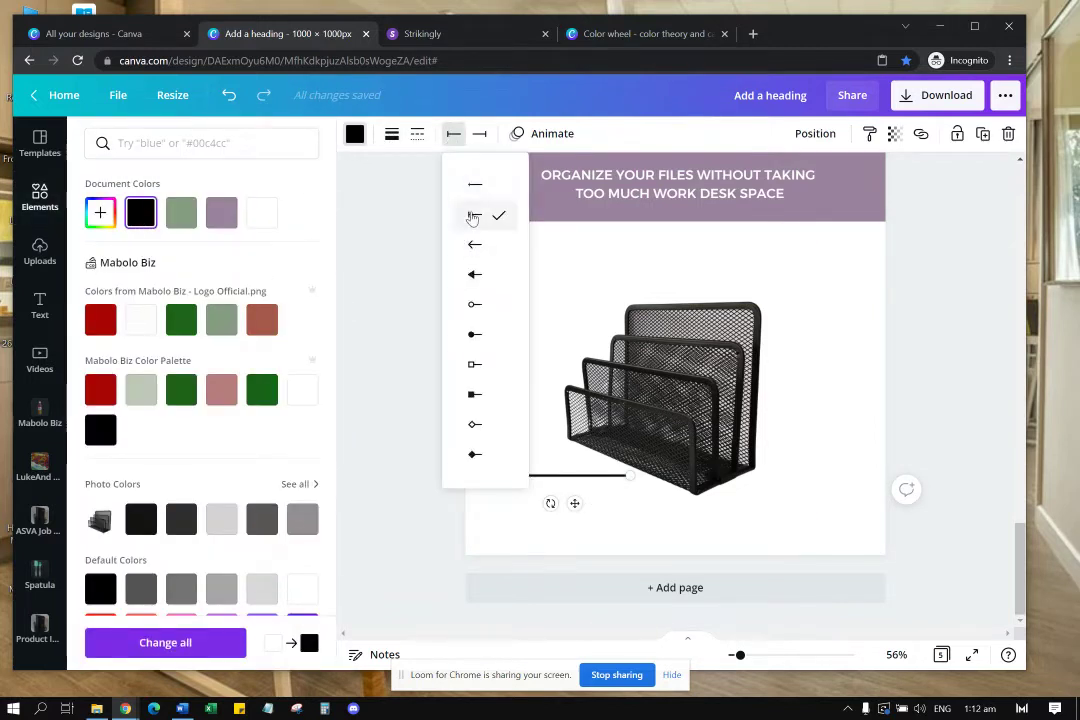
left_click(658, 542)
left_click(601, 485)
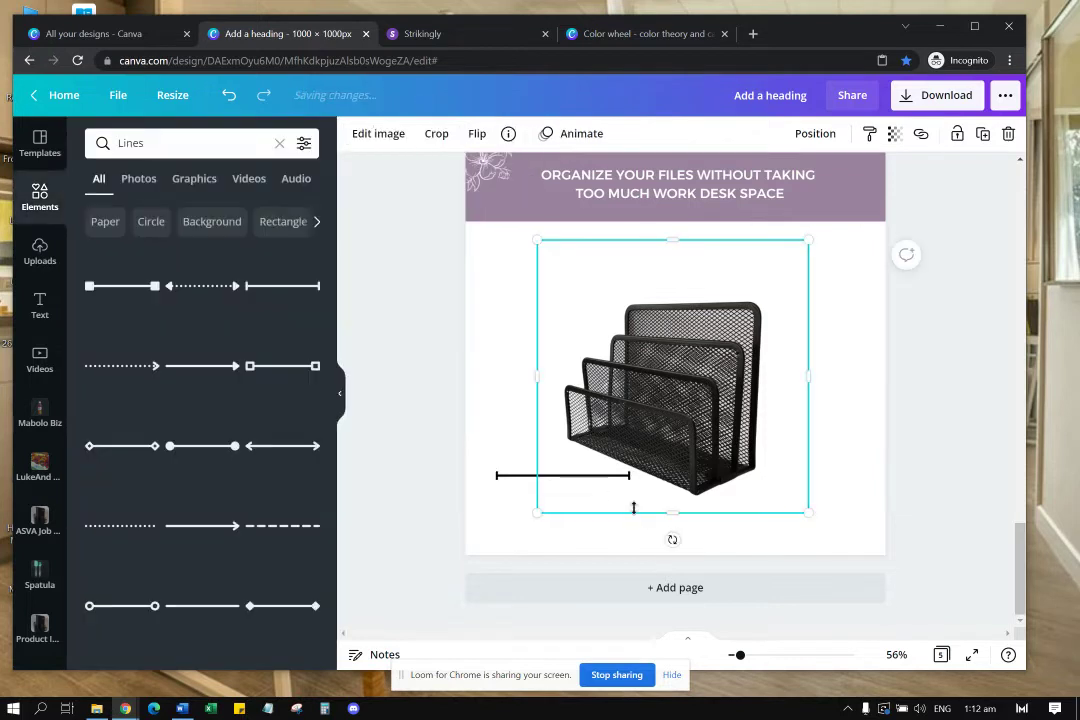
left_click_drag(523, 478, 530, 490)
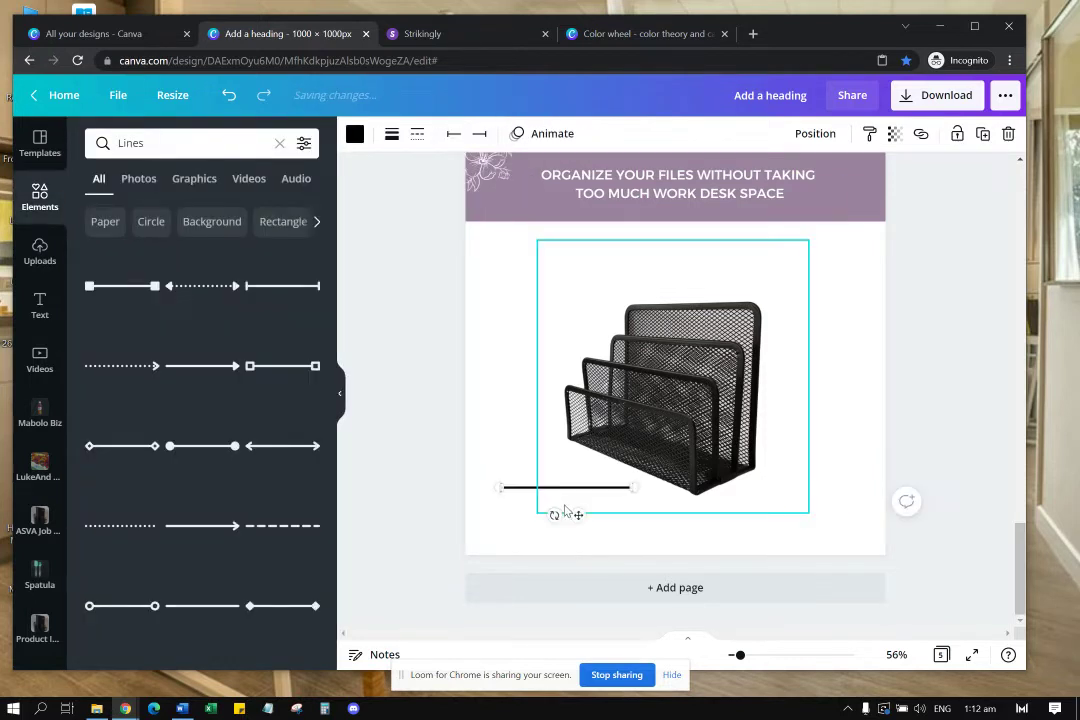
left_click(451, 136)
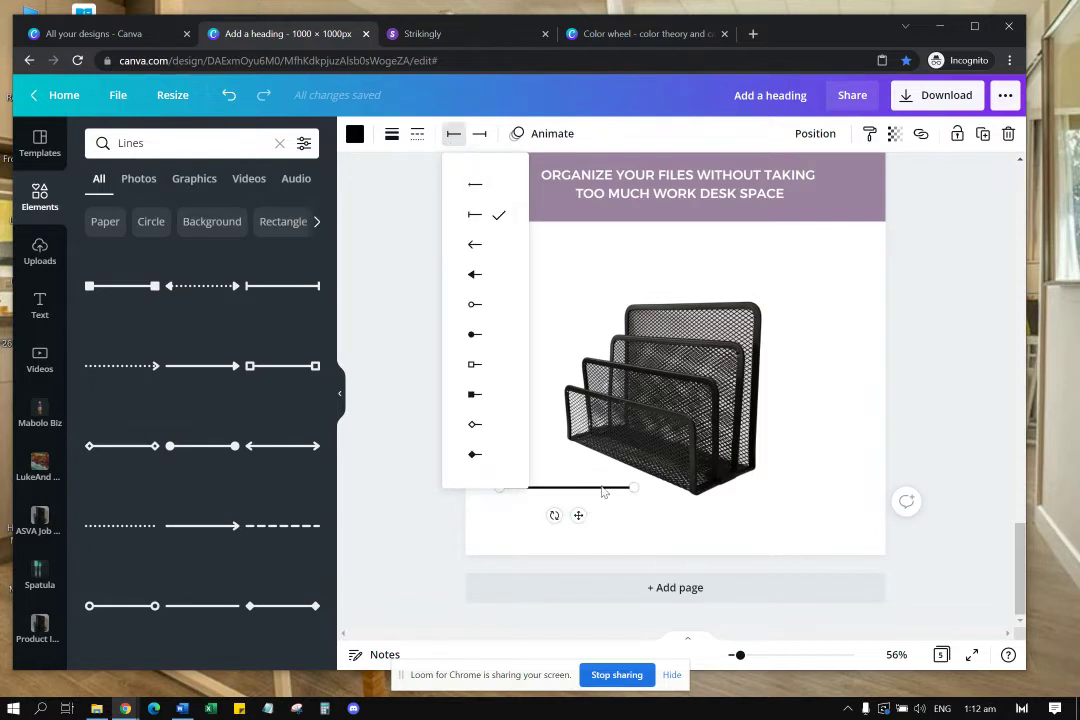
left_click(631, 518)
left_click(632, 494)
left_click_drag(632, 490, 639, 521)
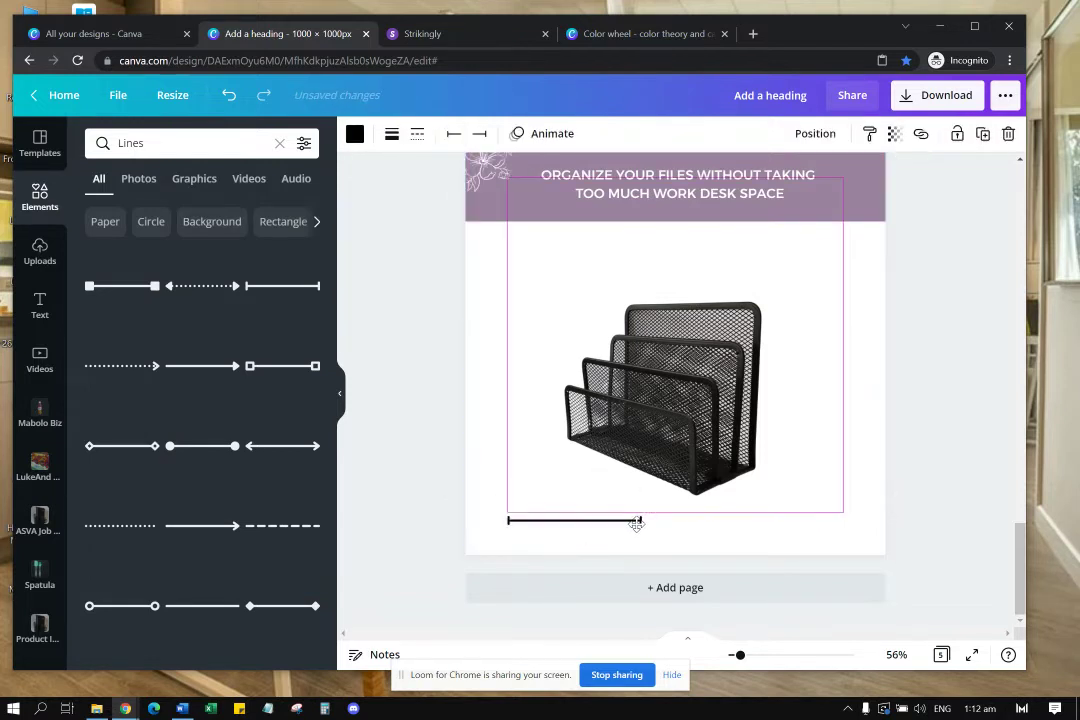
key("Delete")
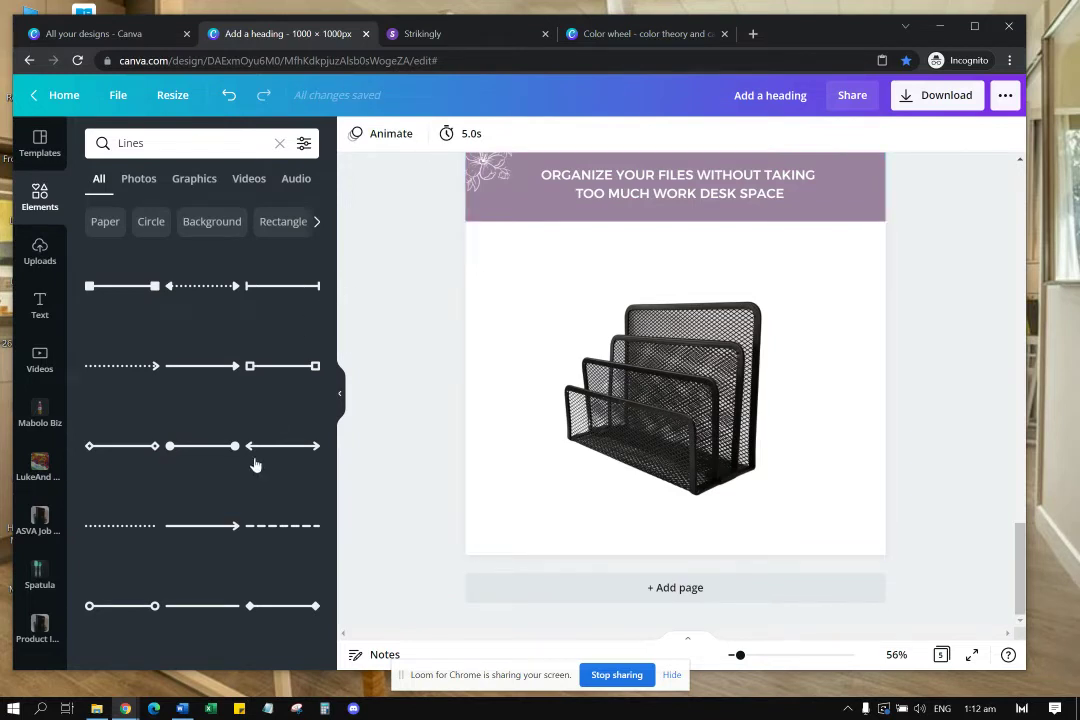
Step: Try a black arrow line with a bar start below the organizer, and delete it
left_click(249, 522)
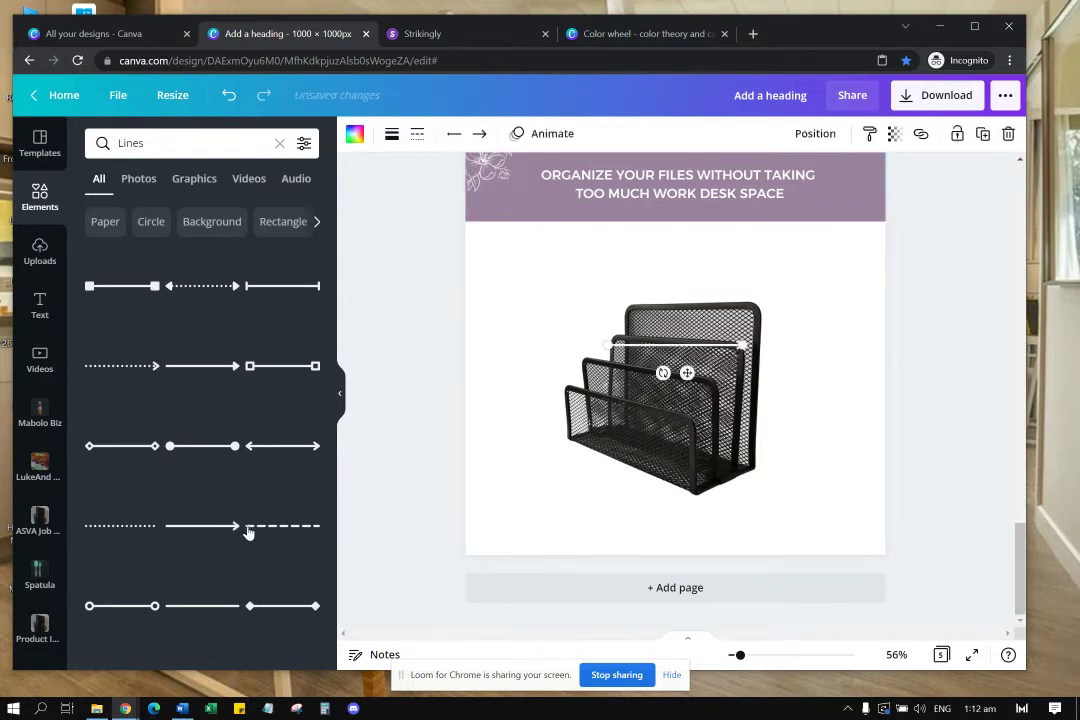
left_click(449, 141)
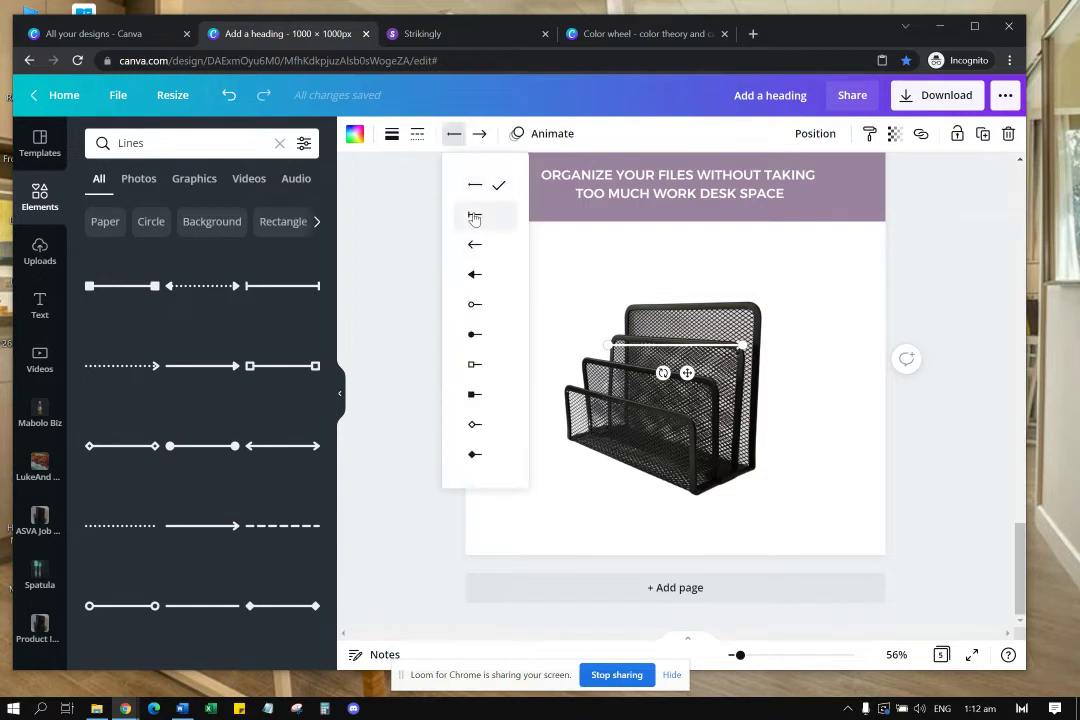
left_click(475, 215)
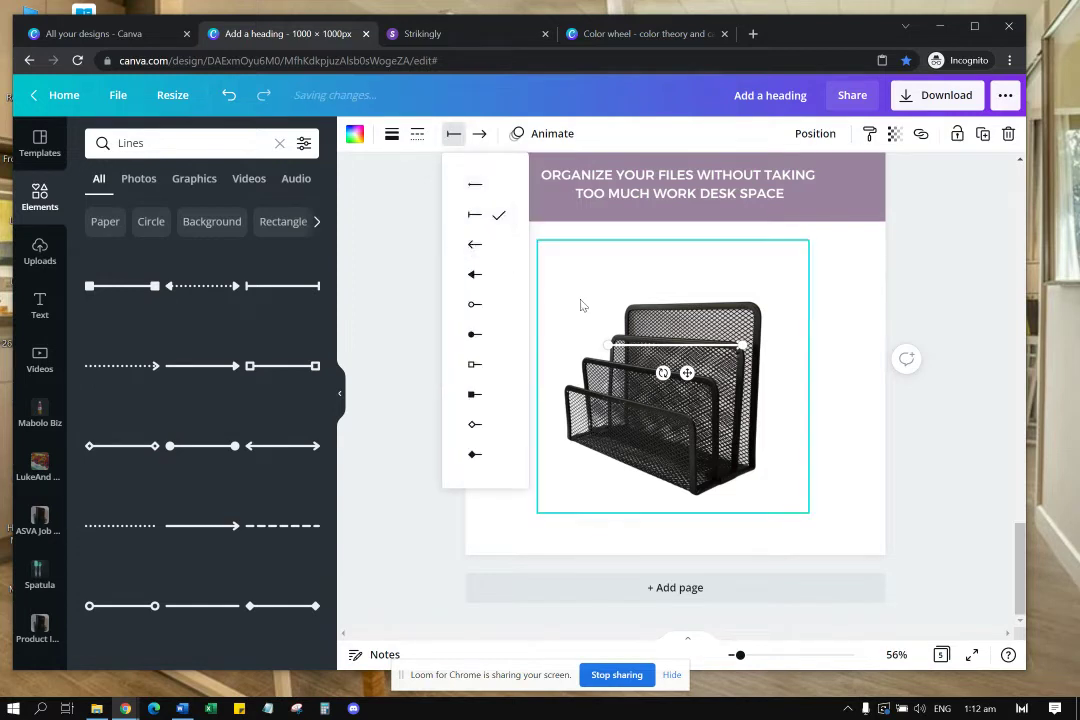
left_click(355, 134)
left_click(141, 212)
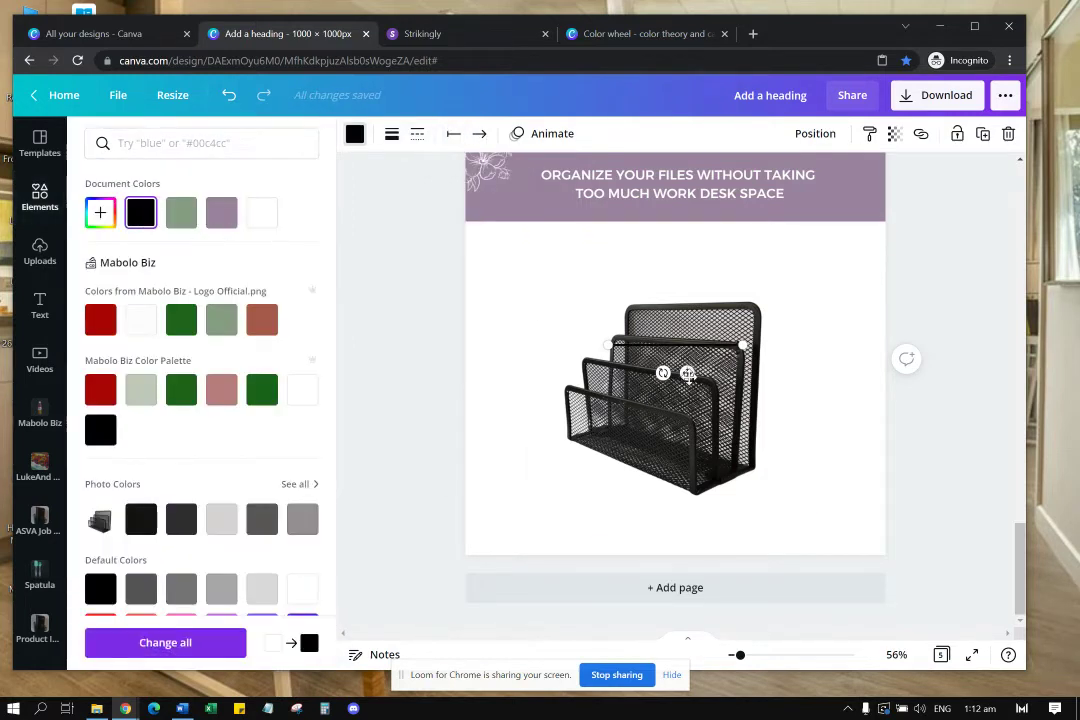
left_click_drag(688, 374, 591, 514)
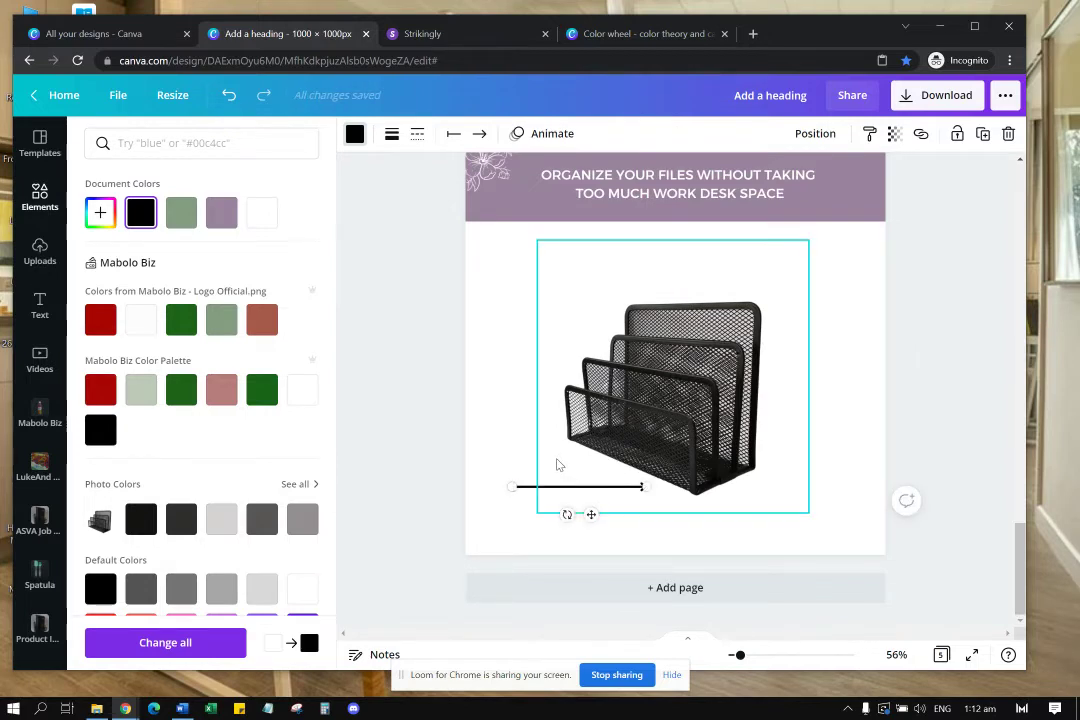
left_click(452, 137)
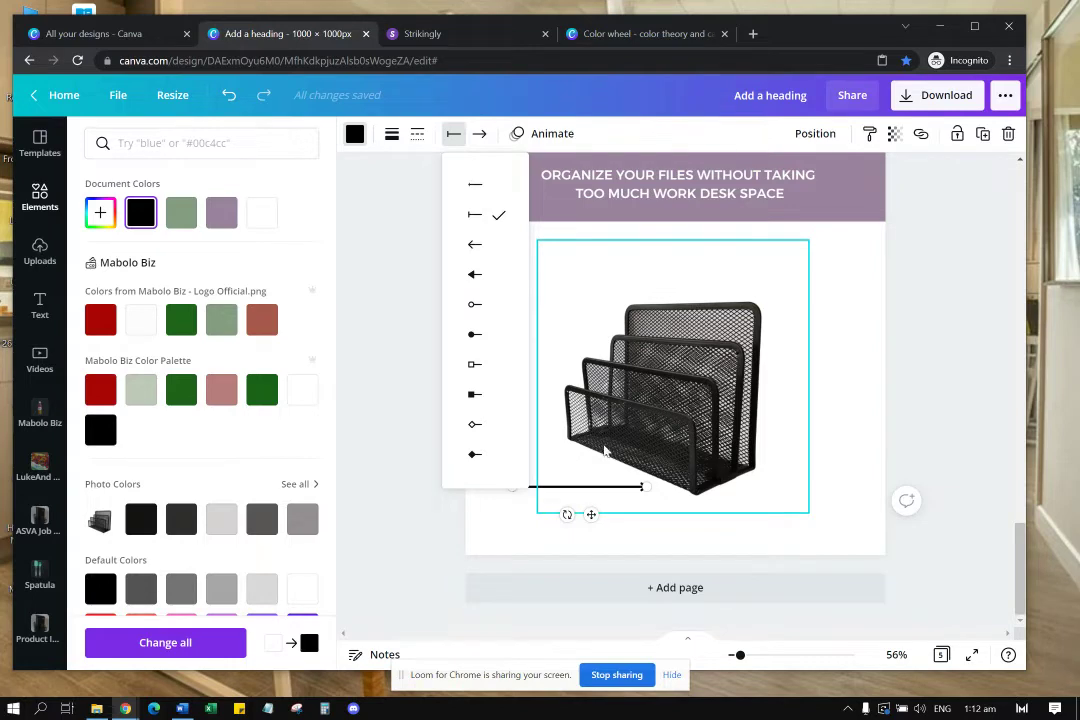
key("Delete")
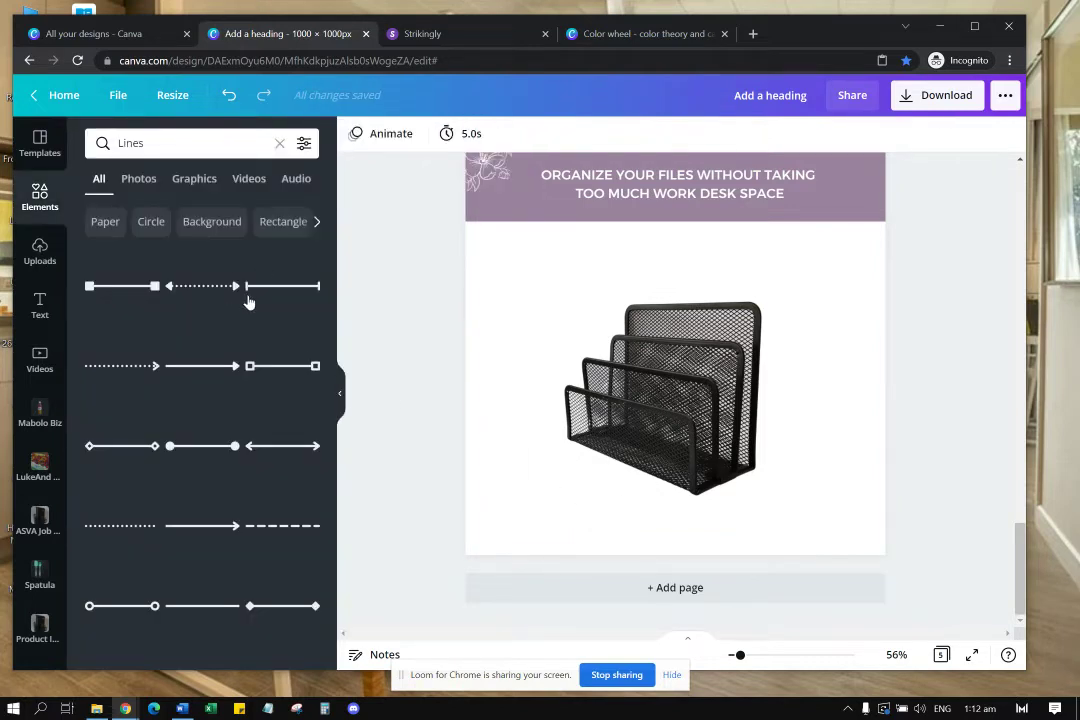
Step: Place two short, angled black lines with a bar at one end under the organizer's long front edge, one near each corner
left_click(216, 610)
left_click(453, 133)
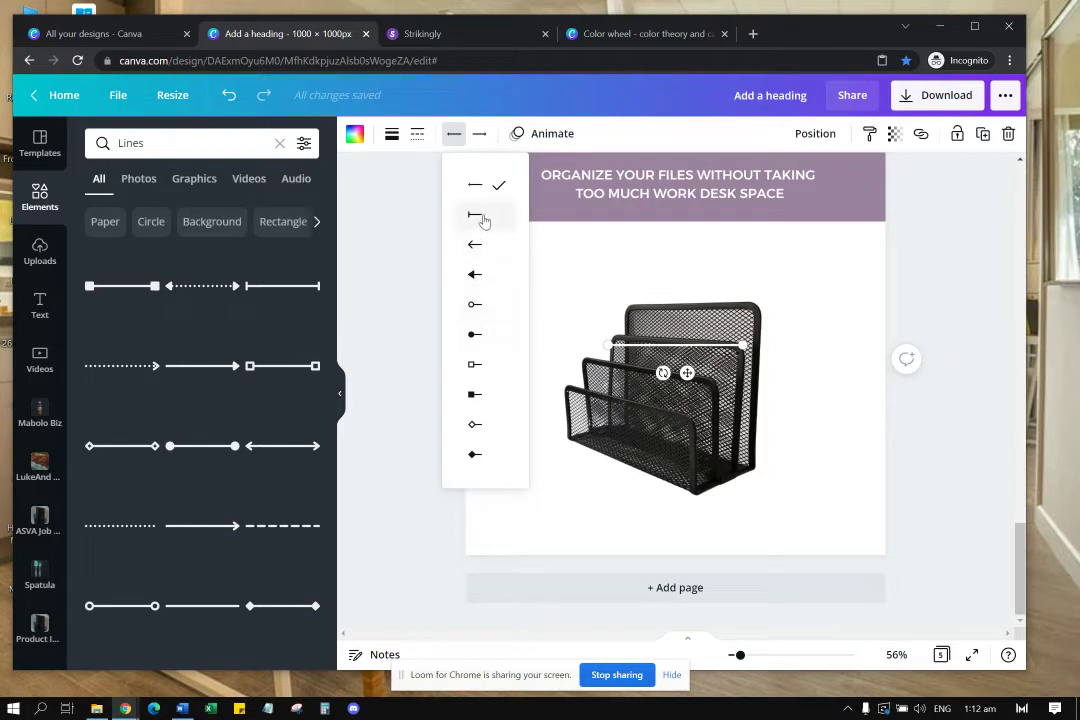
left_click(355, 134)
left_click(141, 212)
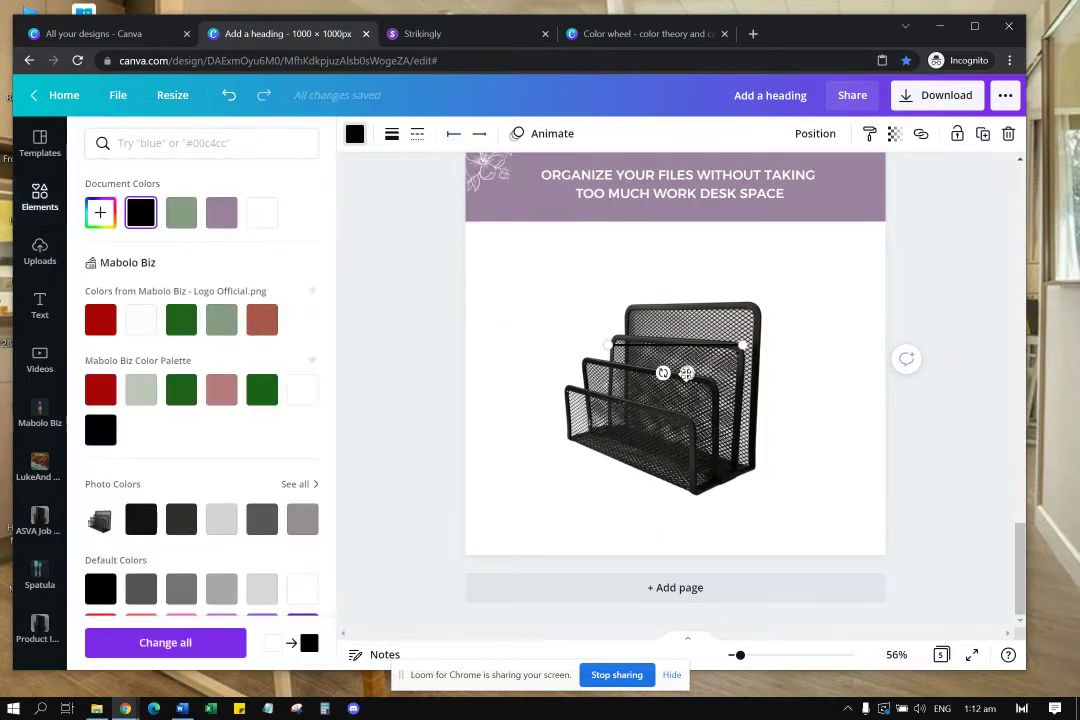
left_click_drag(686, 373, 586, 520)
left_click_drag(642, 492, 676, 471)
left_click(576, 455)
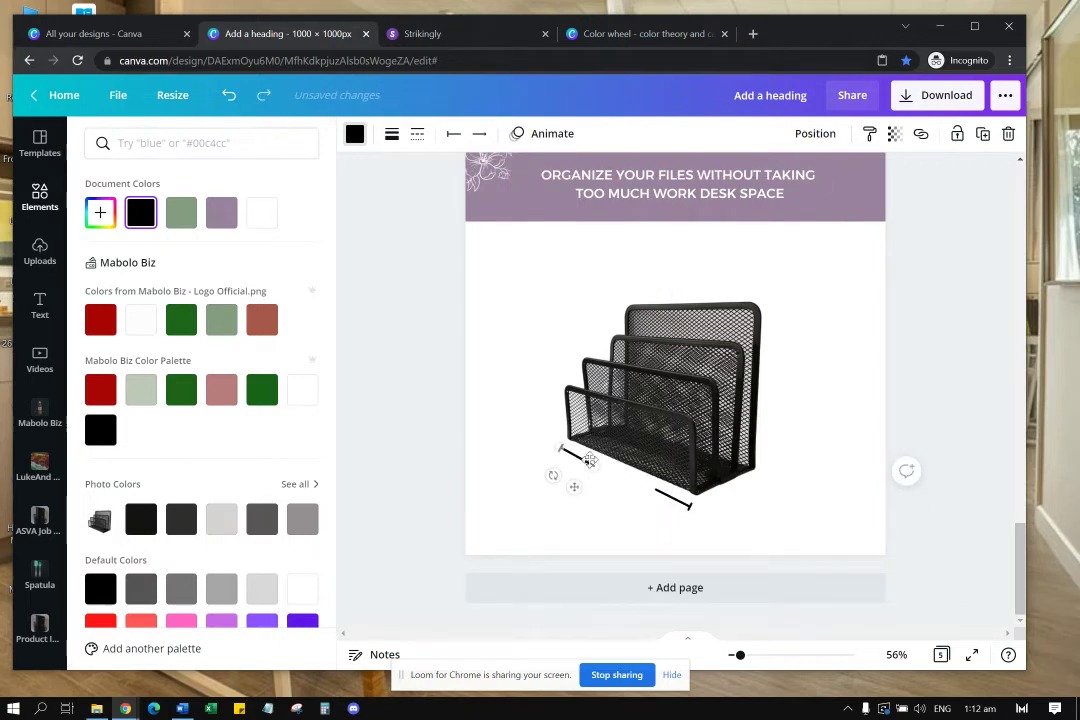
Step: Adjust the two front-edge lines' length and position to follow the organizer's long base edge, leaving a gap in the middle
left_click(666, 506)
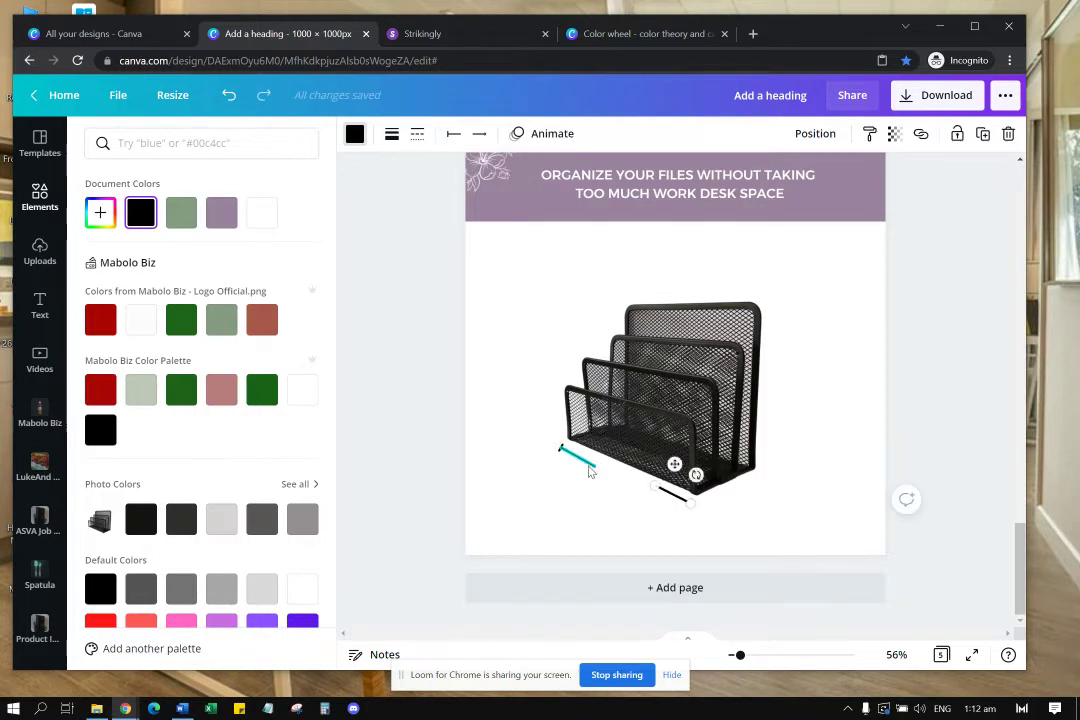
left_click(590, 468)
left_click_drag(552, 477, 552, 479)
left_click(665, 488)
left_click_drag(665, 488, 660, 493)
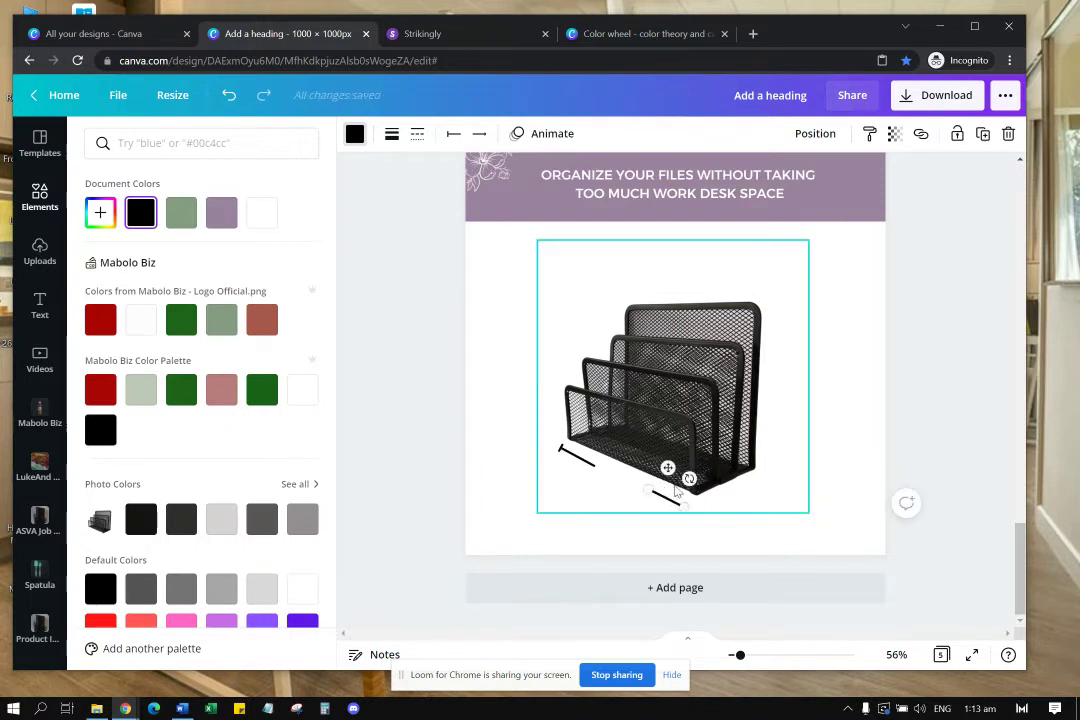
left_click_drag(673, 502, 605, 465)
left_click(585, 458)
left_click(645, 488)
left_click(596, 465)
left_click(695, 524)
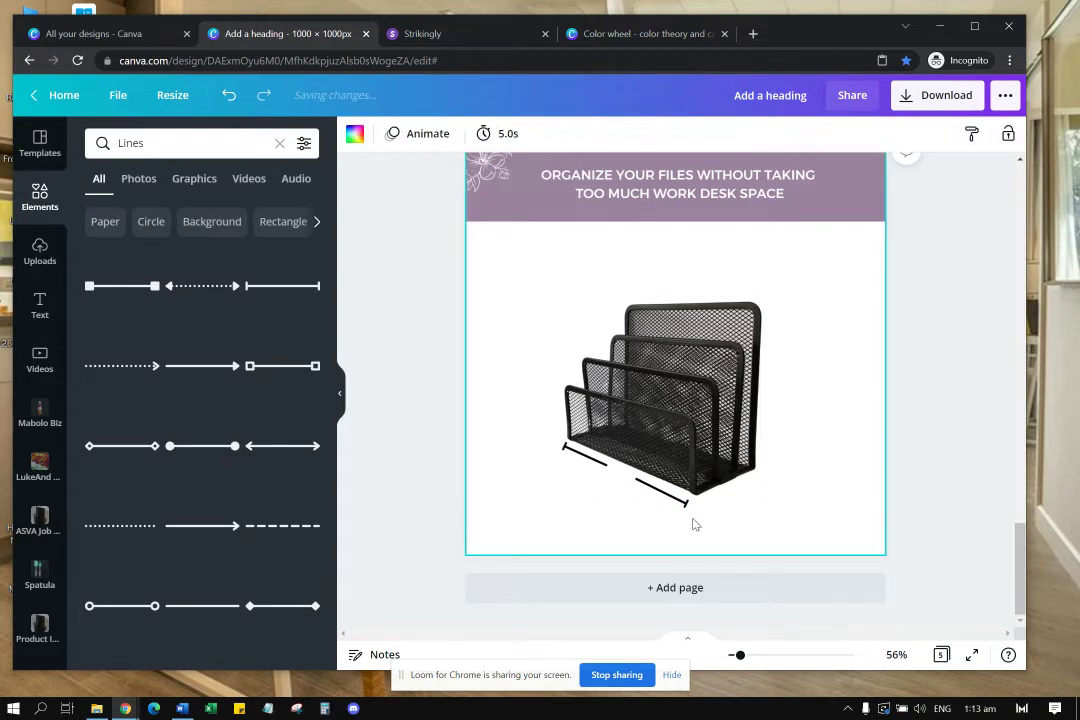
Step: Duplicate the barred line, then rotate and shorten it to follow the organizer's short side edge from the front corner
left_click(689, 505)
left_click(692, 528)
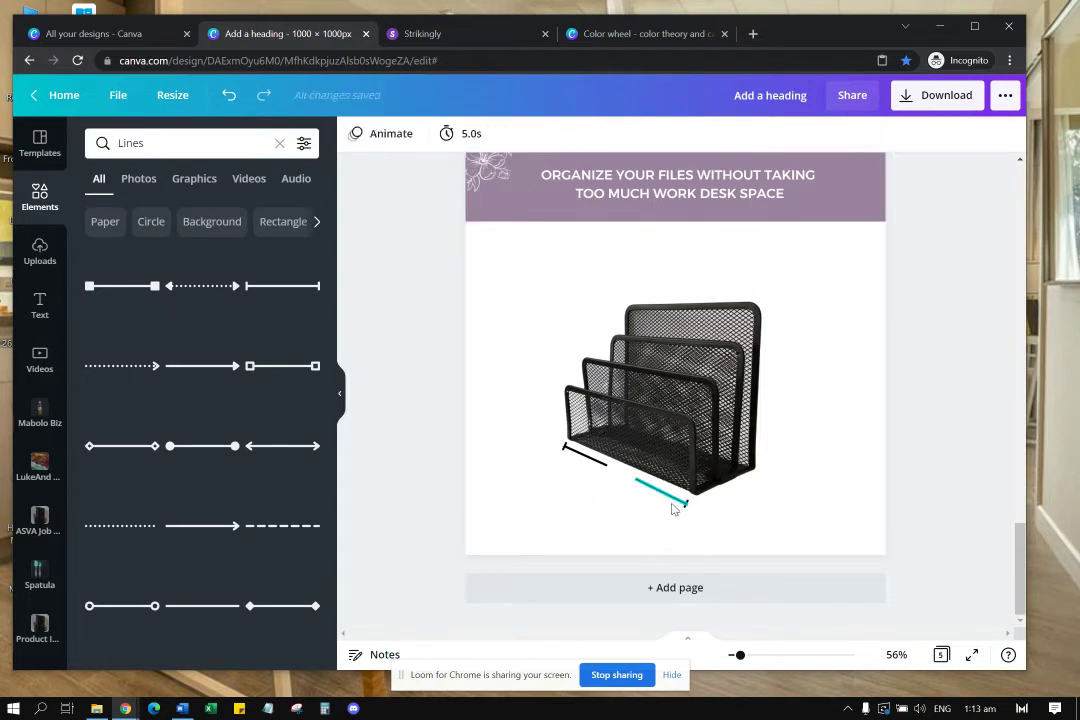
left_click(677, 504)
left_click_drag(679, 506, 849, 598)
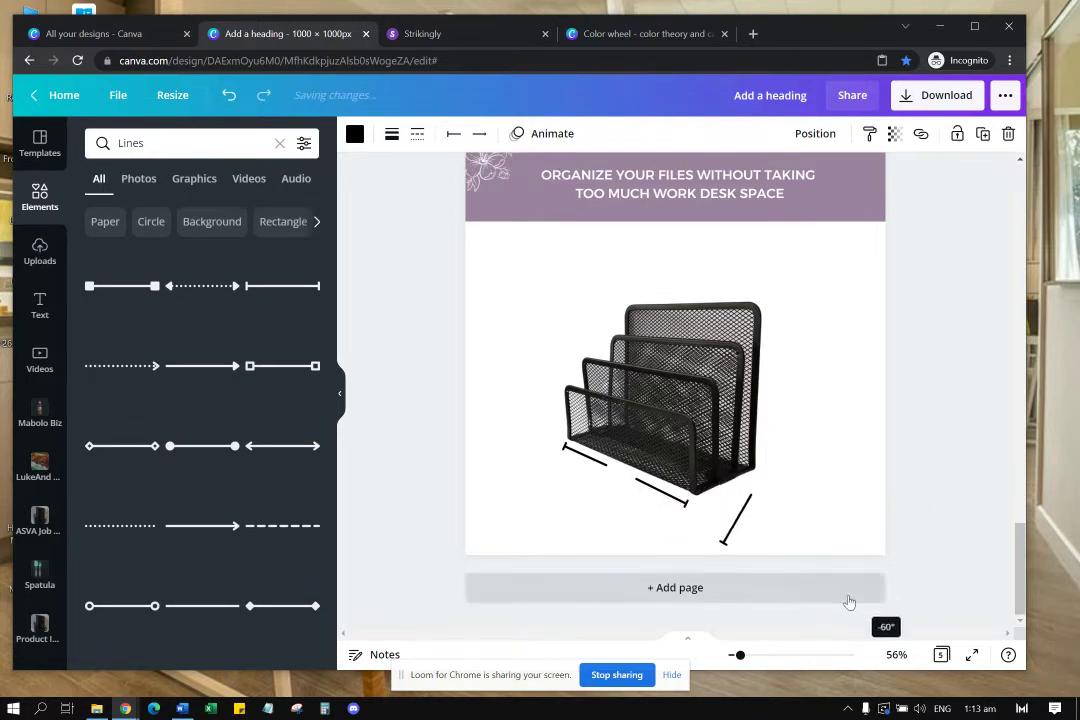
left_click_drag(754, 542, 736, 517)
left_click(727, 511)
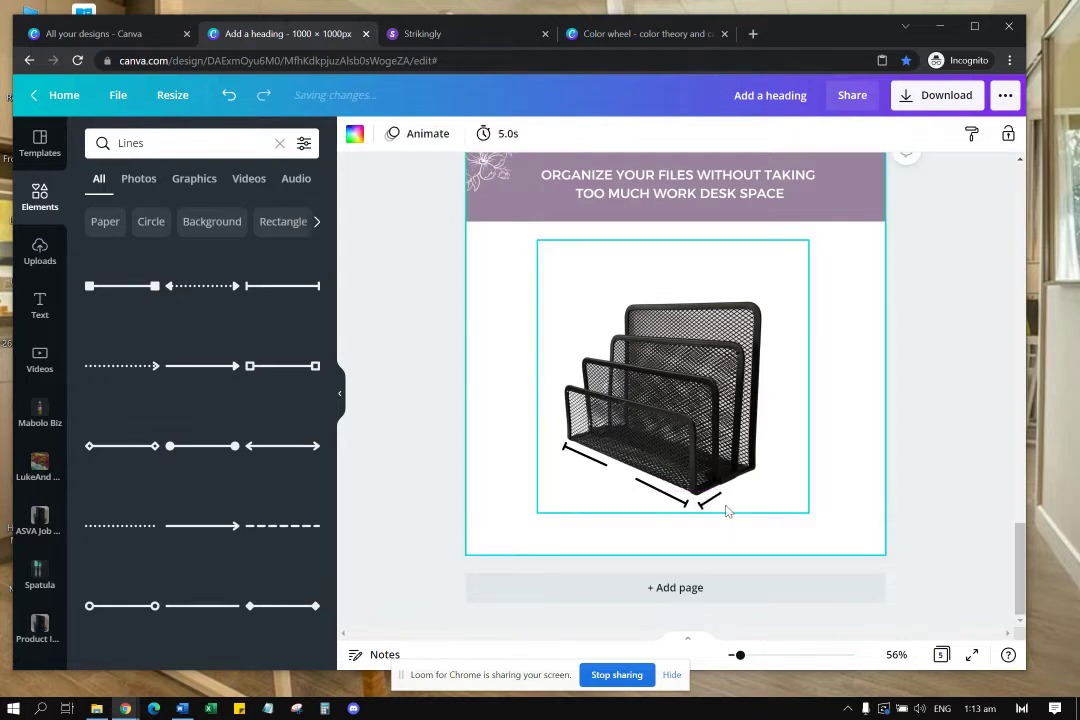
Step: Duplicate the short side line, turn its bar outward, and place it at the rear end of the side edge
left_click(712, 499)
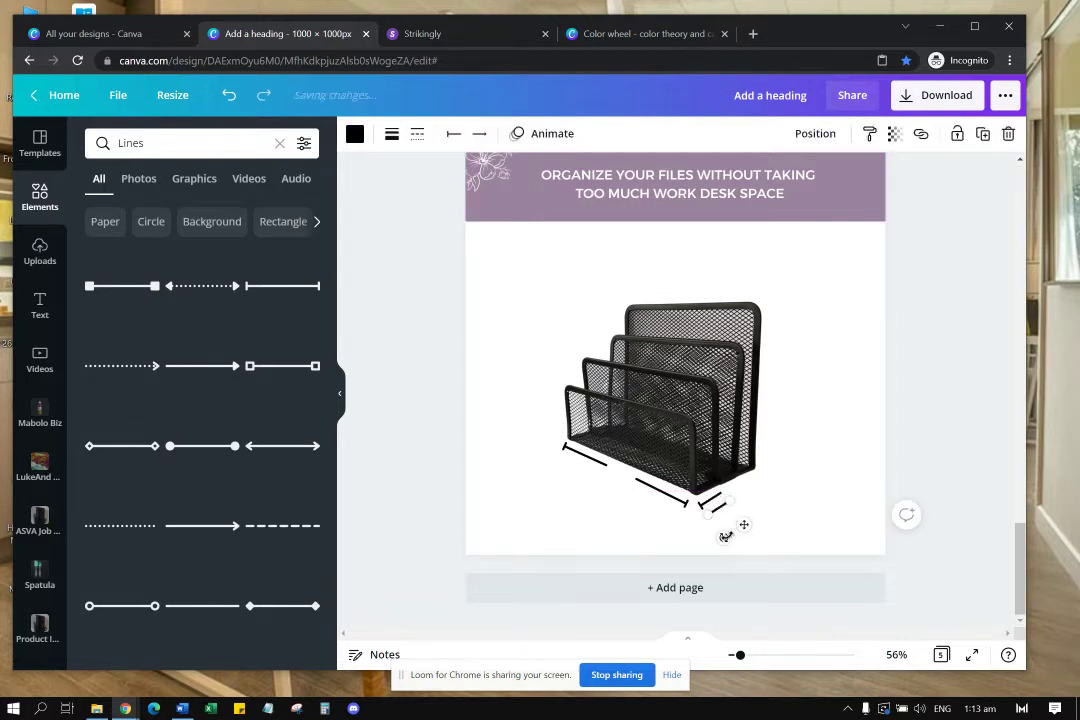
left_click_drag(710, 527, 700, 478)
left_click_drag(709, 478, 742, 501)
left_click(745, 489)
left_click(764, 505)
left_click(827, 526)
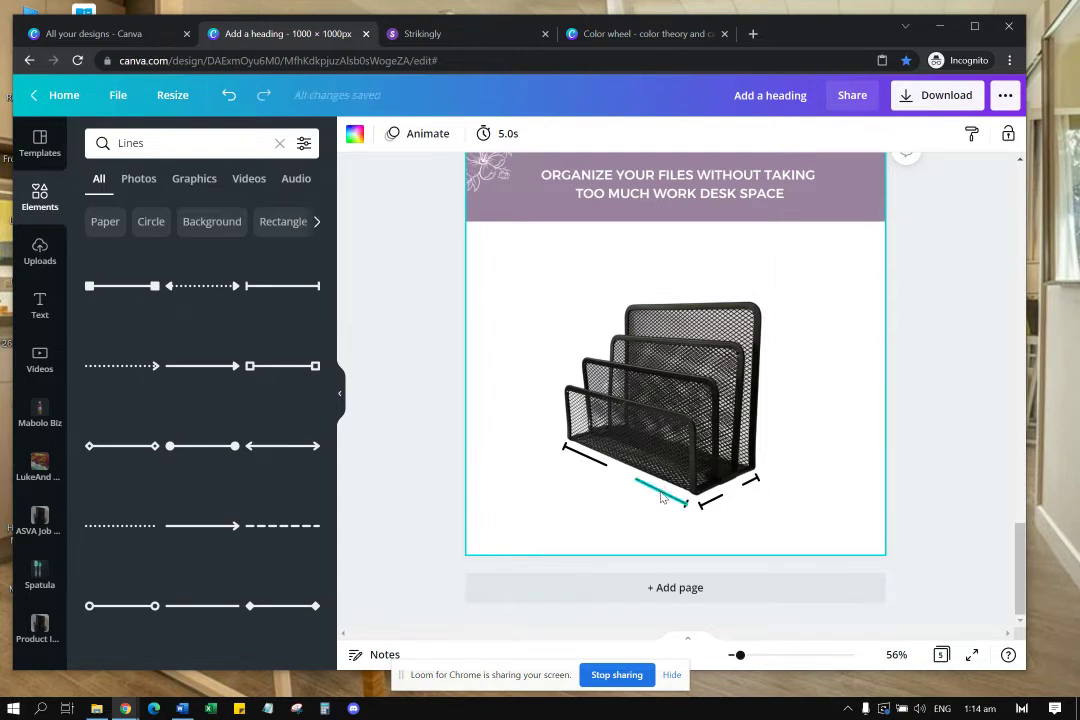
Step: Duplicate a barred front-edge line, turn it vertical with the bar downward, and place it beside the organizer's tall rear side near the base
left_click(660, 491)
key("ctrl+d")
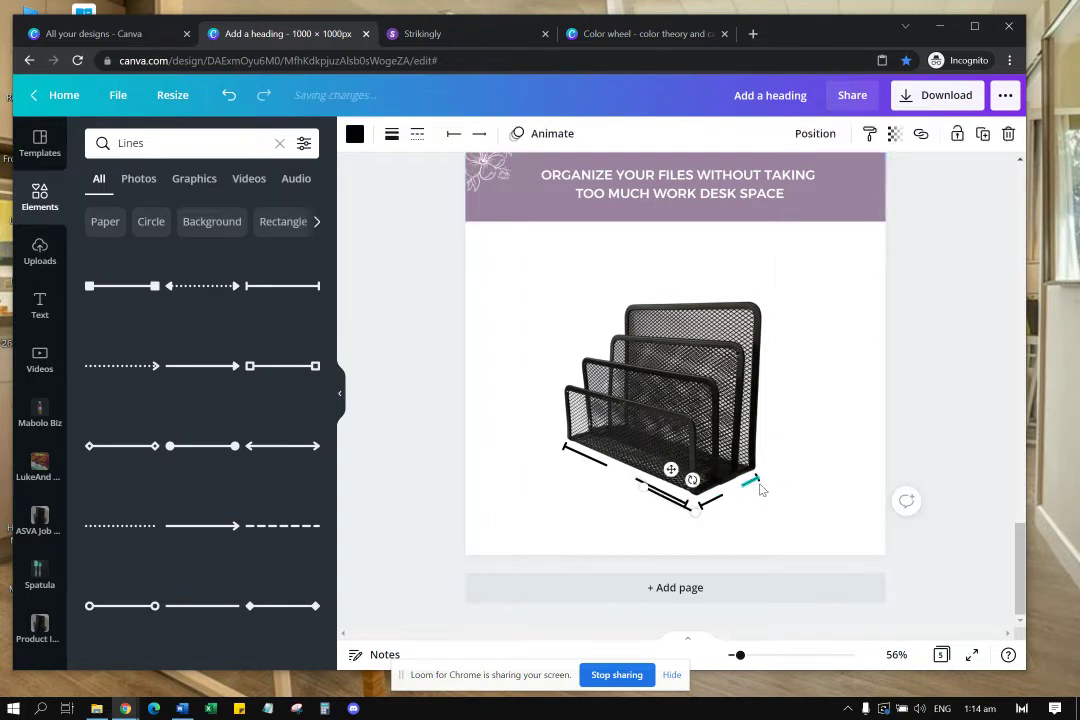
left_click_drag(672, 467, 801, 429)
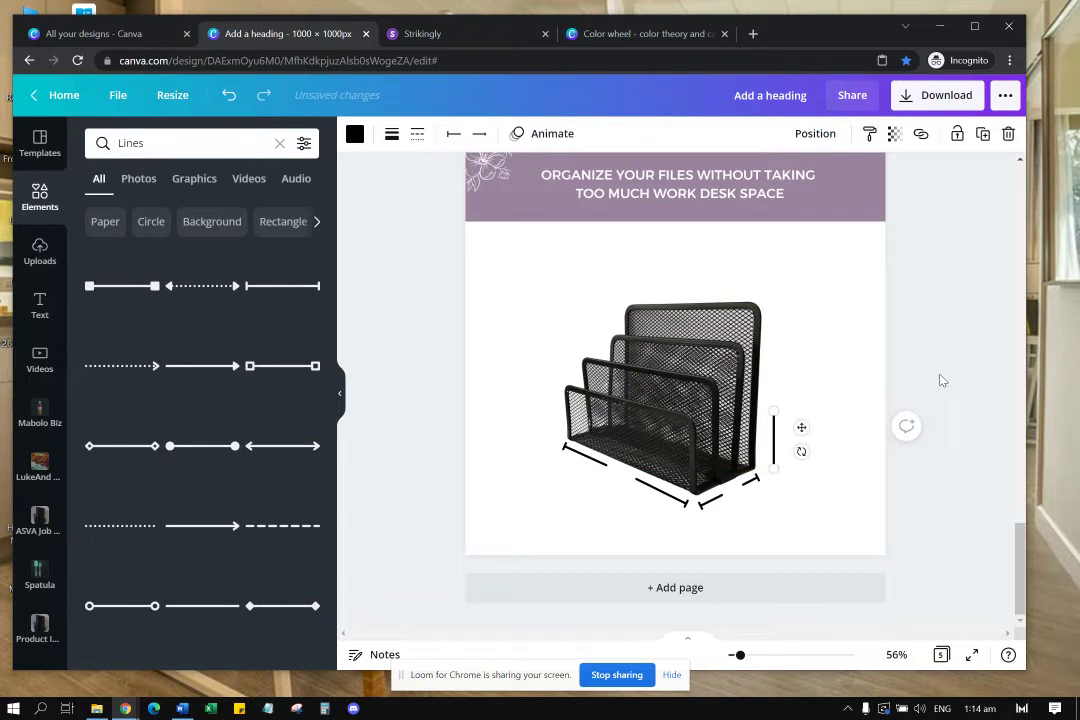
key("Left")
key("Left")
key("Left")
key("Left")
key("Left")
key("Left")
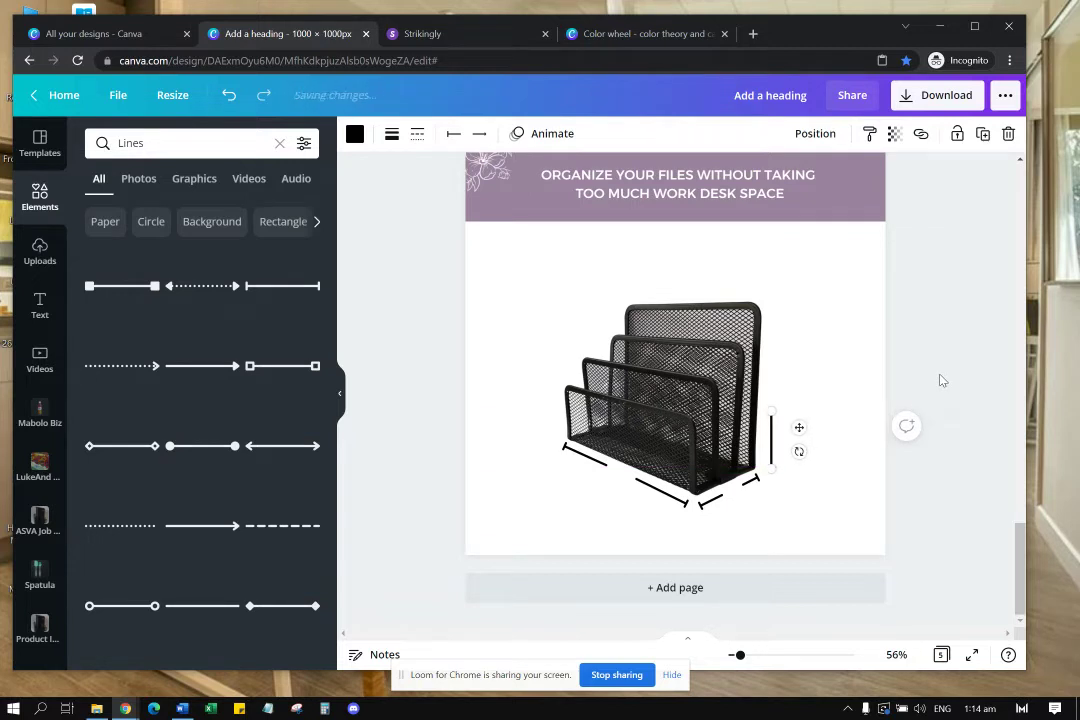
left_click(821, 403)
Step: Duplicate the vertical line, flip its bar upward, and place it above the first at the organizer's top edge, leaving a gap
left_click(771, 441)
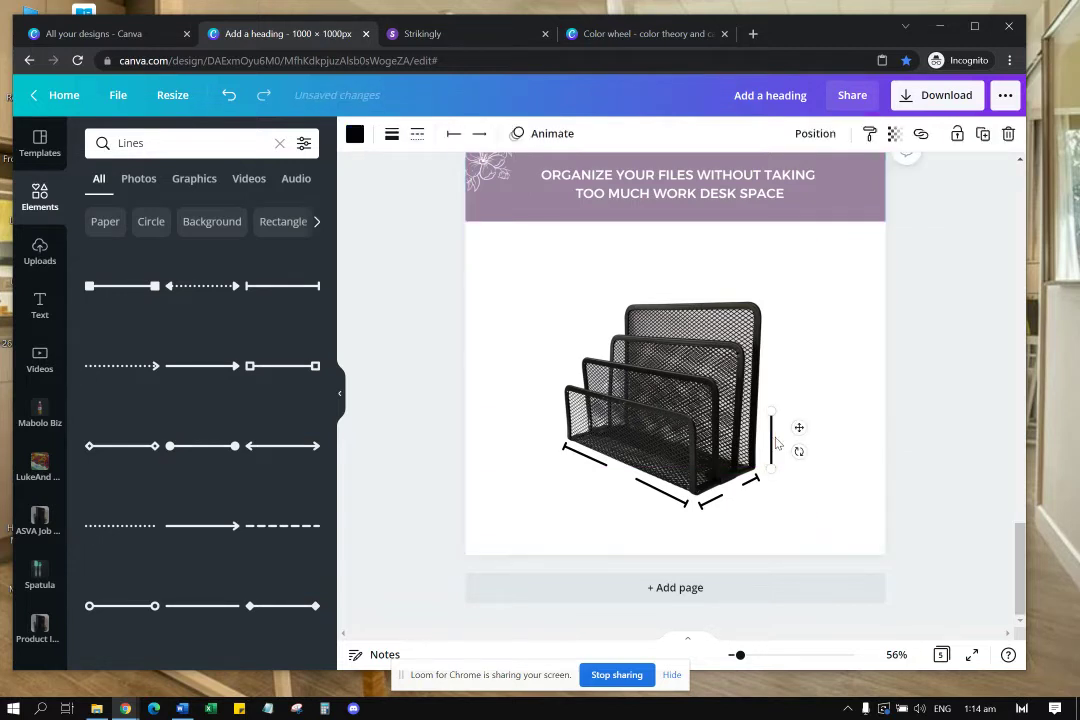
key("ctrl+d")
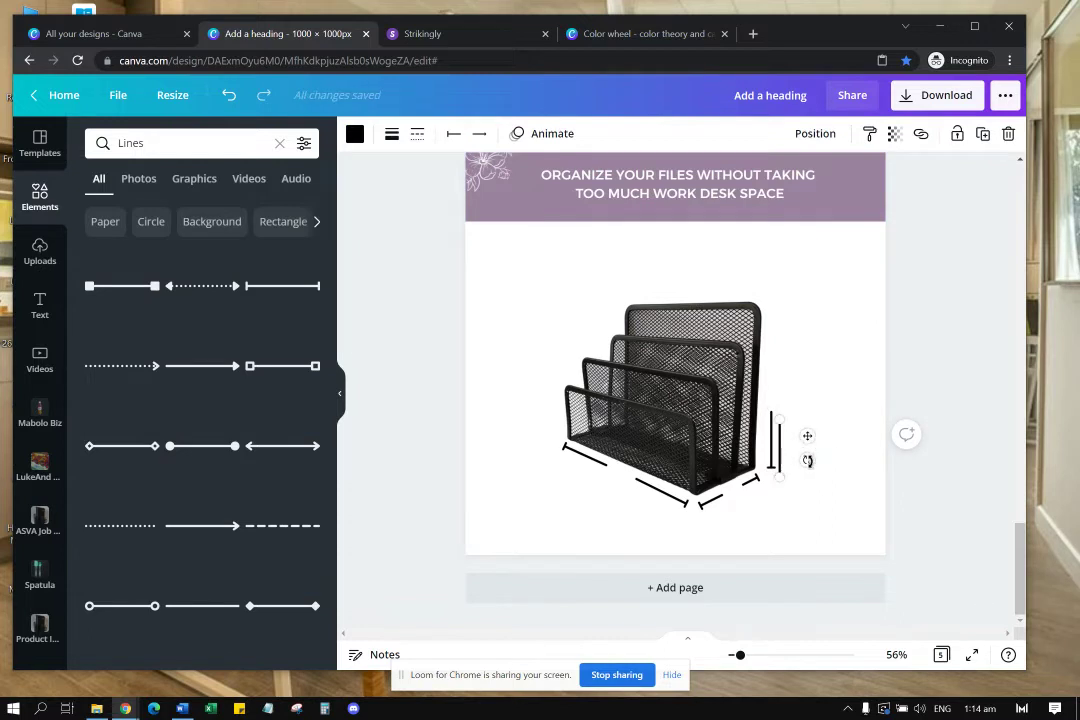
left_click_drag(807, 460, 623, 440)
left_click_drag(749, 456, 746, 344)
left_click(828, 413)
left_click(771, 428)
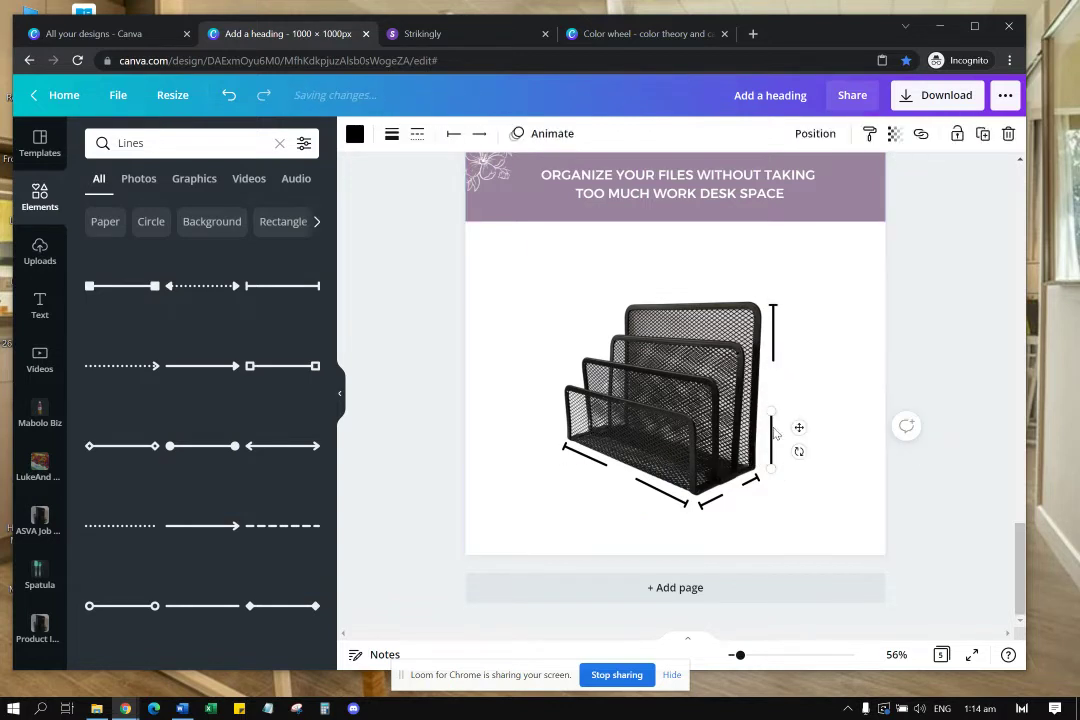
left_click(845, 425)
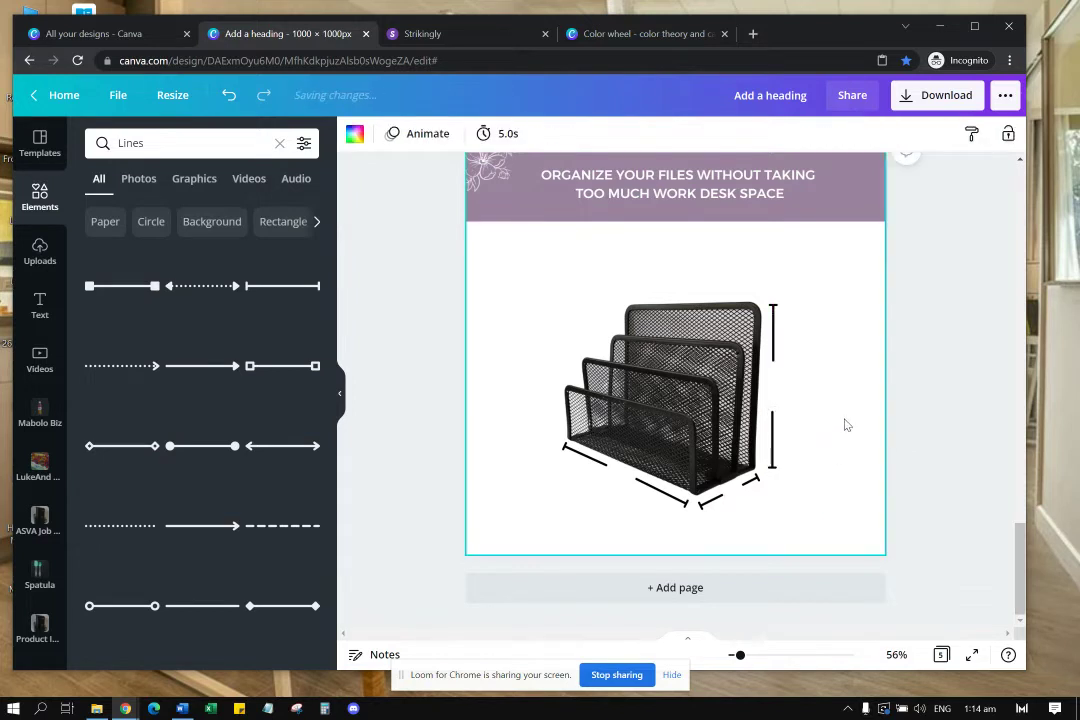
left_click(720, 498)
left_click(722, 494)
left_click_drag(722, 494, 722, 494)
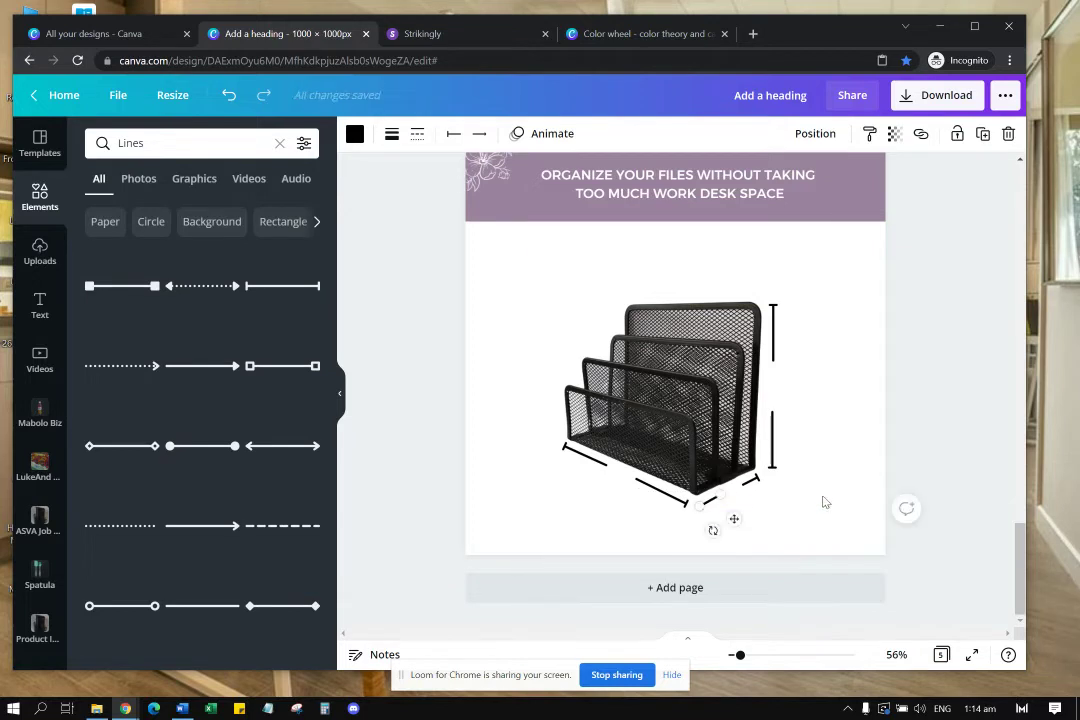
left_click(830, 500)
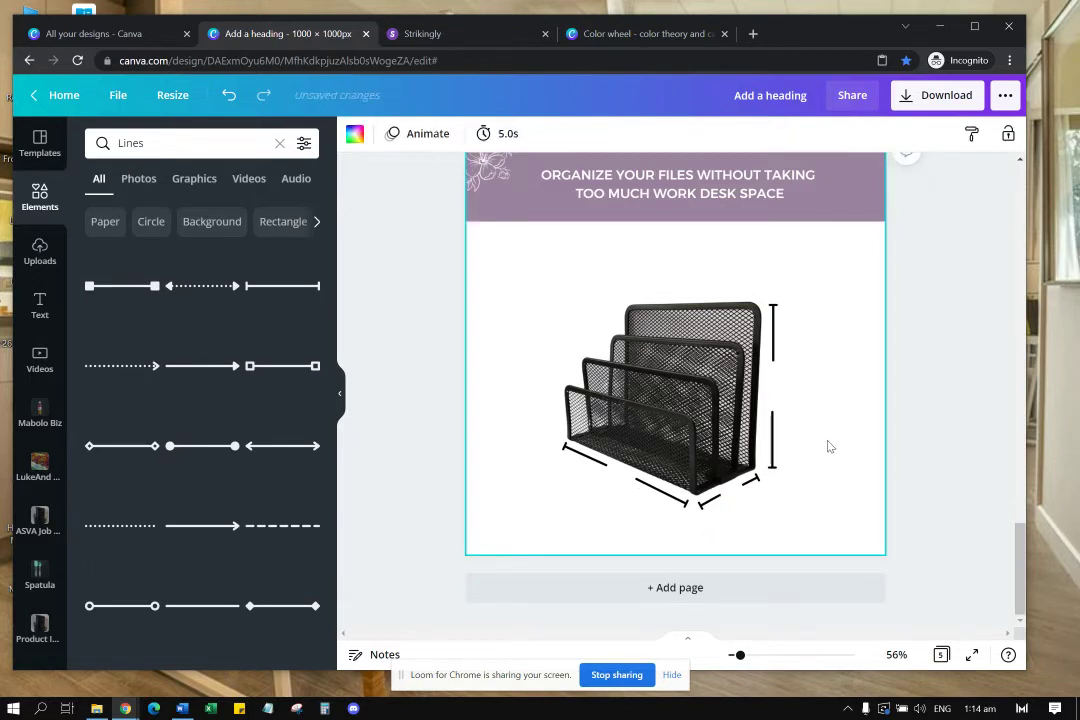
Step: Add a text label reading 5" below the organizer's long front edge
key("t")
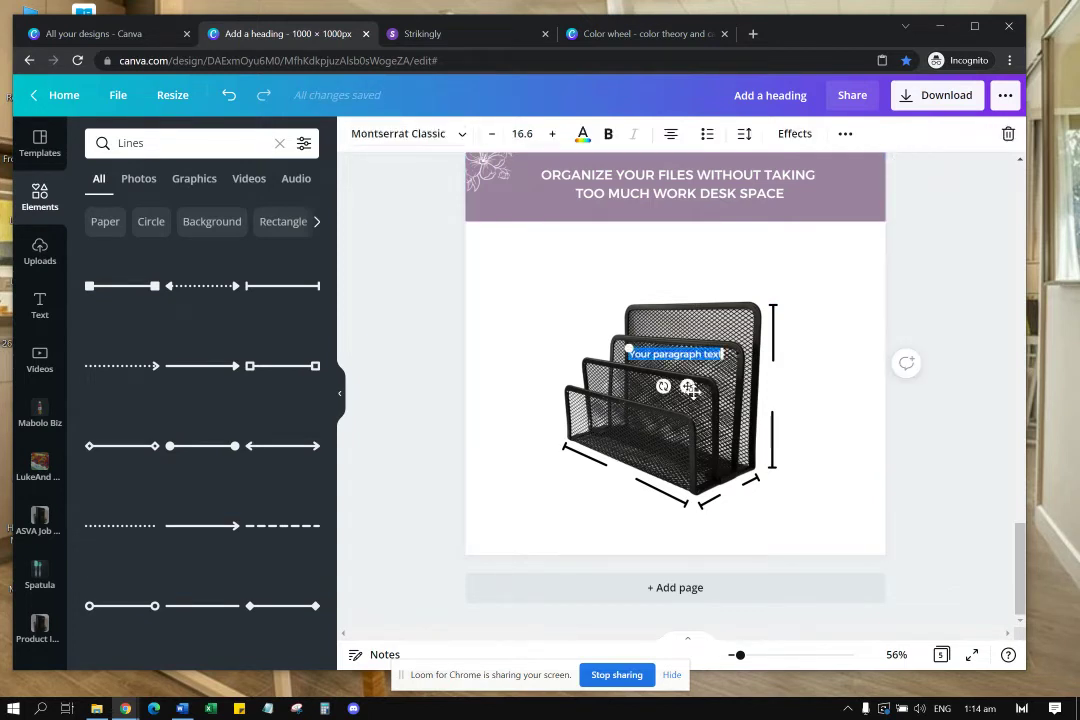
left_click_drag(687, 386, 575, 531)
double_click(577, 499)
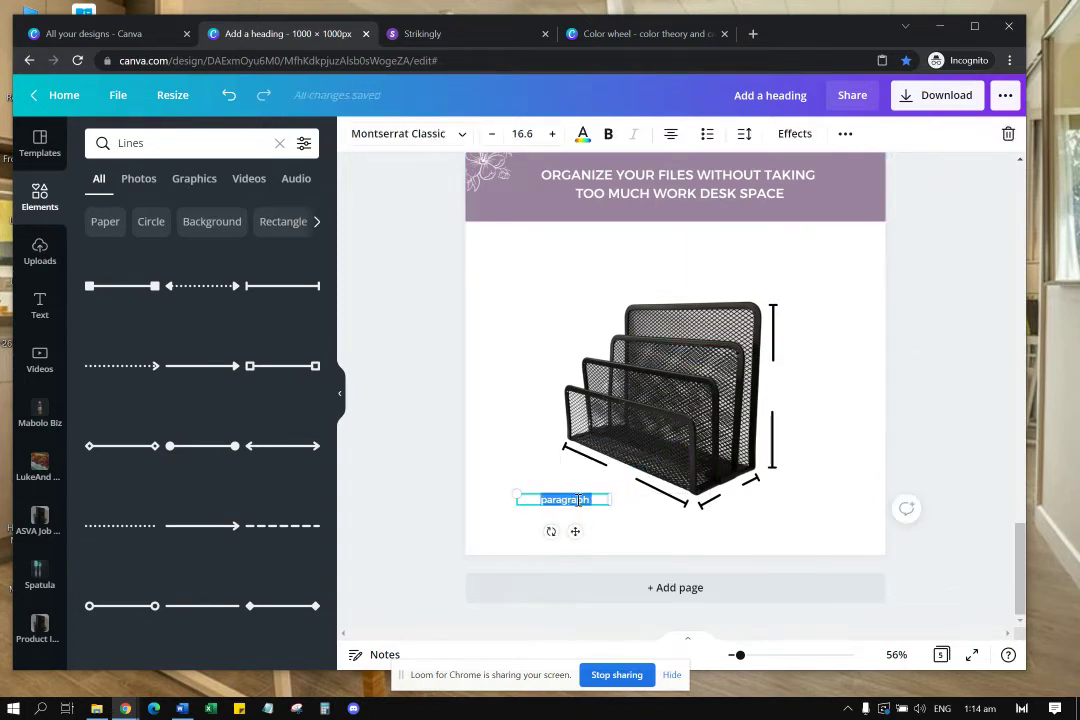
key("BackSpace")
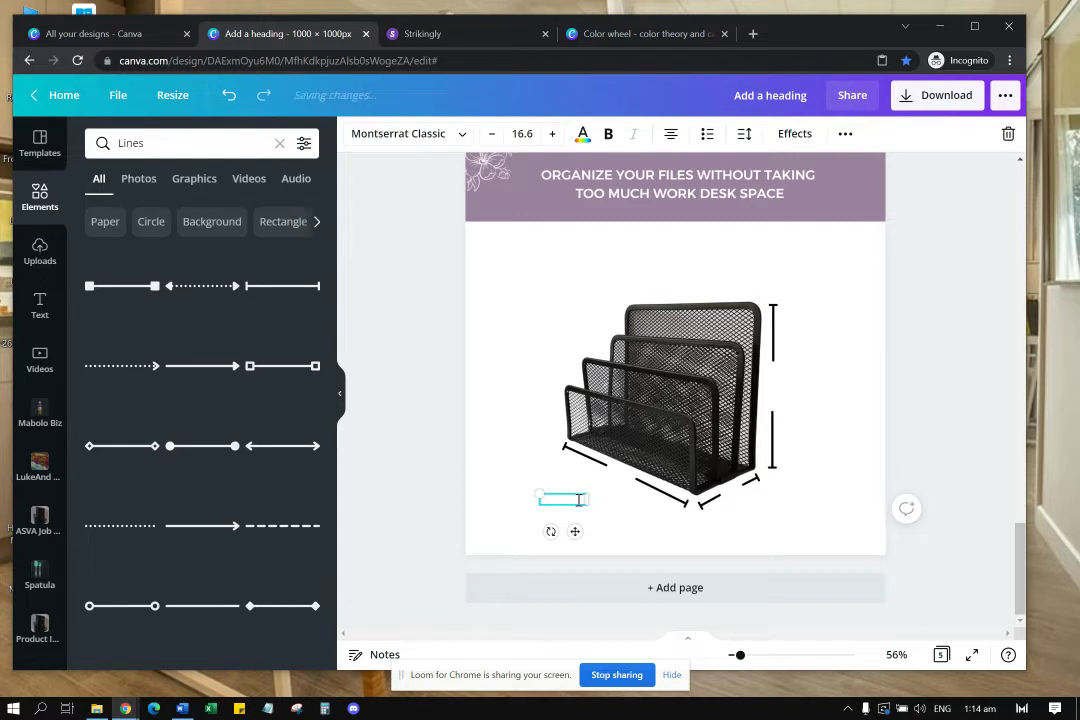
left_click_drag(579, 499, 555, 500)
scroll(555, 500, "up", 1)
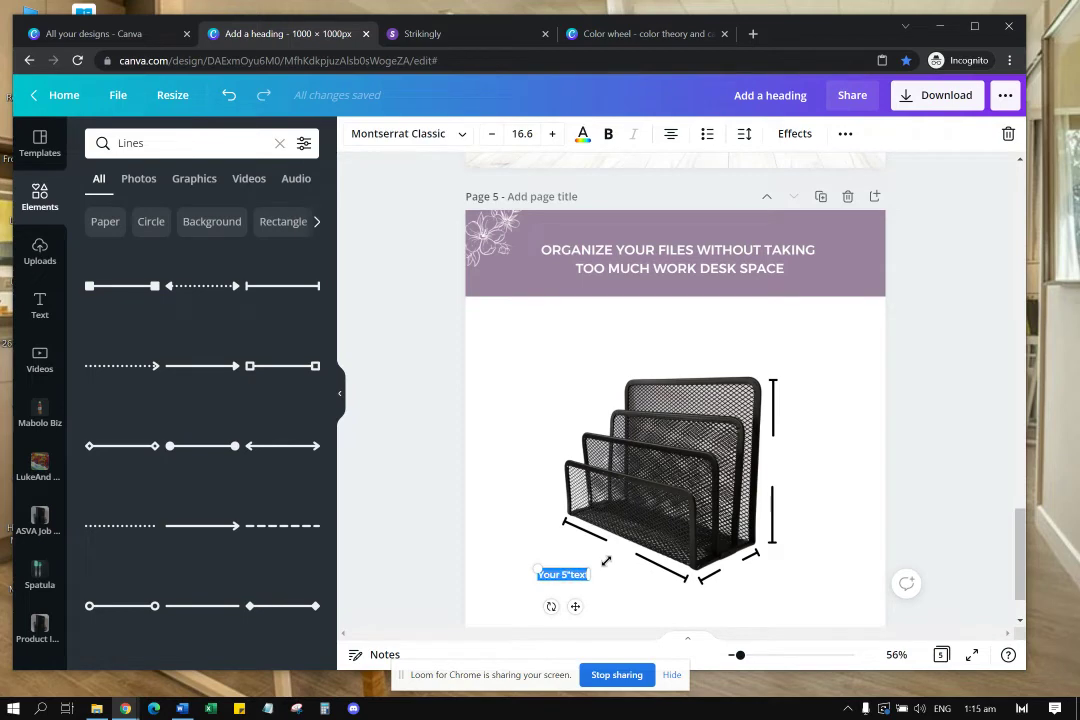
key("BackSpace")
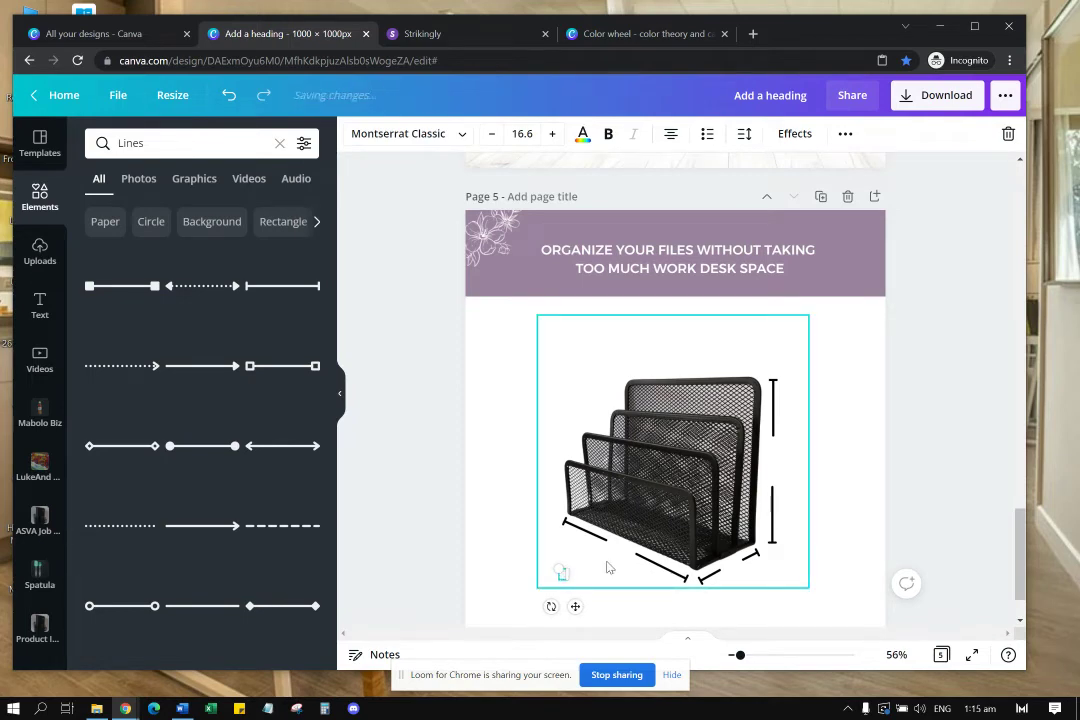
Step: Color the 5" label black and place it in the gap between the two front-edge lines
left_click(583, 133)
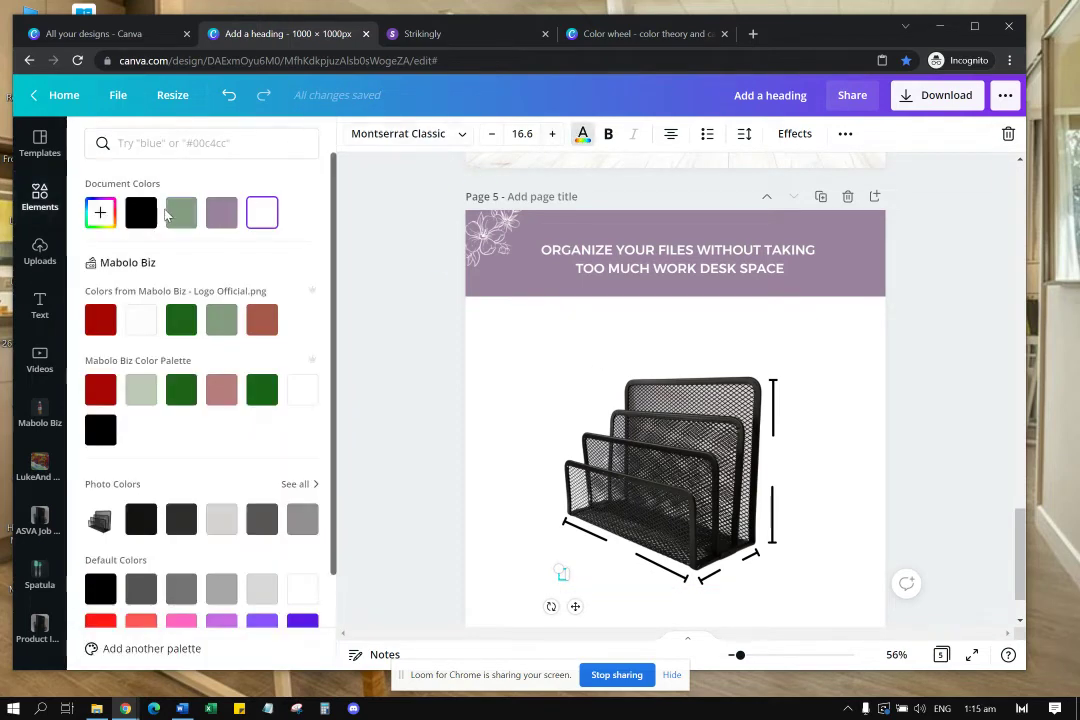
left_click(141, 212)
scroll(686, 378, "down", 1)
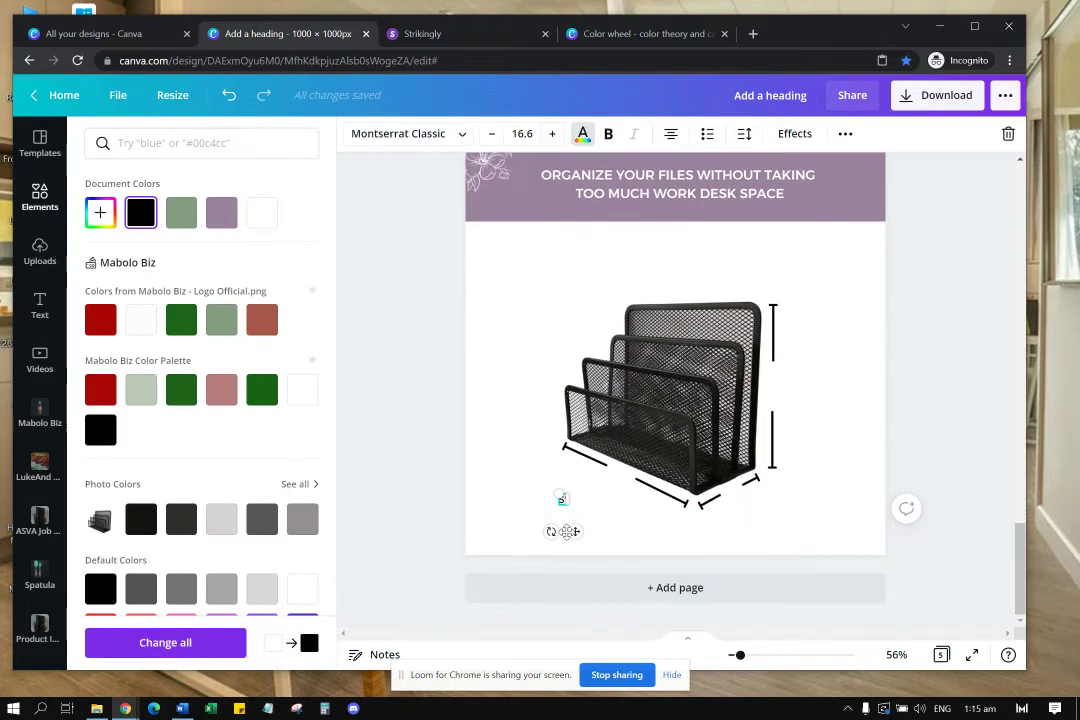
left_click_drag(574, 531, 636, 510)
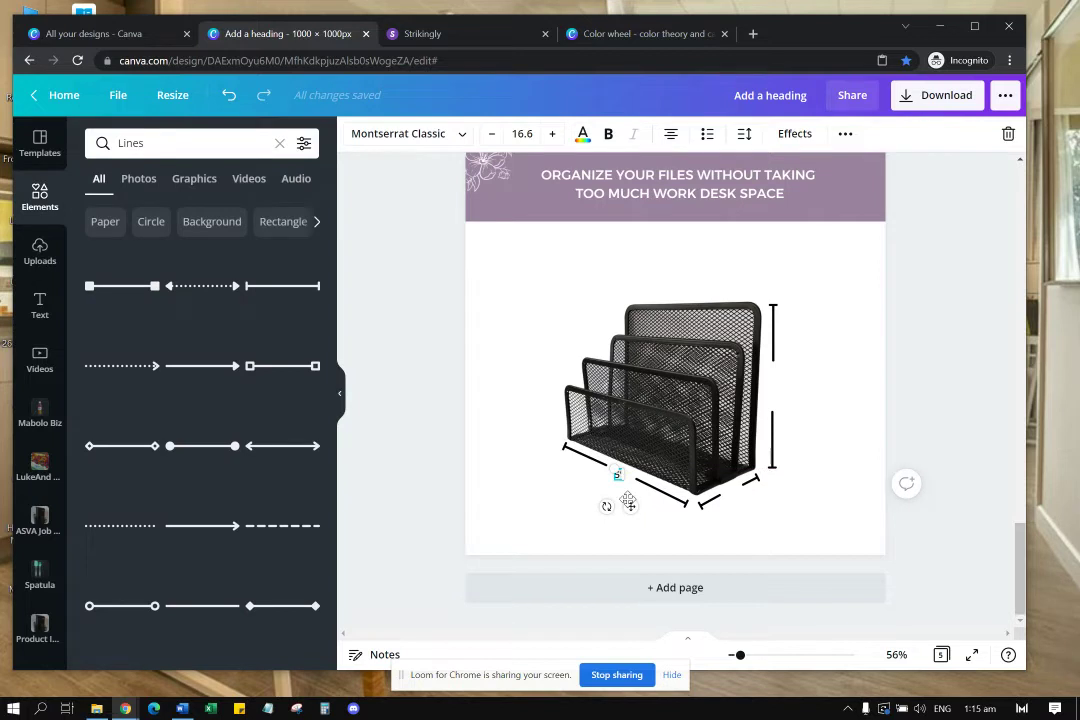
Step: Duplicate the 5" label, place the copy under the organizer's short side, and change its text to 2"
right_click(748, 525)
left_click(789, 569)
left_click_drag(622, 482, 740, 503)
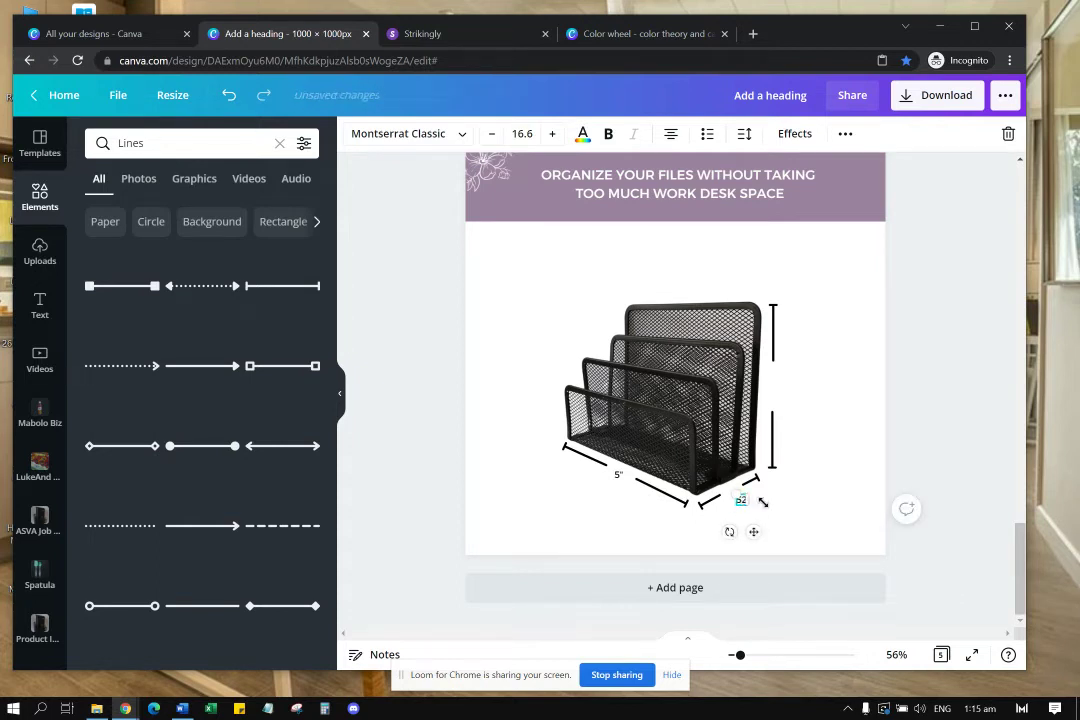
type("2")
left_click(785, 505)
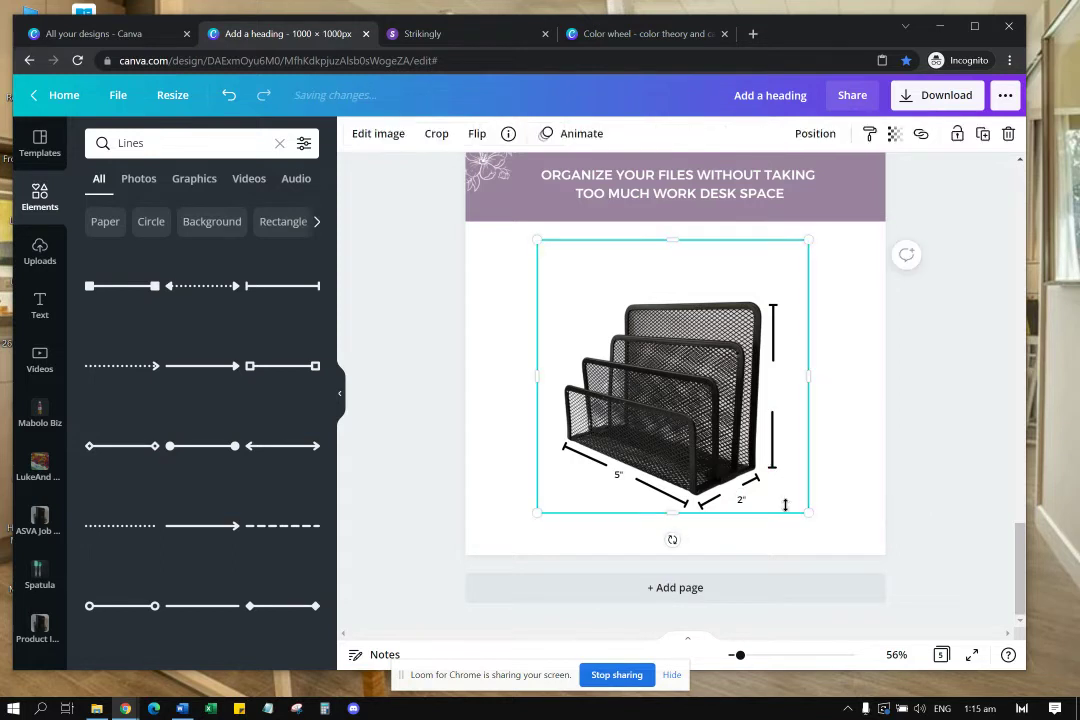
left_click(757, 527)
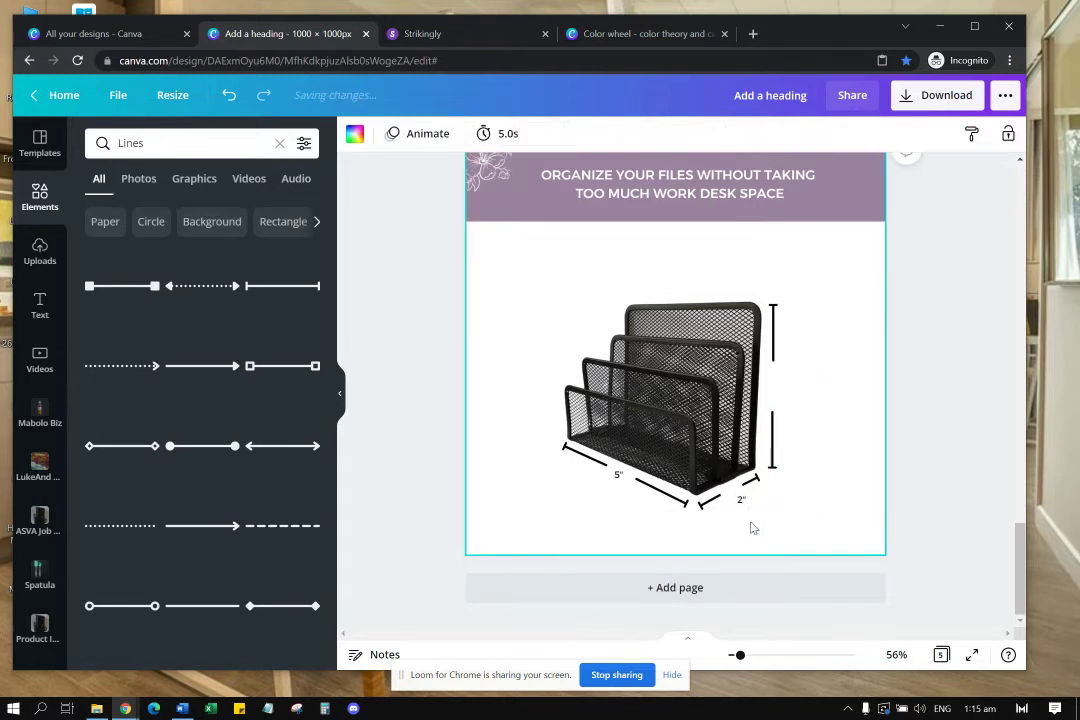
Step: Duplicate the 2" label, change the copy to 8", and place it in the gap between the two vertical lines
left_click(748, 507)
left_click(741, 499)
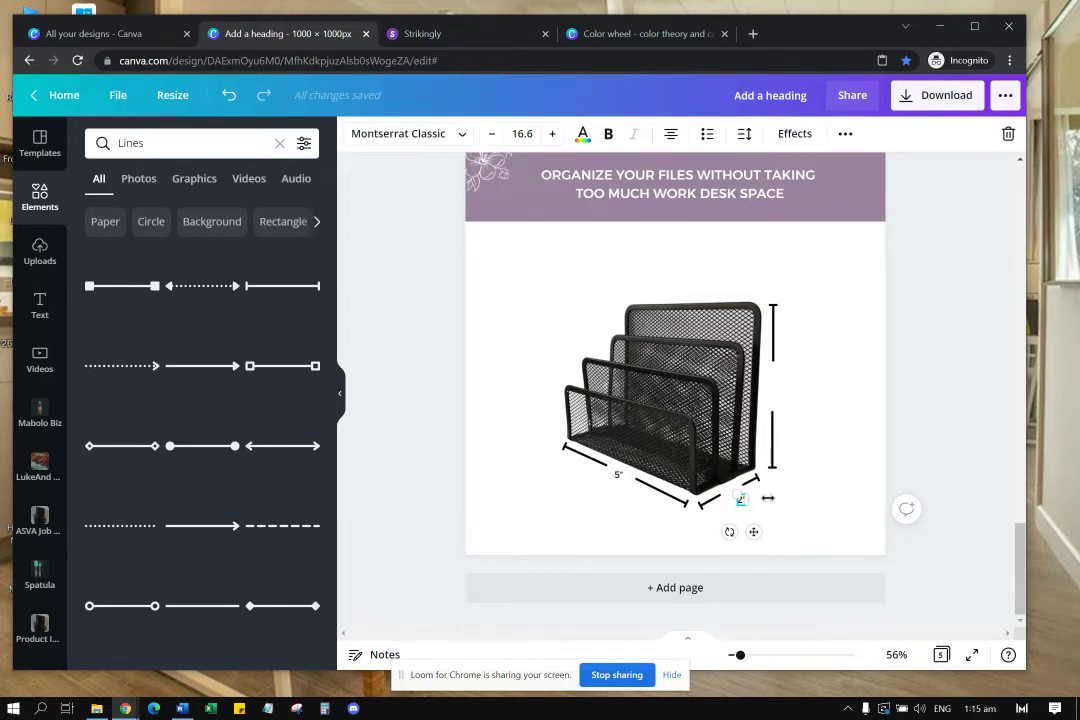
right_click(835, 381)
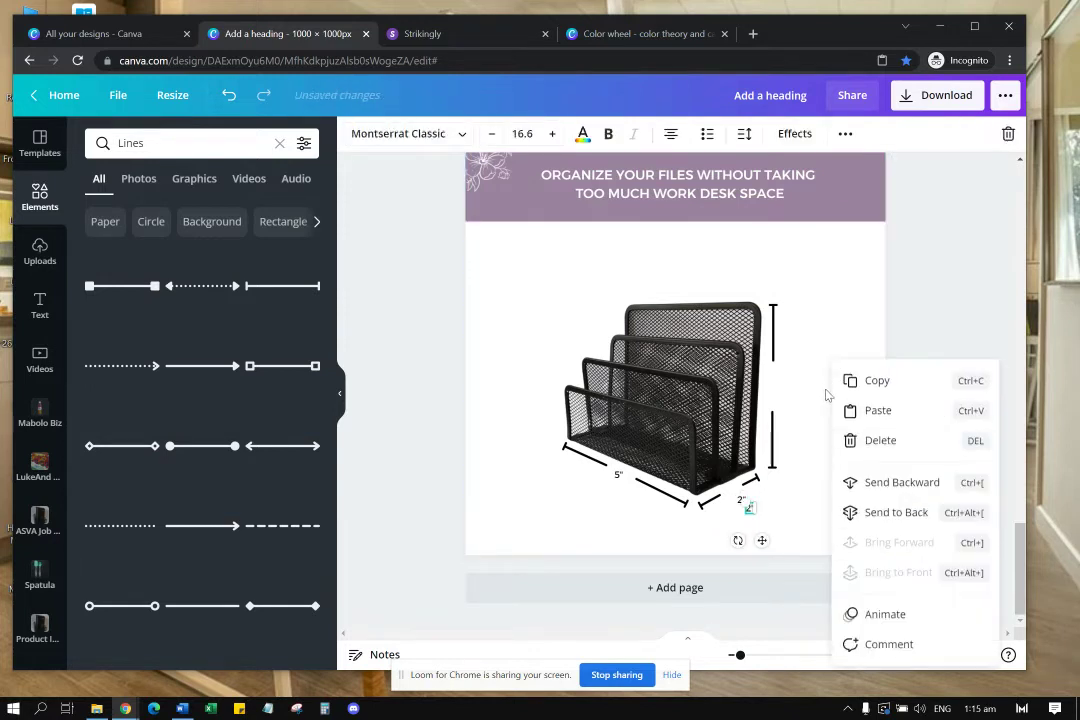
left_click(751, 508)
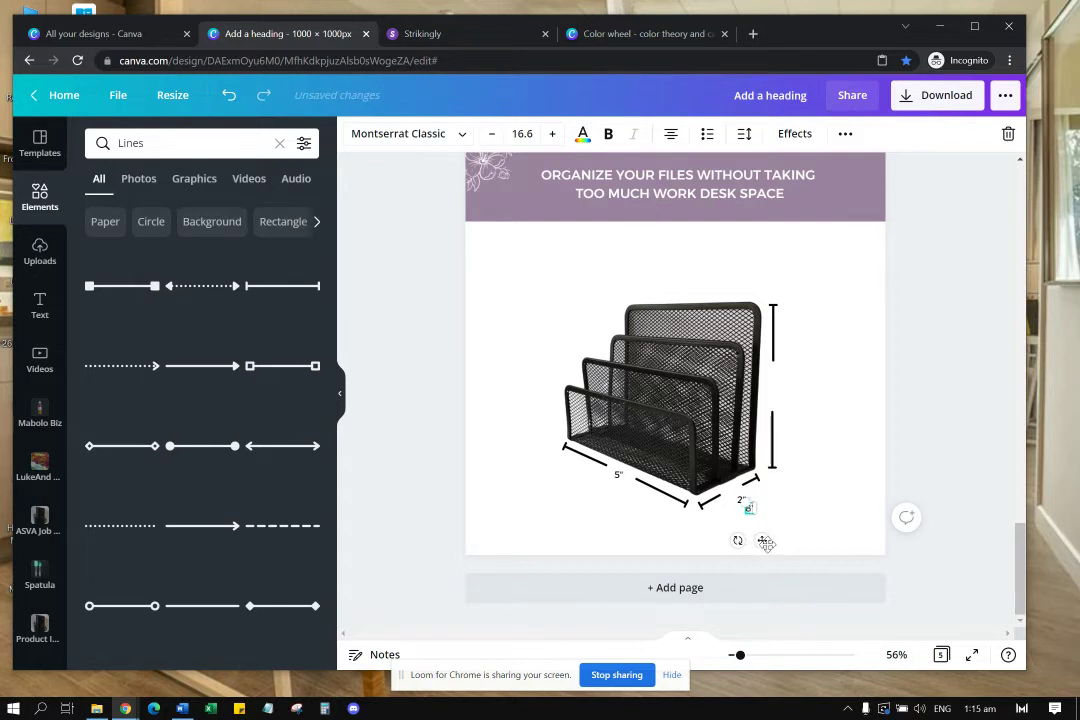
left_click_drag(765, 540, 788, 418)
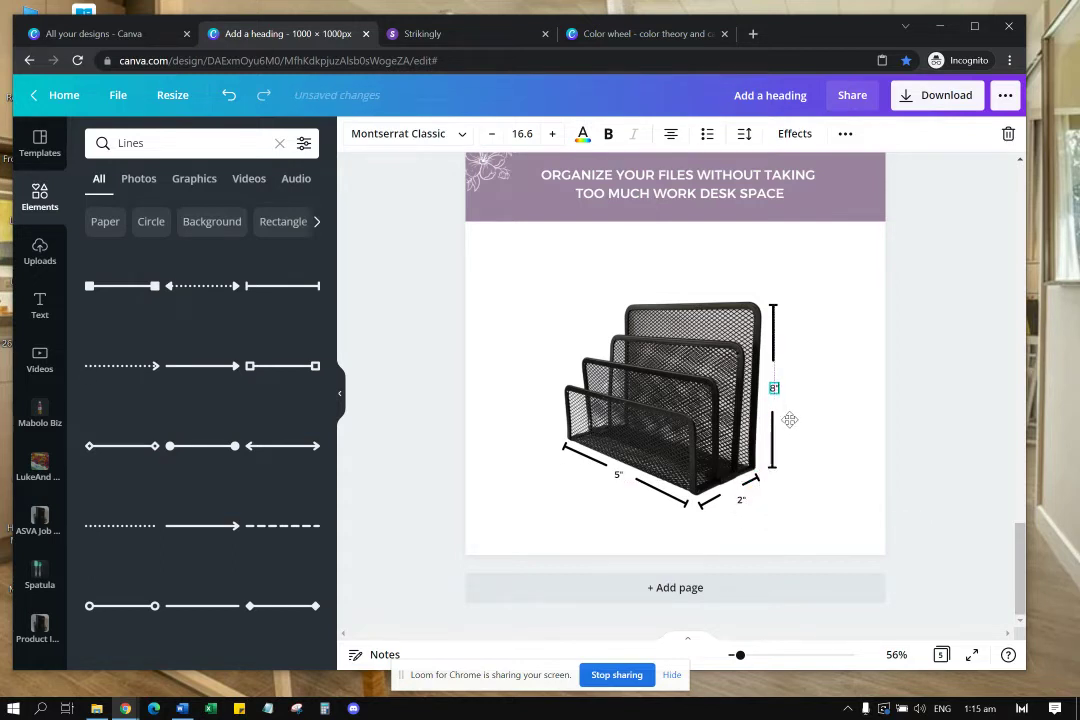
left_click(818, 434)
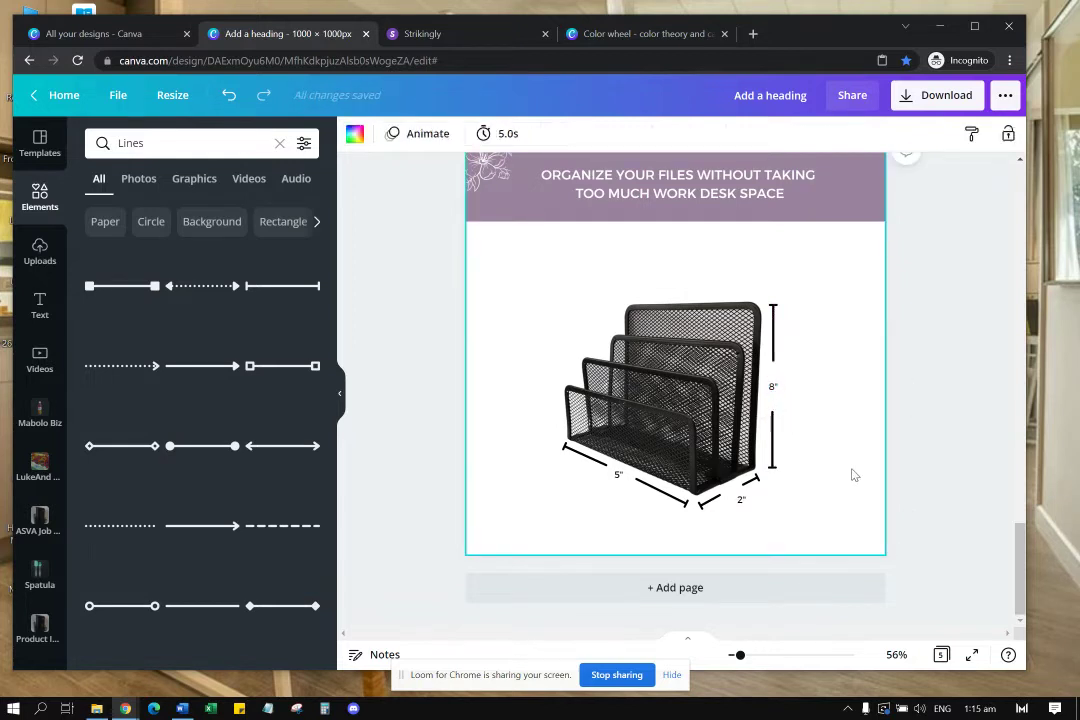
Step: Move the 2" label into the gap between the two short side lines
left_click(741, 500)
left_click_drag(742, 501, 737, 493)
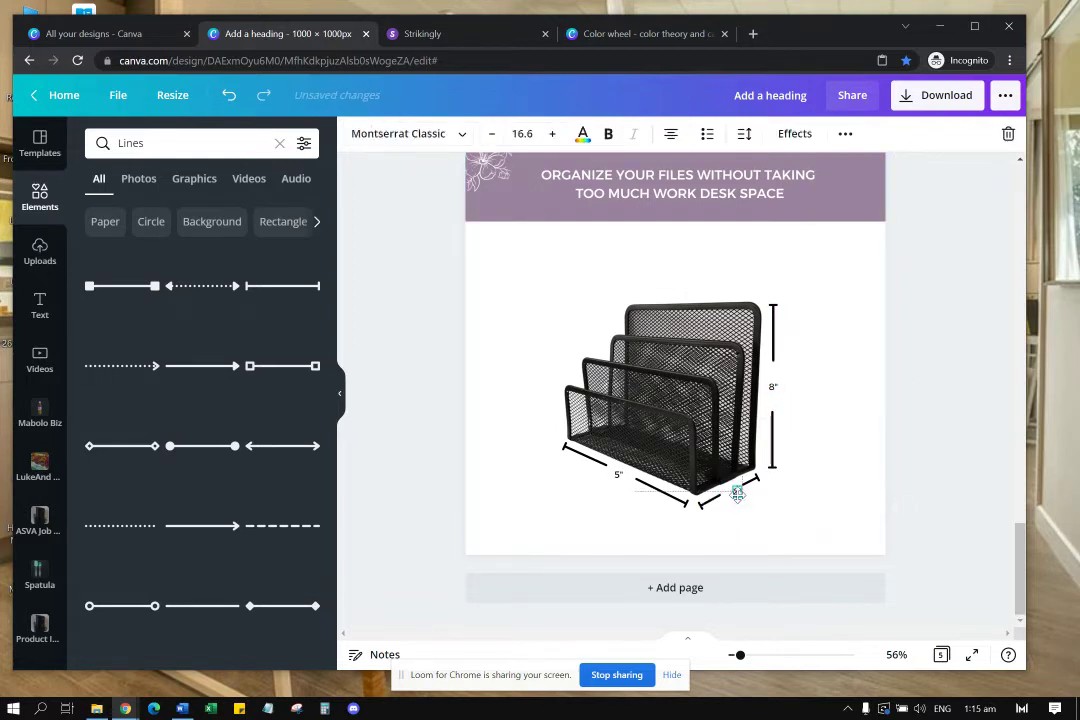
left_click(796, 508)
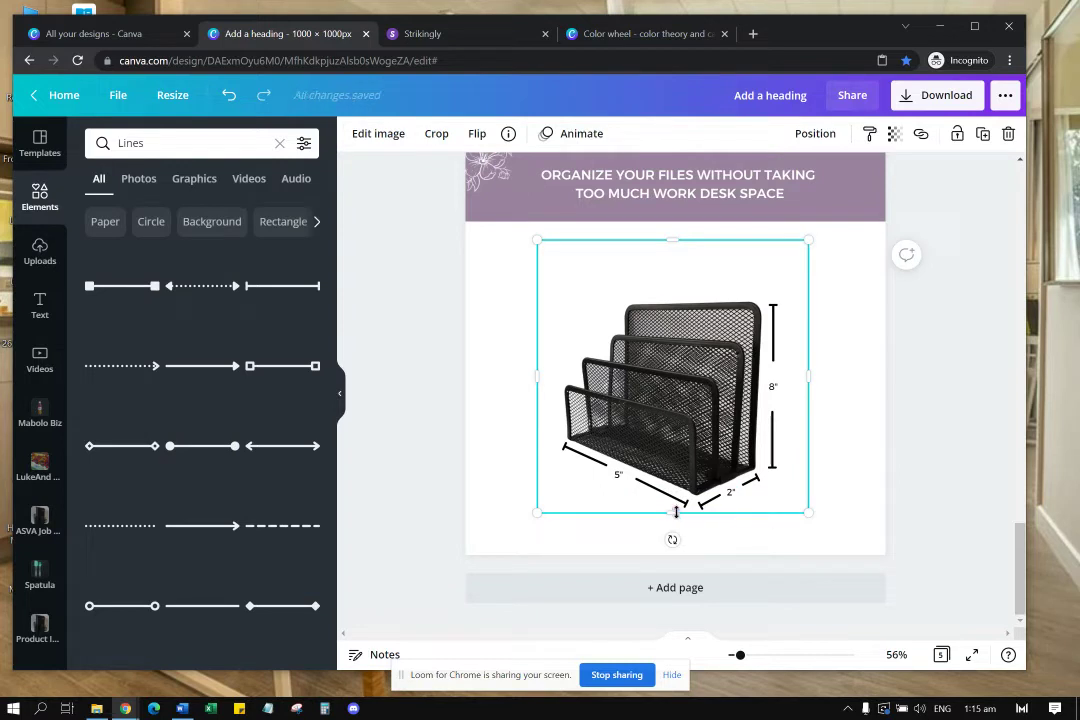
Step: Select all dimension lines and labels together, then make the label text bold with font size 15.6
left_click(603, 468)
left_click(619, 477, "shift")
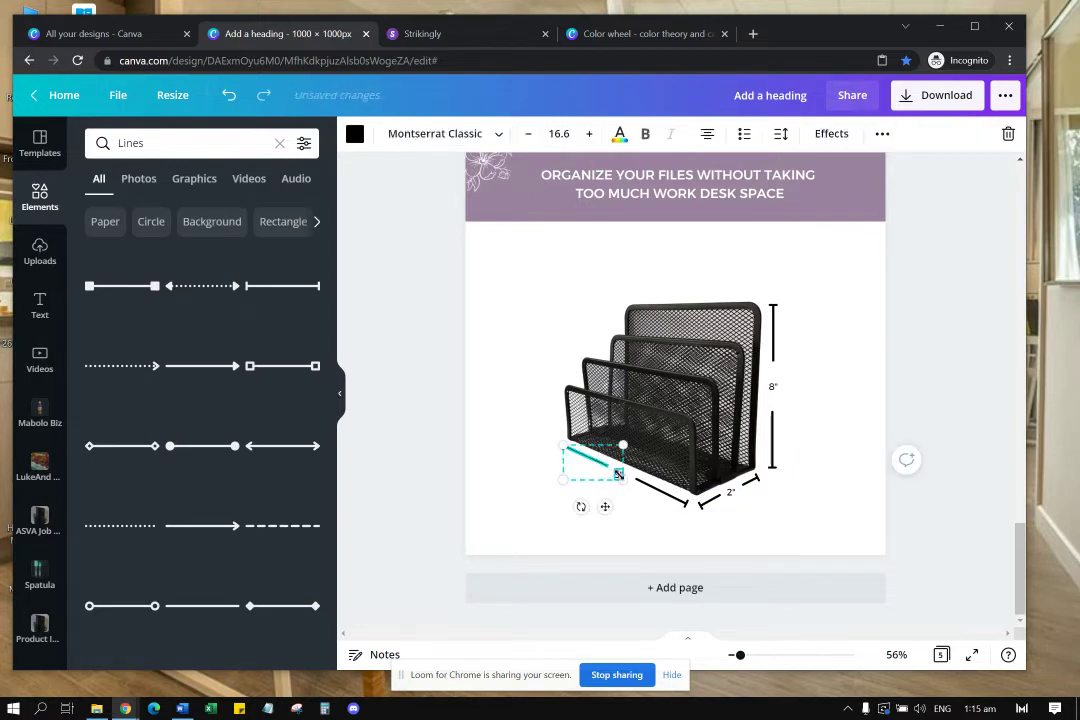
left_click(661, 493, "shift")
left_click(711, 502, "shift")
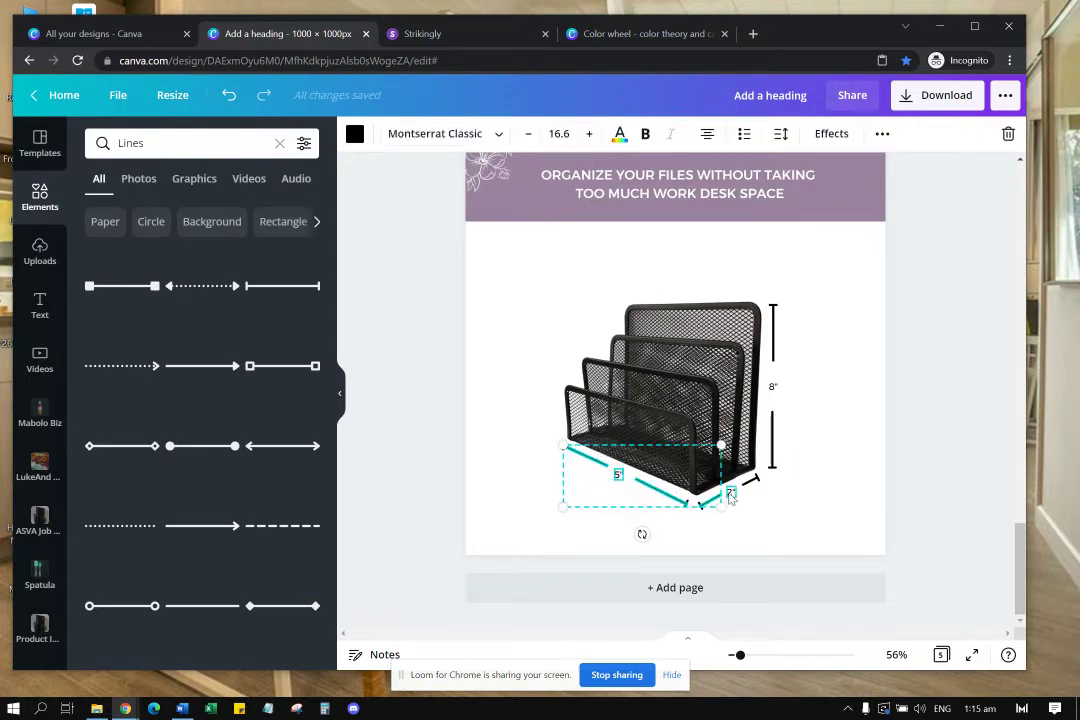
left_click(732, 494, "shift")
left_click(750, 483, "shift")
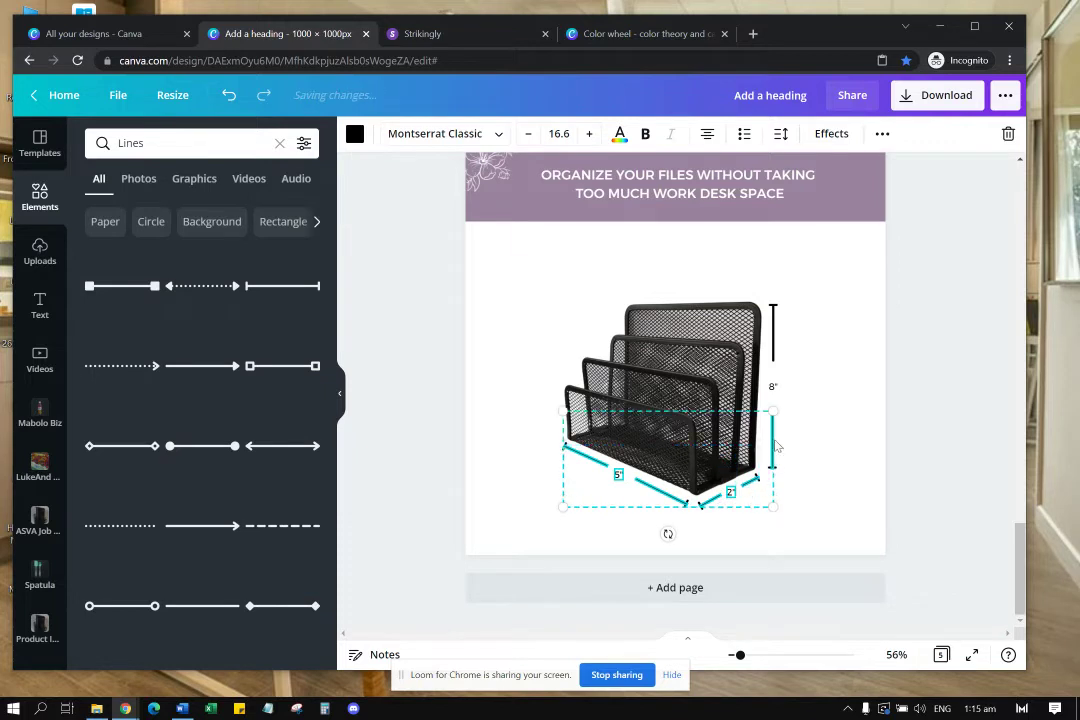
left_click(772, 440, "shift")
left_click(772, 388, "shift")
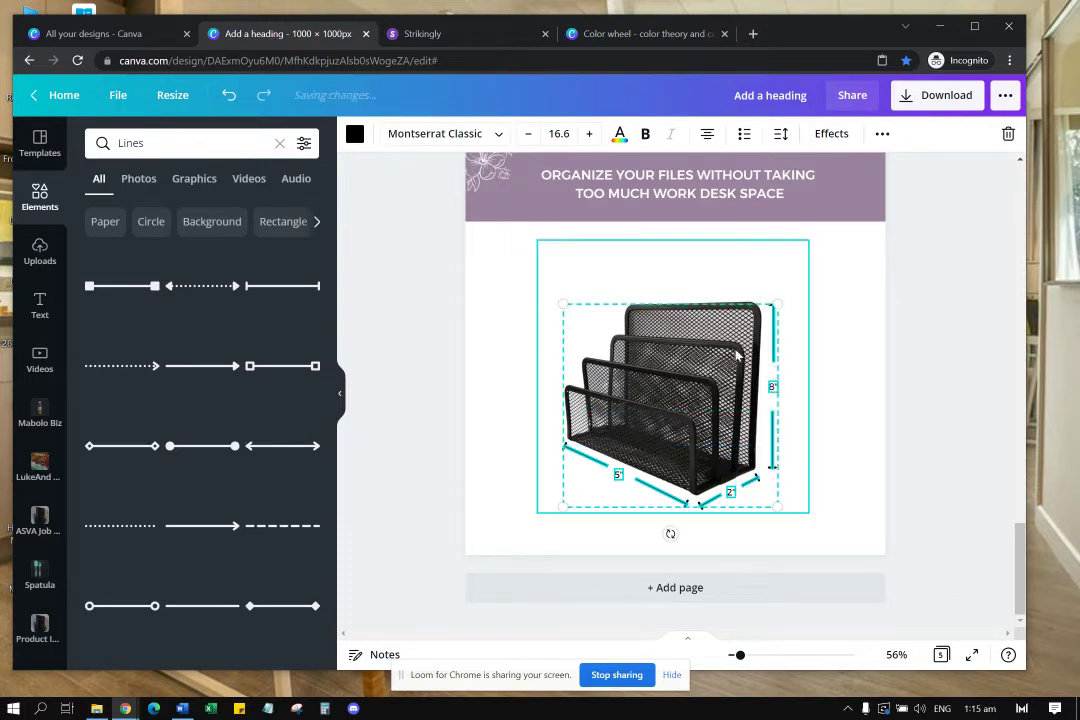
left_click(645, 133)
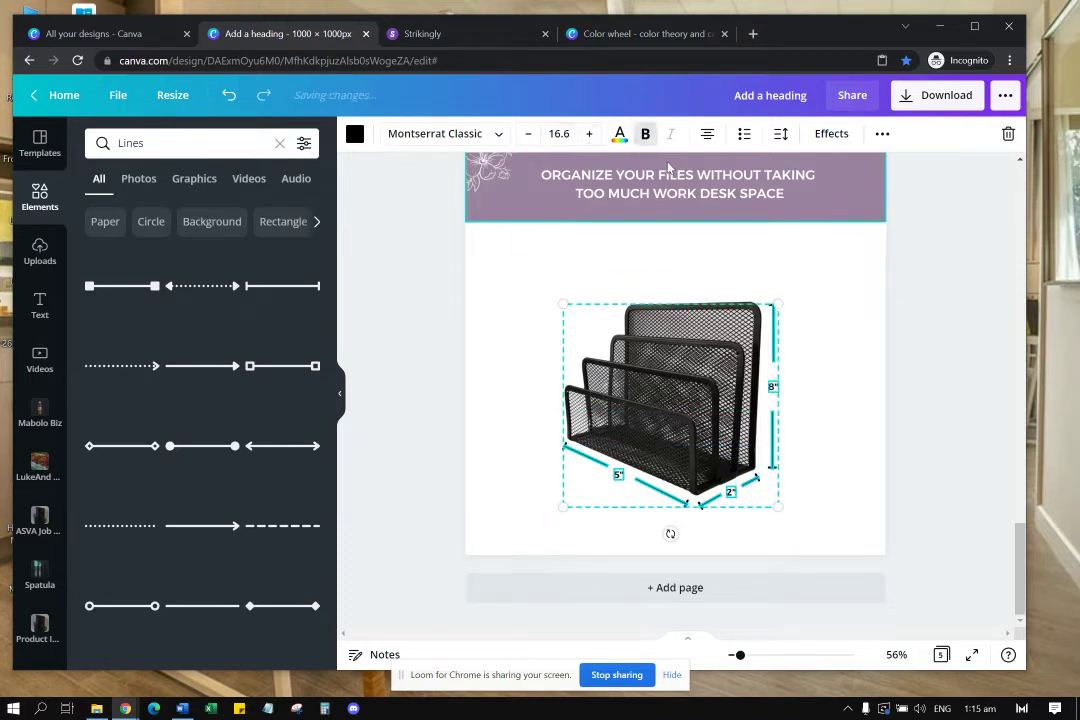
left_click(528, 134)
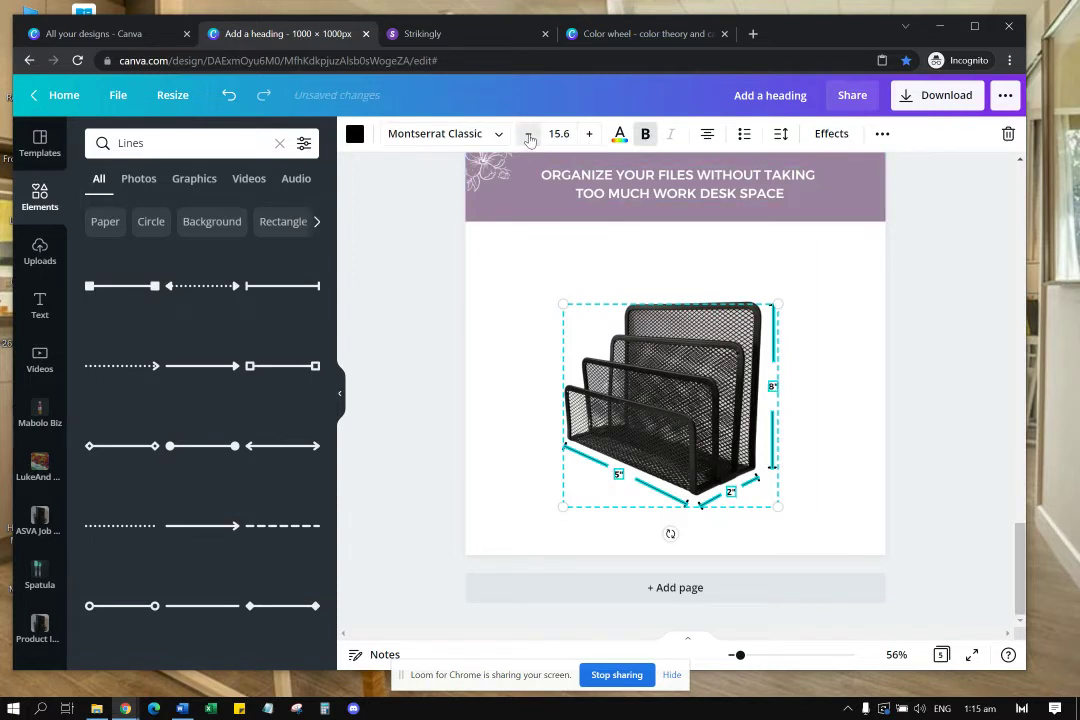
left_click(834, 393)
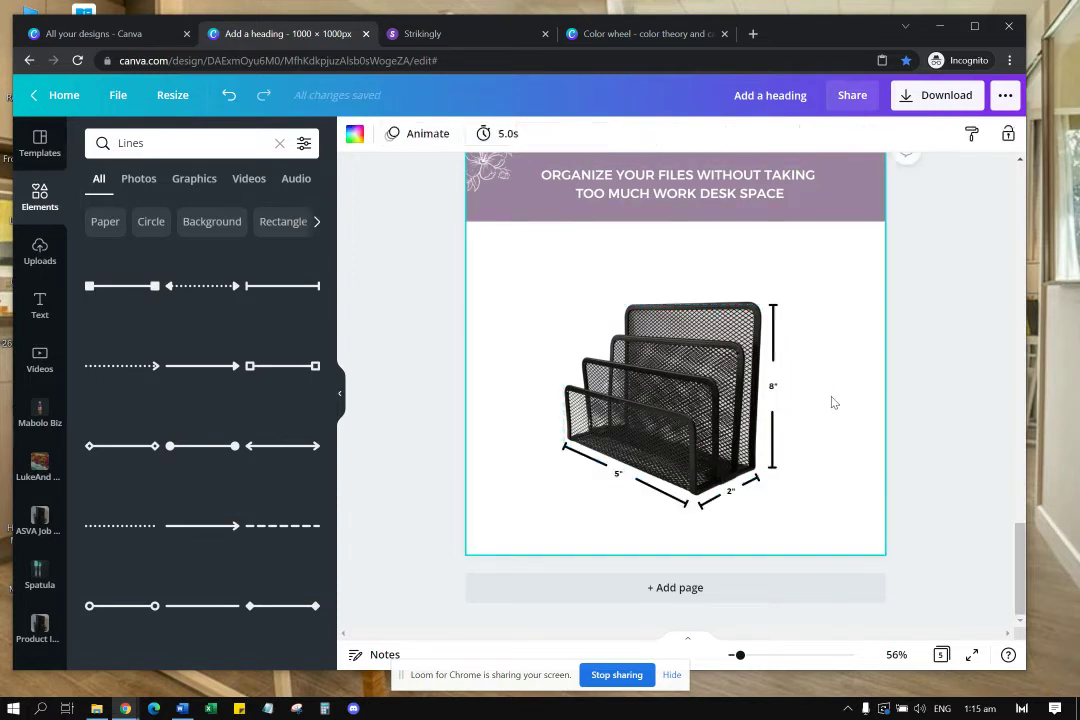
Step: Select all six dimension lines around the organizer and set their line weight to 2
left_click(667, 500)
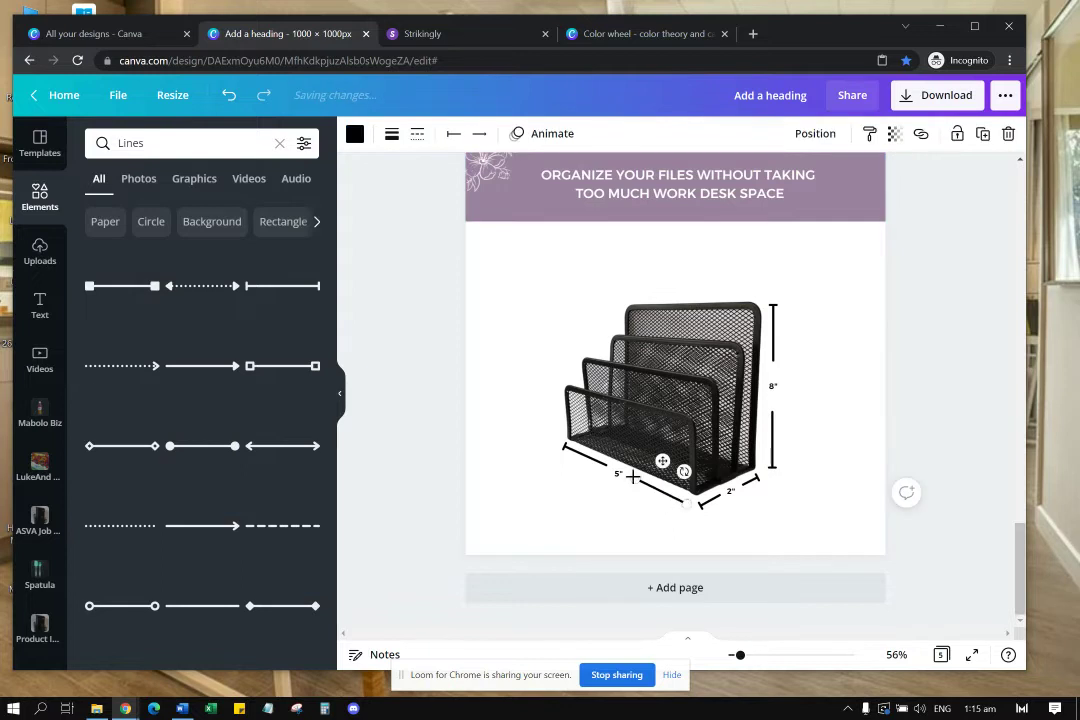
left_click(591, 460)
left_click(660, 499, "shift")
left_click(713, 502, "shift")
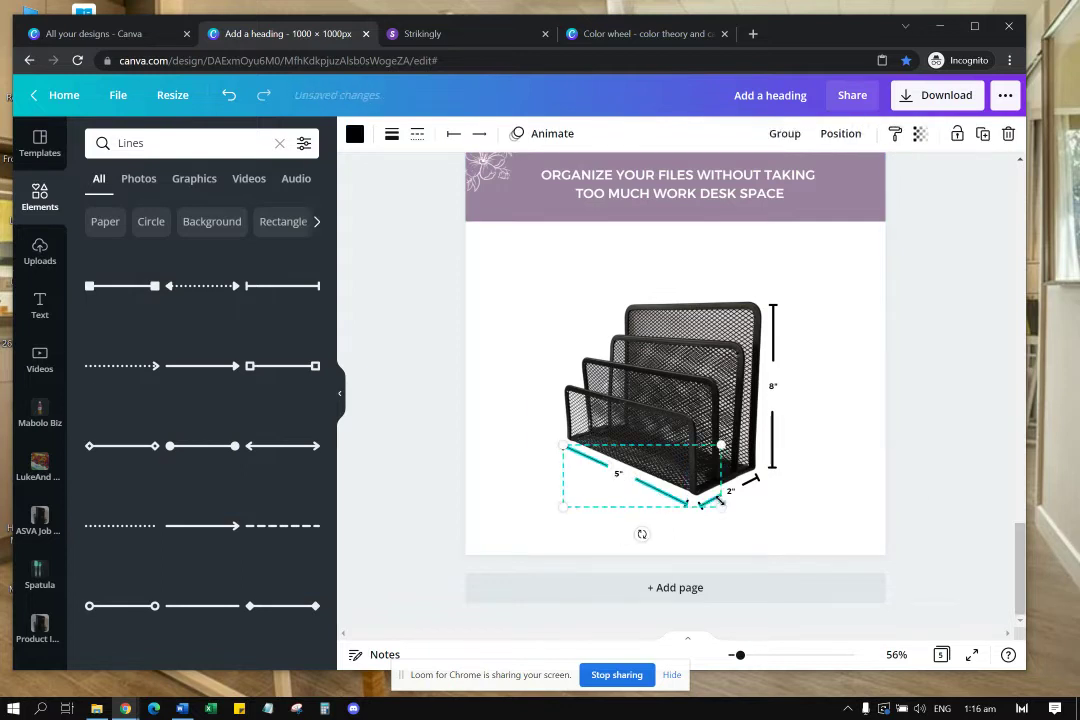
left_click(758, 484, "shift")
left_click(775, 463, "shift")
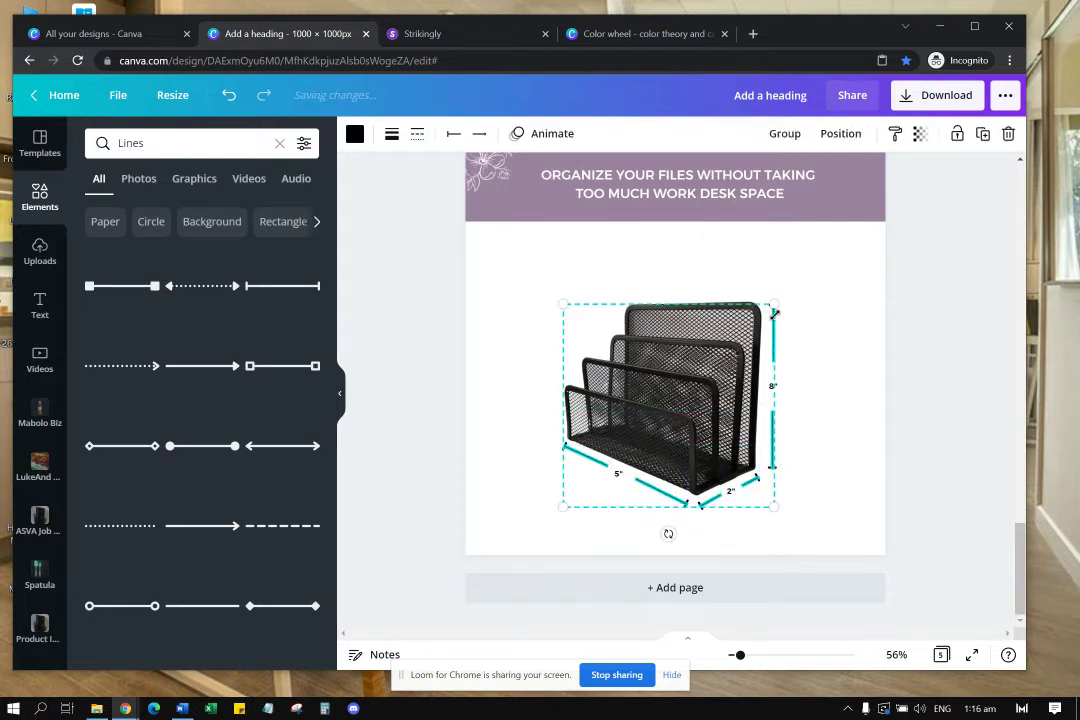
left_click(390, 135)
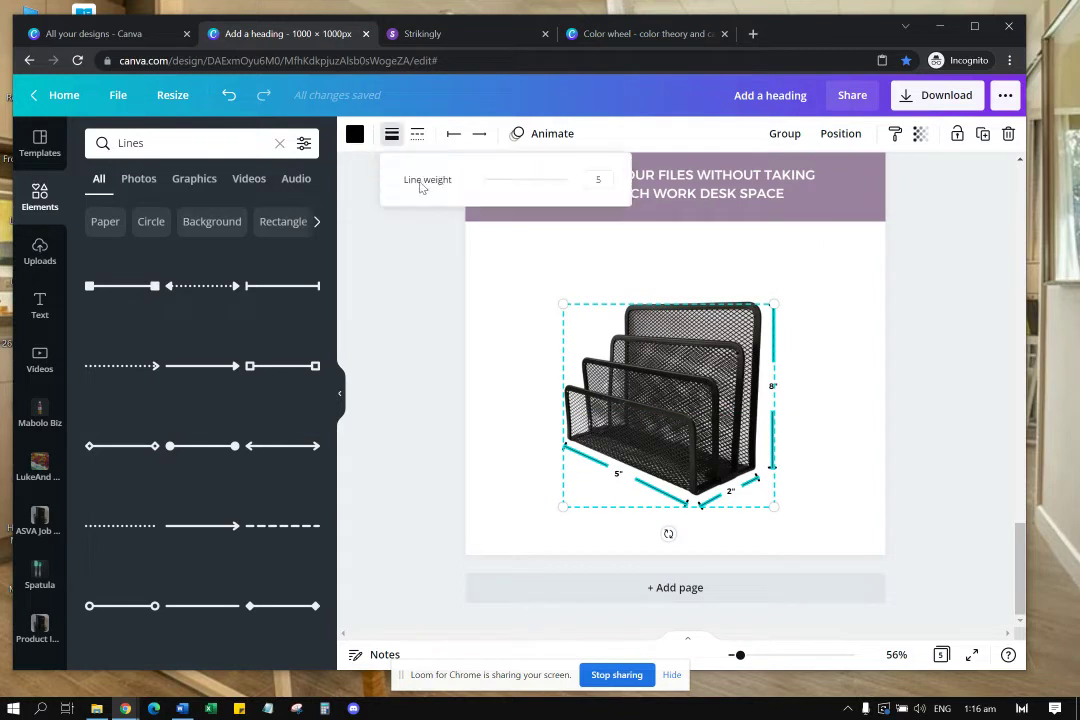
left_click(474, 182)
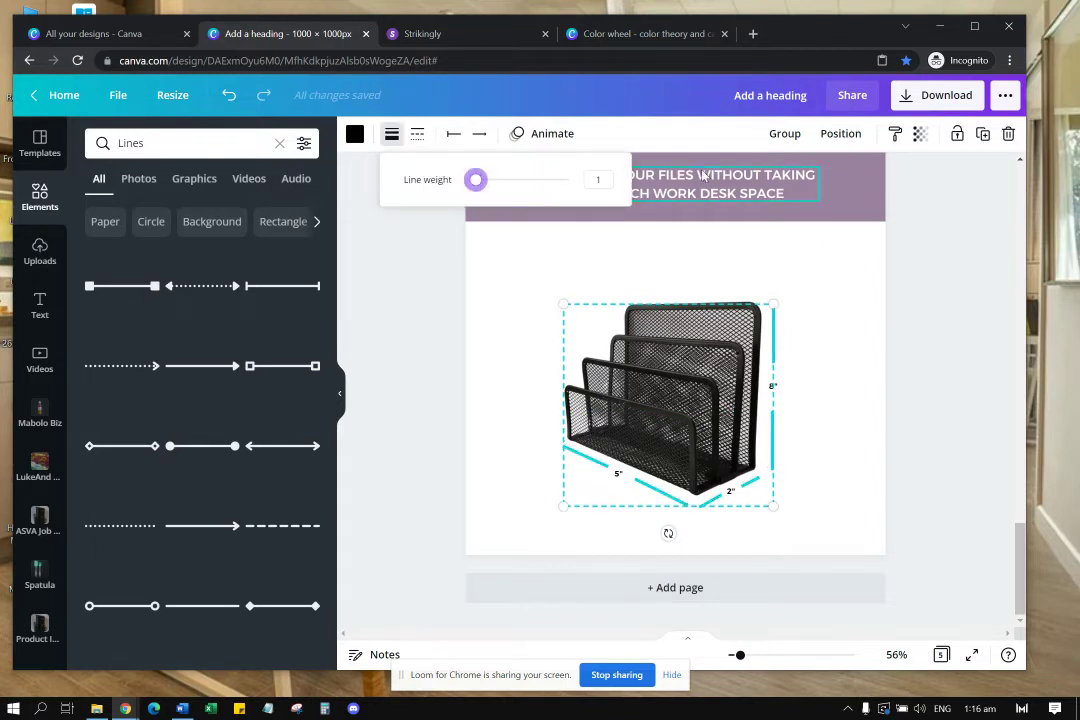
left_click(603, 181)
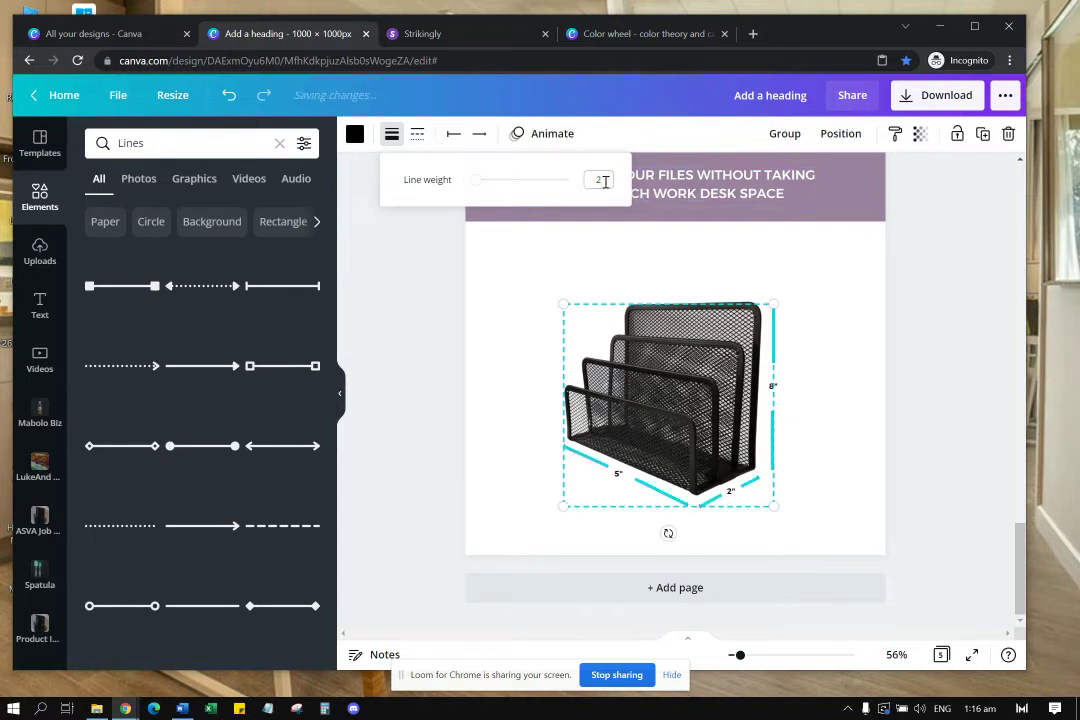
left_click(847, 395)
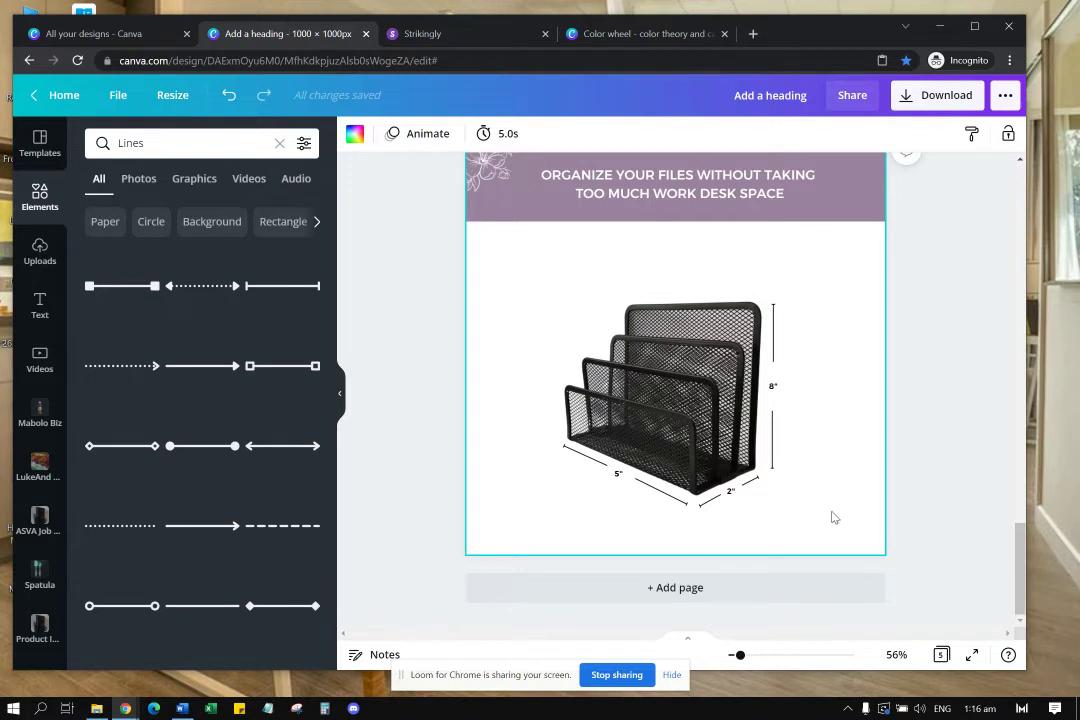
Step: Group the organizer with its dimension lines and labels, scale the group down slightly, and centre it horizontally on the page
left_click_drag(835, 520, 516, 233)
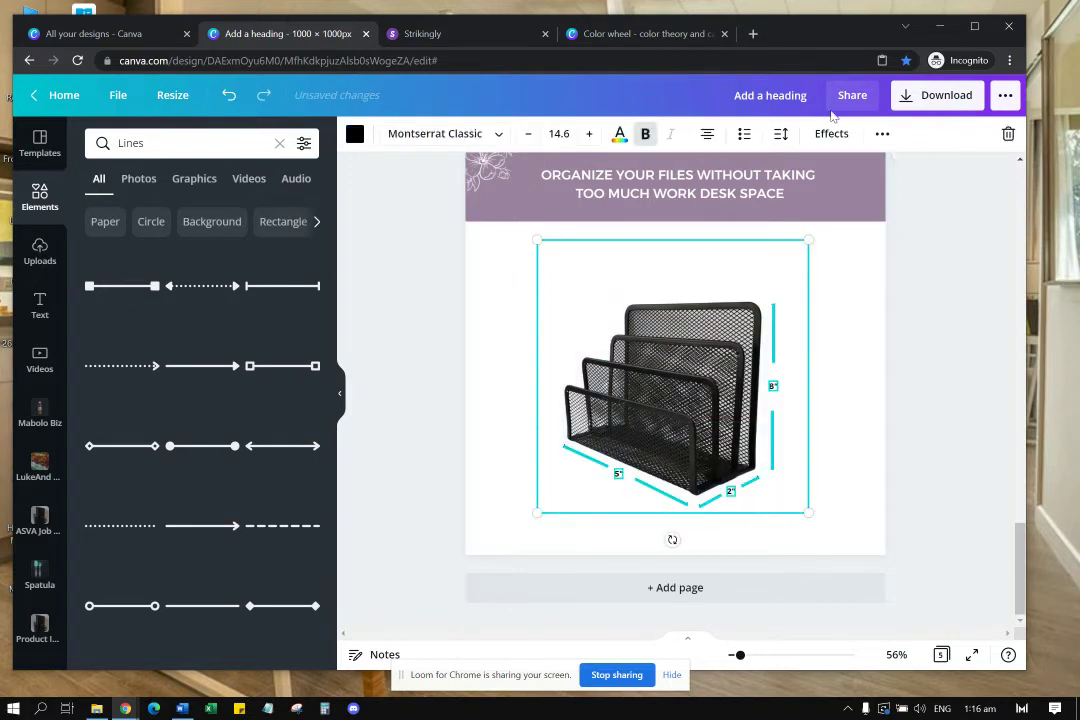
left_click(881, 133)
left_click(680, 169)
left_click_drag(808, 241, 782, 268)
mouse_move(762, 333)
left_mouse_down()
mouse_move(742, 332)
mouse_move(767, 328)
left_mouse_up()
left_click_drag(782, 270, 768, 323)
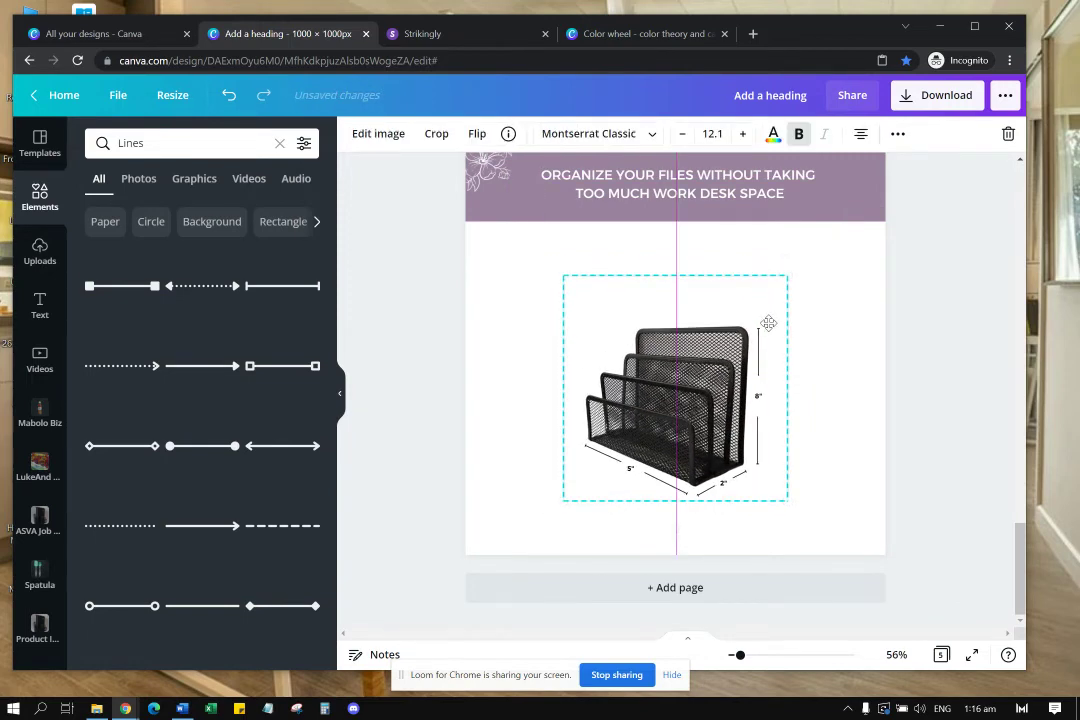
left_click(829, 330)
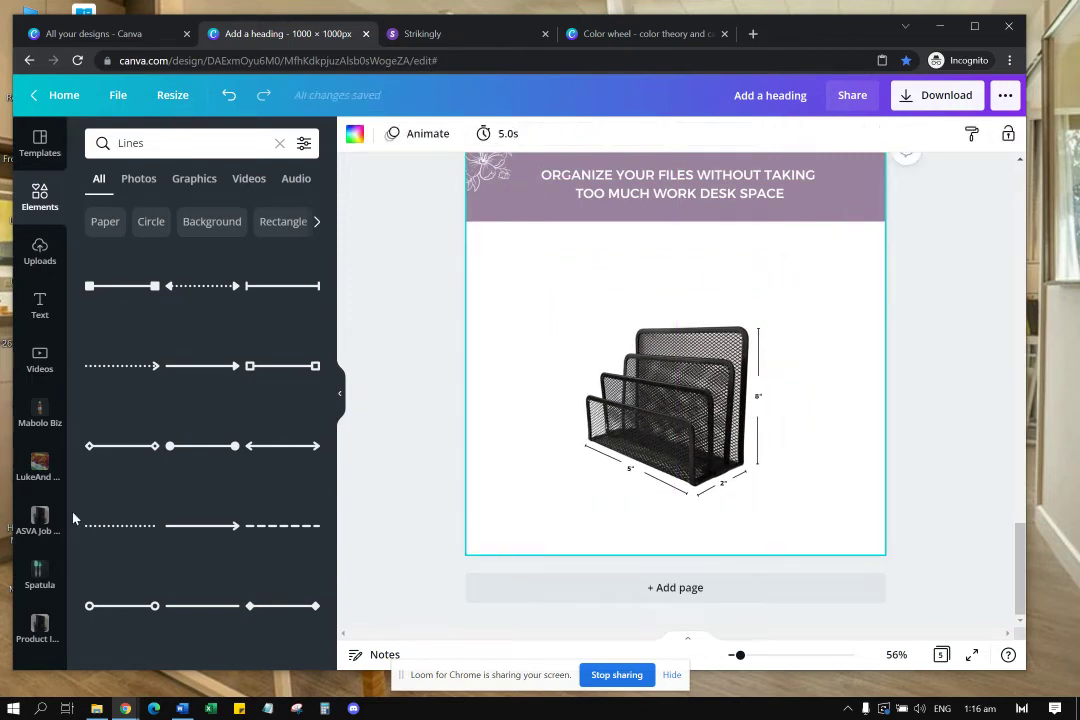
Step: Look through the Product Image Creation Demo folder and search the templates for "table top"
left_click(39, 625)
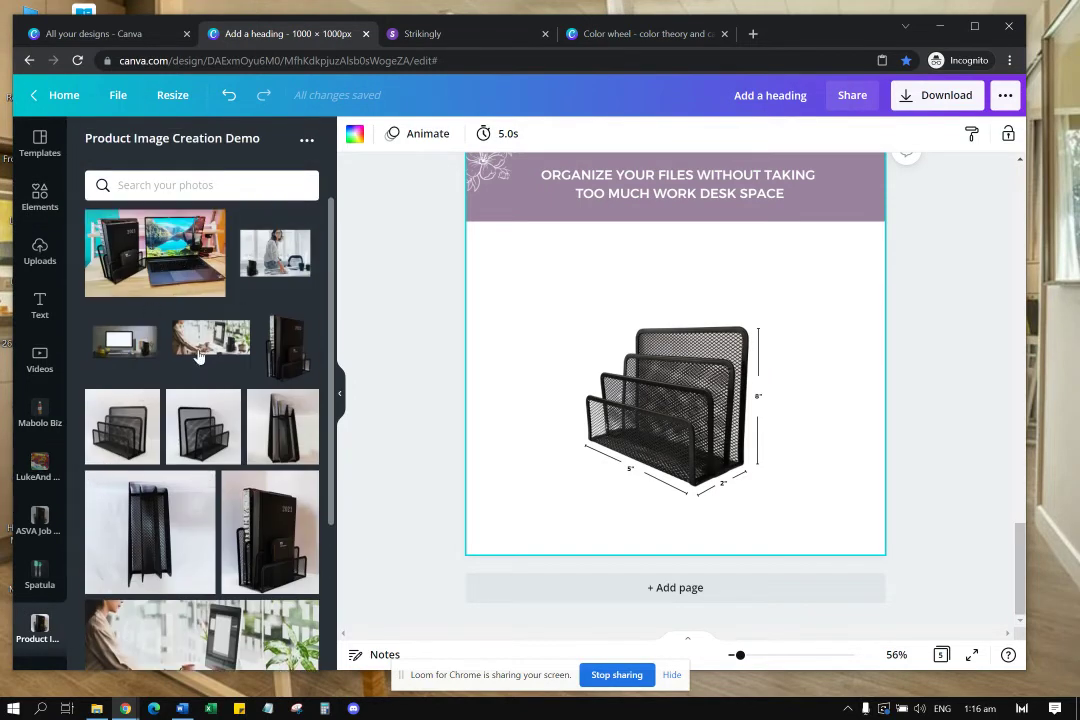
scroll(202, 354, "down", 3)
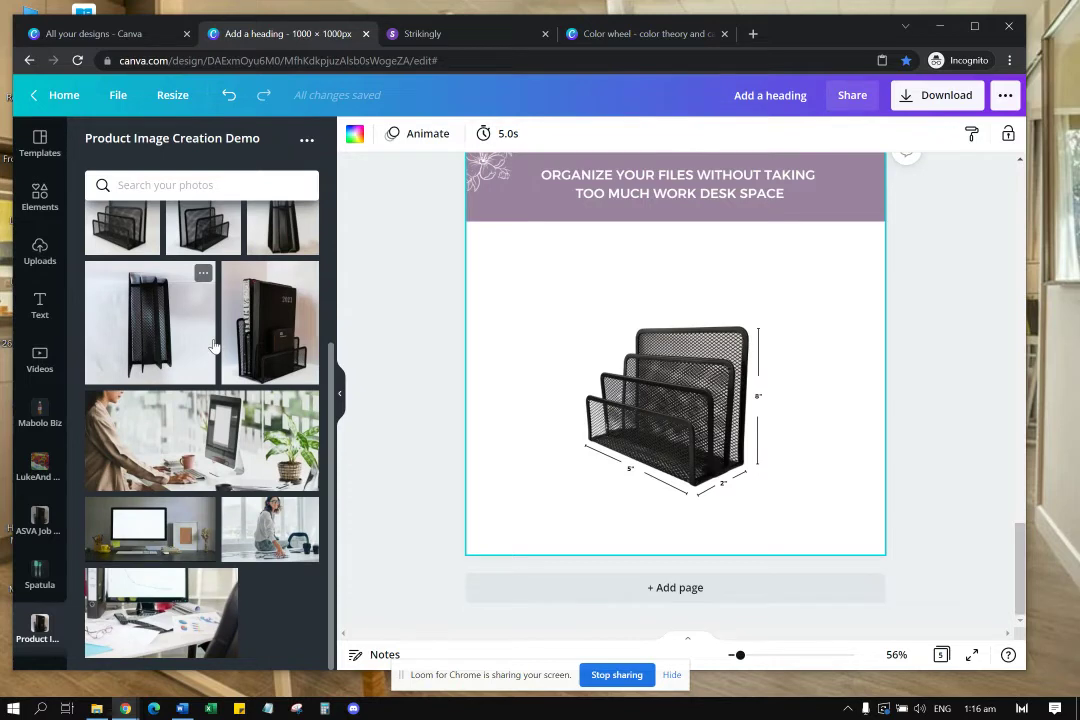
scroll(198, 402, "up", 2)
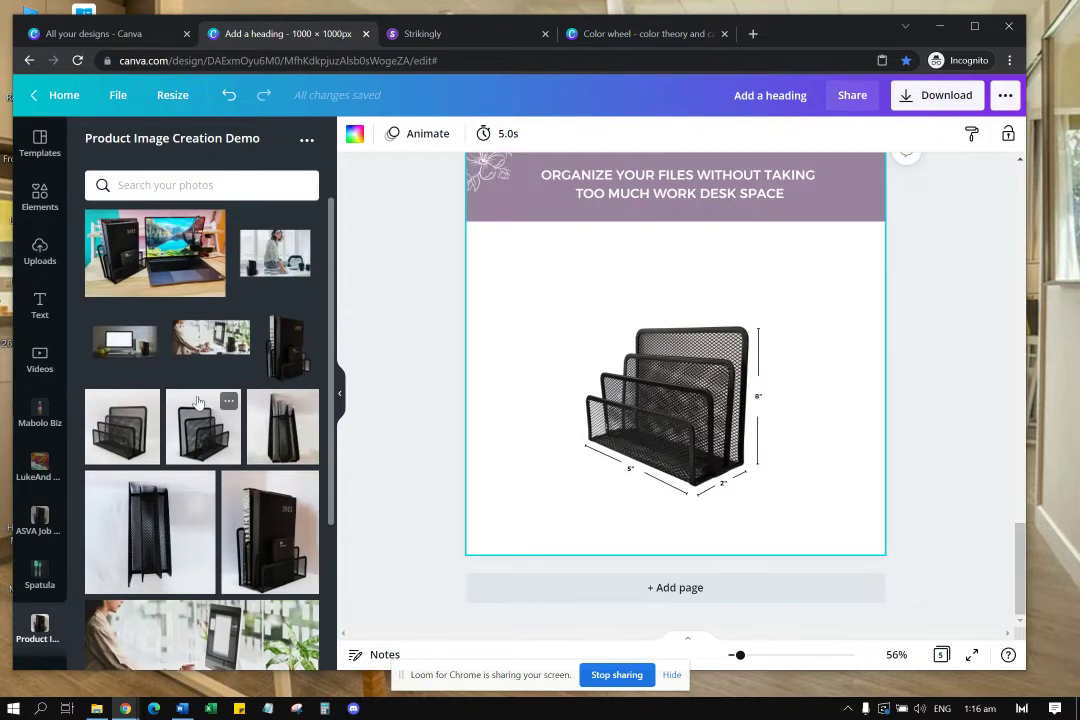
left_click(40, 143)
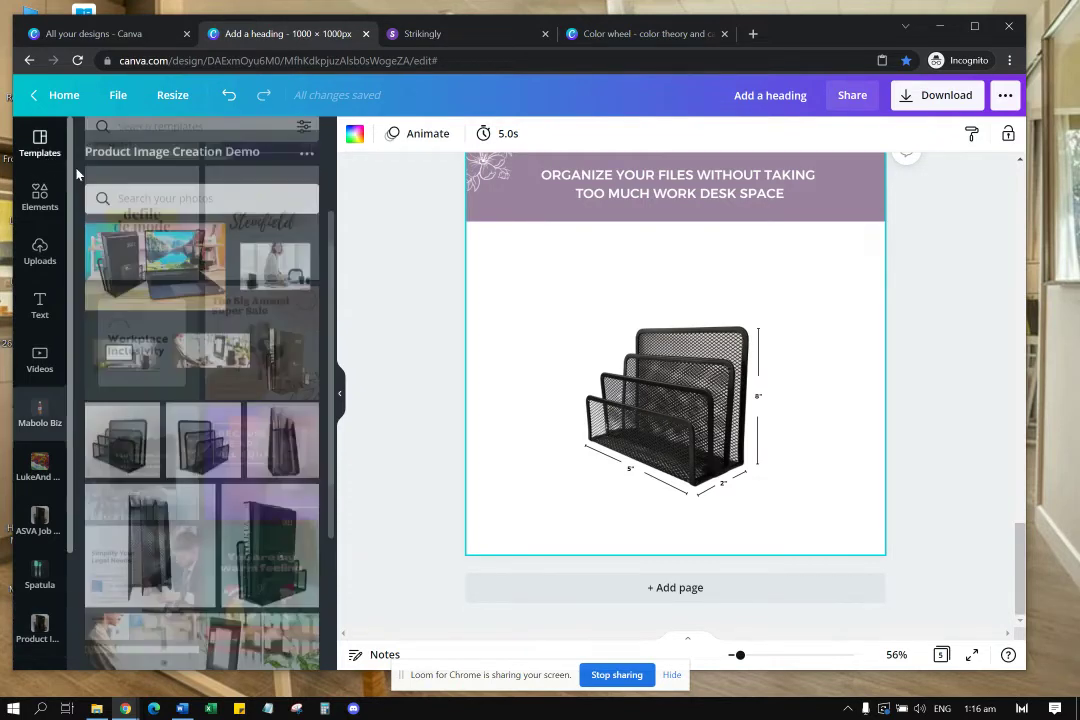
left_click(207, 147)
type("t")
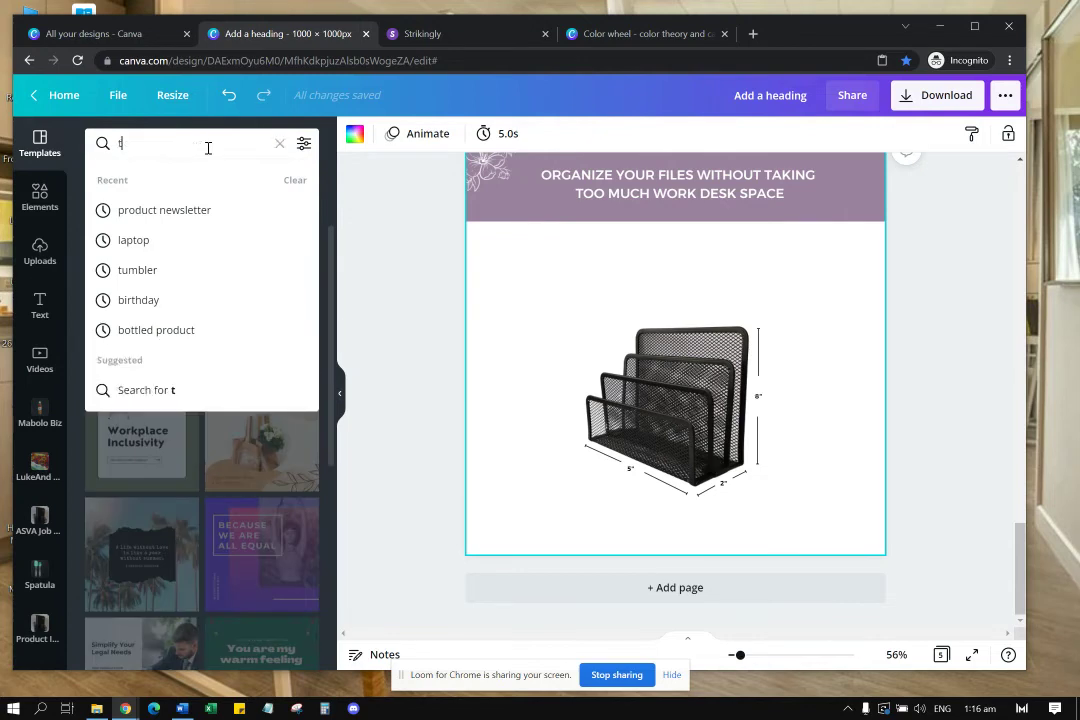
type("able top")
key("Return")
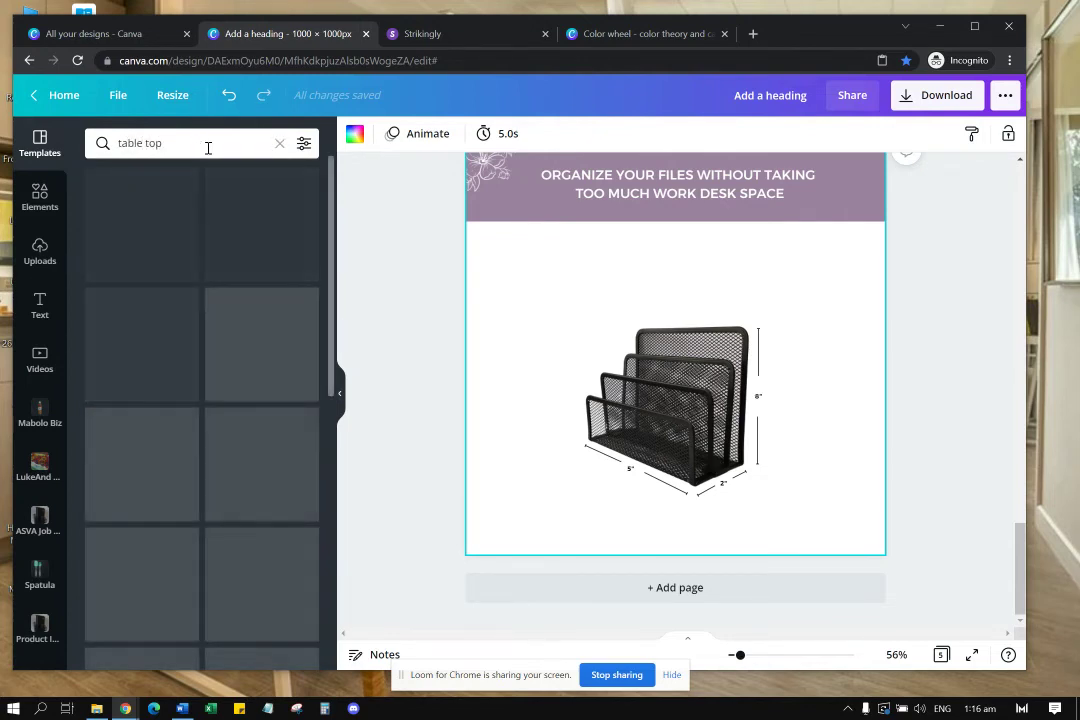
Step: Search the element photos for "table top" and add the white kitchen photo with the wooden tabletop to page 5
left_click(40, 197)
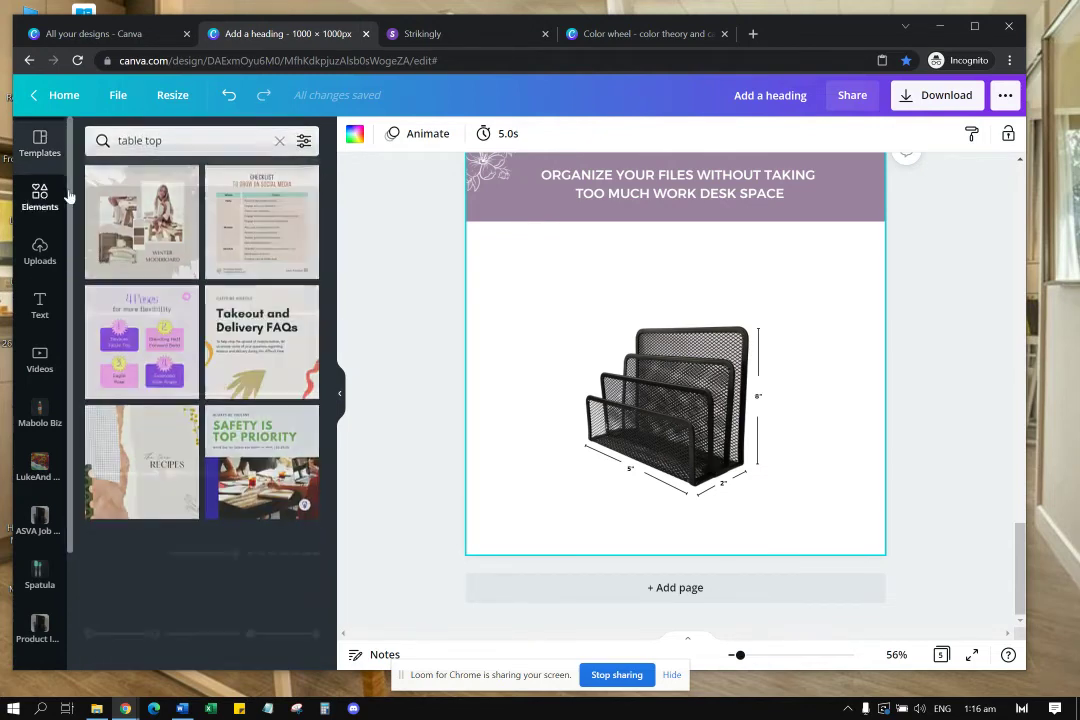
left_click(133, 143)
type("table top")
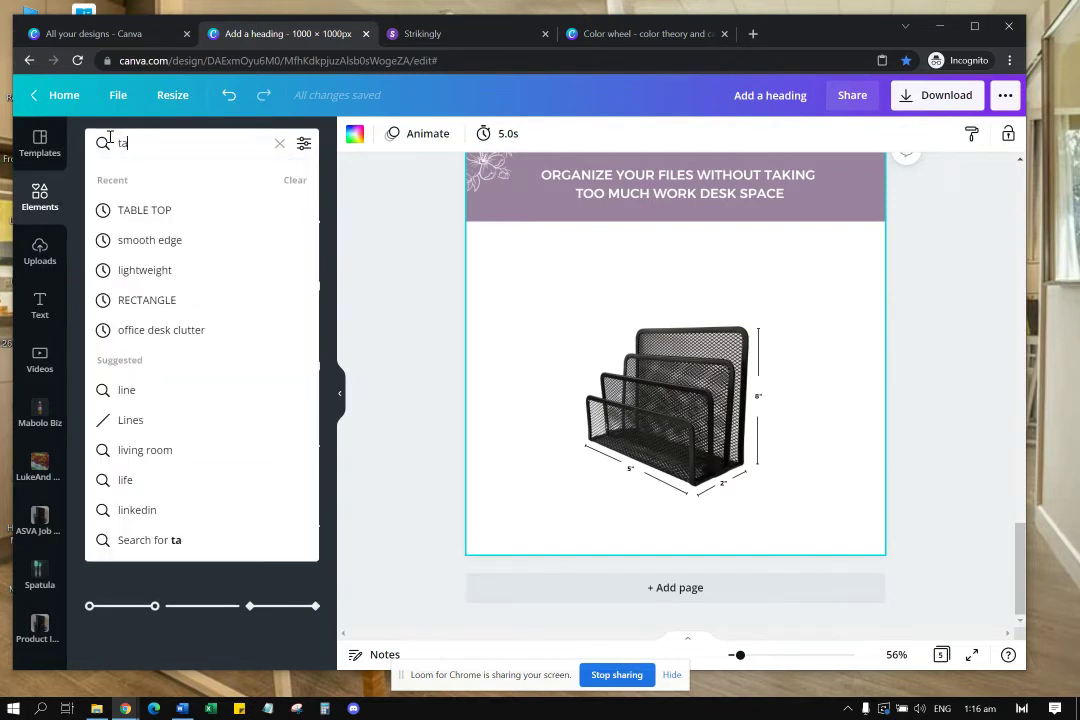
key("Return")
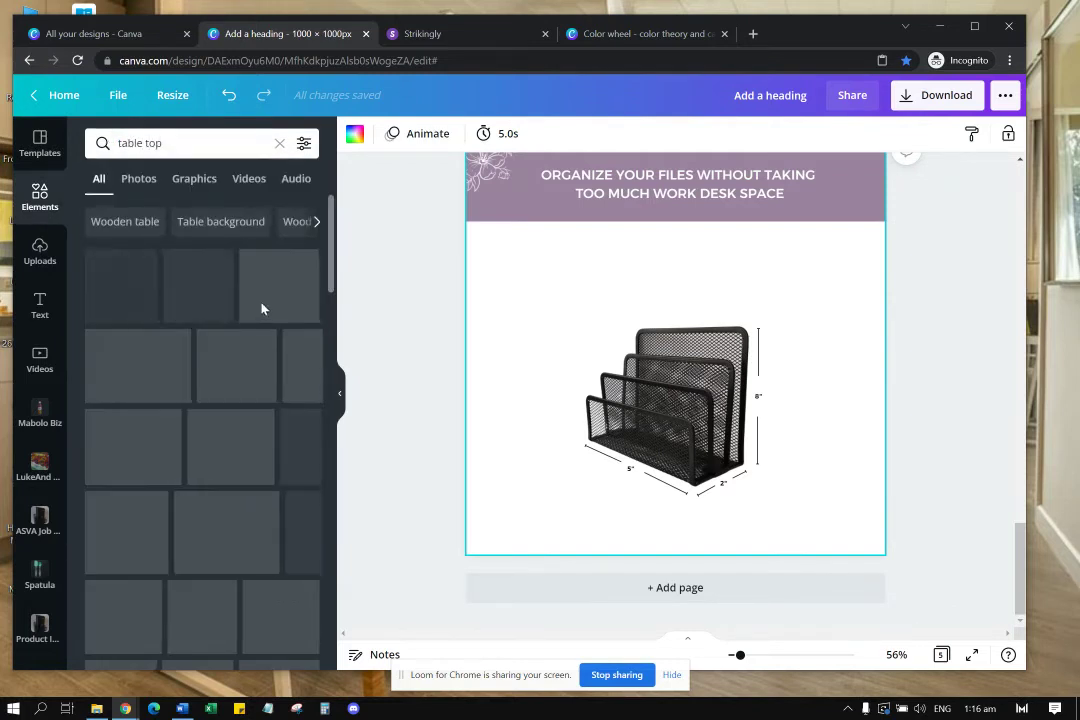
left_click(139, 180)
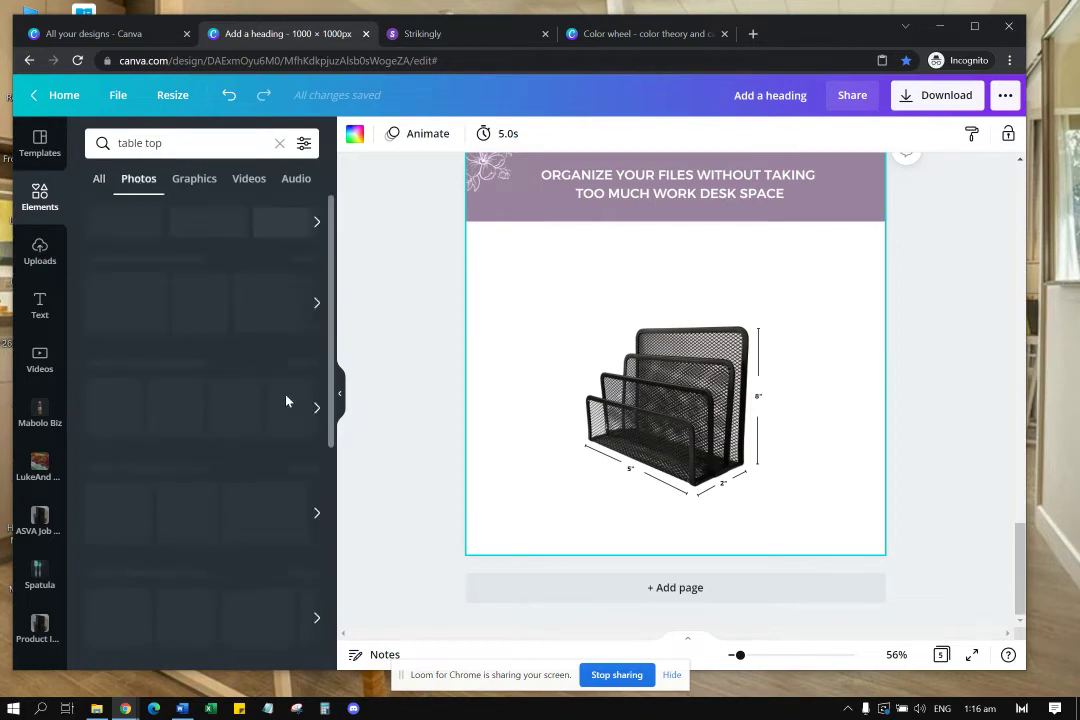
scroll(235, 405, "down", 5)
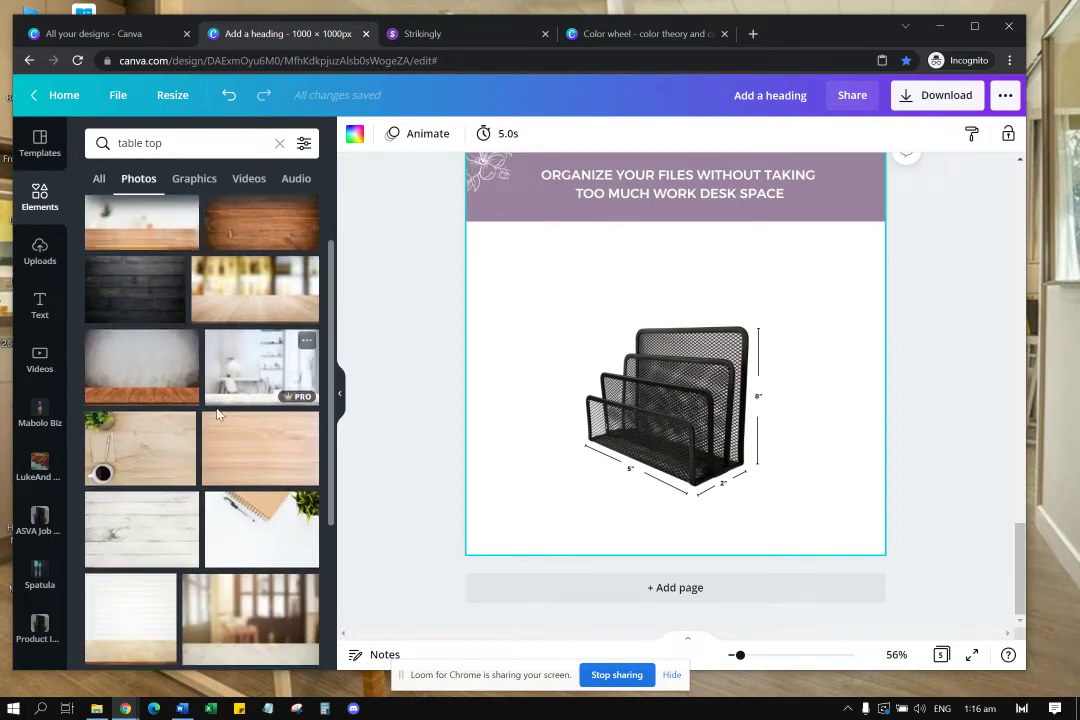
scroll(226, 425, "down", 2)
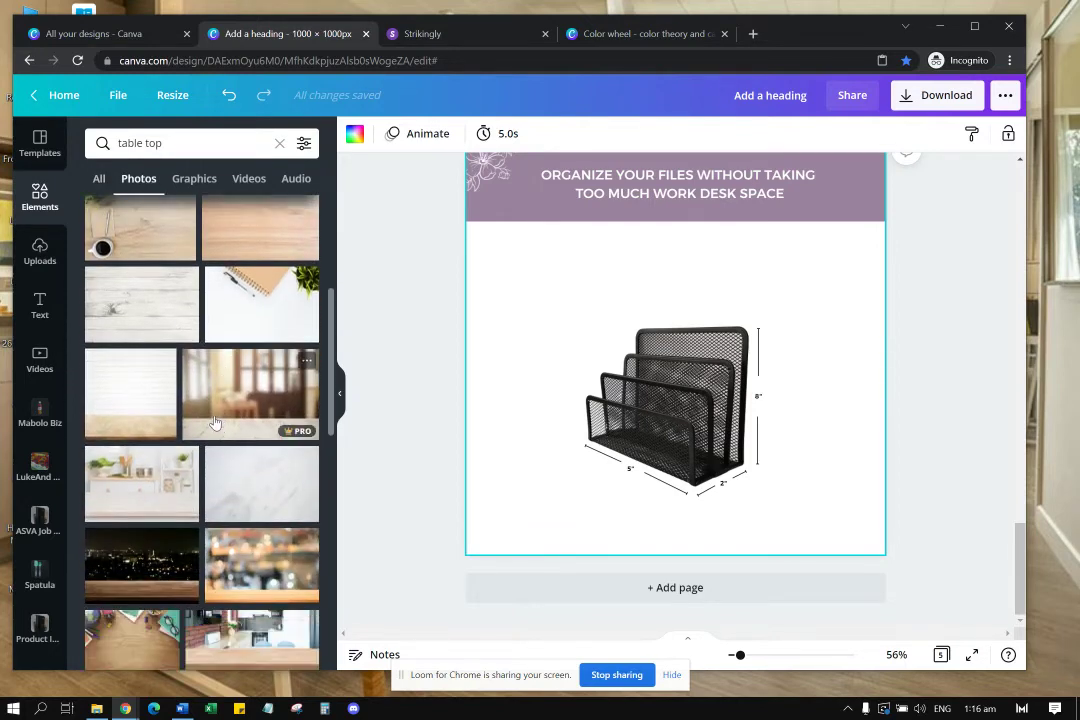
left_click(145, 478)
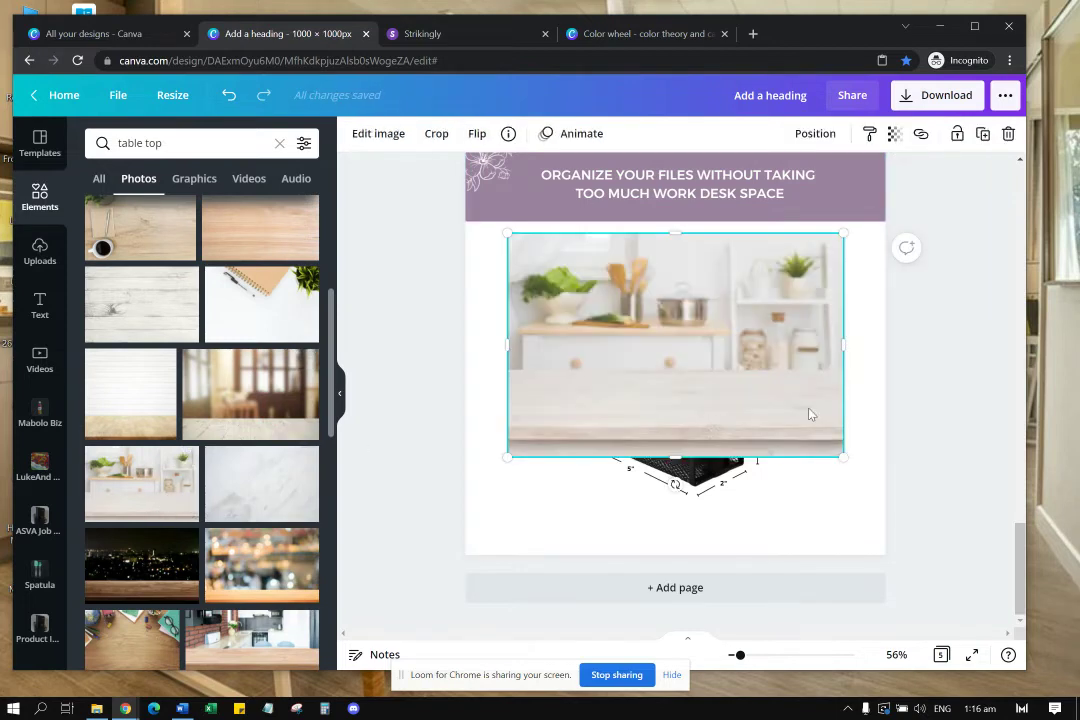
Step: Enlarge the kitchen photo to fill the area below the banner, send it backward, and lower the organizer group onto the tabletop
left_click_drag(843, 457, 787, 444)
right_click(787, 445)
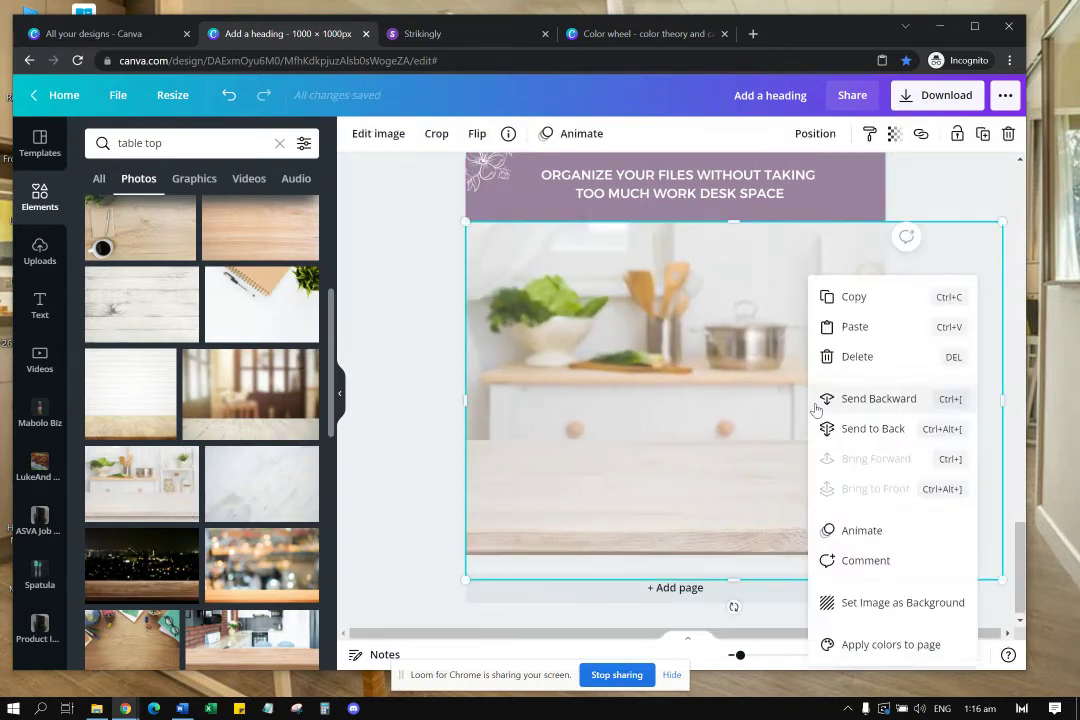
left_click(858, 398)
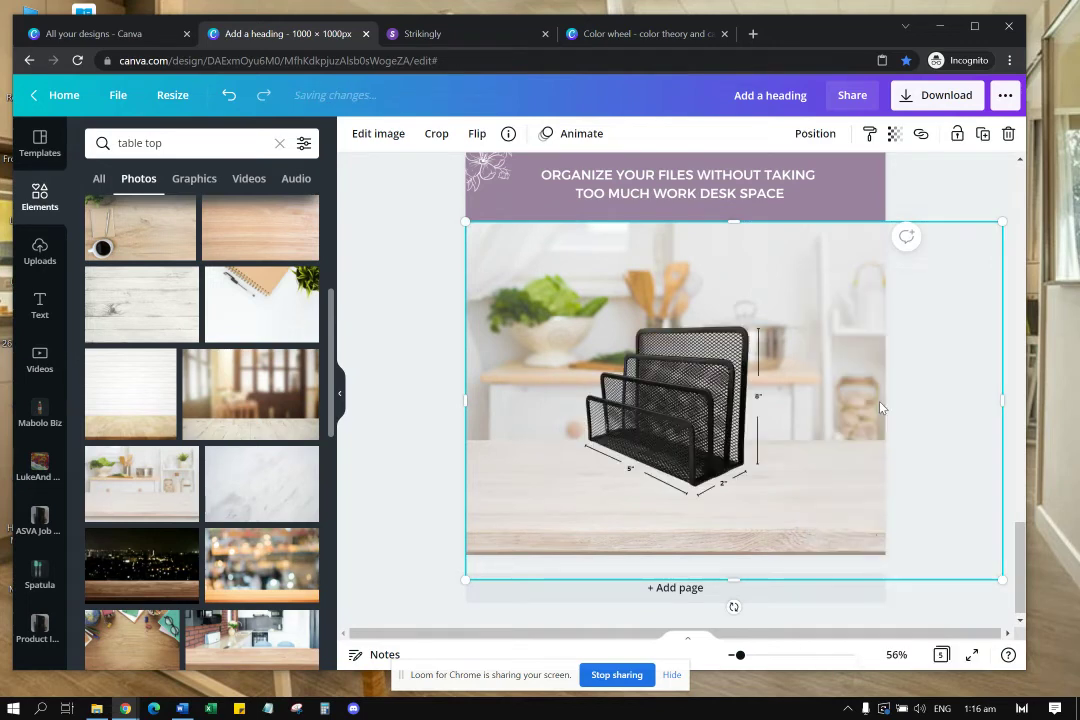
left_click_drag(689, 427, 688, 441)
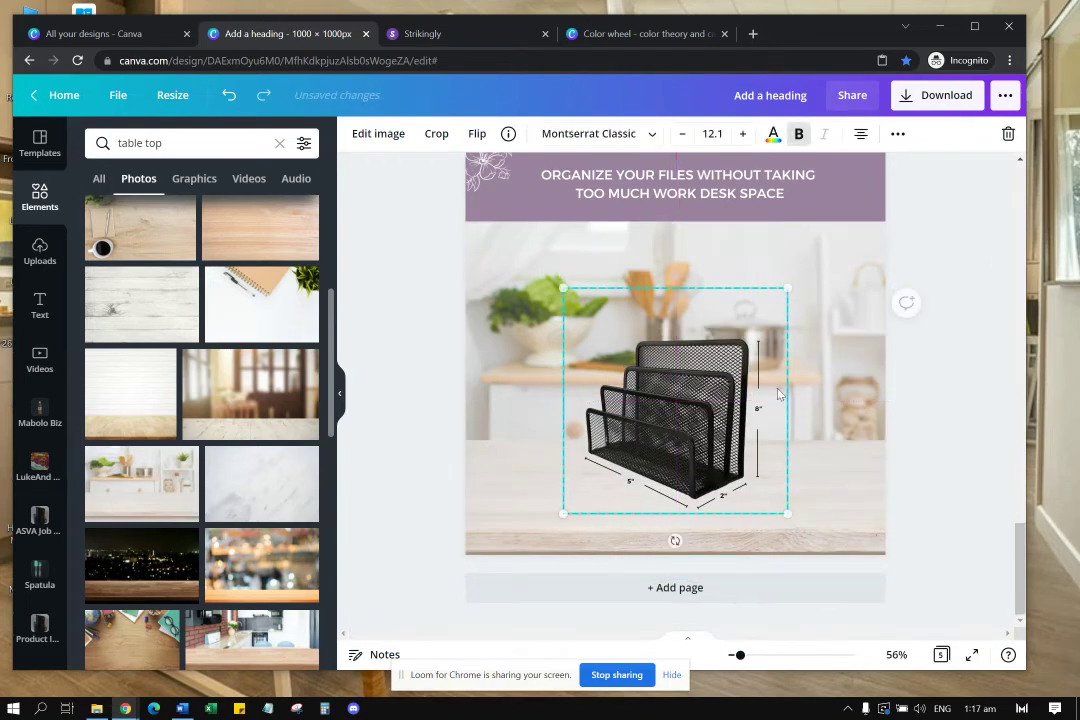
Step: Reduce the kitchen photo's opacity so it forms a faded background
right_click(848, 354)
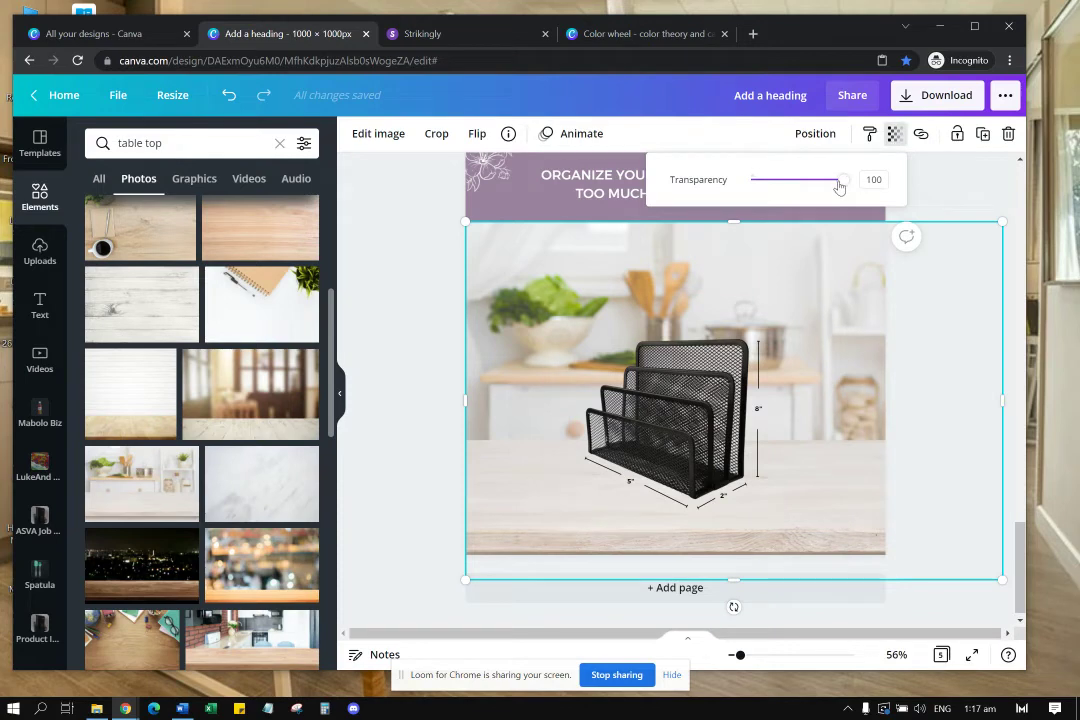
left_click_drag(840, 187, 796, 186)
left_click(938, 322)
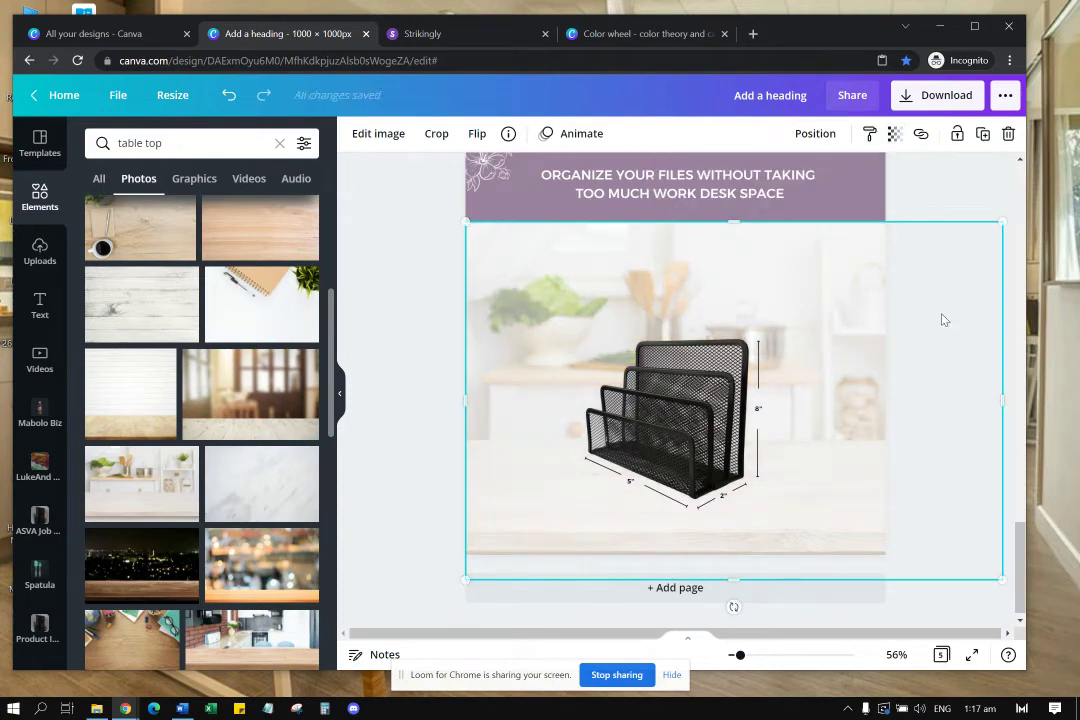
left_click(947, 205)
Step: Enlarge the organizer group to fill most of the area below the banner and reposition it on the tabletop
left_click(778, 292)
left_click_drag(786, 287, 833, 254)
left_click_drag(791, 341, 771, 354)
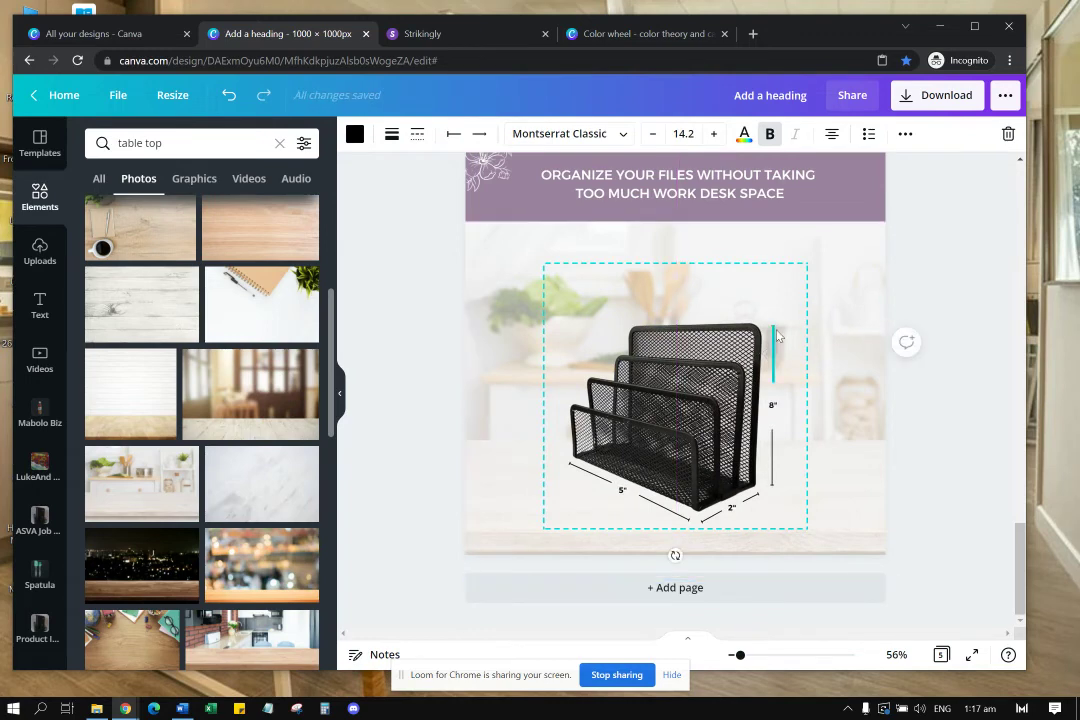
left_click_drag(802, 265, 843, 230)
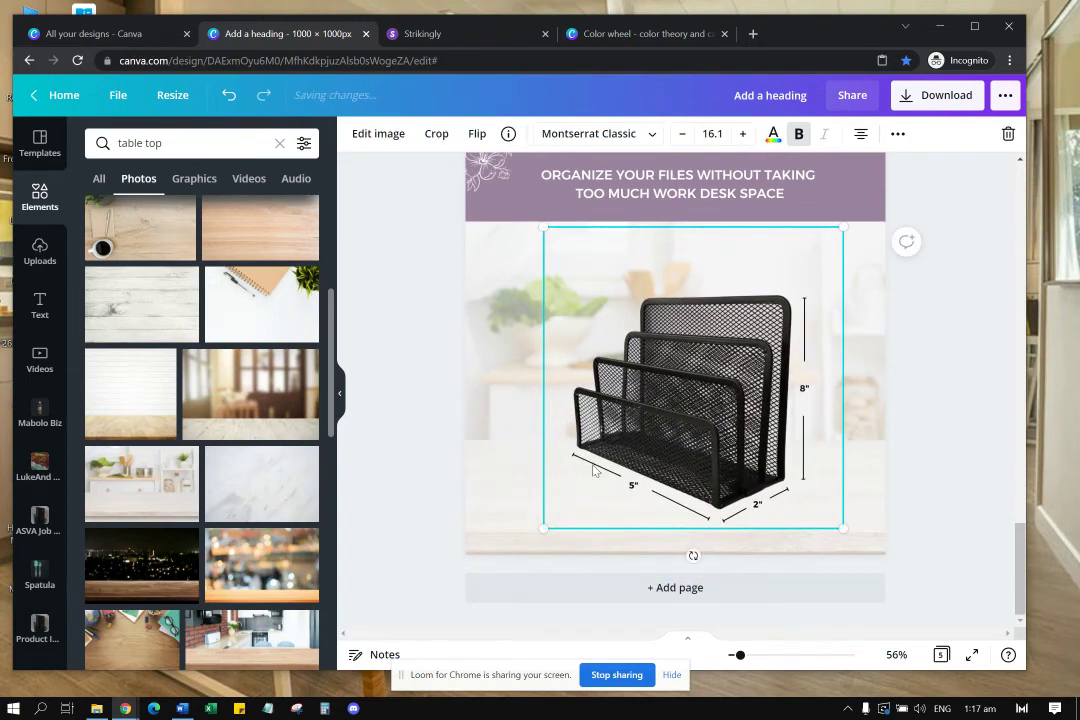
left_click(508, 477)
left_click_drag(757, 457, 751, 467)
left_click(930, 354)
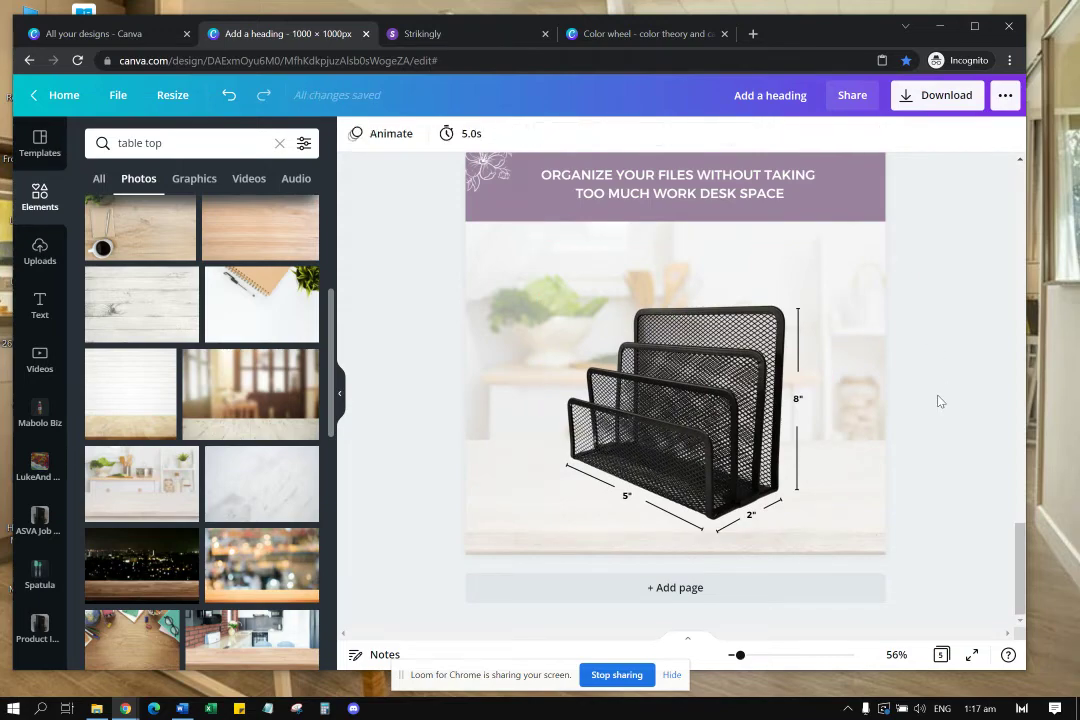
Step: Move the organizer group up slightly and shift the kitchen photo up so it overlaps the banner's lower edge
scroll(936, 400, "up", 2)
scroll(940, 401, "down", 2)
left_click_drag(722, 421, 709, 385)
left_click_drag(843, 540, 839, 519)
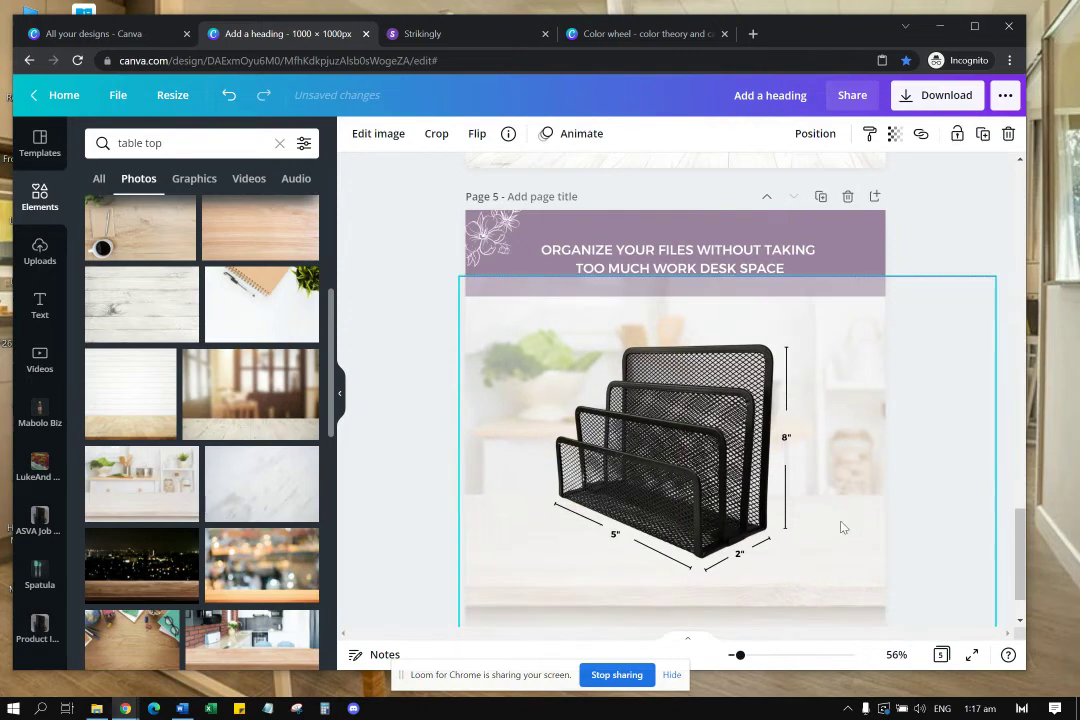
left_click(967, 258)
scroll(894, 265, "down", 1)
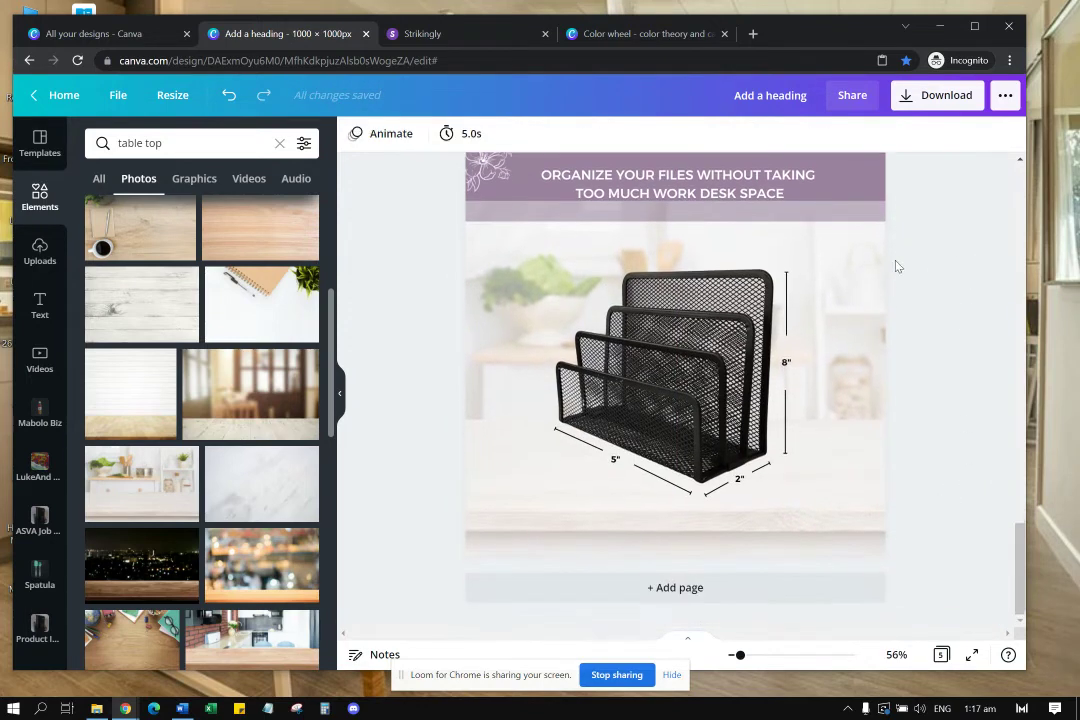
Step: Send the kitchen photo one layer backward from its overlap with the banner
left_click(841, 258)
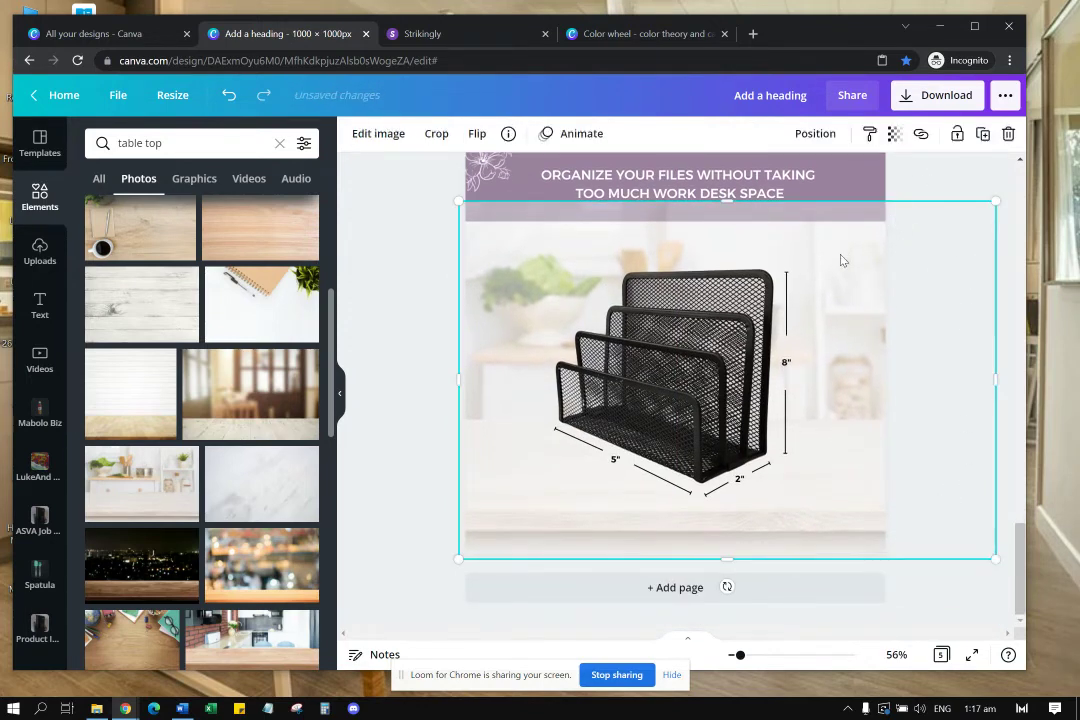
right_click(841, 258)
left_click(917, 381)
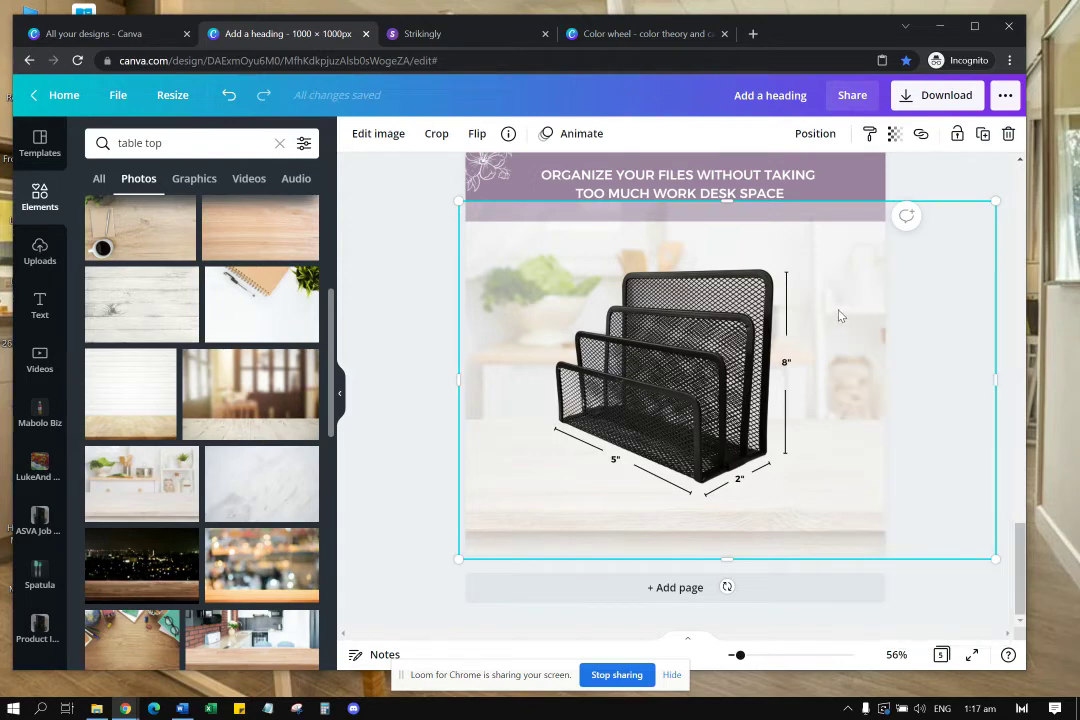
Step: Send the kitchen photo on page 5 another layer backward and deselect it
right_click(841, 316)
left_click(870, 398)
left_click(933, 290)
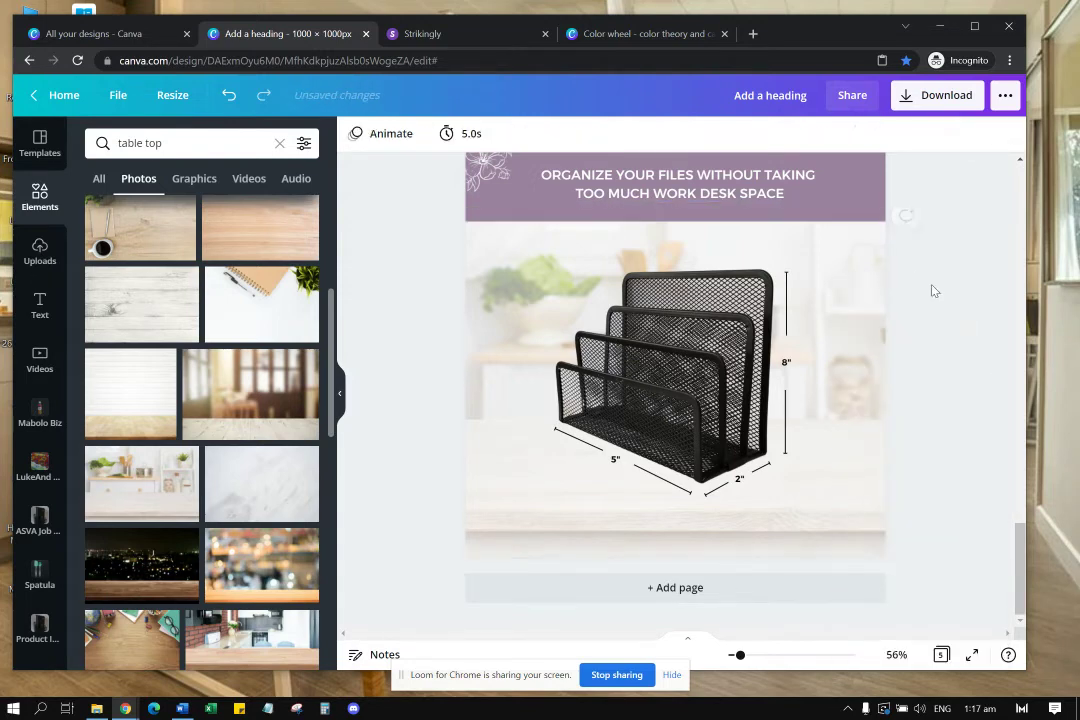
Step: Add a new blank page after page 5
scroll(947, 354, "up", 5)
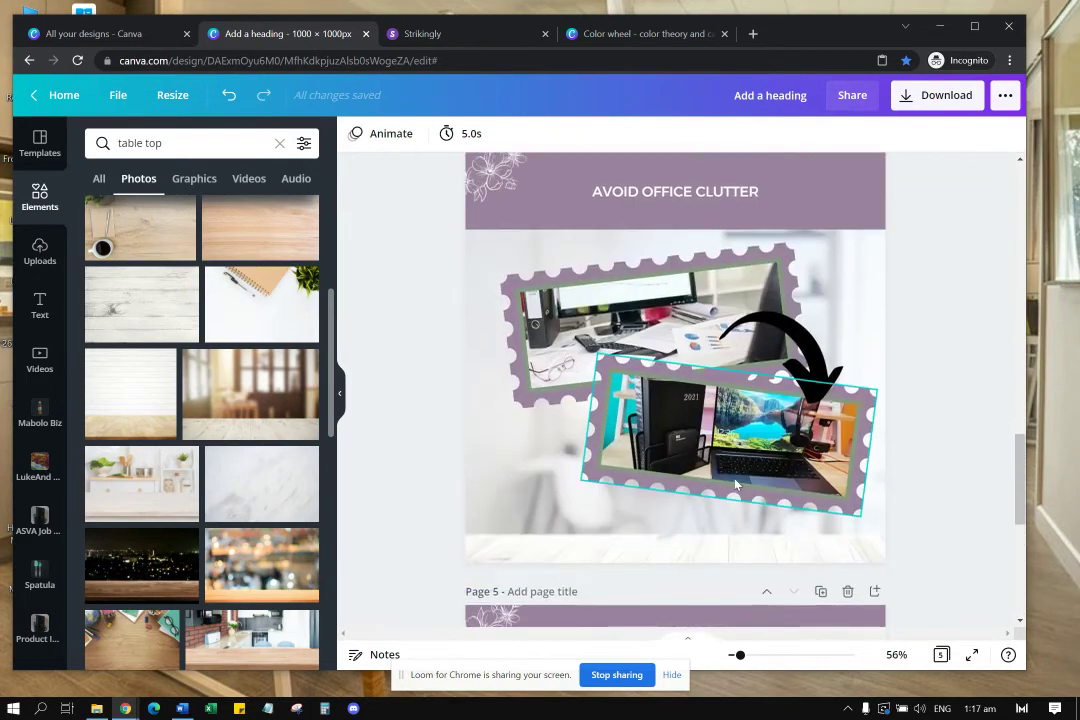
scroll(735, 485, "up", 8)
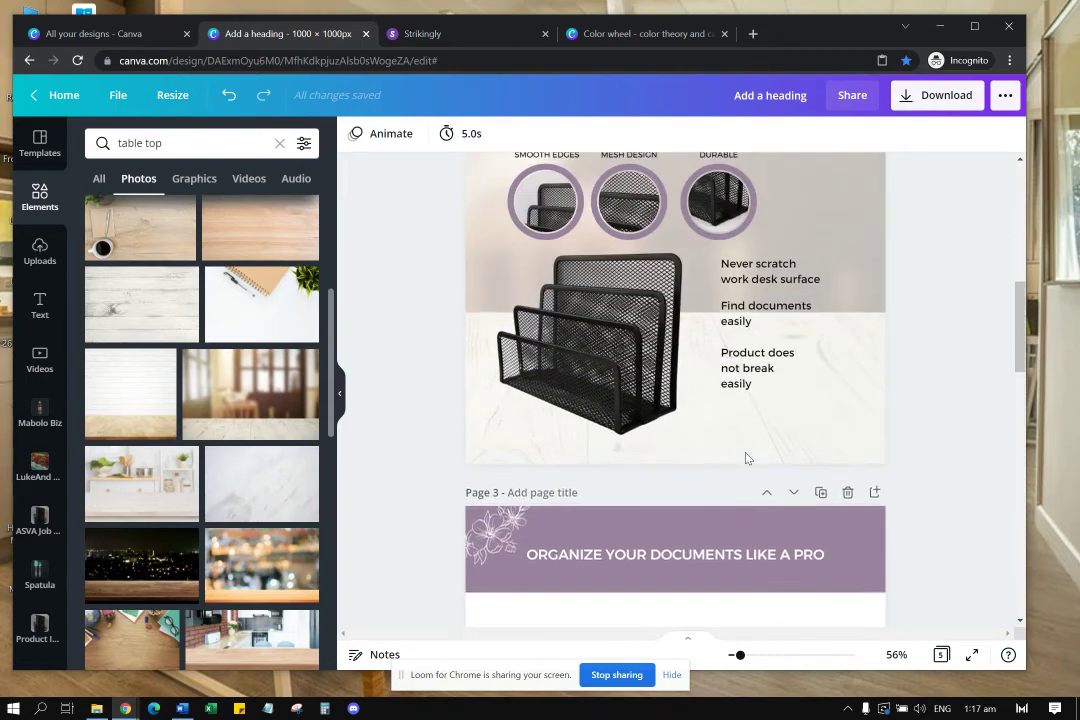
scroll(745, 458, "up", 3)
scroll(726, 358, "down", 8)
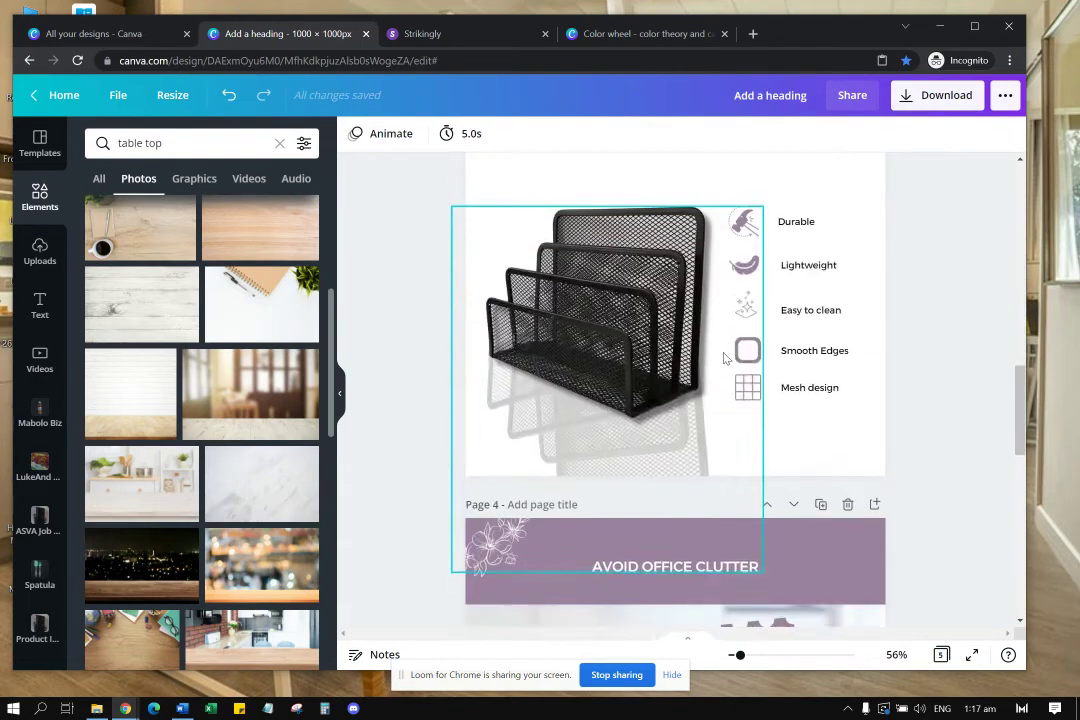
scroll(726, 358, "down", 8)
scroll(793, 427, "up", 1)
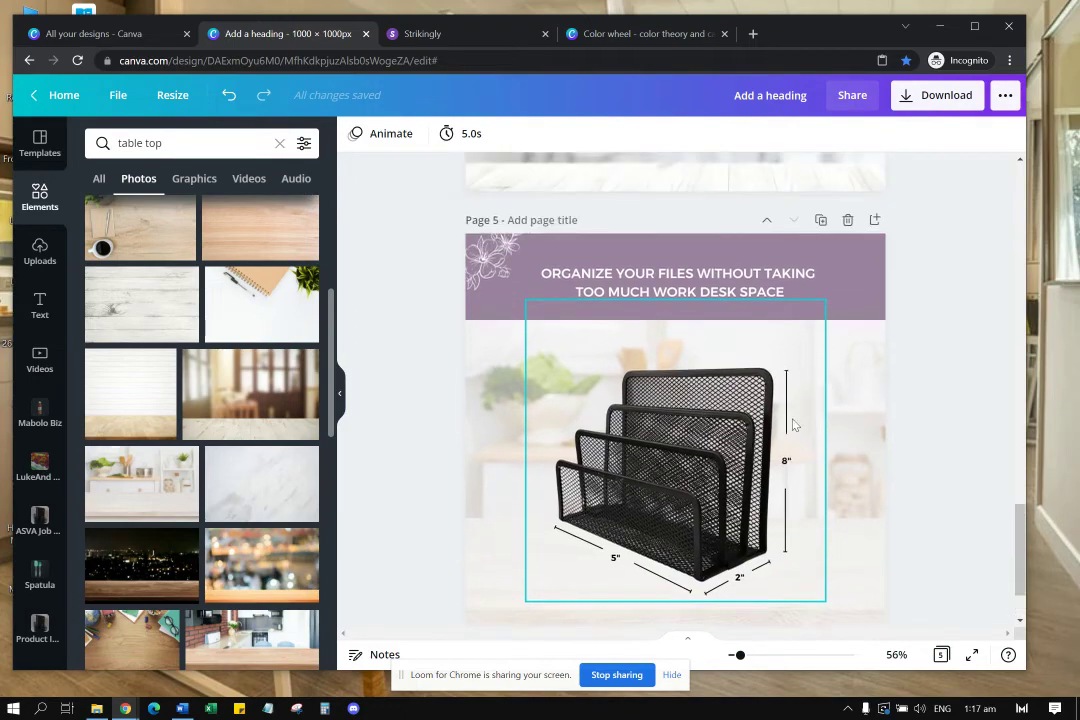
scroll(800, 429, "down", 1)
left_click(766, 597)
Step: Group page 5's purple banner rectangle with its heading text
scroll(808, 420, "up", 5)
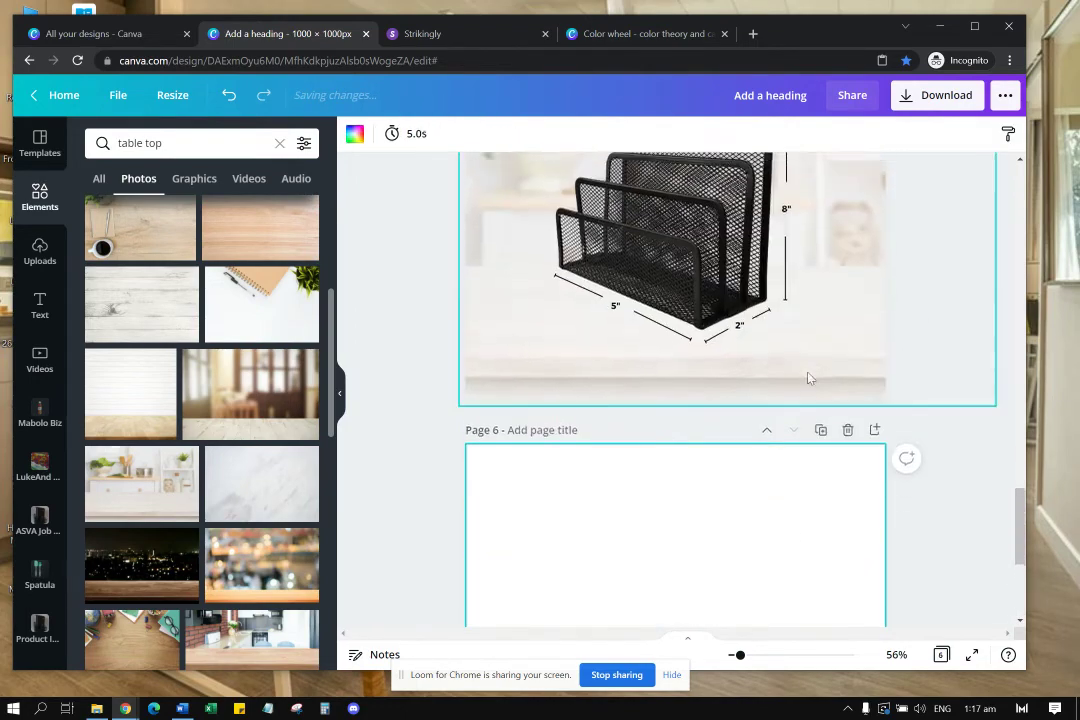
left_click(826, 390)
left_click(846, 392)
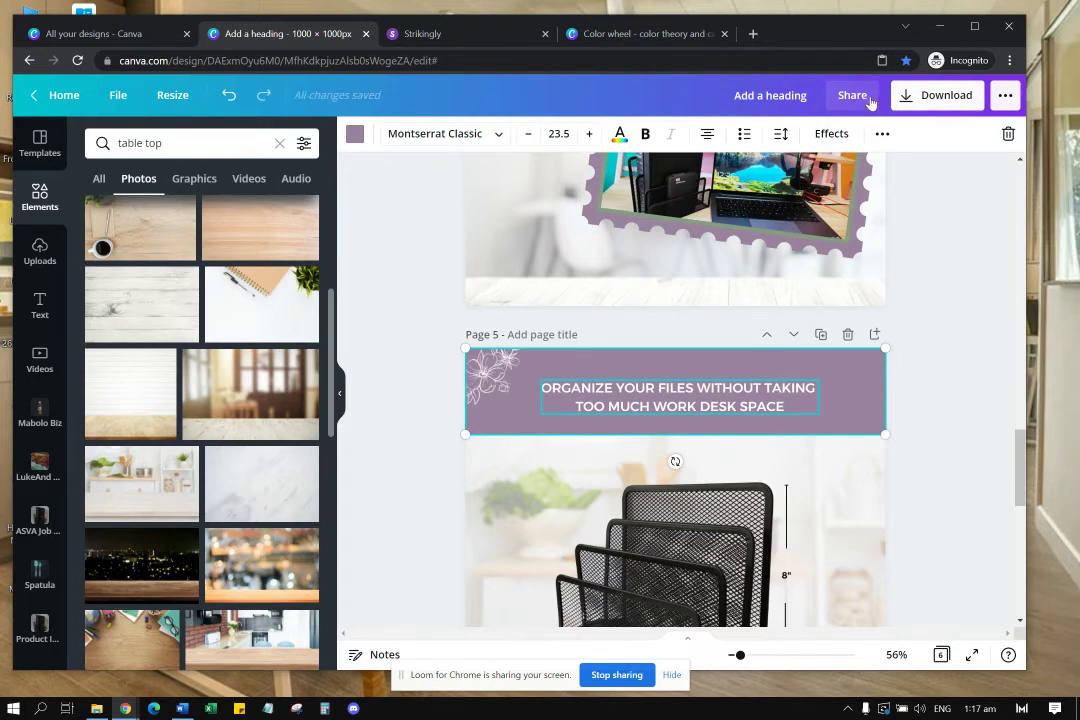
left_click(882, 133)
left_click(684, 169)
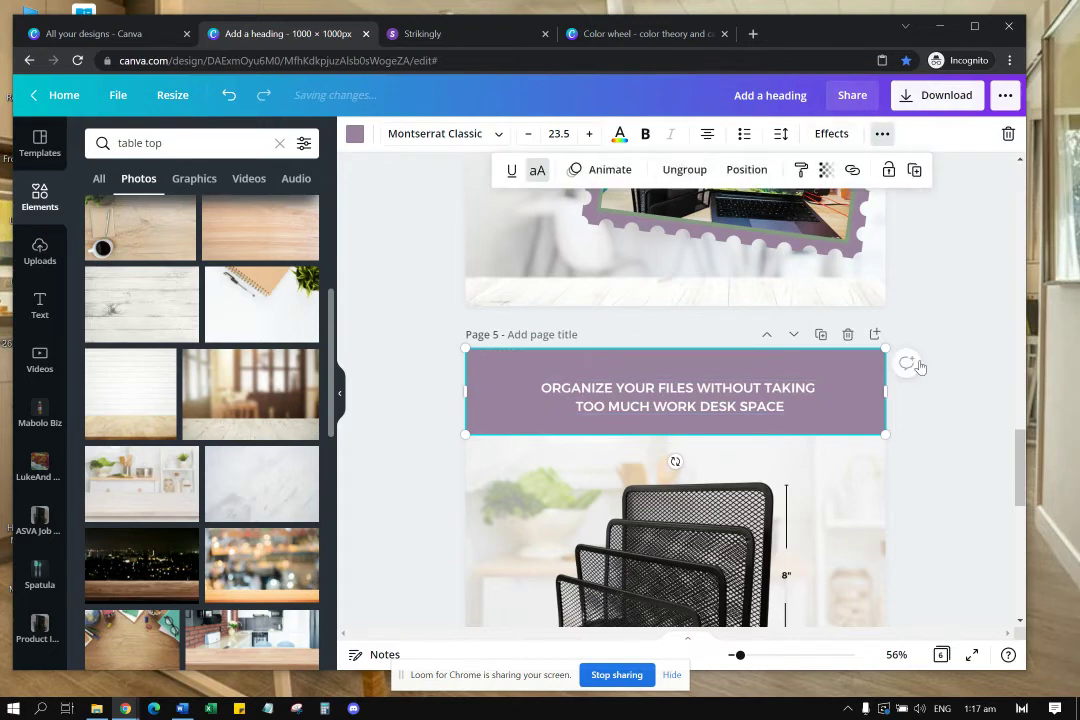
Step: Copy page 5's banner group and paste it onto the blank page 6
right_click(844, 405)
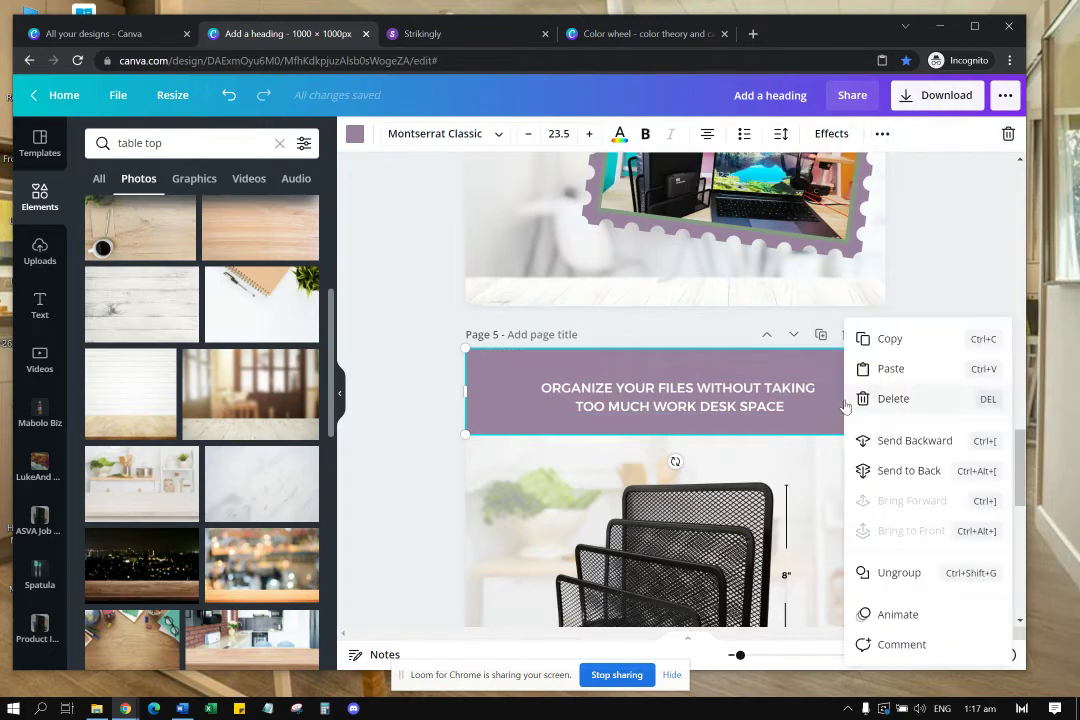
left_click(885, 340)
scroll(800, 420, "down", 1)
scroll(800, 419, "down", 5)
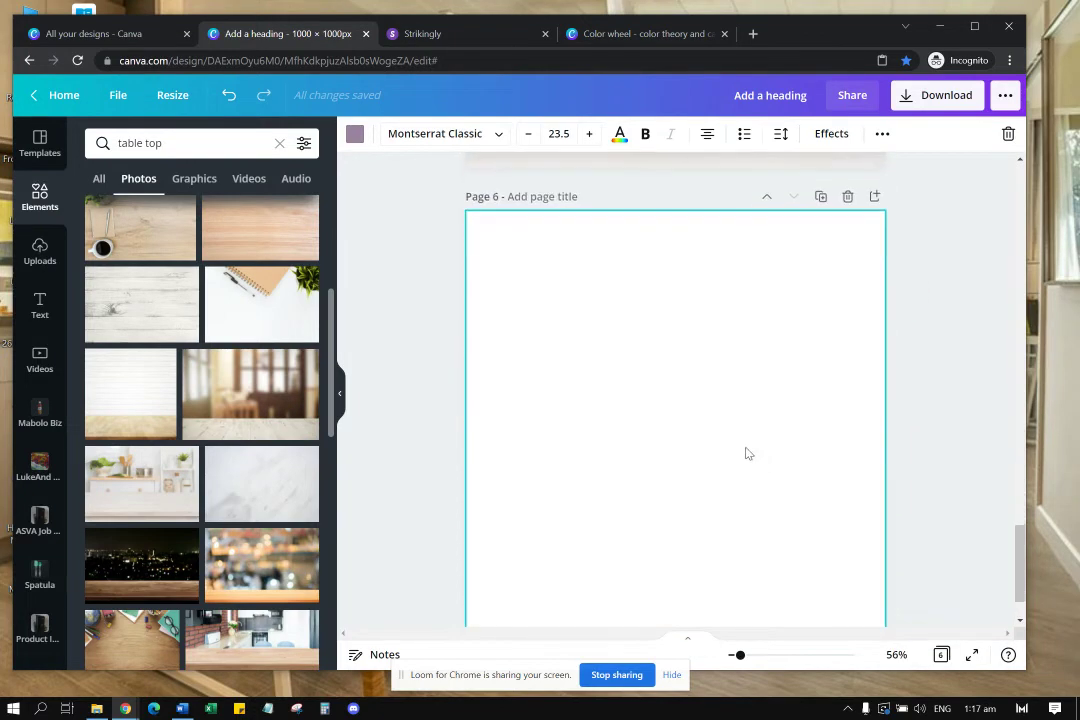
key("ctrl+v")
scroll(714, 349, "up", 3)
Step: Replace the heading in page 6's banner with THE BEST ADDITION TO YOUR OFFICE DESK
left_click(740, 401)
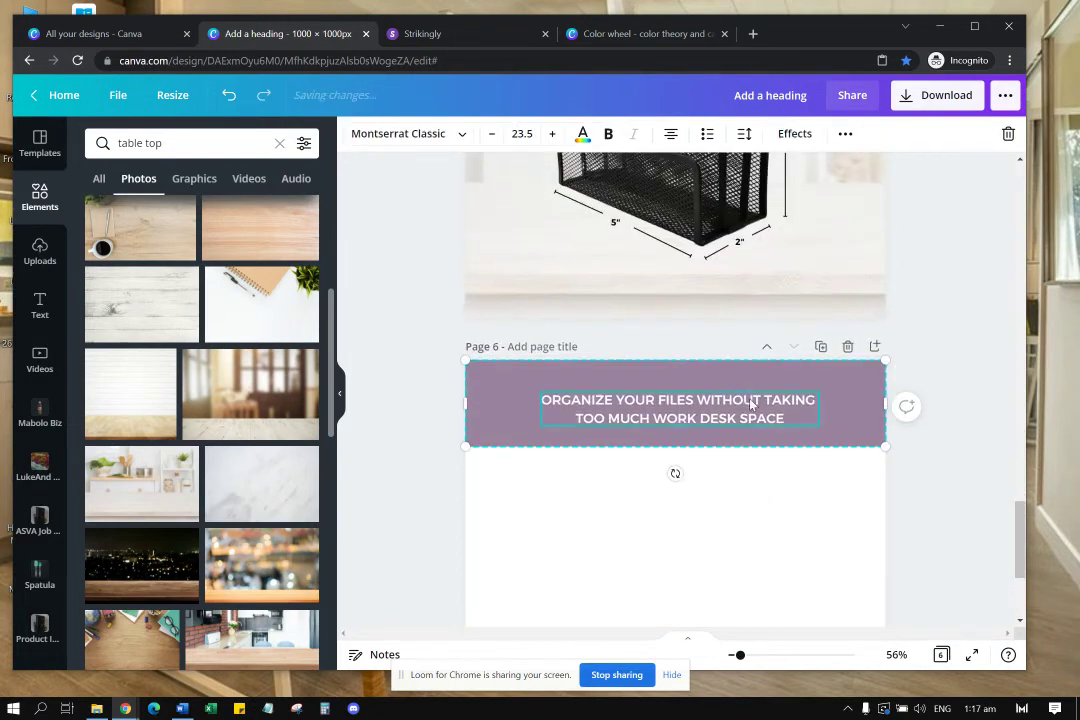
double_click(752, 401)
left_click(787, 405)
left_click_drag(787, 416, 550, 393)
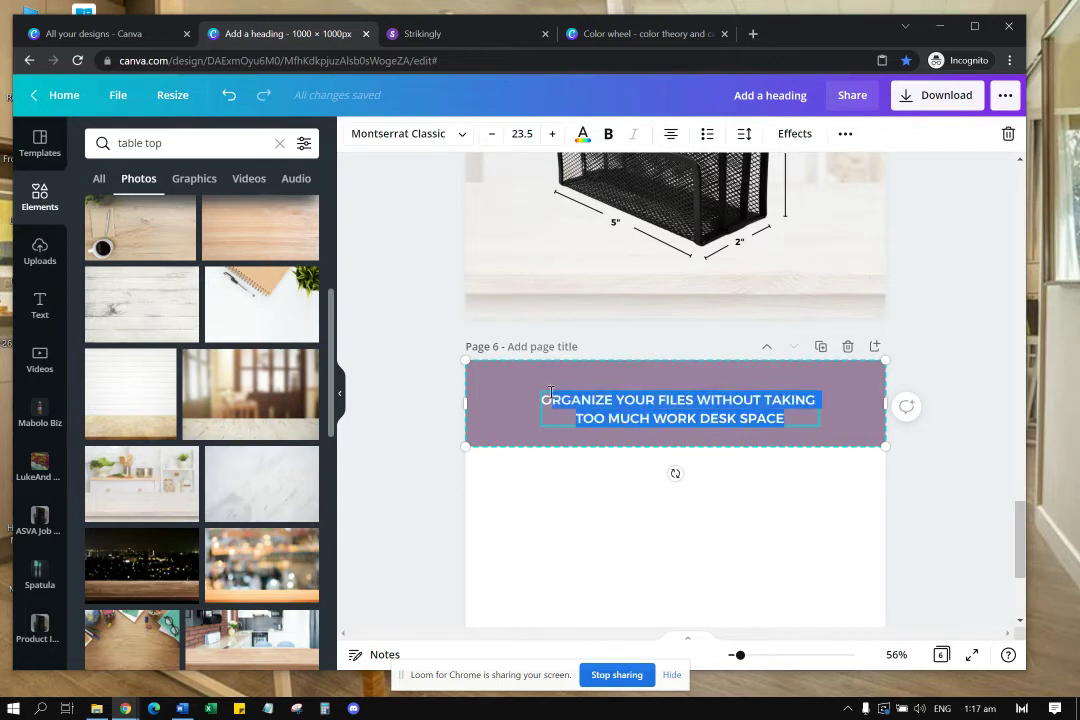
type("TH")
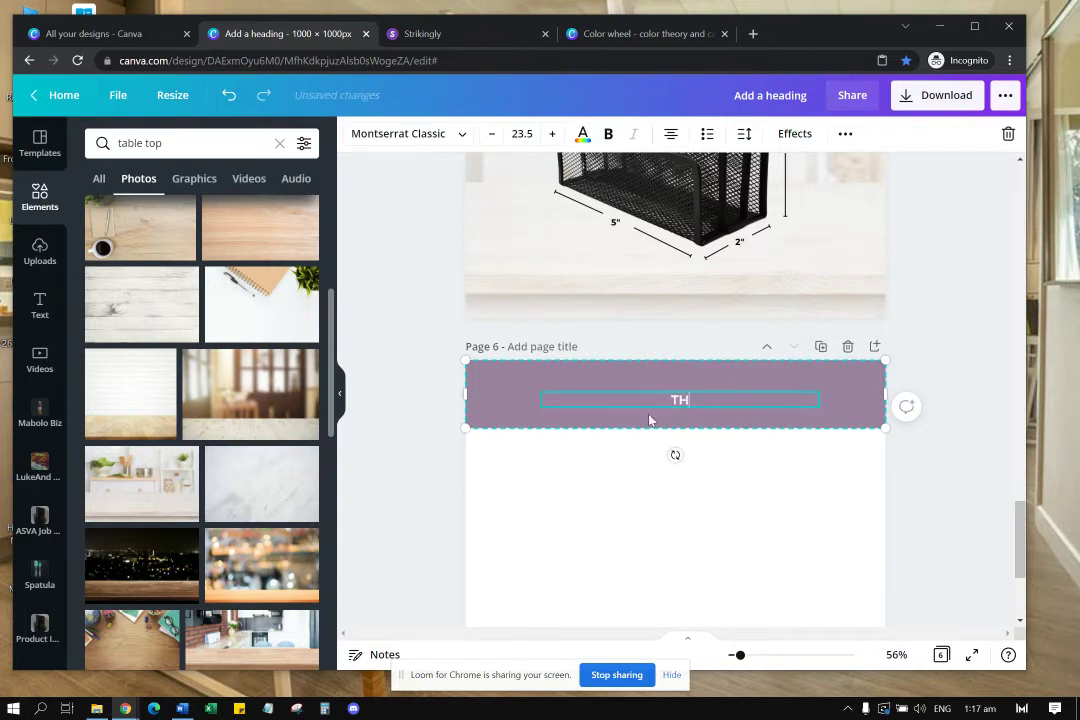
type("E BEST ADDITION ")
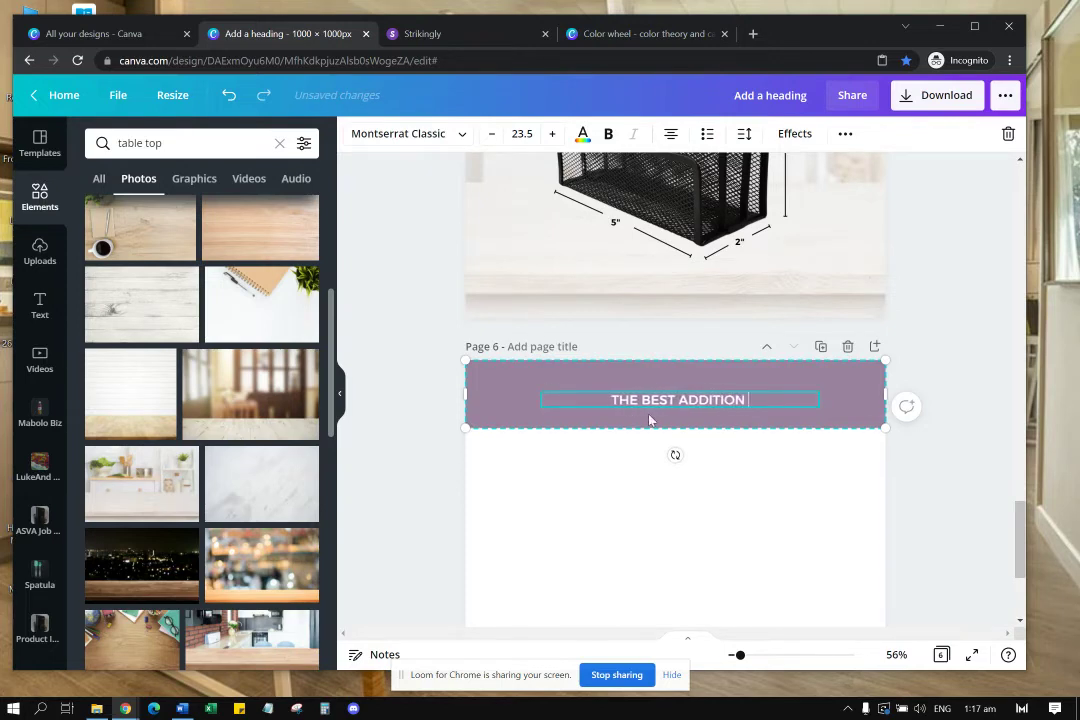
type("TO YOUR OFFICE DESK")
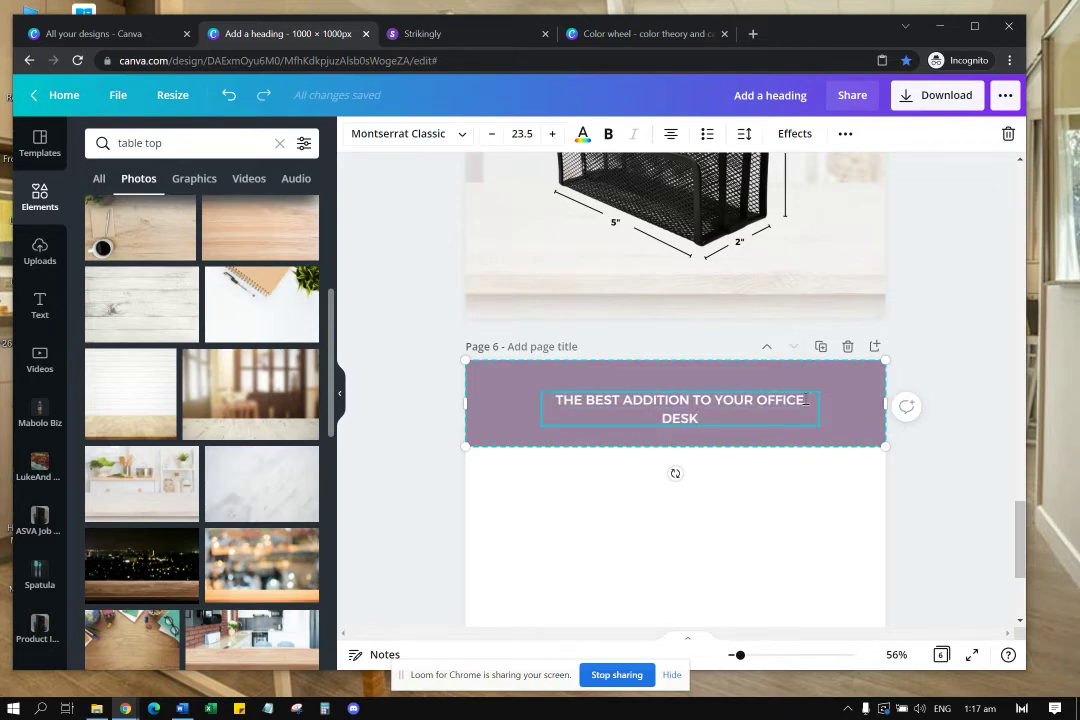
Step: Left-align the heading text in page 6's banner
left_click(830, 424)
left_click(788, 413)
key("ctrl+shift+l")
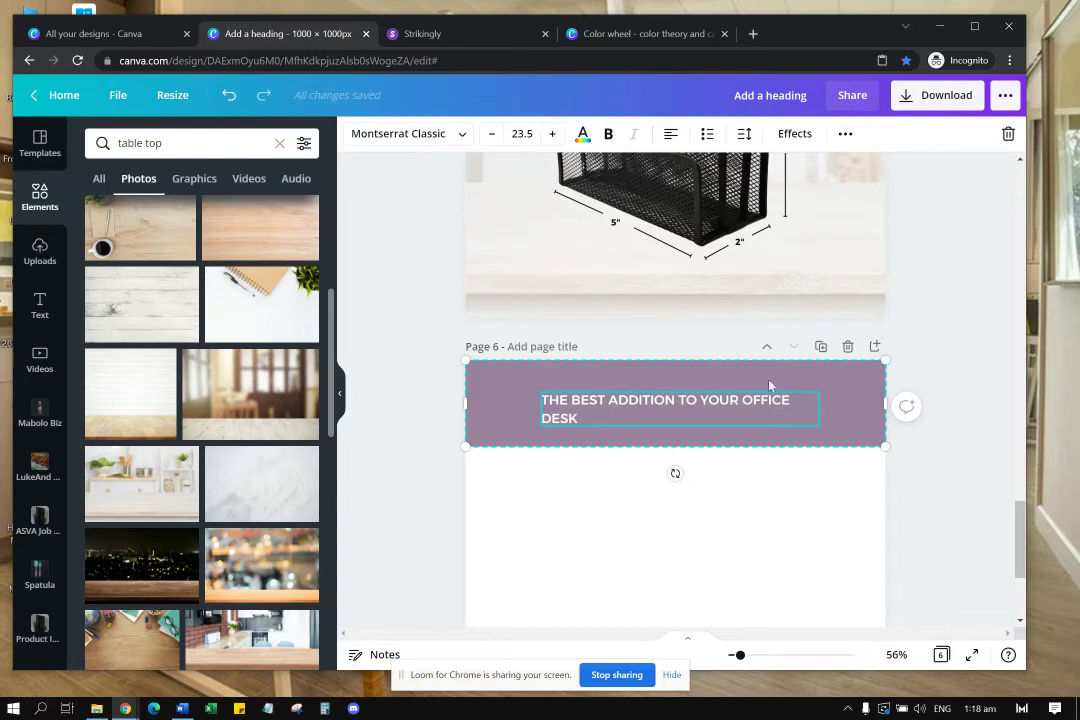
Step: Ungroup page 6's banner, widen the heading's text box to fit one line, and reposition it within the banner
left_click(822, 416)
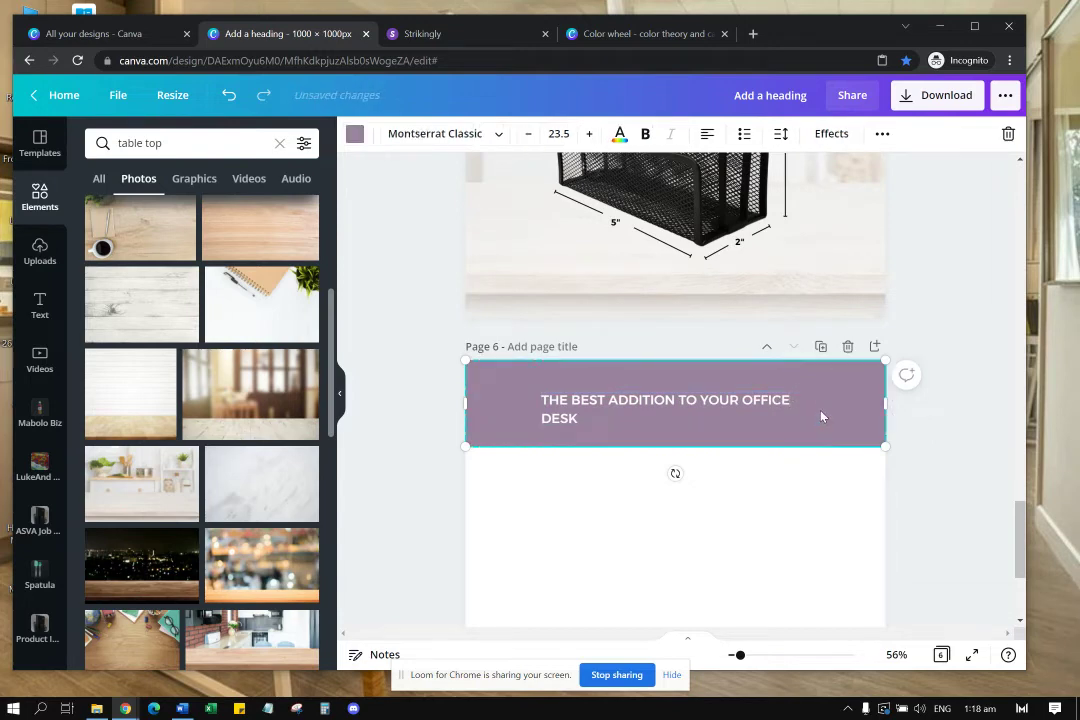
left_click(882, 134)
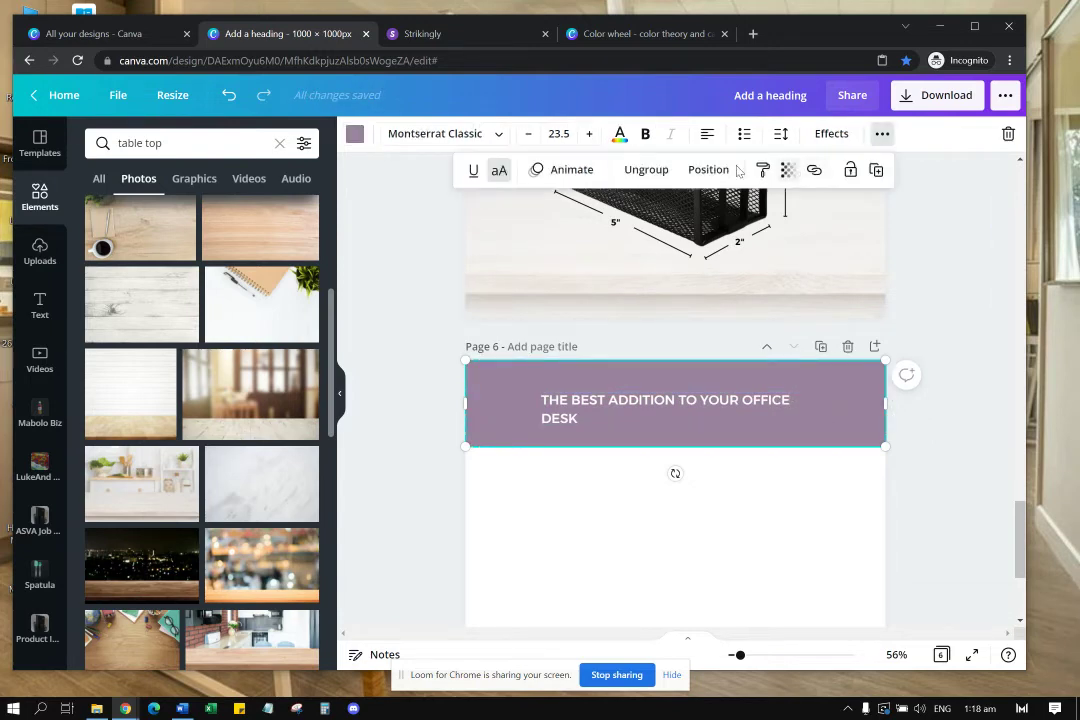
left_click(645, 171)
left_click(742, 489)
left_click(723, 410)
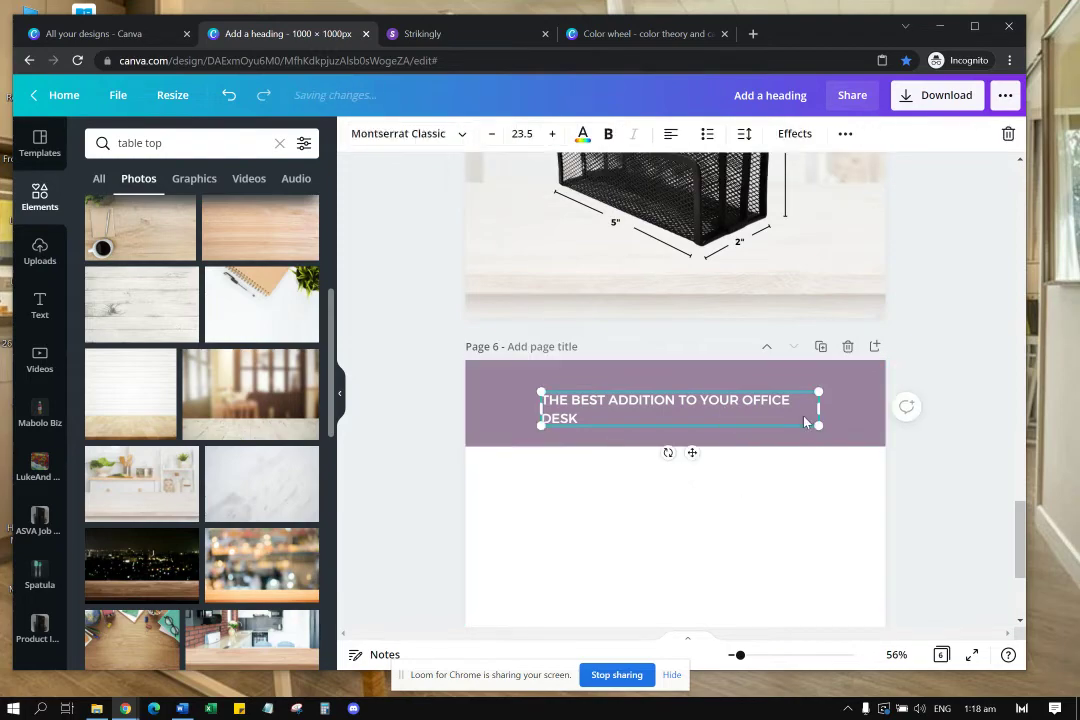
left_click_drag(822, 408, 851, 404)
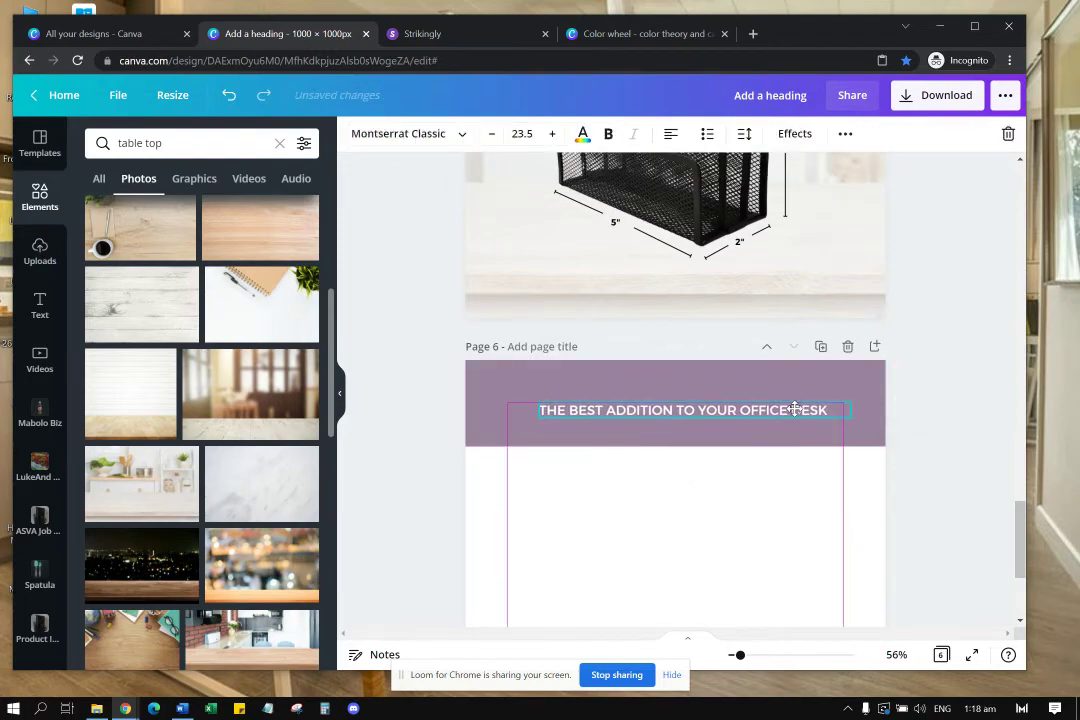
Step: Copy the white flower graphic from page 4 and paste it onto the upper-left corner of page 5's banner
scroll(775, 438, "up", 10)
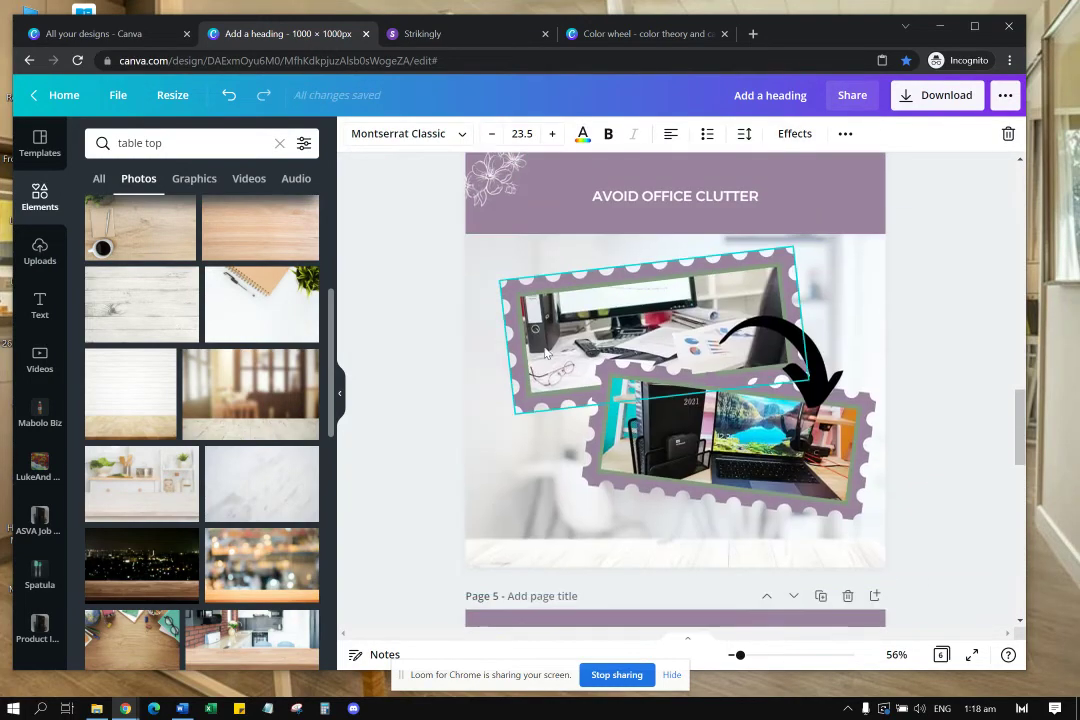
left_click(497, 318)
scroll(520, 330, "down", 5)
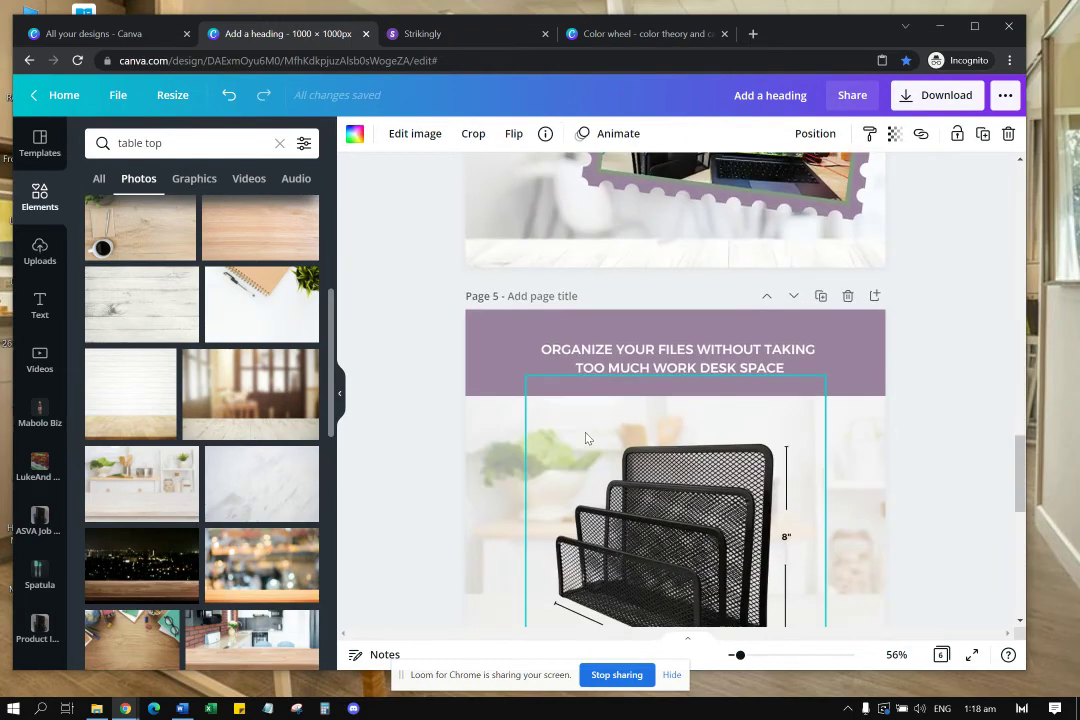
left_click(511, 218)
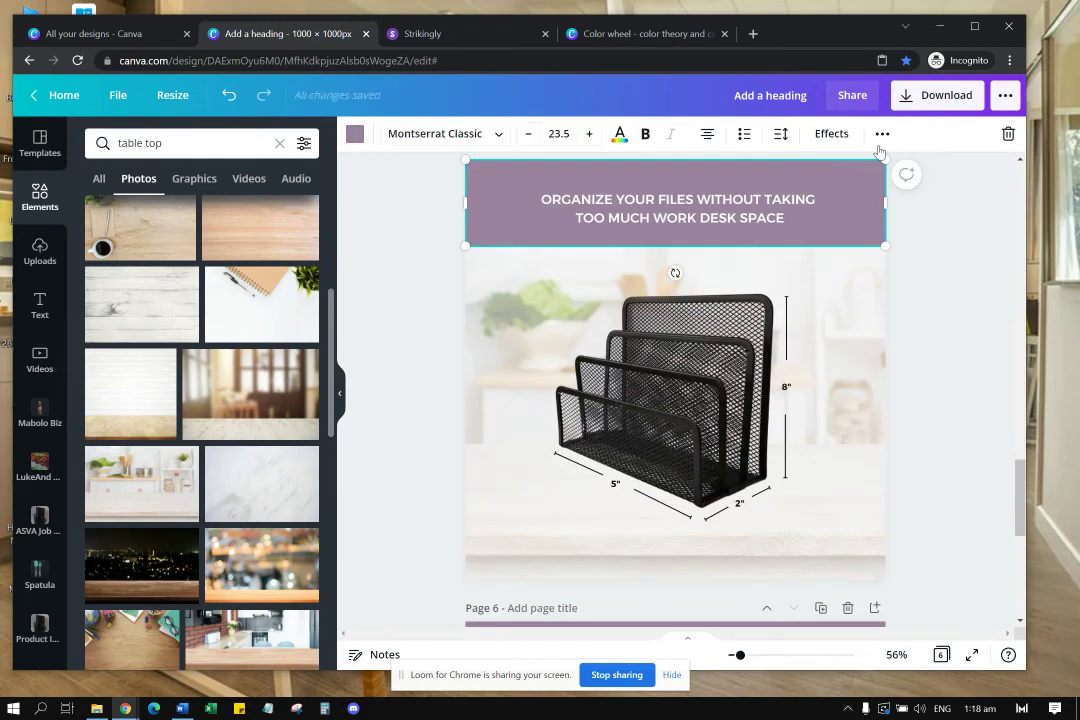
left_click(881, 136)
left_click(504, 226)
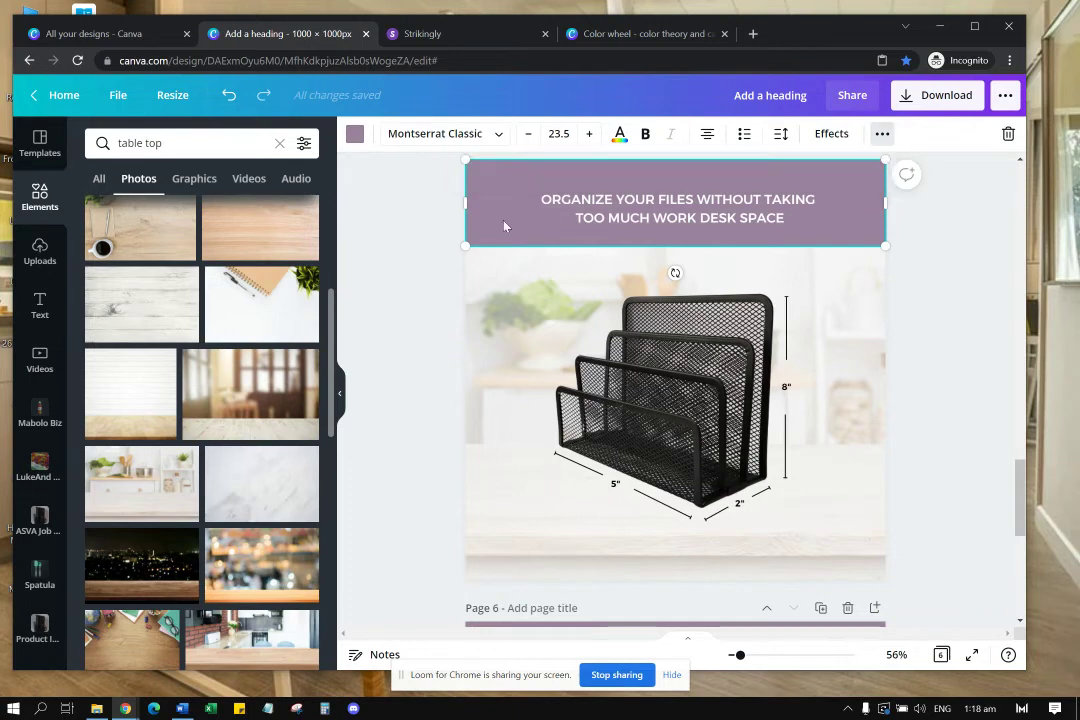
right_click(511, 235)
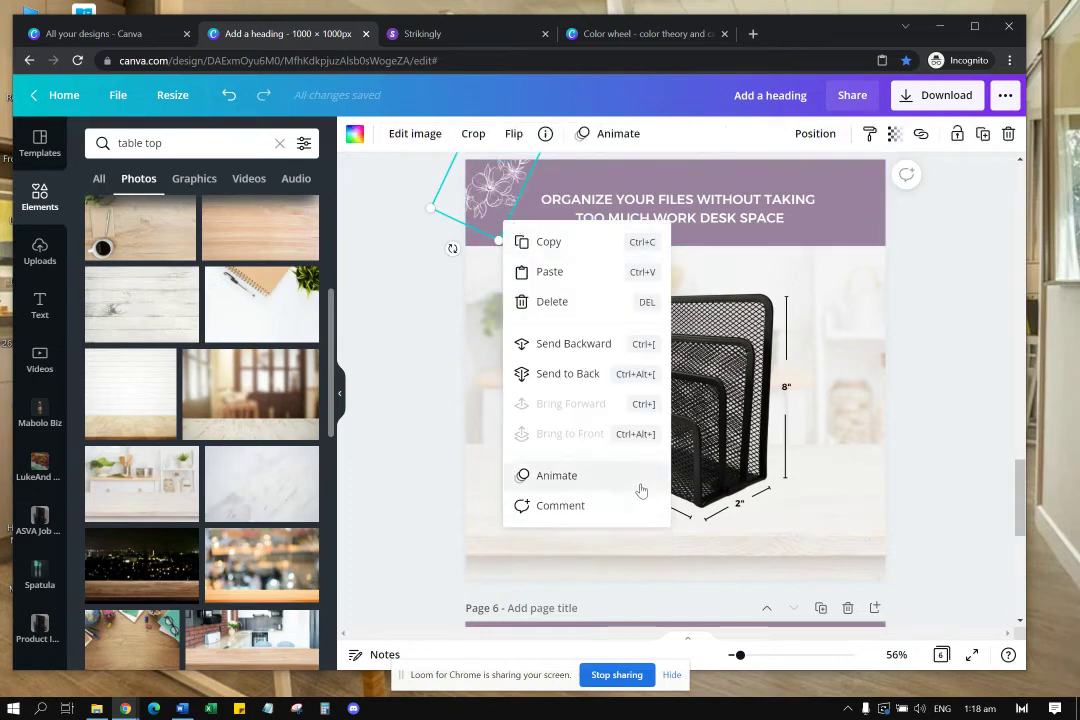
Step: Paste the flower graphic onto page 6 and place it in the banner's upper-left corner
left_click(950, 442)
scroll(967, 439, "down", 3)
left_click(529, 364)
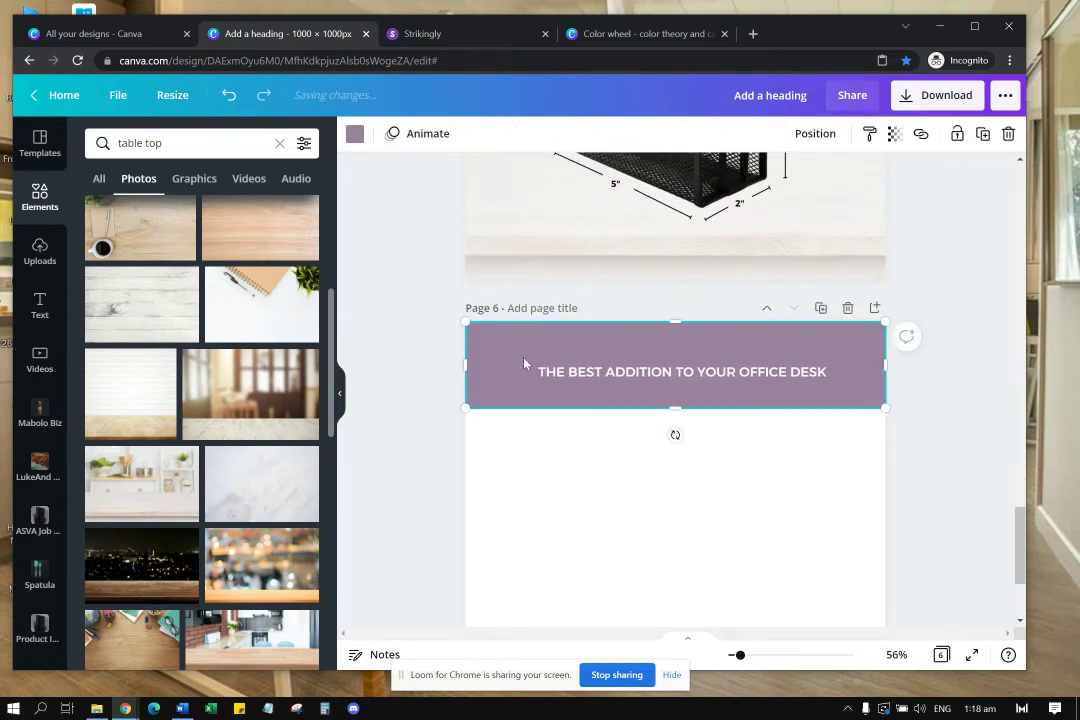
key("ctrl+v")
left_click_drag(506, 368, 497, 361)
Step: Place a second flower graphic at the lower-right corner of page 5's banner
scroll(534, 226, "up", 3)
scroll(533, 226, "up", 1)
left_click(503, 260)
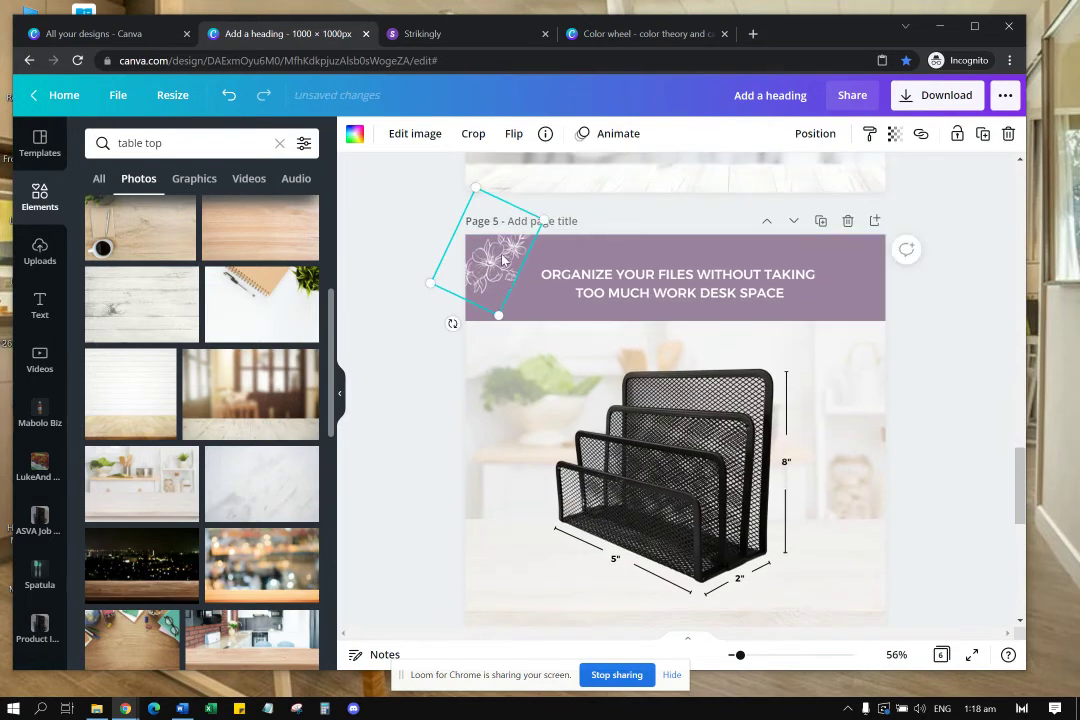
left_click_drag(454, 324, 442, 316)
left_click_drag(503, 263, 907, 322)
left_click(843, 298)
left_click(500, 262)
left_click(962, 374)
Step: Move page 6's flower to the banner's lower-left corner and place a rotated second flower in the upper-right corner
scroll(958, 378, "down", 5)
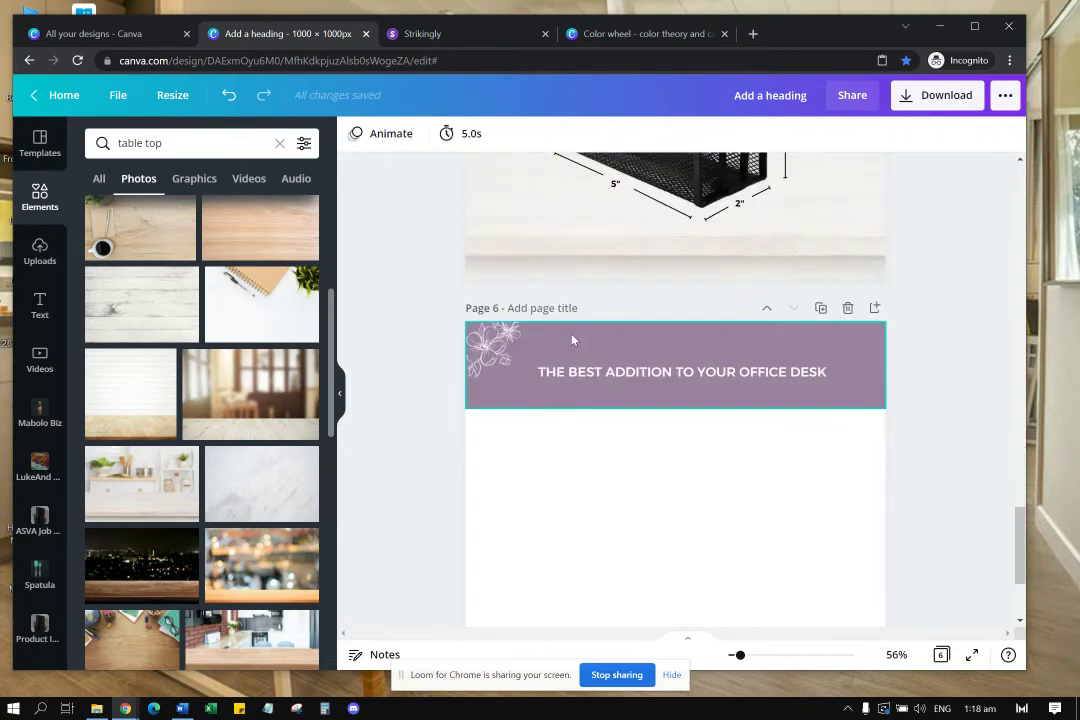
left_click_drag(495, 356, 466, 414)
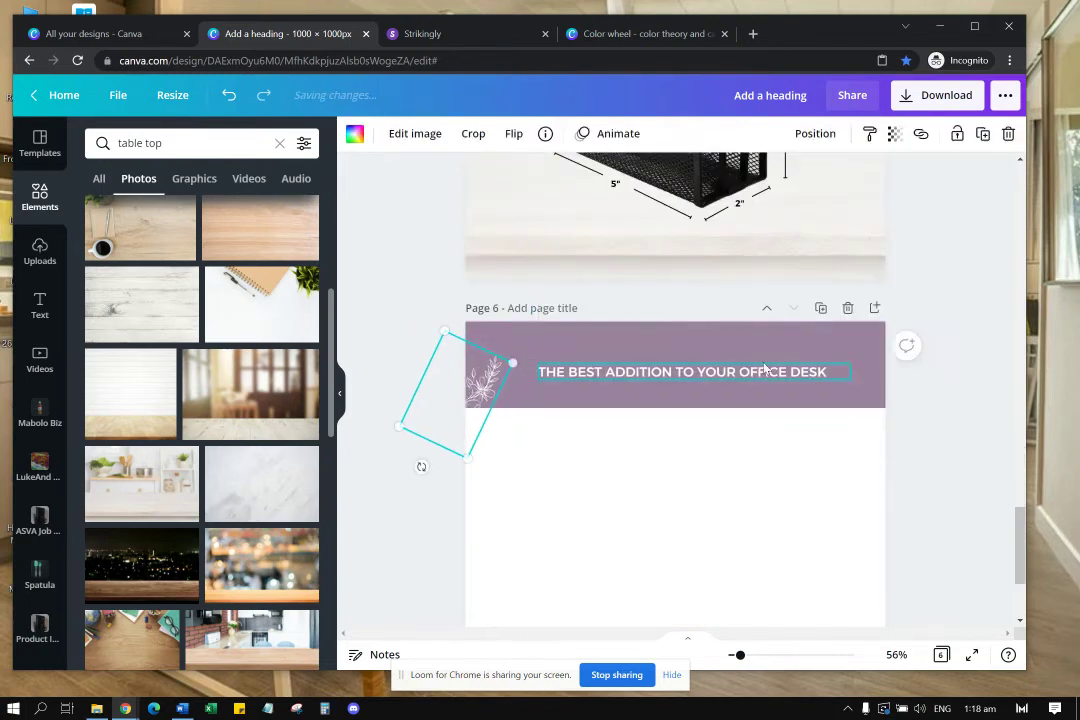
key("ctrl+z")
left_click_drag(500, 350, 885, 336)
left_click_drag(815, 402, 935, 372)
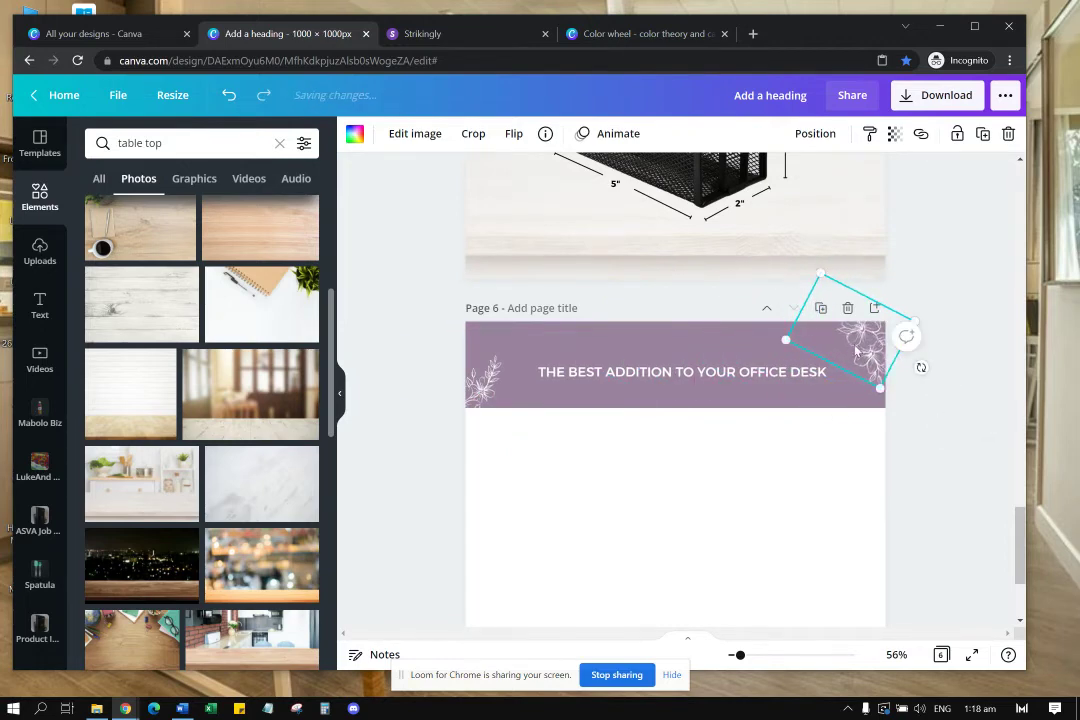
left_click(958, 265)
Step: Review the banner and flower placement on the earlier pages
scroll(952, 297, "up", 2)
scroll(947, 301, "down", 3)
scroll(942, 311, "up", 4)
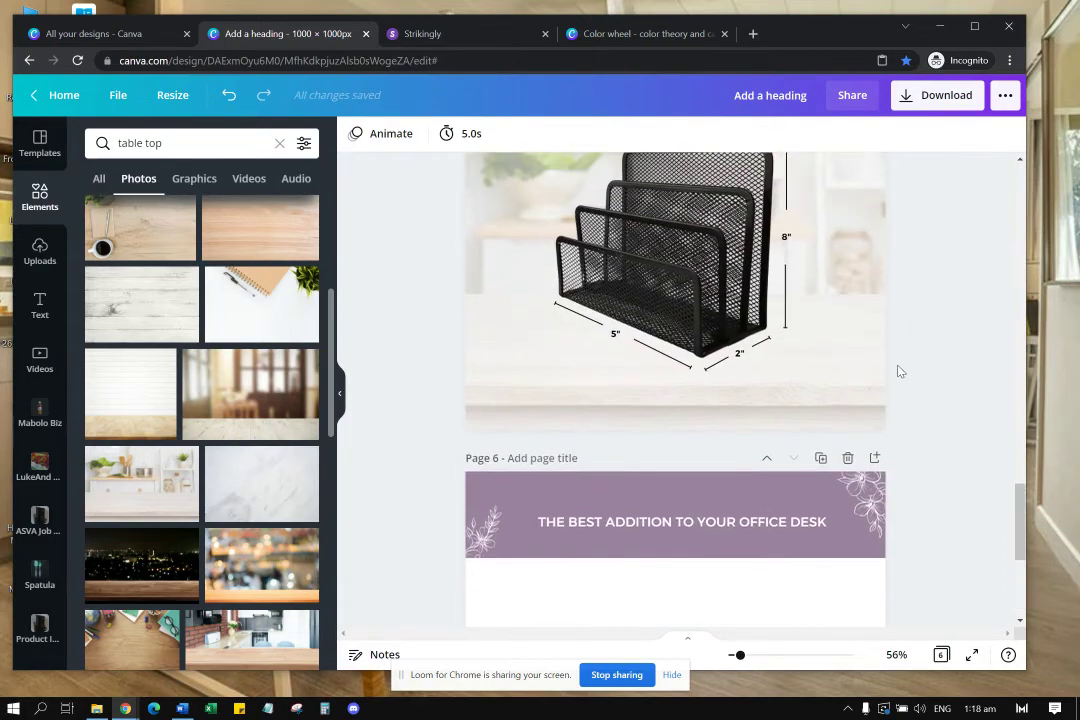
scroll(890, 372, "up", 7)
scroll(880, 387, "down", 1)
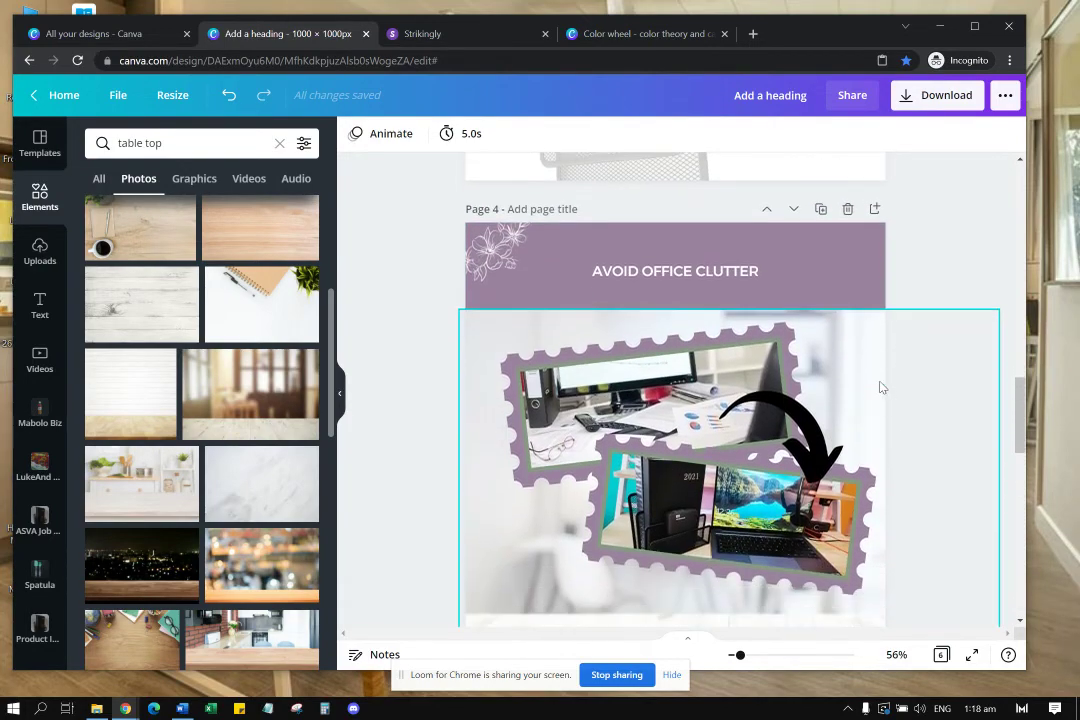
scroll(880, 387, "up", 6)
scroll(875, 395, "down", 10)
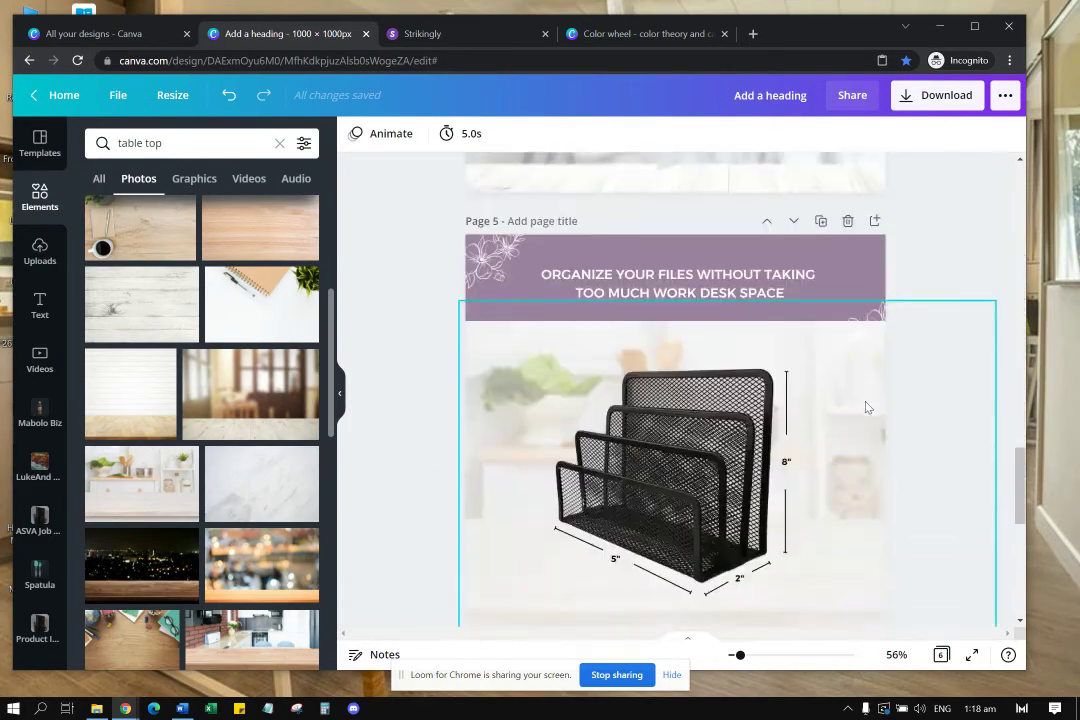
Step: Try the woman-at-computer photo and the monitor-on-desk photo on page 6, deleting each one
scroll(867, 407, "down", 8)
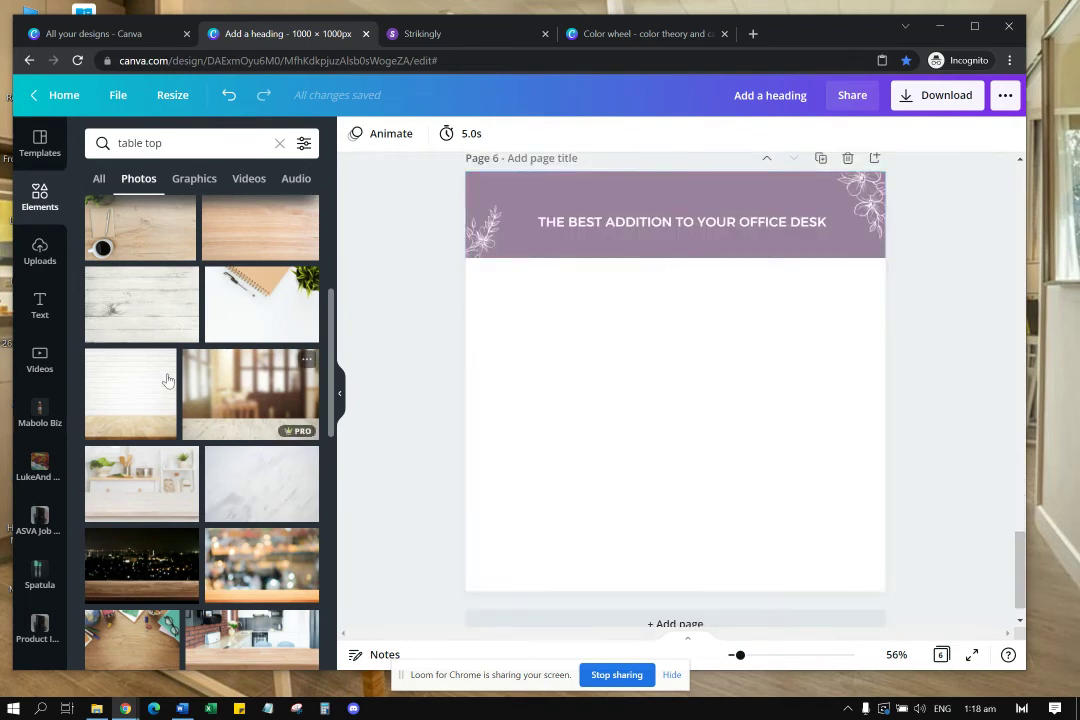
left_click(37, 627)
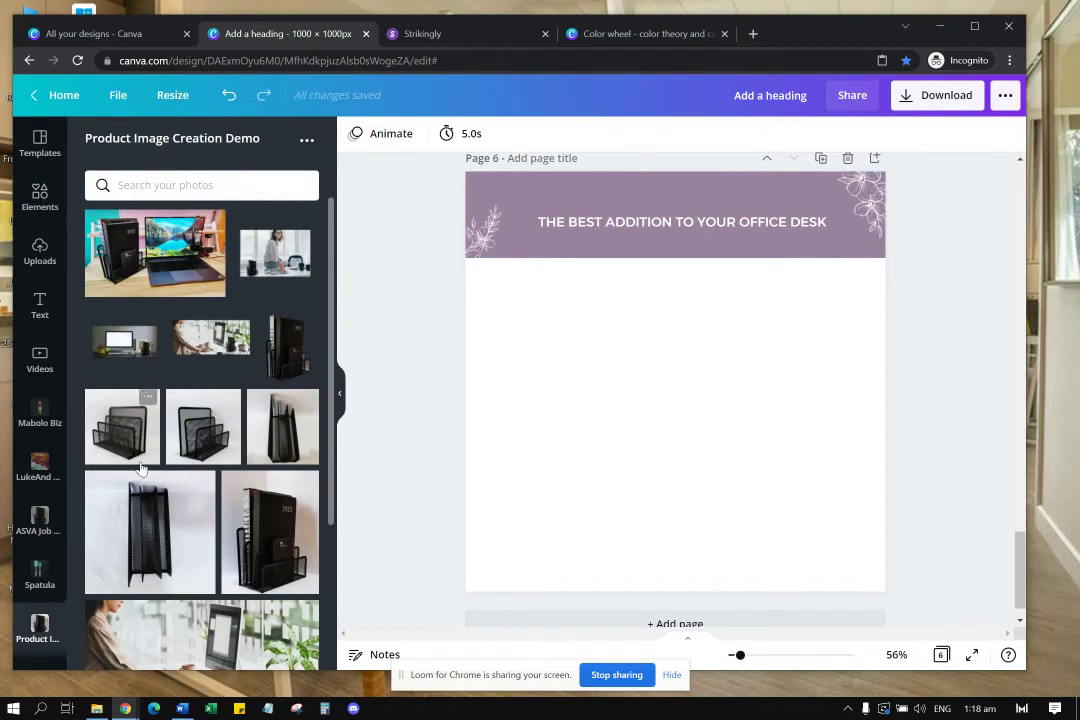
scroll(141, 468, "down", 3)
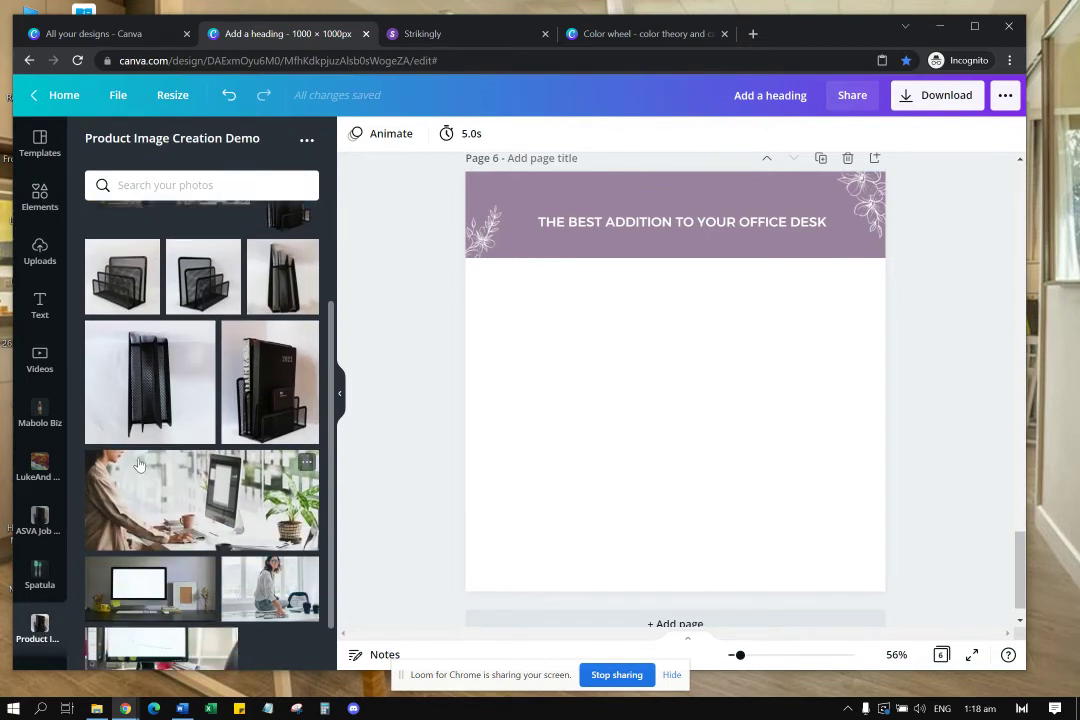
left_click(172, 498)
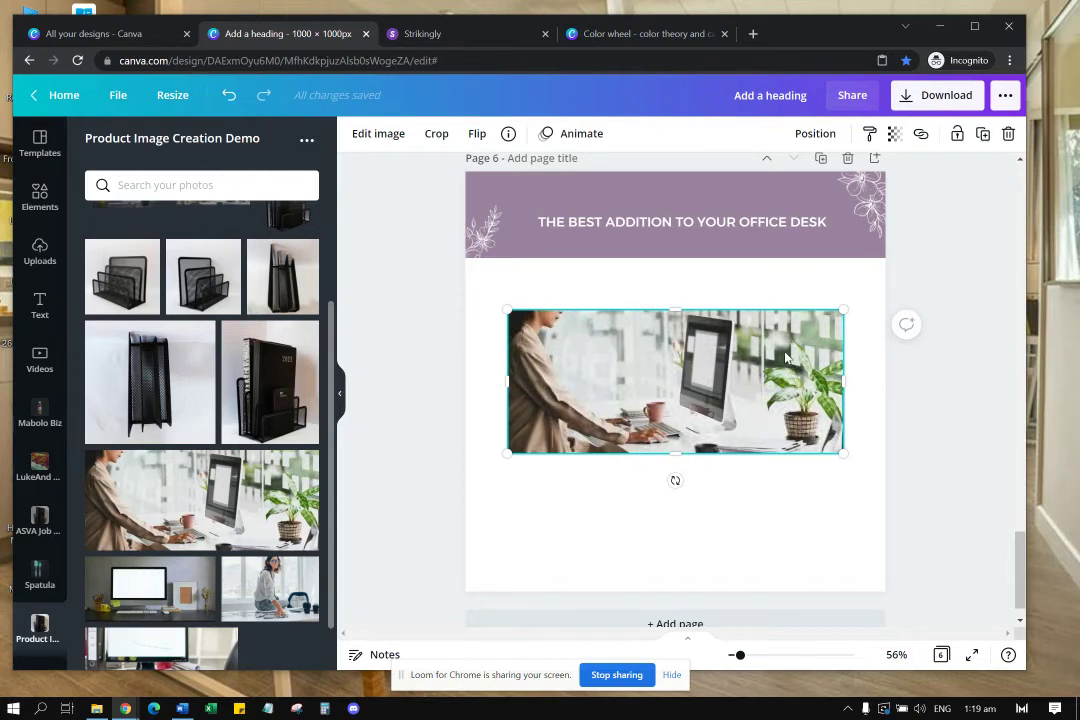
key("Delete")
left_click(198, 583)
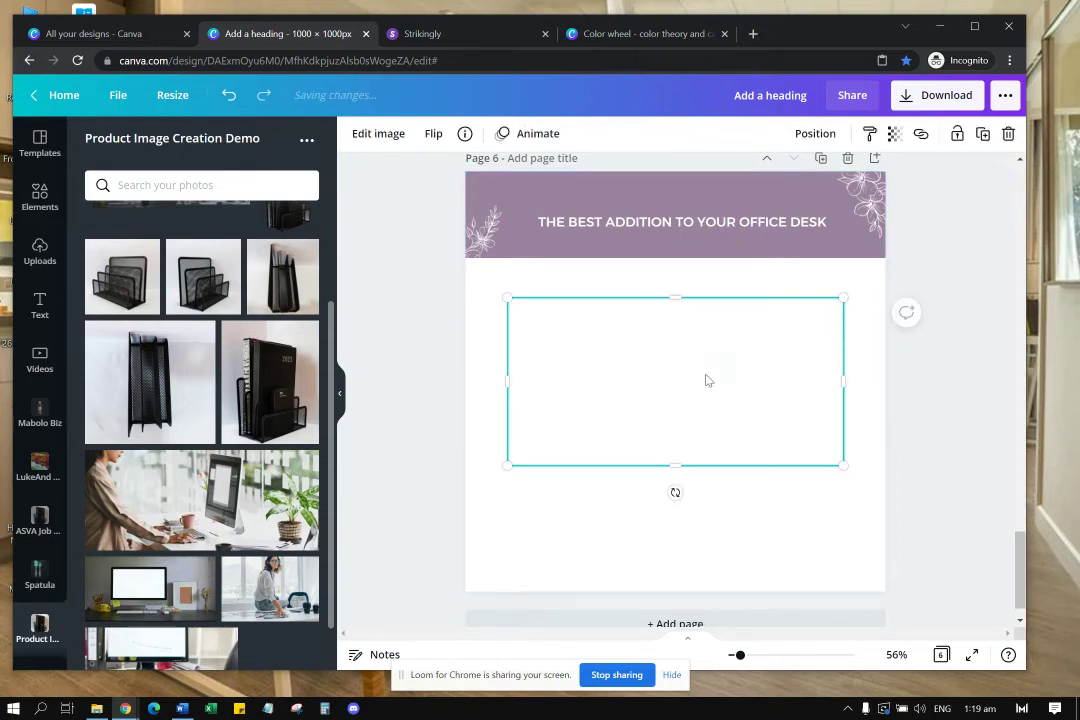
key("Delete")
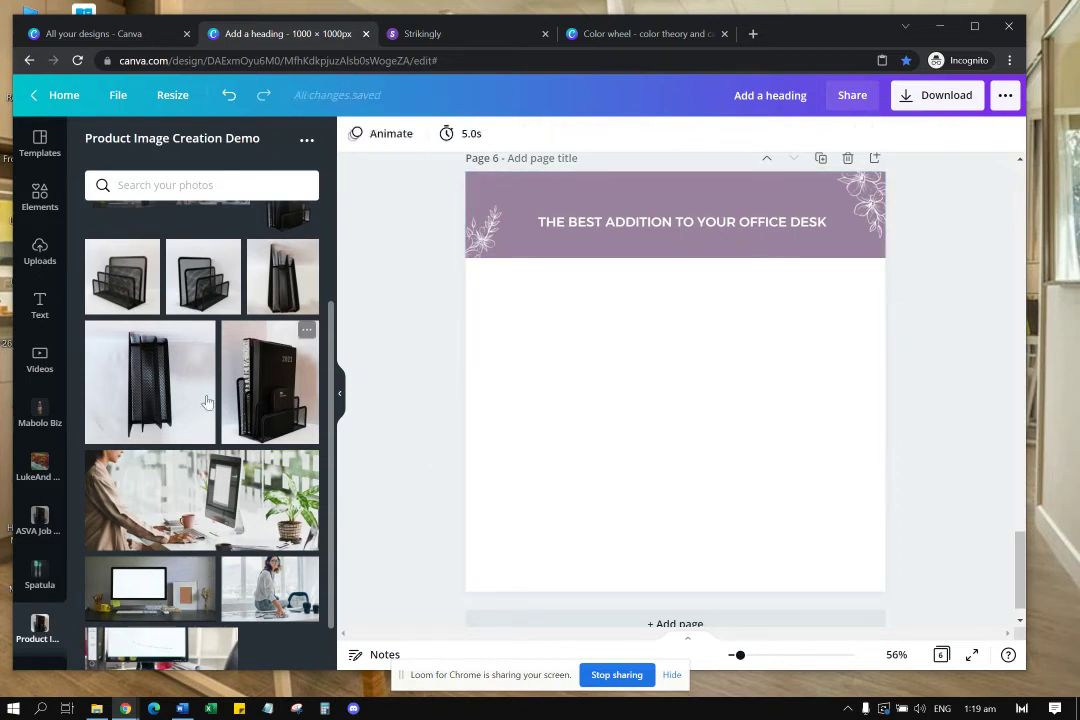
Step: Add the cutout photo of the organizer holding books to page 6, enlarge it and centre it below the banner
scroll(207, 402, "up", 3)
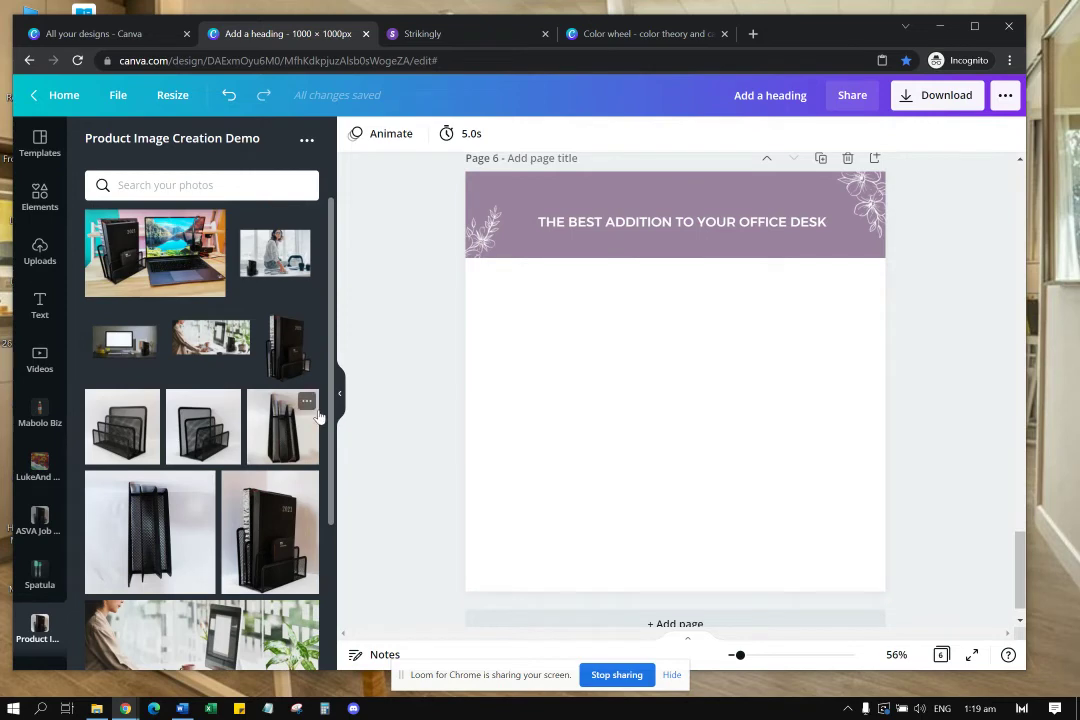
left_click(296, 361)
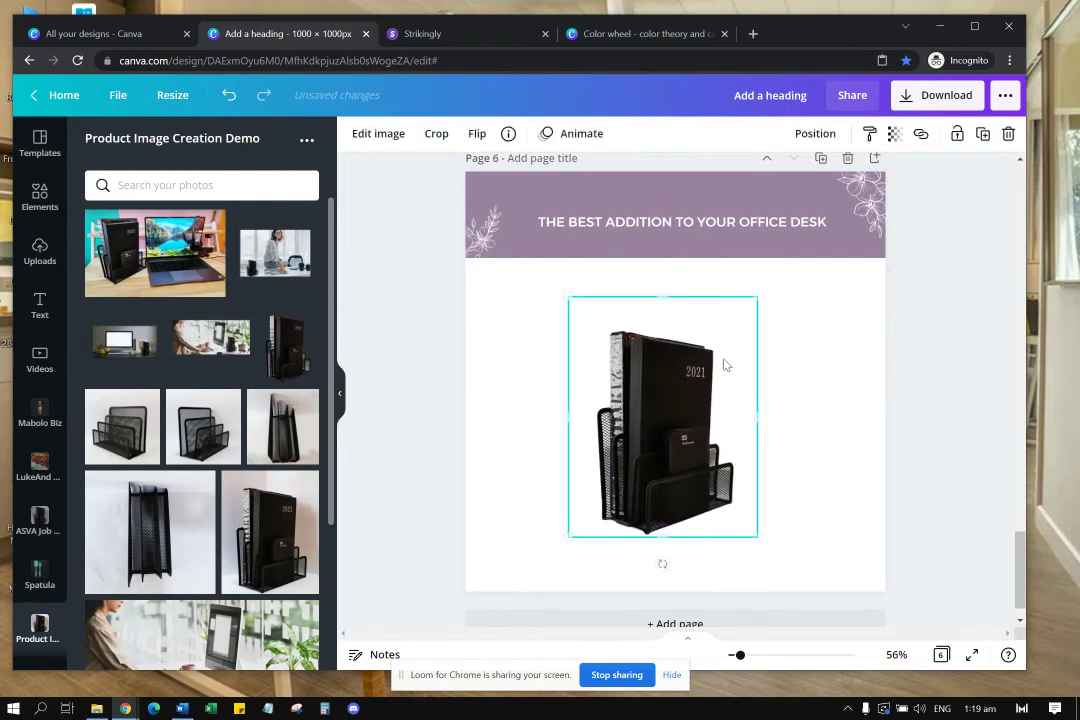
left_click_drag(759, 299, 815, 300)
left_click(818, 346)
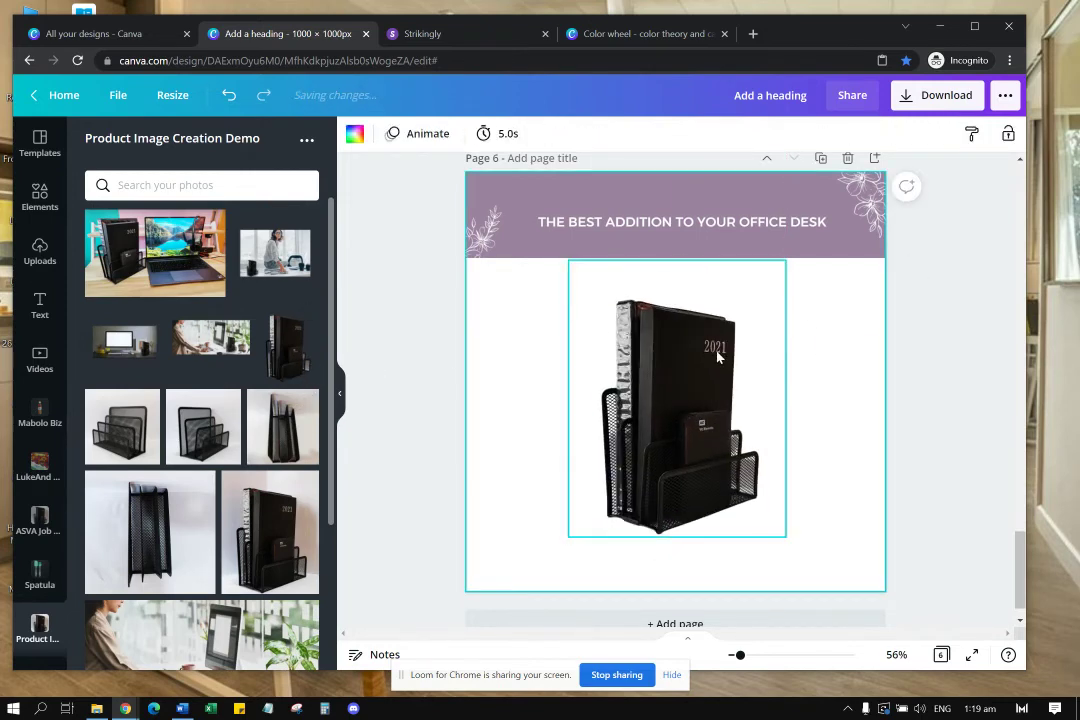
left_click_drag(718, 356, 705, 374)
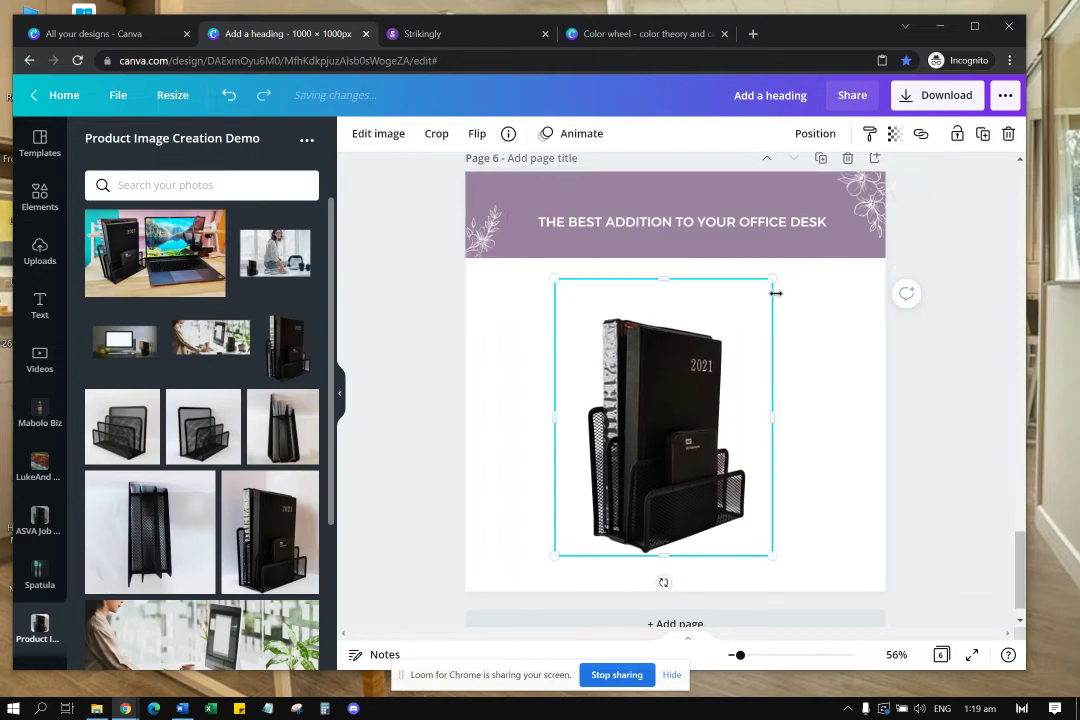
left_click_drag(772, 281, 784, 272)
left_click(813, 376)
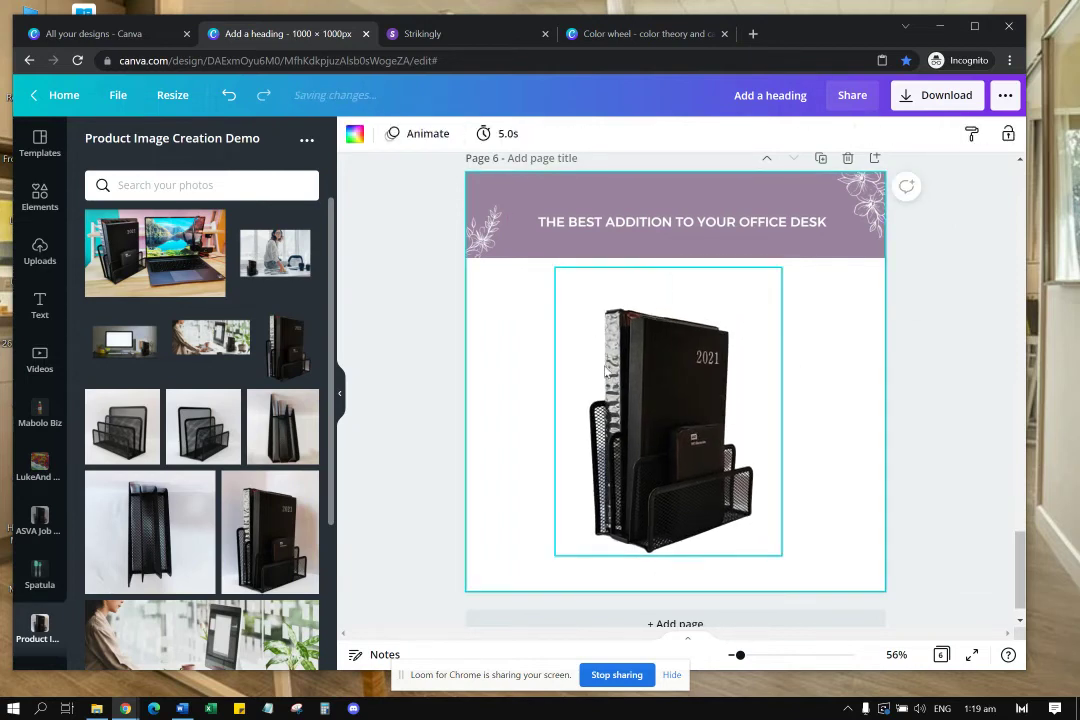
Step: Compare the organizer cutout with its original photo, delete the original, and recentre and slightly shrink the cutout
left_click_drag(270, 520, 820, 441)
left_click_drag(655, 425, 567, 418)
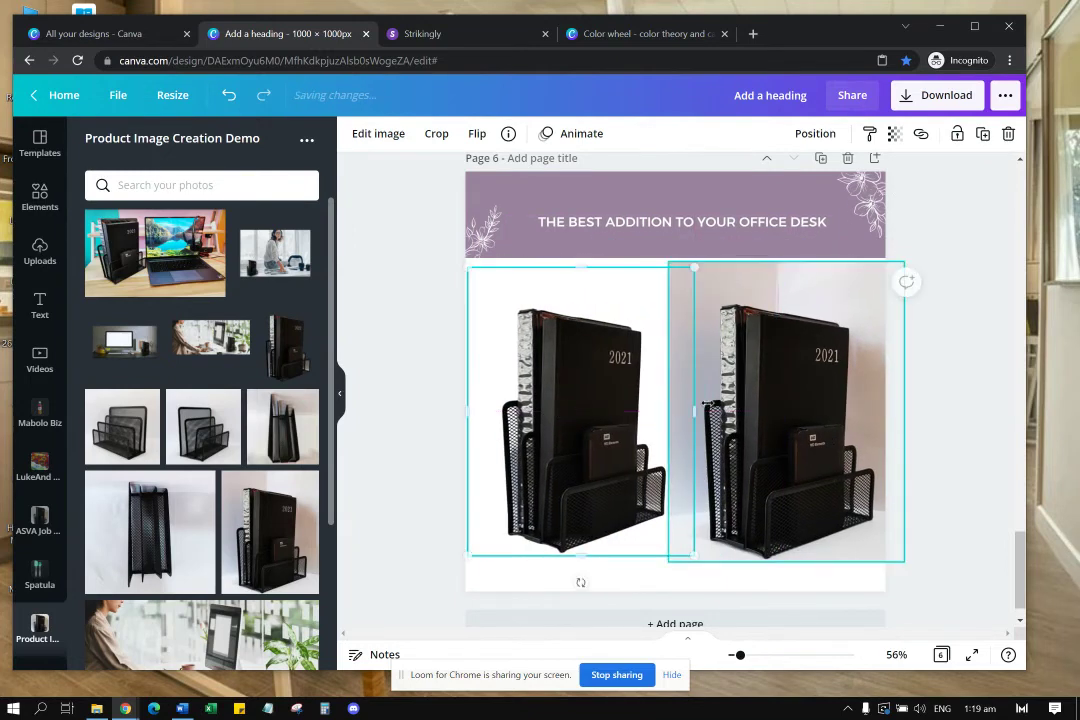
left_click(757, 405)
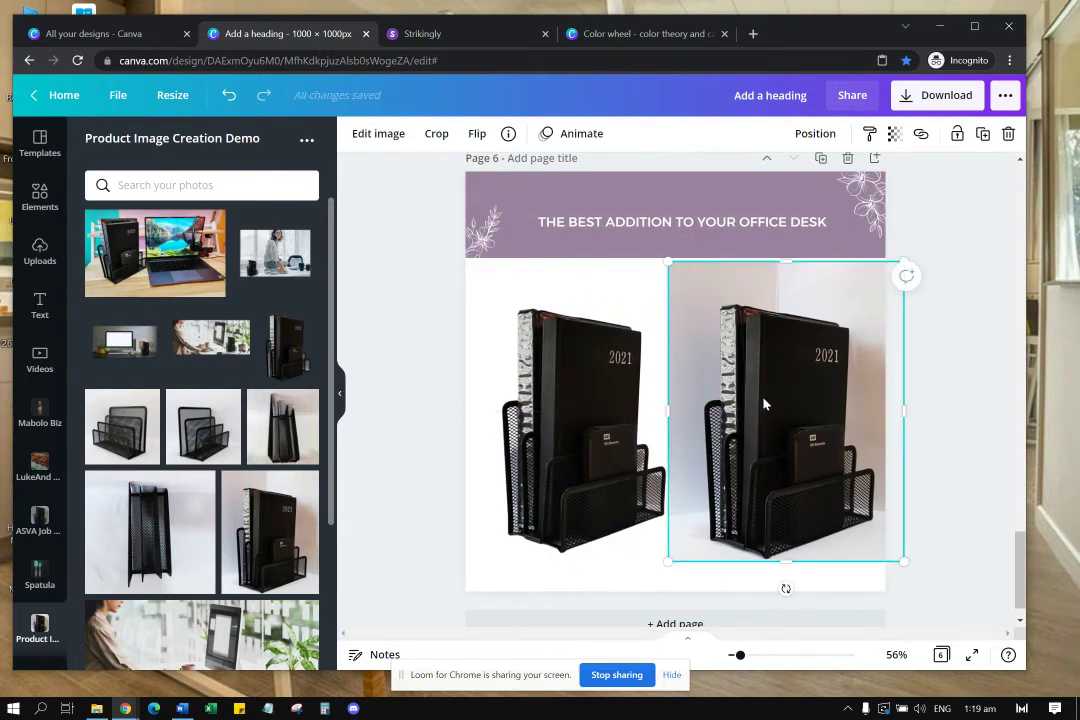
key("Delete")
left_click(624, 417)
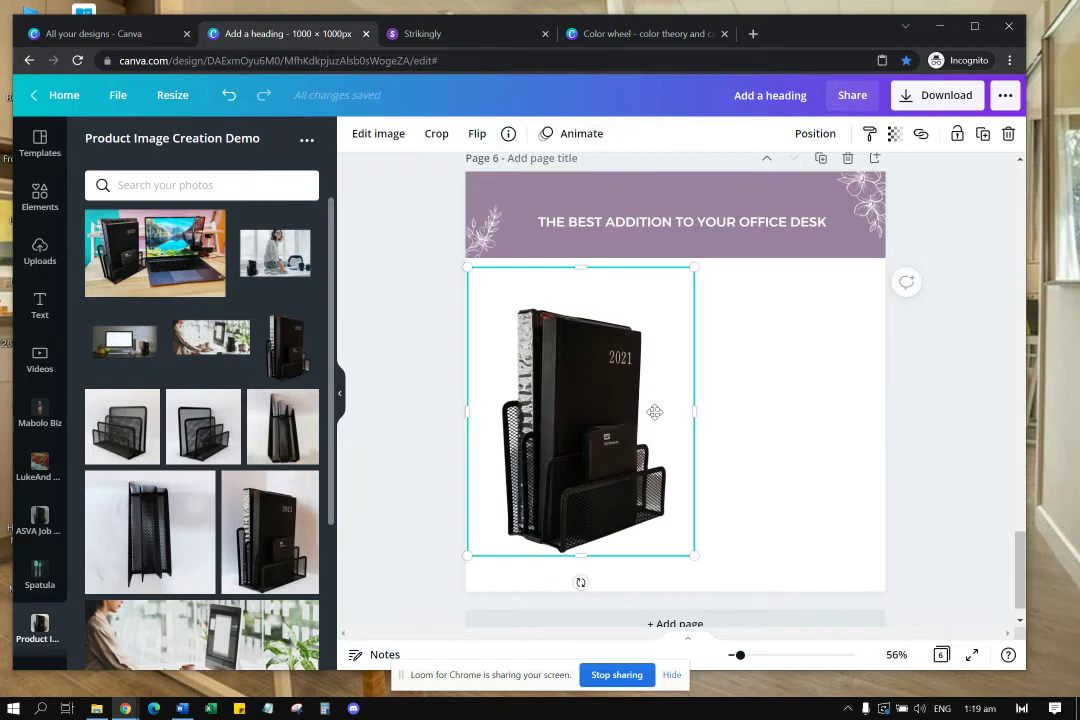
left_click_drag(654, 411, 749, 405)
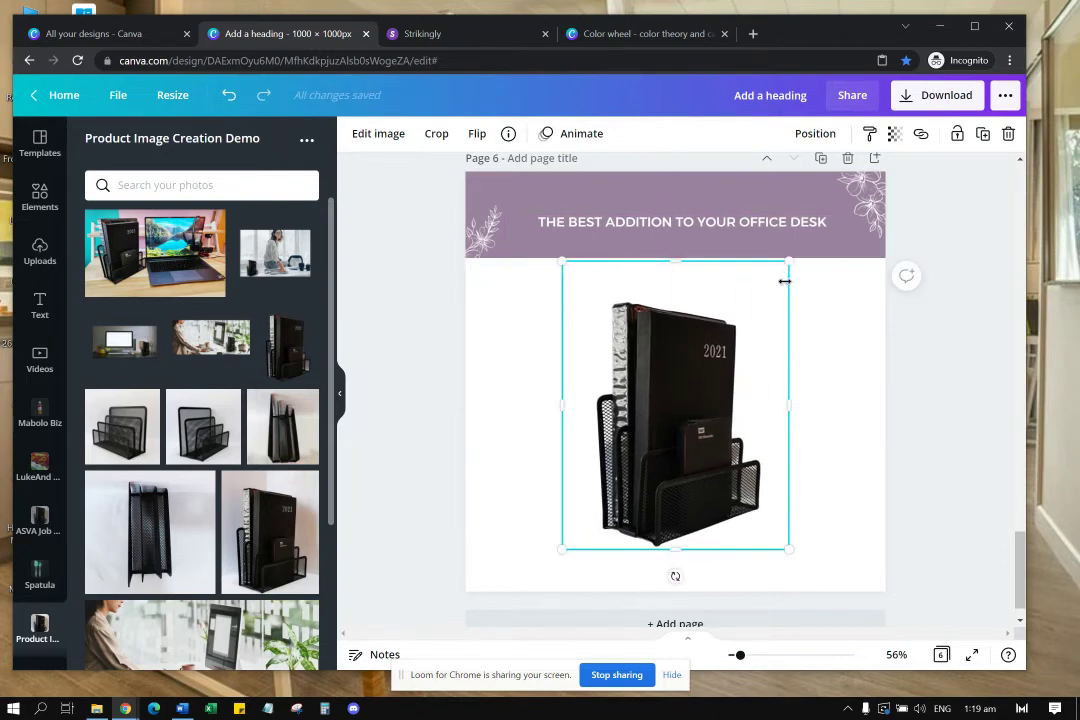
left_click_drag(778, 288, 755, 318)
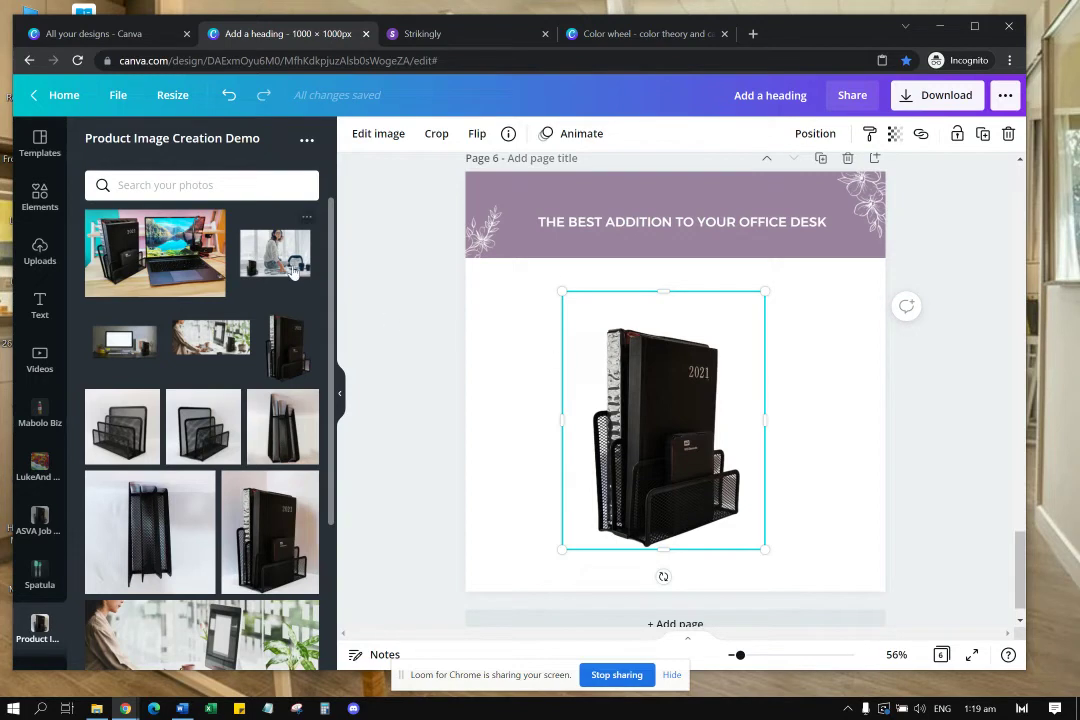
Step: Add the composite photo of the woman on a desk with the organizer to page 6 and delete the large organizer cutout
left_click_drag(285, 265, 723, 417)
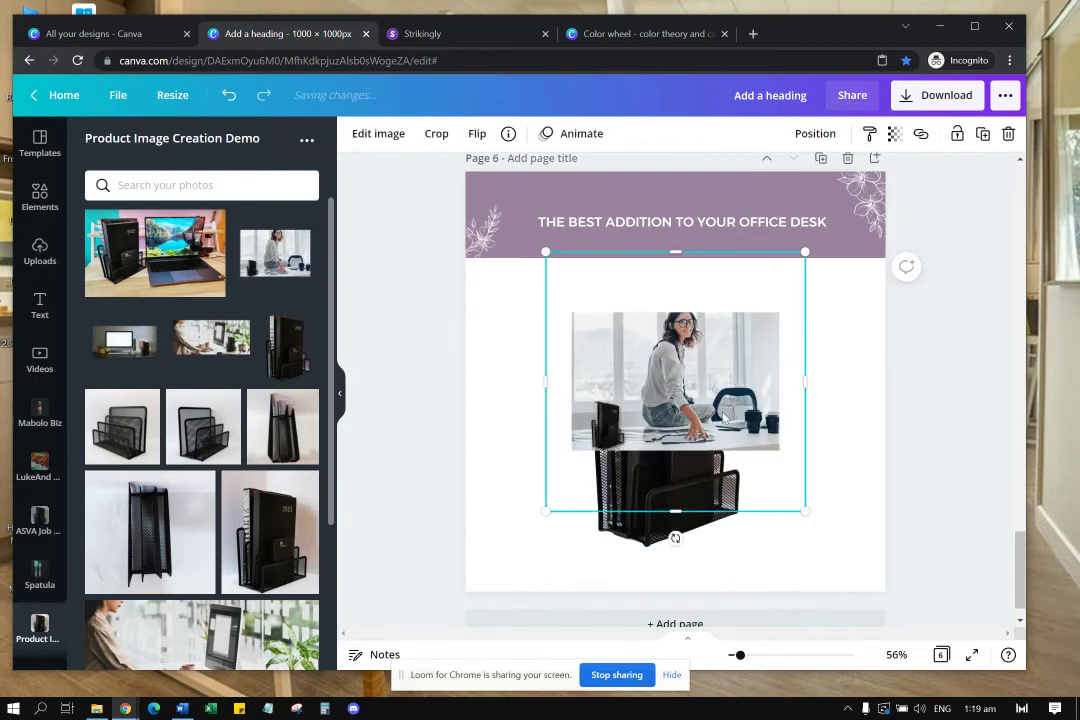
right_click(669, 510)
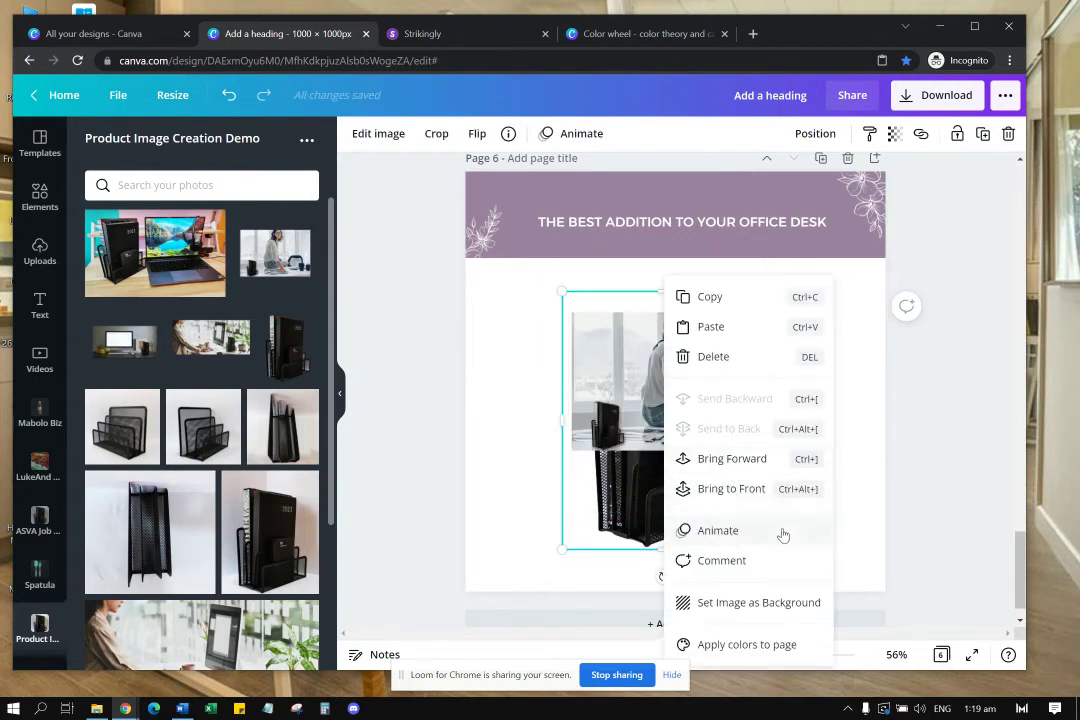
left_click(622, 520)
left_click_drag(627, 528, 749, 536)
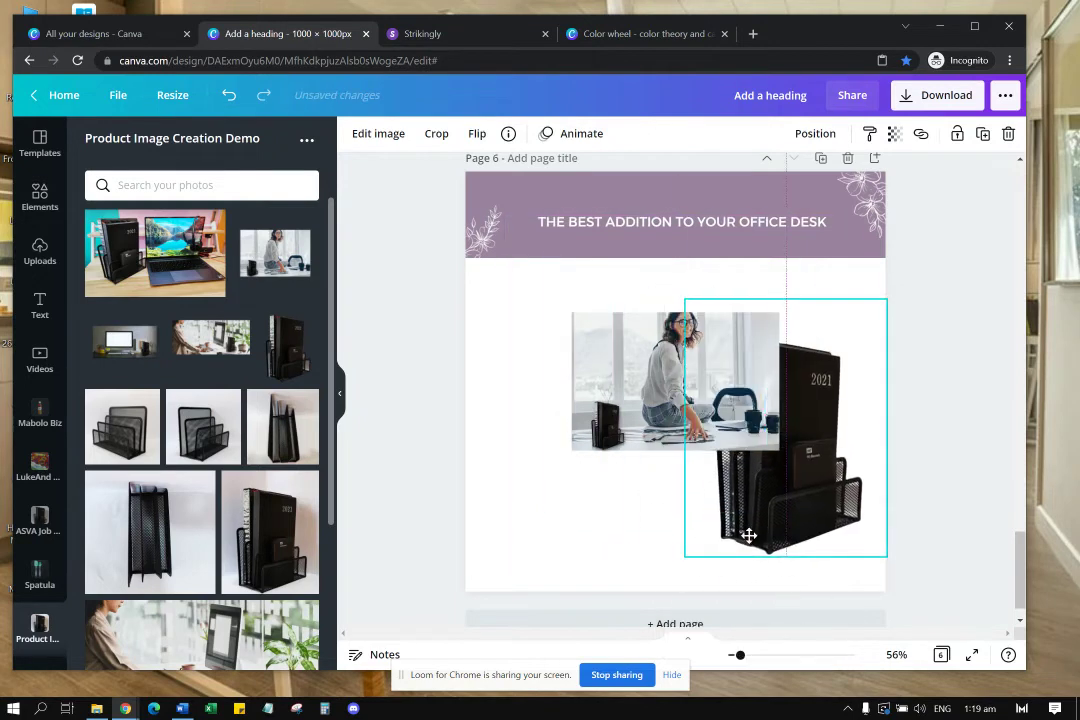
left_click(605, 409)
right_click(828, 510)
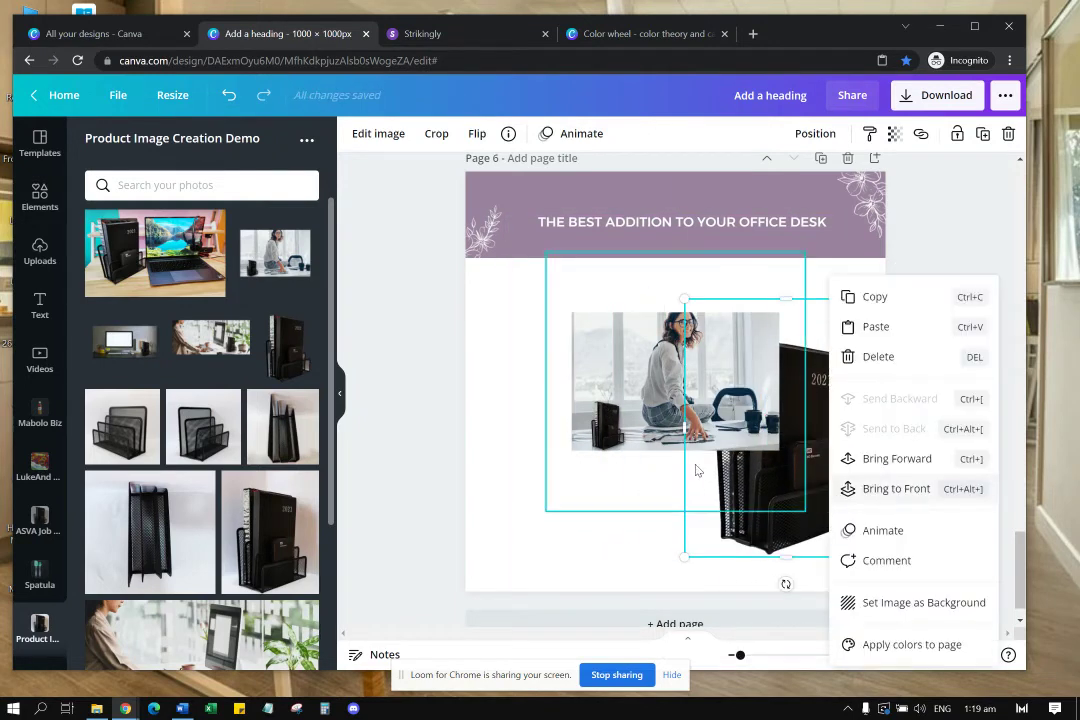
left_click(840, 492)
key("Delete")
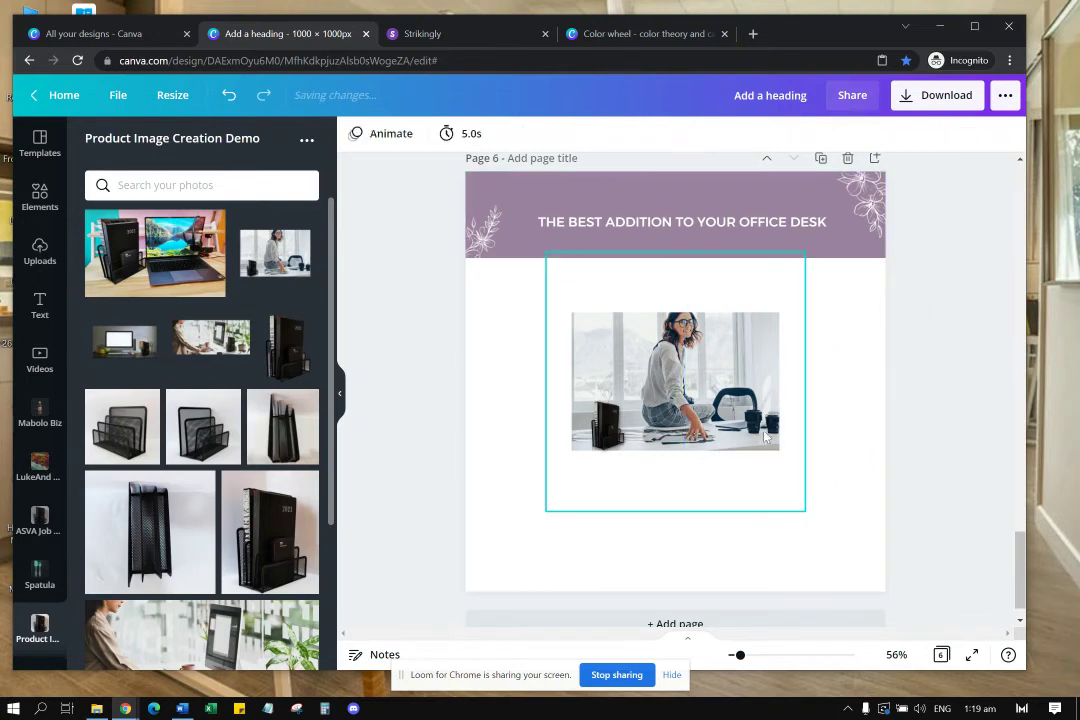
Step: Enlarge the composite photo of the woman and organizer and position it directly below page 6's banner
left_click_drag(718, 398, 664, 469)
left_click_drag(757, 323, 868, 308)
left_click_drag(794, 356, 788, 332)
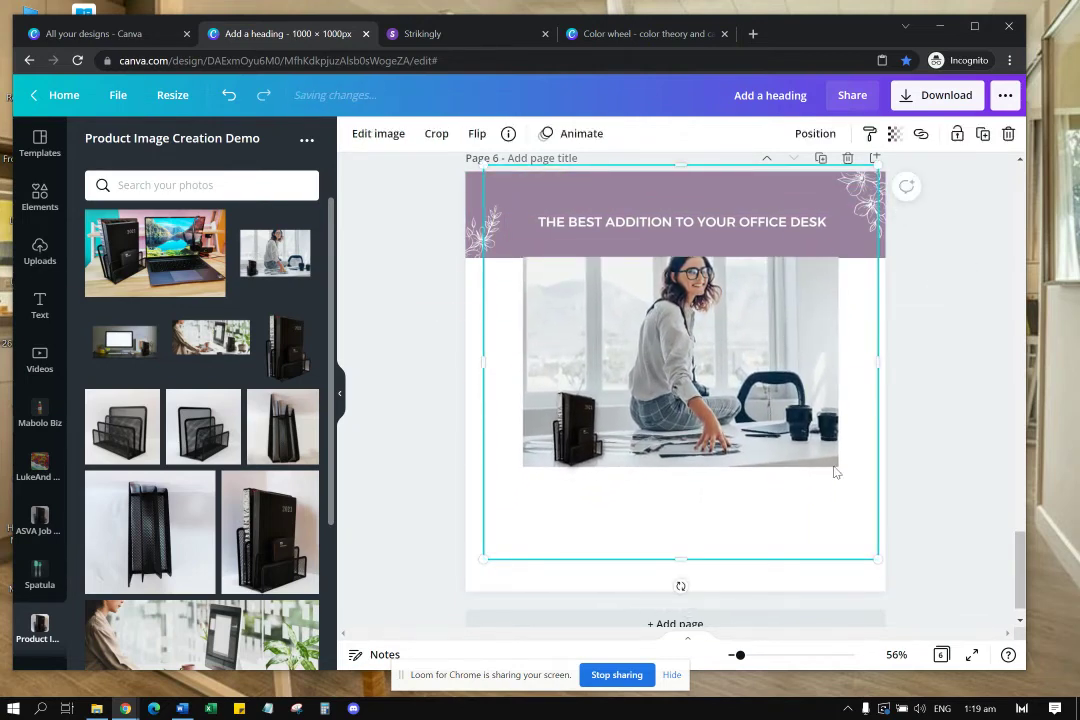
Step: Place the original photo of the woman on the desk beside the composite for comparison, remove it, and reposition the composite
scroll(562, 469, "down", 1)
scroll(230, 517, "down", 3)
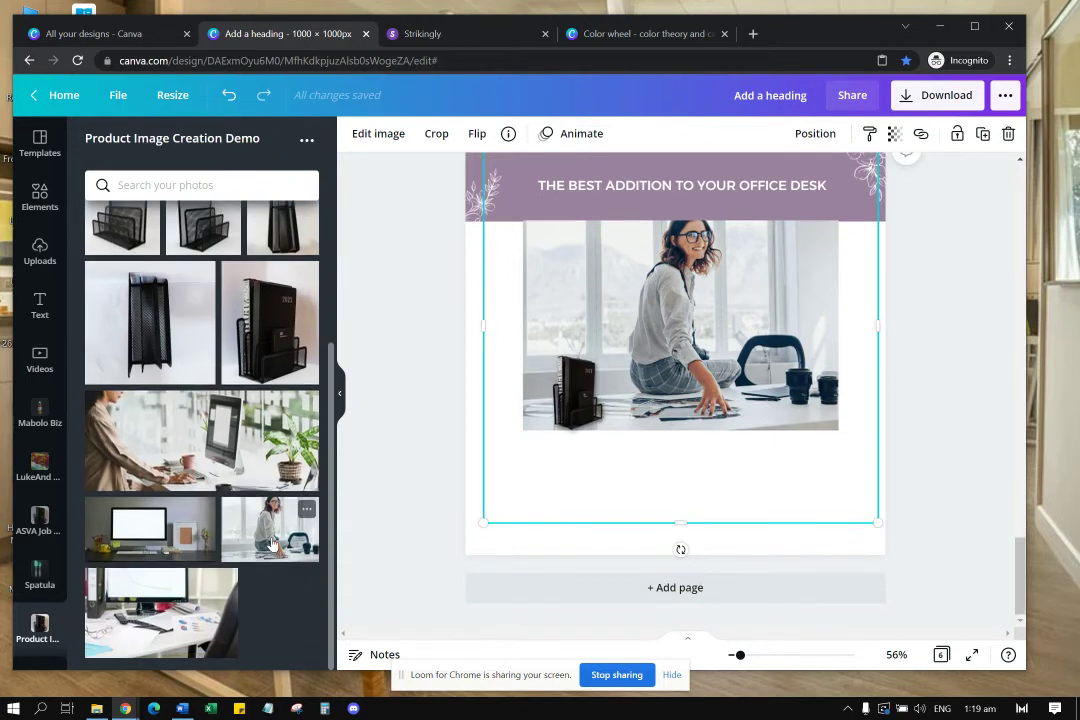
left_click_drag(270, 540, 843, 470)
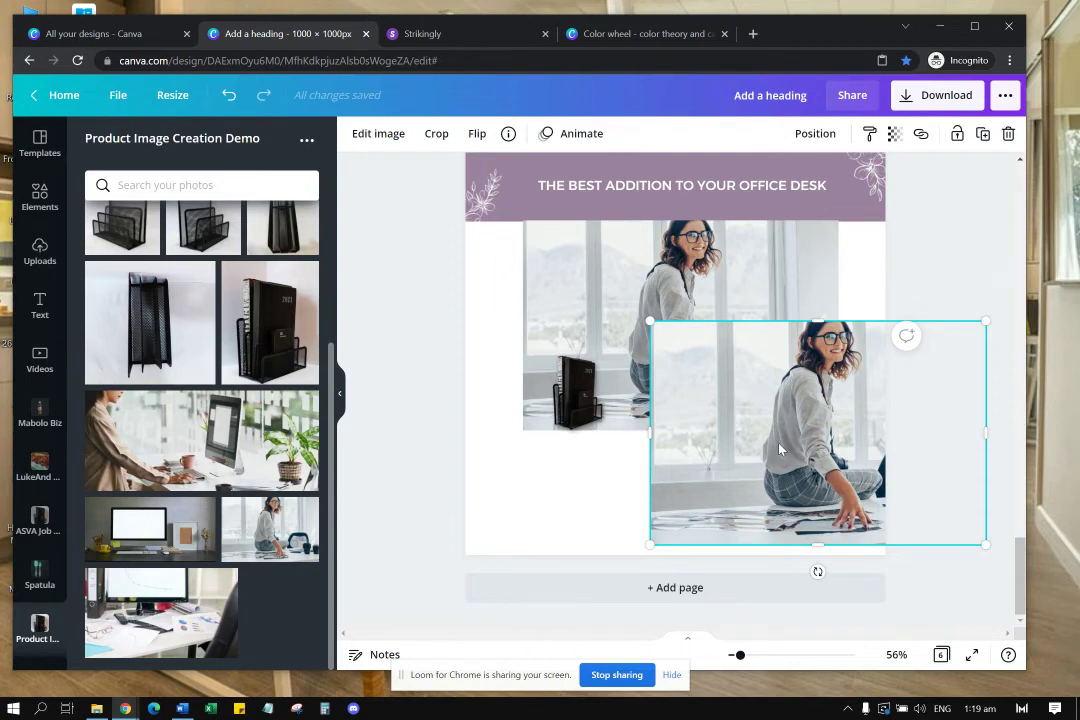
left_click_drag(656, 373, 717, 428)
left_click(695, 377)
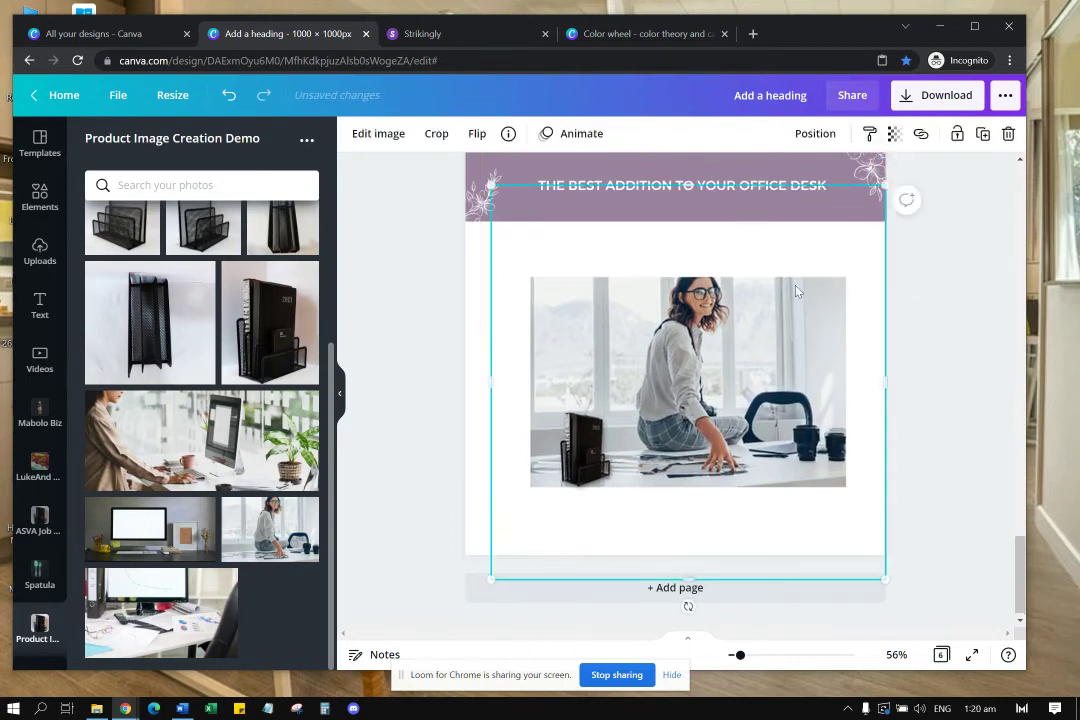
Step: Try enlarging the composite photo past page 6's edge and shifting it below the banner, and delete it
left_click_drag(886, 183, 991, 78)
left_click_drag(703, 339, 703, 381)
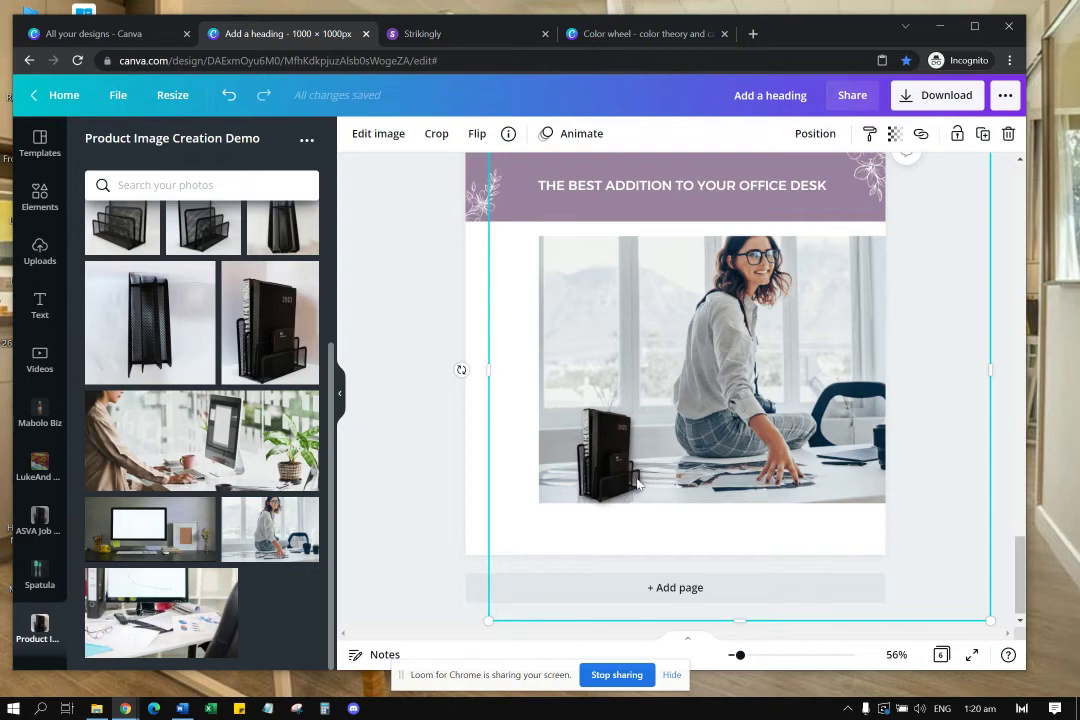
left_click_drag(740, 432, 707, 425)
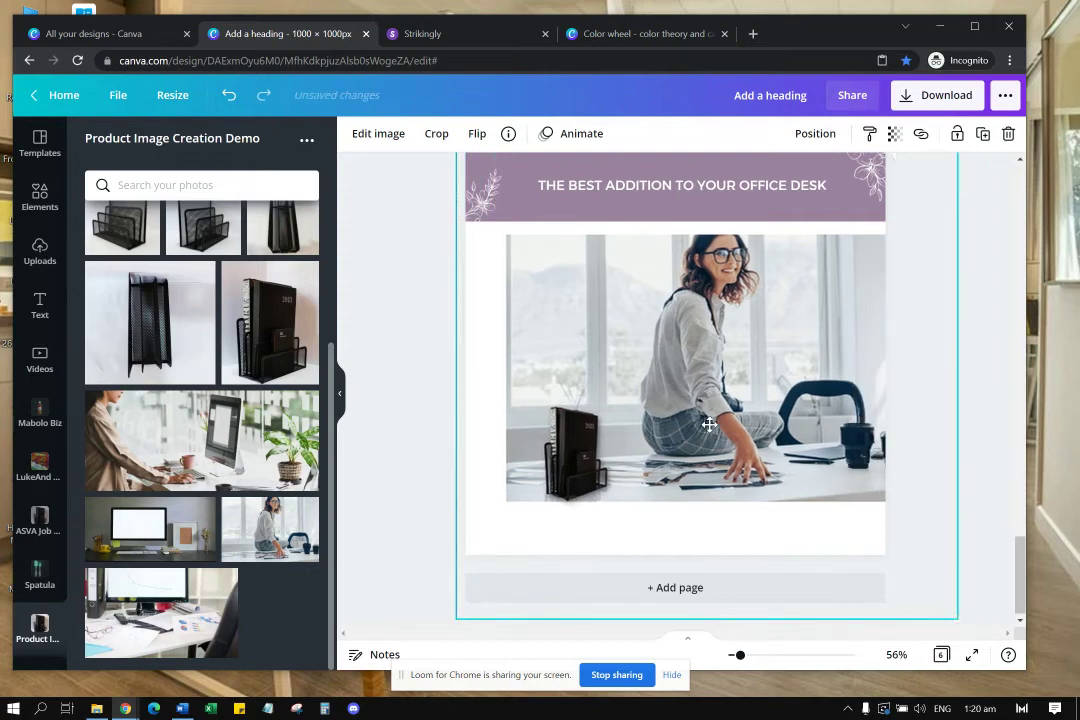
key("Delete")
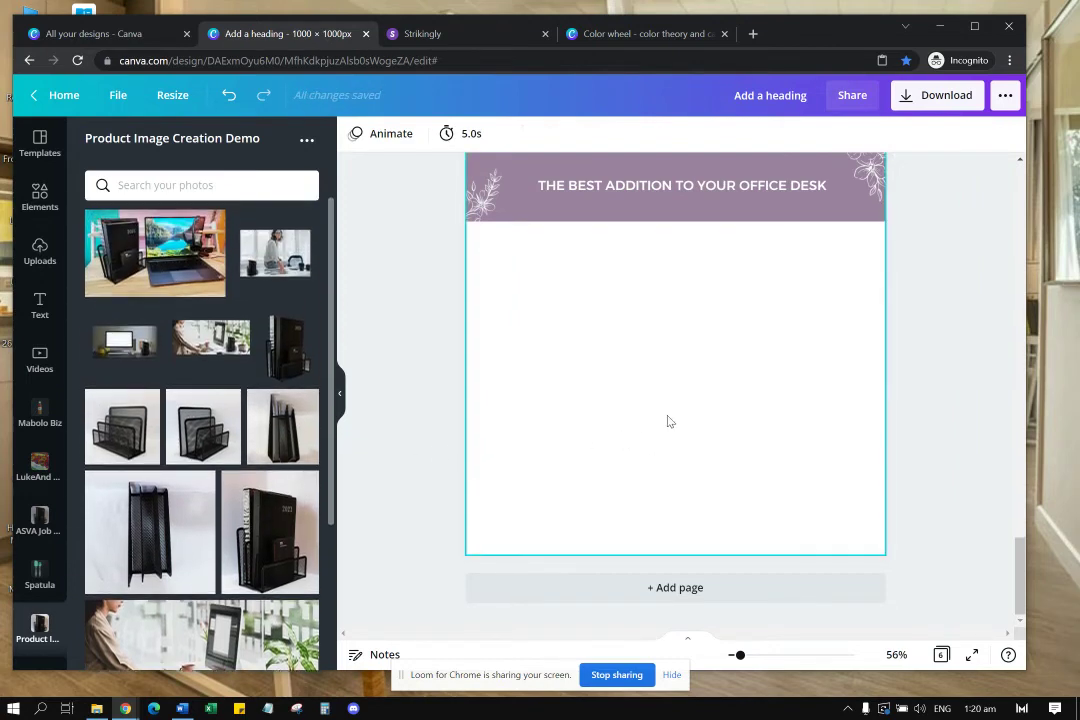
Step: Search the elements library for "frames" and show results of all types
scroll(672, 424, "up", 1)
scroll(448, 415, "up", 1)
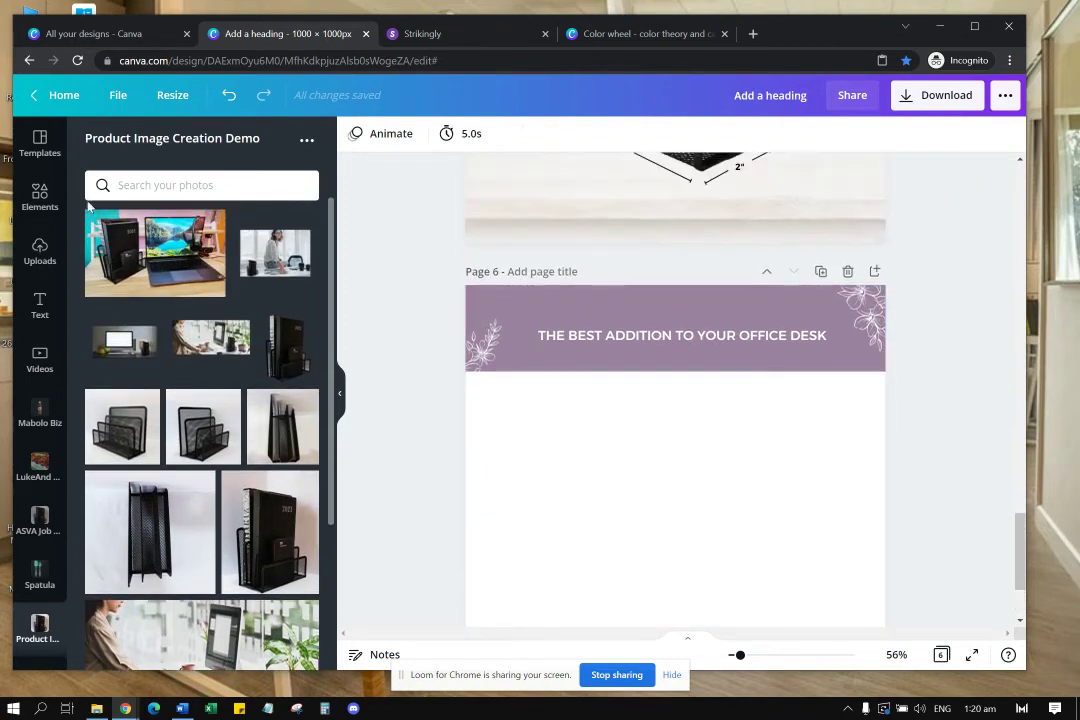
left_click(40, 197)
scroll(235, 215, "up", 1)
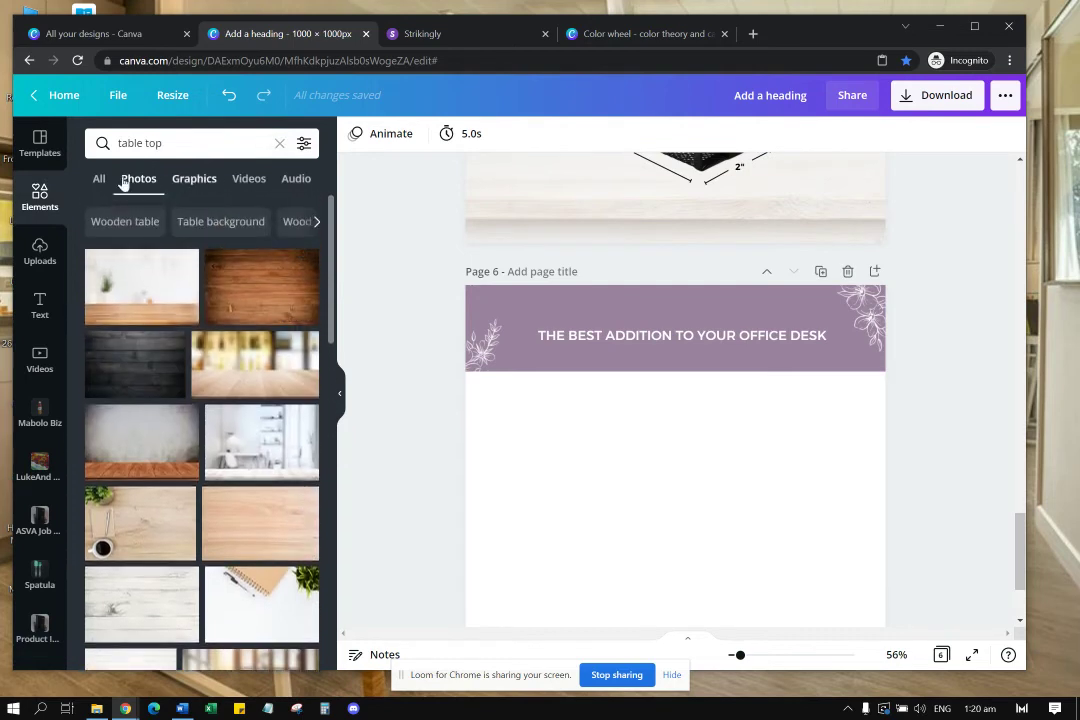
left_click(174, 143)
type("es")
key("Return")
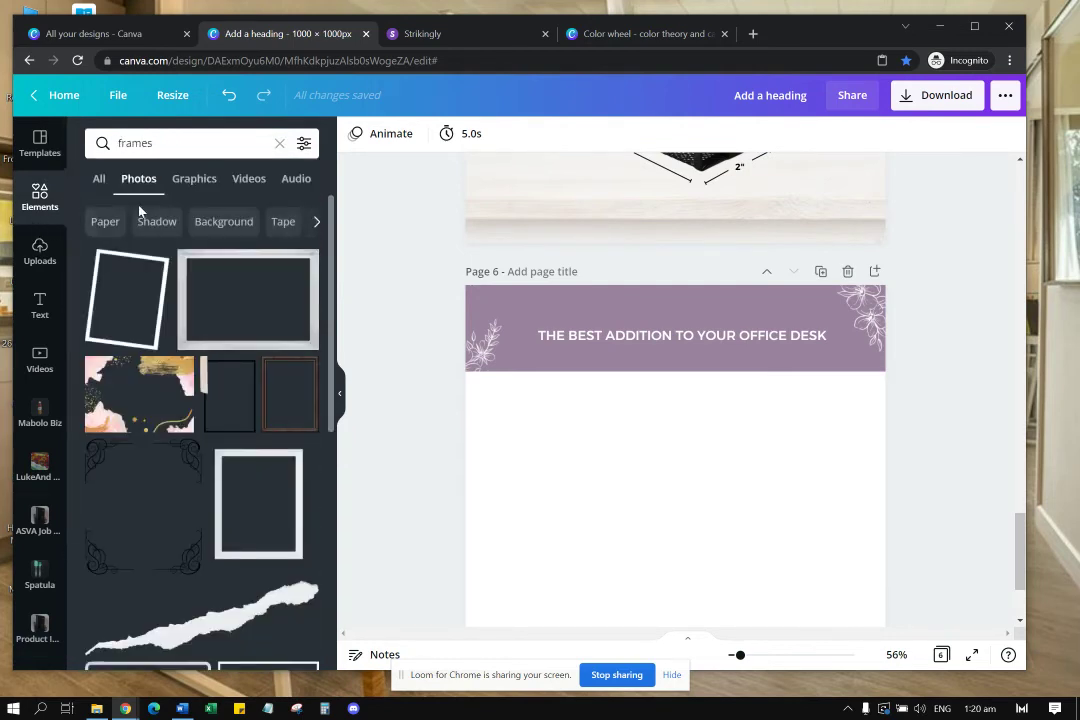
left_click(103, 184)
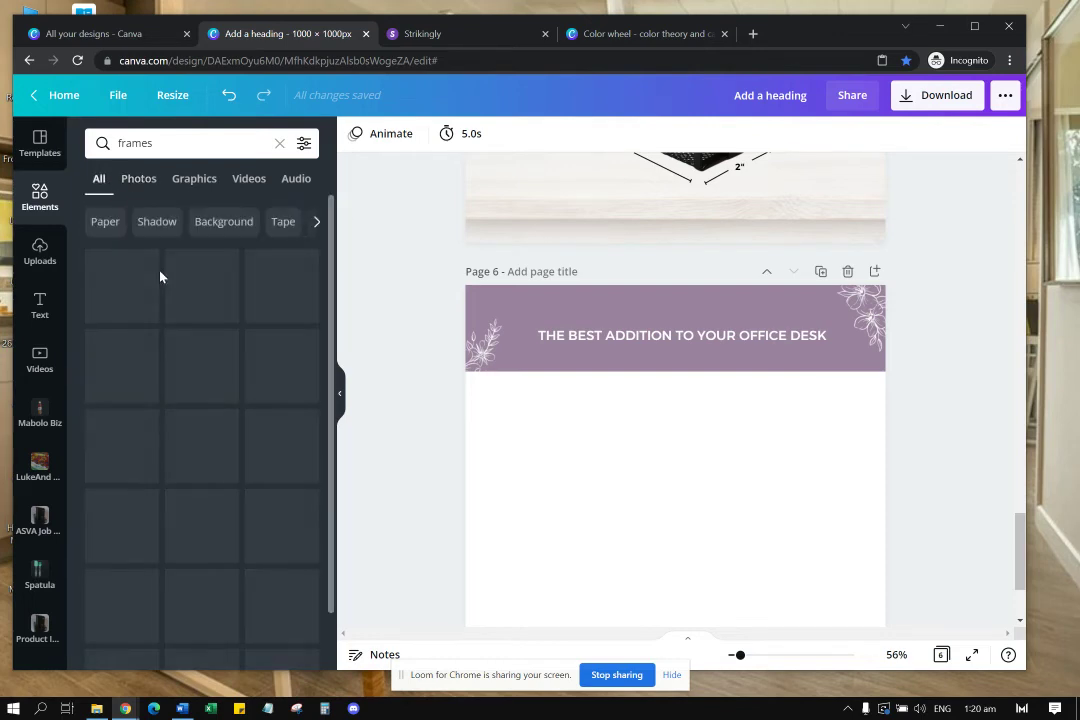
Step: Add the frame with three touching stacked rows to page 6, enlarge it, and position it below the banner
scroll(200, 315, "down", 10)
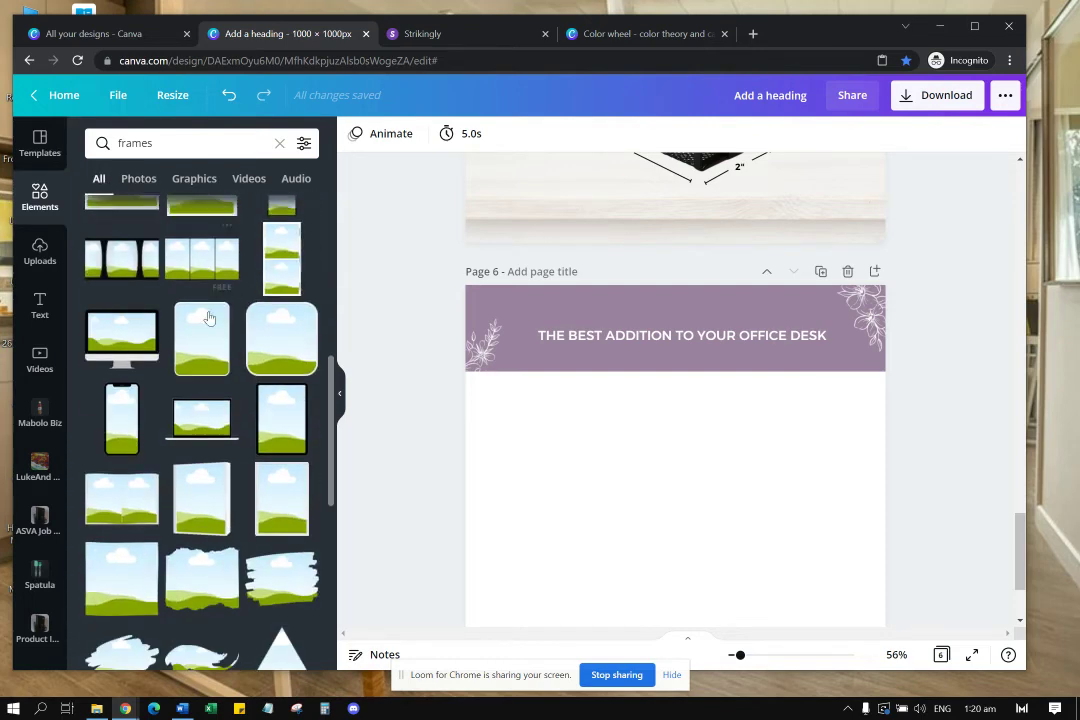
scroll(204, 320, "down", 5)
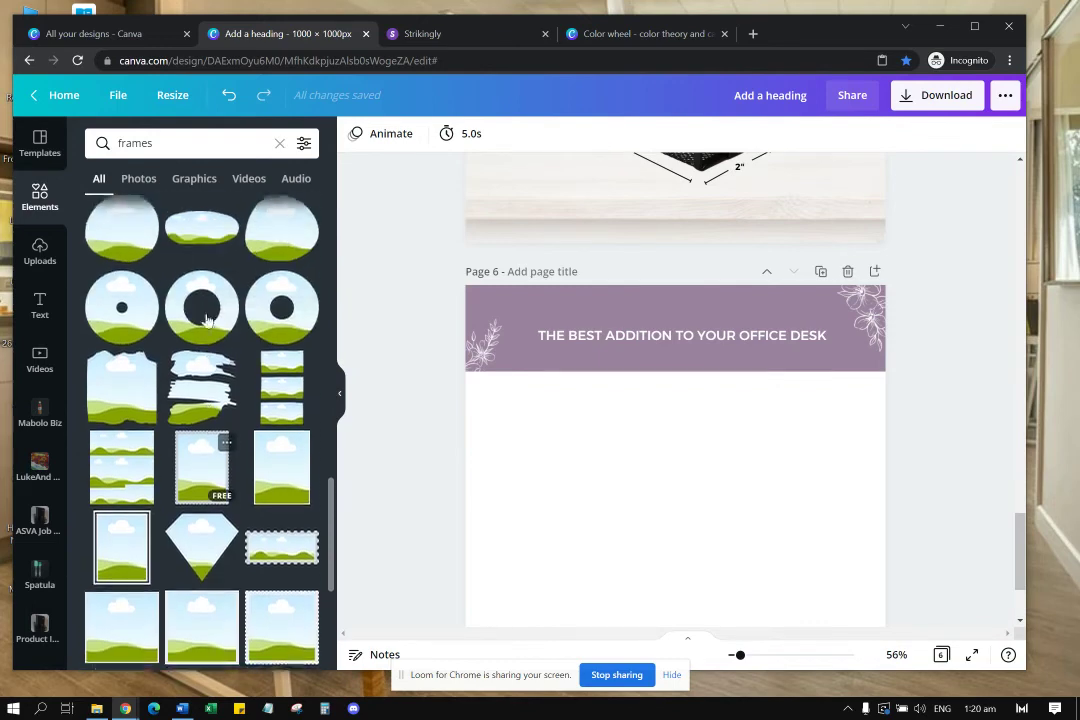
scroll(198, 318, "up", 2)
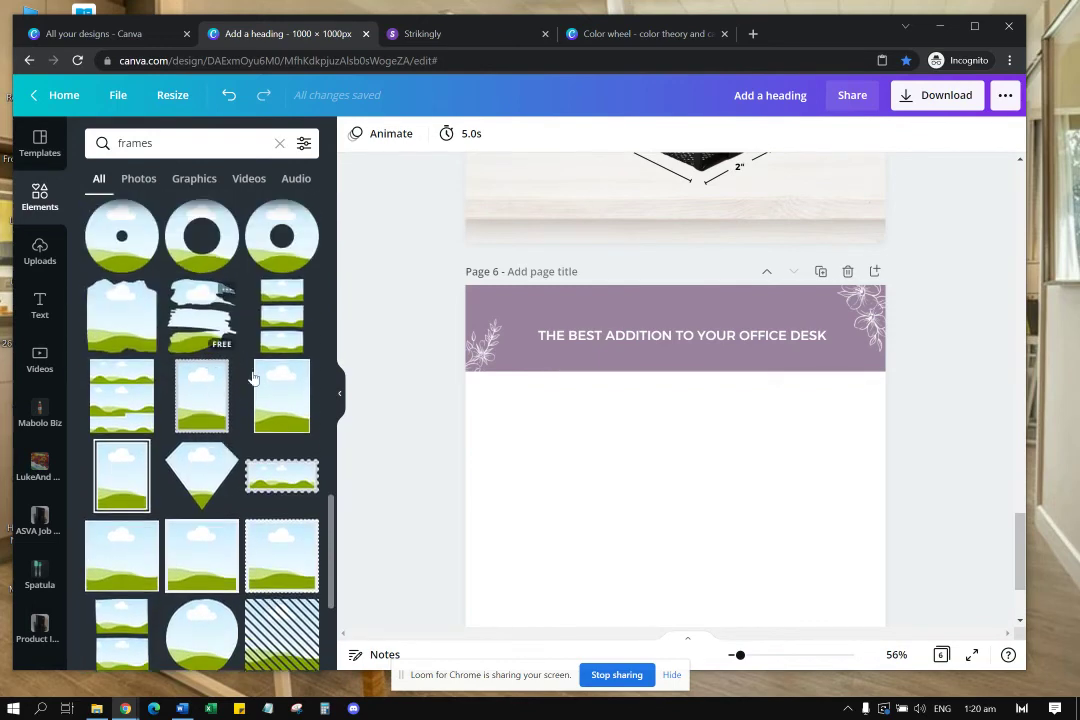
left_click(147, 412)
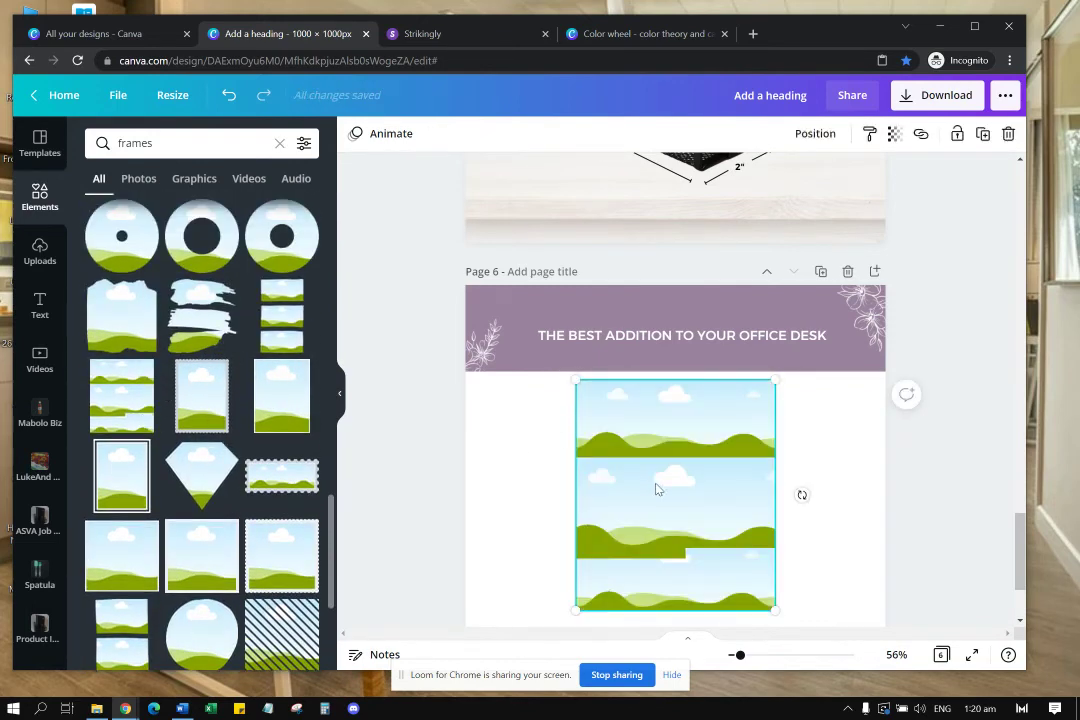
scroll(657, 489, "down", 2)
left_click_drag(686, 428, 681, 470)
left_click_drag(771, 502, 799, 492)
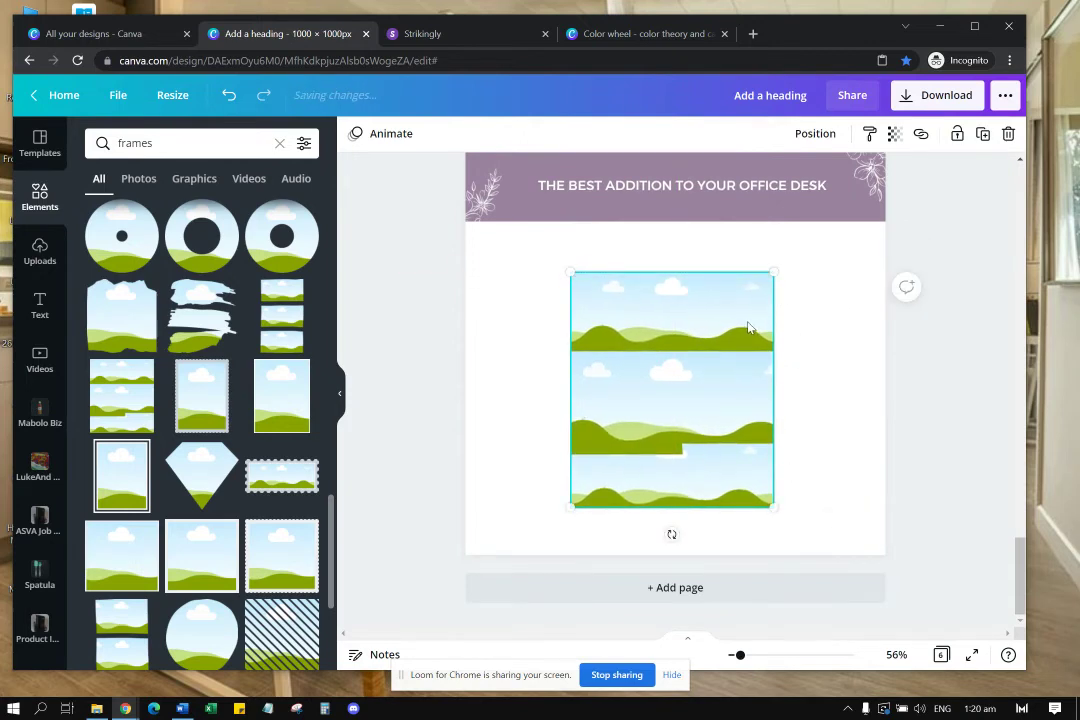
left_click_drag(748, 323, 752, 299)
mouse_move(785, 485)
left_mouse_down()
mouse_move(839, 542)
mouse_move(774, 467)
left_mouse_up()
scroll(303, 396, "down", 6)
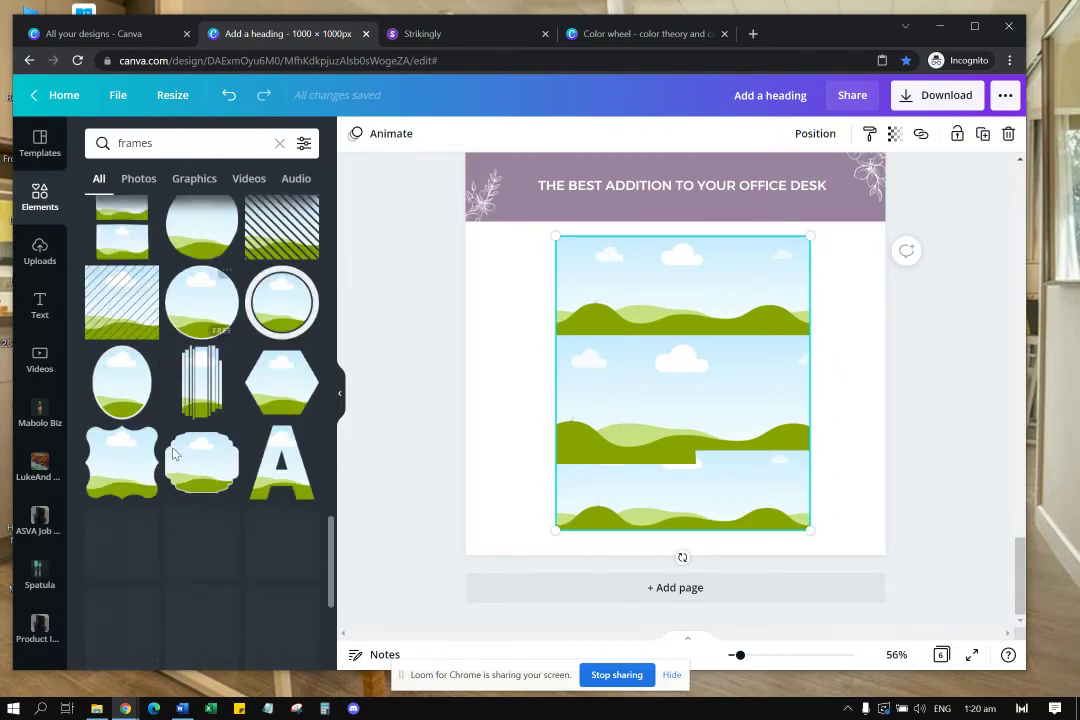
Step: Fill the frame's top row with the composite photo of the woman, enlarging and shifting it to show the organizer
left_click(39, 628)
scroll(190, 402, "down", 3)
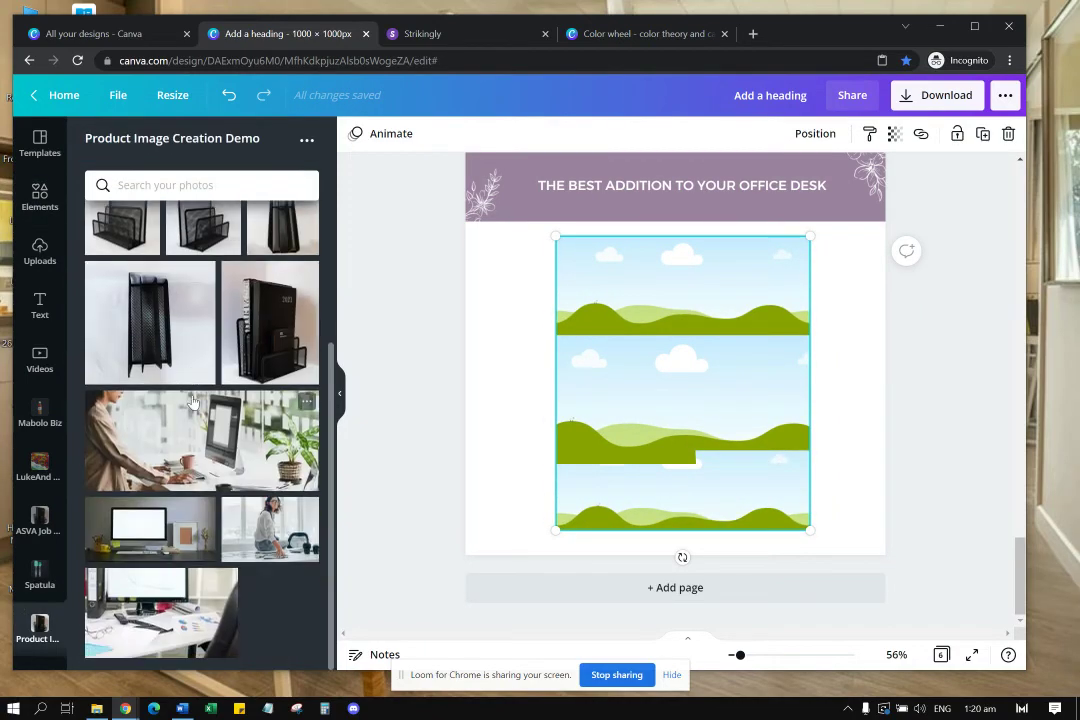
scroll(250, 430, "up", 3)
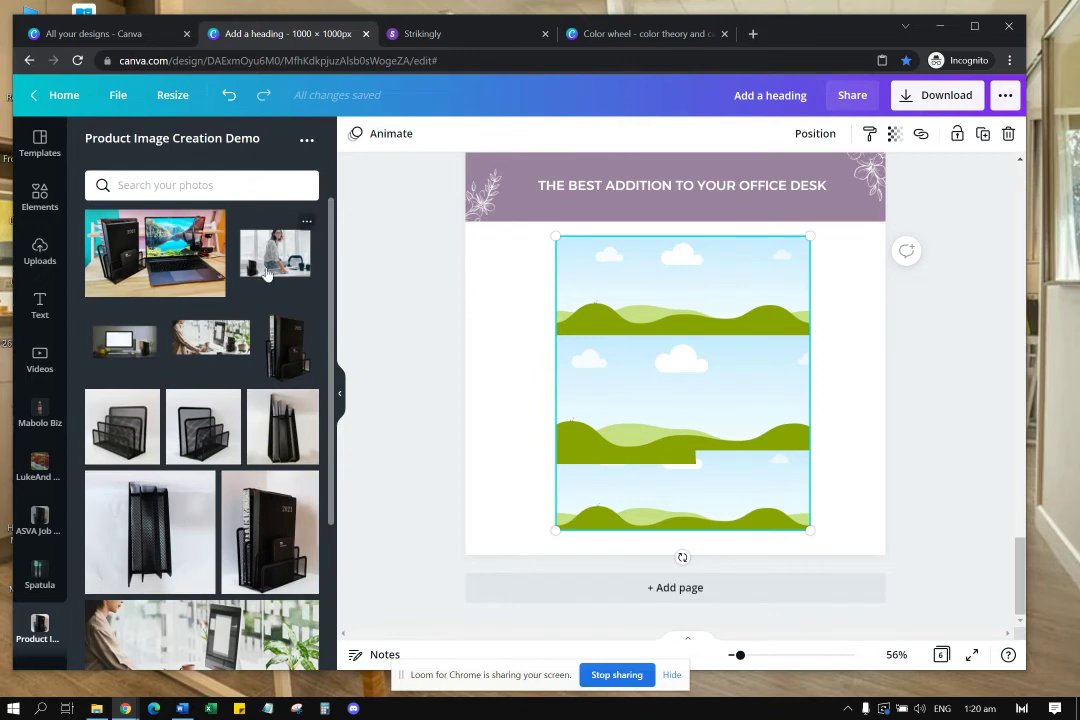
left_click_drag(268, 272, 521, 235)
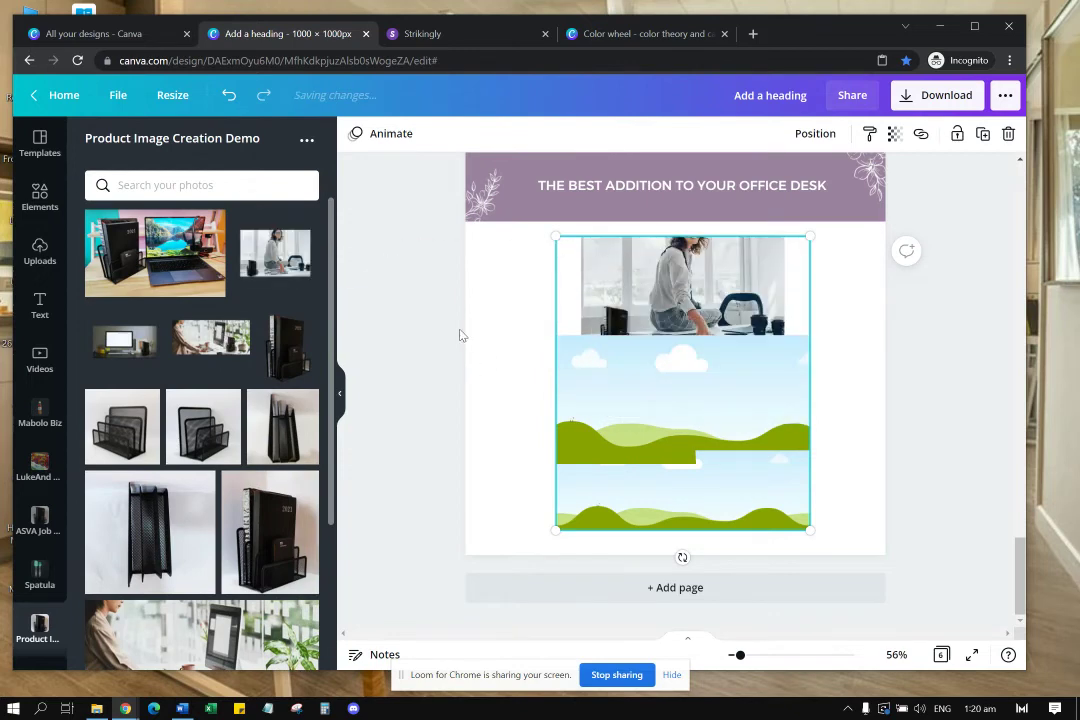
double_click(680, 298)
left_click_drag(810, 160, 974, 121)
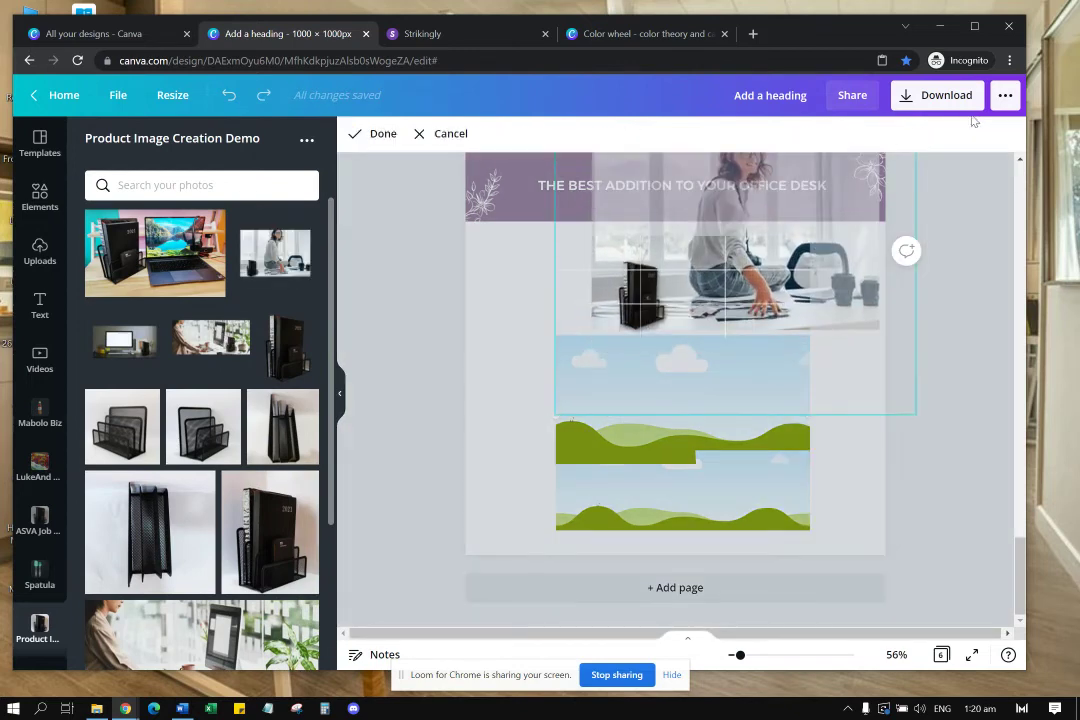
left_click_drag(853, 291, 800, 297)
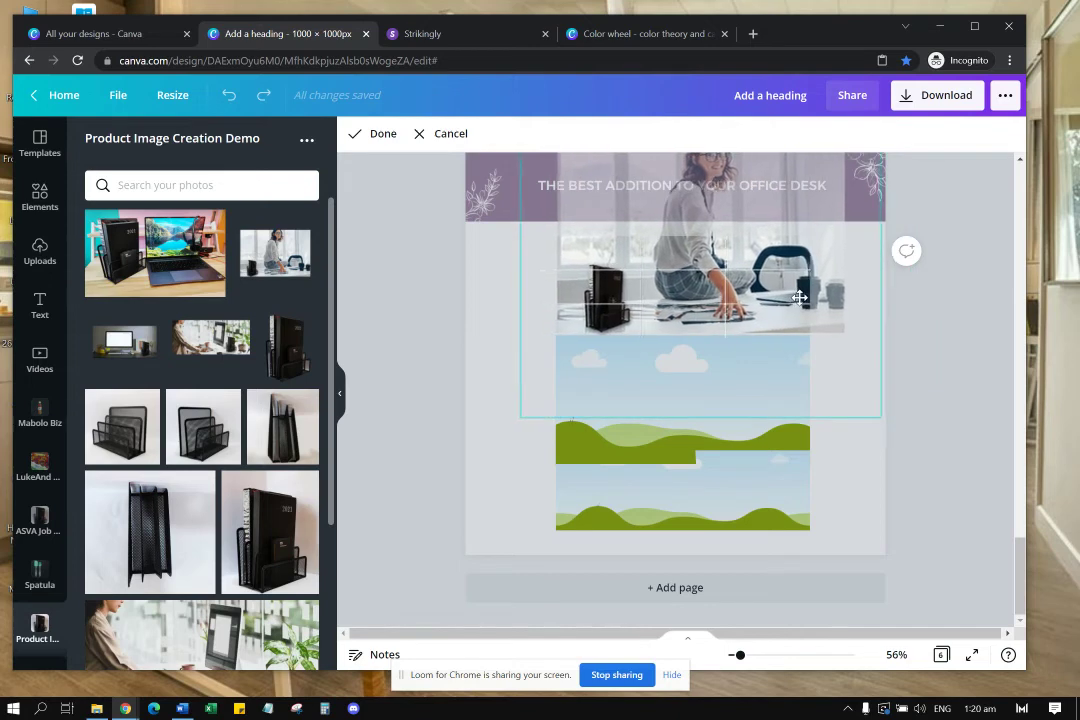
left_click(882, 468)
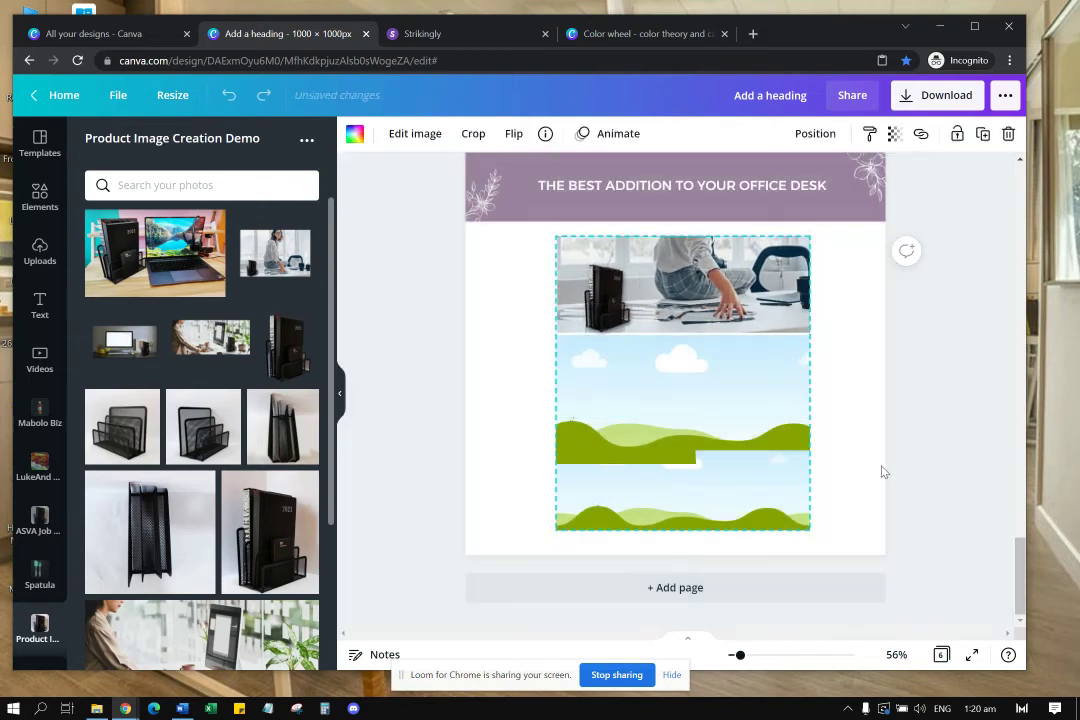
Step: Fill the frame's bottom row with the composite photo of the monitor and organizer, enlarging and shifting it within the row
left_click(739, 405)
left_click_drag(105, 362, 766, 455)
double_click(766, 455)
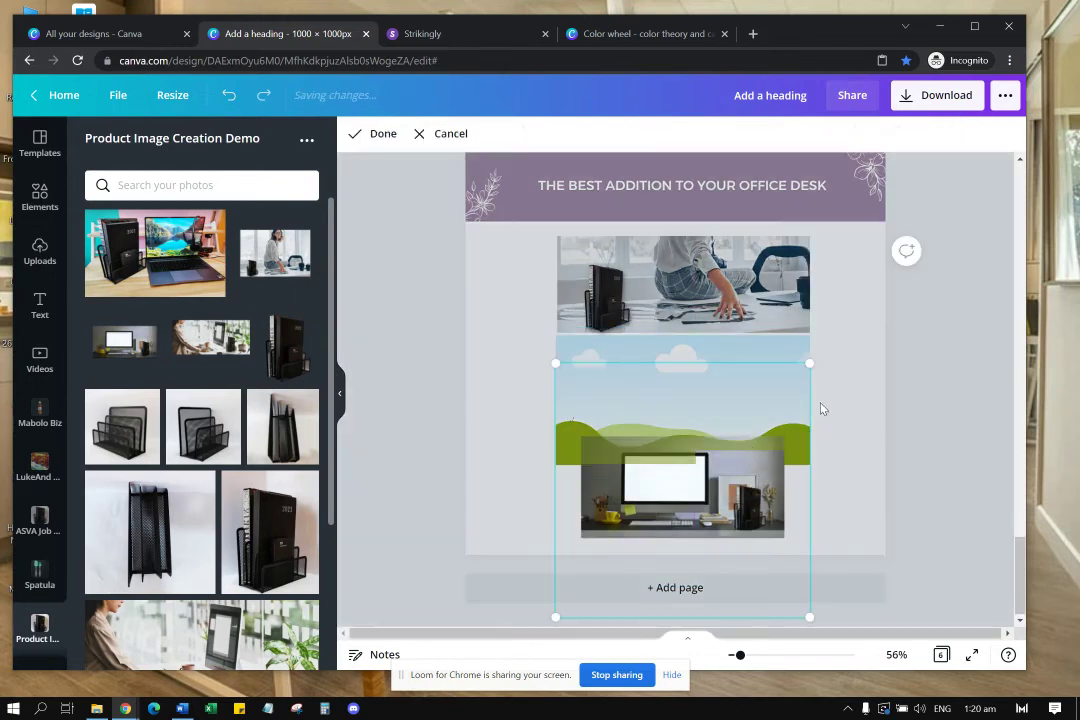
left_click_drag(810, 364, 900, 278)
left_click_drag(847, 446, 932, 436)
left_click_drag(698, 443, 516, 472)
left_click(848, 441)
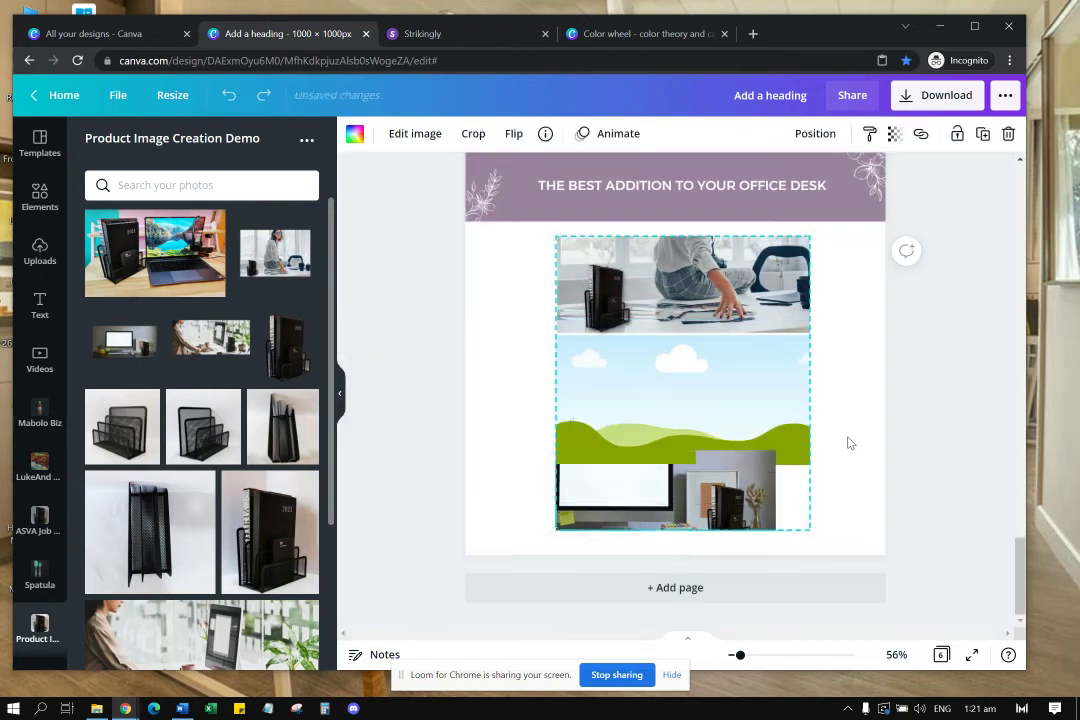
Step: Enlarge the monitor photo further to span the frame's bottom row and reposition it to show the organizer
left_click(848, 474)
left_click_drag(689, 505, 713, 482)
double_click(732, 484)
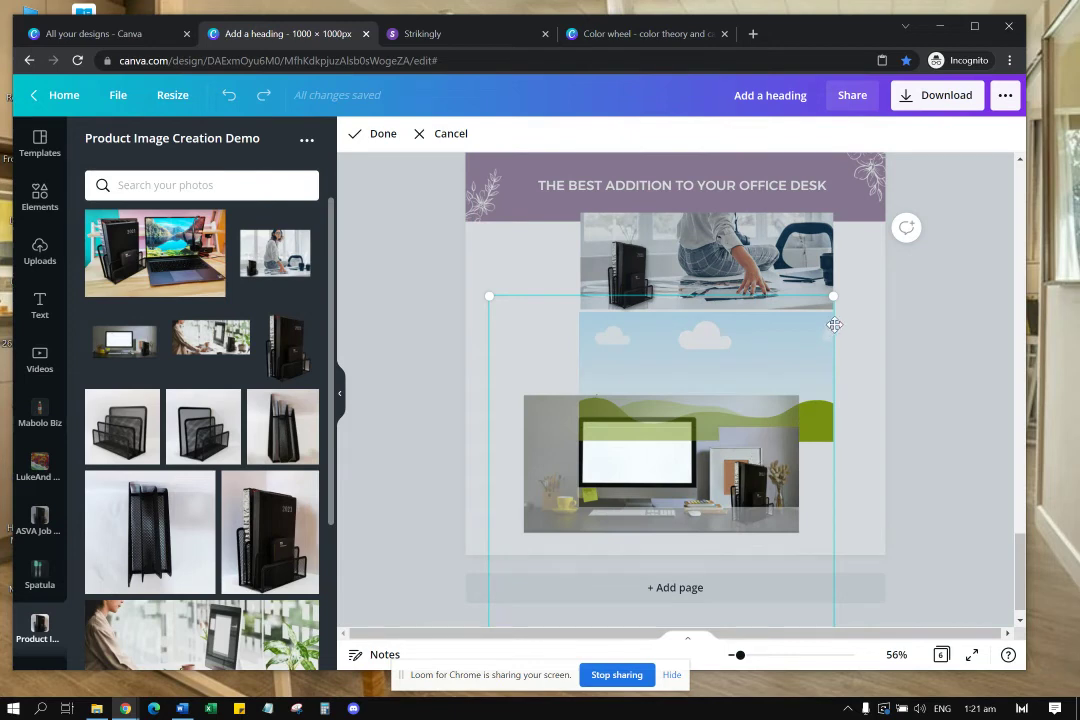
left_click_drag(834, 325, 906, 312)
left_click_drag(849, 418, 805, 440)
left_click(967, 407)
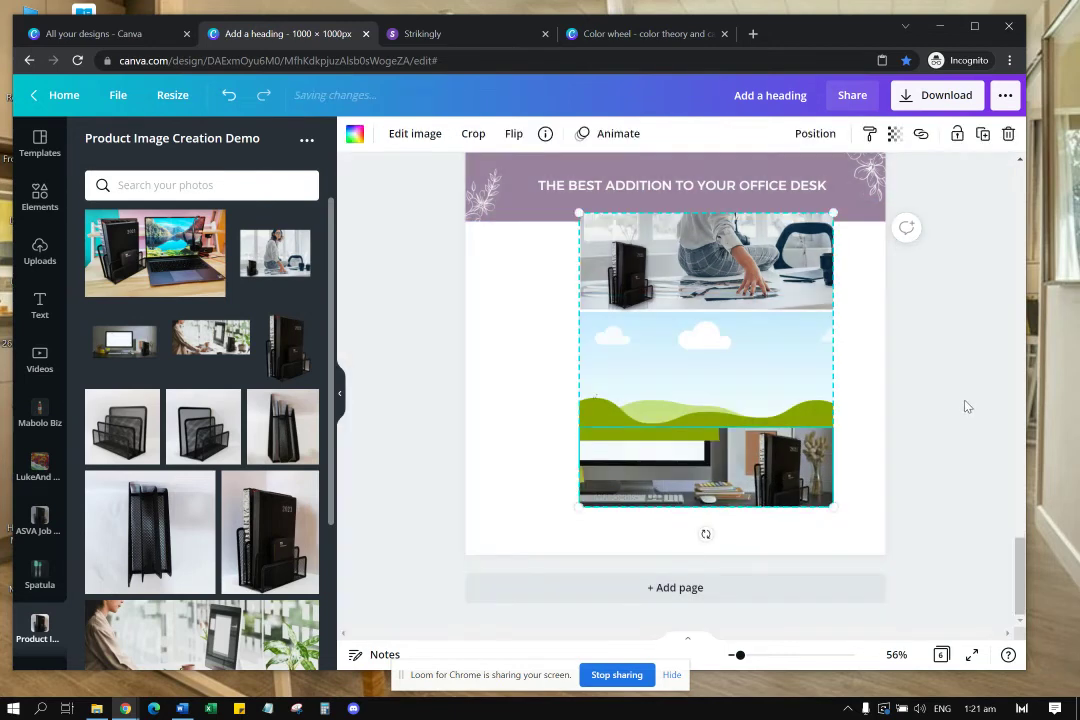
double_click(806, 473)
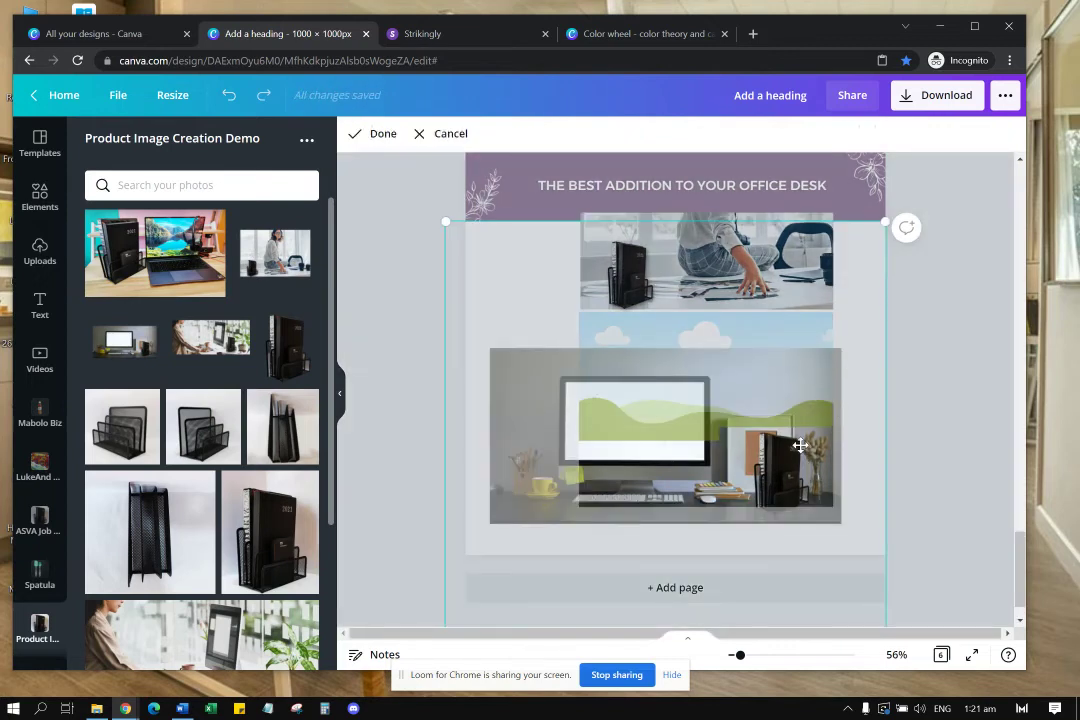
left_click_drag(800, 445, 800, 435)
left_click(952, 409)
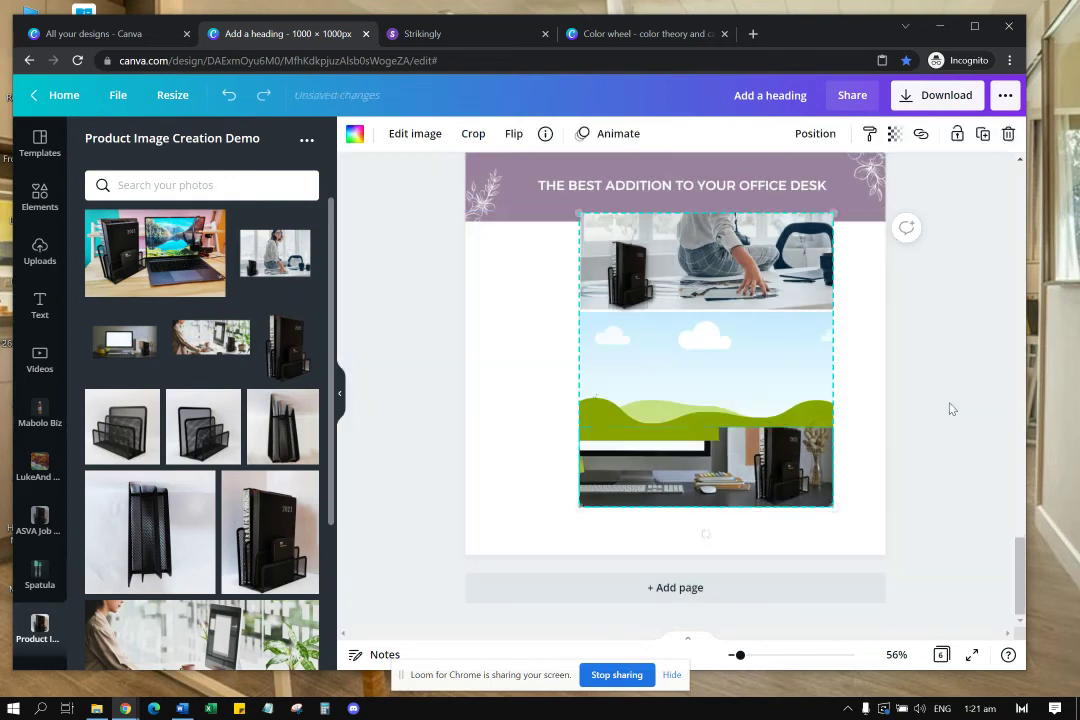
Step: Delete the three-row frame with its photos from page 6
left_click(950, 409)
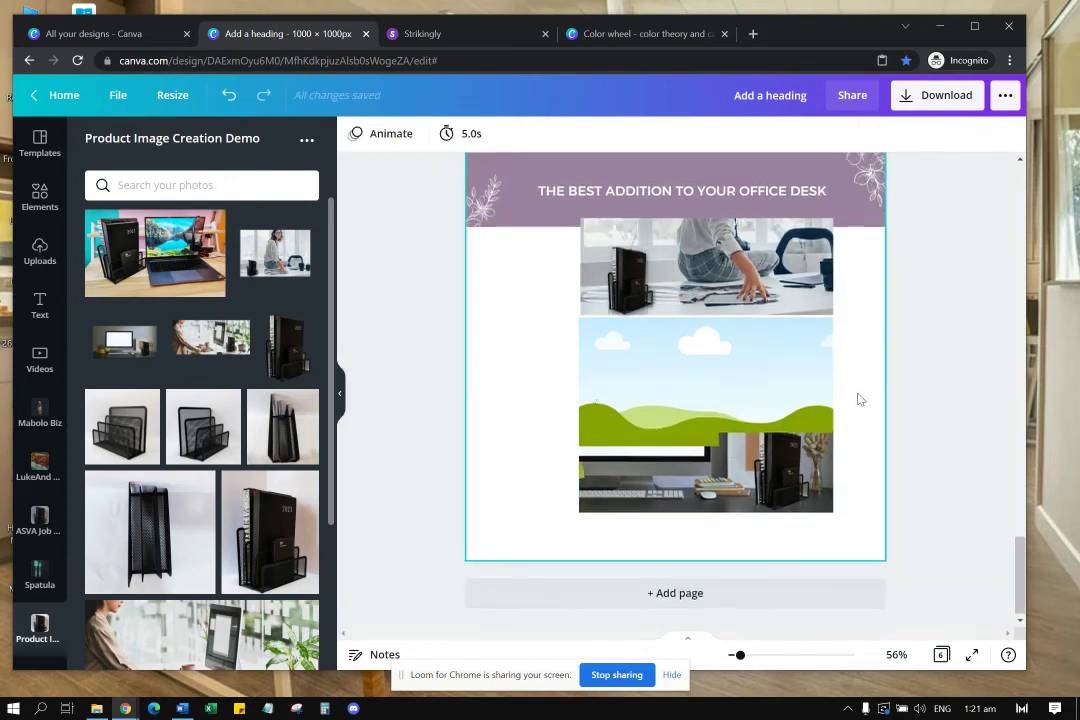
scroll(502, 424, "up", 1)
left_click(750, 478)
key("Delete")
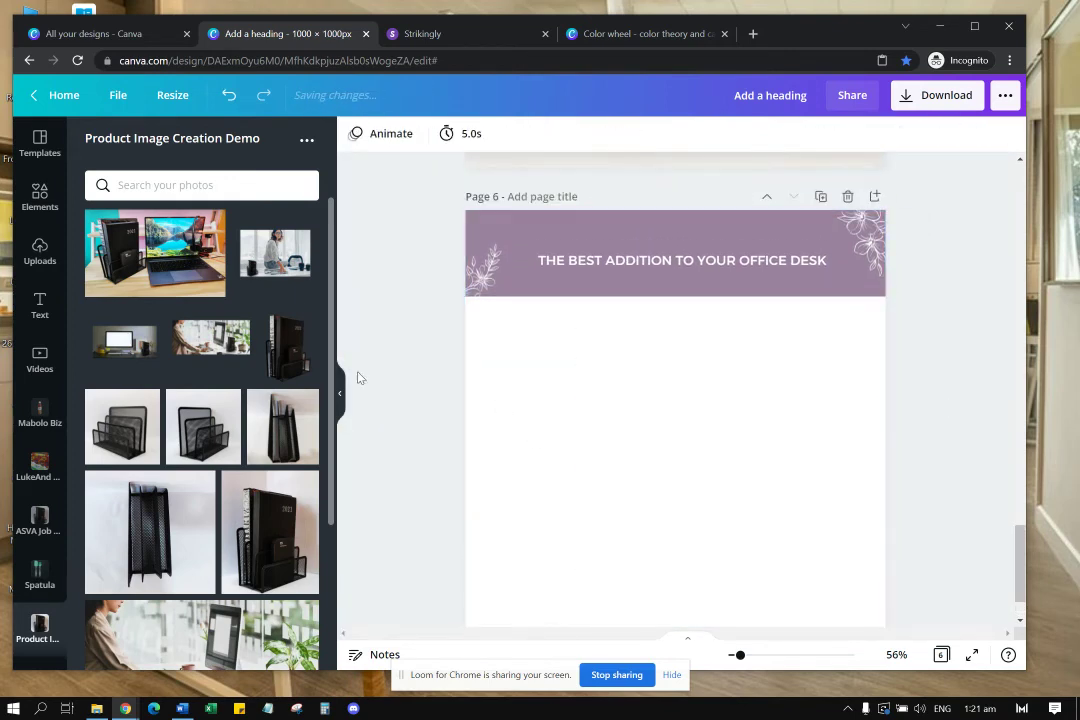
Step: Add the frame set of three separate stacked rectangles from the "frames" results to page 6
left_click(40, 143)
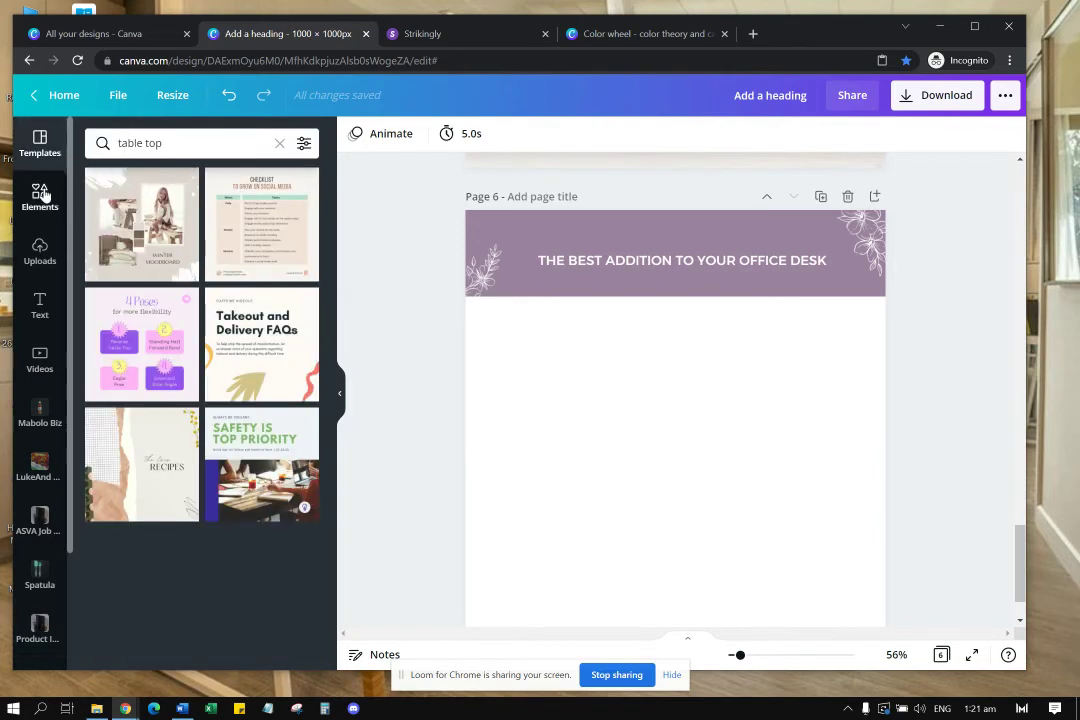
left_click(40, 196)
scroll(188, 354, "down", 2)
scroll(186, 355, "up", 3)
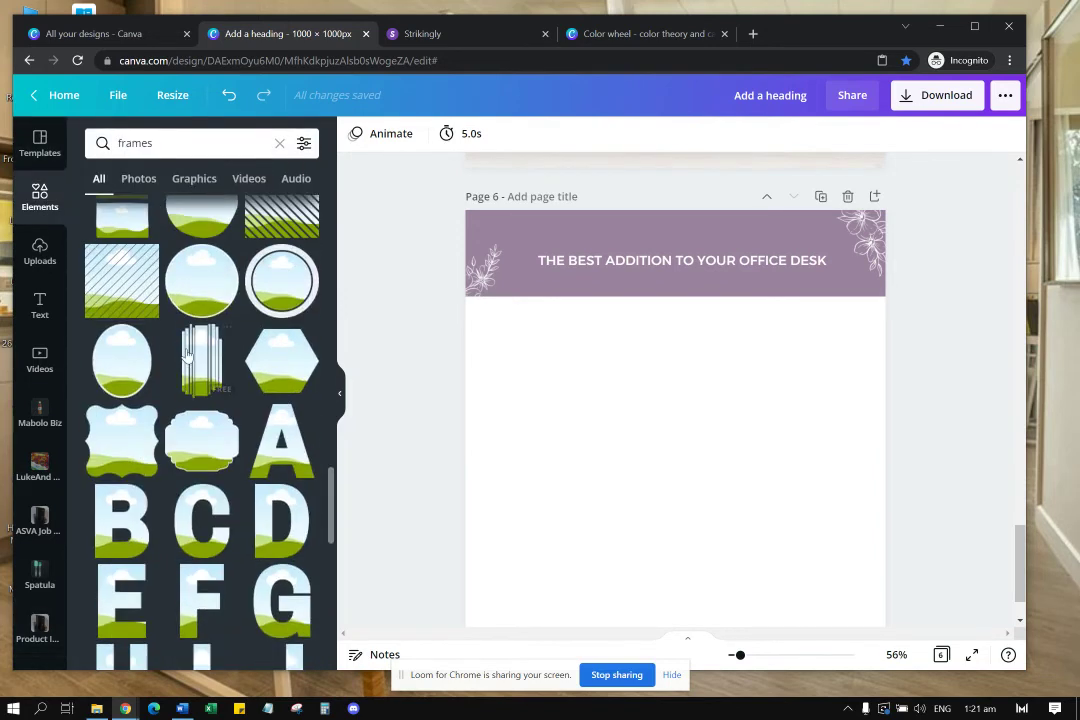
scroll(186, 355, "up", 4)
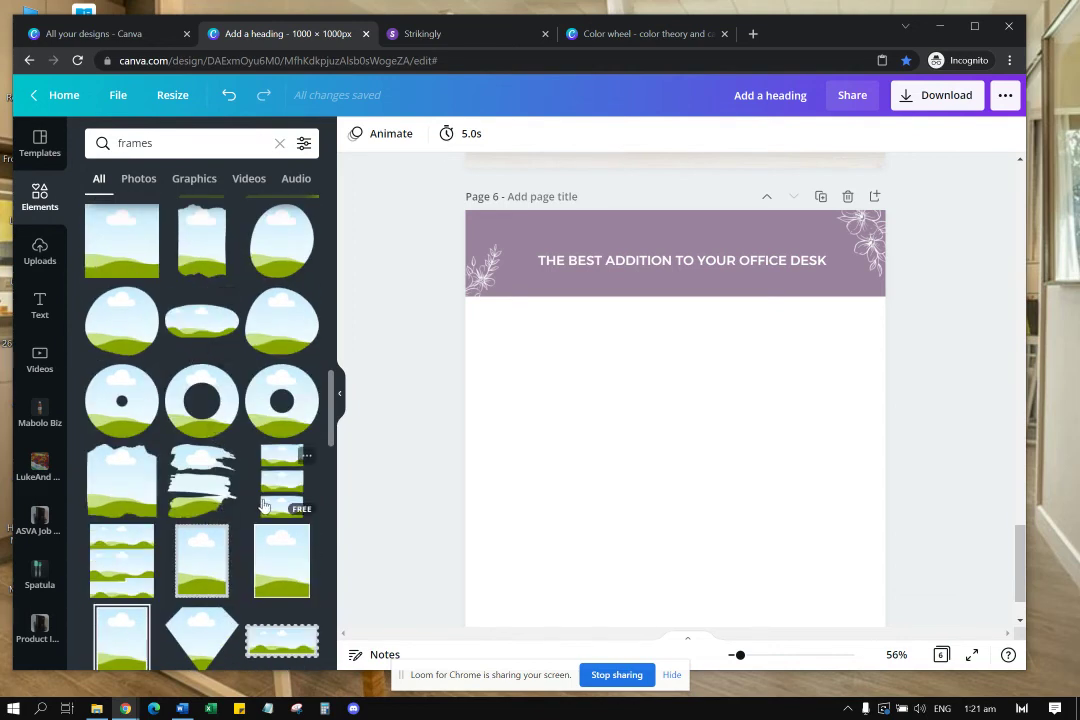
left_click(265, 500)
Step: Enlarge the frame set to about 460 × 800, center it on page 6, and tilt it slightly counterclockwise
left_click_drag(650, 470, 660, 510)
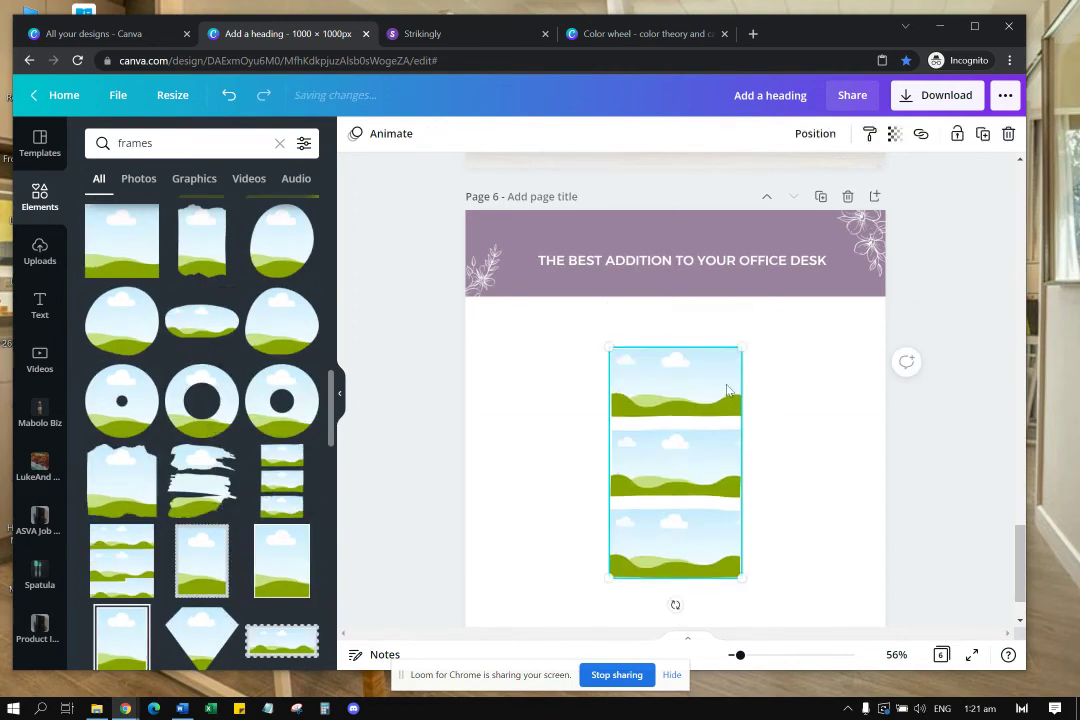
left_click_drag(742, 346, 800, 250)
left_click_drag(718, 383, 699, 420)
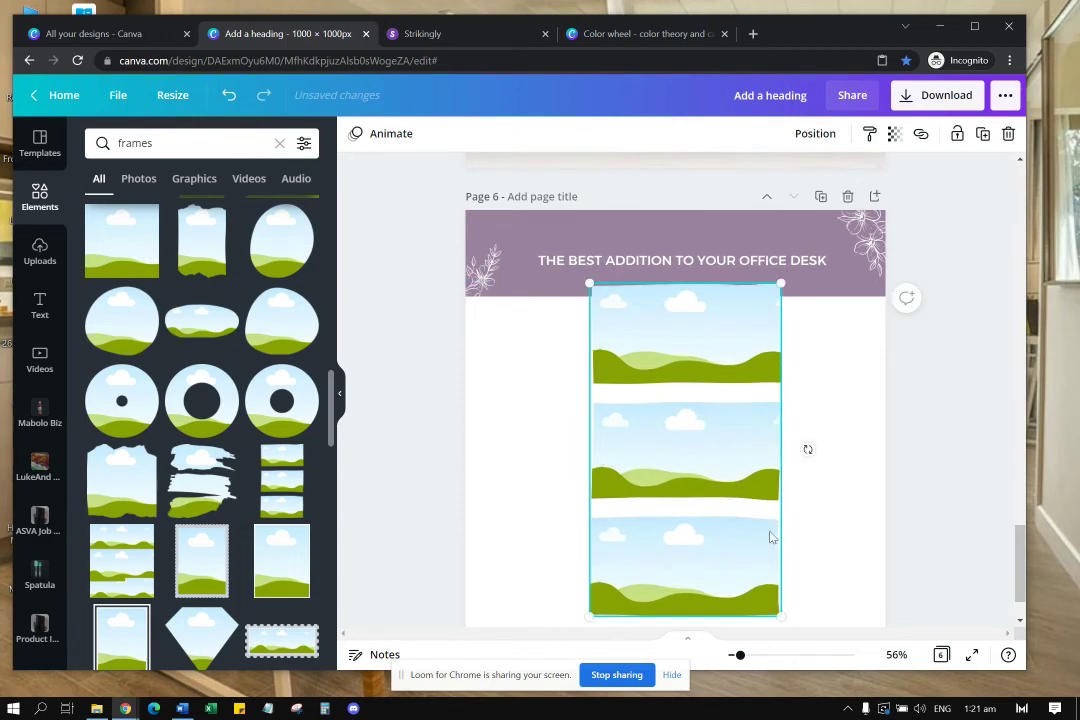
scroll(766, 551, "down", 1)
left_click_drag(785, 541, 791, 541)
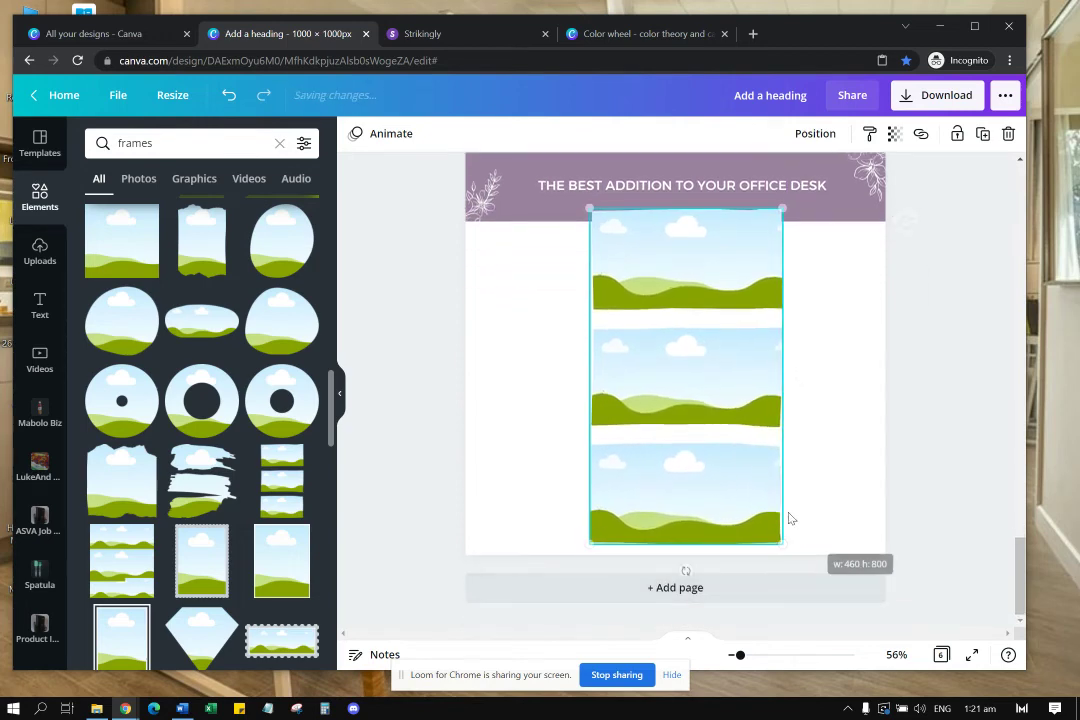
left_click(737, 353)
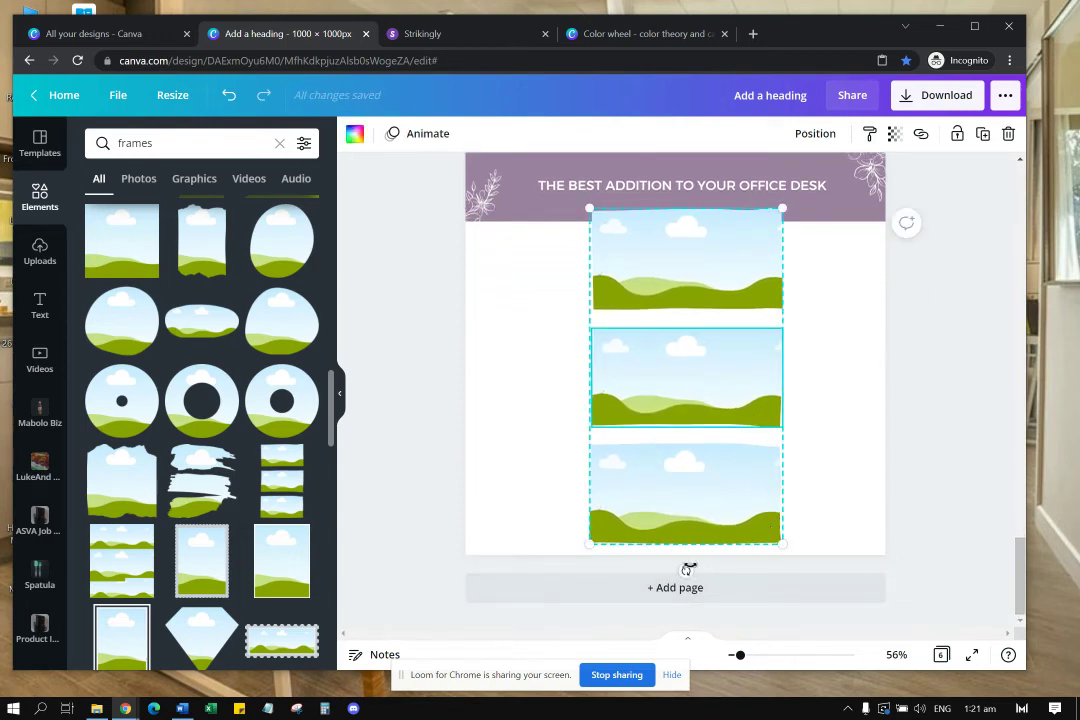
left_click_drag(688, 568, 694, 573)
left_click(818, 422)
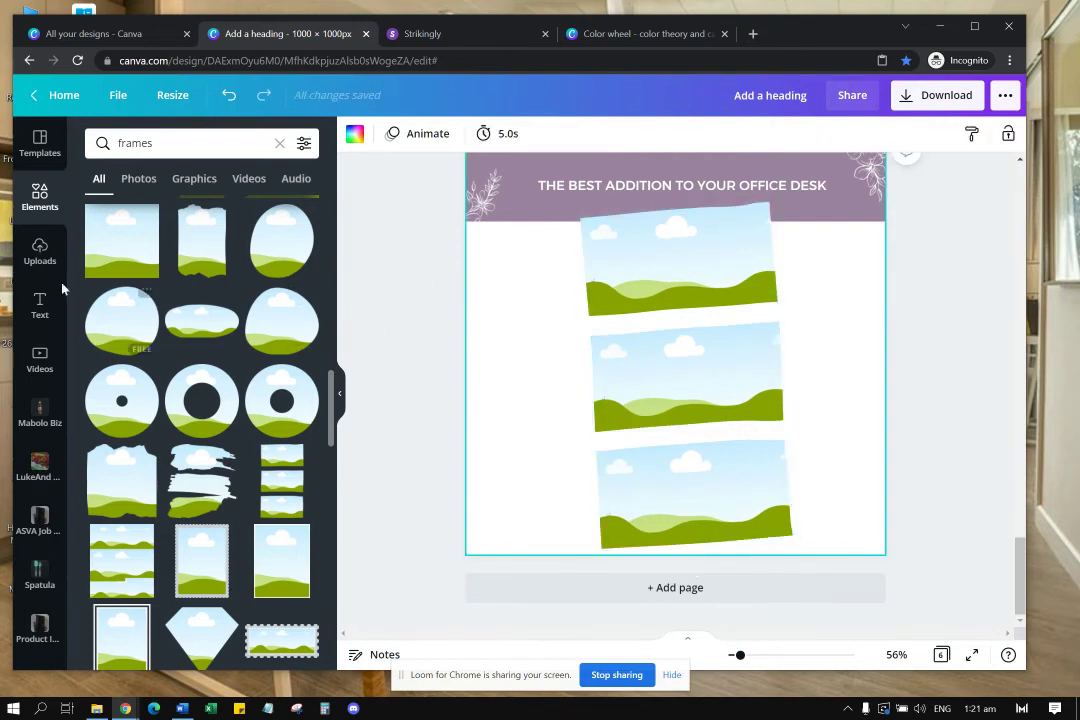
Step: Fill the frame set from the Product Image Creation Demo folder: woman photo on top, monitor photo in the middle, plant desk photo at the bottom
left_click(40, 625)
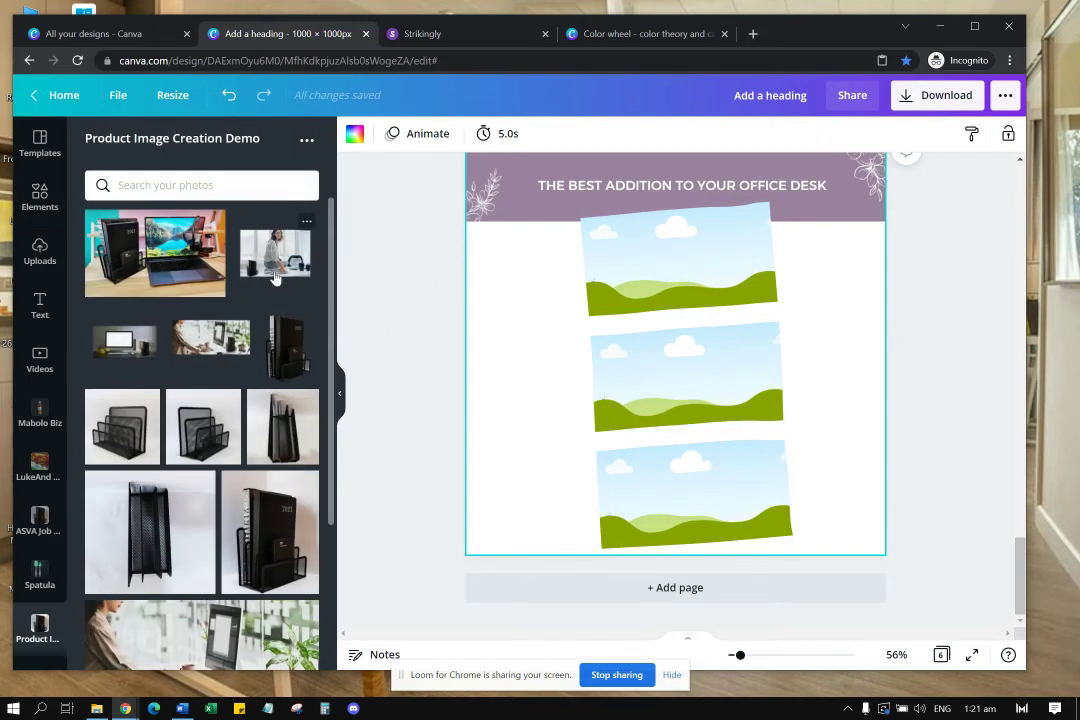
left_click_drag(275, 268, 680, 262)
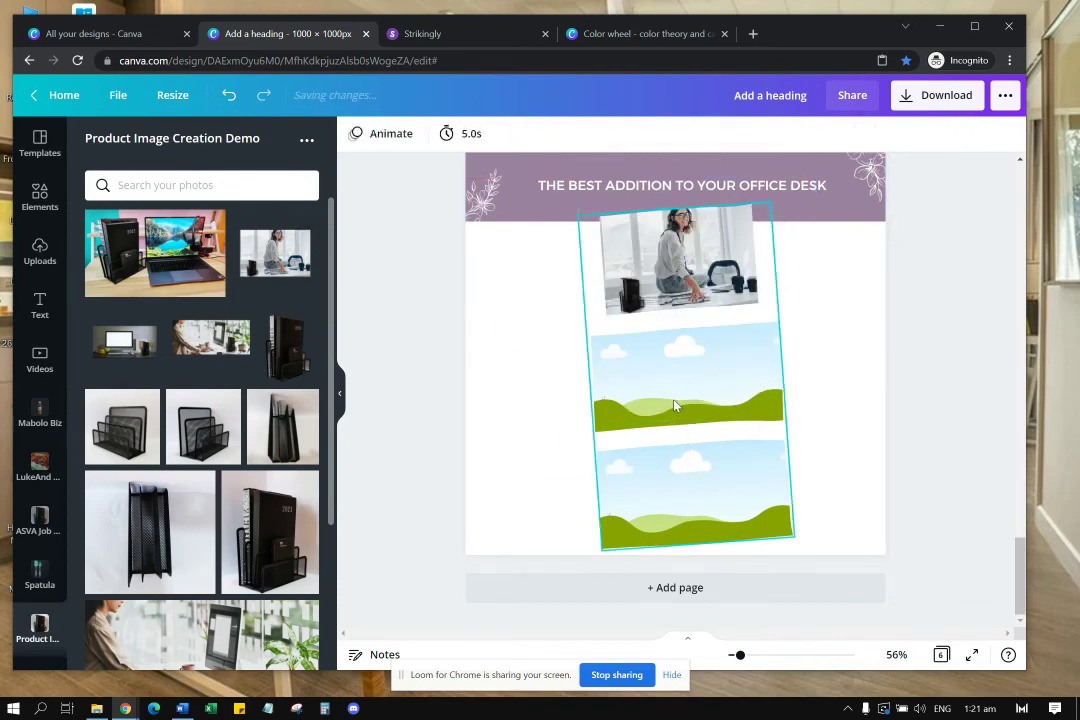
scroll(152, 548, "down", 2)
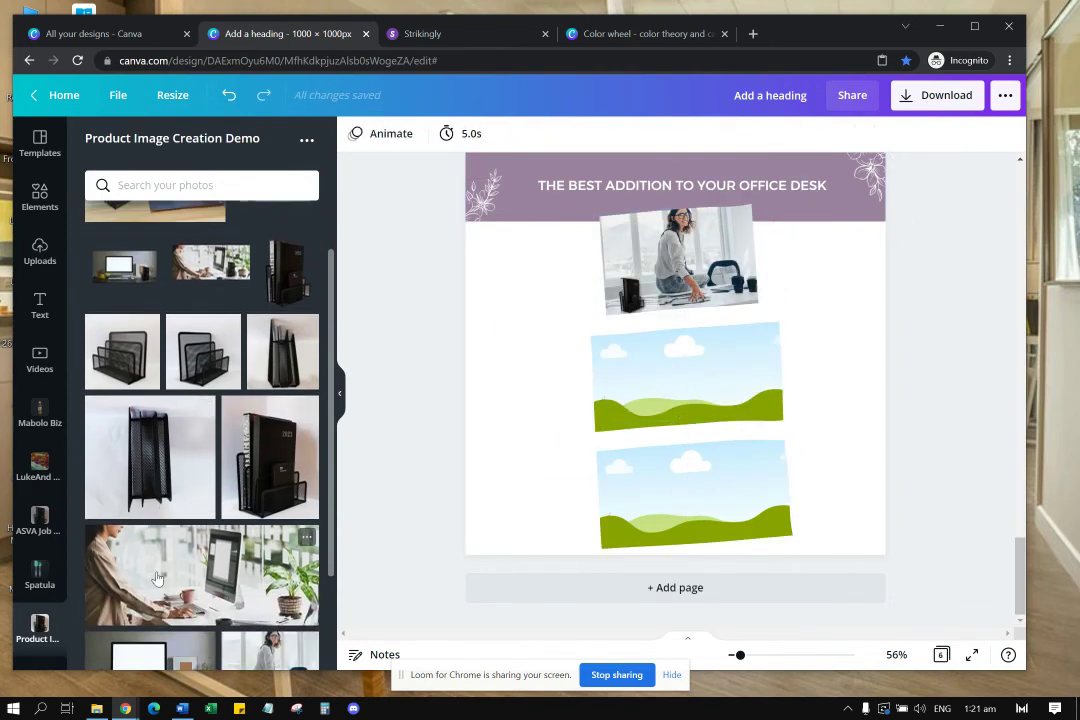
scroll(190, 521, "up", 1)
left_click(212, 349)
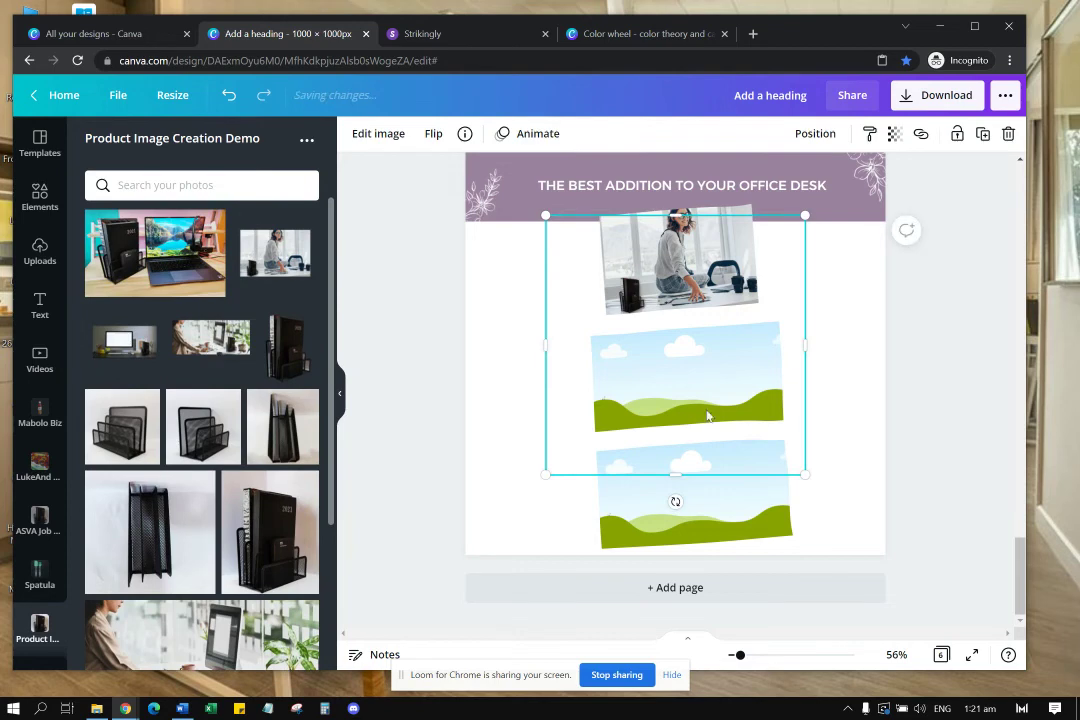
left_click_drag(718, 388, 698, 490)
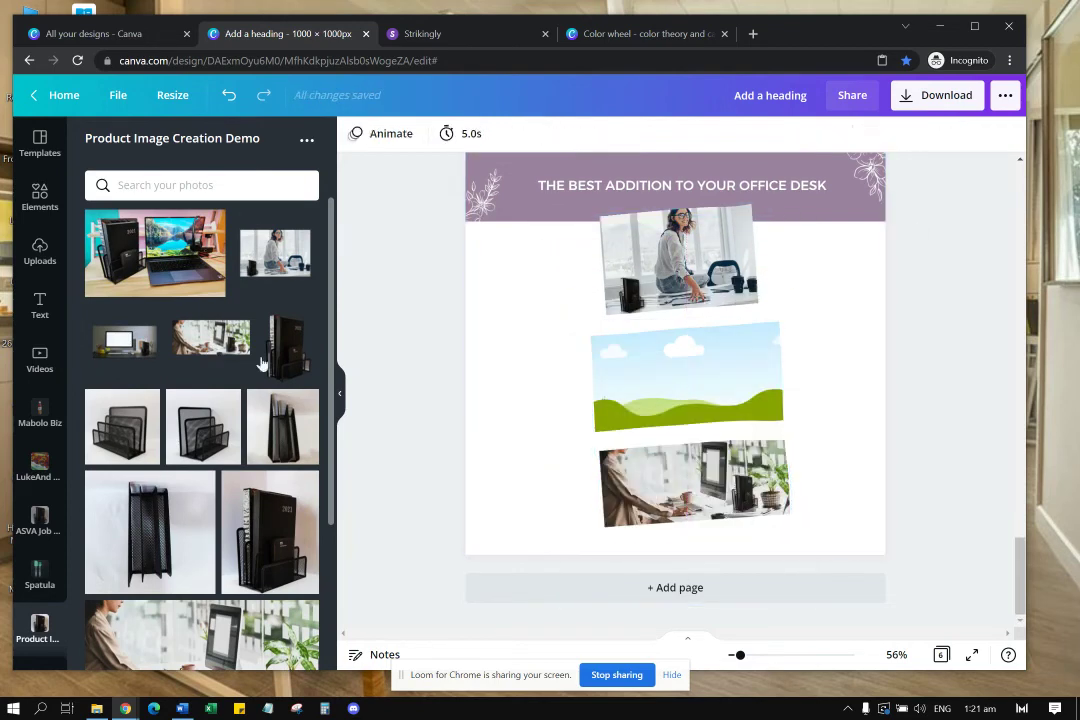
left_click_drag(127, 360, 690, 395)
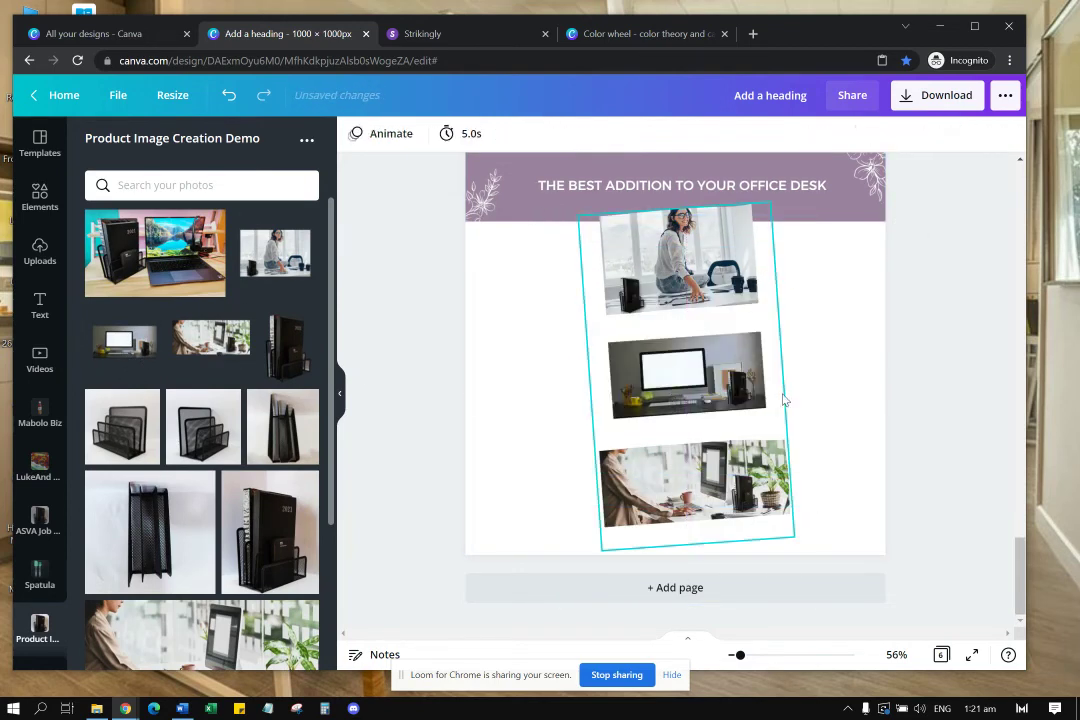
Step: Enlarge the woman photo inside the top frame and reposition it so it fills the frame and shows the organizer
left_click(757, 303)
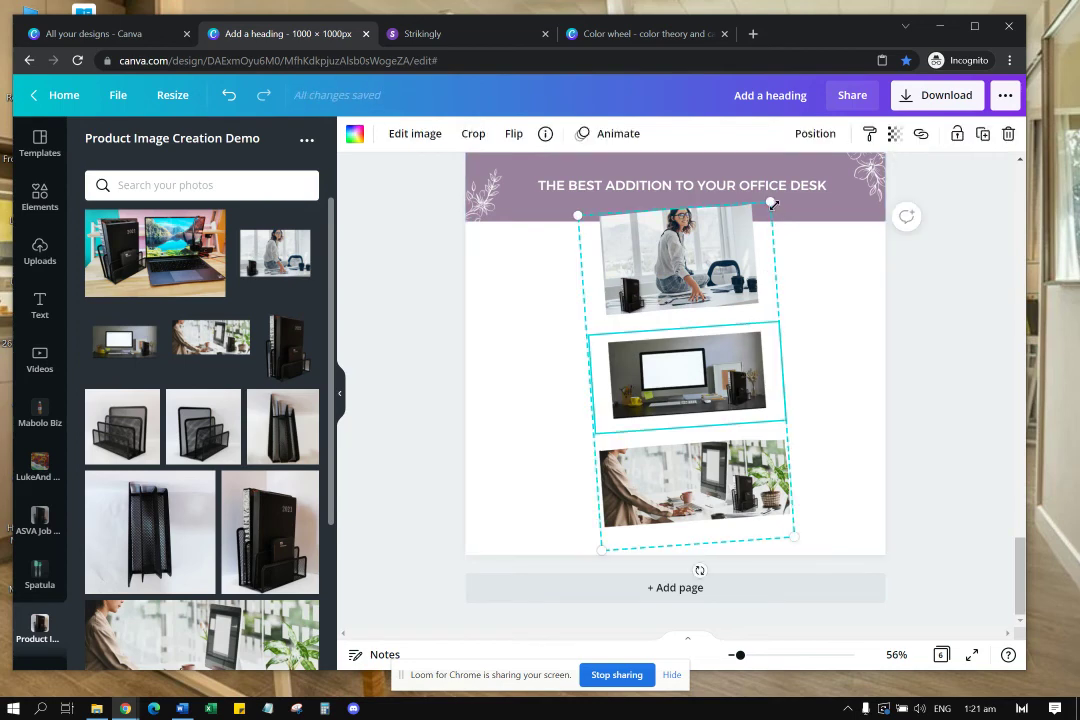
double_click(729, 246)
left_click_drag(766, 160, 849, 136)
left_click_drag(798, 245, 776, 248)
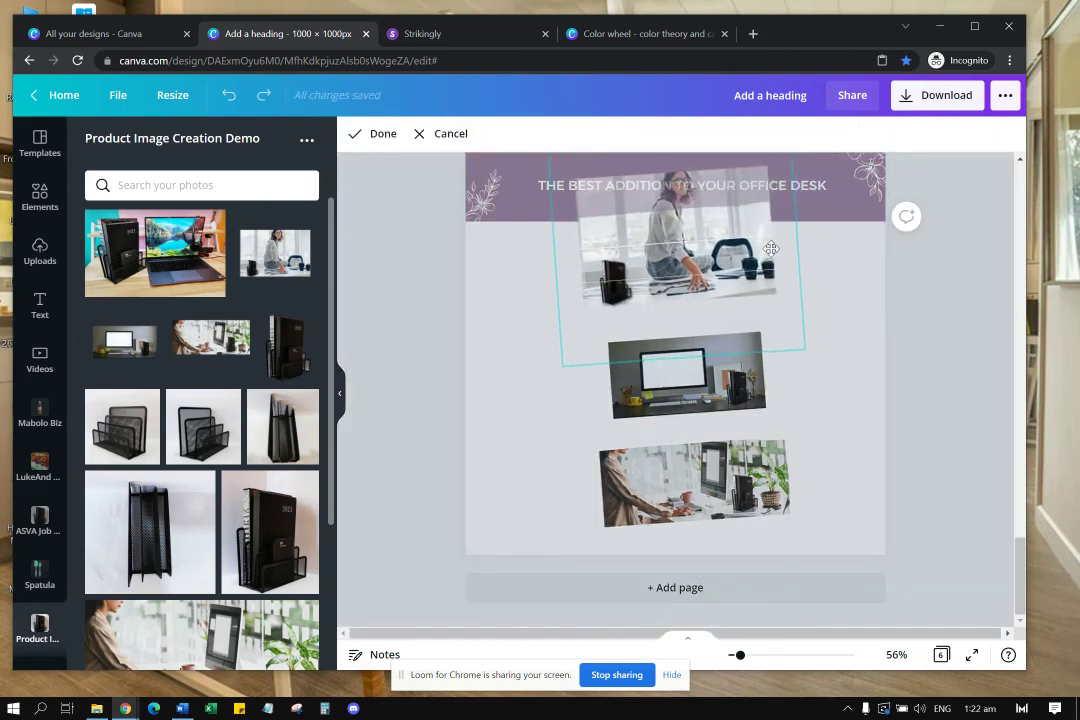
left_click(838, 305)
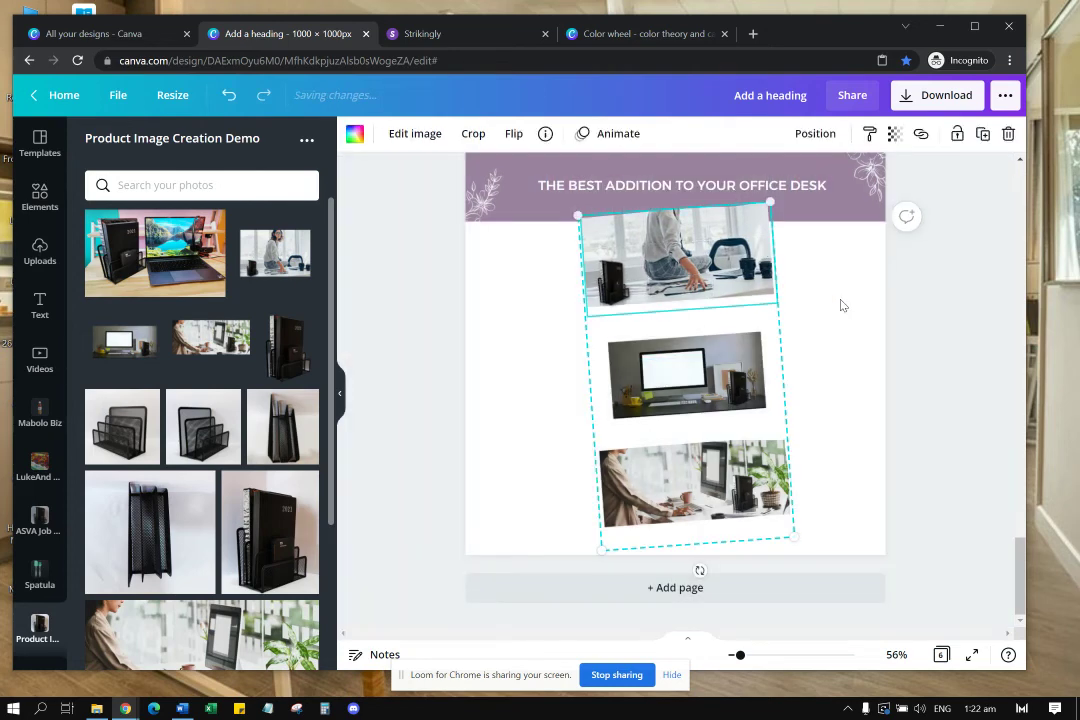
Step: Enlarge the monitor photo inside the middle frame and reposition it so it fills the frame with the organizer in view
double_click(731, 356)
left_click_drag(778, 270, 850, 230)
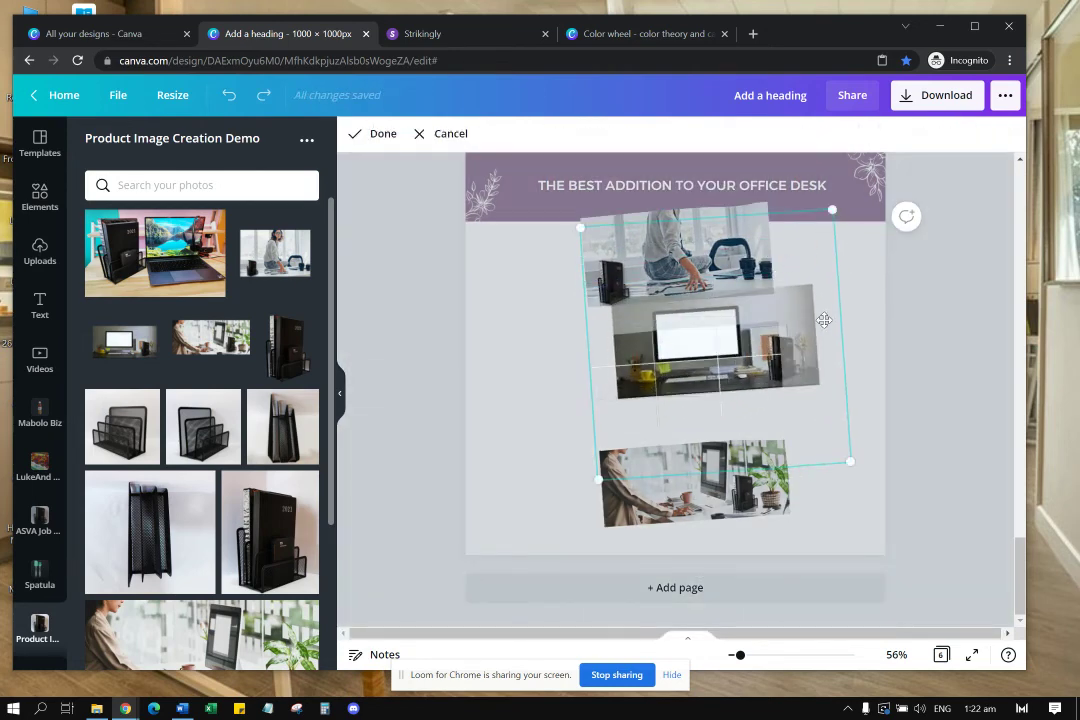
left_click_drag(813, 340, 747, 329)
left_click(826, 348)
double_click(739, 369)
left_click(853, 332)
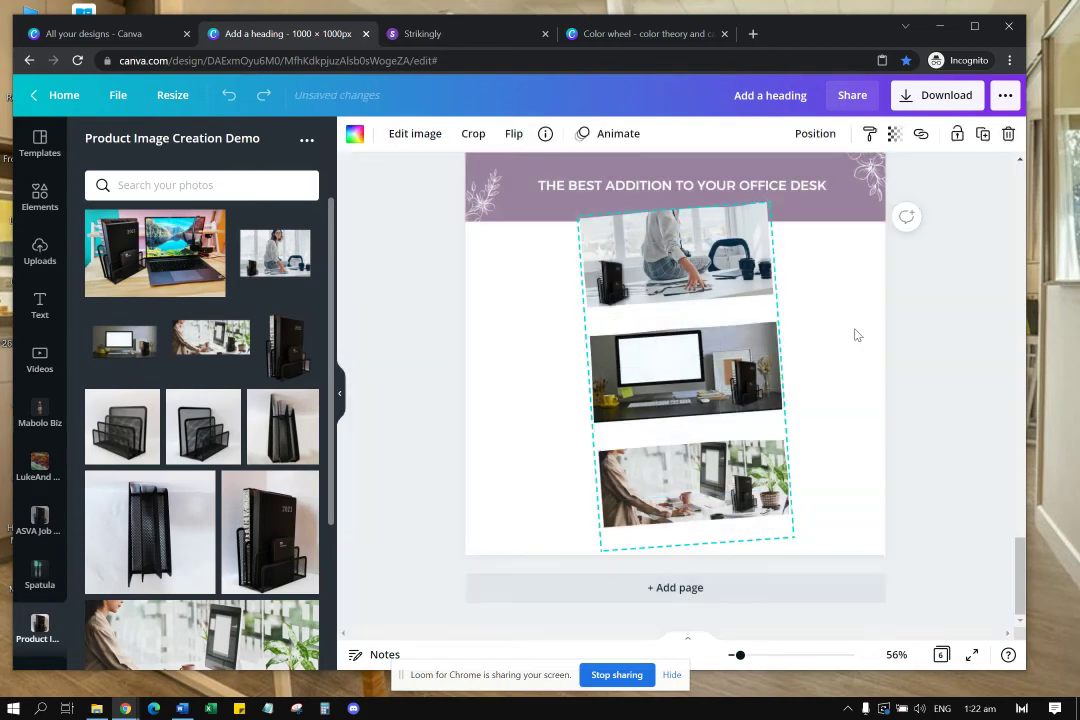
left_click(858, 352)
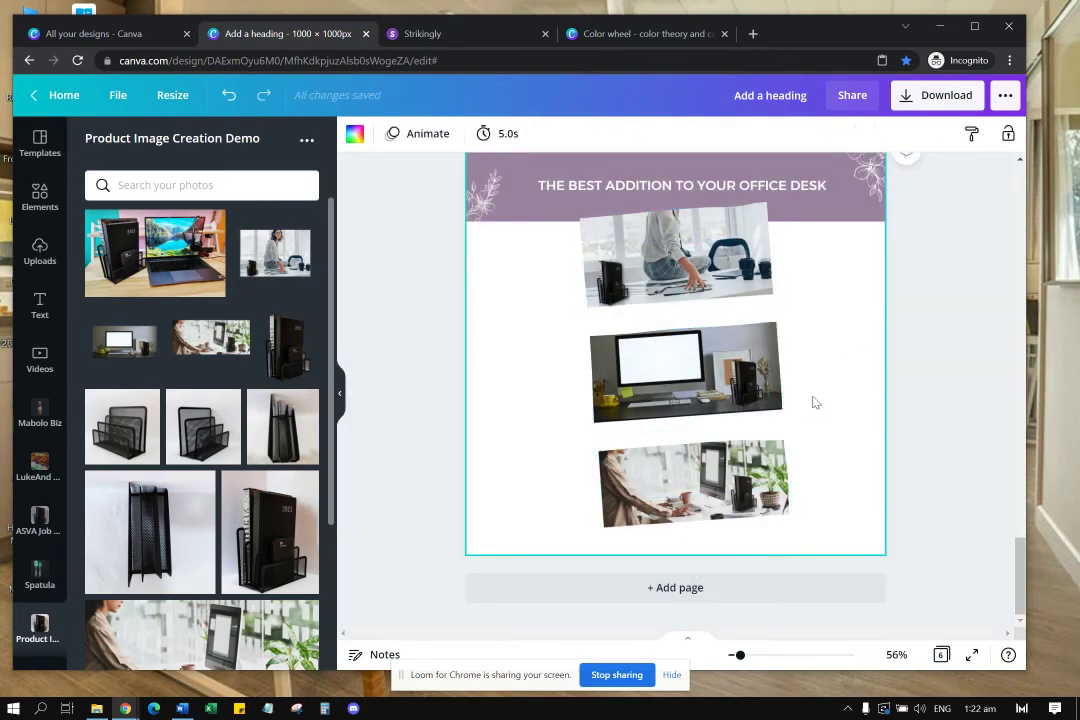
Step: Shrink the frame set to fit below the banner on page 6 and shift it left of the page's center
left_click_drag(771, 372, 771, 378)
left_click_drag(770, 211, 744, 280)
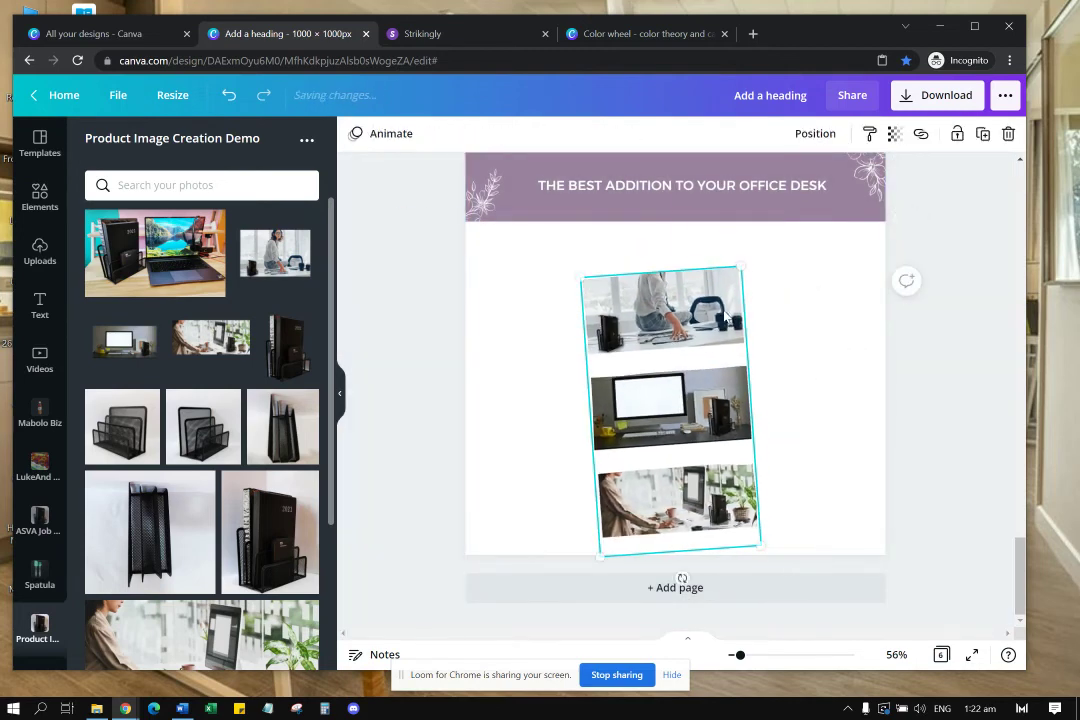
left_click_drag(718, 325, 725, 304)
left_click(839, 336)
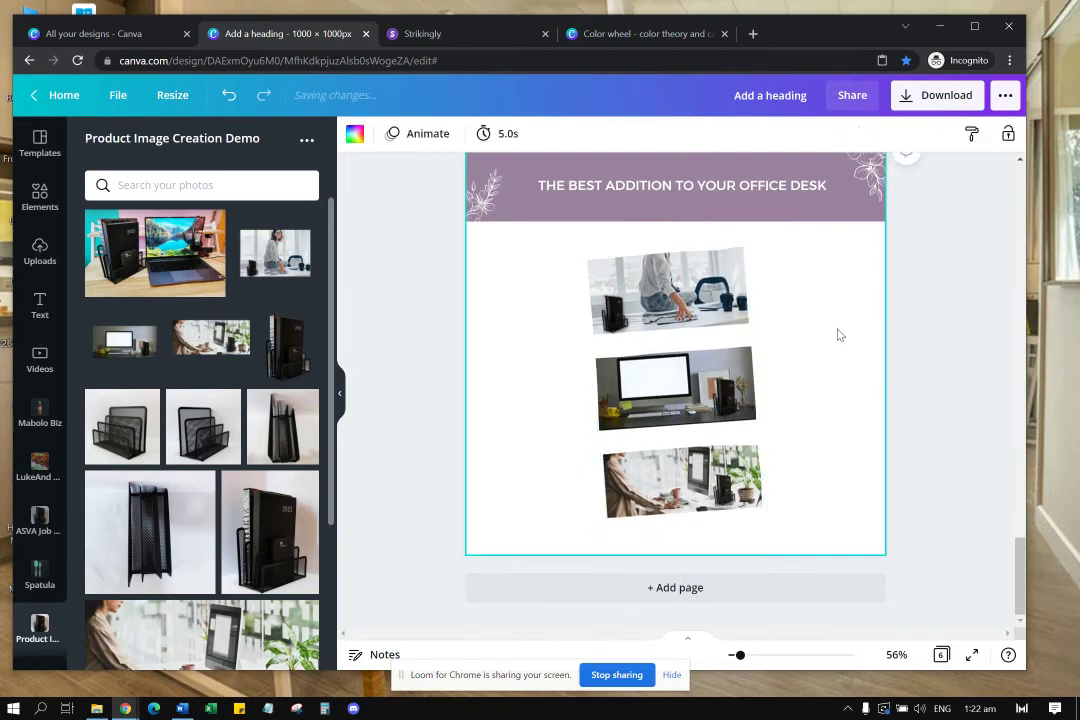
left_click_drag(725, 368, 678, 372)
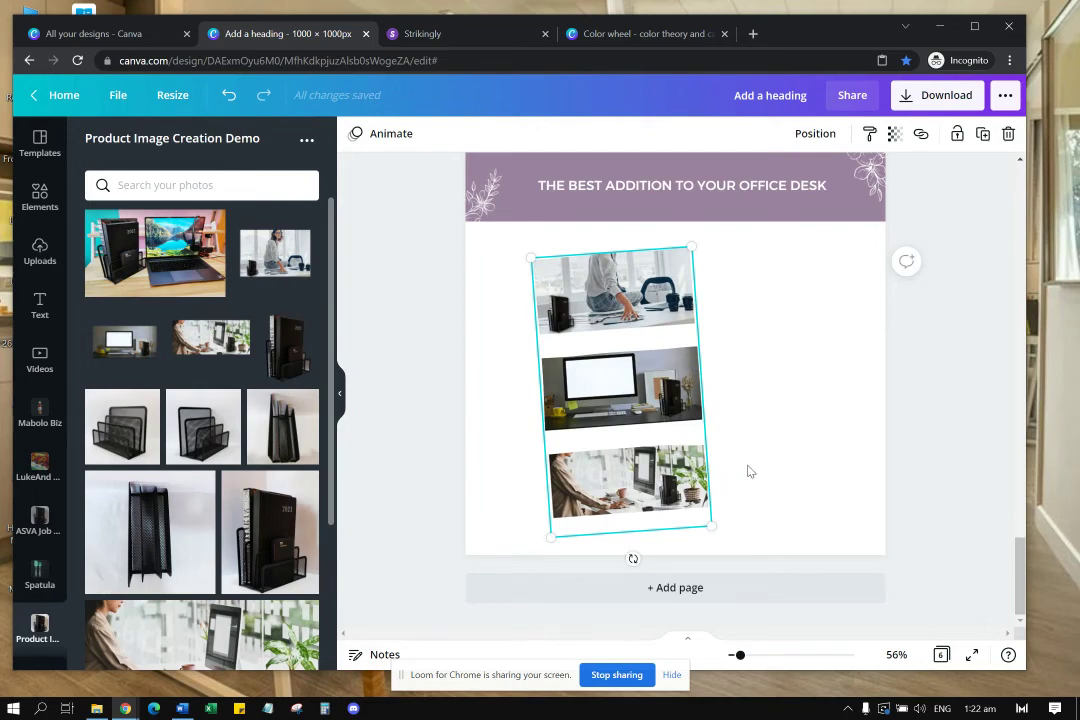
scroll(752, 470, "up", 6)
scroll(752, 470, "down", 3)
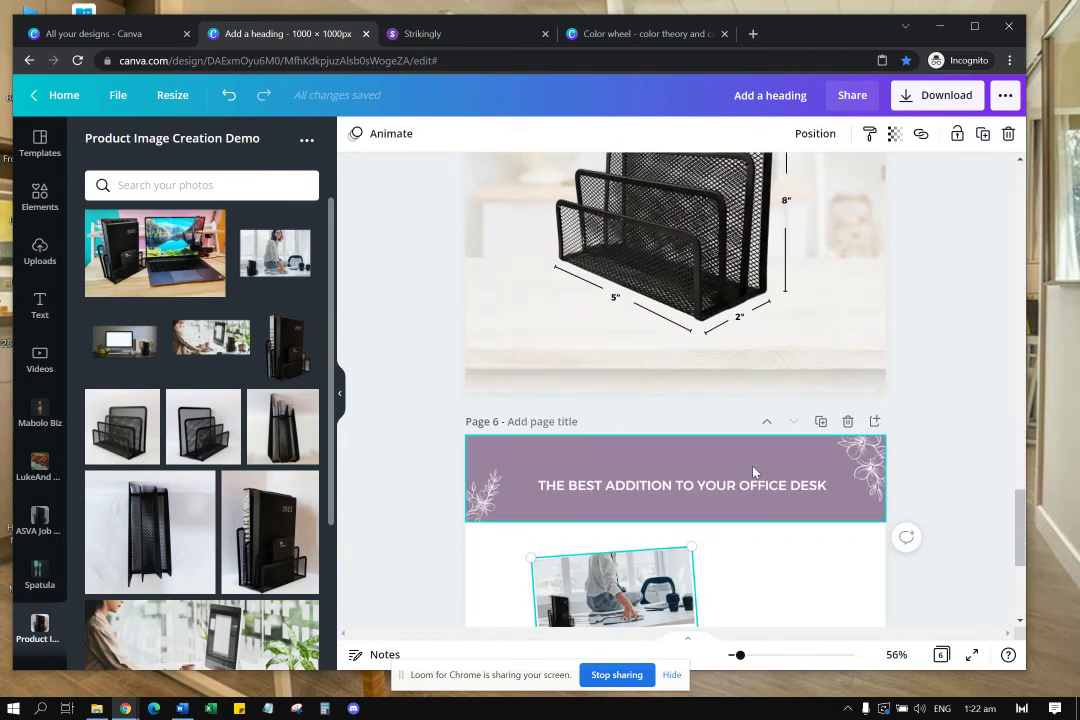
scroll(754, 471, "down", 3)
left_click_drag(680, 467, 694, 467)
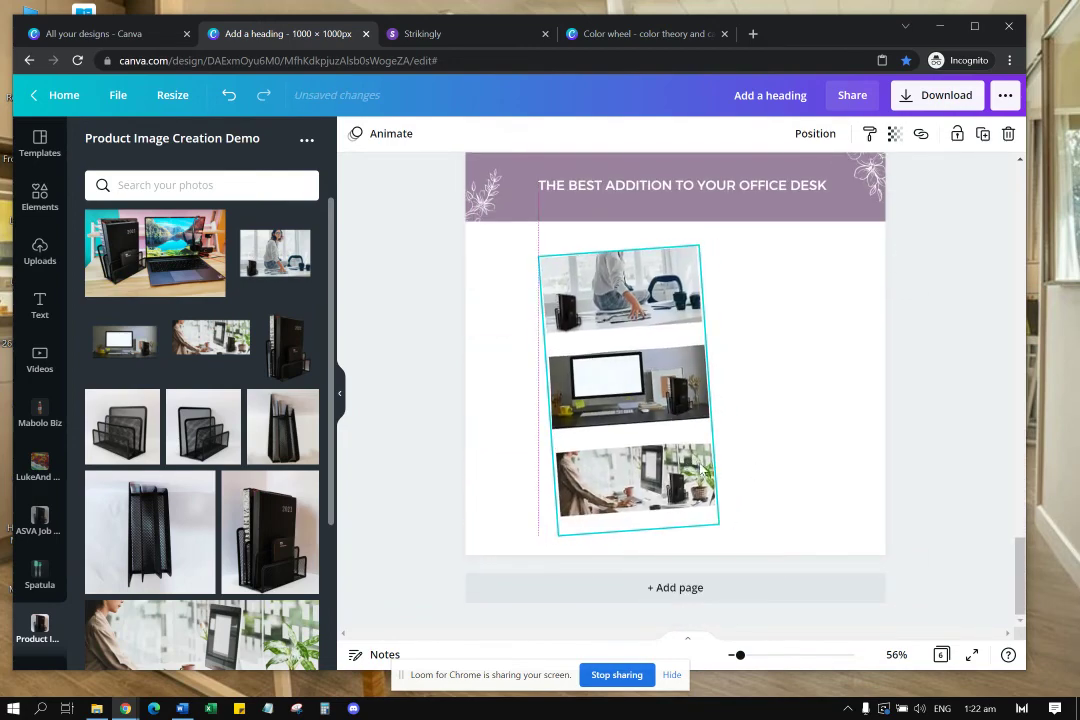
left_click(505, 402)
Step: Search the design elements for "table top"
left_click(40, 196)
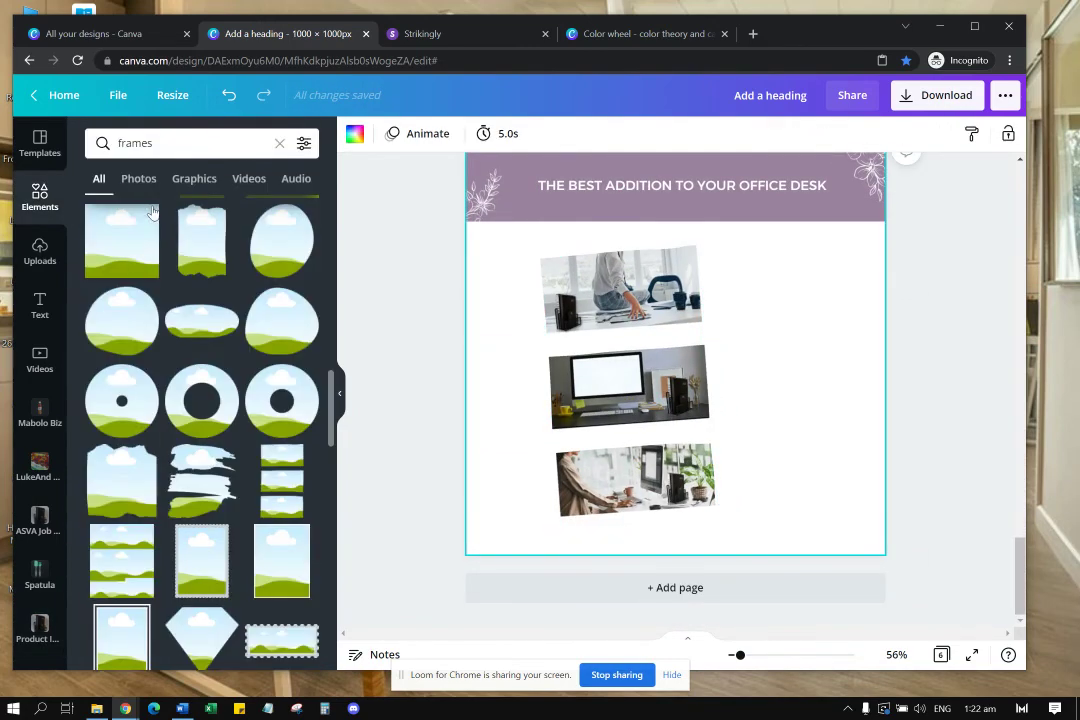
left_click(170, 143)
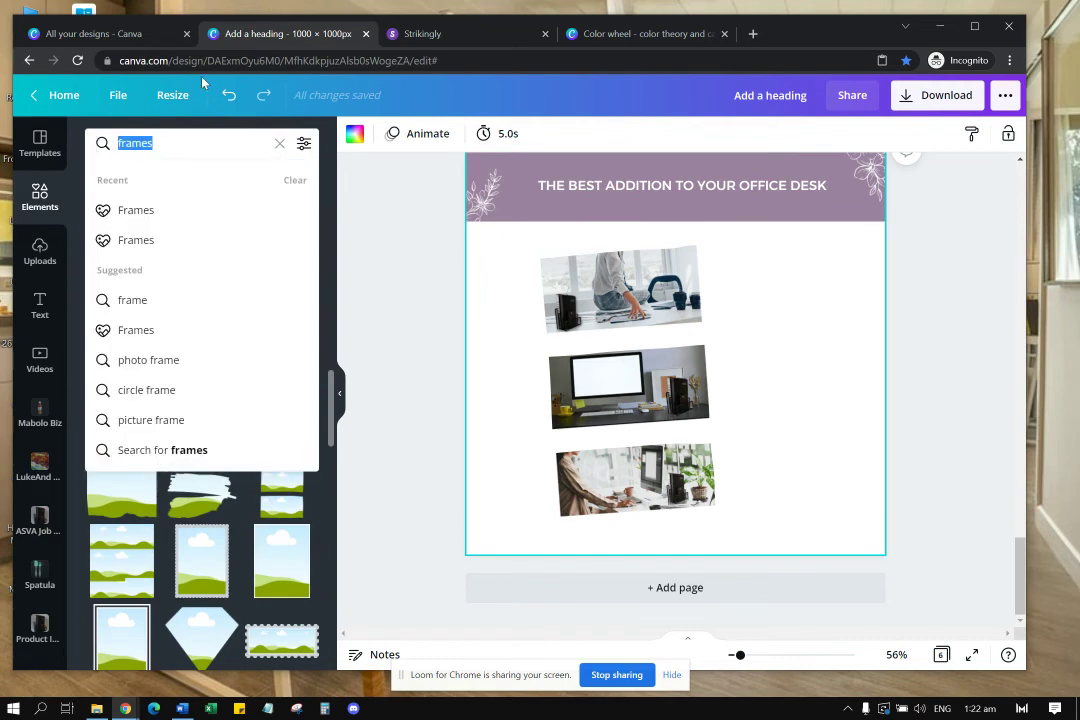
type("table top")
key("Return")
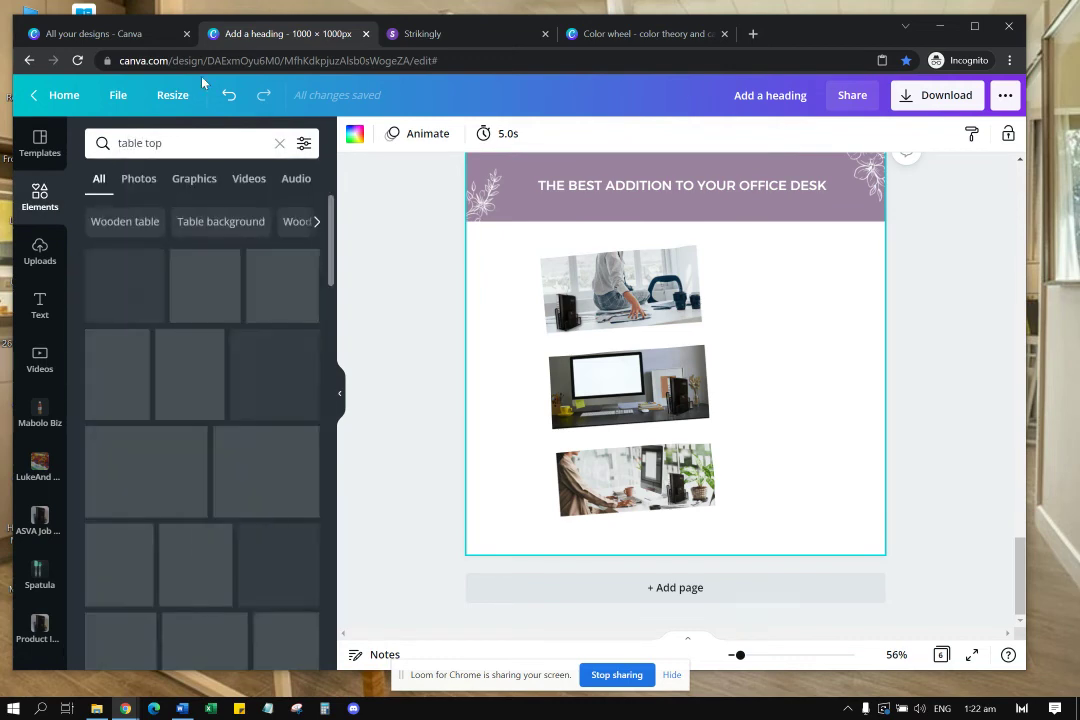
Step: Search the photos for "work desk" and add the white marble desk photo with the coffee cup and pink notebook to page 6
left_click(113, 143)
type("work desk")
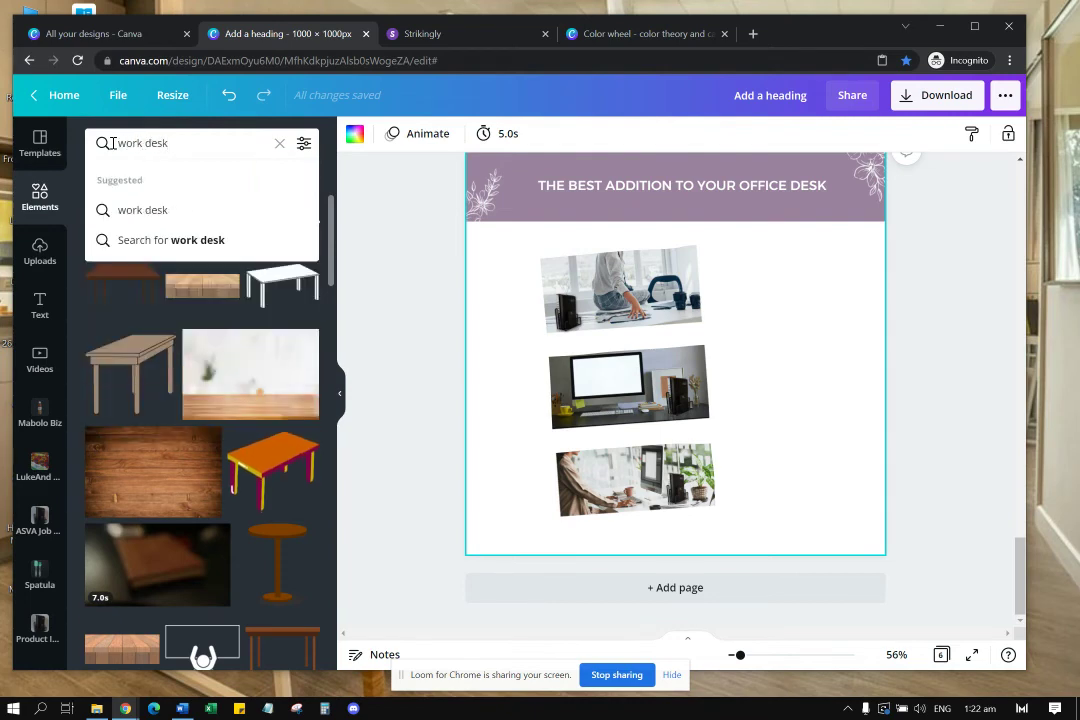
key("Return")
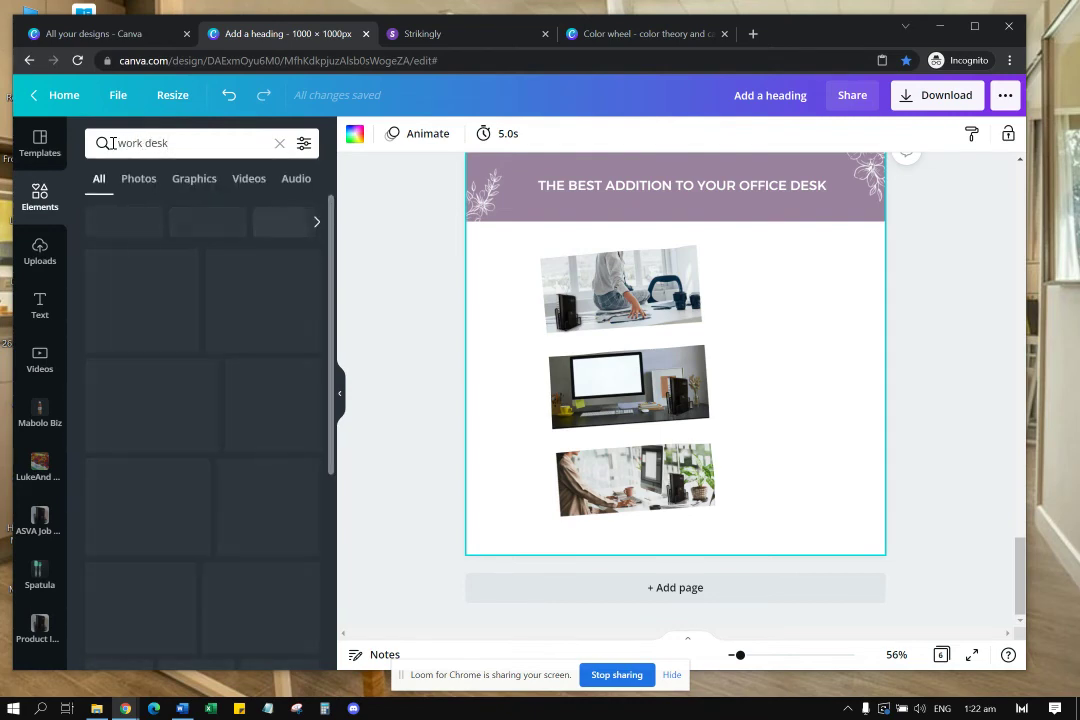
left_click(132, 178)
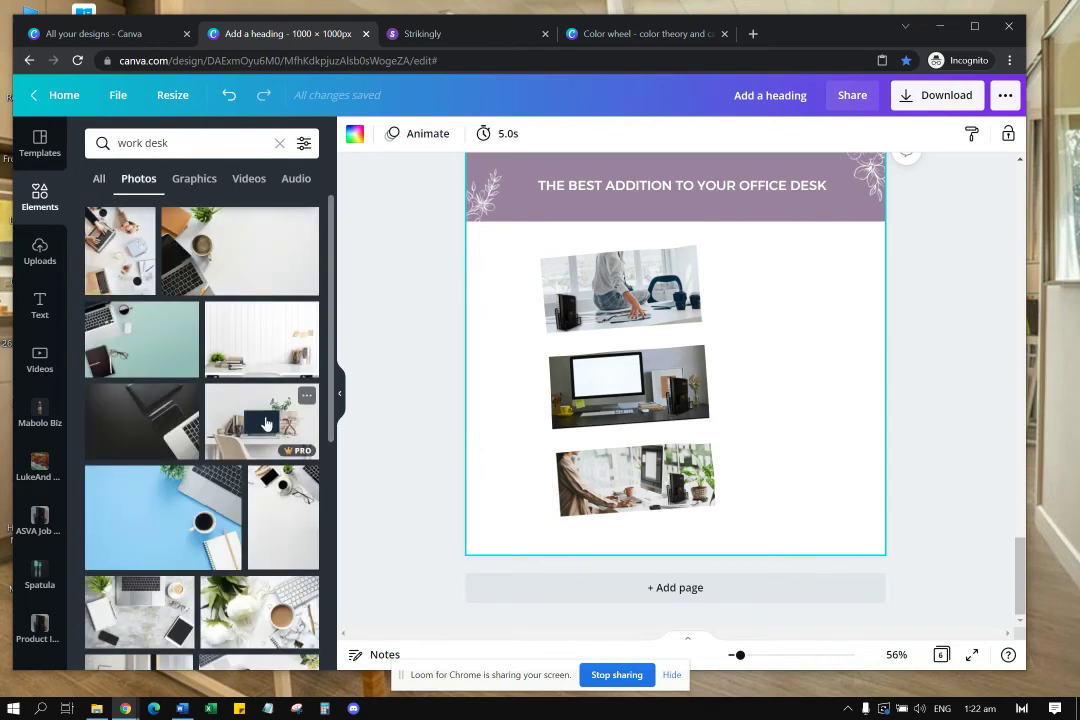
scroll(290, 430, "down", 1)
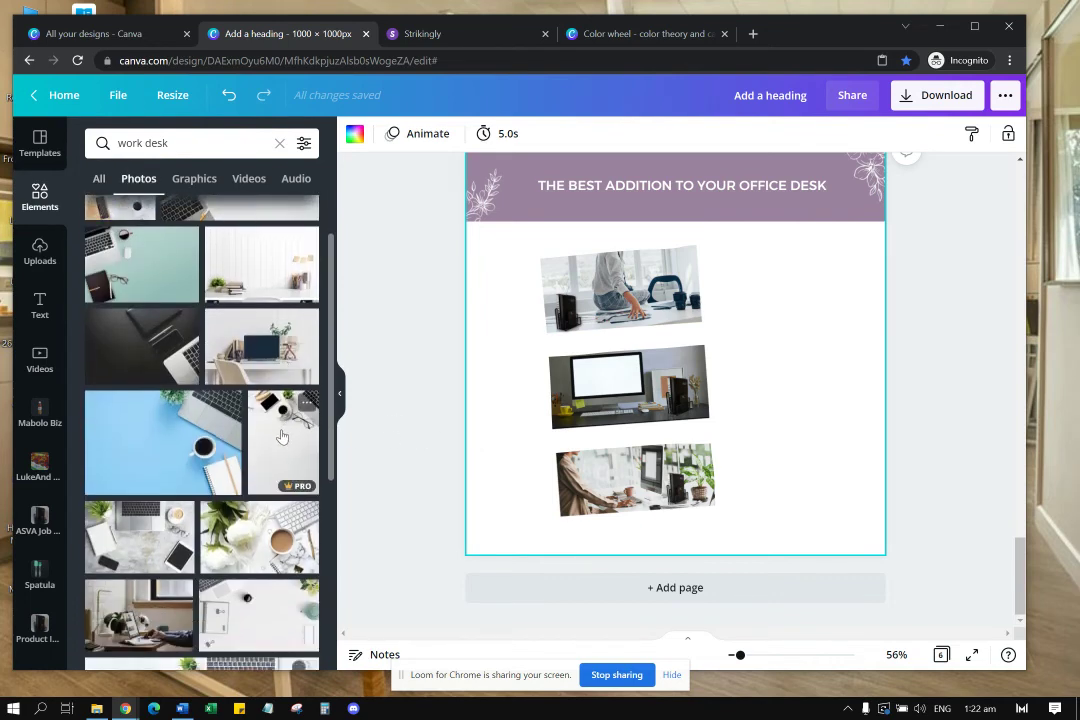
scroll(272, 418, "down", 4)
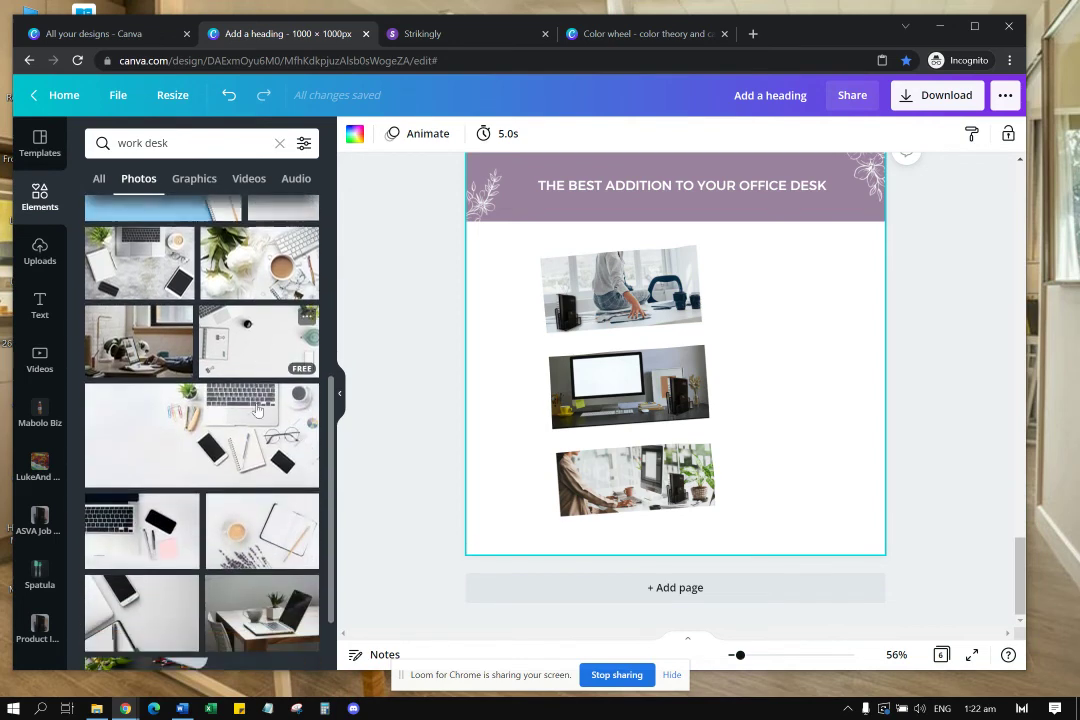
scroll(160, 427, "down", 10)
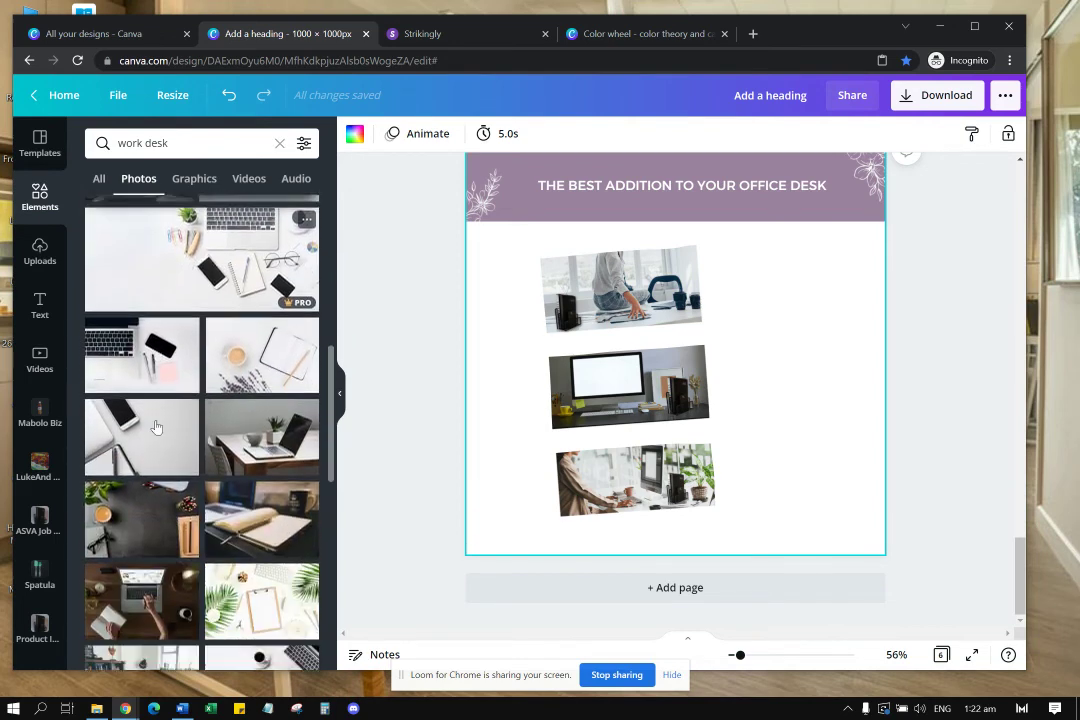
scroll(157, 418, "down", 2)
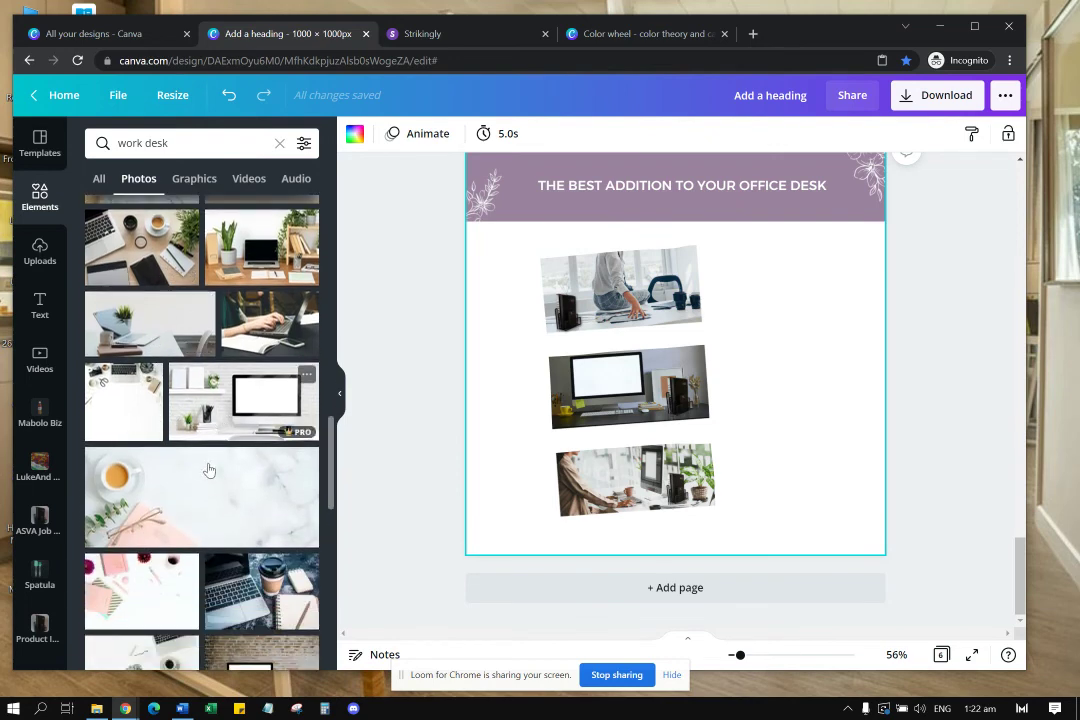
left_click(215, 488)
Step: Flip the marble desk photo horizontally and enlarge it to cover the whole page area below the banner
right_click(732, 346)
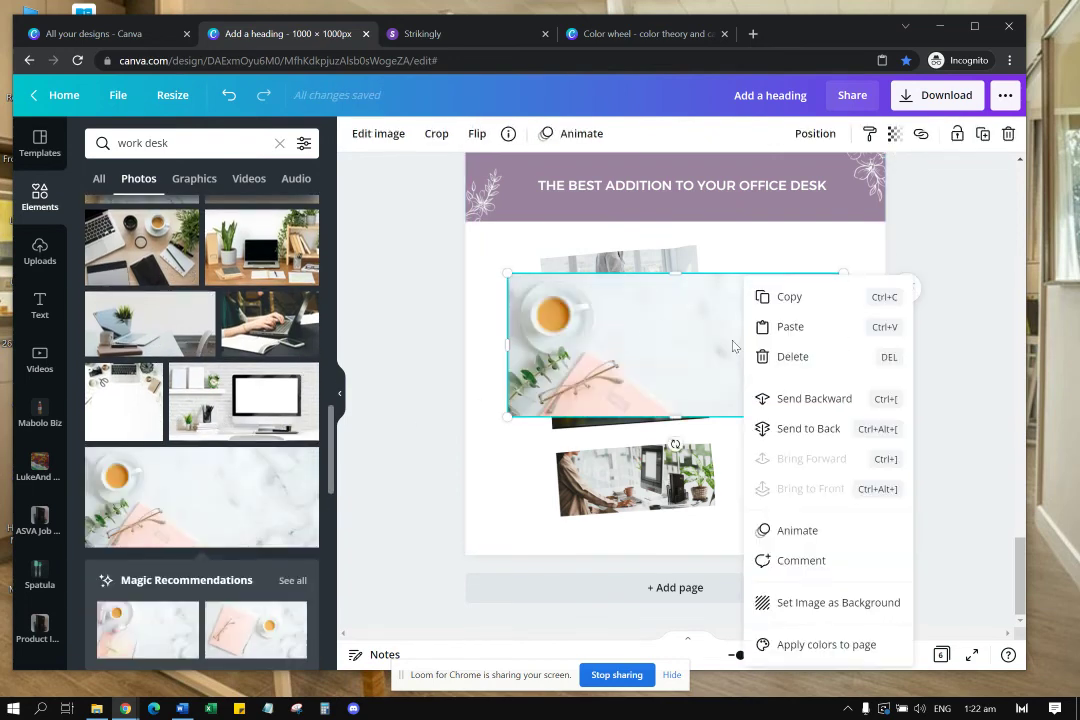
left_click(478, 134)
left_click(514, 174)
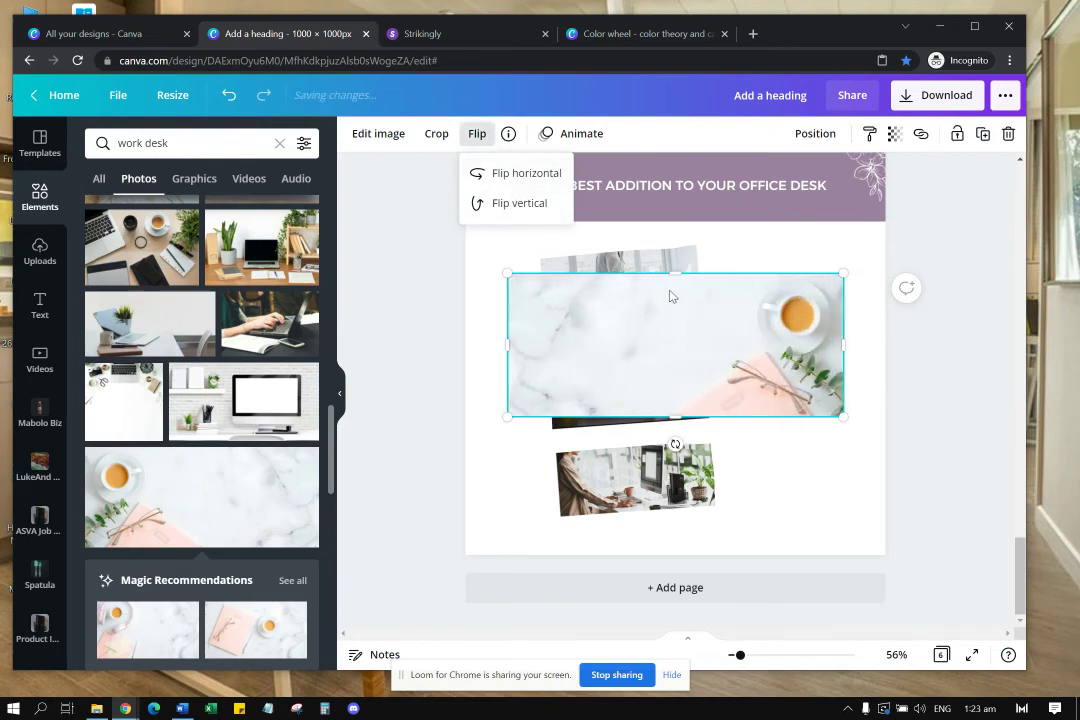
left_click_drag(844, 272, 1007, 202)
left_click_drag(860, 308, 781, 331)
left_click_drag(935, 437, 1020, 555)
left_click_drag(976, 466, 785, 435)
left_click_drag(913, 492, 1048, 596)
Step: Send the marble desk photo backward so it sits behind the frame set
right_click(830, 282)
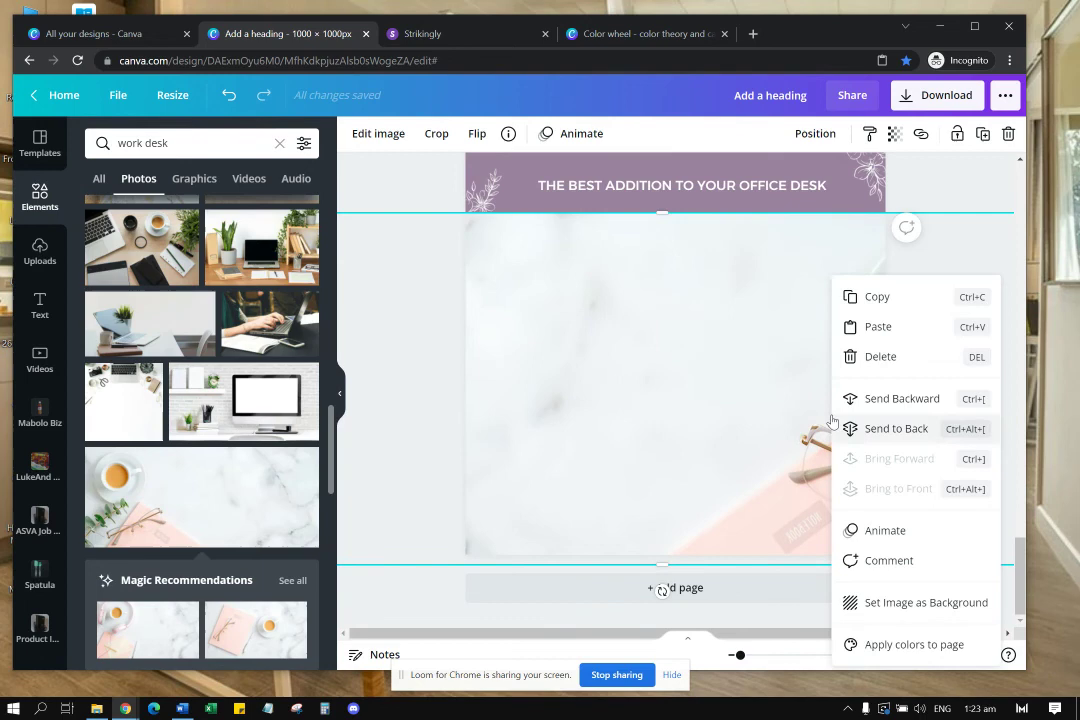
left_click(880, 406)
left_click(984, 397)
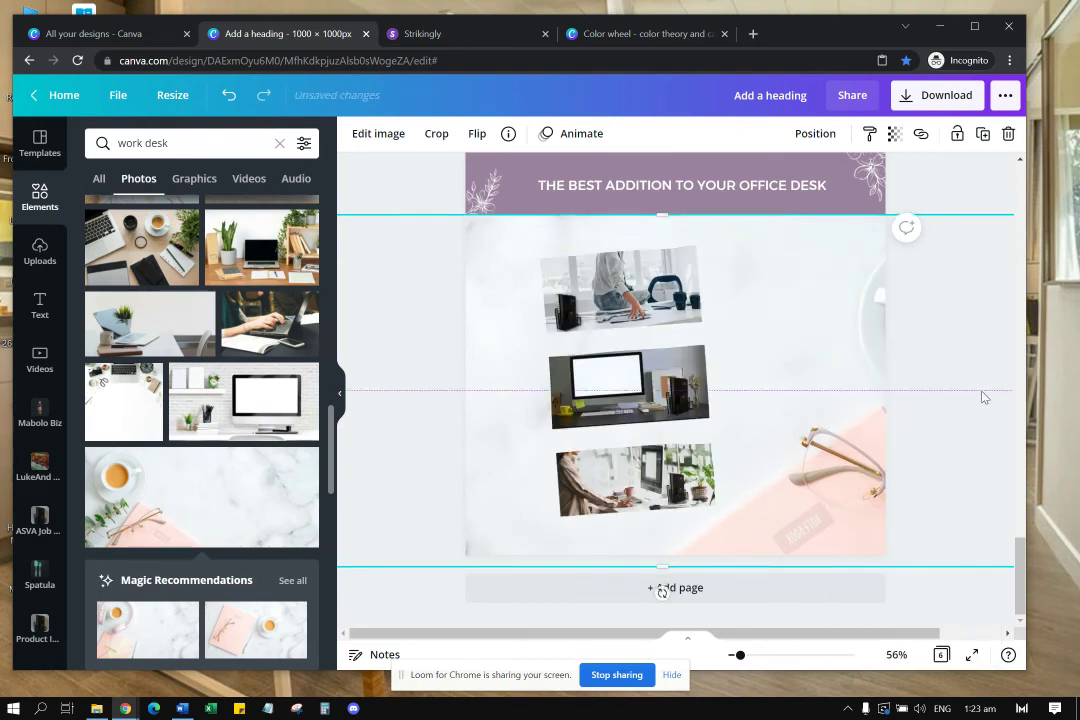
Step: Move the frame set slightly right, between the page's left edge and the glasses in the background photo
left_click(720, 376)
left_click(693, 377)
left_click_drag(692, 377, 718, 377)
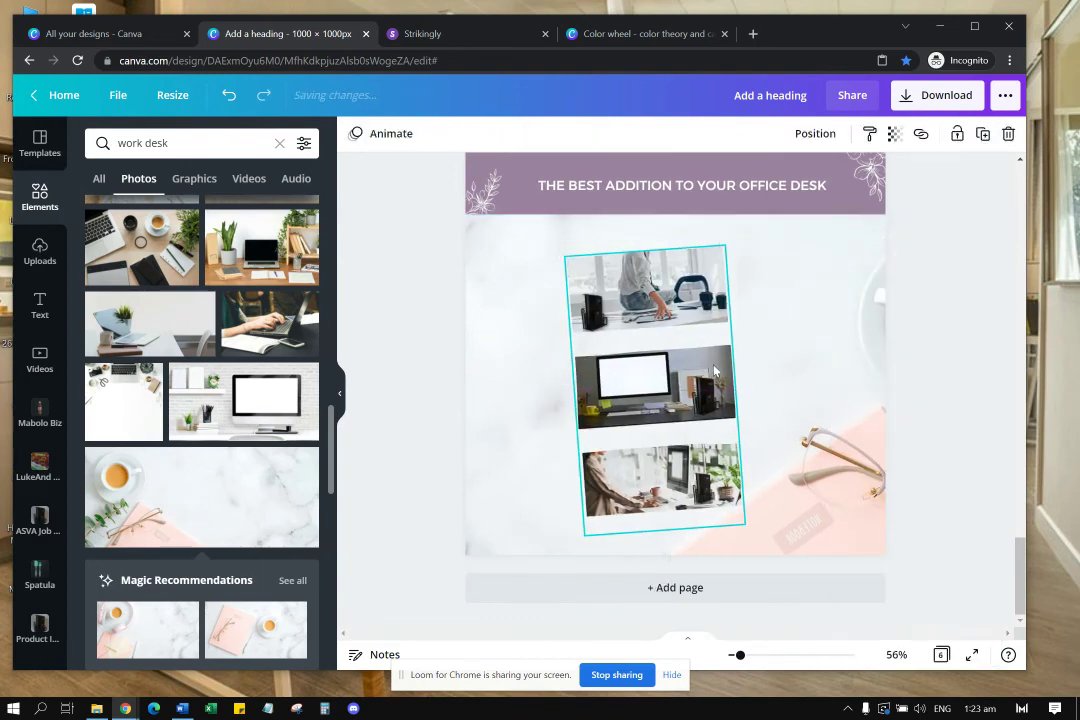
left_click(947, 289)
Step: Search the graphics for "RECTANGLE" and add the solid square shape to page 6
left_click(175, 144)
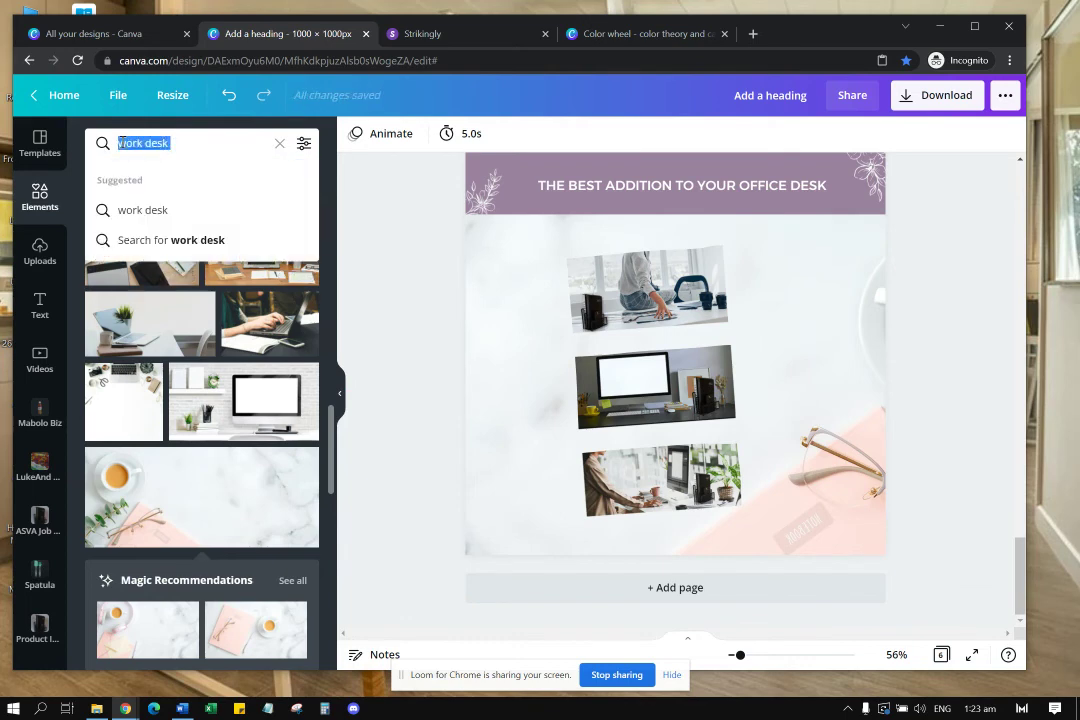
type("re")
left_click(151, 212)
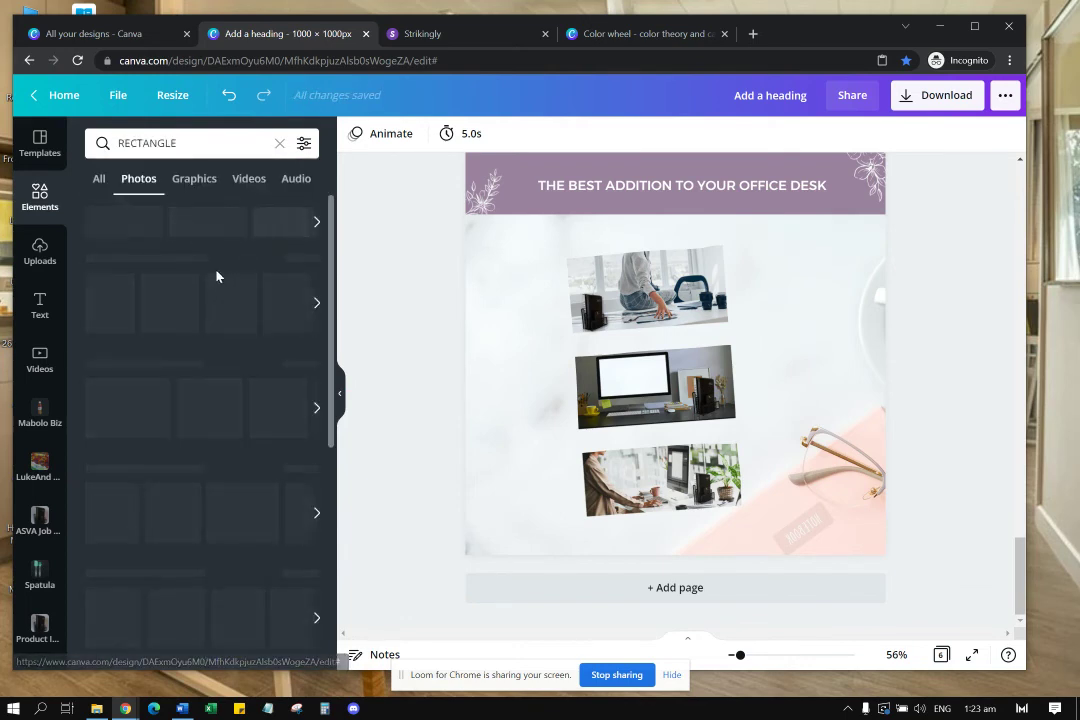
left_click(183, 189)
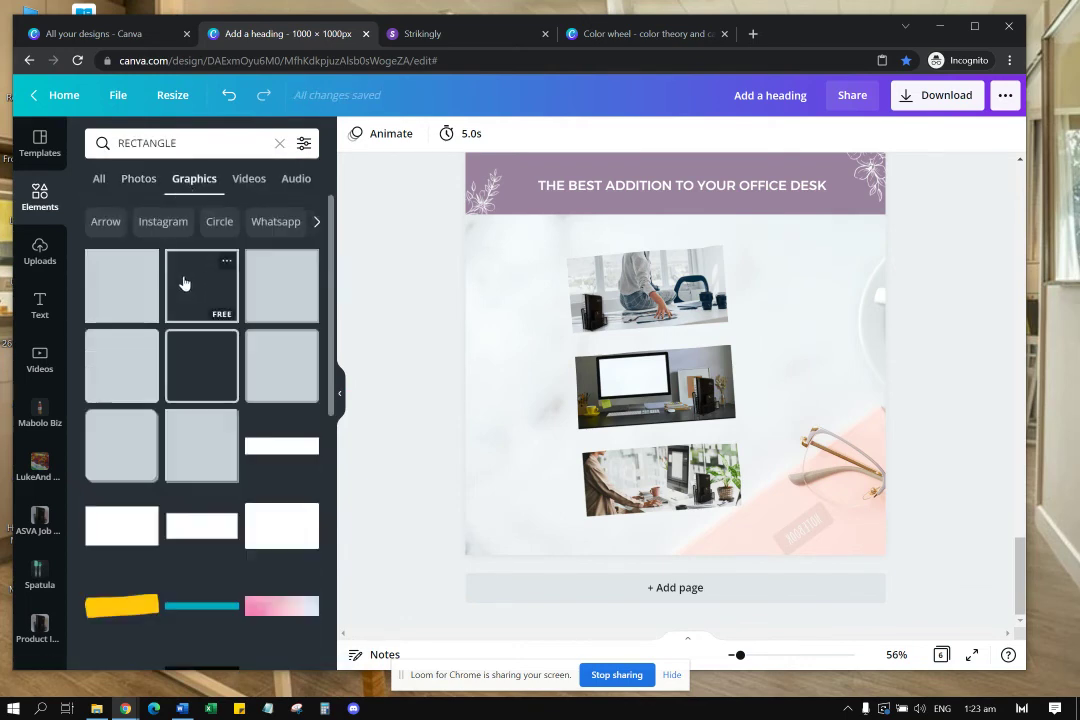
left_click(125, 292)
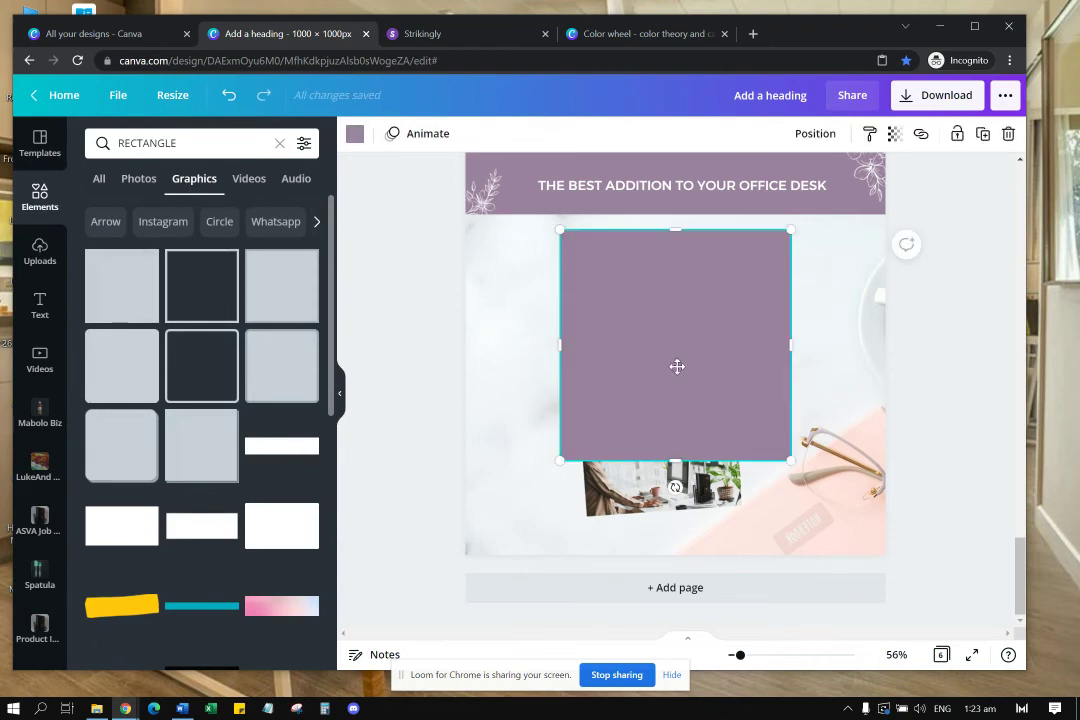
Step: Reshape the purple square into a tall rectangle, tilt it to match the frame set, and fit it over the frames with an even margin
left_click_drag(677, 366, 605, 372)
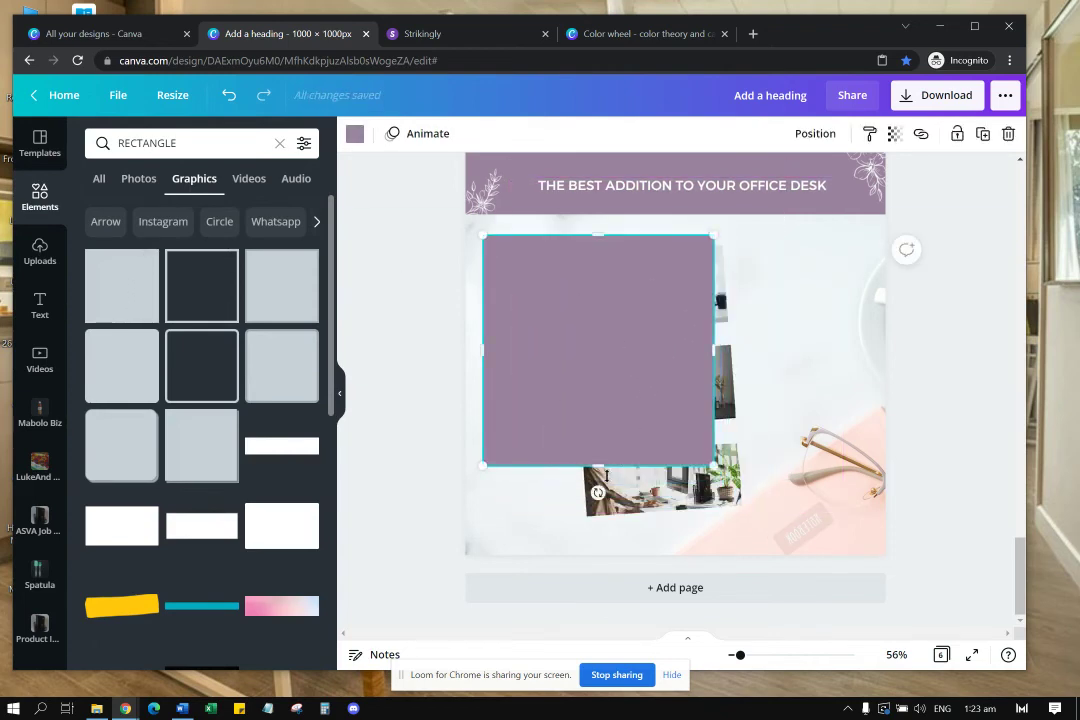
left_click_drag(712, 352, 675, 350)
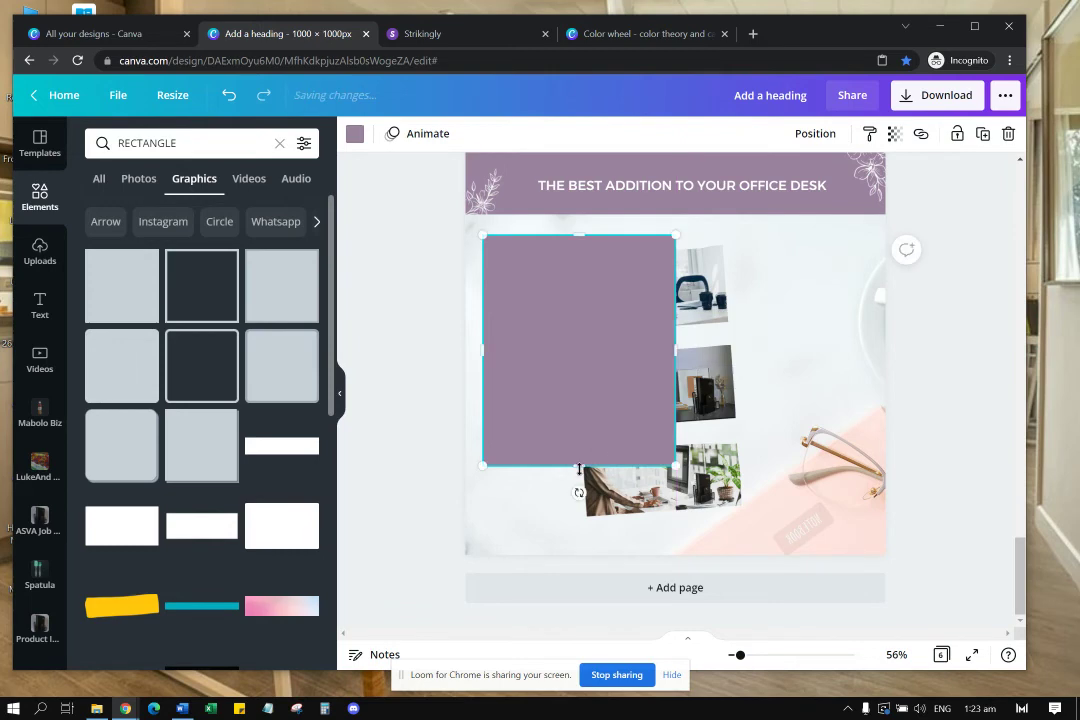
left_click_drag(583, 492, 615, 488)
left_click_drag(612, 415, 671, 411)
left_click_drag(647, 478, 632, 543)
mouse_move(721, 526)
left_mouse_down()
mouse_move(733, 533)
mouse_move(742, 501)
mouse_move(723, 522)
left_mouse_up()
left_click_drag(677, 320, 697, 318)
Step: Send the purple rectangle backward so it sits behind the three framed photos
right_click(688, 314)
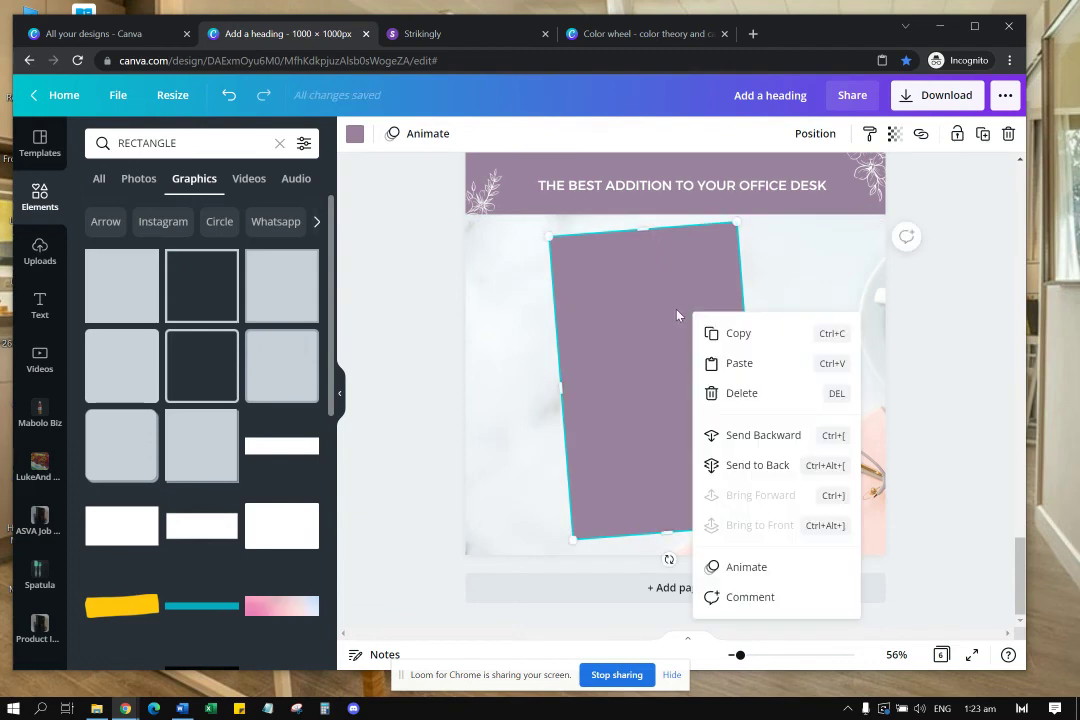
left_click(763, 435)
left_click(799, 315)
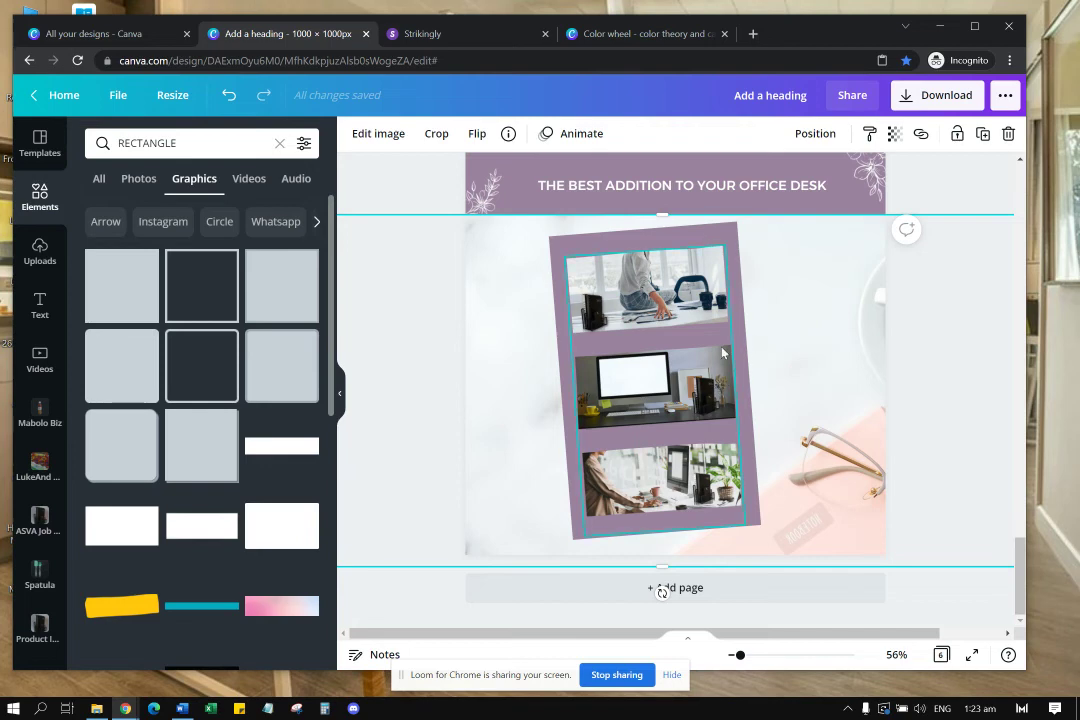
Step: Recolor the rectangle behind the frame set with the sage green from the document colors
left_click(739, 314)
left_click(354, 134)
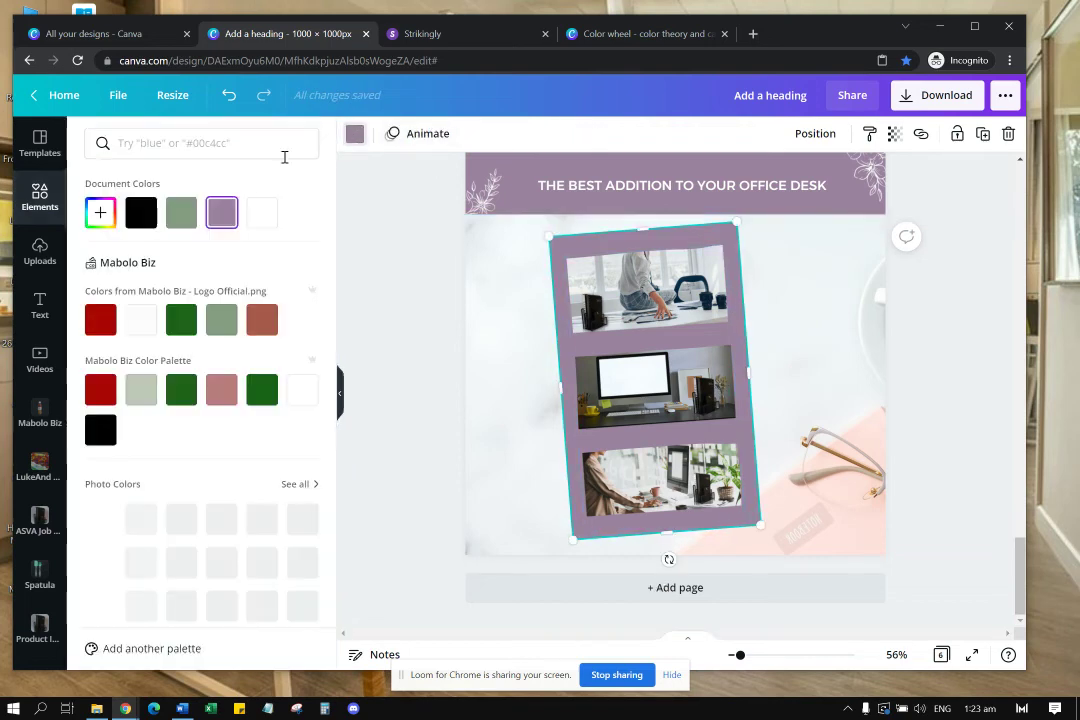
left_click(181, 212)
left_click(805, 342)
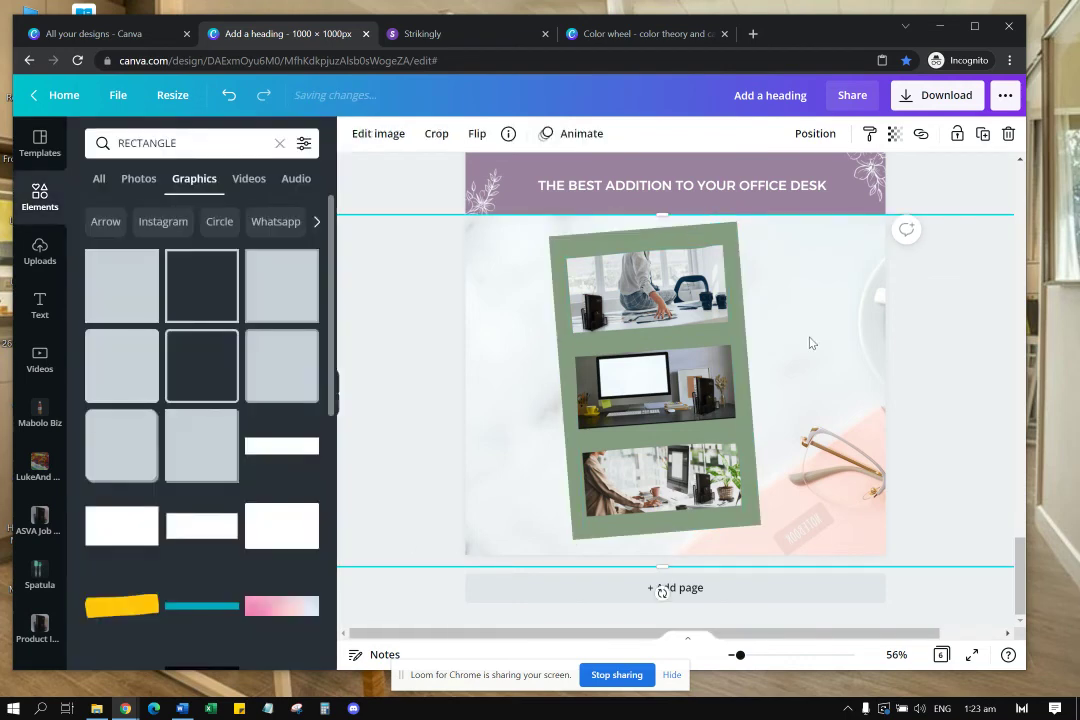
left_click(972, 560)
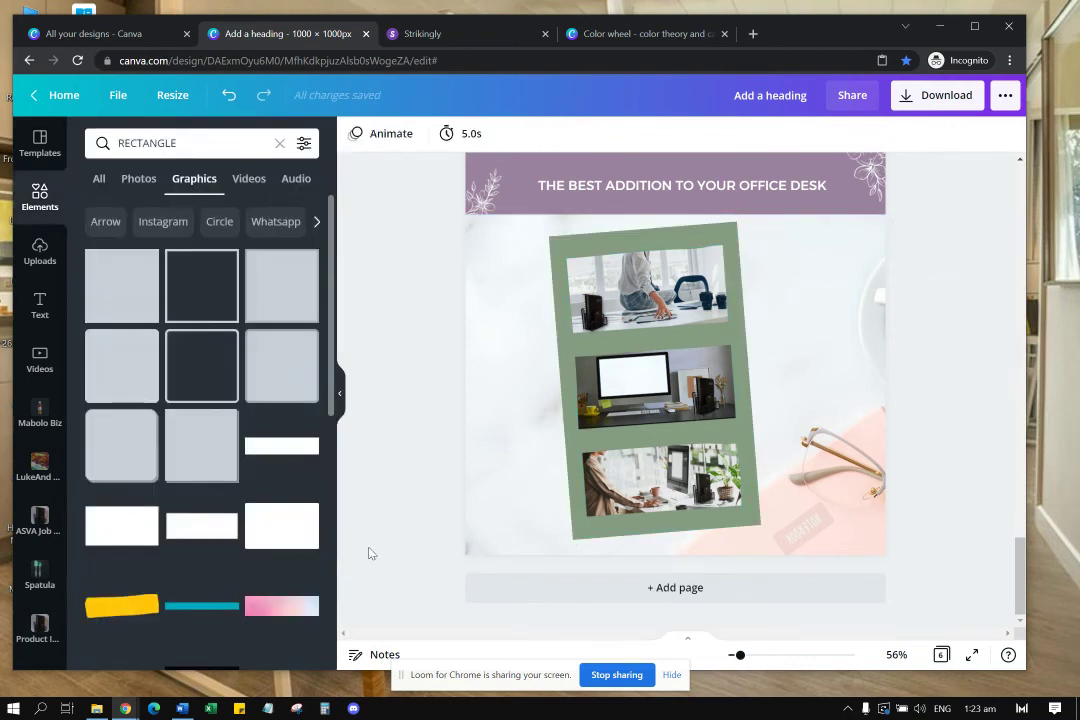
Step: Review the earlier pages' layouts for comparison with the page 6 design
scroll(851, 379, "up", 3)
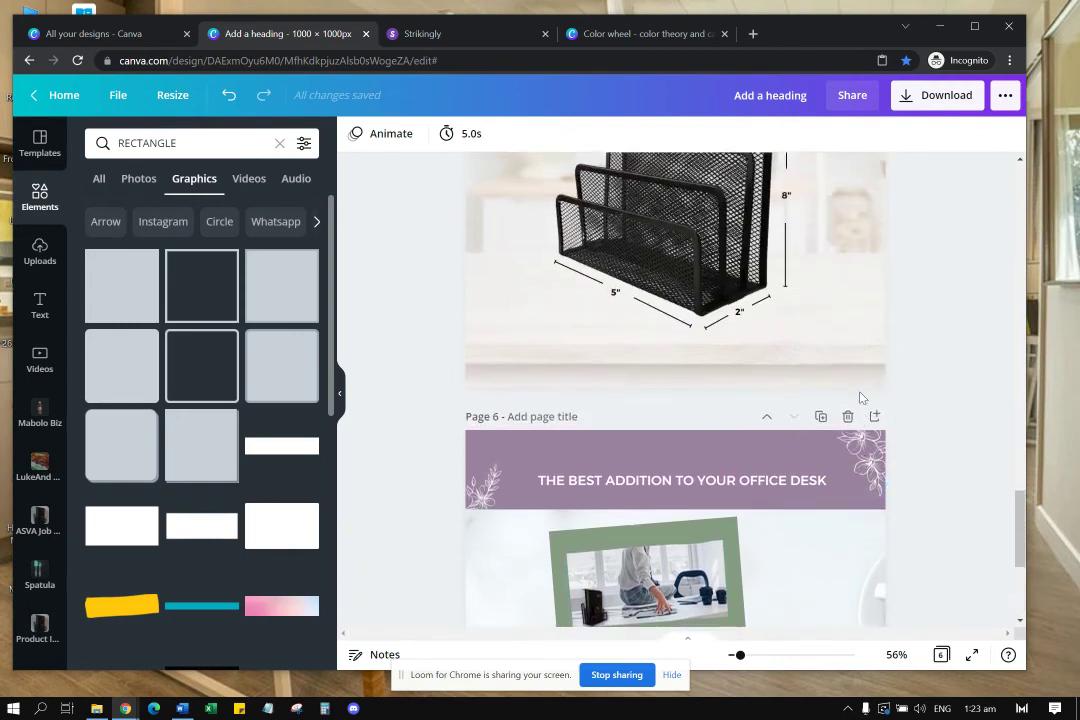
scroll(860, 393, "down", 2)
scroll(860, 393, "down", 1)
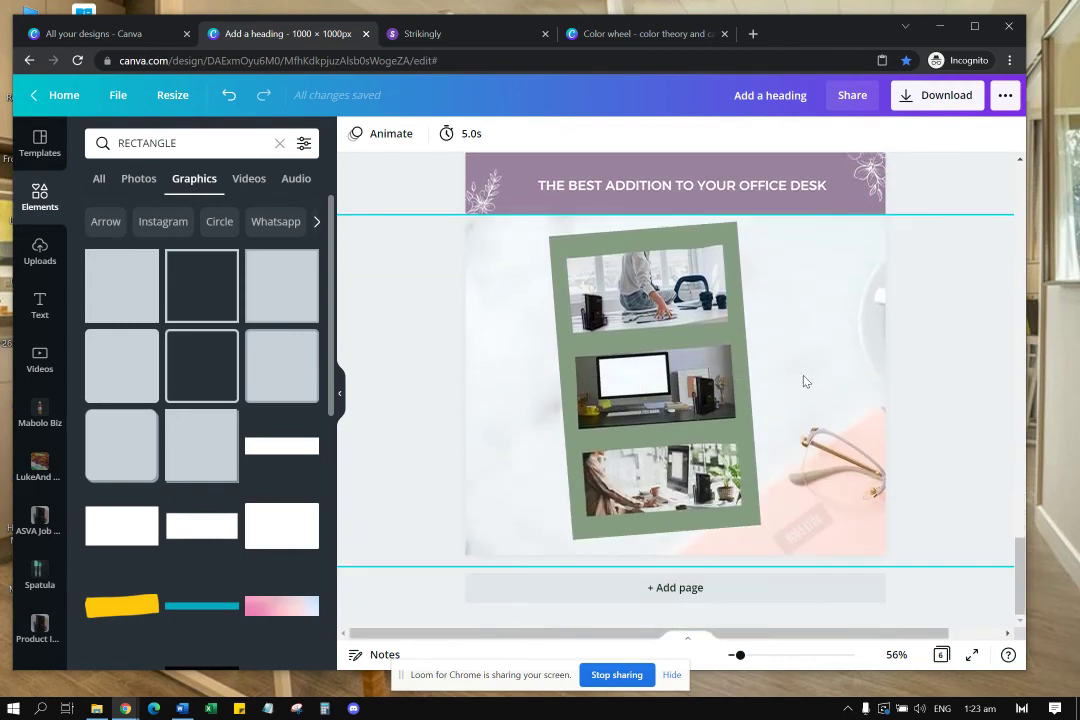
scroll(806, 381, "up", 15)
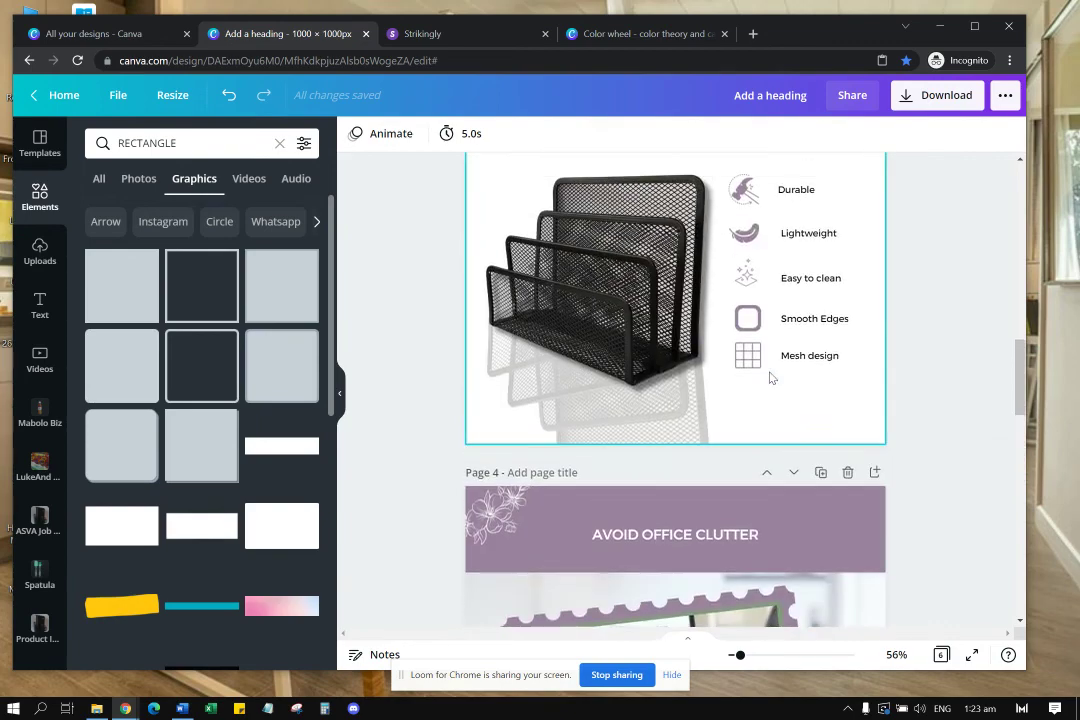
scroll(771, 377, "up", 3)
scroll(771, 377, "down", 5)
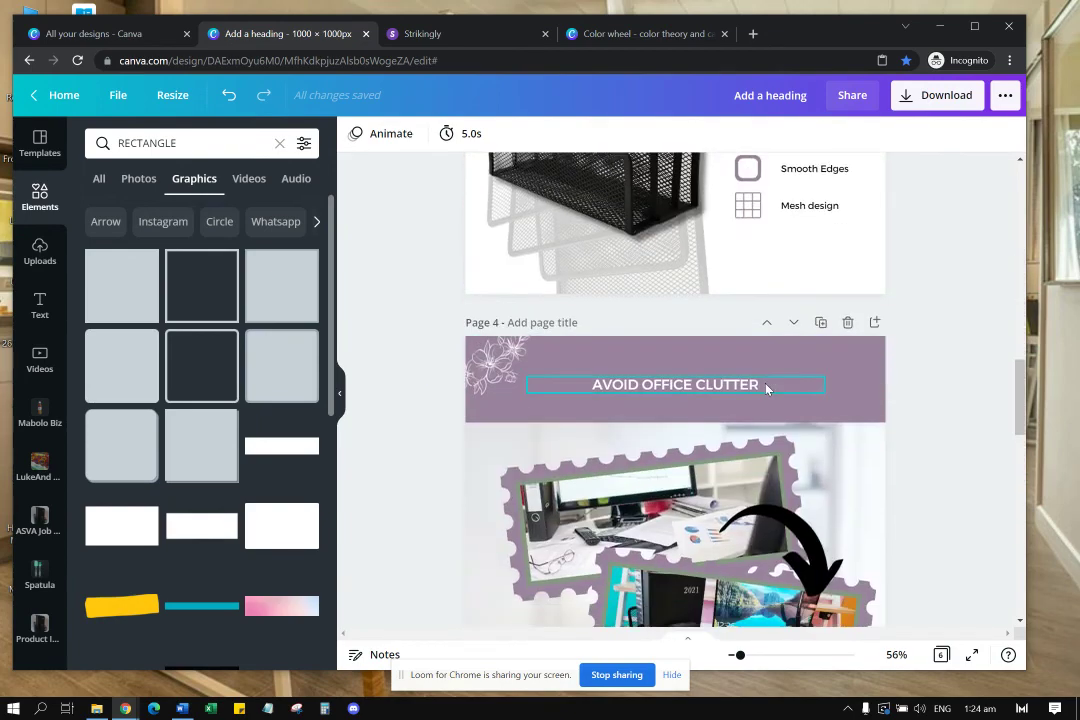
scroll(767, 389, "down", 12)
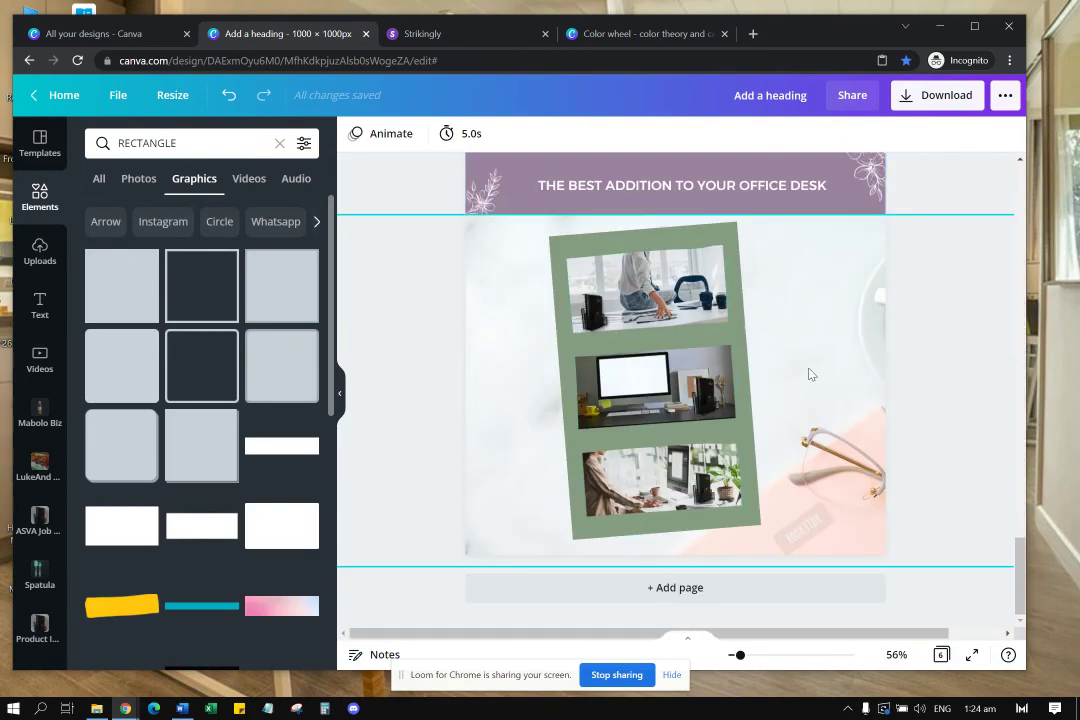
Step: Group the green rectangle with the frame set and enlarge the group until it overlaps the lower part of the banner
left_click(676, 318)
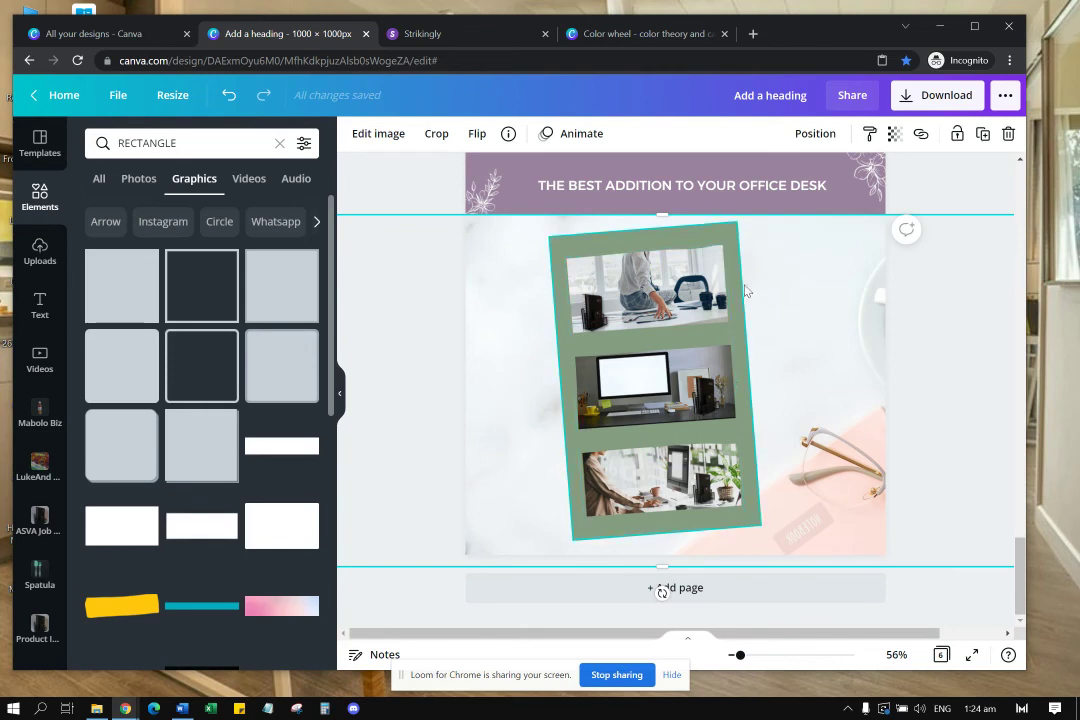
left_click(720, 315)
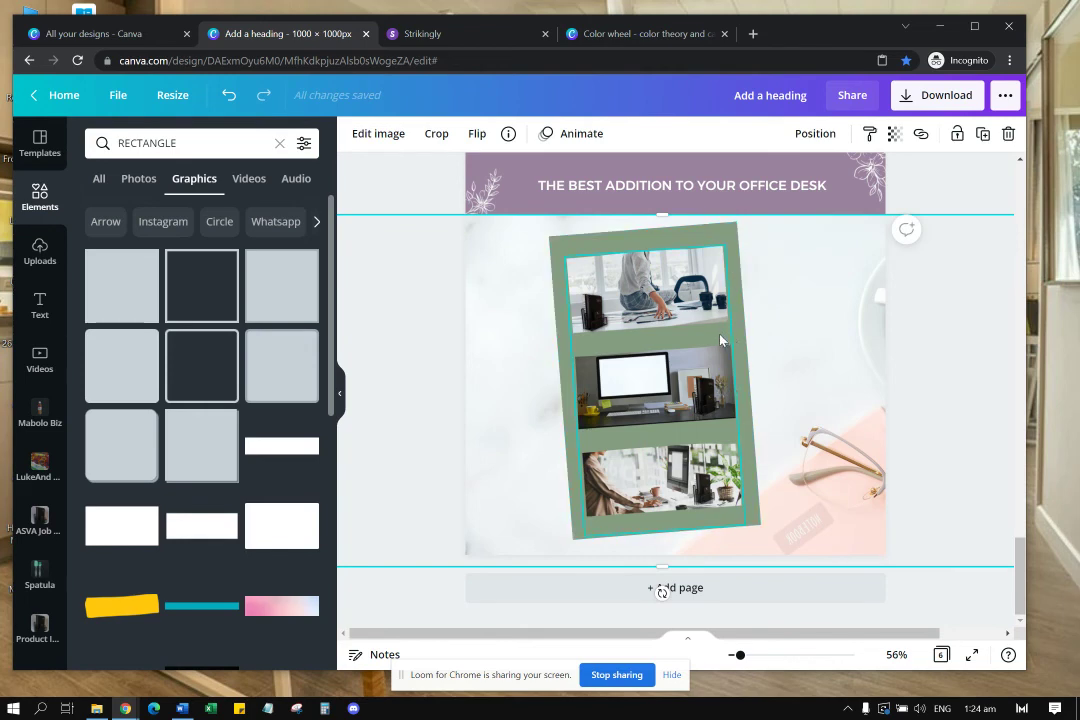
left_click(720, 340)
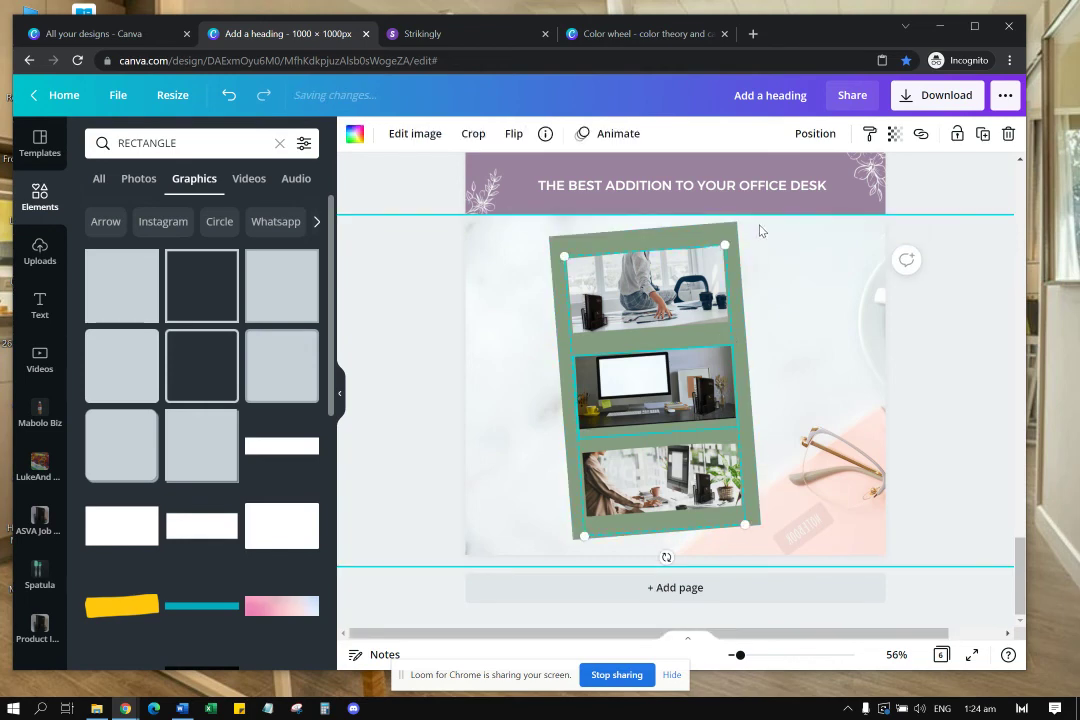
left_click(742, 300)
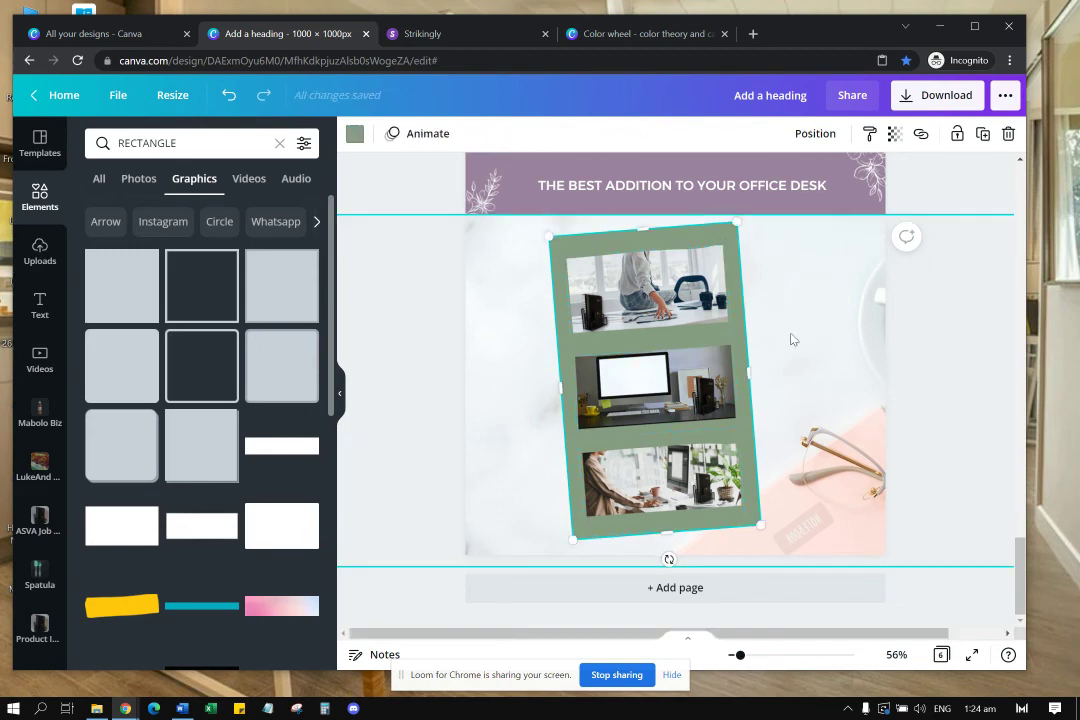
left_click(725, 467, "shift")
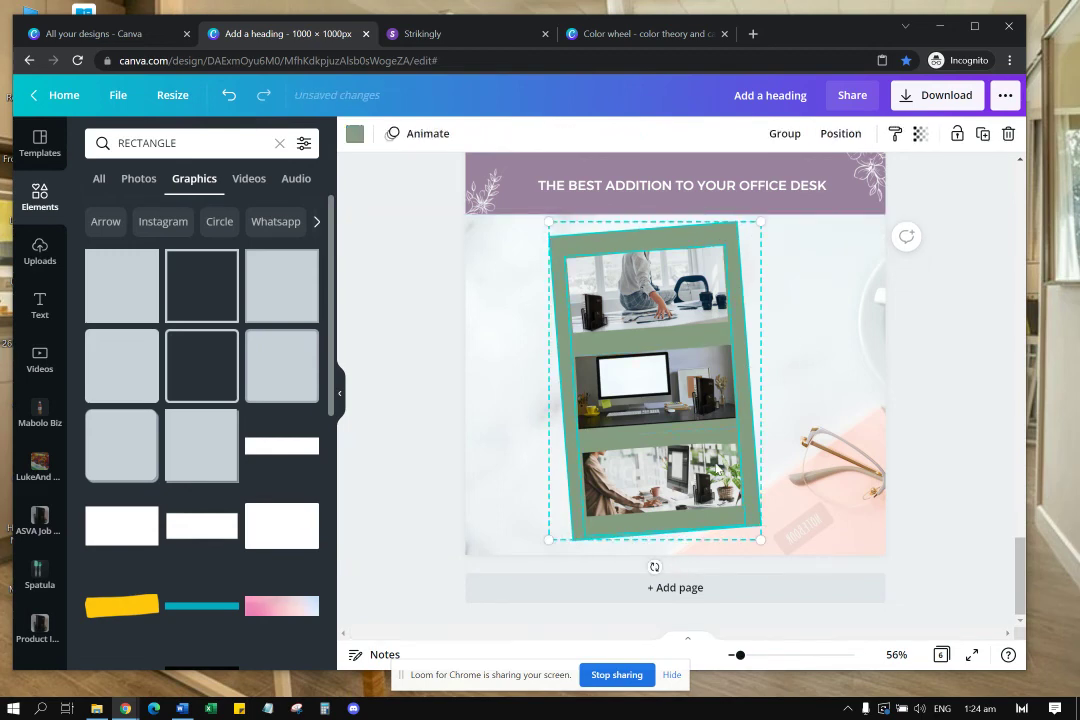
left_click(785, 133)
left_click_drag(762, 221, 797, 185)
left_click_drag(763, 254, 763, 269)
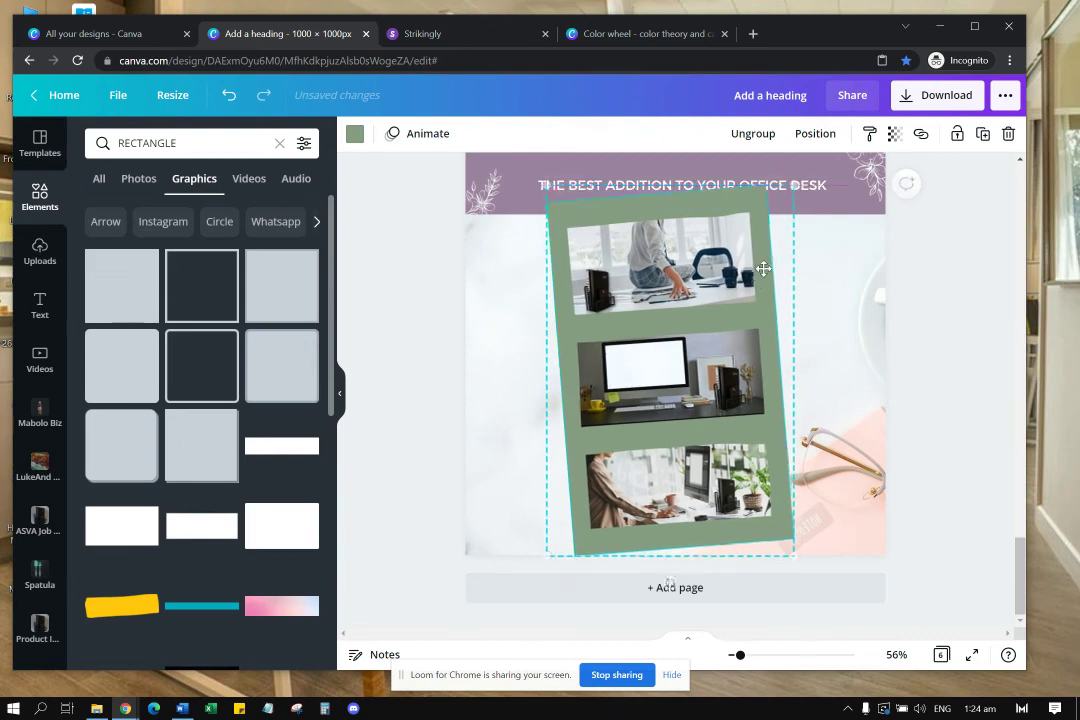
right_click(758, 241)
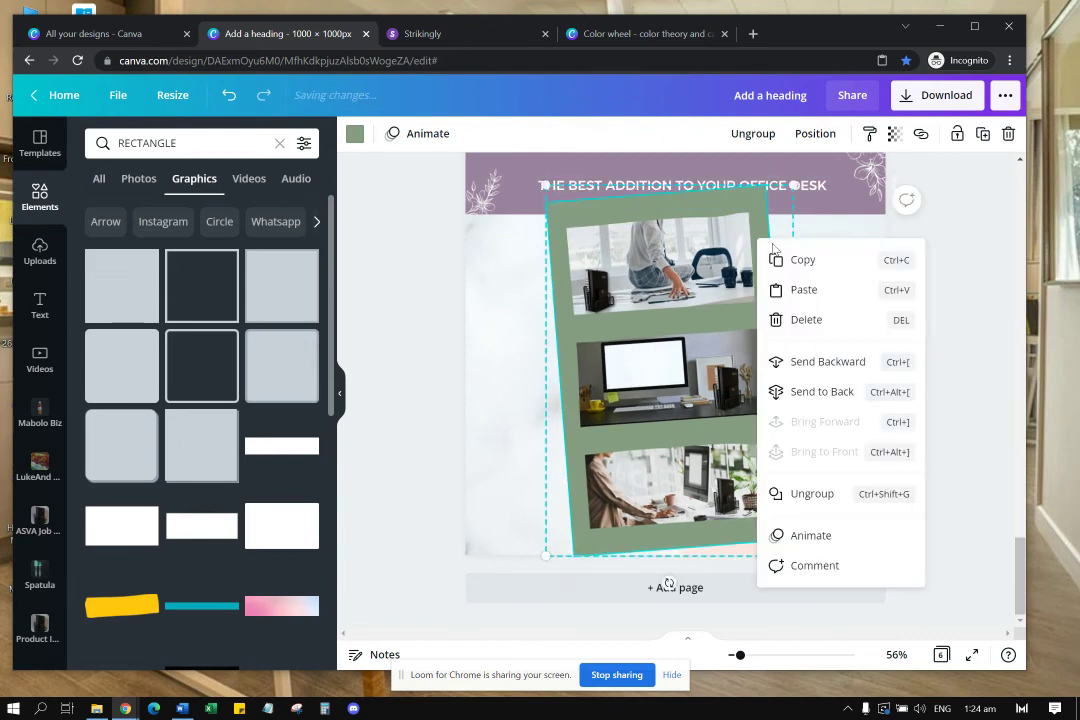
left_click(827, 361)
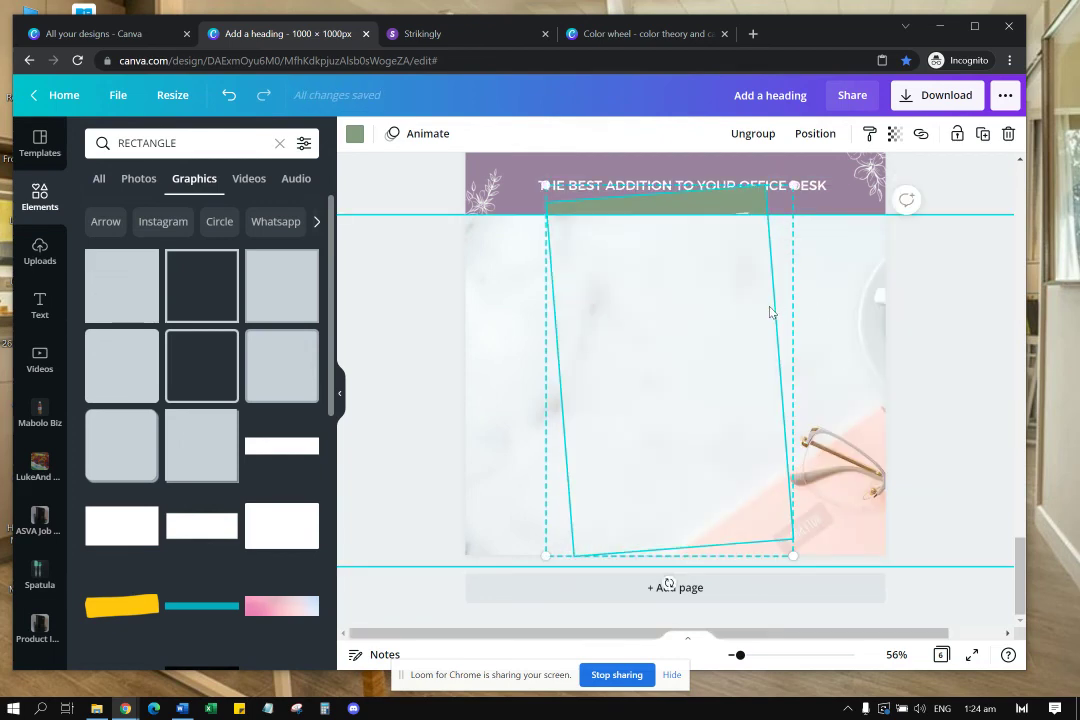
key("ctrl+z")
Step: Bring the heading "THE BEST ADDITION TO YOUR OFFICE DESK" forward so it sits in front of the green panel
left_click(812, 188)
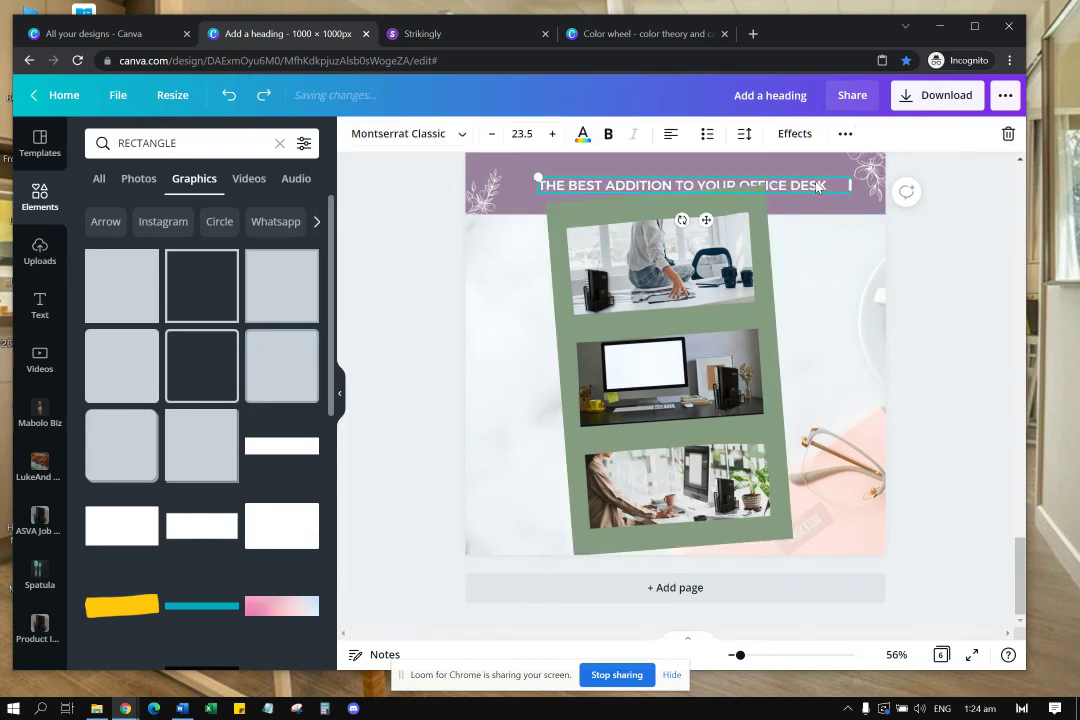
right_click(817, 190)
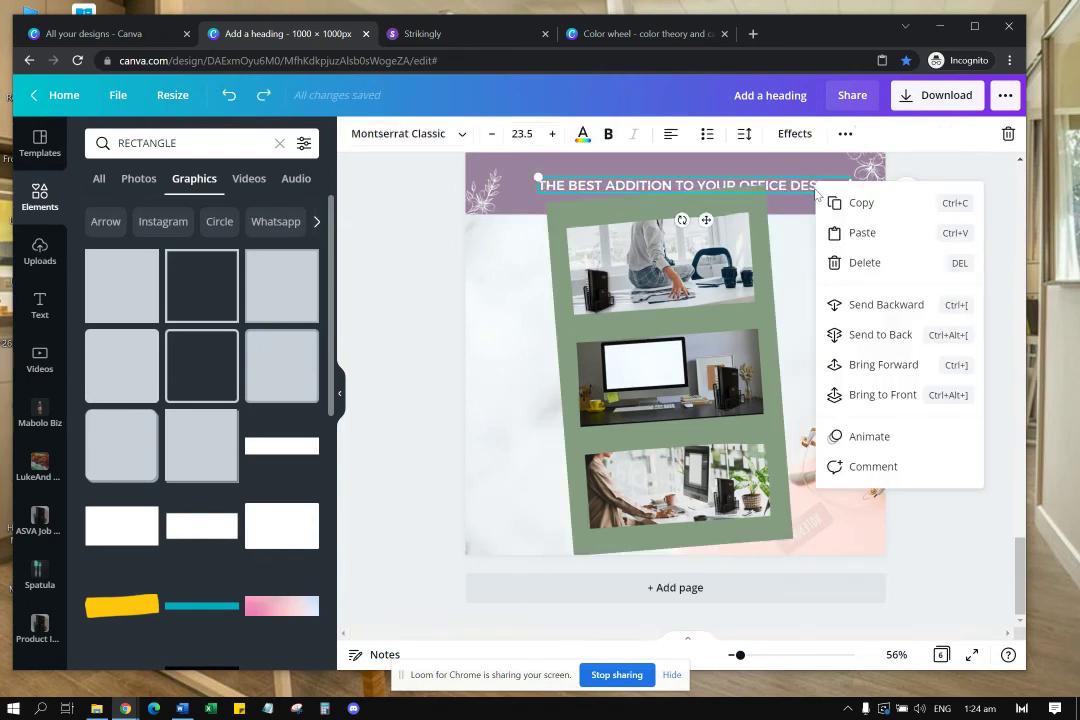
left_click(884, 364)
right_click(804, 190)
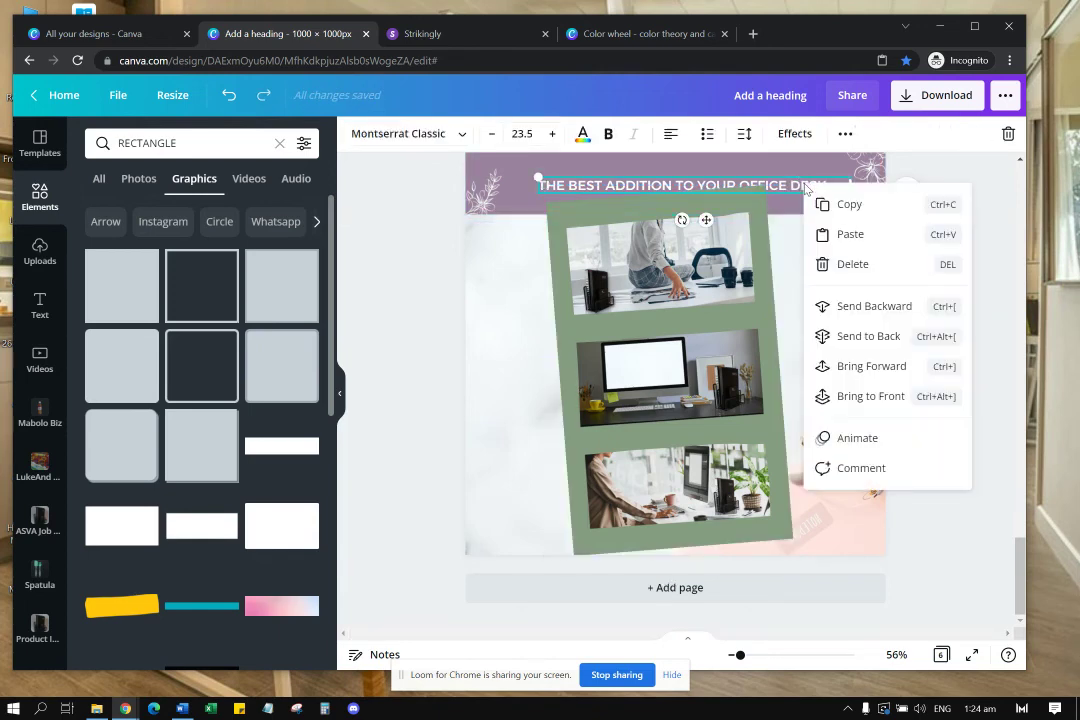
left_click(851, 328)
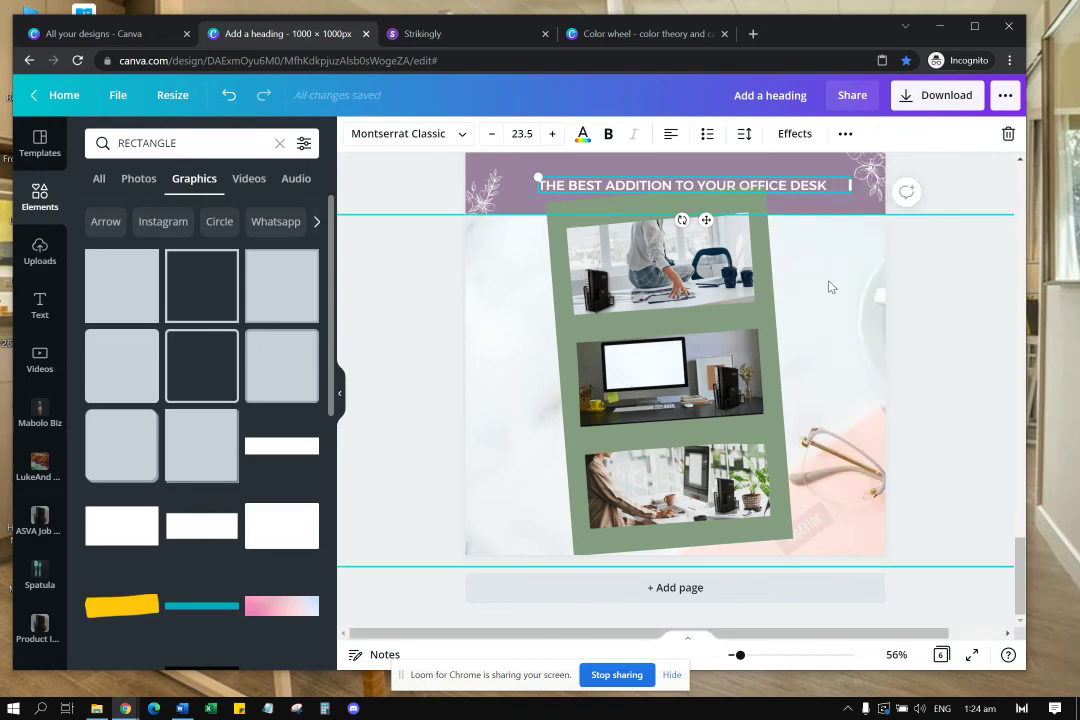
key("Escape")
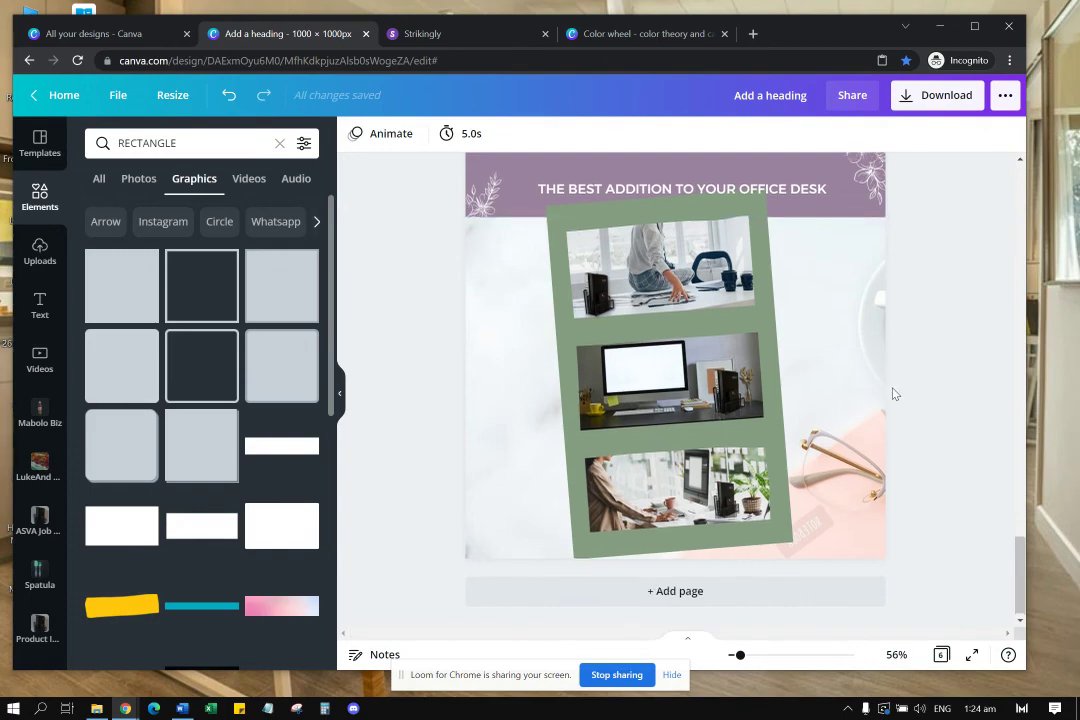
Step: Switch to File Explorer and examine the sample product images in the Benefits and Comparisons folders under Styles
scroll(892, 393, "up", 6)
scroll(755, 400, "up", 15)
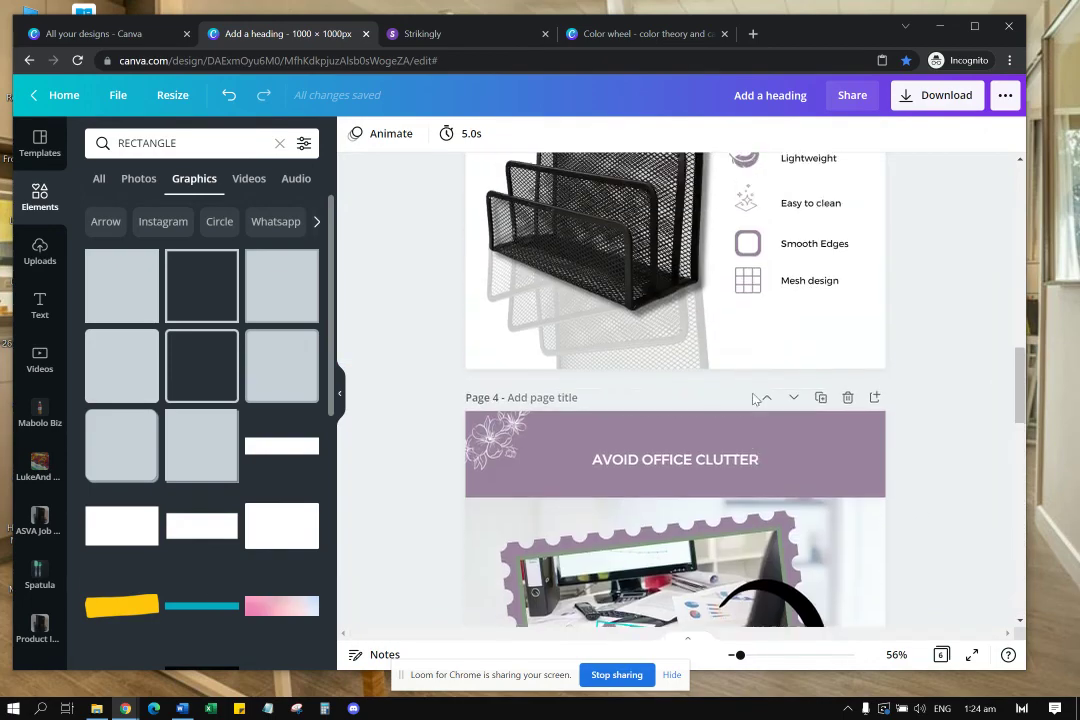
left_click(96, 708)
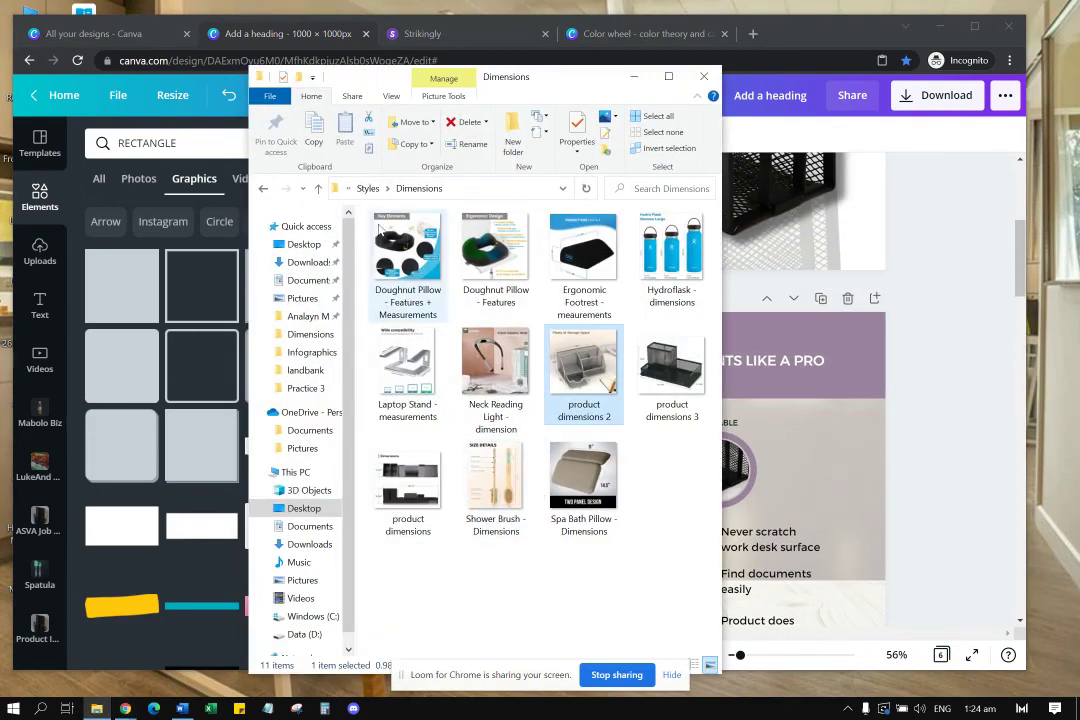
left_click(319, 189)
left_click(478, 383)
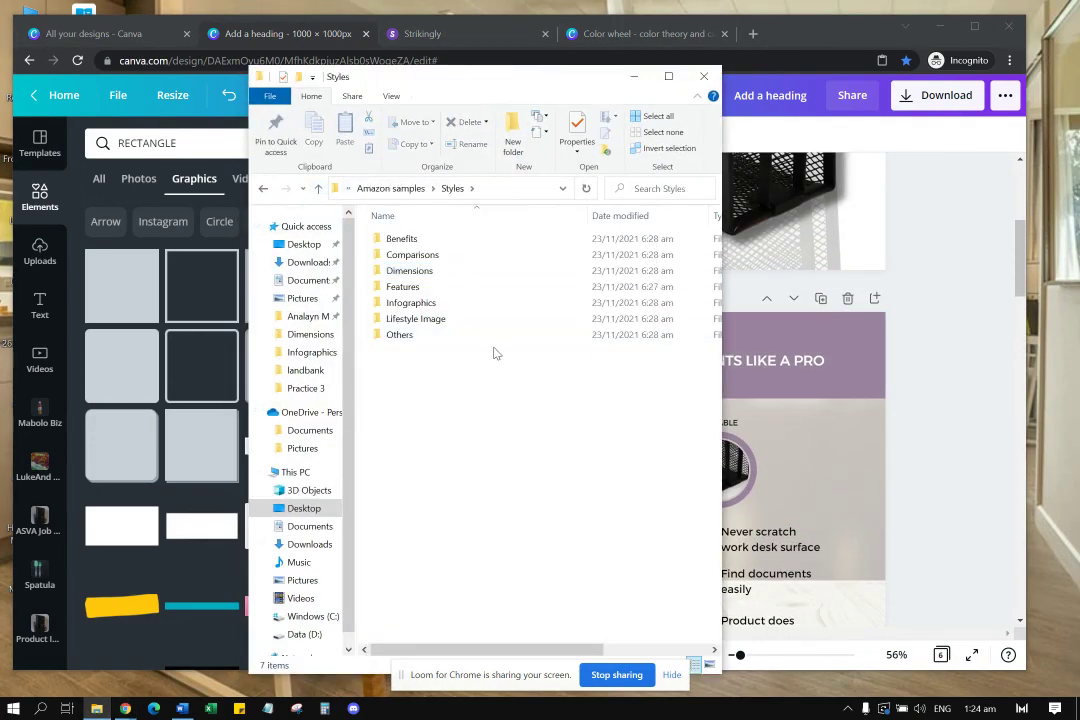
double_click(412, 239)
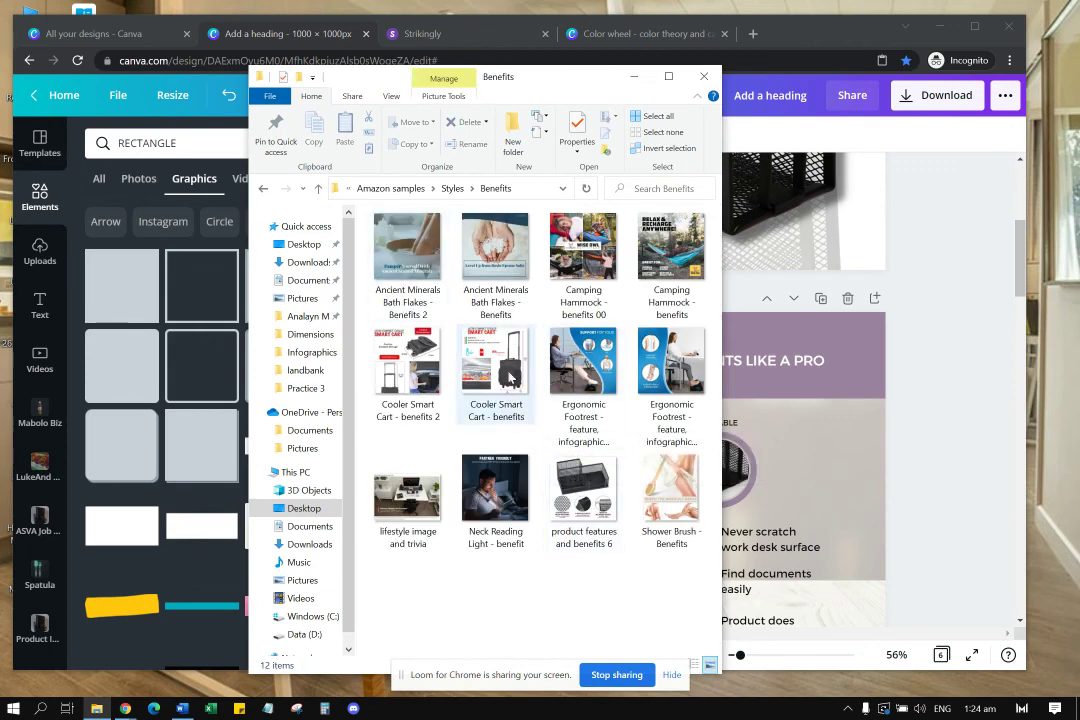
left_click(318, 188)
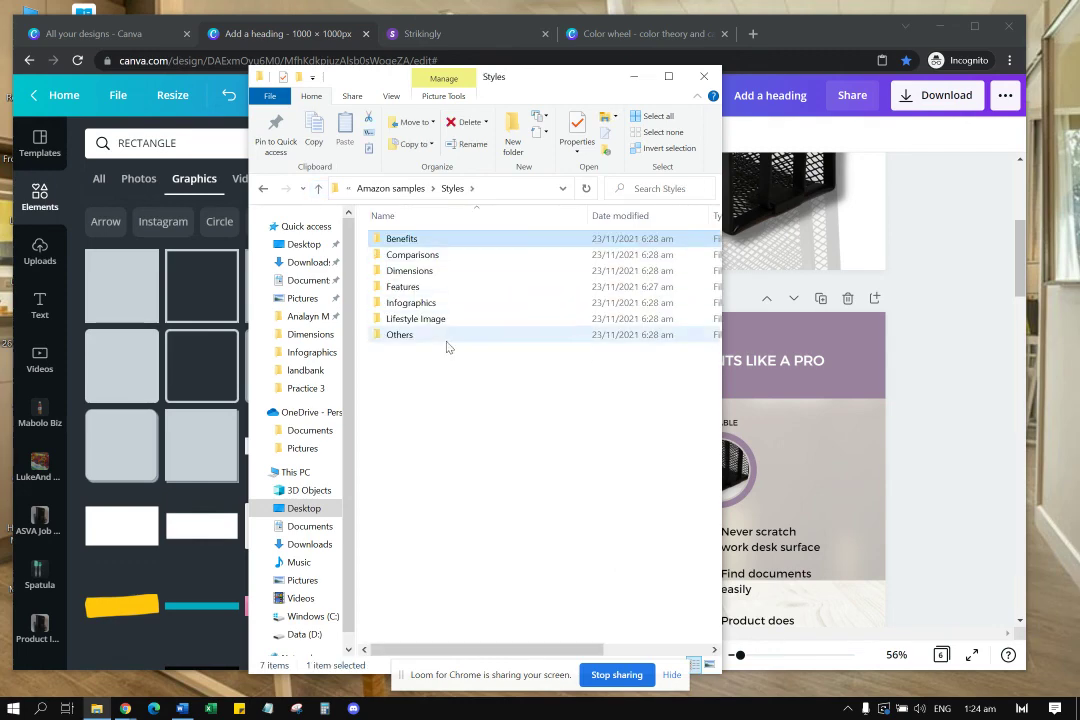
double_click(424, 256)
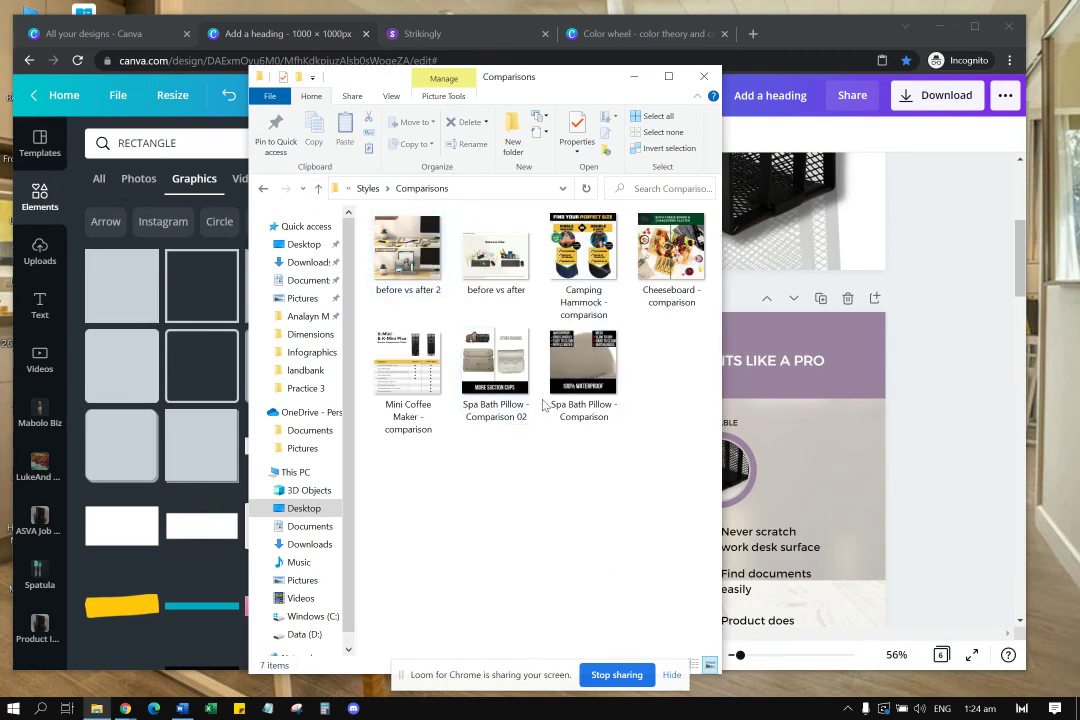
Step: View the sample image "before vs after 2" in the Comparisons folder and close it
left_click(409, 255)
double_click(410, 254)
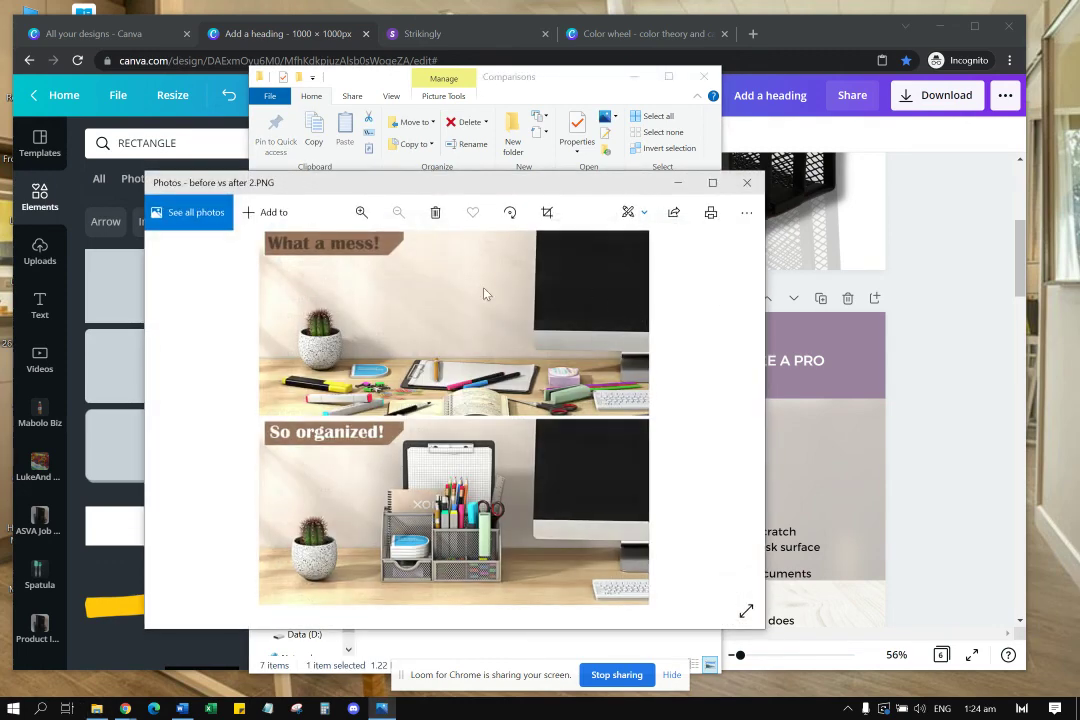
left_click(746, 182)
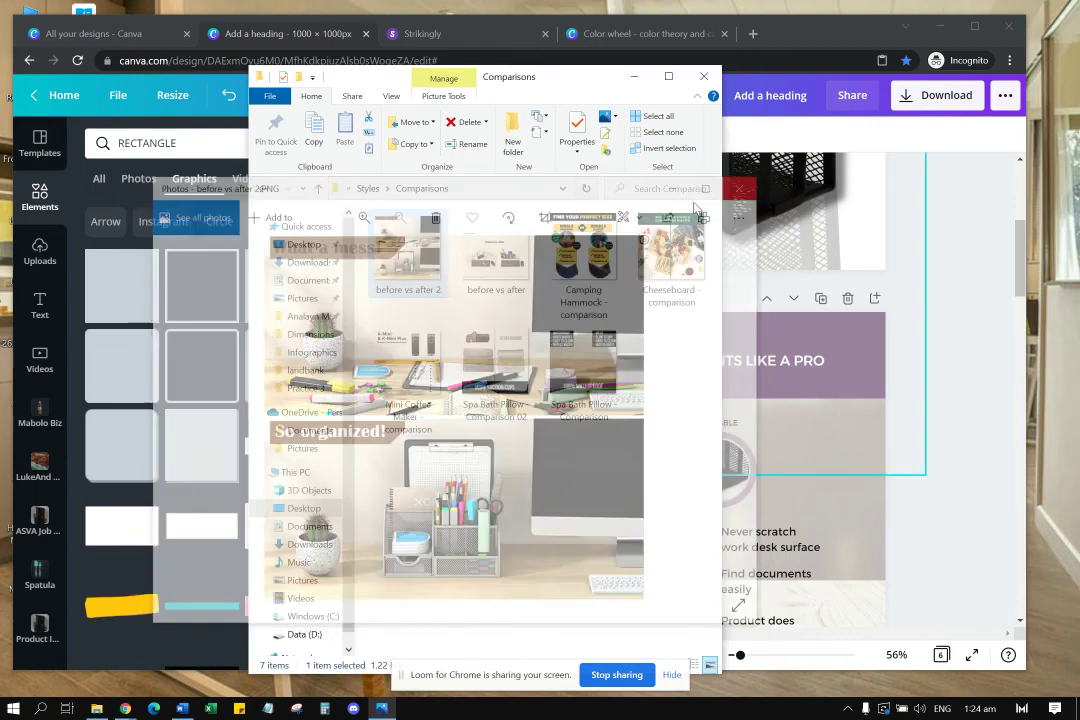
Step: Open the Dimensions folder under Styles and view the "Doughnut Pillow - Features + Measurements" sample image
left_click(318, 188)
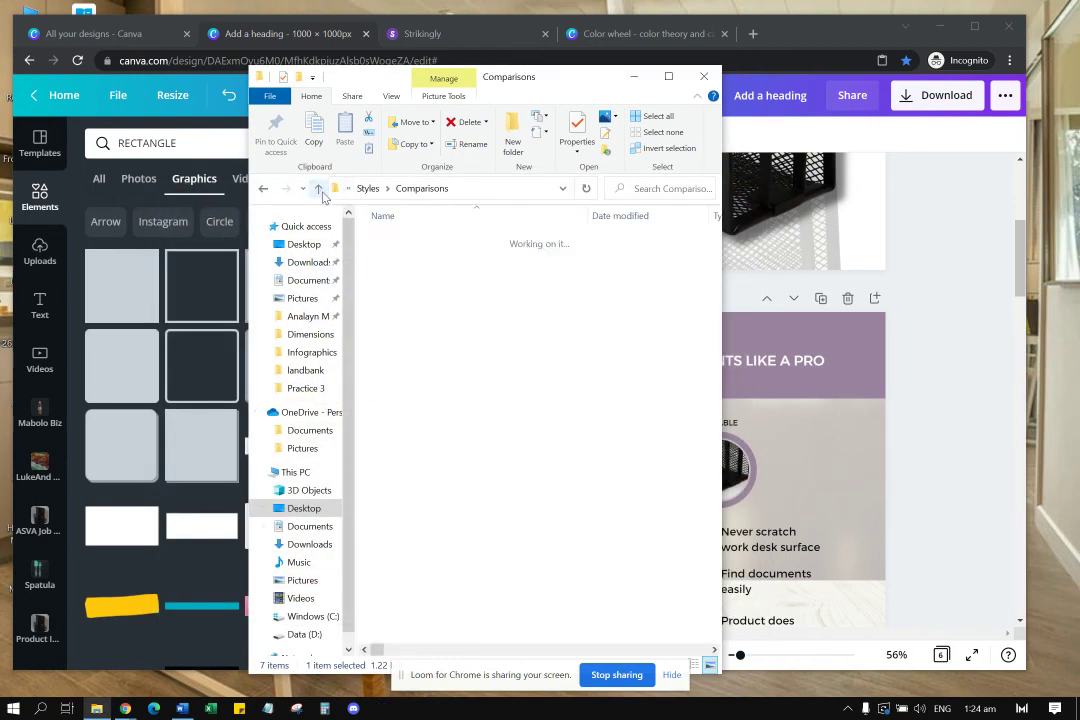
double_click(437, 271)
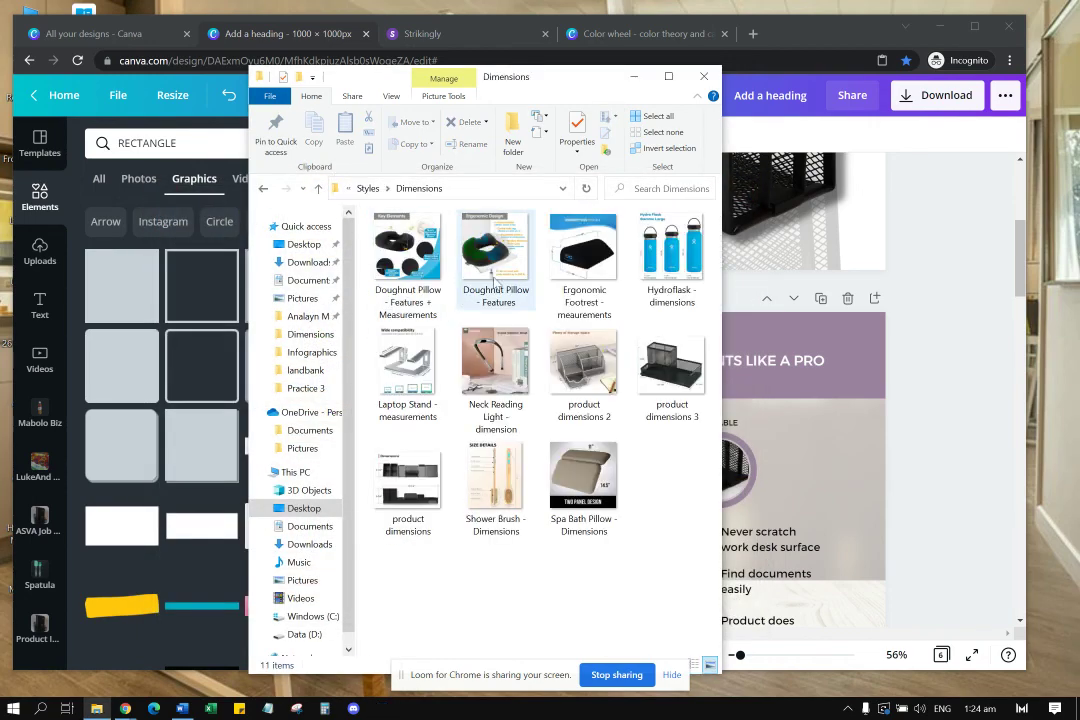
double_click(410, 296)
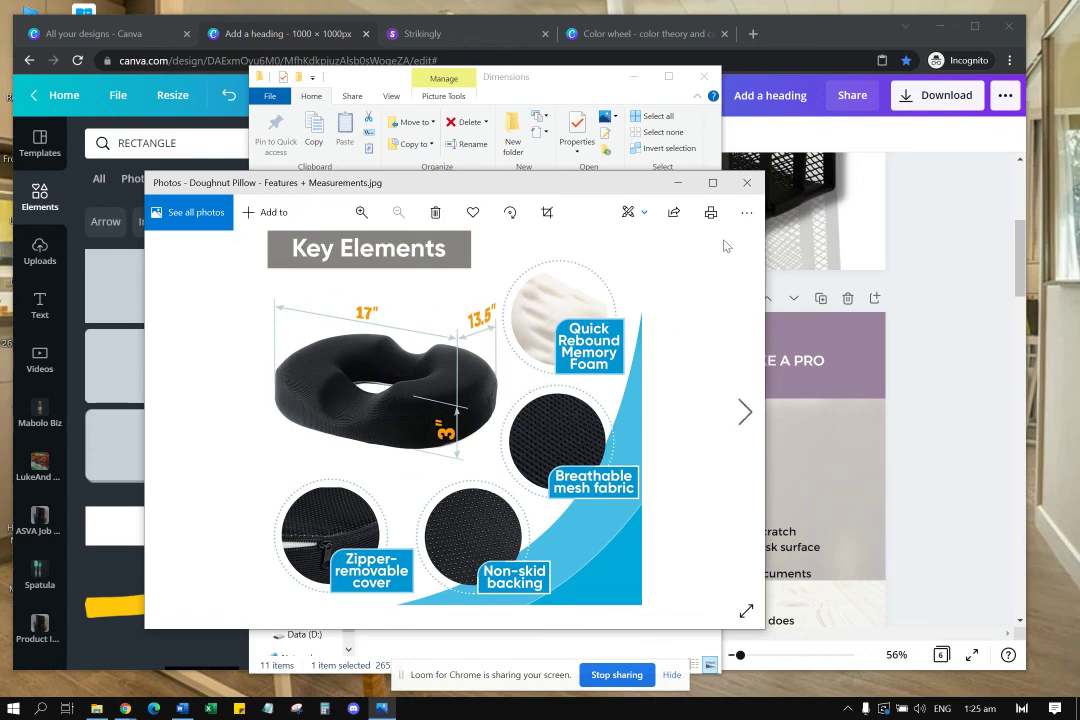
left_click(747, 182)
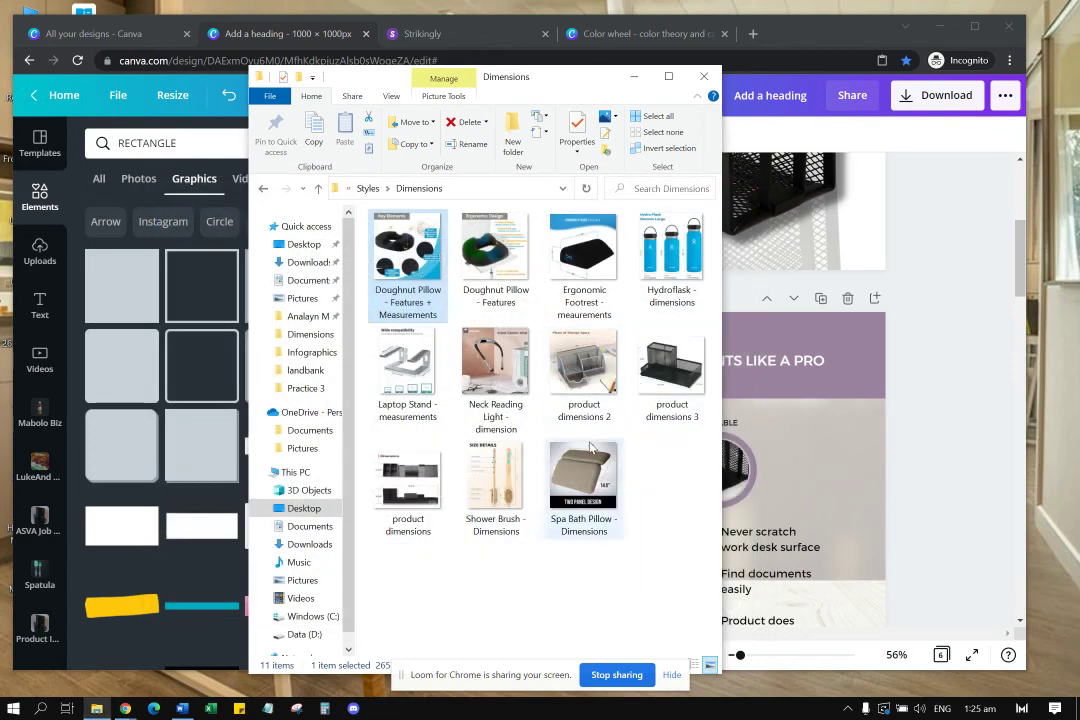
Step: Open the Infographics folder under Styles and view the Cheeseboard and Spa Bath Pillow infographic samples
left_click(318, 188)
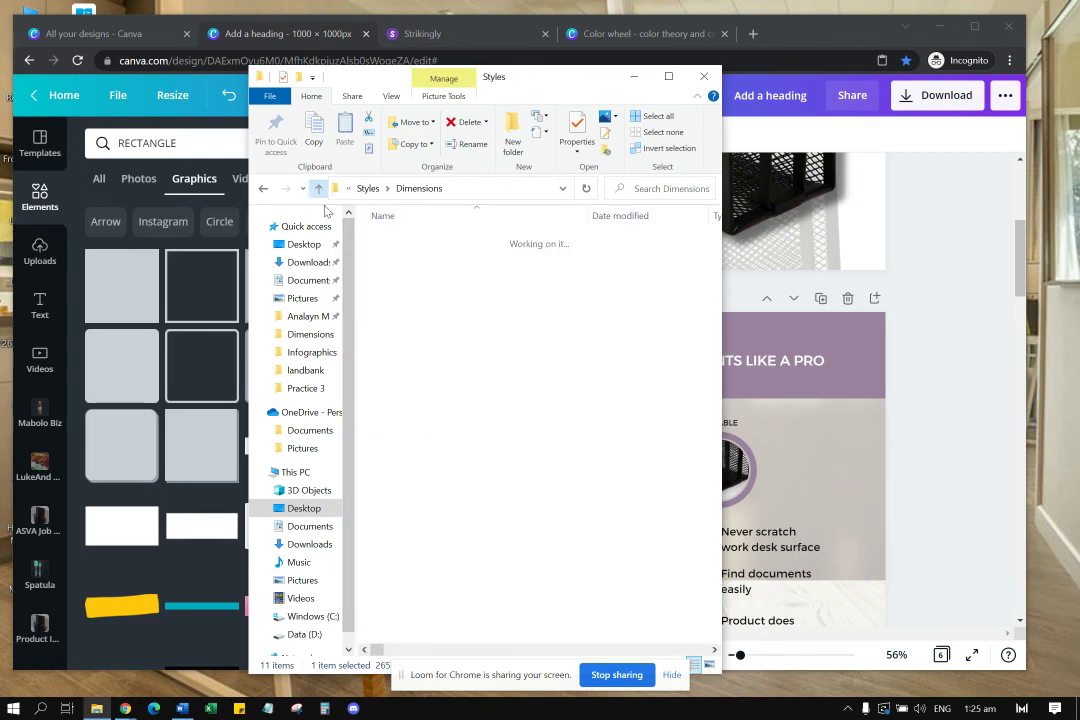
double_click(412, 303)
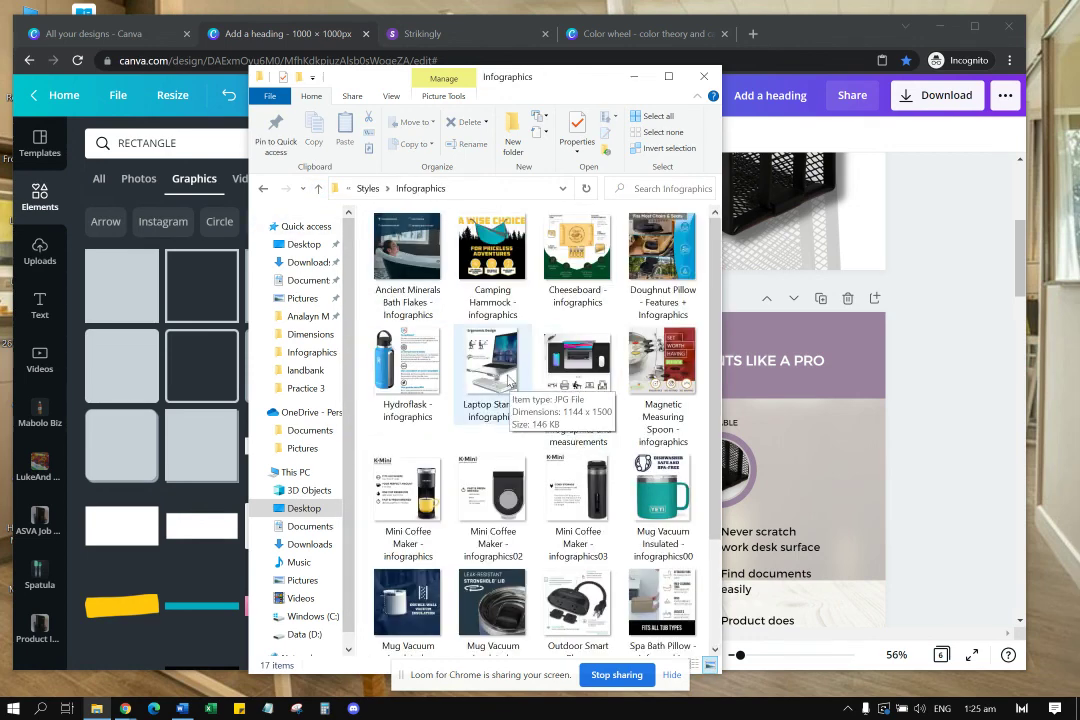
double_click(578, 265)
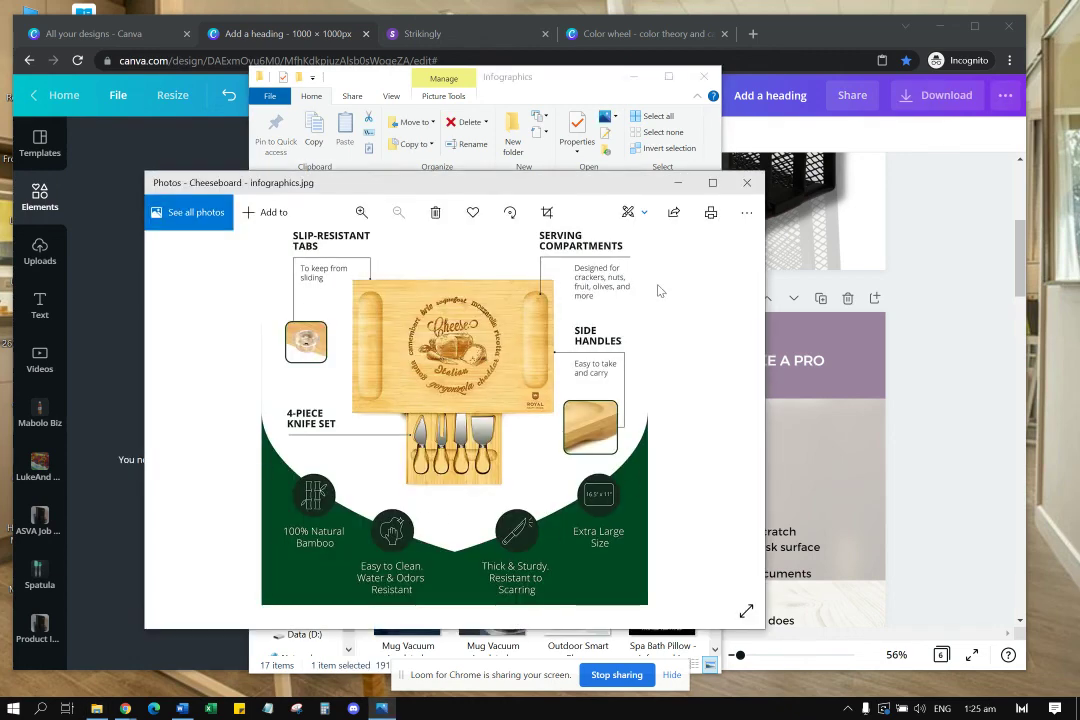
left_click(747, 182)
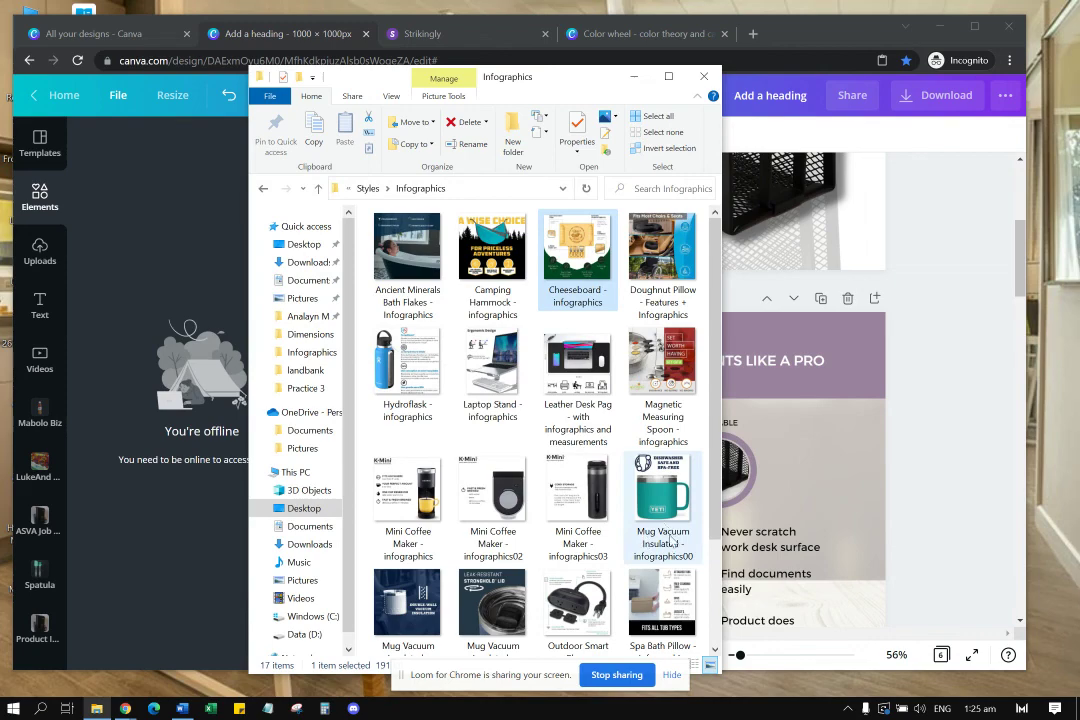
double_click(662, 602)
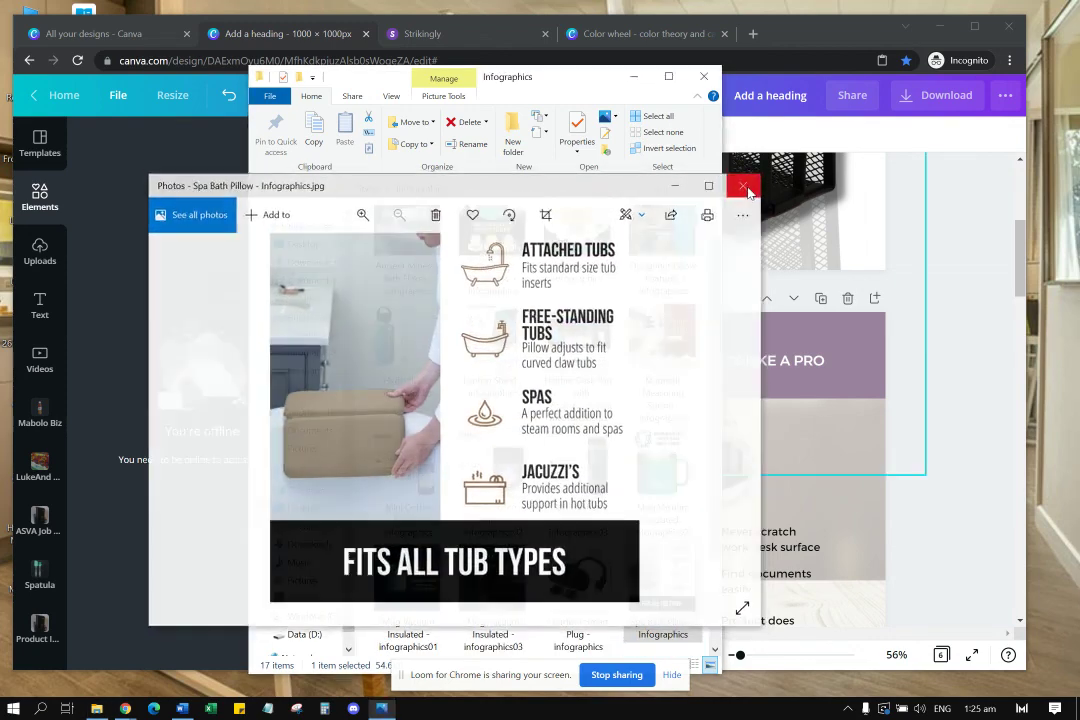
left_click(747, 190)
Step: Close the sample folder window, return to the Canva design and collapse its side panel
left_click(704, 76)
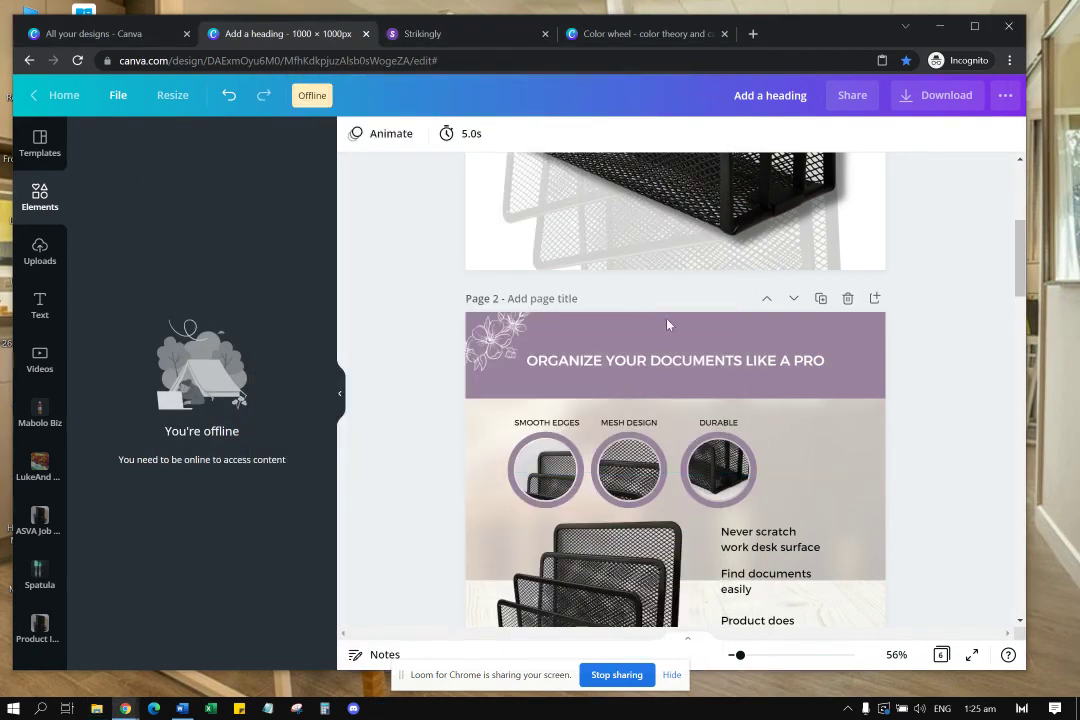
scroll(868, 338, "down", 5)
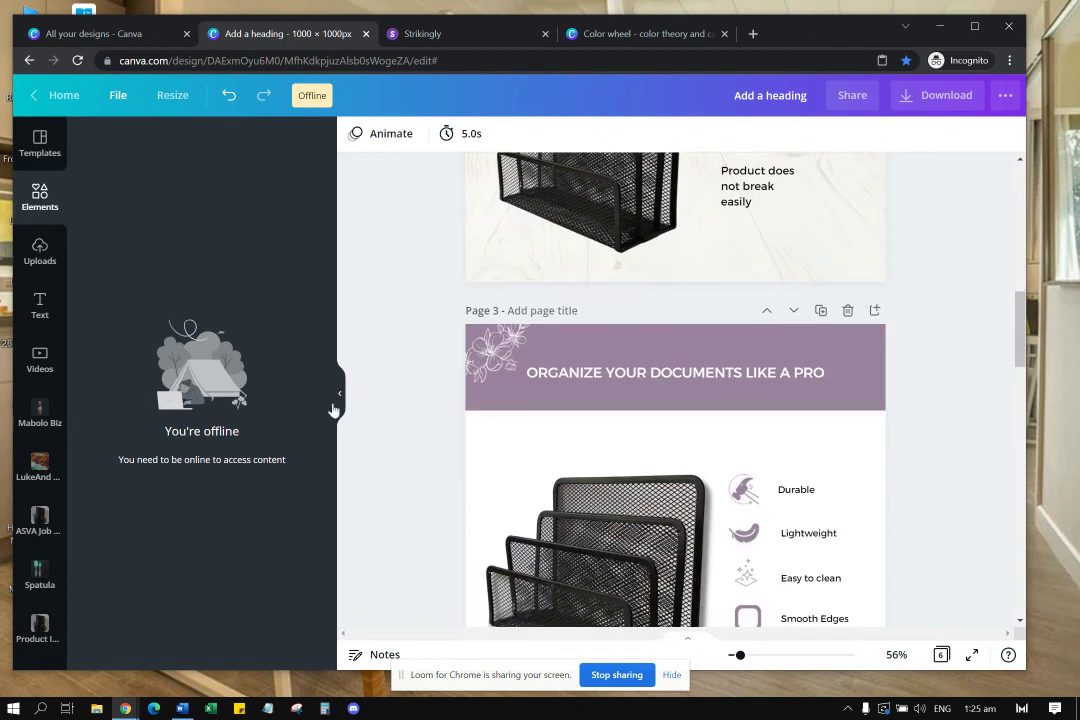
left_click(341, 404)
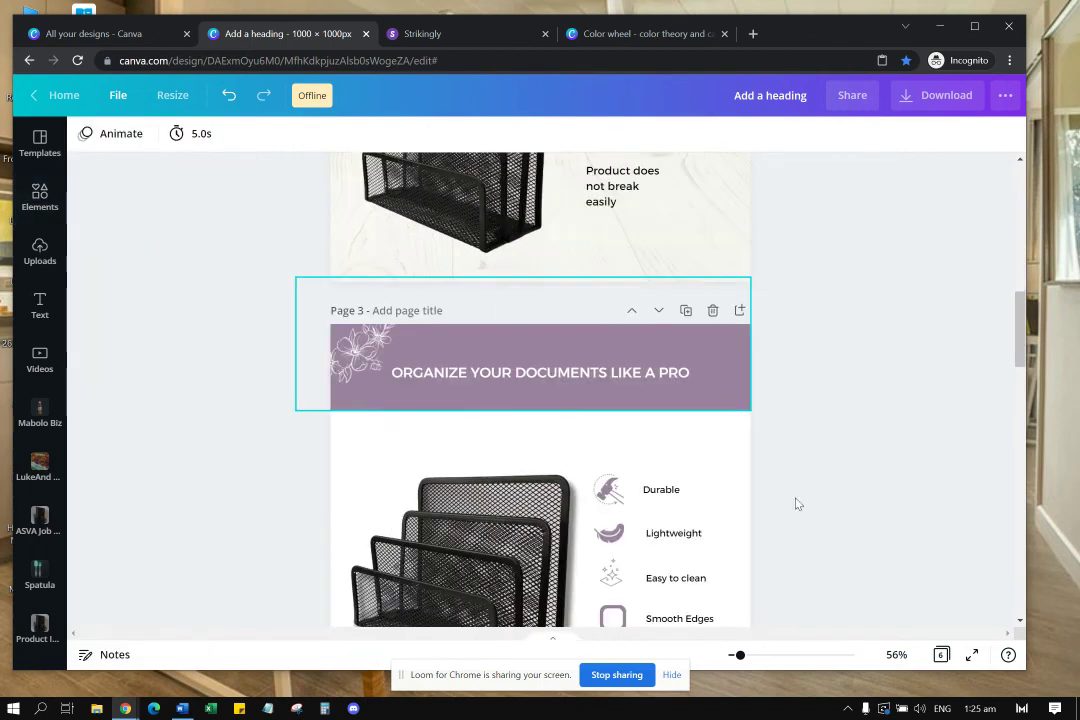
left_click(847, 708)
left_click(847, 708)
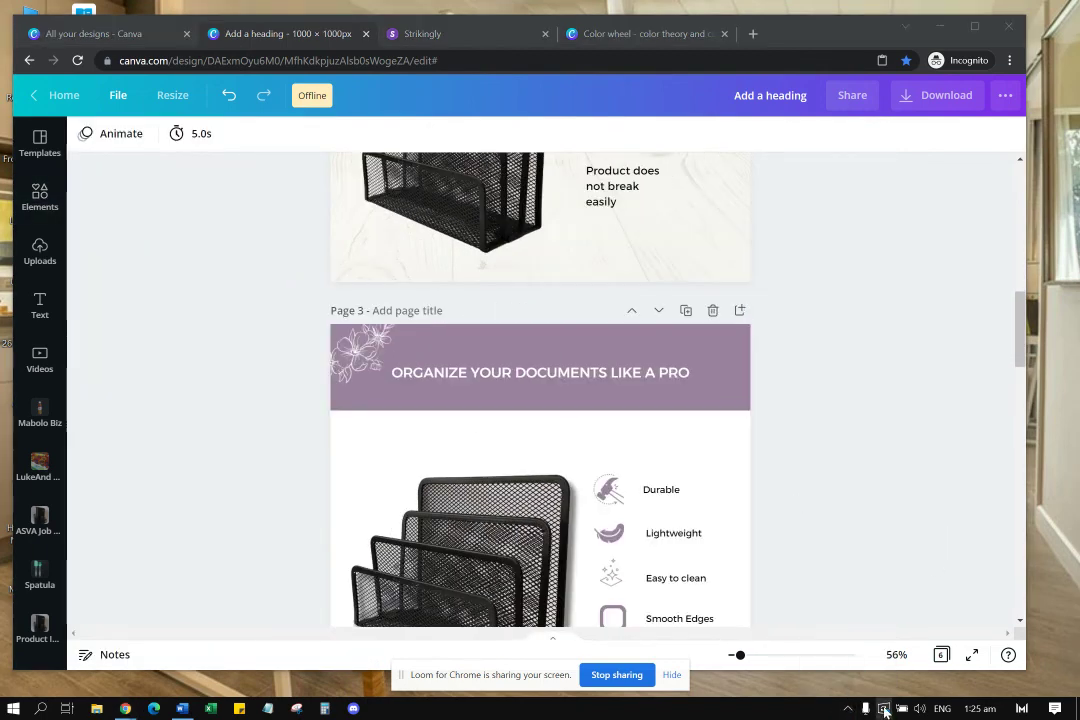
left_click(849, 709)
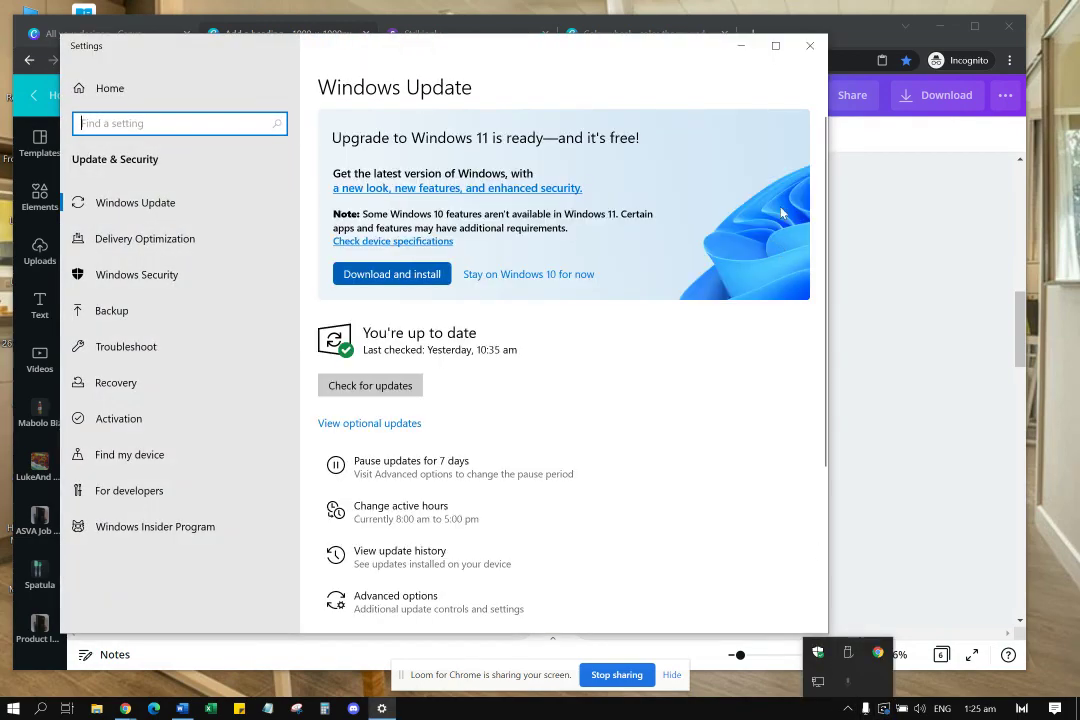
left_click(810, 45)
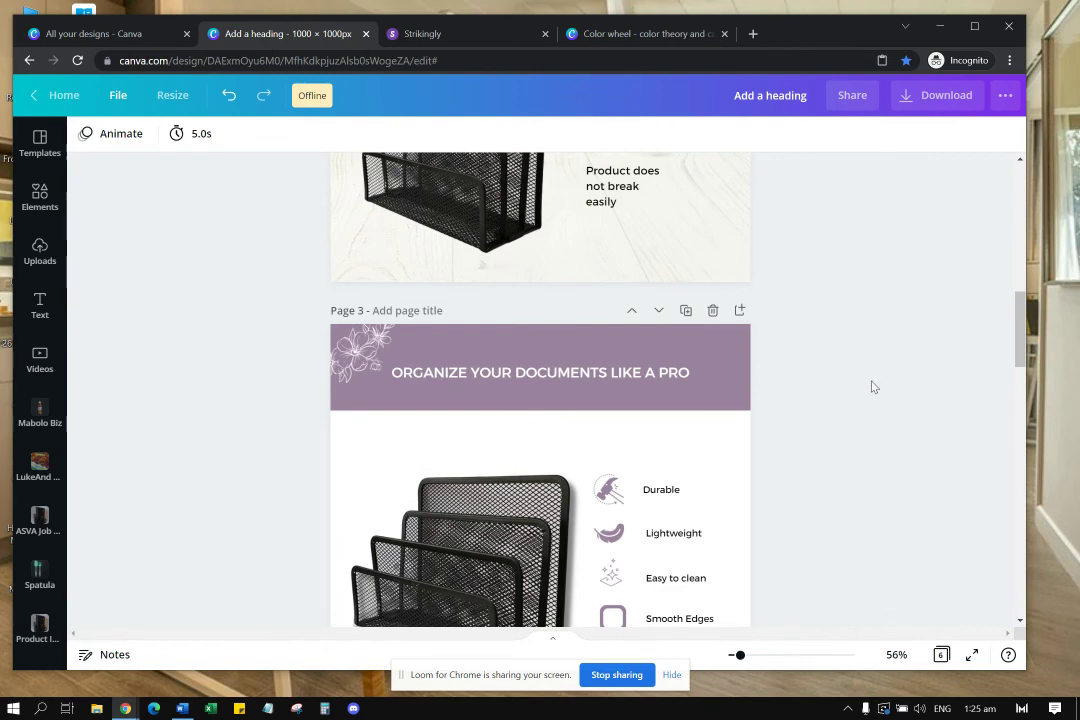
Step: Zoom the canvas out to 44% and review all the pages from page 1 through page 6
scroll(946, 398, "up", 6)
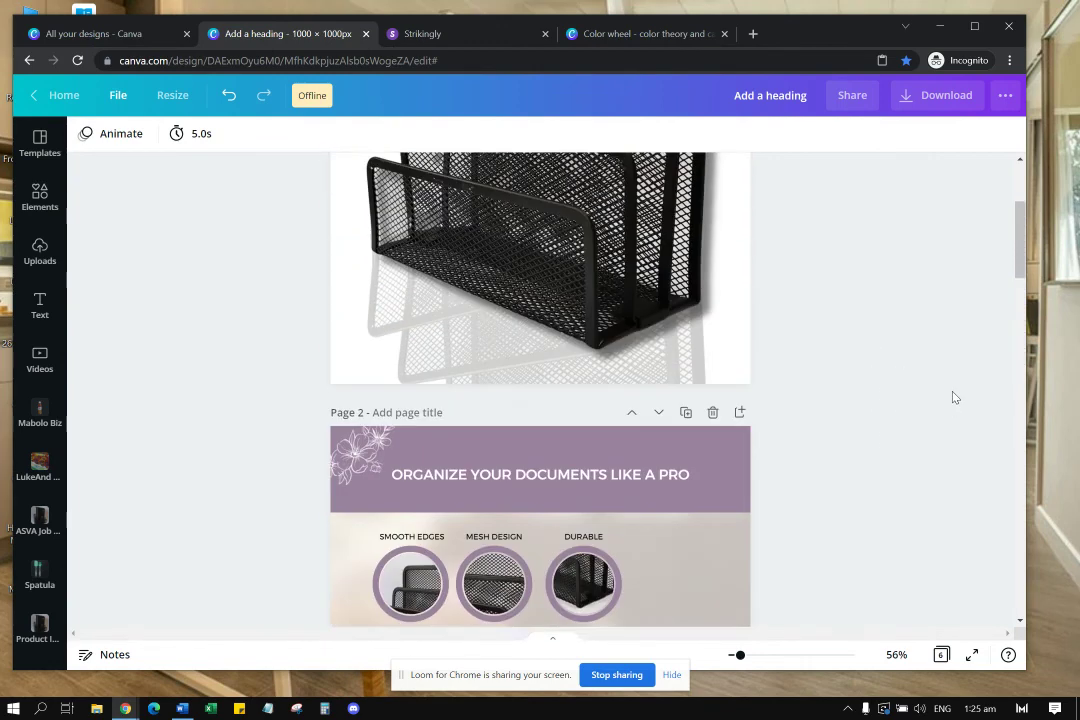
left_click_drag(733, 657, 733, 656)
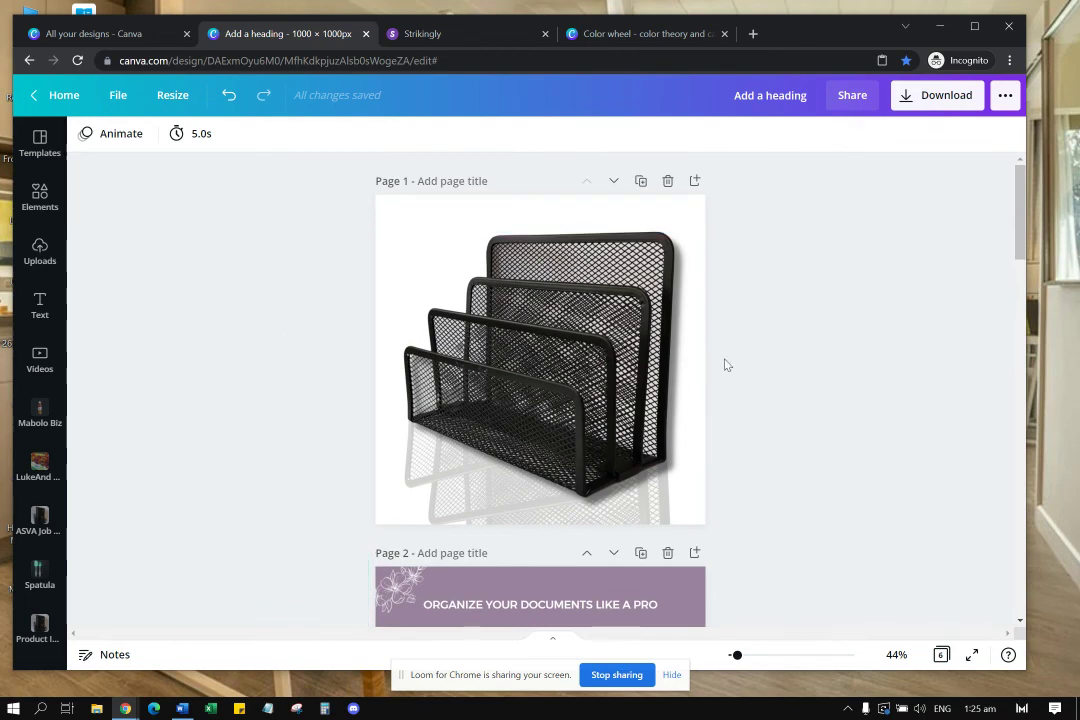
scroll(912, 366, "down", 6)
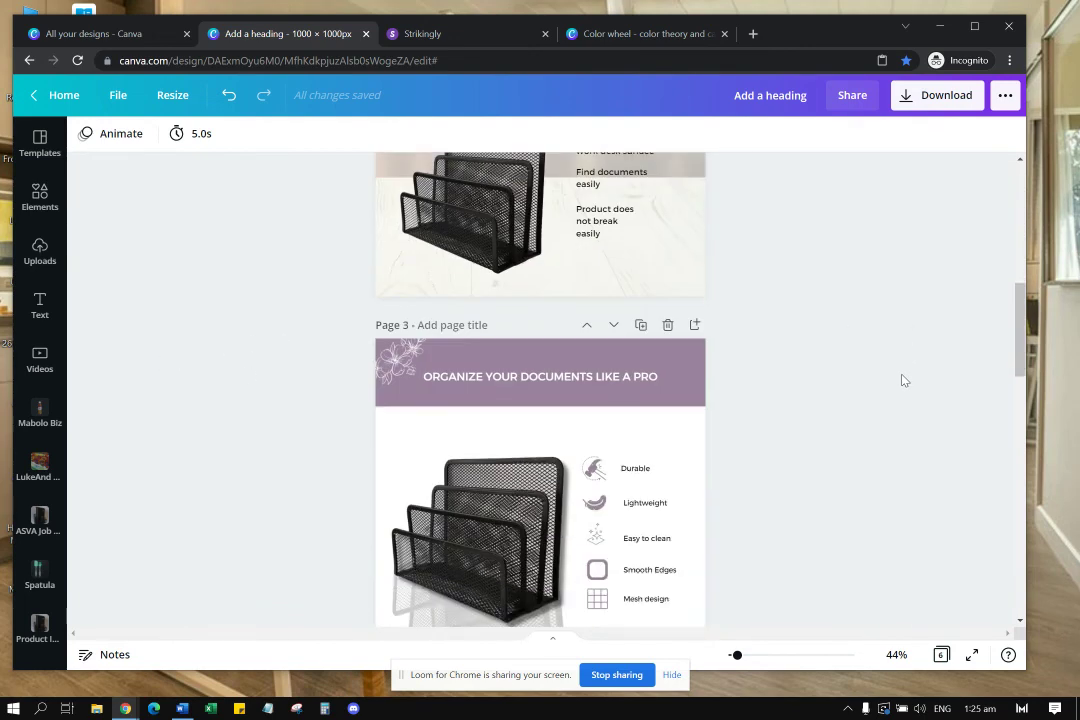
scroll(903, 380, "down", 10)
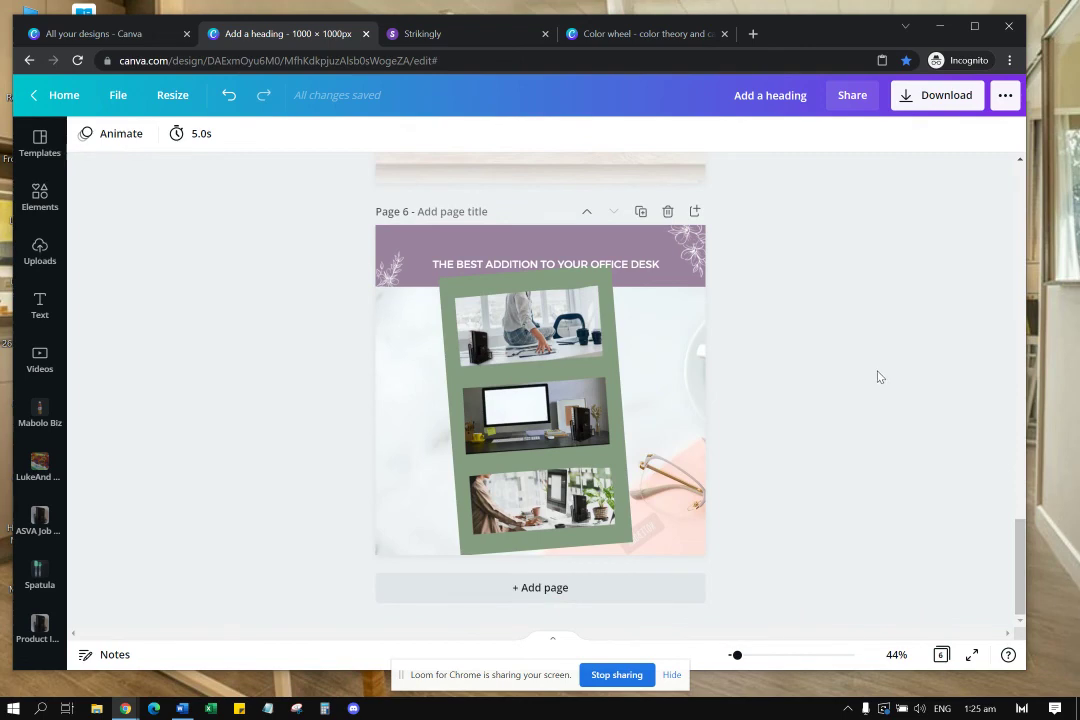
scroll(879, 377, "up", 2)
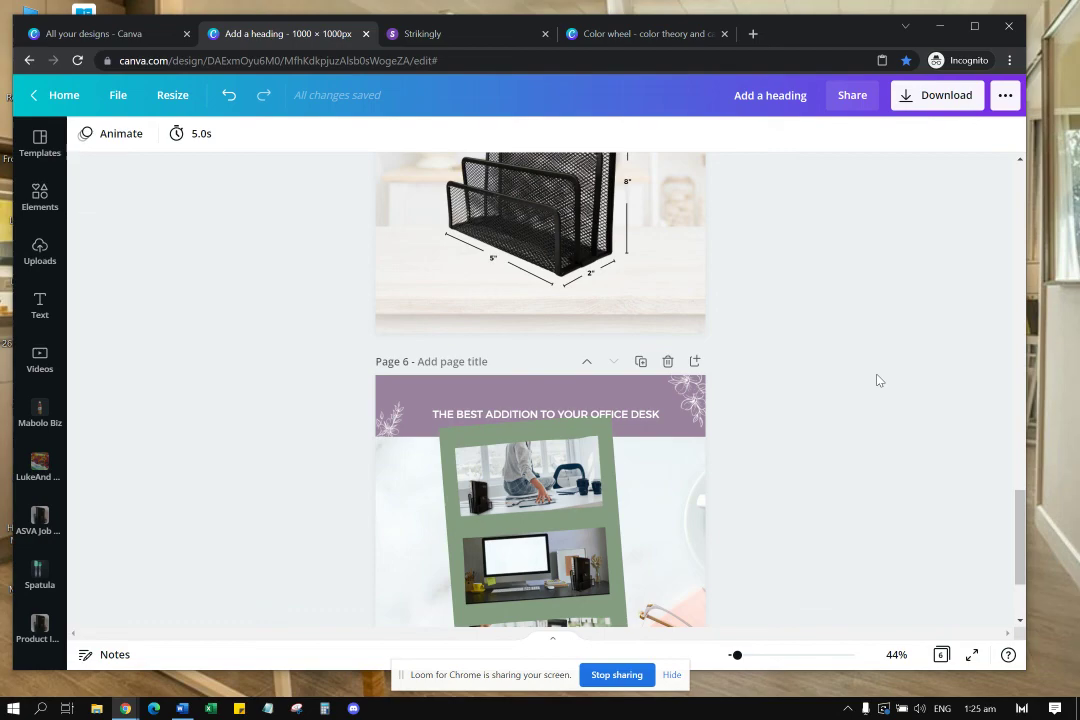
scroll(879, 380, "up", 3)
scroll(585, 377, "up", 11)
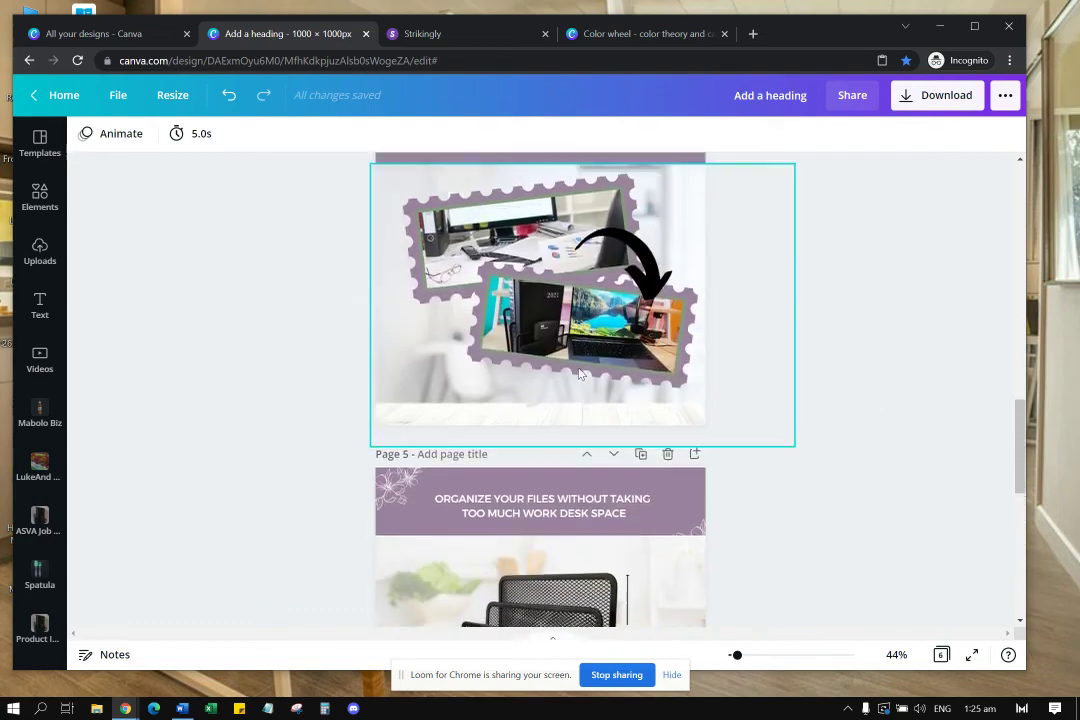
scroll(585, 377, "up", 10)
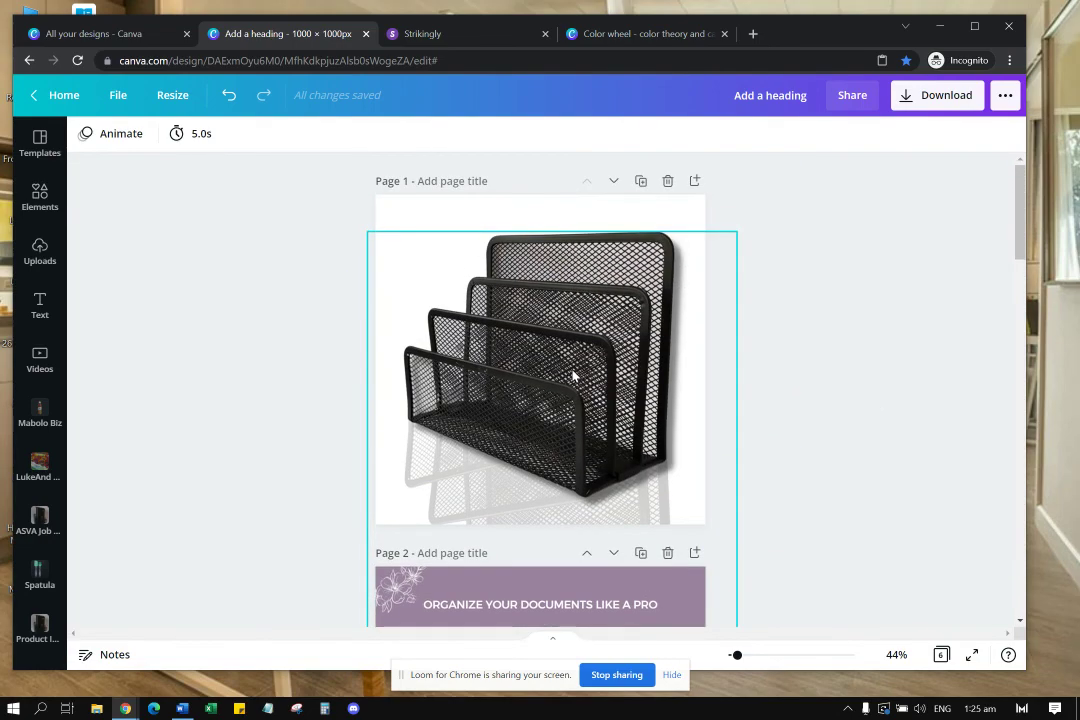
Step: Examine the source photos in the Product Image Creation Demo folder against the page 1 product image
left_click(580, 376)
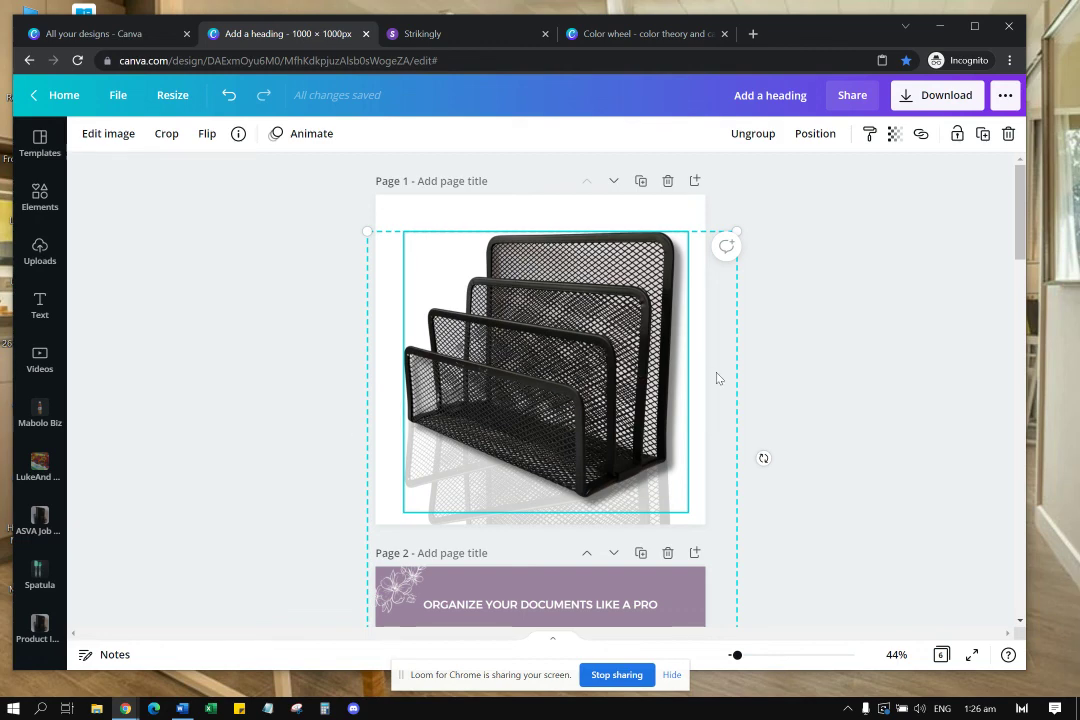
left_click(40, 626)
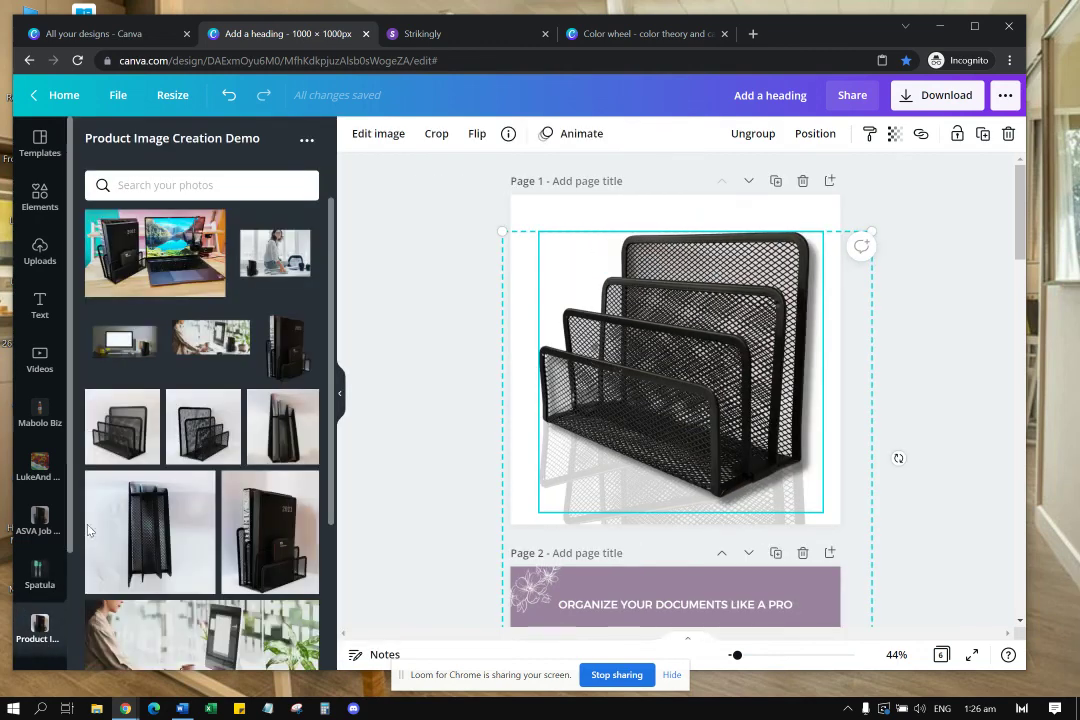
scroll(140, 490, "down", 1)
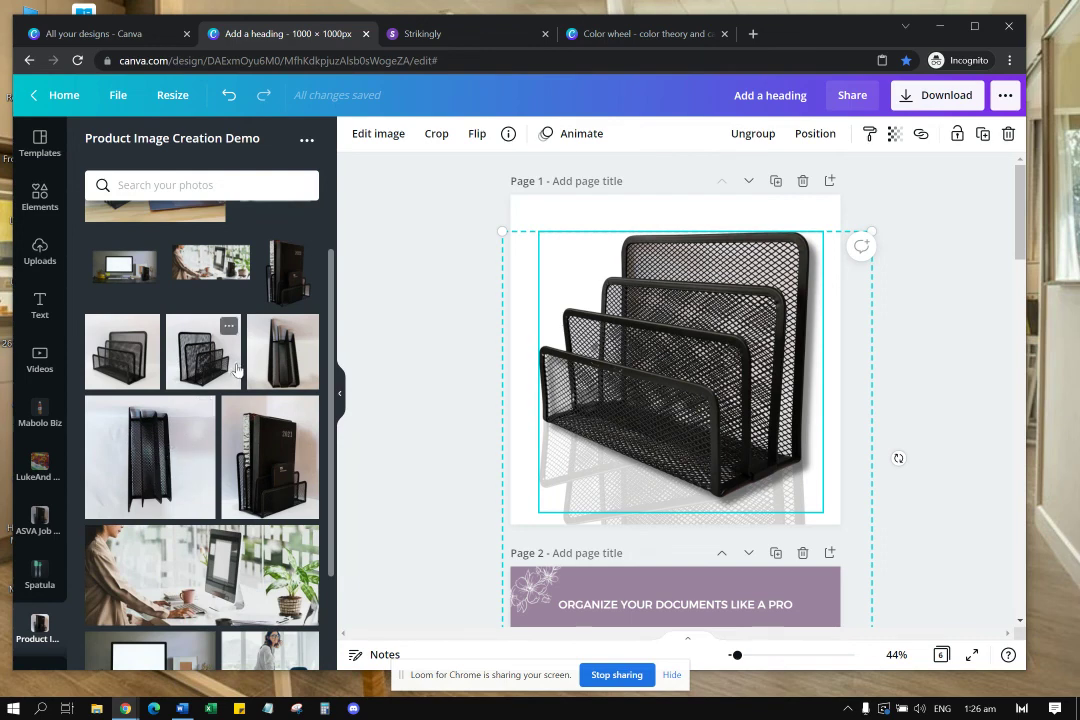
scroll(213, 350, "down", 2)
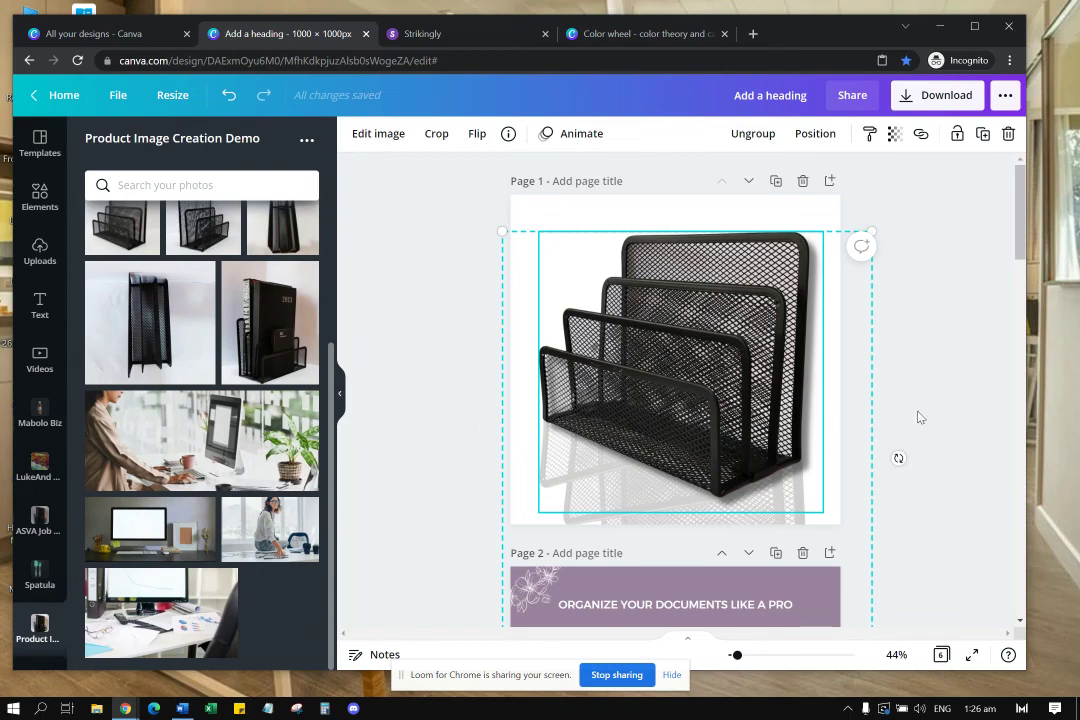
left_click(919, 415)
left_click(340, 393)
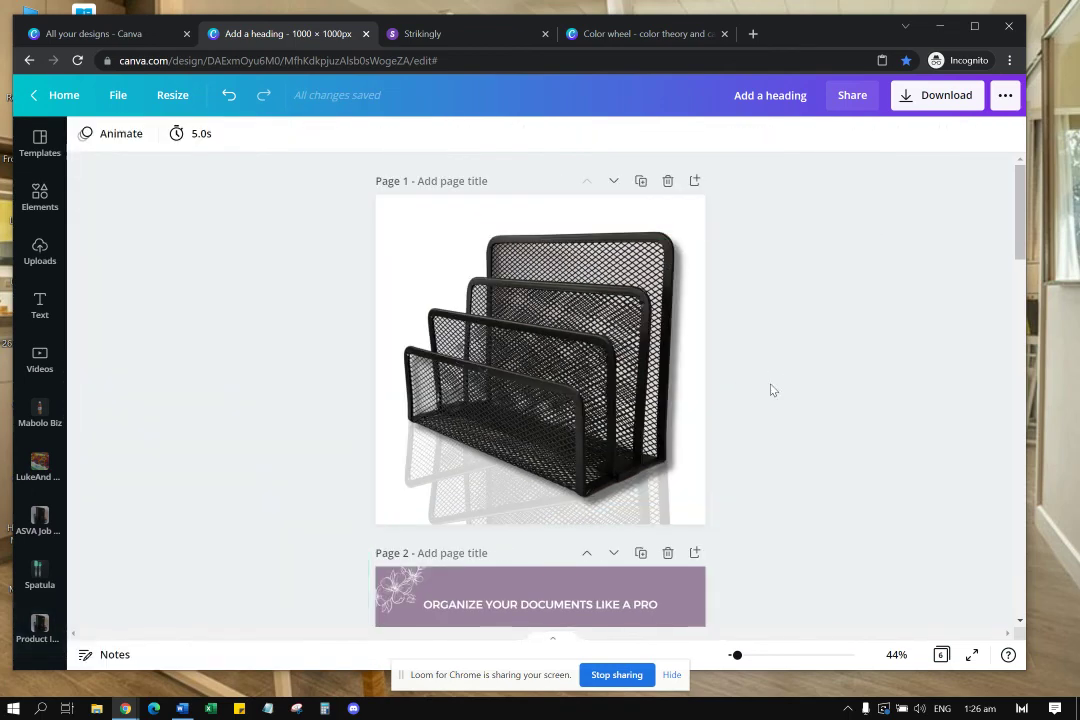
Step: Compare the page designs once more, from the plain product shot on page 1 to the framed photos on page 6
scroll(771, 390, "down", 2)
scroll(699, 405, "up", 2)
scroll(670, 400, "down", 3)
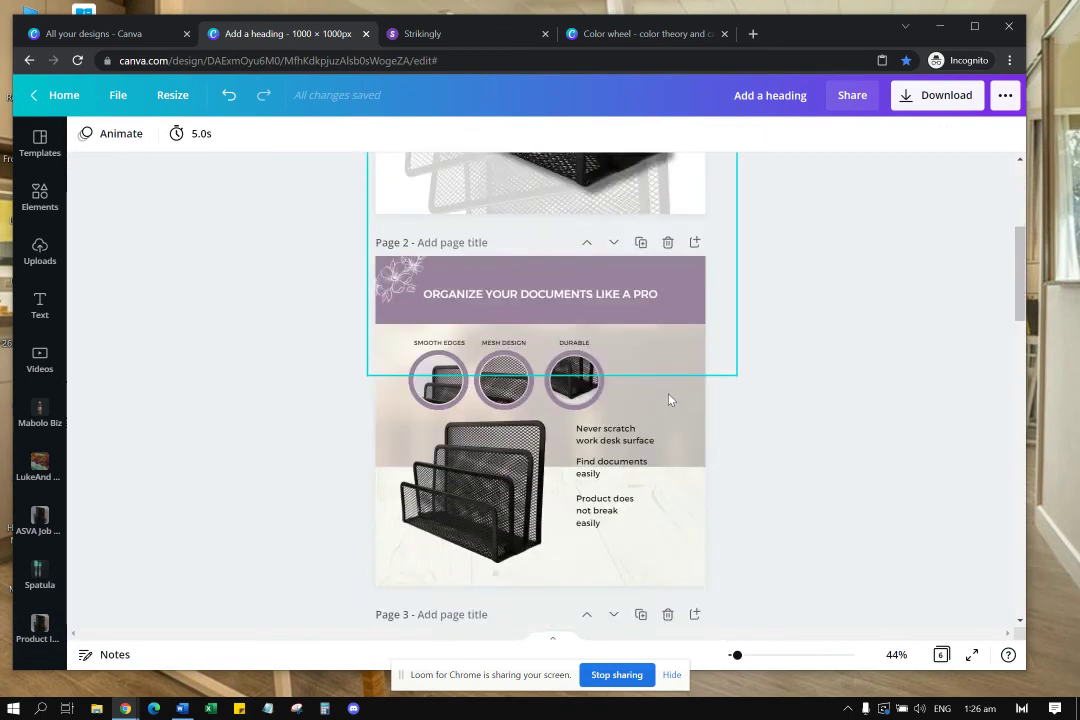
scroll(670, 400, "down", 4)
scroll(620, 350, "up", 2)
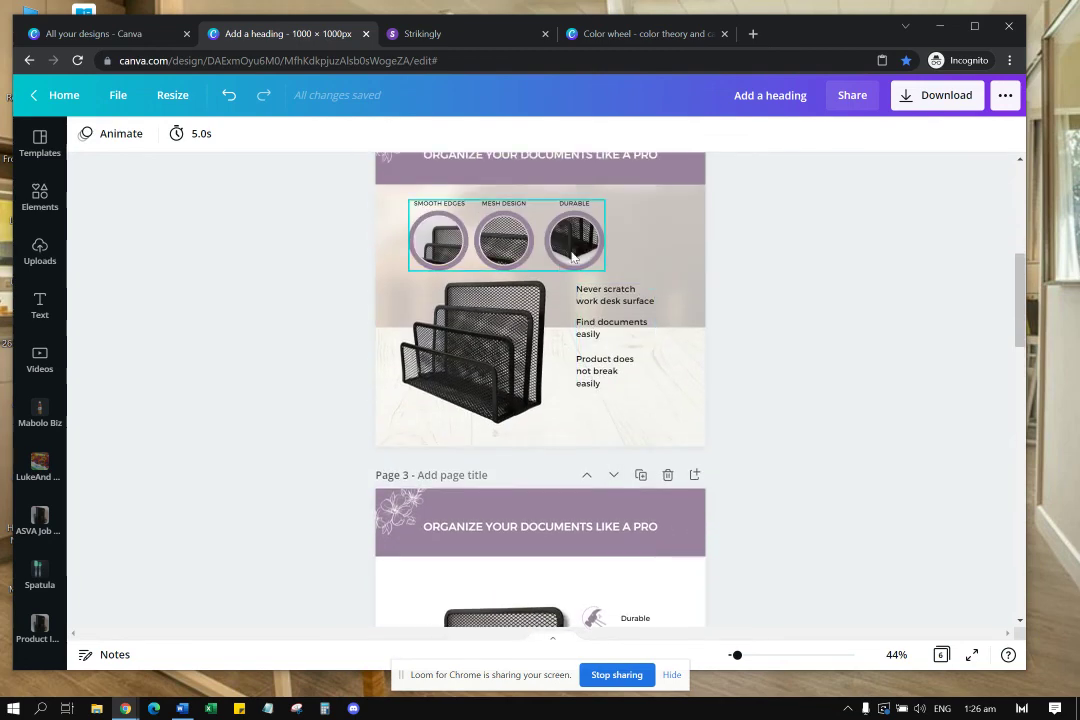
scroll(573, 222, "down", 7)
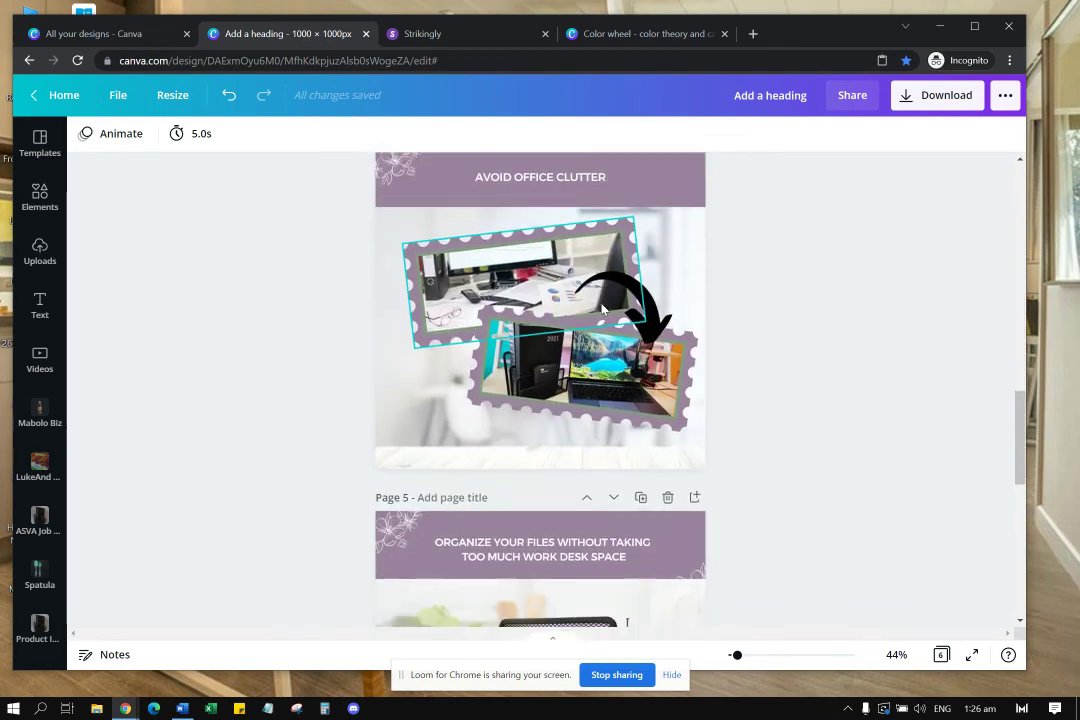
scroll(567, 256, "down", 7)
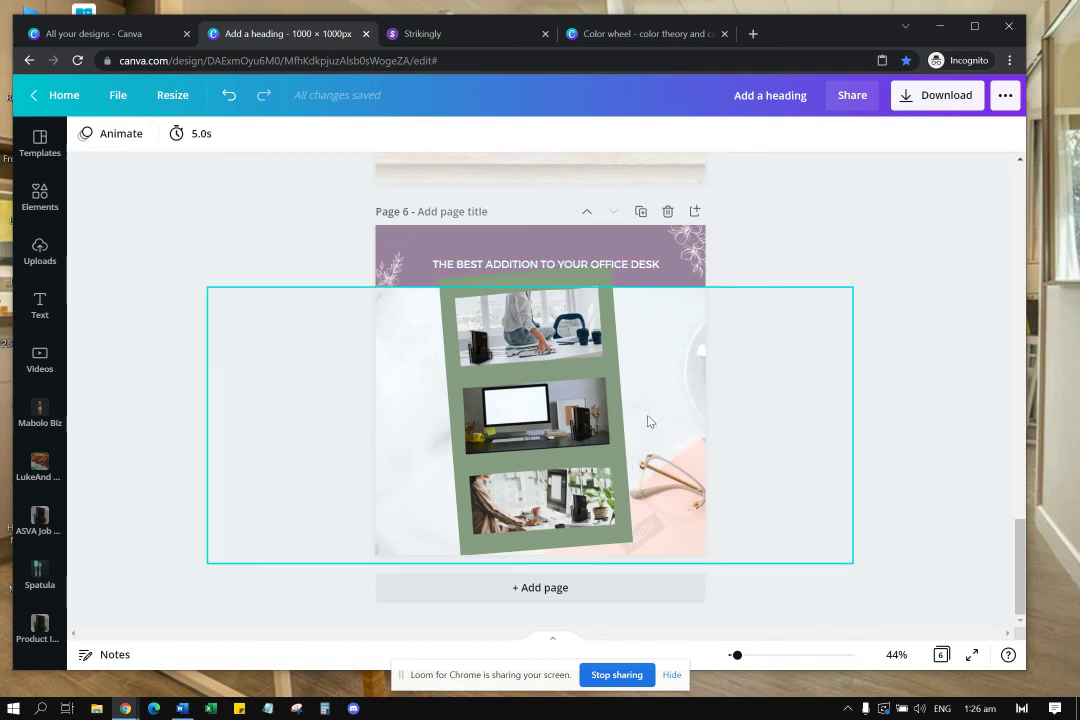
mouse_move(125, 706)
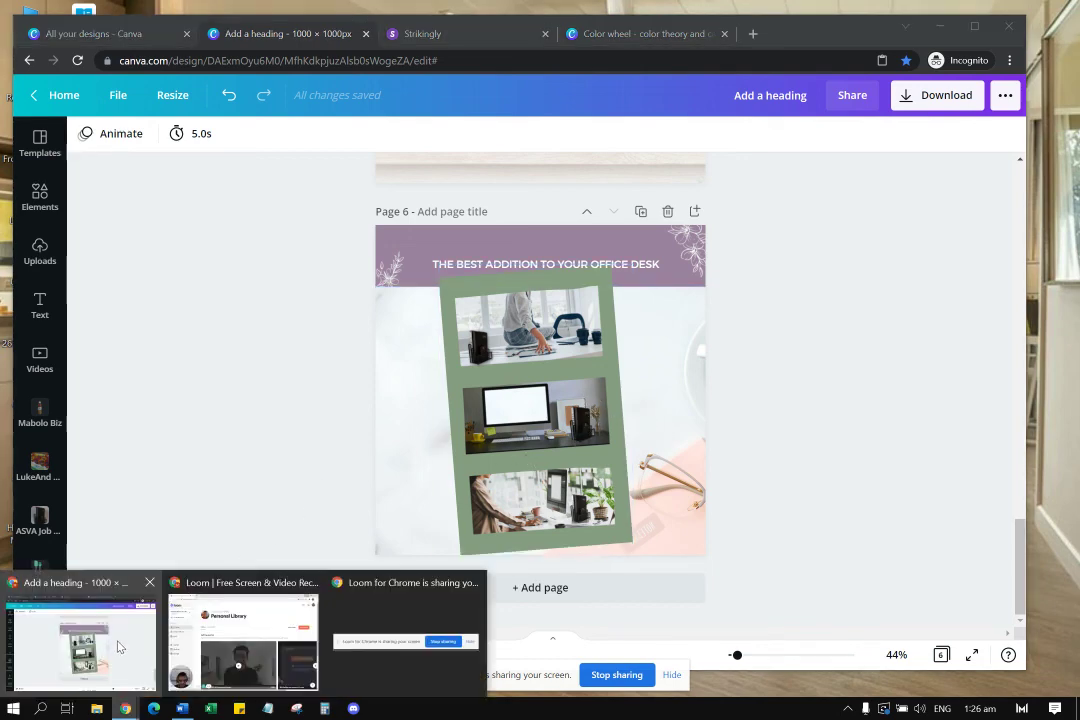
left_click(241, 645)
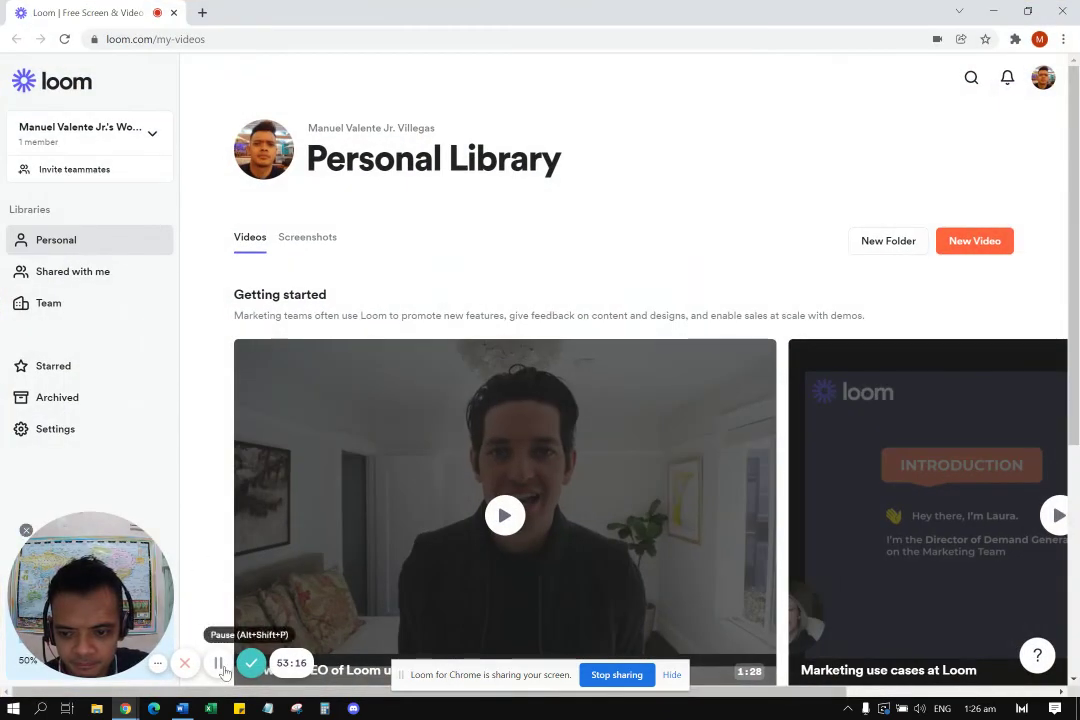